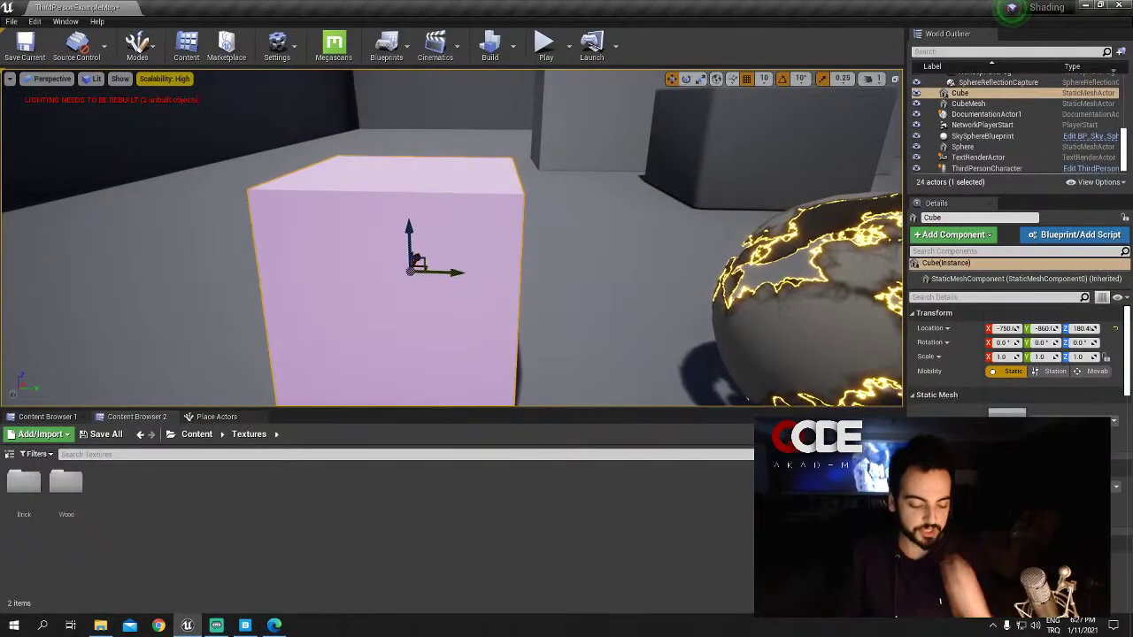
# Step: Orbit and move the viewport in close to inspect the top of the cube
pyautogui.moveTo(541, 240); pyautogui.dragTo(540, 240, button='right')
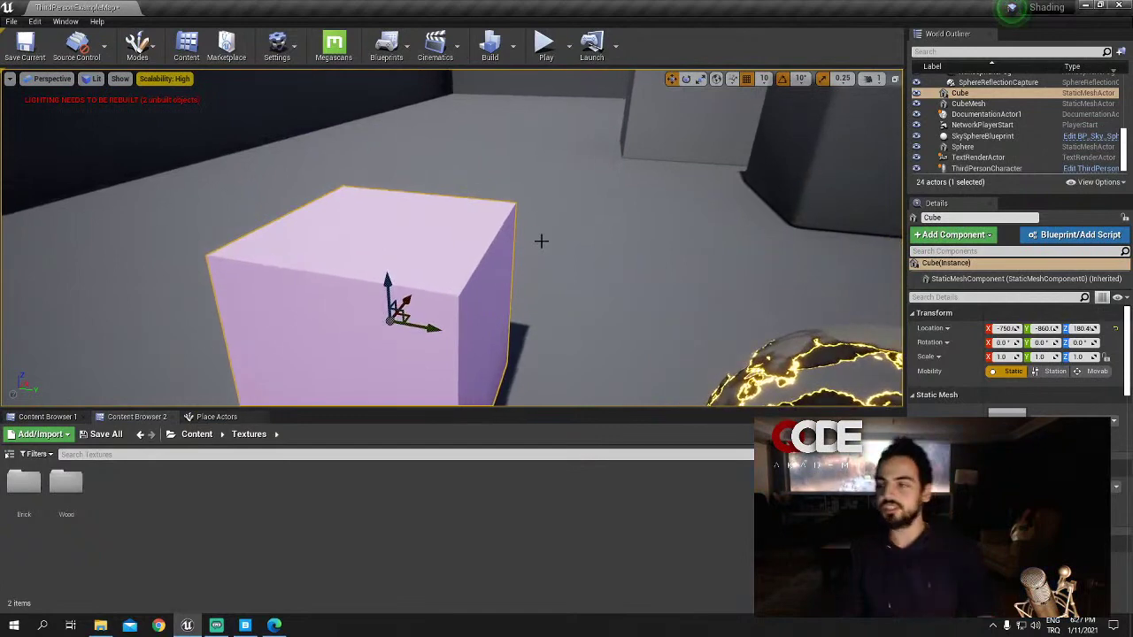
pyautogui.moveTo(540, 240); pyautogui.dragTo(540, 240, button='right')
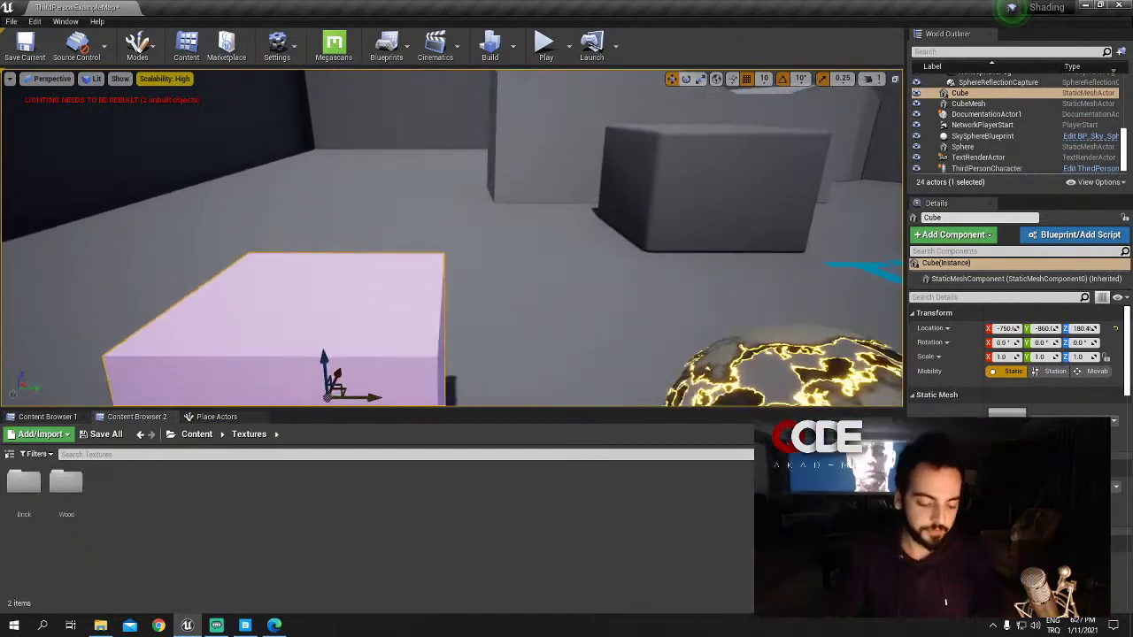
pyautogui.moveTo(487, 306); pyautogui.dragTo(487, 306, button='right')
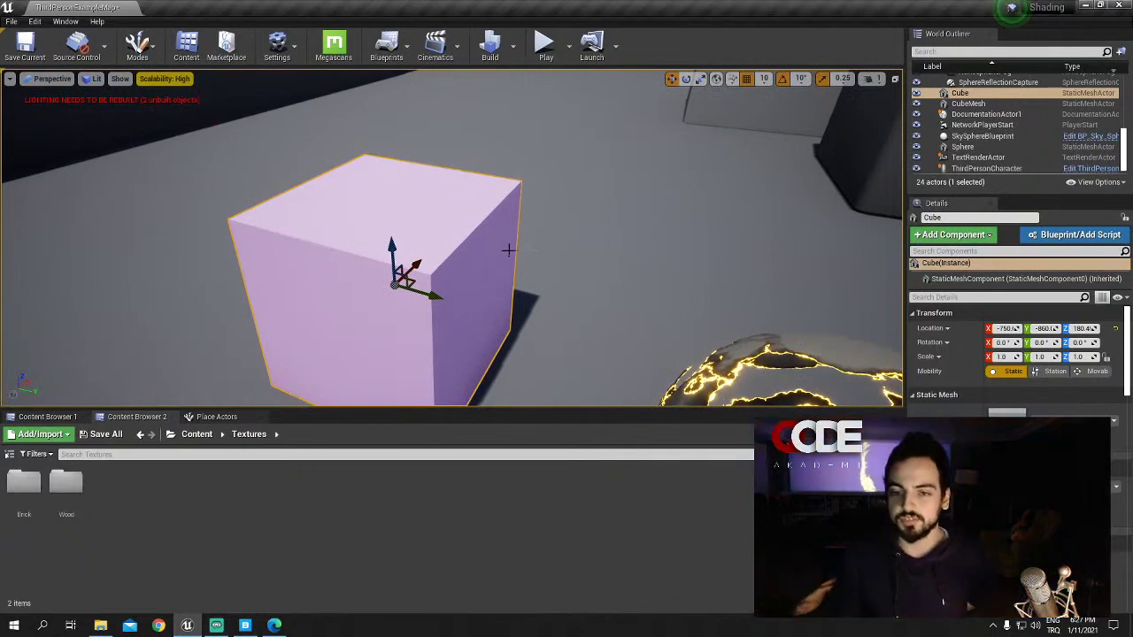
pyautogui.moveTo(511, 240); pyautogui.dragTo(518, 228, button='right')
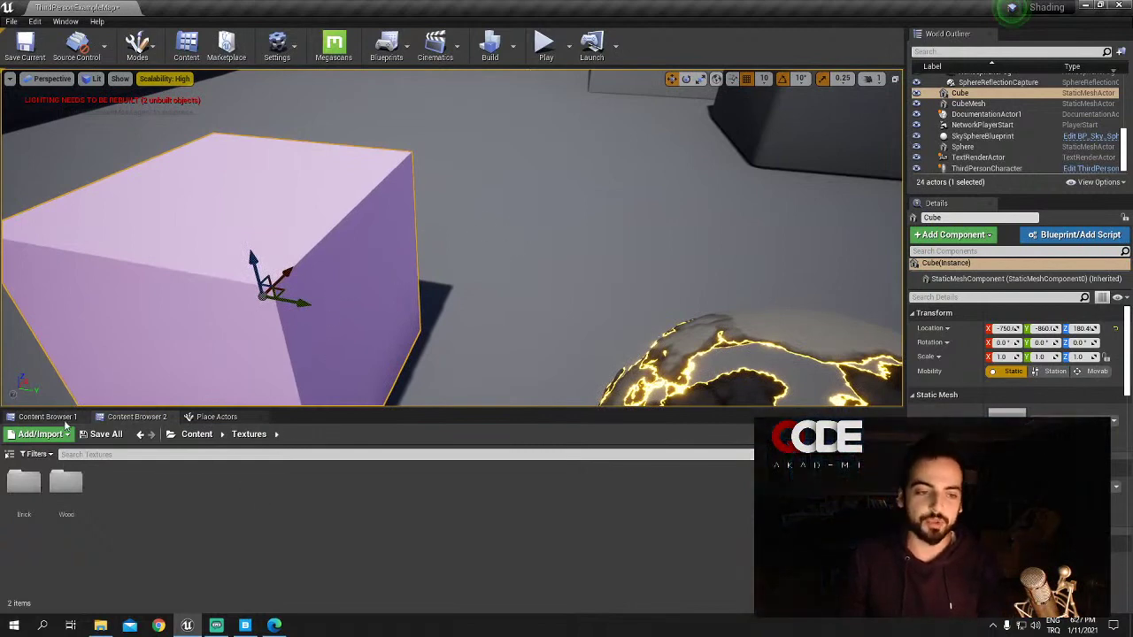
# Step: Show the Materials folder in Content Browser 1 and select the glowing Sphere
pyautogui.click(55, 417)
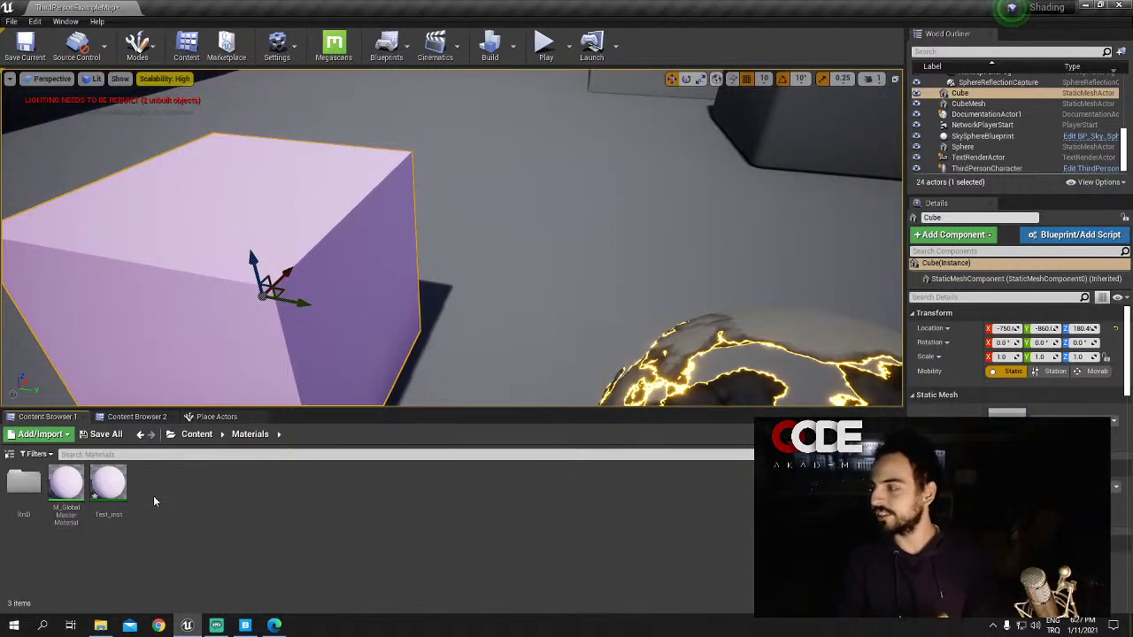
pyautogui.moveTo(402, 331); pyautogui.dragTo(402, 319, button='right')
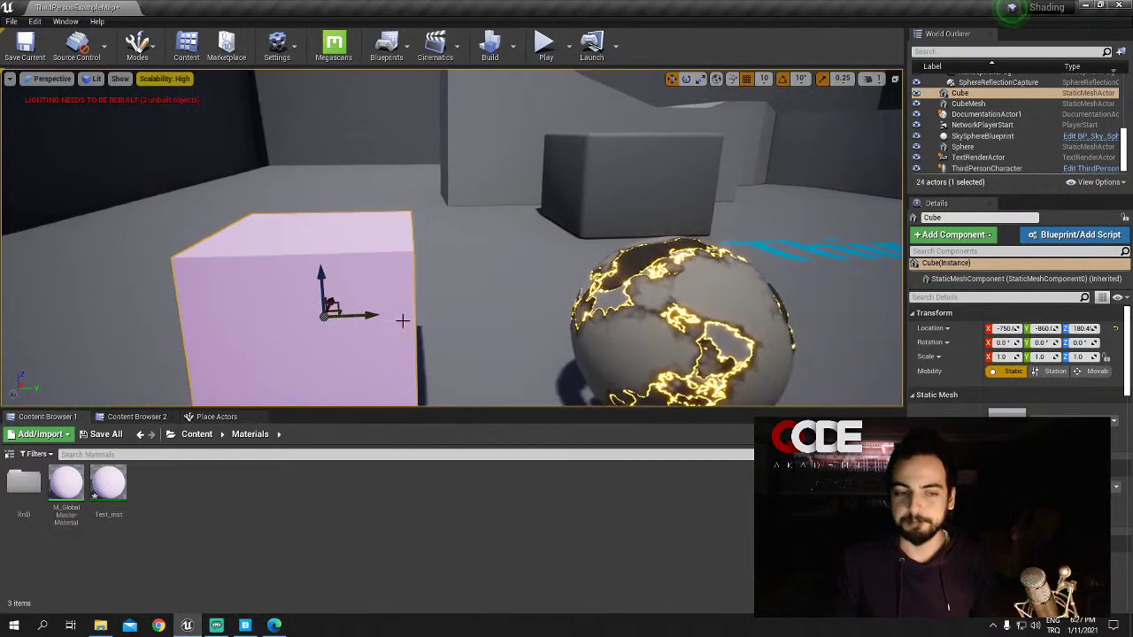
pyautogui.click(696, 317)
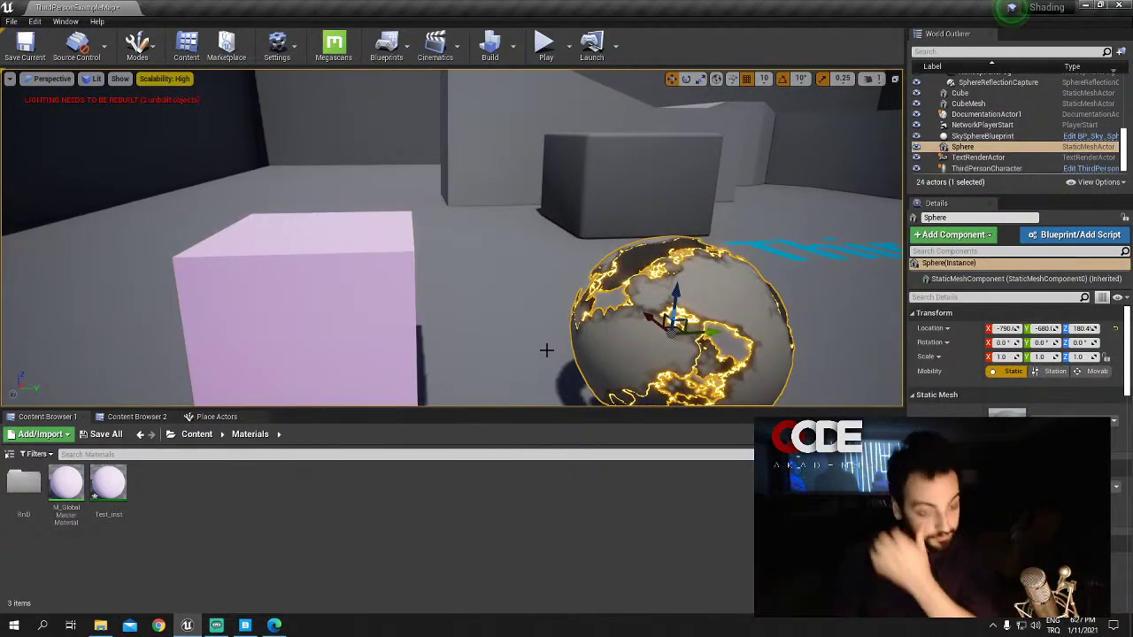
pyautogui.doubleClick(65, 486)
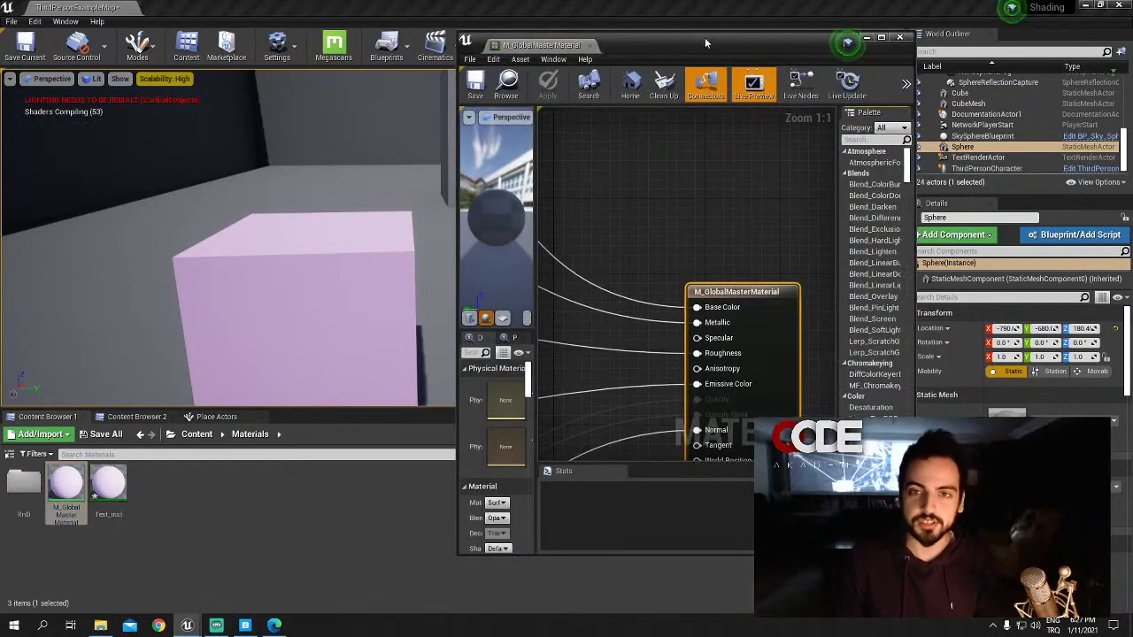
pyautogui.doubleClick(704, 37)
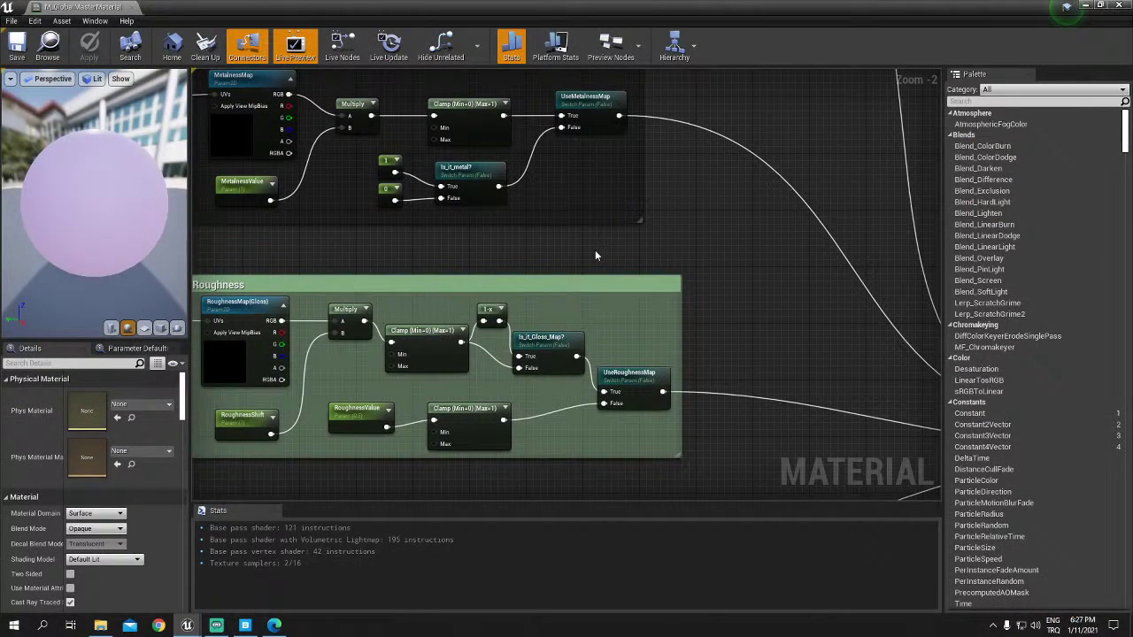
pyautogui.scroll(-4, 595, 255)
pyautogui.moveTo(746, 286)
pyautogui.mouseDown(button='right')
pyautogui.moveTo(734, 40)
pyautogui.moveTo(719, 225)
pyautogui.mouseUp(button='right')
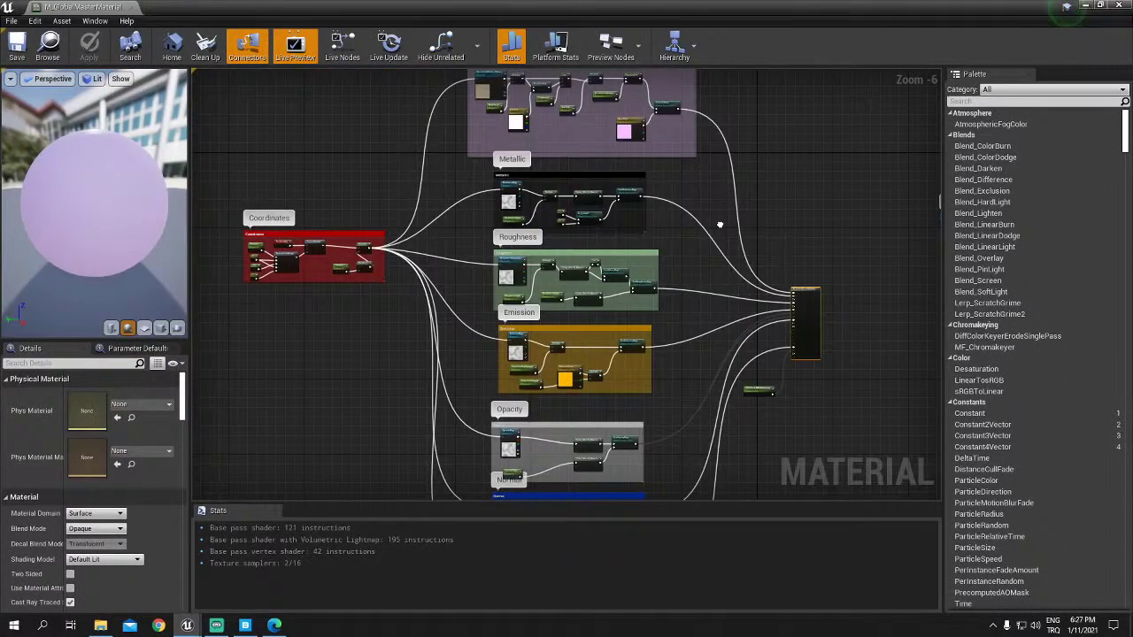
pyautogui.scroll(3, 719, 224)
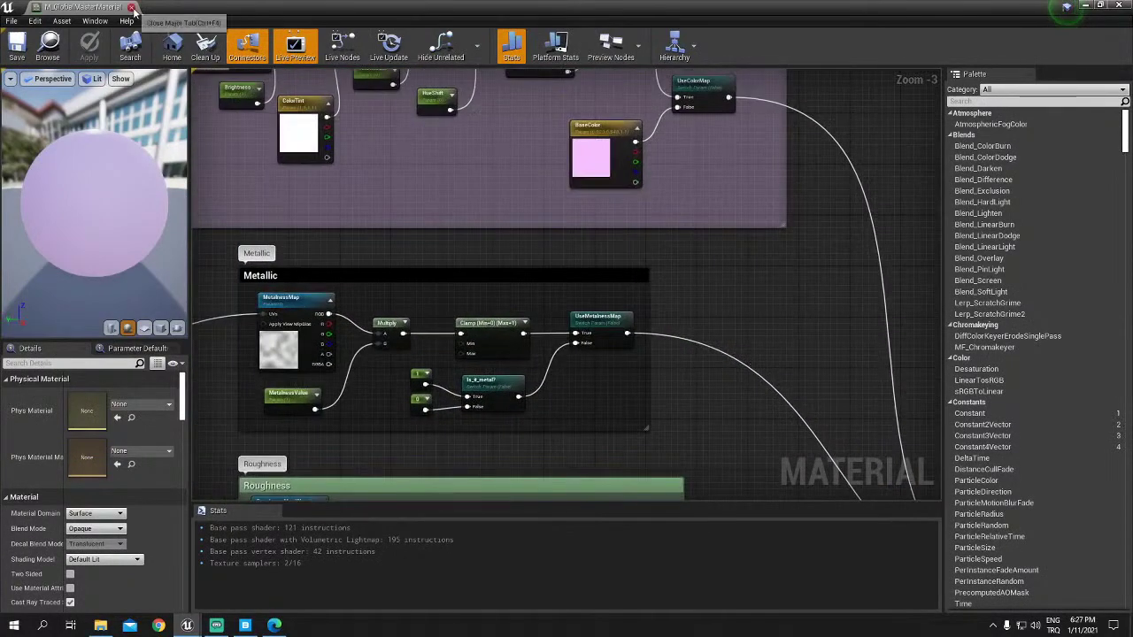
pyautogui.click(132, 7)
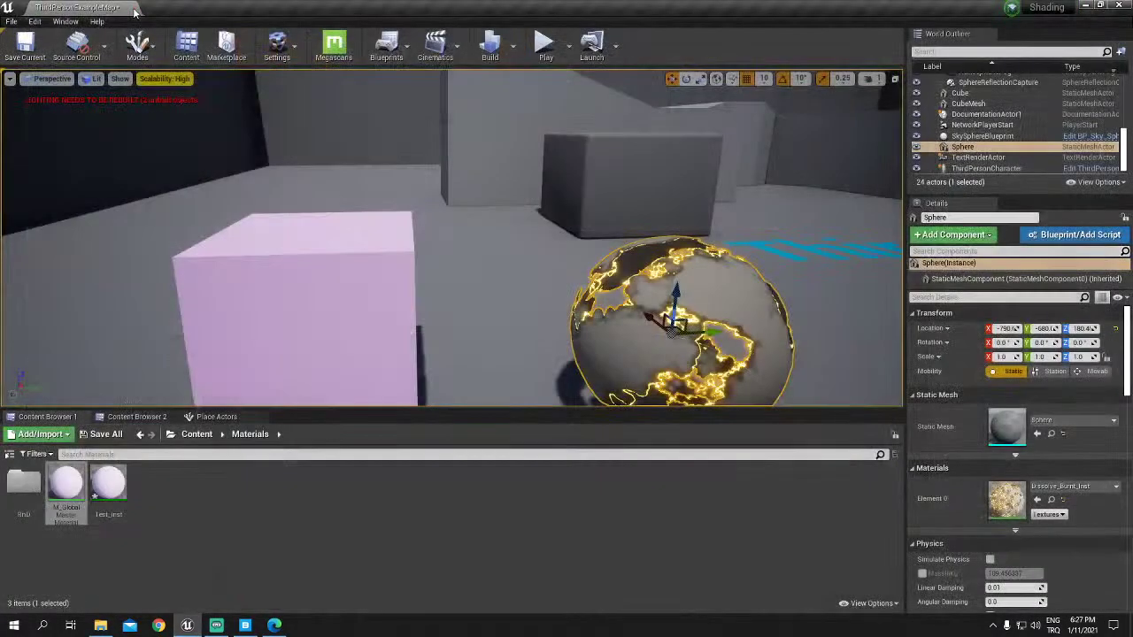
# Step: Open Test_inst in a floating editor with a wider parameter list, moved right
pyautogui.doubleClick(103, 478)
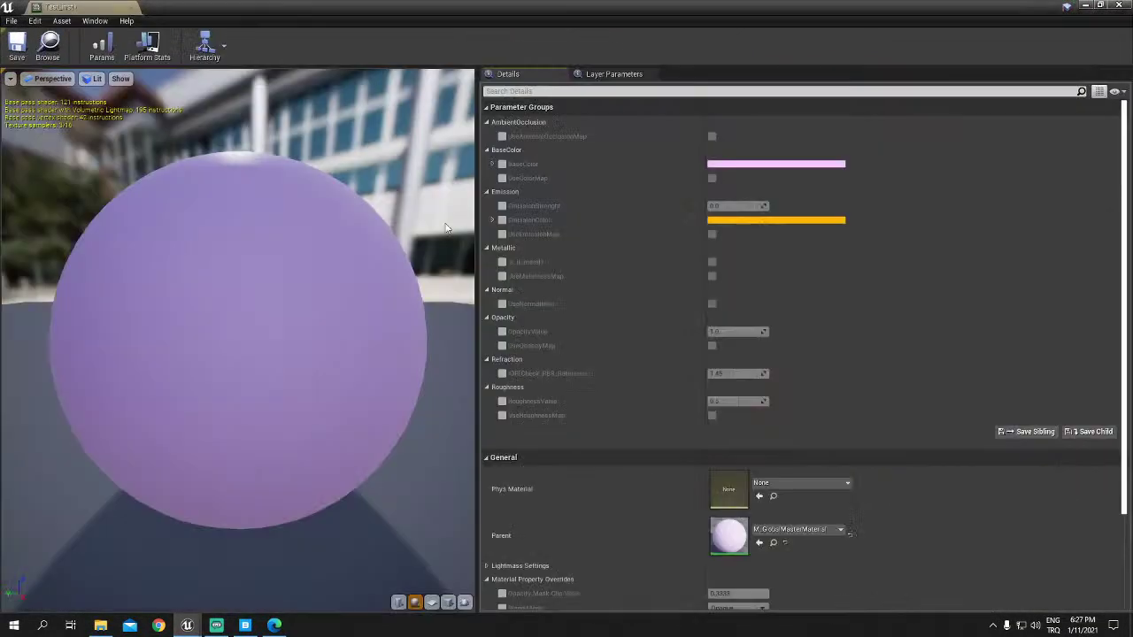
pyautogui.doubleClick(518, 21)
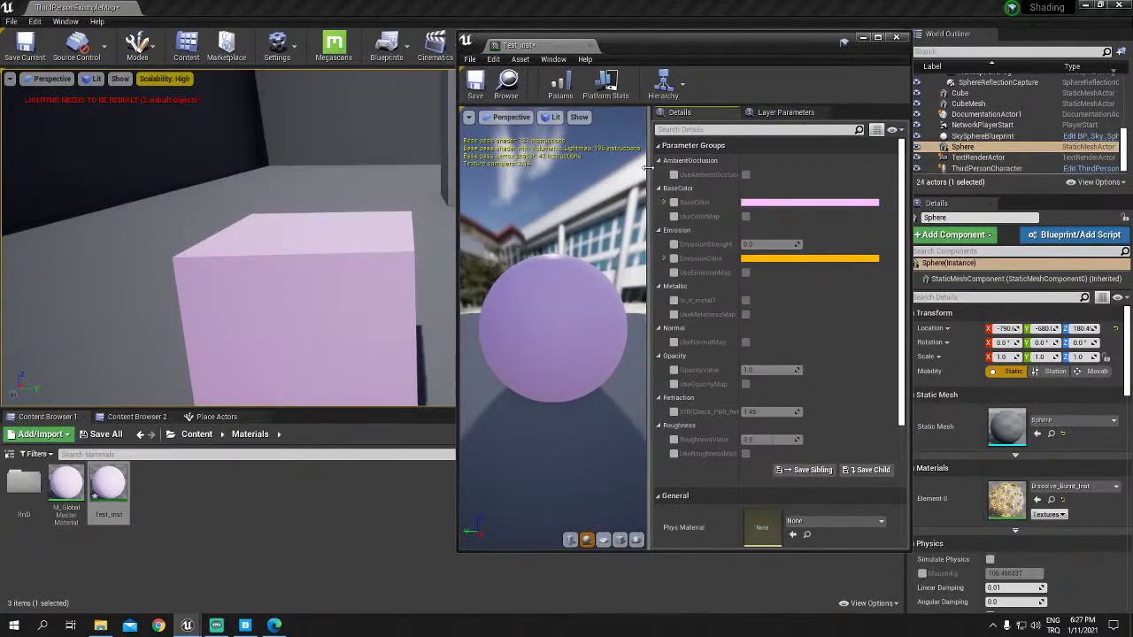
pyautogui.moveTo(649, 167); pyautogui.dragTo(624, 160)
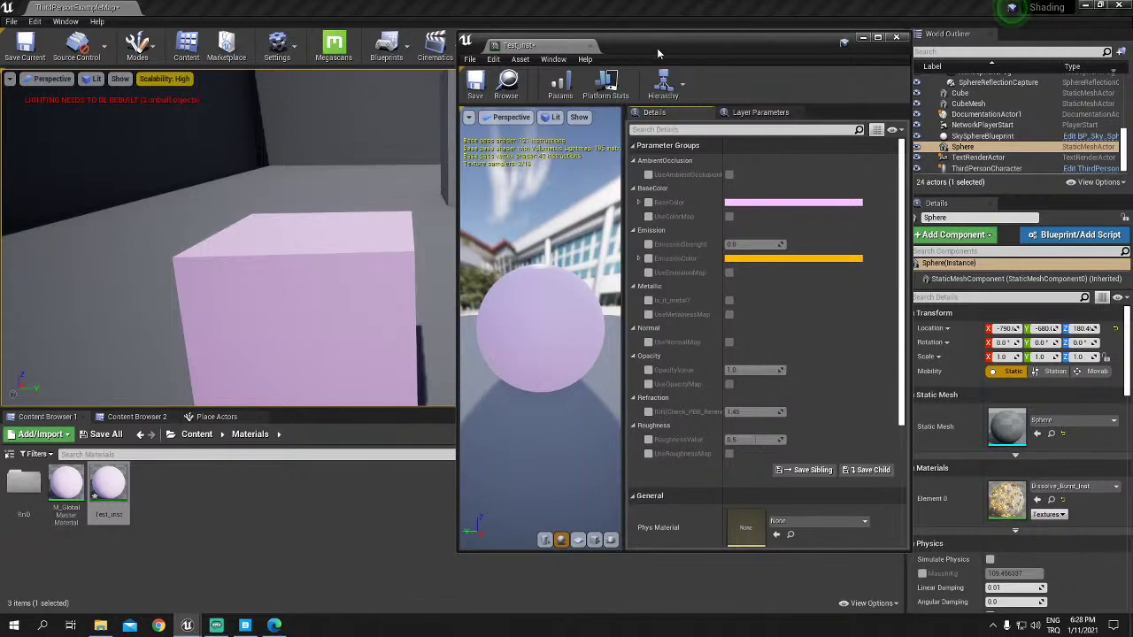
pyautogui.moveTo(656, 48); pyautogui.dragTo(811, 44)
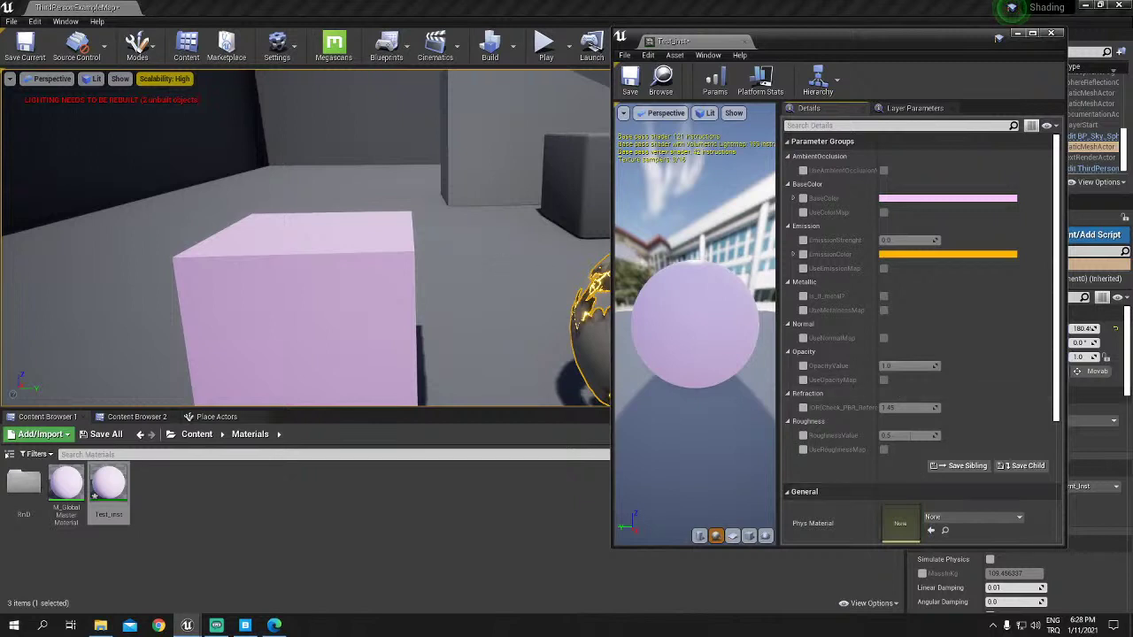
# Step: Reframe the viewport on the pink cube and bring up the Place Actors list
pyautogui.moveTo(354, 265); pyautogui.dragTo(266, 265, button='right')
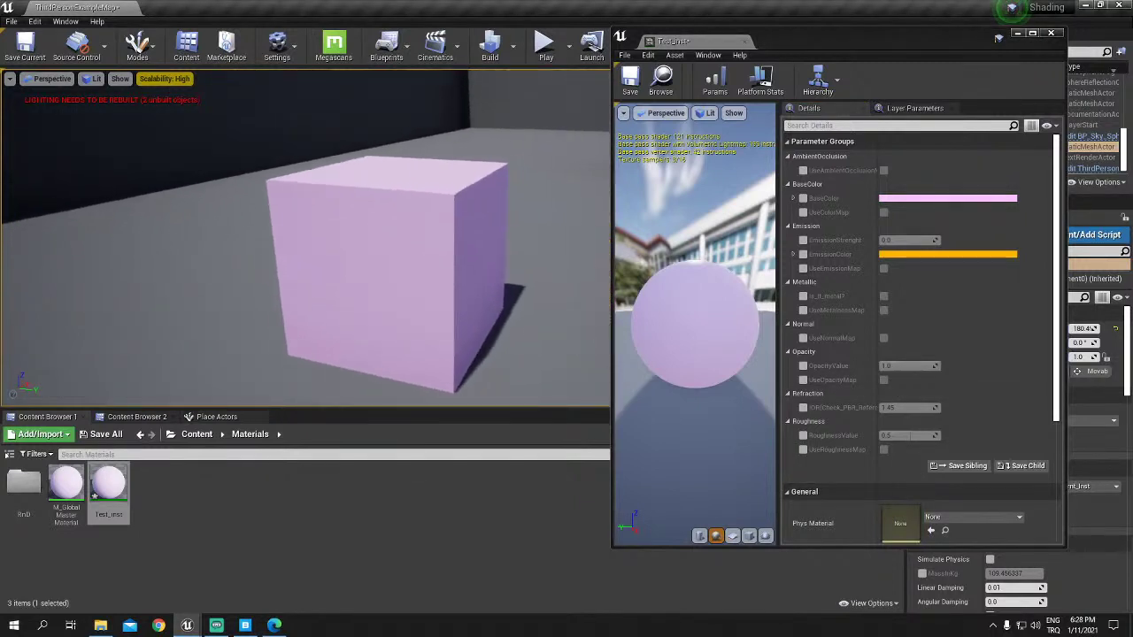
pyautogui.moveTo(354, 265)
pyautogui.mouseDown(button='right')
pyautogui.moveTo(365, 275)
pyautogui.moveTo(336, 275)
pyautogui.mouseUp(button='right')
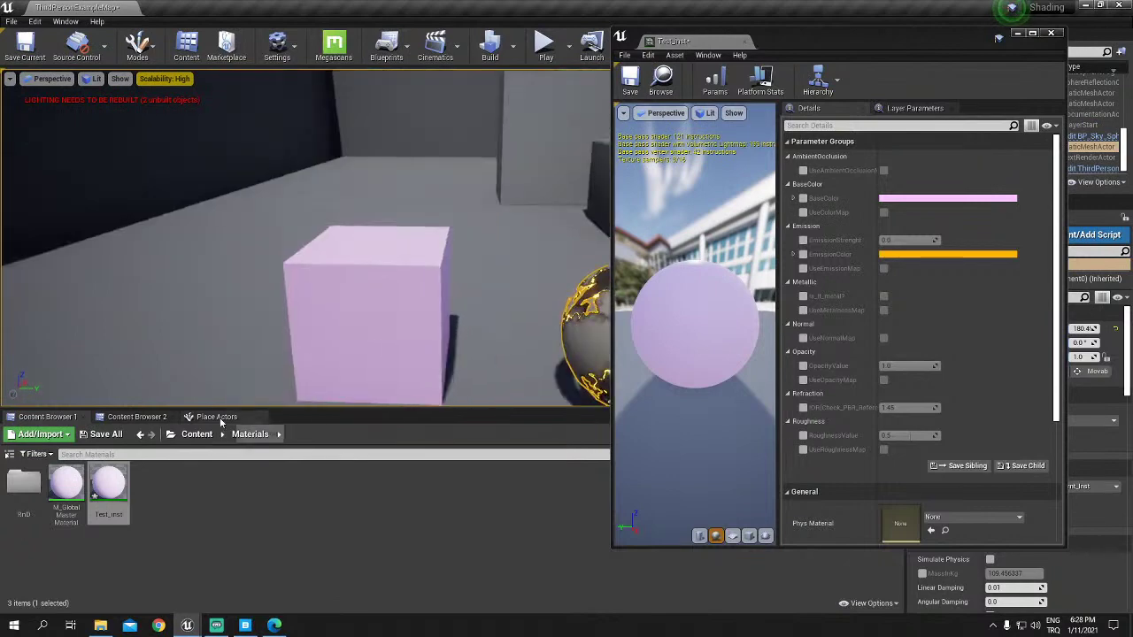
pyautogui.click(216, 416)
# Step: Place a new Sphere in the level beside the cube
pyautogui.moveTo(115, 569)
pyautogui.mouseDown()
pyautogui.moveTo(159, 349)
pyautogui.moveTo(172, 192)
pyautogui.mouseUp()
pyautogui.moveTo(310, 239); pyautogui.dragTo(265, 239, button='right')
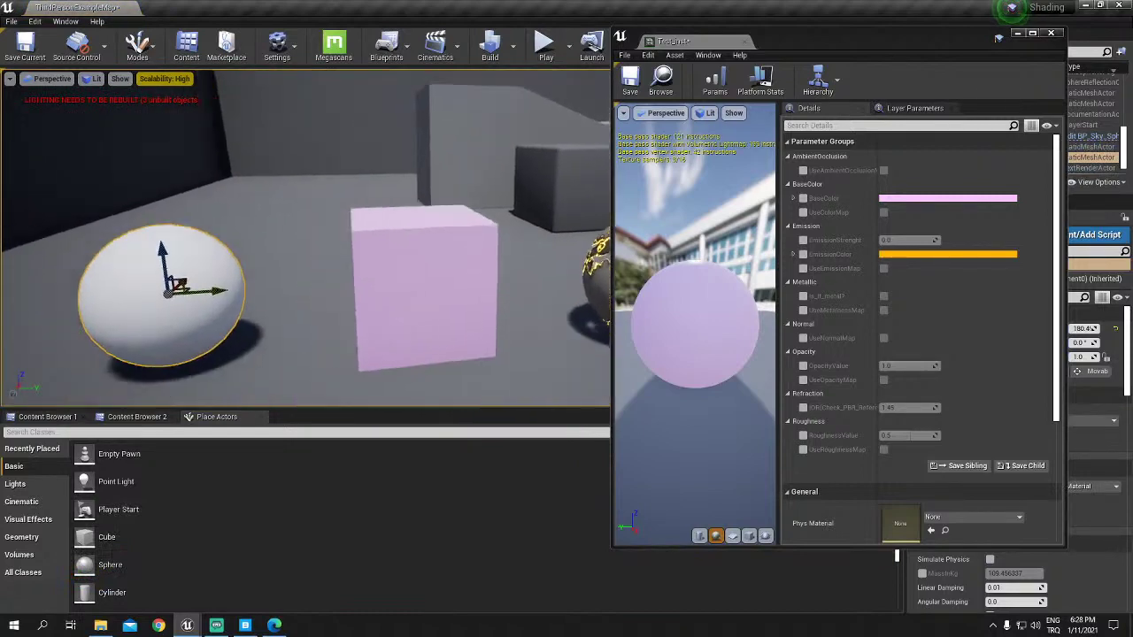
pyautogui.moveTo(830, 50); pyautogui.dragTo(859, 45)
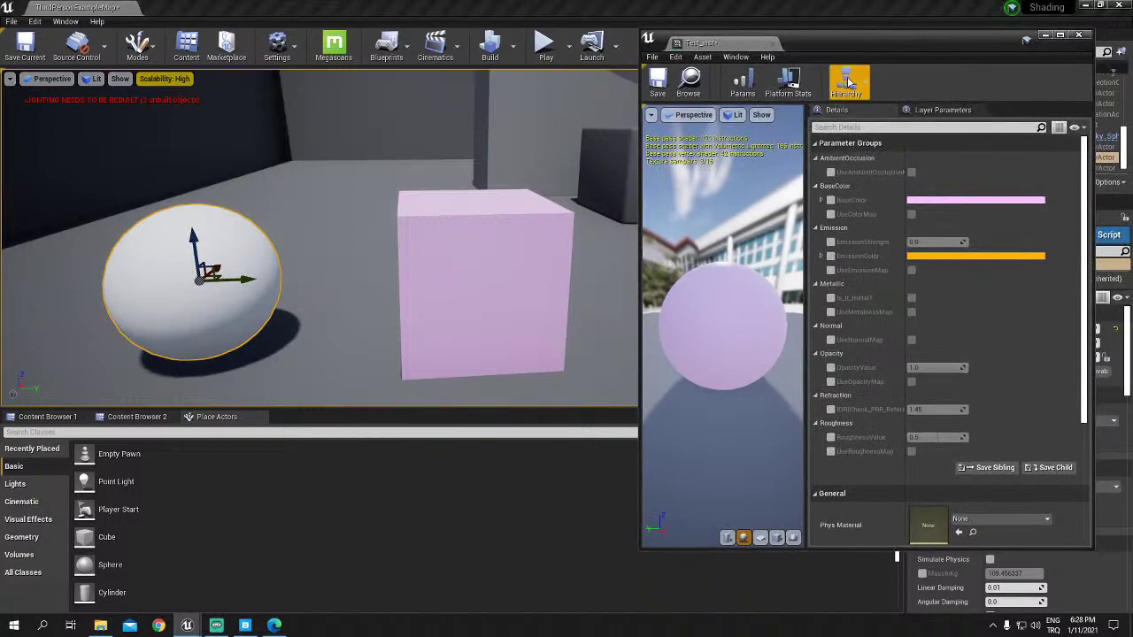
# Step: Set Test_inst's BaseColor override to orange in the Color Picker
pyautogui.click(961, 200)
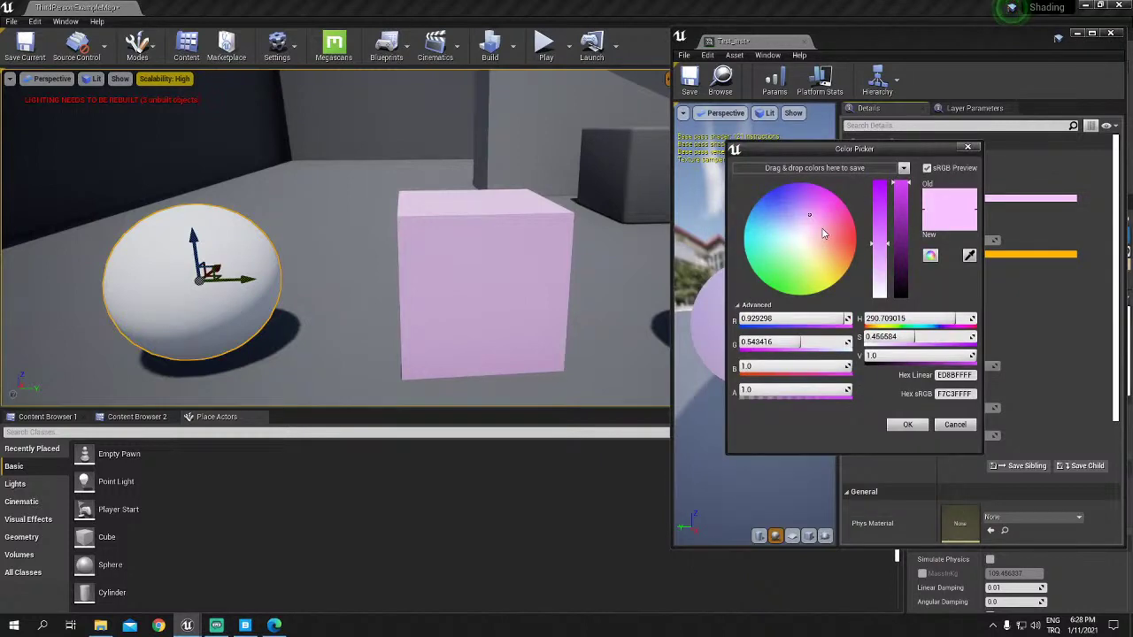
pyautogui.moveTo(823, 233); pyautogui.dragTo(866, 279)
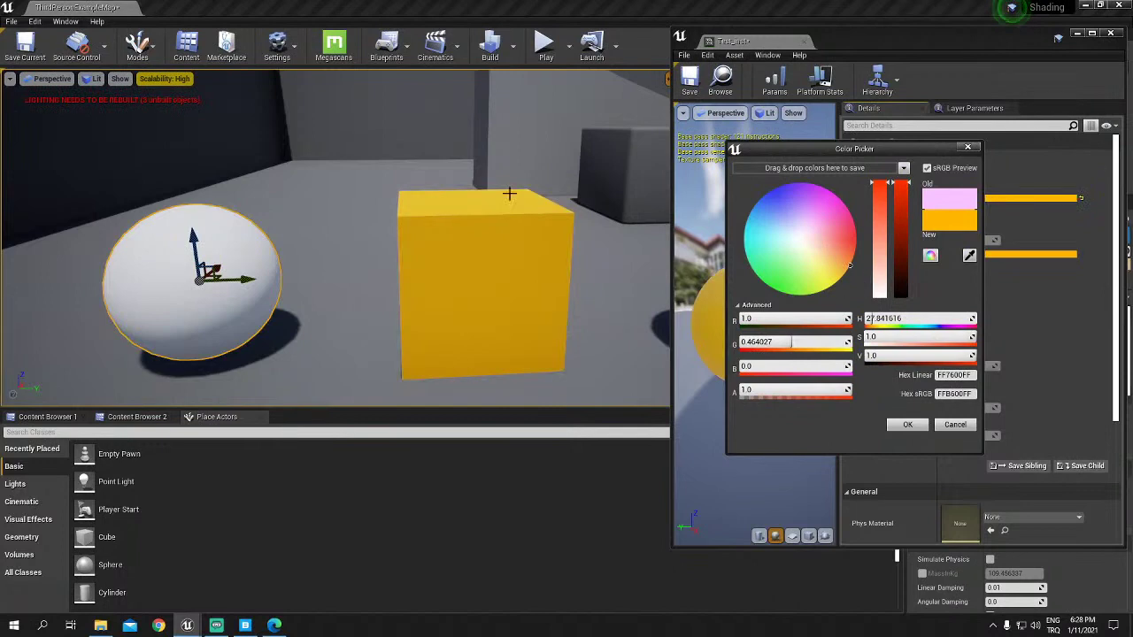
pyautogui.click(907, 425)
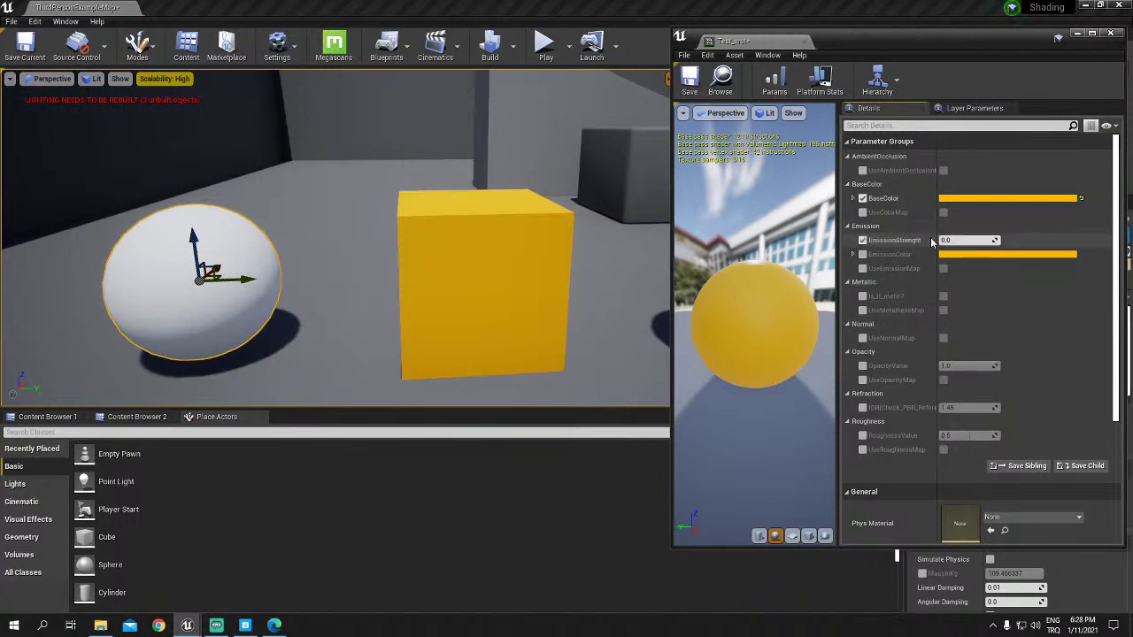
# Step: Raise EmissionStrength to about 140 and override EmissionColor with green-cyan
pyautogui.moveTo(931, 242); pyautogui.dragTo(1008, 241)
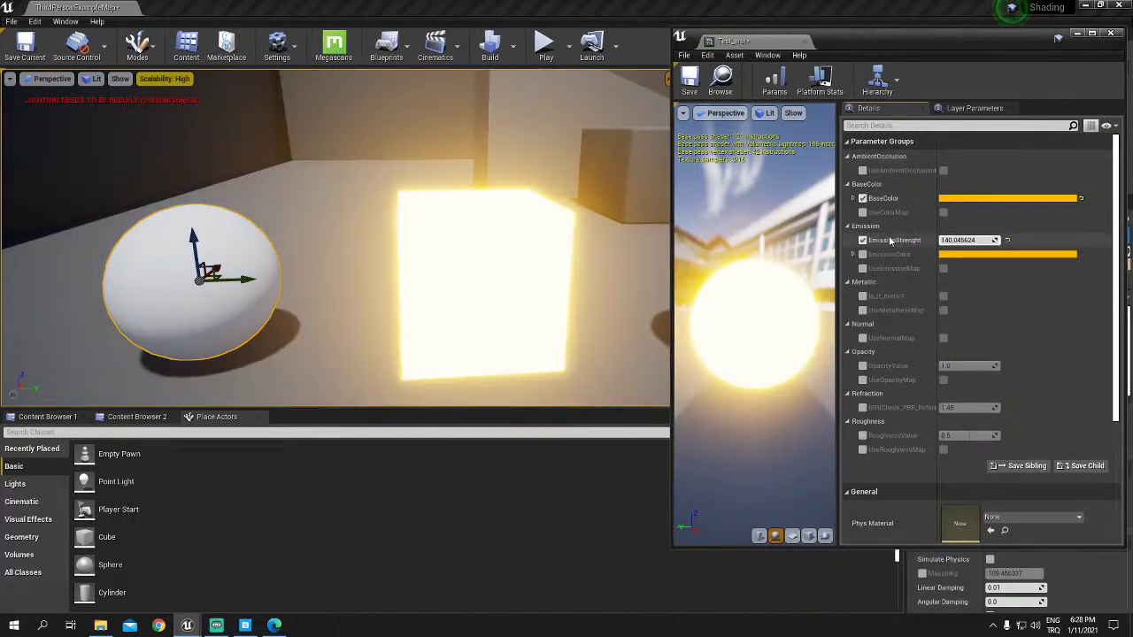
pyautogui.click(861, 254)
pyautogui.click(1006, 254)
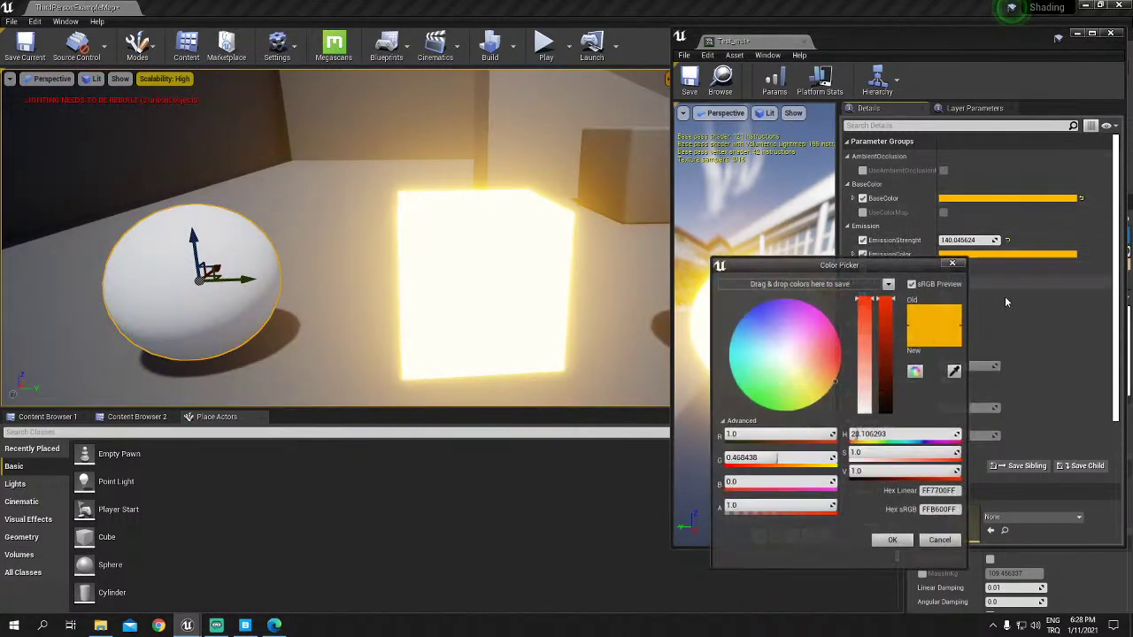
pyautogui.moveTo(787, 336)
pyautogui.mouseDown()
pyautogui.moveTo(818, 296)
pyautogui.moveTo(632, 385)
pyautogui.mouseUp()
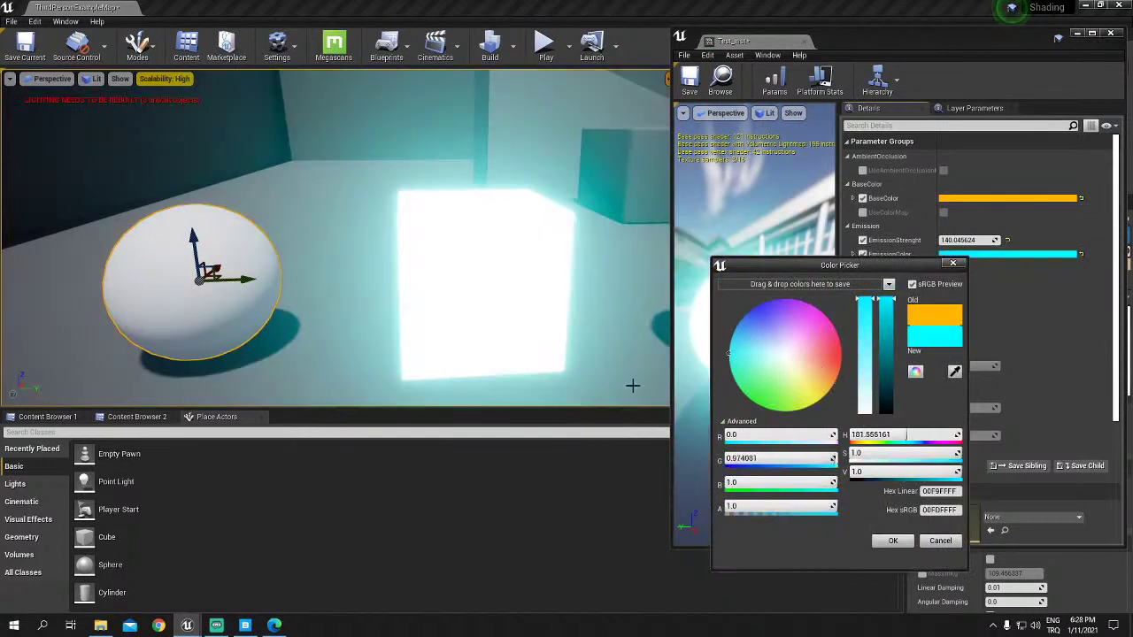
pyautogui.moveTo(791, 366); pyautogui.dragTo(687, 405)
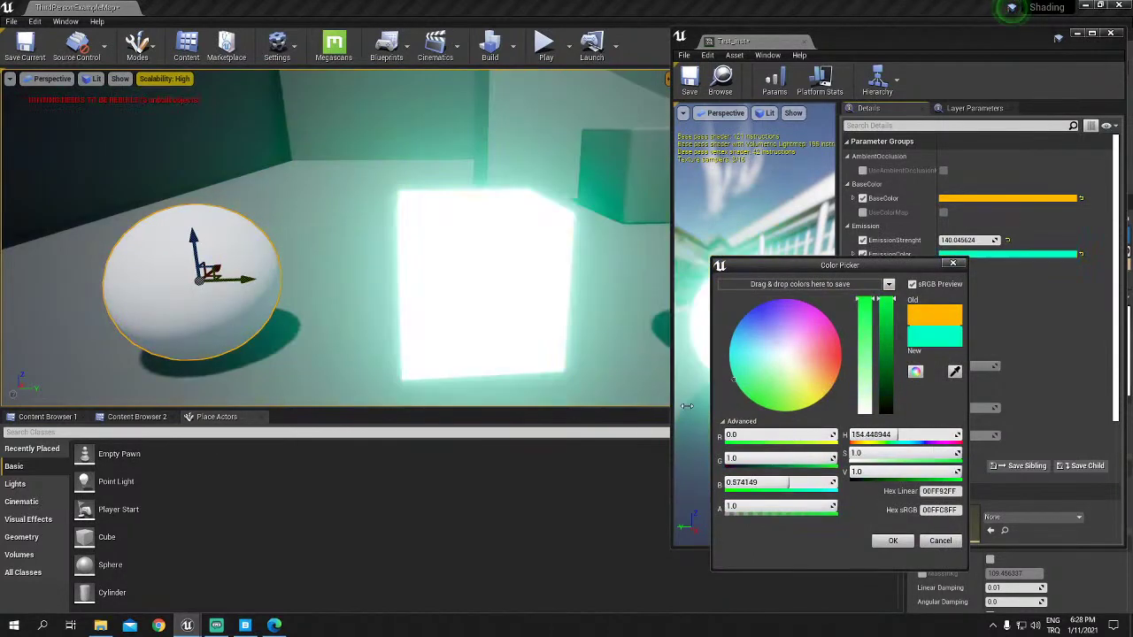
pyautogui.click(882, 544)
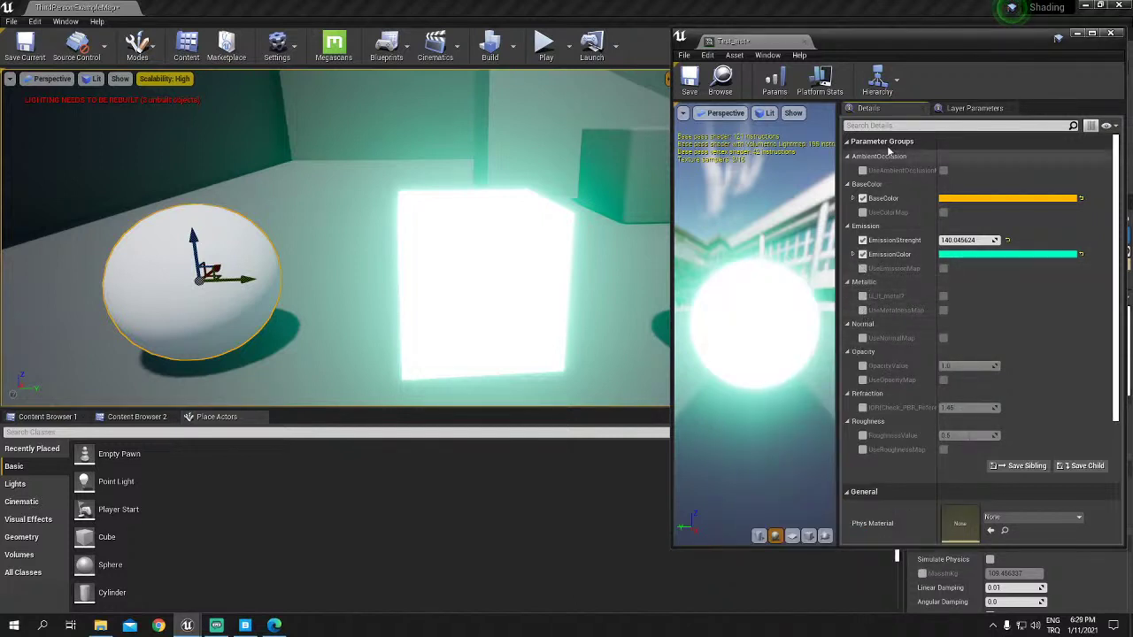
# Step: Turn off the EmissionStrength override and return to the Content Browser showing Materials
pyautogui.click(863, 240)
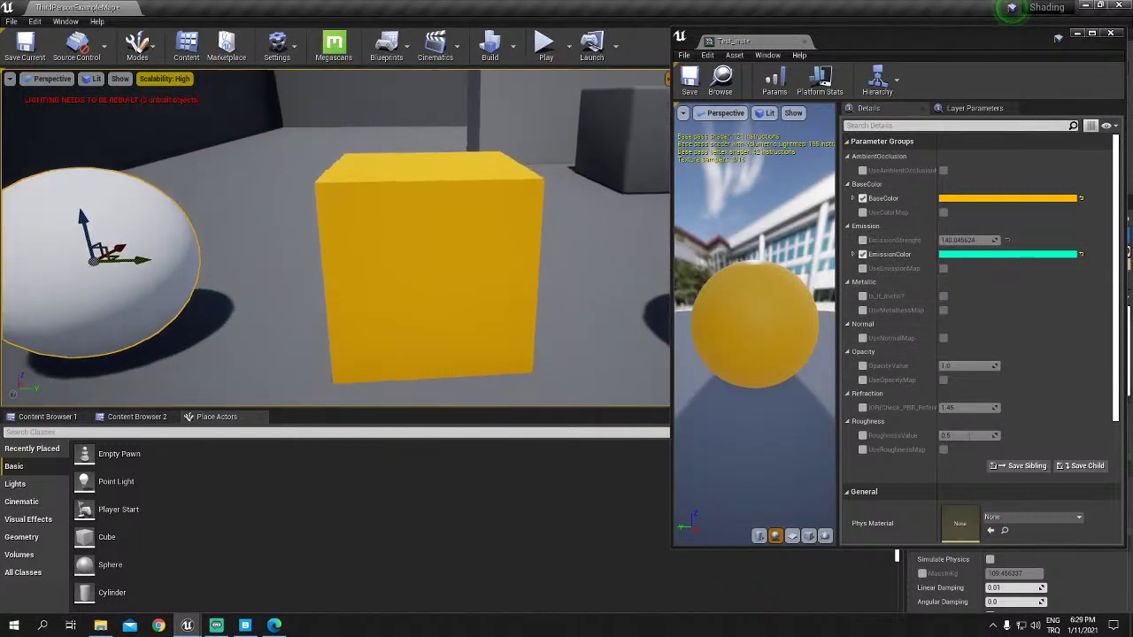
pyautogui.click(128, 418)
pyautogui.click(42, 418)
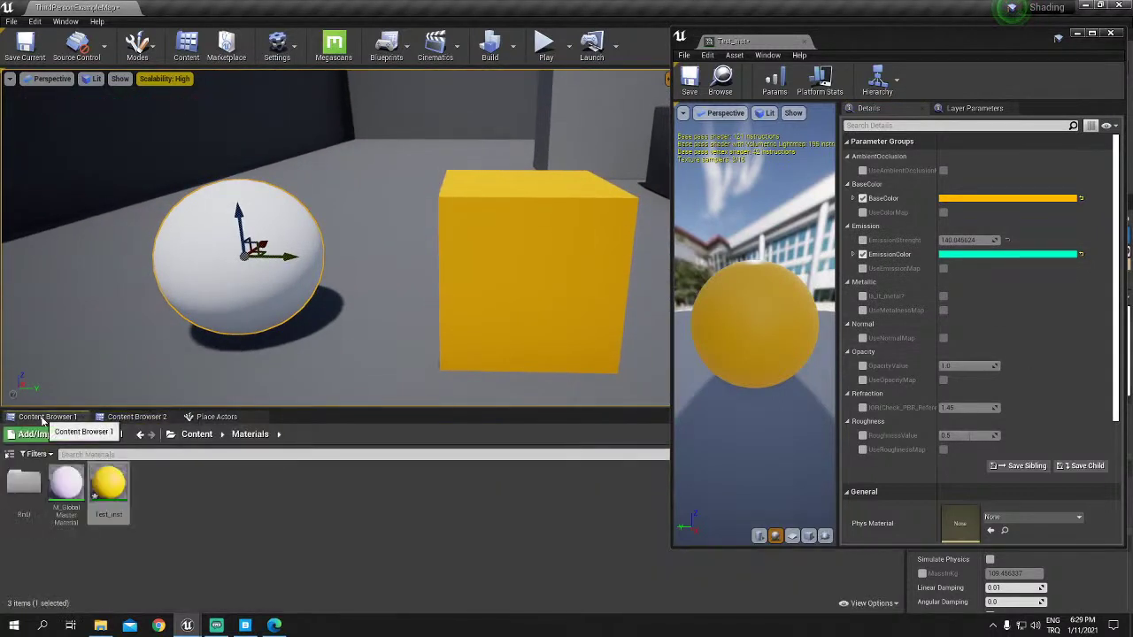
# Step: Drag Test_inst onto the new white sphere so it turns yellow like the cube
pyautogui.moveTo(108, 485)
pyautogui.mouseDown()
pyautogui.moveTo(249, 329)
pyautogui.moveTo(371, 314)
pyautogui.mouseUp()
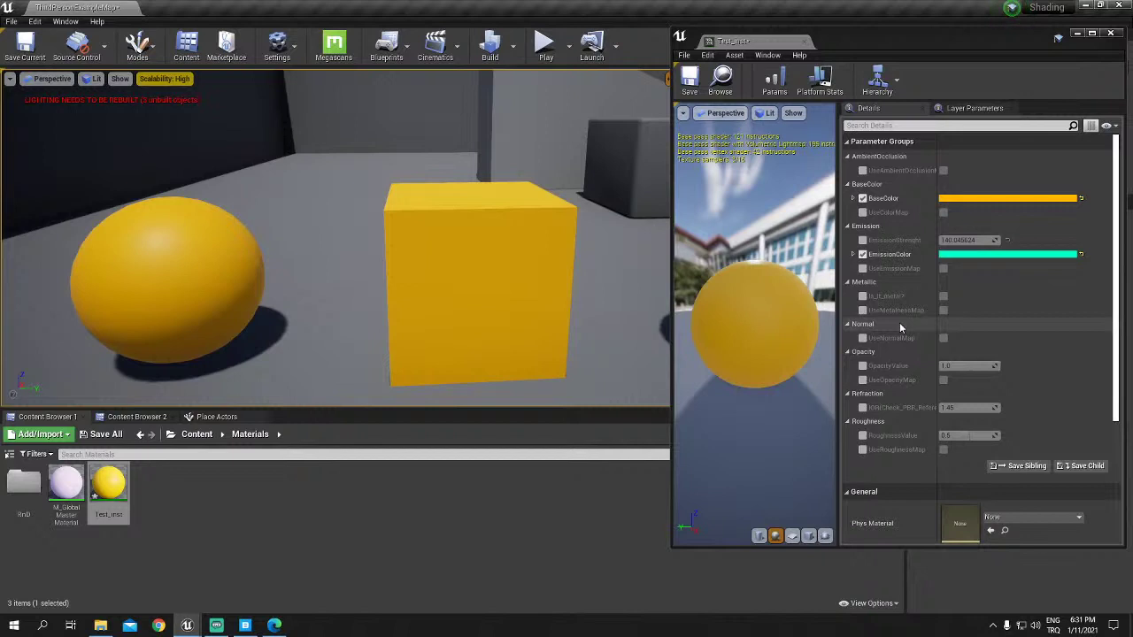
# Step: Try the Is_It_metal? override on and off, then override OpacityValue at 1.0
pyautogui.click(863, 296)
pyautogui.click(944, 296)
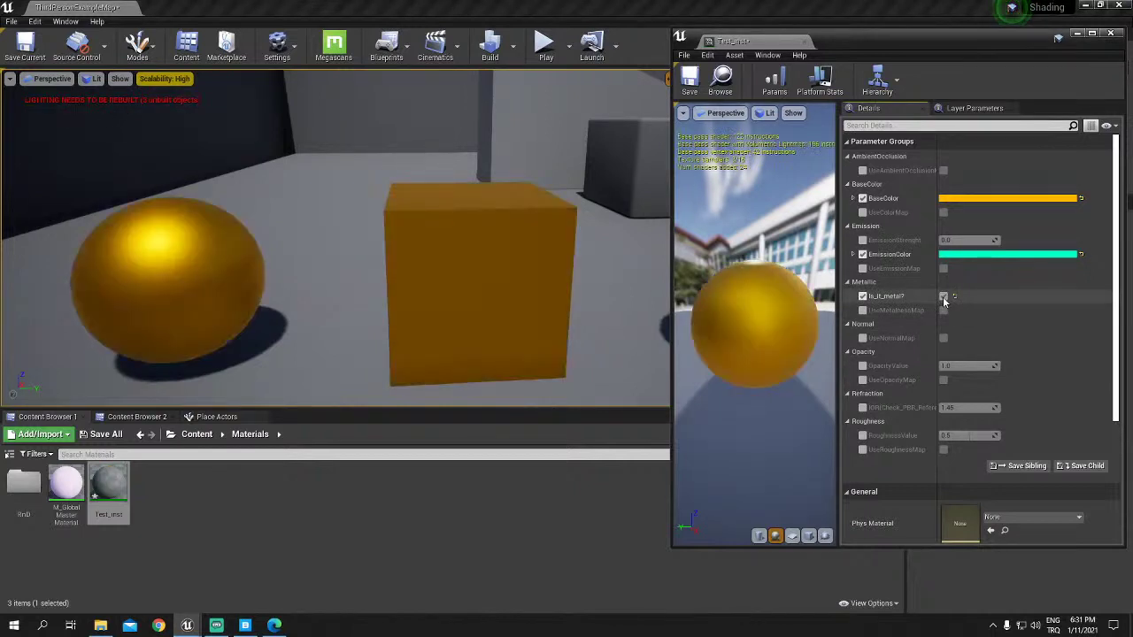
pyautogui.click(943, 297)
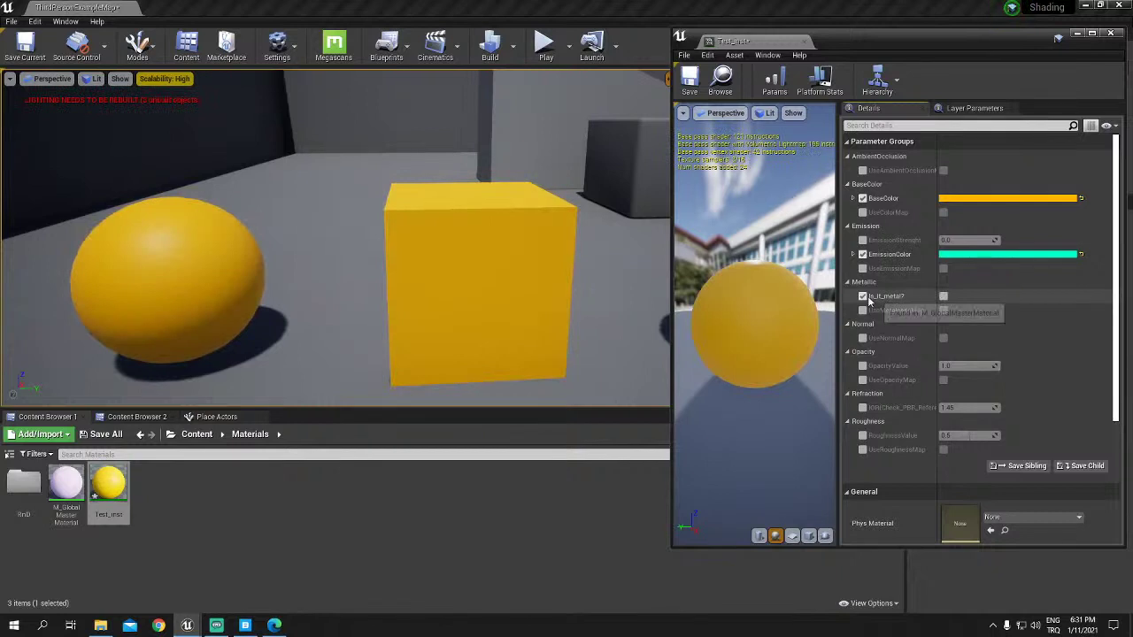
pyautogui.click(863, 295)
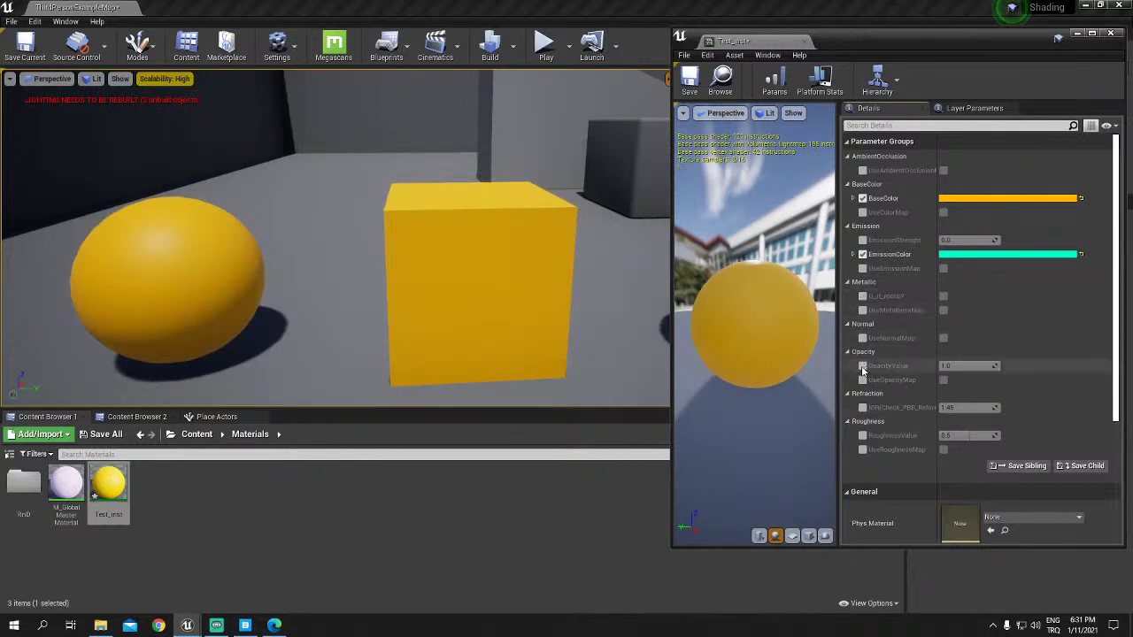
pyautogui.click(862, 366)
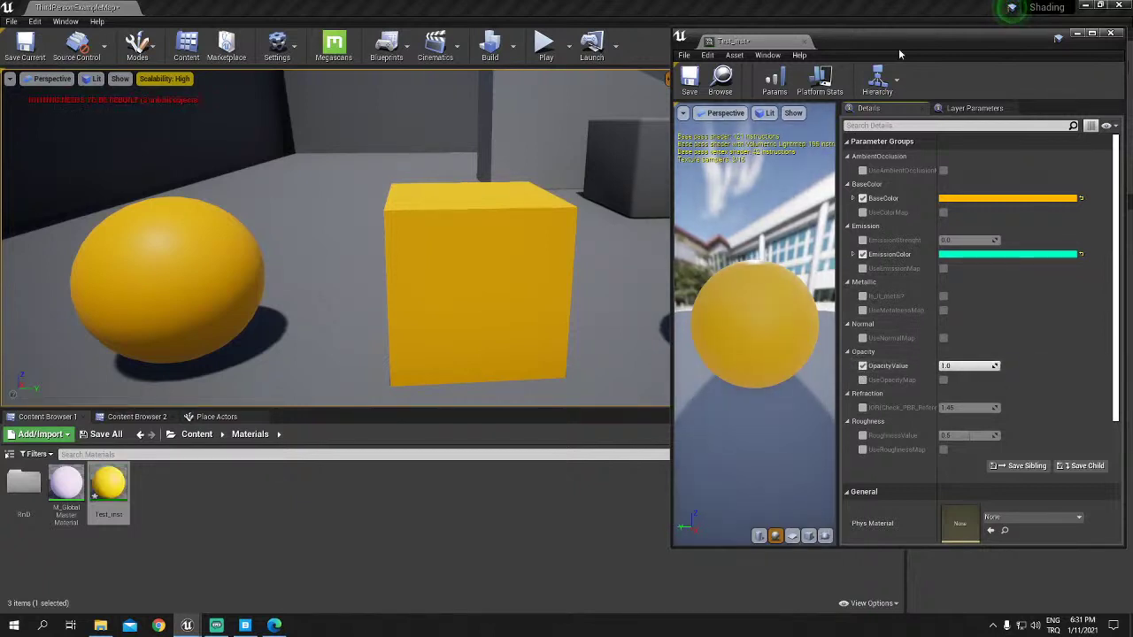
# Step: Override Test_inst's Blend Mode and set it to Translucent
pyautogui.moveTo(894, 47); pyautogui.dragTo(859, 31)
pyautogui.scroll(-3, 916, 295)
pyautogui.scroll(-2, 917, 295)
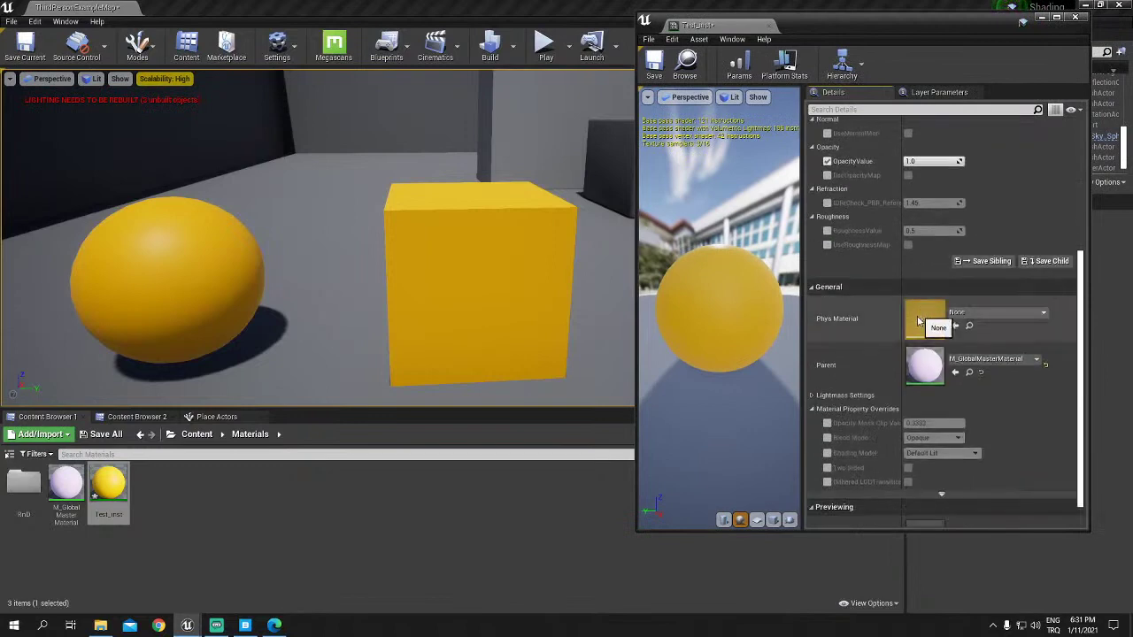
pyautogui.scroll(-1, 920, 325)
pyautogui.click(826, 438)
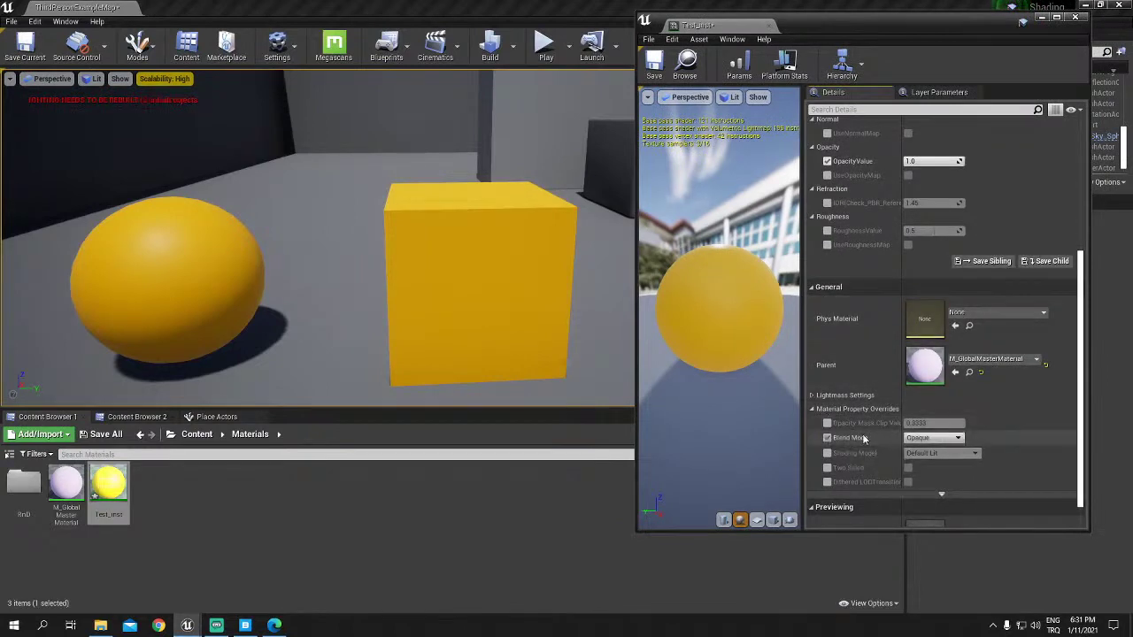
pyautogui.click(934, 438)
pyautogui.click(938, 464)
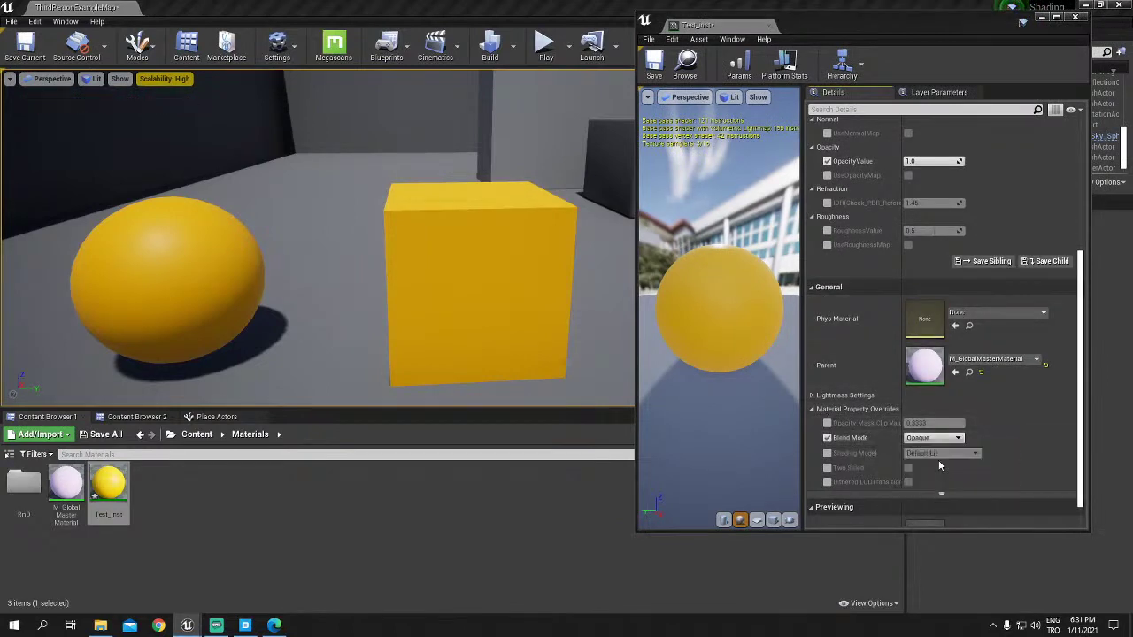
# Step: Lower OpacityValue to 0.466667 and reframe the see-through objects
pyautogui.scroll(1, 934, 187)
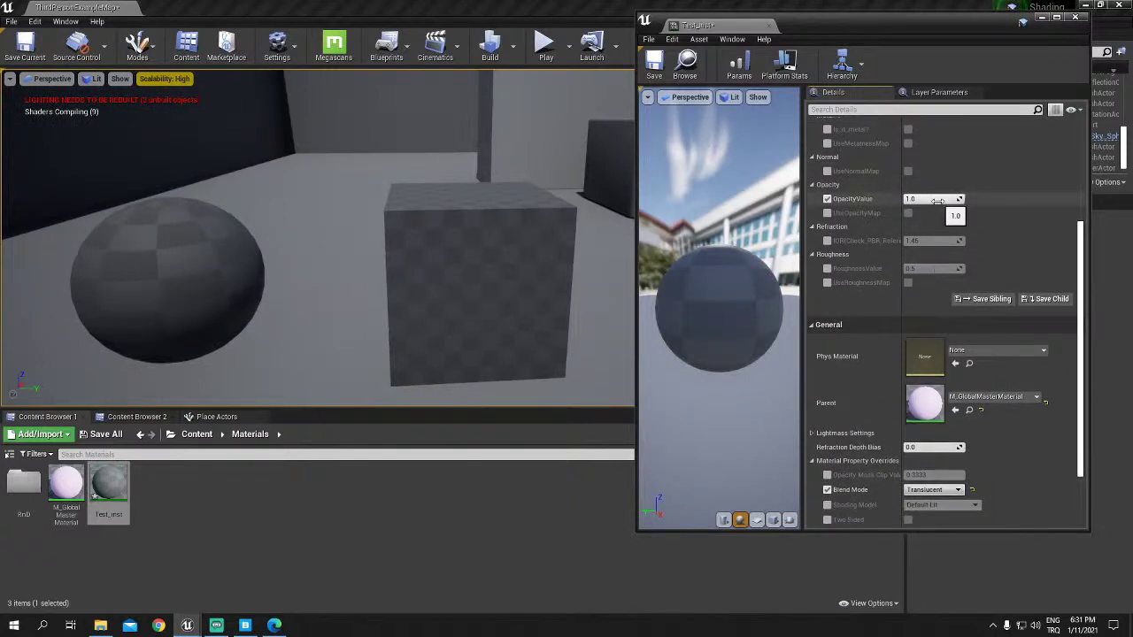
pyautogui.moveTo(933, 199); pyautogui.dragTo(384, 344)
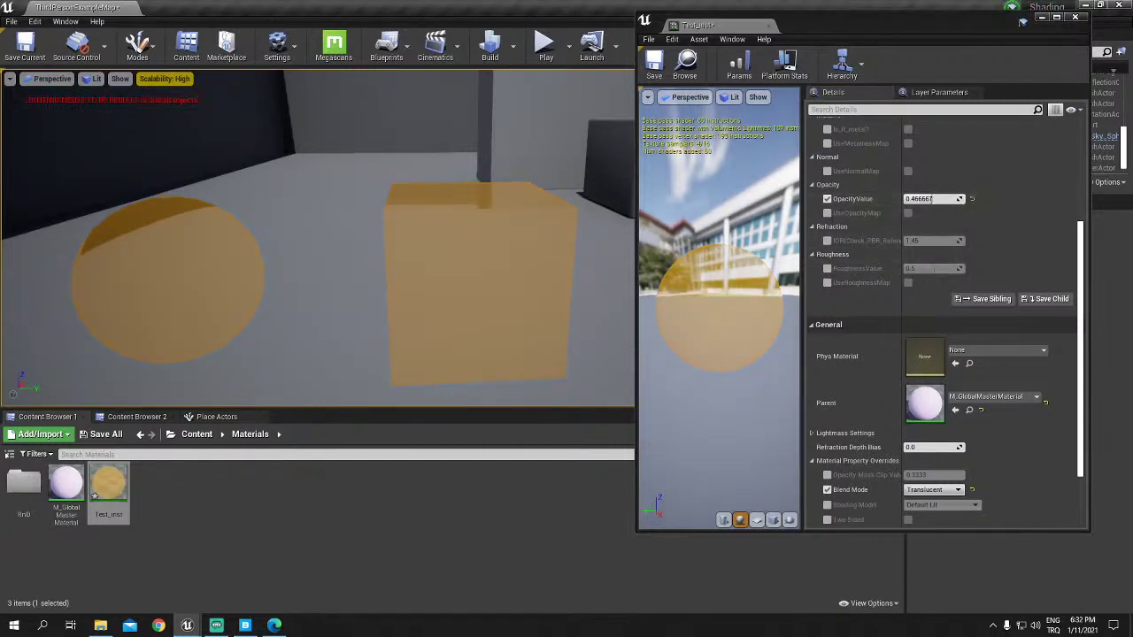
pyautogui.moveTo(385, 345)
pyautogui.mouseDown(button='right')
pyautogui.moveTo(266, 336)
pyautogui.moveTo(554, 80)
pyautogui.moveTo(501, 78)
pyautogui.moveTo(535, 80)
pyautogui.mouseUp(button='right')
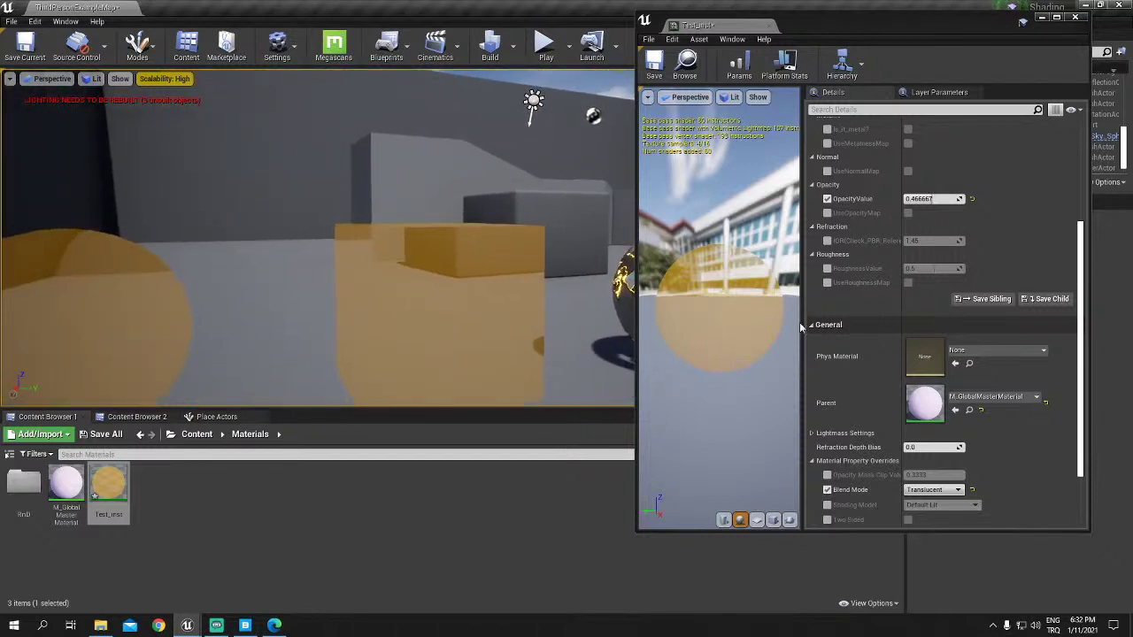
# Step: Toggle opacity and Opaque mode, return to Translucent, and enable the IOR override at 1.45
pyautogui.click(827, 198)
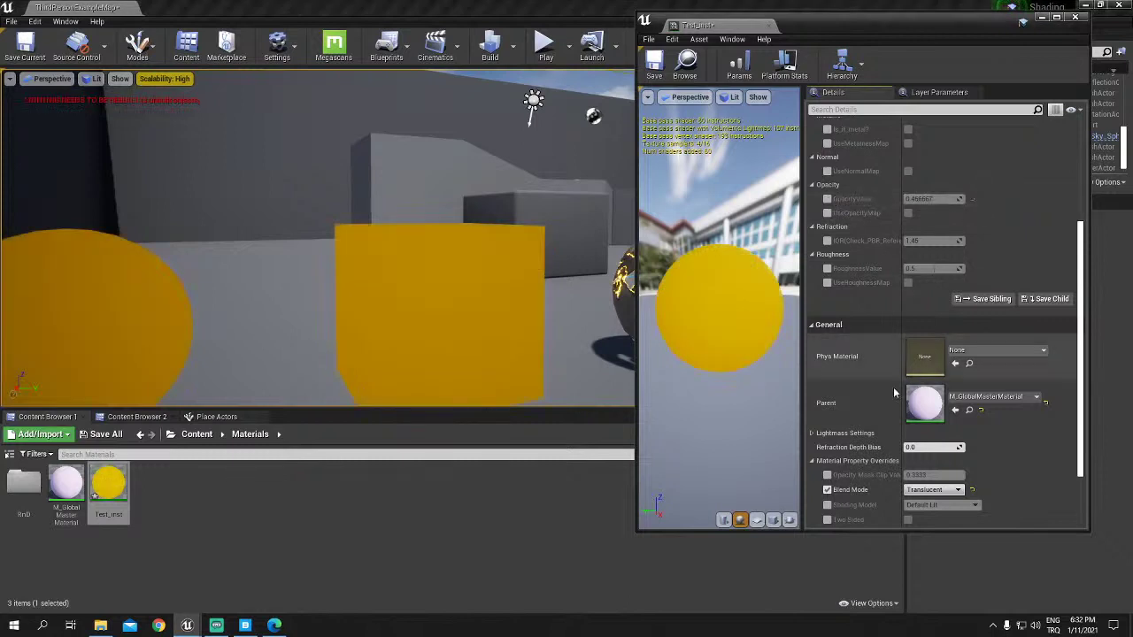
pyautogui.click(929, 491)
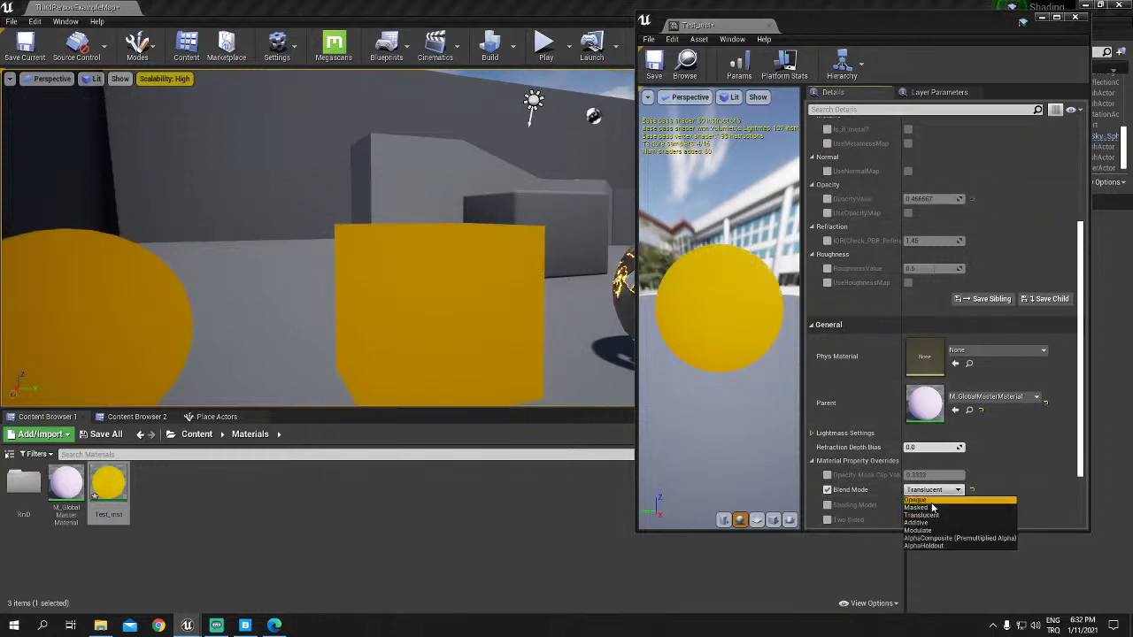
pyautogui.click(920, 502)
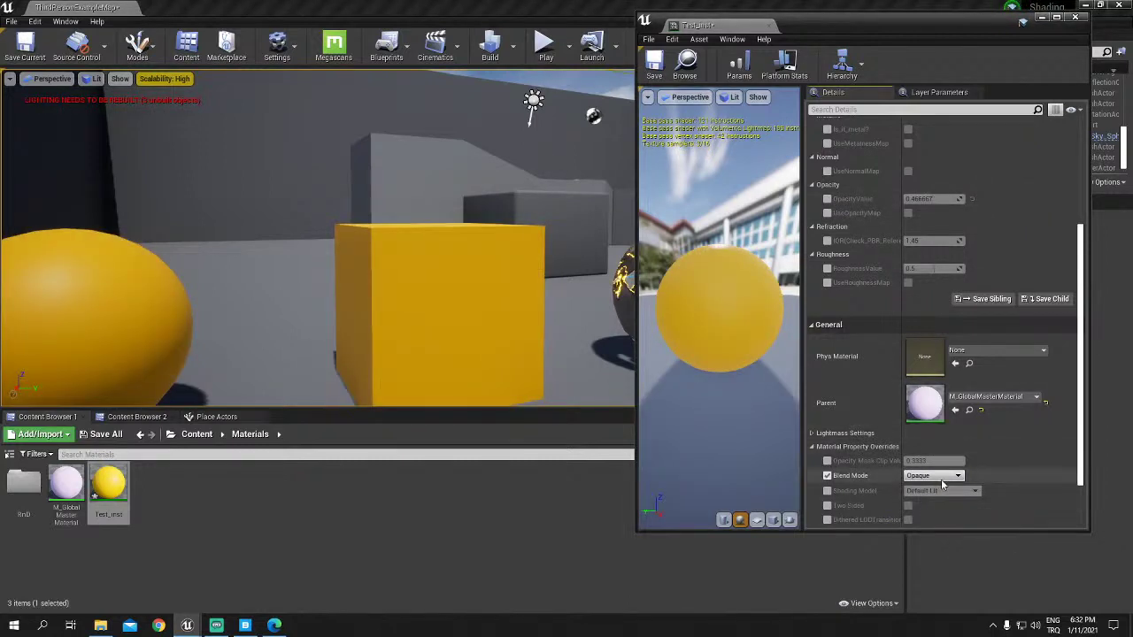
pyautogui.click(933, 476)
pyautogui.click(925, 527)
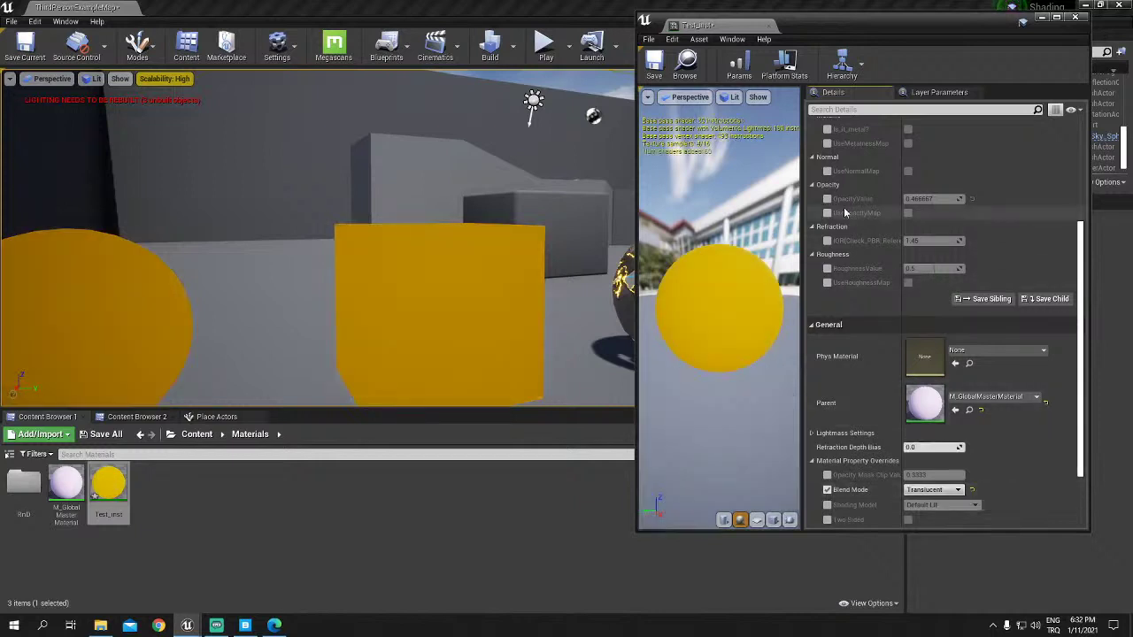
pyautogui.click(826, 198)
pyautogui.click(826, 241)
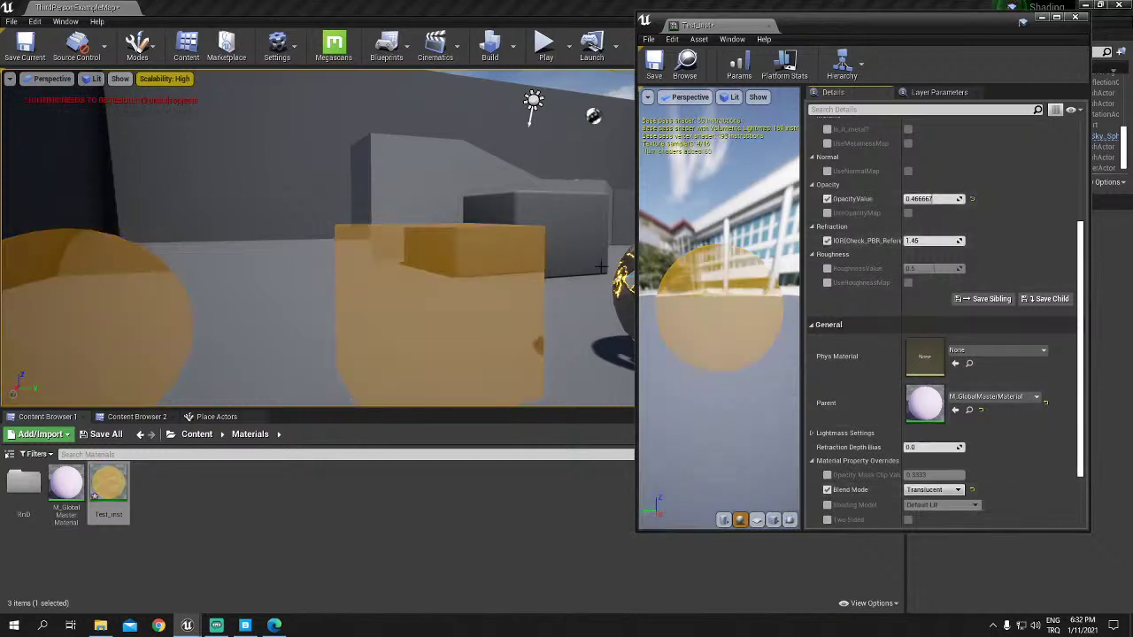
pyautogui.moveTo(319, 239); pyautogui.dragTo(336, 230, button='right')
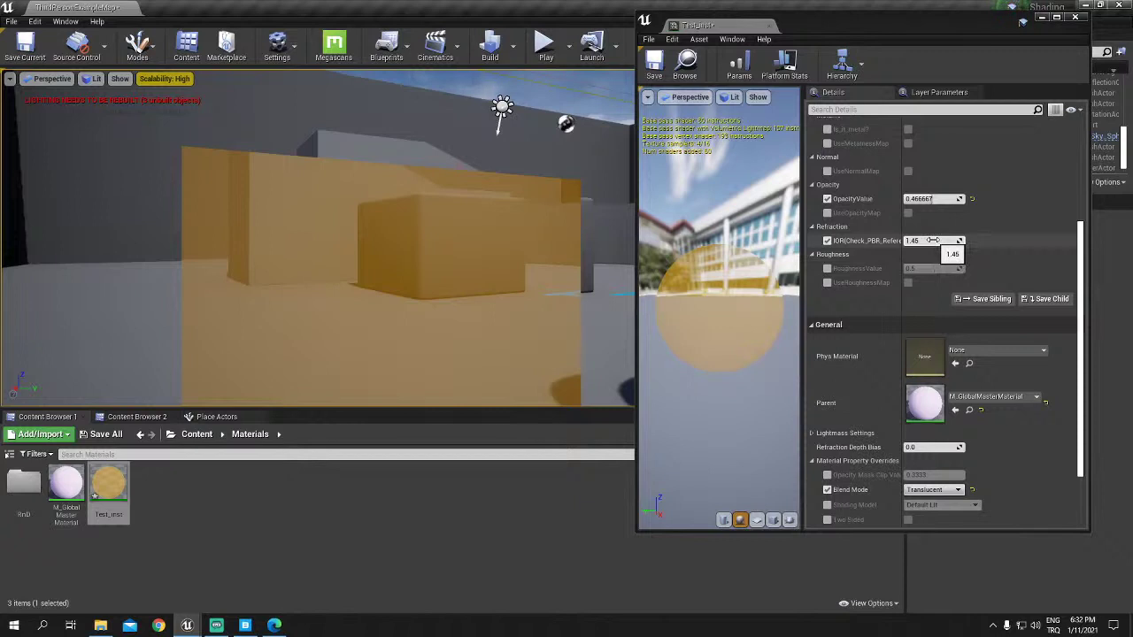
# Step: Try lower refraction IOR values, about 1.1 and then 1.33
pyautogui.moveTo(481, 270); pyautogui.dragTo(461, 253, button='right')
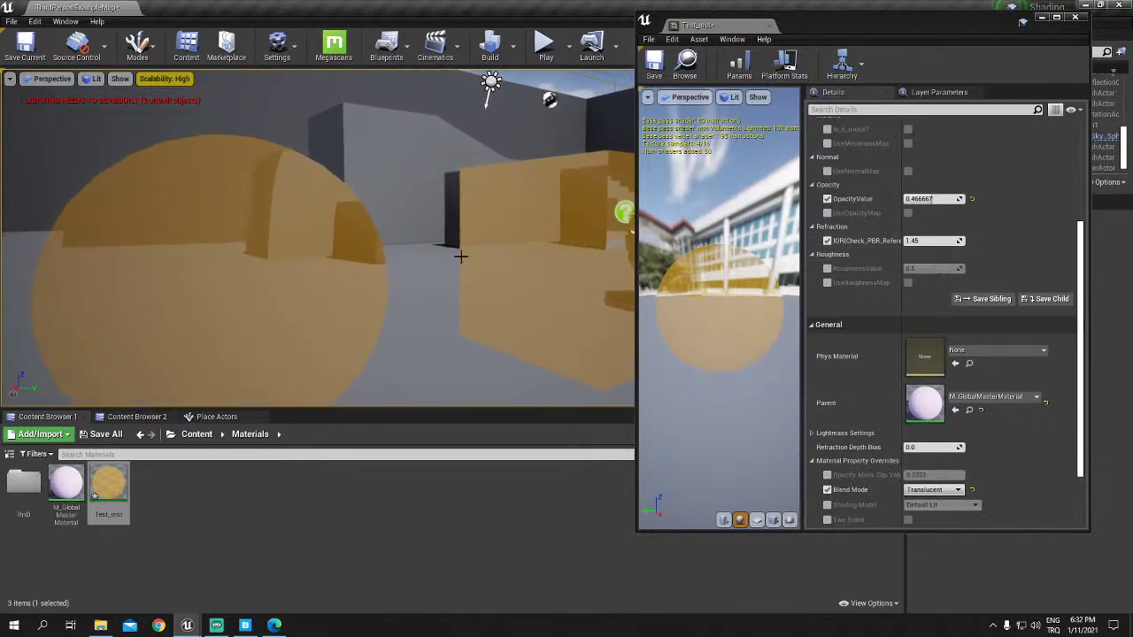
pyautogui.moveTo(926, 241); pyautogui.dragTo(876, 240)
pyautogui.moveTo(583, 242)
pyautogui.mouseDown(button='right')
pyautogui.moveTo(569, 245)
pyautogui.moveTo(611, 245)
pyautogui.mouseUp(button='right')
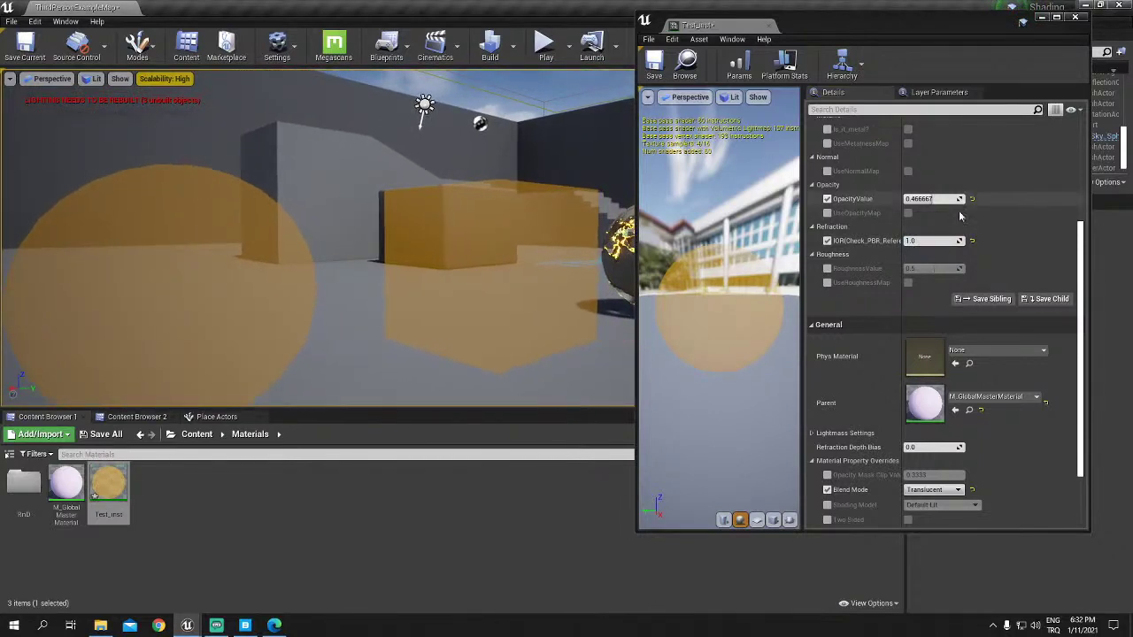
pyautogui.click(918, 241)
pyautogui.write('.33')
pyautogui.press('Return')
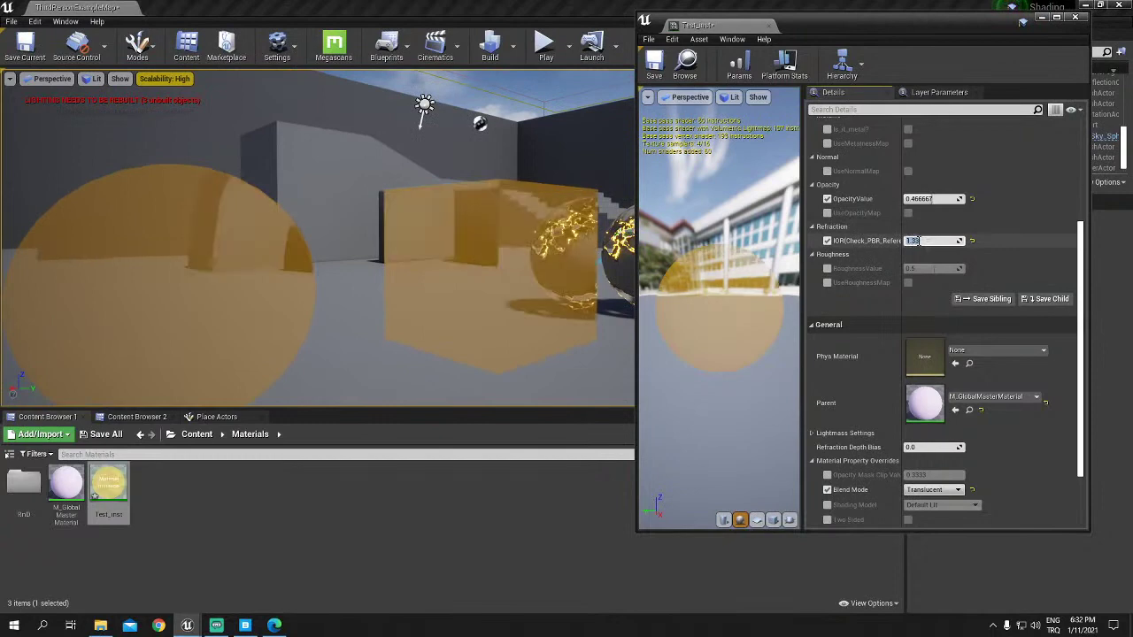
# Step: Return the IOR to 1.45 and widen the Details name column
pyautogui.moveTo(443, 239); pyautogui.dragTo(354, 238, button='right')
pyautogui.moveTo(944, 238); pyautogui.dragTo(972, 240)
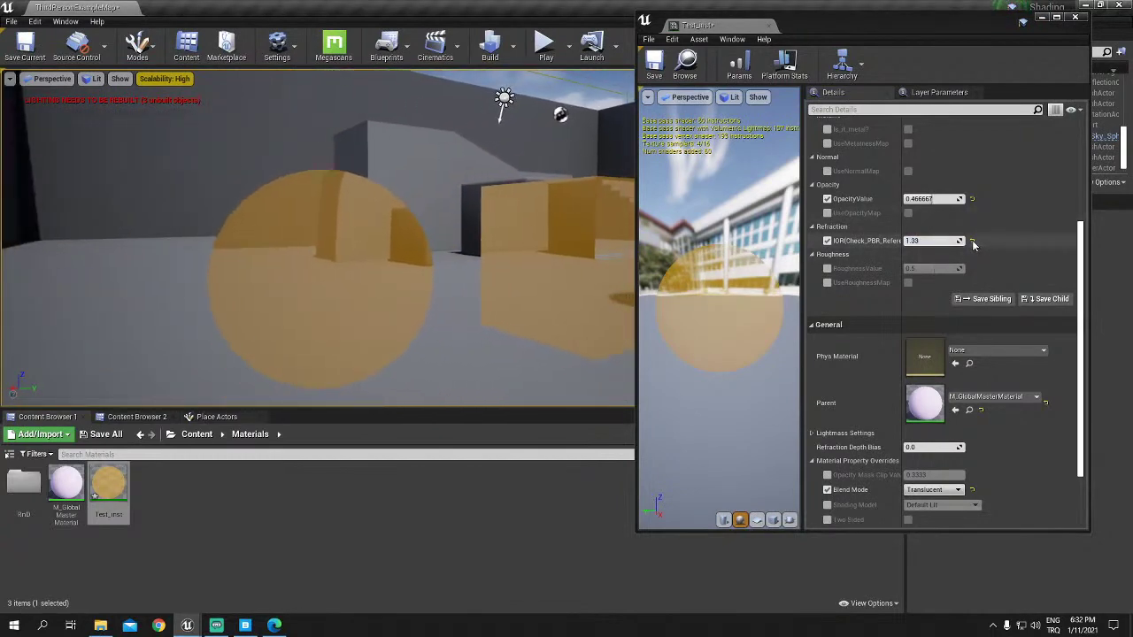
pyautogui.moveTo(898, 222)
pyautogui.mouseDown()
pyautogui.moveTo(988, 225)
pyautogui.moveTo(890, 228)
pyautogui.mouseUp()
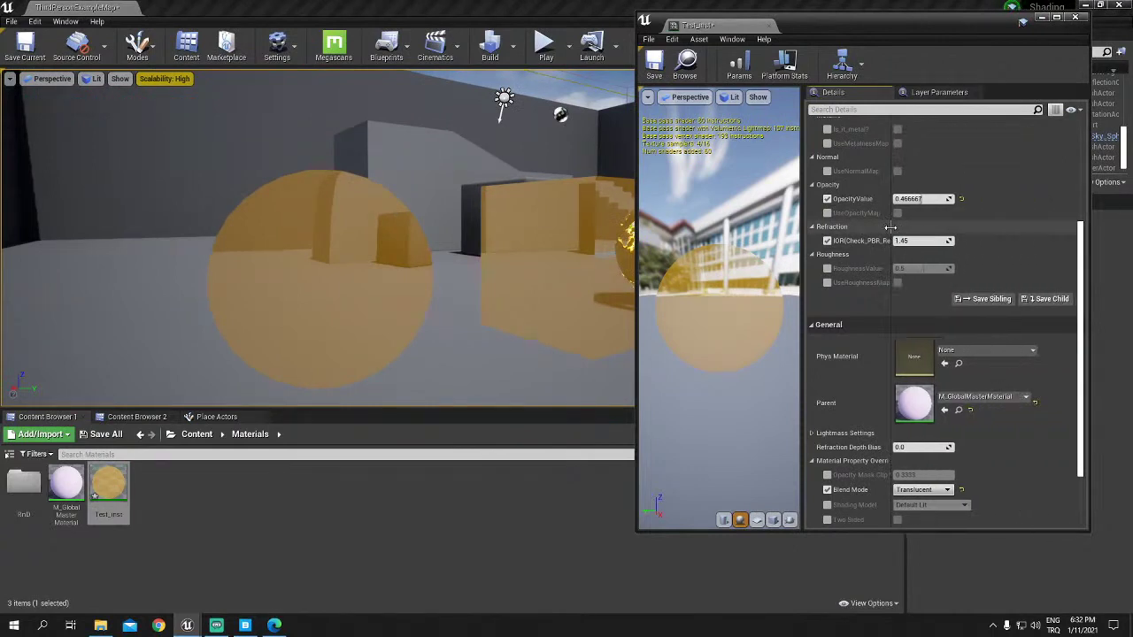
pyautogui.moveTo(891, 227); pyautogui.dragTo(920, 219)
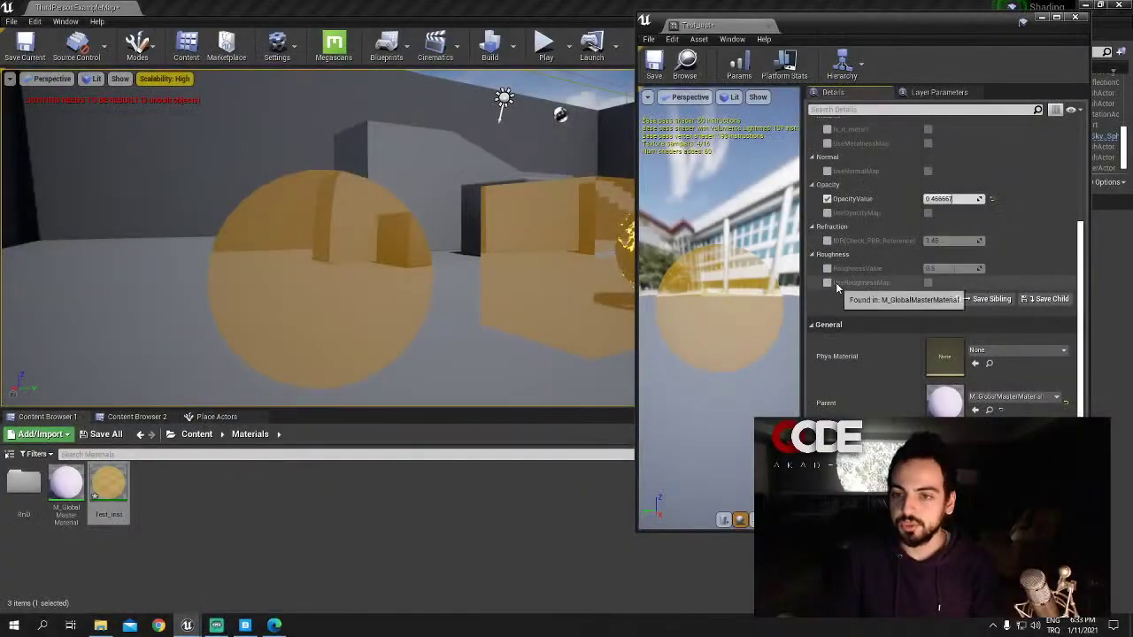
# Step: Override RoughnessValue, reset and drop the opacity override, then test roughness and reset to 0.5
pyautogui.click(827, 269)
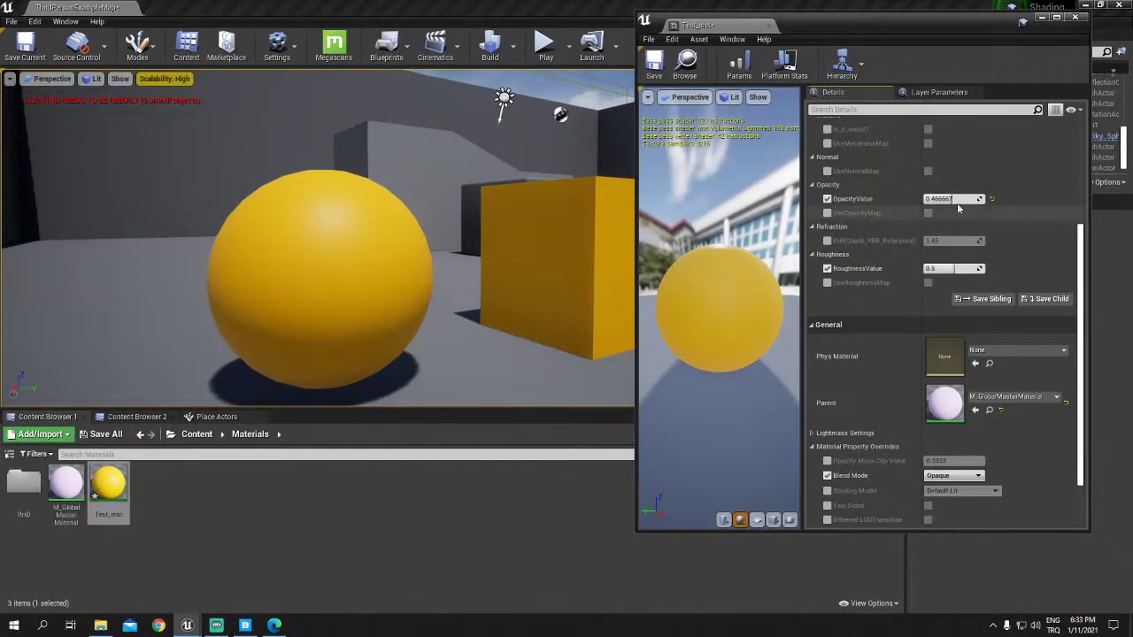
pyautogui.click(992, 199)
pyautogui.click(828, 199)
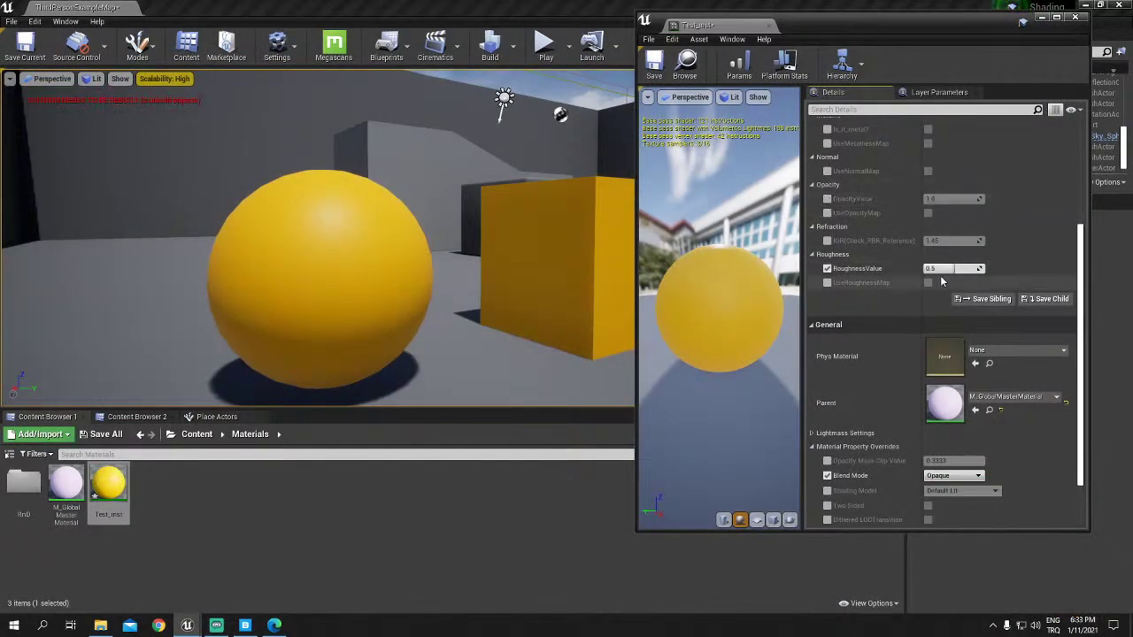
pyautogui.moveTo(946, 268); pyautogui.dragTo(942, 268)
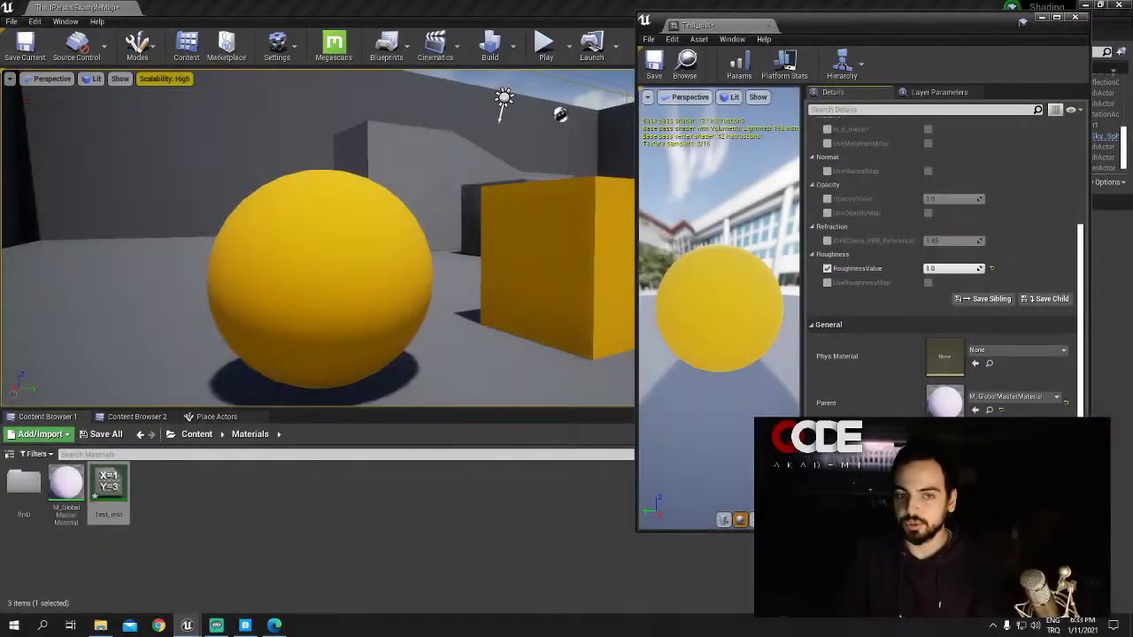
pyautogui.moveTo(952, 268)
pyautogui.mouseDown()
pyautogui.moveTo(938, 268)
pyautogui.moveTo(992, 277)
pyautogui.mouseUp()
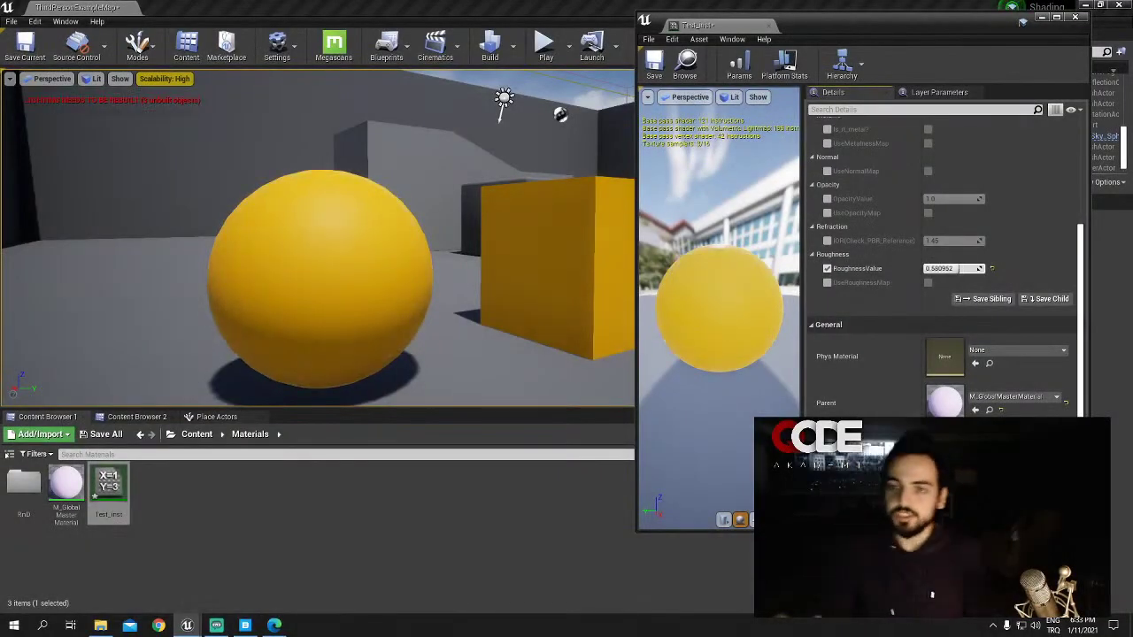
pyautogui.click(992, 269)
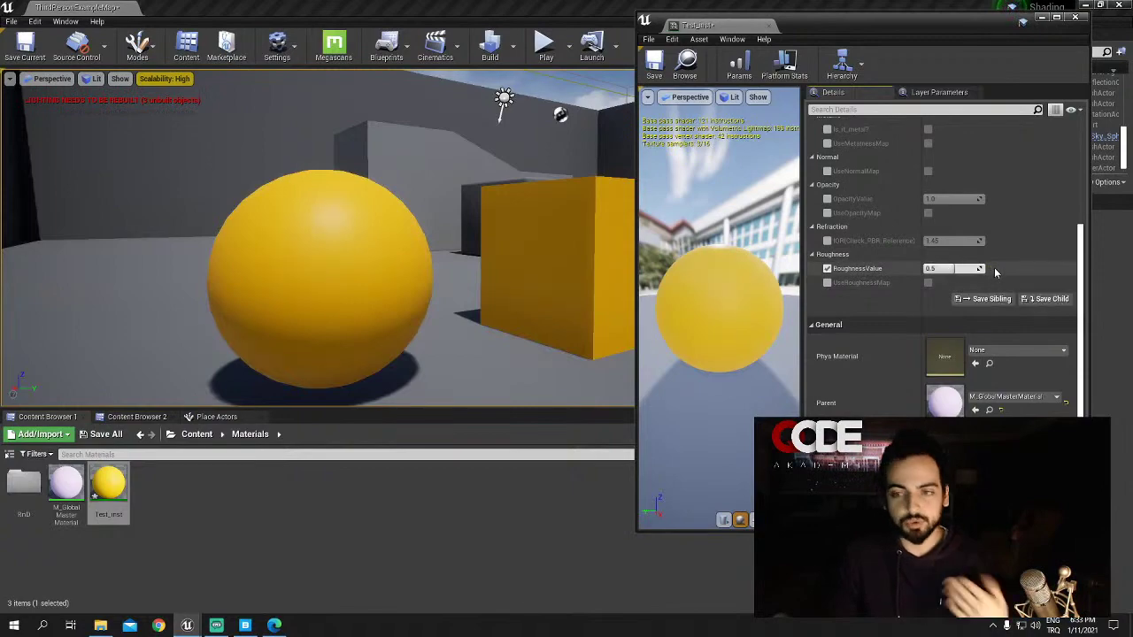
pyautogui.scroll(5, 994, 271)
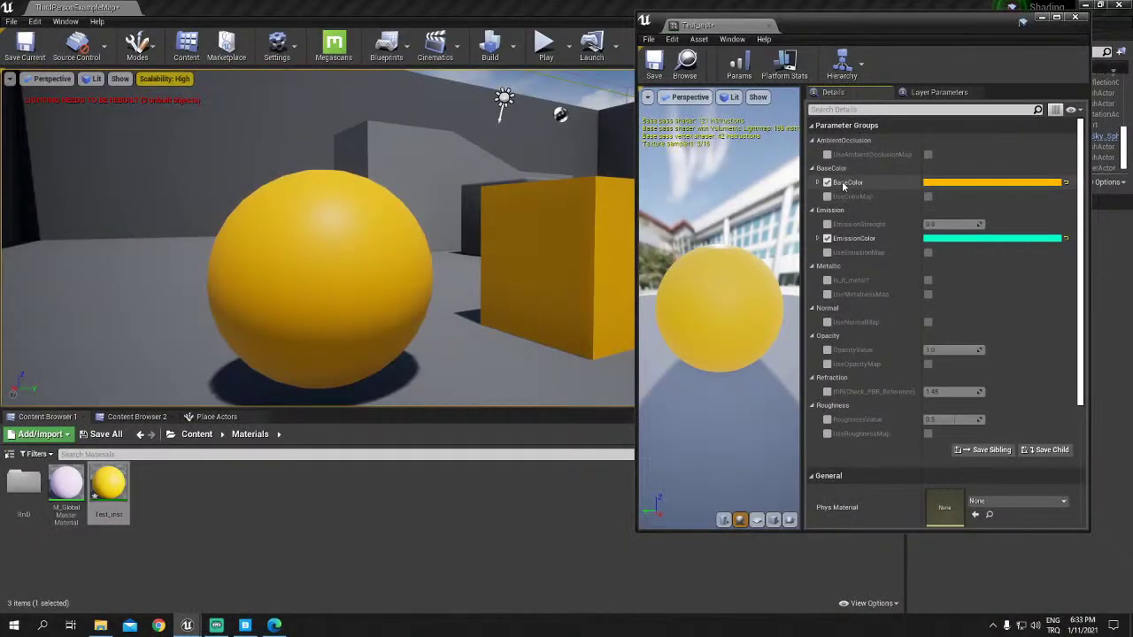
# Step: Drop the BaseColor and EmissionColor overrides and switch on UseColorMap for a stone texture
pyautogui.click(830, 183)
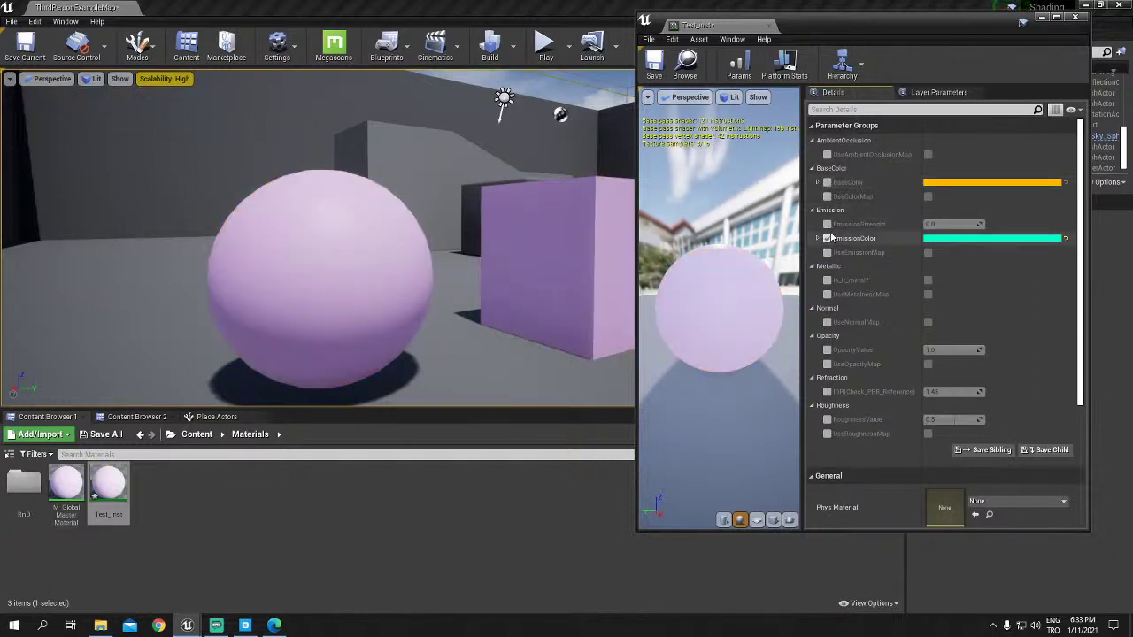
pyautogui.click(828, 238)
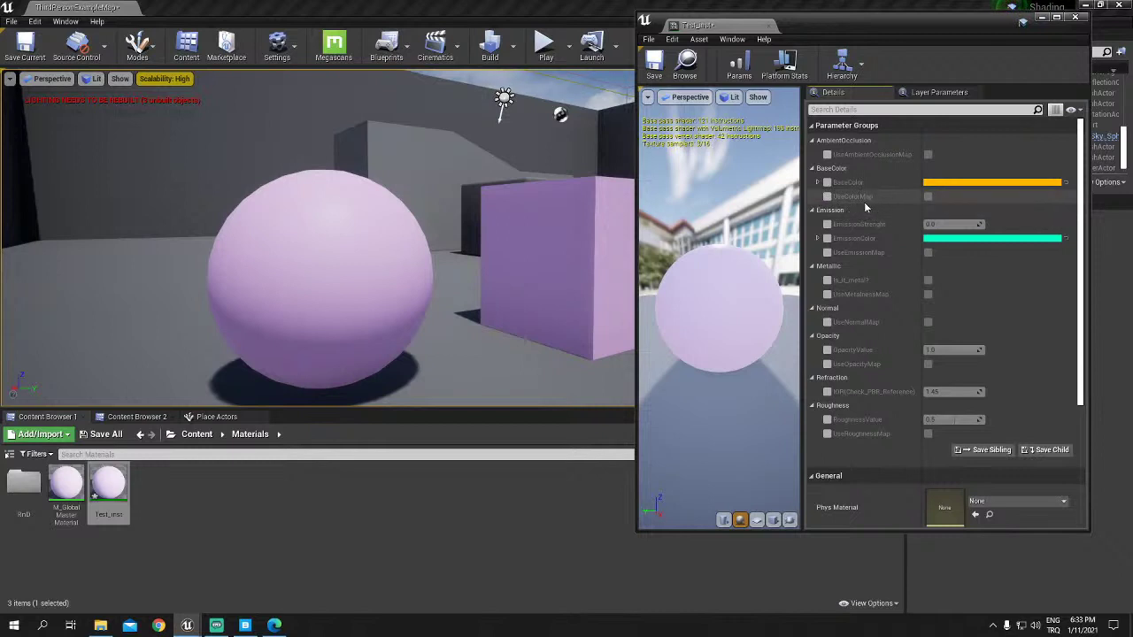
pyautogui.click(828, 197)
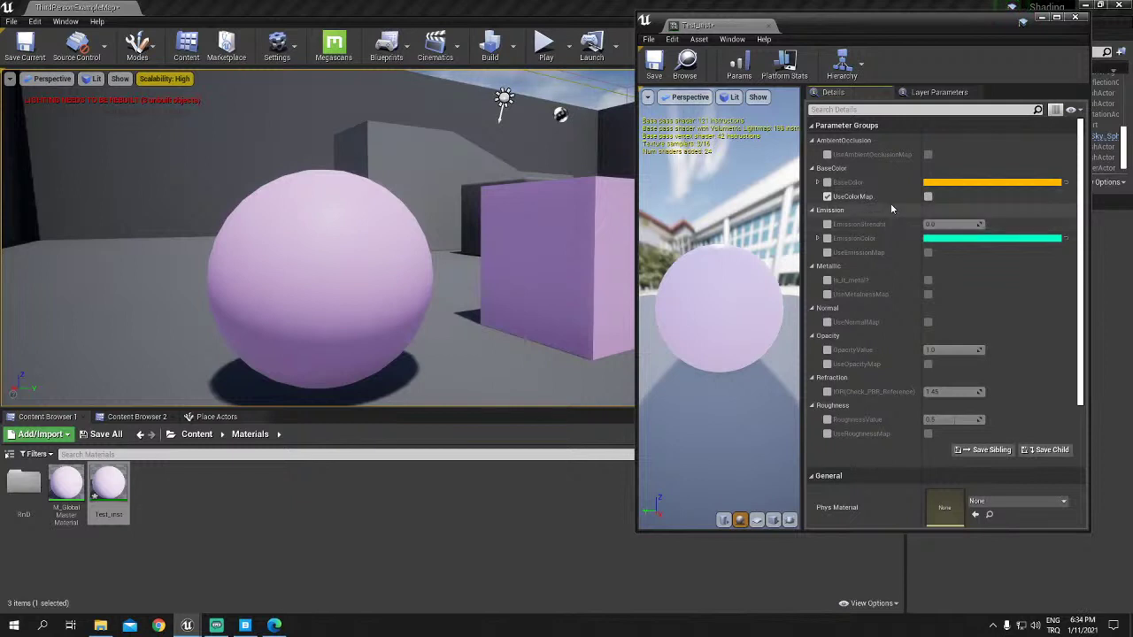
pyautogui.click(927, 196)
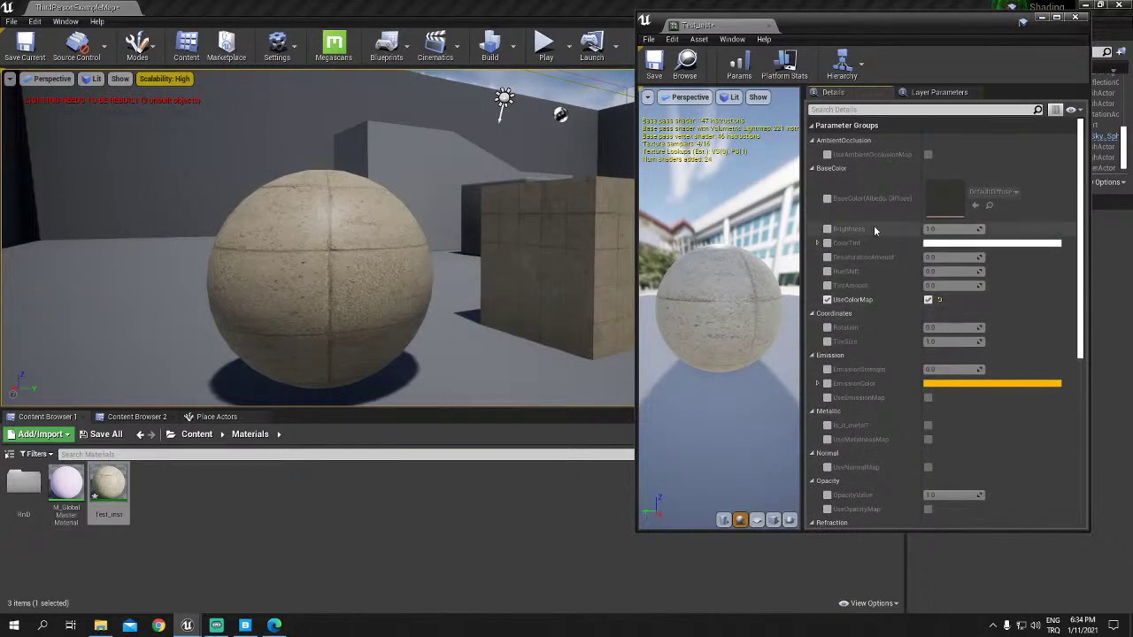
# Step: Enable the BaseColor texture override and assign the wood Albedo texture from the Wood folder
pyautogui.click(828, 197)
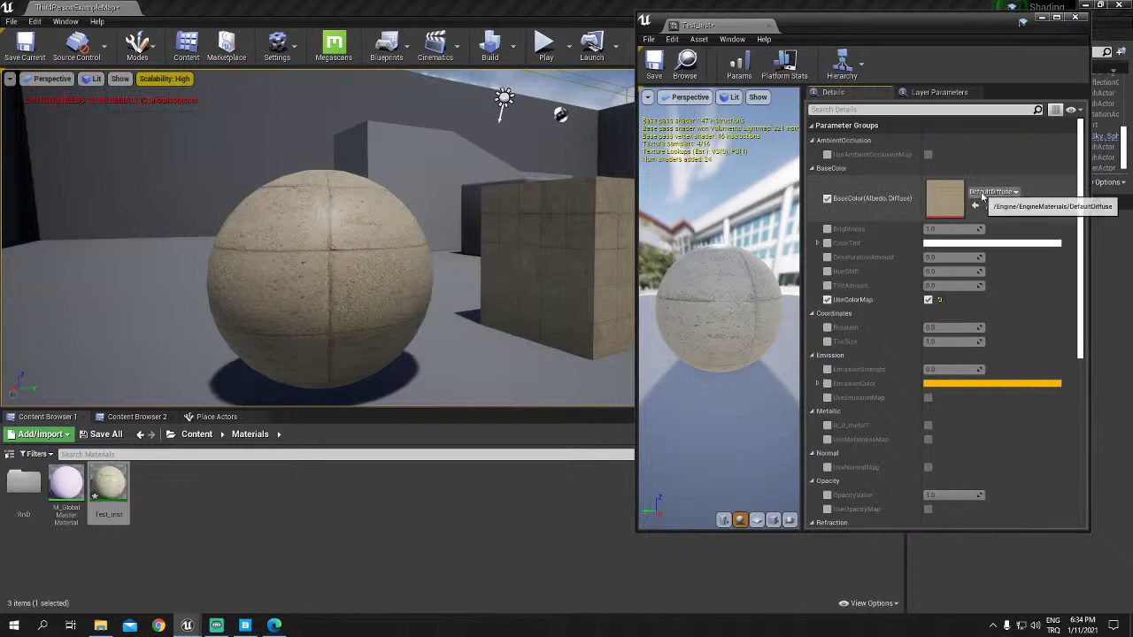
pyautogui.click(133, 416)
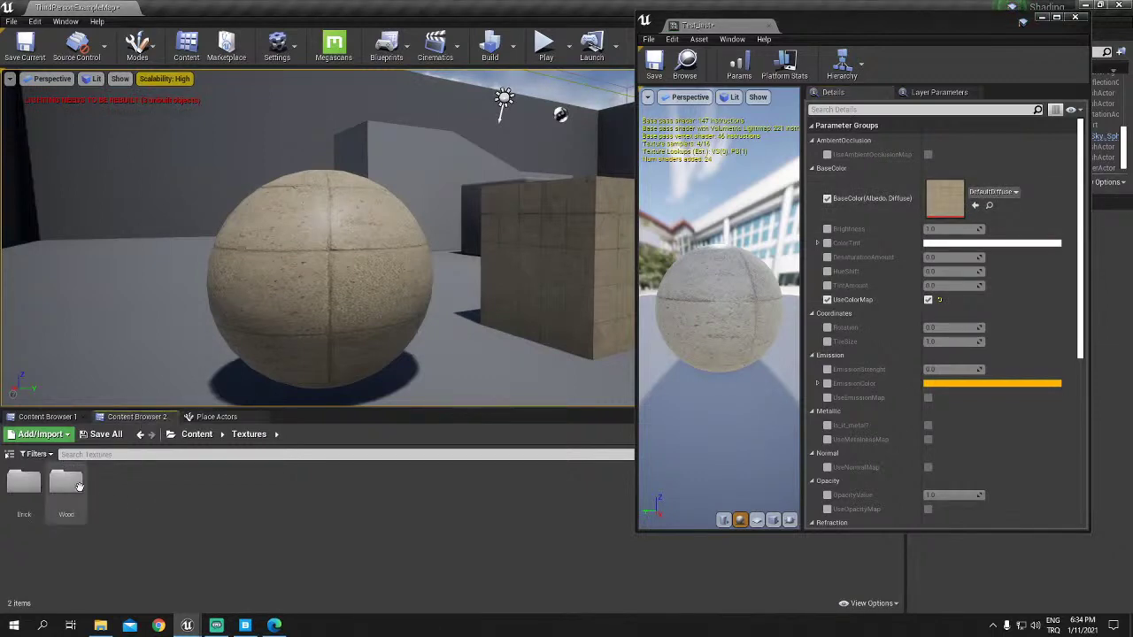
pyautogui.doubleClick(66, 485)
pyautogui.moveTo(24, 485); pyautogui.dragTo(278, 469)
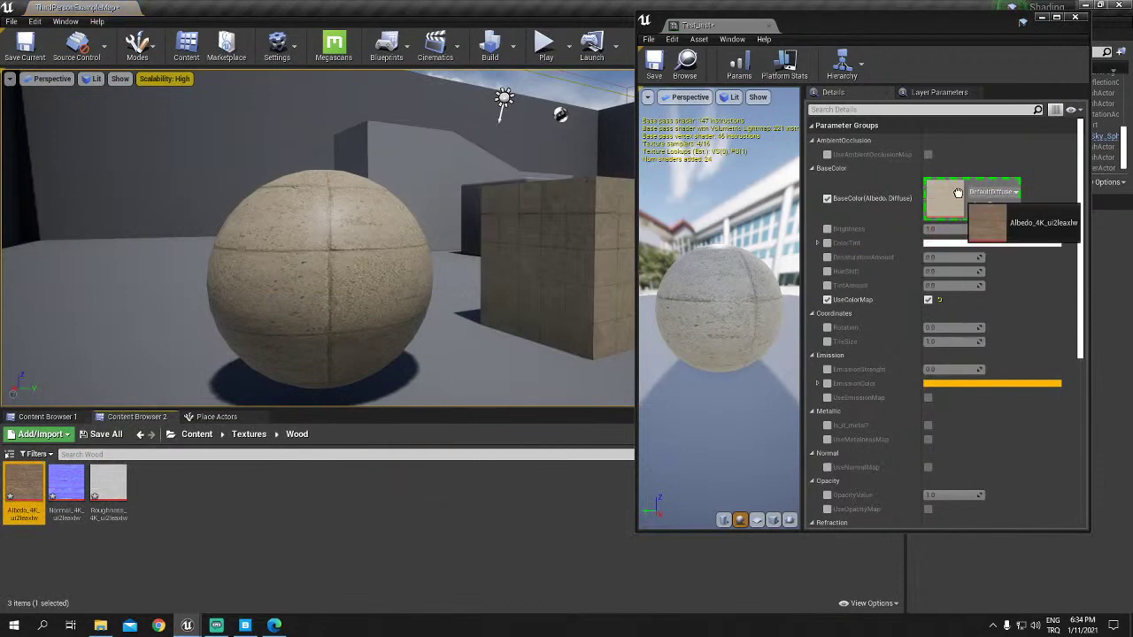
pyautogui.moveTo(278, 469); pyautogui.dragTo(946, 199)
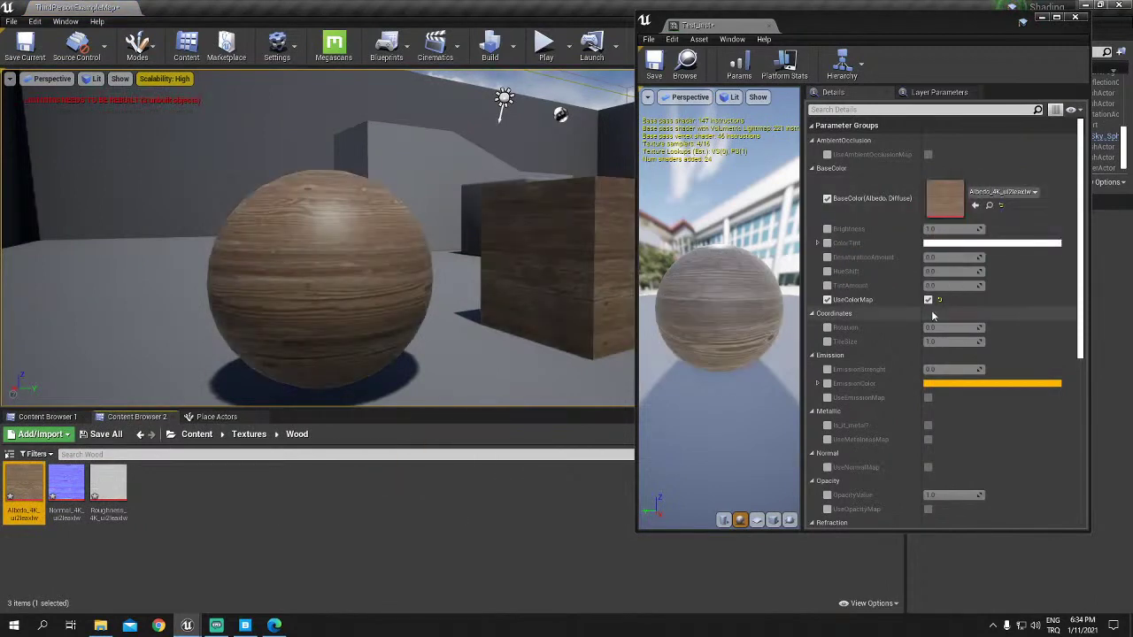
pyautogui.moveTo(433, 262); pyautogui.dragTo(416, 292)
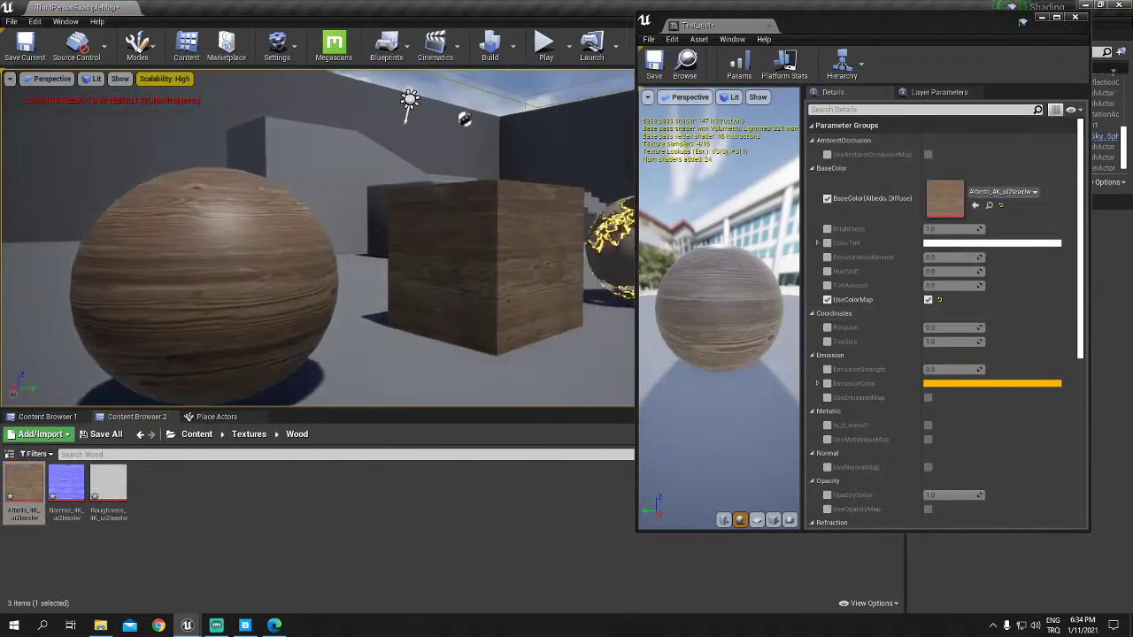
# Step: Override Brightness and keep it at 1.0, then enable the TintAmount override
pyautogui.click(827, 229)
pyautogui.moveTo(951, 229)
pyautogui.mouseDown()
pyautogui.moveTo(982, 229)
pyautogui.moveTo(942, 229)
pyautogui.moveTo(956, 229)
pyautogui.mouseUp()
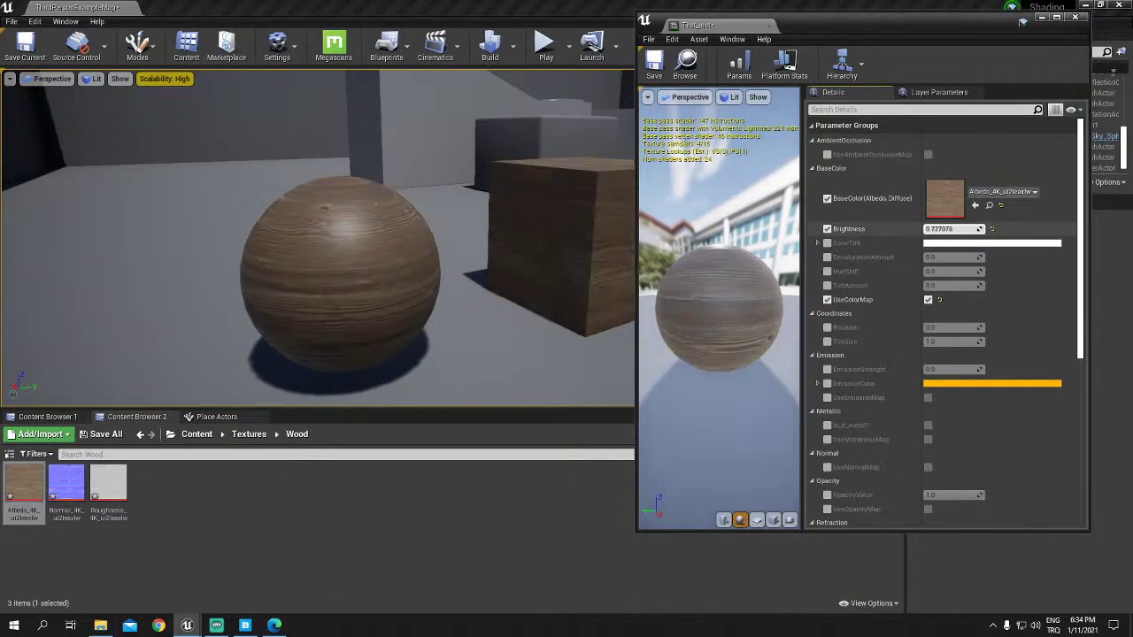
pyautogui.click(992, 230)
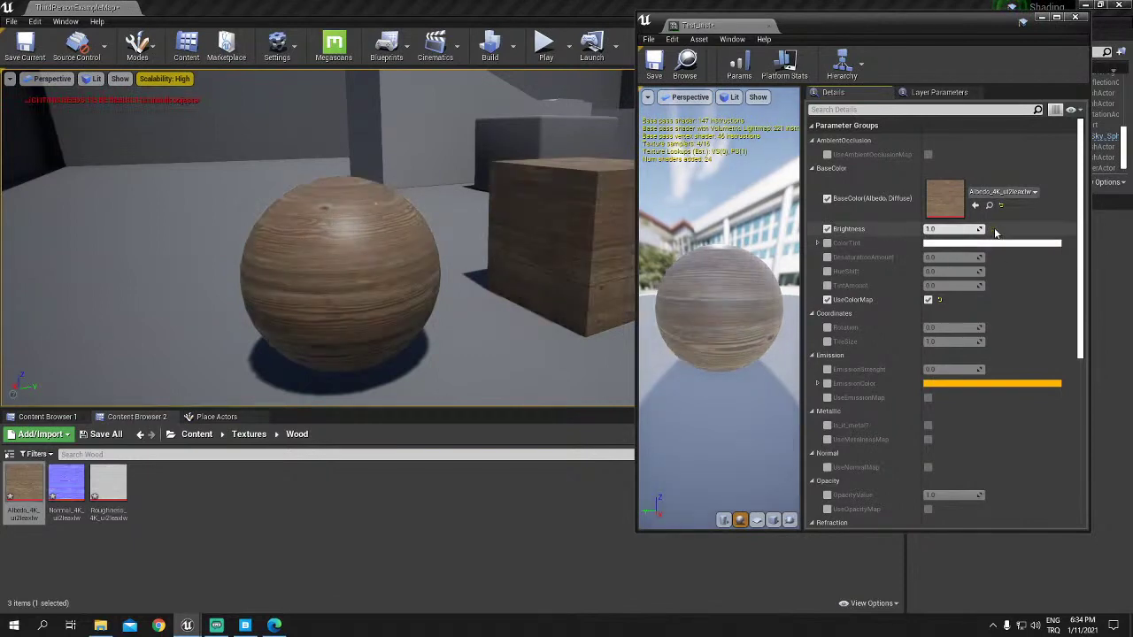
pyautogui.click(826, 257)
pyautogui.click(826, 256)
pyautogui.click(826, 285)
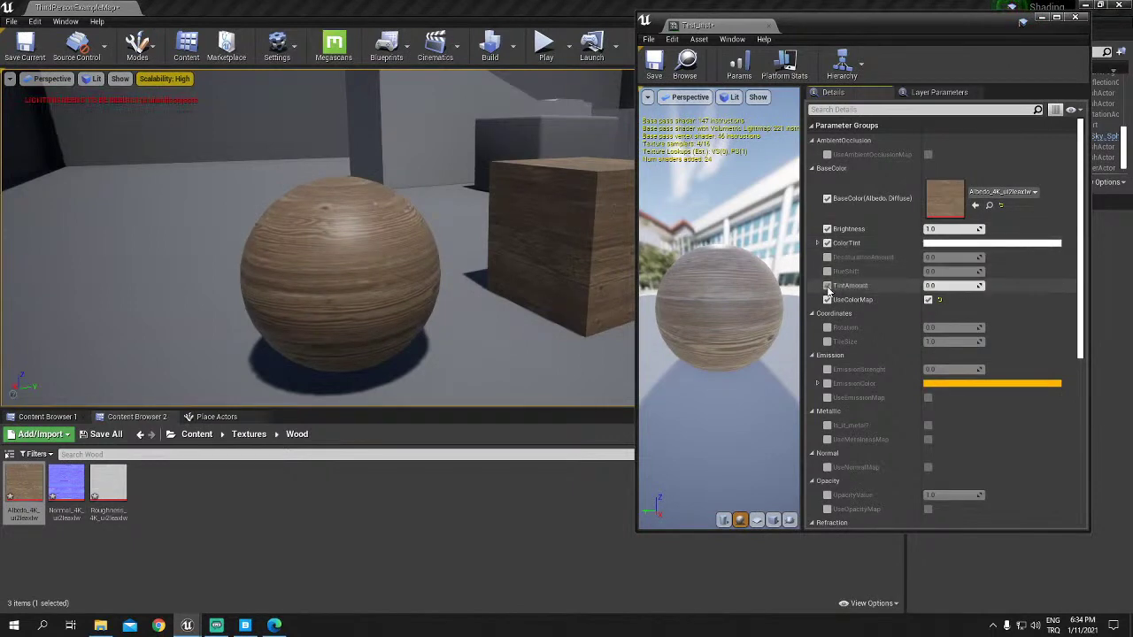
# Step: Set ColorTint to orange in the Color Picker and lower Brightness to 0.32011
pyautogui.click(957, 243)
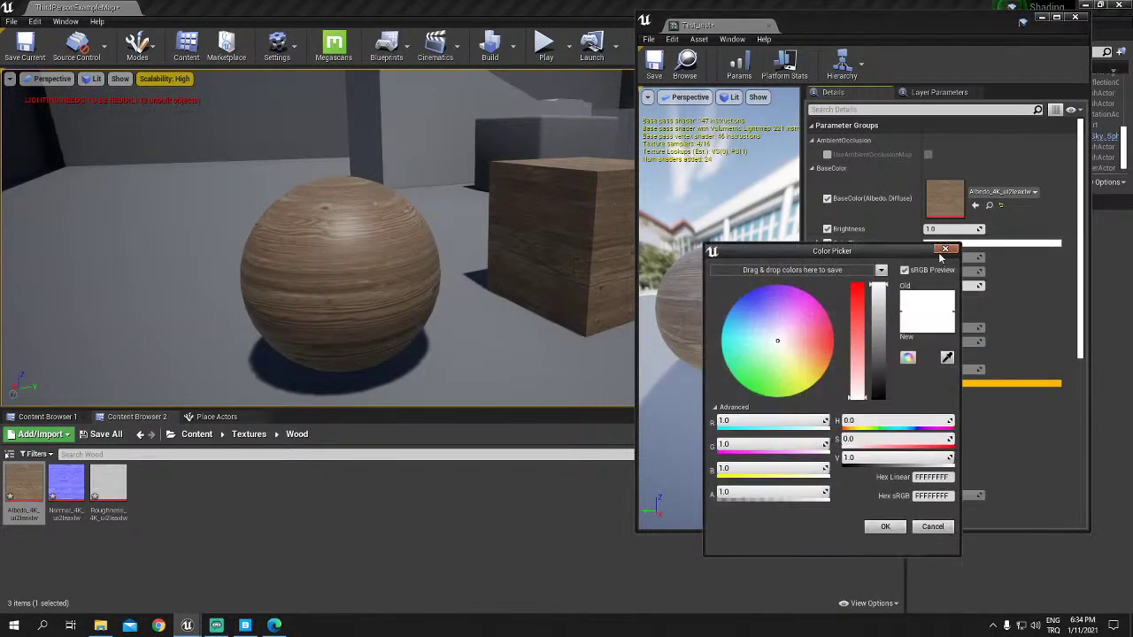
pyautogui.moveTo(876, 340); pyautogui.dragTo(876, 325)
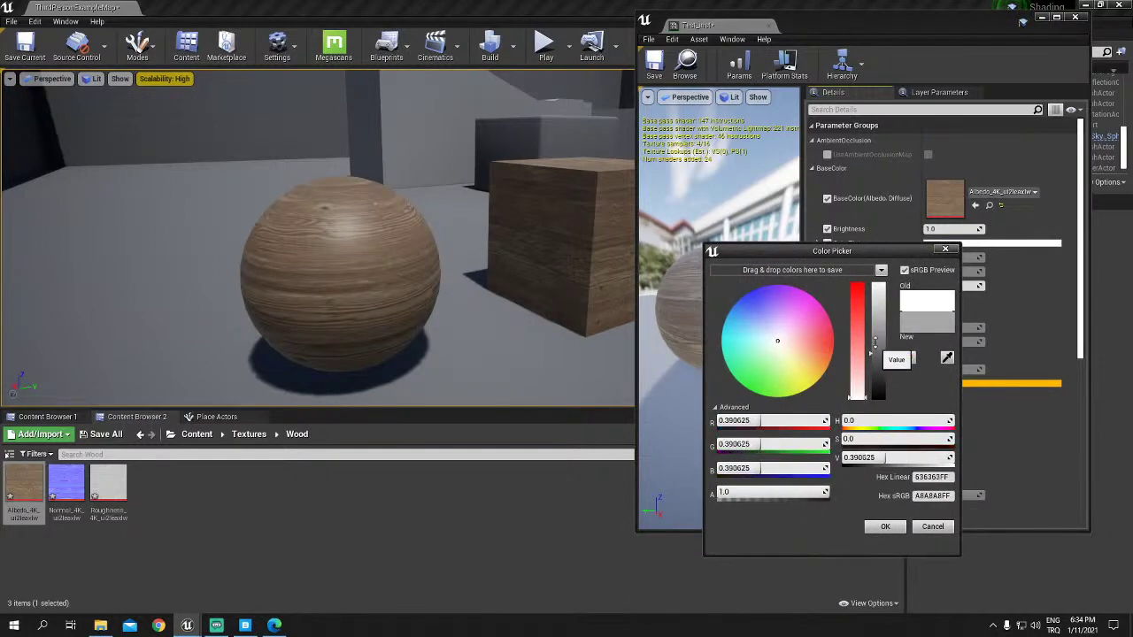
pyautogui.moveTo(821, 350); pyautogui.dragTo(825, 357)
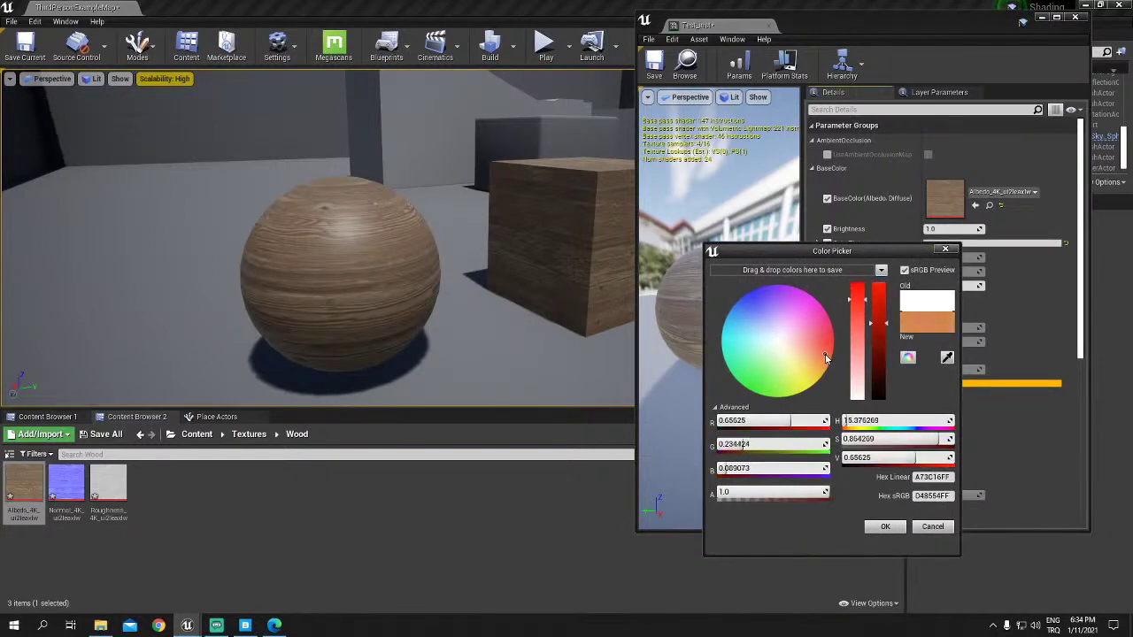
pyautogui.click(883, 527)
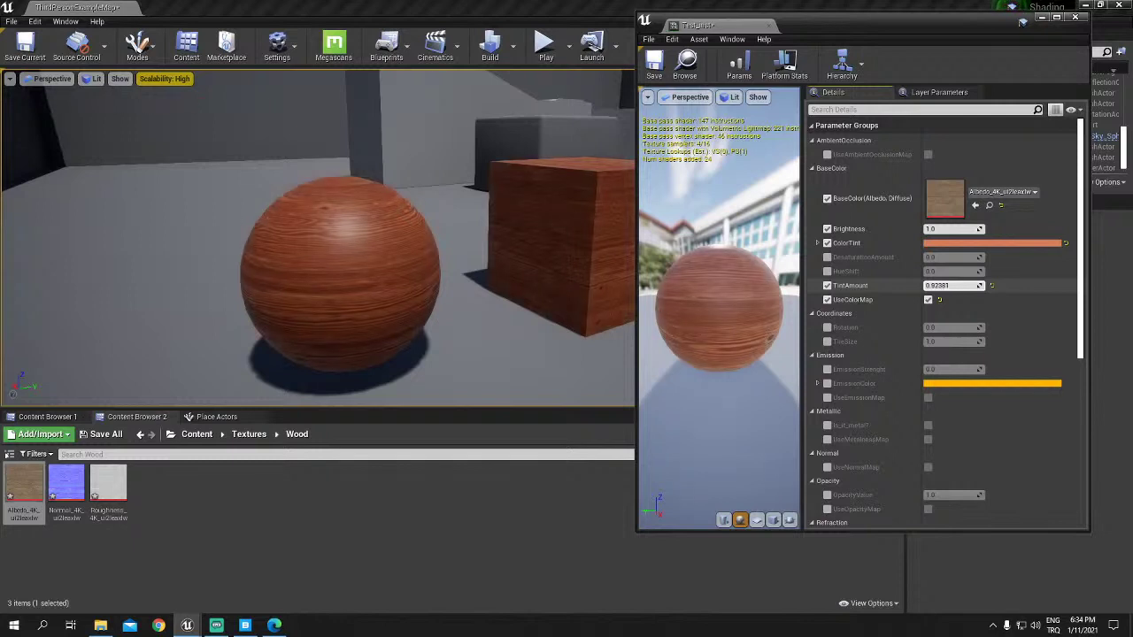
pyautogui.moveTo(952, 229); pyautogui.dragTo(921, 228)
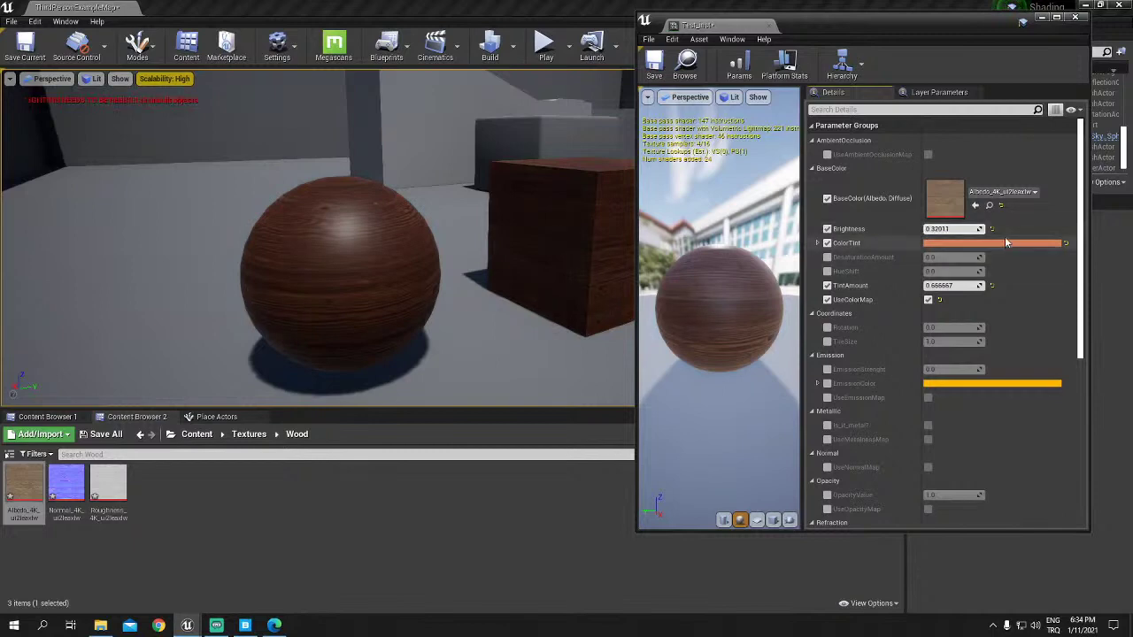
pyautogui.moveTo(483, 236); pyautogui.dragTo(482, 236, button='right')
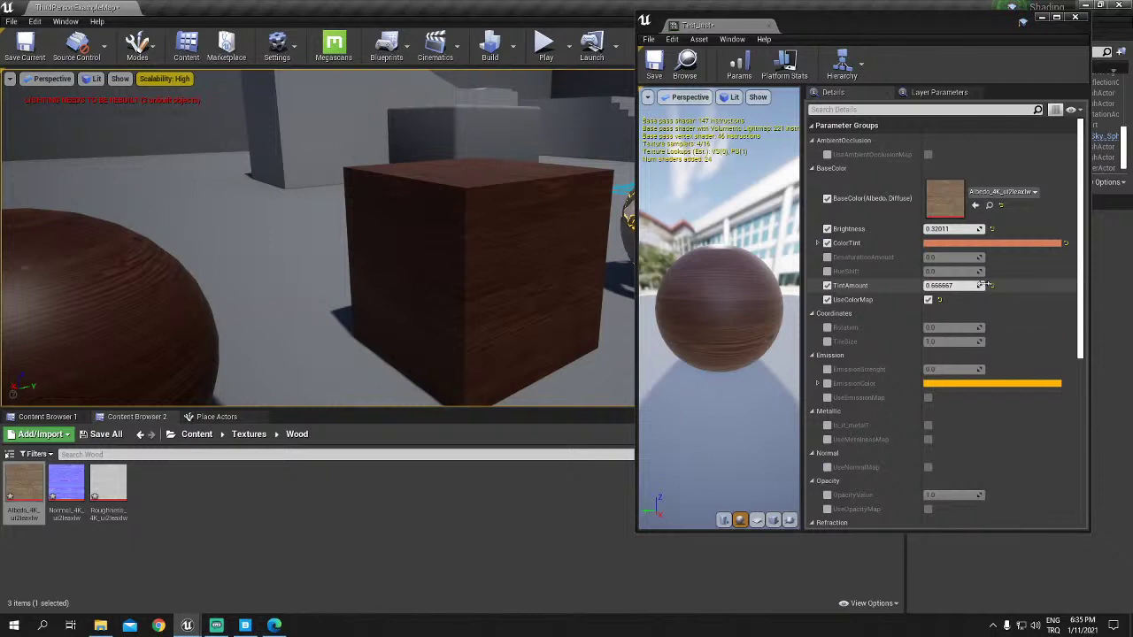
# Step: Turn off TintAmount and Brightness, try HueShift at 0.980206, then disable HueShift
pyautogui.click(826, 285)
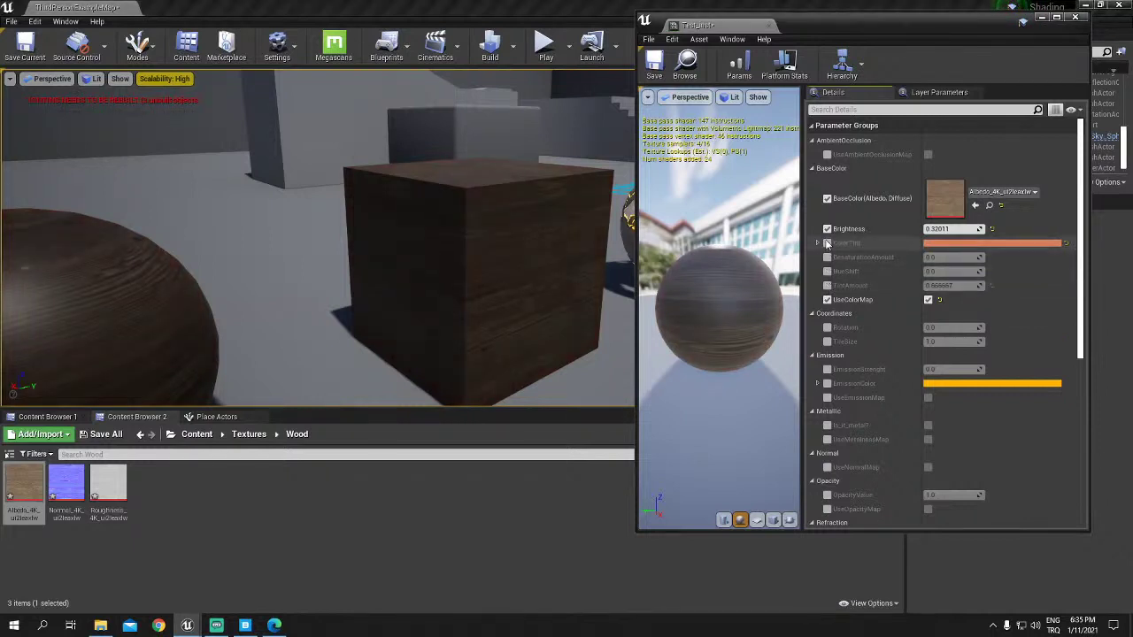
pyautogui.click(827, 228)
pyautogui.click(826, 271)
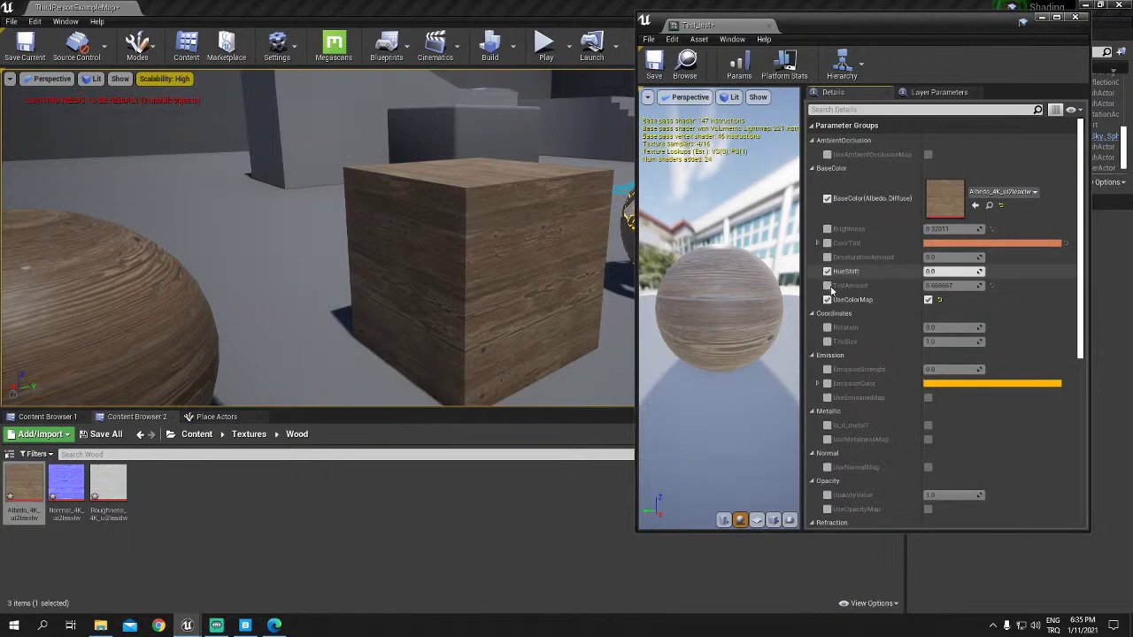
pyautogui.moveTo(951, 271)
pyautogui.mouseDown()
pyautogui.moveTo(973, 271)
pyautogui.moveTo(951, 270)
pyautogui.mouseUp()
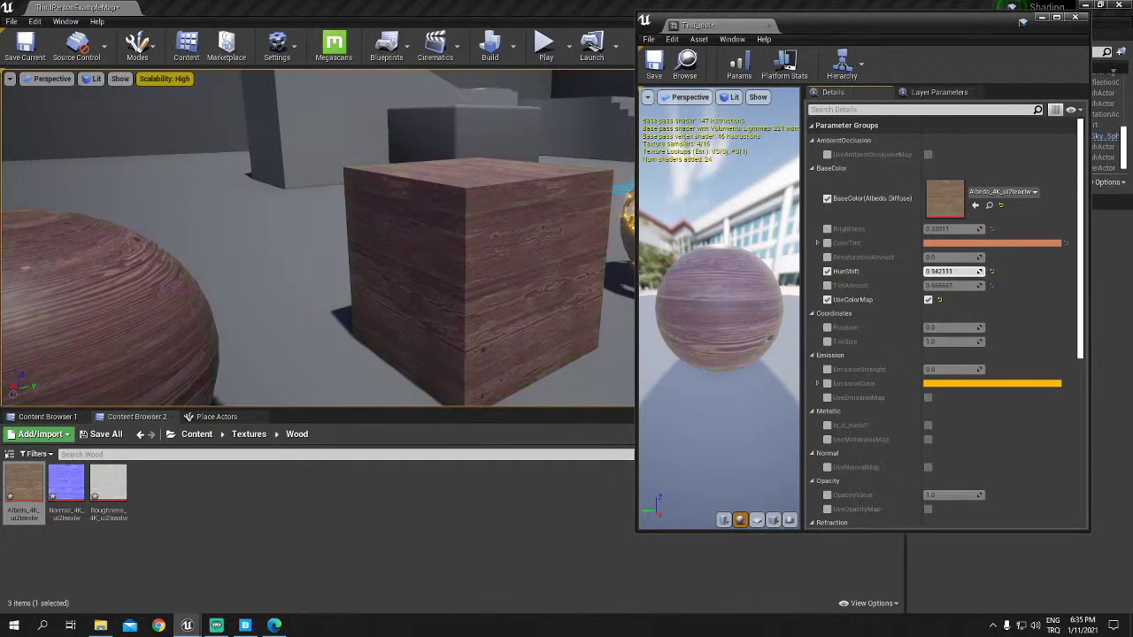
pyautogui.moveTo(951, 270)
pyautogui.mouseDown()
pyautogui.moveTo(940, 271)
pyautogui.moveTo(964, 271)
pyautogui.mouseUp()
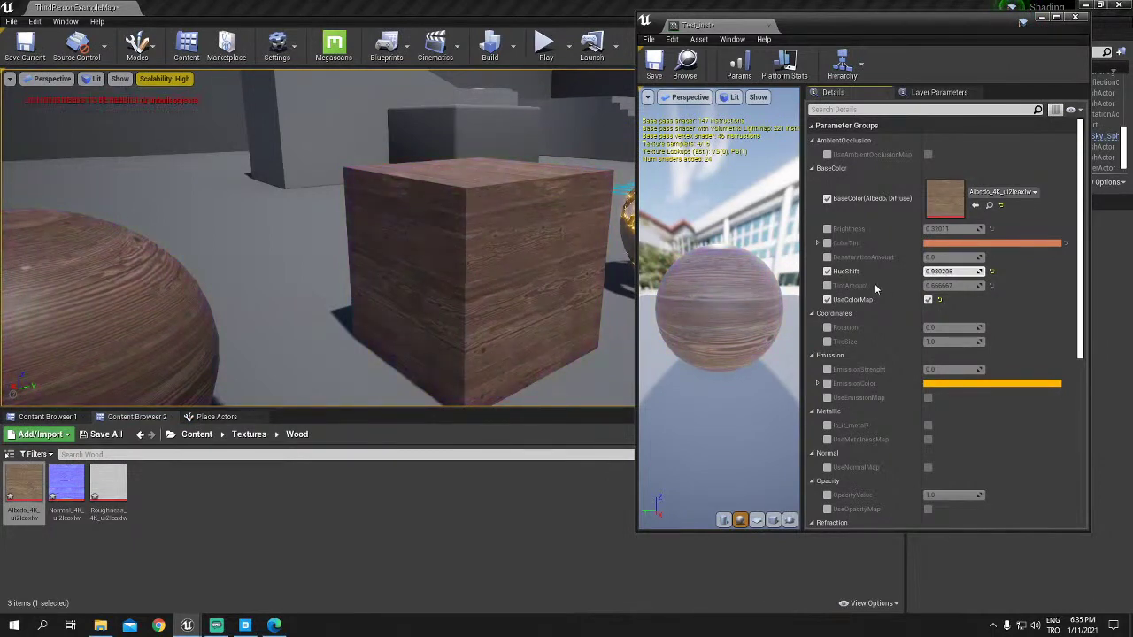
pyautogui.click(827, 271)
pyautogui.scroll(-1, 839, 304)
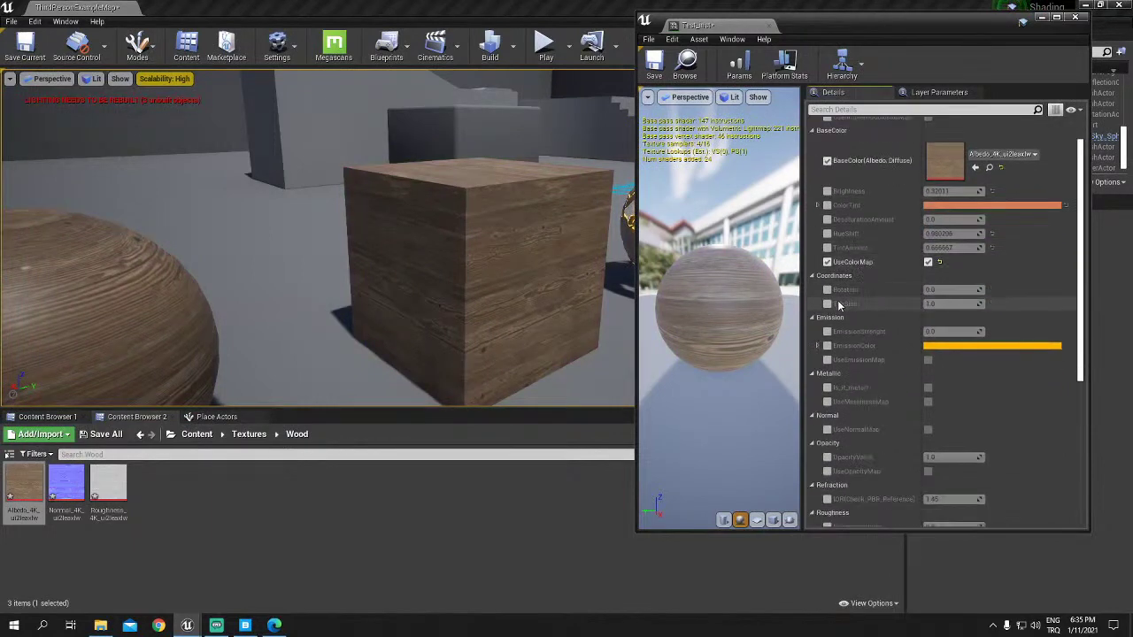
pyautogui.moveTo(548, 261)
pyautogui.mouseDown(button='right')
pyautogui.moveTo(504, 265)
pyautogui.moveTo(531, 266)
pyautogui.mouseUp(button='right')
pyautogui.click(827, 290)
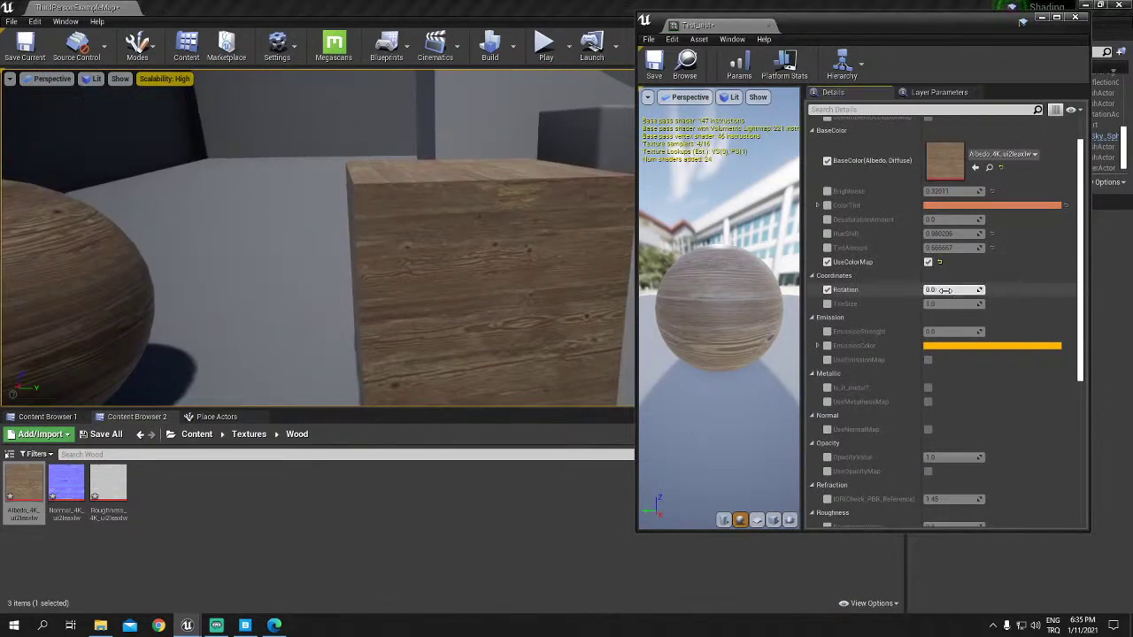
pyautogui.moveTo(945, 290)
pyautogui.mouseDown()
pyautogui.moveTo(982, 290)
pyautogui.moveTo(947, 289)
pyautogui.mouseUp()
pyautogui.moveTo(954, 290); pyautogui.dragTo(991, 293)
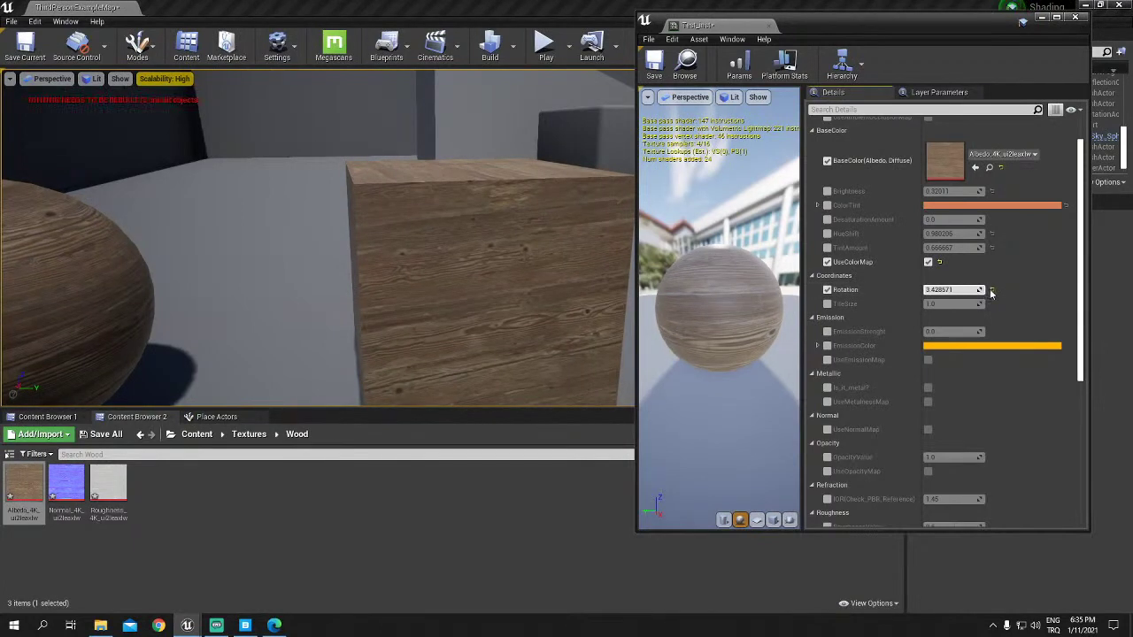
pyautogui.click(960, 289)
pyautogui.write('90')
pyautogui.press('Return')
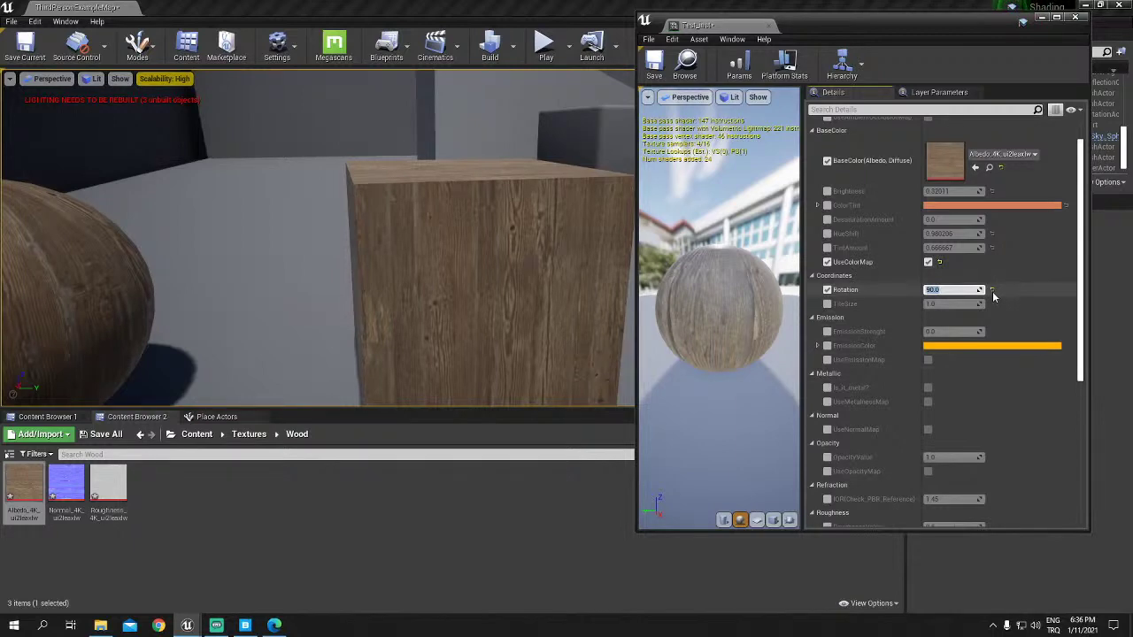
pyautogui.click(992, 291)
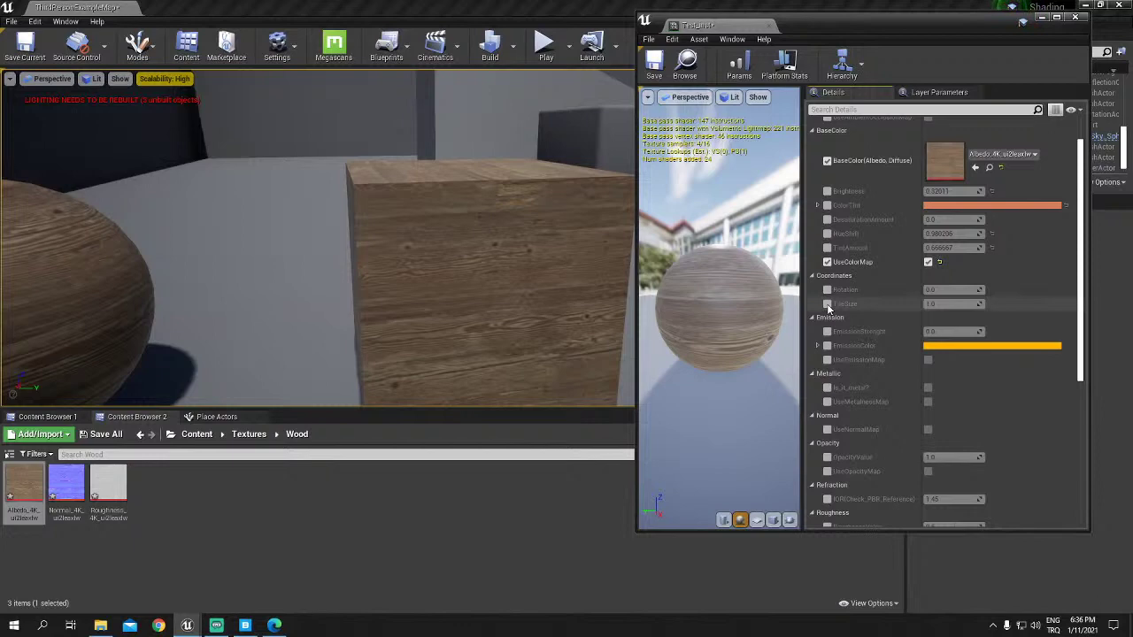
# Step: Override TileSize and set it to 2.0, then to 0.5
pyautogui.click(827, 304)
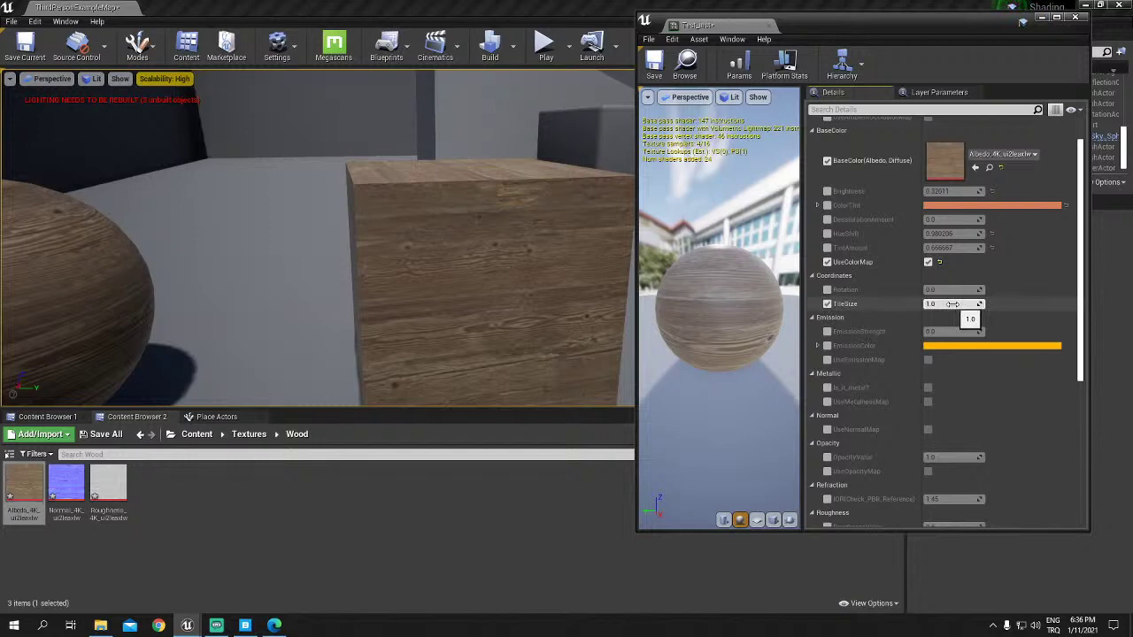
pyautogui.moveTo(952, 304)
pyautogui.mouseDown()
pyautogui.moveTo(983, 305)
pyautogui.moveTo(959, 304)
pyautogui.mouseUp()
pyautogui.click(956, 303)
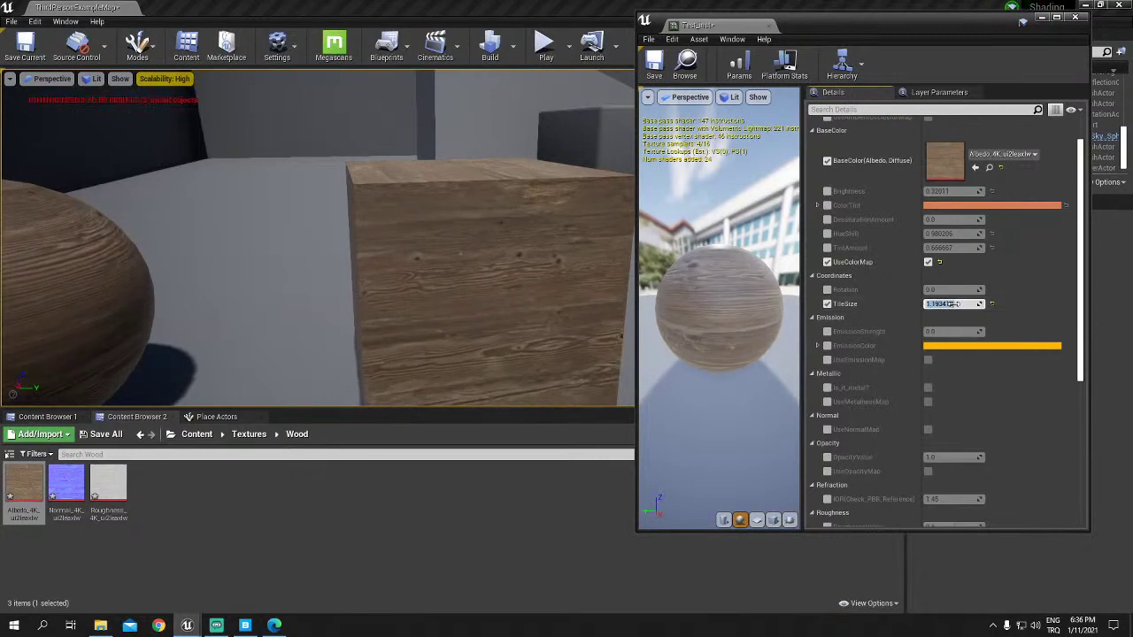
pyautogui.write('2')
pyautogui.press('Return')
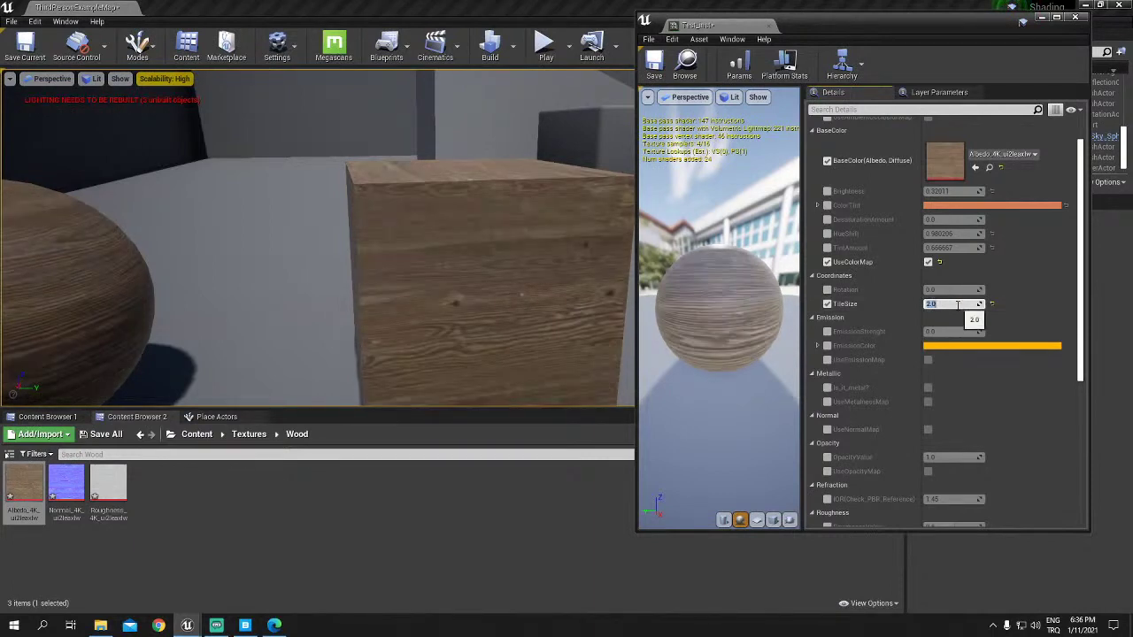
pyautogui.write('0.5')
pyautogui.press('Return')
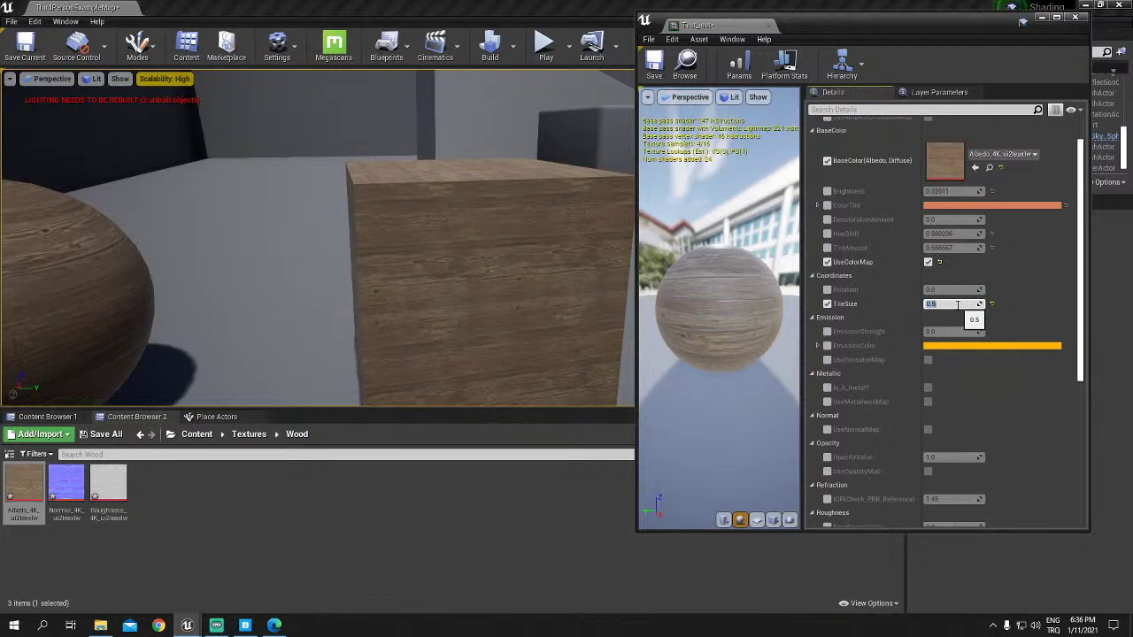
# Step: Inspect the cube's wooden top, then stop overriding TileSize
pyautogui.moveTo(569, 251); pyautogui.dragTo(569, 230)
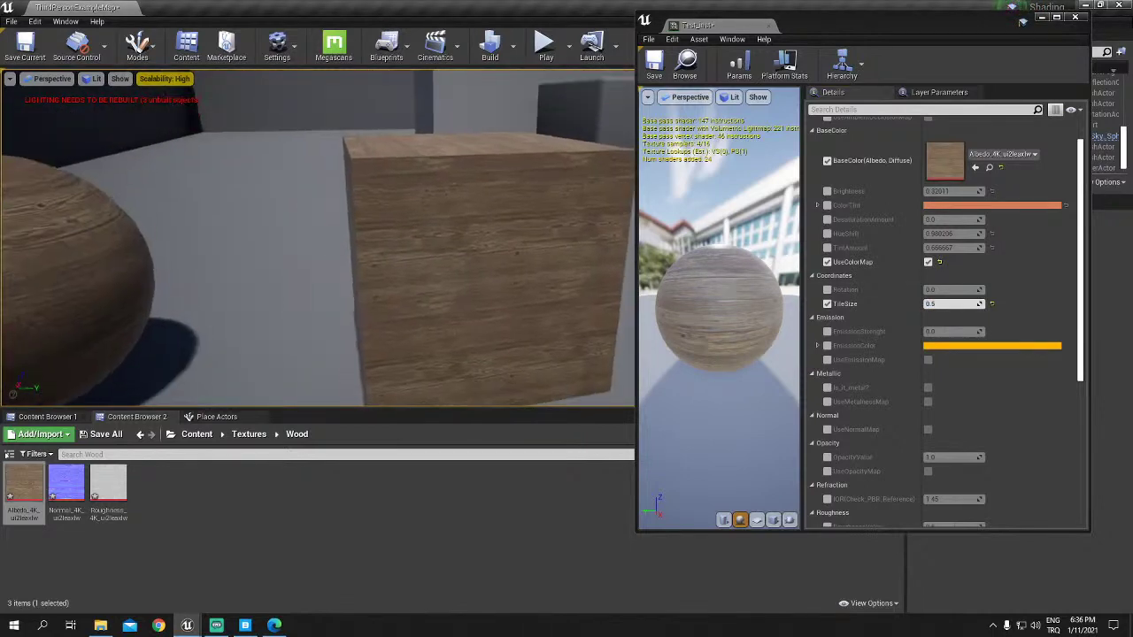
pyautogui.moveTo(569, 230); pyautogui.dragTo(531, 292, button='right')
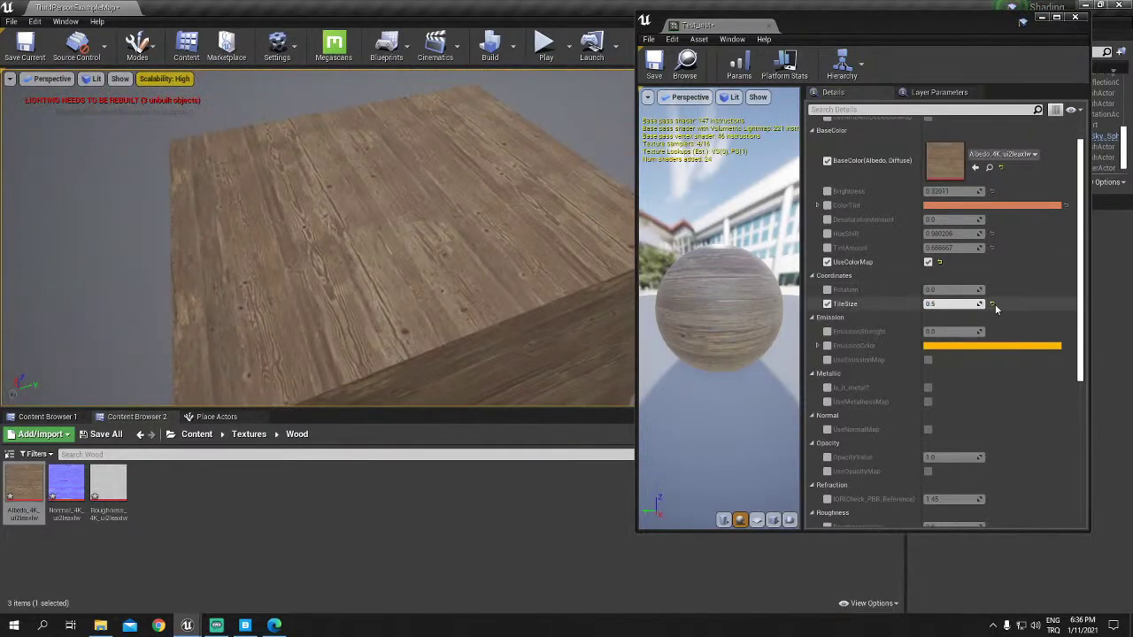
pyautogui.click(992, 304)
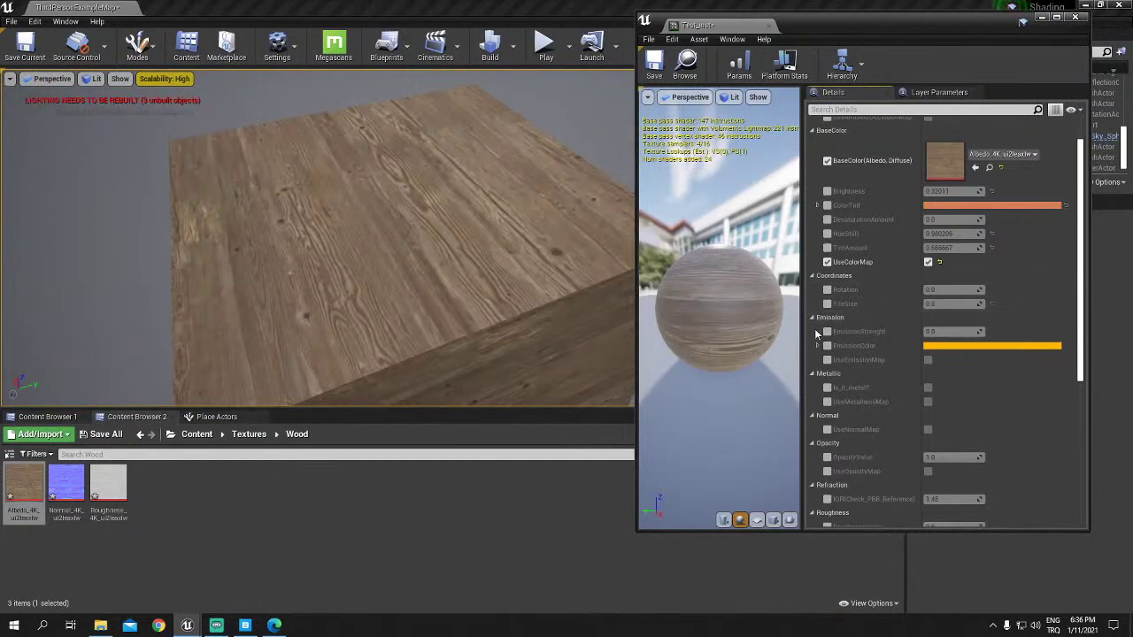
pyautogui.scroll(-2, 818, 334)
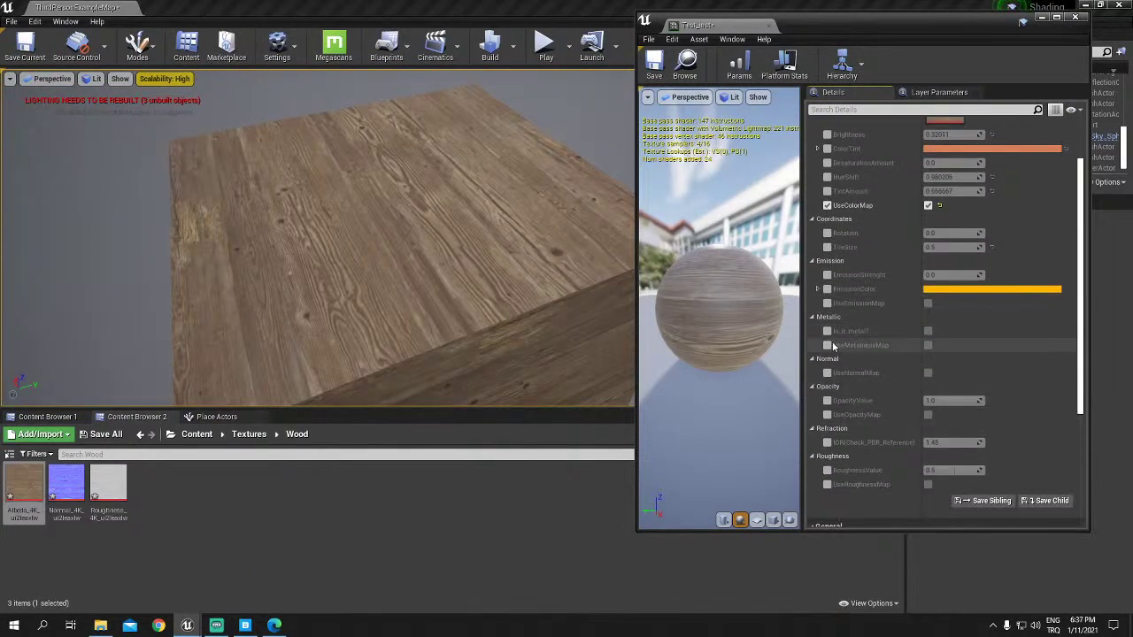
pyautogui.click(827, 346)
pyautogui.click(928, 346)
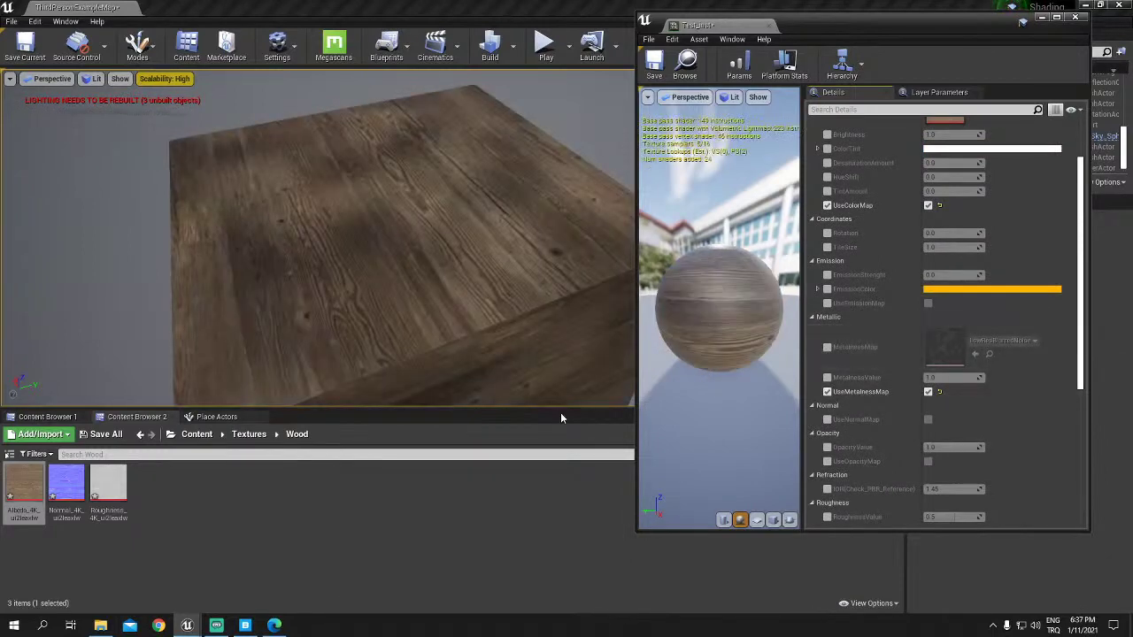
pyautogui.click(928, 392)
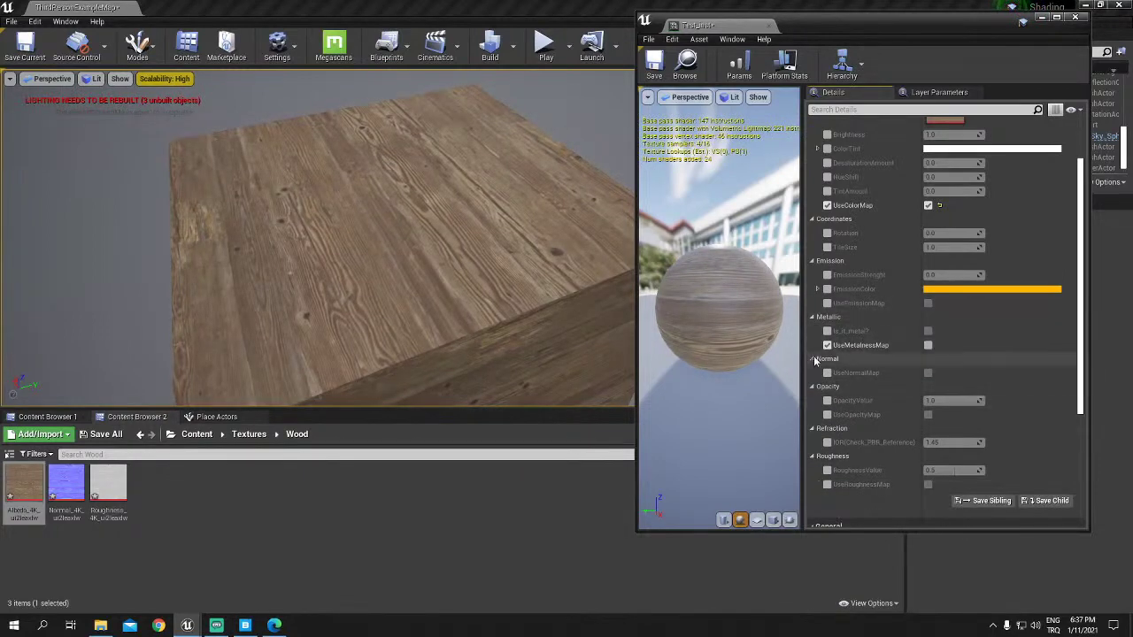
pyautogui.click(828, 346)
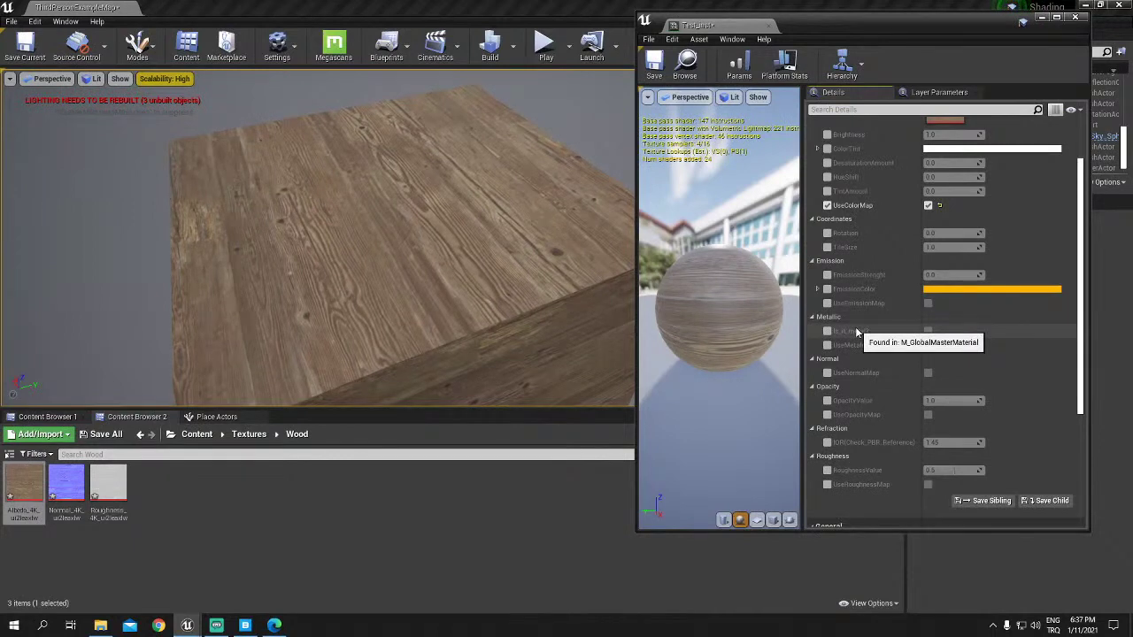
pyautogui.scroll(-1, 856, 334)
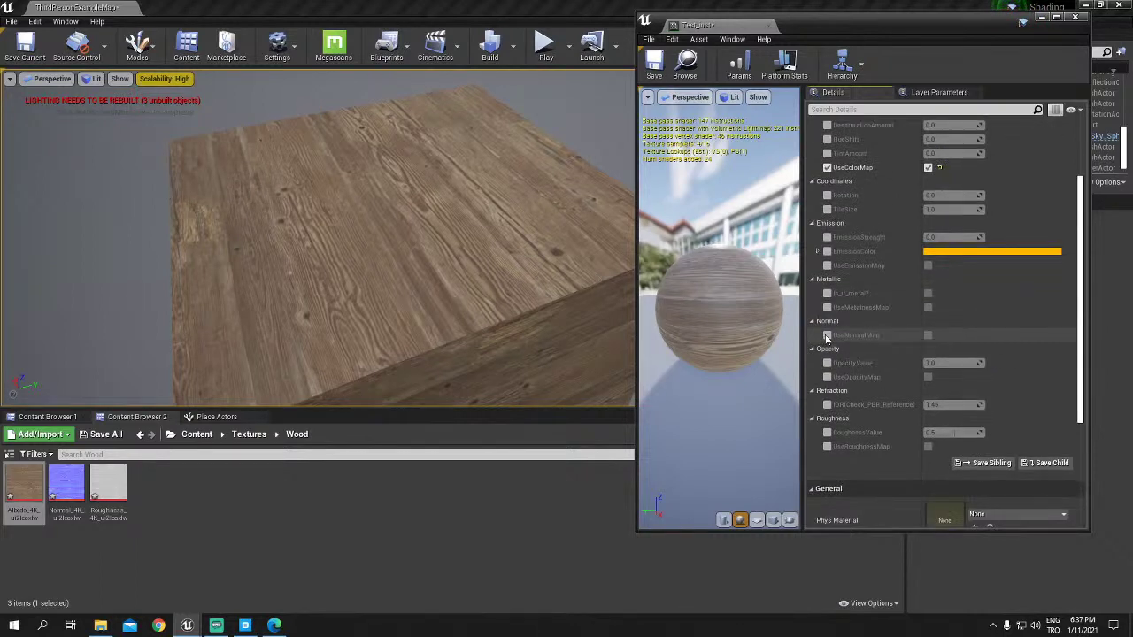
# Step: Turn on UseNormalMap and assign the wood Normal_4K texture to NormalMap
pyautogui.click(827, 335)
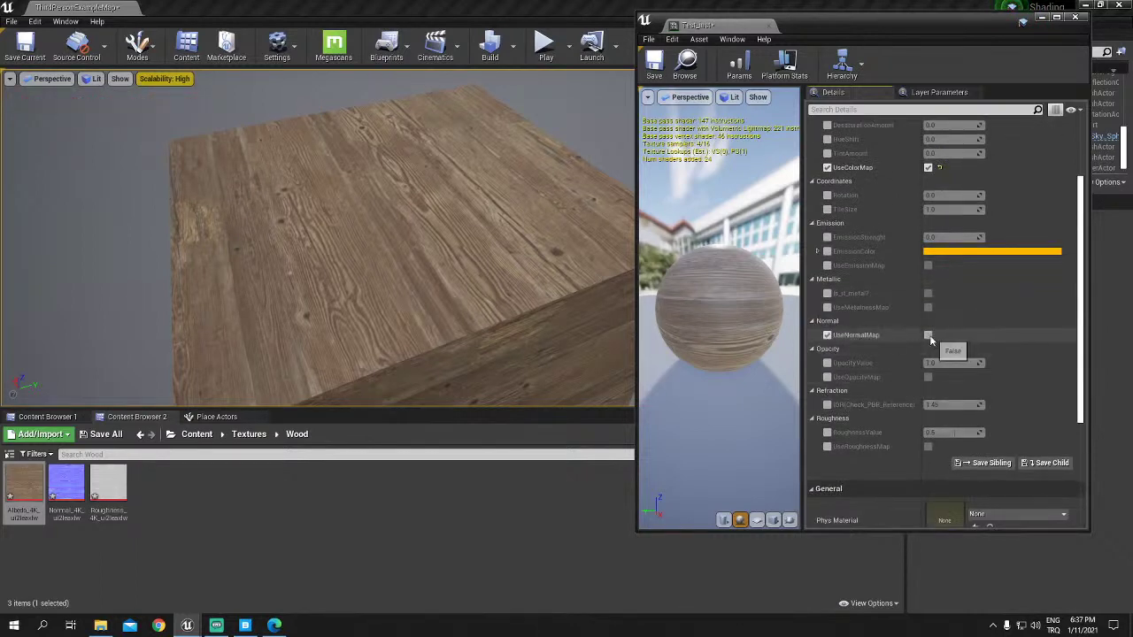
pyautogui.click(928, 335)
pyautogui.click(826, 351)
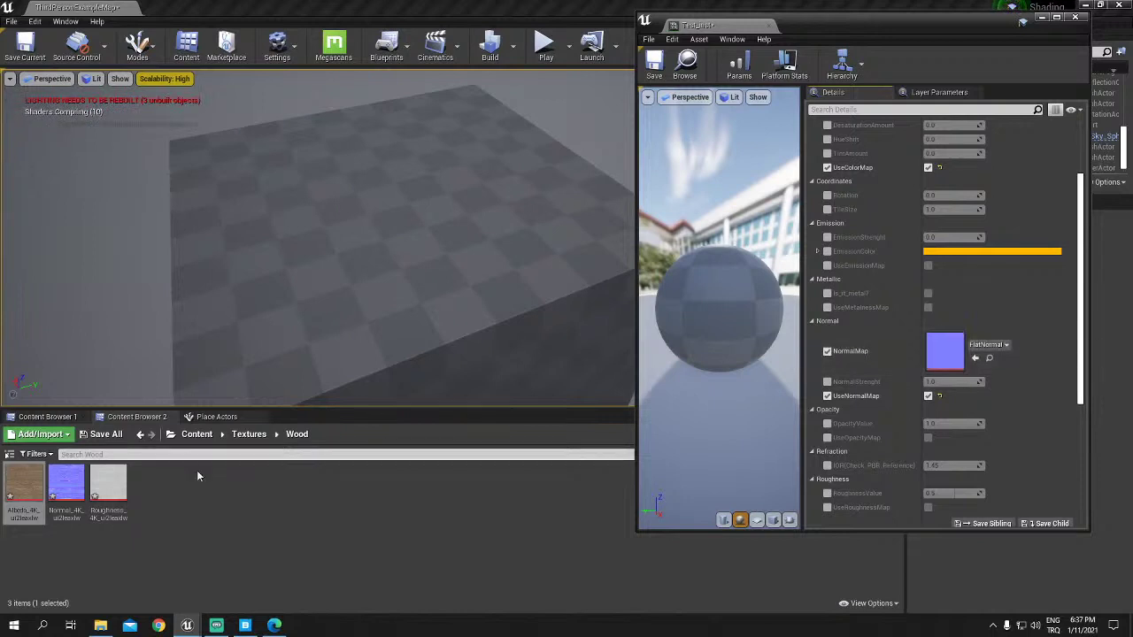
pyautogui.moveTo(66, 482); pyautogui.dragTo(944, 349)
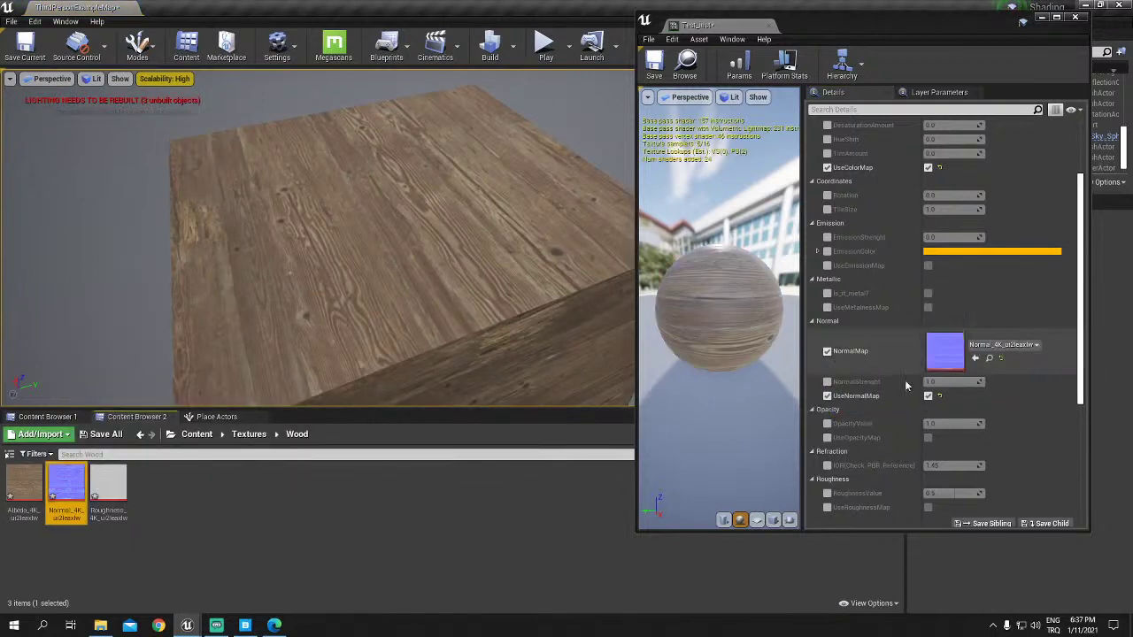
# Step: Override NormalStrength, test an inverted -1.0 on the cube, then reset it to 1.0
pyautogui.click(827, 382)
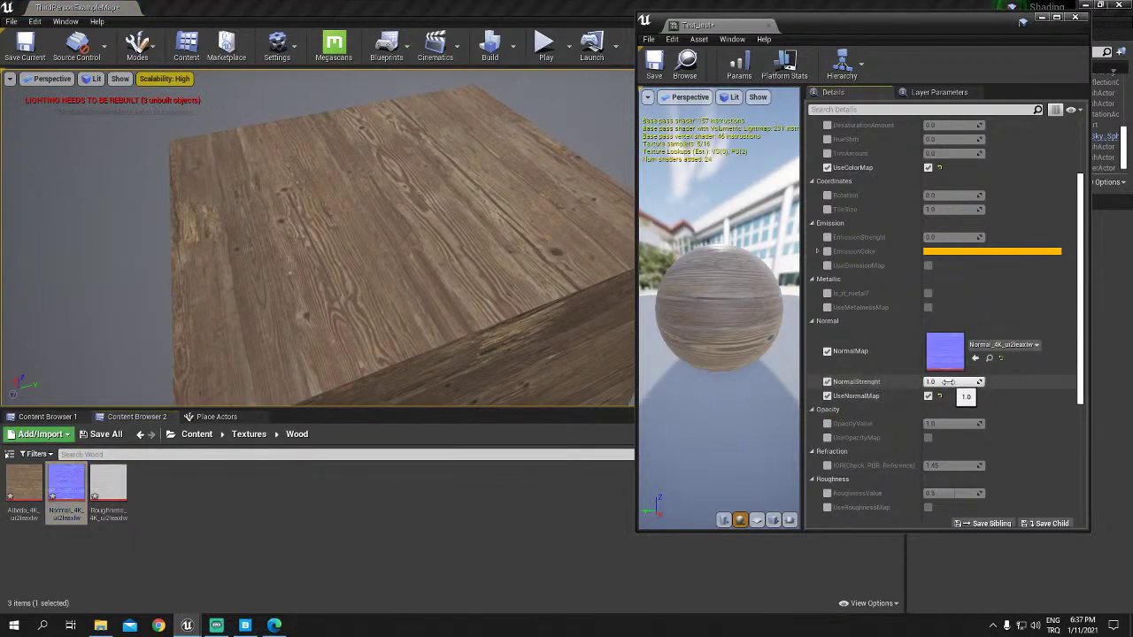
pyautogui.click(947, 381)
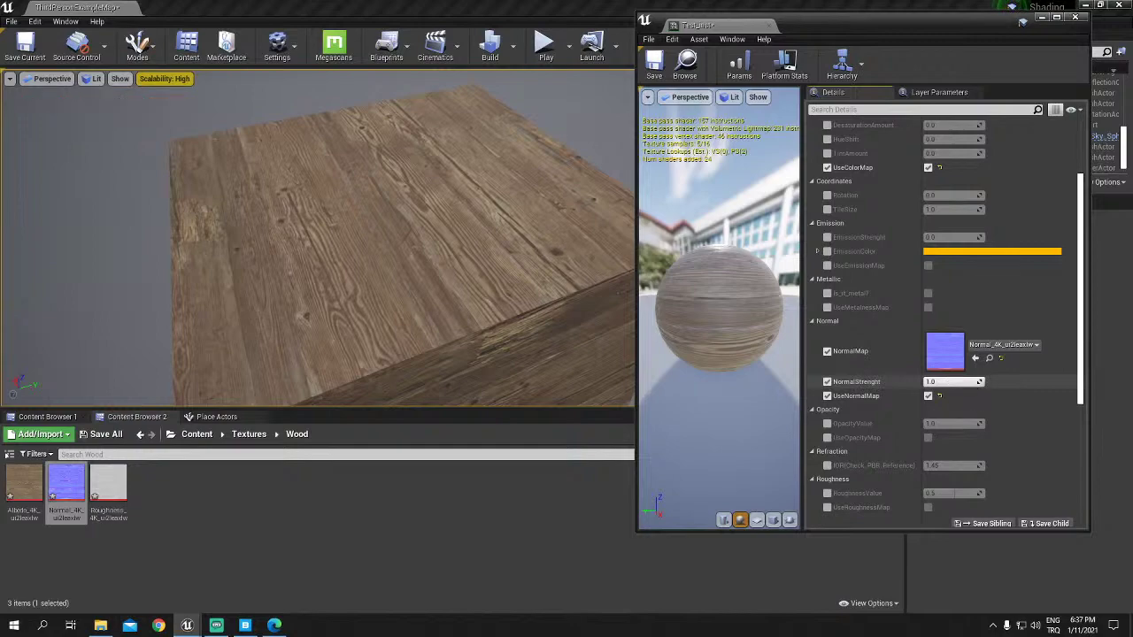
pyautogui.moveTo(318, 239)
pyautogui.mouseDown(button='right')
pyautogui.moveTo(354, 221)
pyautogui.moveTo(336, 230)
pyautogui.mouseUp(button='right')
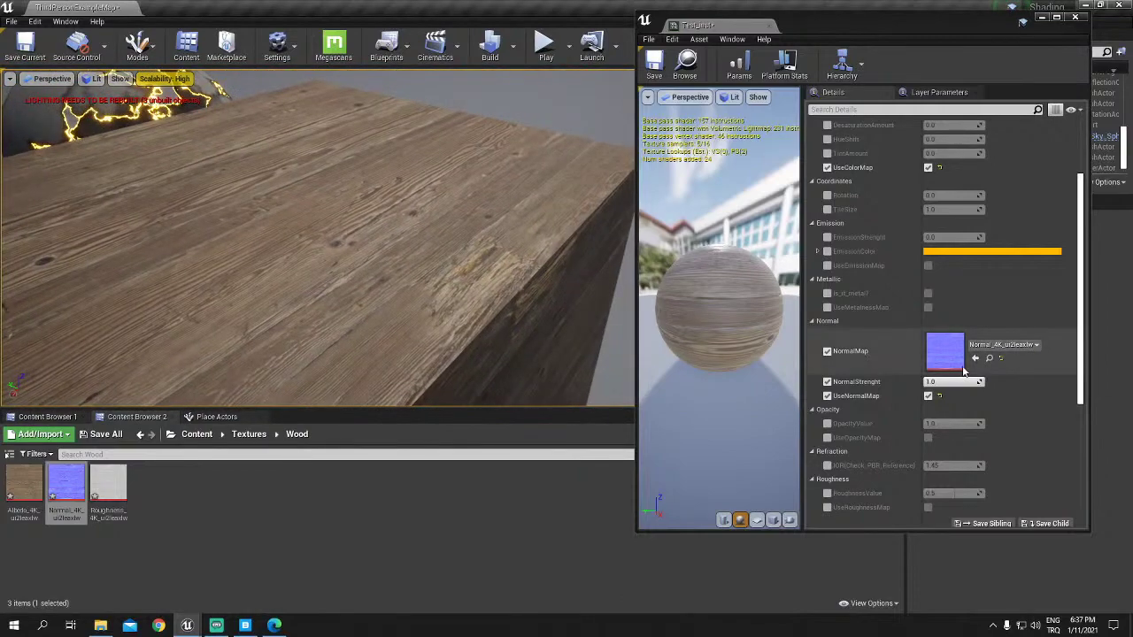
pyautogui.moveTo(964, 382); pyautogui.dragTo(971, 381)
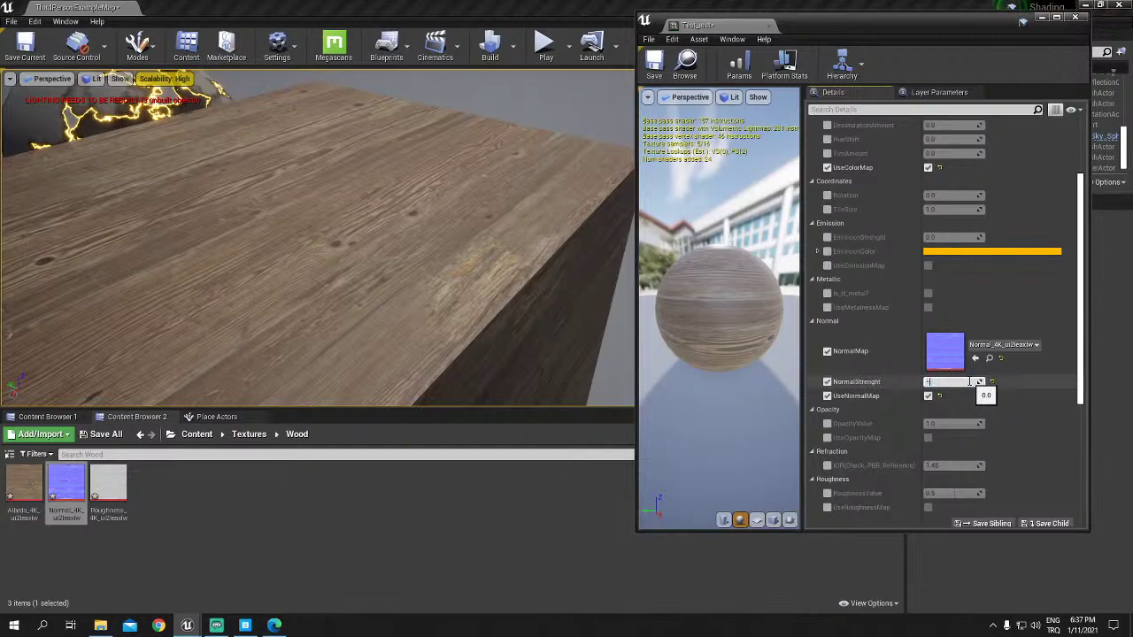
pyautogui.write('-1')
pyautogui.press('Return')
pyautogui.moveTo(319, 239)
pyautogui.mouseDown(button='right')
pyautogui.moveTo(336, 230)
pyautogui.moveTo(301, 248)
pyautogui.mouseUp(button='right')
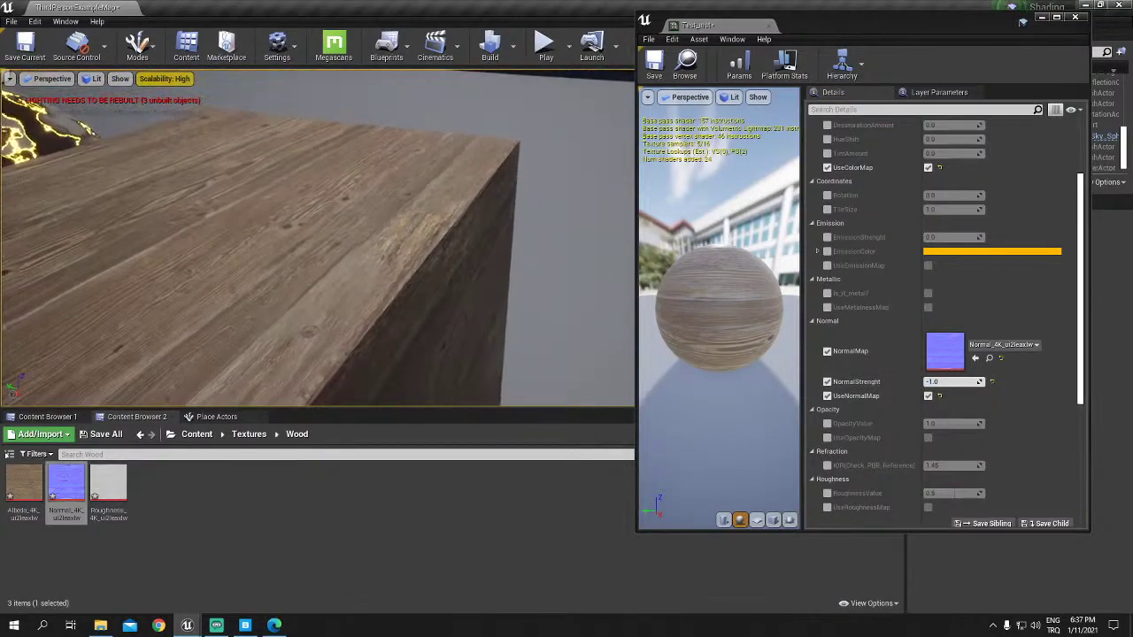
pyautogui.moveTo(475, 268); pyautogui.dragTo(475, 301, button='right')
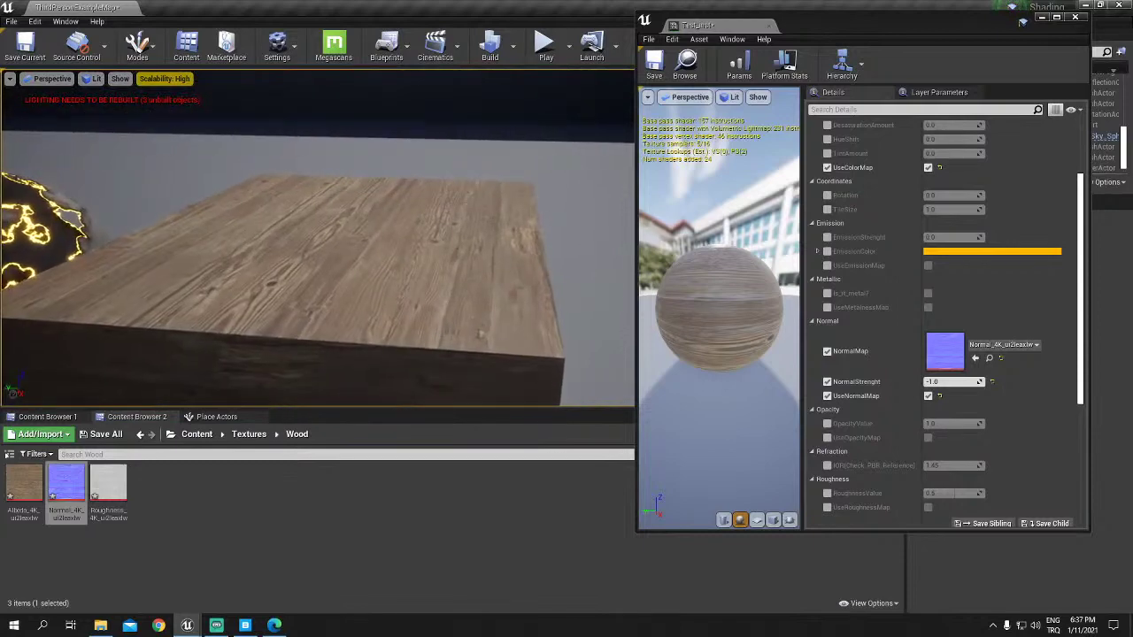
pyautogui.click(994, 381)
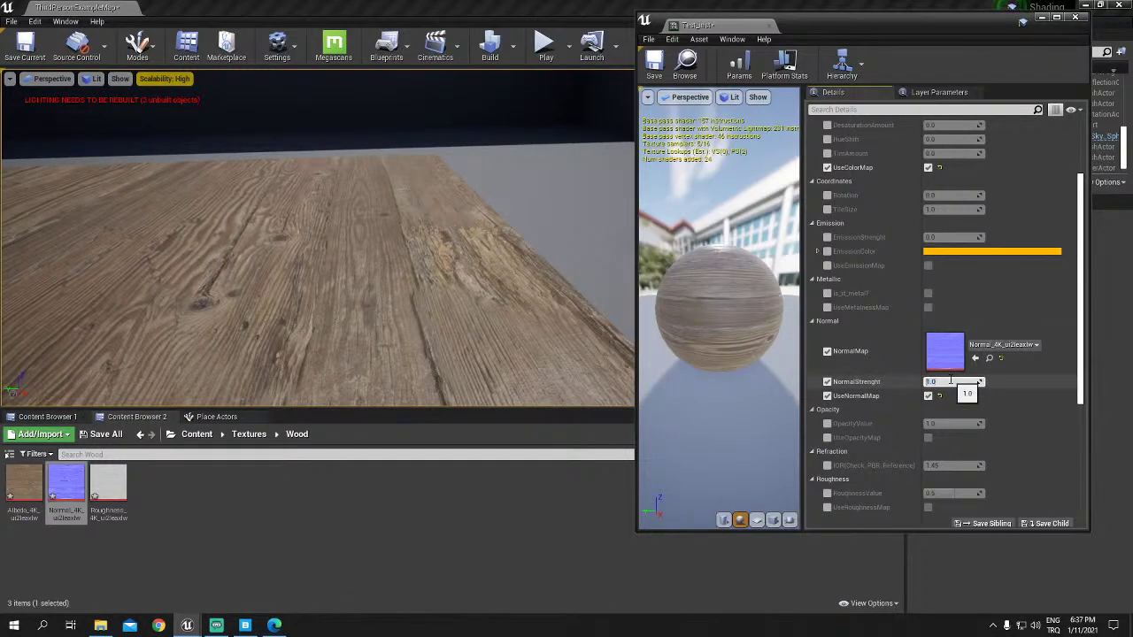
pyautogui.write('-1')
pyautogui.press('Return')
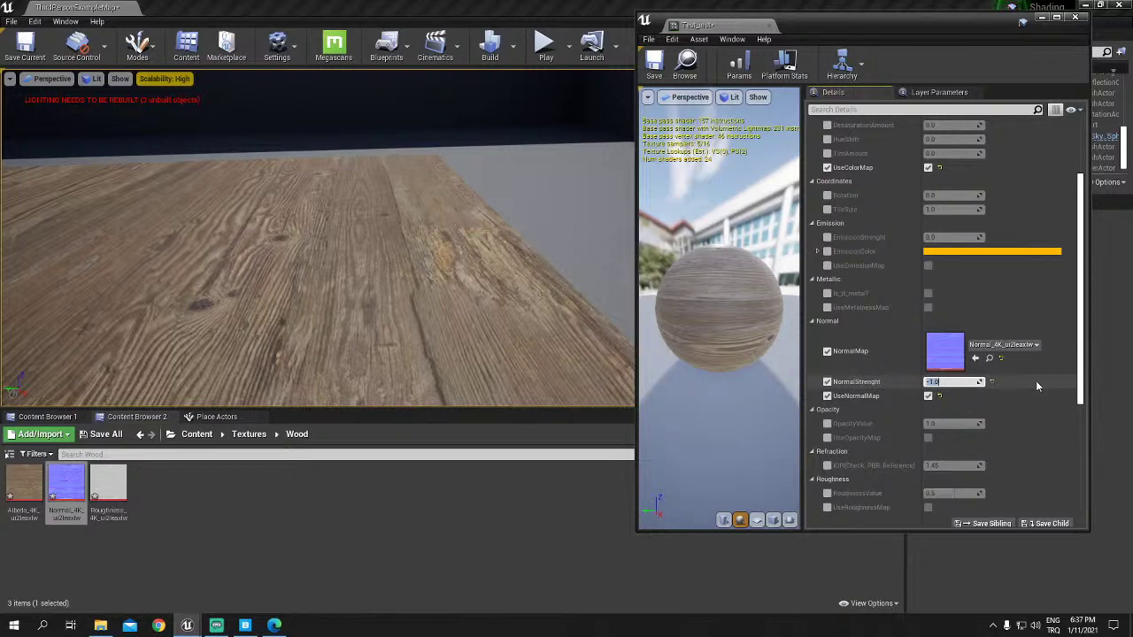
pyautogui.click(991, 381)
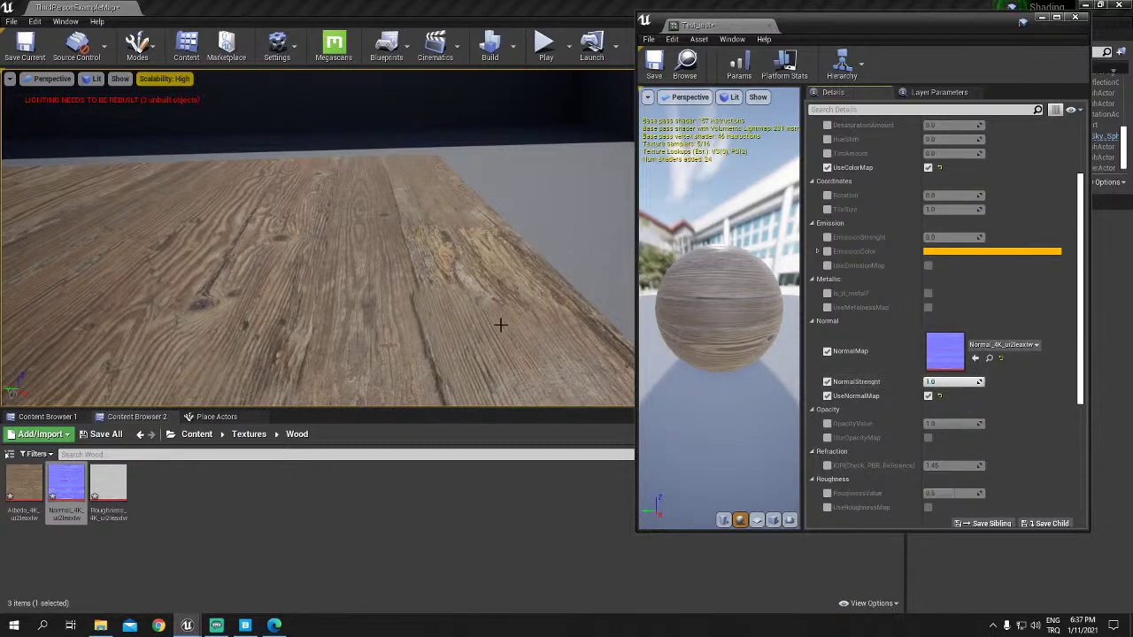
pyautogui.scroll(-1, 929, 460)
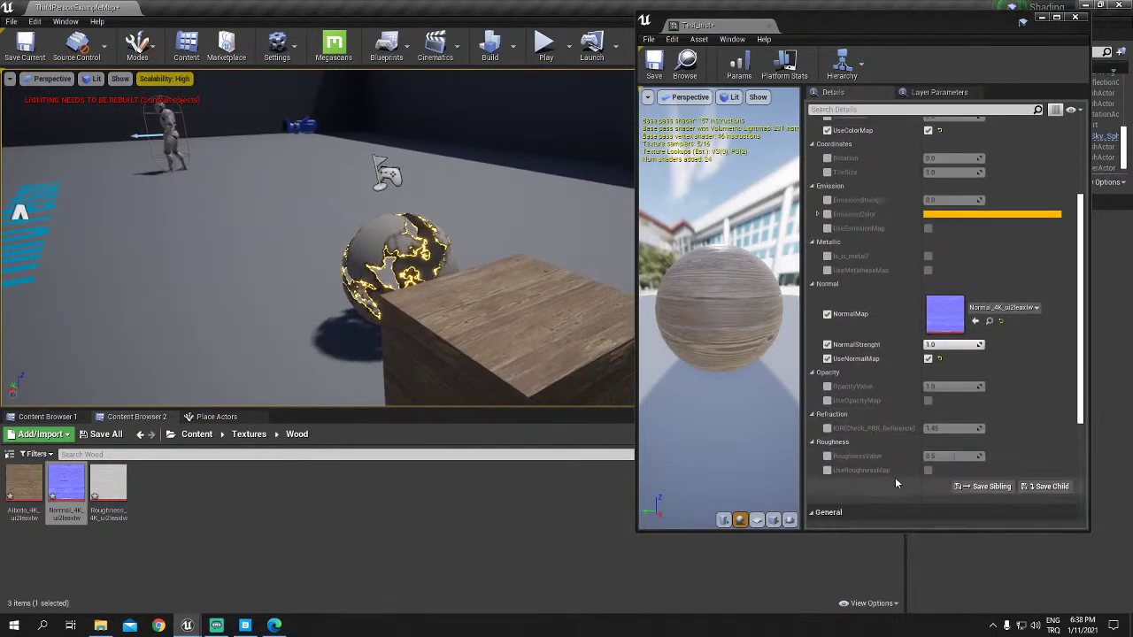
# Step: Turn on UseRoughnessMap and assign the wood Roughness_4K texture as RoughnessMap(Gloss)
pyautogui.click(827, 471)
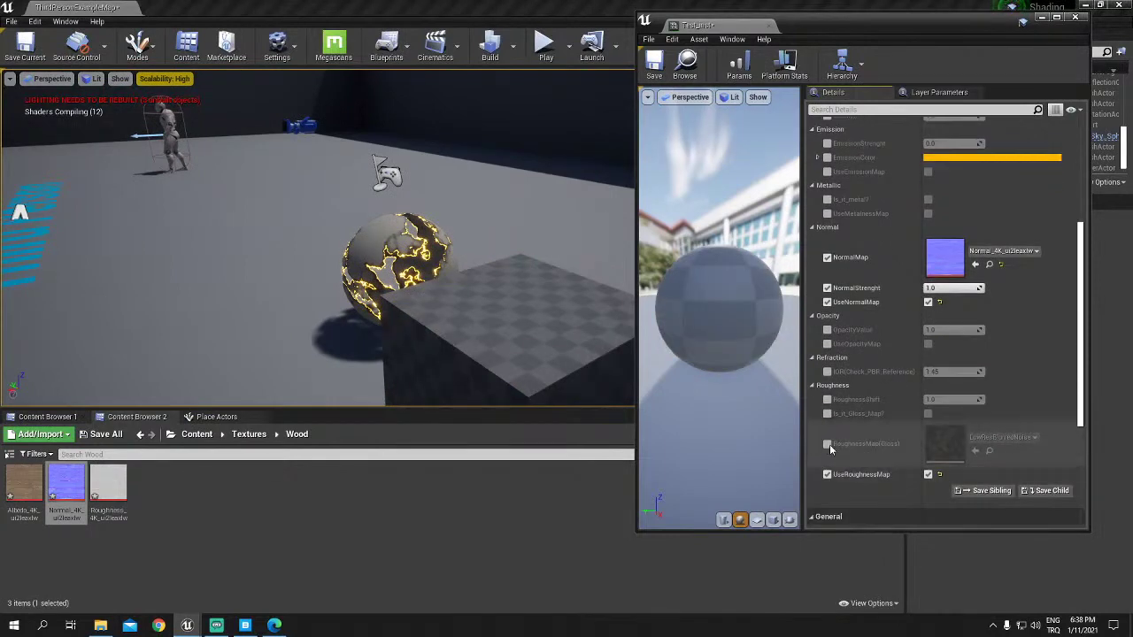
pyautogui.click(827, 443)
pyautogui.moveTo(108, 486)
pyautogui.mouseDown()
pyautogui.moveTo(370, 492)
pyautogui.moveTo(945, 442)
pyautogui.mouseUp()
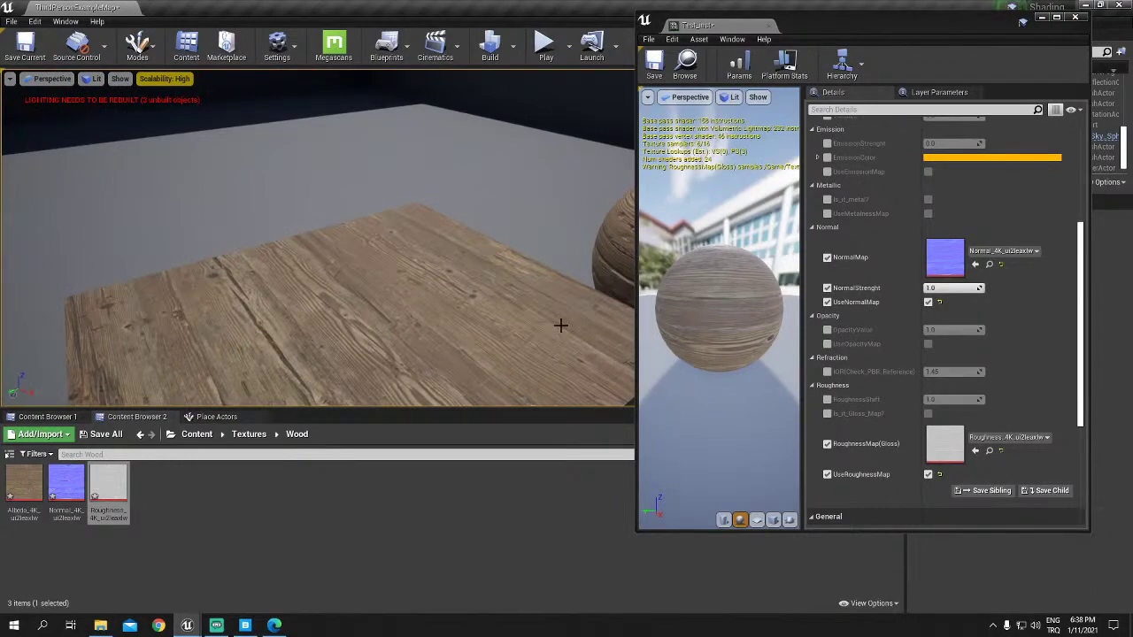
pyautogui.moveTo(561, 326); pyautogui.dragTo(560, 325, button='right')
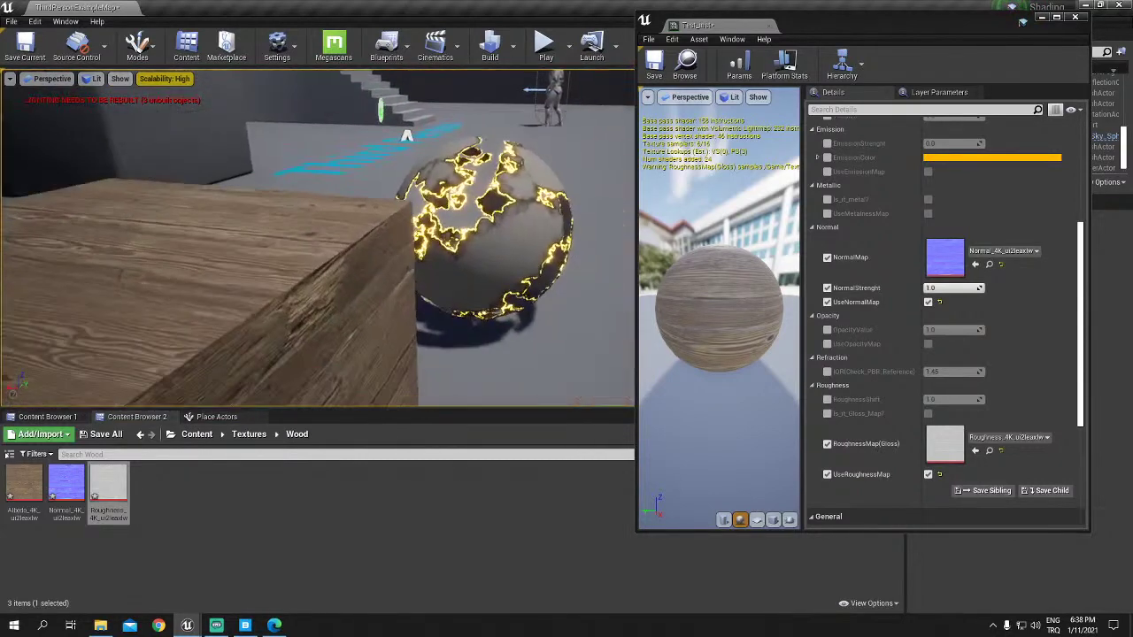
pyautogui.scroll(2, 942, 309)
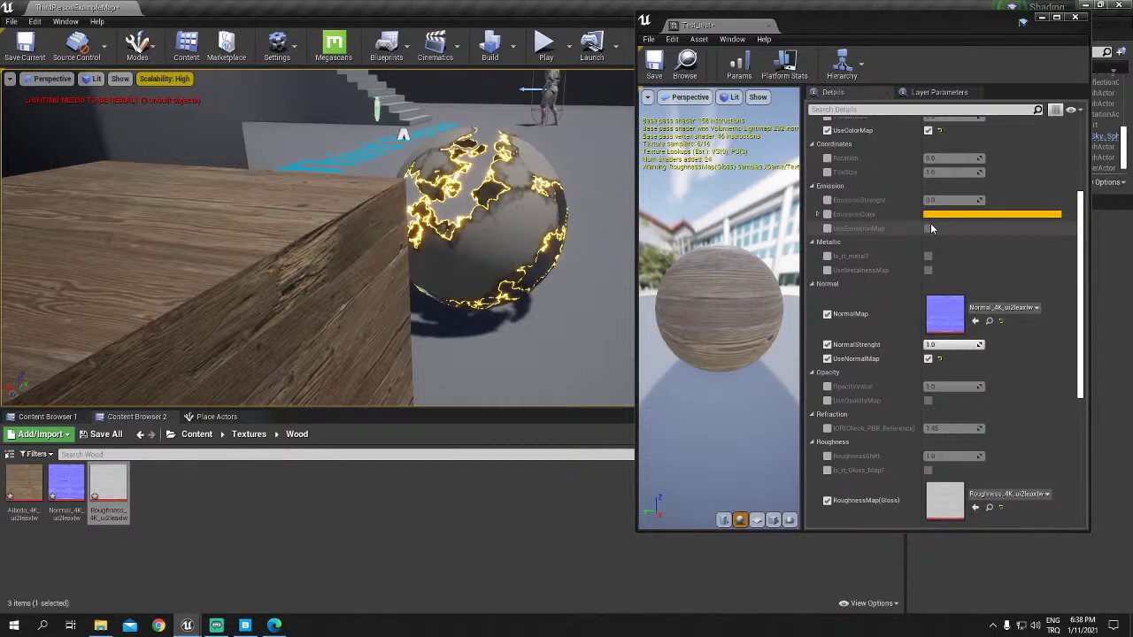
pyautogui.scroll(2, 987, 281)
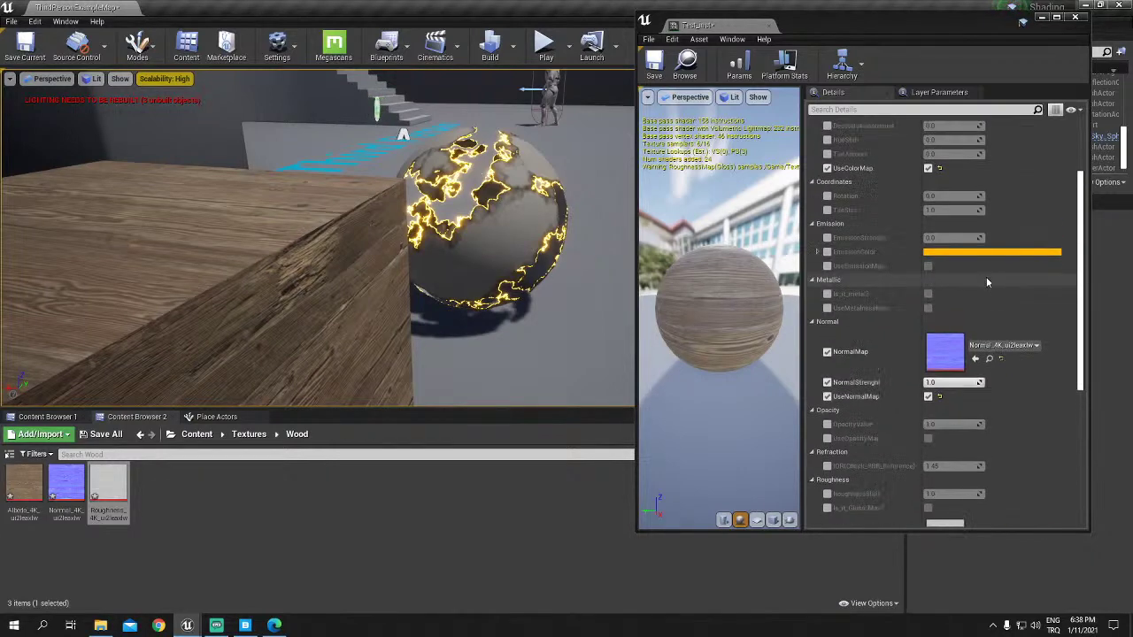
pyautogui.scroll(-2, 986, 305)
pyautogui.moveTo(276, 306); pyautogui.dragTo(275, 306, button='right')
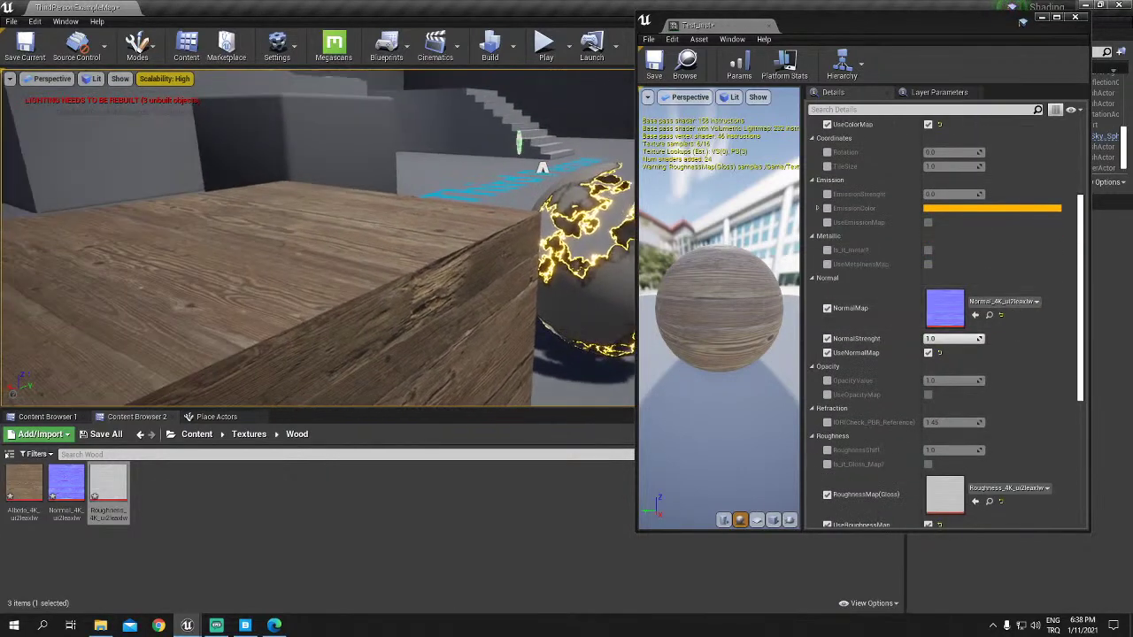
pyautogui.scroll(-4, 907, 416)
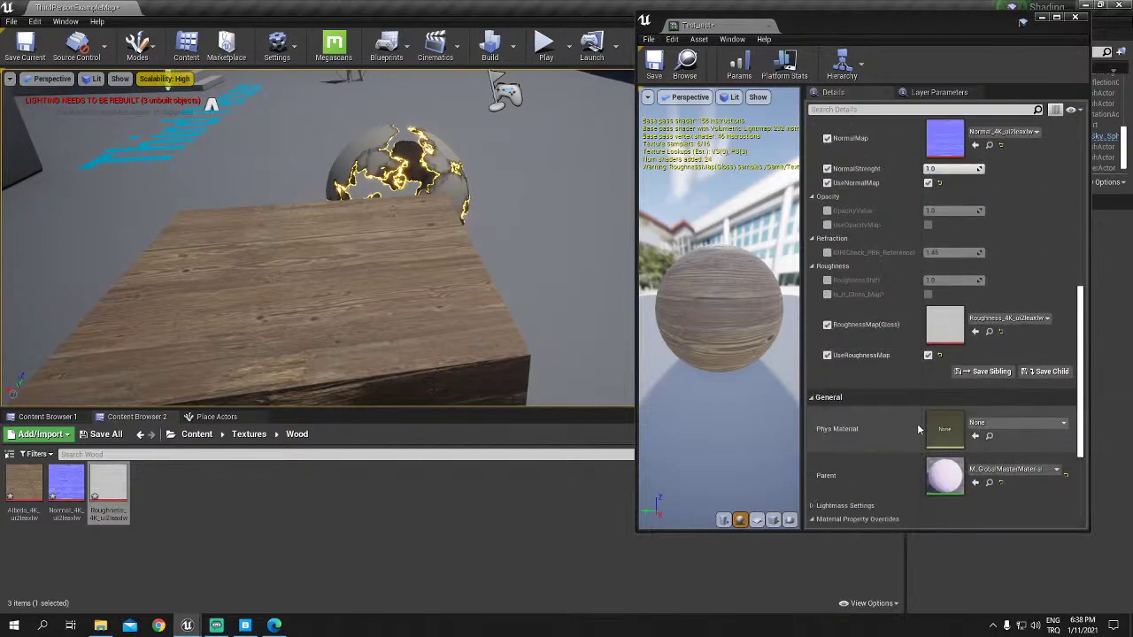
pyautogui.scroll(1, 833, 329)
# Step: Override RoughnessShift, try a value above 1, then undo back to 1.0
pyautogui.click(826, 317)
pyautogui.moveTo(951, 318)
pyautogui.mouseDown()
pyautogui.moveTo(982, 317)
pyautogui.moveTo(938, 318)
pyautogui.moveTo(1005, 334)
pyautogui.mouseUp()
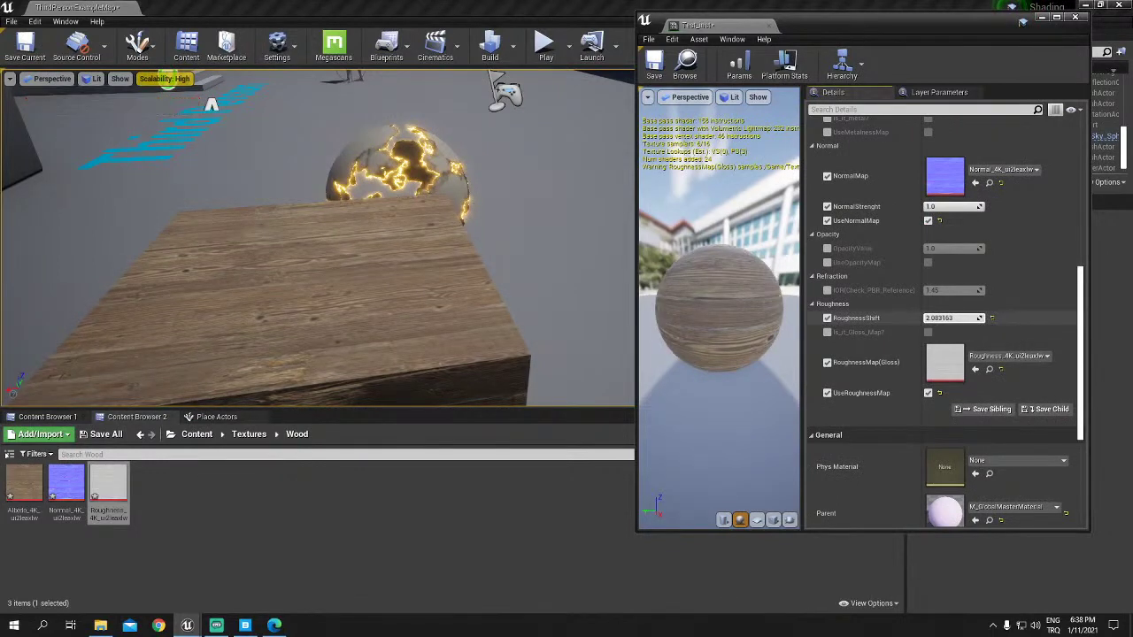
pyautogui.hotkey('ctrl', 'z')
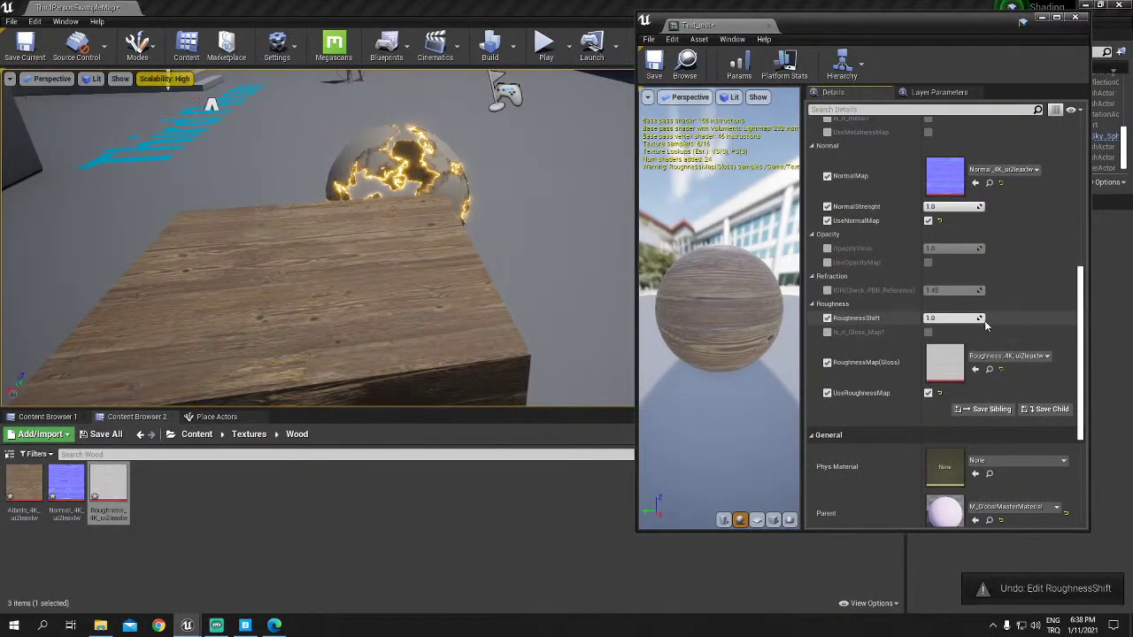
pyautogui.scroll(2, 1000, 312)
pyautogui.scroll(-2, 1003, 318)
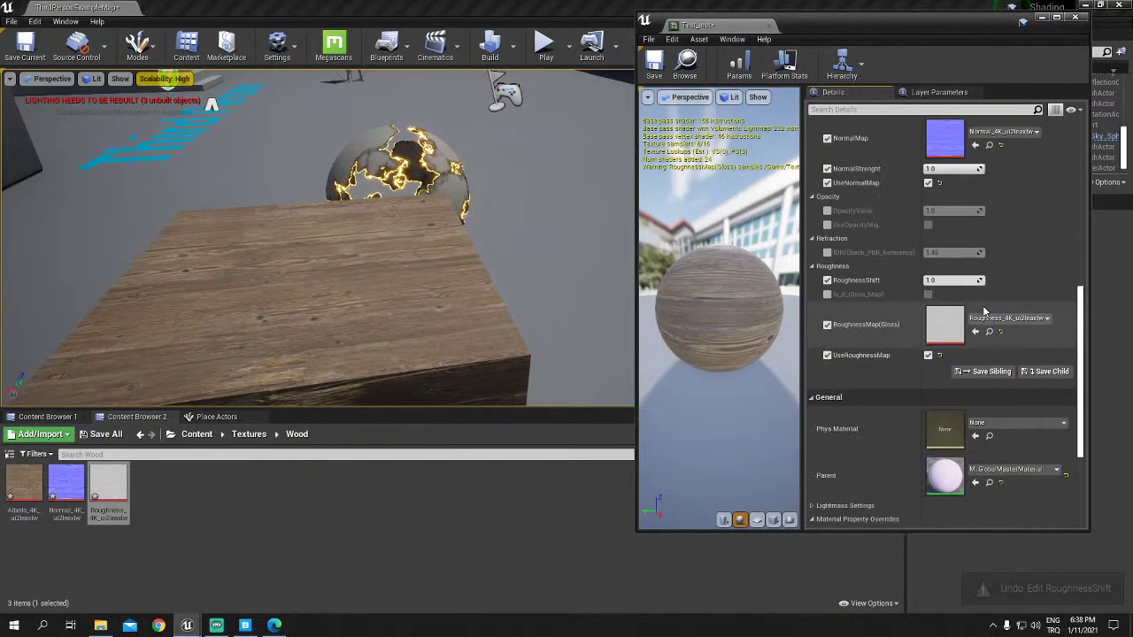
pyautogui.scroll(1, 984, 311)
pyautogui.click(248, 434)
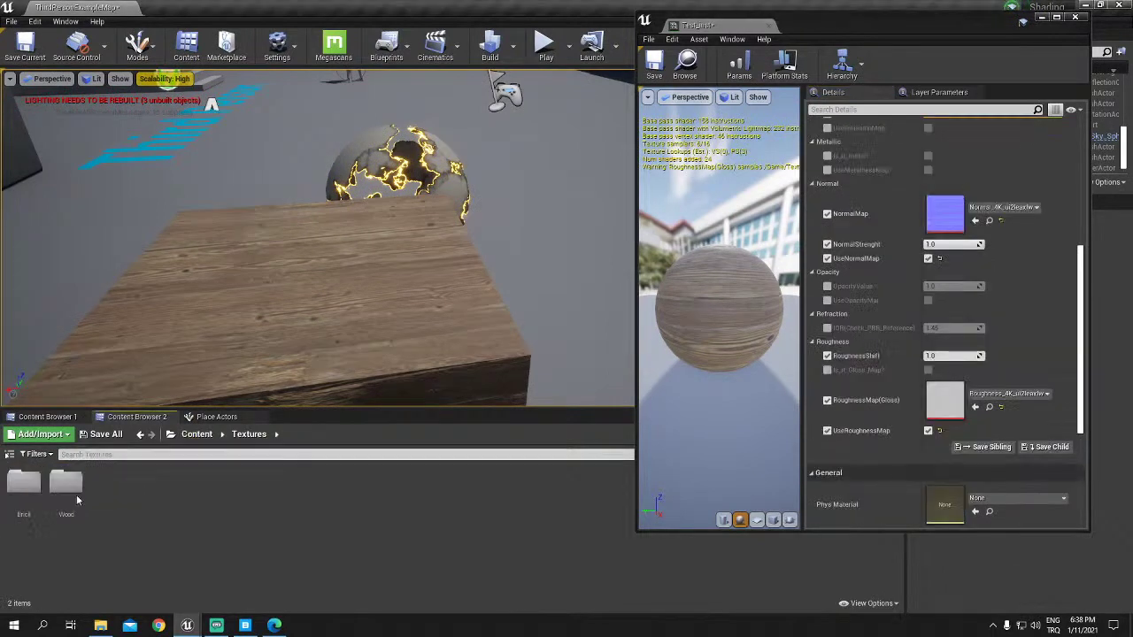
# Step: Assign the StoneBricksBeige015 COL texture to BaseColor from the Brick folder
pyautogui.doubleClick(24, 483)
pyautogui.moveTo(318, 265); pyautogui.dragTo(265, 265, button='right')
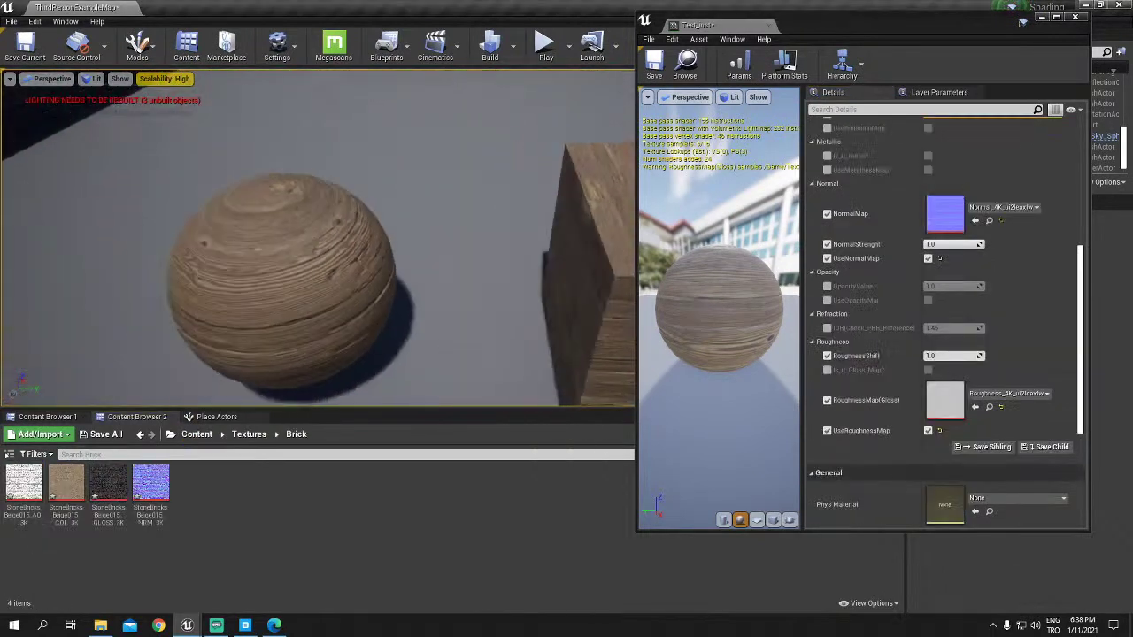
pyautogui.scroll(3, 906, 273)
pyautogui.scroll(3, 906, 273)
pyautogui.click(989, 205)
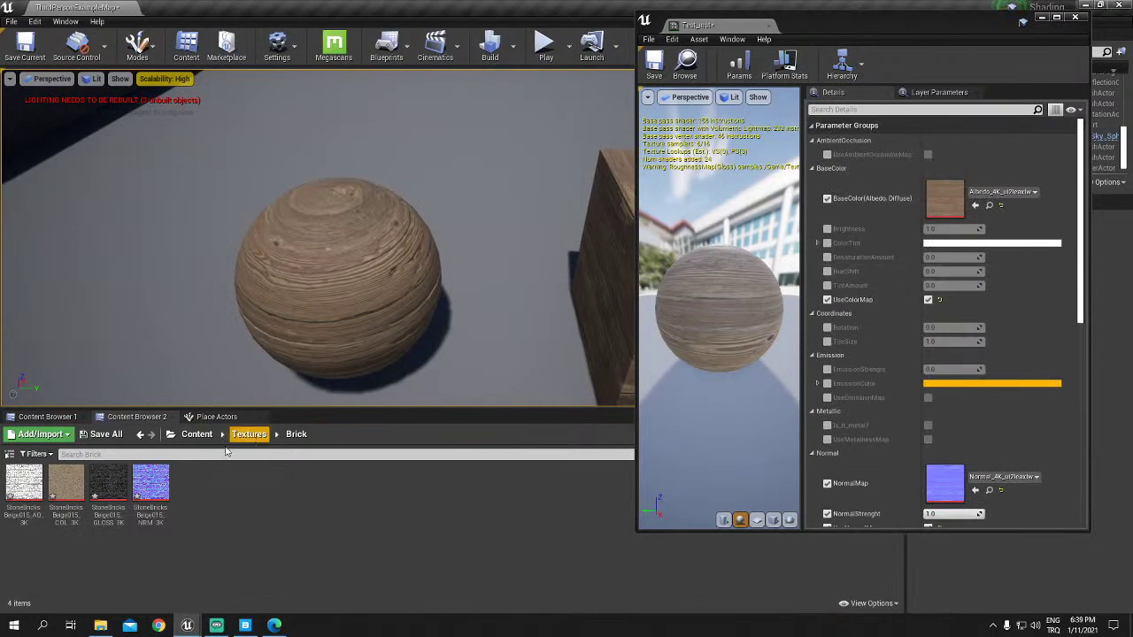
pyautogui.click(974, 205)
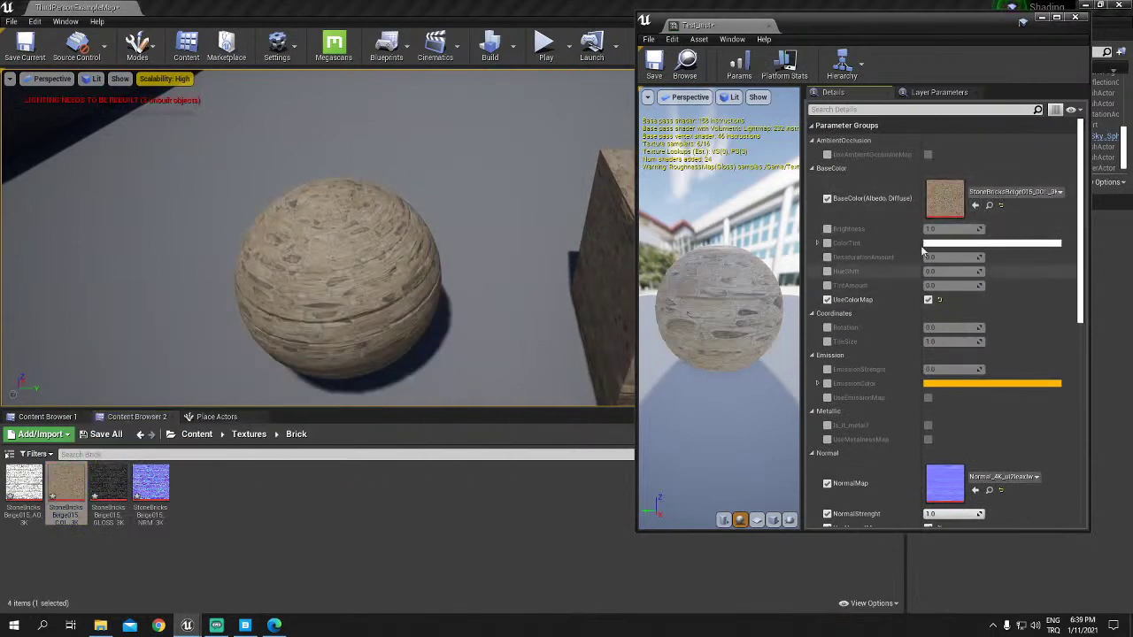
# Step: Put the StoneBricks NRM texture on NormalMap and StoneBricksBeige015_GLOSS_3K on RoughnessMap
pyautogui.scroll(-2, 1019, 346)
pyautogui.scroll(-2, 1018, 345)
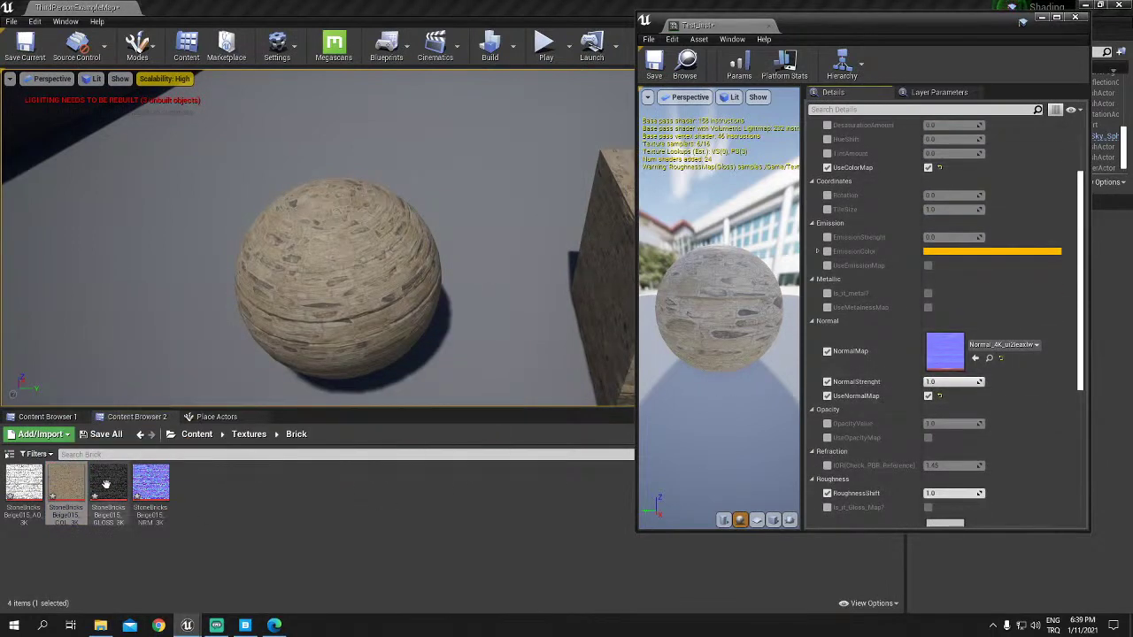
pyautogui.moveTo(150, 485); pyautogui.dragTo(955, 346)
pyautogui.scroll(-3, 973, 372)
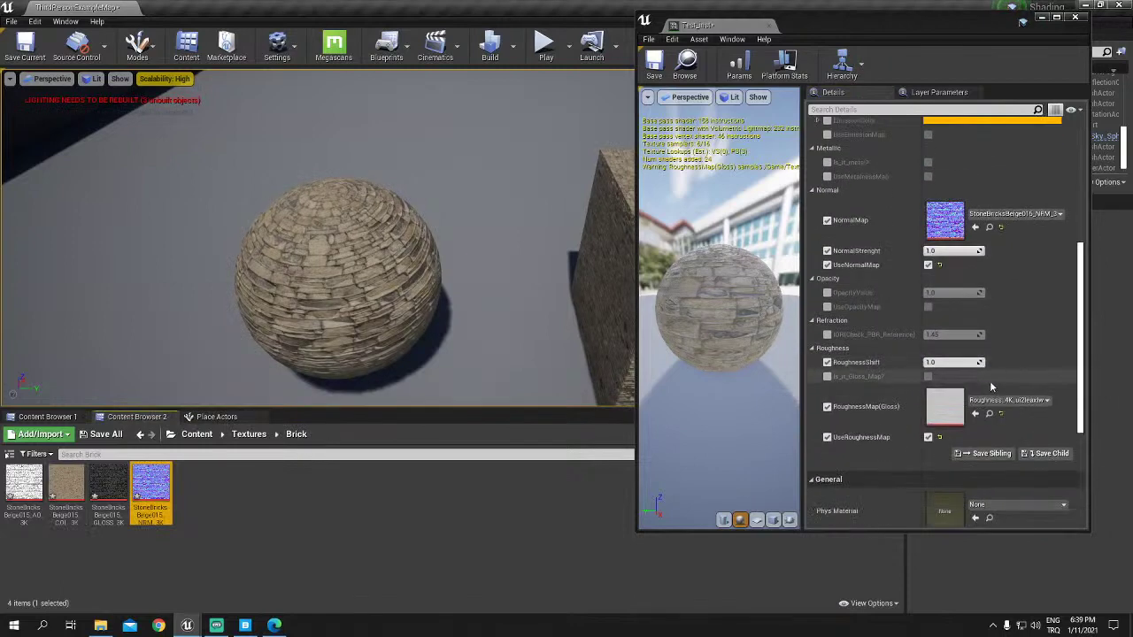
pyautogui.click(999, 402)
pyautogui.write('stonebr')
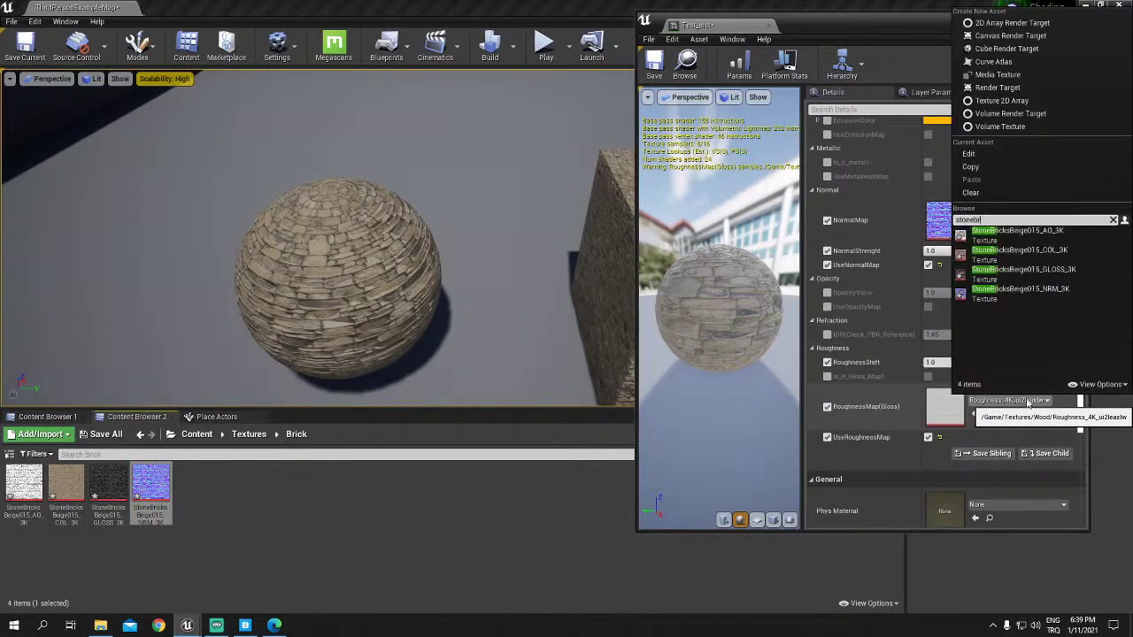
pyautogui.click(1062, 272)
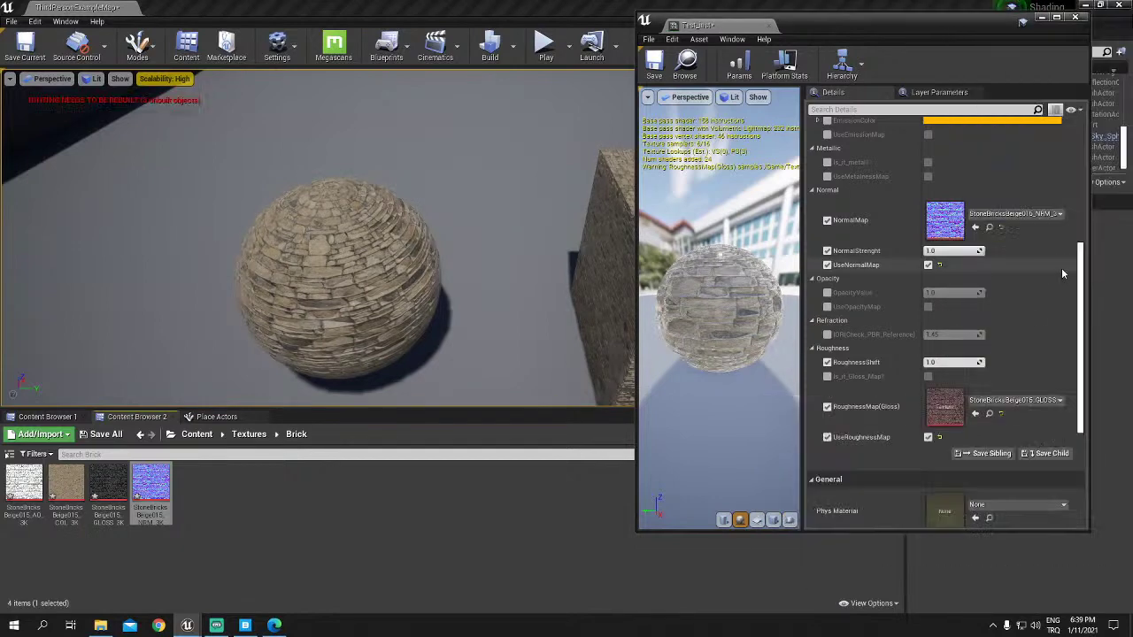
pyautogui.scroll(5, 951, 311)
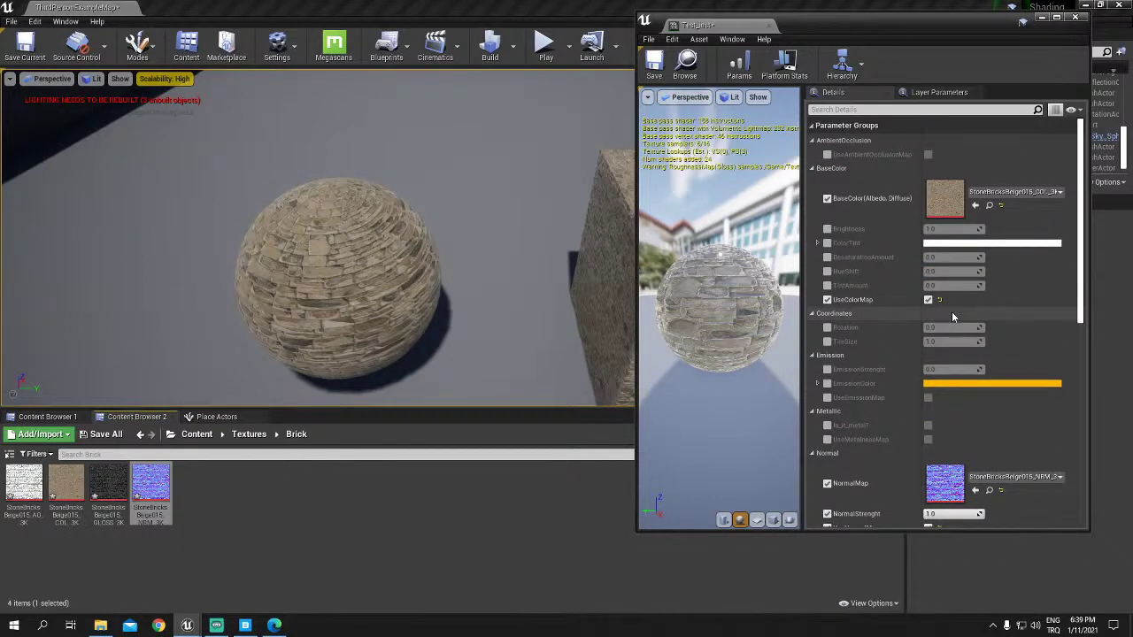
# Step: Turn on UseAmbientOcclusionMap and assign StoneBricksBeige015_AO_3K to the AmbientOcclusion(AO) slot
pyautogui.click(928, 154)
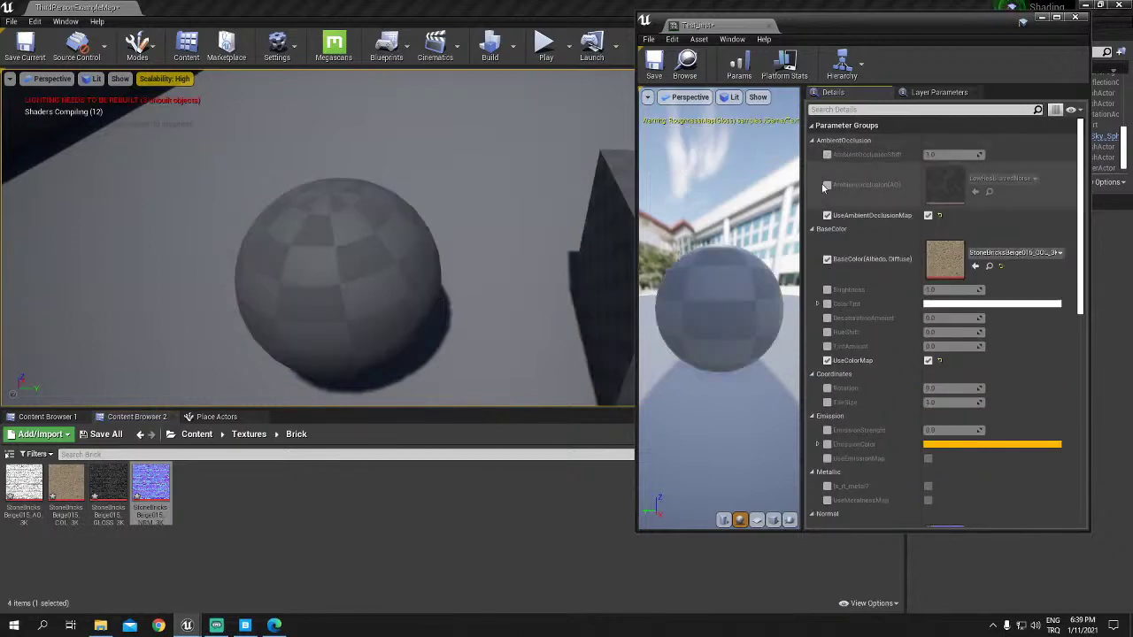
pyautogui.click(827, 186)
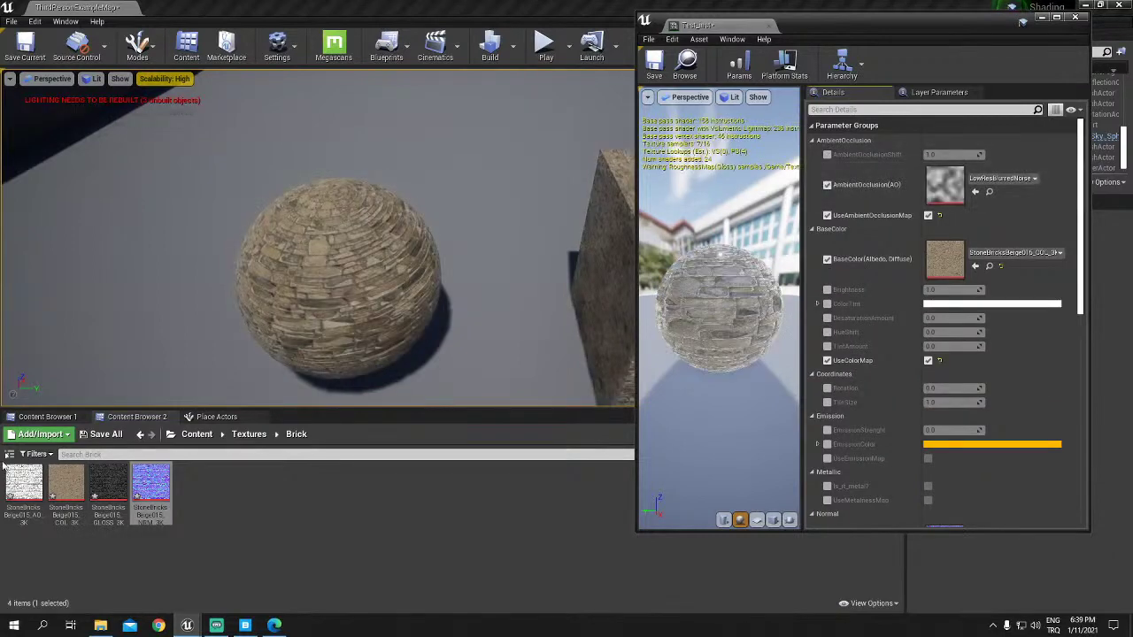
pyautogui.moveTo(24, 485); pyautogui.dragTo(945, 184)
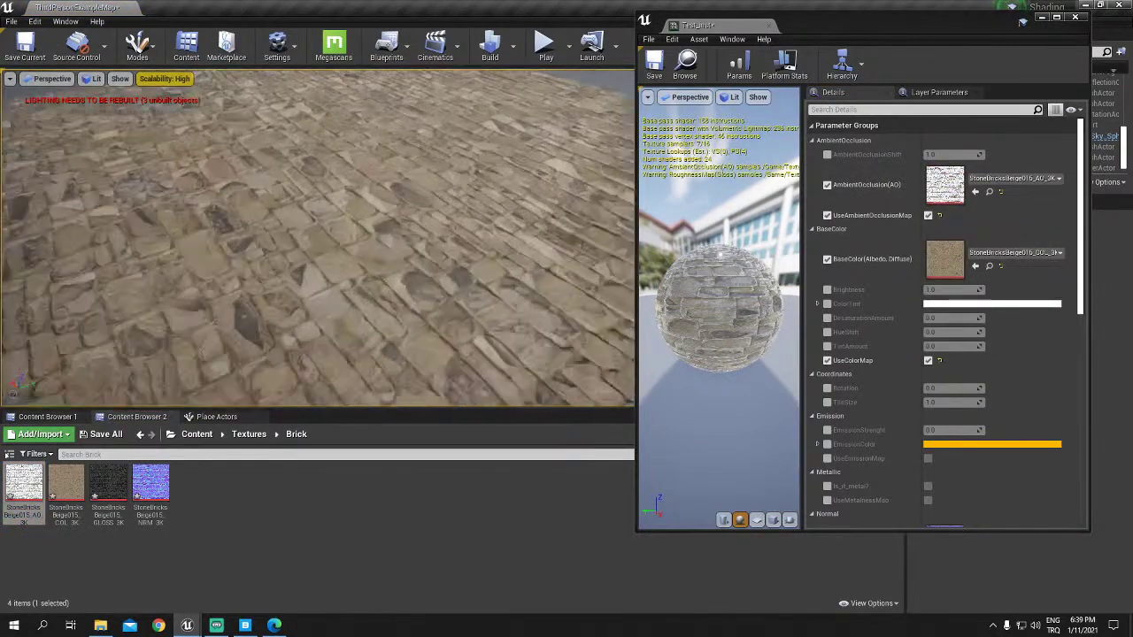
pyautogui.moveTo(505, 86); pyautogui.dragTo(505, 85, button='right')
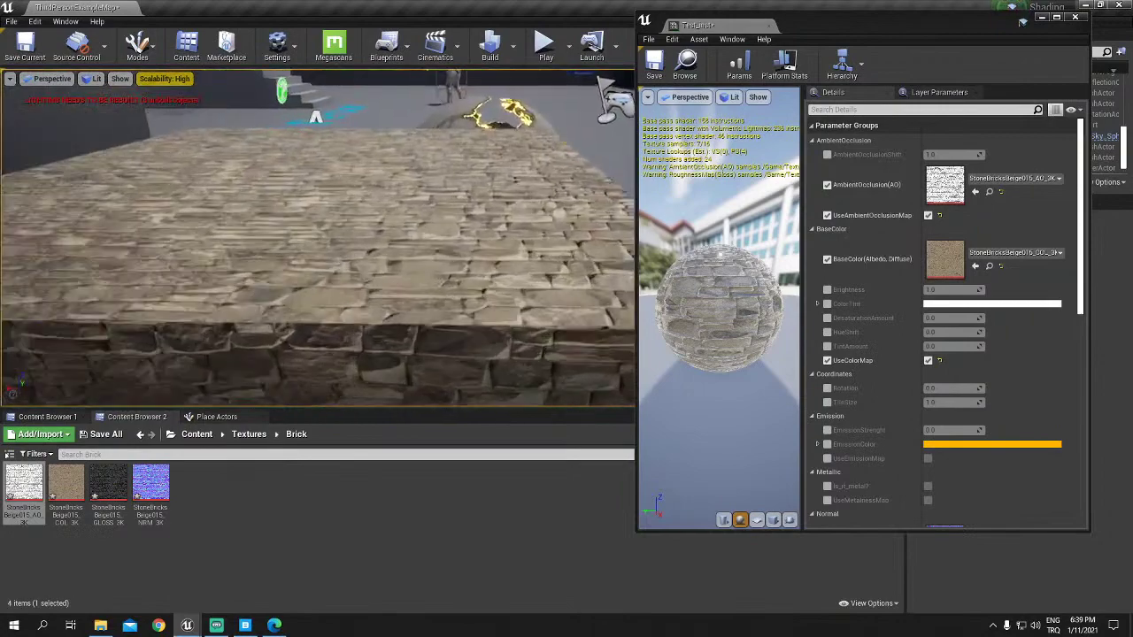
pyautogui.scroll(-2, 948, 353)
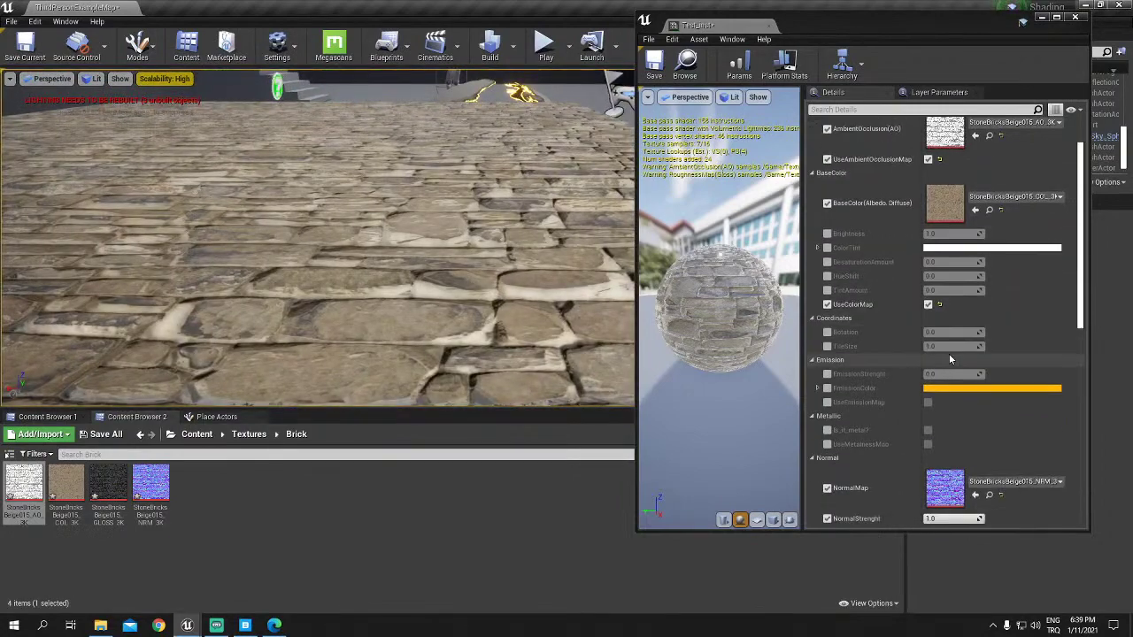
pyautogui.scroll(-1, 951, 348)
pyautogui.scroll(-3, 863, 385)
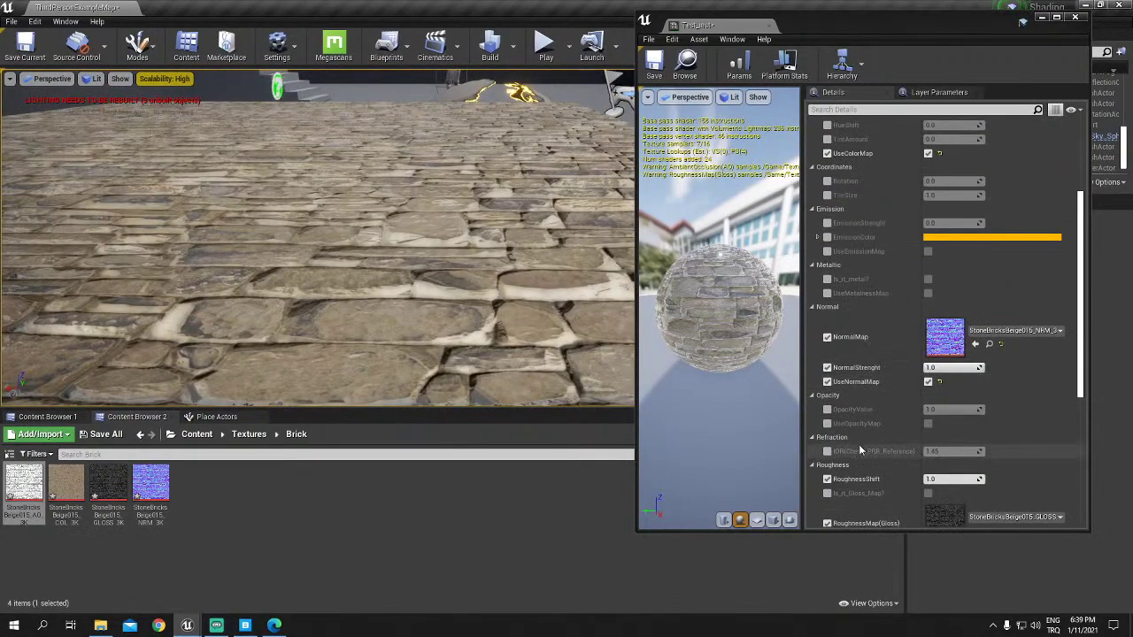
pyautogui.scroll(-2, 859, 444)
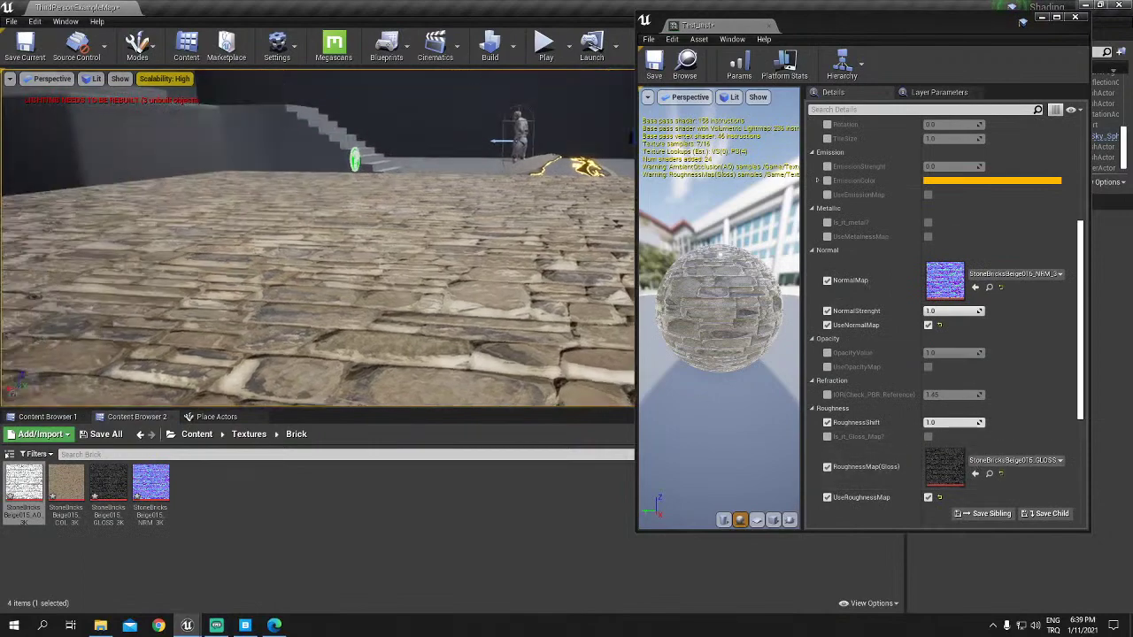
pyautogui.scroll(3, 802, 426)
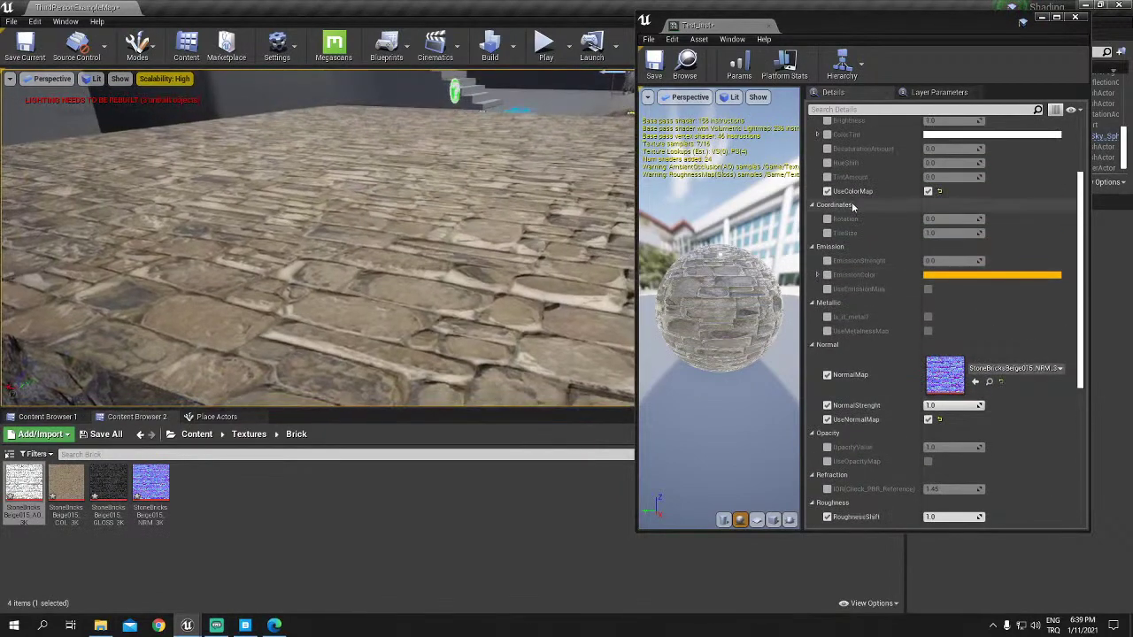
pyautogui.scroll(1, 936, 269)
# Step: Drag TileSize up to about 13.24, then down to 4.148439, orbiting to check the bricks
pyautogui.moveTo(936, 270)
pyautogui.mouseDown()
pyautogui.moveTo(911, 270)
pyautogui.moveTo(999, 270)
pyautogui.mouseUp()
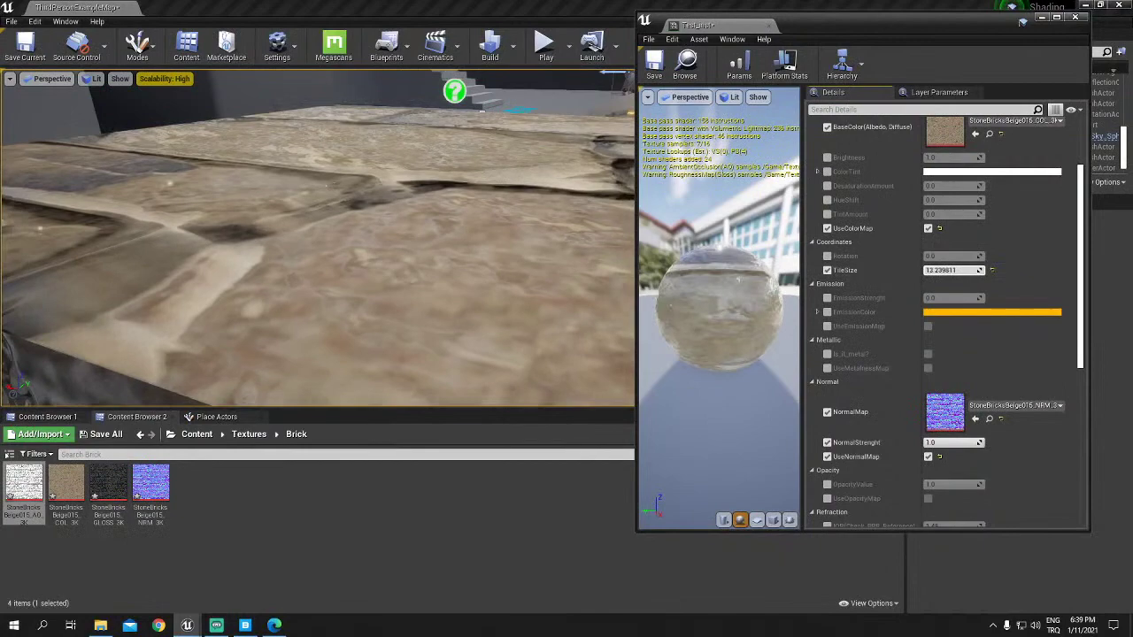
pyautogui.scroll(-1, 523, 207)
pyautogui.scroll(-2, 513, 212)
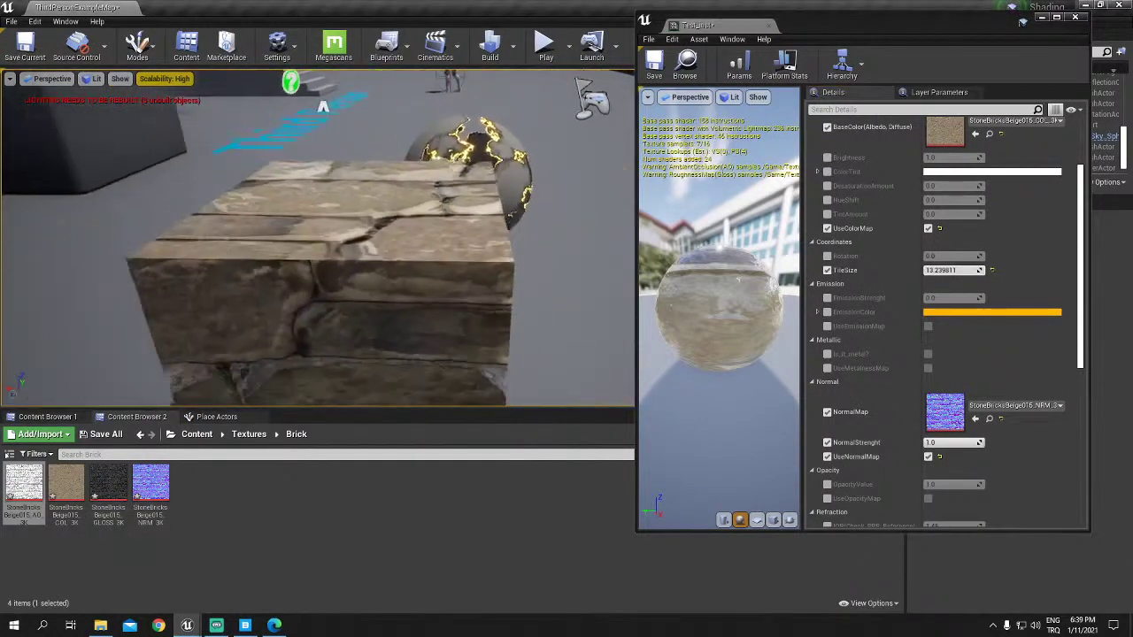
pyautogui.moveTo(319, 239)
pyautogui.mouseDown(button='right')
pyautogui.moveTo(372, 230)
pyautogui.moveTo(354, 239)
pyautogui.mouseUp(button='right')
pyautogui.scroll(3, 371, 230)
pyautogui.scroll(-3, 318, 239)
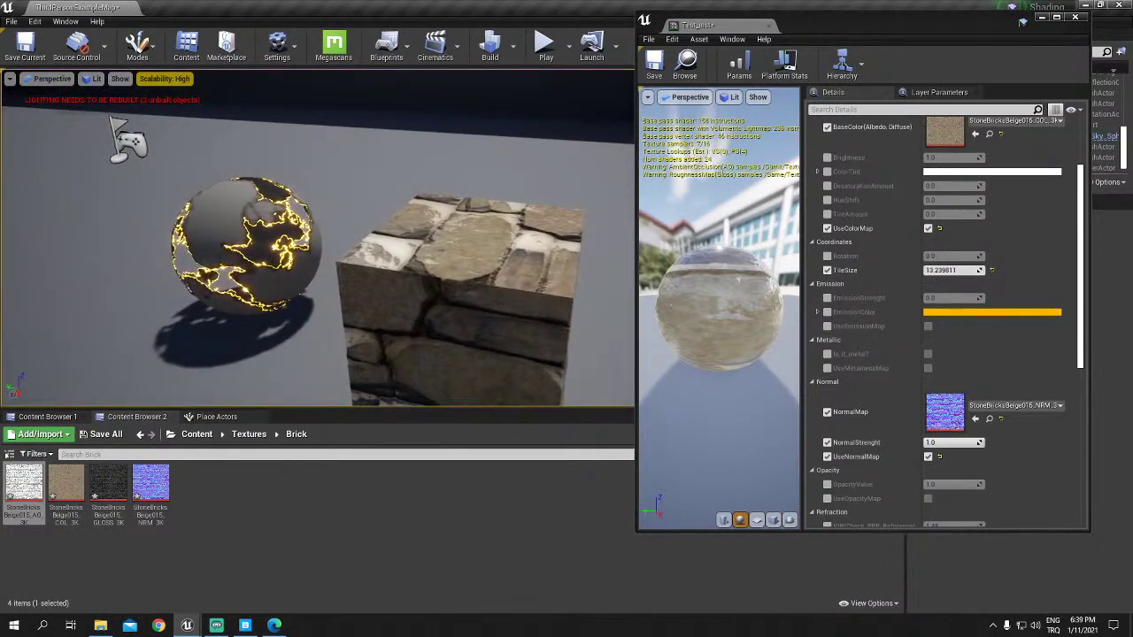
pyautogui.moveTo(566, 212)
pyautogui.mouseDown(button='right')
pyautogui.moveTo(495, 221)
pyautogui.moveTo(460, 387)
pyautogui.moveTo(478, 239)
pyautogui.mouseUp(button='right')
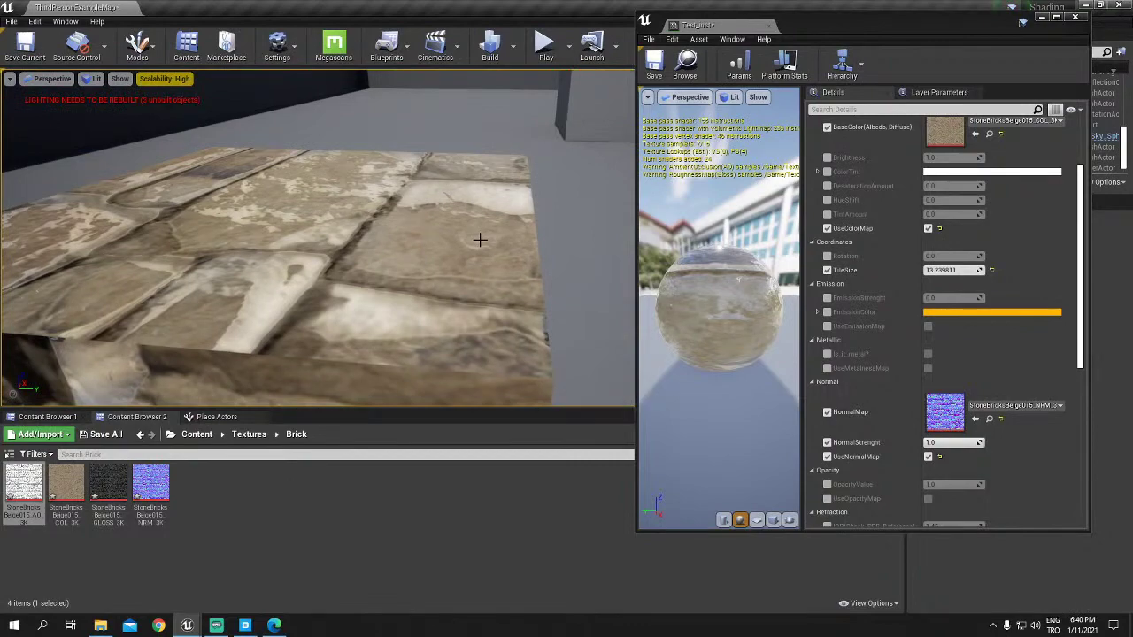
pyautogui.moveTo(951, 270); pyautogui.dragTo(902, 269)
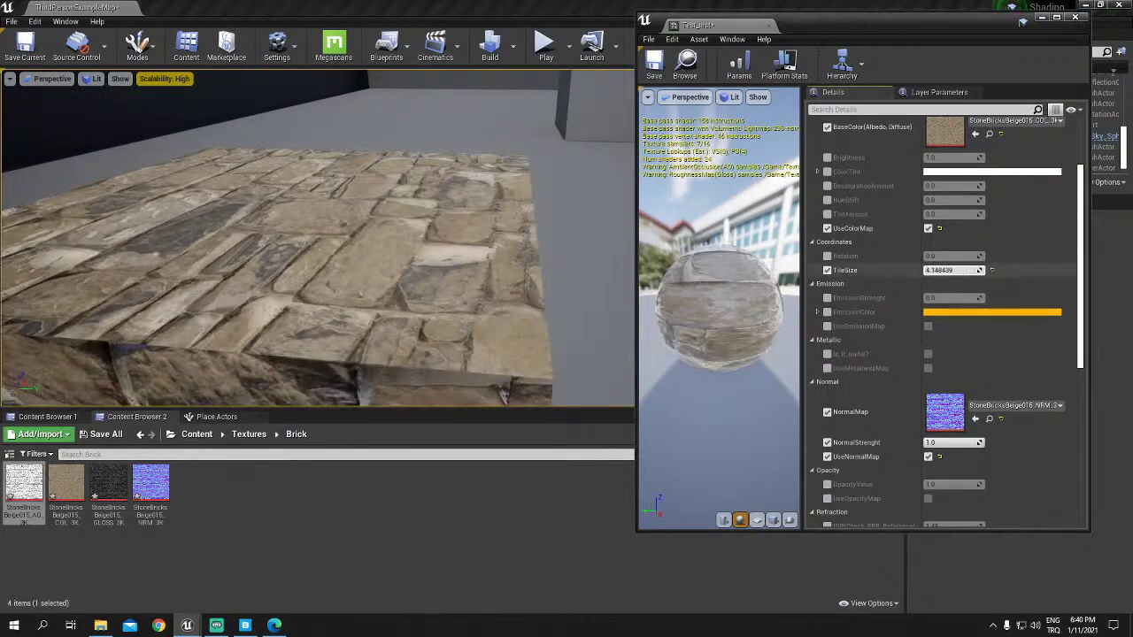
pyautogui.moveTo(319, 238)
pyautogui.mouseDown(button='right')
pyautogui.moveTo(337, 230)
pyautogui.moveTo(300, 221)
pyautogui.mouseUp(button='right')
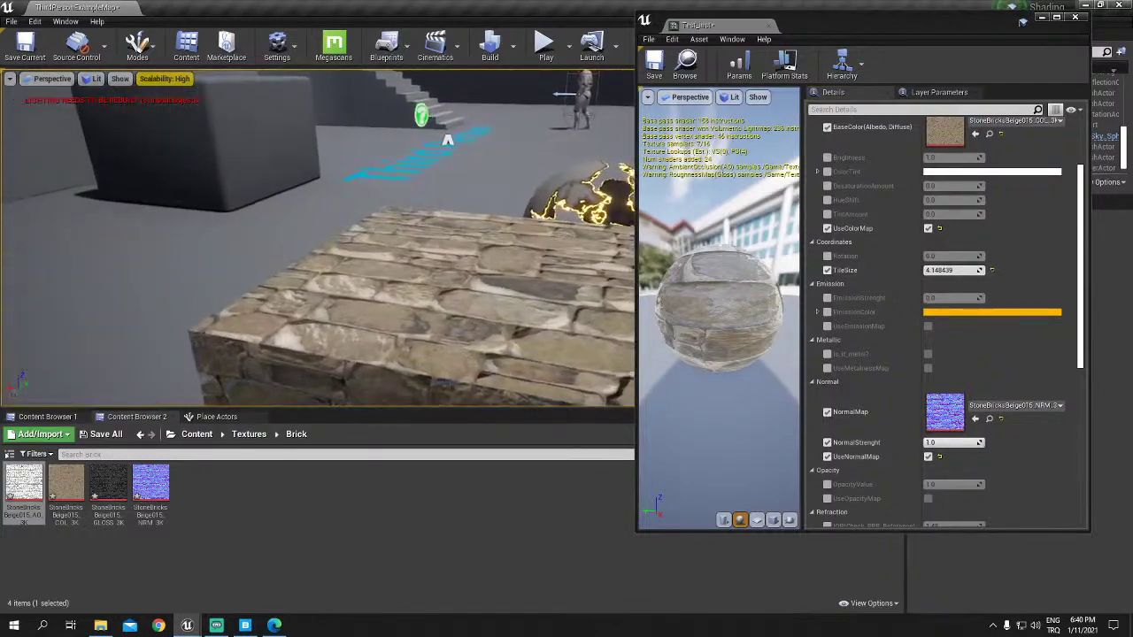
pyautogui.moveTo(423, 286); pyautogui.dragTo(423, 286, button='right')
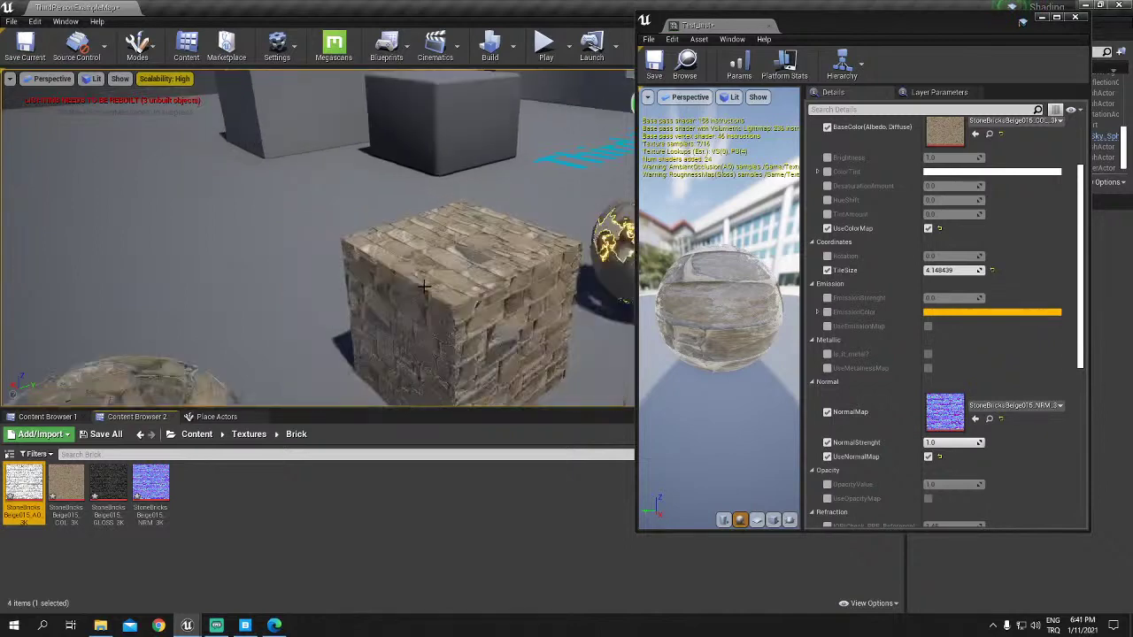
pyautogui.moveTo(424, 286); pyautogui.dragTo(372, 266, button='right')
pyautogui.scroll(-2, 951, 353)
pyautogui.scroll(-2, 951, 351)
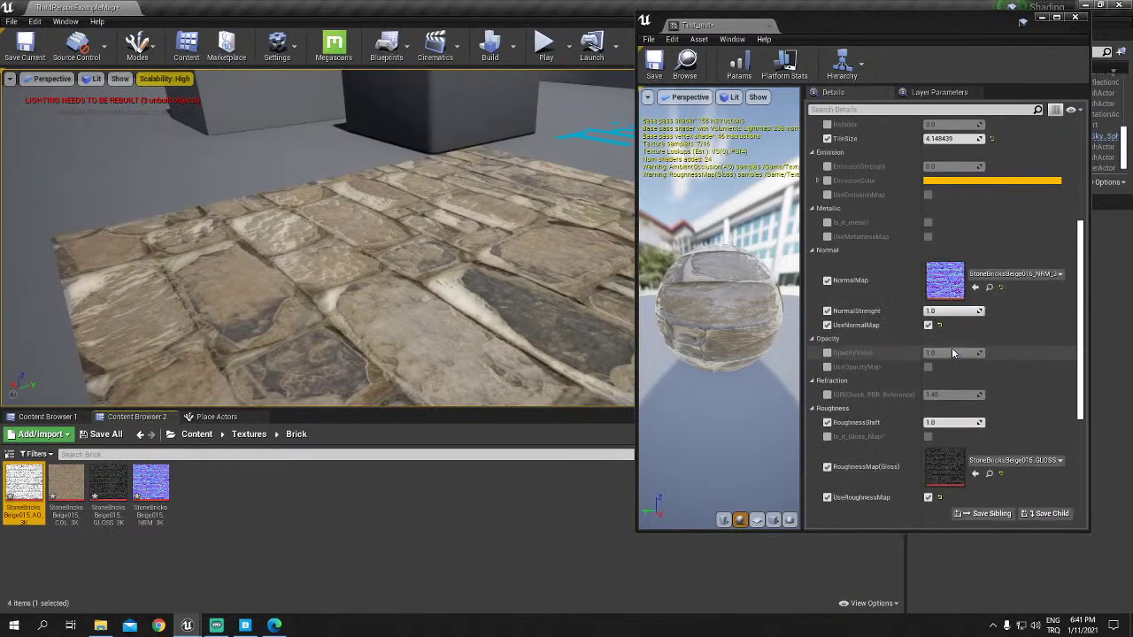
pyautogui.scroll(-3, 951, 352)
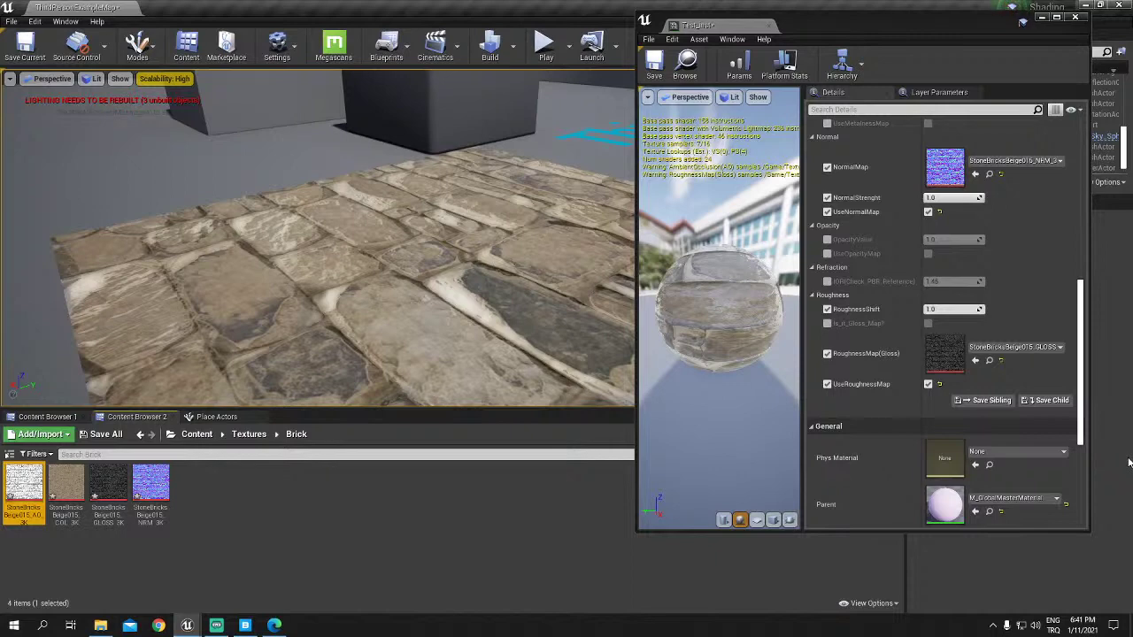
pyautogui.click(176, 526)
pyautogui.click(121, 498)
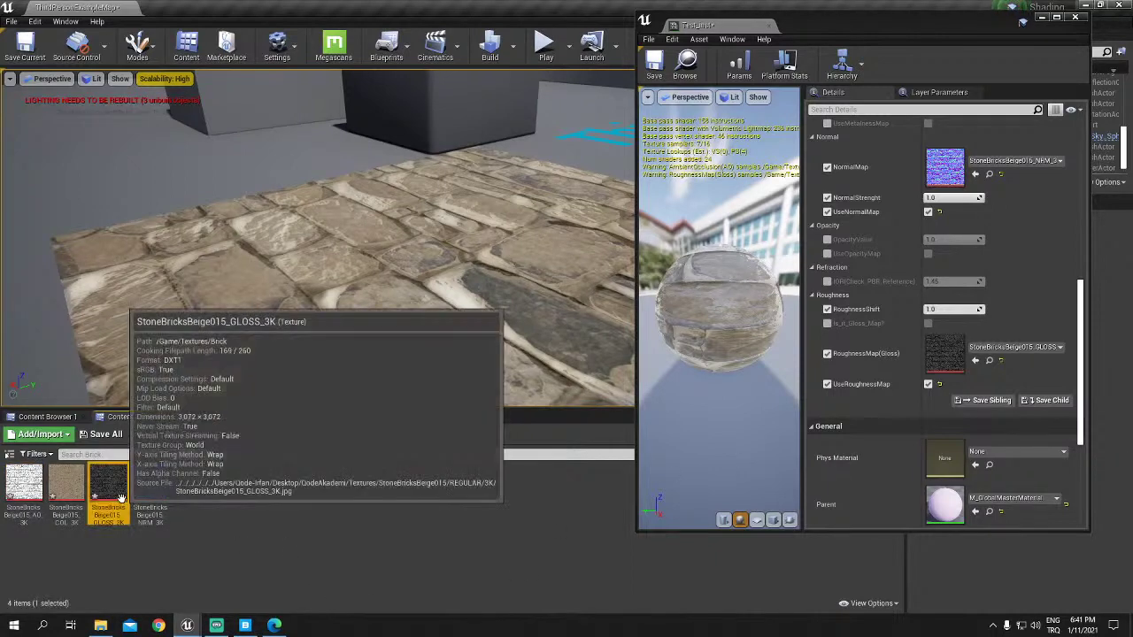
pyautogui.doubleClick(110, 487)
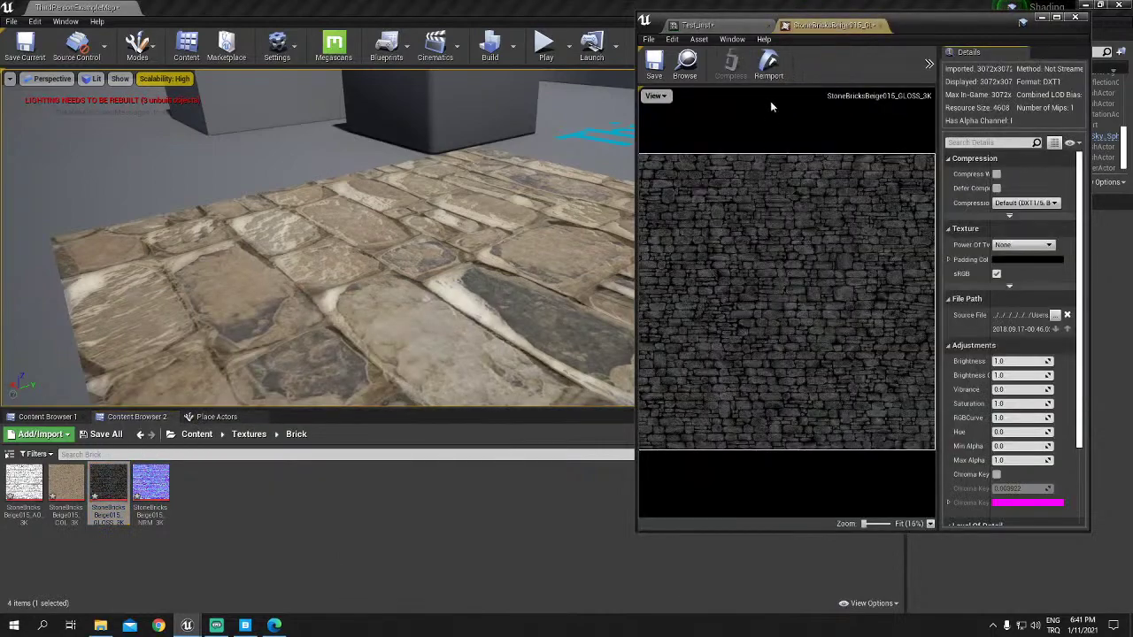
pyautogui.moveTo(831, 25); pyautogui.dragTo(204, 61)
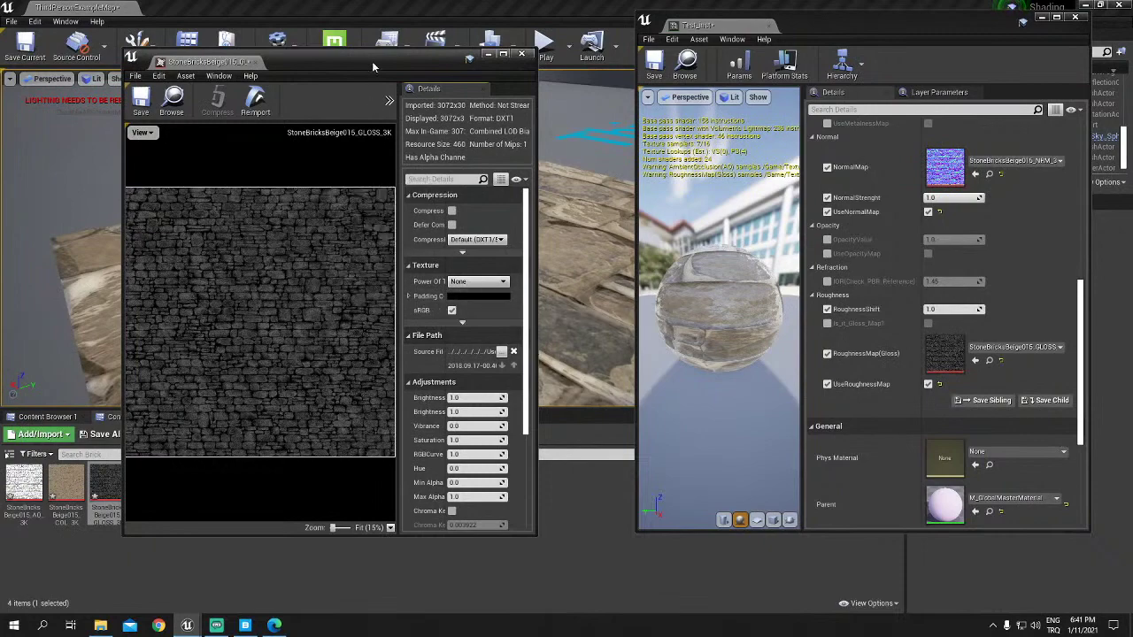
pyautogui.moveTo(371, 61); pyautogui.dragTo(457, 26)
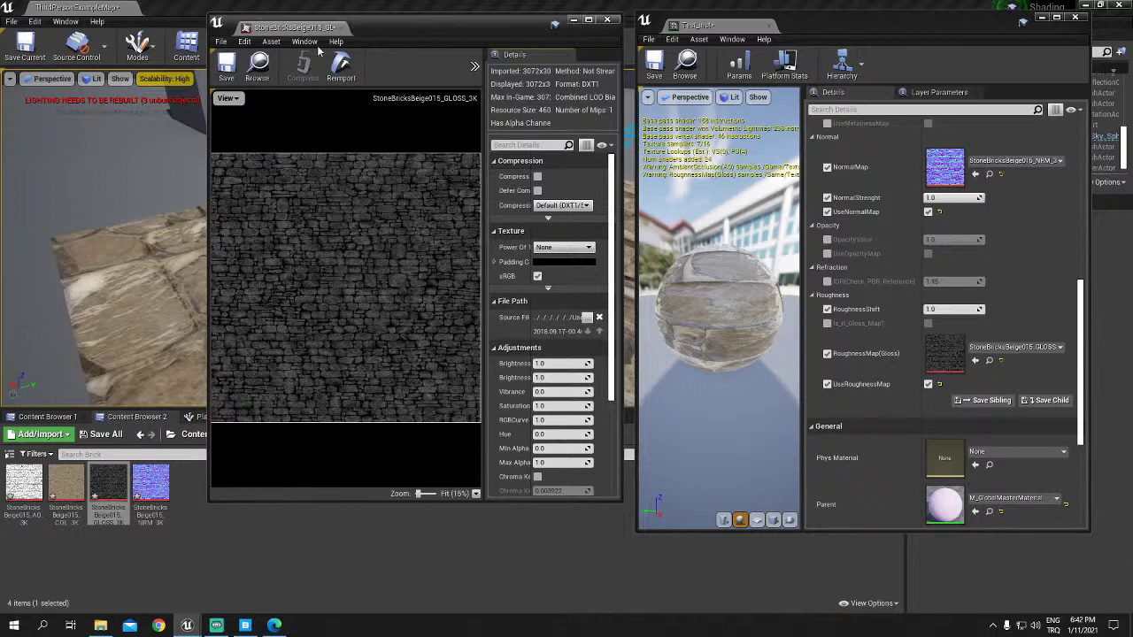
pyautogui.moveTo(413, 26); pyautogui.dragTo(474, 30)
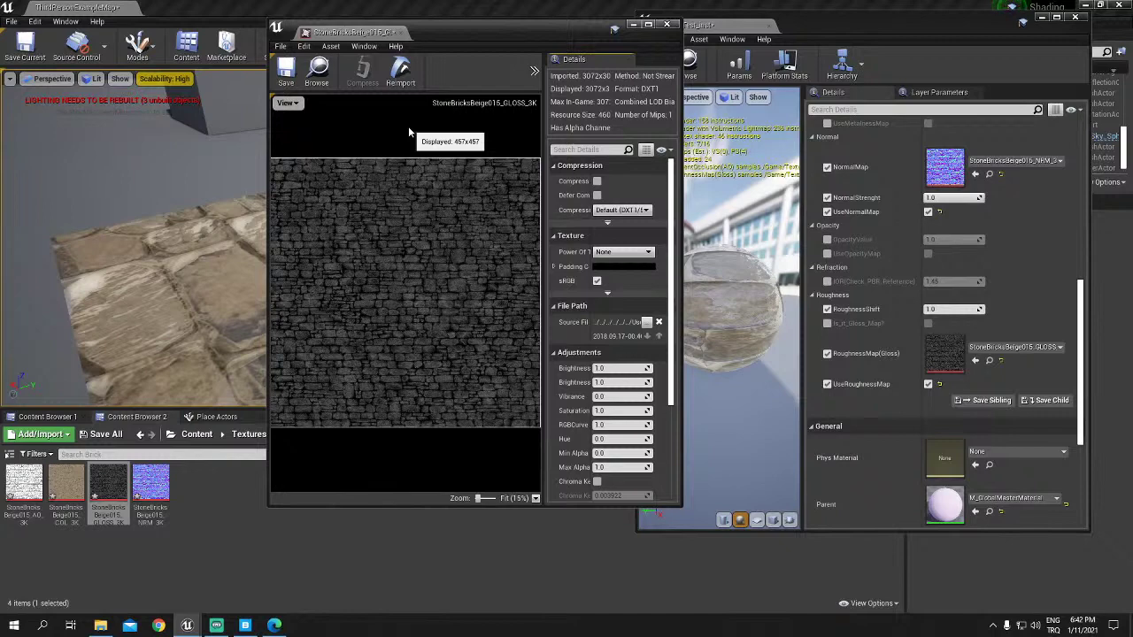
pyautogui.click(675, 26)
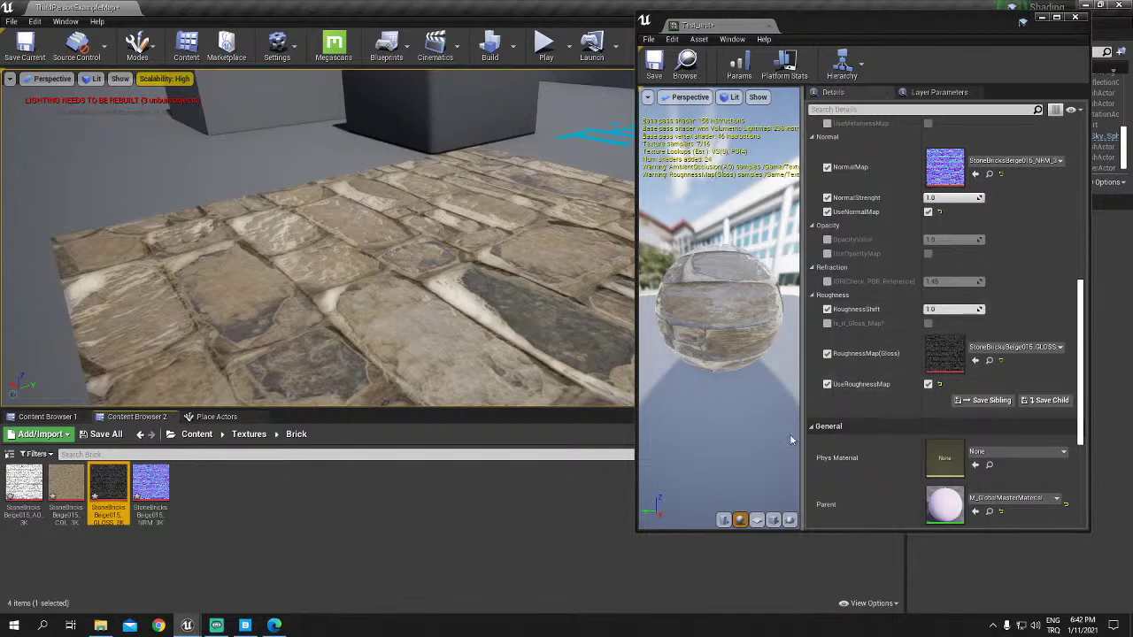
# Step: Override Is_it_Gloss_Map? and switch it on, then frame the stone sphere and cube
pyautogui.click(827, 323)
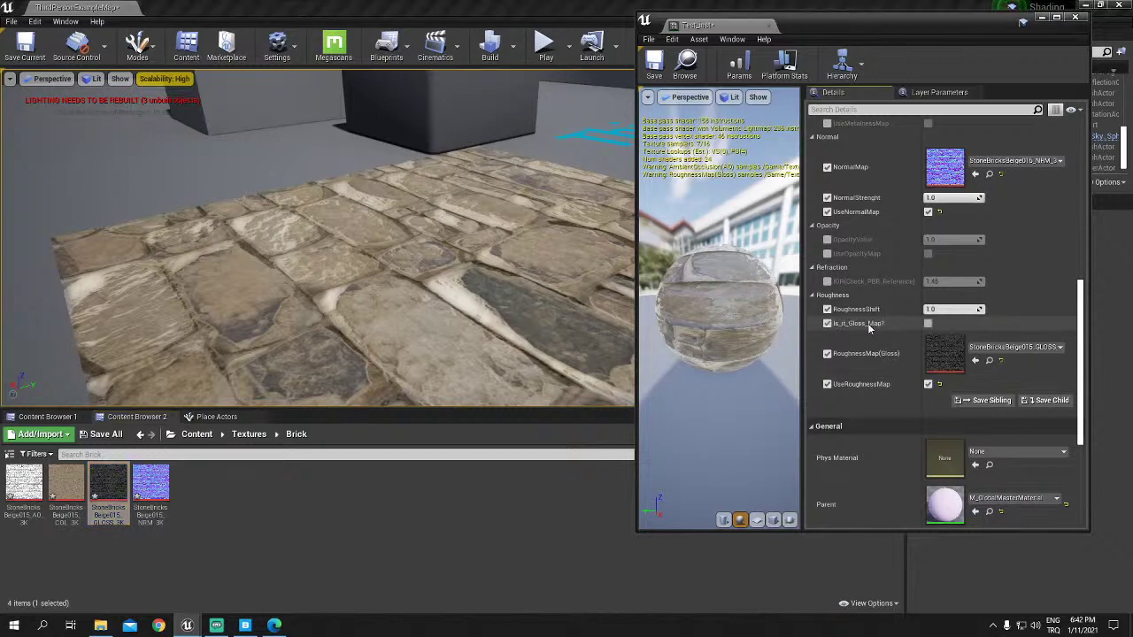
pyautogui.click(928, 324)
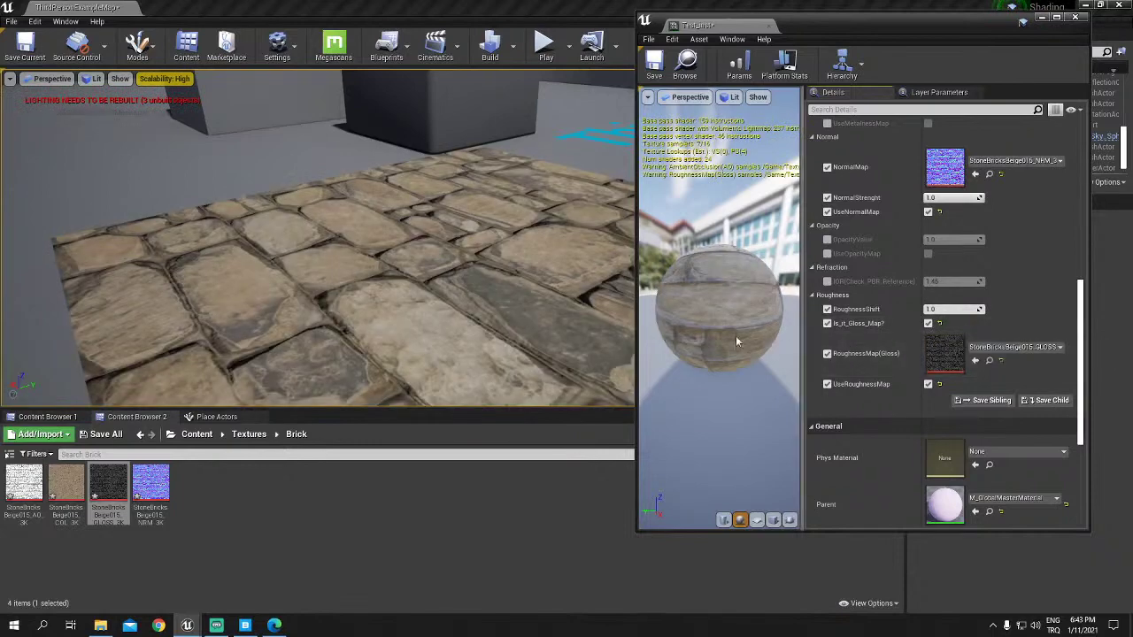
pyautogui.moveTo(496, 292)
pyautogui.mouseDown(button='right')
pyautogui.moveTo(612, 146)
pyautogui.moveTo(460, 221)
pyautogui.mouseUp(button='right')
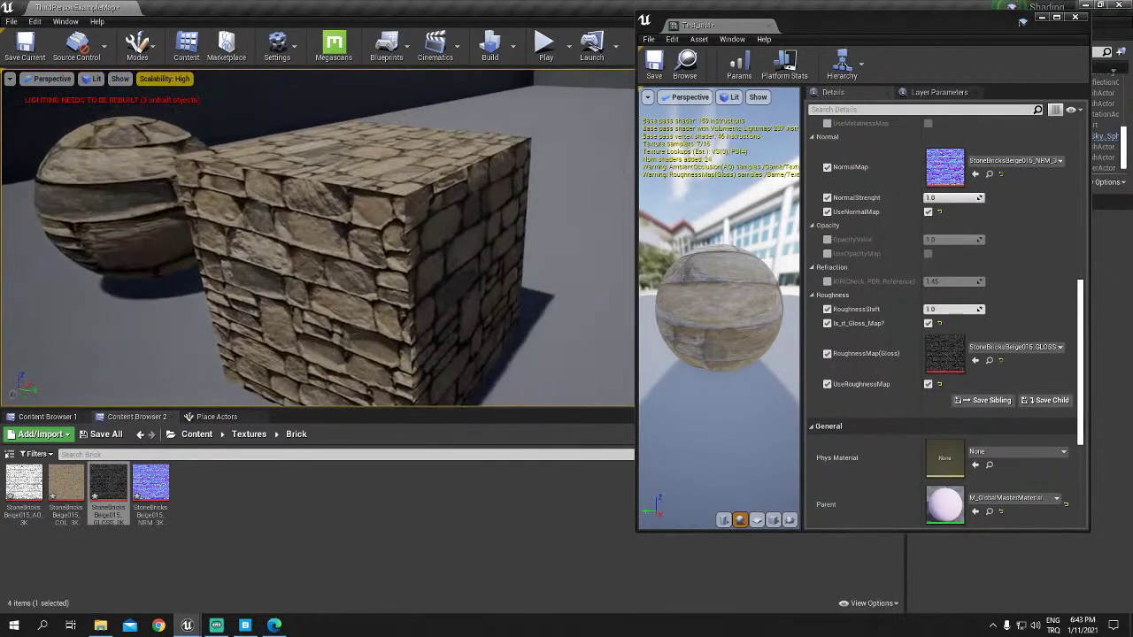
# Step: Reset the TileSize override to its default 1.0
pyautogui.moveTo(460, 221); pyautogui.dragTo(407, 238, button='right')
pyautogui.scroll(5, 926, 315)
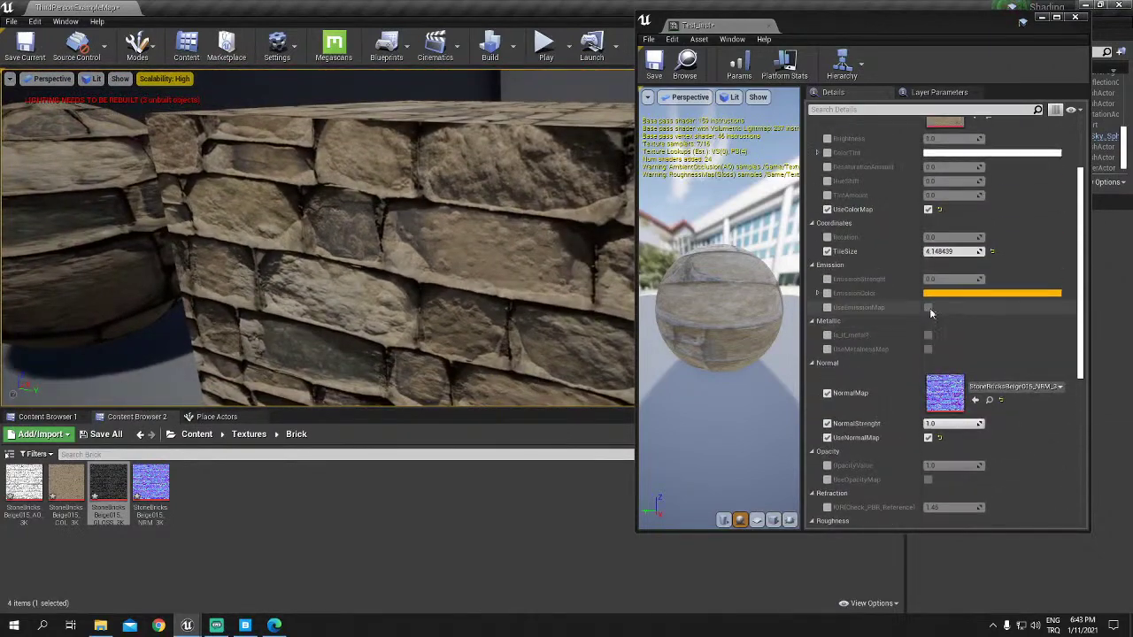
pyautogui.click(829, 251)
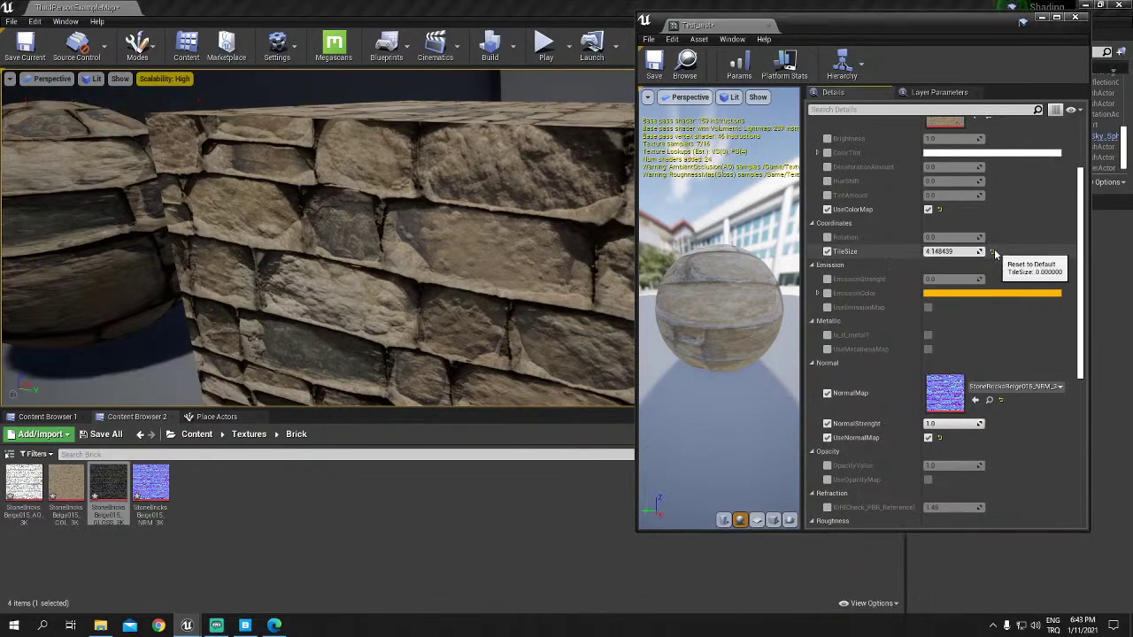
pyautogui.click(991, 251)
# Step: Look down at the cube's retiled stone top to inspect the new brick size
pyautogui.moveTo(319, 238); pyautogui.dragTo(318, 239, button='right')
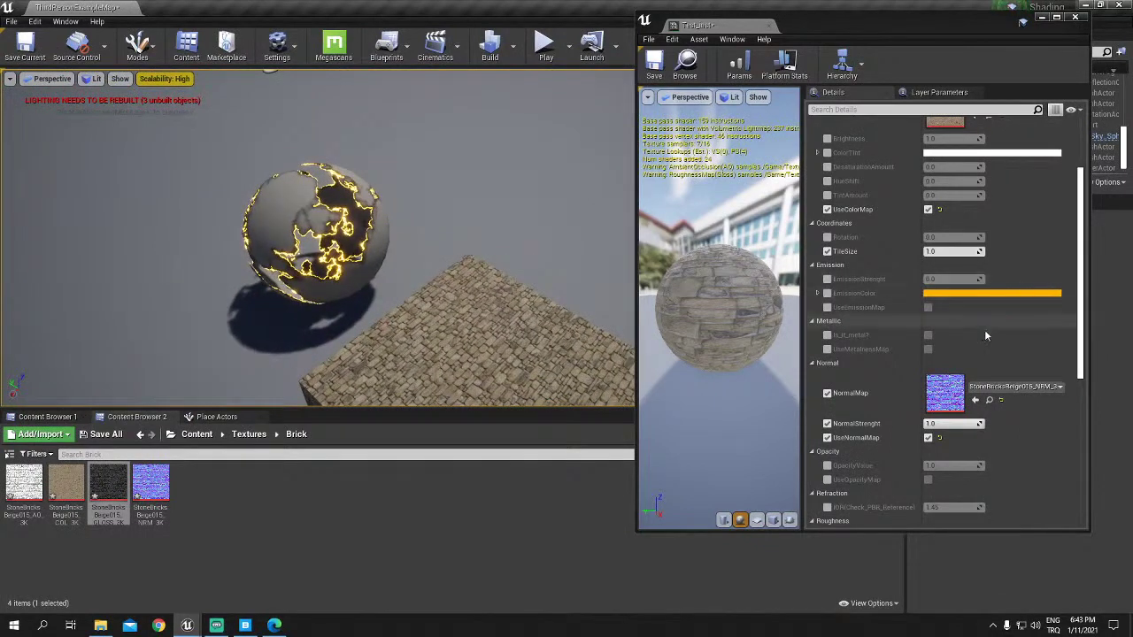
pyautogui.scroll(3, 968, 367)
pyautogui.scroll(3, 968, 367)
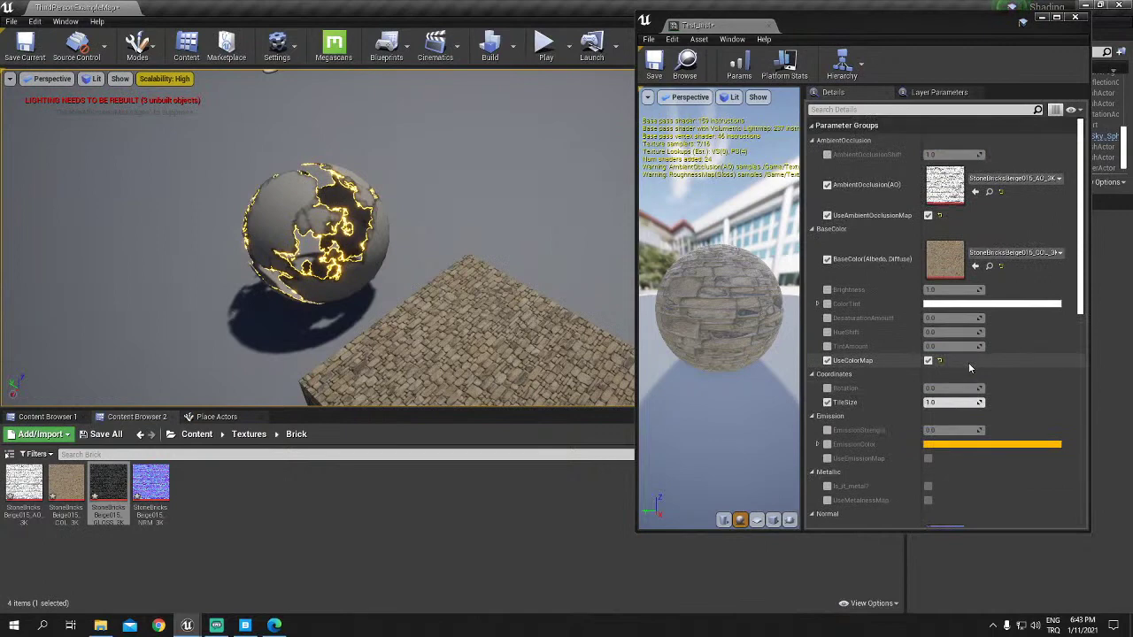
pyautogui.scroll(-6, 969, 367)
pyautogui.scroll(-5, 969, 367)
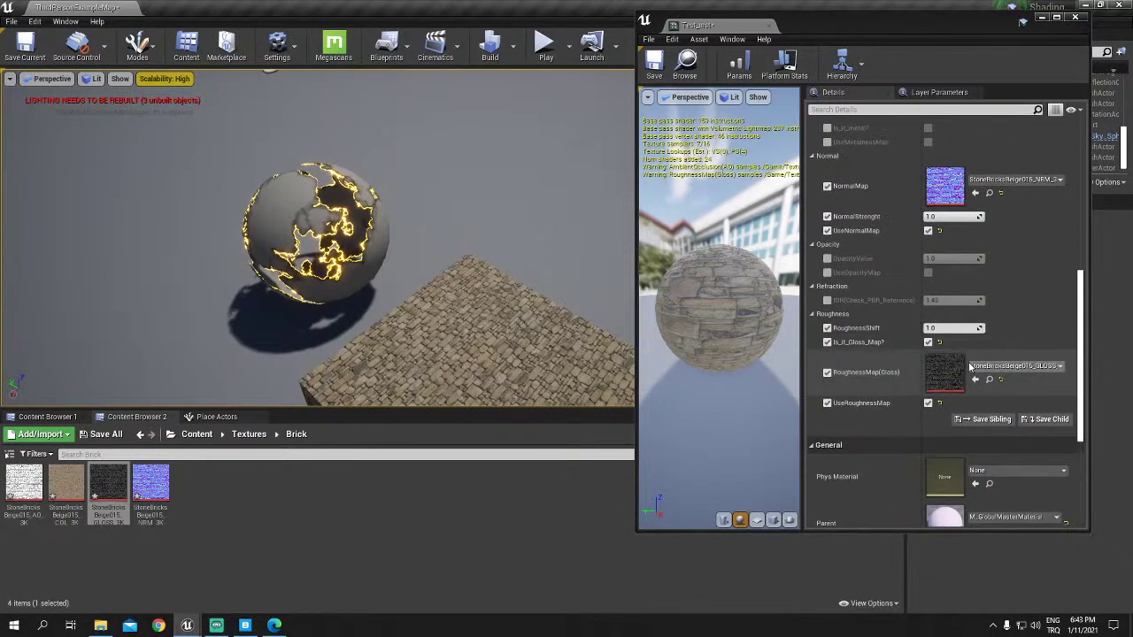
pyautogui.scroll(3, 969, 367)
pyautogui.scroll(3, 968, 367)
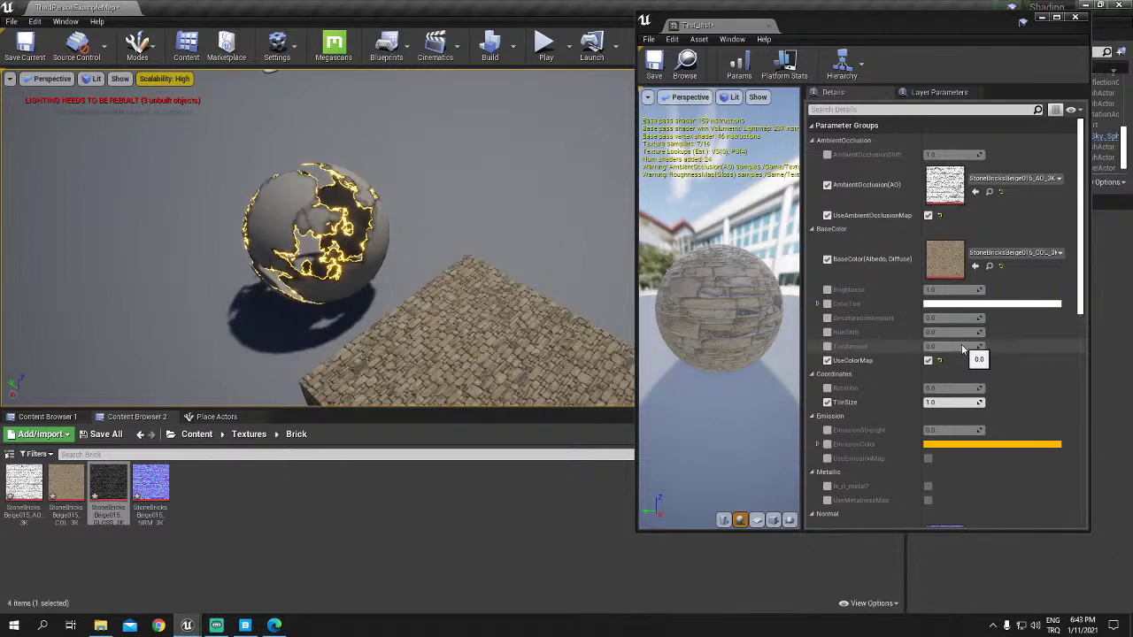
pyautogui.scroll(-5, 960, 344)
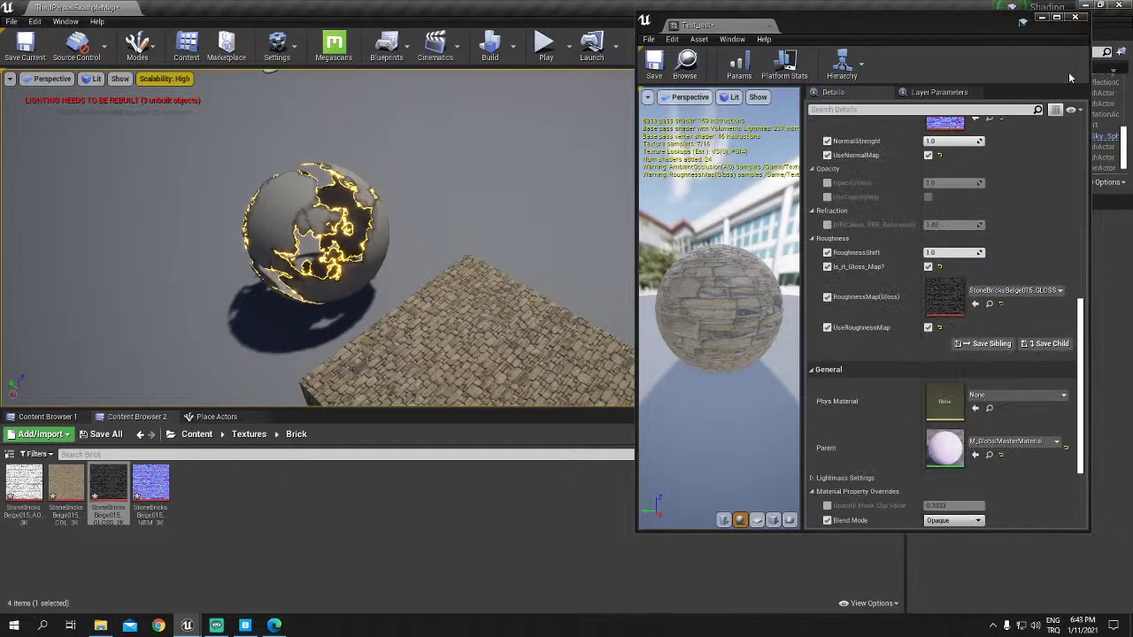
pyautogui.scroll(3, 1037, 162)
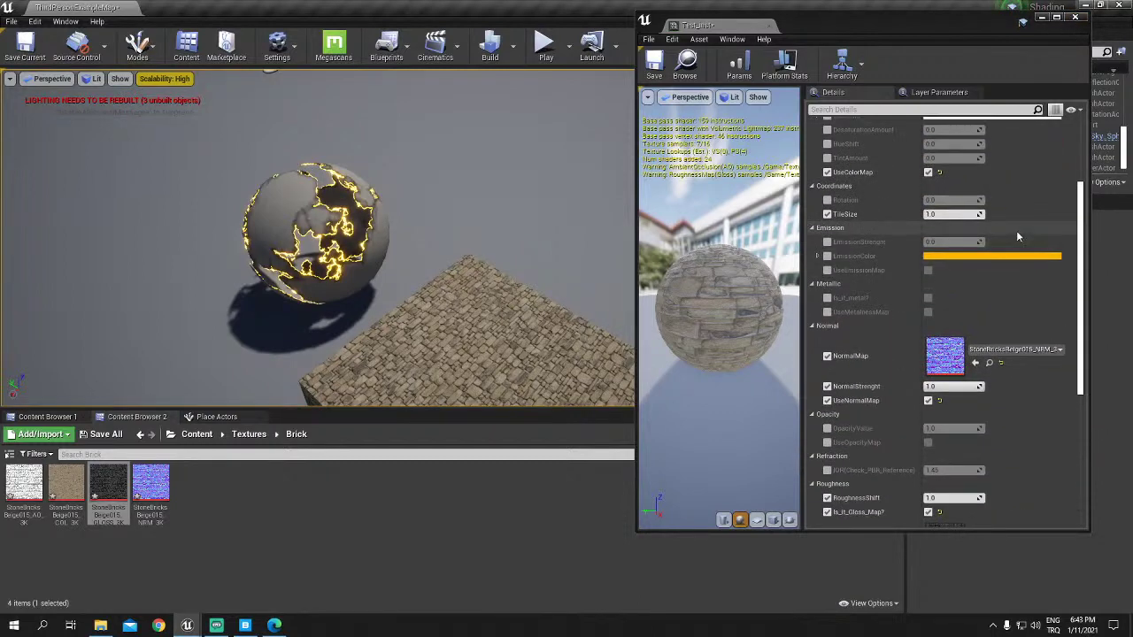
pyautogui.scroll(3, 1016, 230)
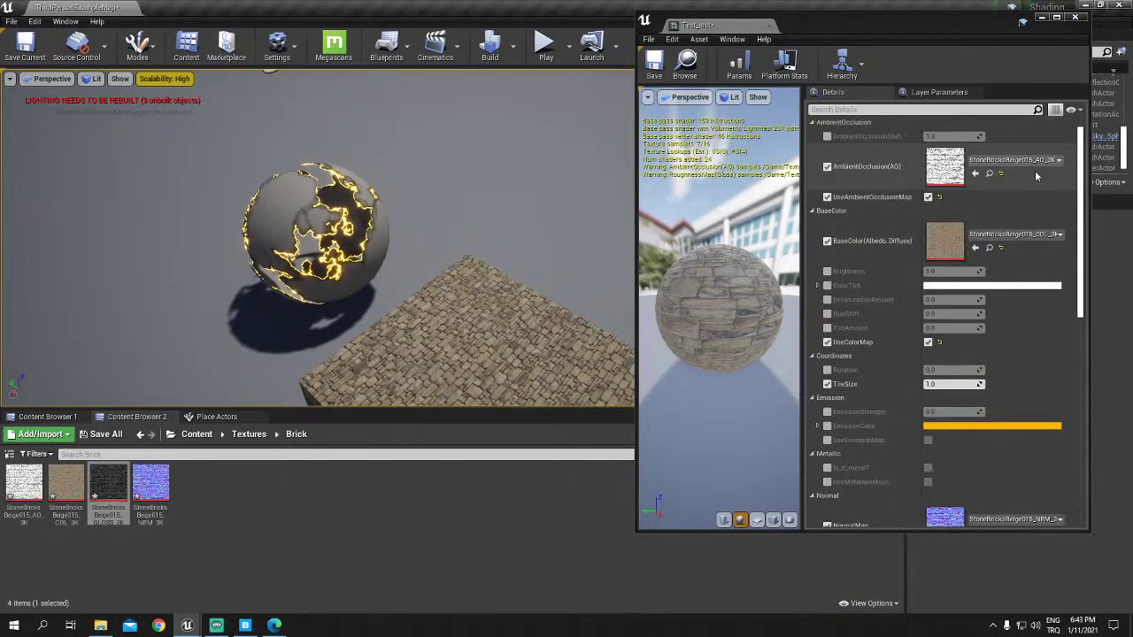
# Step: Fly the viewport camera around the stone sphere and cube, then select M_GlobalMasterMaterial in Content Browser 1
pyautogui.click(573, 476)
pyautogui.moveTo(584, 320); pyautogui.dragTo(584, 320, button='right')
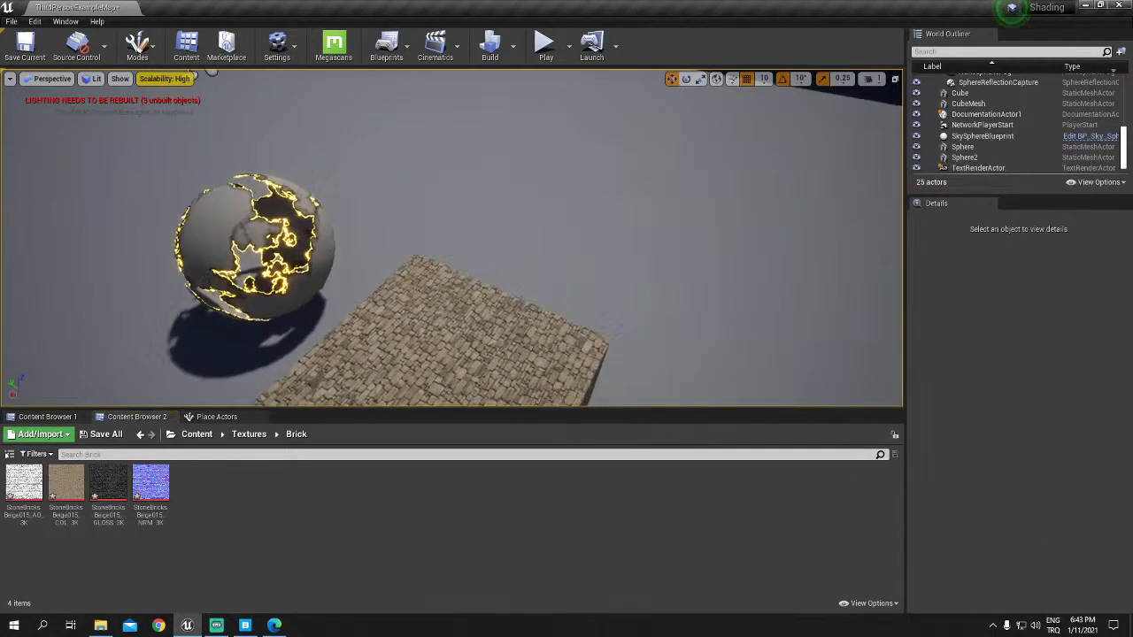
pyautogui.moveTo(451, 239); pyautogui.dragTo(452, 239, button='right')
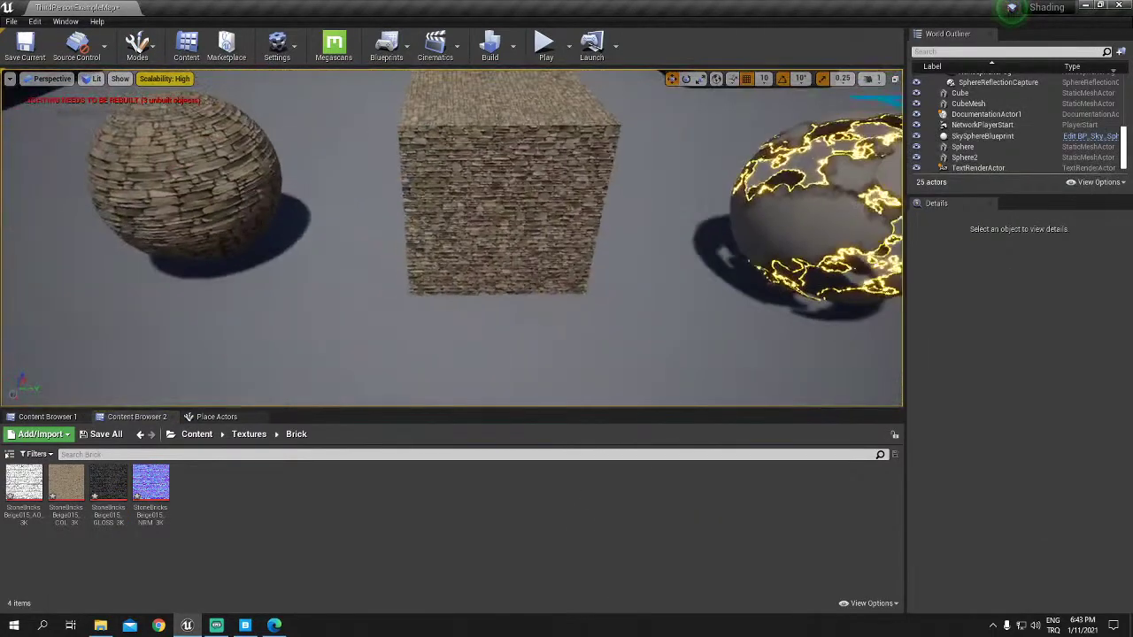
pyautogui.moveTo(604, 299); pyautogui.dragTo(604, 299, button='right')
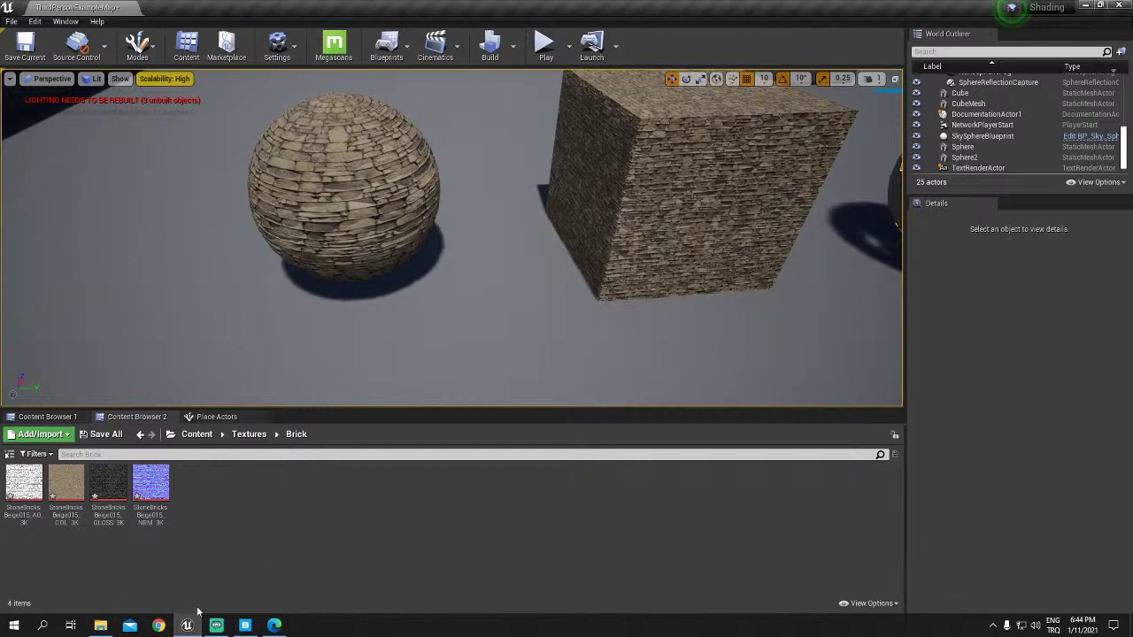
pyautogui.click(48, 417)
pyautogui.click(75, 485)
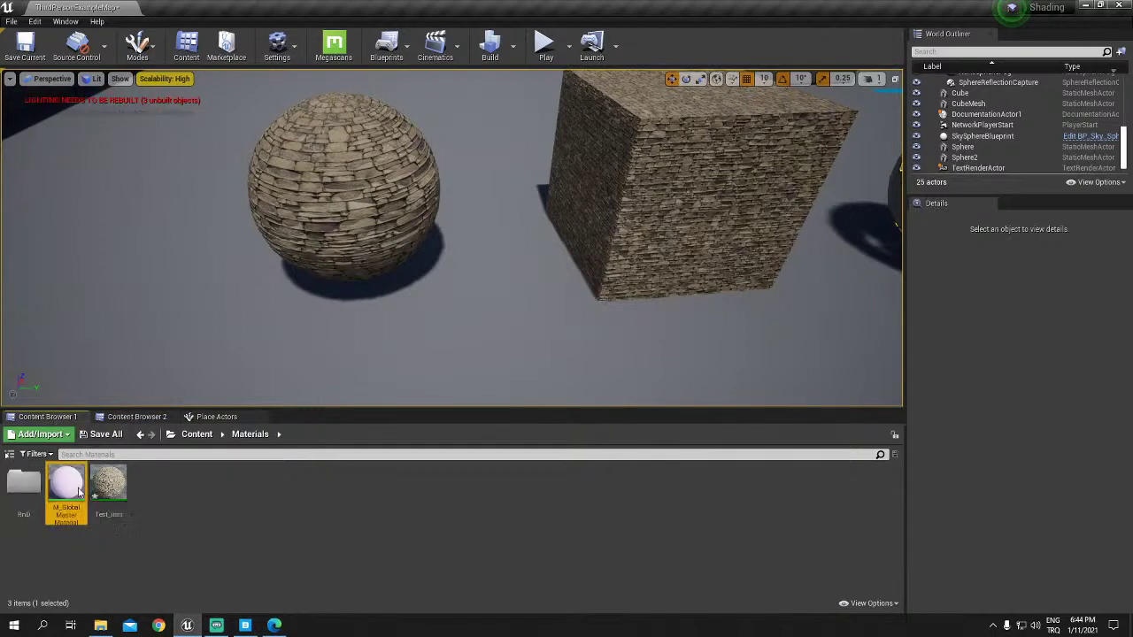
# Step: Open M_GlobalMasterMaterial in a maximized Material Editor and frame its whole node network
pyautogui.doubleClick(77, 486)
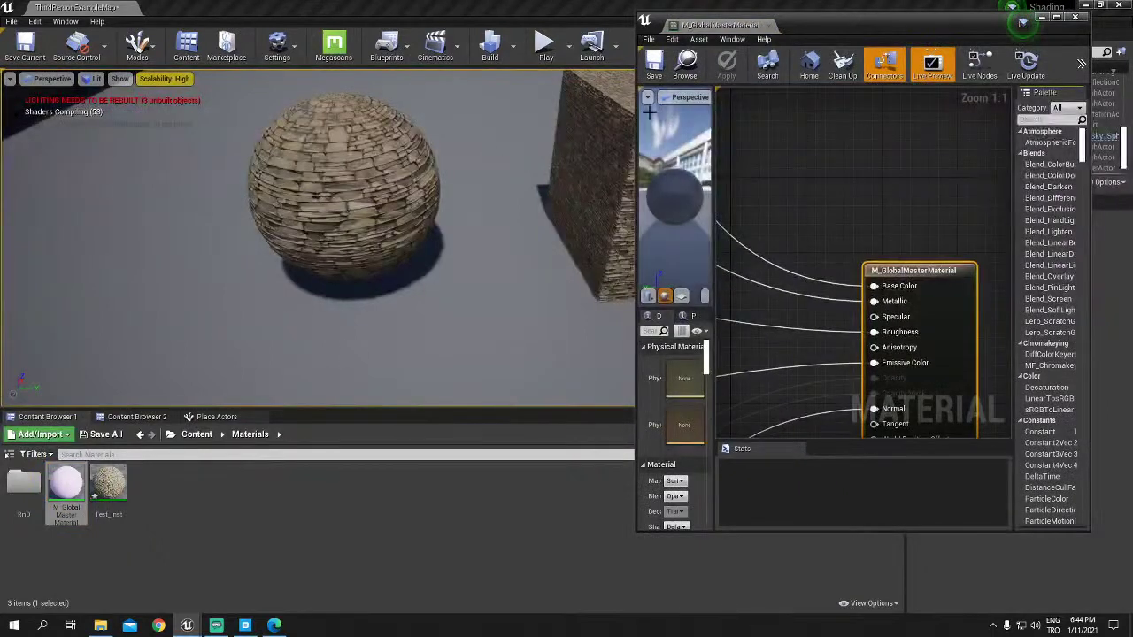
pyautogui.doubleClick(905, 21)
pyautogui.moveTo(483, 225); pyautogui.dragTo(805, 202, button='right')
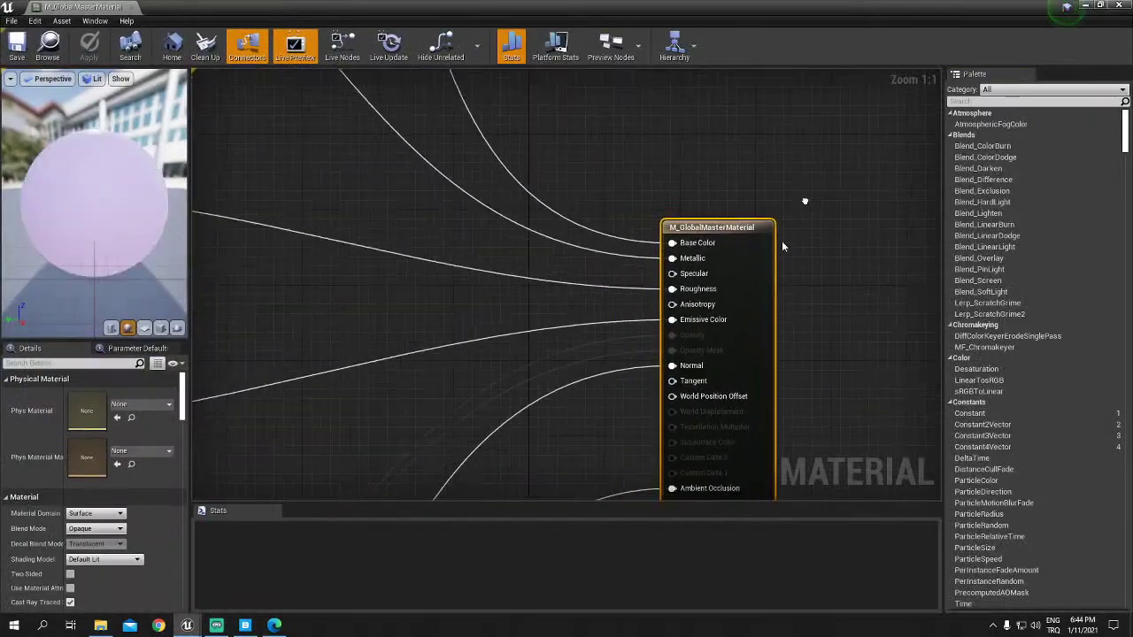
pyautogui.scroll(-3, 558, 333)
pyautogui.scroll(-1, 558, 333)
pyautogui.moveTo(594, 313); pyautogui.dragTo(658, 307, button='right')
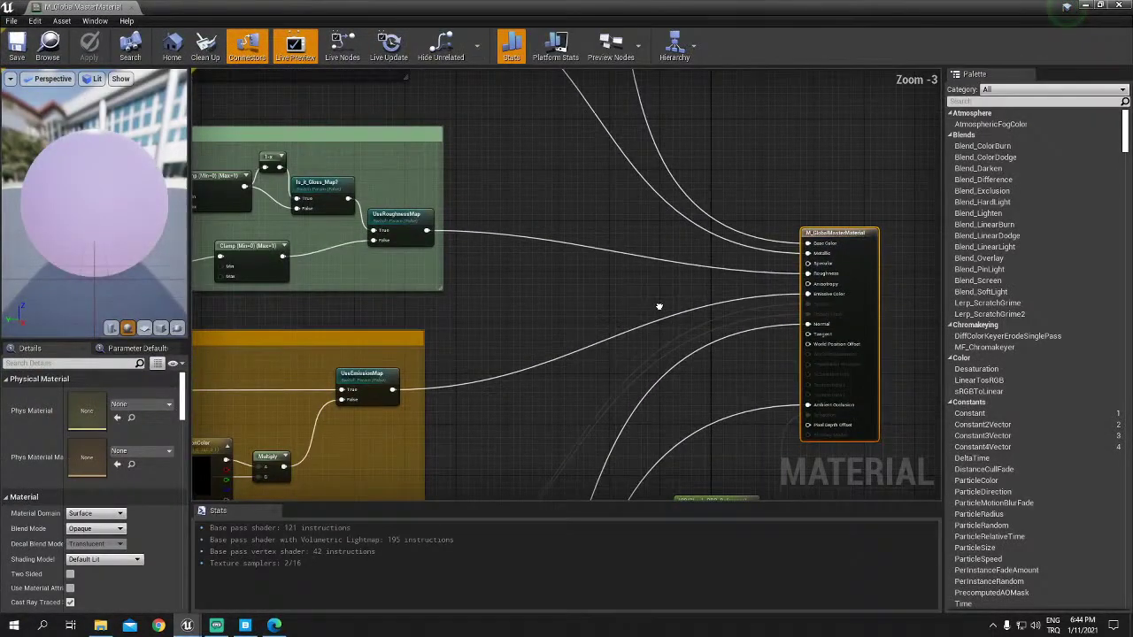
pyautogui.scroll(-4, 658, 307)
pyautogui.moveTo(457, 394); pyautogui.dragTo(441, 346, button='right')
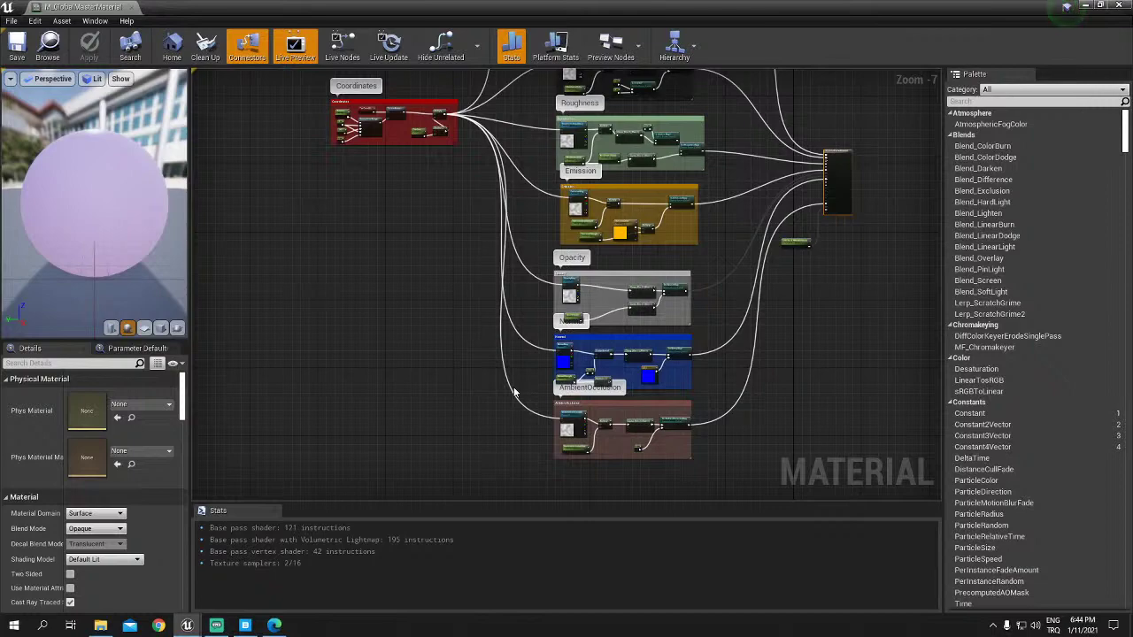
# Step: Survey the master graph's Normal, AmbientOcclusion and BaseColor node groups
pyautogui.scroll(3, 509, 393)
pyautogui.scroll(2, 528, 371)
pyautogui.moveTo(529, 371); pyautogui.dragTo(303, 223, button='right')
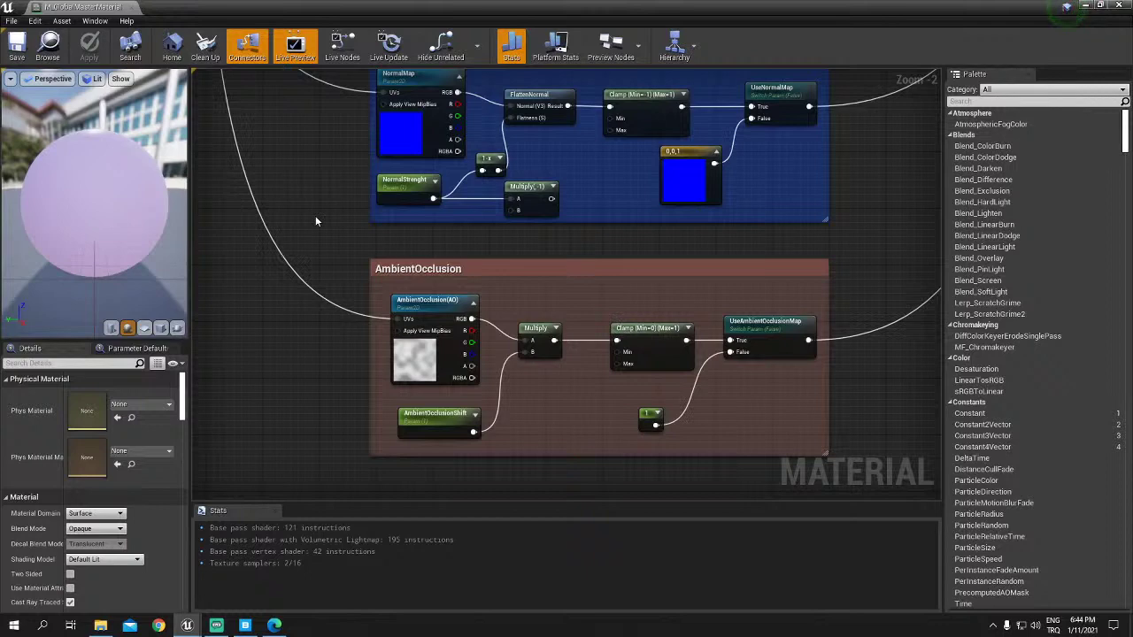
pyautogui.scroll(-1, 328, 256)
pyautogui.scroll(-2, 339, 263)
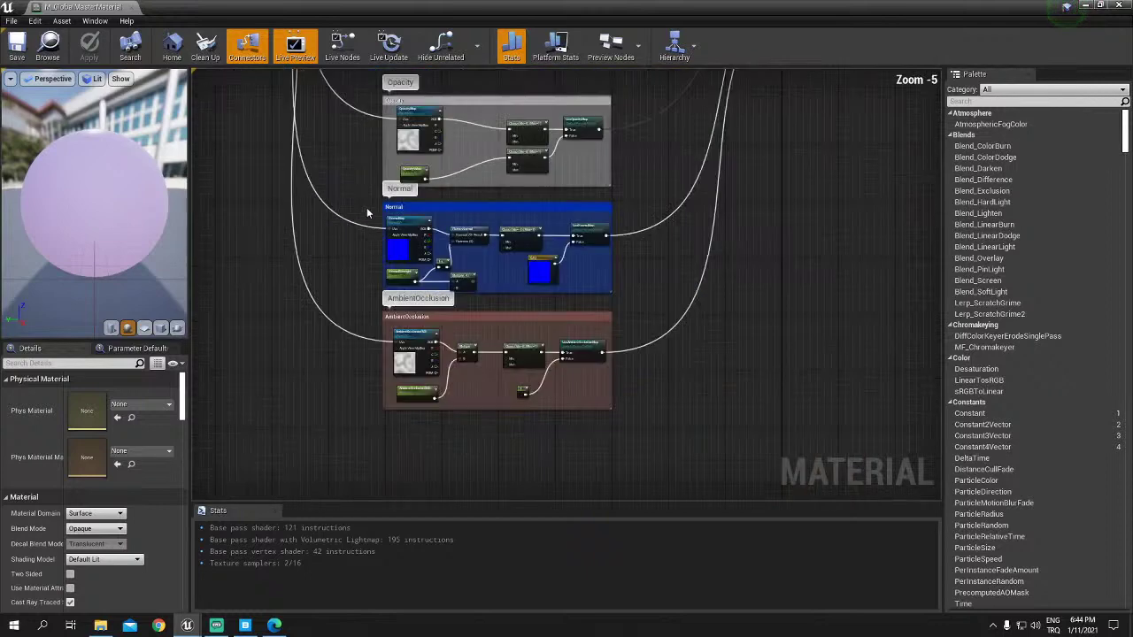
pyautogui.scroll(-2, 339, 263)
pyautogui.moveTo(379, 184); pyautogui.dragTo(408, 321, button='right')
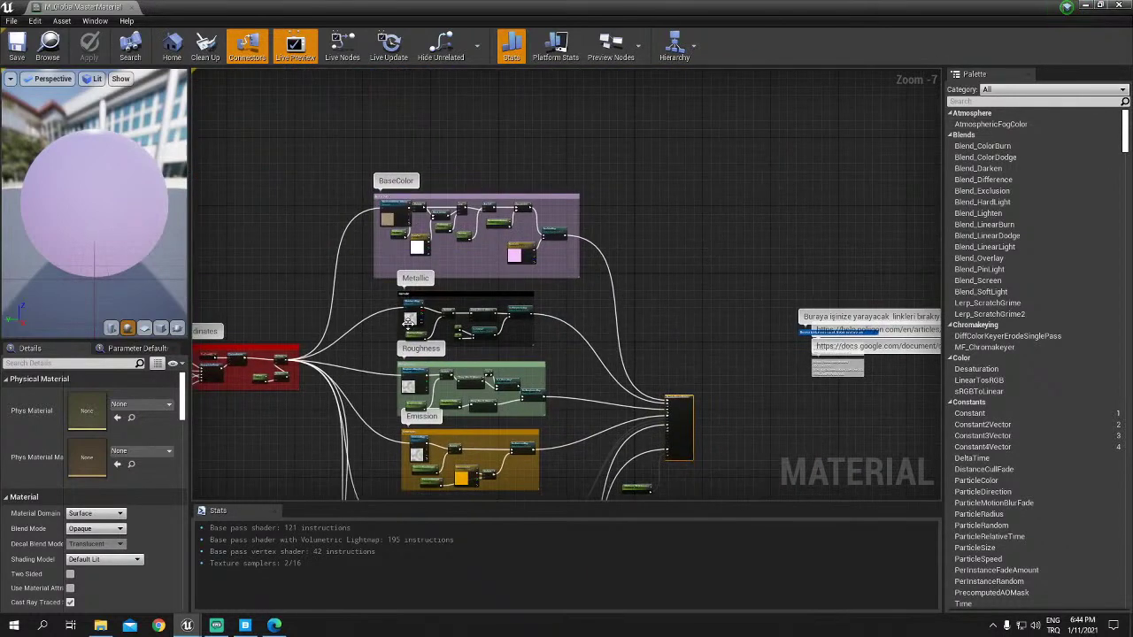
pyautogui.scroll(4, 408, 321)
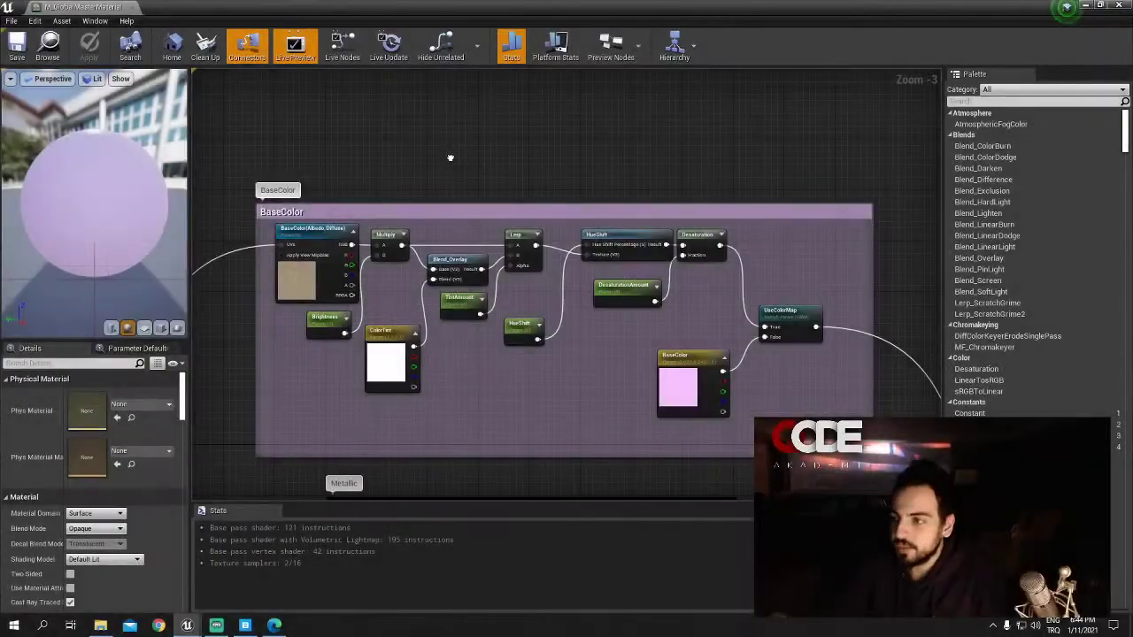
pyautogui.scroll(-1, 449, 158)
pyautogui.scroll(-3, 450, 157)
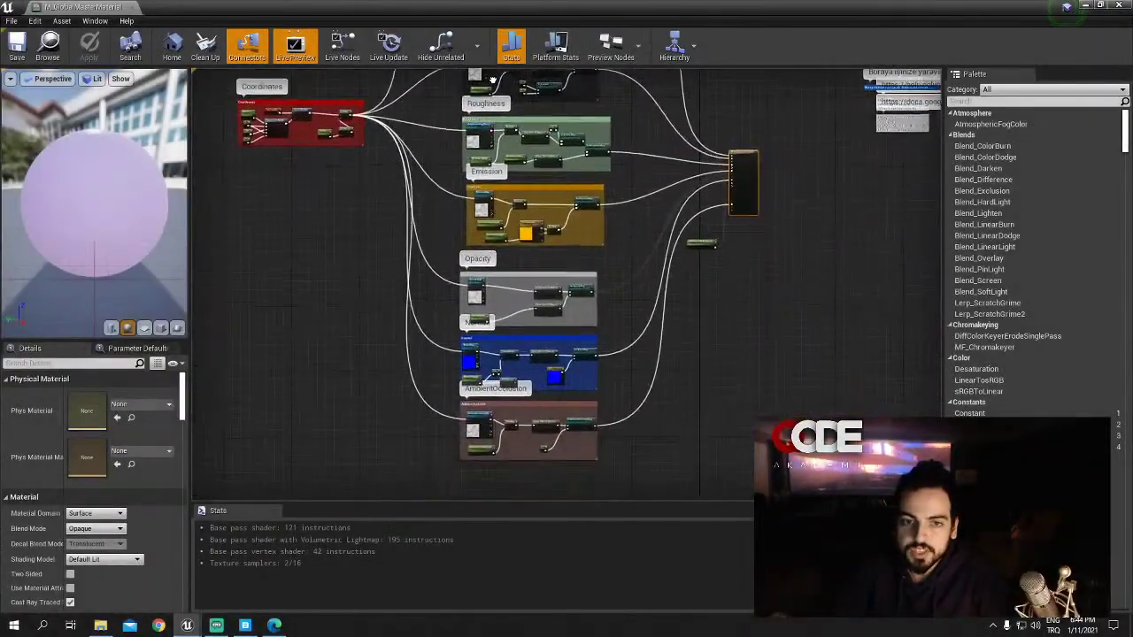
pyautogui.moveTo(486, 236)
pyautogui.mouseDown(button='right')
pyautogui.moveTo(513, 302)
pyautogui.moveTo(514, 351)
pyautogui.mouseUp(button='right')
pyautogui.scroll(6, 556, 283)
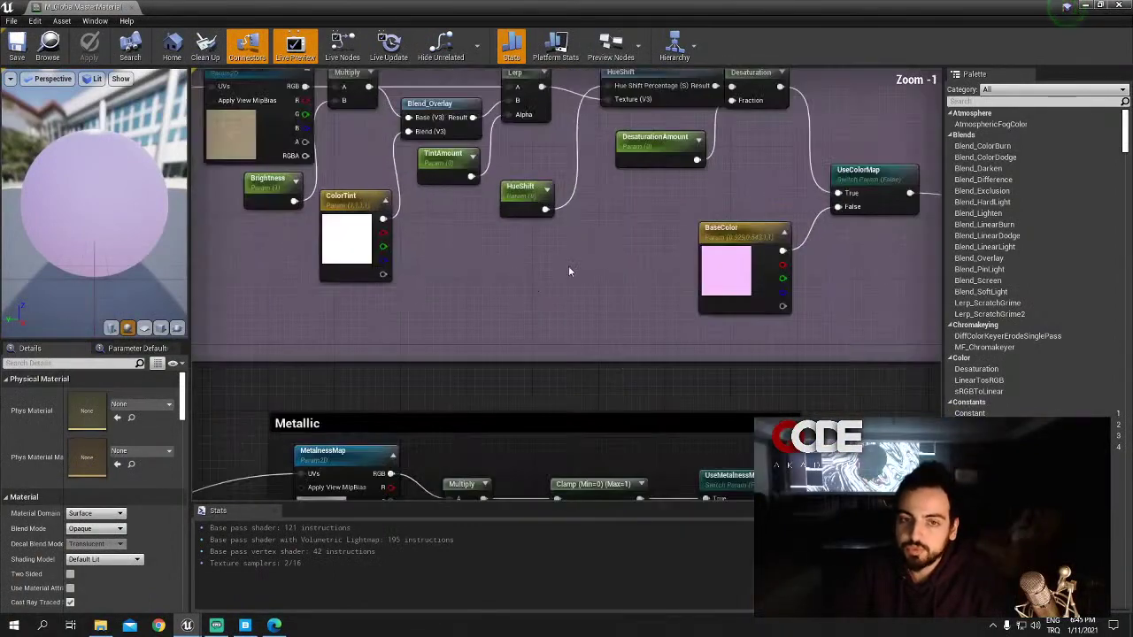
pyautogui.moveTo(568, 266); pyautogui.dragTo(595, 377, button='right')
pyautogui.moveTo(690, 190); pyautogui.dragTo(679, 191)
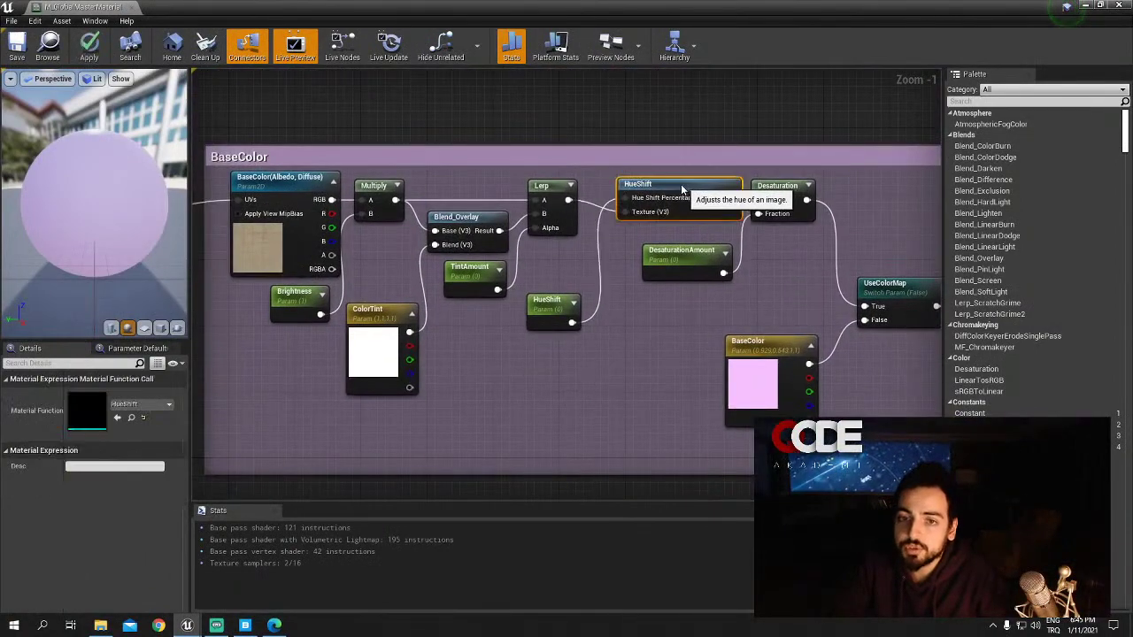
pyautogui.moveTo(665, 354)
pyautogui.mouseDown(button='right')
pyautogui.moveTo(625, 373)
pyautogui.moveTo(610, 366)
pyautogui.mouseUp(button='right')
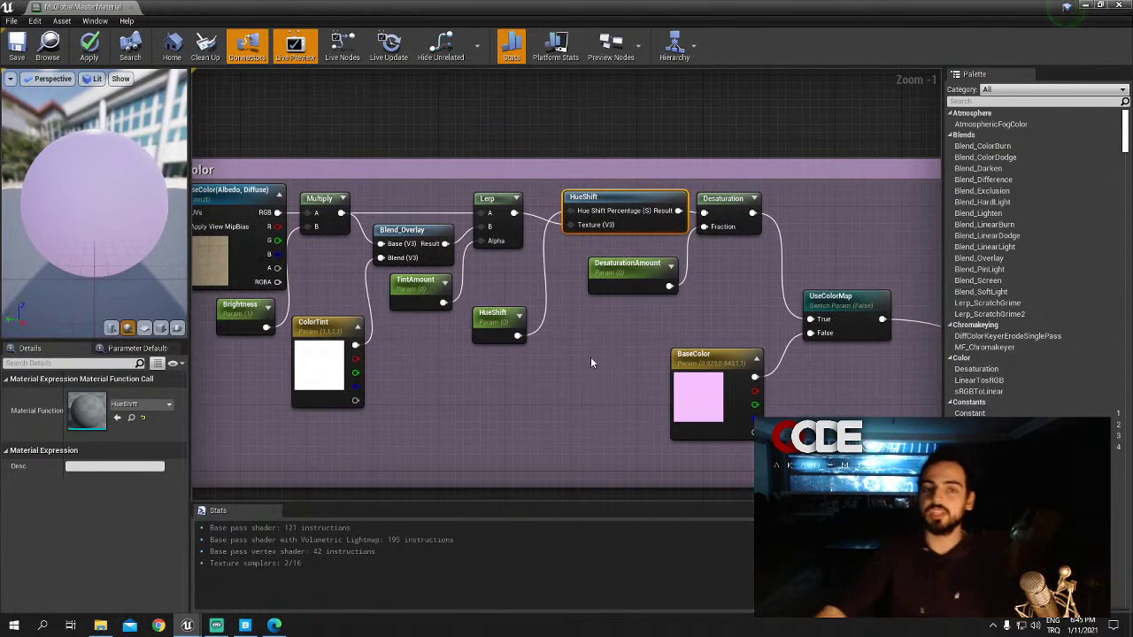
pyautogui.moveTo(590, 357); pyautogui.dragTo(672, 349, button='right')
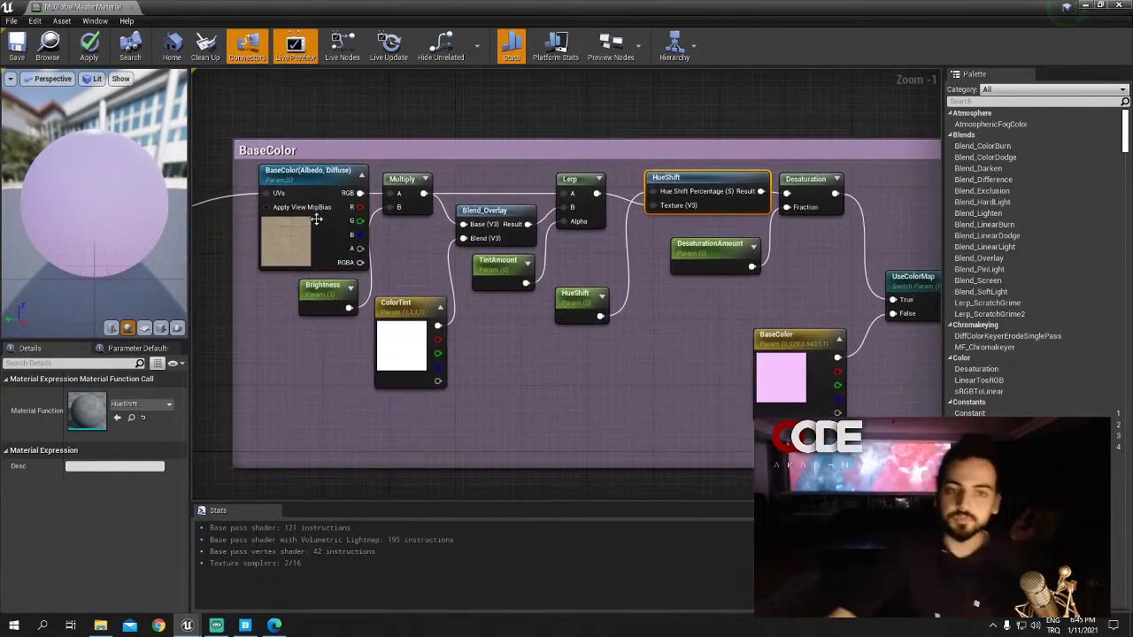
pyautogui.moveTo(321, 185); pyautogui.dragTo(301, 183)
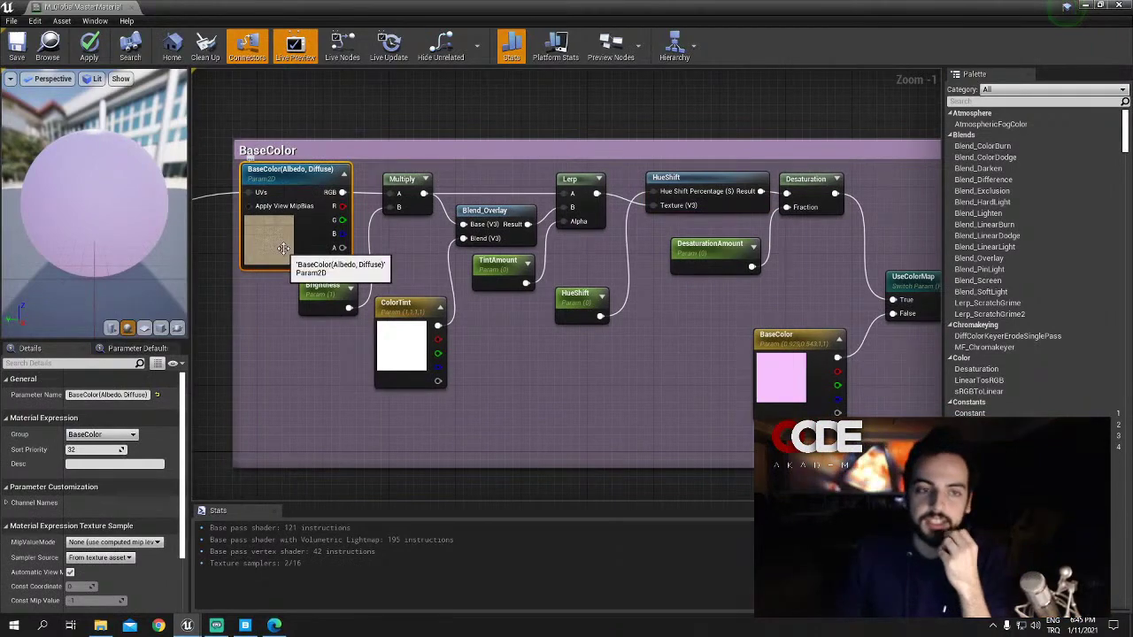
pyautogui.scroll(-2, 469, 296)
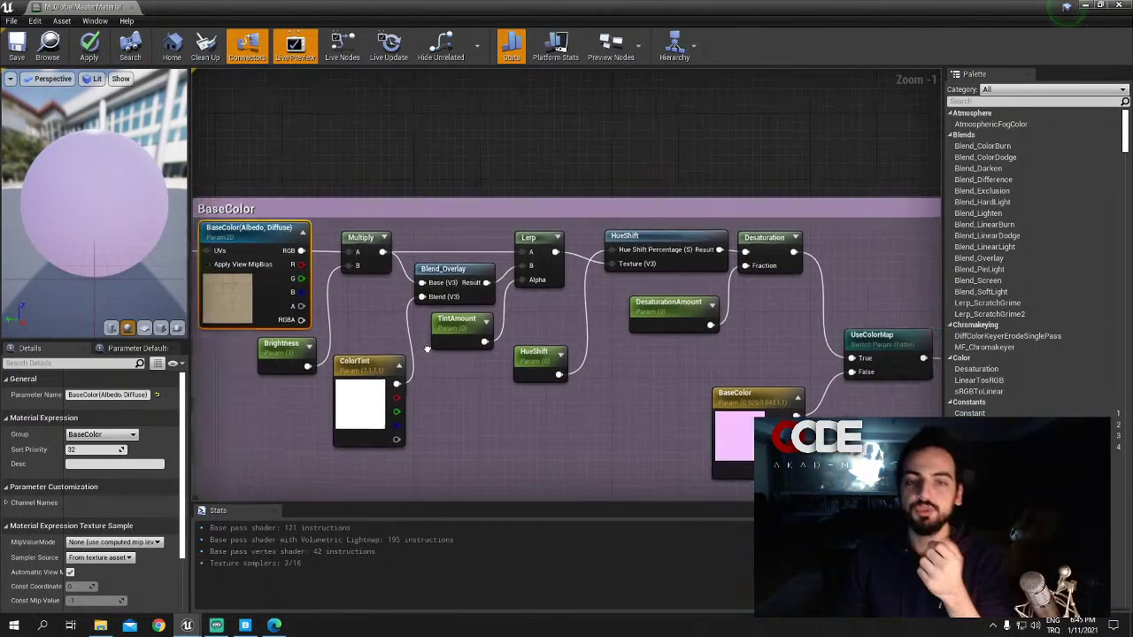
pyautogui.scroll(1, 460, 292)
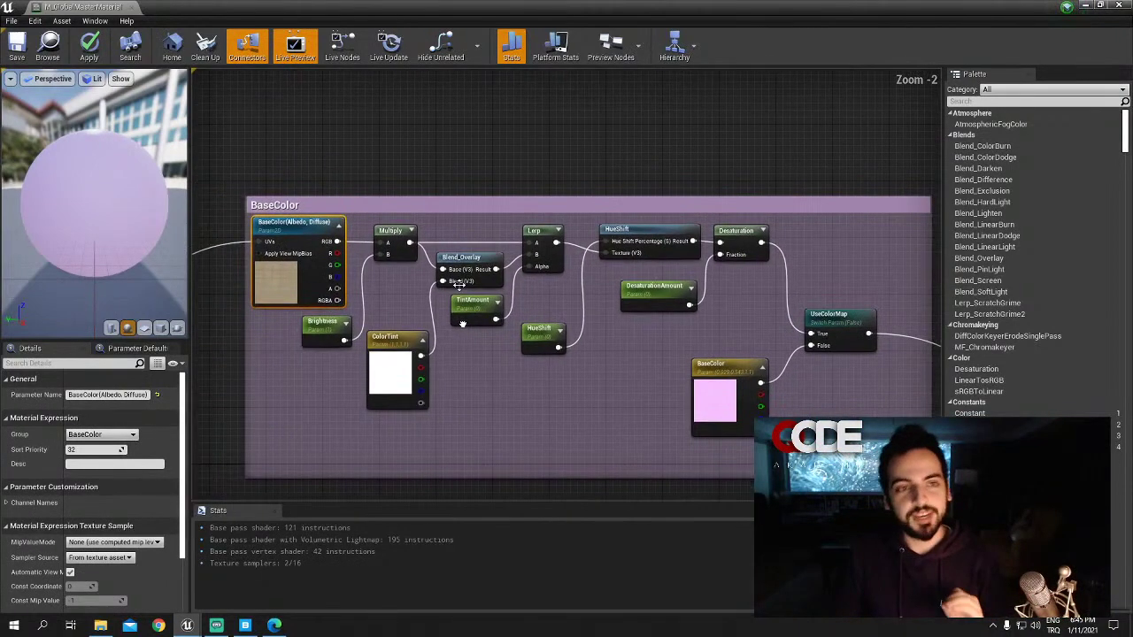
# Step: Restore the editor window, create a new material named M_WS_GM in Materials, and open it
pyautogui.press('super+Down')
pyautogui.rightClick(141, 480)
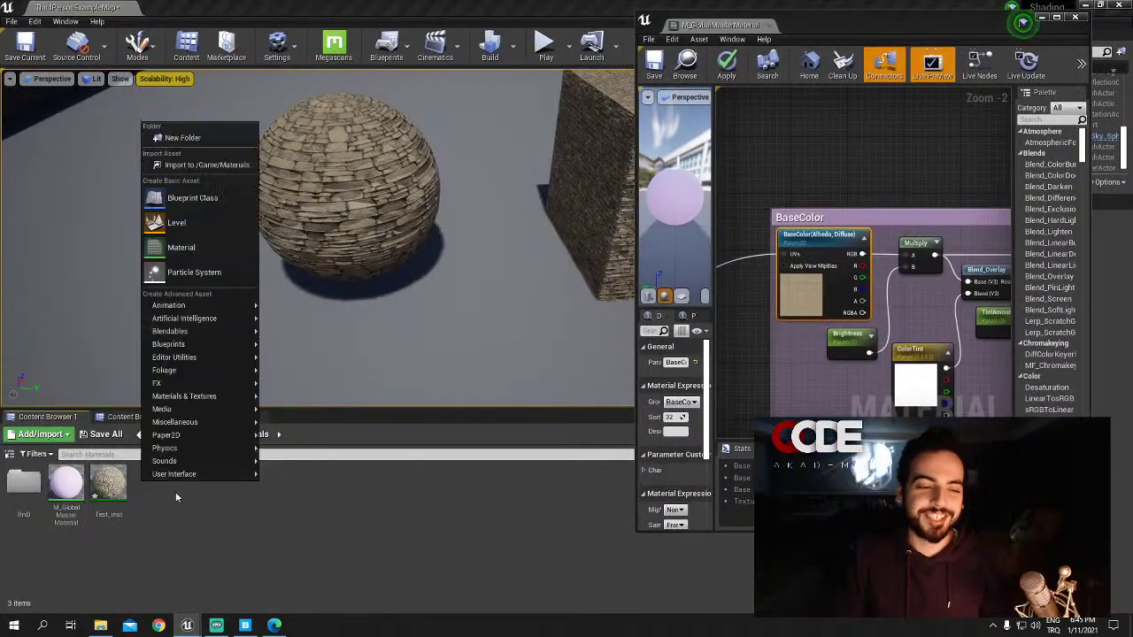
pyautogui.click(205, 247)
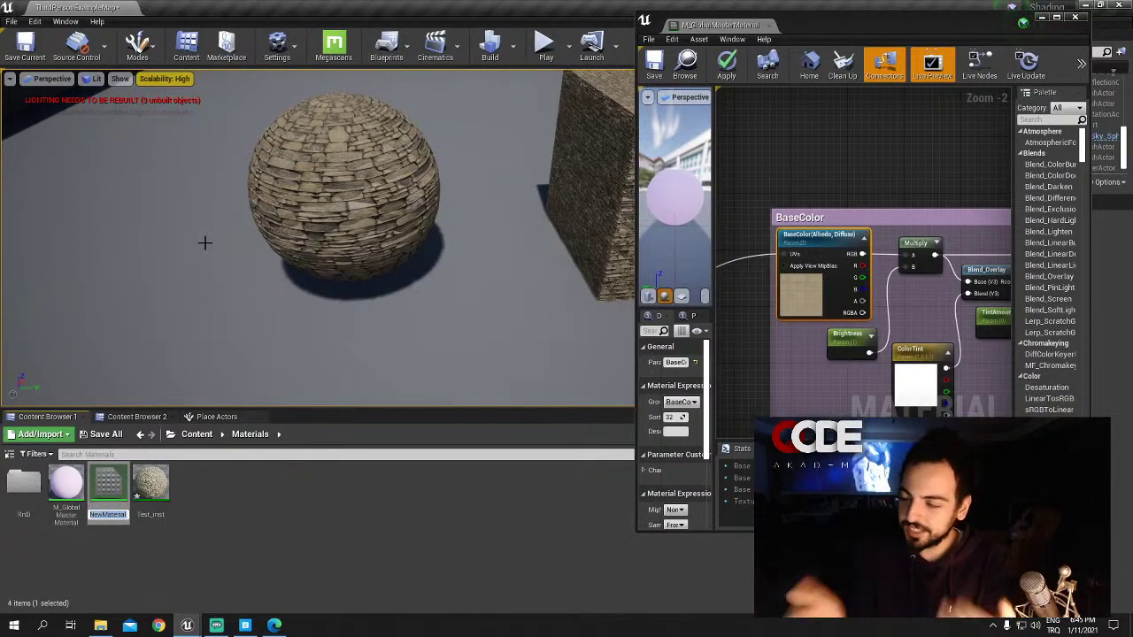
pyautogui.write('M_WS')
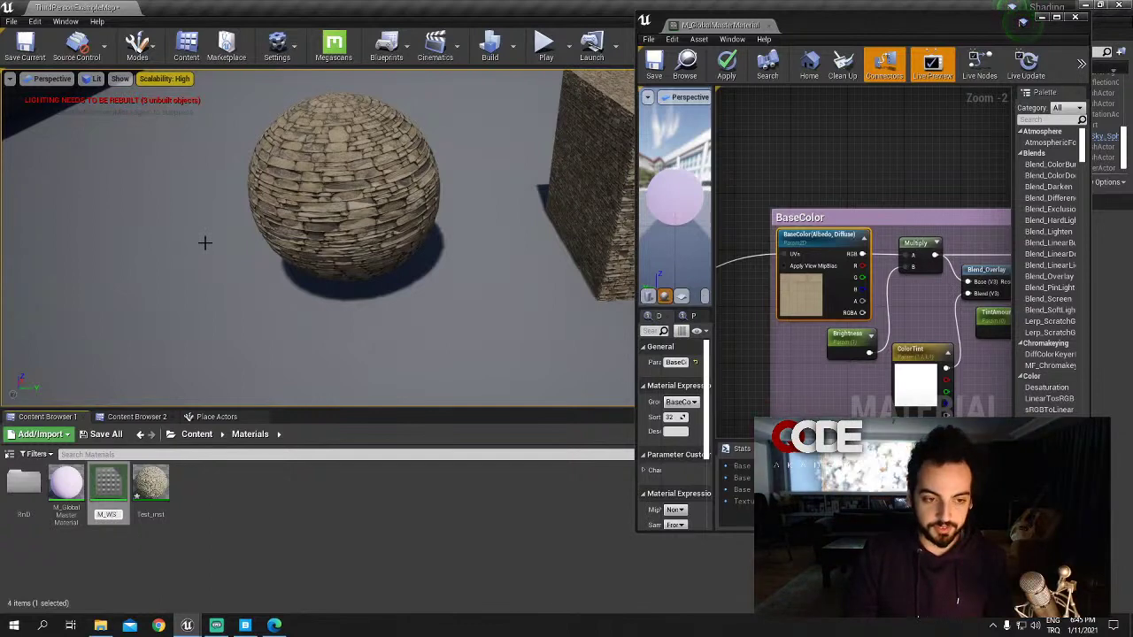
pyautogui.write('_SM')
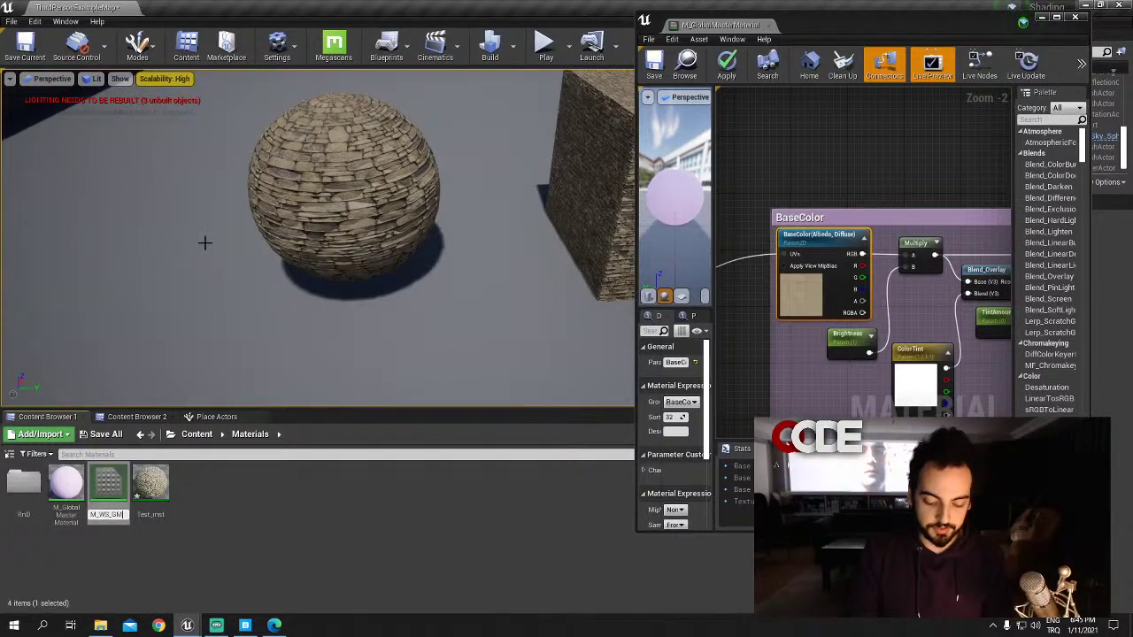
pyautogui.press('Return')
pyautogui.doubleClick(943, 25)
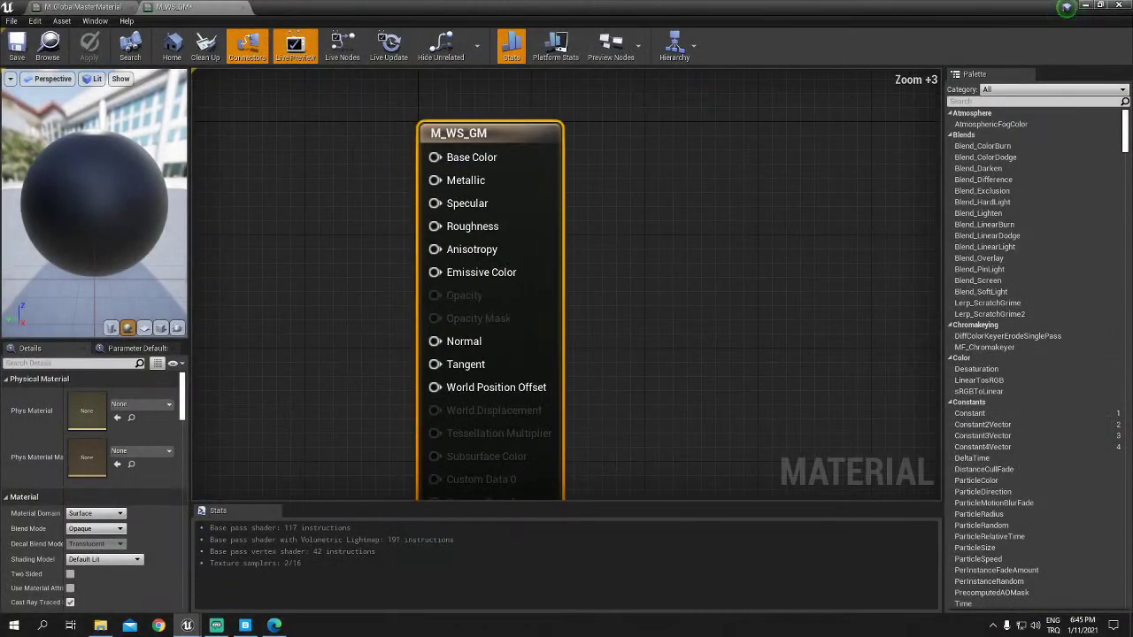
# Step: Place a Texture Sample node left of the M_WS_GM output node, comparing against the master material
pyautogui.scroll(-3, 333, 163)
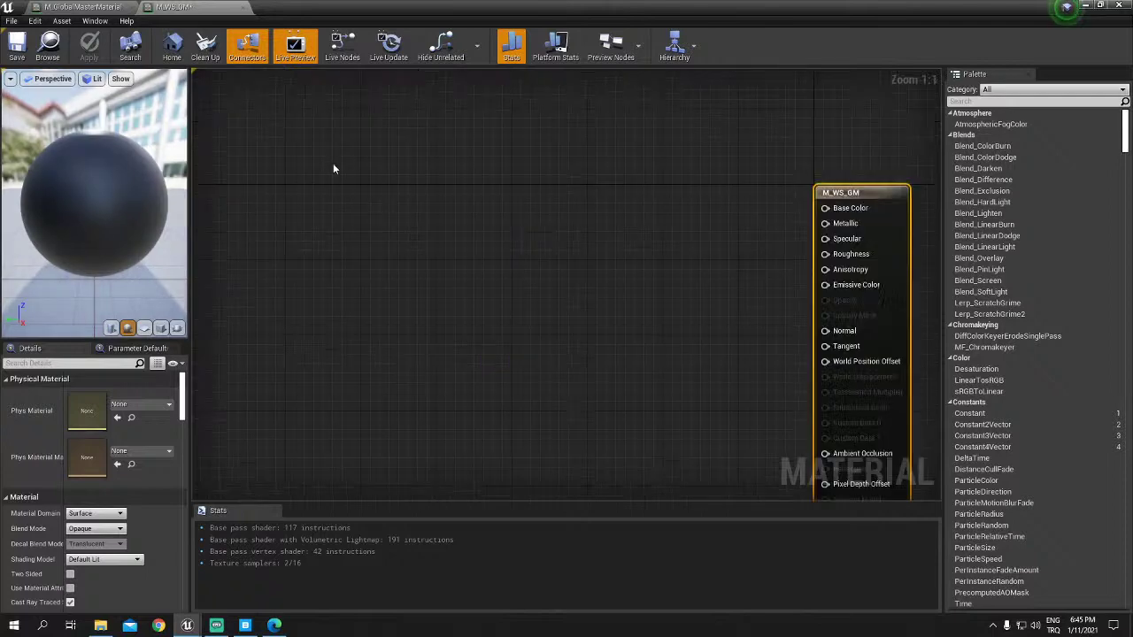
pyautogui.moveTo(333, 163); pyautogui.dragTo(365, 239, button='right')
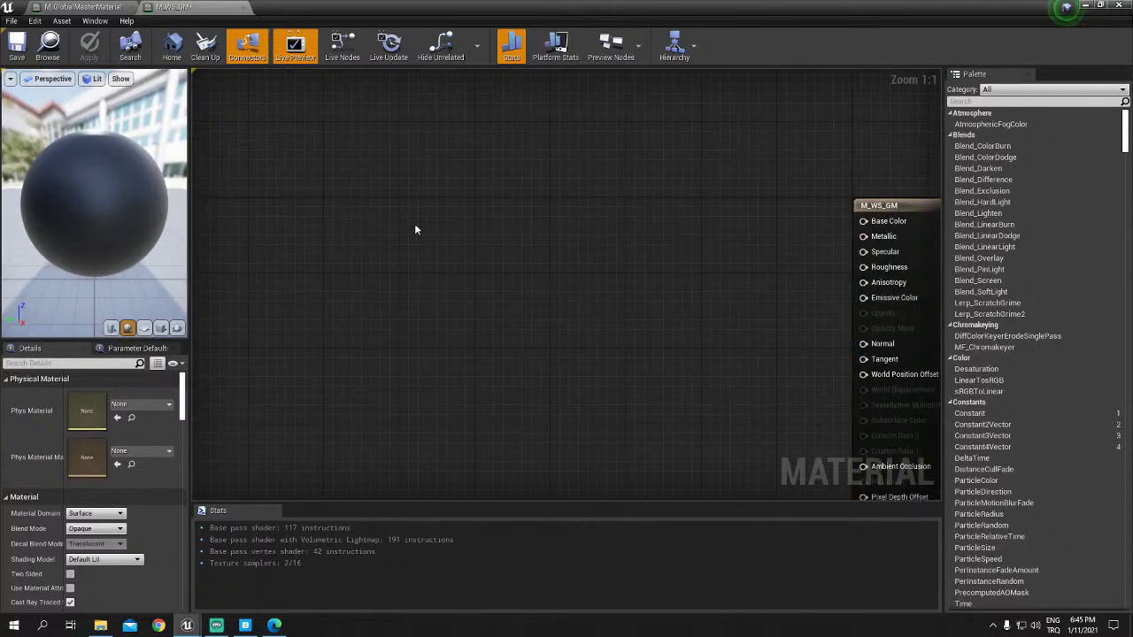
pyautogui.click(405, 197)
pyautogui.moveTo(455, 206); pyautogui.dragTo(373, 186)
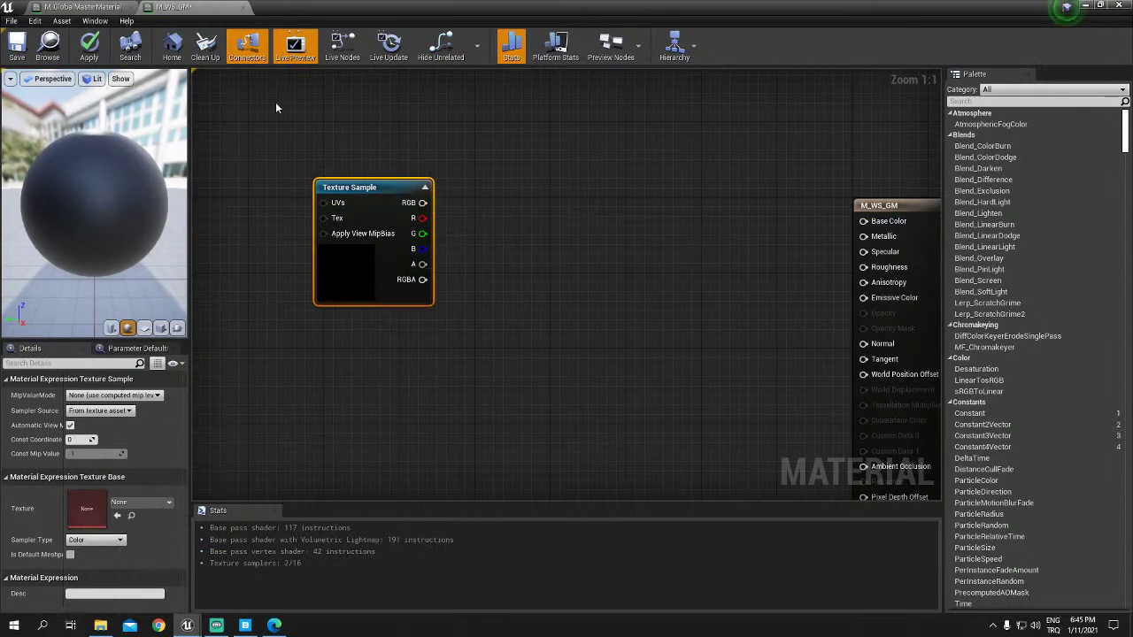
pyautogui.click(84, 7)
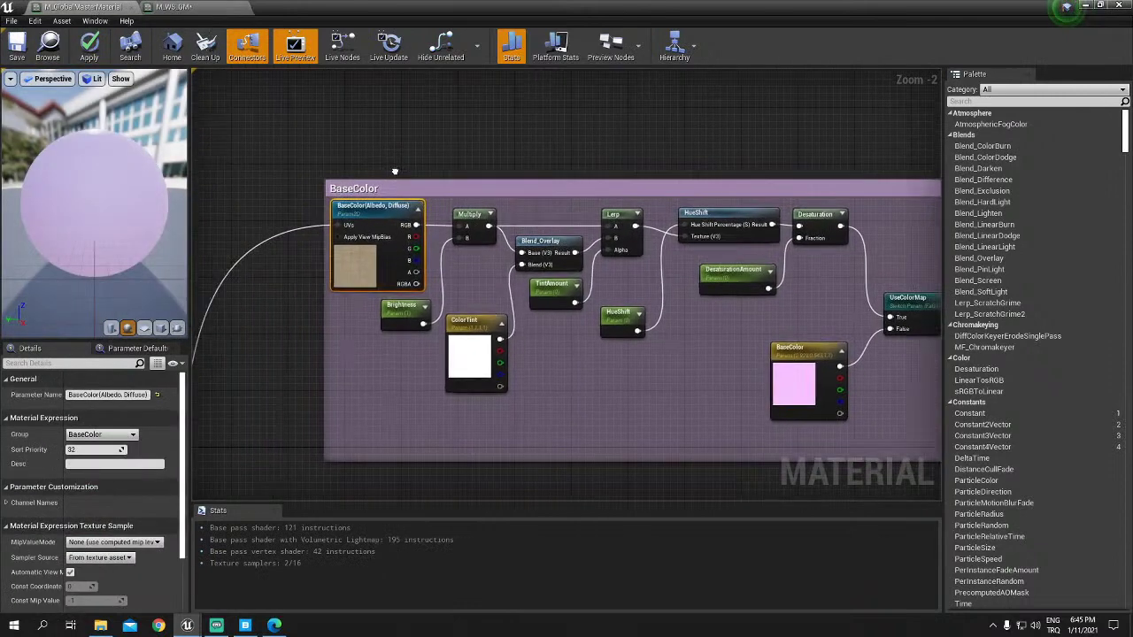
pyautogui.scroll(2, 394, 170)
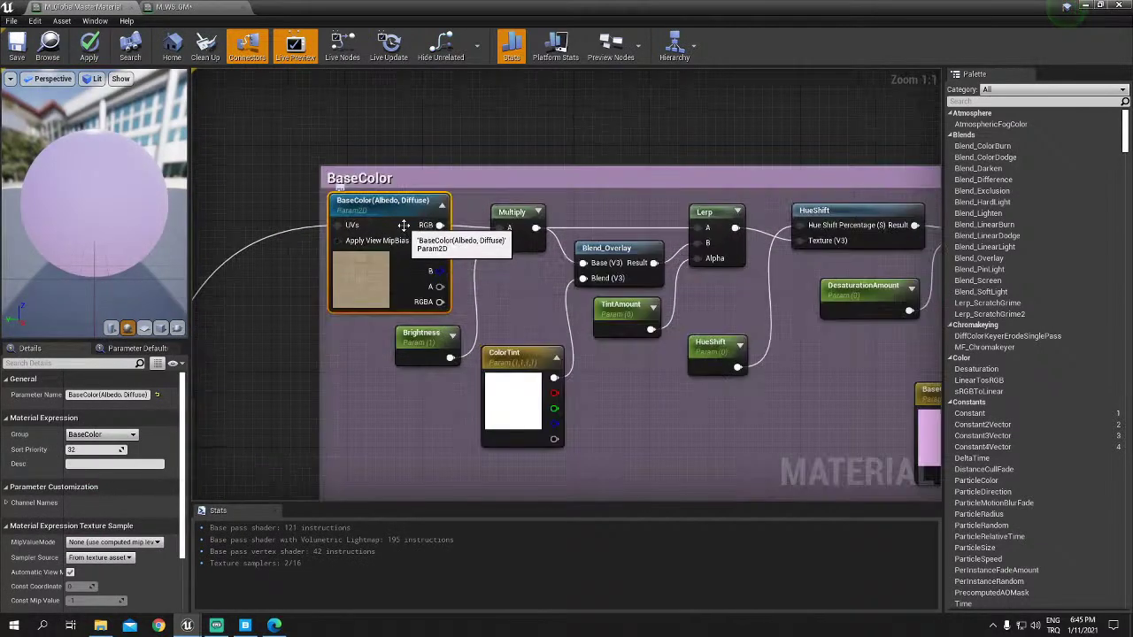
pyautogui.click(204, 9)
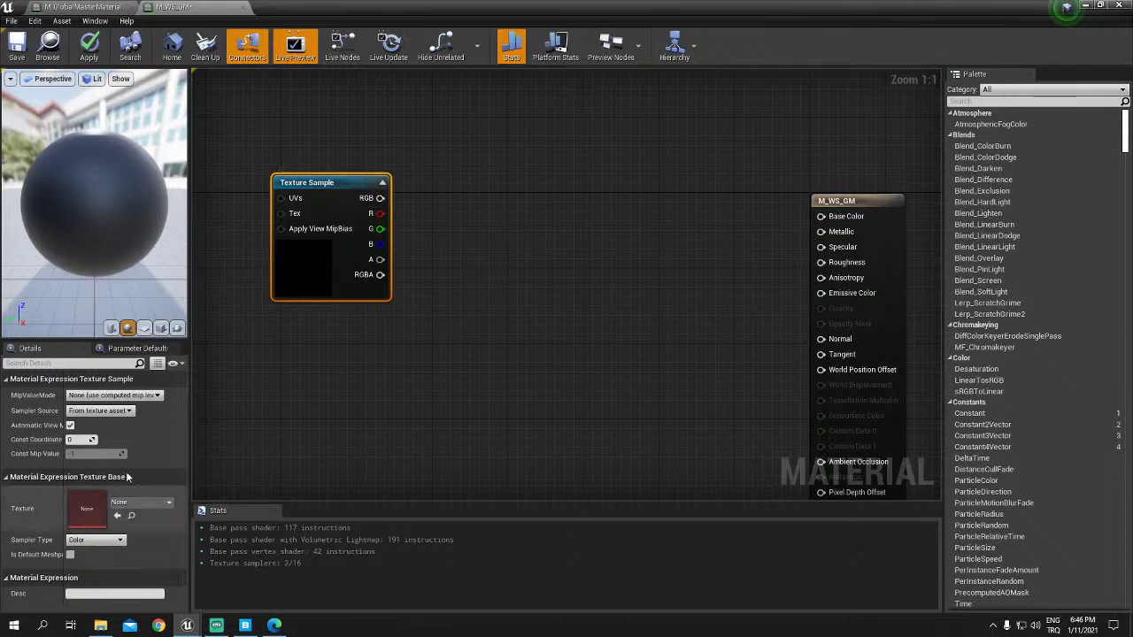
# Step: Convert the Texture Sample into a parameter named 'BaseColor (Albedo, Diffuse)' and restore the editor window
pyautogui.rightClick(332, 188)
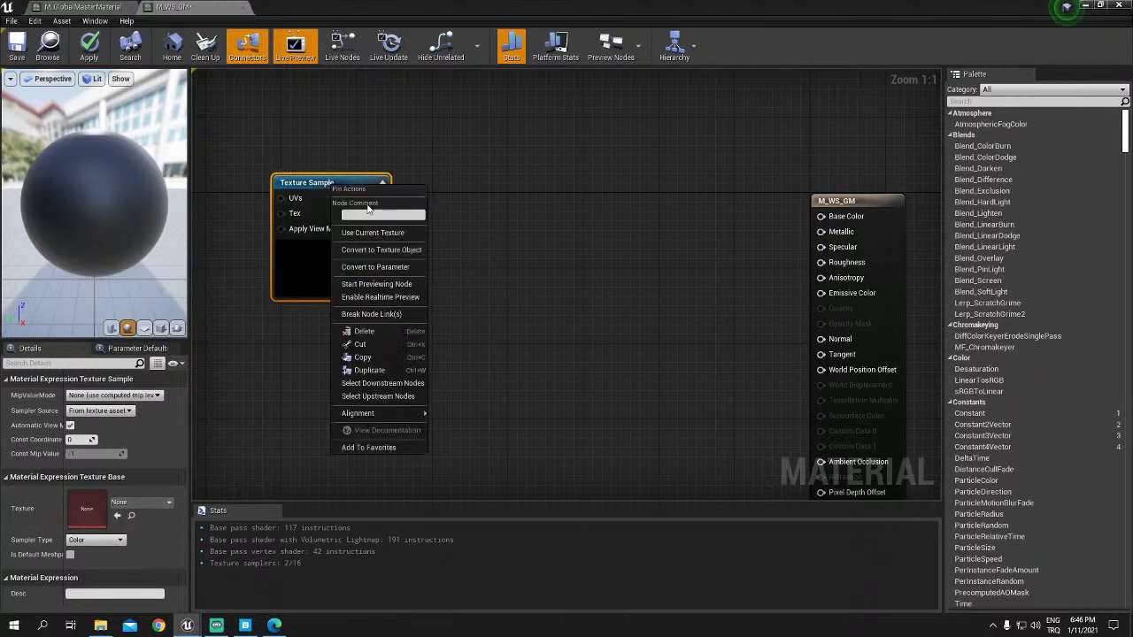
pyautogui.click(406, 268)
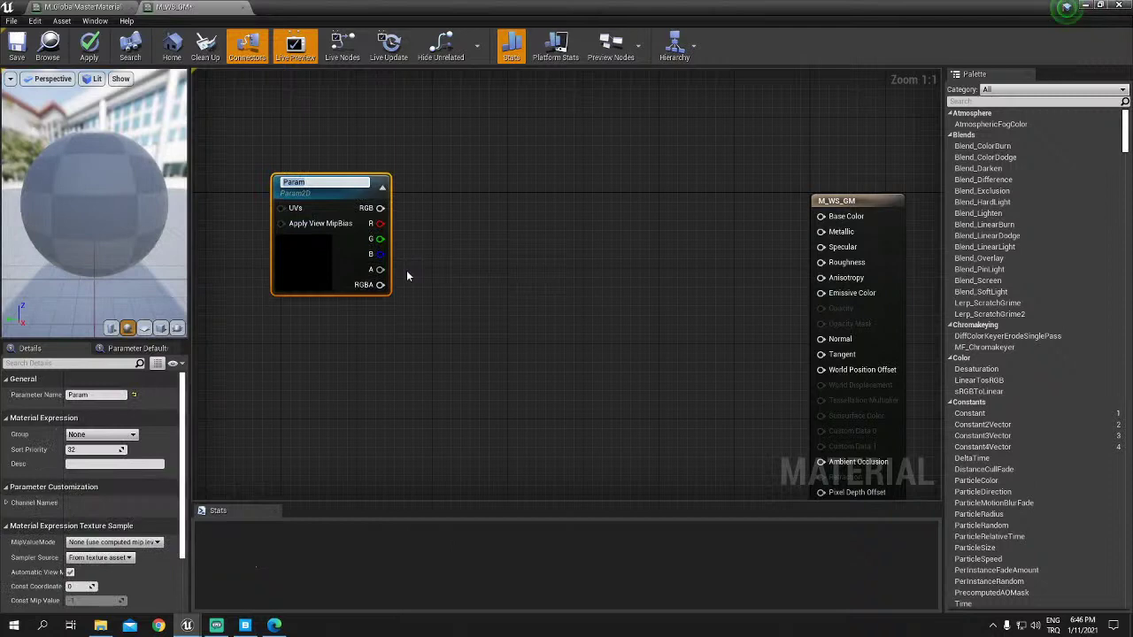
pyautogui.write('BaseColor')
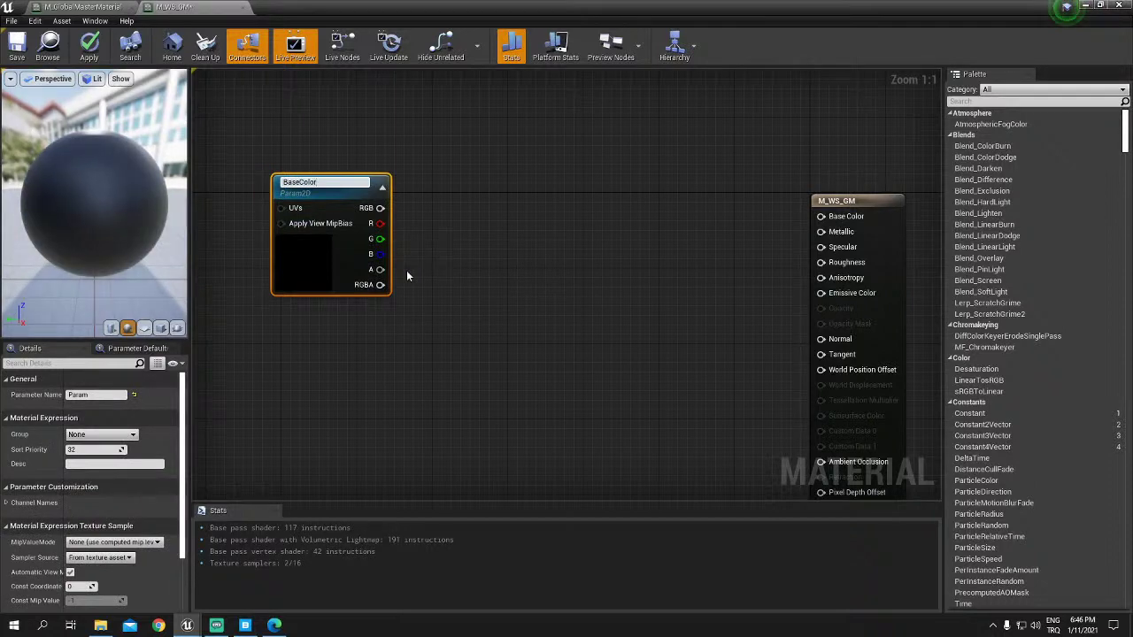
pyautogui.write(' (Alb')
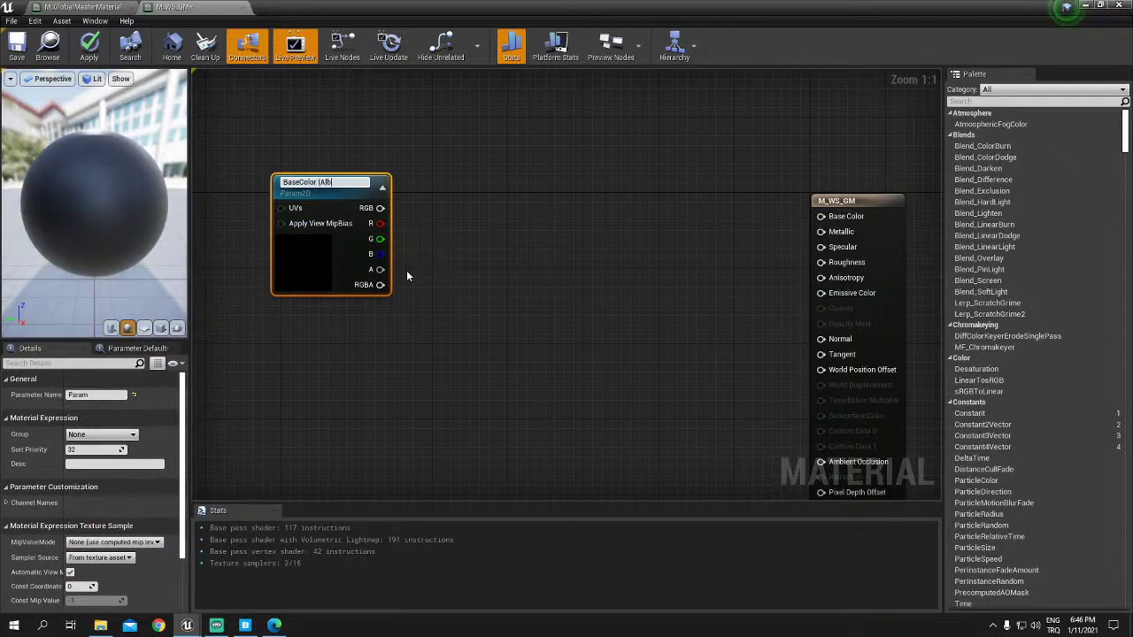
pyautogui.write('edo,')
pyautogui.write(' Diffuse)')
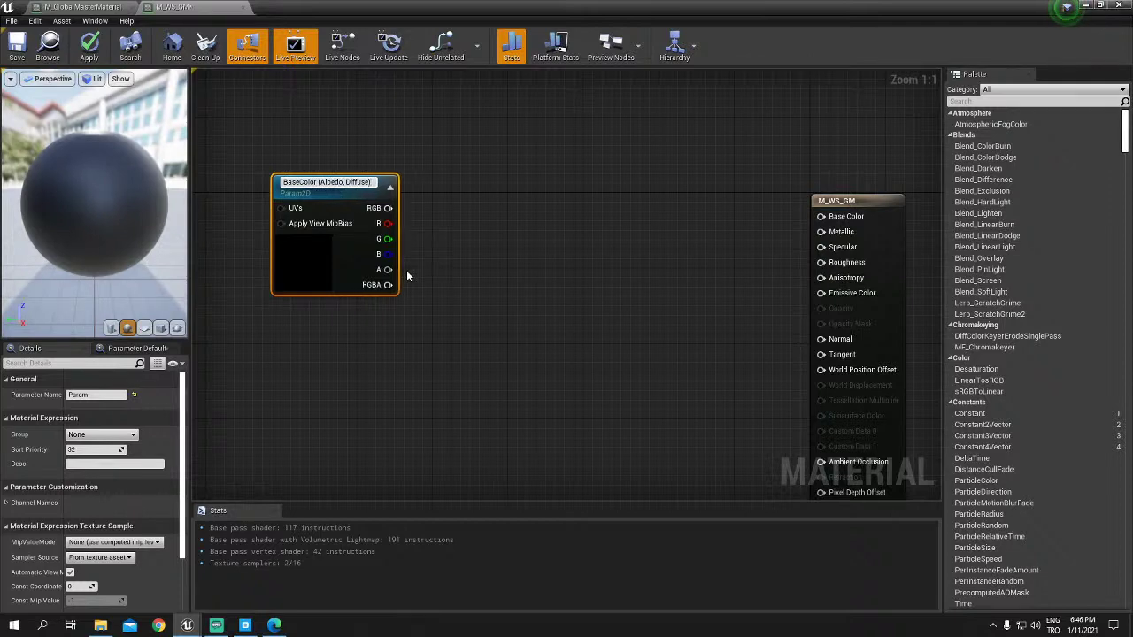
pyautogui.press('Return')
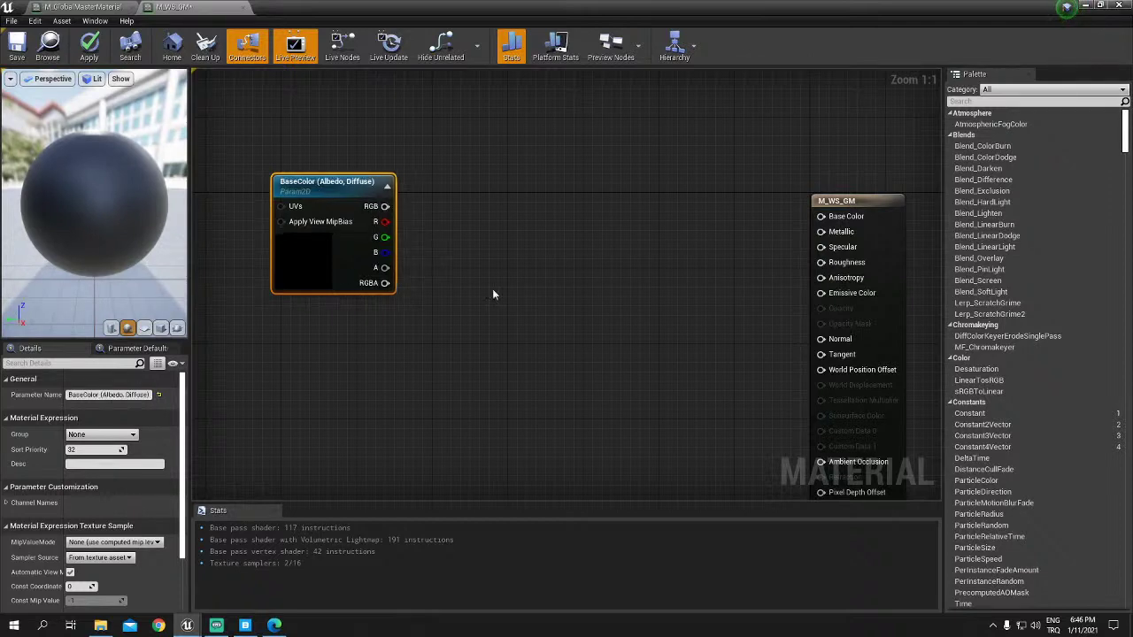
pyautogui.press('super+Down')
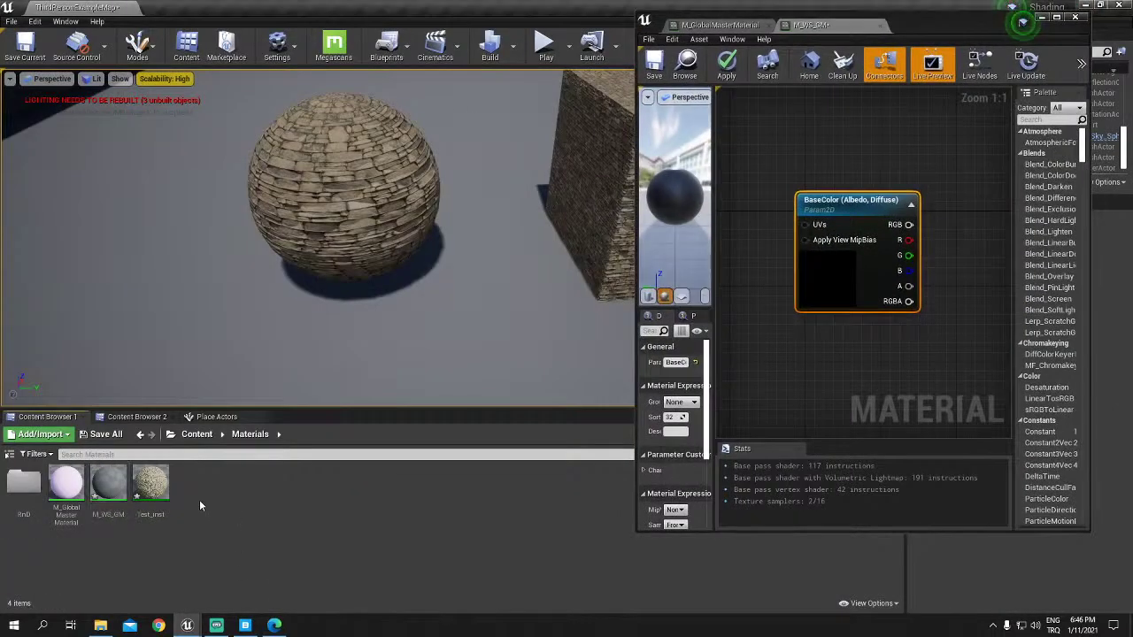
pyautogui.doubleClick(151, 478)
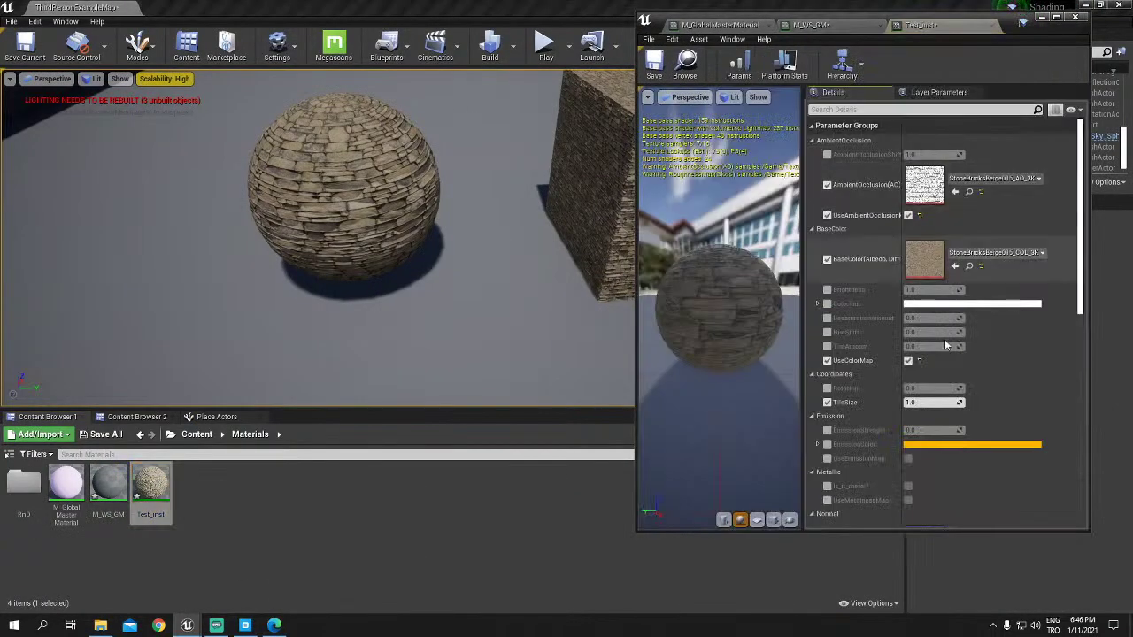
pyautogui.scroll(-2, 877, 313)
pyautogui.scroll(-2, 875, 315)
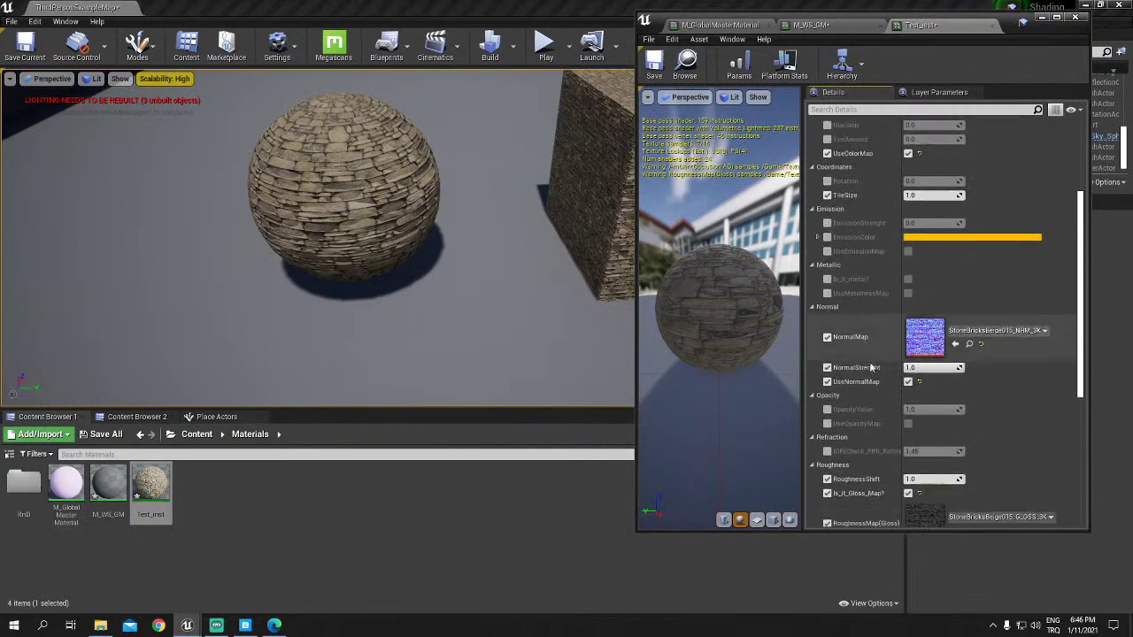
pyautogui.scroll(-2, 867, 376)
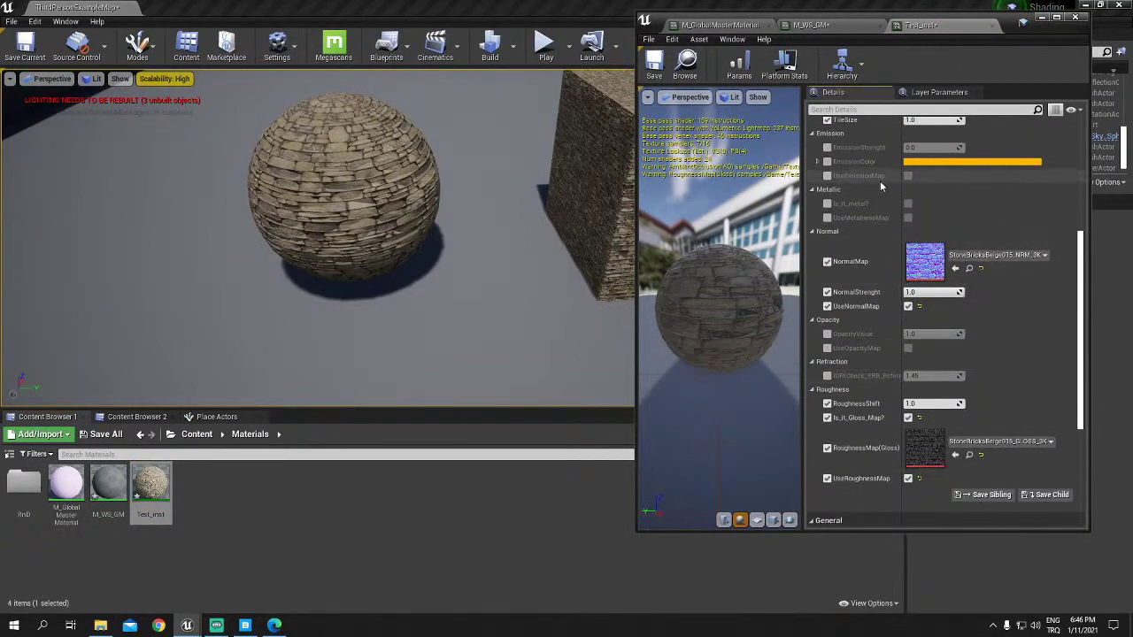
pyautogui.scroll(2, 867, 266)
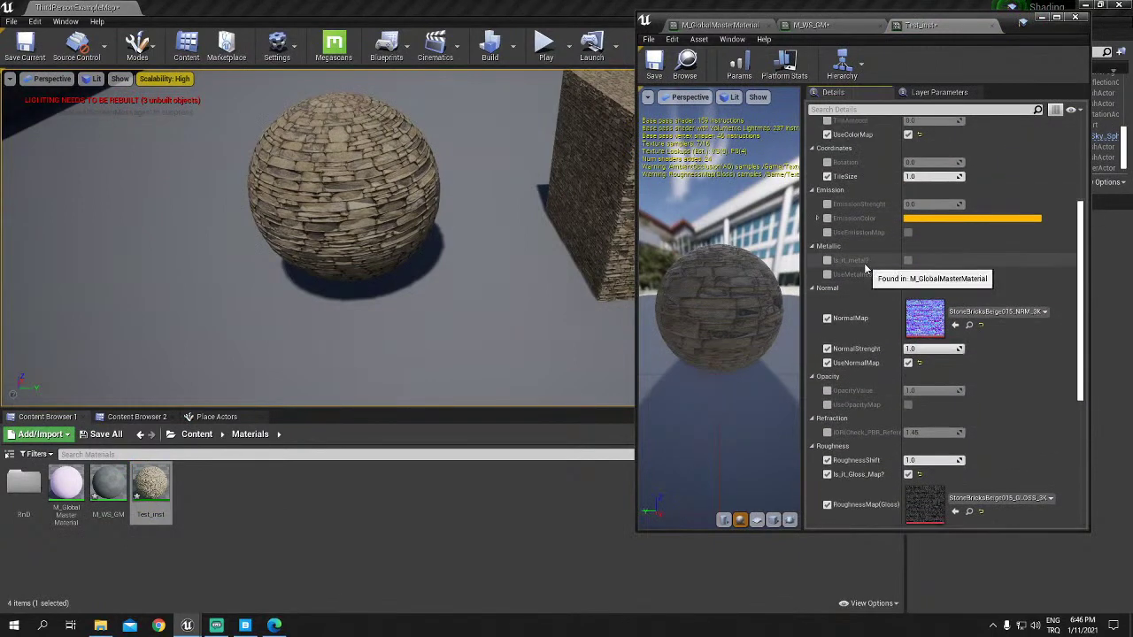
pyautogui.scroll(3, 878, 291)
pyautogui.scroll(3, 878, 290)
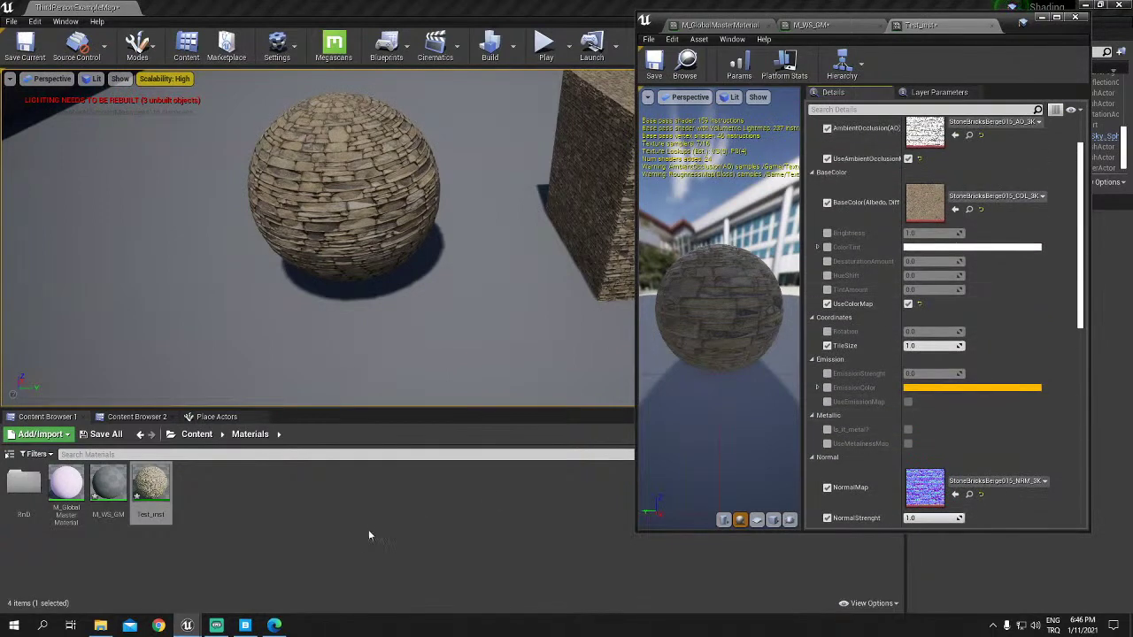
pyautogui.scroll(1, 925, 329)
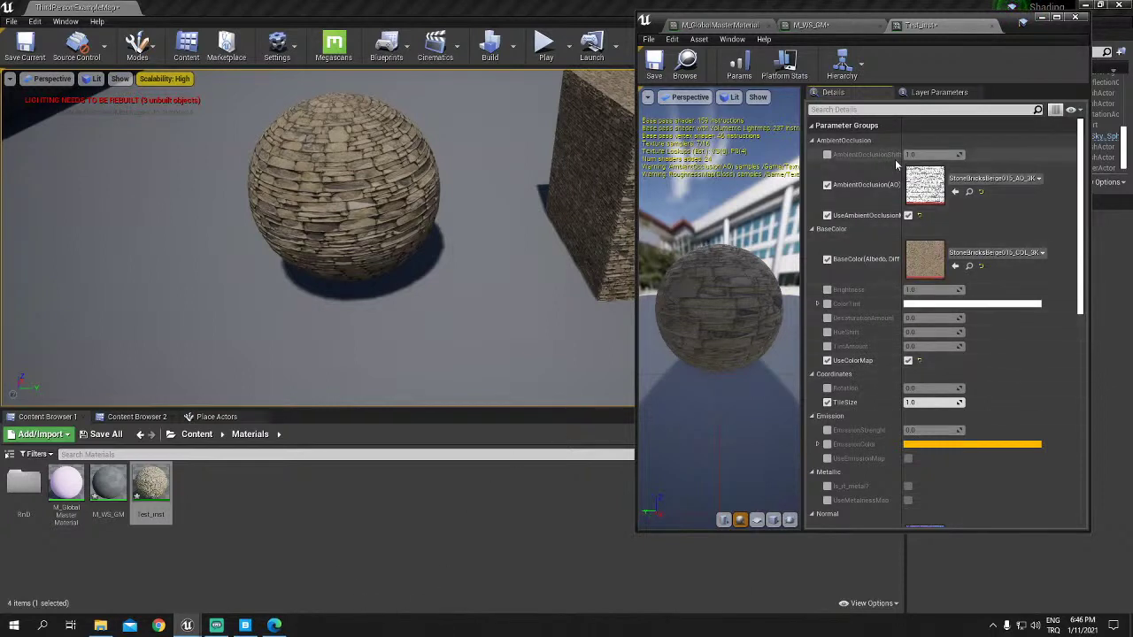
pyautogui.click(991, 27)
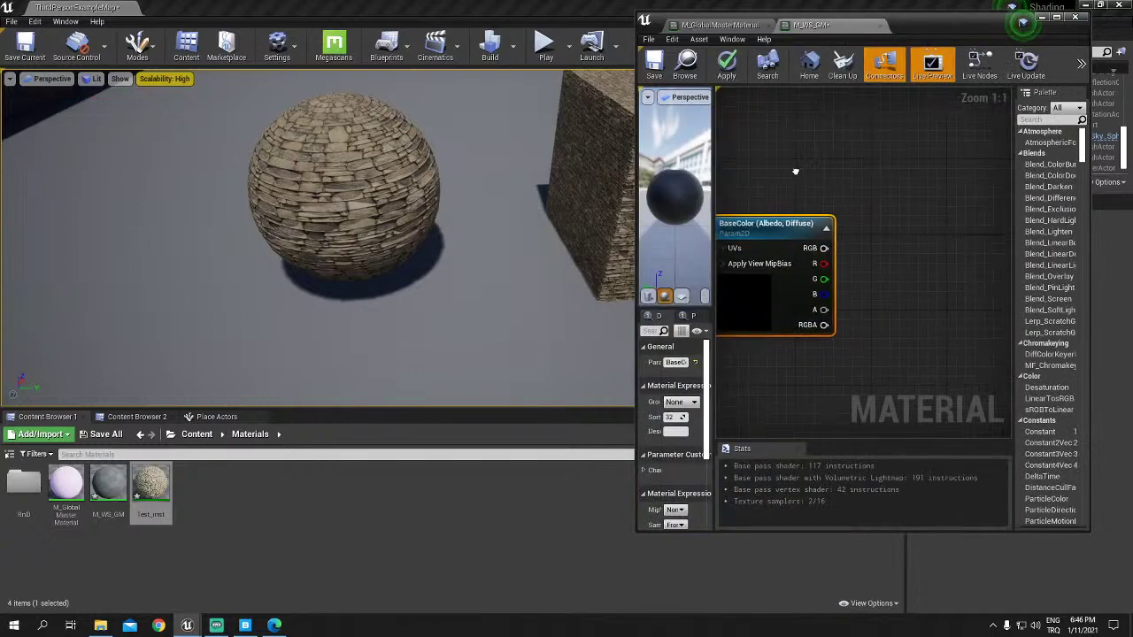
# Step: Create and then delete a stray NewMaterial asset, and maximize the M_WS_GM editor
pyautogui.doubleClick(970, 24)
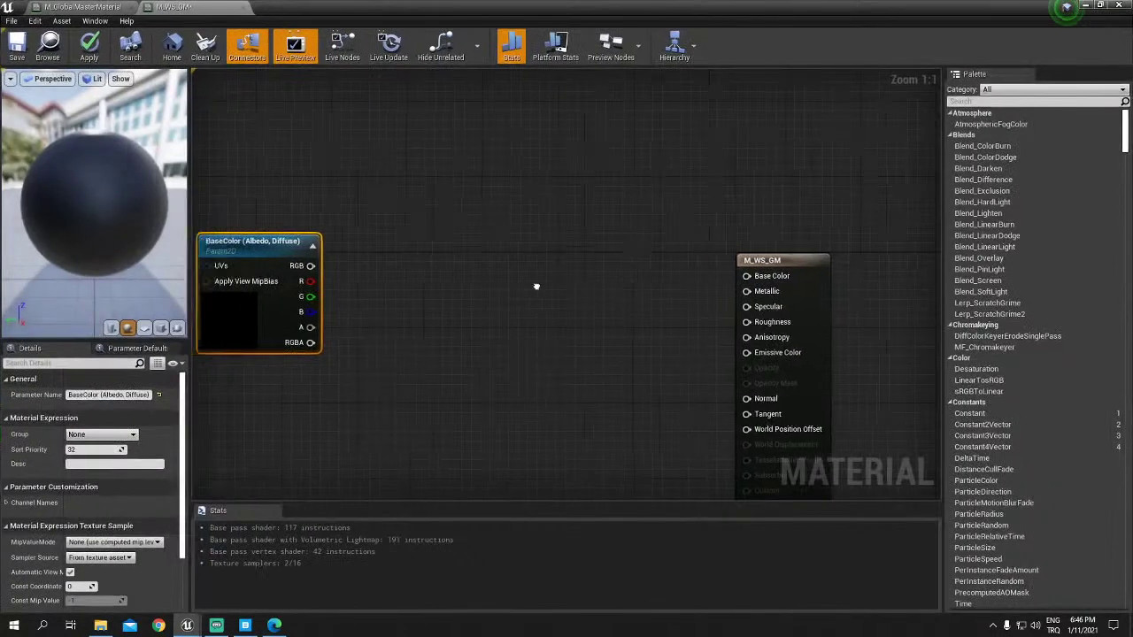
pyautogui.doubleClick(589, 15)
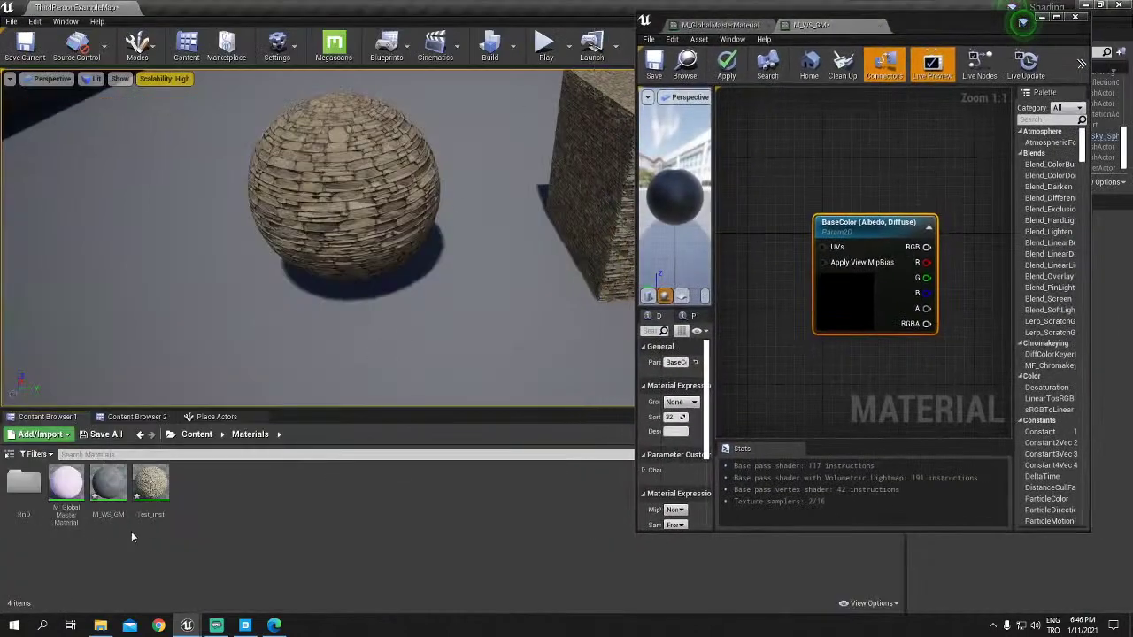
pyautogui.rightClick(225, 485)
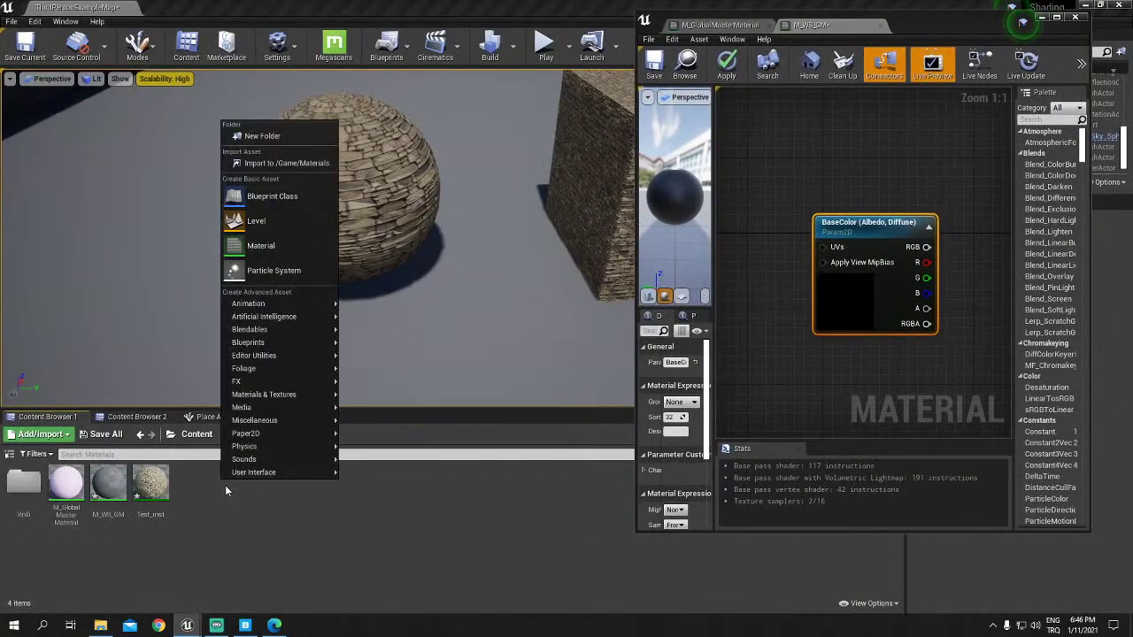
pyautogui.click(261, 246)
pyautogui.write('qlkjfdsk')
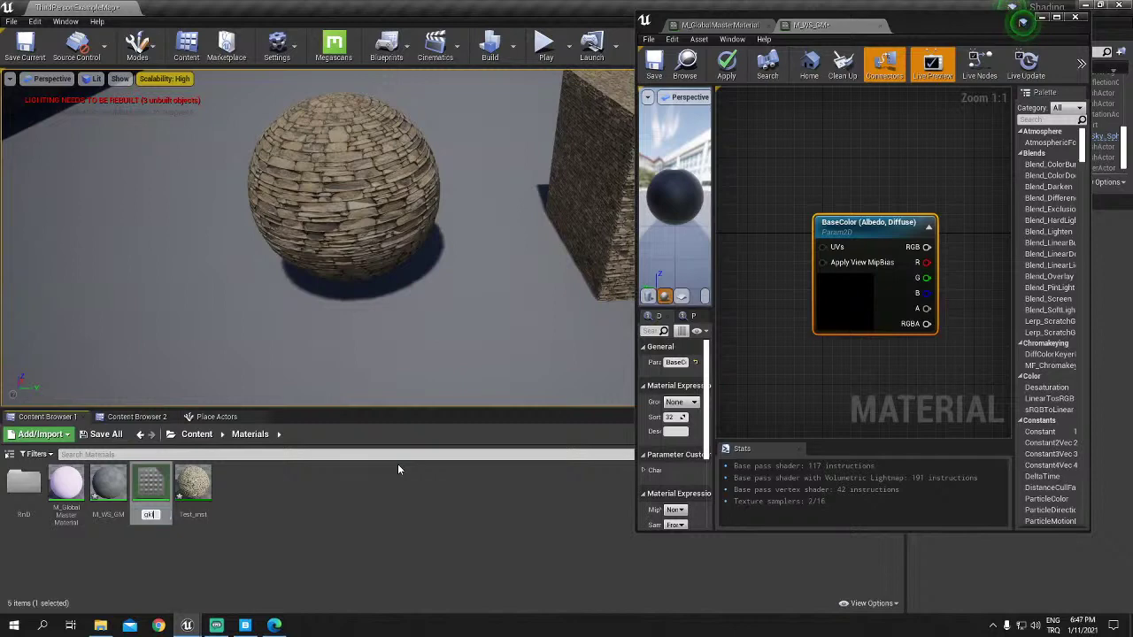
pyautogui.write('fsdlsl')
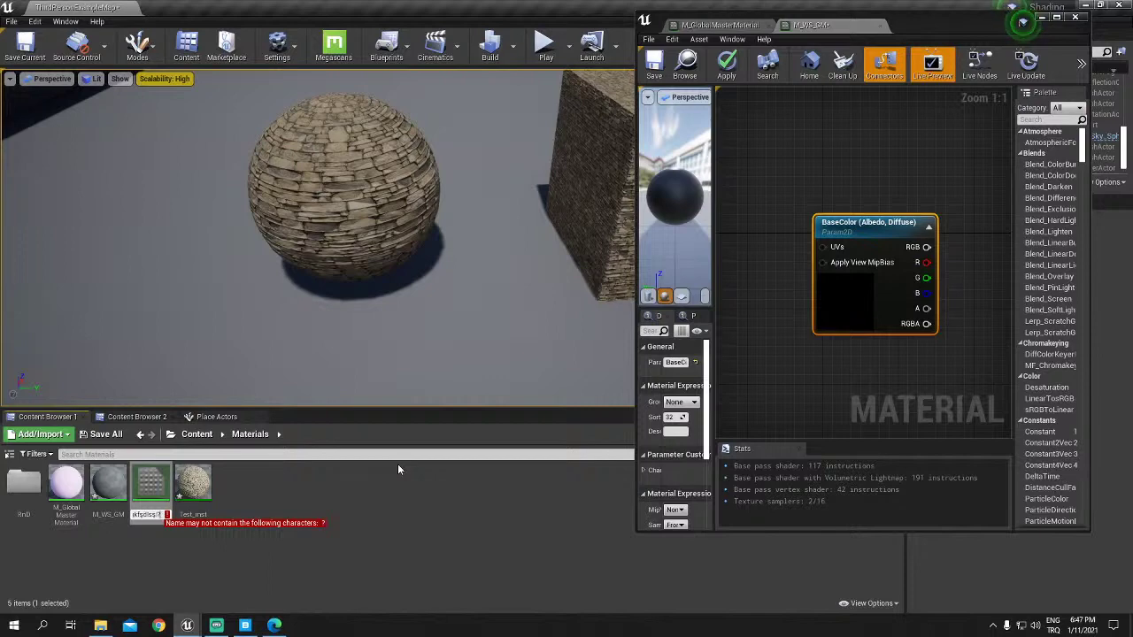
pyautogui.press('Escape')
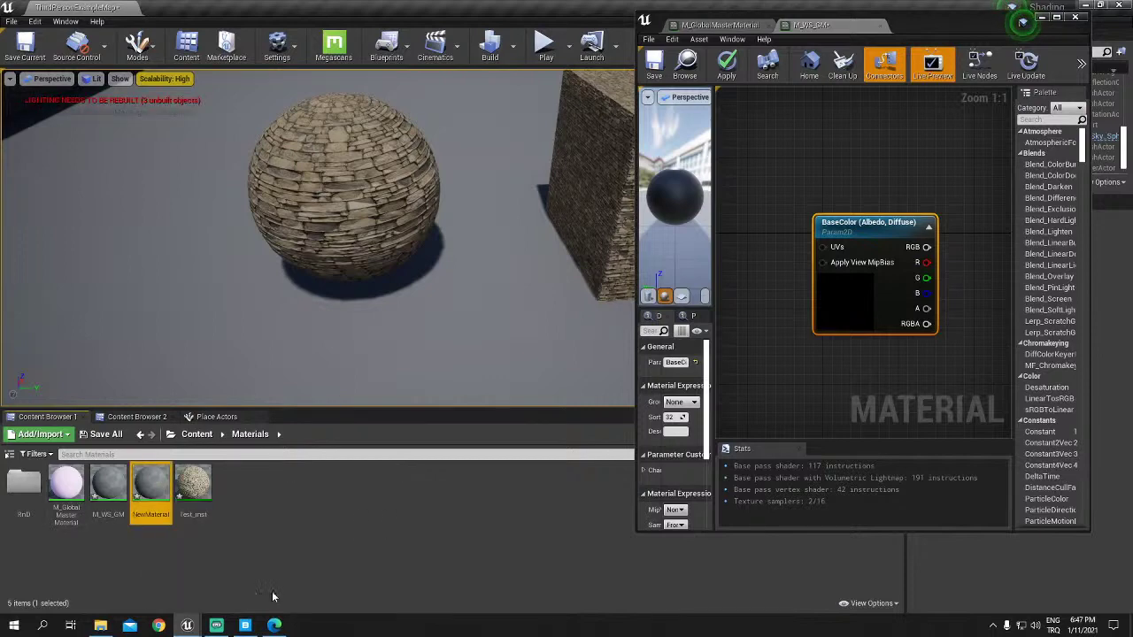
pyautogui.press('Delete')
pyautogui.click(448, 500)
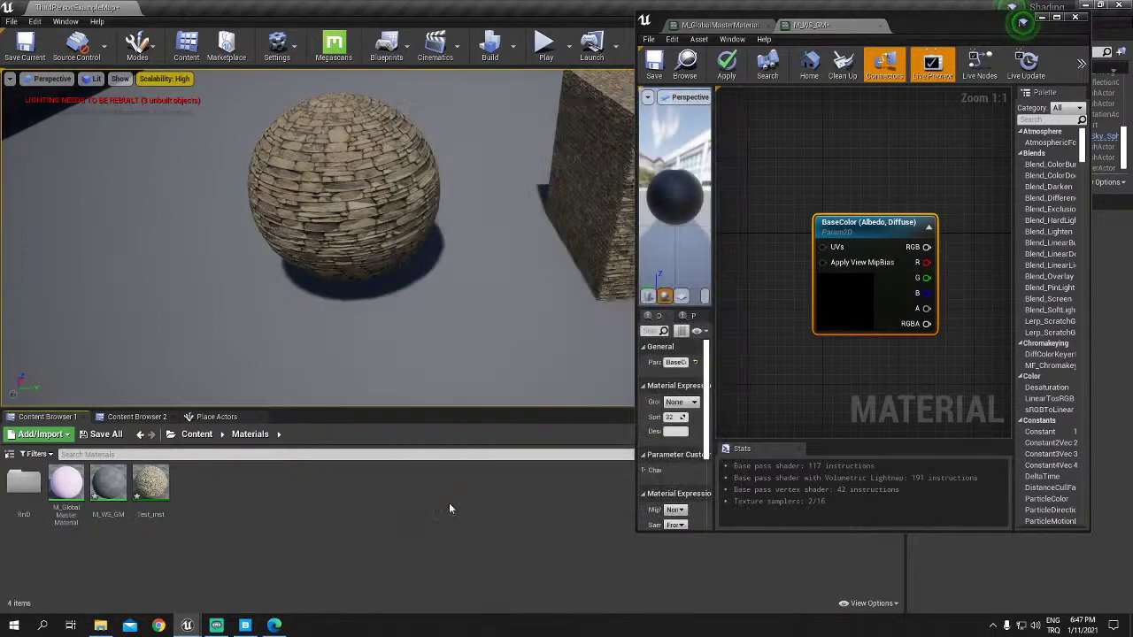
pyautogui.doubleClick(931, 20)
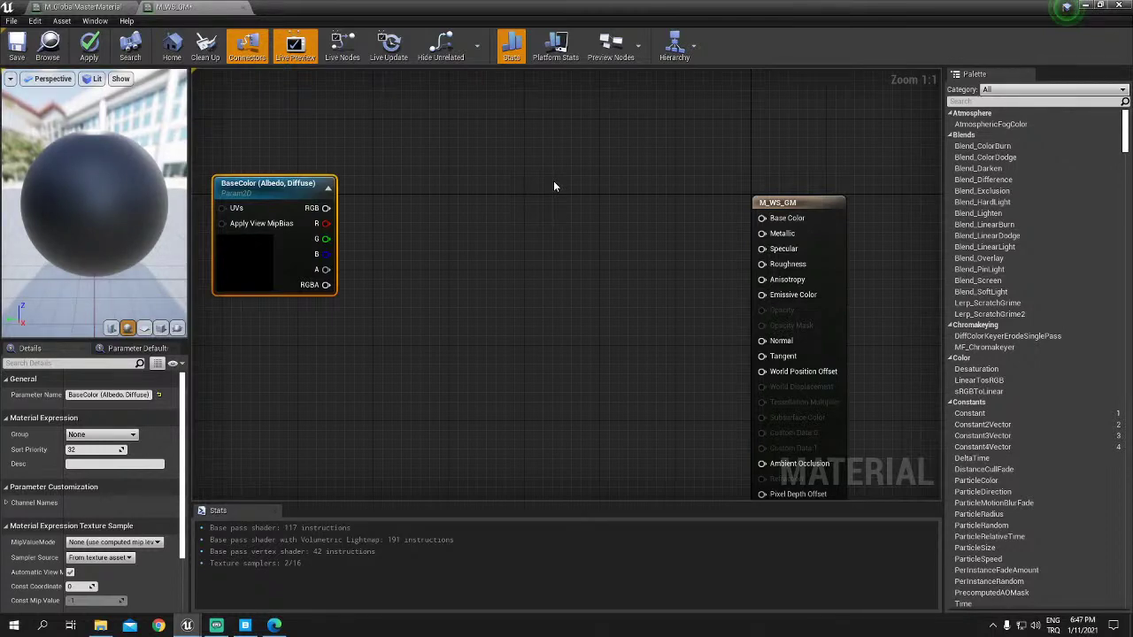
# Step: Add a Multiply node beside BaseColor and wire BaseColor's RGB output into its A input
pyautogui.press('Home')
pyautogui.moveTo(345, 228); pyautogui.dragTo(317, 247)
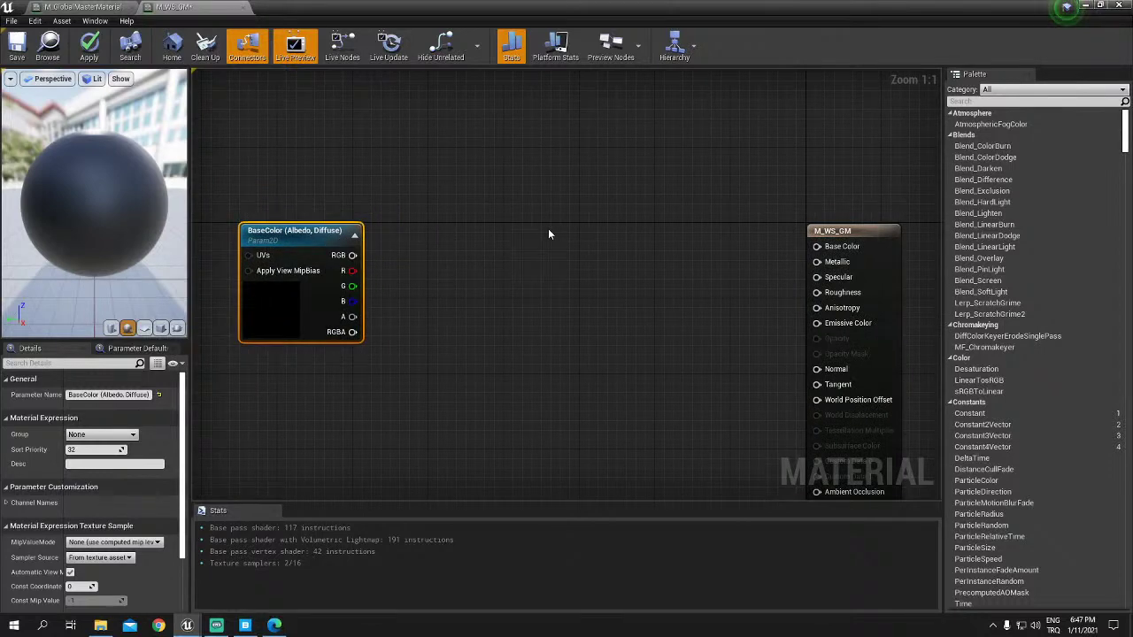
pyautogui.press('Home')
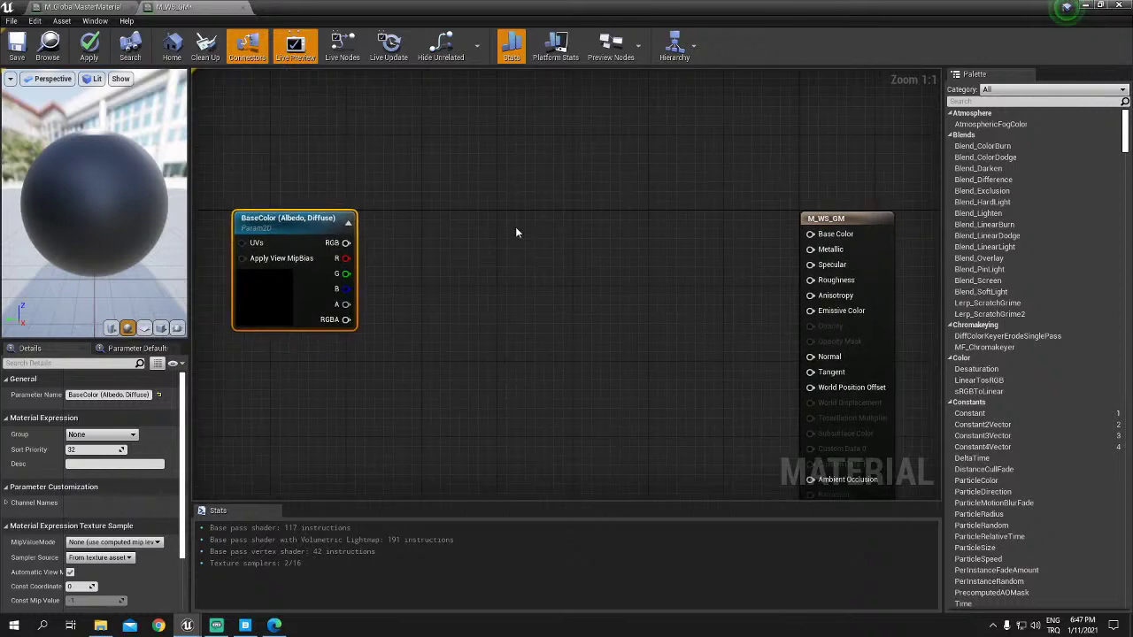
pyautogui.moveTo(291, 214)
pyautogui.mouseDown()
pyautogui.moveTo(339, 195)
pyautogui.moveTo(435, 221)
pyautogui.mouseUp()
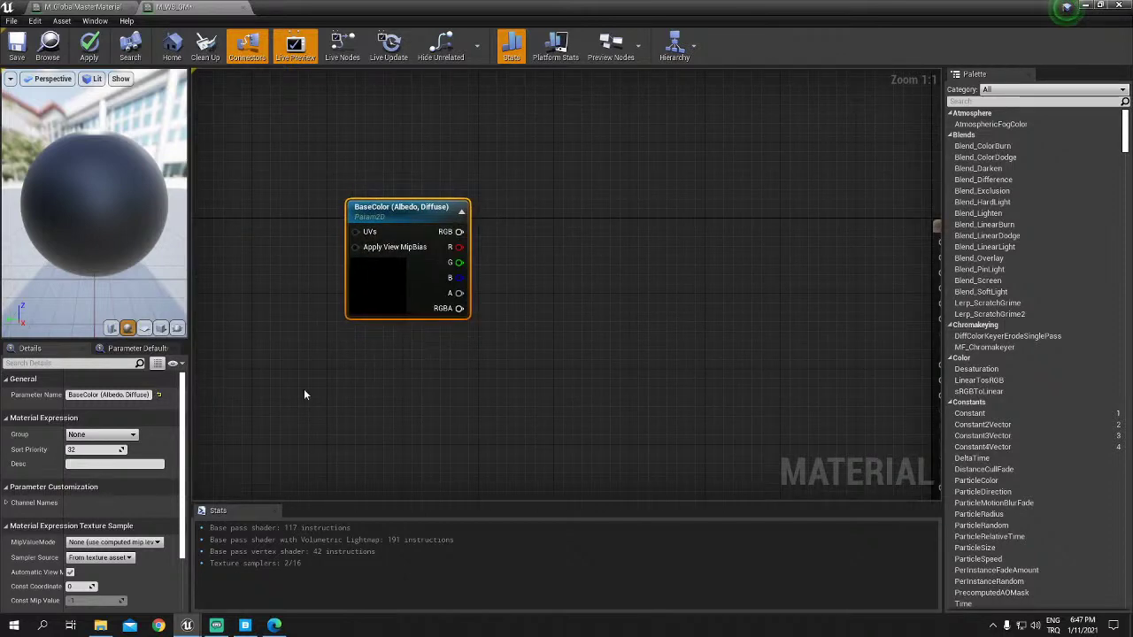
pyautogui.press('Home')
pyautogui.moveTo(434, 314); pyautogui.dragTo(430, 310, button='right')
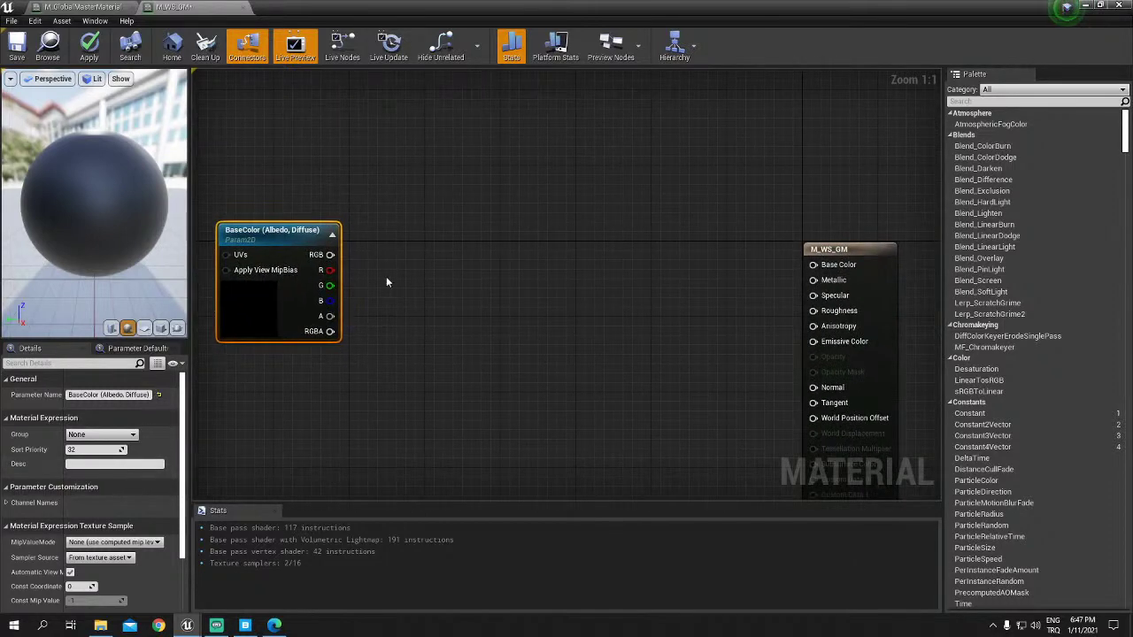
pyautogui.click(467, 268)
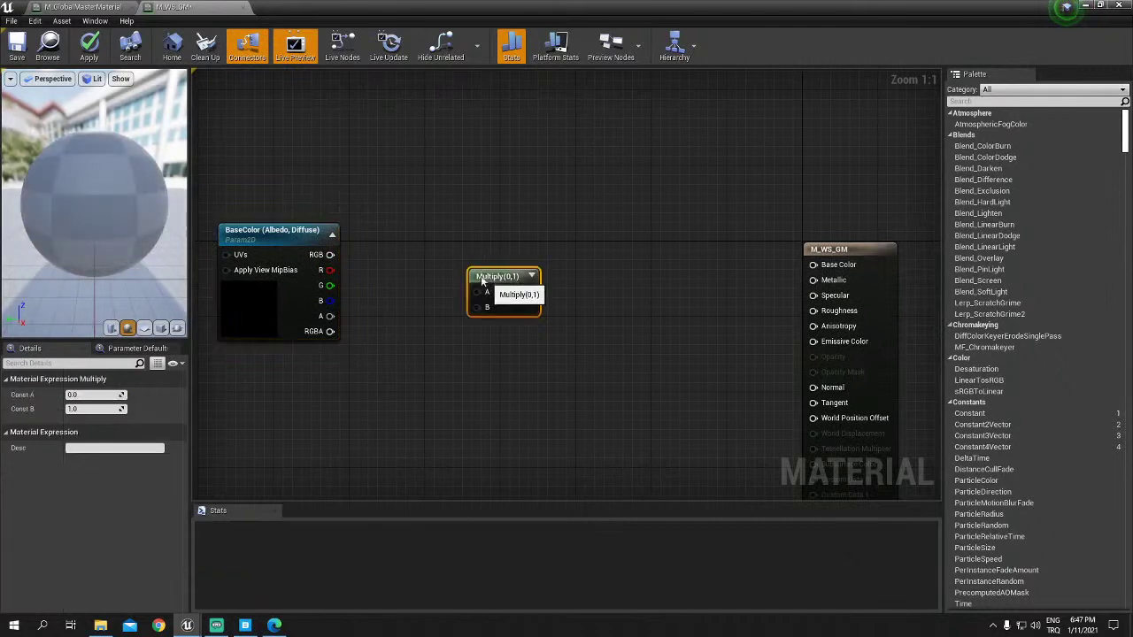
pyautogui.moveTo(471, 271); pyautogui.dragTo(409, 237)
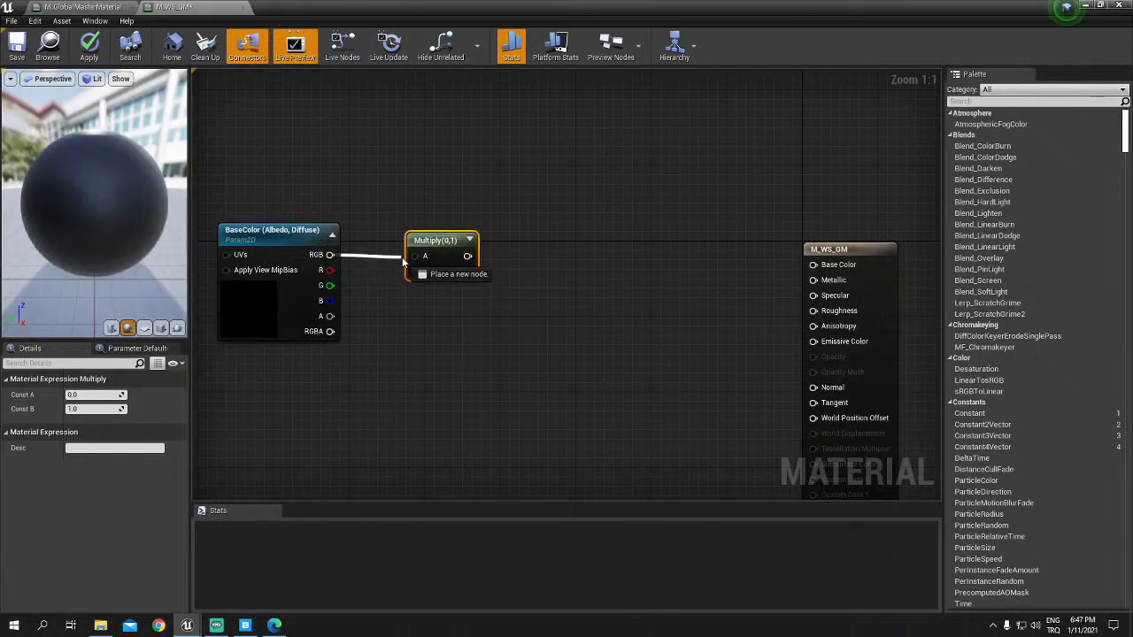
pyautogui.moveTo(330, 255); pyautogui.dragTo(415, 256)
pyautogui.click(88, 7)
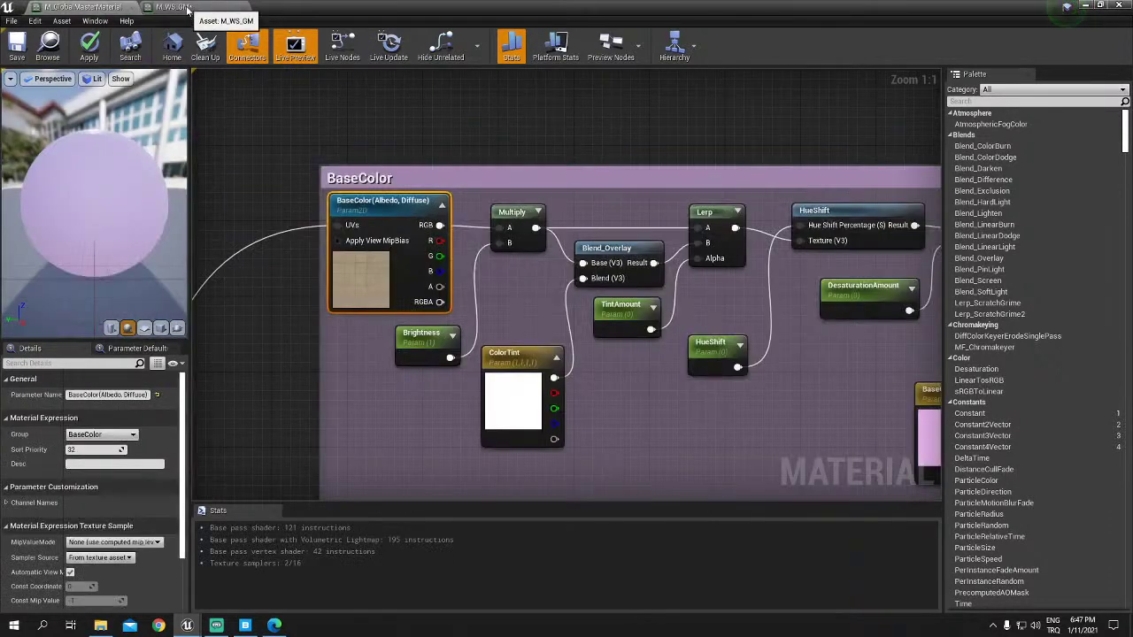
pyautogui.click(187, 8)
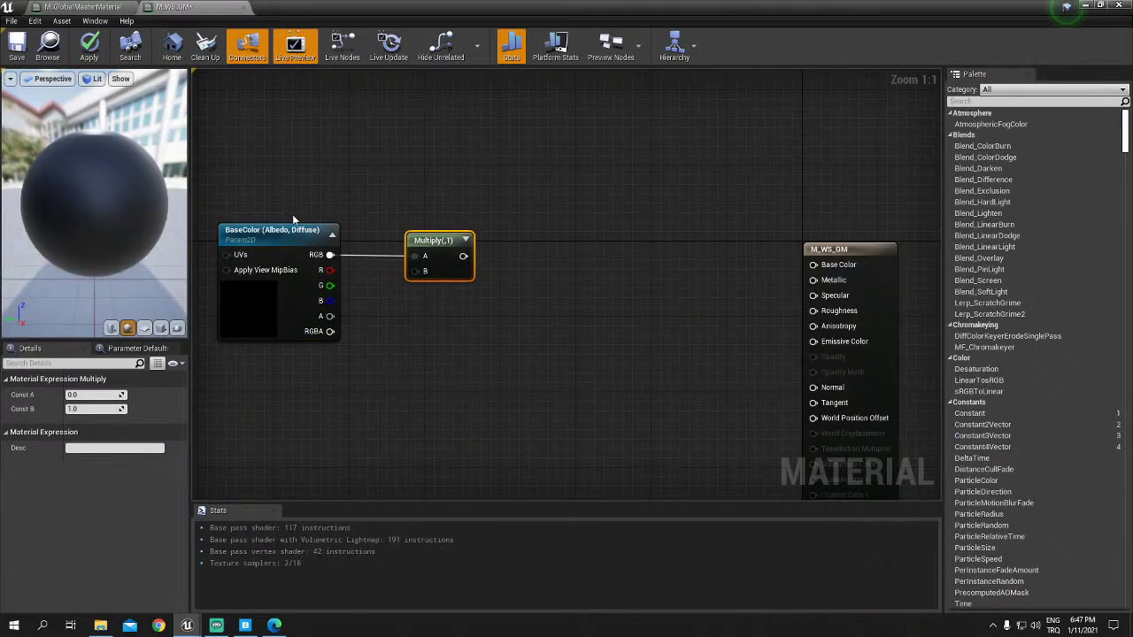
pyautogui.moveTo(415, 274); pyautogui.dragTo(434, 274)
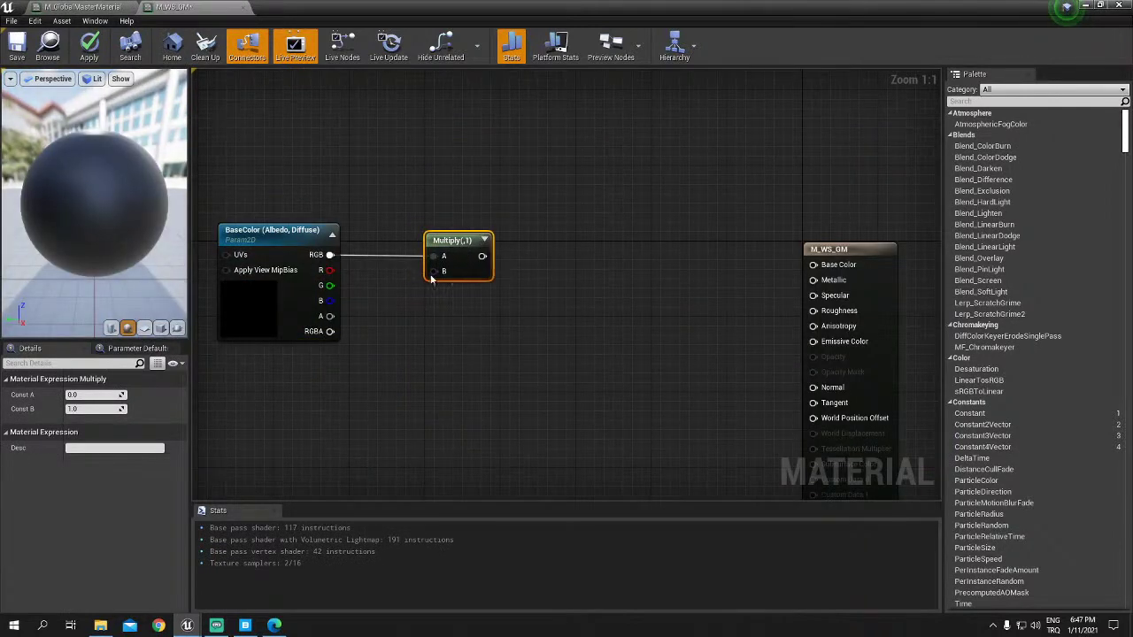
# Step: Promote Multiply's B input to a scalar parameter named Brightness, placed beside Multiply
pyautogui.rightClick(437, 277)
pyautogui.click(464, 293)
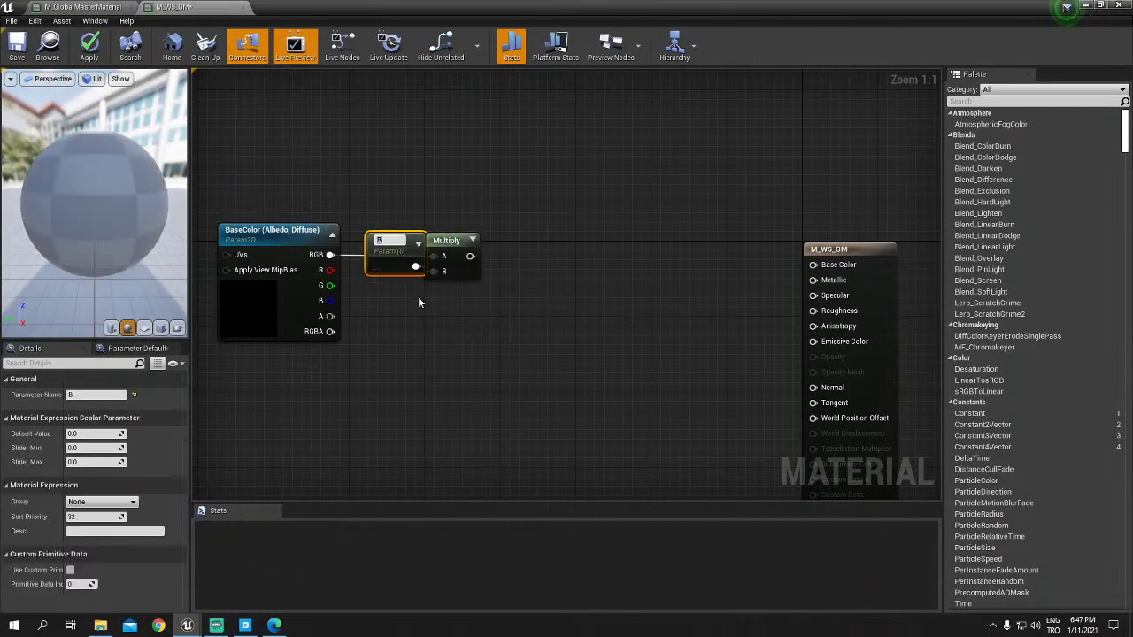
pyautogui.moveTo(401, 267); pyautogui.dragTo(347, 398)
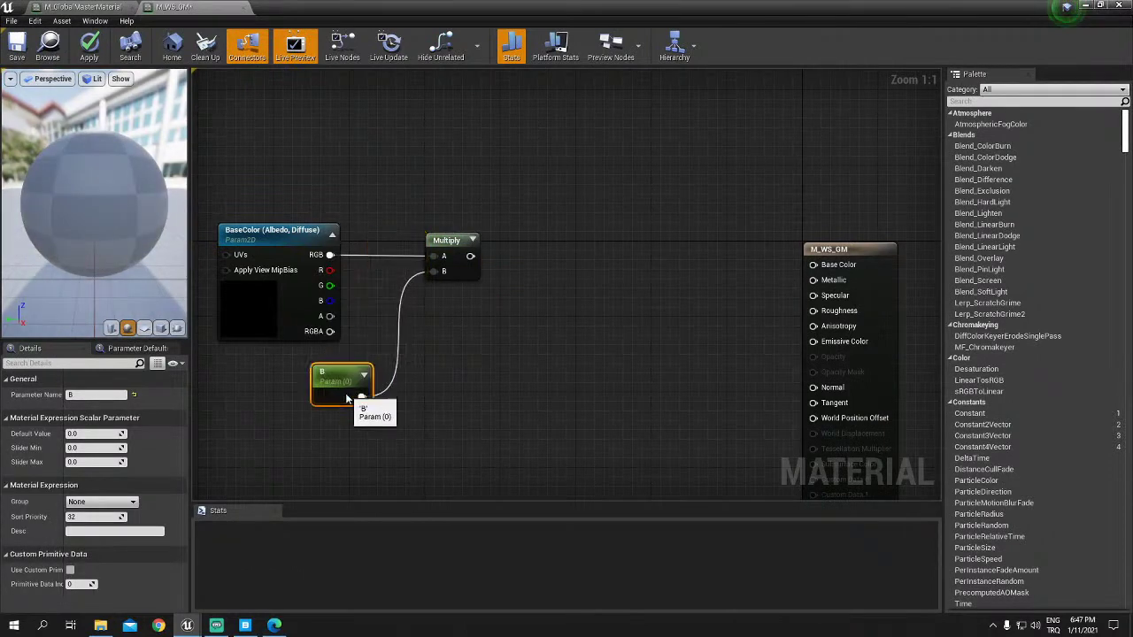
pyautogui.click(106, 394)
pyautogui.write('Bright')
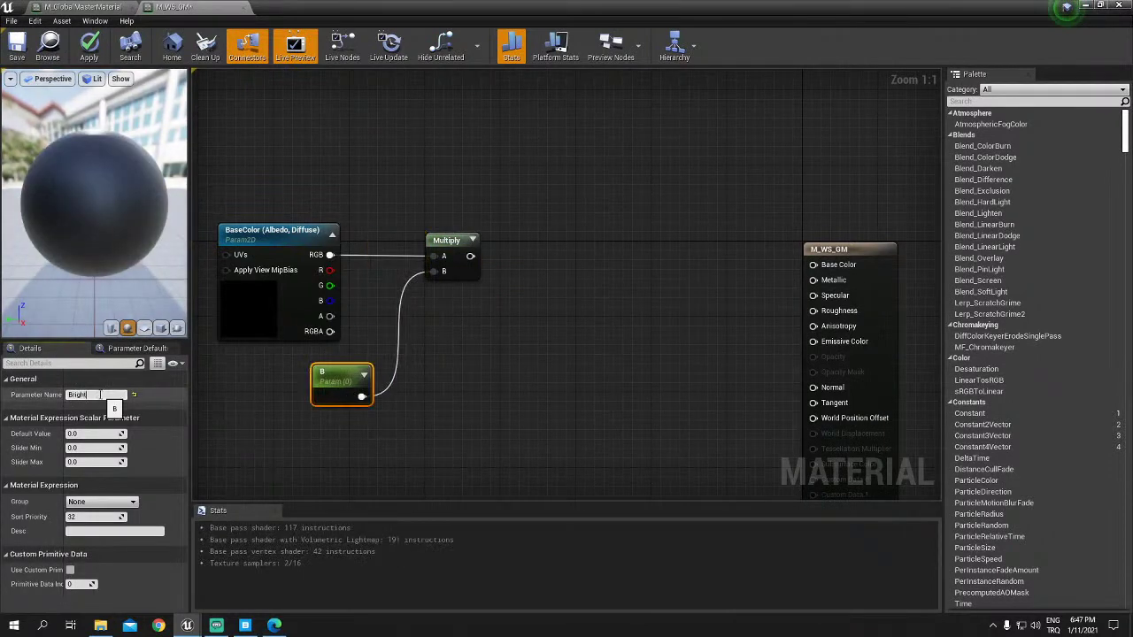
pyautogui.write('ness')
pyautogui.press('Return')
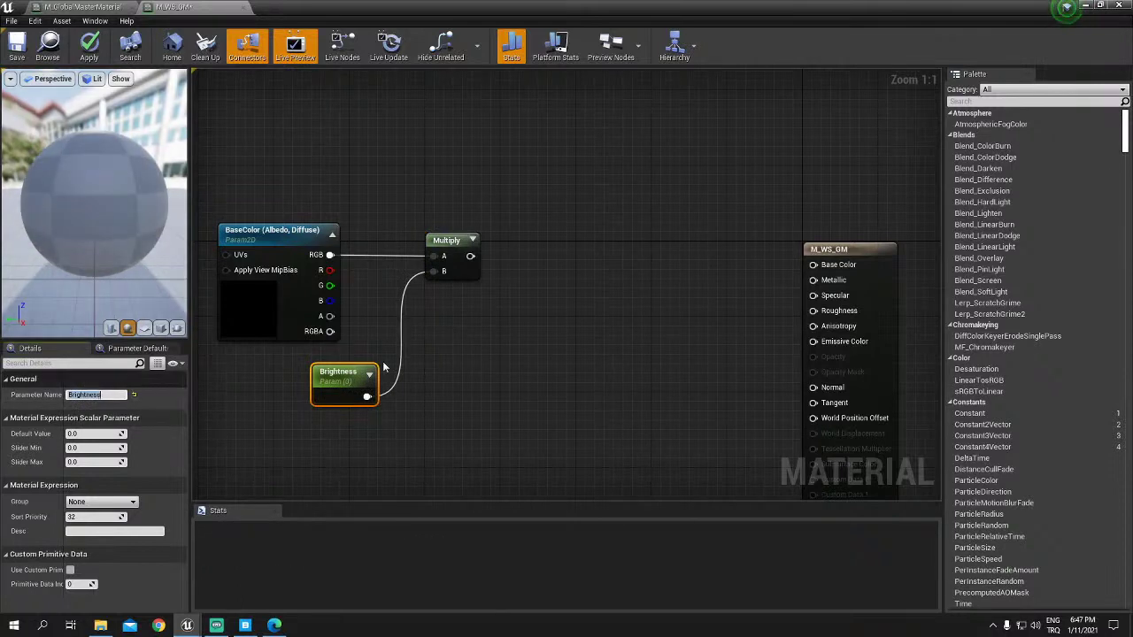
pyautogui.click(403, 365)
pyautogui.click(343, 373)
pyautogui.moveTo(343, 373); pyautogui.dragTo(381, 307)
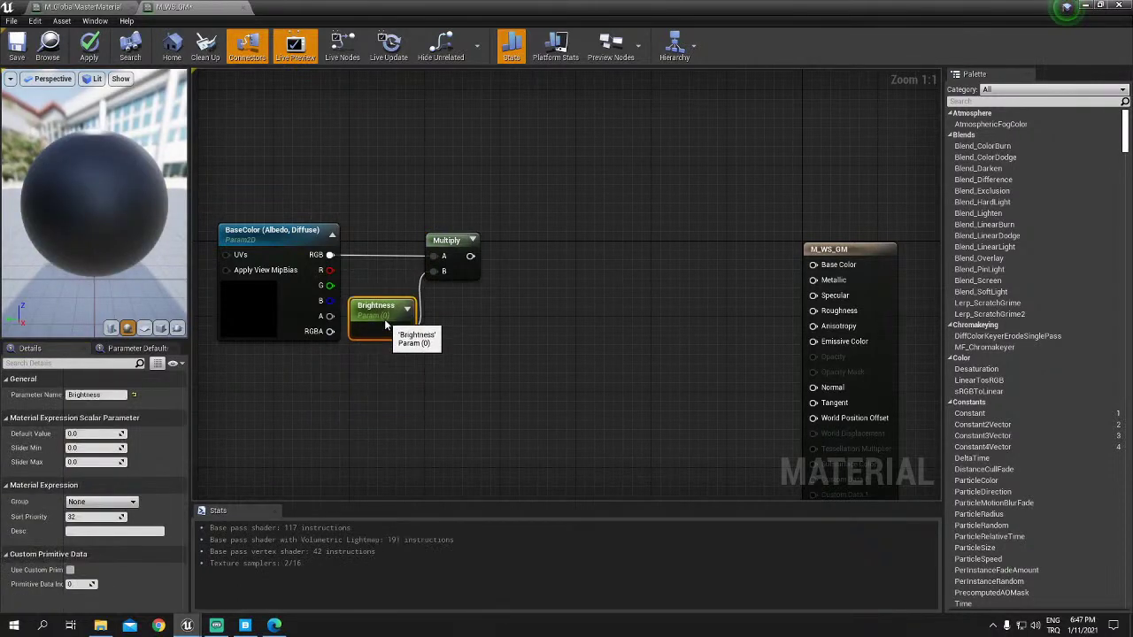
pyautogui.rightClick(533, 305)
pyautogui.click(380, 303)
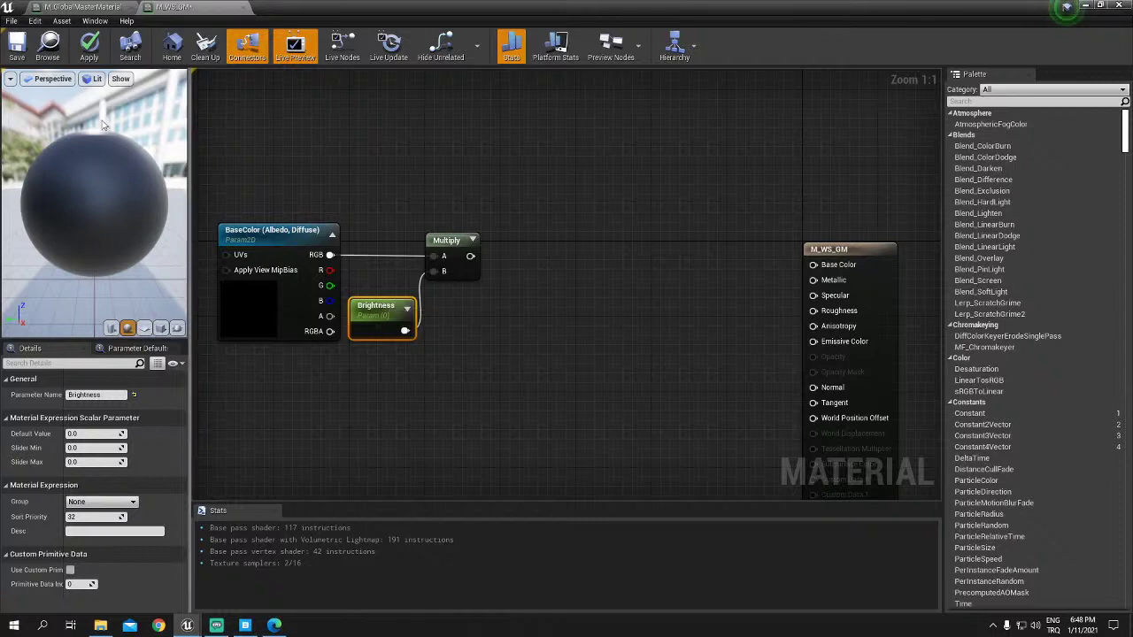
# Step: Switch to the master material and select its Blend_Overlay node
pyautogui.click(117, 7)
pyautogui.moveTo(527, 358); pyautogui.dragTo(413, 349, button='right')
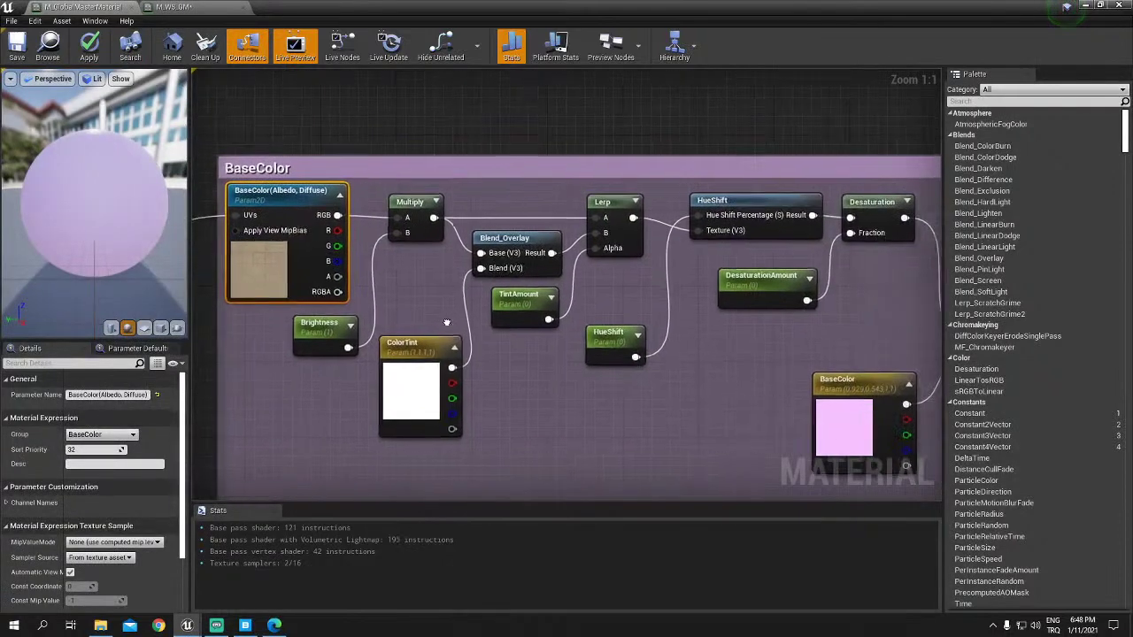
pyautogui.click(497, 245)
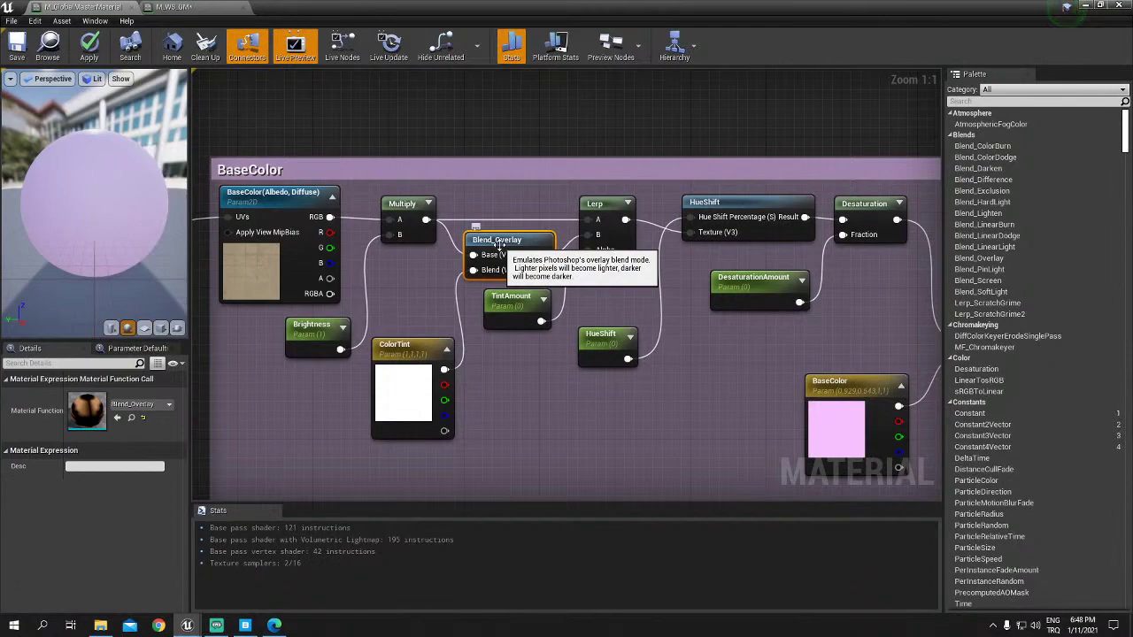
# Step: Open the master's Blend_Overlay function, look over its whole graph, and close it
pyautogui.doubleClick(498, 245)
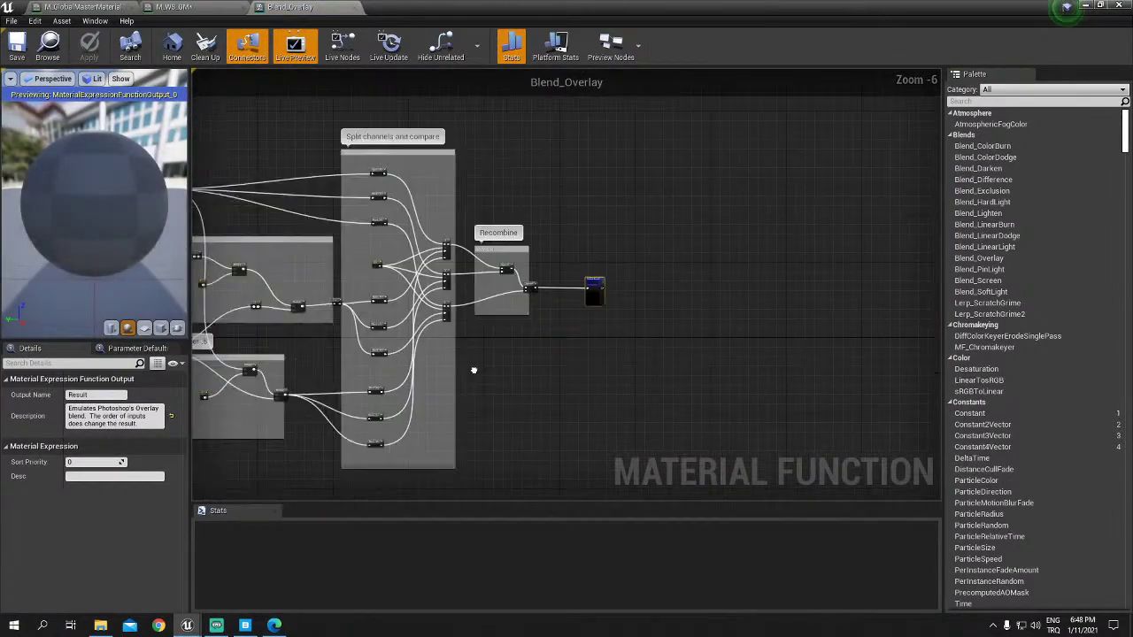
pyautogui.moveTo(473, 370); pyautogui.dragTo(691, 344, button='right')
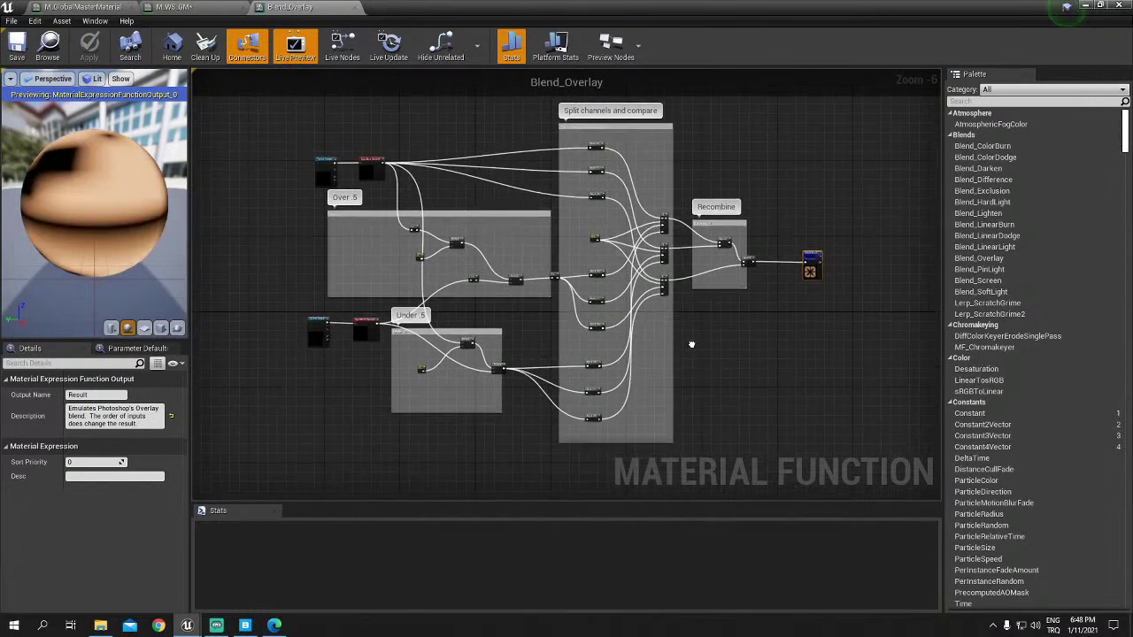
pyautogui.scroll(1, 691, 344)
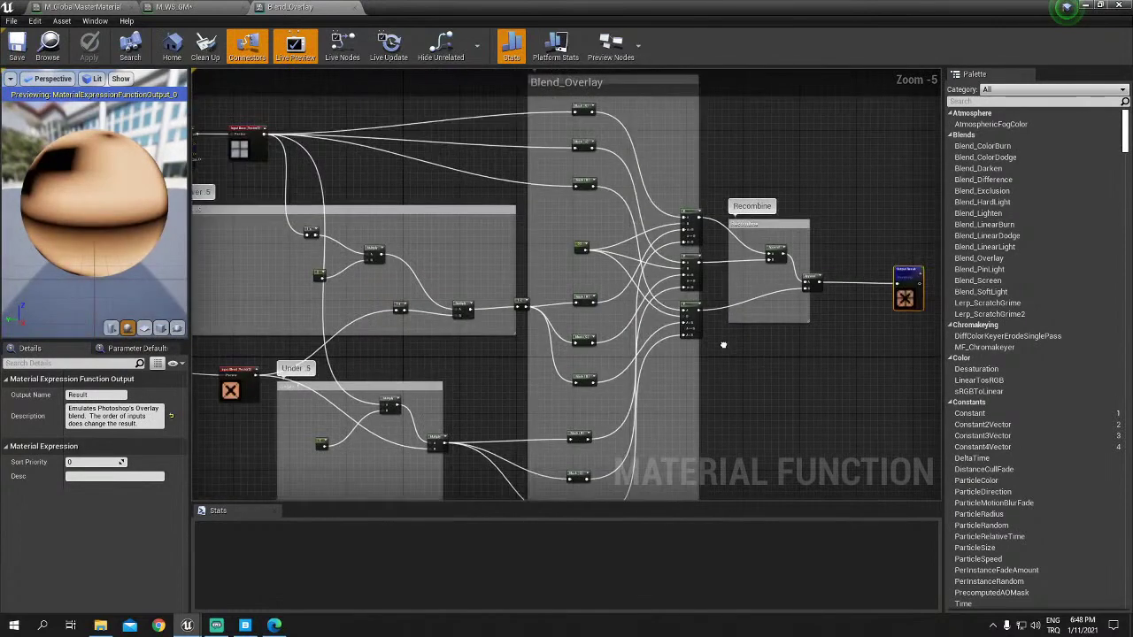
pyautogui.moveTo(723, 345); pyautogui.dragTo(786, 338, button='right')
pyautogui.scroll(-1, 786, 338)
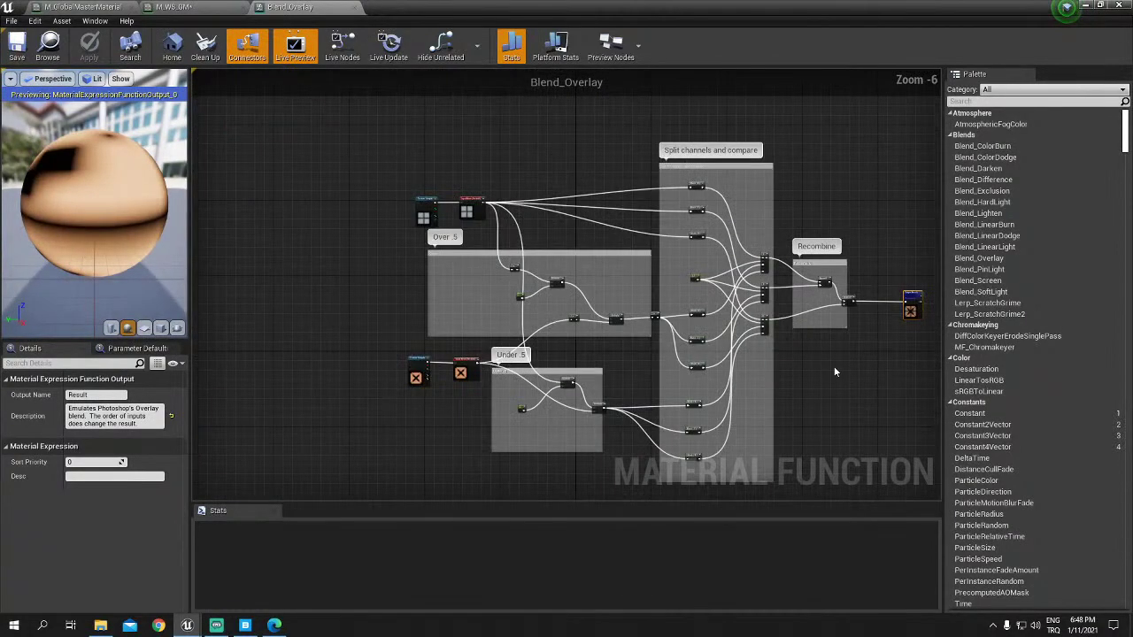
pyautogui.moveTo(833, 366); pyautogui.dragTo(766, 345, button='right')
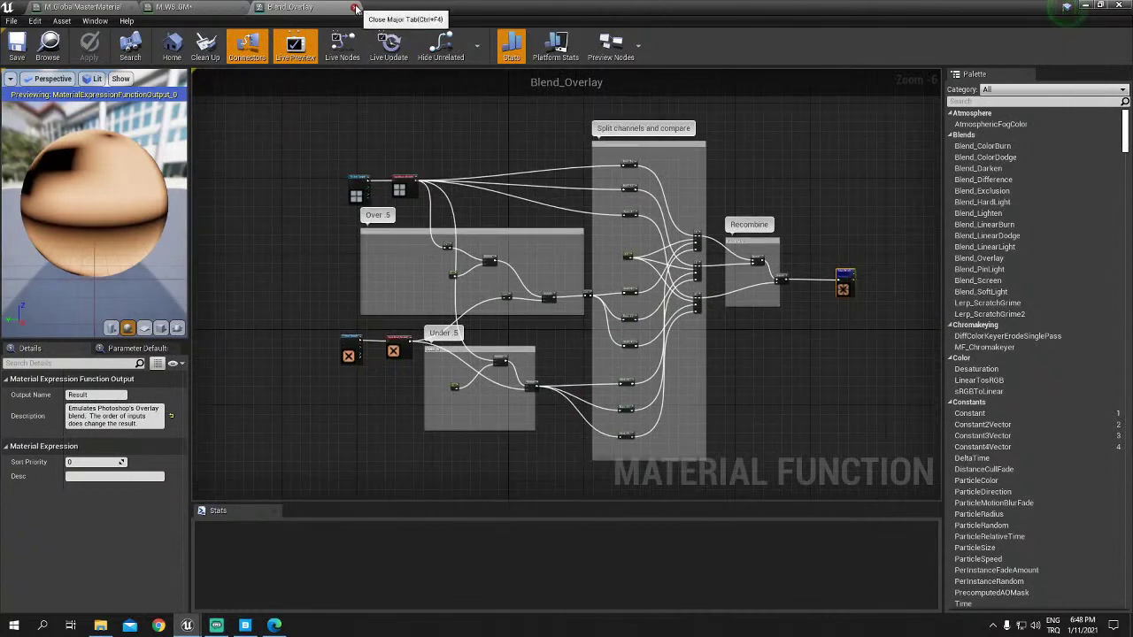
pyautogui.click(355, 8)
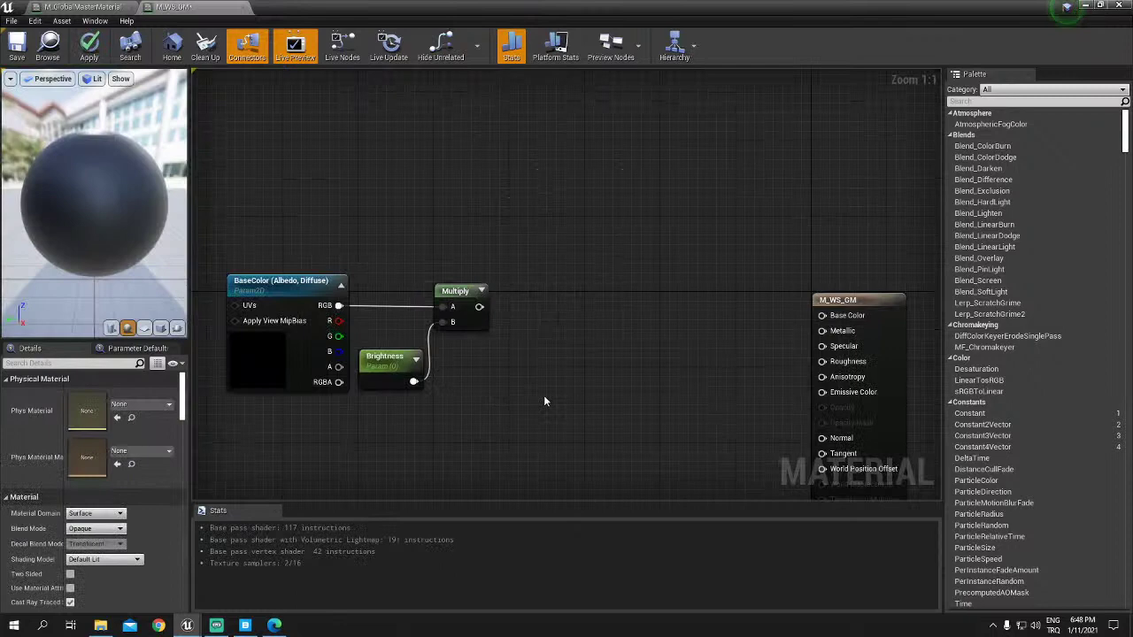
# Step: Add a Blend_Overlay node next to Multiply by searching 'blend' in the graph
pyautogui.rightClick(511, 327)
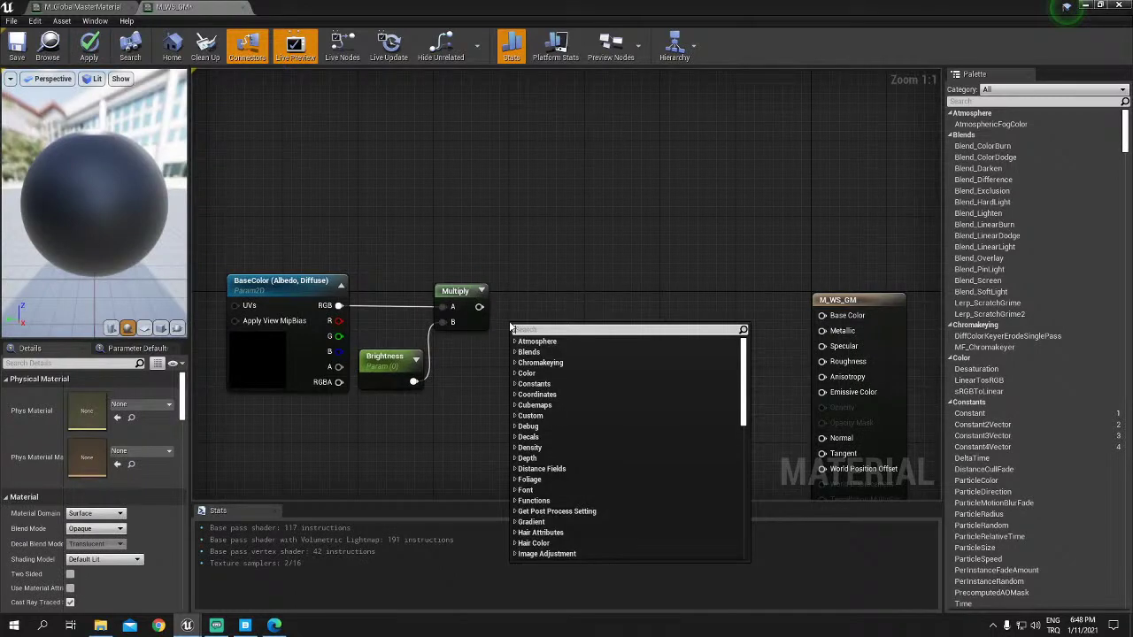
pyautogui.write('blend')
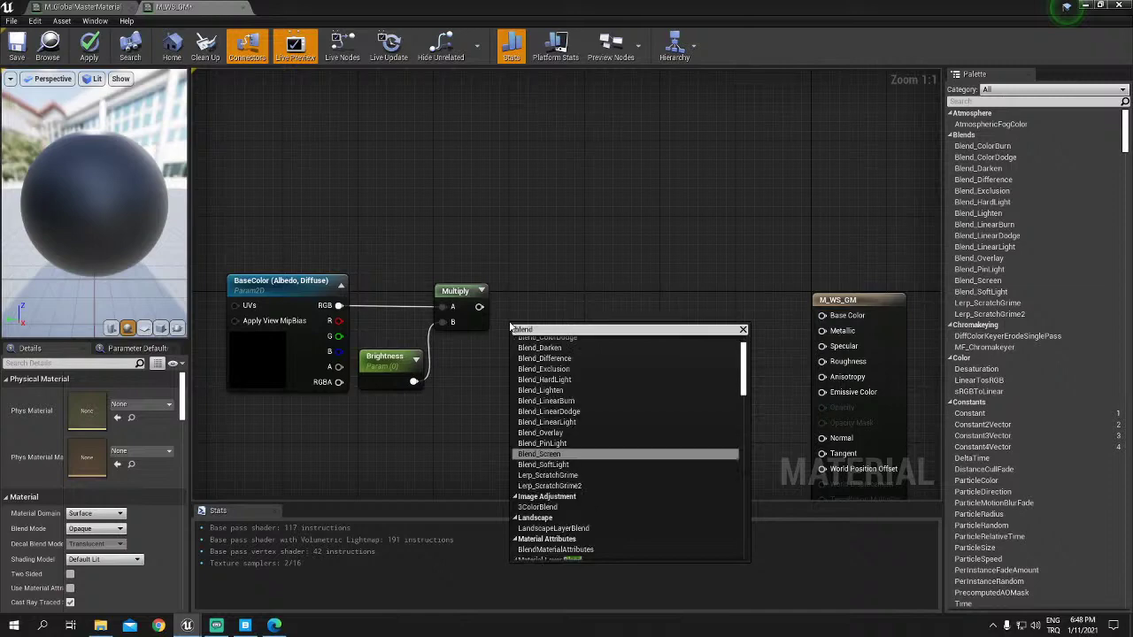
pyautogui.press('Up')
pyautogui.press('Up')
pyautogui.press('Return')
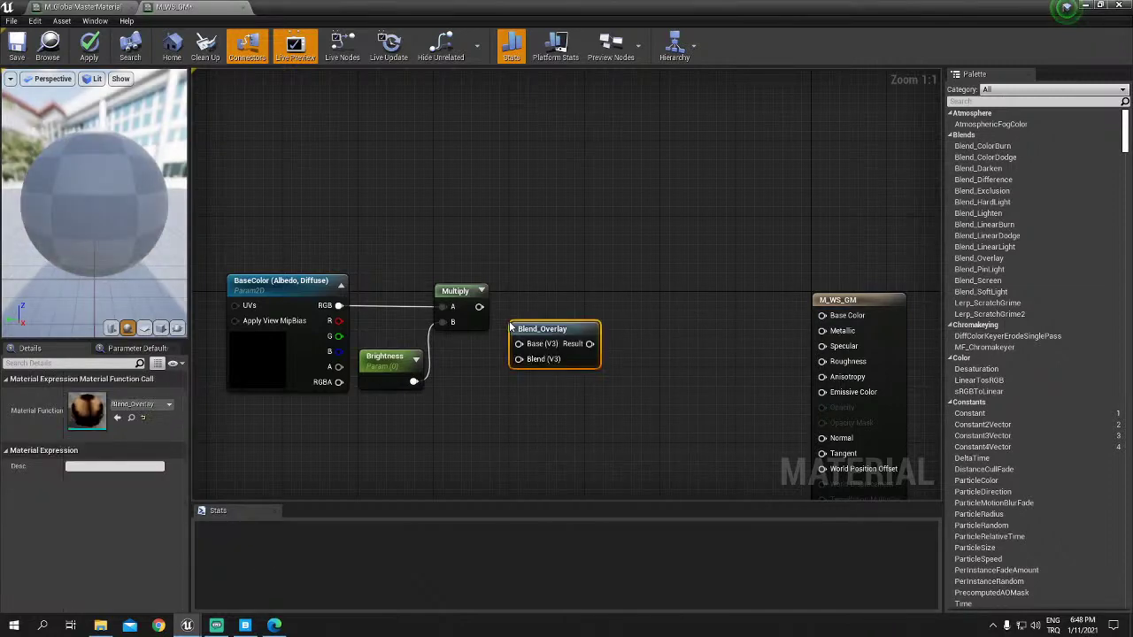
pyautogui.moveTo(552, 326); pyautogui.dragTo(561, 307)
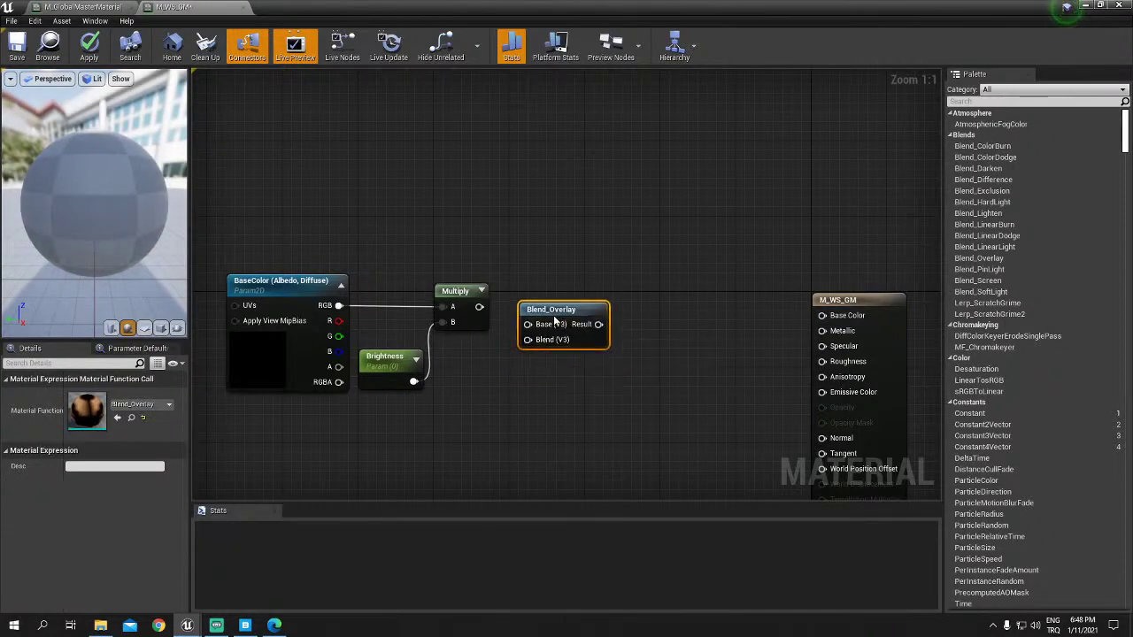
pyautogui.doubleClick(555, 320)
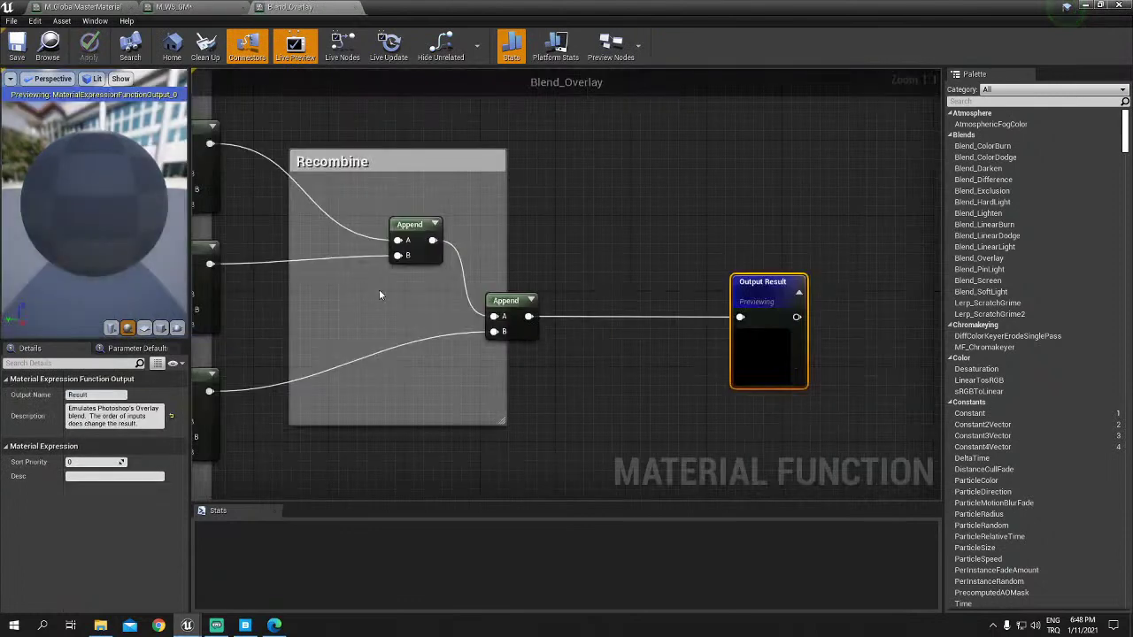
pyautogui.click(354, 9)
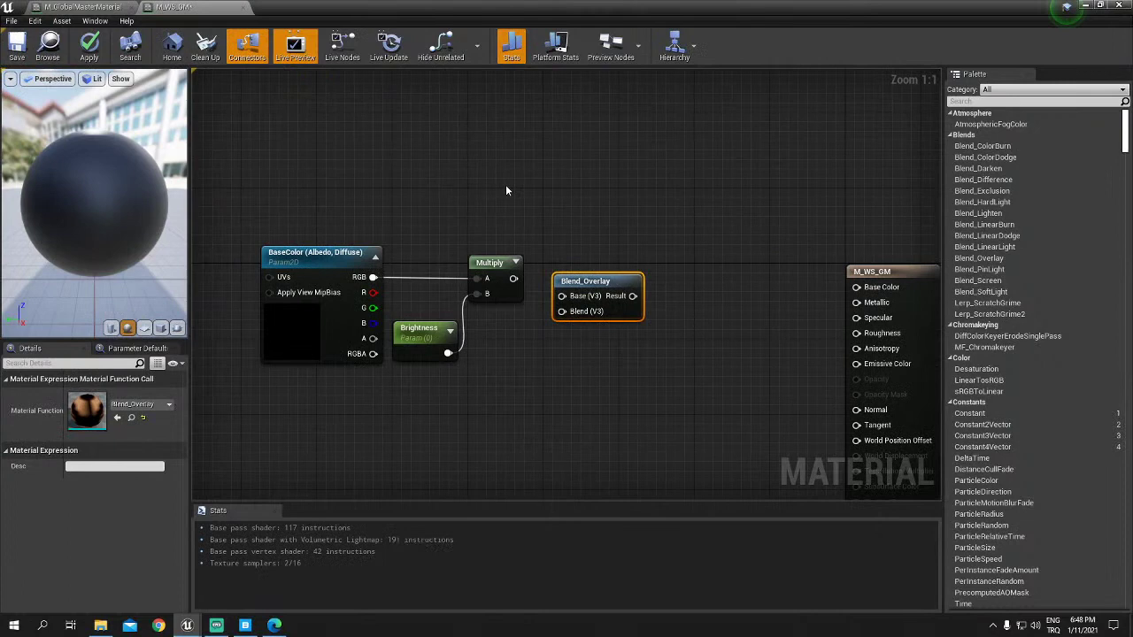
# Step: Move the output node aside and wire Multiply's output into Blend_Overlay's Base input
pyautogui.press('Home')
pyautogui.moveTo(586, 275); pyautogui.dragTo(771, 258)
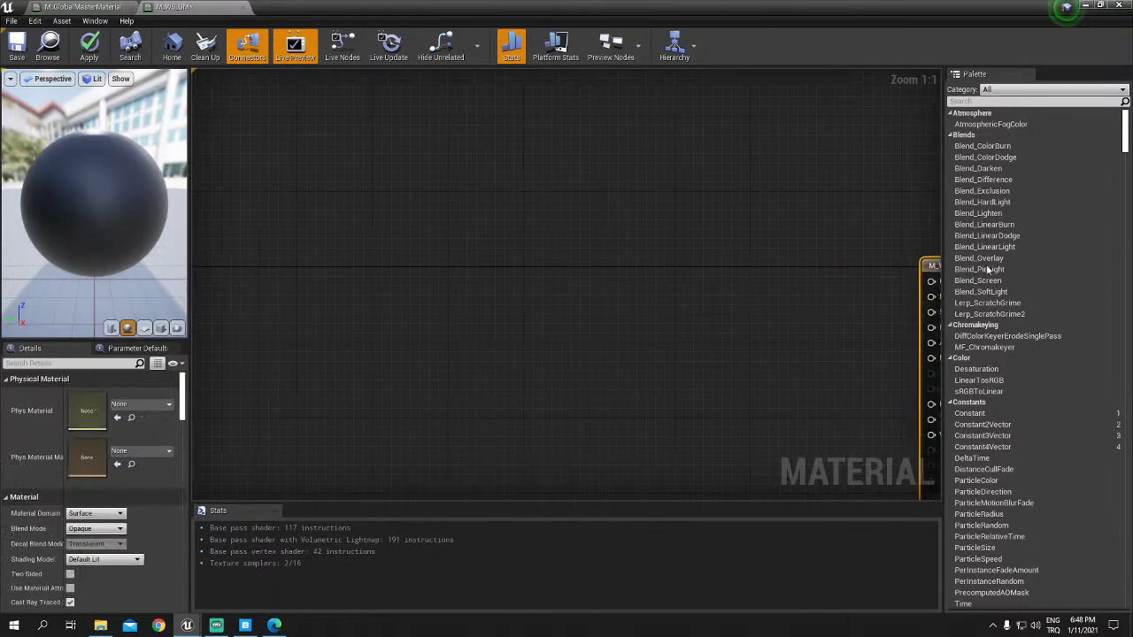
pyautogui.moveTo(268, 279); pyautogui.dragTo(503, 259, button='right')
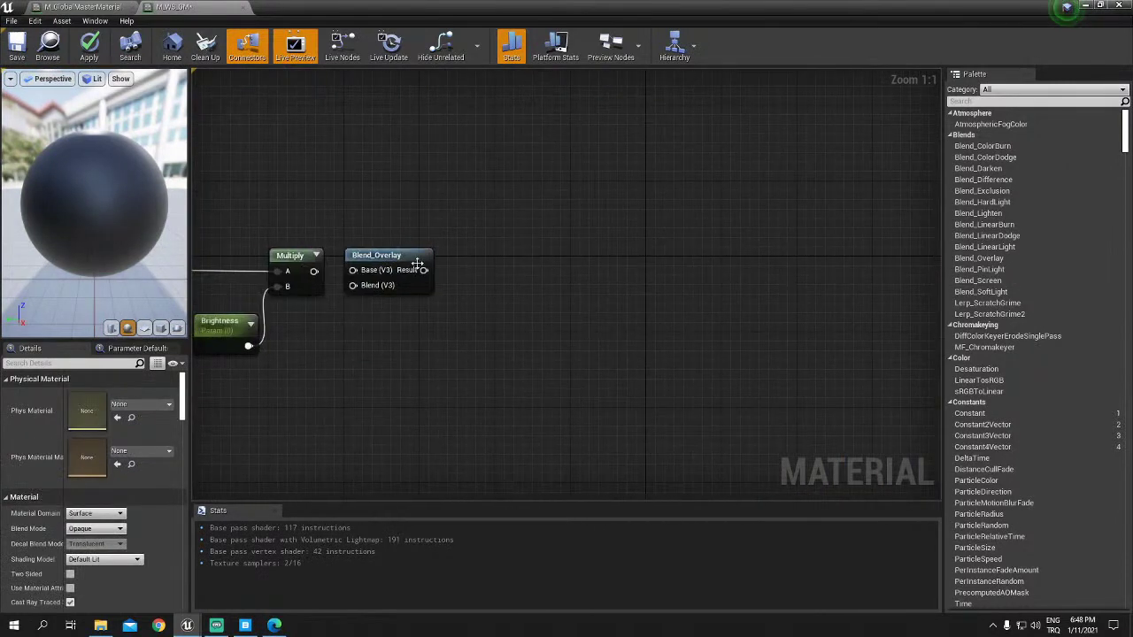
pyautogui.moveTo(503, 259); pyautogui.dragTo(567, 260)
pyautogui.moveTo(425, 275); pyautogui.dragTo(530, 274)
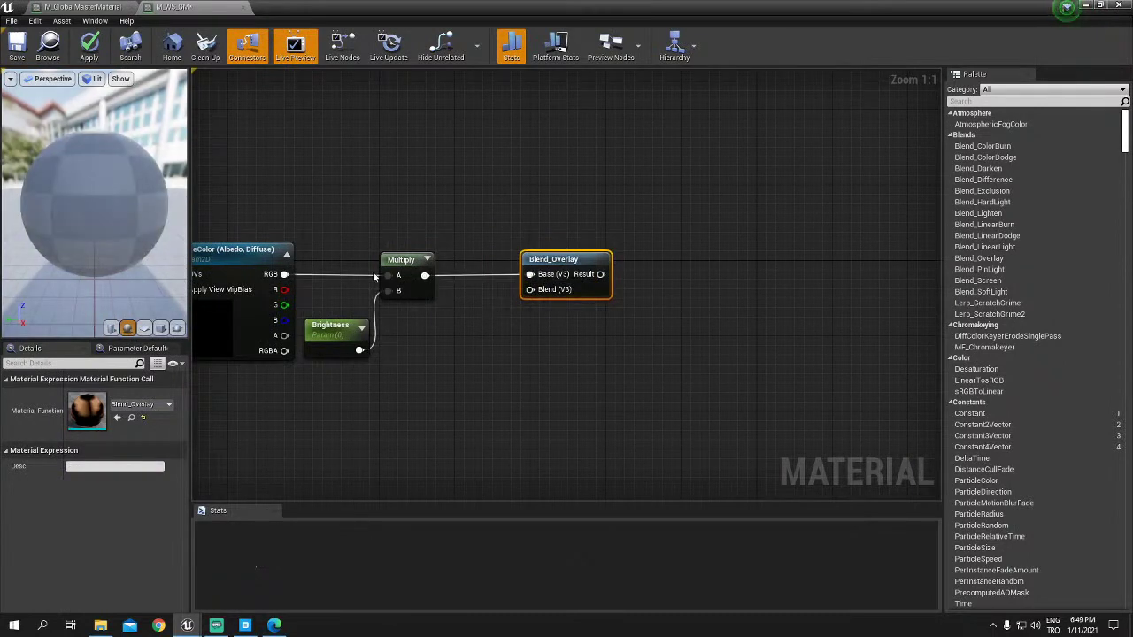
pyautogui.moveTo(488, 362); pyautogui.dragTo(503, 340, button='right')
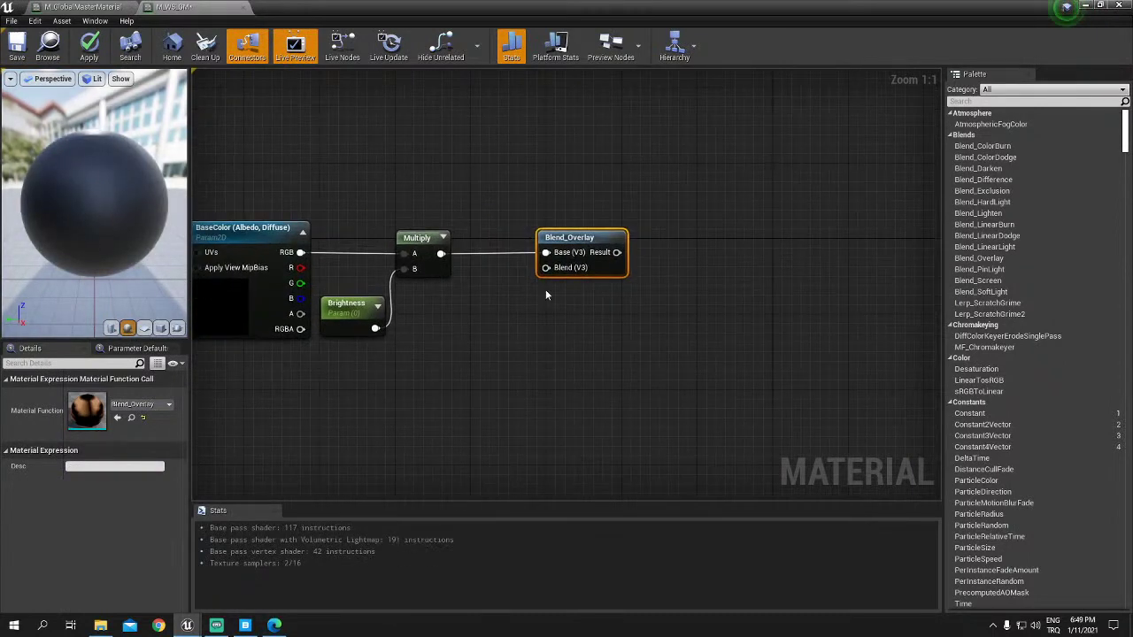
pyautogui.click(449, 300)
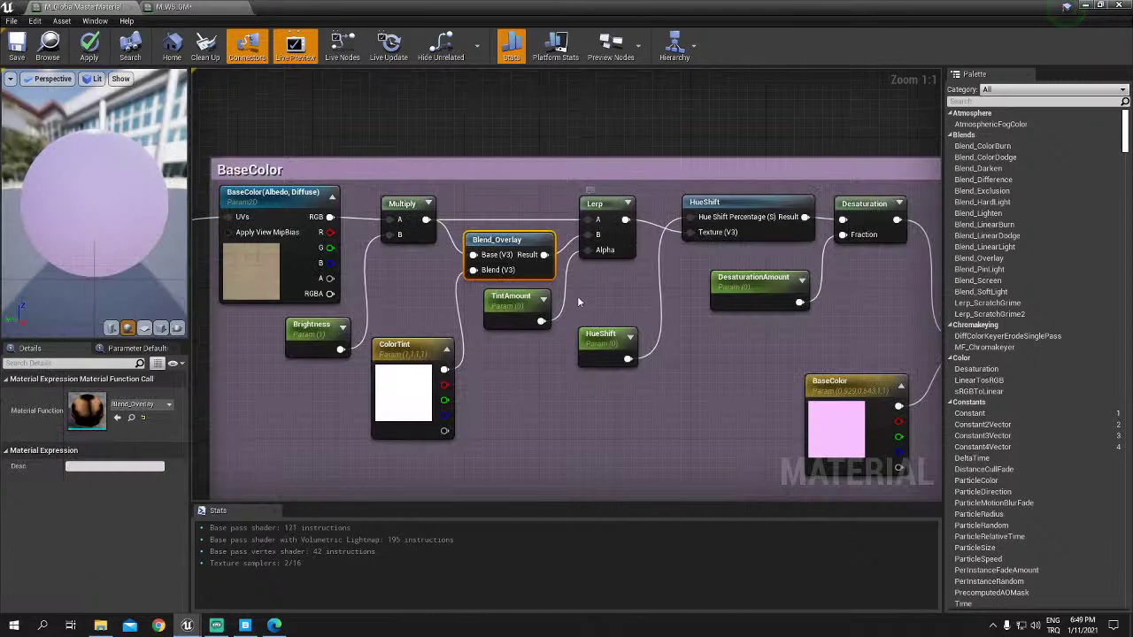
# Step: Promote Blend_Overlay's Blend input to a vector parameter named ColorTint
pyautogui.click(521, 299)
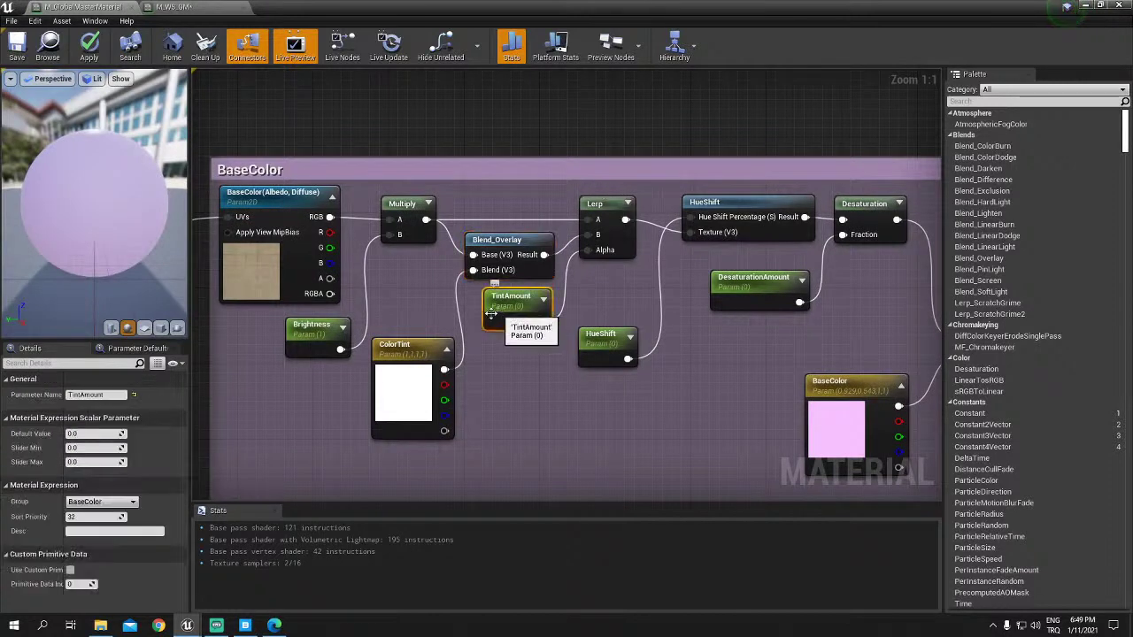
pyautogui.click(198, 9)
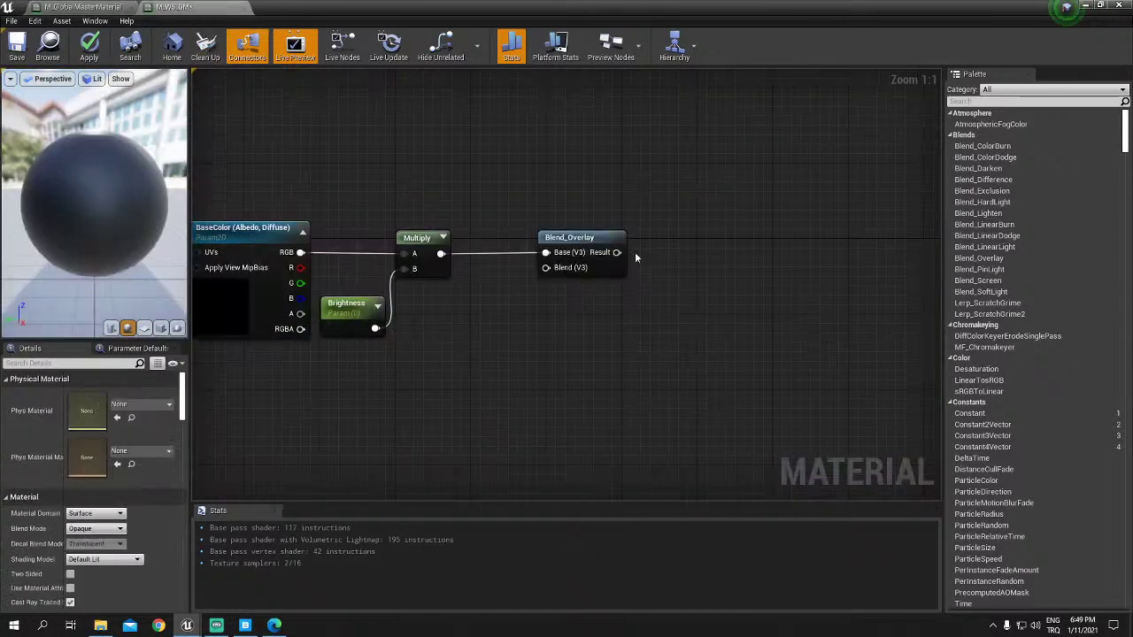
pyautogui.rightClick(546, 271)
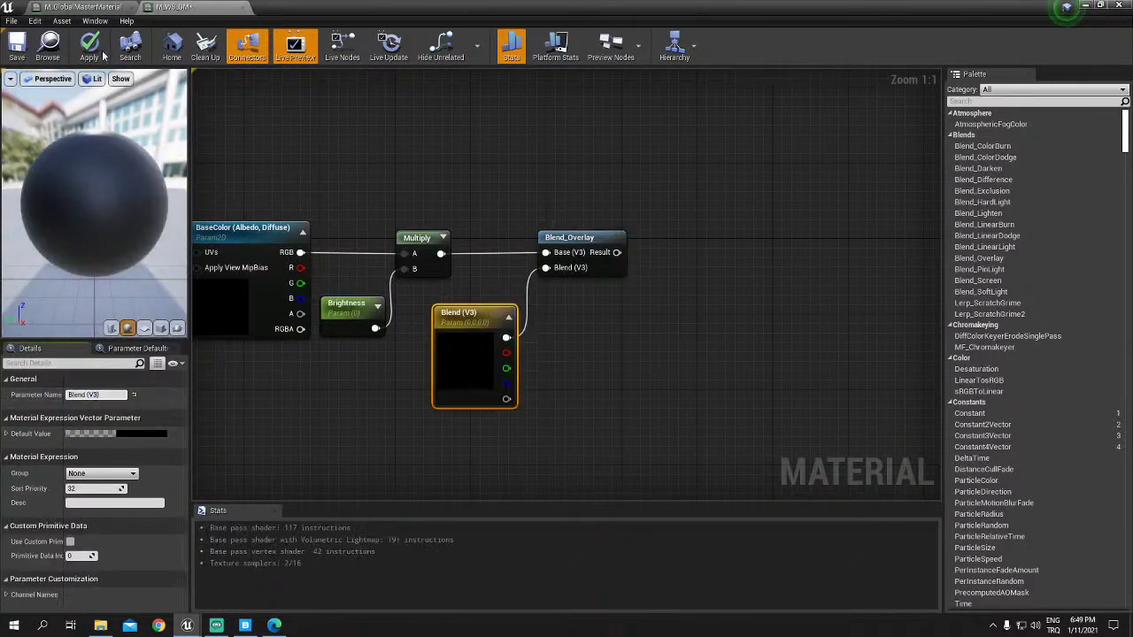
pyautogui.click(175, 7)
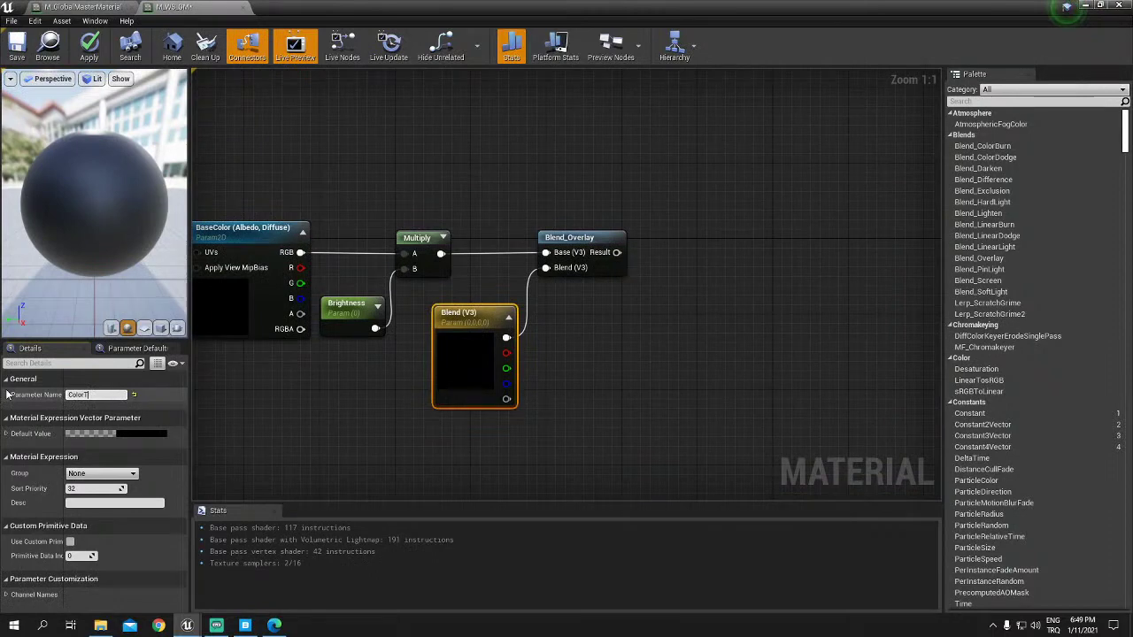
pyautogui.write('int')
pyautogui.click(653, 291)
# Step: Tidy the ColorTint and Blend_Overlay node positions, briefly comparing with the master material
pyautogui.moveTo(573, 351); pyautogui.dragTo(533, 355, button='right')
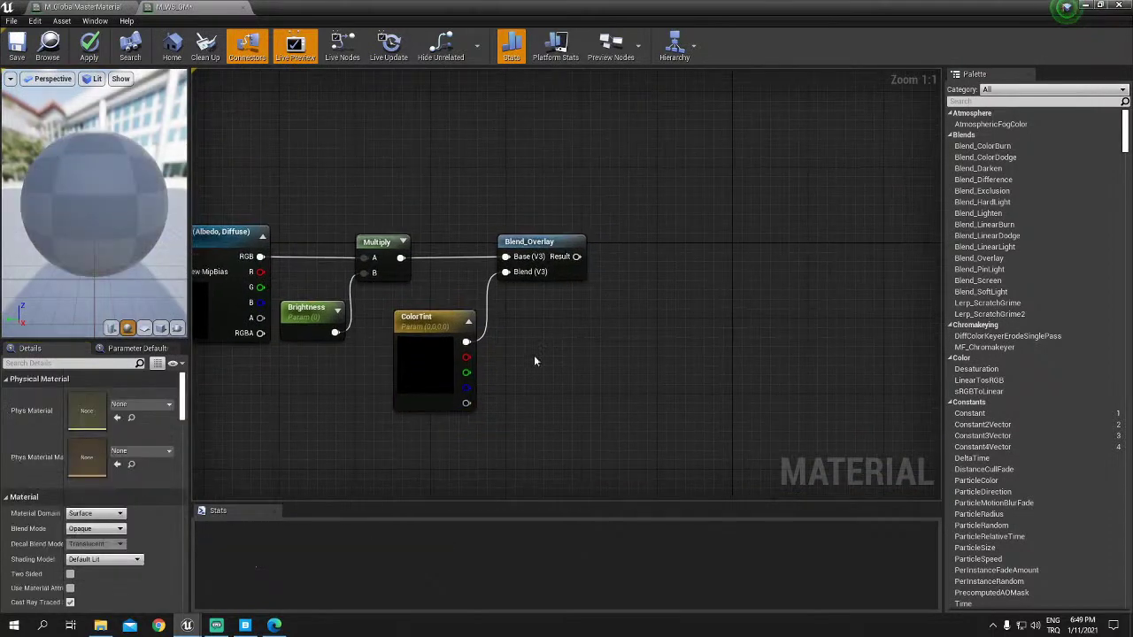
pyautogui.click(407, 326)
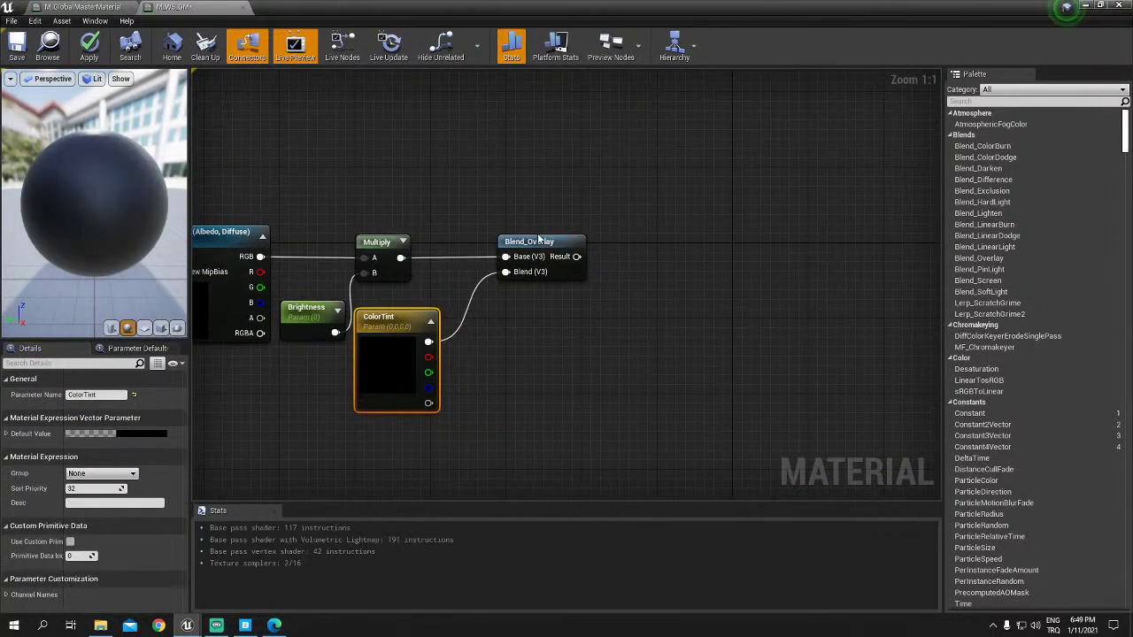
pyautogui.moveTo(538, 248); pyautogui.dragTo(489, 249)
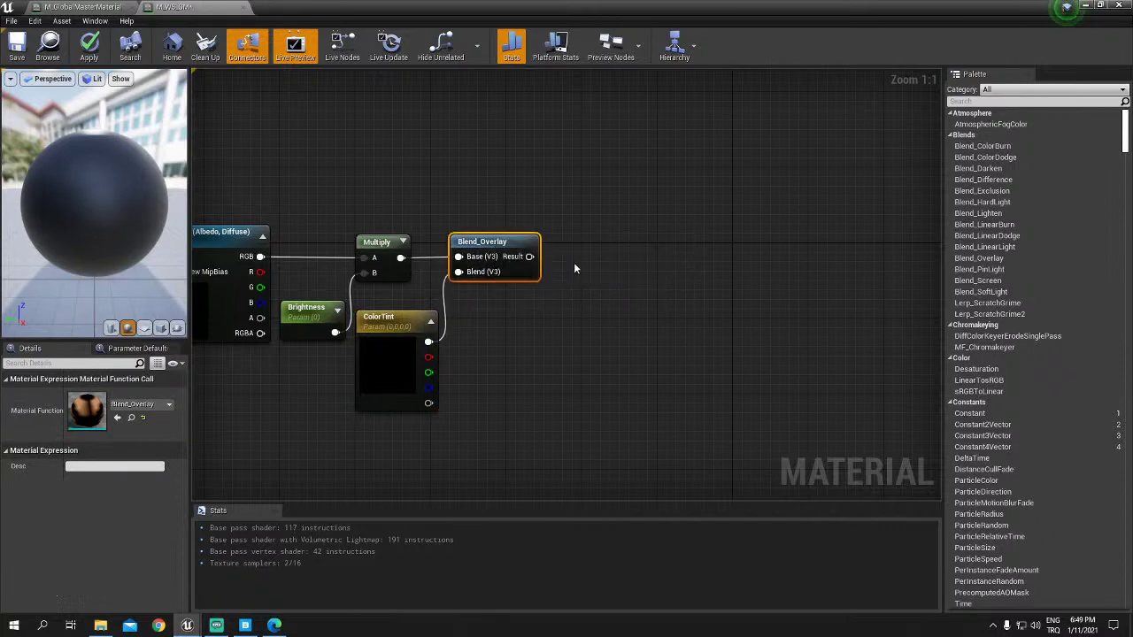
pyautogui.click(573, 262)
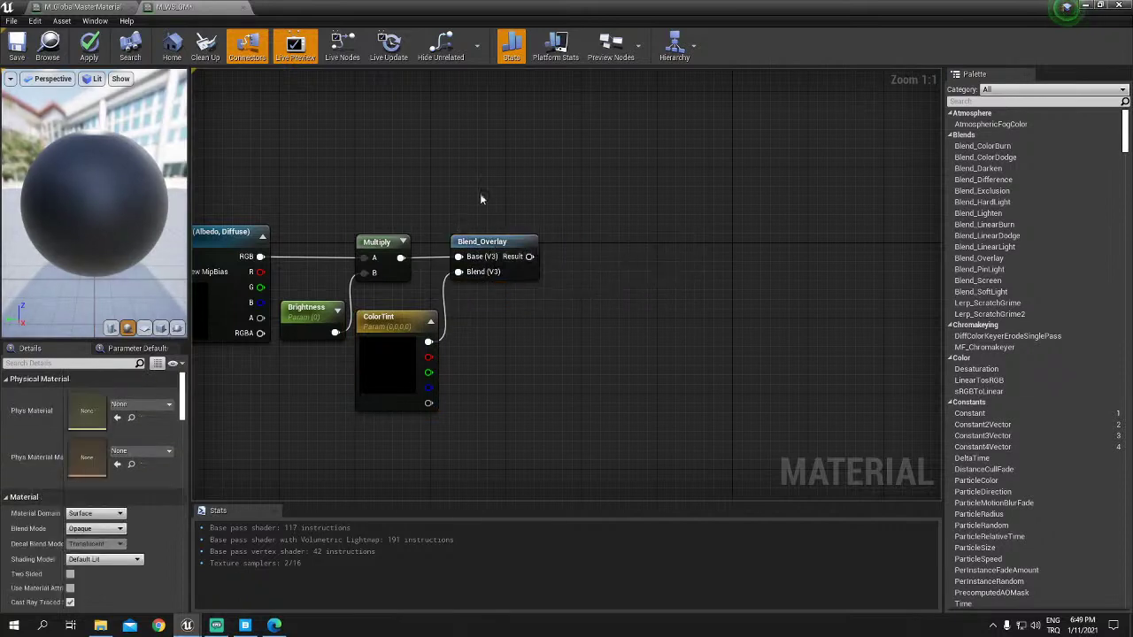
pyautogui.click(88, 7)
pyautogui.click(181, 7)
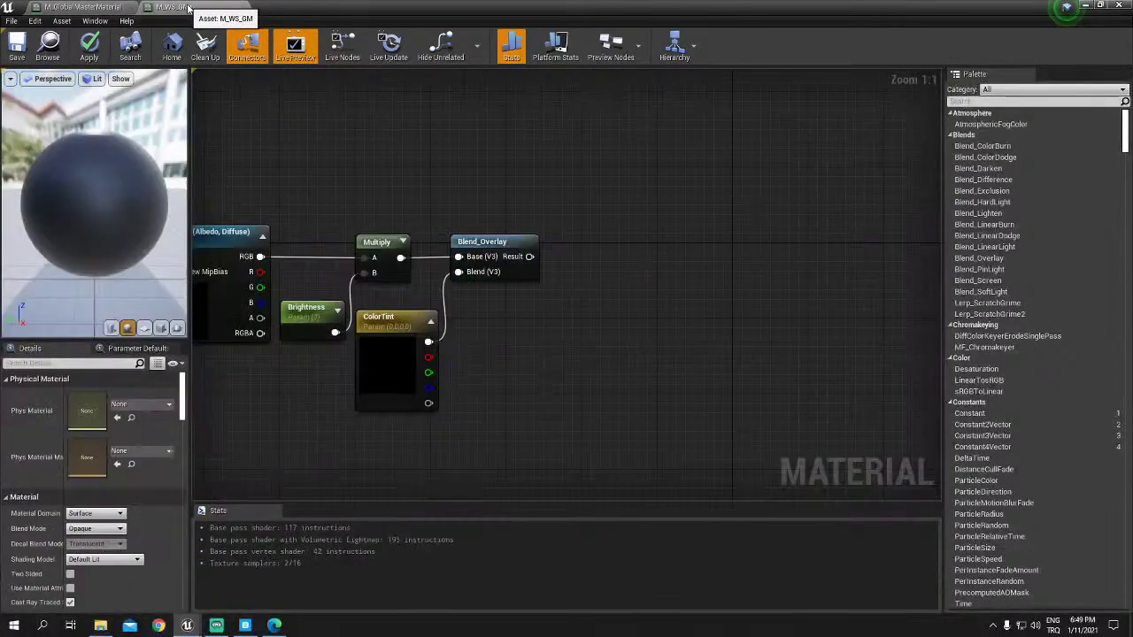
# Step: Place a Lerp node and wire Multiply into its A input and Blend_Overlay Result into B
pyautogui.click(614, 246)
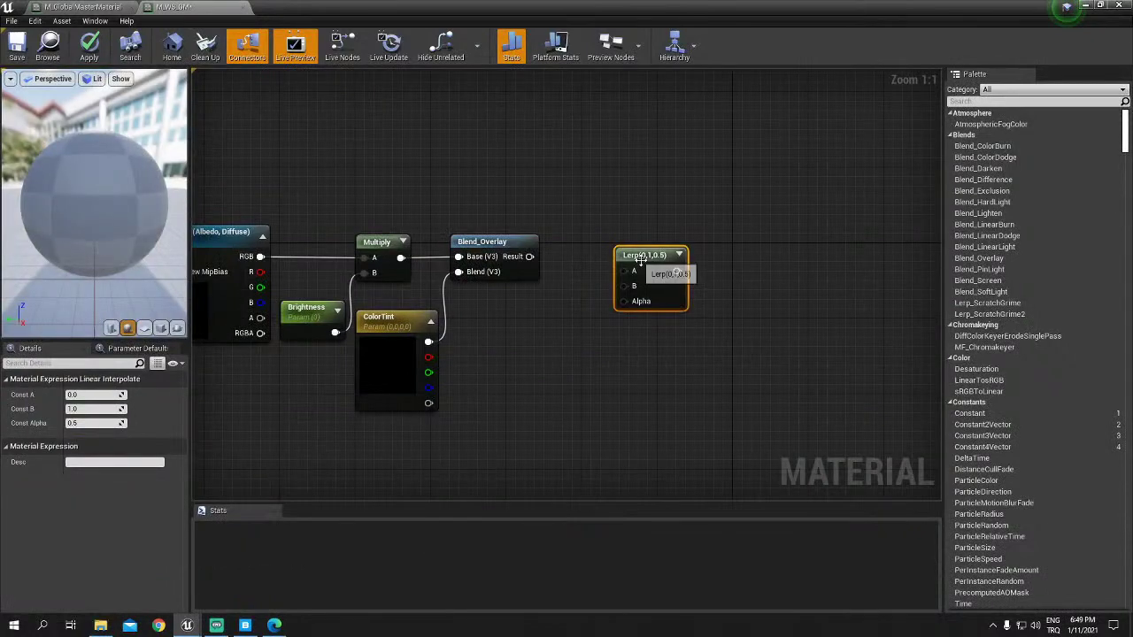
pyautogui.moveTo(483, 242); pyautogui.dragTo(482, 280)
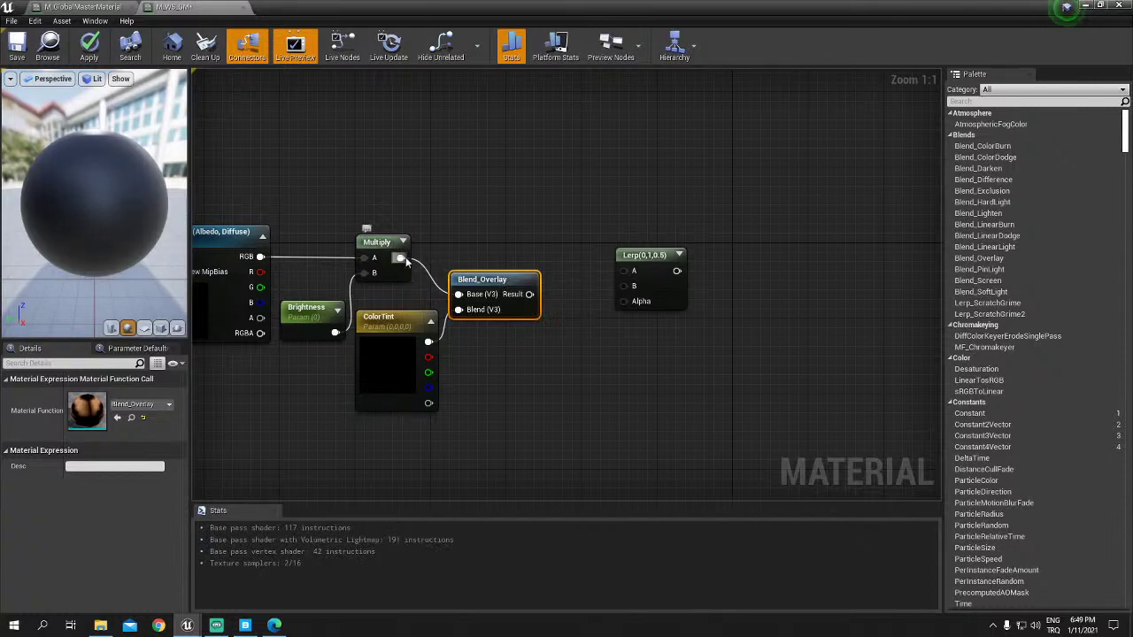
pyautogui.moveTo(400, 257); pyautogui.dragTo(632, 275)
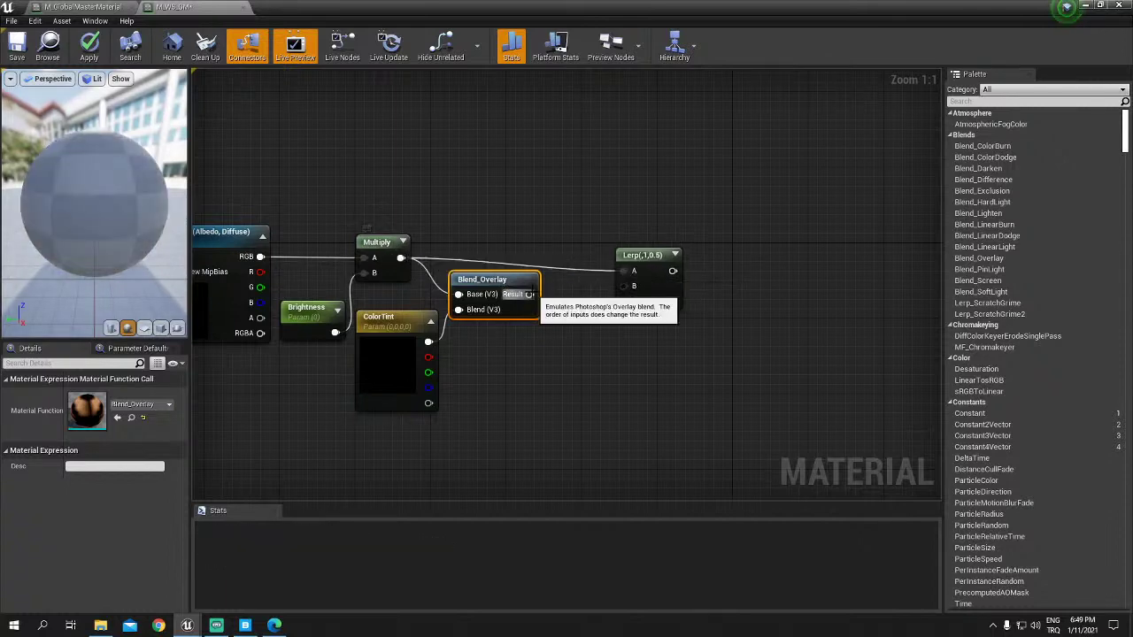
pyautogui.moveTo(529, 294); pyautogui.dragTo(622, 288)
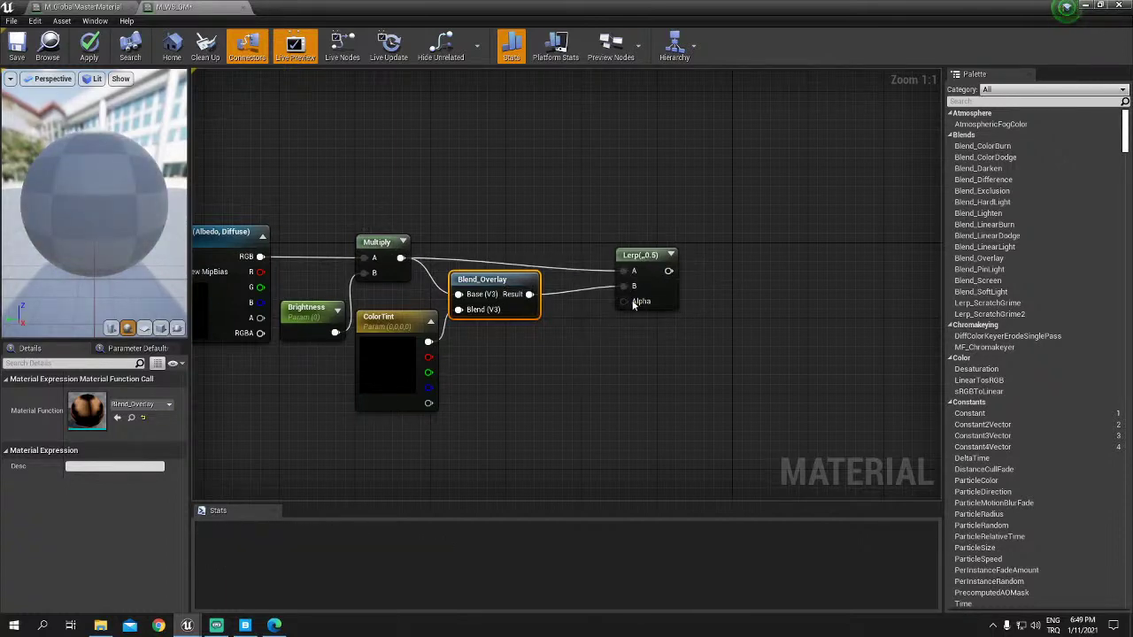
# Step: Promote the Lerp's Alpha to a scalar parameter named TintAmount
pyautogui.rightClick(633, 304)
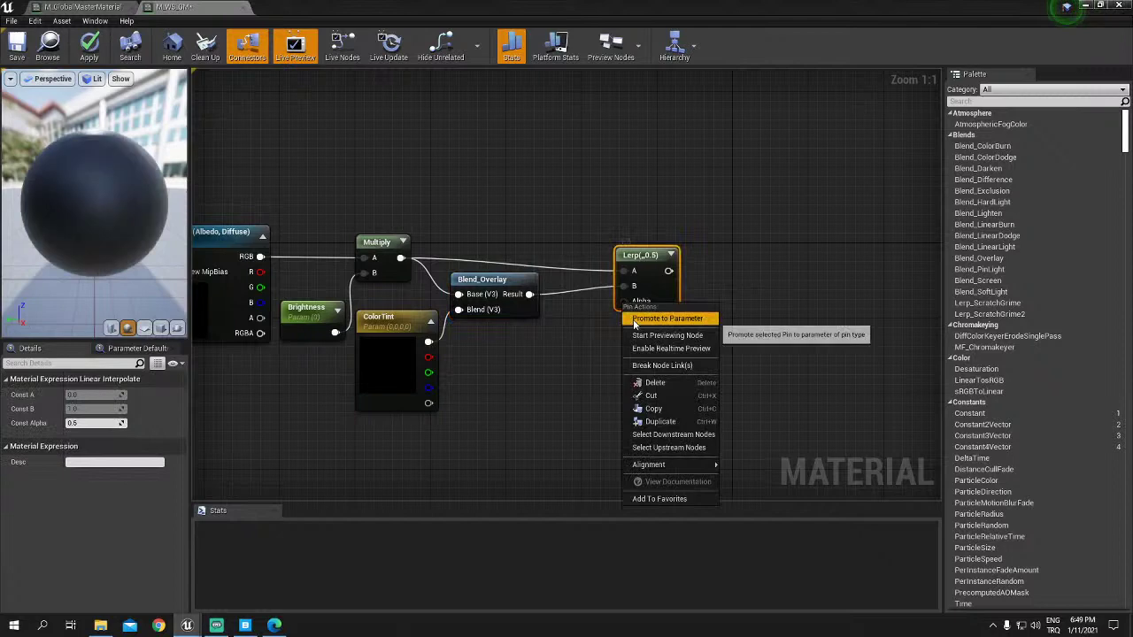
pyautogui.click(667, 318)
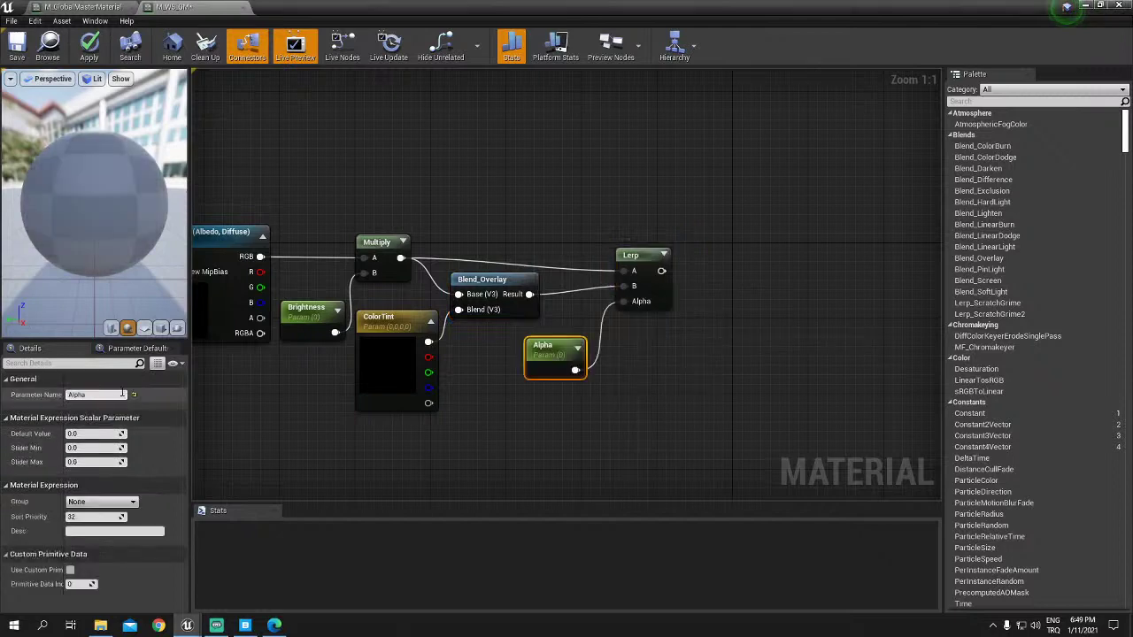
pyautogui.click(95, 394)
pyautogui.write('TintAmount')
pyautogui.press('Return')
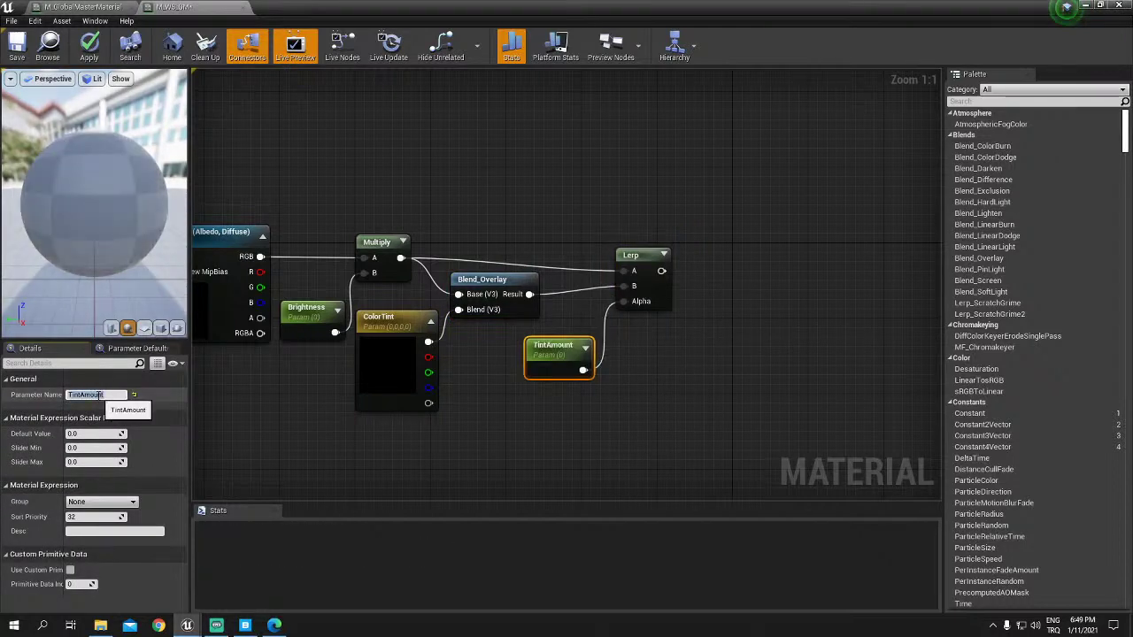
# Step: Compare against the master material, then tidy the Lerp and TintAmount node positions
pyautogui.click(181, 8)
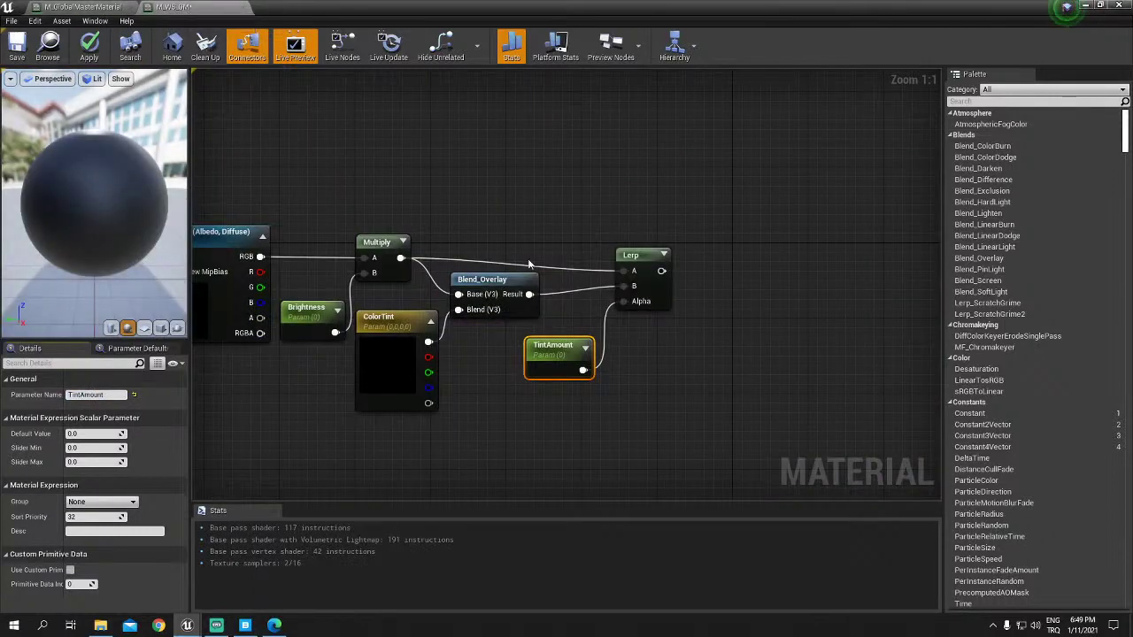
pyautogui.moveTo(615, 256); pyautogui.dragTo(581, 251)
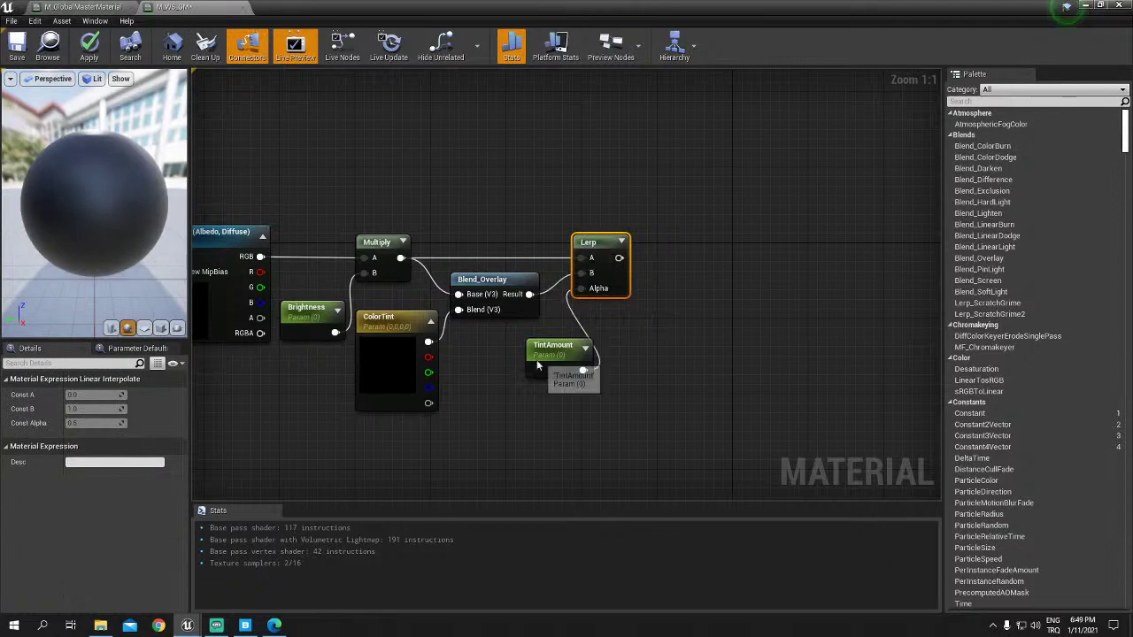
pyautogui.moveTo(537, 360); pyautogui.dragTo(490, 360)
pyautogui.click(418, 143)
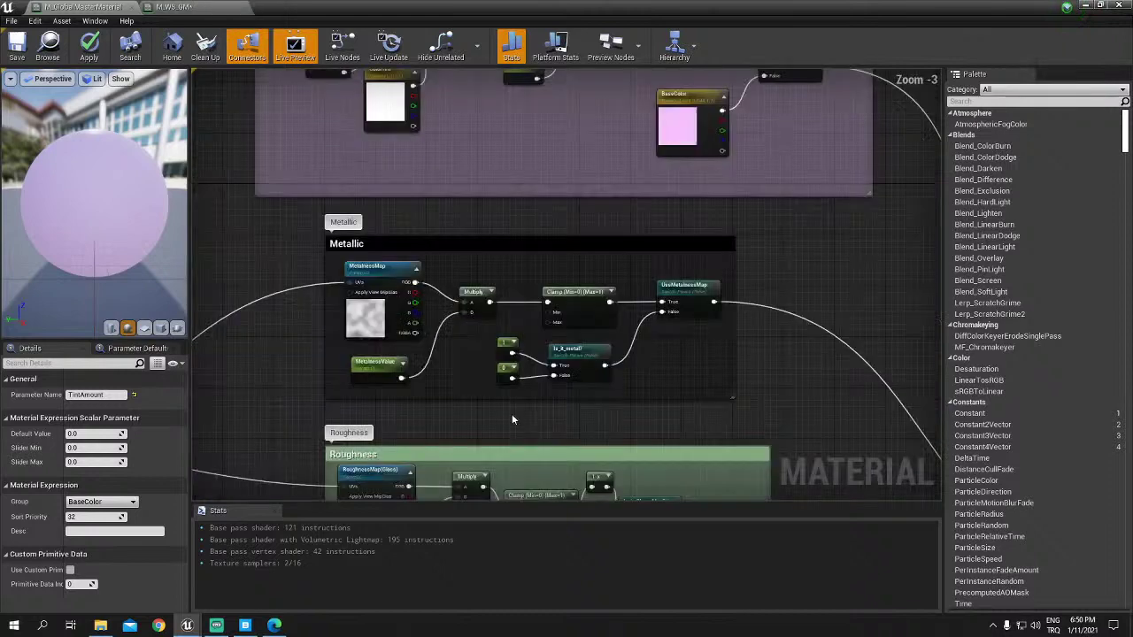
# Step: Review the master material's Metallic and Roughness sections for reference before returning to M_WS_GM
pyautogui.moveTo(511, 420)
pyautogui.mouseDown(button='right')
pyautogui.moveTo(561, 493)
pyautogui.moveTo(537, 124)
pyautogui.moveTo(532, 329)
pyautogui.mouseUp(button='right')
pyautogui.moveTo(527, 256); pyautogui.dragTo(527, 155, button='right')
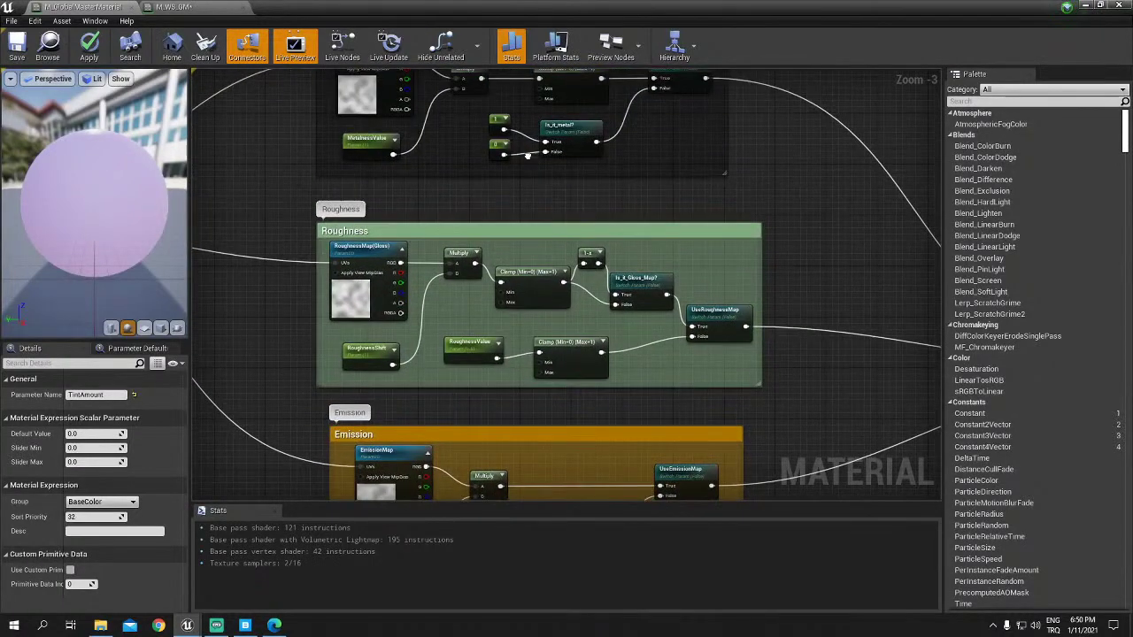
pyautogui.click(174, 7)
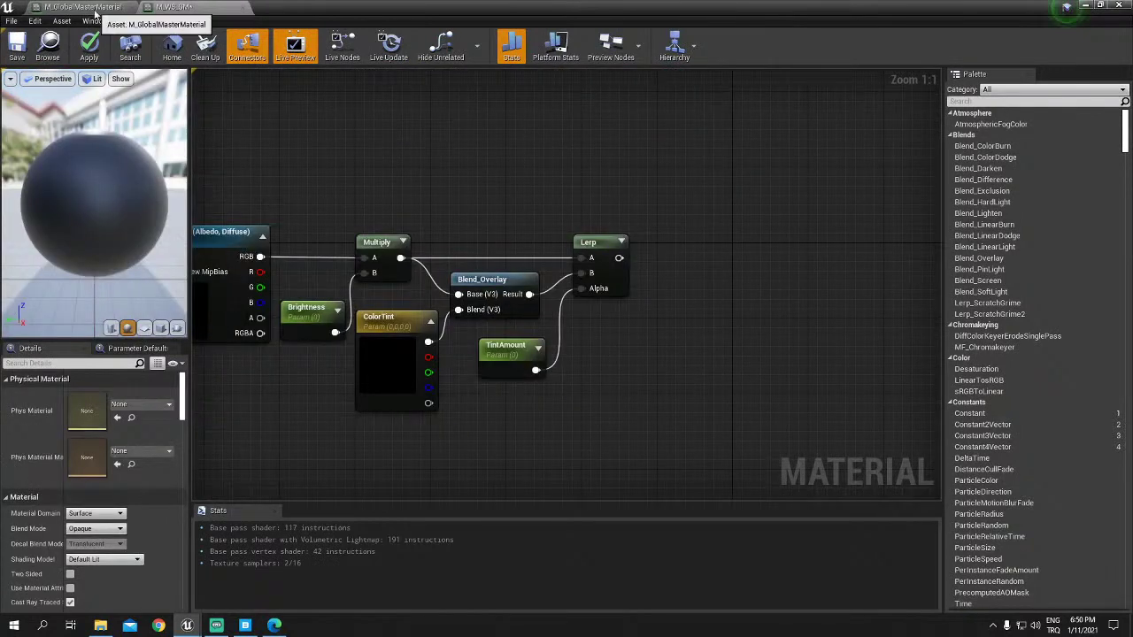
pyautogui.click(95, 14)
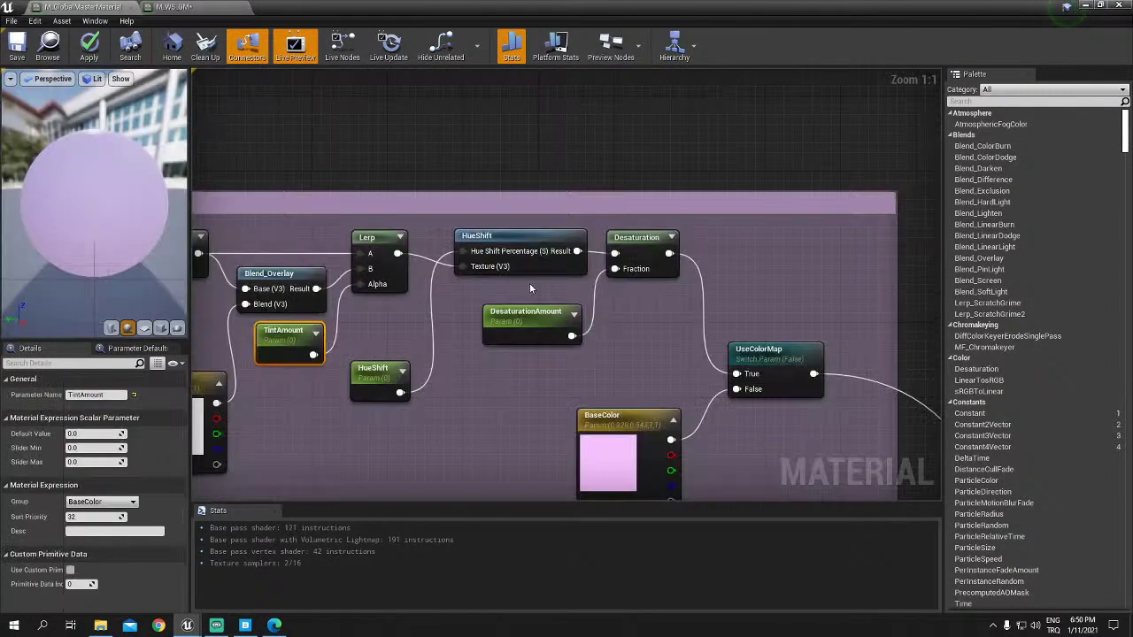
pyautogui.click(177, 7)
# Step: Add a HueShift node via the 'hue' search and feed the Lerp output into its Texture input
pyautogui.moveTo(705, 352); pyautogui.dragTo(560, 265, button='right')
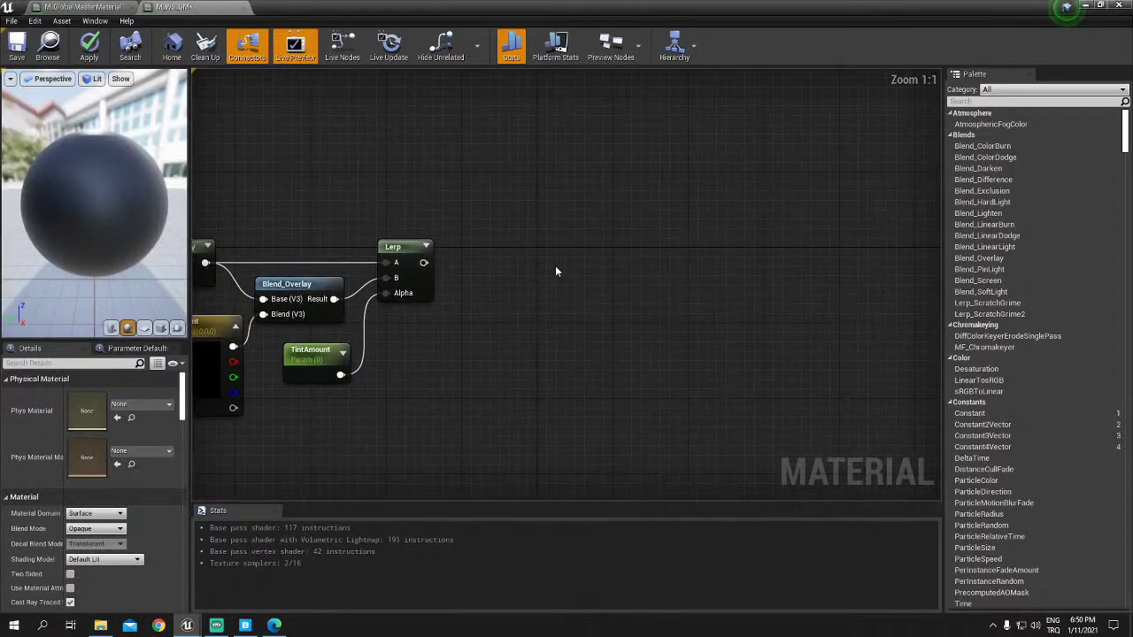
pyautogui.rightClick(554, 266)
pyautogui.write('hue')
pyautogui.press('Return')
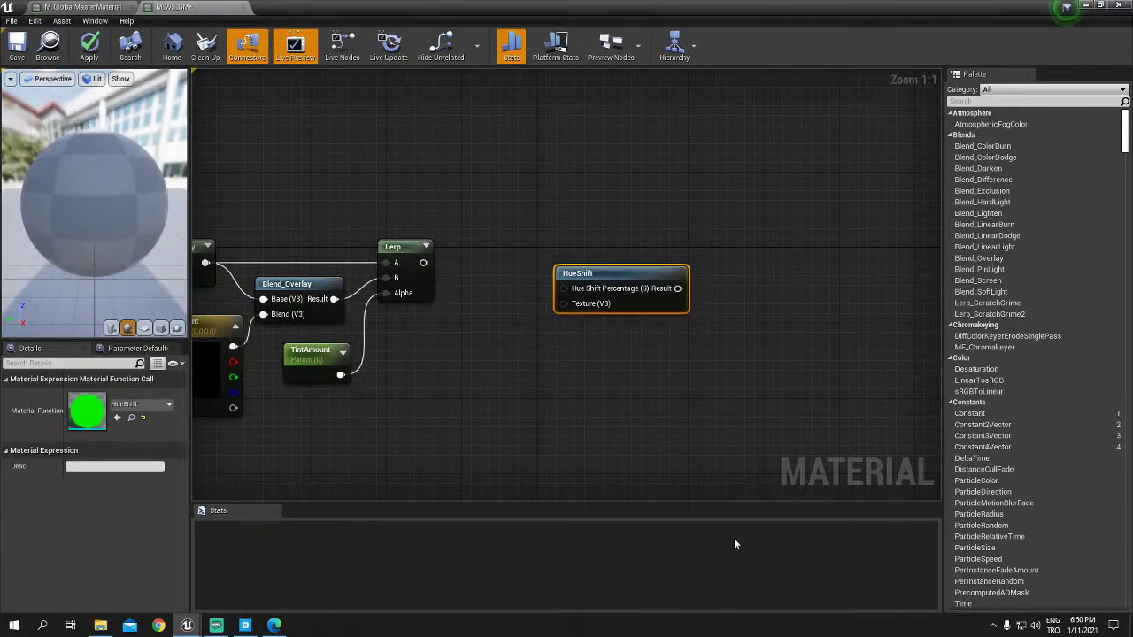
pyautogui.moveTo(602, 273); pyautogui.dragTo(565, 246)
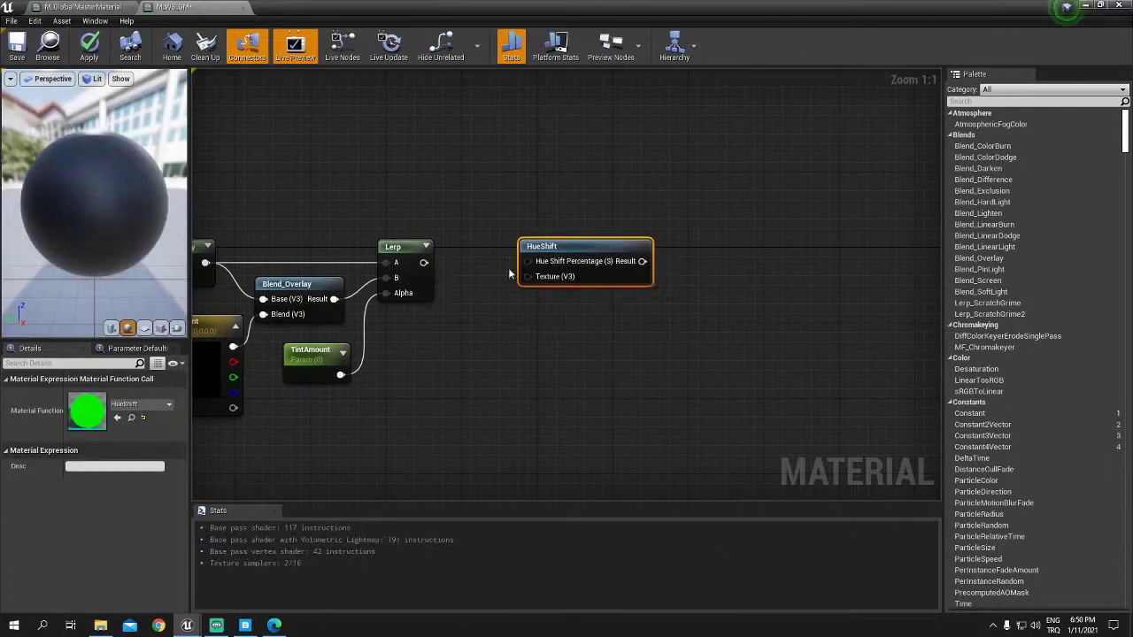
pyautogui.moveTo(423, 262)
pyautogui.mouseDown()
pyautogui.moveTo(529, 276)
pyautogui.moveTo(529, 232)
pyautogui.moveTo(548, 236)
pyautogui.mouseUp()
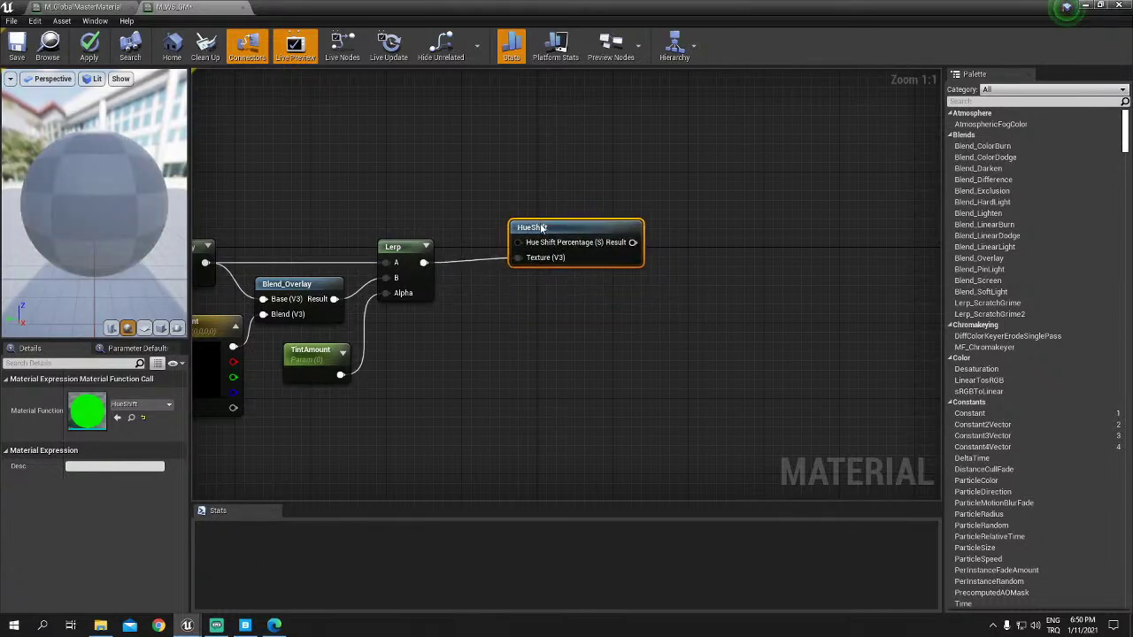
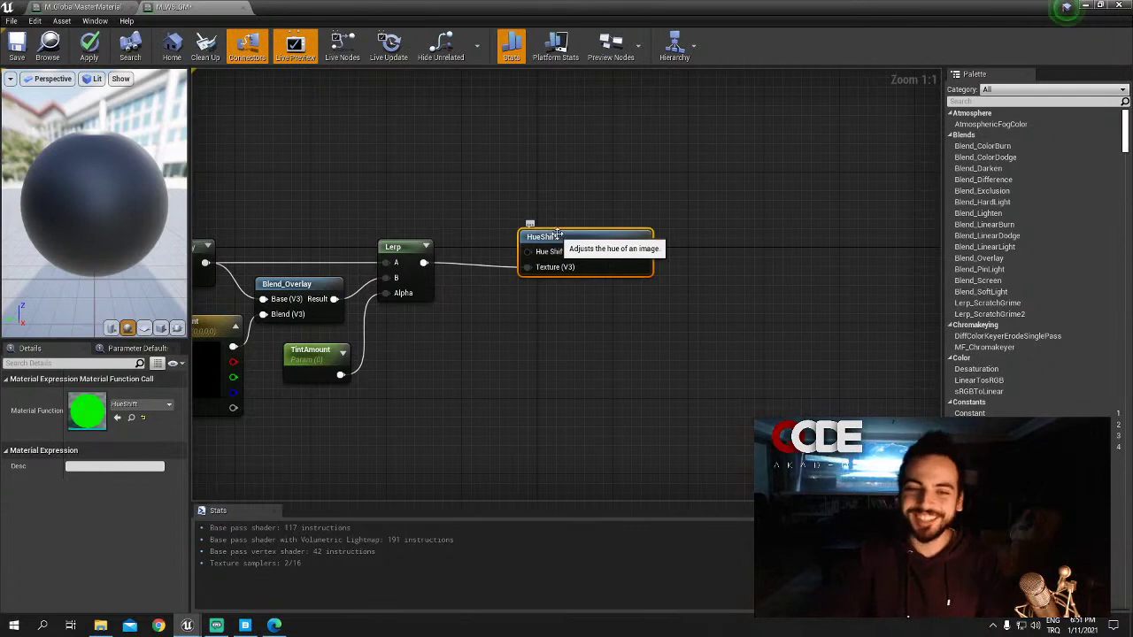
# Step: Fine-tune the HueShift node's position in the M_WS_GM material graph
pyautogui.moveTo(557, 233); pyautogui.dragTo(547, 230)
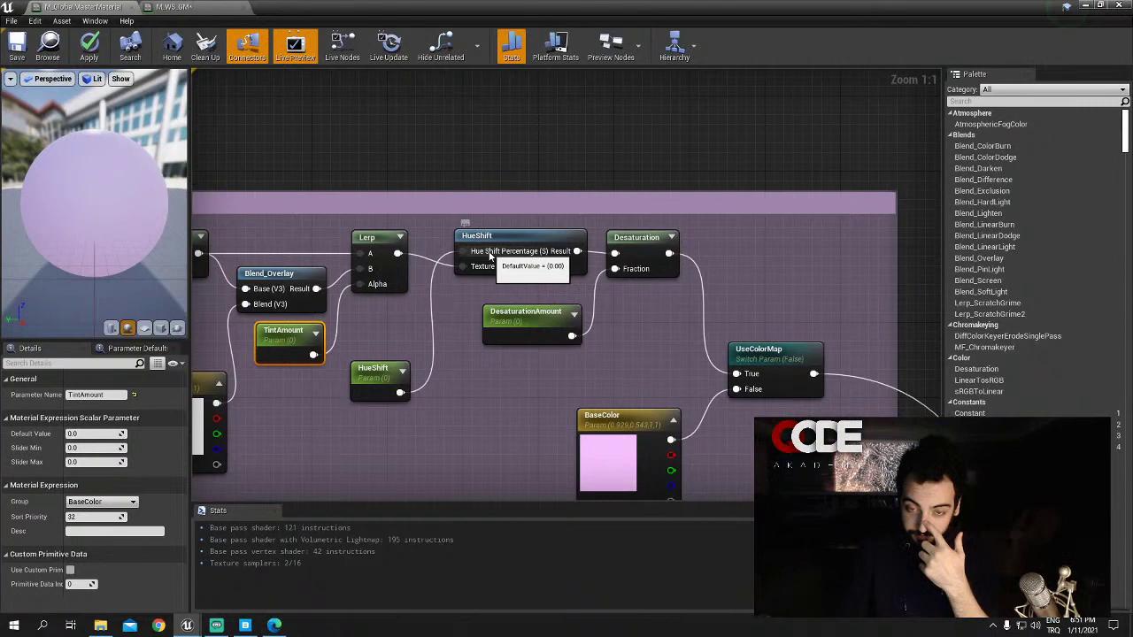
pyautogui.click(181, 9)
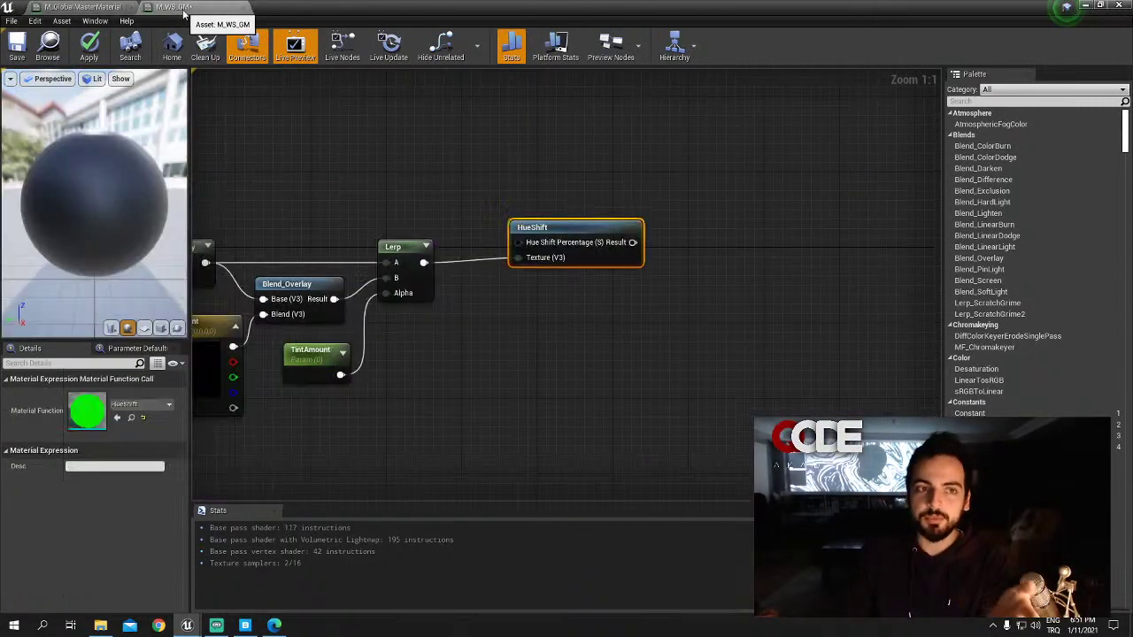
pyautogui.moveTo(553, 227); pyautogui.dragTo(553, 237)
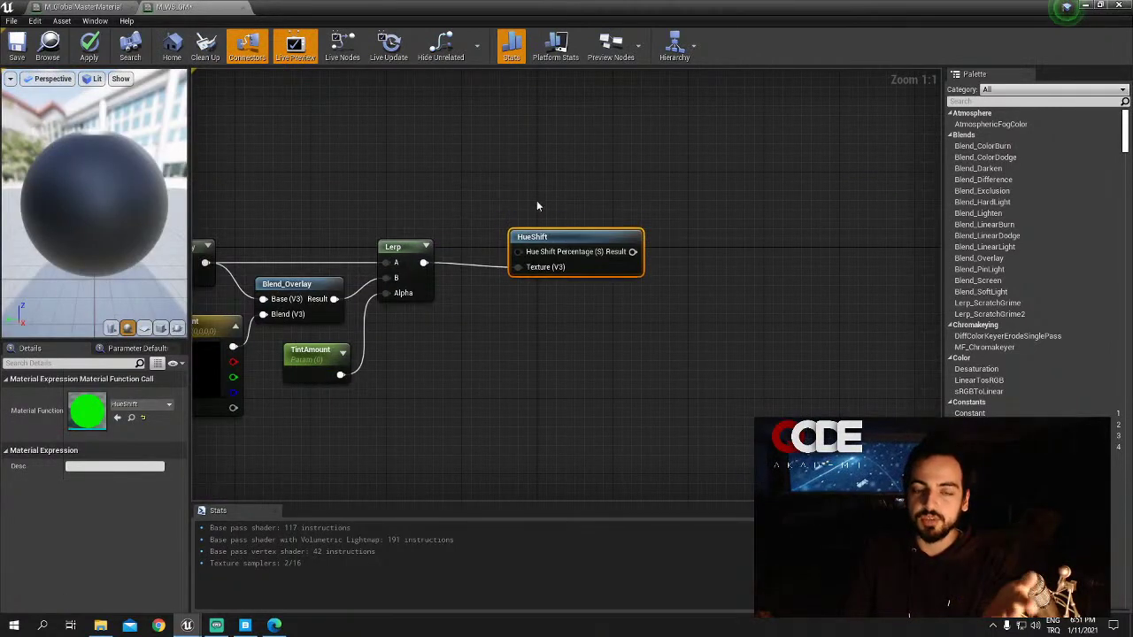
pyautogui.click(535, 196)
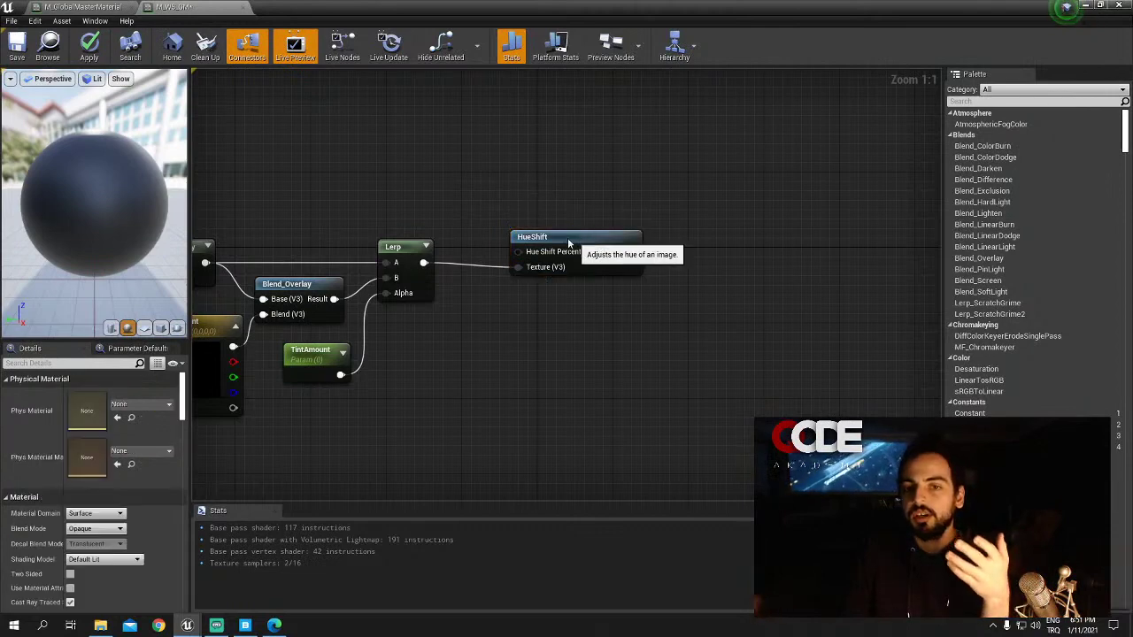
pyautogui.moveTo(569, 243); pyautogui.dragTo(561, 242)
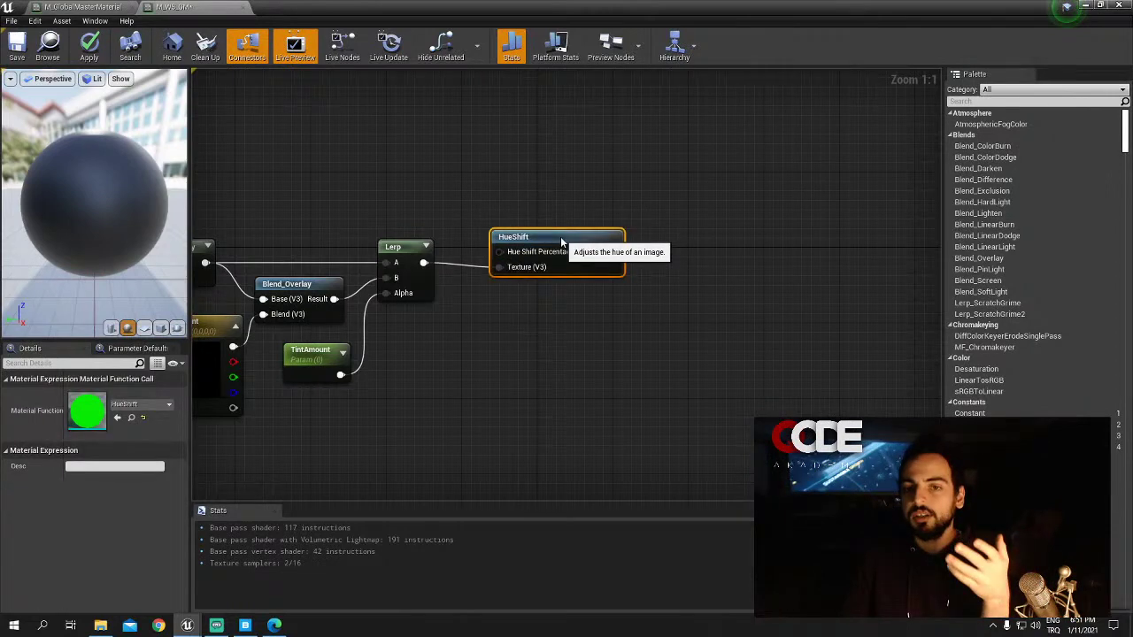
pyautogui.click(734, 264)
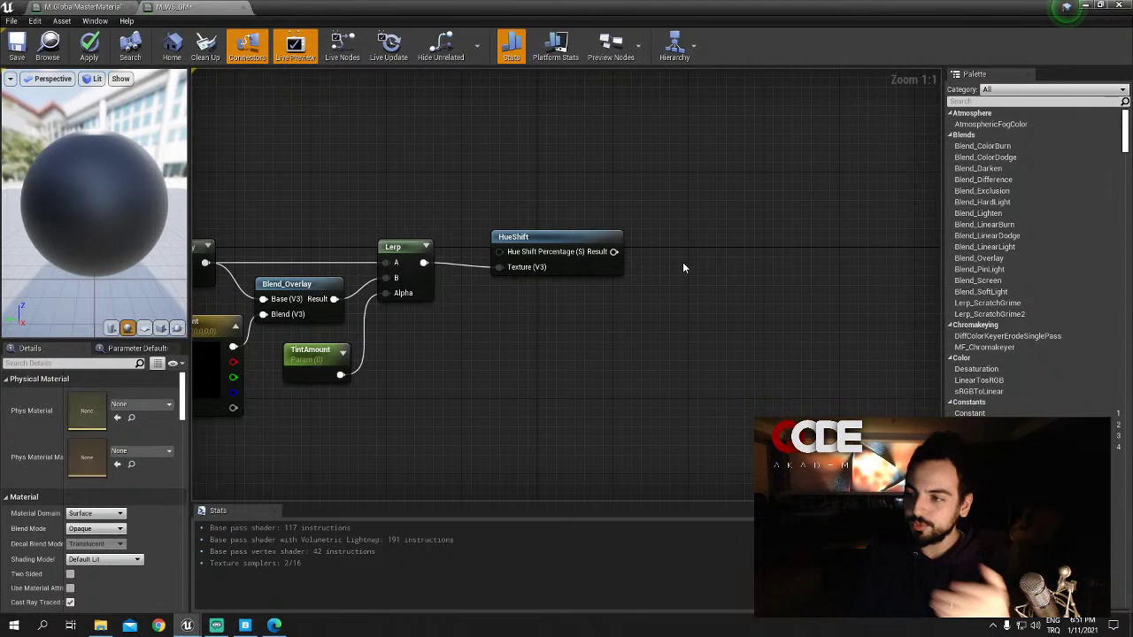
pyautogui.moveTo(558, 240); pyautogui.dragTo(556, 230)
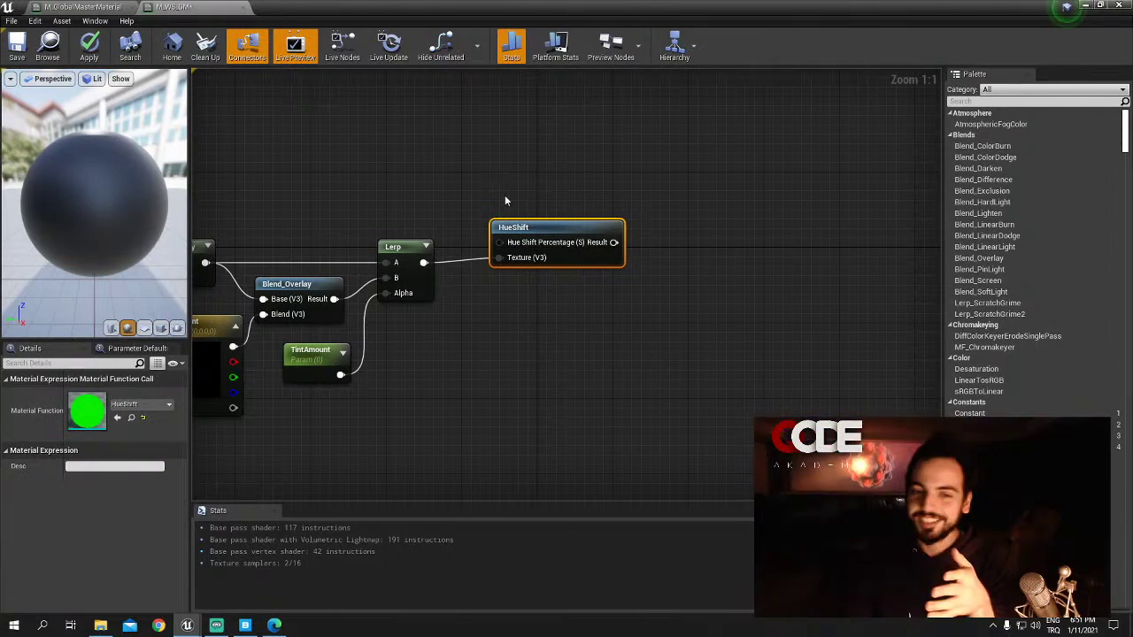
# Step: Promote HueShift's Hue Shift Percentage pin to a parameter placed above the node
pyautogui.rightClick(502, 249)
pyautogui.click(522, 257)
pyautogui.moveTo(461, 248)
pyautogui.mouseDown()
pyautogui.moveTo(403, 197)
pyautogui.moveTo(443, 204)
pyautogui.mouseUp()
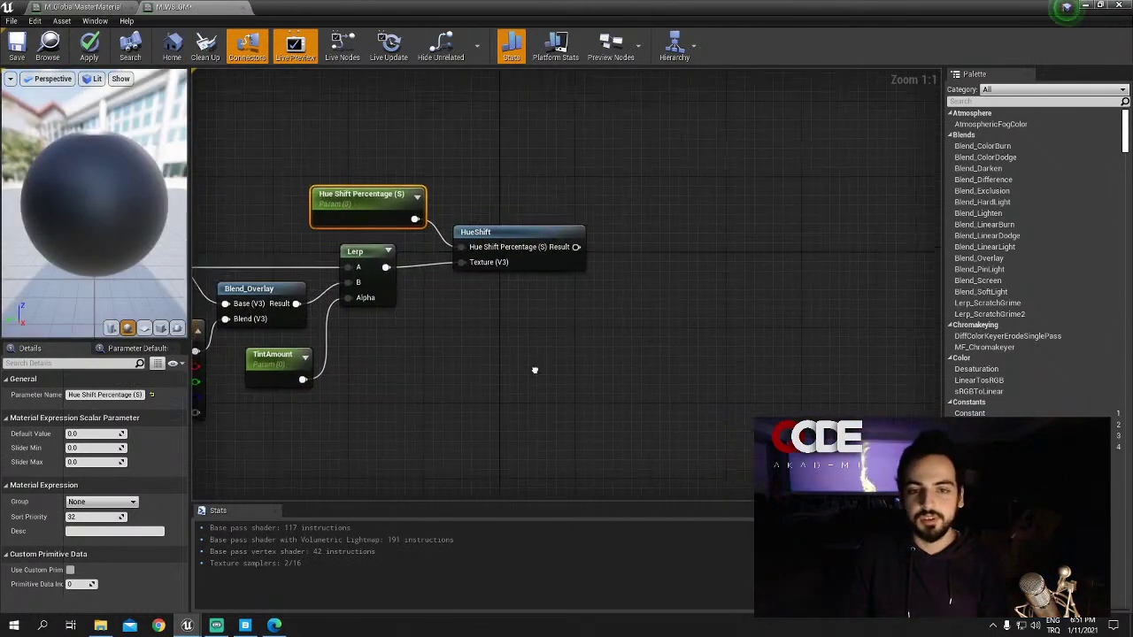
# Step: Add a Desaturation node fed by HueShift's Result, then restore the editor window
pyautogui.moveTo(535, 370); pyautogui.dragTo(487, 371, button='right')
pyautogui.click(429, 243)
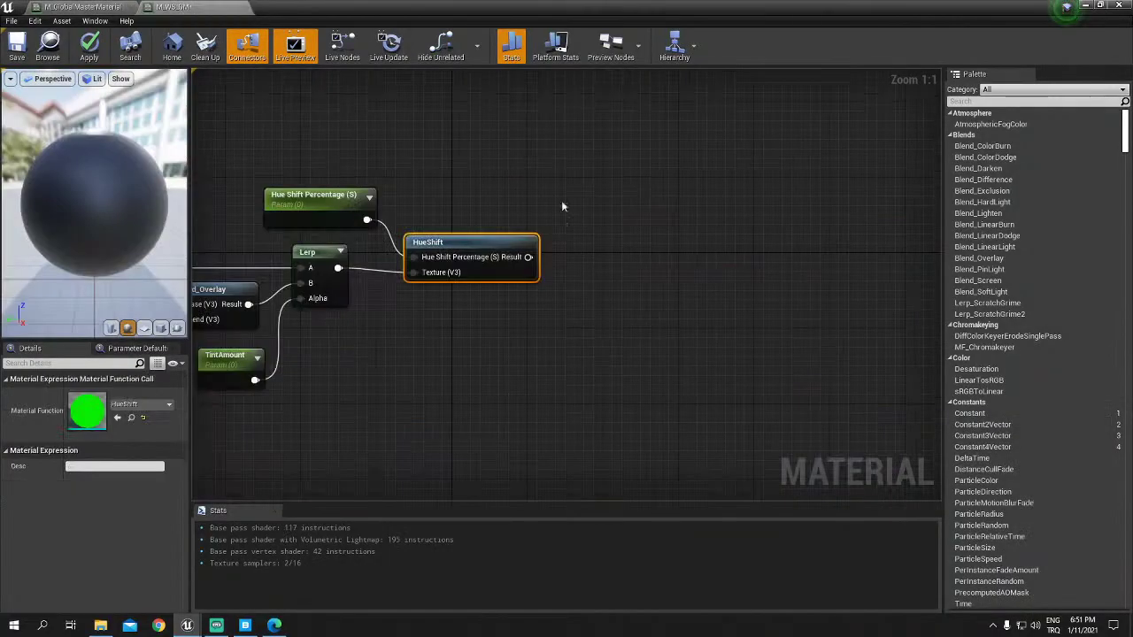
pyautogui.moveTo(528, 257); pyautogui.dragTo(622, 263)
pyautogui.write('de')
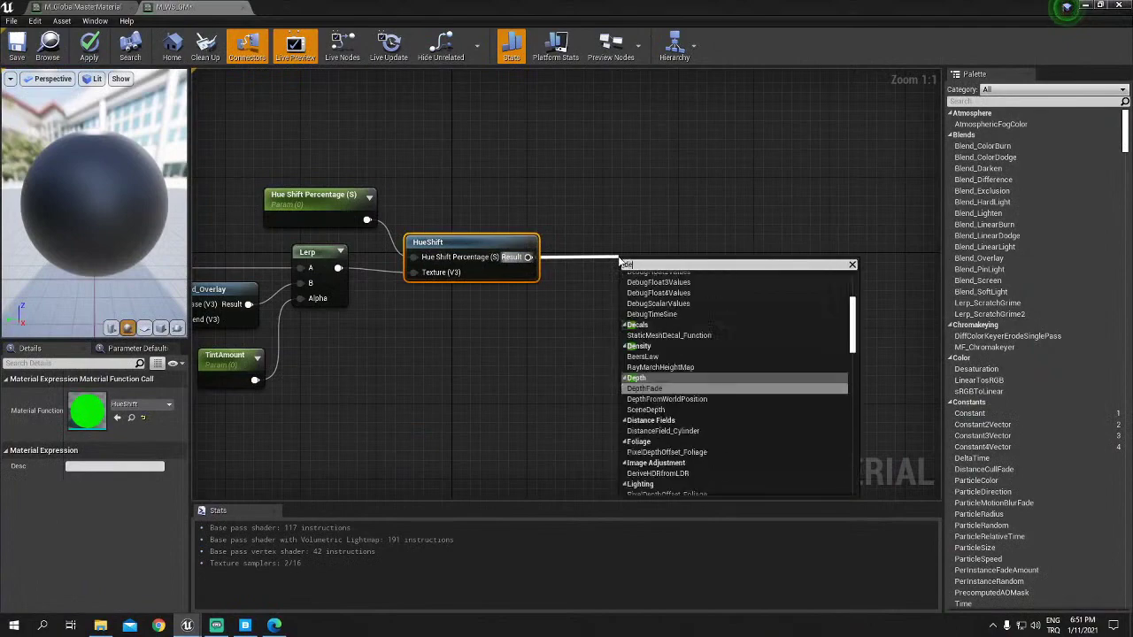
pyautogui.write('sa')
pyautogui.press('Return')
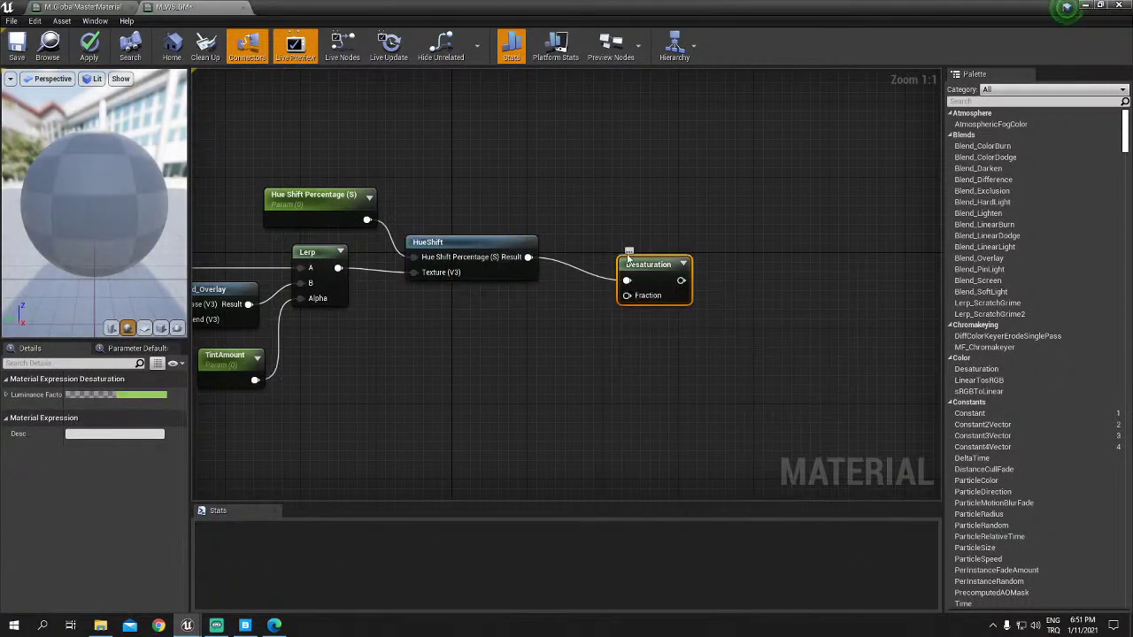
pyautogui.moveTo(628, 257); pyautogui.dragTo(623, 235)
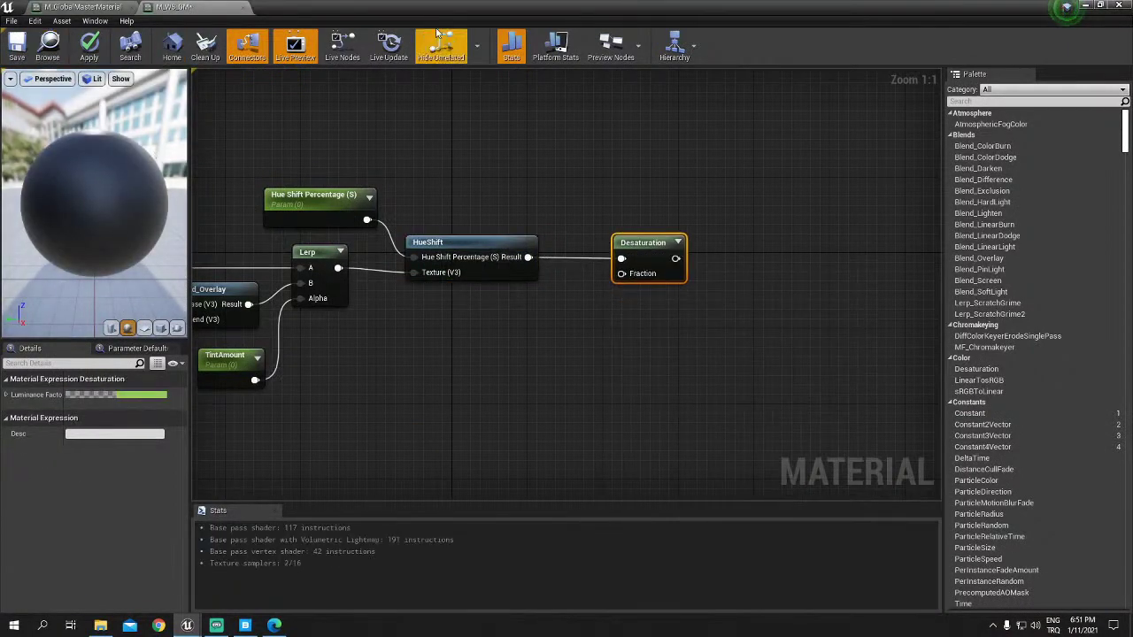
pyautogui.doubleClick(491, 16)
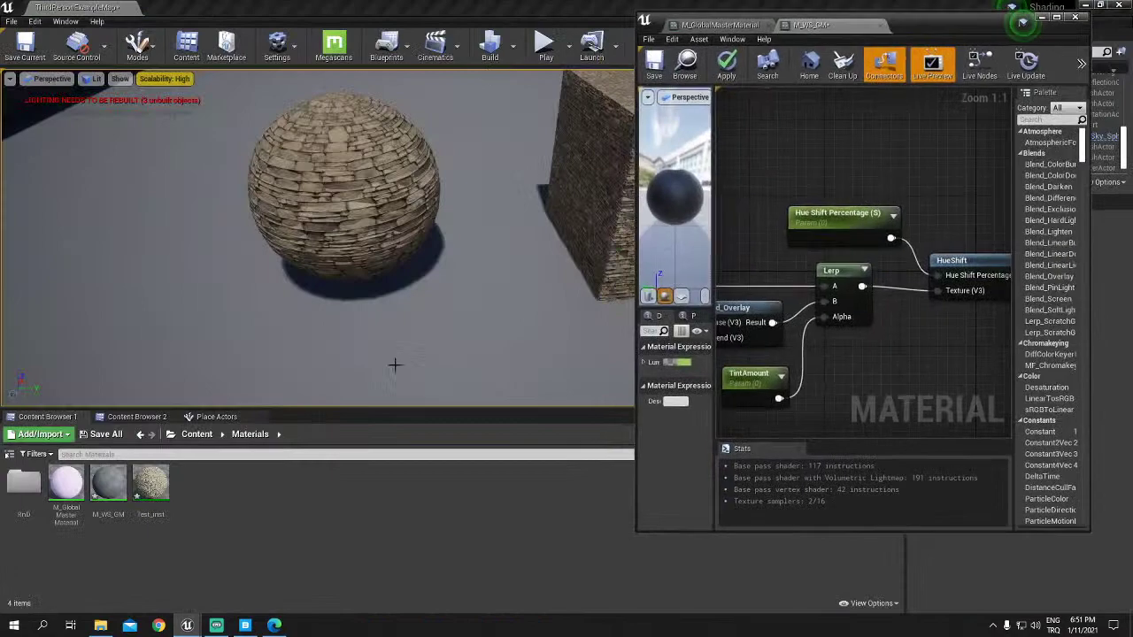
# Step: In Test_inst, enable the DesaturationAmount override, test positive and negative values, and reset it to 0.0
pyautogui.doubleClick(151, 505)
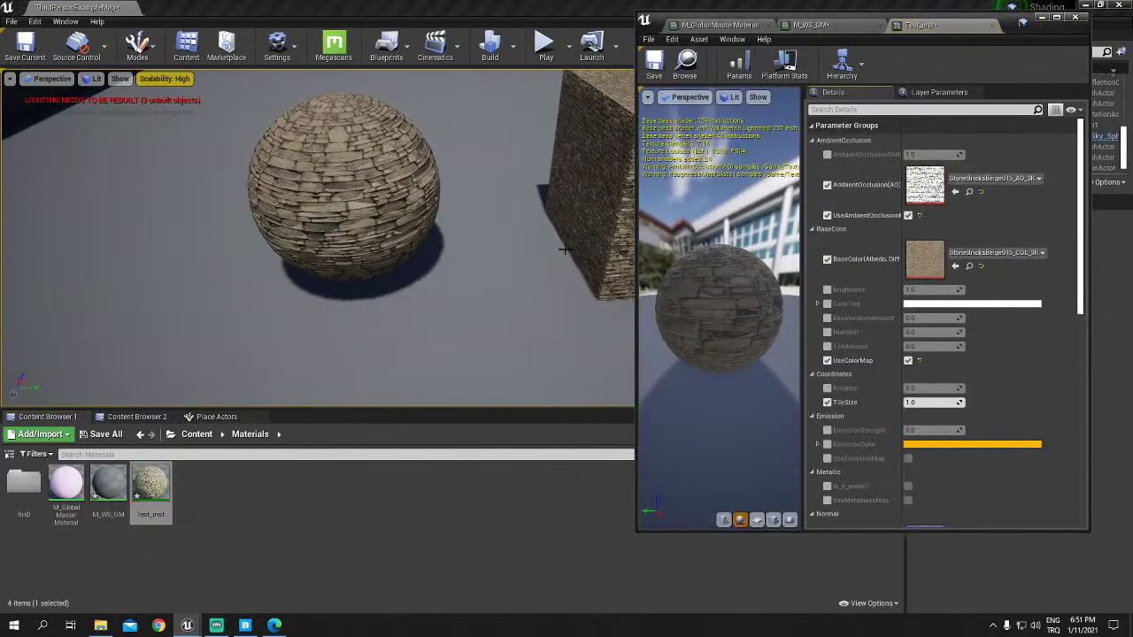
pyautogui.moveTo(562, 249); pyautogui.dragTo(826, 360, button='middle')
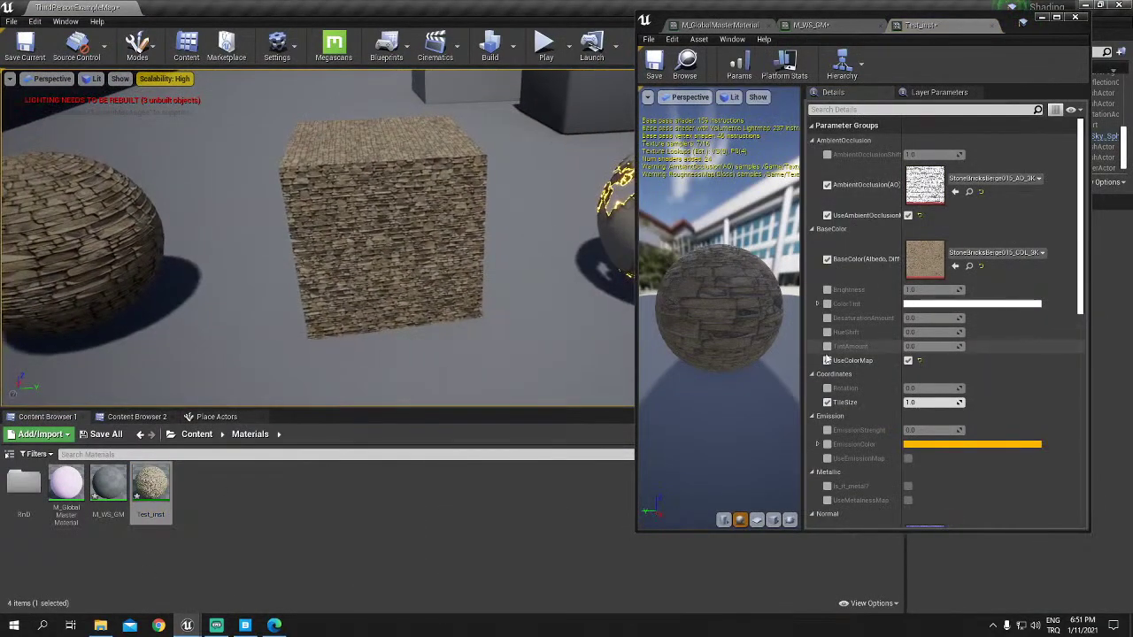
pyautogui.click(826, 317)
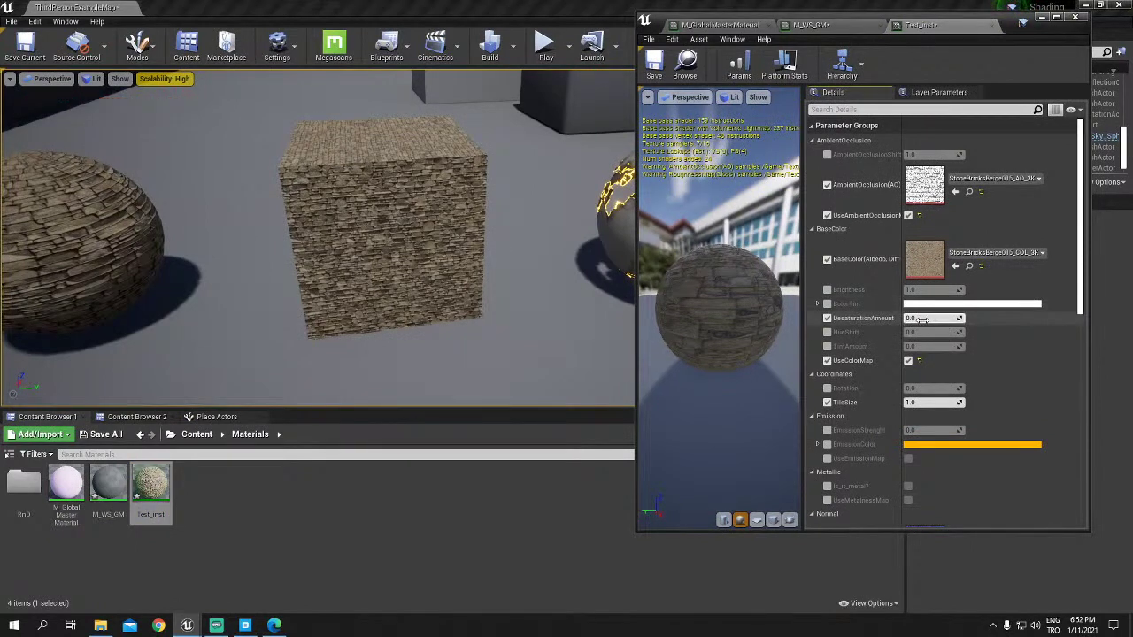
pyautogui.moveTo(929, 317)
pyautogui.mouseDown()
pyautogui.moveTo(943, 317)
pyautogui.moveTo(902, 317)
pyautogui.mouseUp()
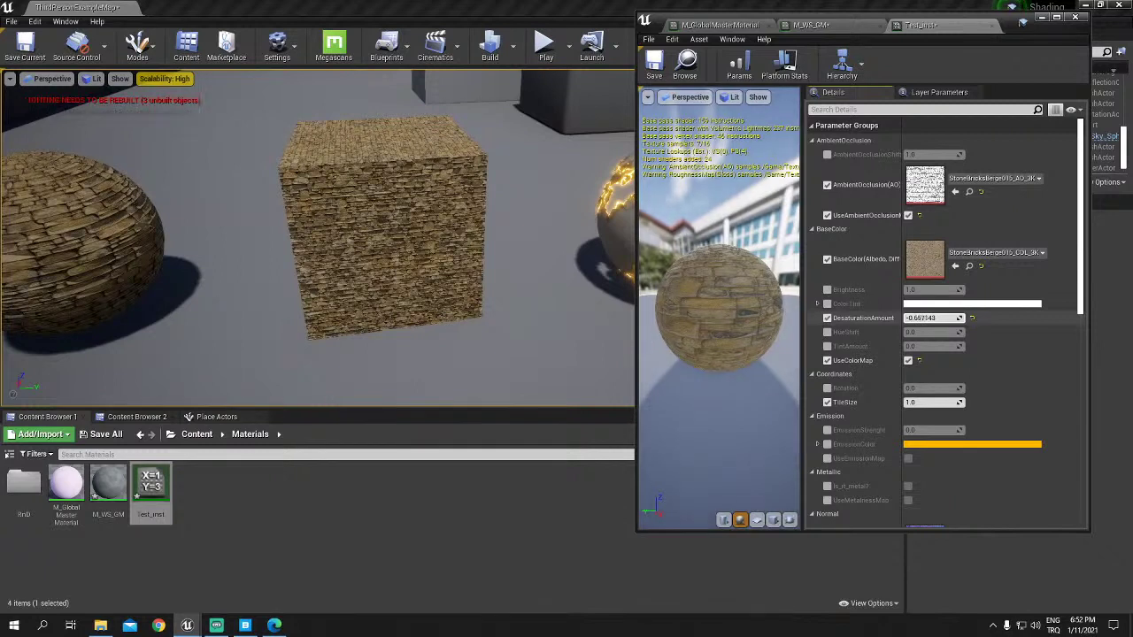
pyautogui.moveTo(933, 318)
pyautogui.mouseDown()
pyautogui.moveTo(911, 317)
pyautogui.moveTo(951, 318)
pyautogui.mouseUp()
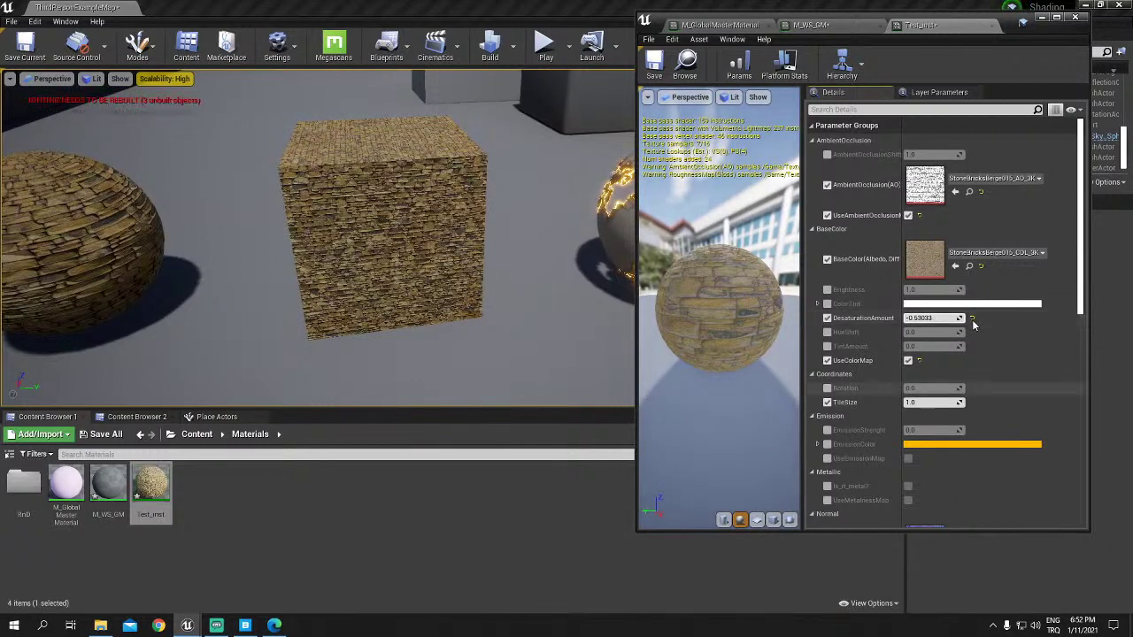
pyautogui.click(962, 317)
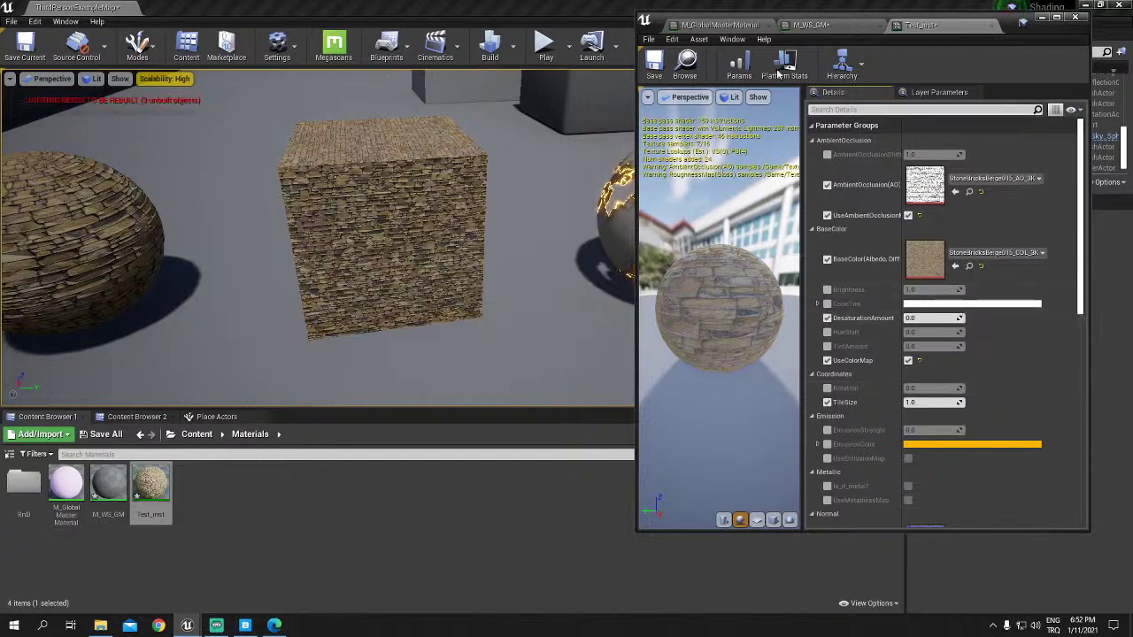
pyautogui.click(854, 28)
pyautogui.click(1055, 17)
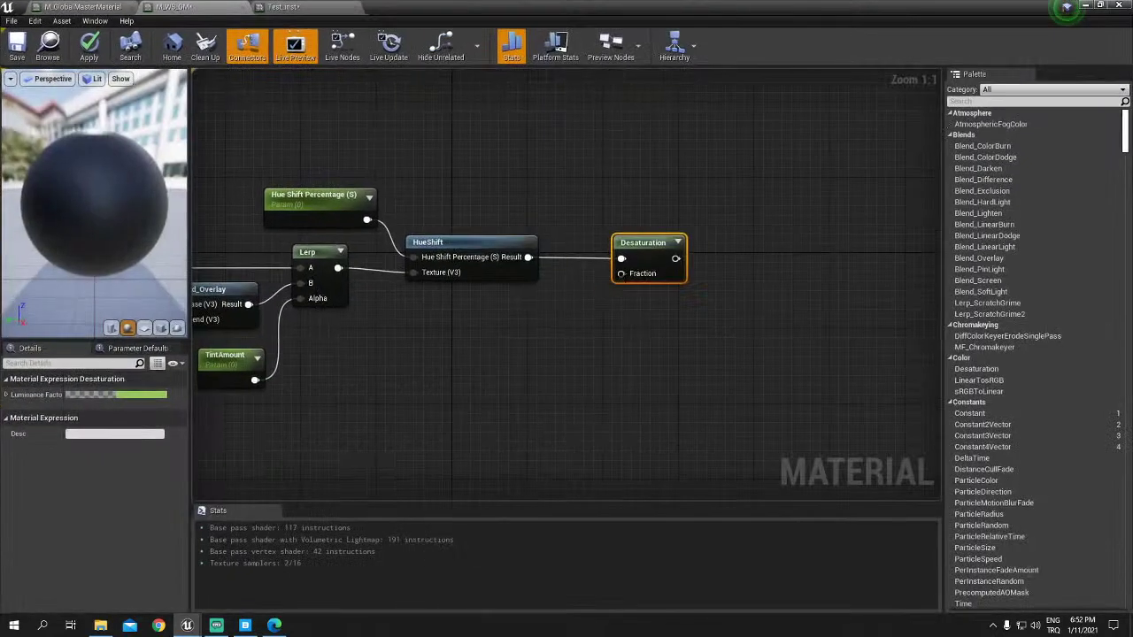
# Step: Add a Scalar Parameter named Saturation beside the Lerp and TintAmount nodes
pyautogui.moveTo(644, 318); pyautogui.dragTo(540, 318, button='right')
pyautogui.moveTo(585, 270); pyautogui.dragTo(539, 270)
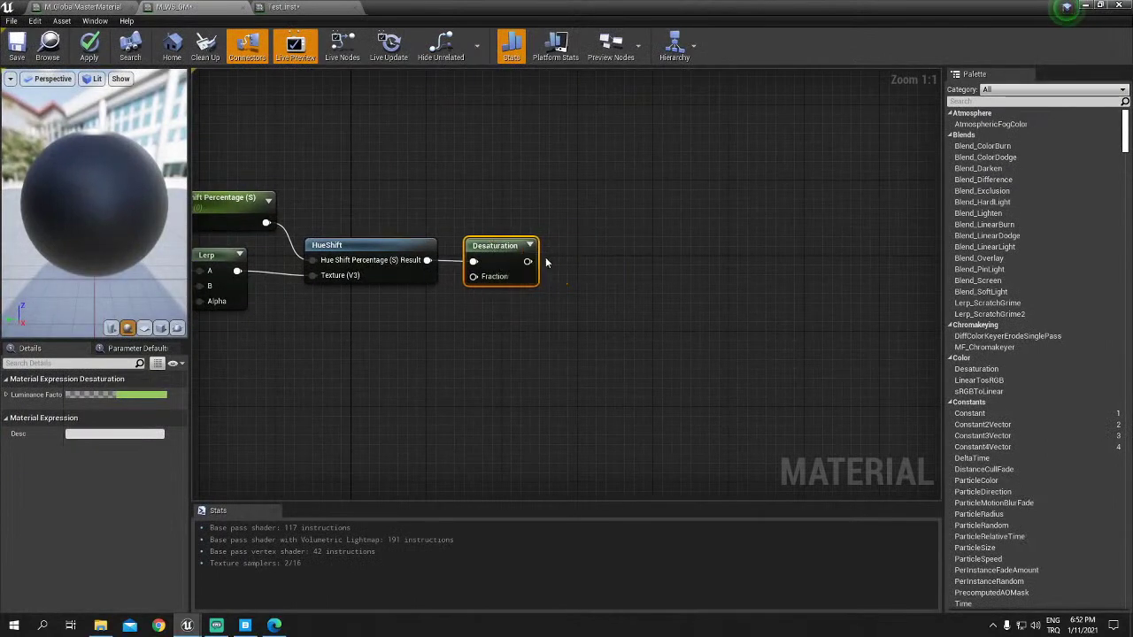
pyautogui.click(539, 270)
pyautogui.moveTo(467, 321); pyautogui.dragTo(571, 316, button='right')
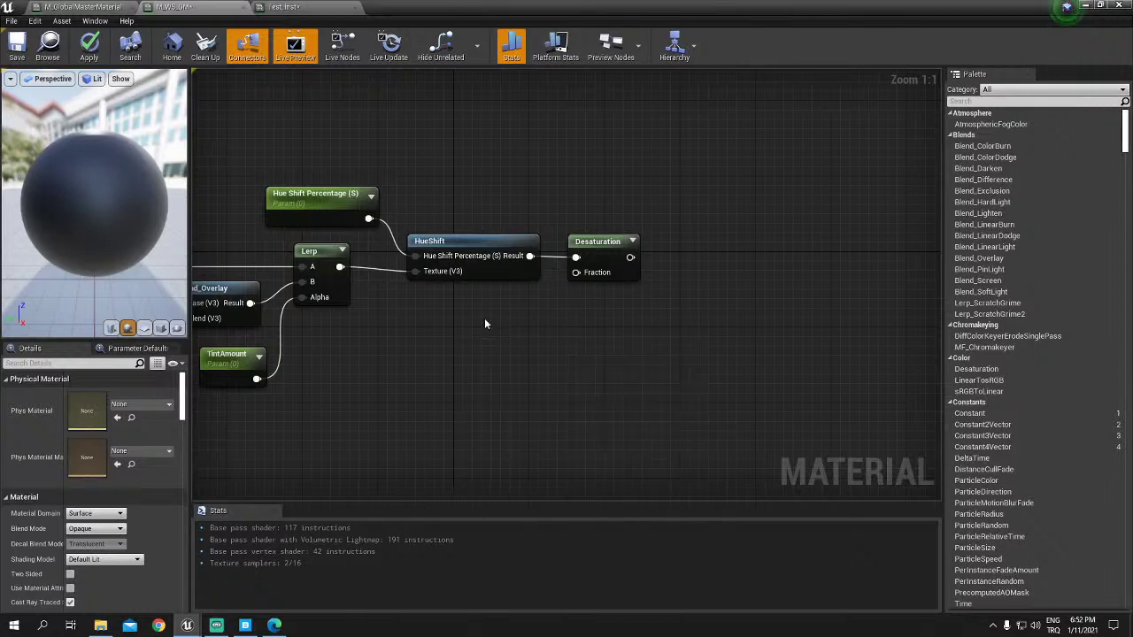
pyautogui.rightClick(471, 338)
pyautogui.click(466, 331)
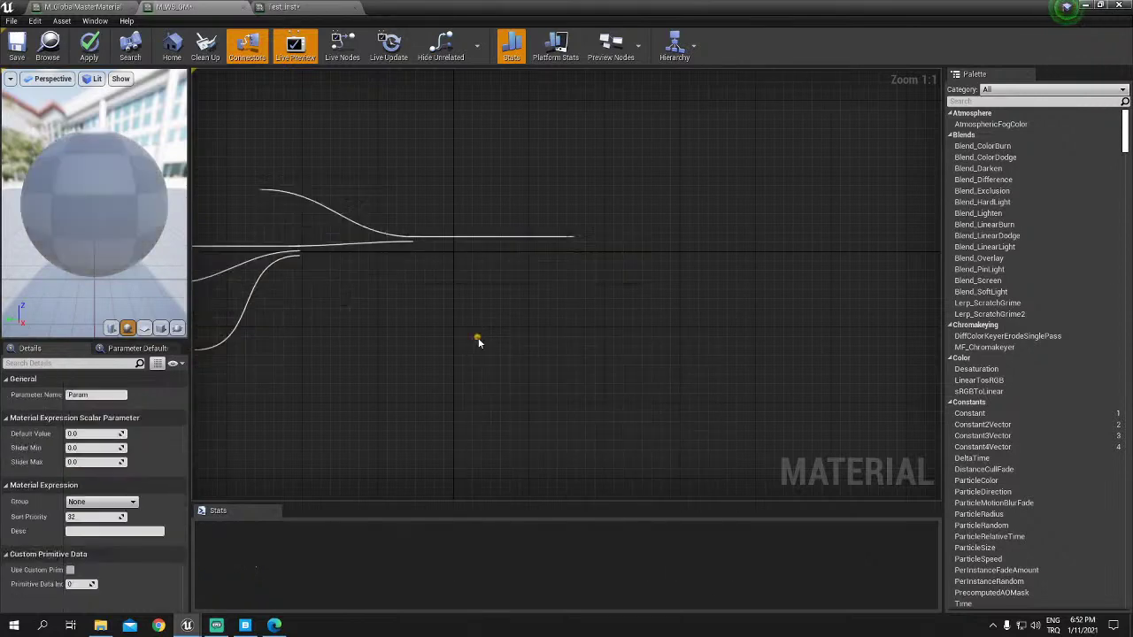
pyautogui.click(476, 346)
pyautogui.write('Sa')
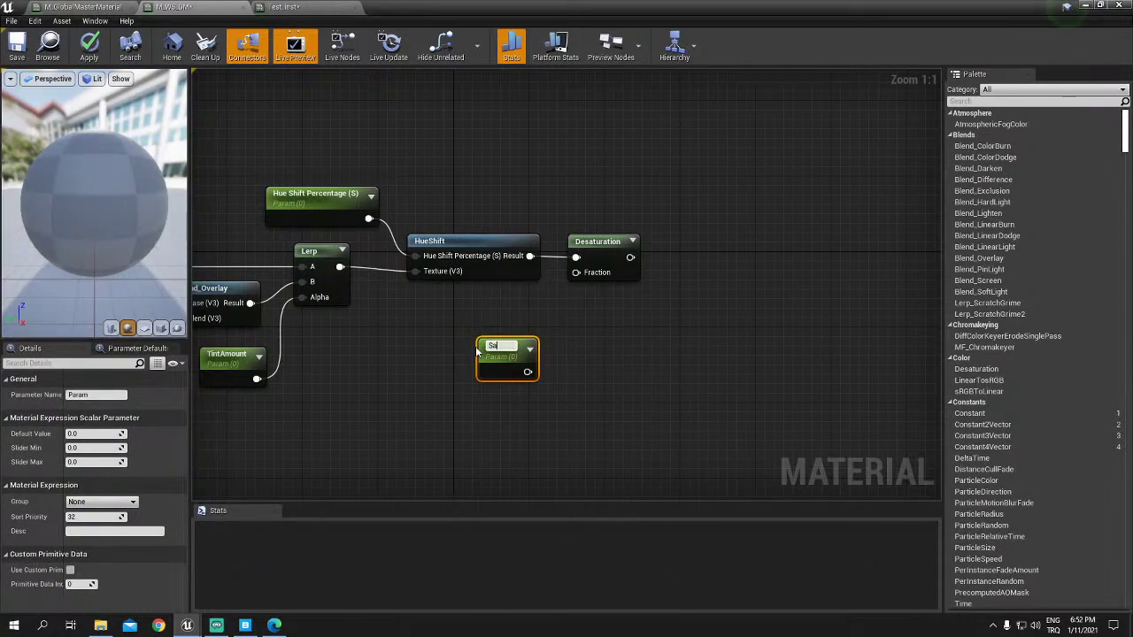
pyautogui.write('turation')
pyautogui.press('Return')
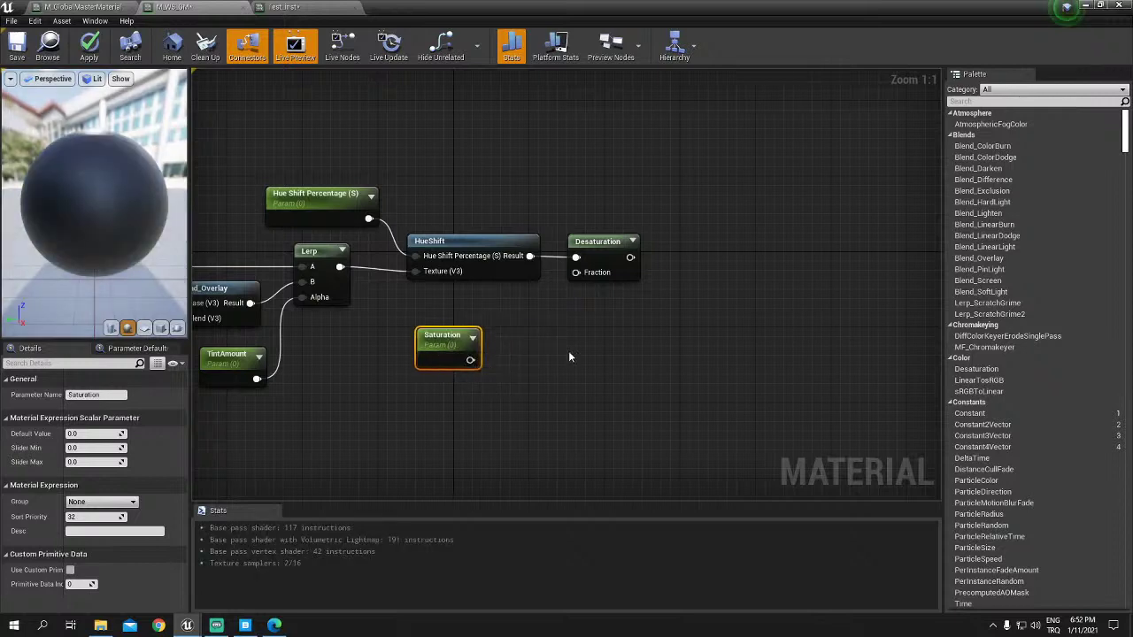
pyautogui.click(566, 350)
# Step: Multiply Saturation by -1 and feed the result into Desaturation's Fraction input
pyautogui.click(517, 326)
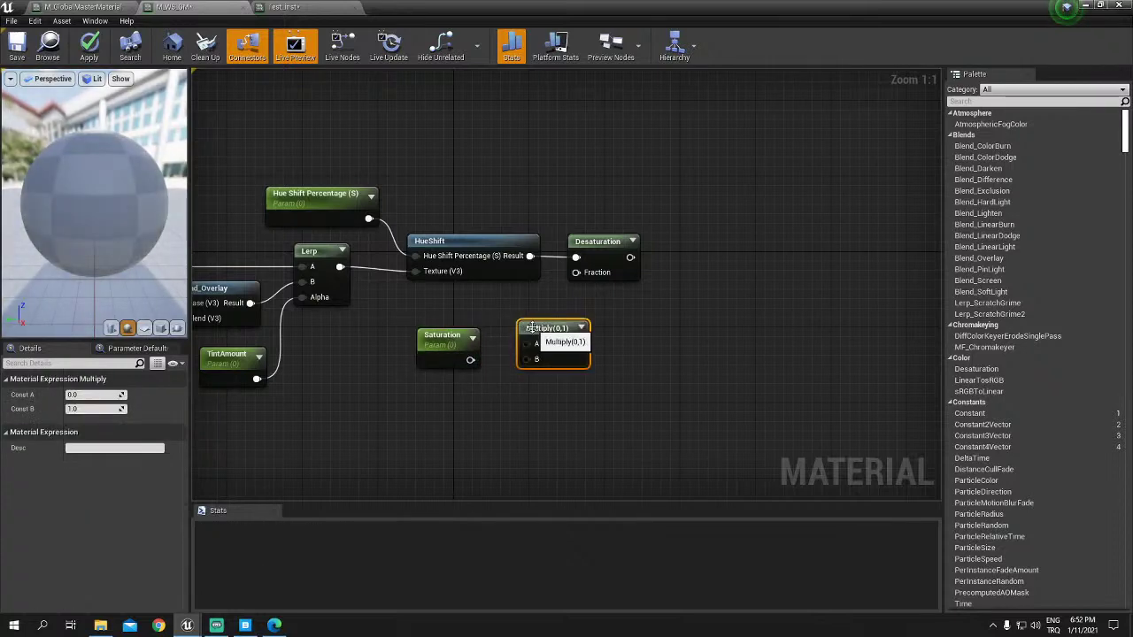
pyautogui.moveTo(470, 360); pyautogui.dragTo(549, 352)
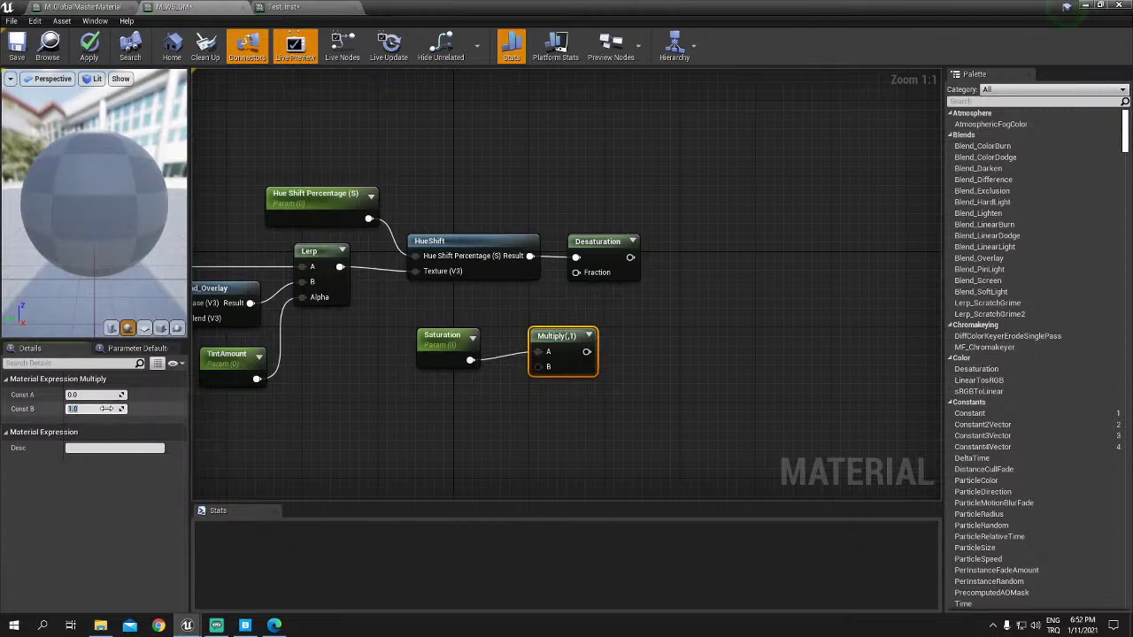
pyautogui.write('-1')
pyautogui.press('Return')
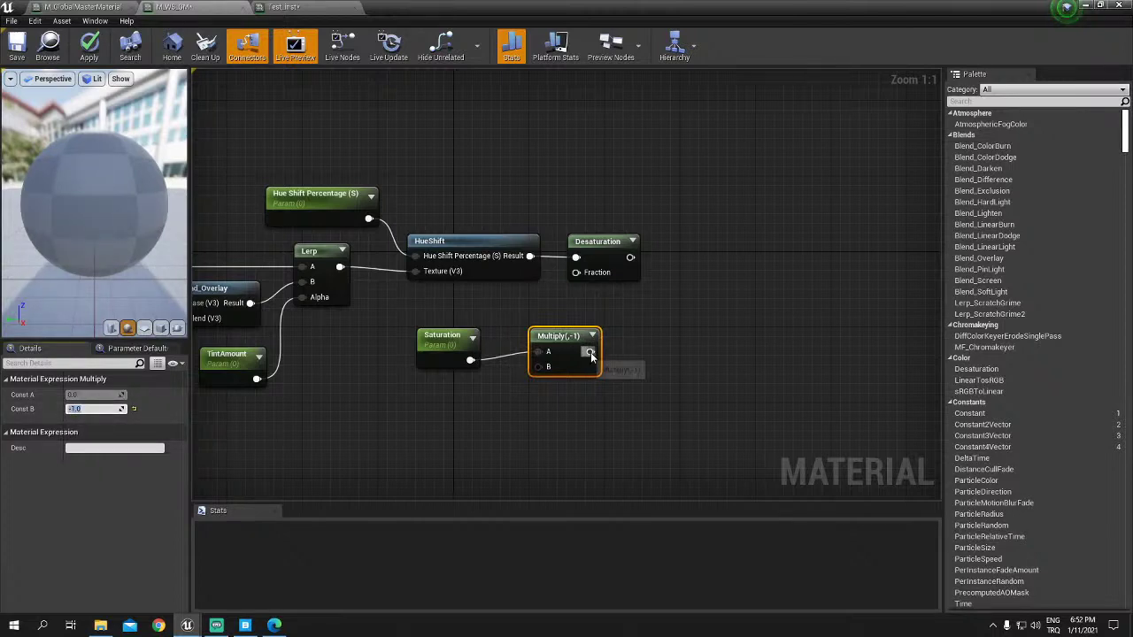
pyautogui.moveTo(591, 356); pyautogui.dragTo(576, 276)
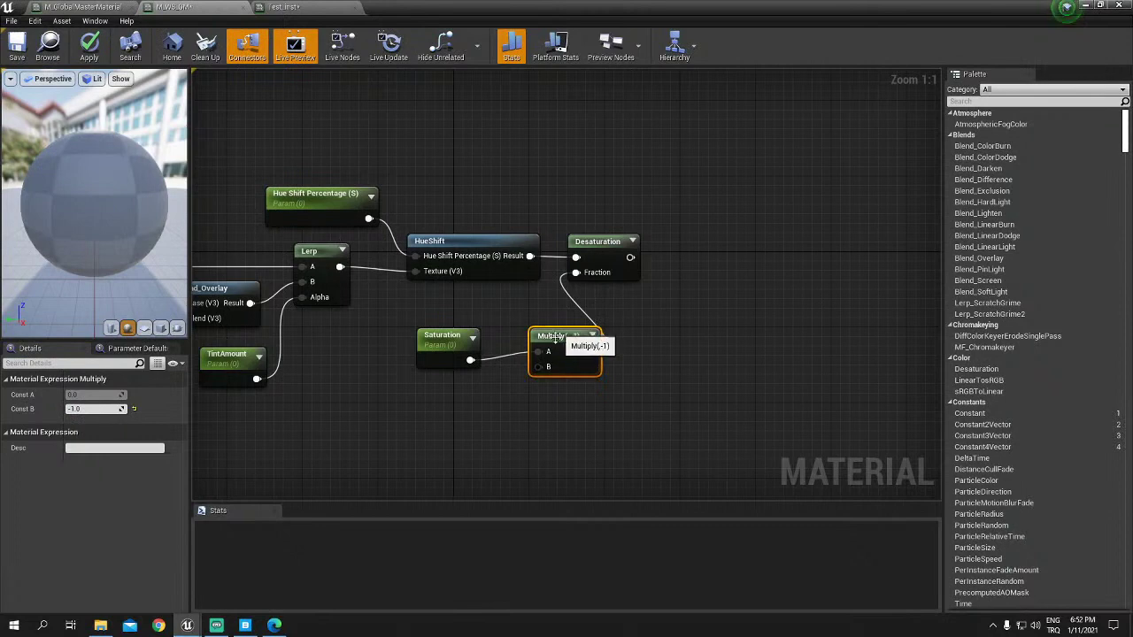
pyautogui.moveTo(558, 337); pyautogui.dragTo(521, 331)
pyautogui.moveTo(446, 346); pyautogui.dragTo(435, 327)
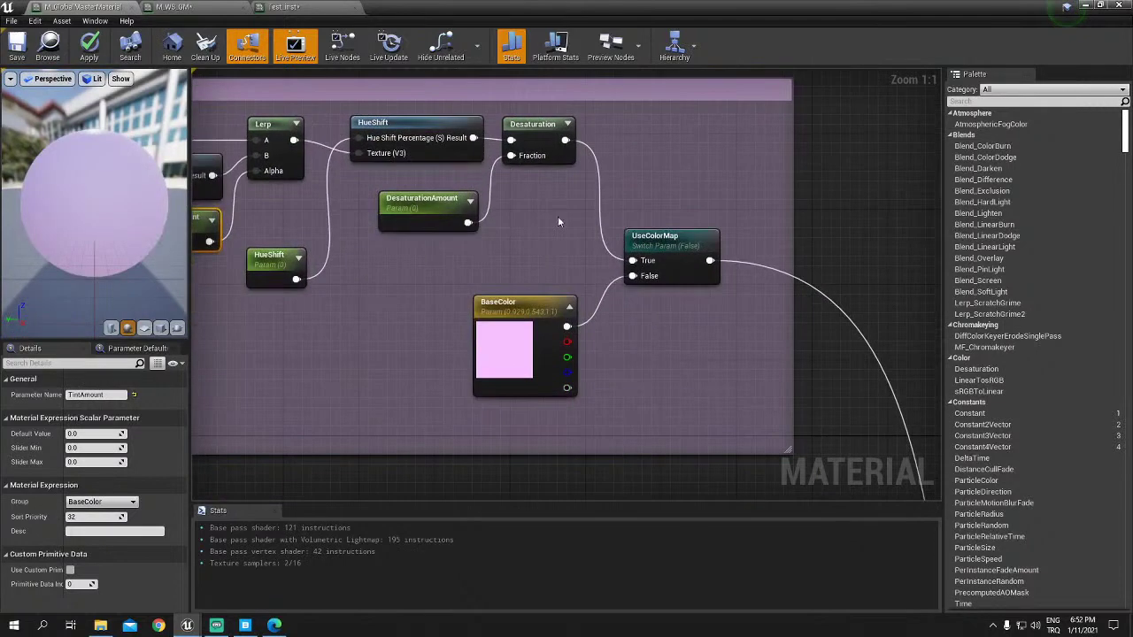
pyautogui.click(661, 235)
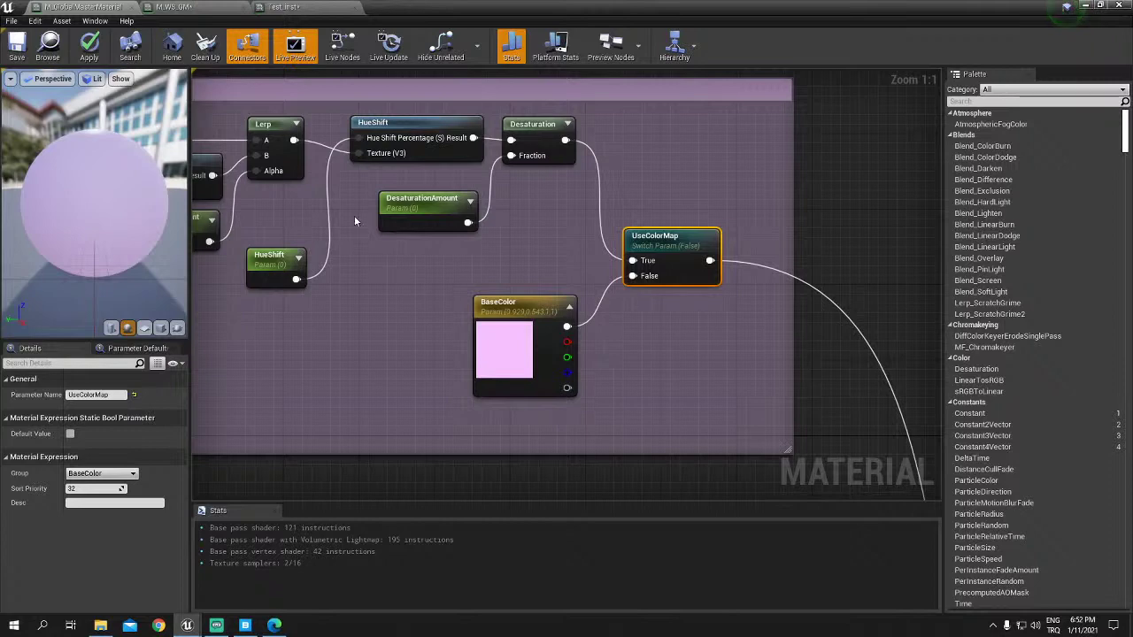
pyautogui.click(294, 10)
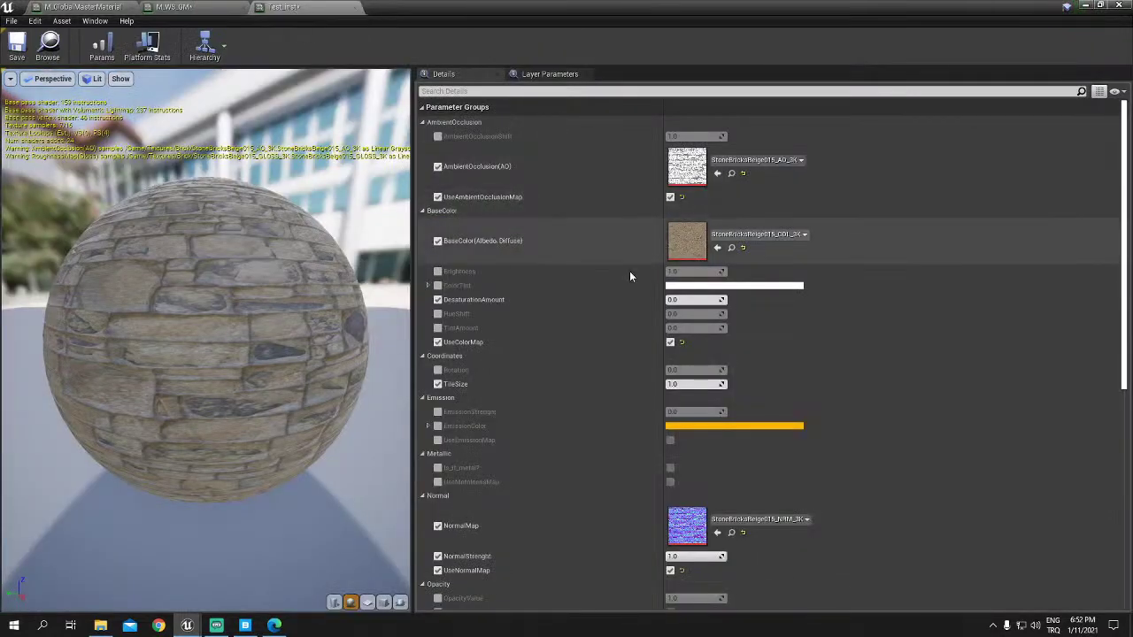
pyautogui.scroll(-3, 565, 265)
pyautogui.scroll(-2, 595, 319)
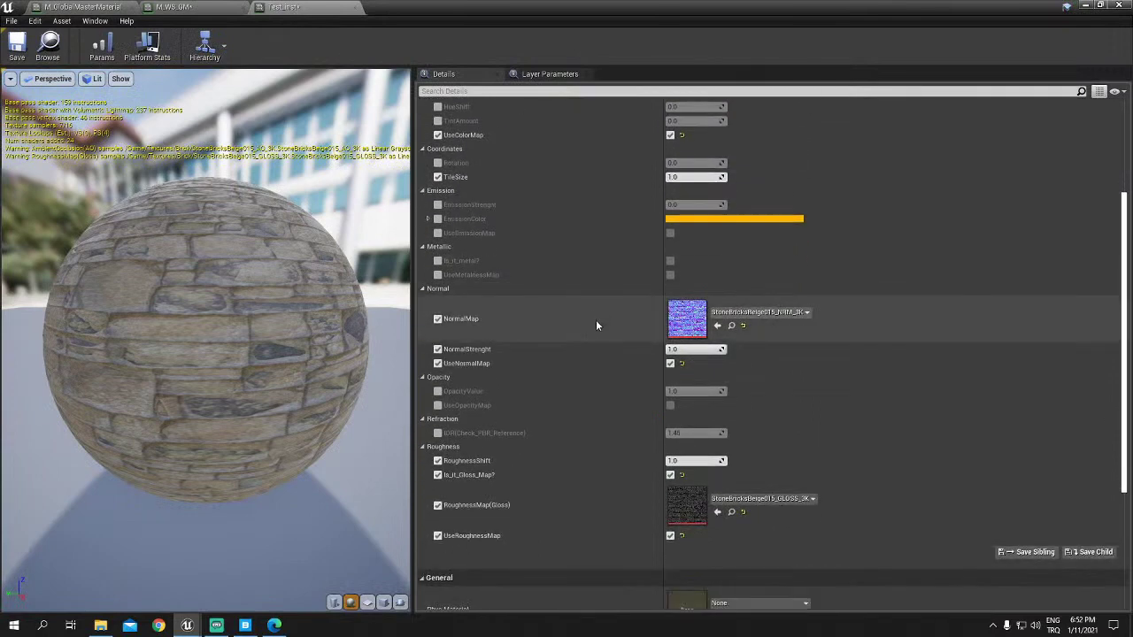
pyautogui.scroll(1, 619, 349)
pyautogui.scroll(2, 622, 361)
pyautogui.scroll(2, 623, 364)
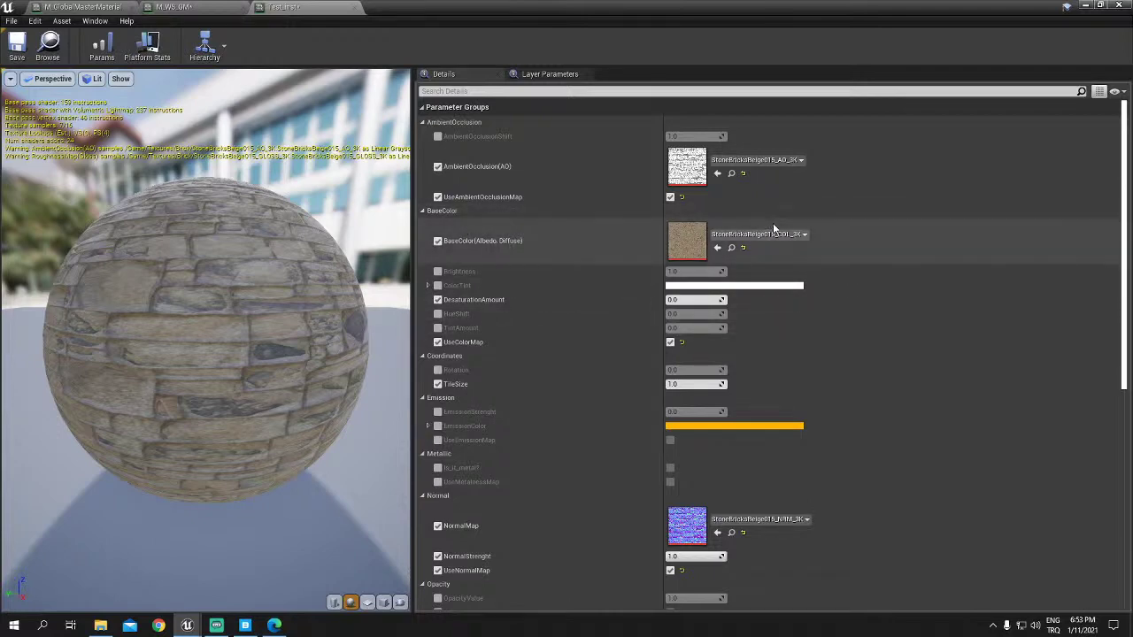
pyautogui.click(199, 9)
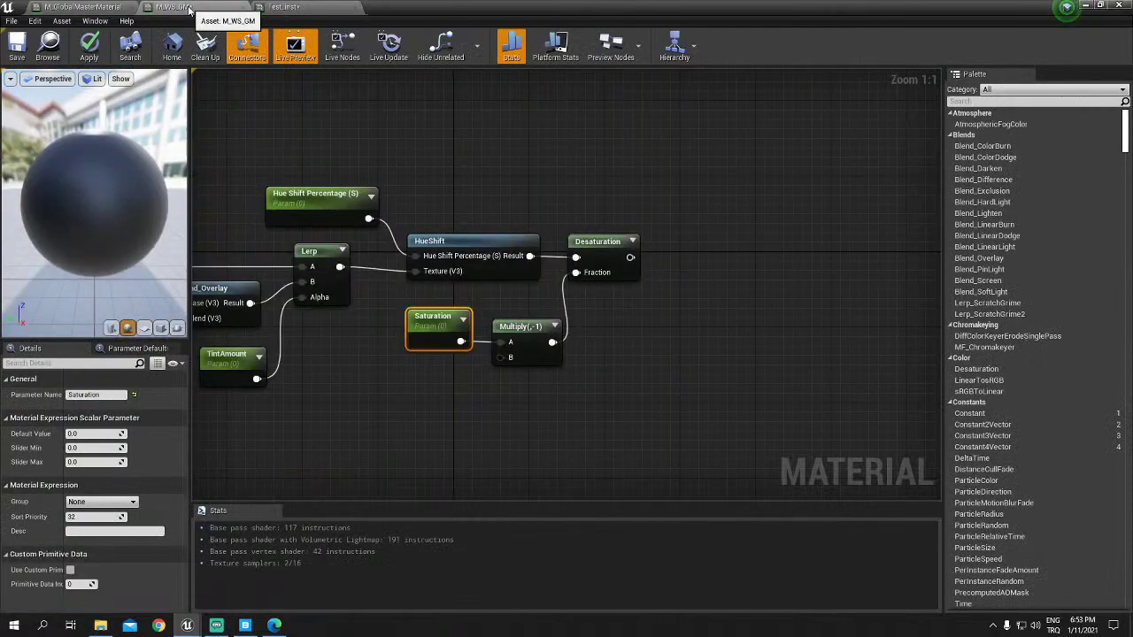
# Step: Create a Static Switch Parameter named UseColorMap
pyautogui.rightClick(716, 264)
pyautogui.write('sw')
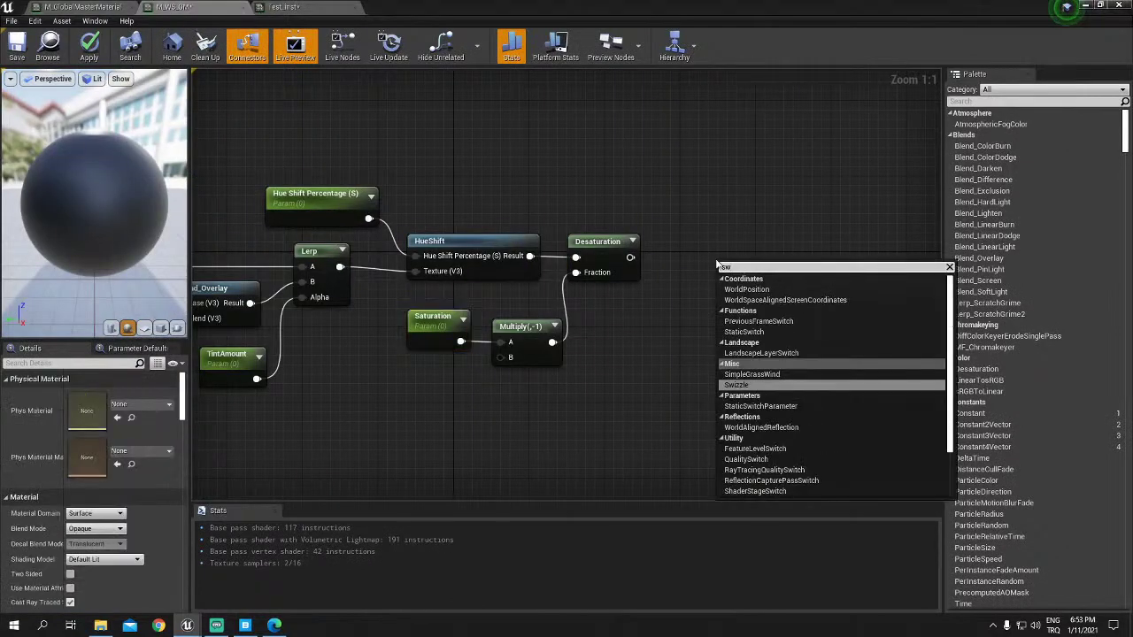
pyautogui.write('staticswitch')
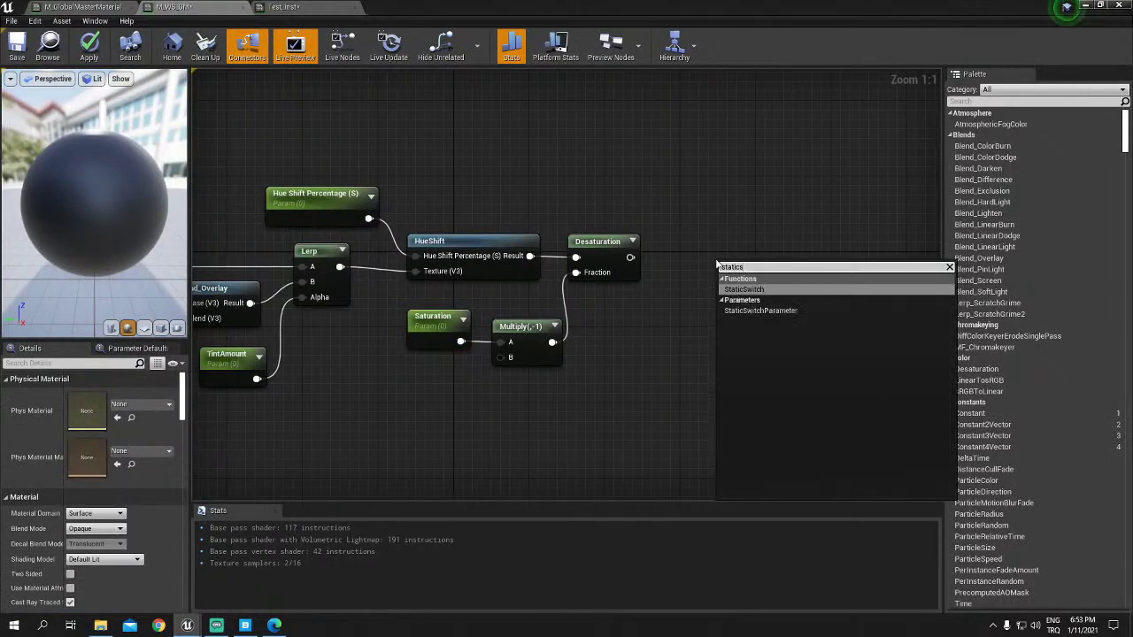
pyautogui.press('Down')
pyautogui.press('Return')
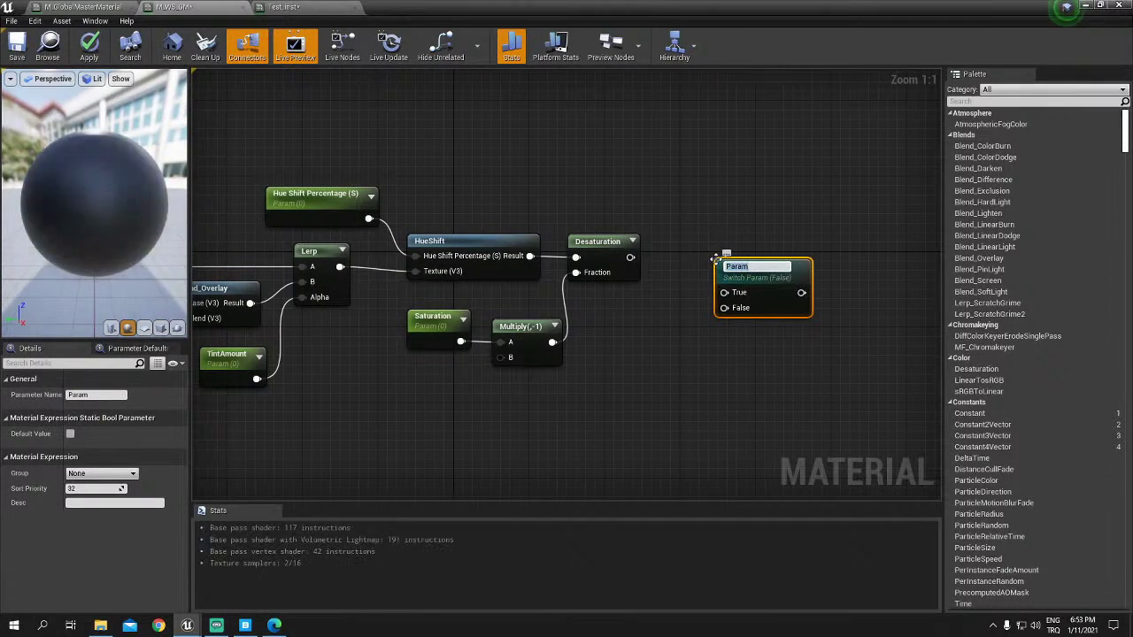
pyautogui.write('UseColor')
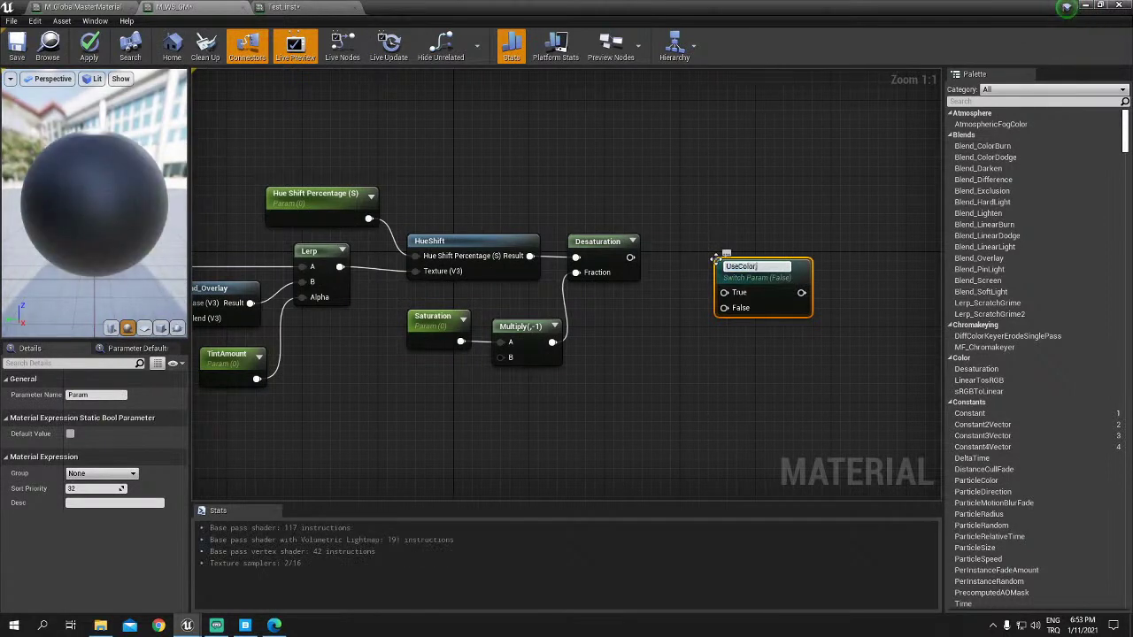
pyautogui.write('Map')
pyautogui.click(388, 44)
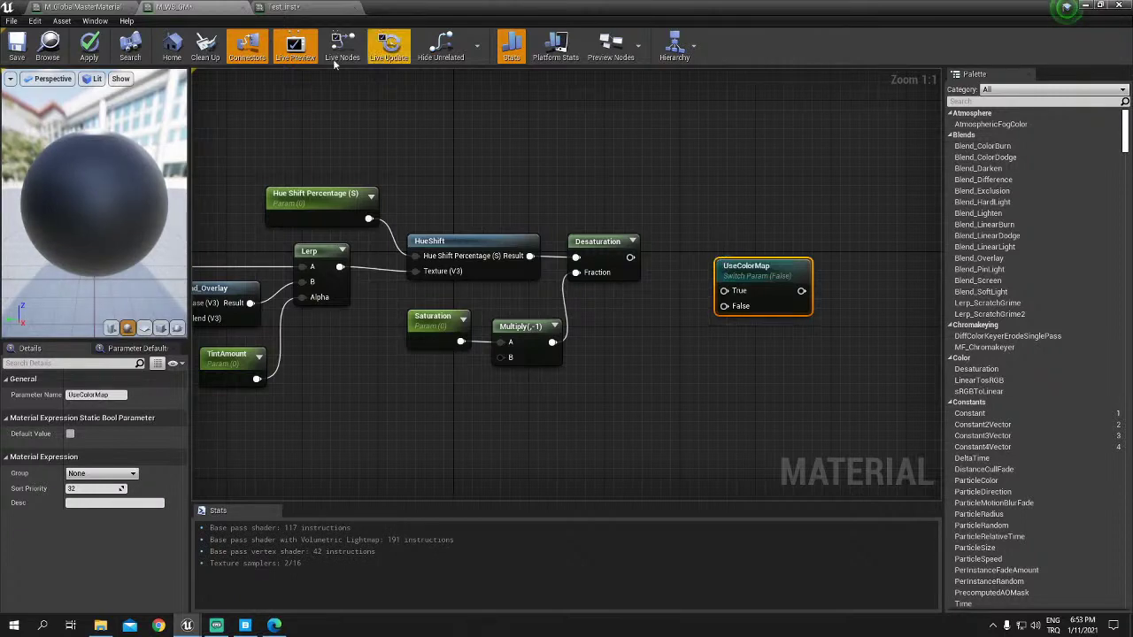
pyautogui.click(213, 9)
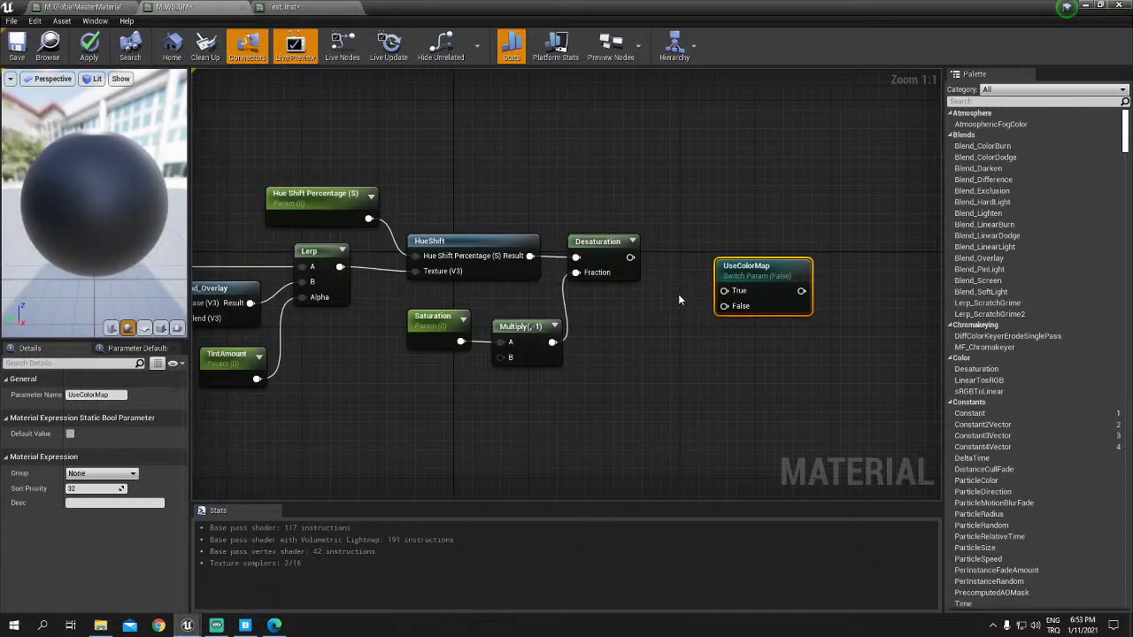
# Step: Connect the Desaturation output to UseColorMap's True input
pyautogui.click(678, 294)
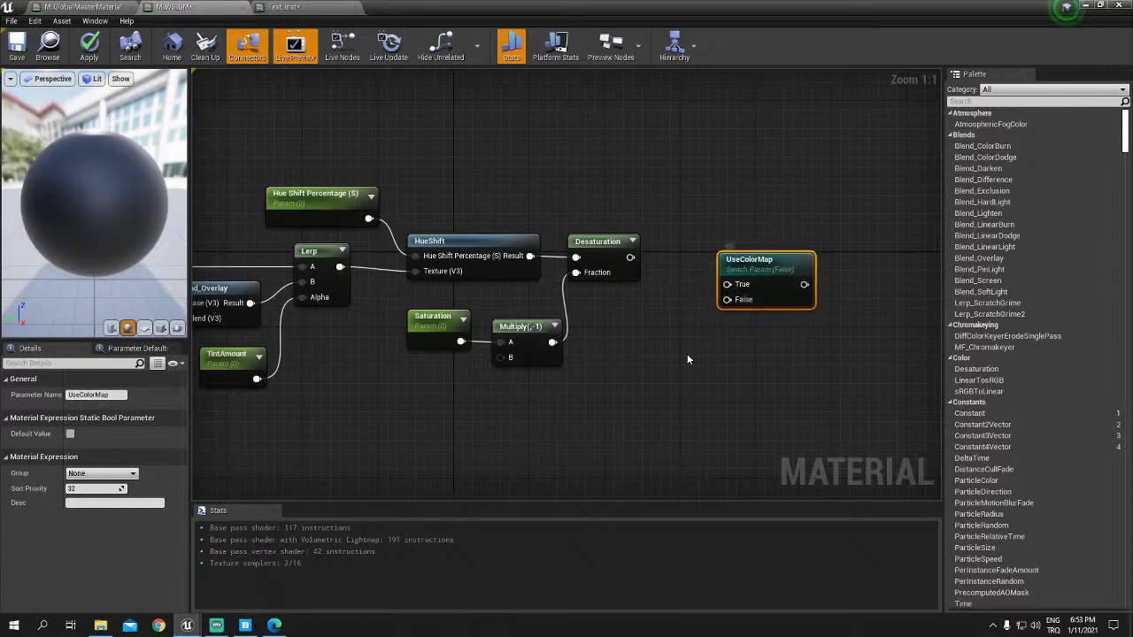
pyautogui.moveTo(628, 256); pyautogui.dragTo(725, 285)
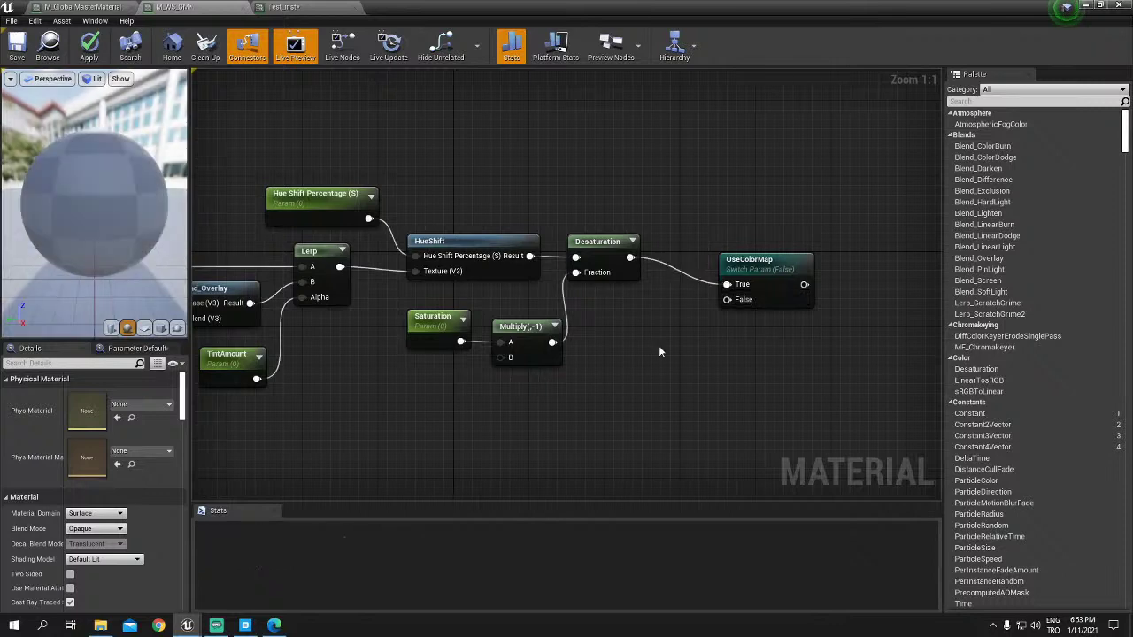
pyautogui.rightClick(727, 300)
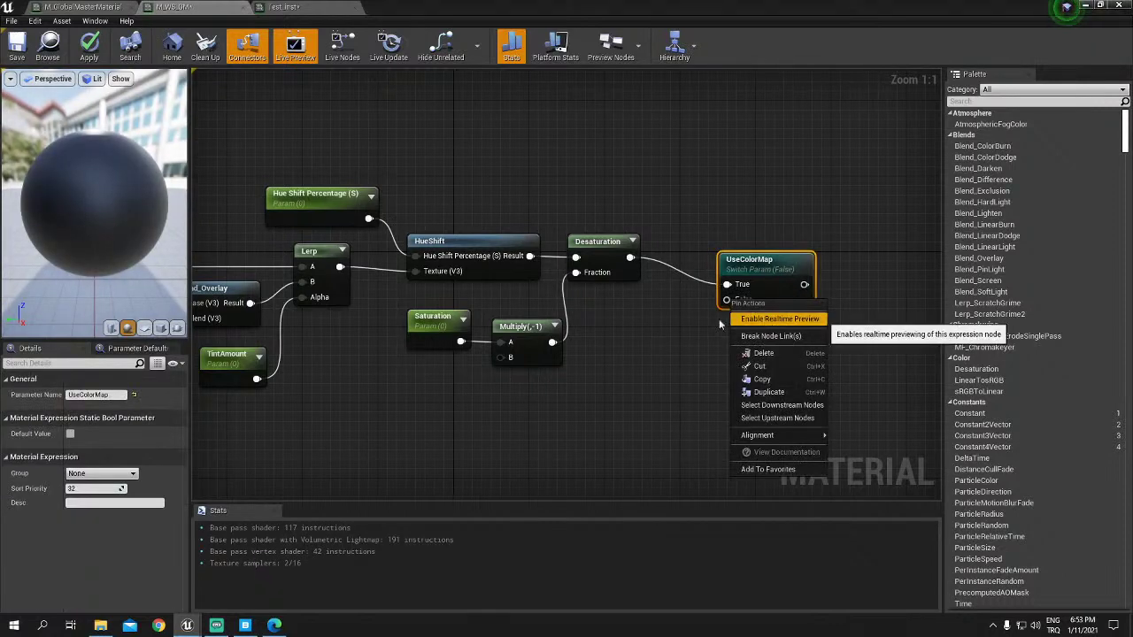
# Step: Add a Constant3Vector, convert it to a BaseColor parameter, and wire it to UseColorMap's False input
pyautogui.click(657, 346)
pyautogui.click(619, 364)
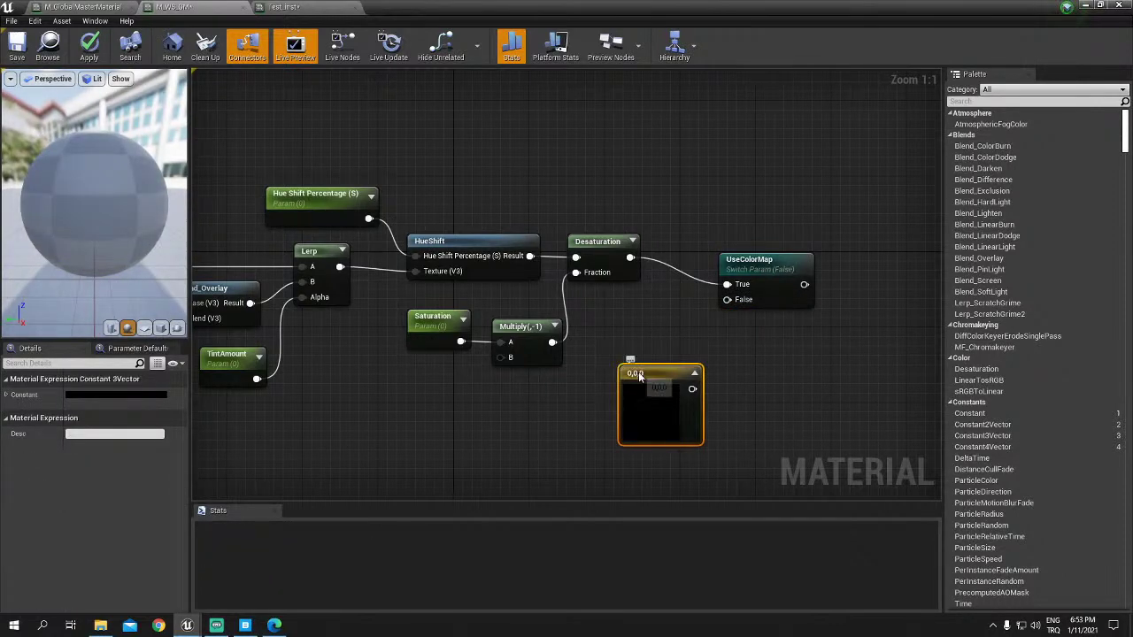
pyautogui.moveTo(638, 372); pyautogui.dragTo(585, 392)
pyautogui.rightClick(610, 390)
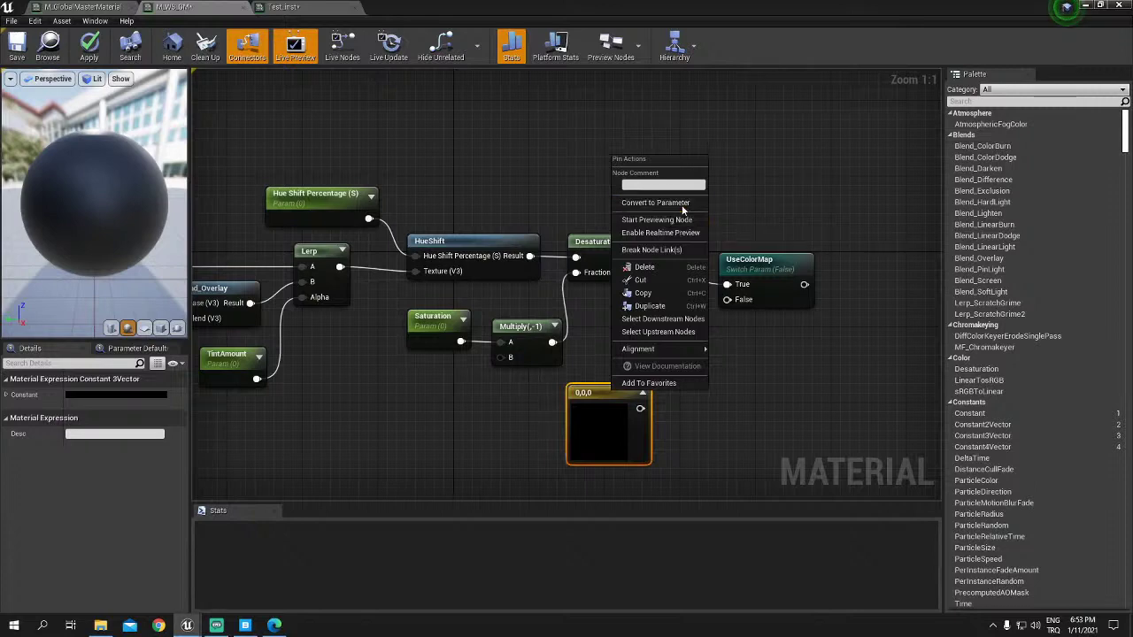
pyautogui.click(666, 206)
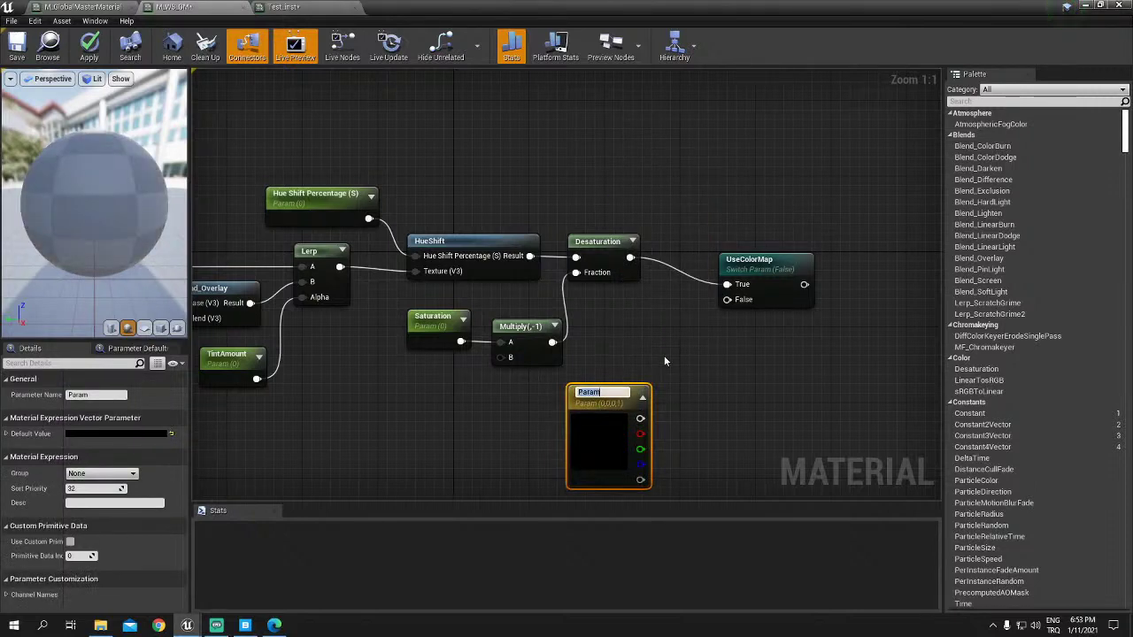
pyautogui.write('BaseColor')
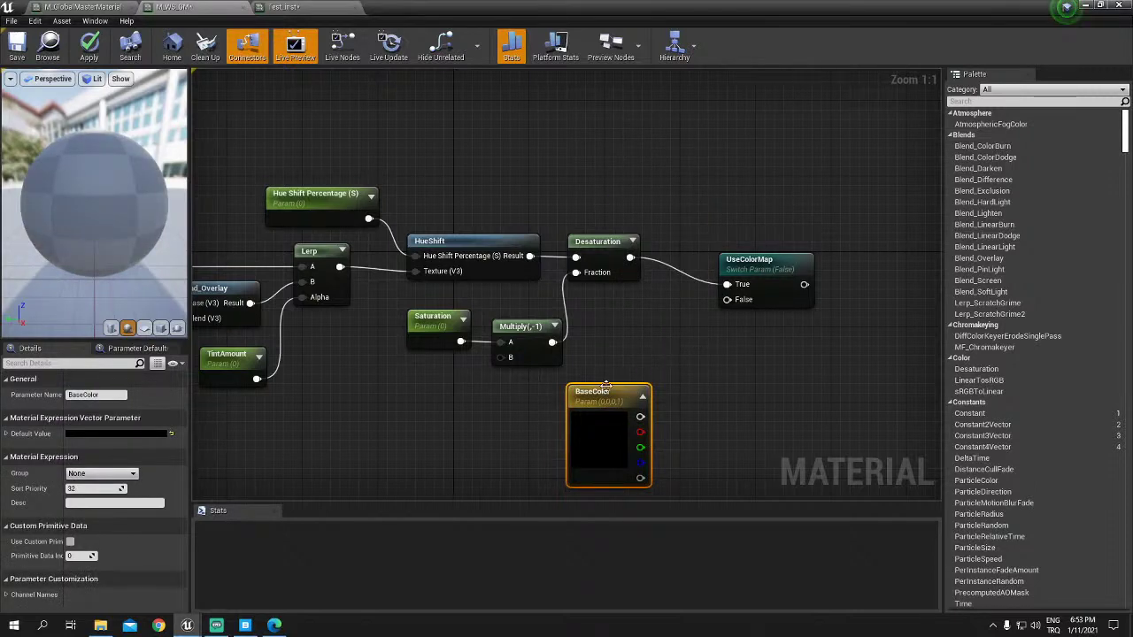
pyautogui.press('Return')
pyautogui.moveTo(611, 405)
pyautogui.mouseDown()
pyautogui.moveTo(630, 367)
pyautogui.moveTo(726, 300)
pyautogui.mouseUp()
# Step: Connect UseColorMap's output to the material's Base Color input and open Test_inst
pyautogui.moveTo(729, 365); pyautogui.dragTo(435, 357, button='right')
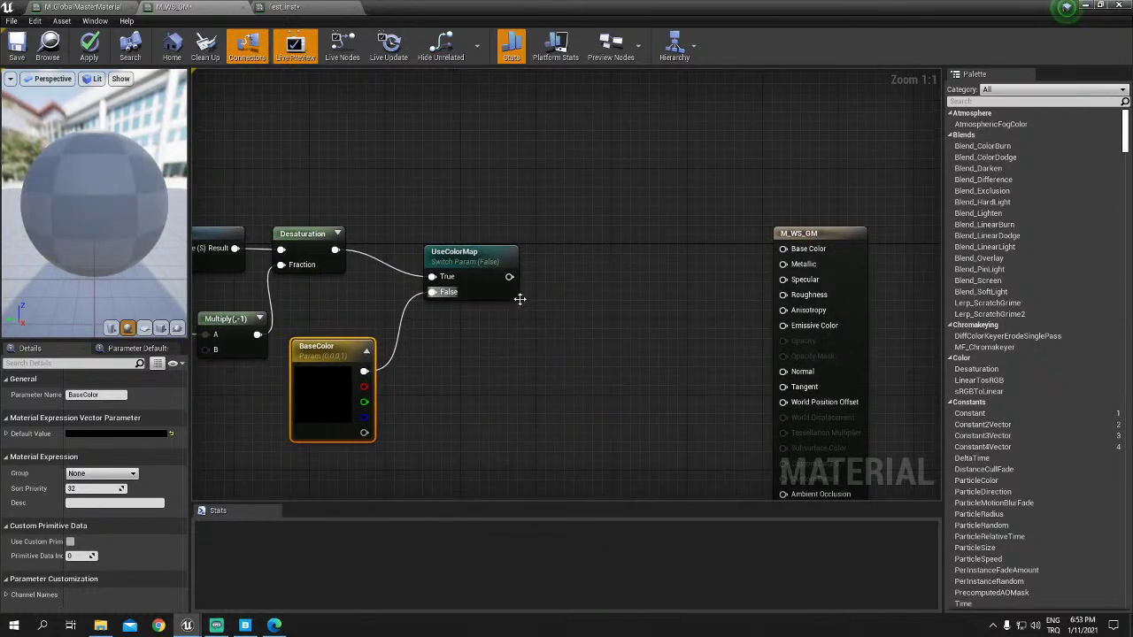
pyautogui.moveTo(509, 277); pyautogui.dragTo(783, 249)
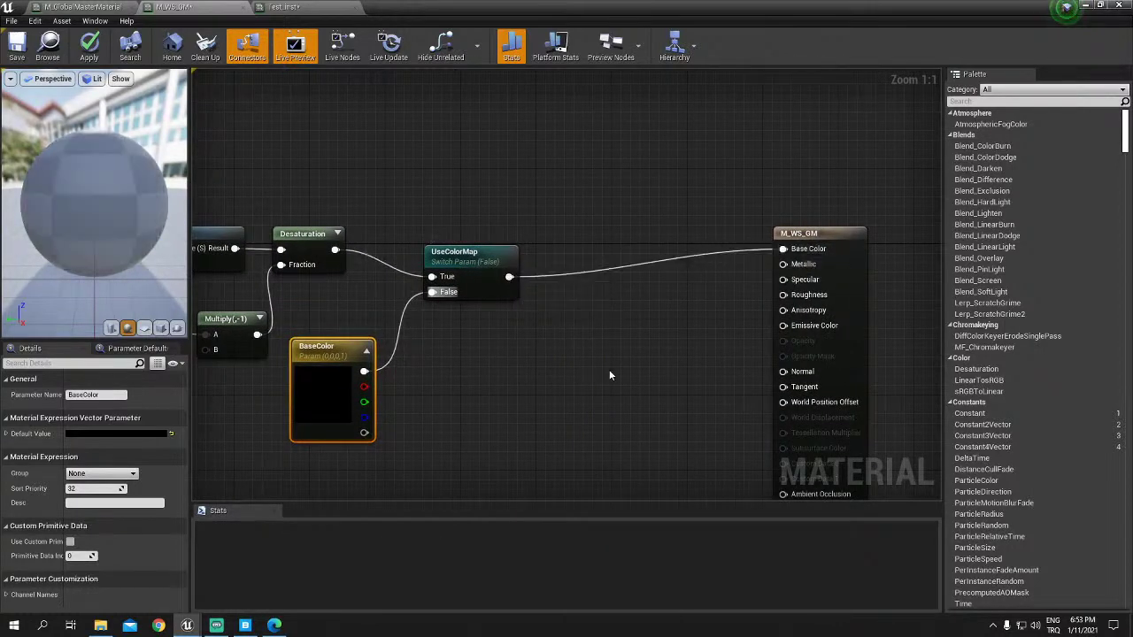
pyautogui.click(607, 375)
pyautogui.click(299, 11)
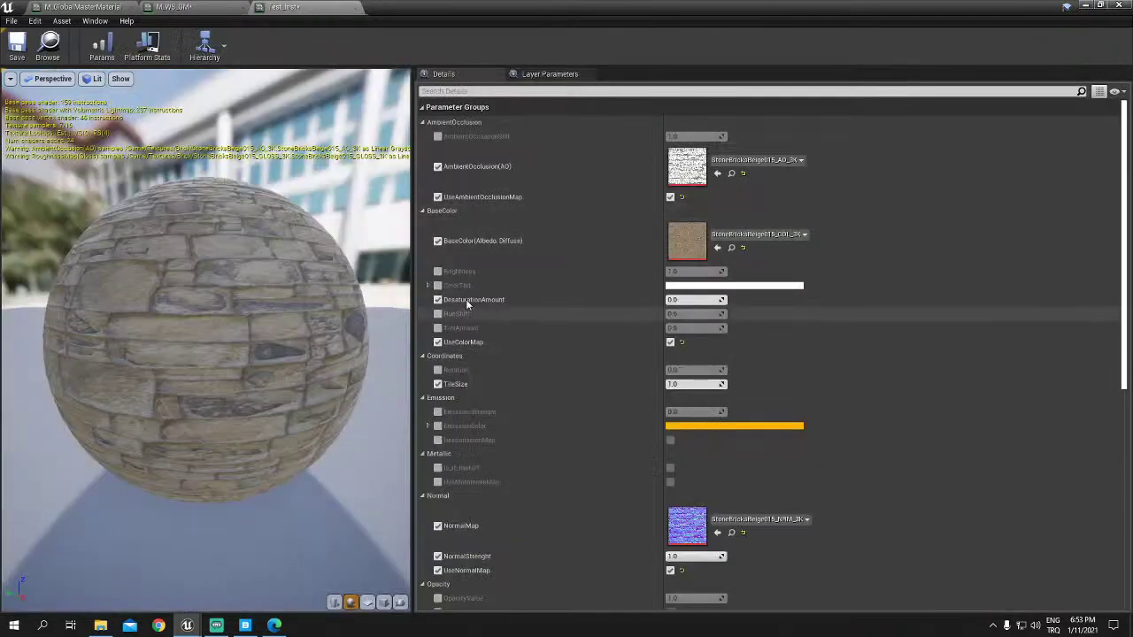
# Step: In Test_inst, override UseColorMap to off and enable BaseColor, keeping its original pink after testing colours
pyautogui.click(437, 342)
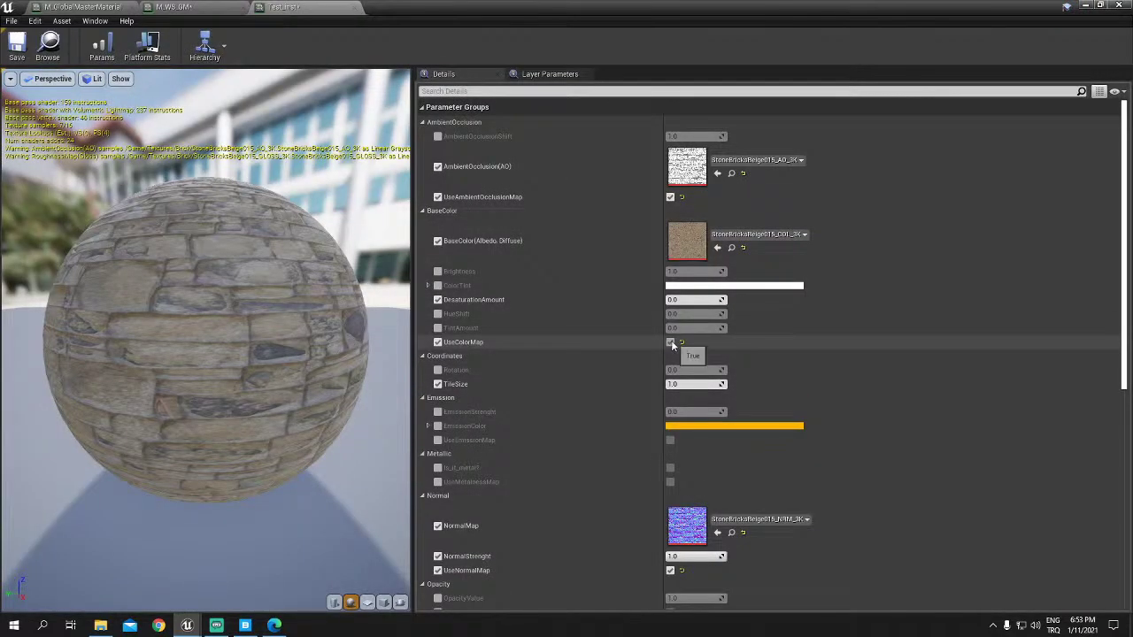
pyautogui.click(669, 341)
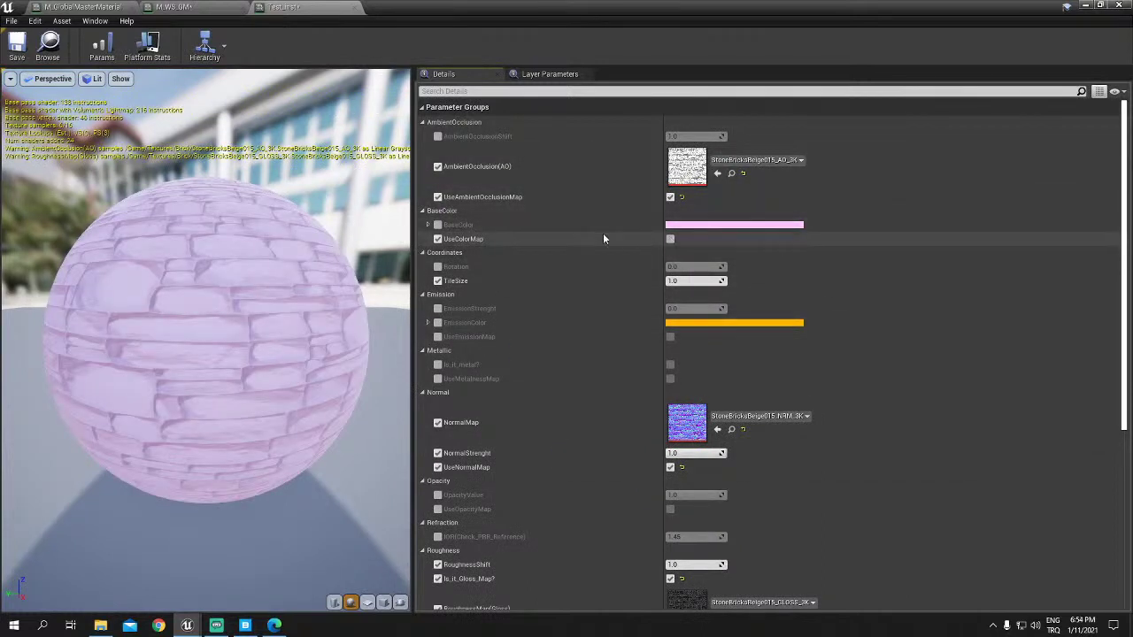
pyautogui.click(438, 224)
pyautogui.click(694, 226)
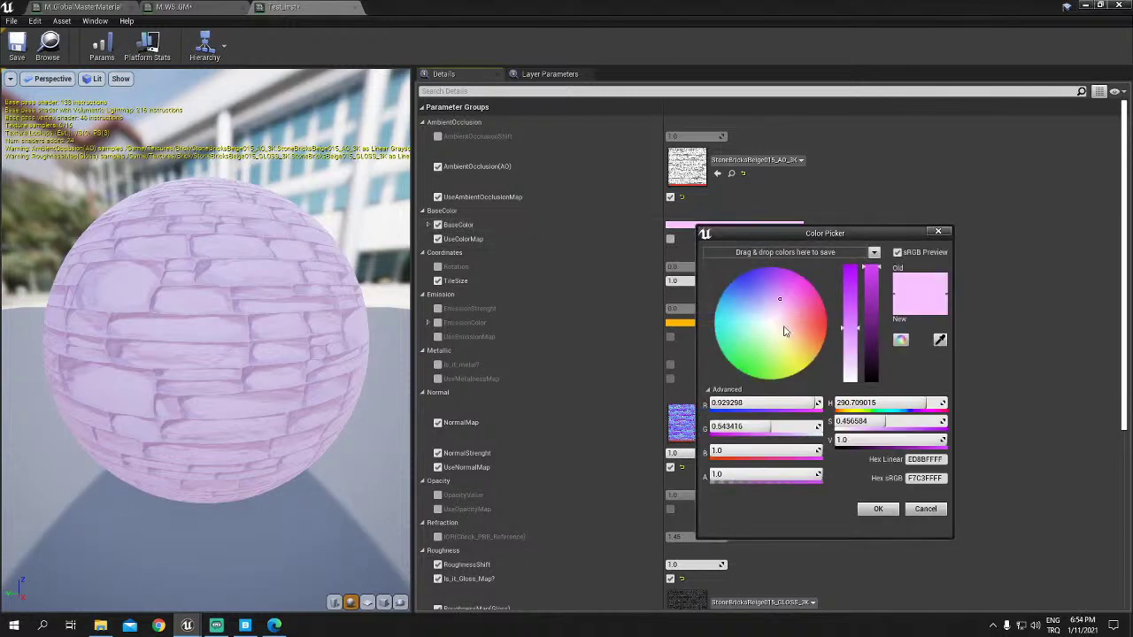
pyautogui.moveTo(784, 328)
pyautogui.mouseDown()
pyautogui.moveTo(794, 356)
pyautogui.moveTo(803, 345)
pyautogui.moveTo(776, 323)
pyautogui.mouseUp()
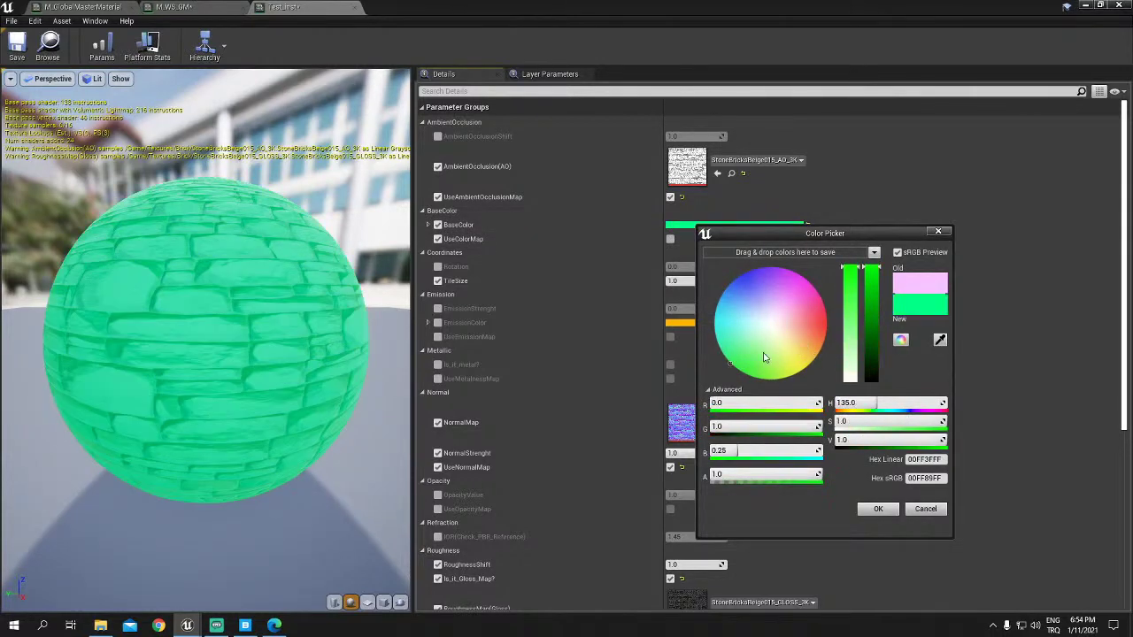
pyautogui.click(919, 283)
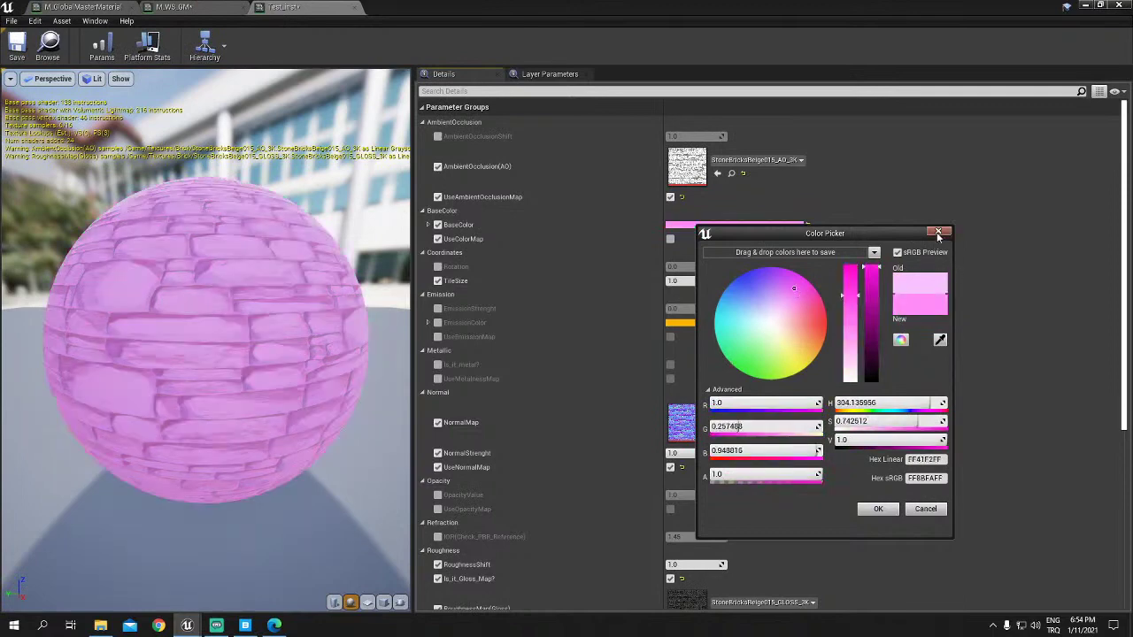
pyautogui.click(938, 231)
pyautogui.click(173, 7)
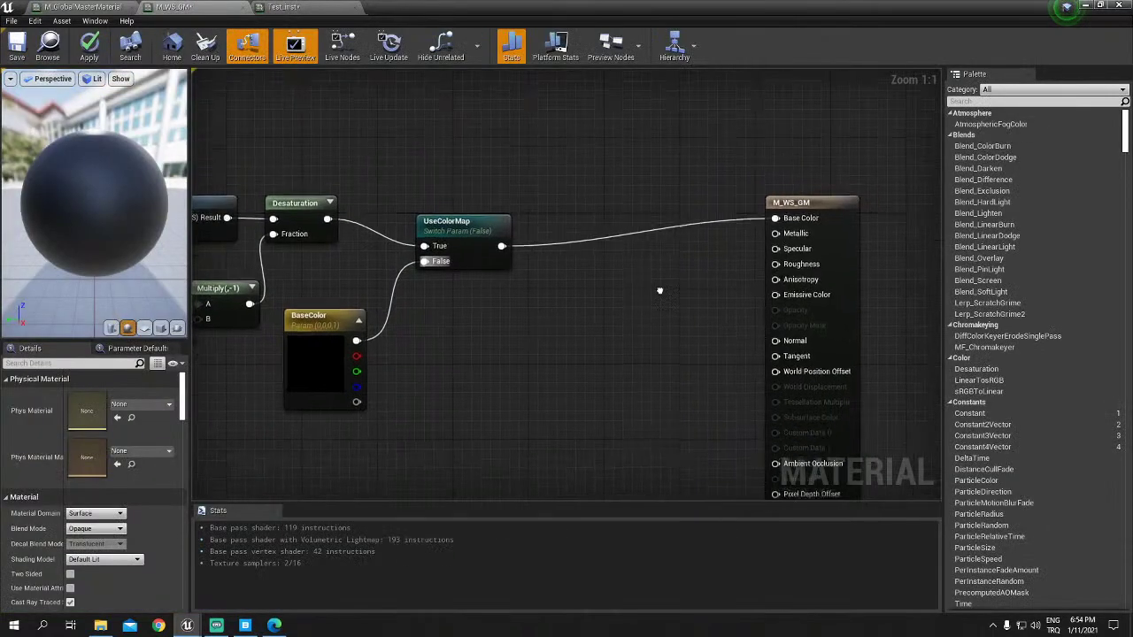
# Step: Set the TintAmount parameter's slider maximum to 1.0
pyautogui.scroll(-3, 575, 352)
pyautogui.moveTo(574, 351)
pyautogui.mouseDown(button='right')
pyautogui.moveTo(635, 392)
pyautogui.moveTo(714, 387)
pyautogui.mouseUp(button='right')
pyautogui.rightClick(619, 402)
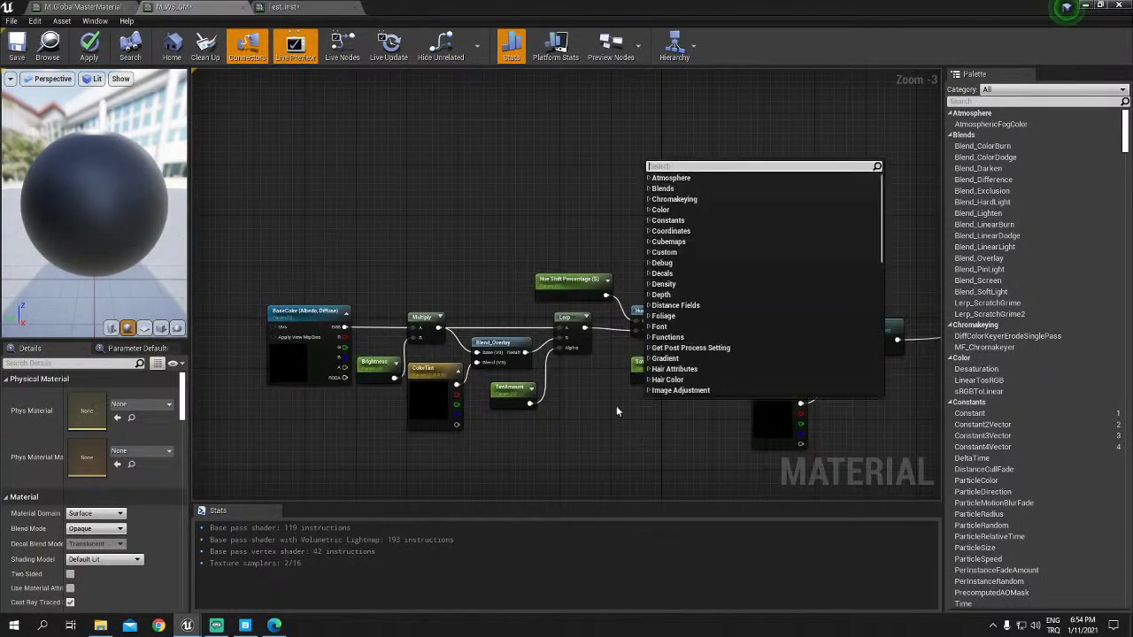
pyautogui.click(572, 404)
pyautogui.click(506, 378)
pyautogui.scroll(3, 513, 403)
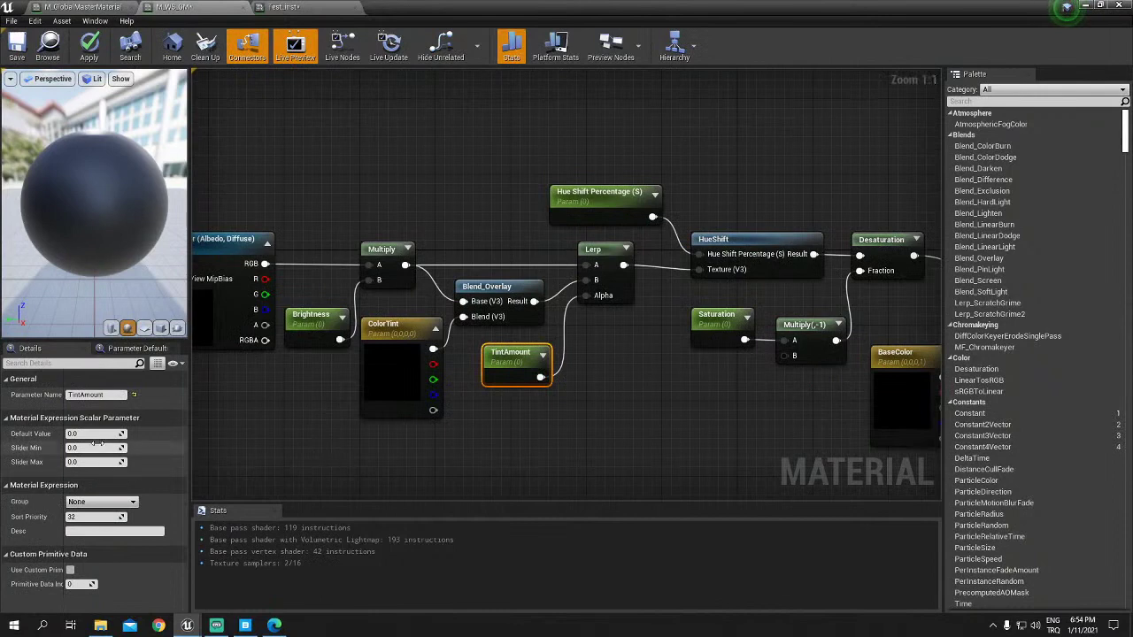
pyautogui.scroll(1, 512, 427)
pyautogui.click(100, 448)
pyautogui.press('Tab')
pyautogui.write('1')
pyautogui.press('Return')
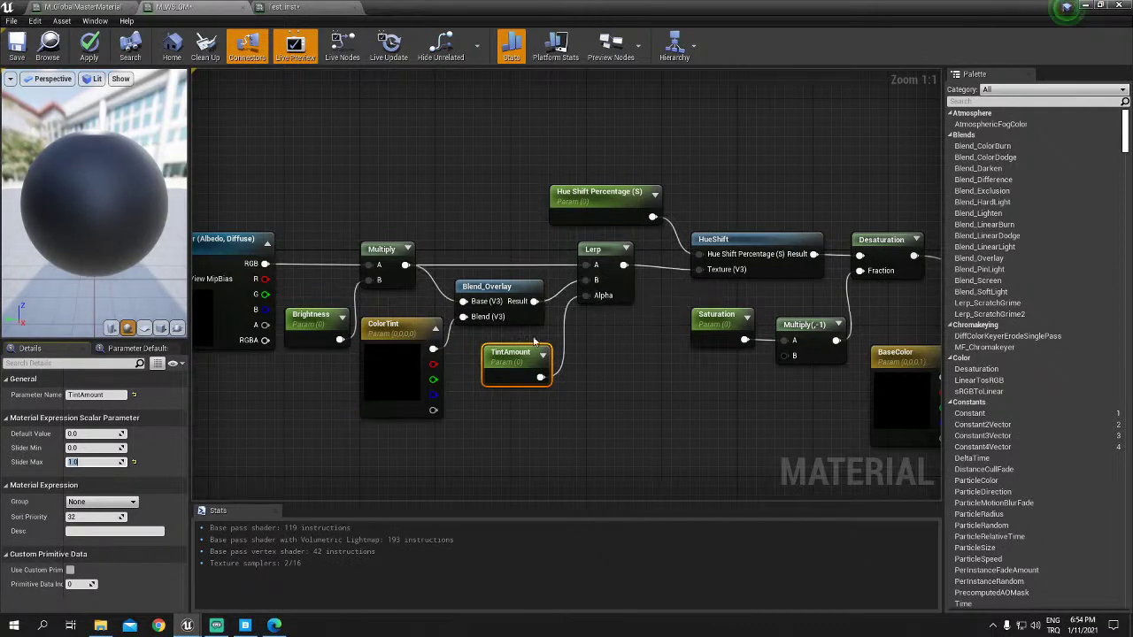
# Step: Reconnect TintAmount to the Lerp Alpha input, tidy its position, and pan toward UseColorMap
pyautogui.moveTo(541, 377); pyautogui.dragTo(589, 308)
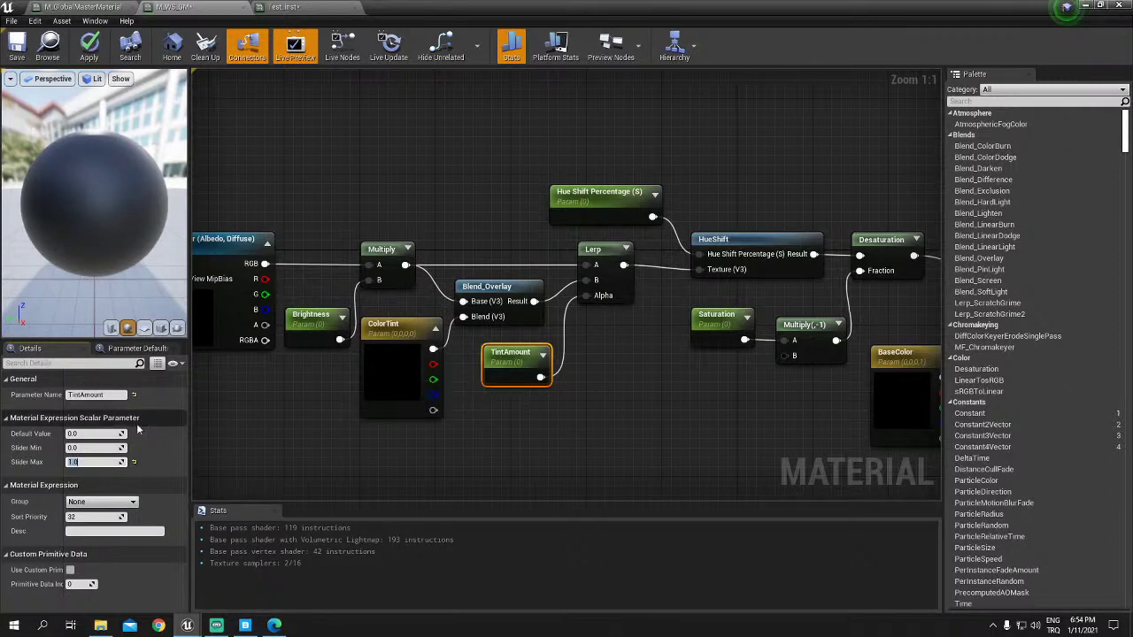
pyautogui.click(473, 451)
pyautogui.click(518, 363)
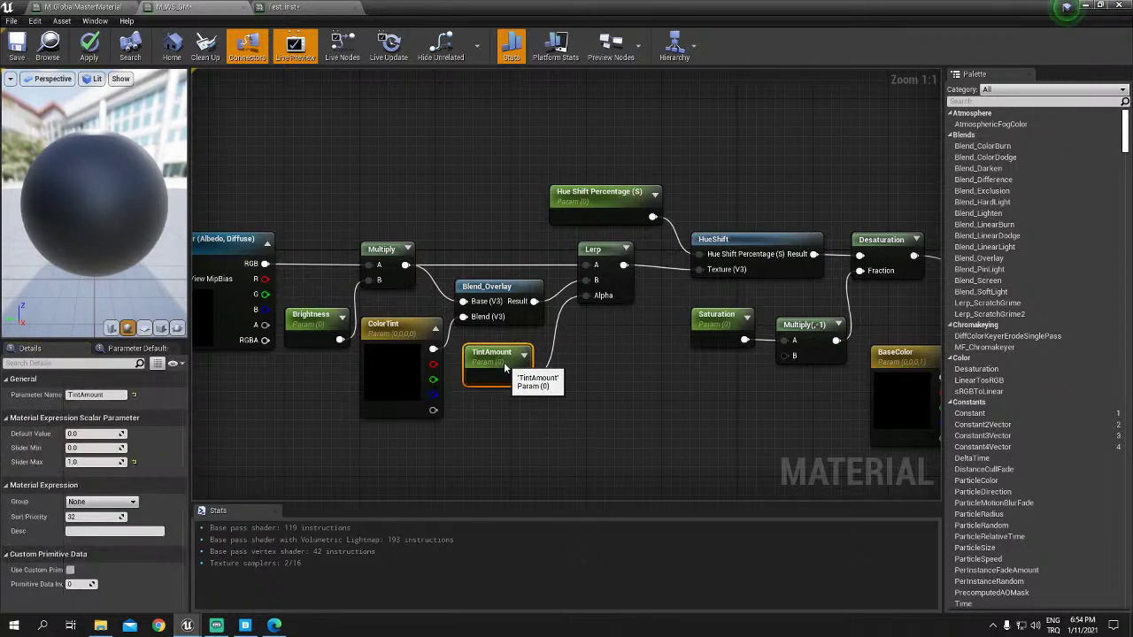
pyautogui.moveTo(518, 365); pyautogui.dragTo(499, 364)
pyautogui.moveTo(677, 350)
pyautogui.mouseDown(button='right')
pyautogui.moveTo(665, 347)
pyautogui.moveTo(761, 348)
pyautogui.mouseUp(button='right')
pyautogui.click(403, 331)
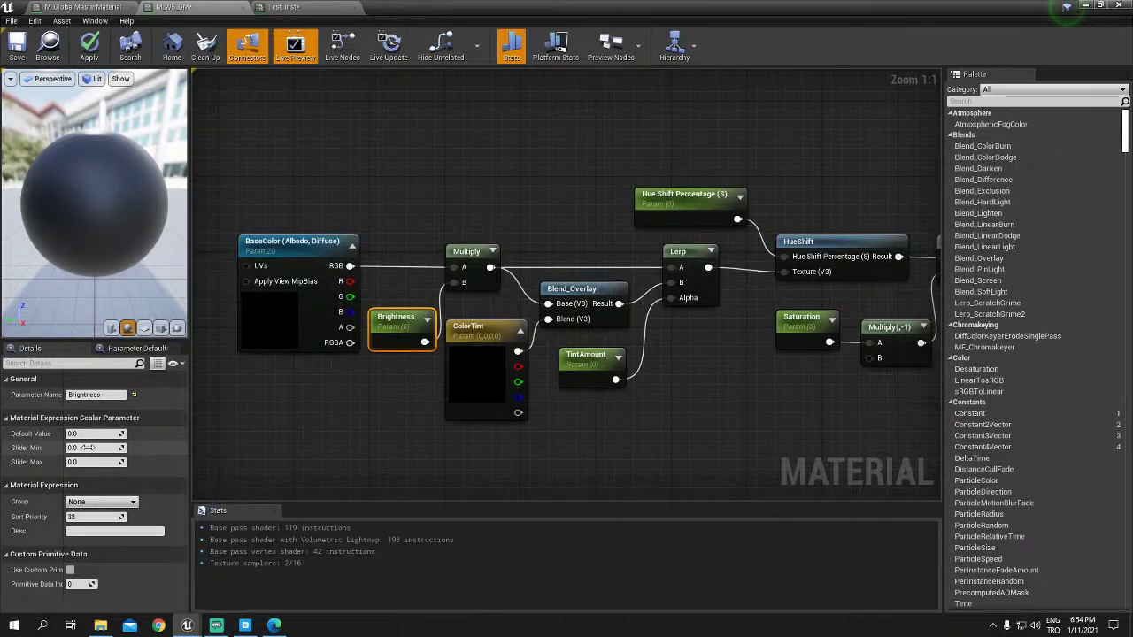
pyautogui.write('1')
pyautogui.click(760, 393)
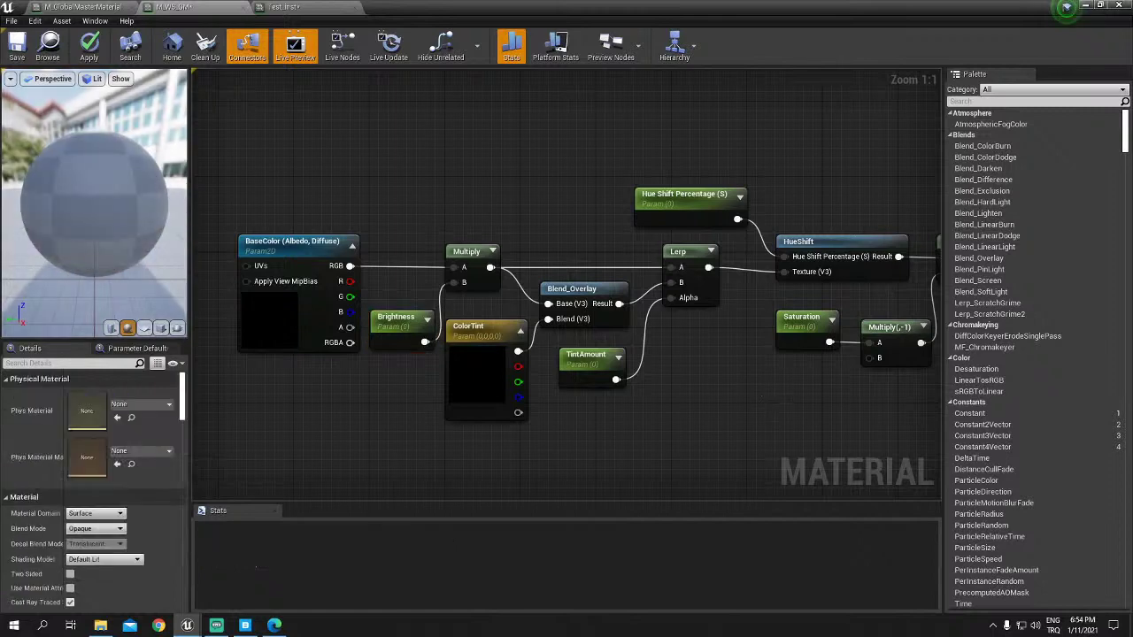
pyautogui.moveTo(785, 339); pyautogui.dragTo(608, 340, button='right')
pyautogui.moveTo(628, 407); pyautogui.dragTo(489, 413, button='right')
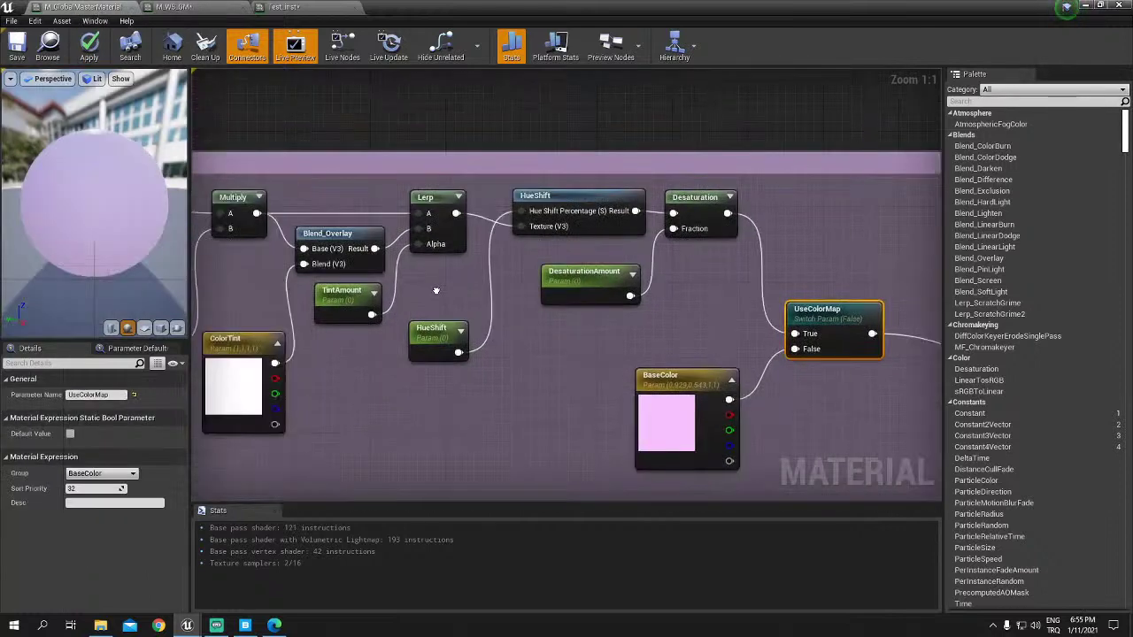
# Step: Set the BaseColor parameter's default colour to light cyan 94D8D8 in M_WS_GM
pyautogui.moveTo(435, 290); pyautogui.dragTo(363, 245, button='right')
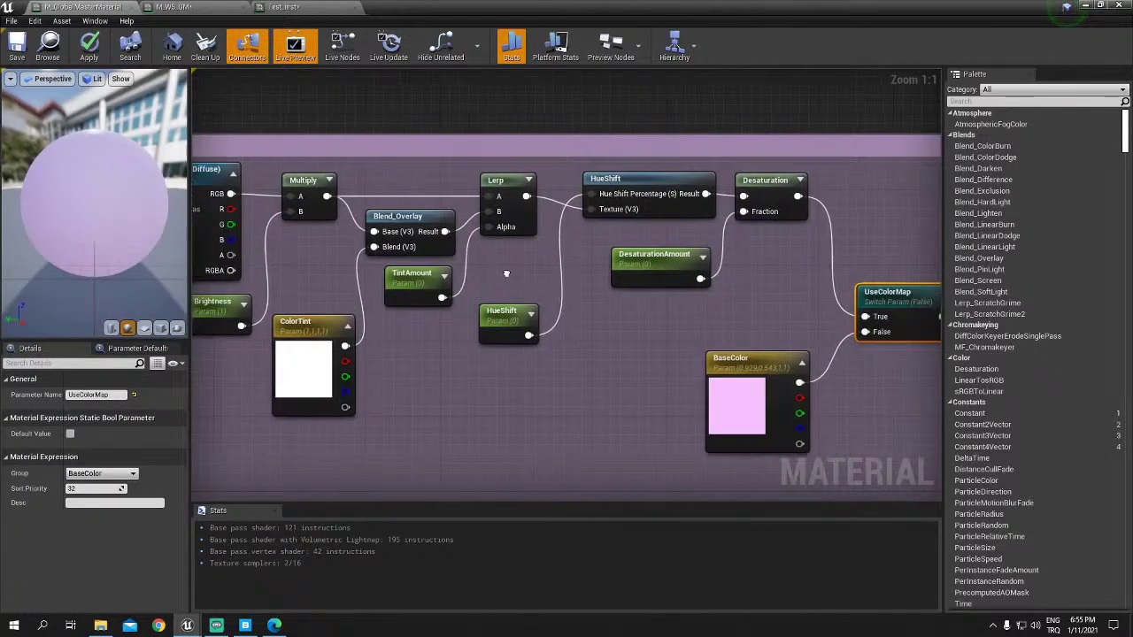
pyautogui.click(238, 6)
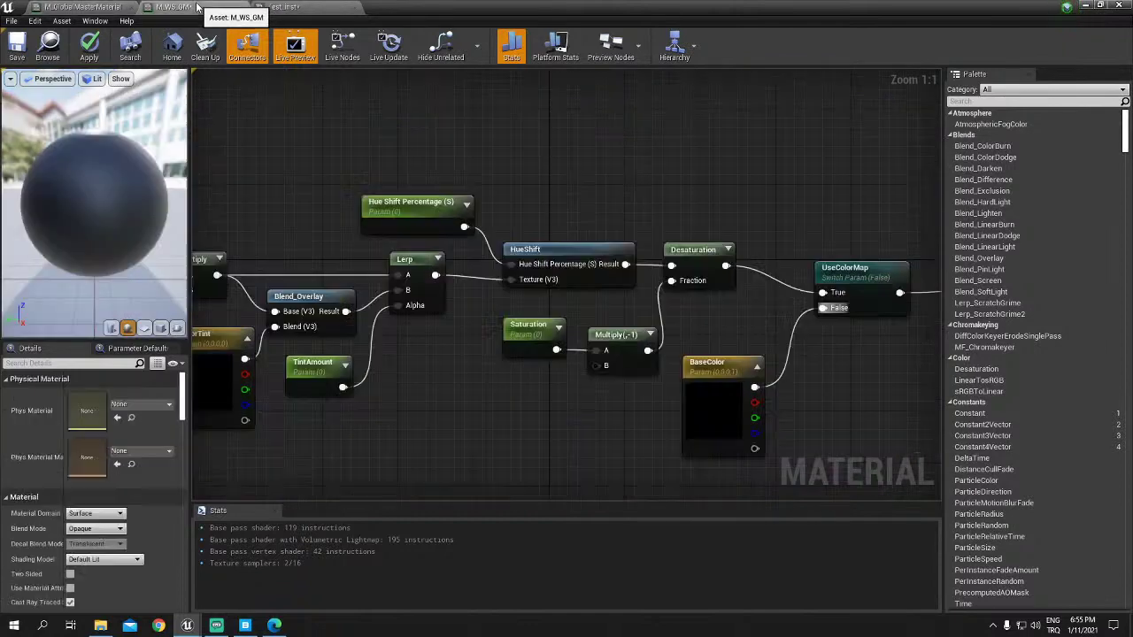
pyautogui.doubleClick(735, 378)
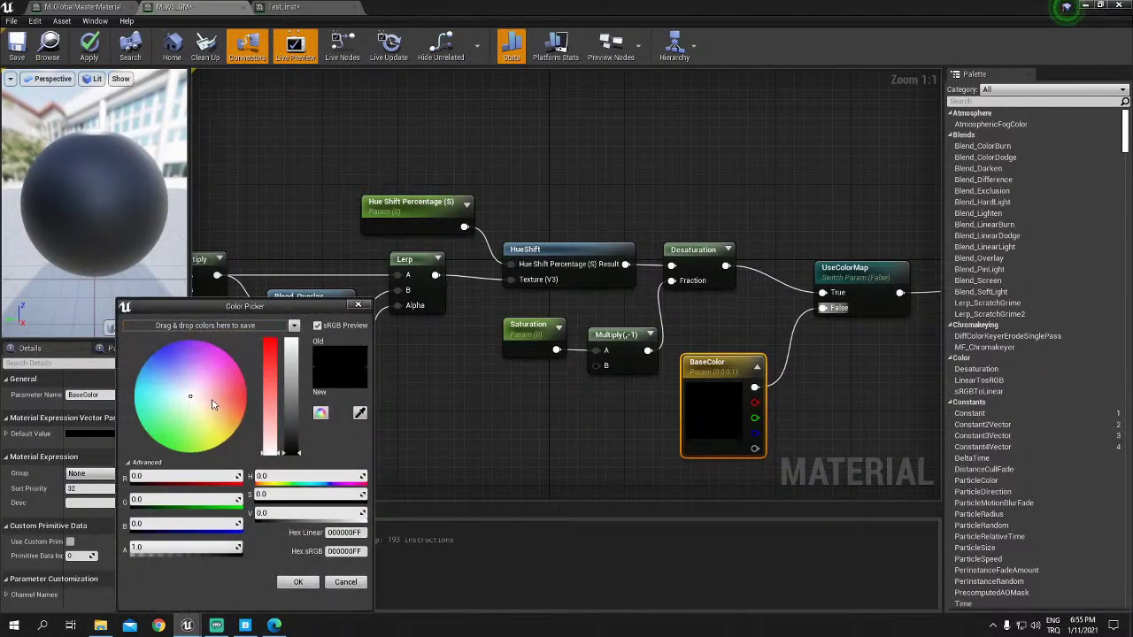
pyautogui.click(203, 373)
pyautogui.moveTo(204, 373); pyautogui.dragTo(162, 401)
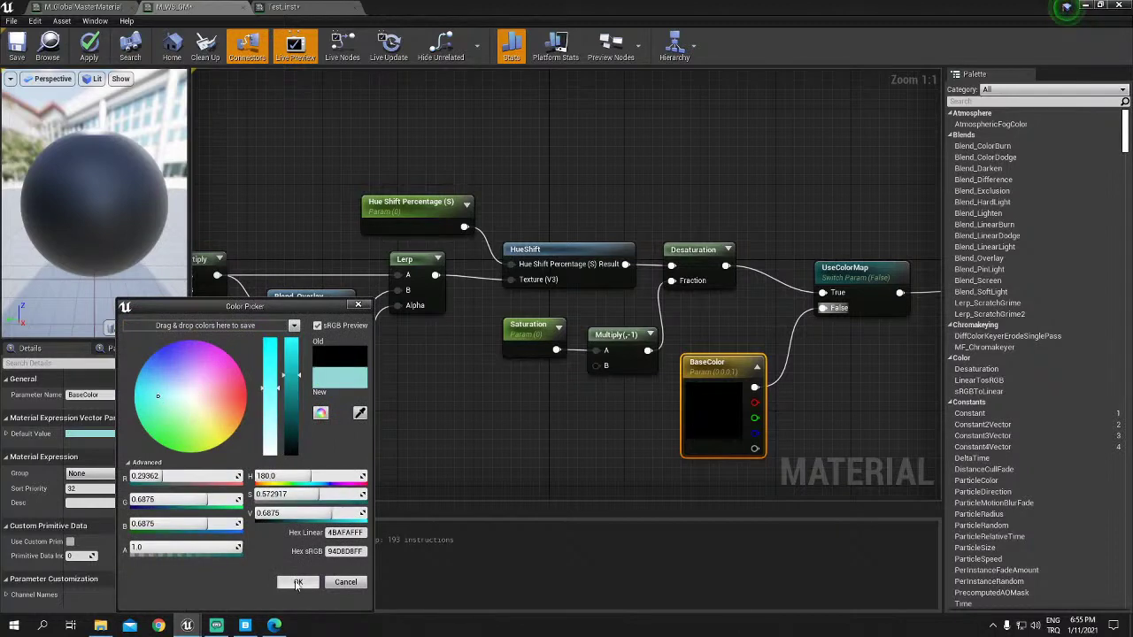
pyautogui.click(297, 581)
# Step: Check the BaseColor parameter group in Test_inst, then return to the M_WS_GM graph
pyautogui.moveTo(639, 445); pyautogui.dragTo(498, 436, button='right')
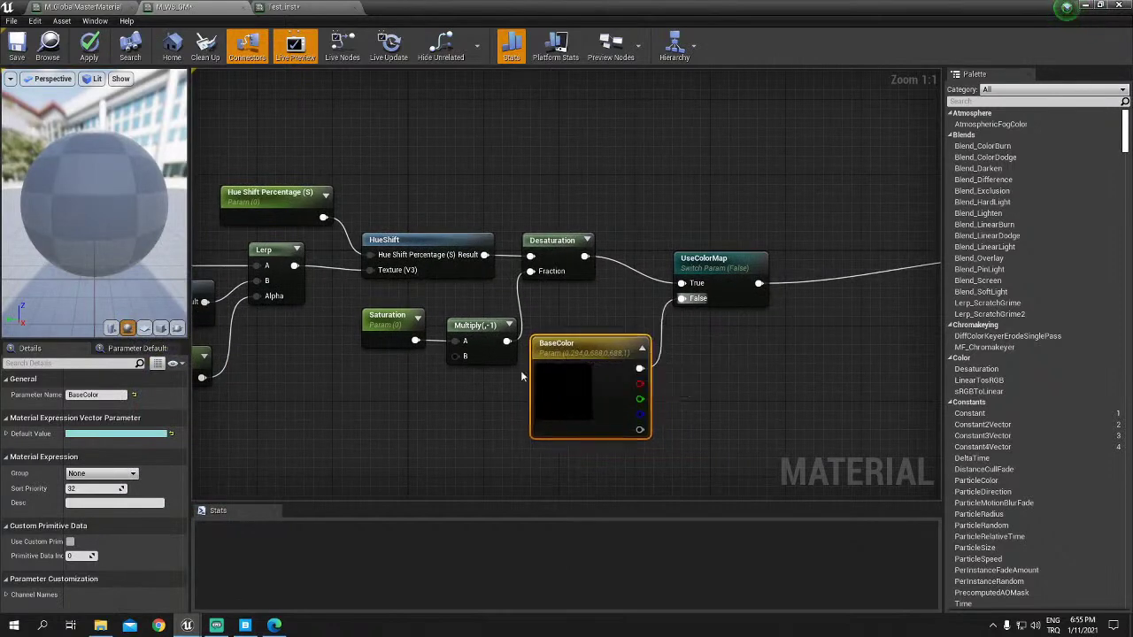
pyautogui.moveTo(573, 363); pyautogui.dragTo(634, 282, button='right')
pyautogui.click(633, 282)
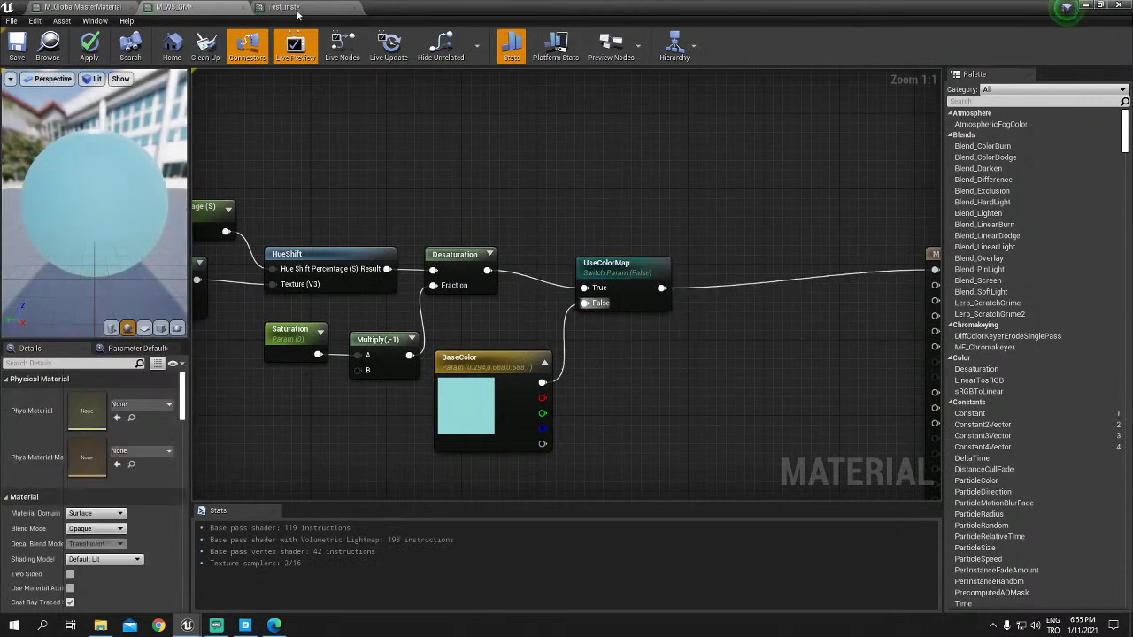
pyautogui.click(283, 6)
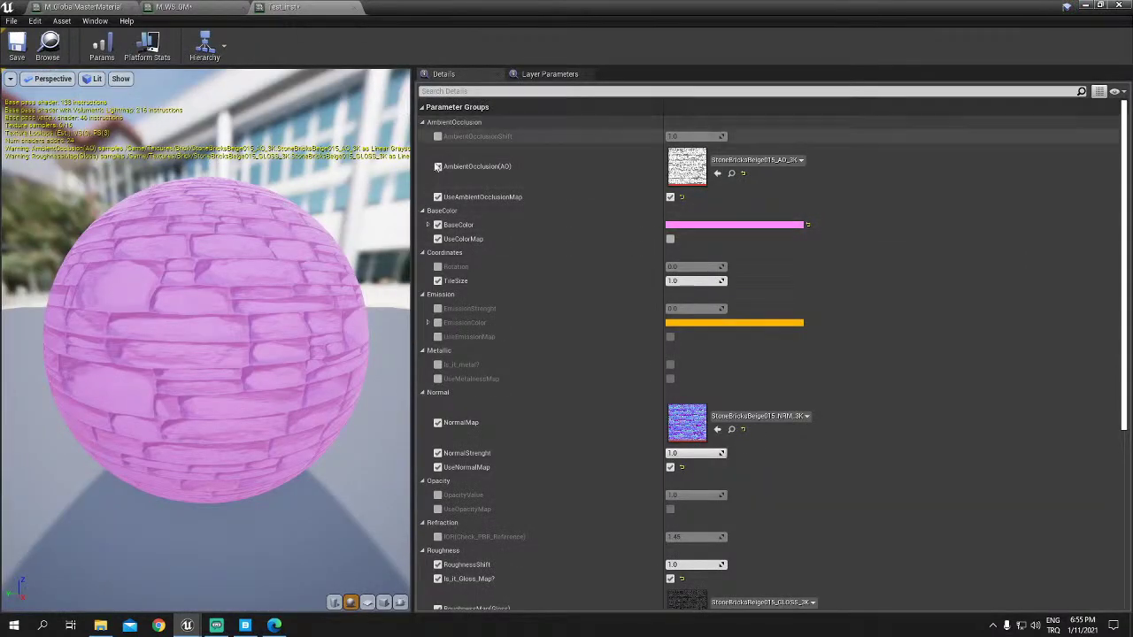
pyautogui.click(422, 211)
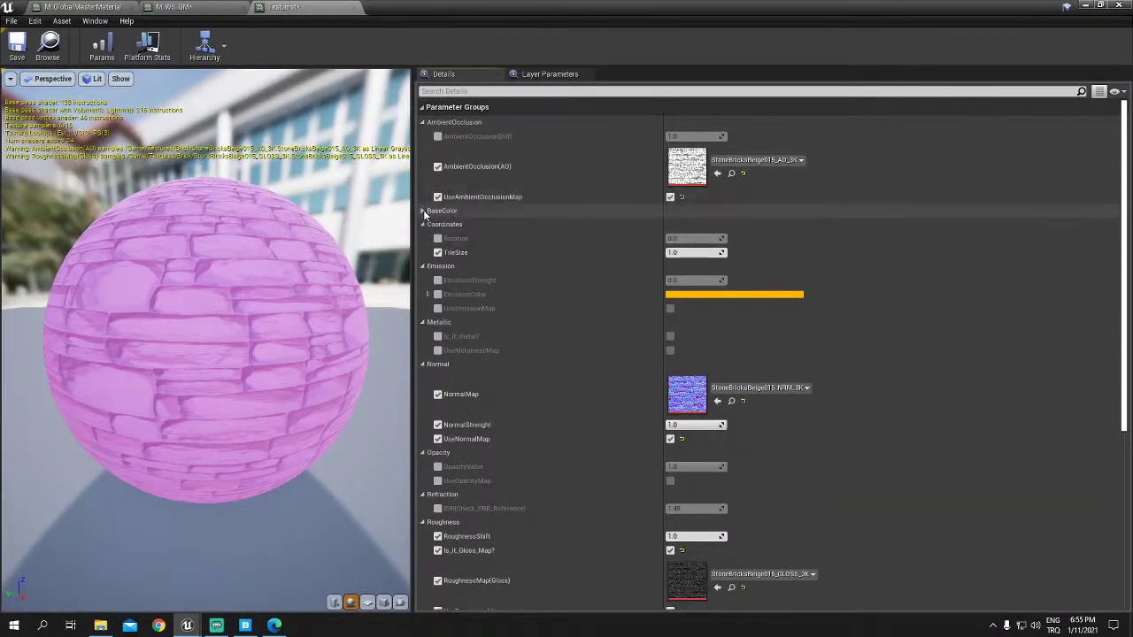
pyautogui.click(423, 211)
pyautogui.click(423, 211)
pyautogui.click(423, 211)
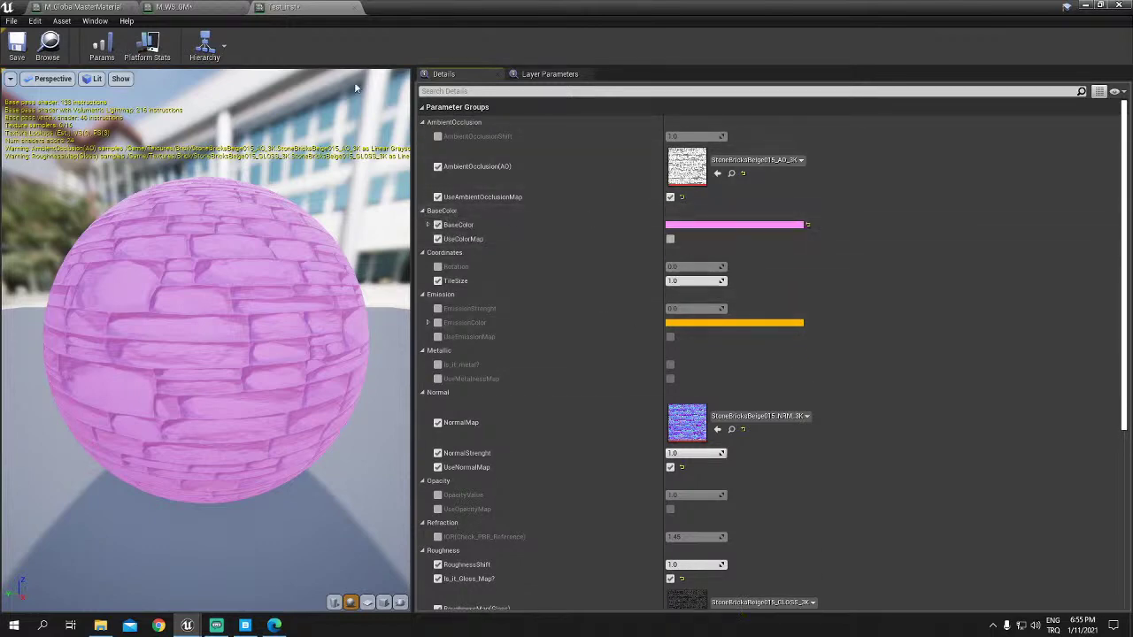
pyautogui.click(209, 8)
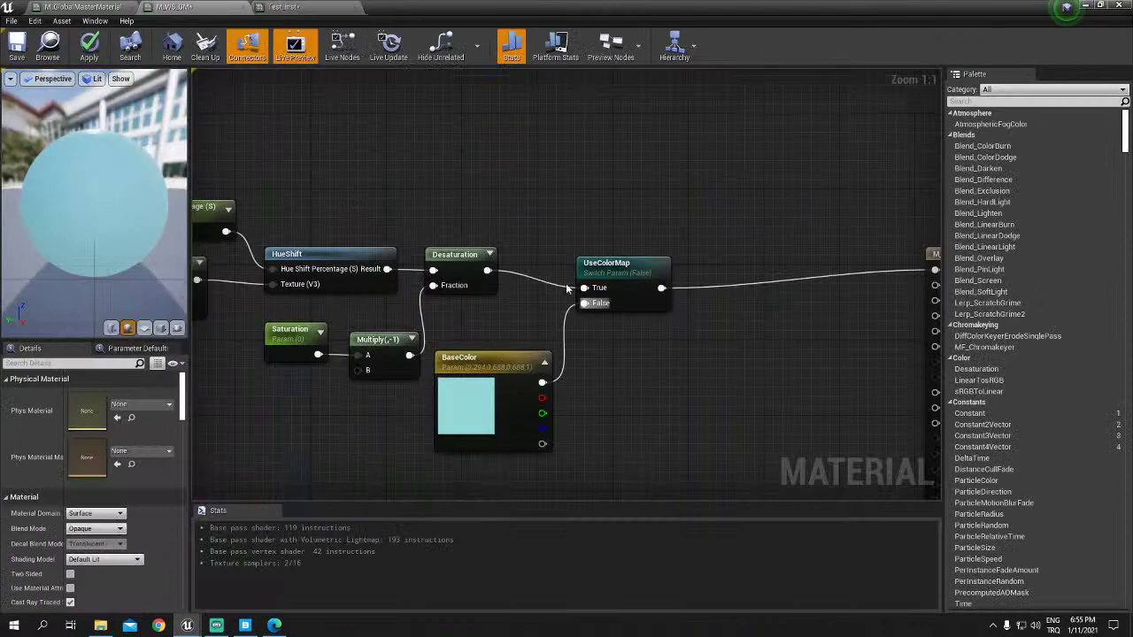
# Step: Put Brightness, TintAmount, Hue Shift Percentage, Saturation, BaseColor and UseColorMap in the BaseColor group
pyautogui.click(611, 265)
pyautogui.scroll(-3, 467, 402)
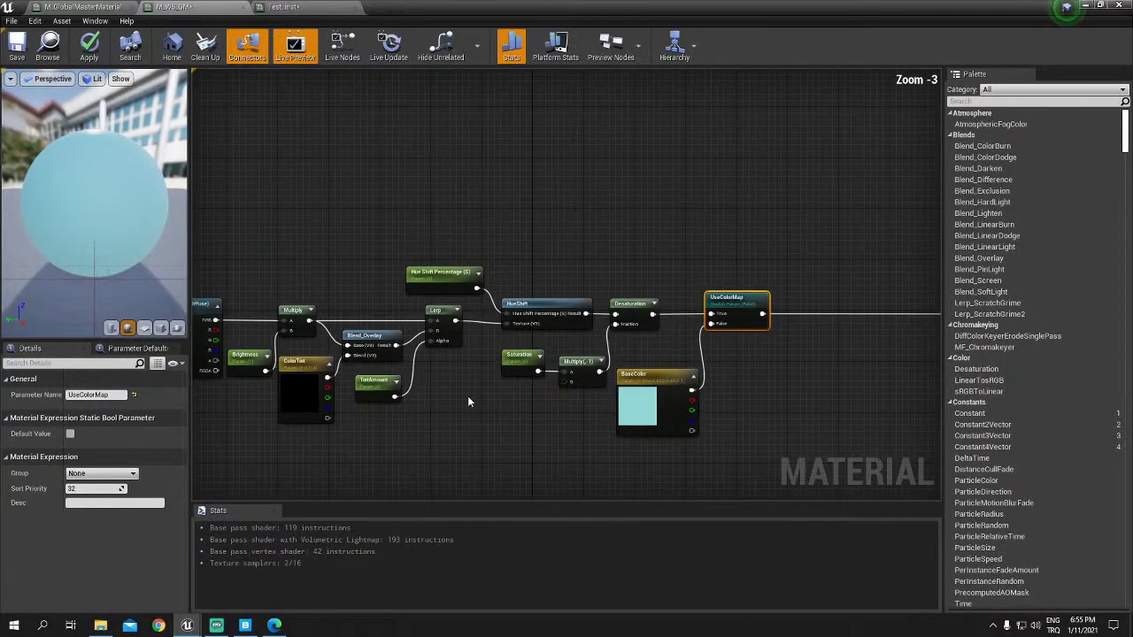
pyautogui.moveTo(468, 402); pyautogui.dragTo(568, 381, button='right')
pyautogui.click(386, 349)
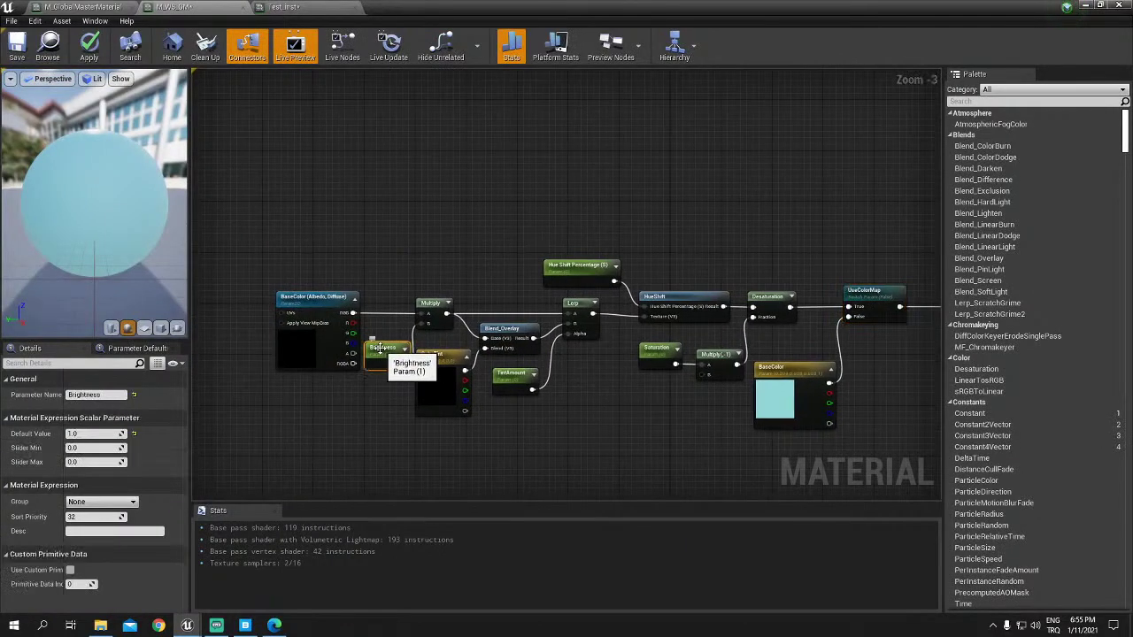
pyautogui.keyDown('ctrl'); pyautogui.click(504, 389); pyautogui.keyUp('ctrl')
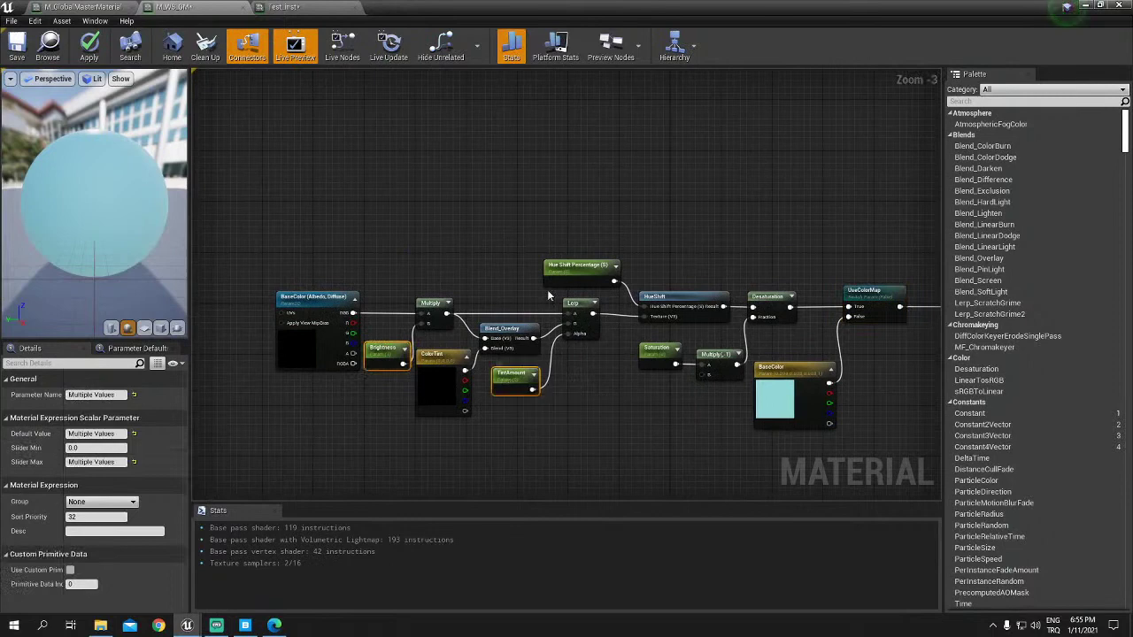
pyautogui.keyDown('ctrl'); pyautogui.click(547, 285); pyautogui.keyUp('ctrl')
pyautogui.keyDown('ctrl'); pyautogui.click(659, 350); pyautogui.keyUp('ctrl')
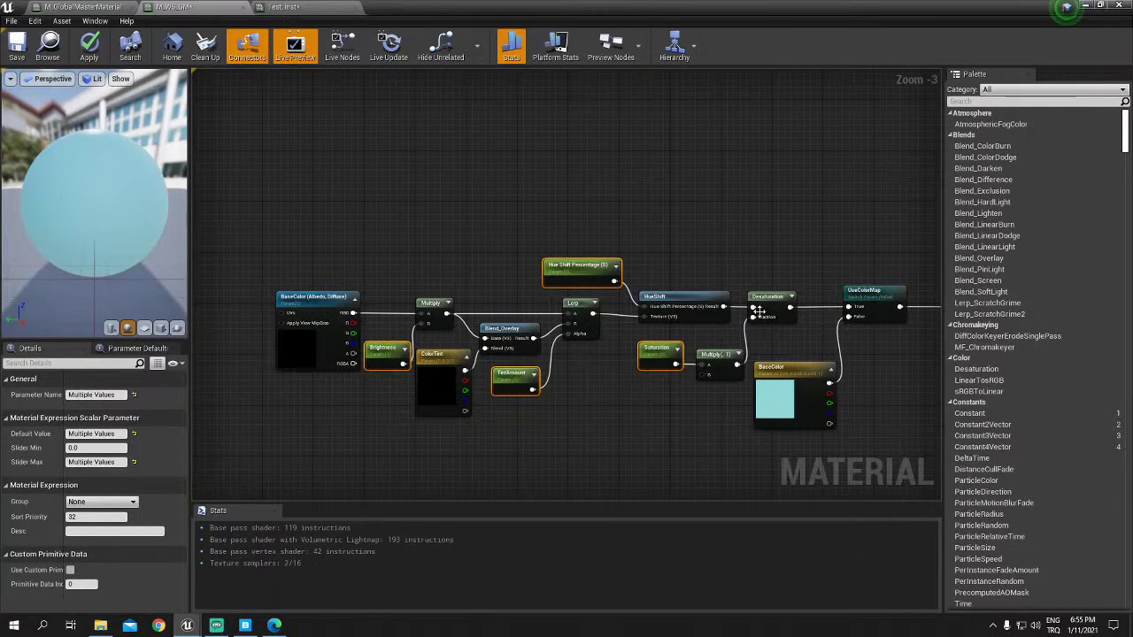
pyautogui.keyDown('ctrl'); pyautogui.click(791, 370); pyautogui.keyUp('ctrl')
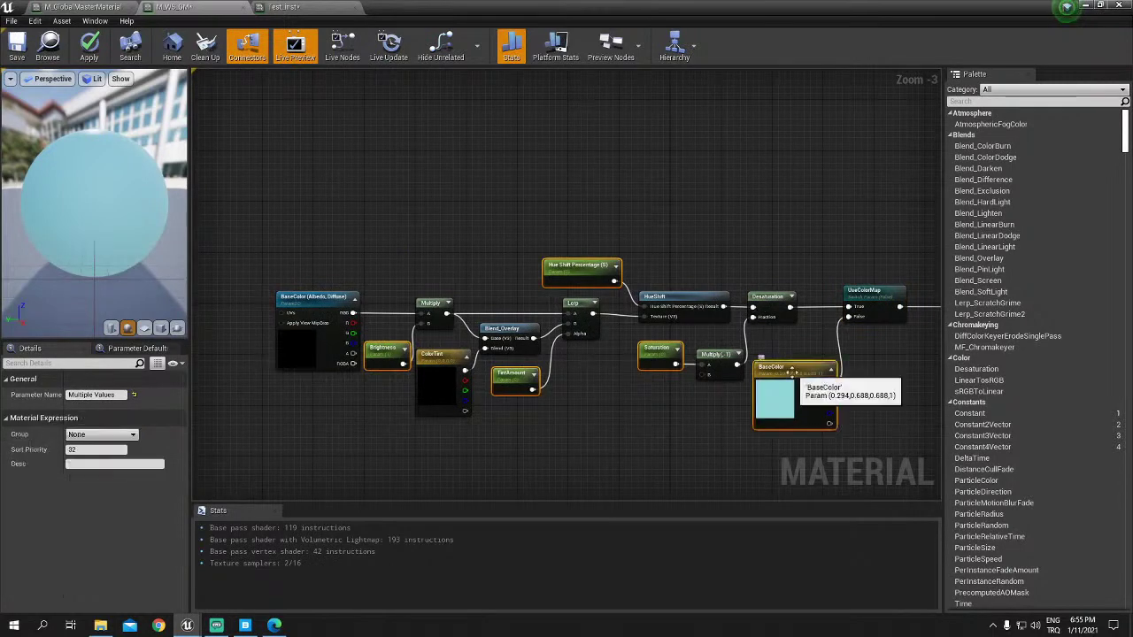
pyautogui.keyDown('ctrl'); pyautogui.click(863, 291); pyautogui.keyUp('ctrl')
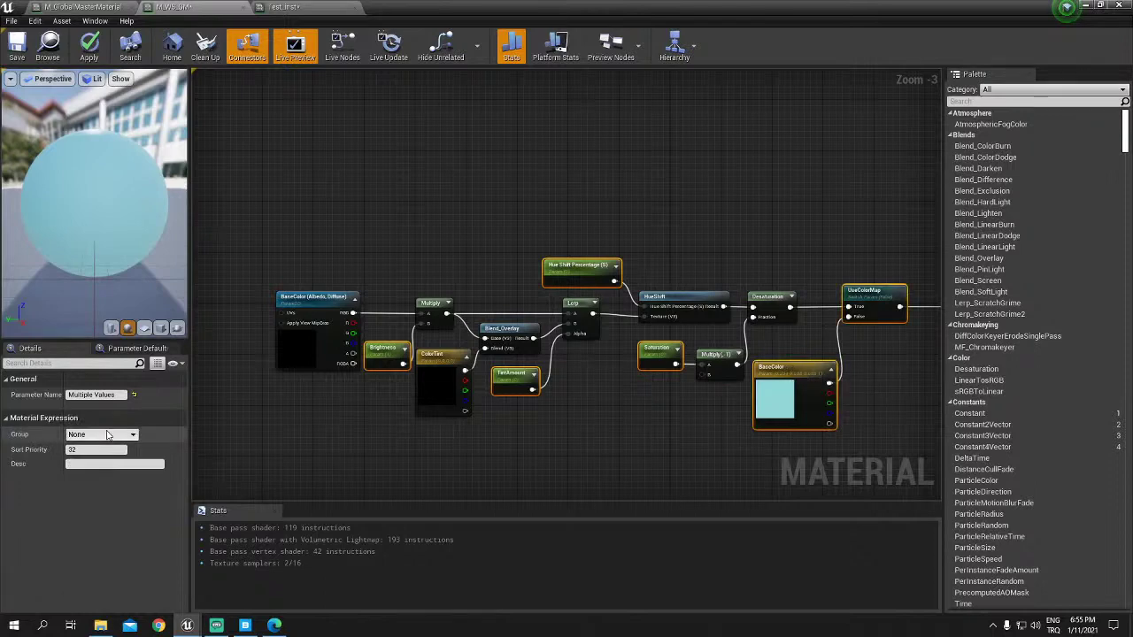
pyautogui.click(94, 434)
pyautogui.write('BaseColor')
pyautogui.press('Return')
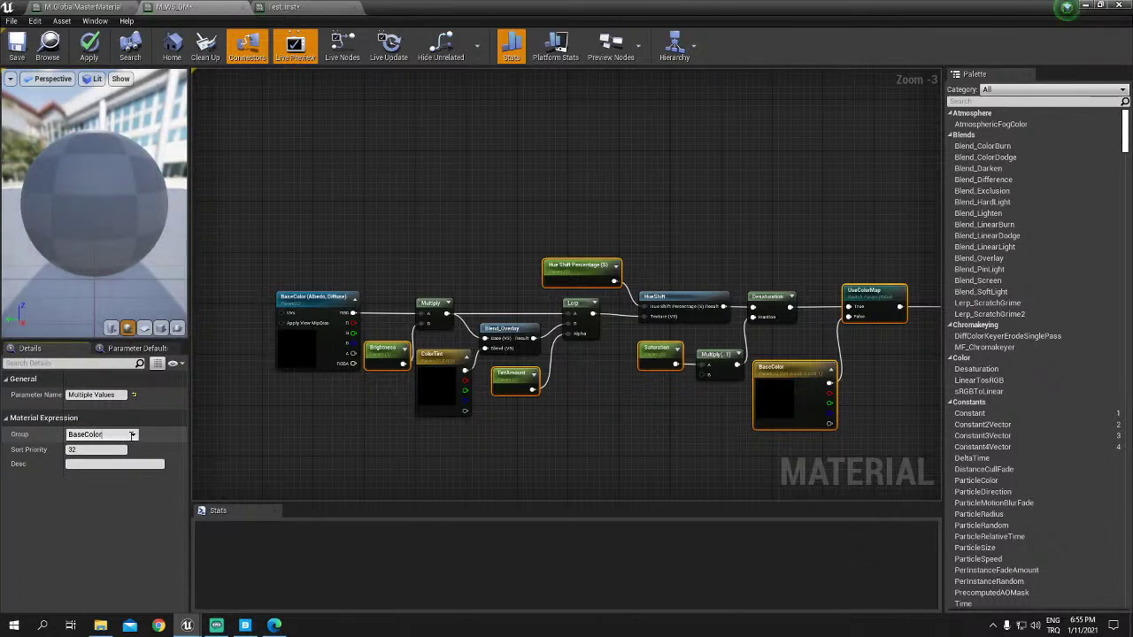
# Step: Set Brightness's sort priority to 1 and nudge the ColorTint node slightly
pyautogui.click(336, 442)
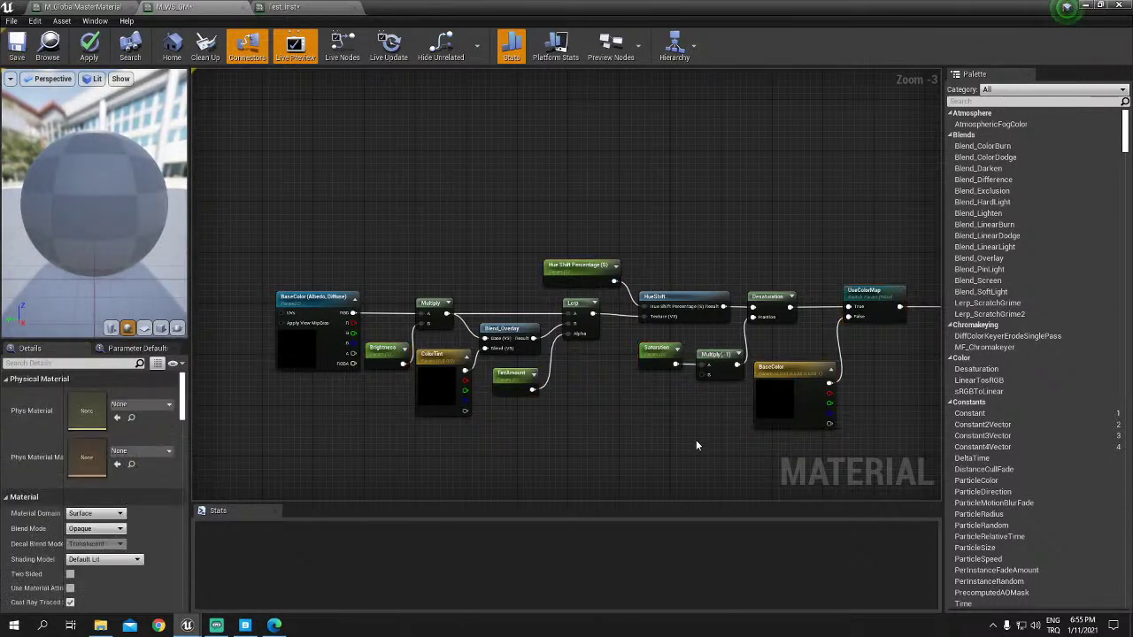
pyautogui.click(387, 354)
pyautogui.scroll(4, 386, 381)
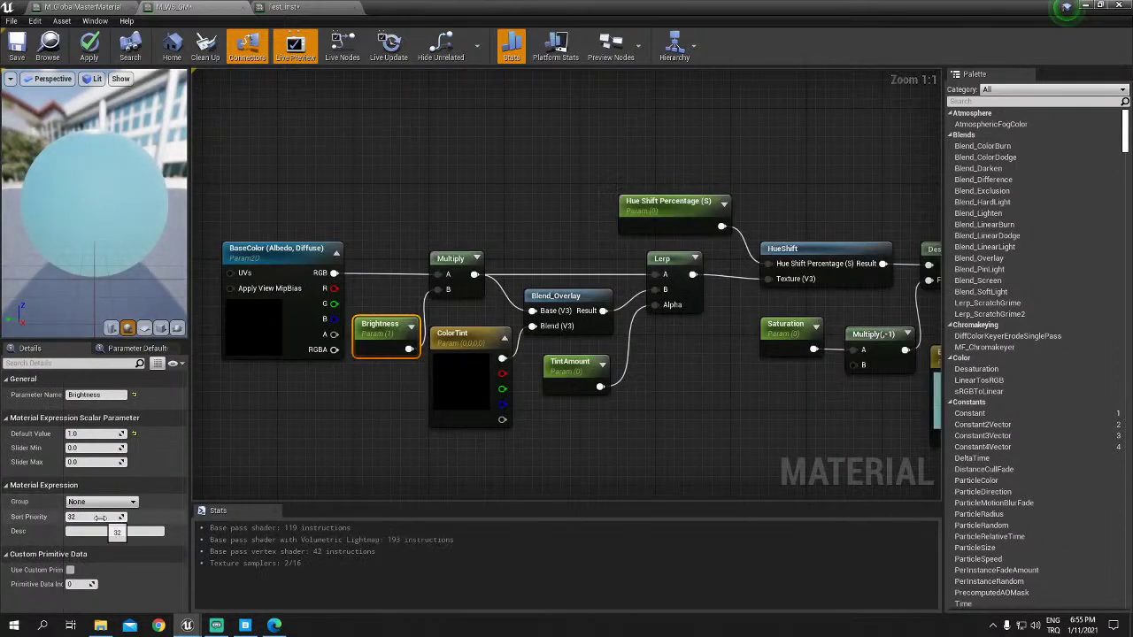
pyautogui.click(101, 516)
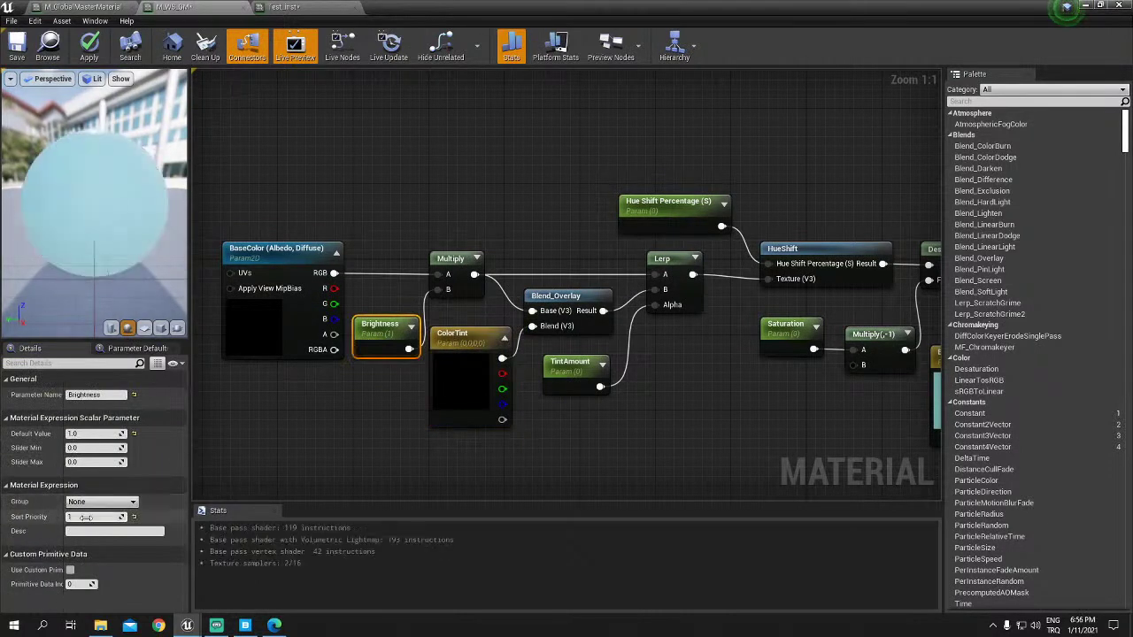
pyautogui.write('1')
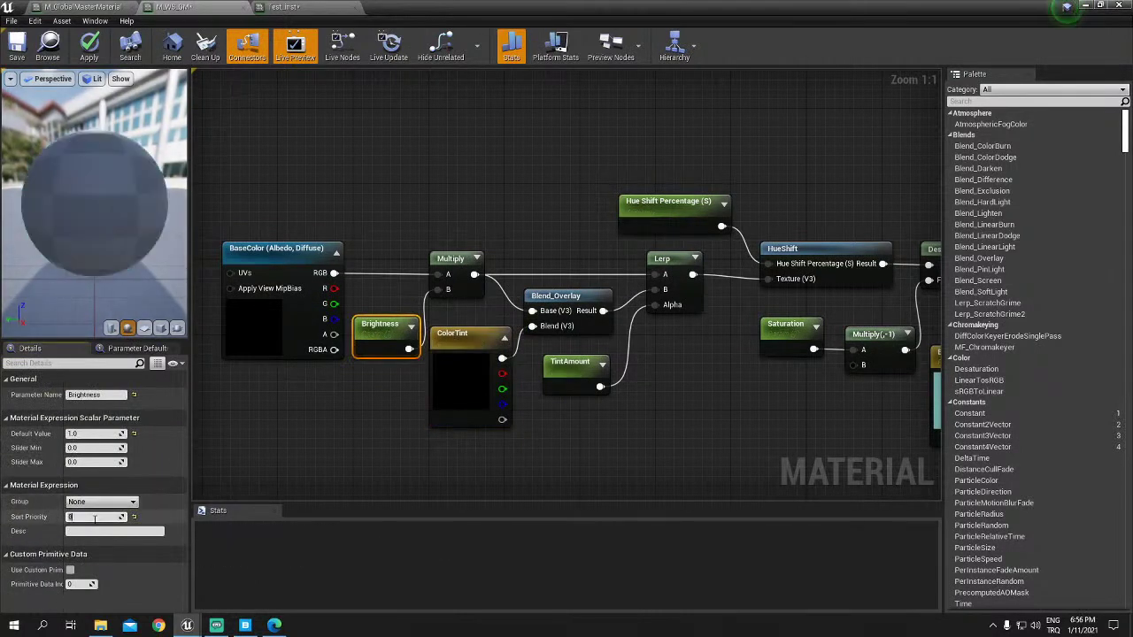
pyautogui.click(469, 407)
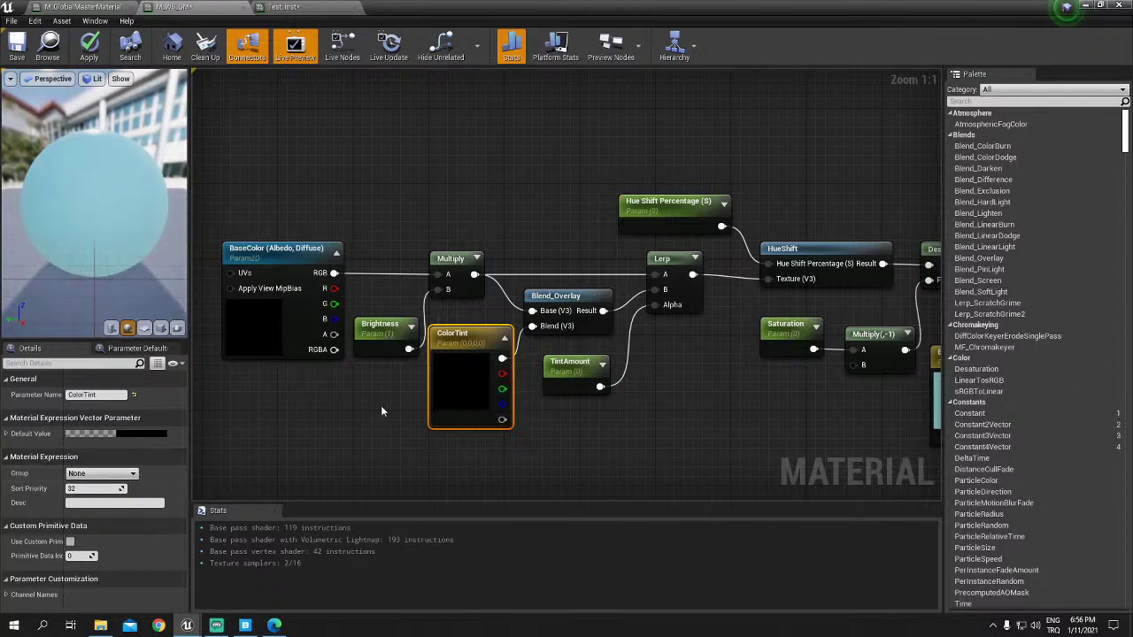
pyautogui.moveTo(456, 346); pyautogui.dragTo(466, 356)
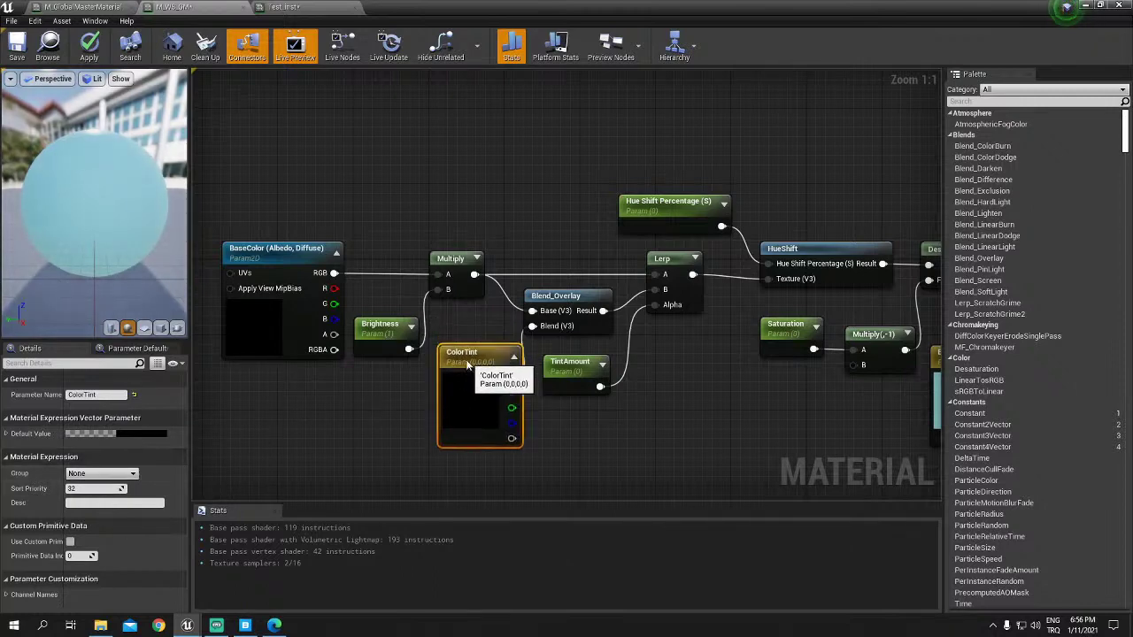
pyautogui.click(562, 370)
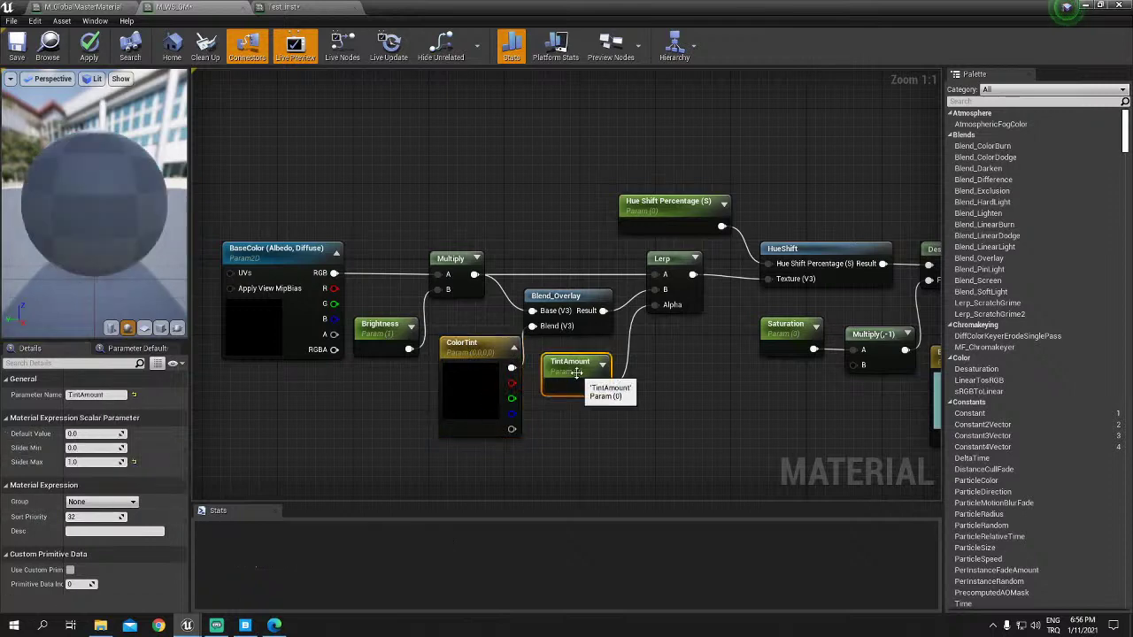
pyautogui.click(702, 422)
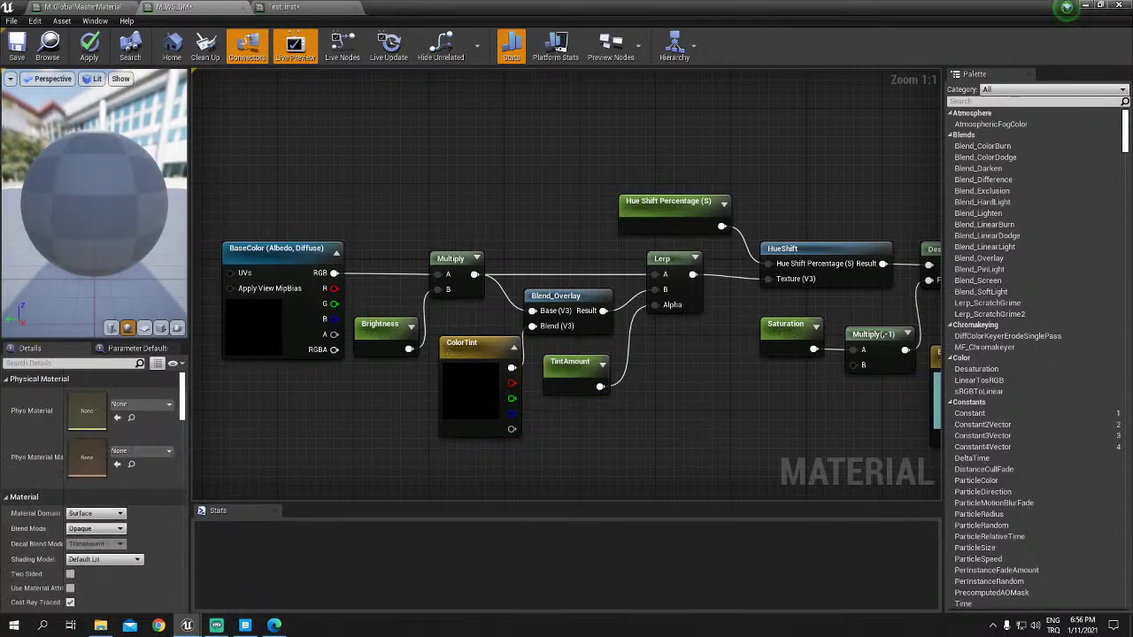
# Step: Review the Hue Shift Percentage and Saturation nodes, then edit UseColorMap's sort priority
pyautogui.moveTo(692, 260); pyautogui.dragTo(607, 273, button='right')
pyautogui.click(595, 225)
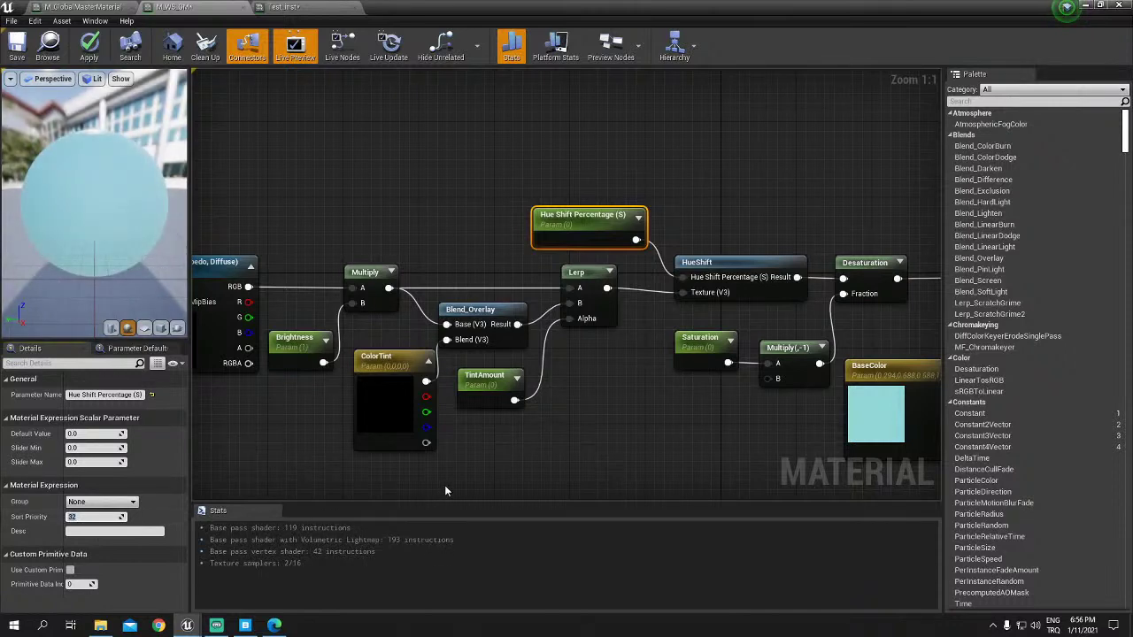
pyautogui.click(699, 349)
pyautogui.moveTo(614, 491); pyautogui.dragTo(521, 495, button='right')
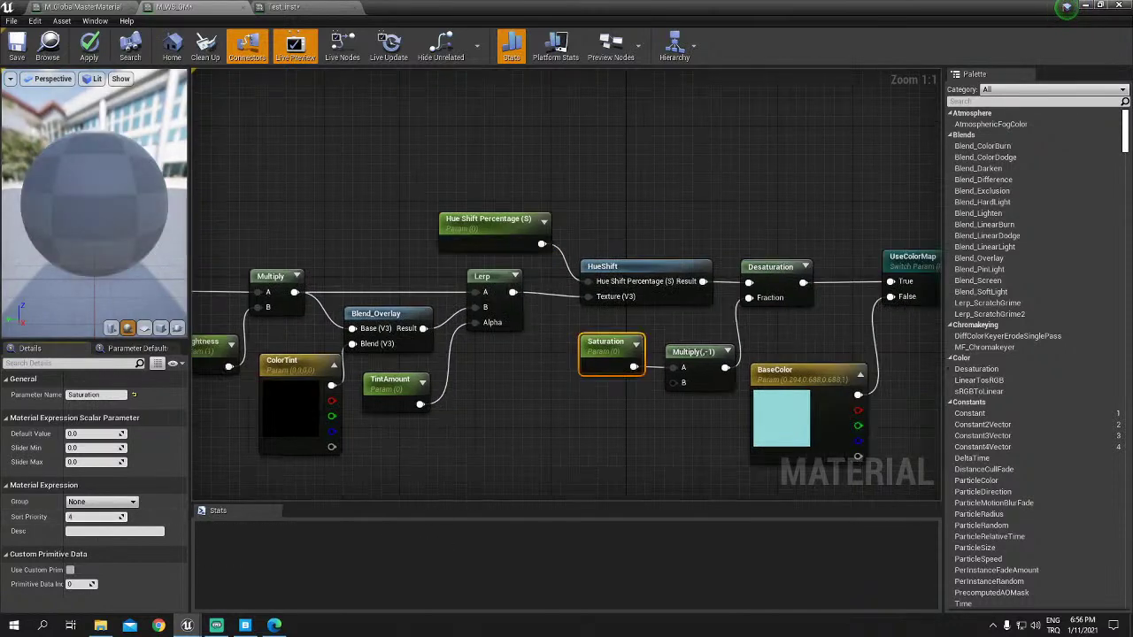
pyautogui.moveTo(790, 412); pyautogui.dragTo(567, 385, button='right')
pyautogui.click(702, 237)
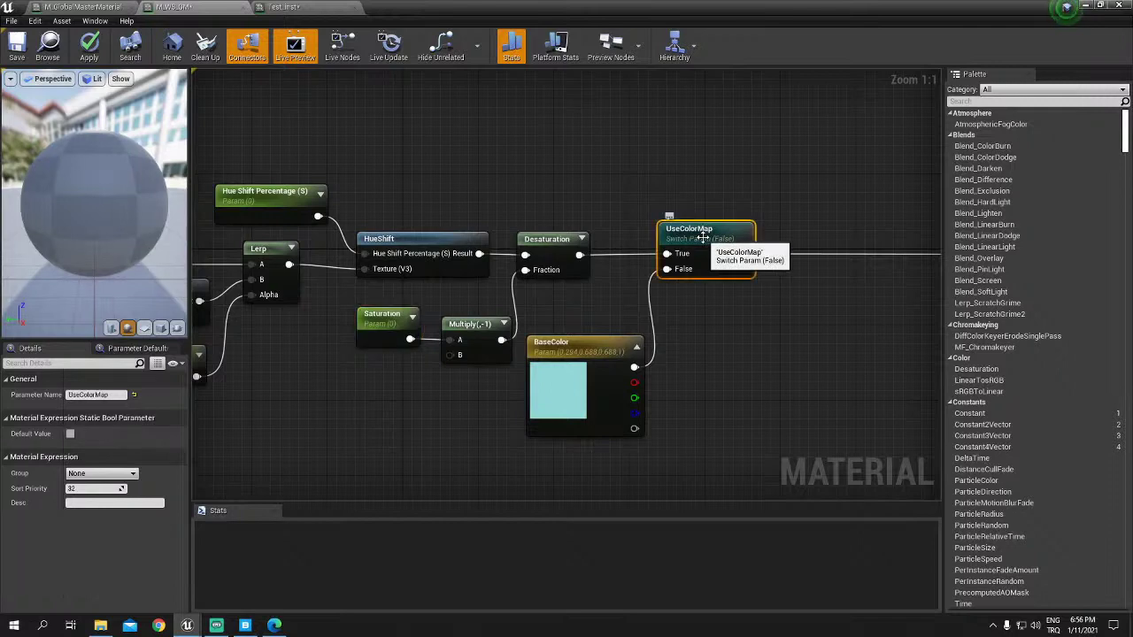
pyautogui.click(392, 315)
pyautogui.click(699, 232)
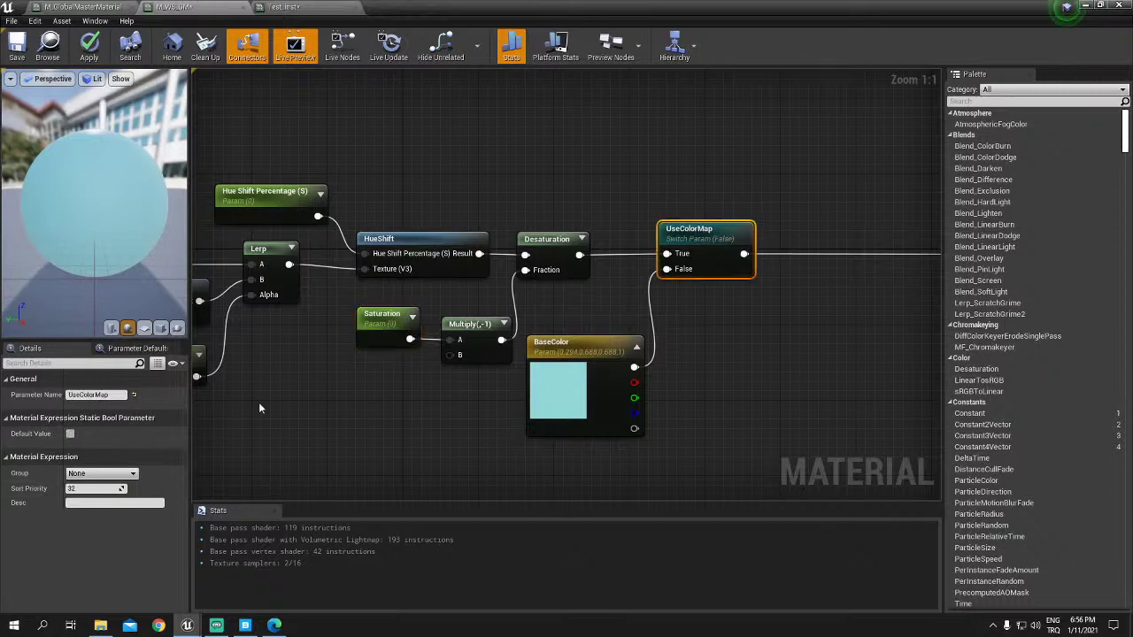
pyautogui.click(95, 488)
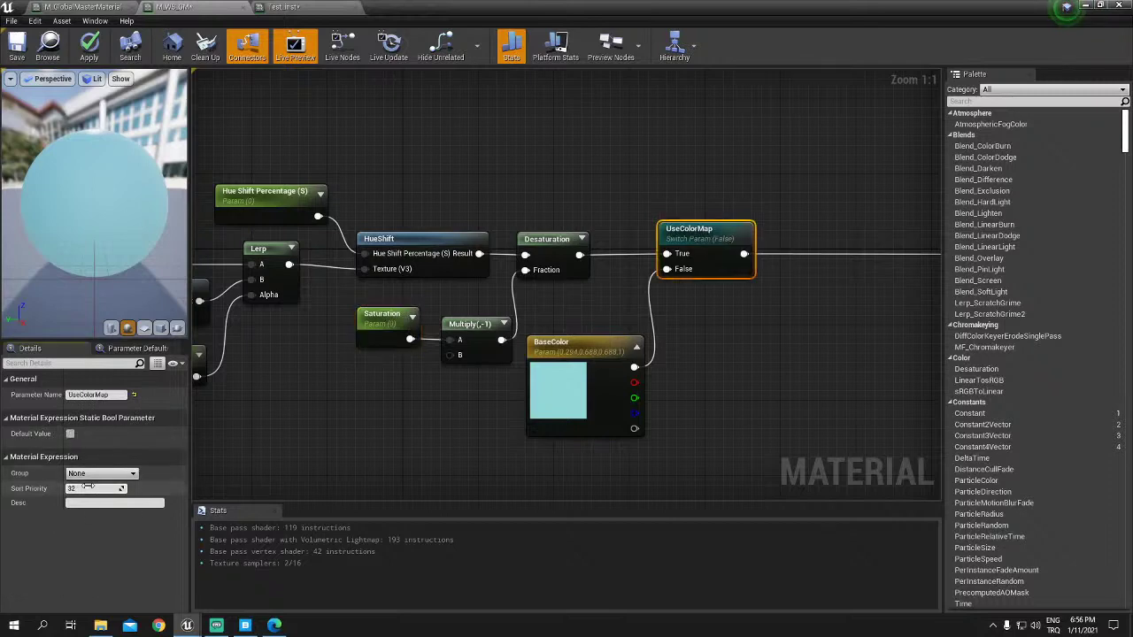
pyautogui.click(301, 453)
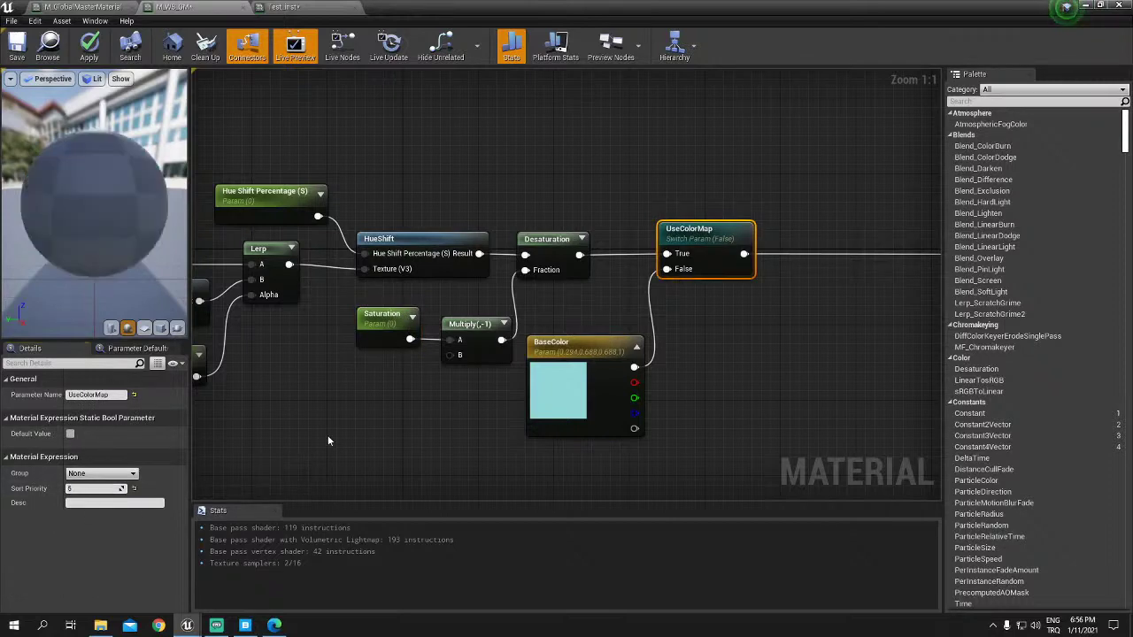
# Step: Deselect the BaseColor node and bring the M_WS_GM output node into view
pyautogui.click(593, 377)
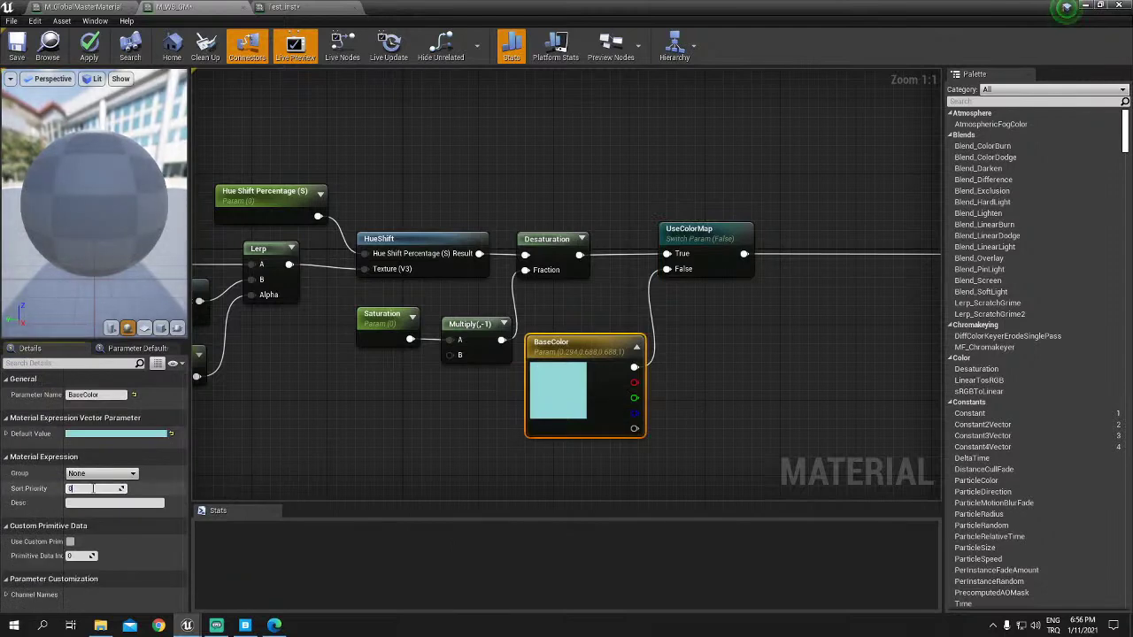
pyautogui.click(826, 351)
pyautogui.moveTo(826, 350); pyautogui.dragTo(597, 365, button='right')
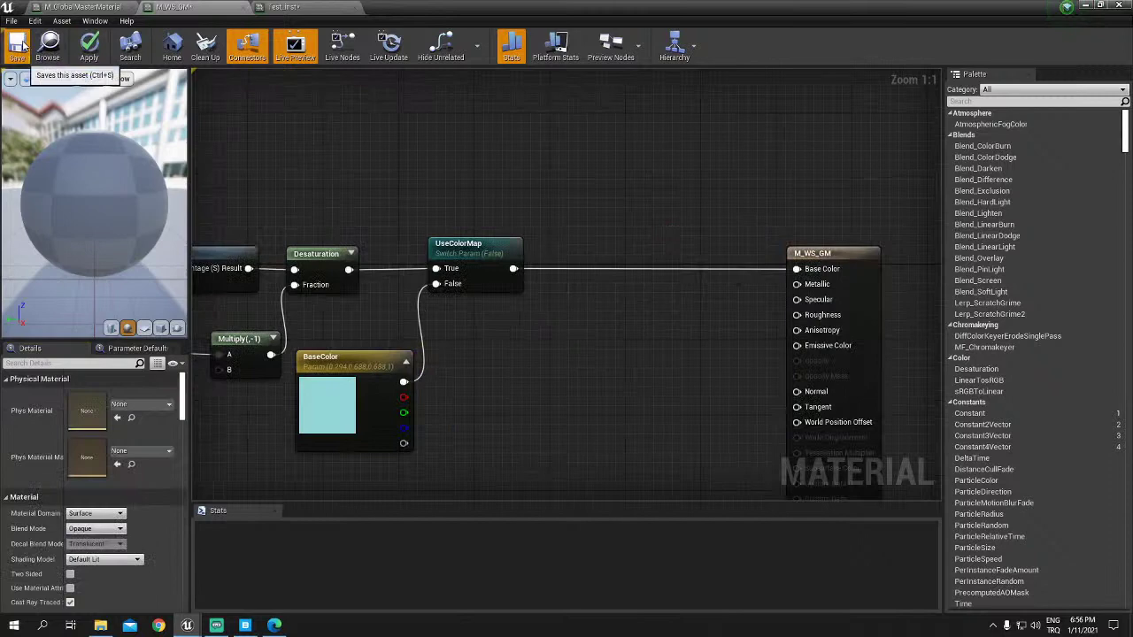
# Step: Save M_WS_GM, create the instance WS_GM_Inst and apply it to the level cube
pyautogui.click(25, 39)
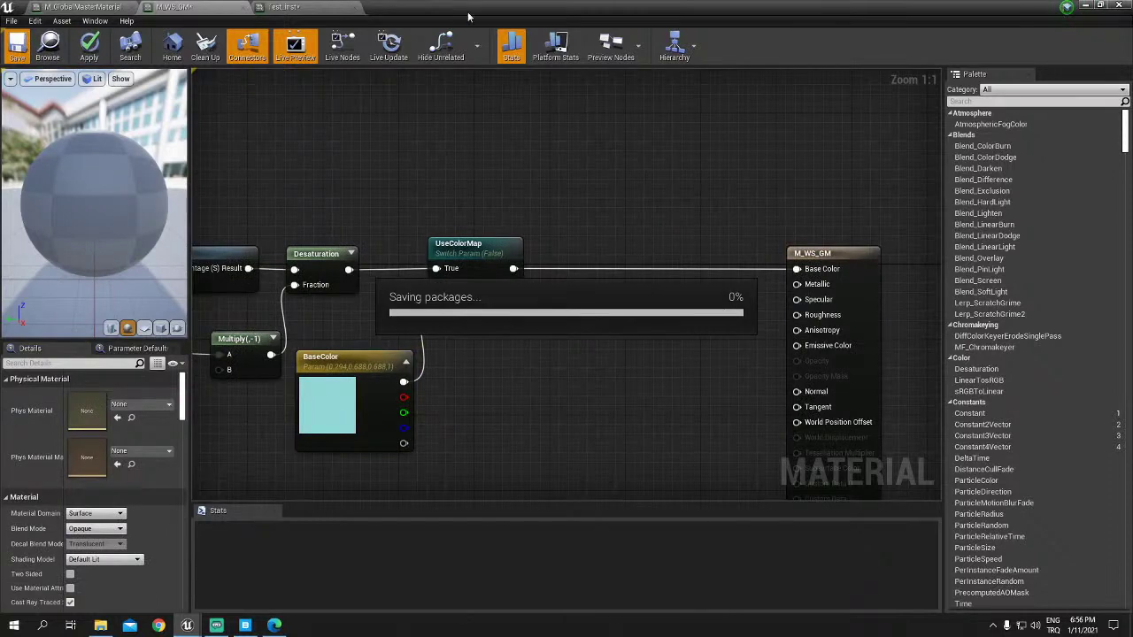
pyautogui.doubleClick(1049, 9)
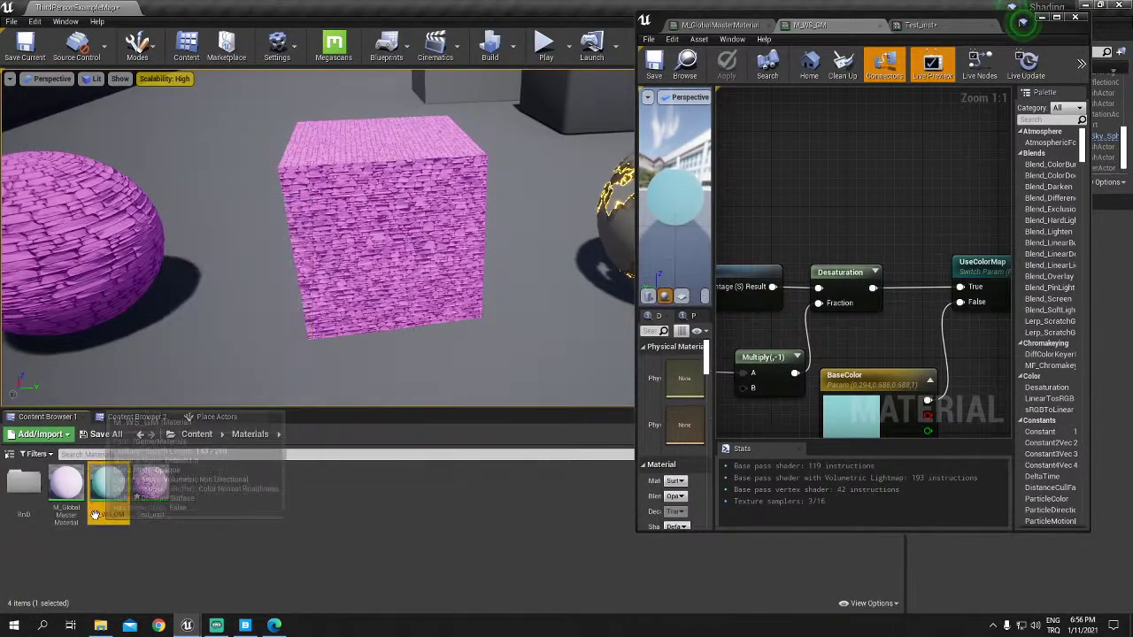
pyautogui.rightClick(108, 485)
pyautogui.click(178, 232)
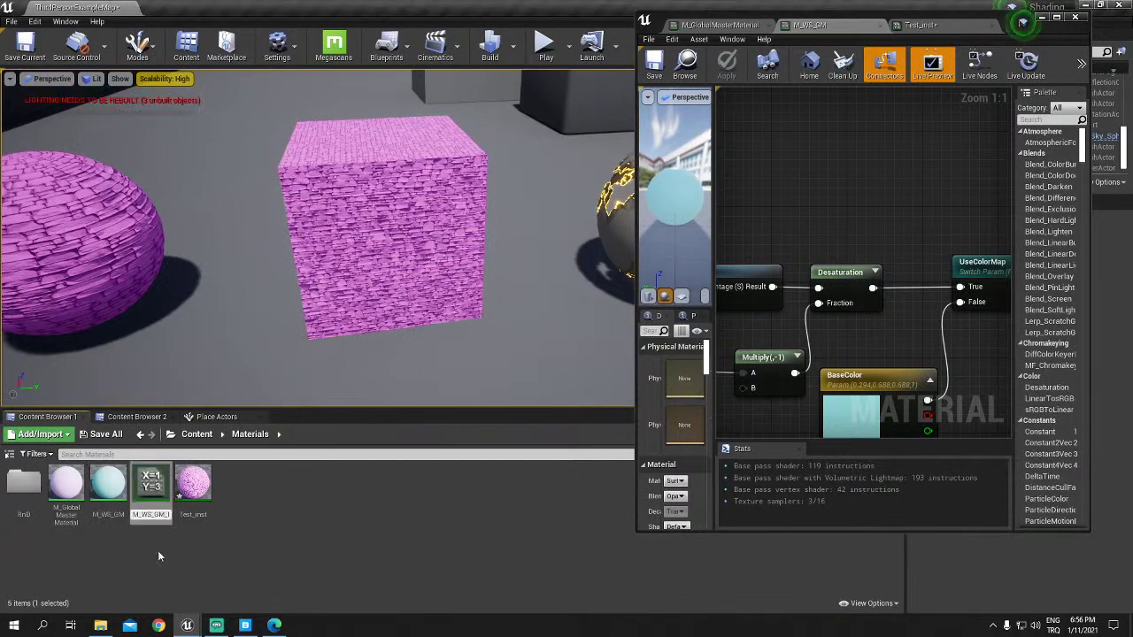
pyautogui.press('Return')
pyautogui.moveTo(203, 485); pyautogui.dragTo(367, 243)
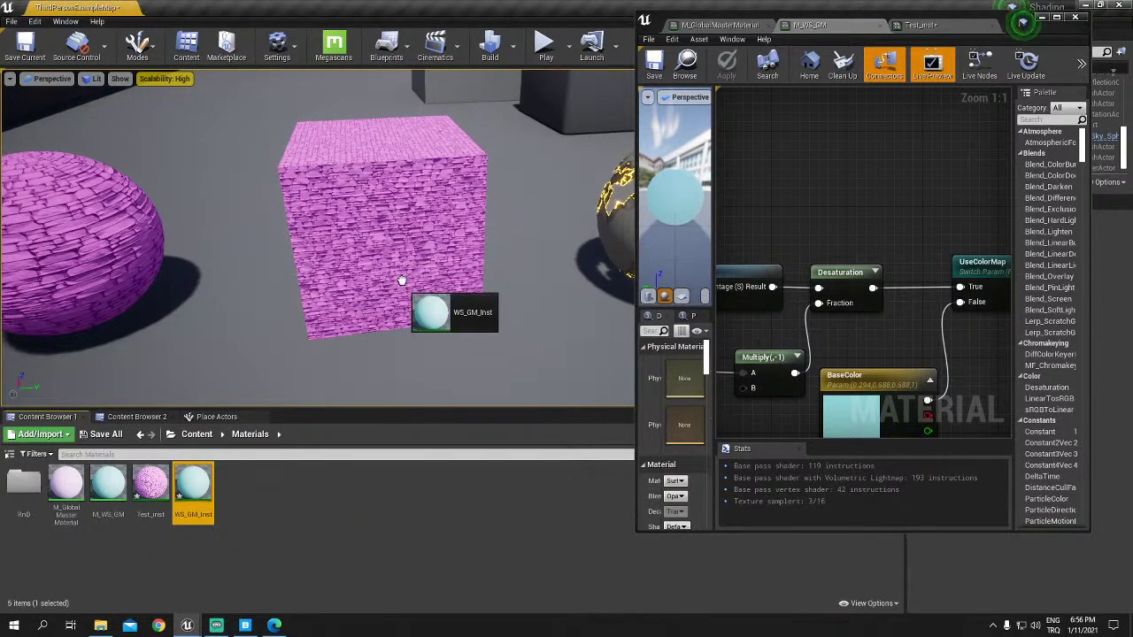
# Step: Turn on UseColorMap in WS_GM_Inst, then maximize the M_WS_GM graph
pyautogui.doubleClick(203, 478)
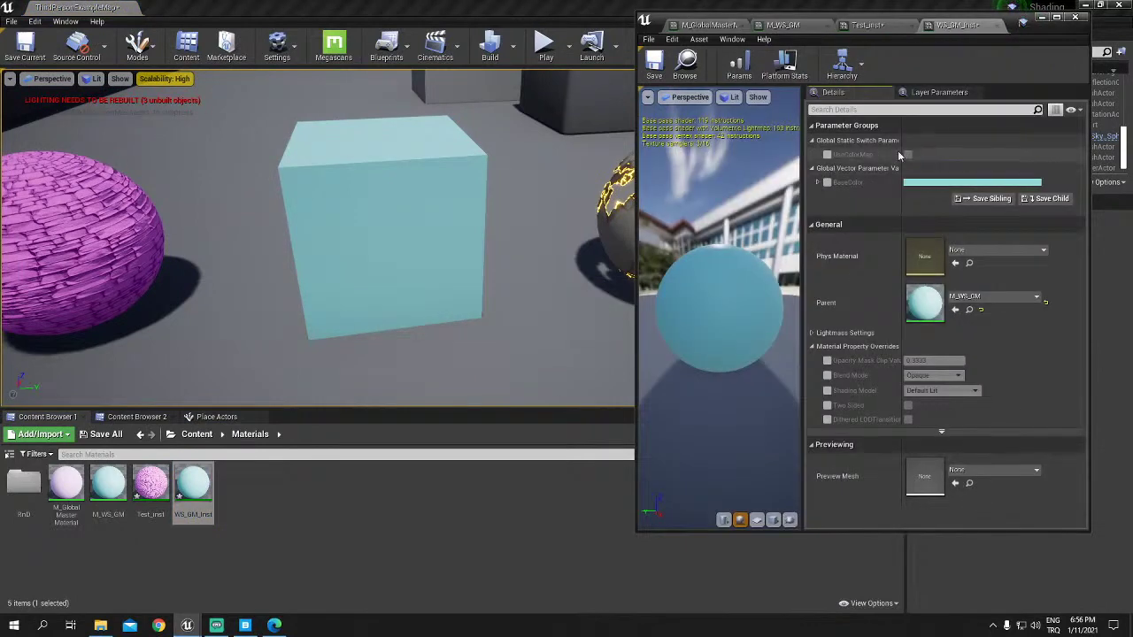
pyautogui.click(827, 155)
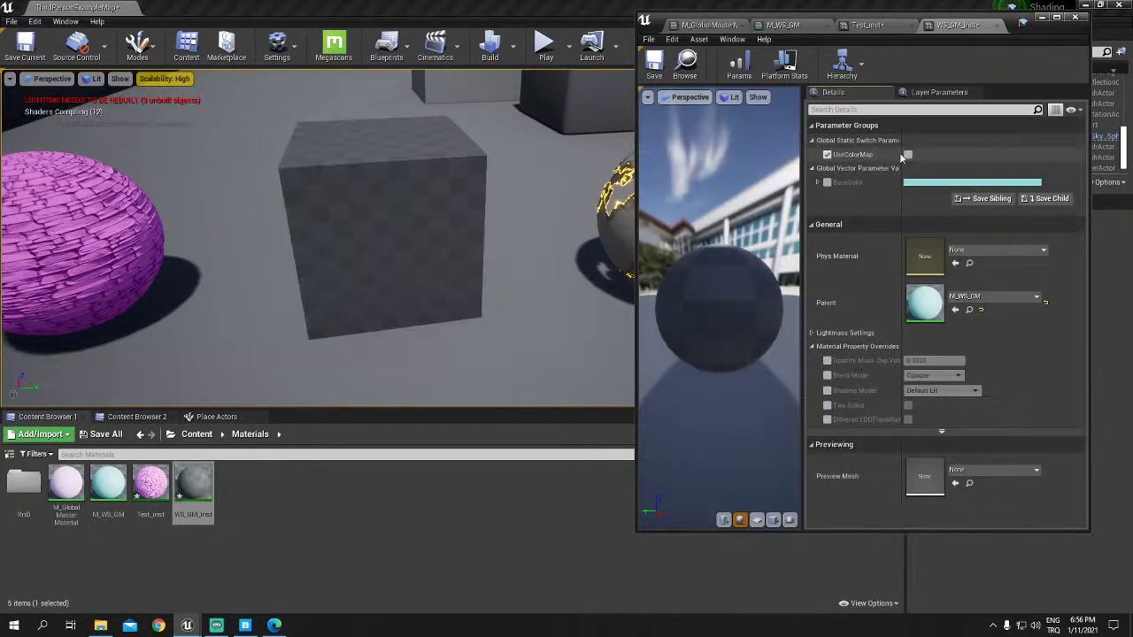
pyautogui.click(908, 155)
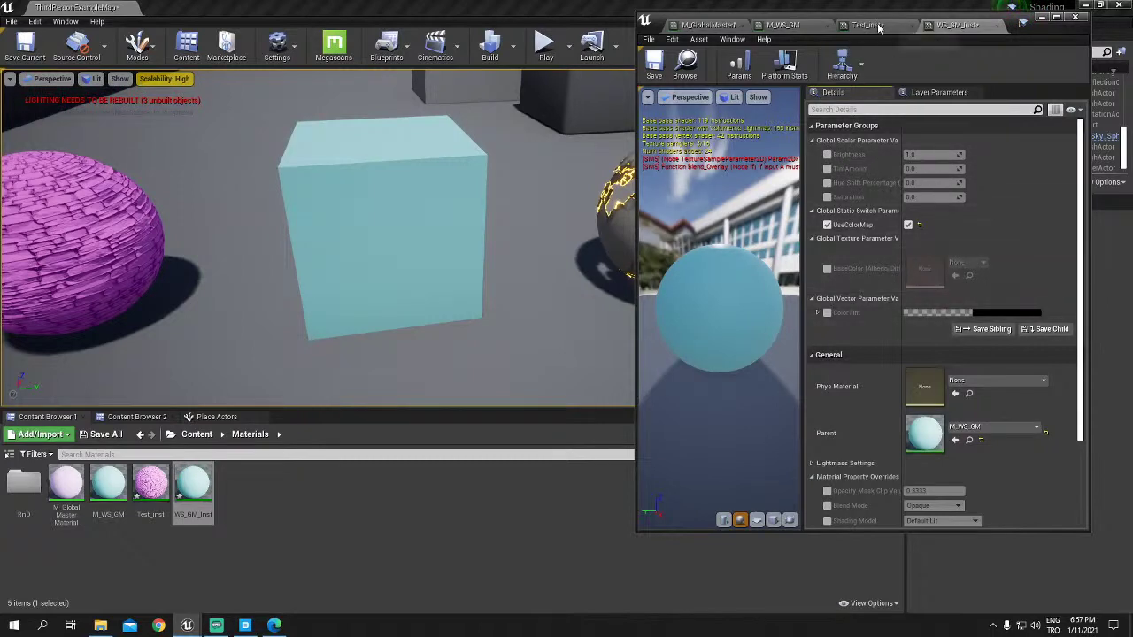
pyautogui.click(819, 26)
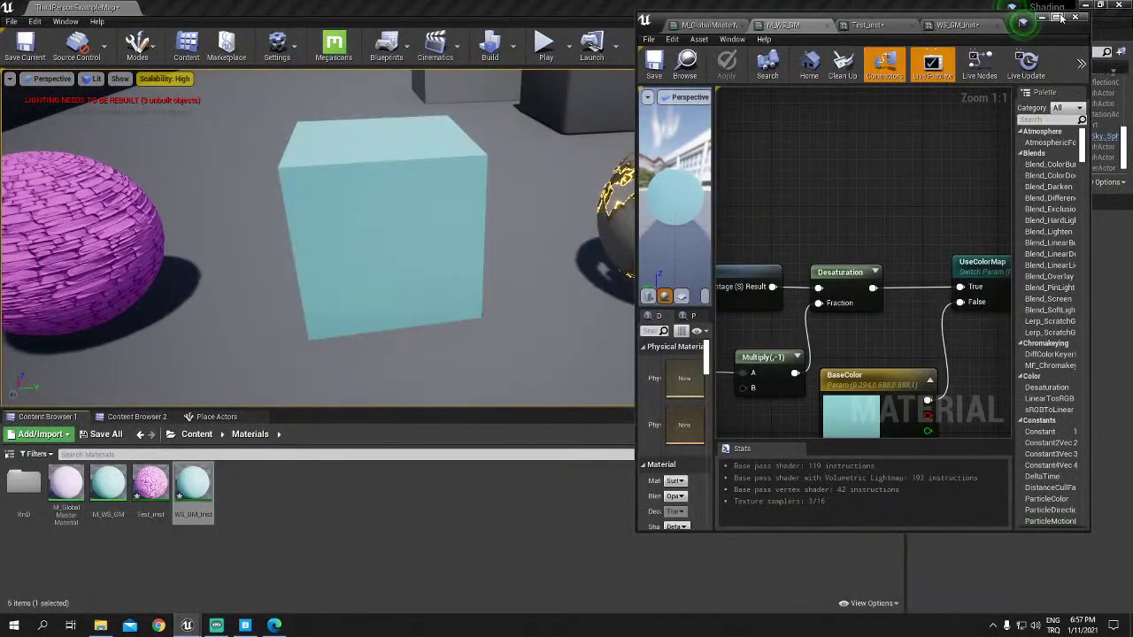
pyautogui.click(1059, 17)
# Step: Group Brightness, TintAmount, Hue Shift Percentage and Saturation under BaseColor
pyautogui.moveTo(635, 216); pyautogui.dragTo(1100, 210, button='right')
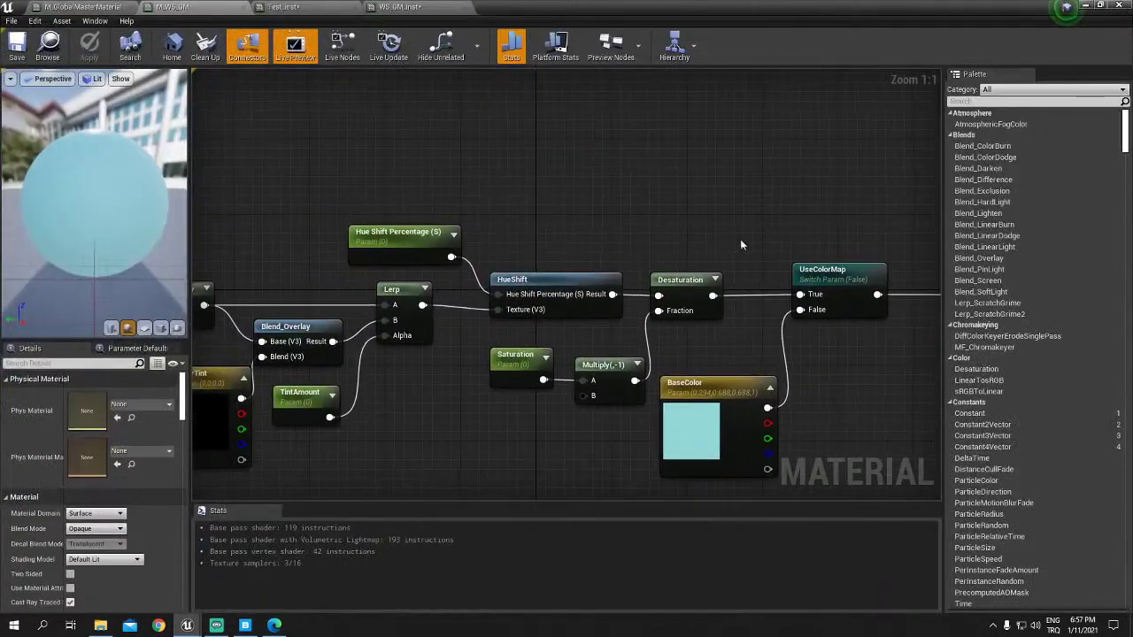
pyautogui.click(434, 343)
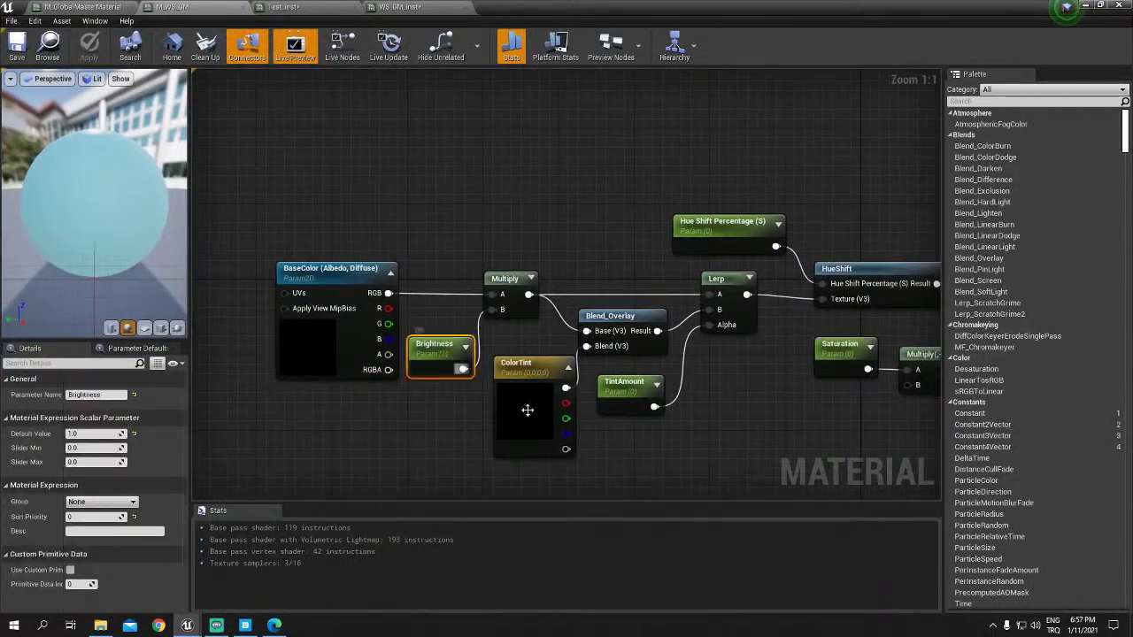
pyautogui.keyDown('shift'); pyautogui.click(624, 383); pyautogui.keyUp('shift')
pyautogui.keyDown('shift'); pyautogui.click(697, 233); pyautogui.keyUp('shift')
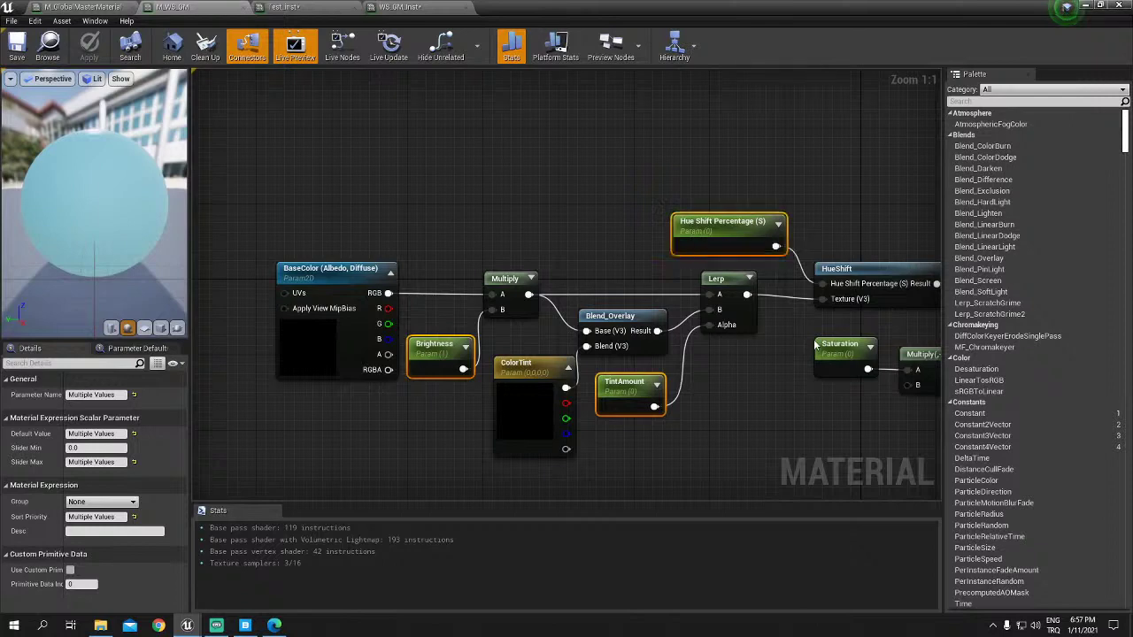
pyautogui.keyDown('shift'); pyautogui.click(829, 349); pyautogui.keyUp('shift')
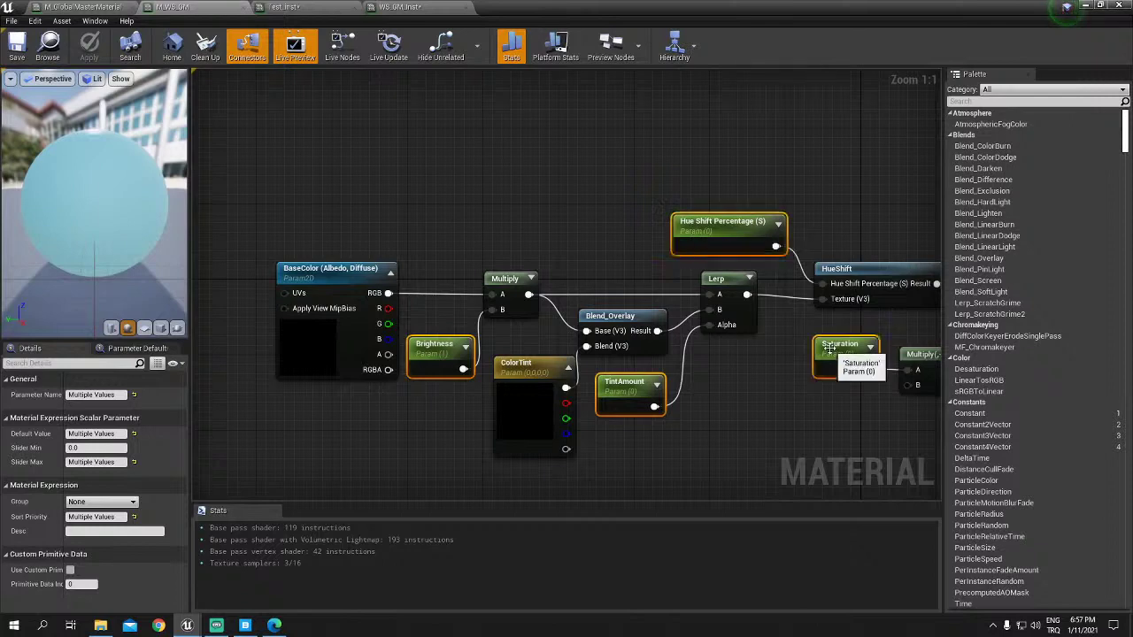
pyautogui.moveTo(829, 348); pyautogui.dragTo(536, 308, button='right')
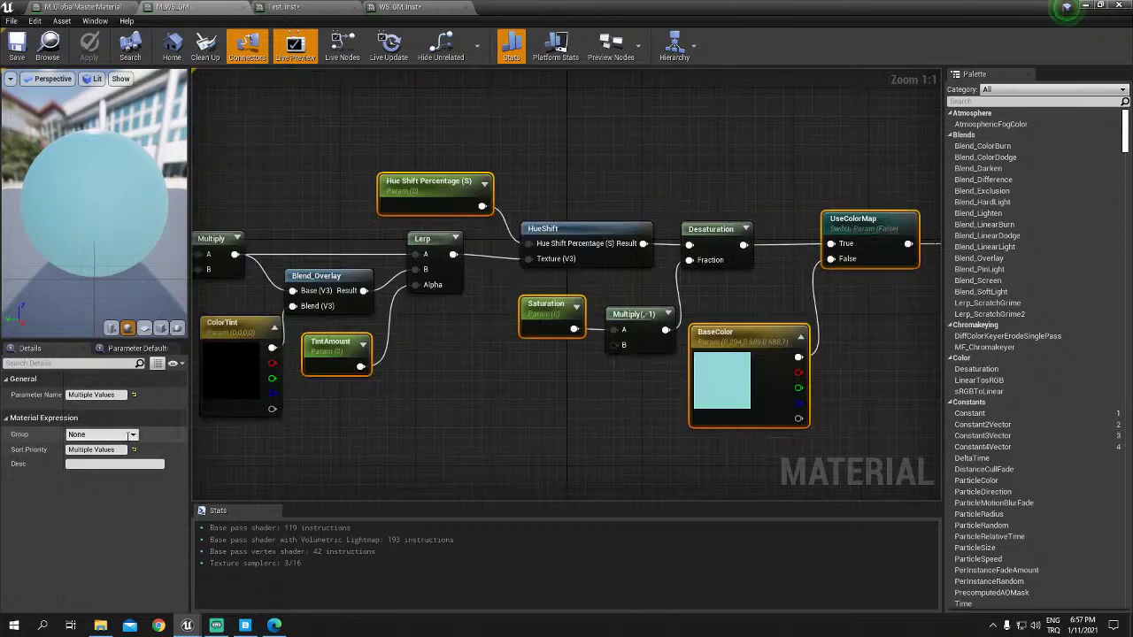
pyautogui.click(128, 434)
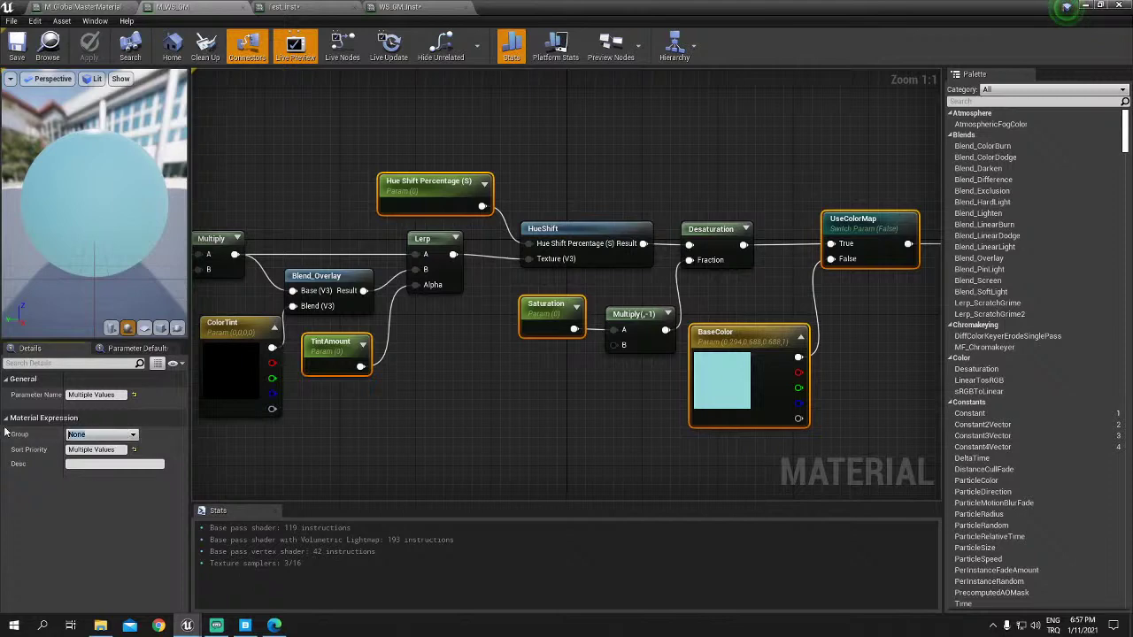
pyautogui.write('BaseC')
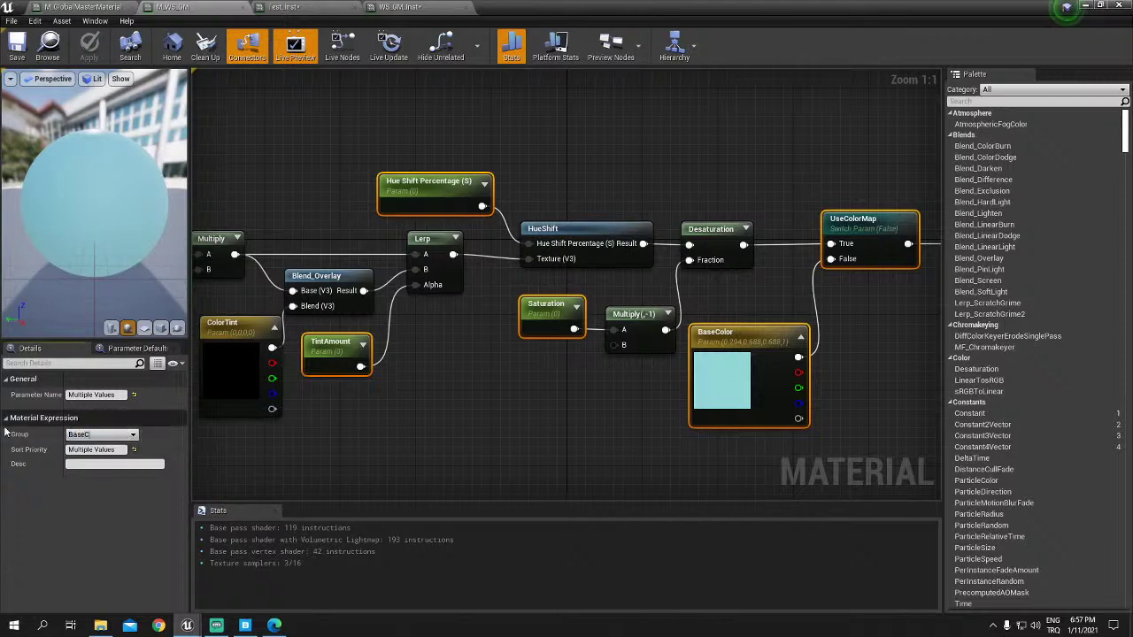
pyautogui.write('ol')
pyautogui.write('or')
pyautogui.press('Return')
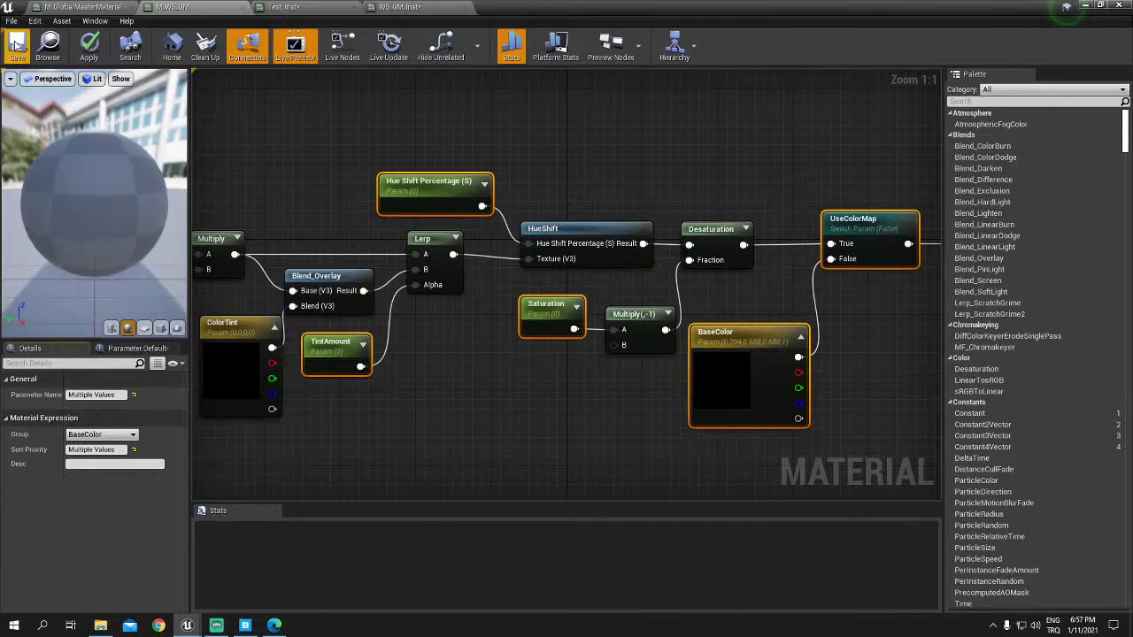
# Step: Save M_WS_GM and check the BaseColor group in the WS_GM_Inst instance
pyautogui.click(16, 44)
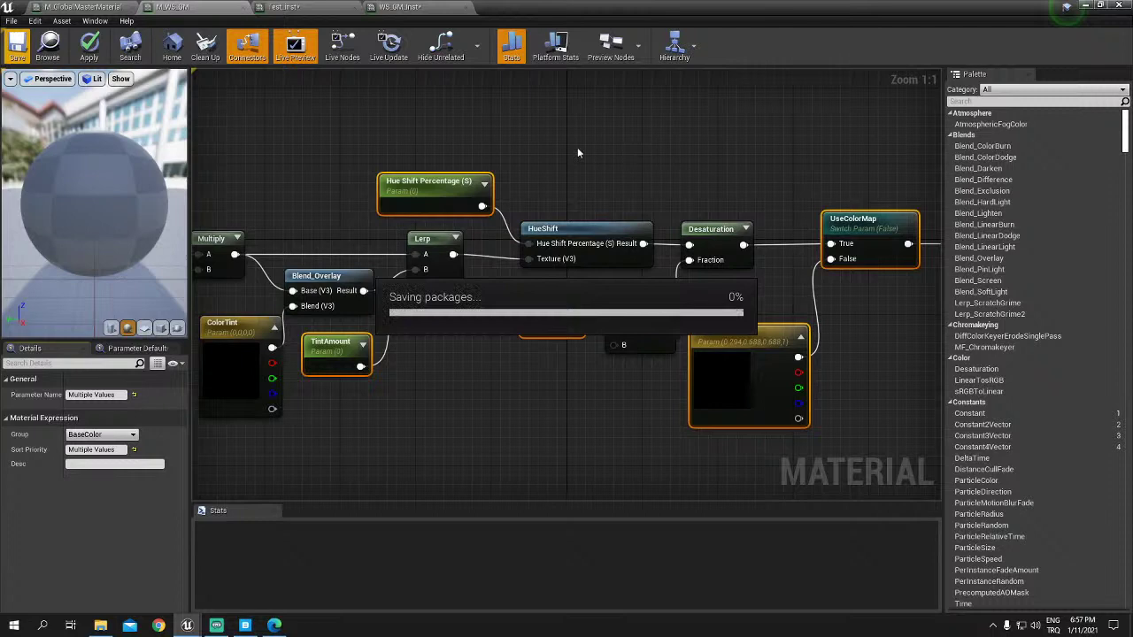
pyautogui.click(421, 11)
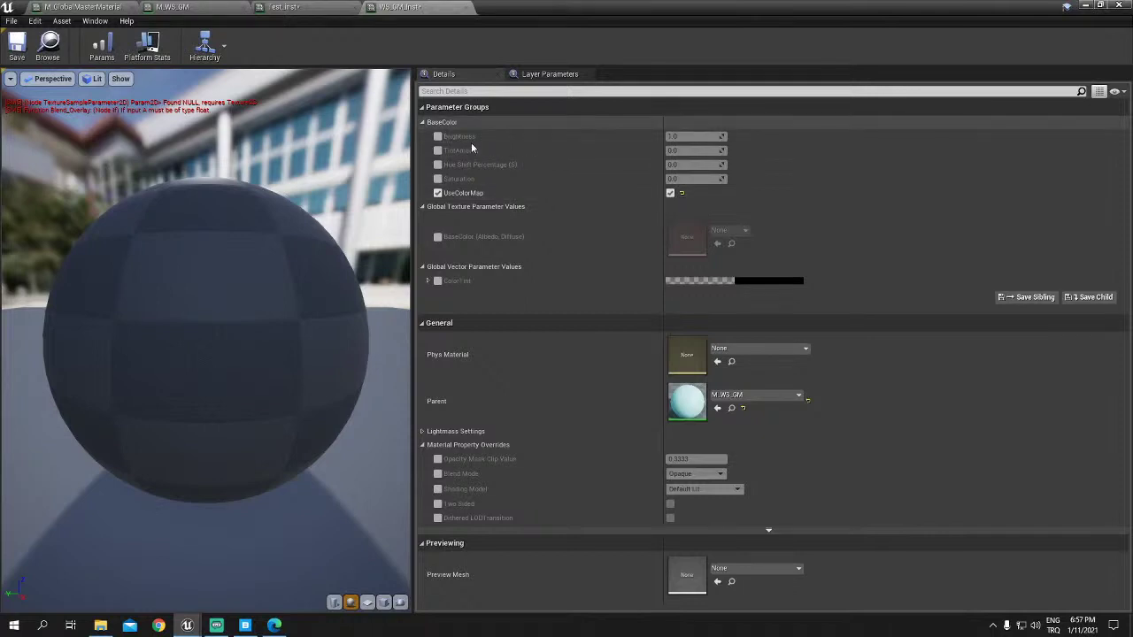
pyautogui.click(423, 123)
pyautogui.click(423, 123)
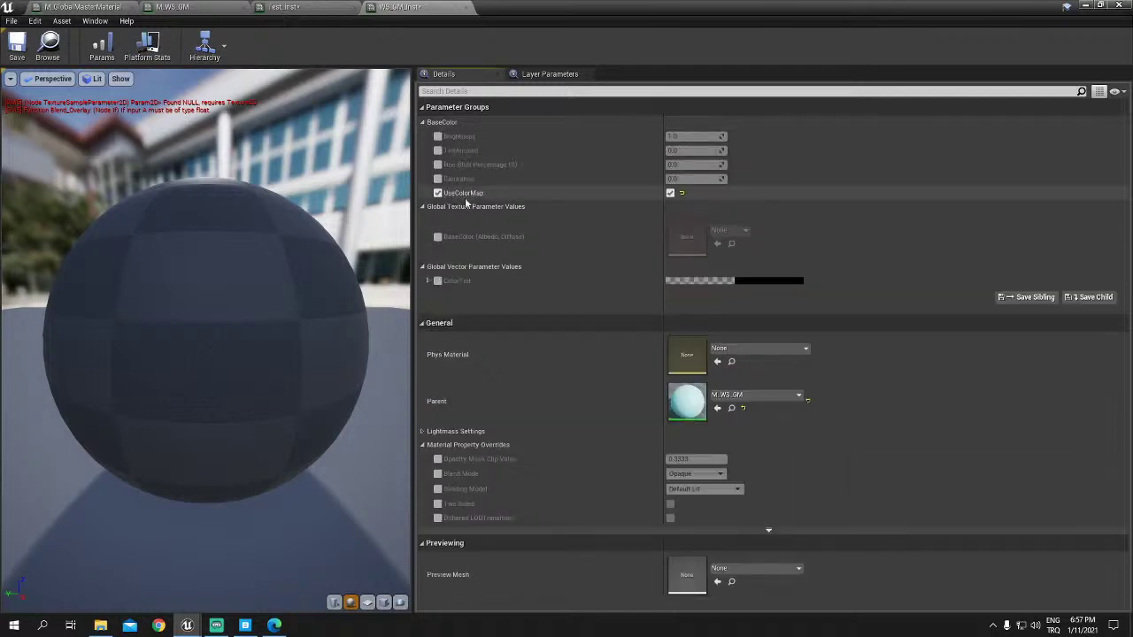
pyautogui.click(306, 9)
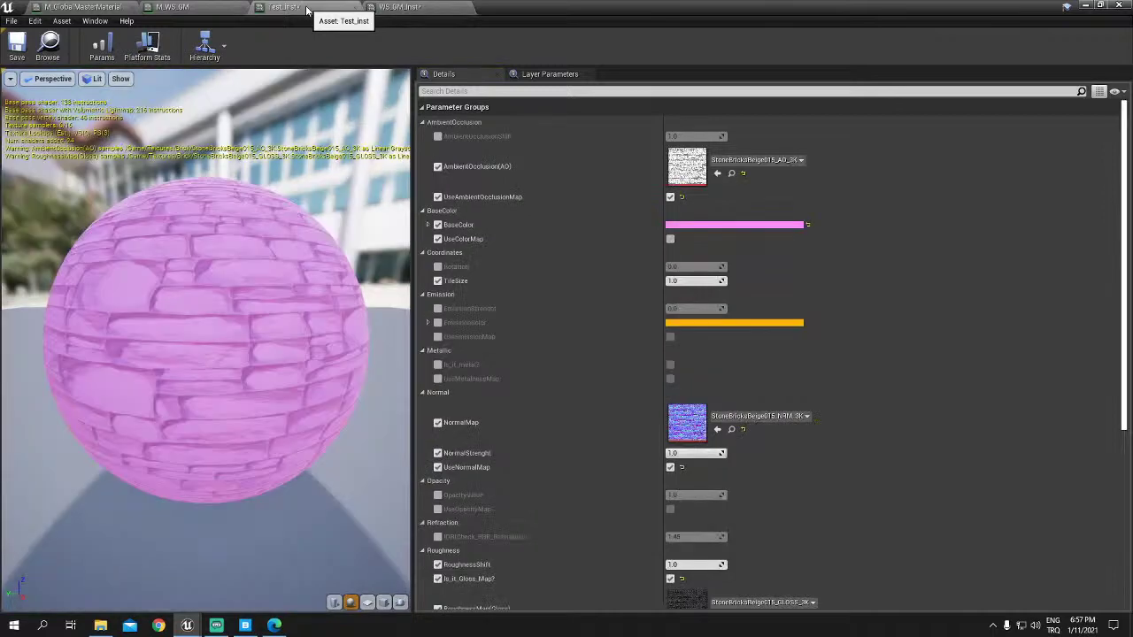
pyautogui.click(177, 7)
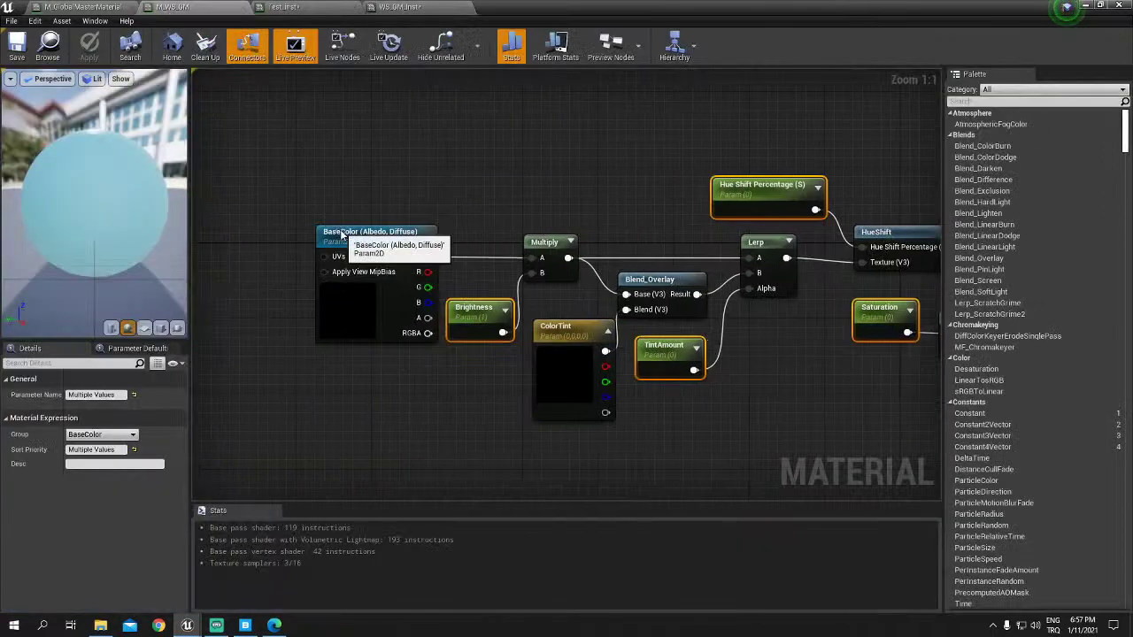
# Step: Add the BaseColor (Albedo, Diffuse) texture and ColorTint parameters to the BaseColor group
pyautogui.click(331, 238)
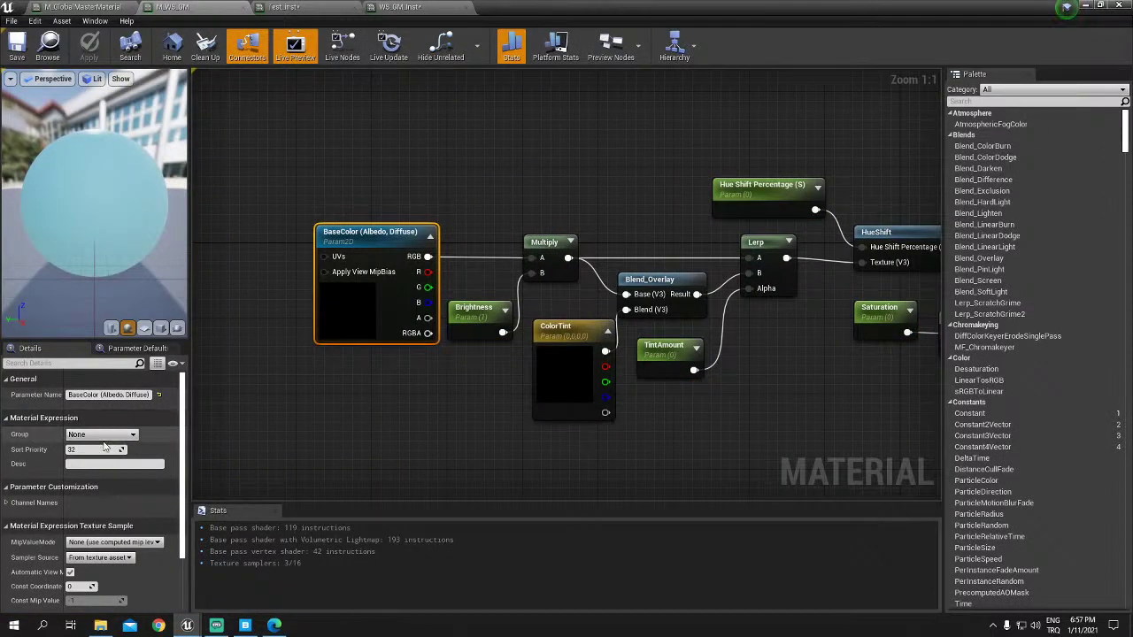
pyautogui.moveTo(549, 425); pyautogui.dragTo(222, 362, button='right')
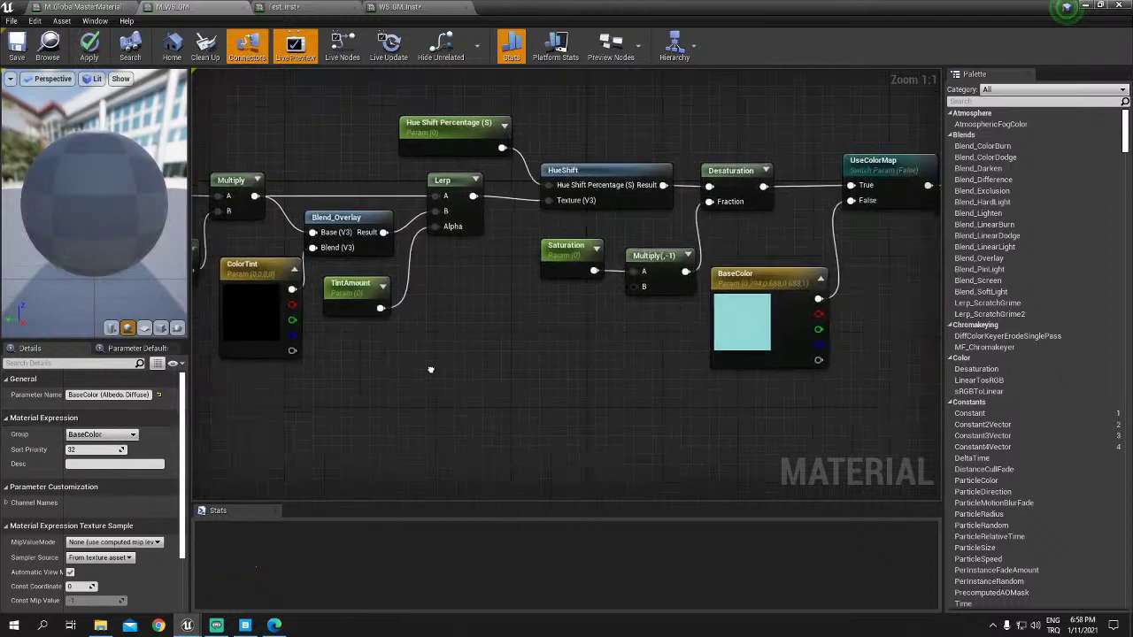
pyautogui.click(240, 301)
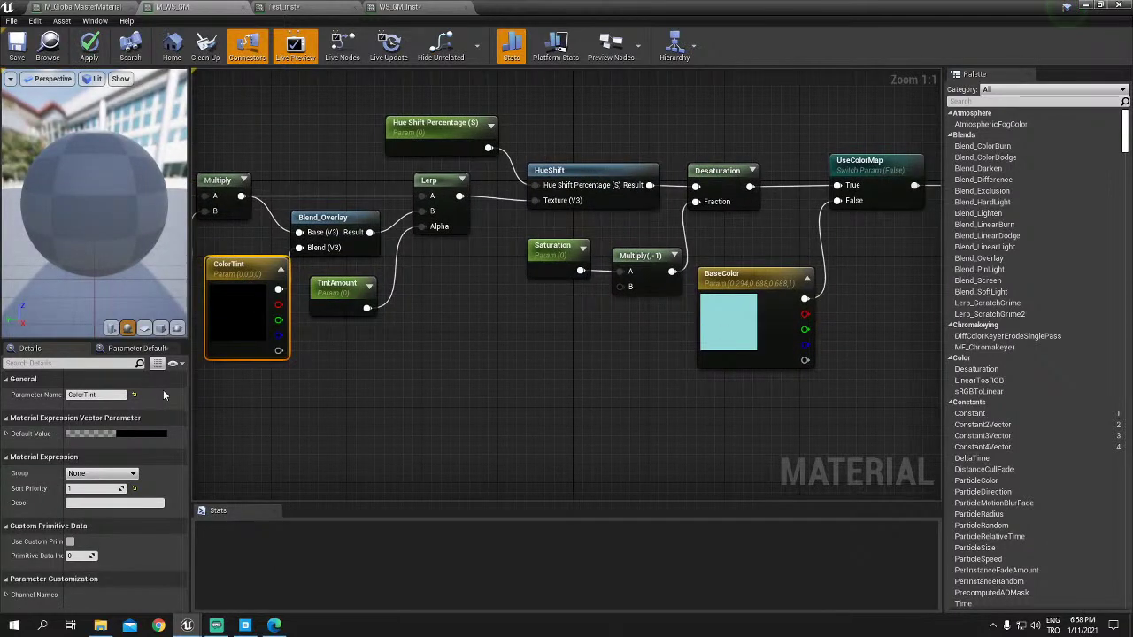
pyautogui.click(102, 474)
pyautogui.click(88, 488)
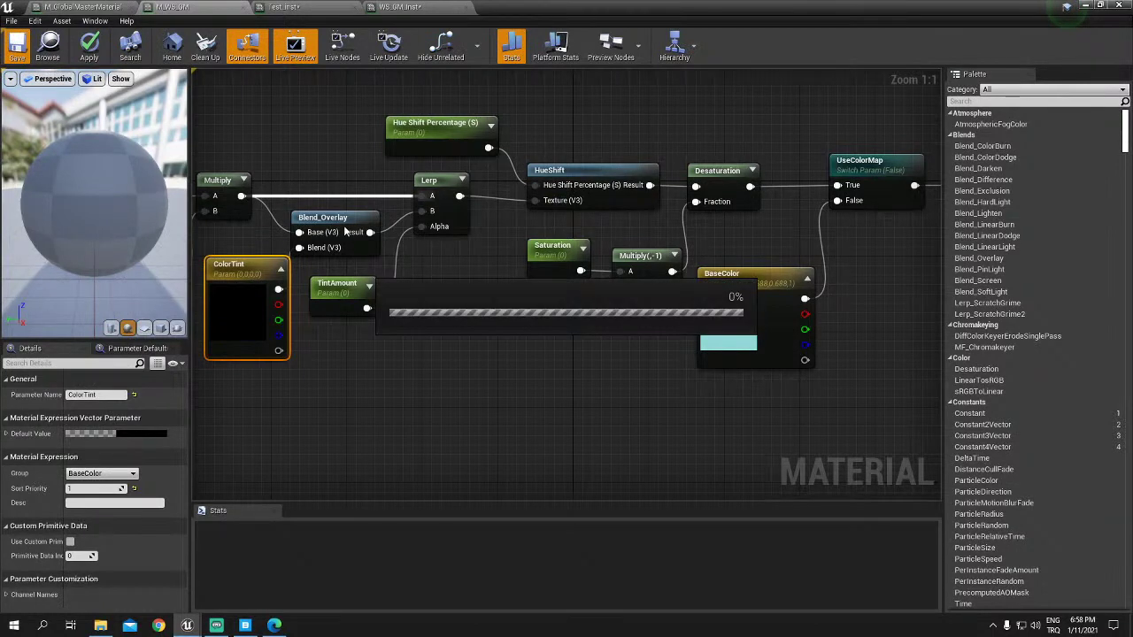
# Step: Check the groups in WS_GM_Inst and Test_inst, then return to M_WS_GM
pyautogui.click(406, 11)
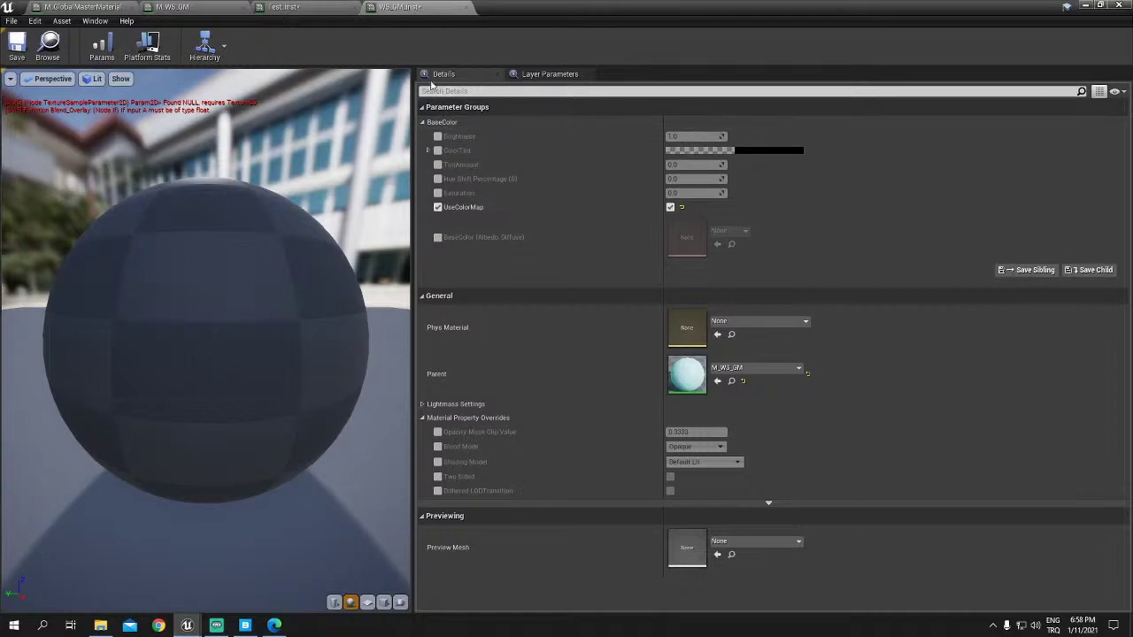
pyautogui.click(292, 7)
pyautogui.click(174, 11)
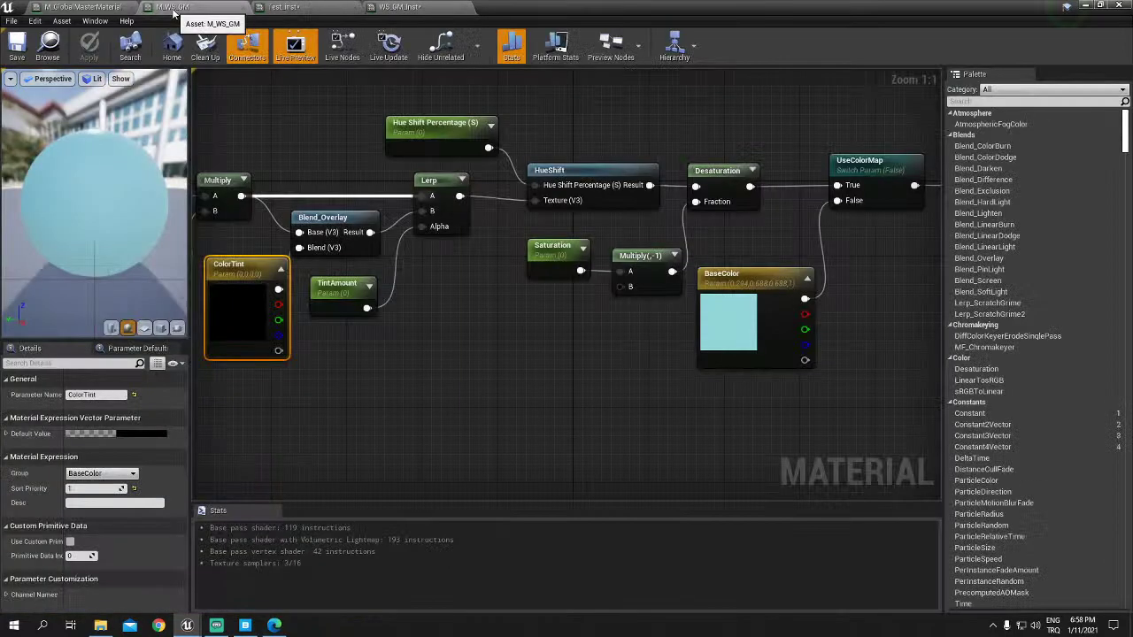
# Step: Look at the master material's BaseColor and Metallic comment sections for reference
pyautogui.scroll(-4, 622, 392)
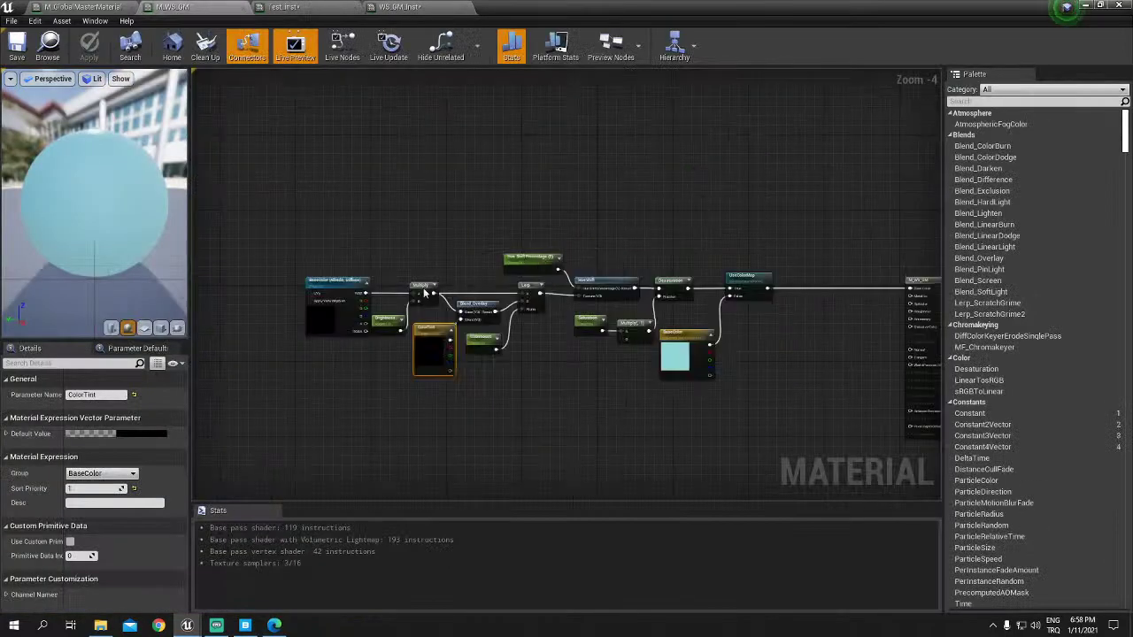
pyautogui.click(54, 5)
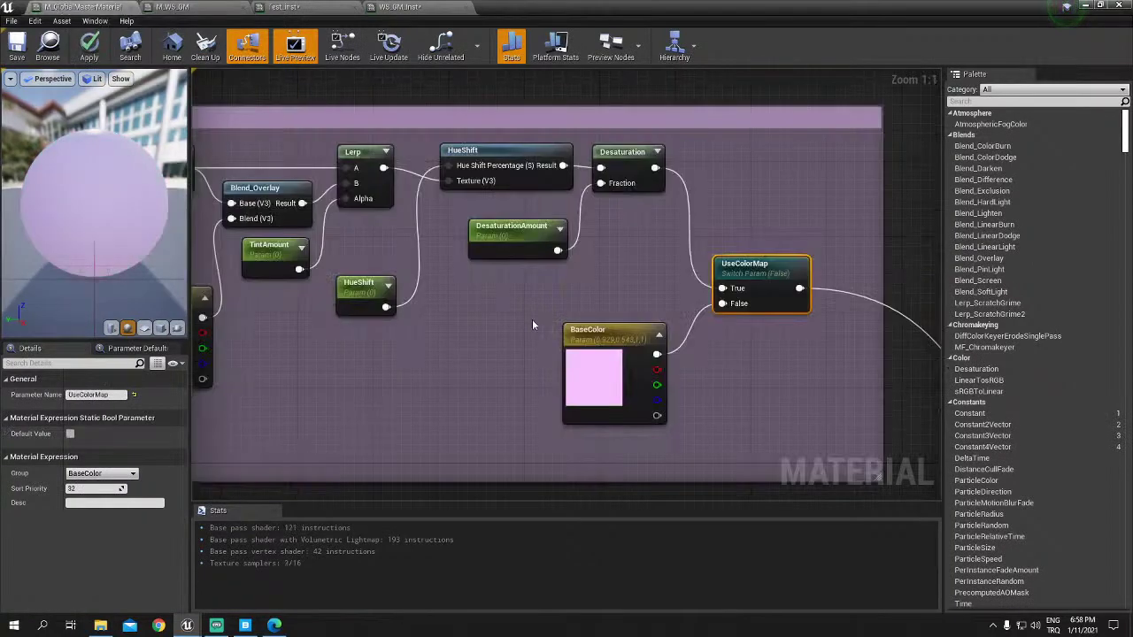
pyautogui.scroll(-3, 532, 318)
pyautogui.moveTo(489, 375)
pyautogui.mouseDown(button='right')
pyautogui.moveTo(470, 182)
pyautogui.moveTo(487, 330)
pyautogui.mouseUp(button='right')
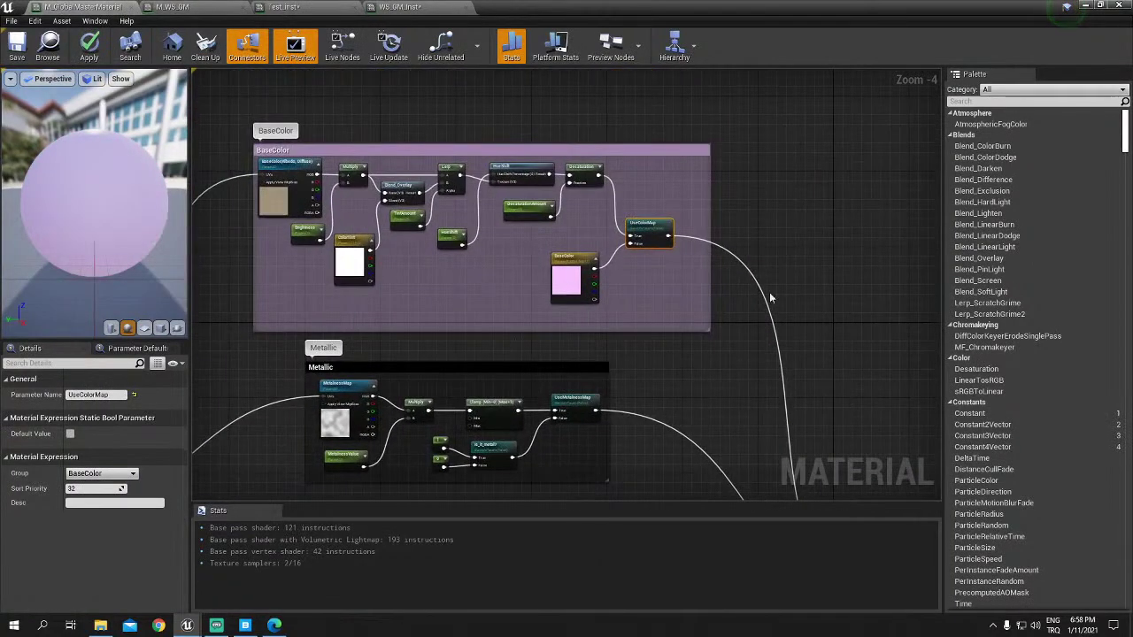
pyautogui.click(402, 7)
pyautogui.click(172, 7)
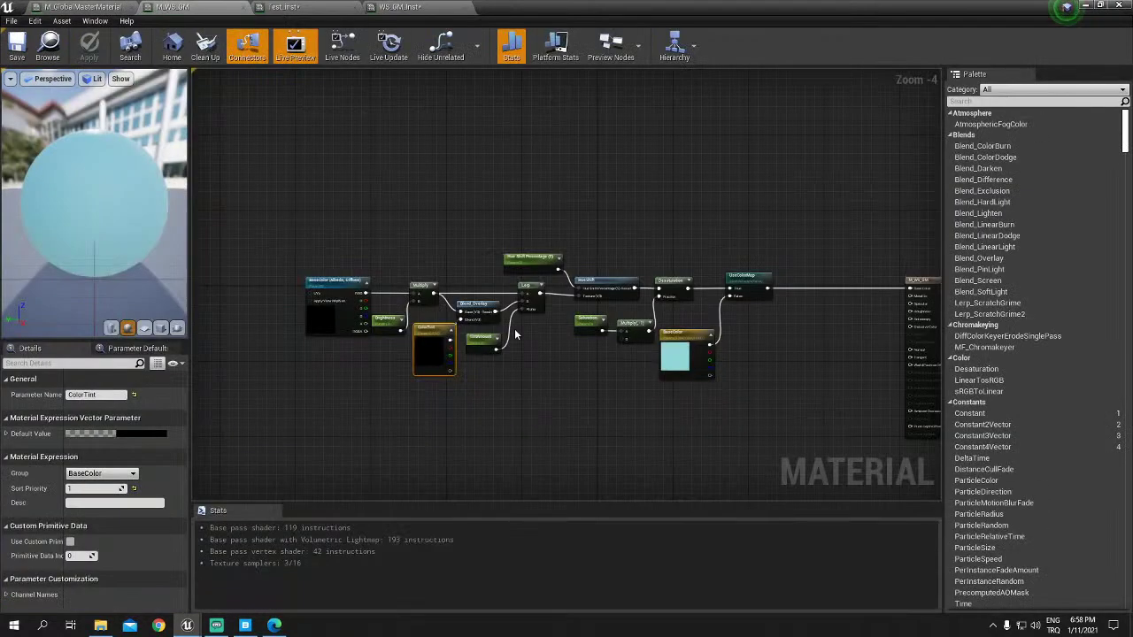
# Step: Wrap the base colour nodes in a comment titled 'BaseColor' and select it
pyautogui.moveTo(792, 438); pyautogui.dragTo(239, 211)
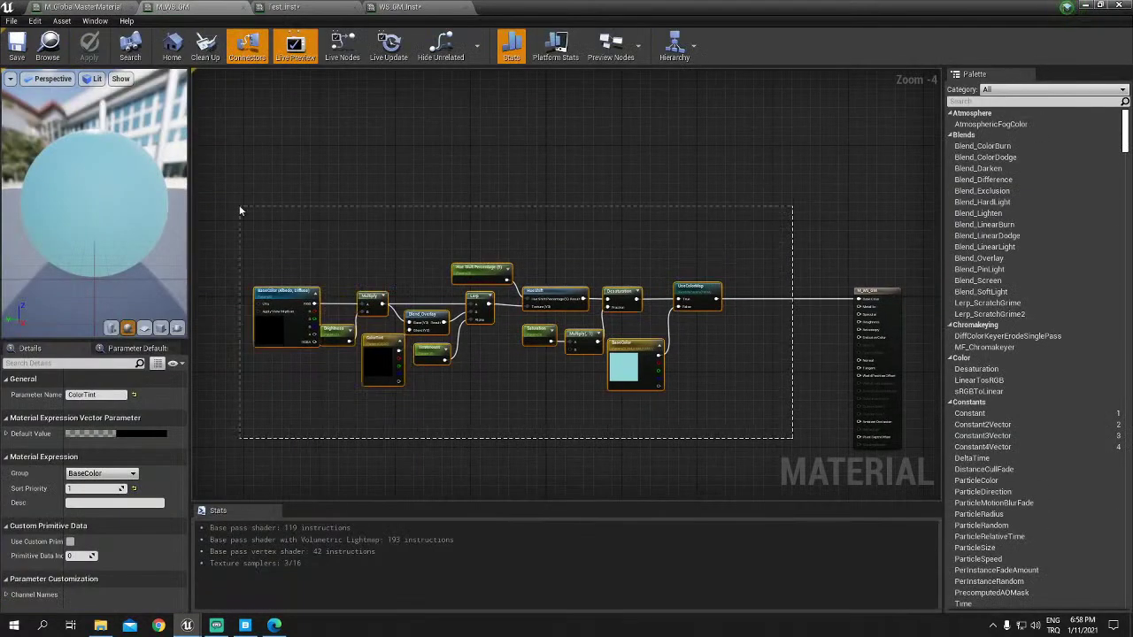
pyautogui.write('c')
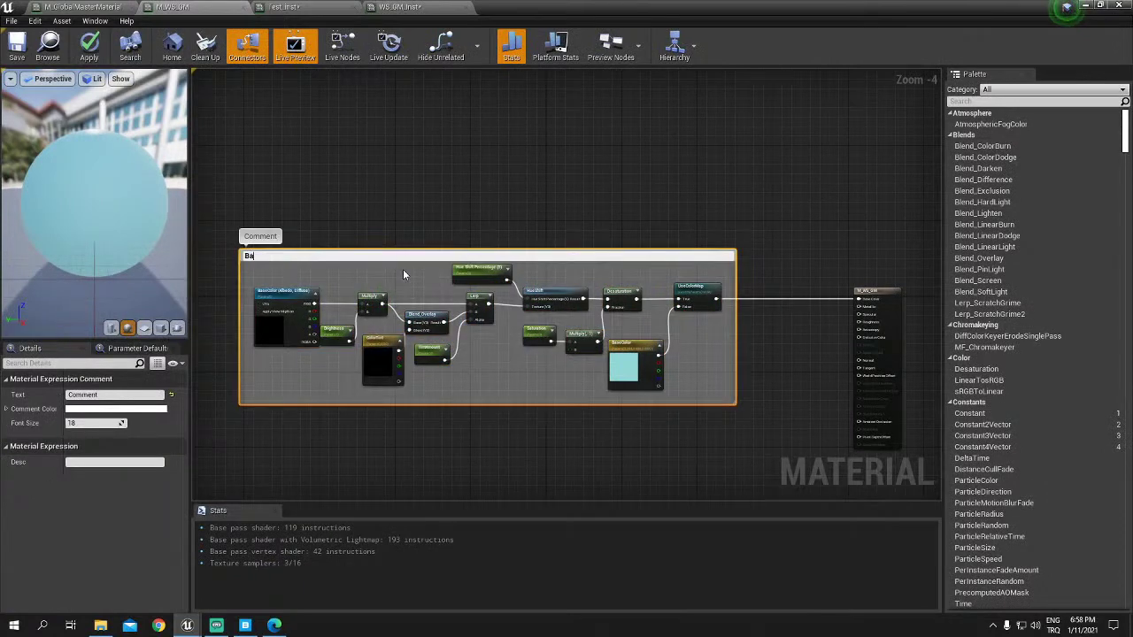
pyautogui.write('BaseColor')
pyautogui.press('Return')
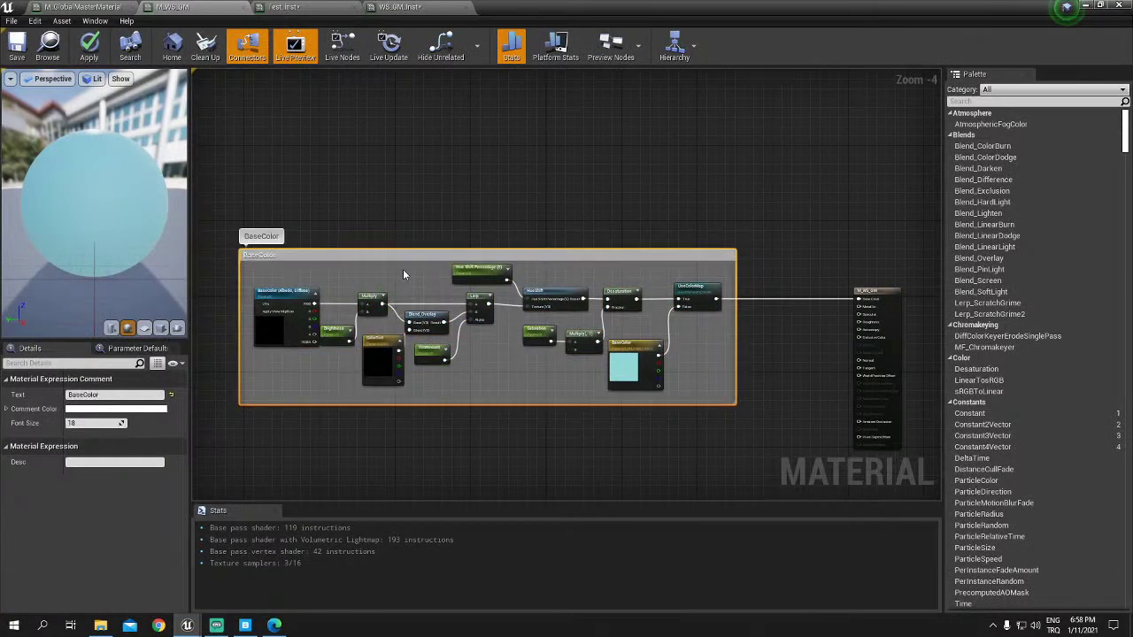
pyautogui.click(359, 276)
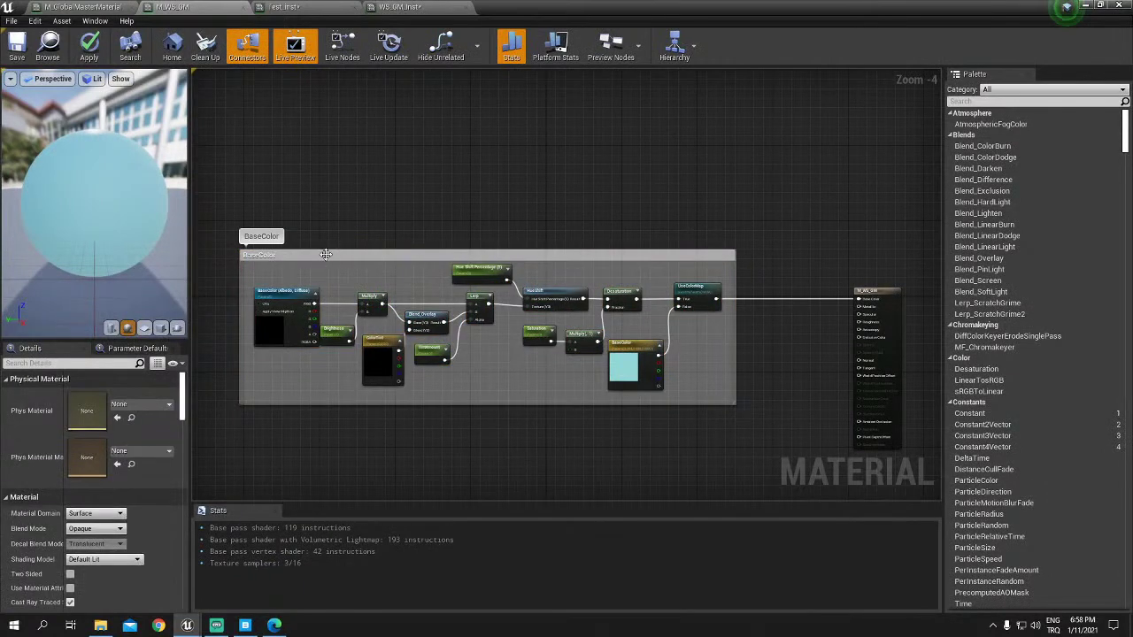
pyautogui.click(329, 261)
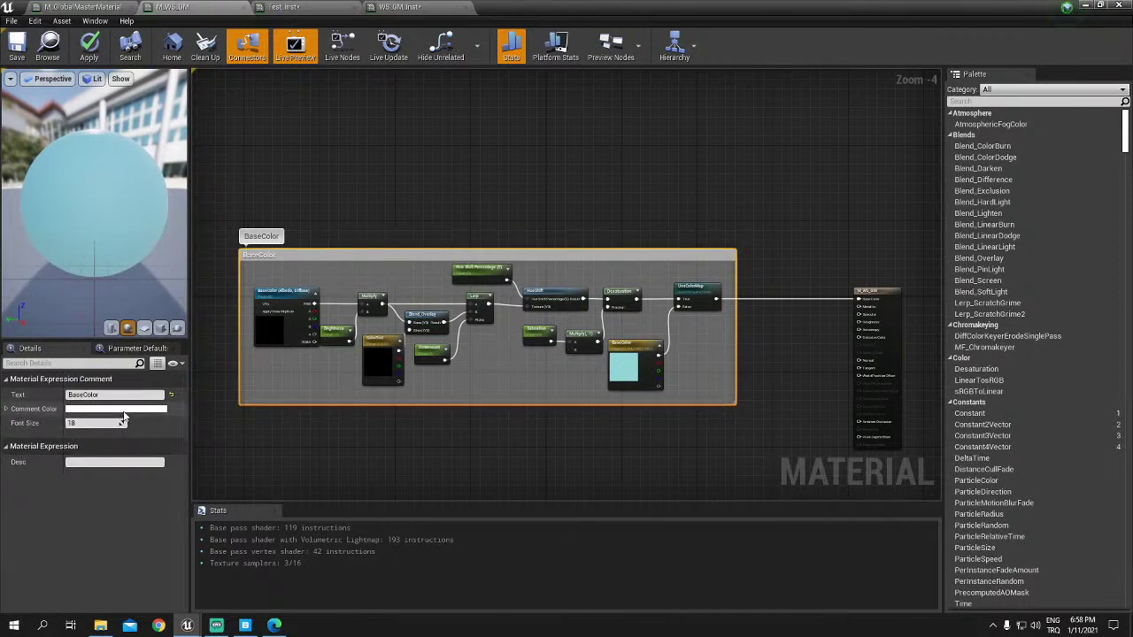
# Step: Set the BaseColor comment's Comment Color to light blue
pyautogui.click(123, 409)
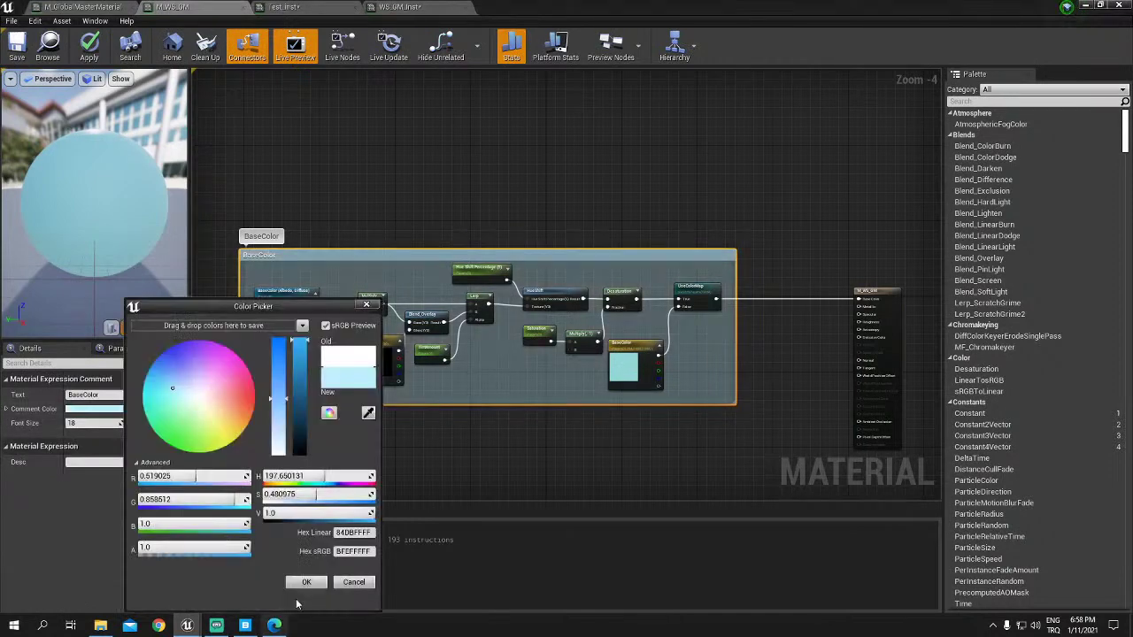
pyautogui.click(306, 582)
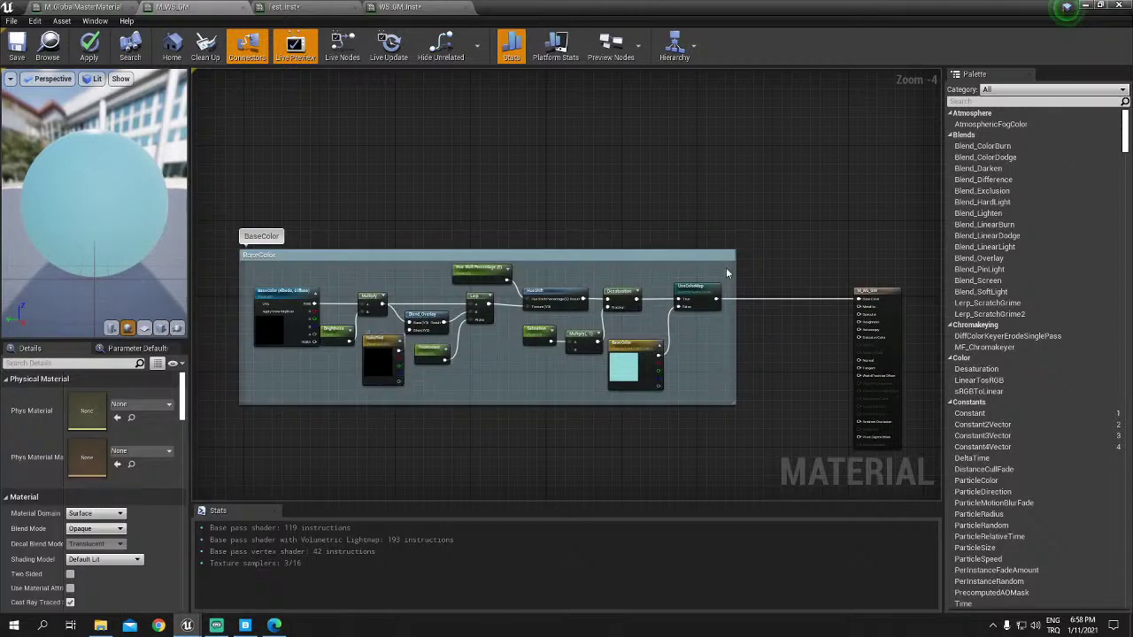
# Step: Apply the pending changes so M_WS_GM compiles
pyautogui.click(85, 46)
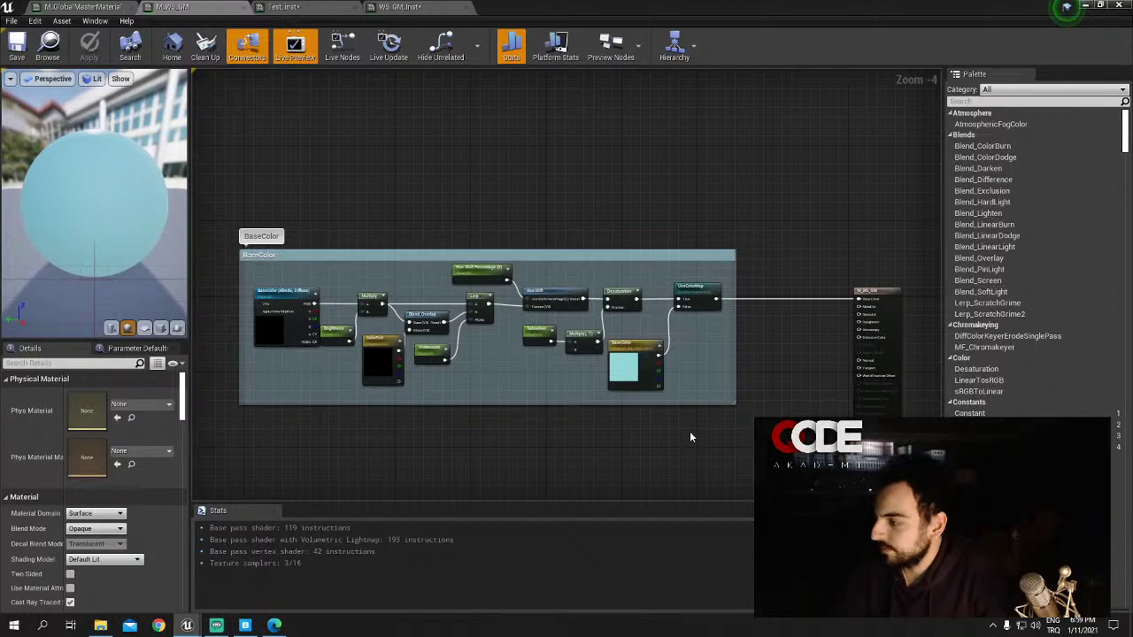
# Step: Inspect the MetalnessMap parameter in the master material's Metallic group
pyautogui.click(88, 7)
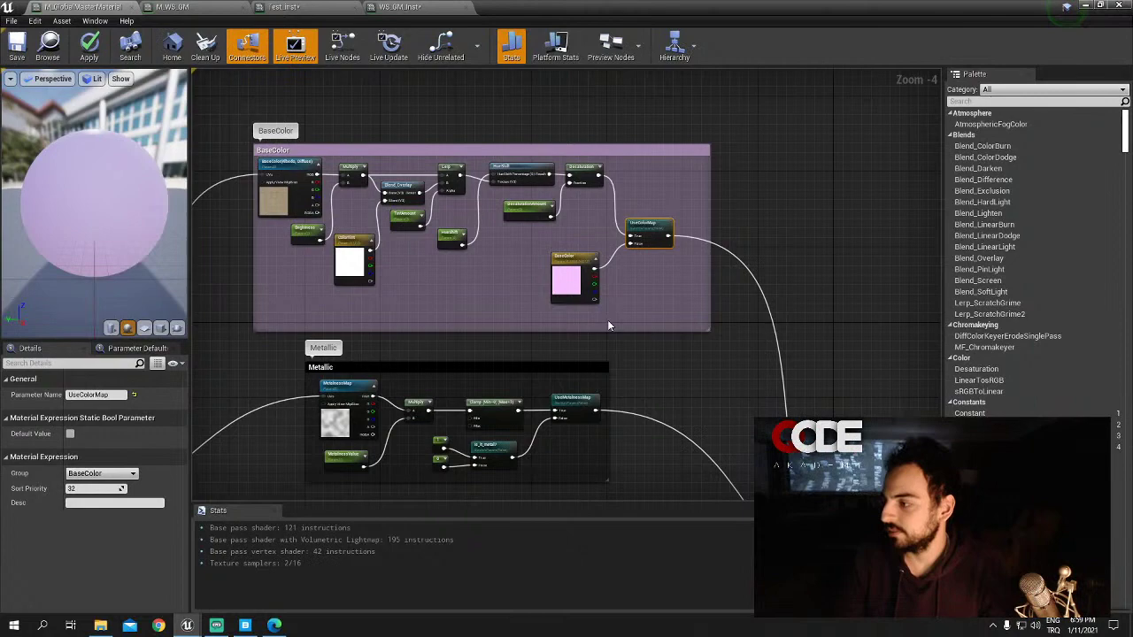
pyautogui.moveTo(607, 320); pyautogui.dragTo(534, 186, button='right')
pyautogui.scroll(2, 533, 185)
pyautogui.scroll(2, 515, 198)
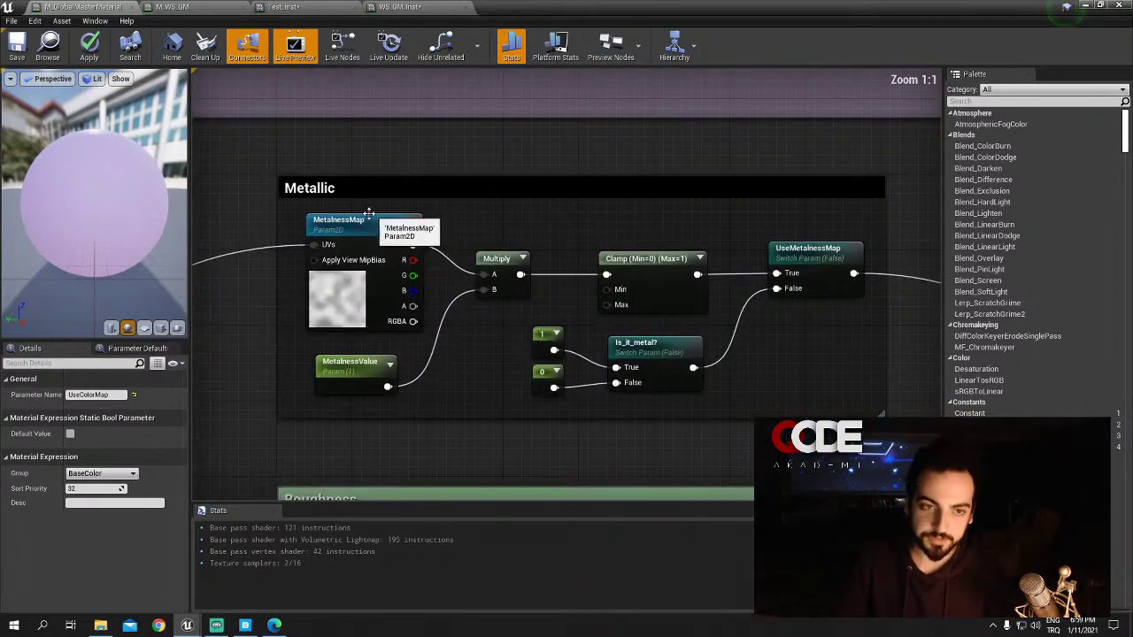
pyautogui.click(366, 219)
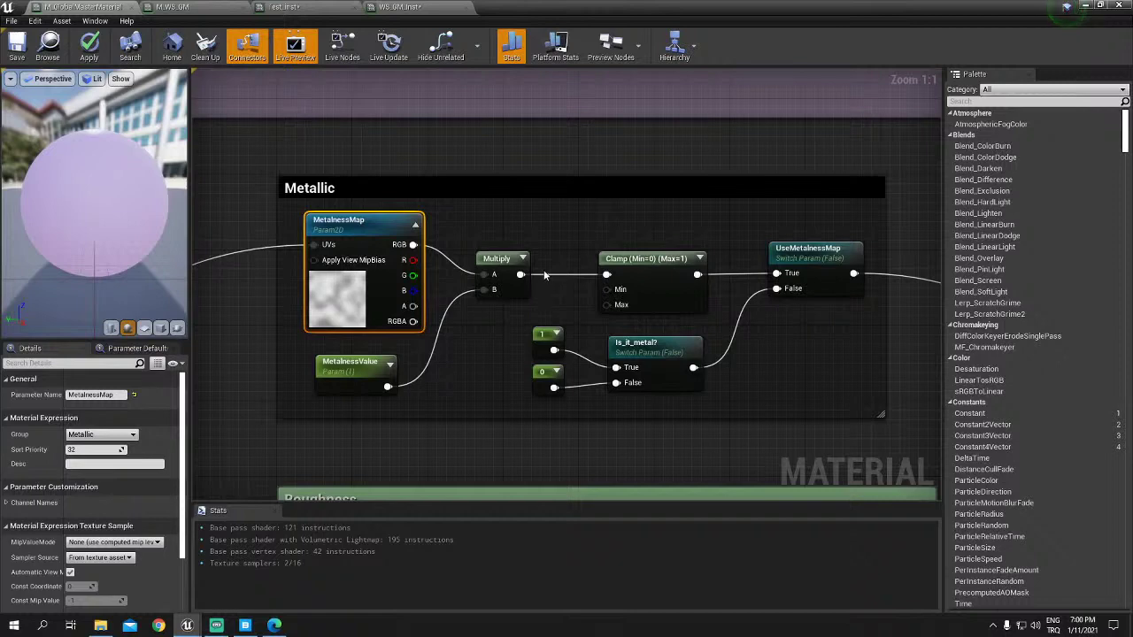
# Step: Focus on the master's BaseColor group and restore the editor to a smaller window
pyautogui.scroll(-5, 544, 276)
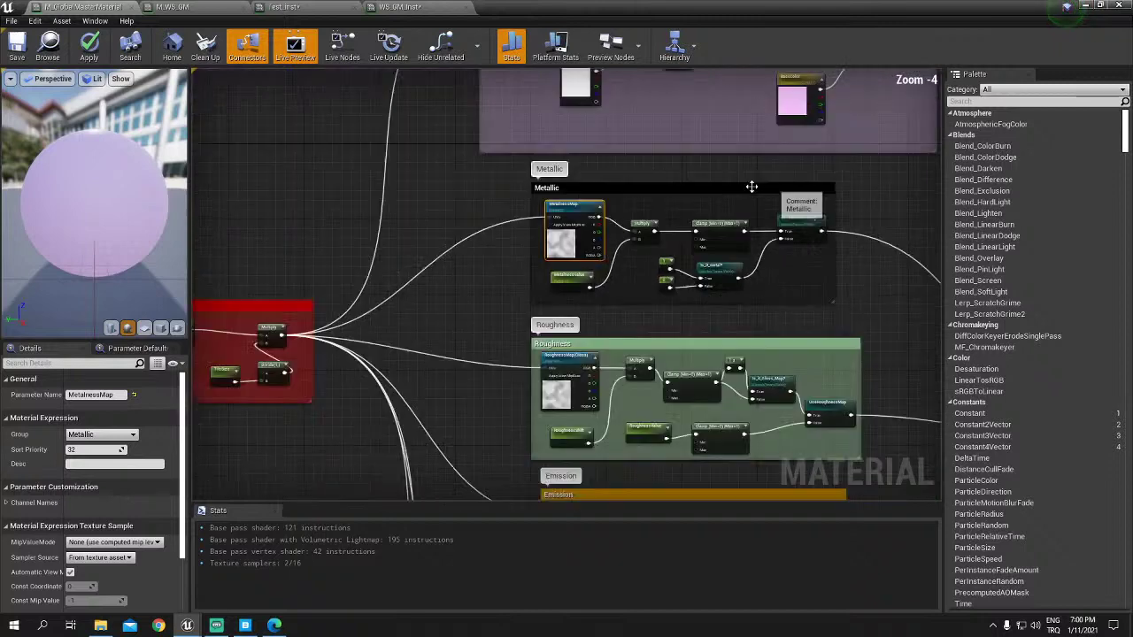
pyautogui.scroll(1, 597, 354)
pyautogui.scroll(1, 519, 315)
pyautogui.scroll(1, 525, 314)
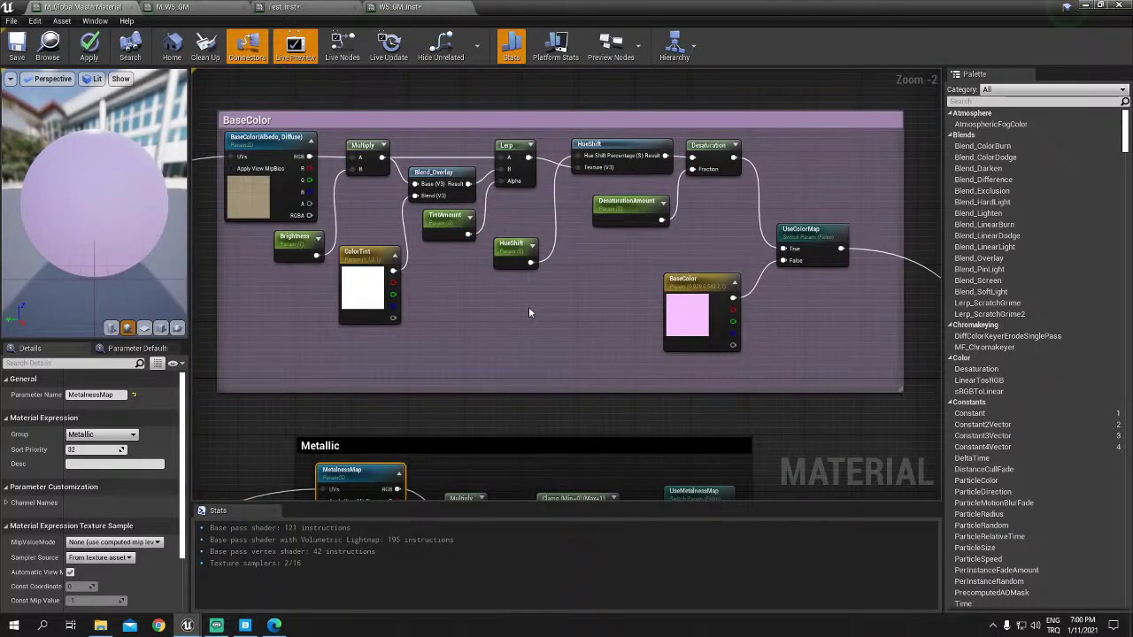
pyautogui.doubleClick(528, 312)
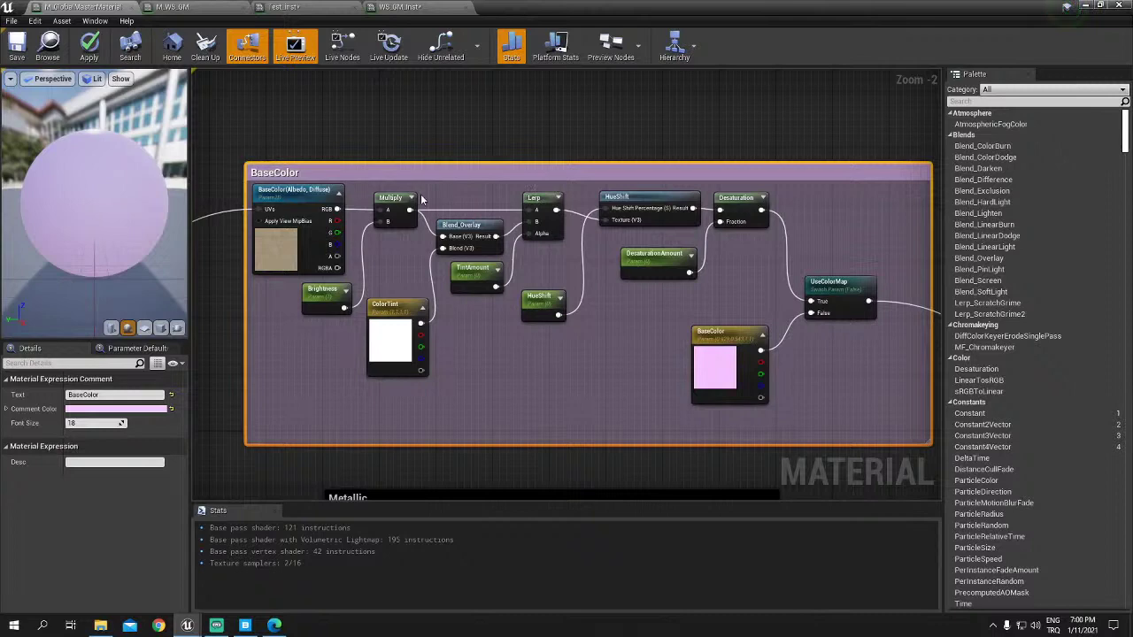
pyautogui.click(1101, 6)
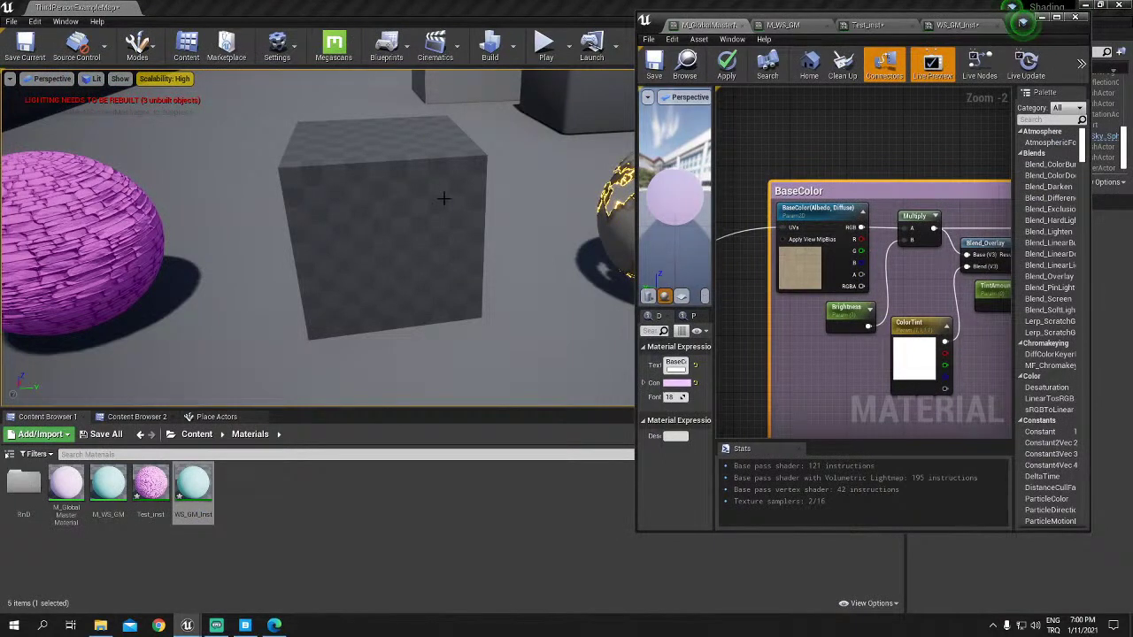
# Step: Enable WS_GM_Inst's ColorTint override without changing its colour, then return to M_WS_GM
pyautogui.click(956, 25)
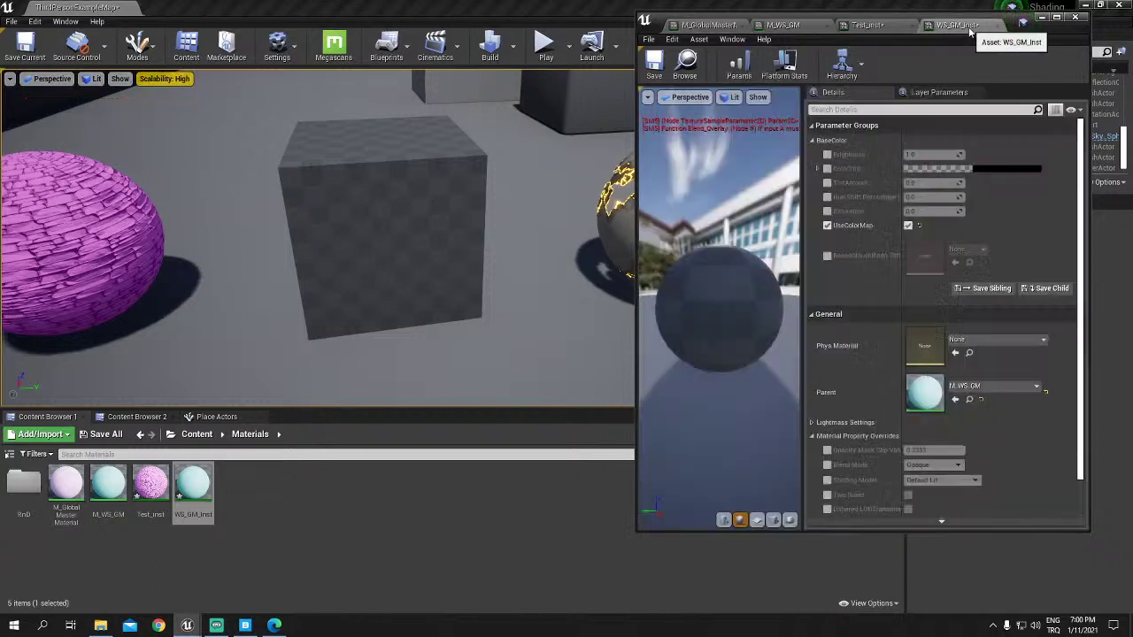
pyautogui.click(826, 169)
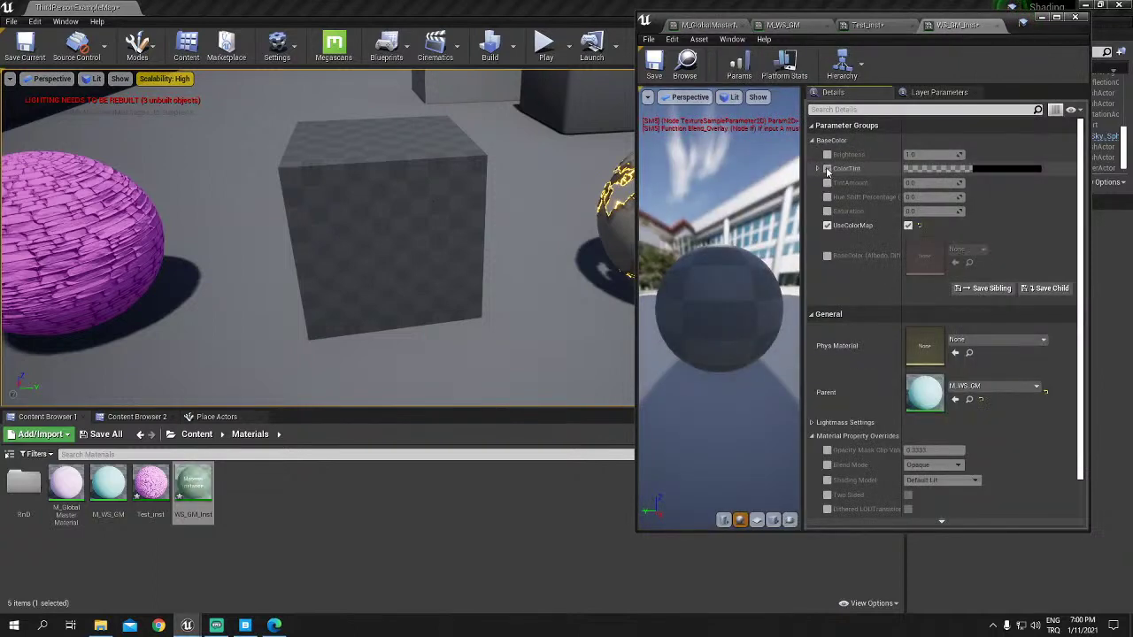
pyautogui.click(974, 168)
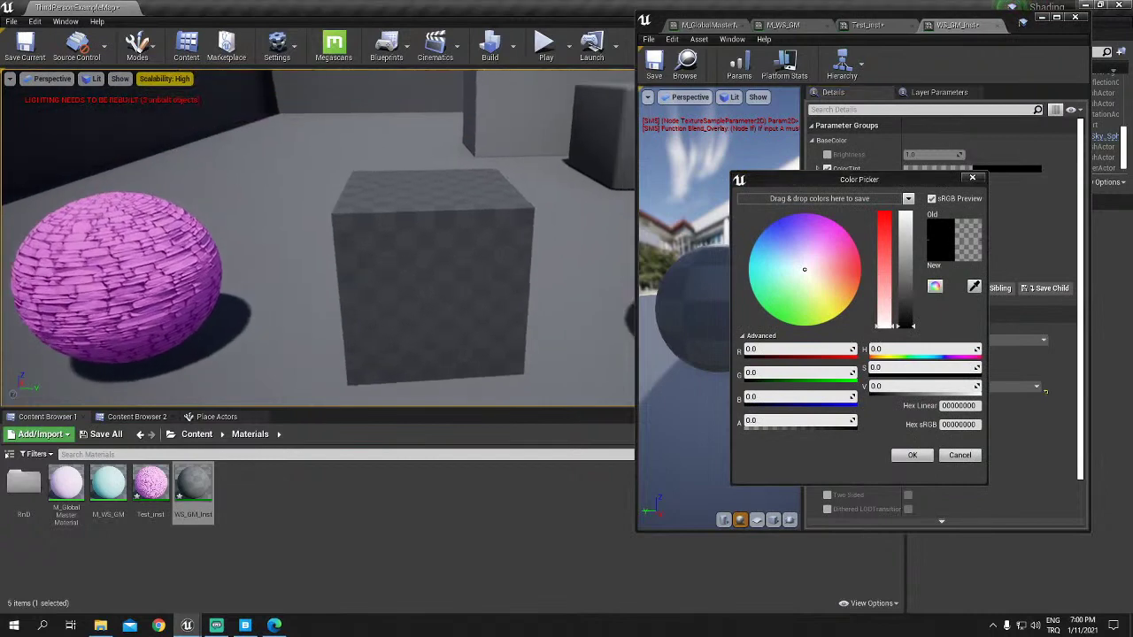
pyautogui.click(972, 178)
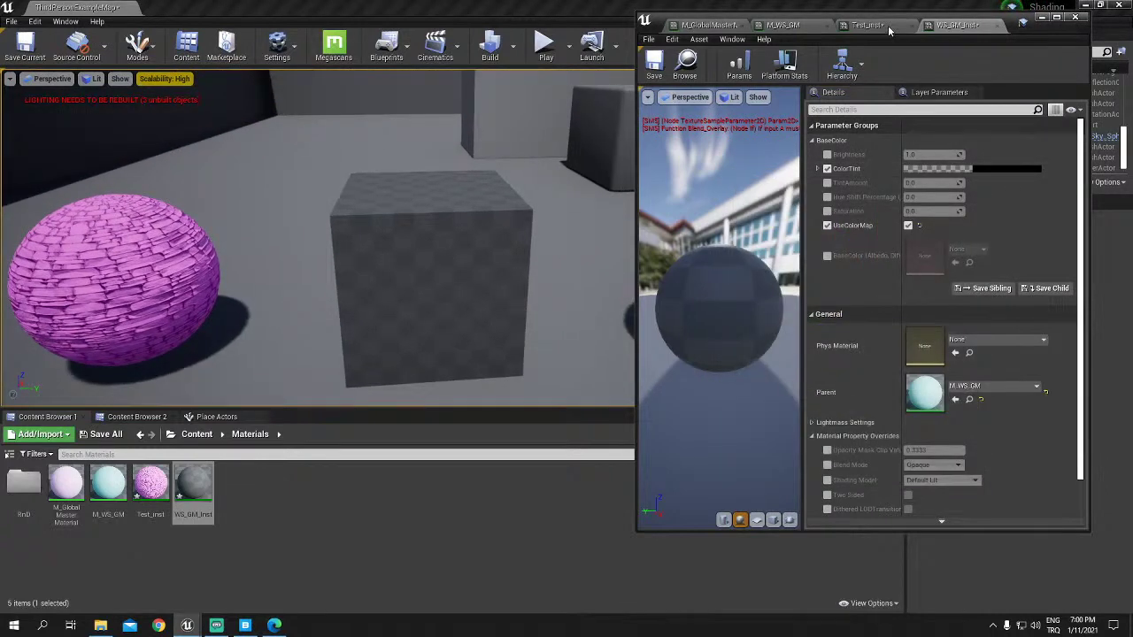
pyautogui.click(783, 25)
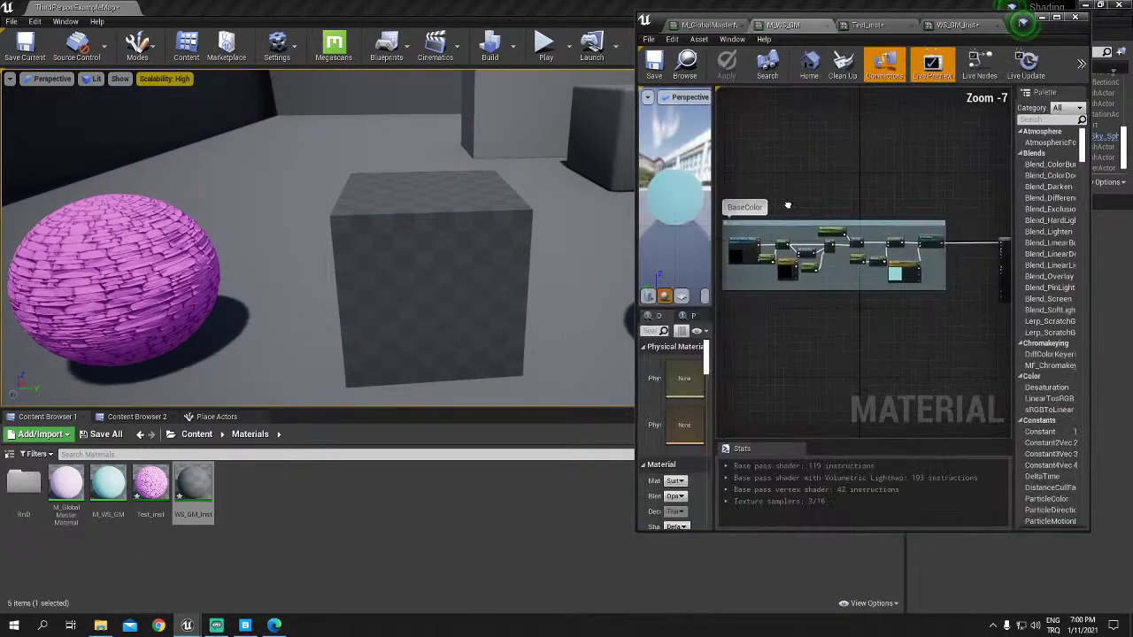
pyautogui.click(956, 25)
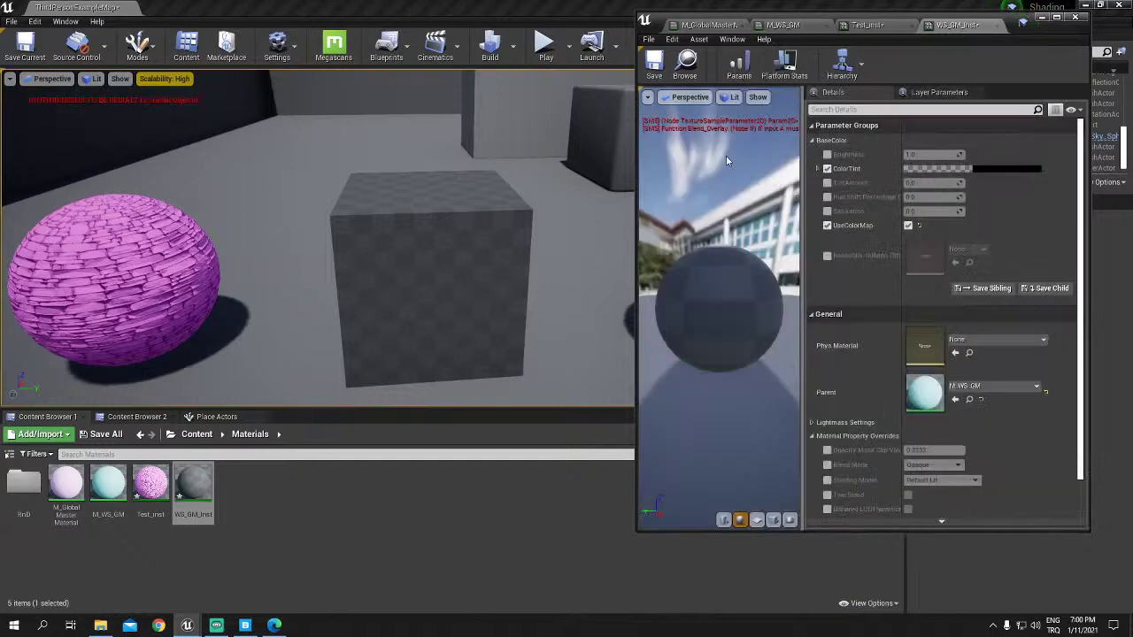
pyautogui.moveTo(804, 132)
pyautogui.mouseDown()
pyautogui.moveTo(912, 133)
pyautogui.moveTo(901, 133)
pyautogui.mouseUp()
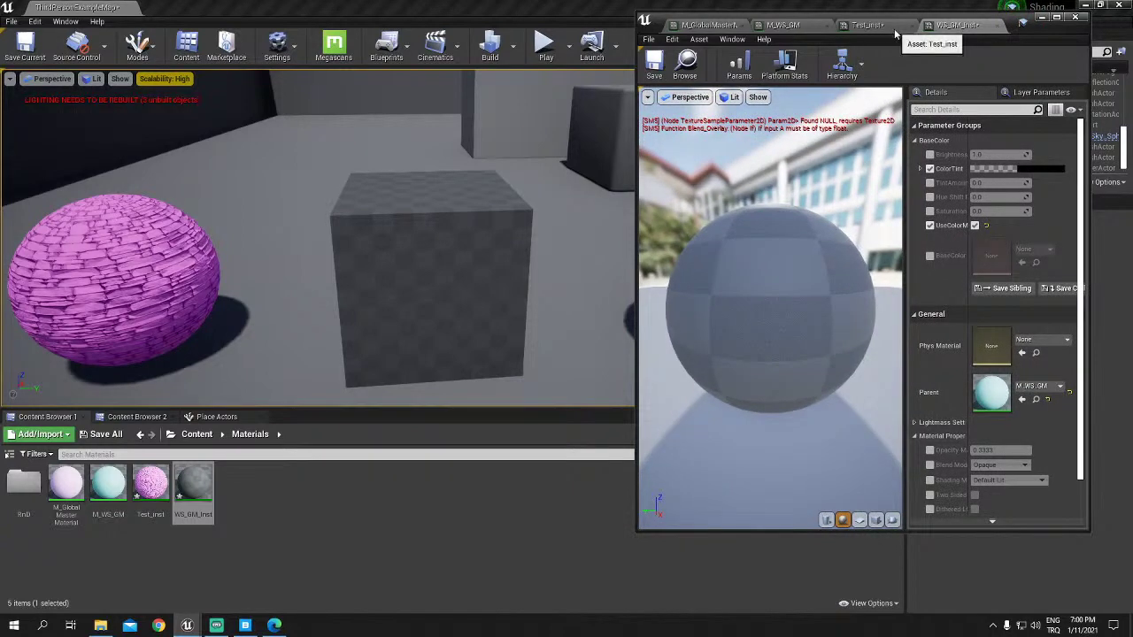
pyautogui.click(778, 25)
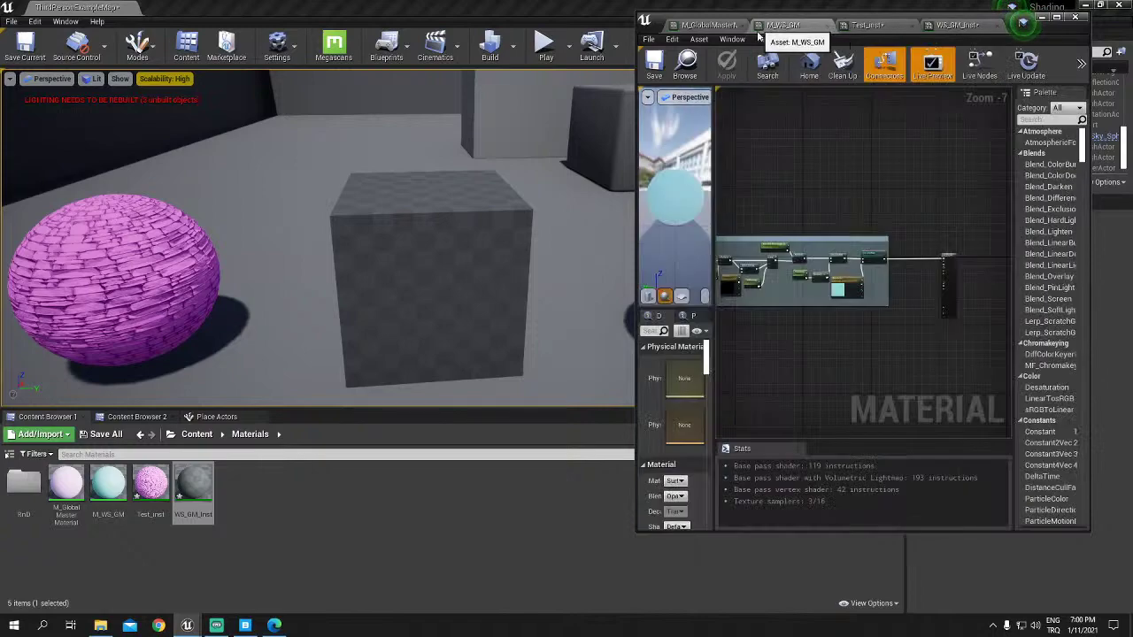
# Step: Assign the Albedo texture to the BaseColor texture parameter and save M_WS_GM
pyautogui.click(1057, 18)
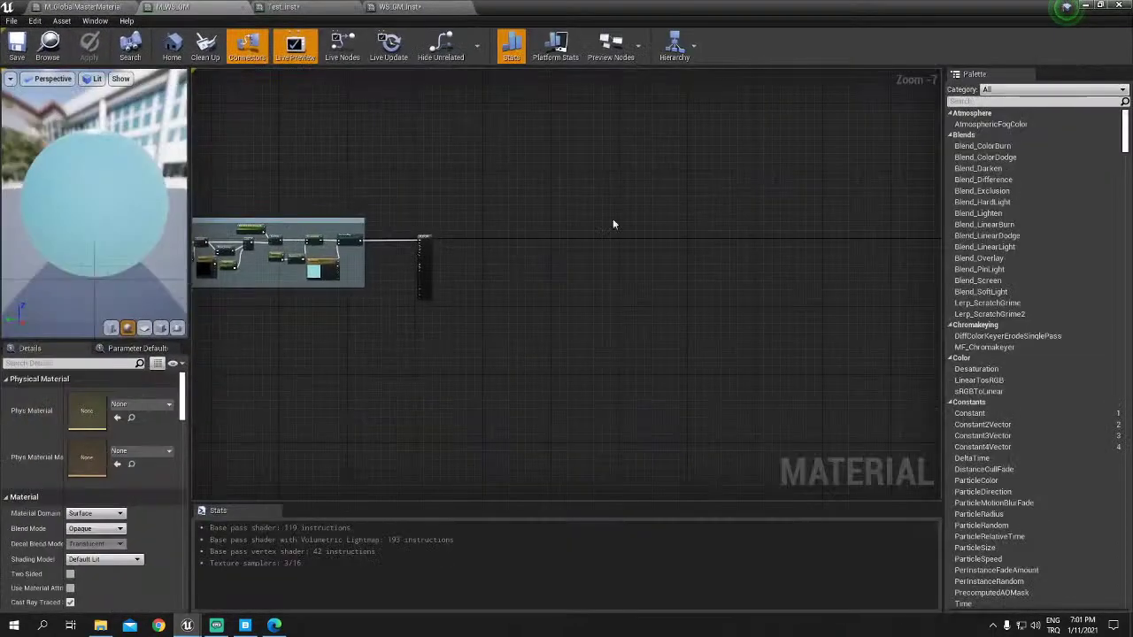
pyautogui.scroll(3, 420, 258)
pyautogui.scroll(1, 420, 259)
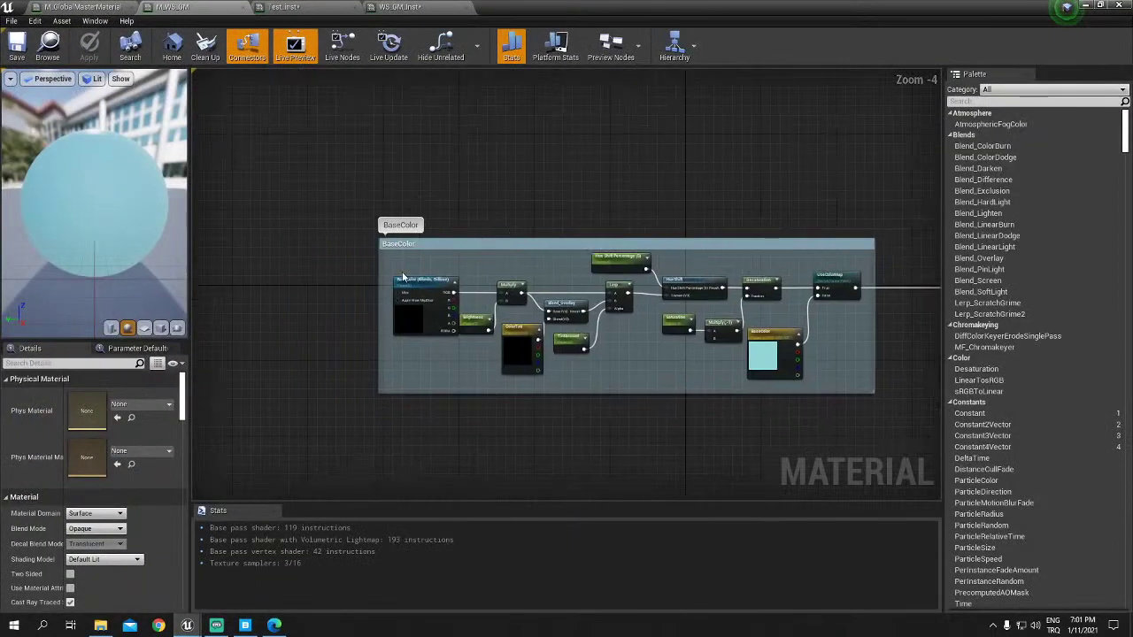
pyautogui.scroll(1, 407, 265)
pyautogui.click(409, 292)
pyautogui.scroll(-4, 157, 443)
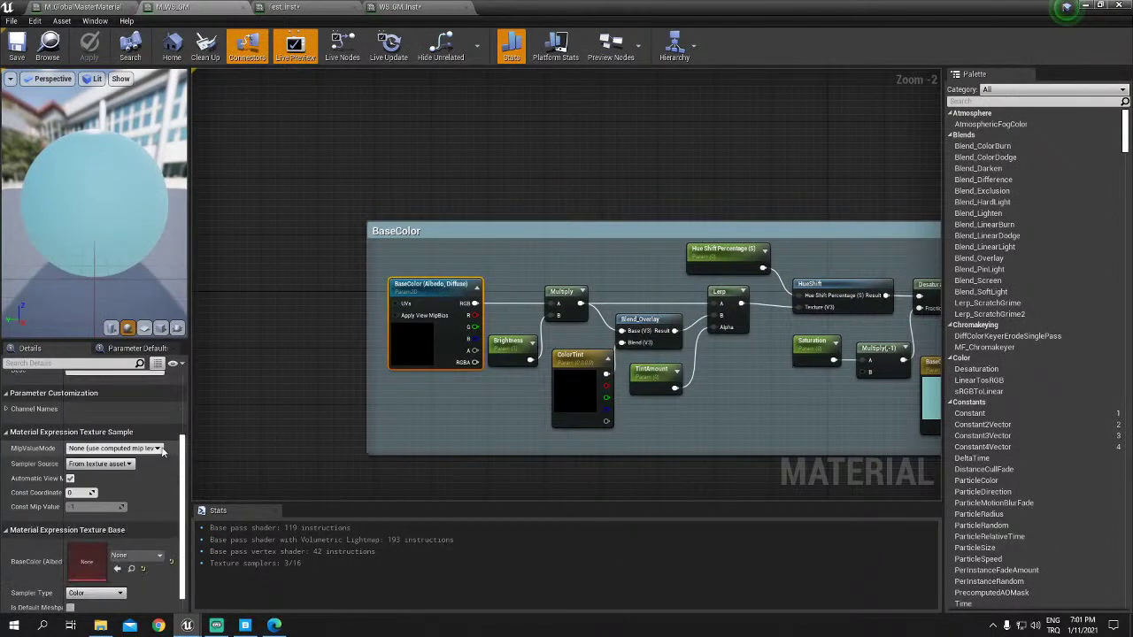
pyautogui.click(137, 545)
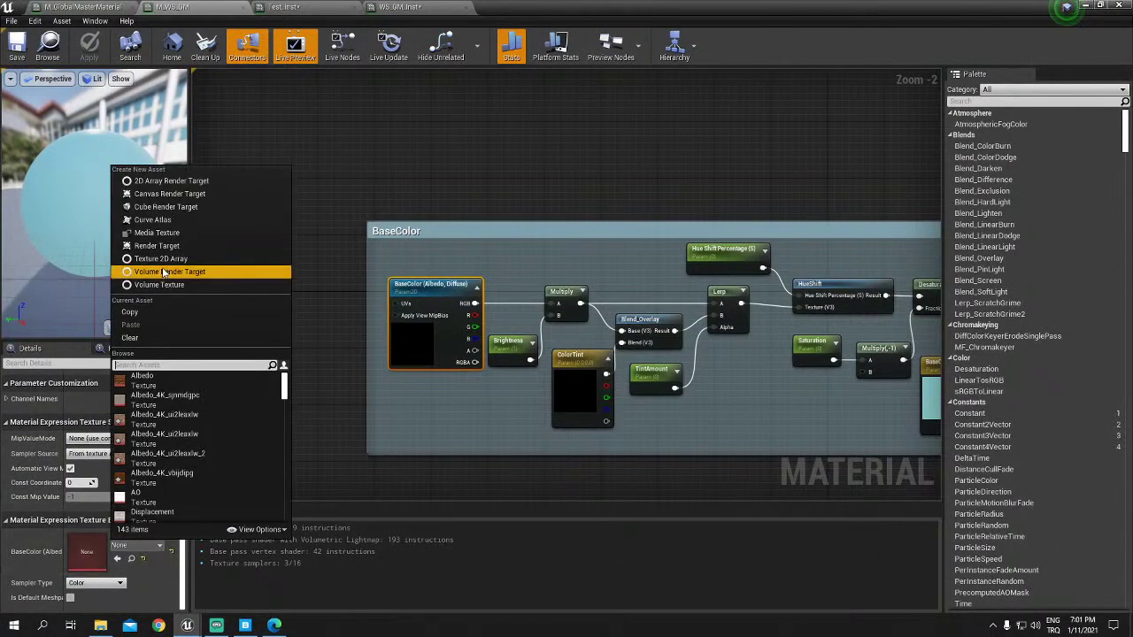
pyautogui.click(163, 380)
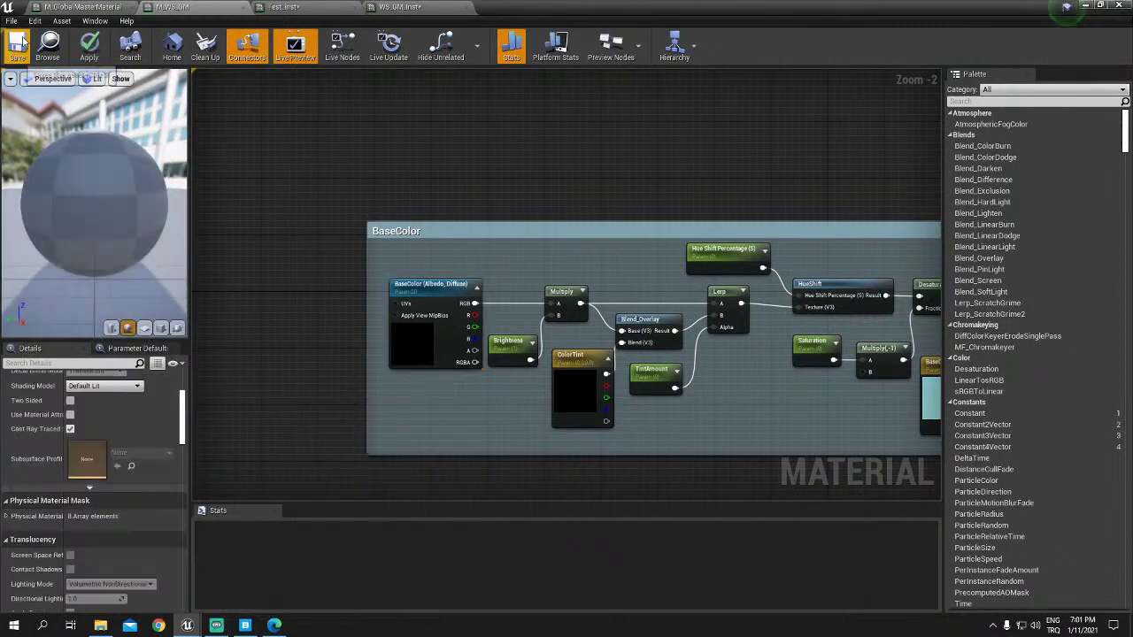
pyautogui.click(24, 41)
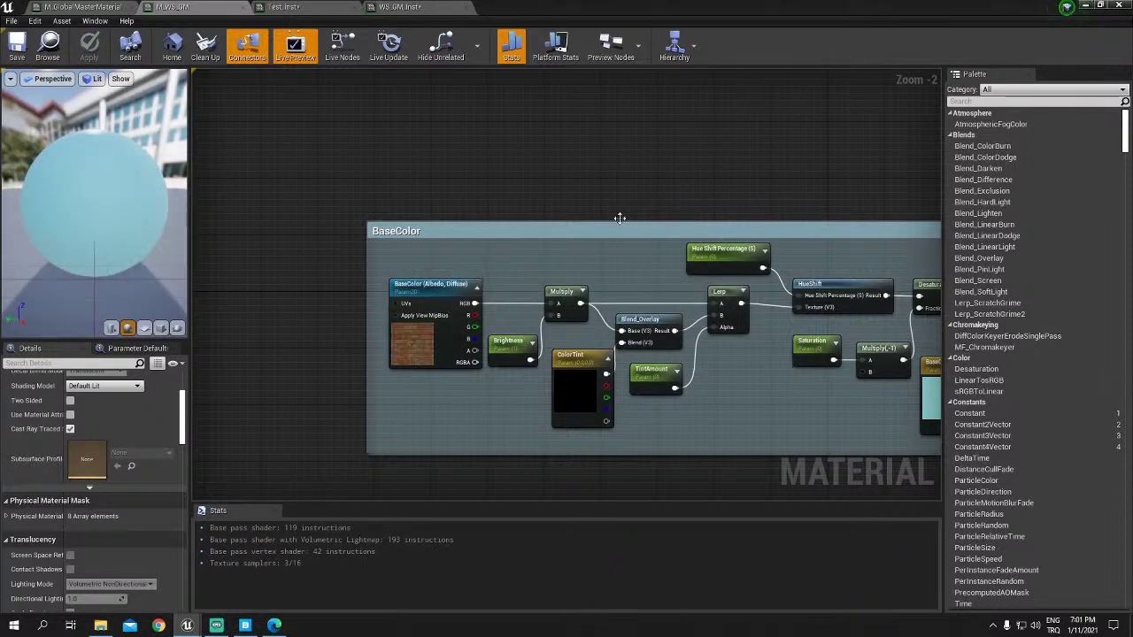
# Step: Check the cube in the level, then select the BaseColor texture node and view WS_GM_Inst
pyautogui.press('super+Down')
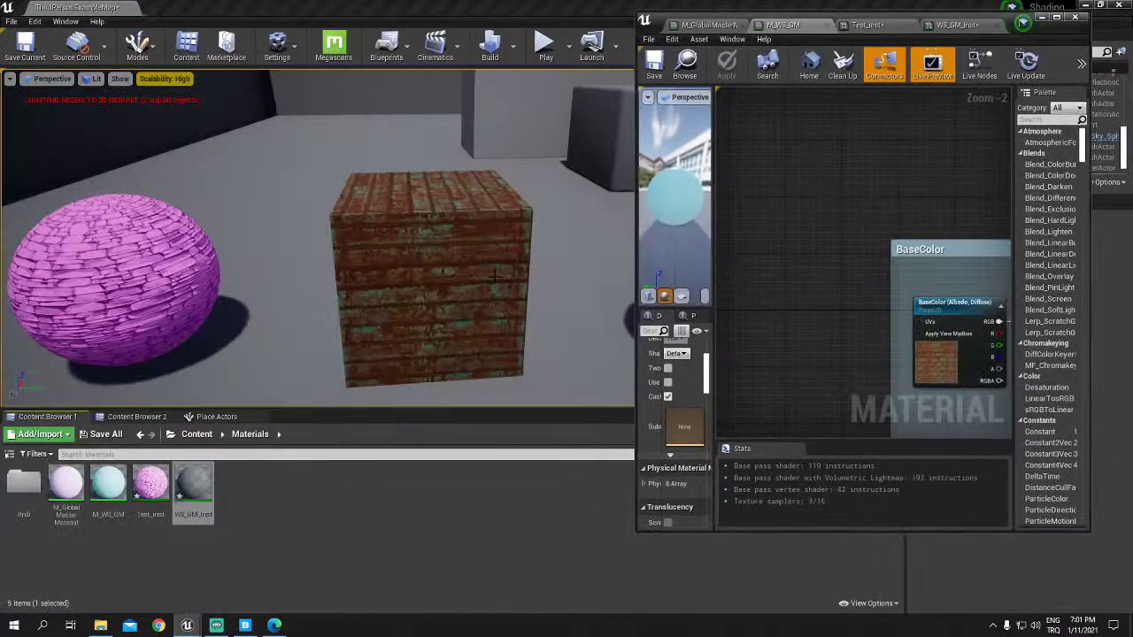
pyautogui.moveTo(529, 284); pyautogui.dragTo(529, 258)
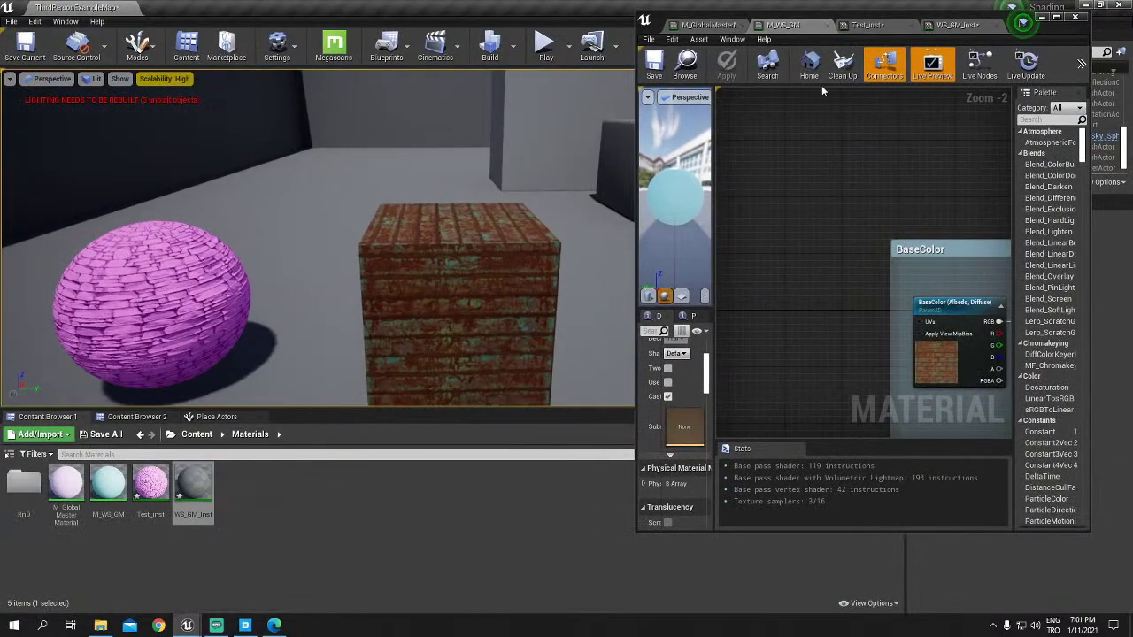
pyautogui.press('super+Up')
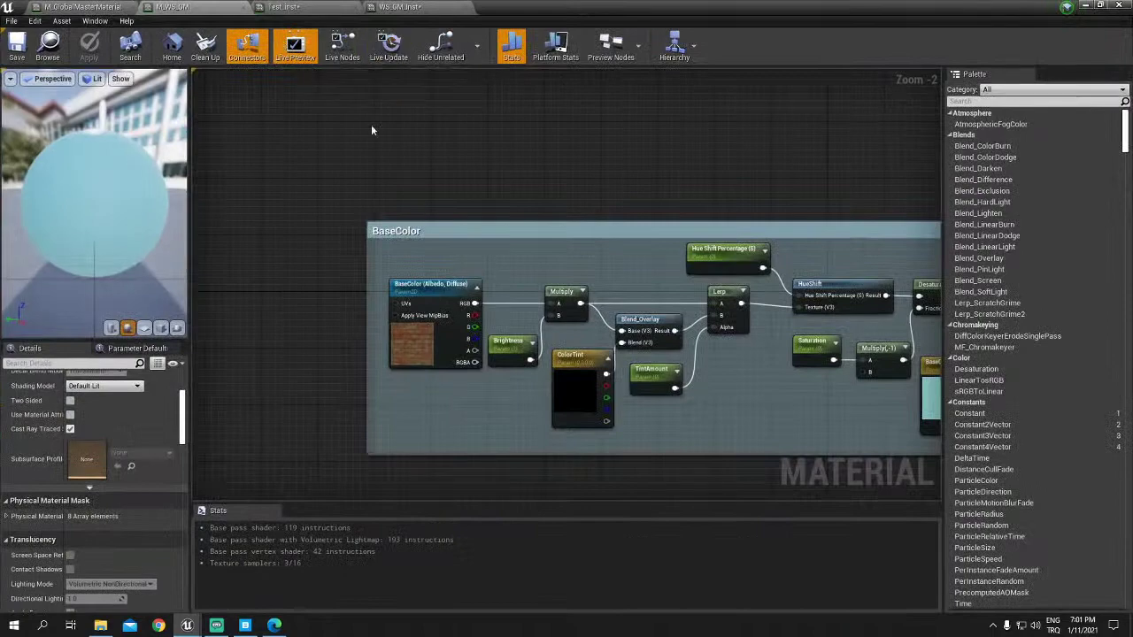
pyautogui.click(452, 306)
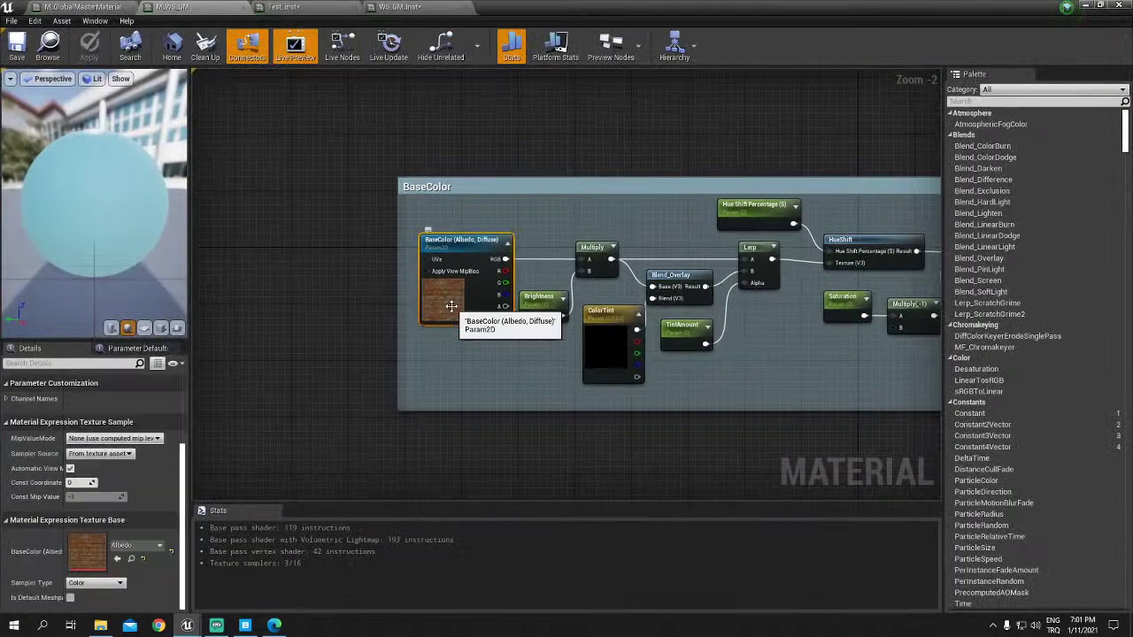
pyautogui.click(410, 10)
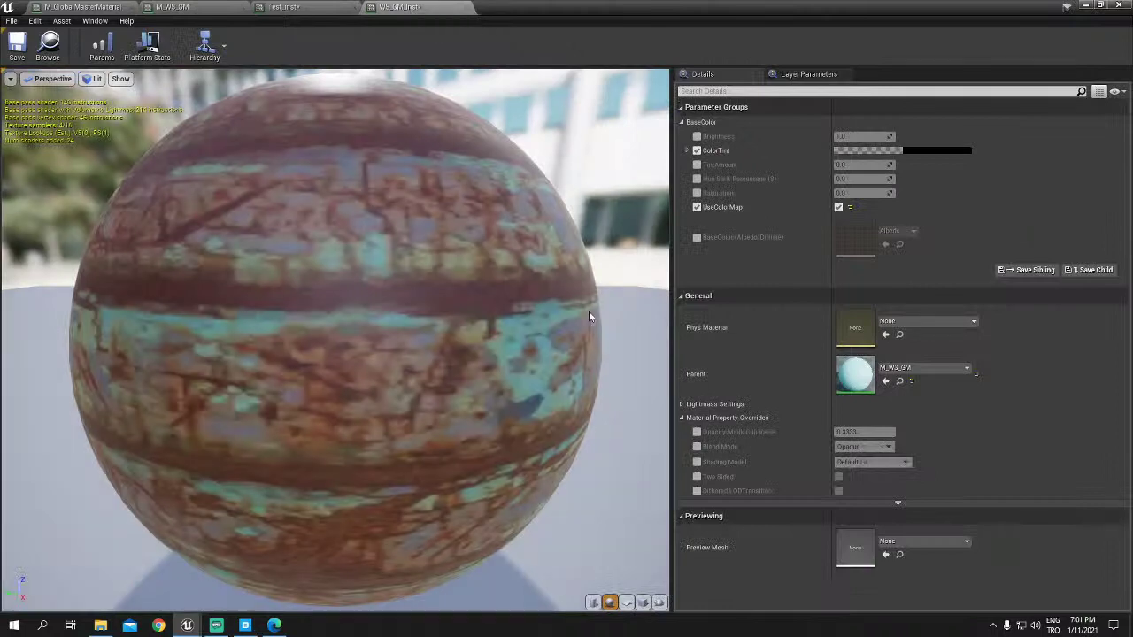
# Step: Enable the BaseColor override and assign the Albedo_4K_sjnmdgpc texture, checking the preview
pyautogui.click(696, 237)
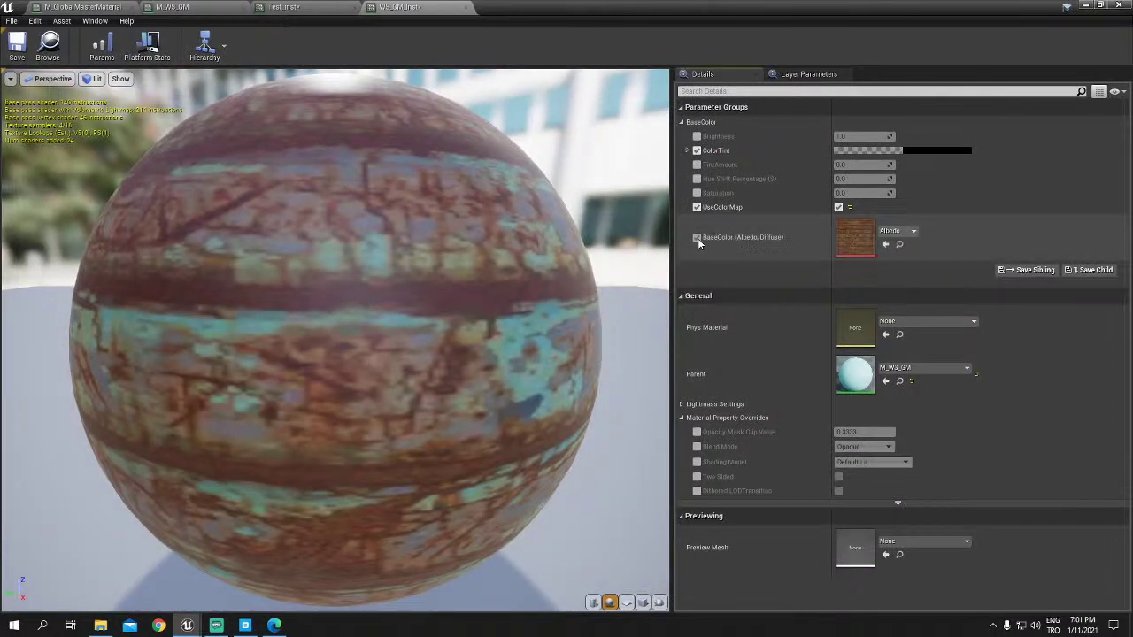
pyautogui.click(889, 232)
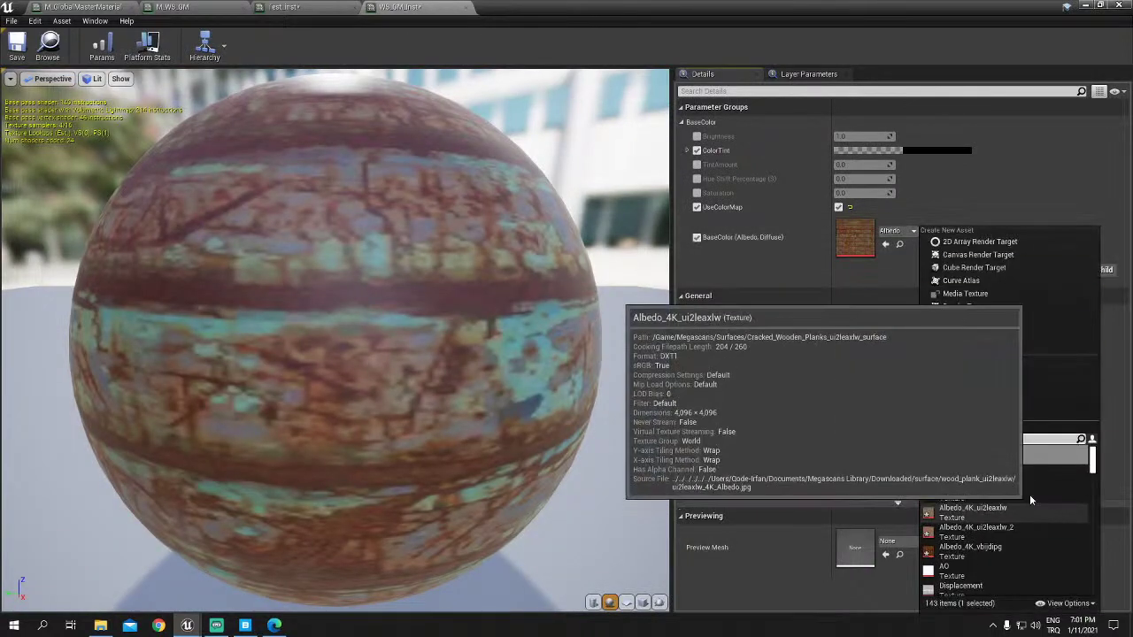
pyautogui.click(1012, 476)
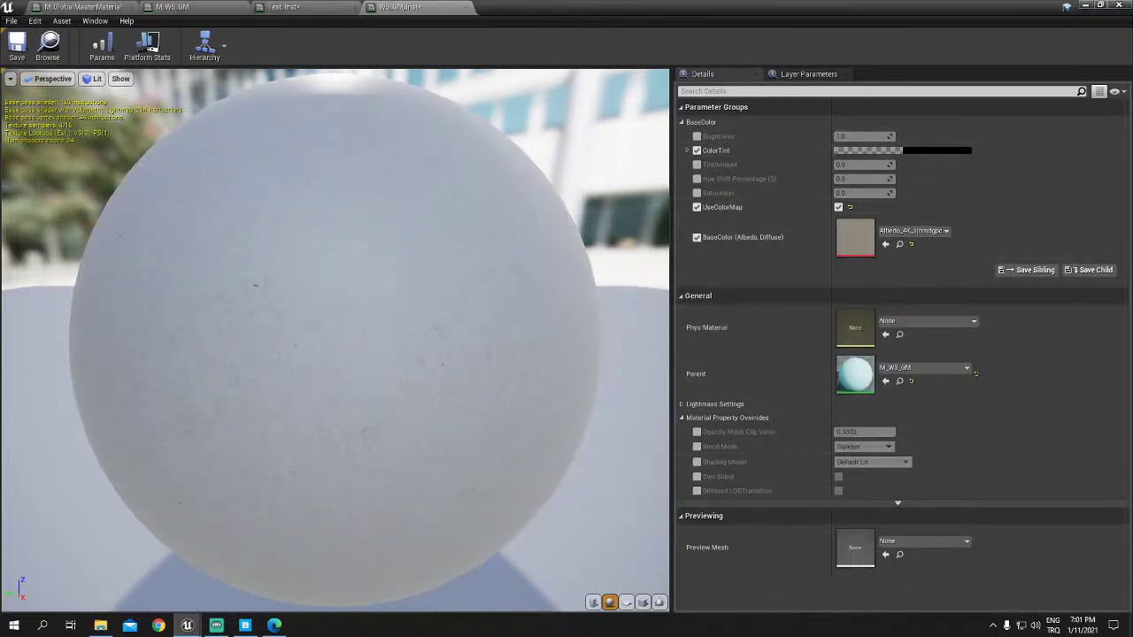
pyautogui.moveTo(354, 354); pyautogui.dragTo(265, 353)
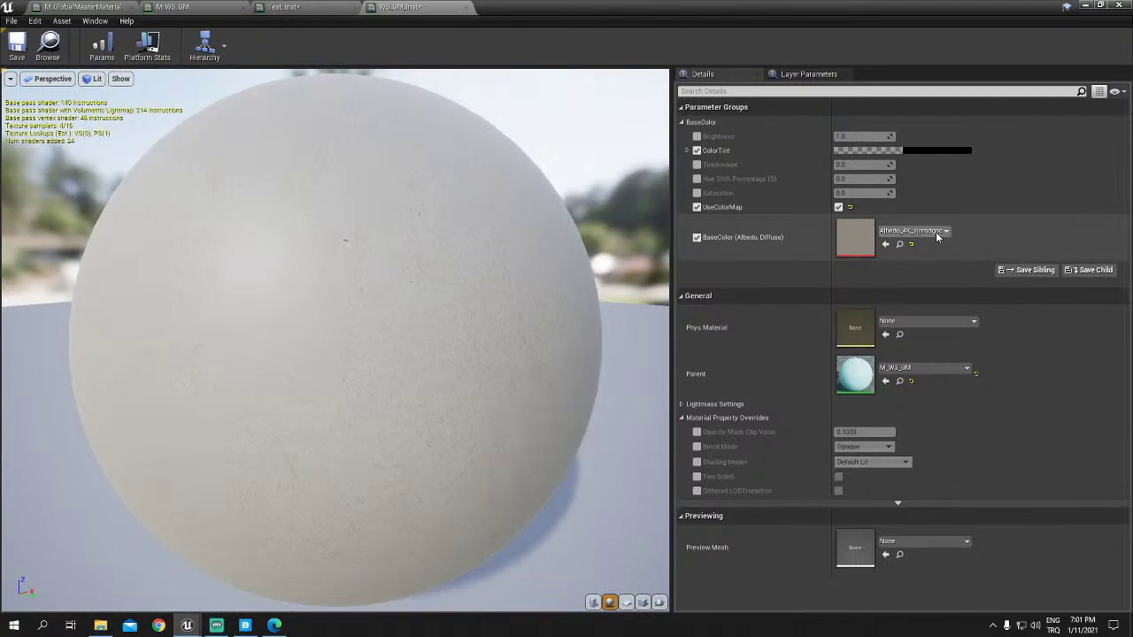
# Step: Browse the BaseColor texture list again and shrink the instance window beside the level
pyautogui.click(911, 231)
pyautogui.scroll(-2, 780, 531)
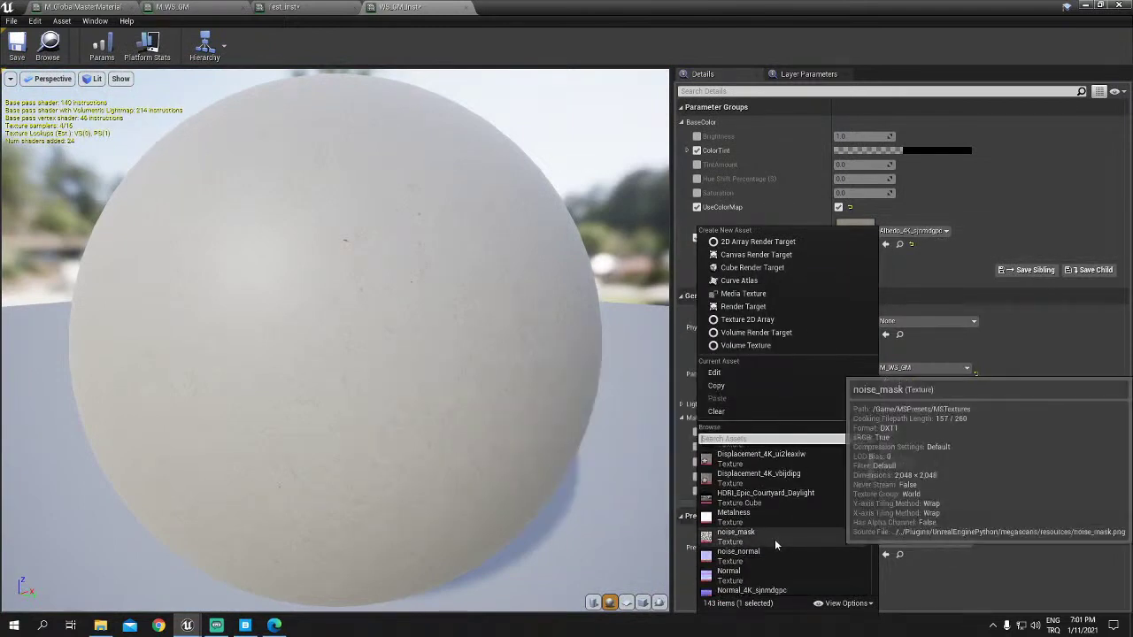
pyautogui.scroll(-4, 774, 538)
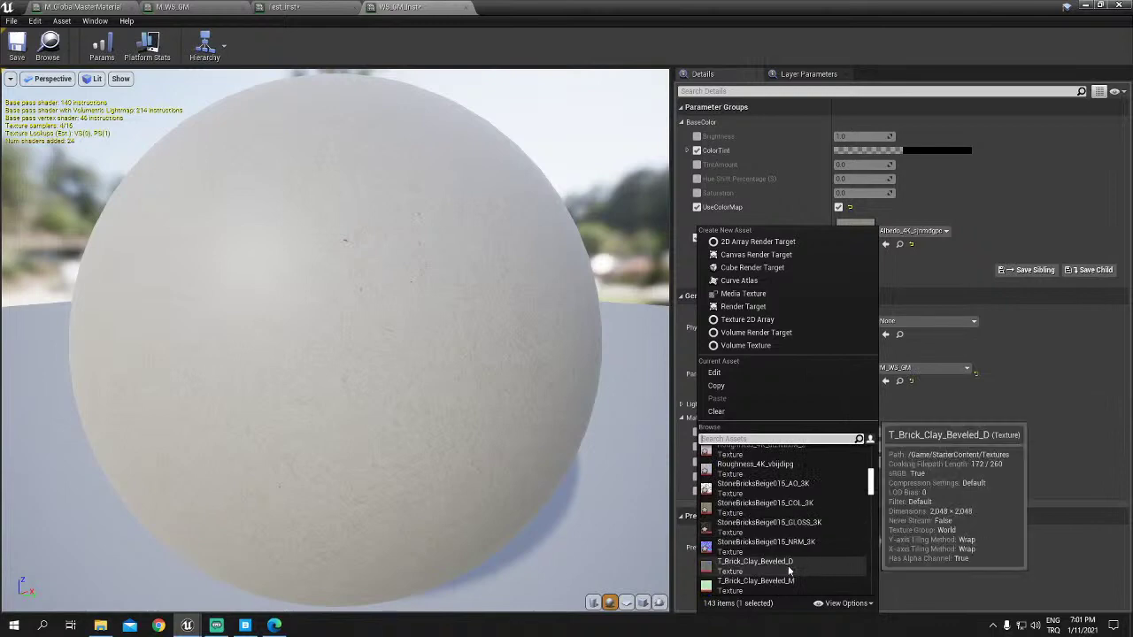
pyautogui.moveTo(822, 7); pyautogui.dragTo(821, 14)
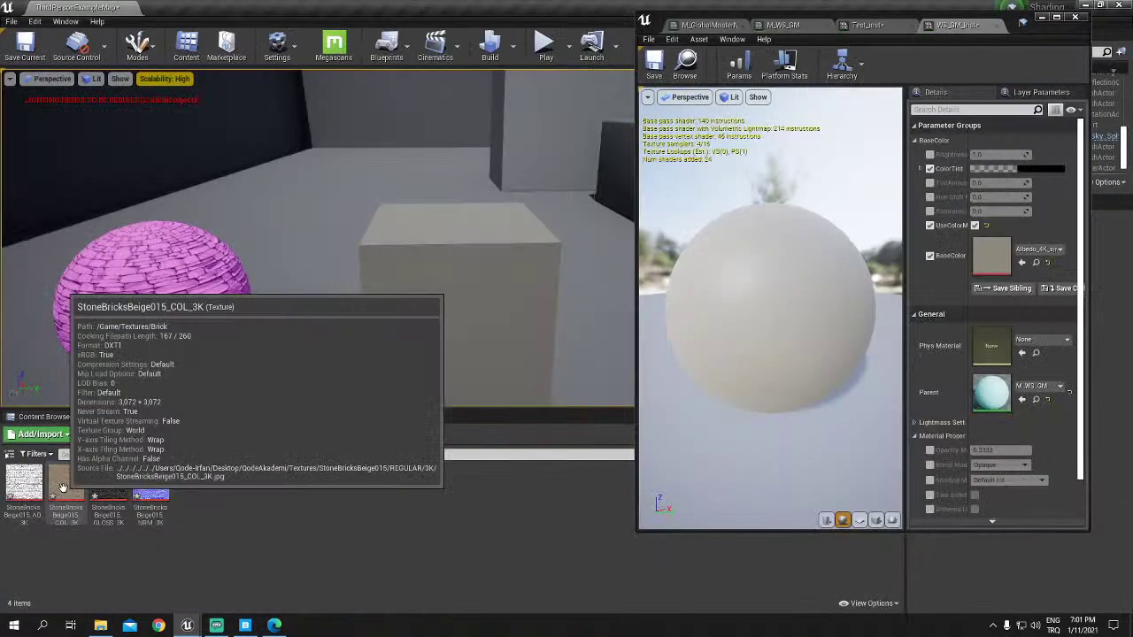
# Step: Assign StoneBricksBeige015_COL_3K to BaseColor and frame the level cube
pyautogui.moveTo(63, 487); pyautogui.dragTo(991, 256)
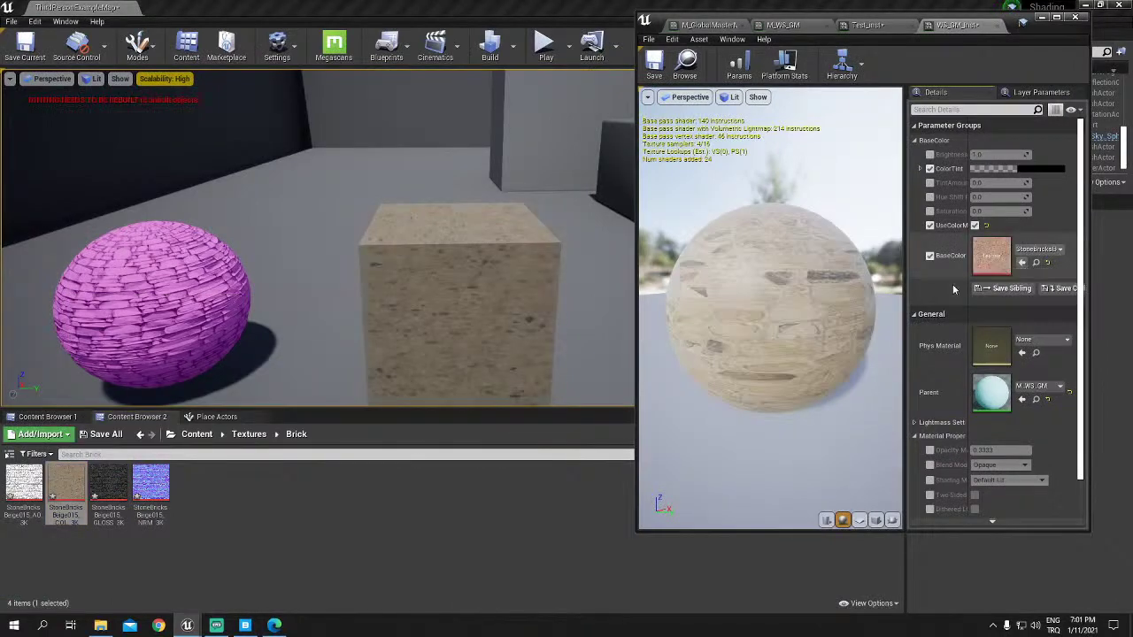
pyautogui.moveTo(18, 389); pyautogui.dragTo(503, 241)
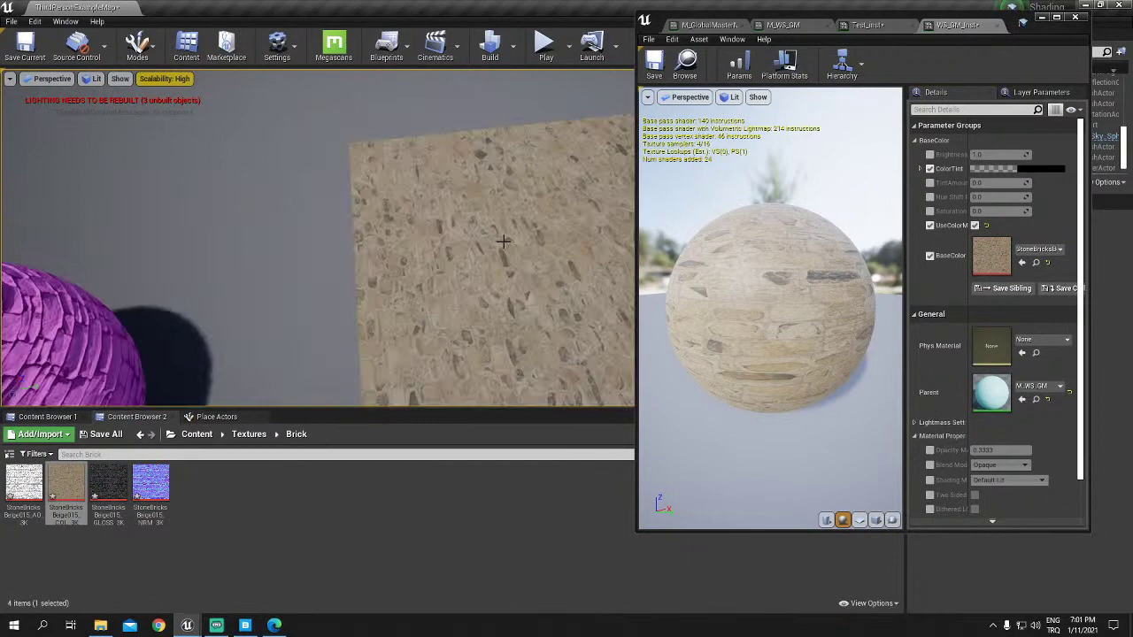
pyautogui.moveTo(905, 266); pyautogui.dragTo(800, 265)
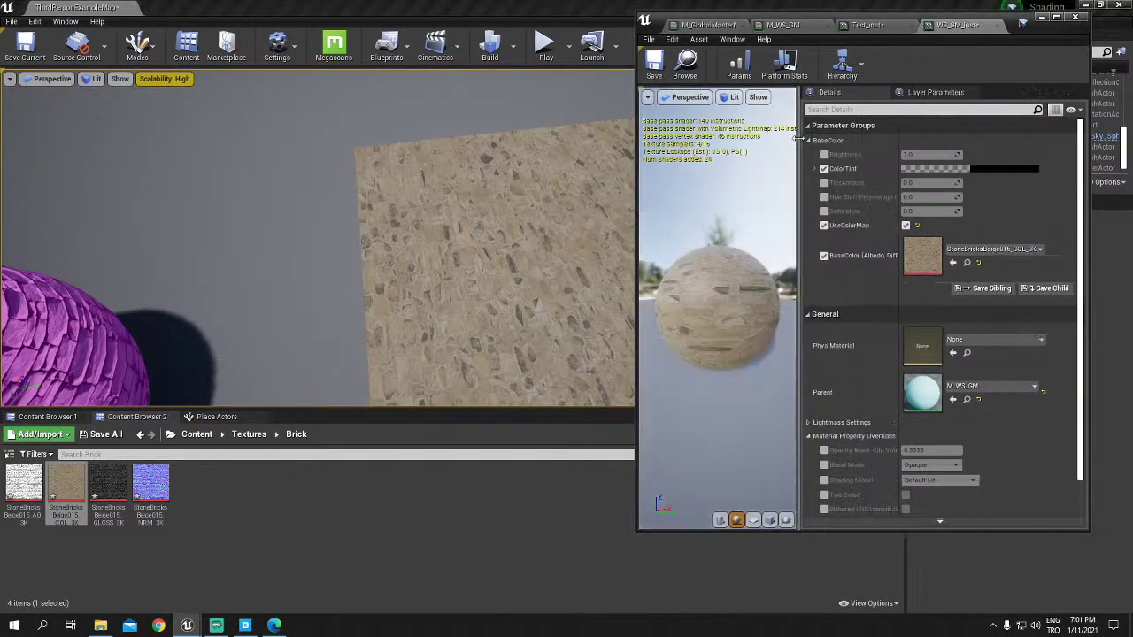
# Step: Enable TintAmount and set ColorTint to blue in the Color Picker
pyautogui.click(823, 182)
pyautogui.click(982, 170)
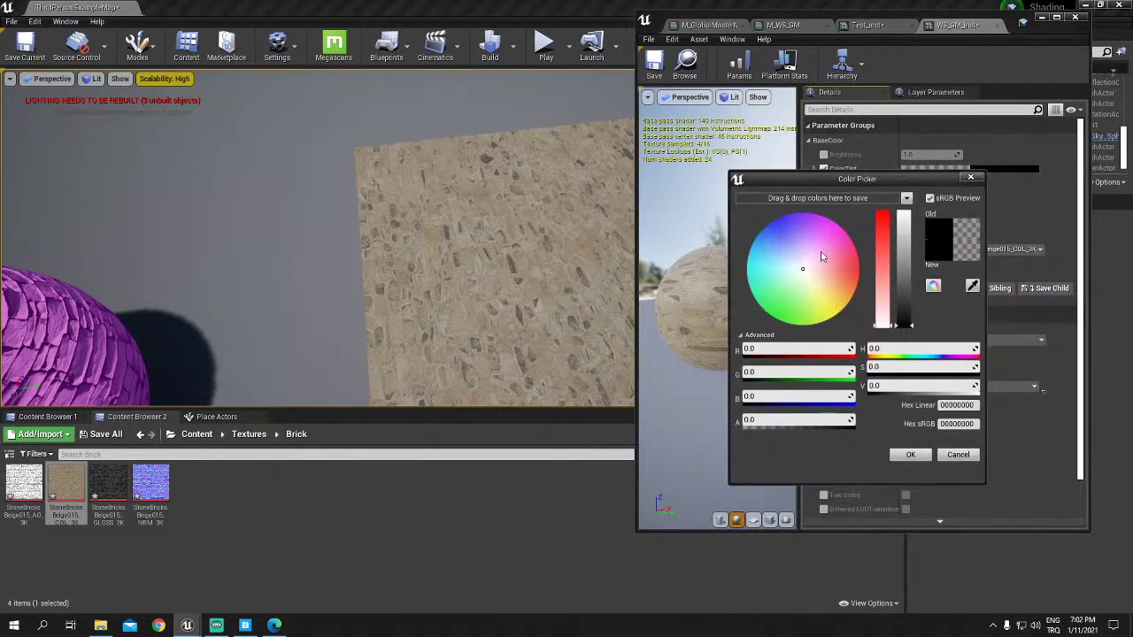
pyautogui.moveTo(549, 266); pyautogui.dragTo(496, 292, button='right')
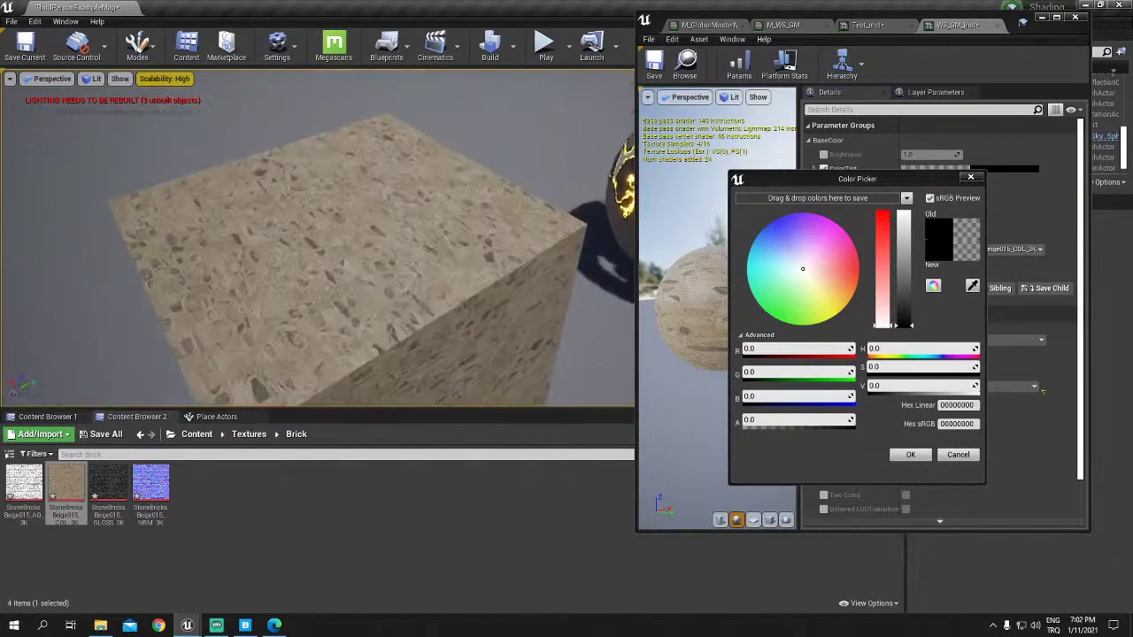
pyautogui.moveTo(561, 266); pyautogui.dragTo(567, 269, button='right')
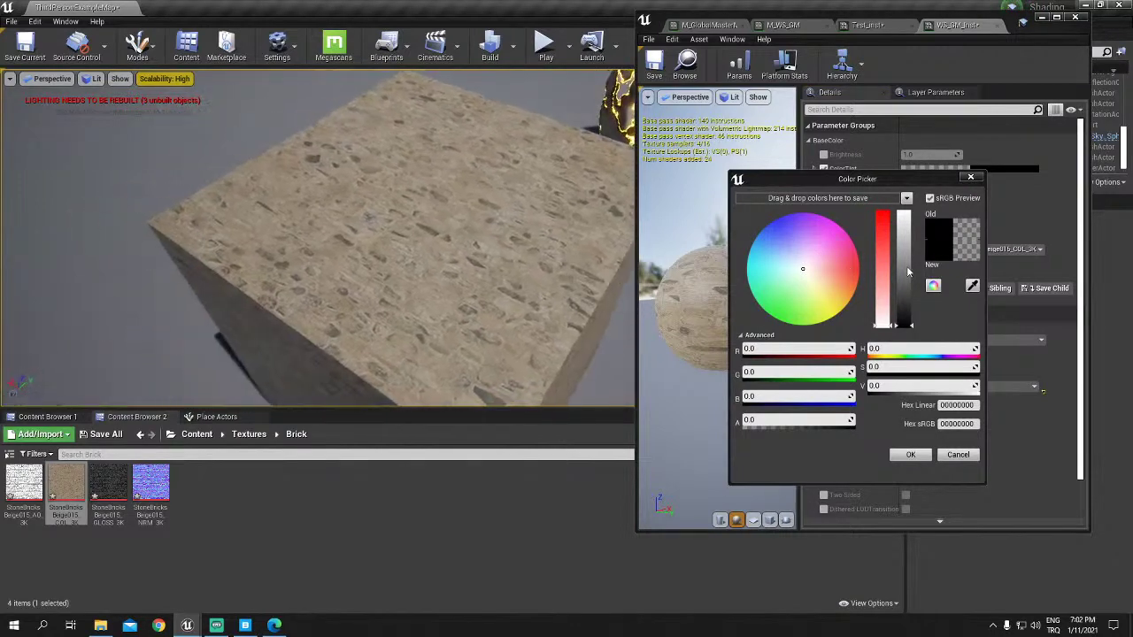
pyautogui.moveTo(902, 273); pyautogui.dragTo(903, 213)
pyautogui.moveTo(802, 269)
pyautogui.mouseDown()
pyautogui.moveTo(858, 272)
pyautogui.moveTo(772, 221)
pyautogui.mouseUp()
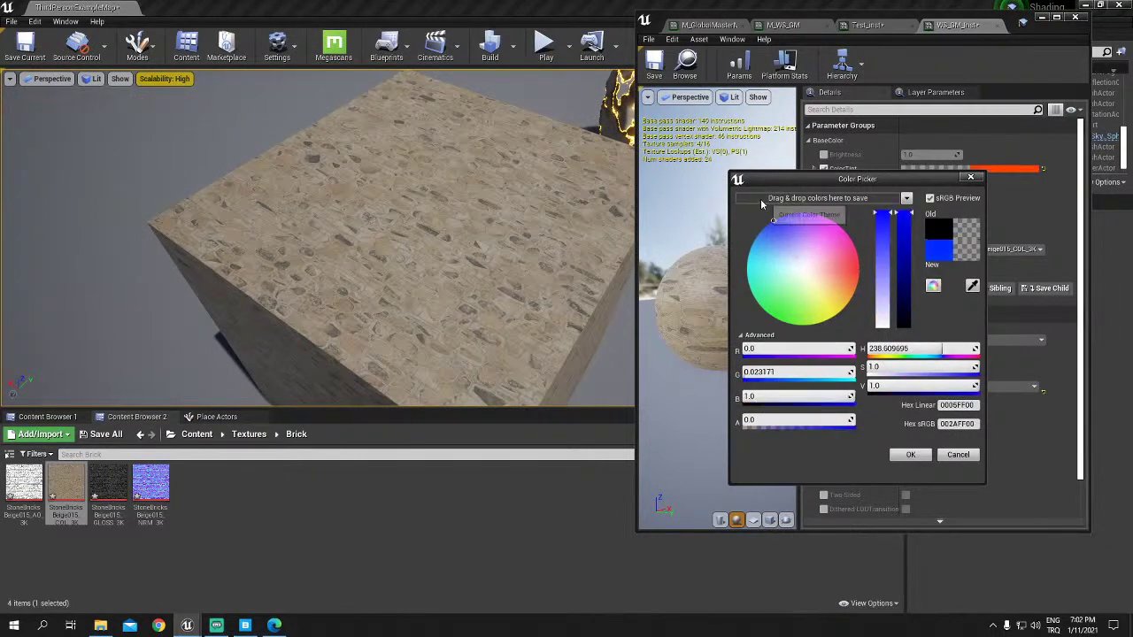
pyautogui.click(991, 177)
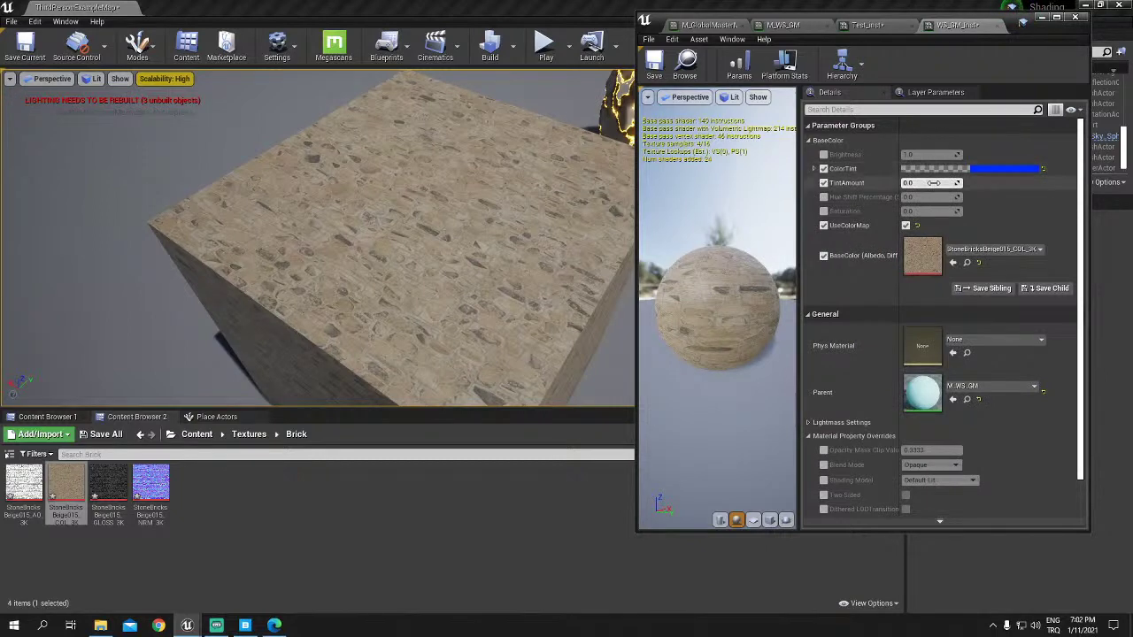
# Step: Set TintAmount to 1.0 for a full blue tint, then bring up the M_WS_GM graph
pyautogui.moveTo(921, 182); pyautogui.dragTo(960, 183)
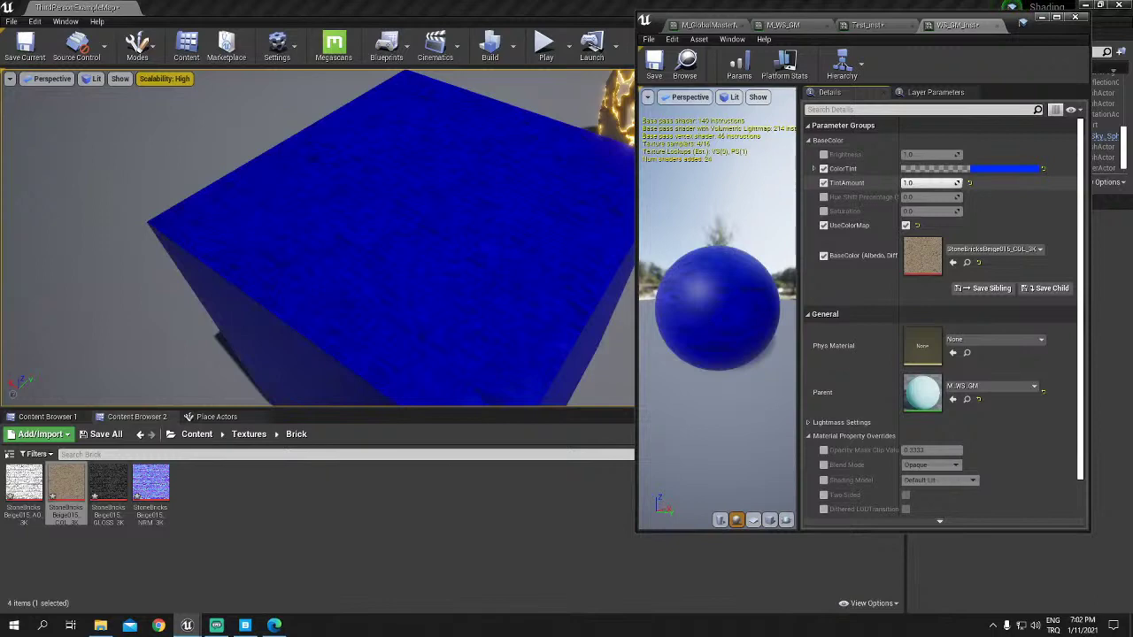
pyautogui.moveTo(930, 182); pyautogui.dragTo(929, 183)
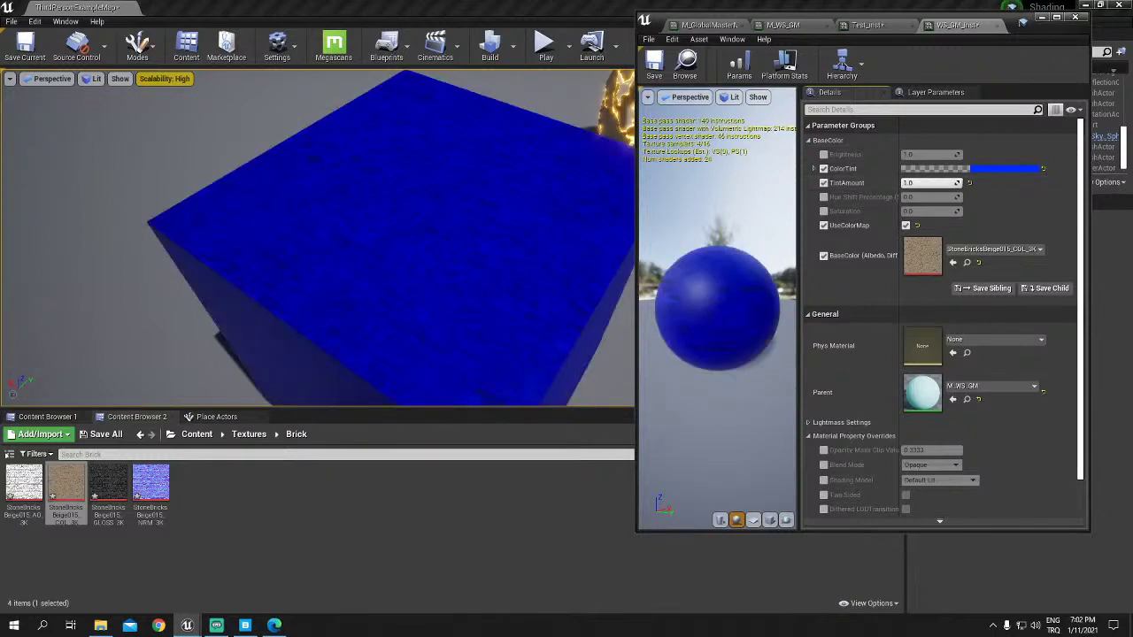
pyautogui.moveTo(929, 182); pyautogui.dragTo(911, 183)
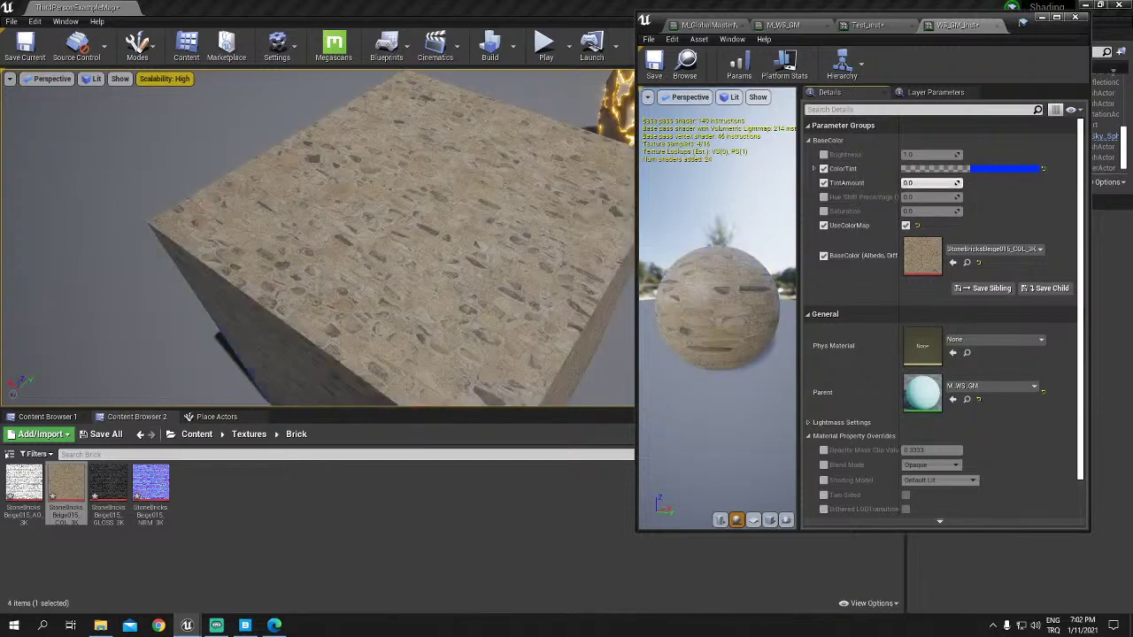
pyautogui.hotkey('ctrl', 'z')
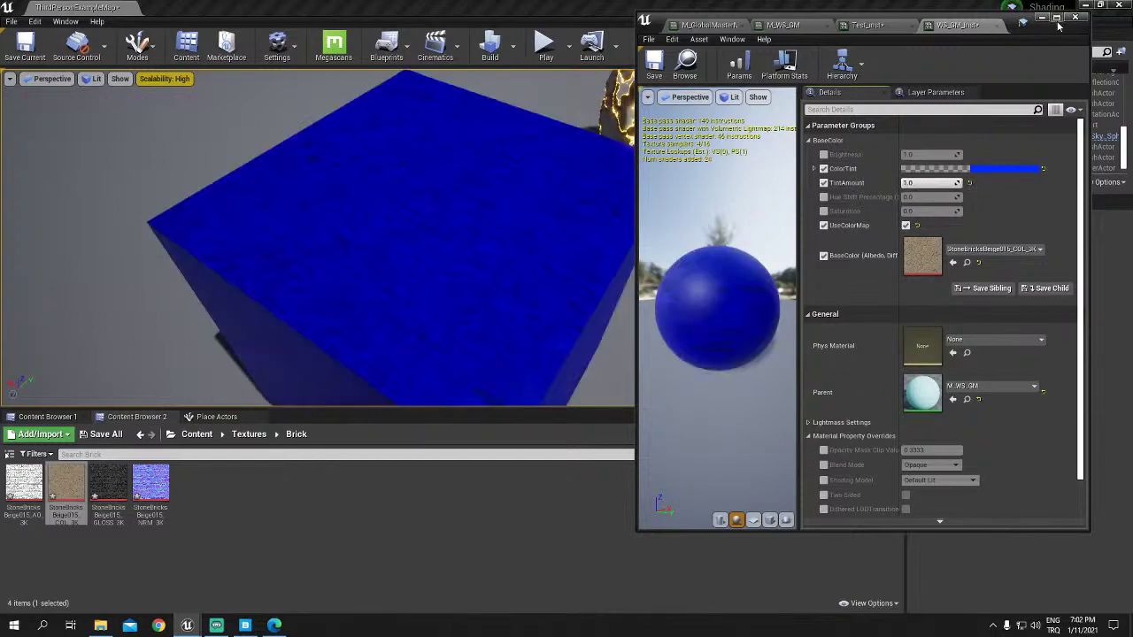
pyautogui.click(1055, 16)
pyautogui.click(173, 7)
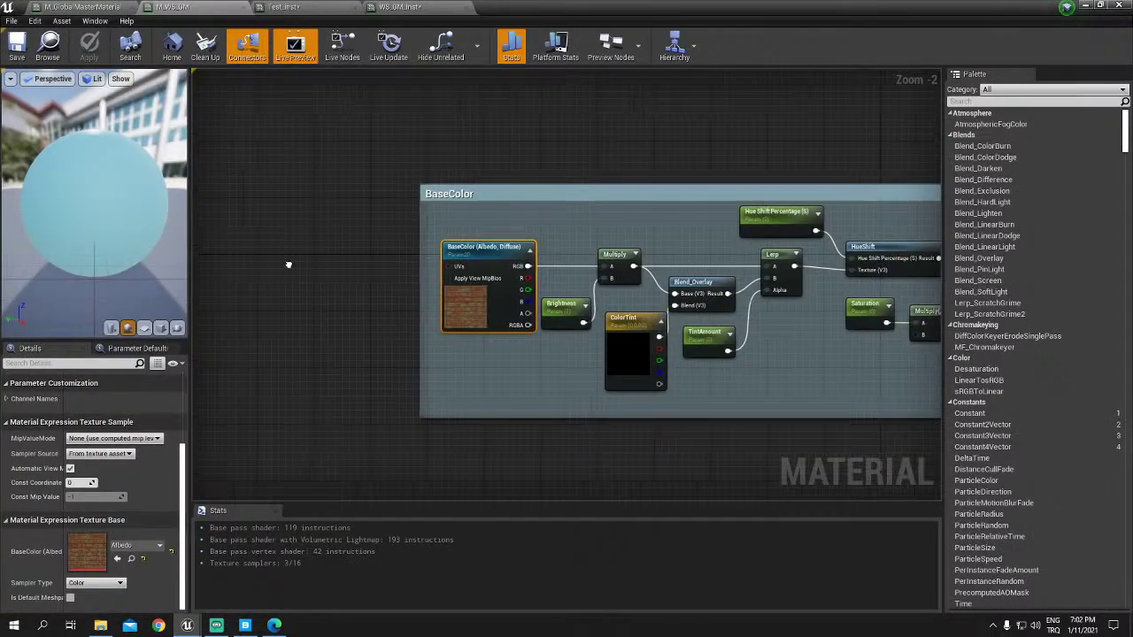
# Step: Confirm the BaseColor comment's light blue colour and return to the WS_GM_Inst editor
pyautogui.click(572, 207)
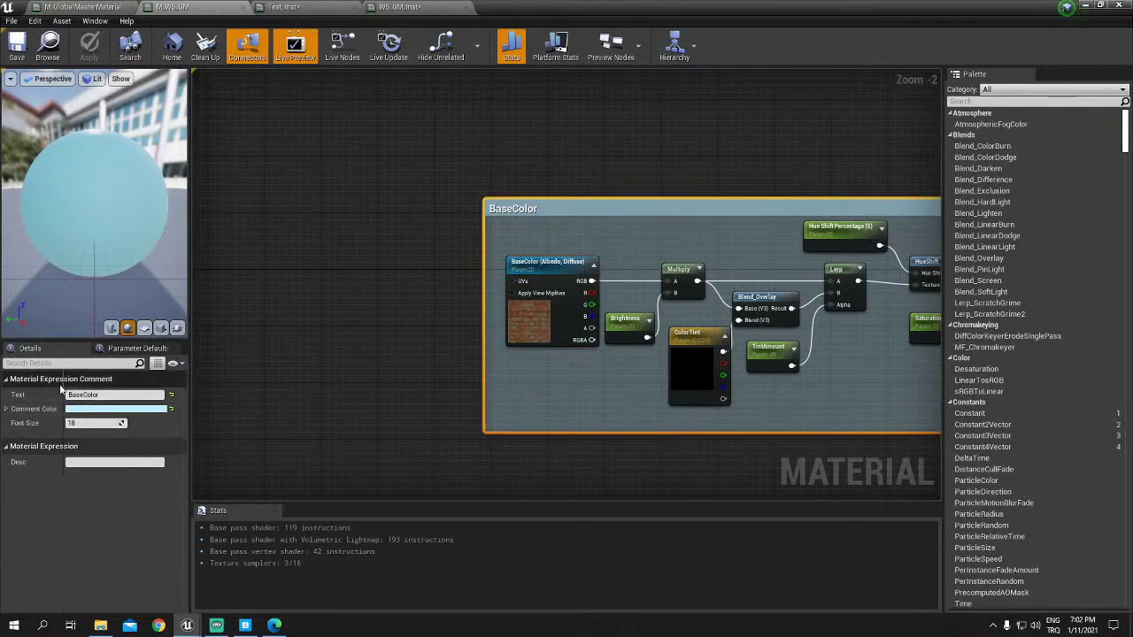
pyautogui.click(110, 410)
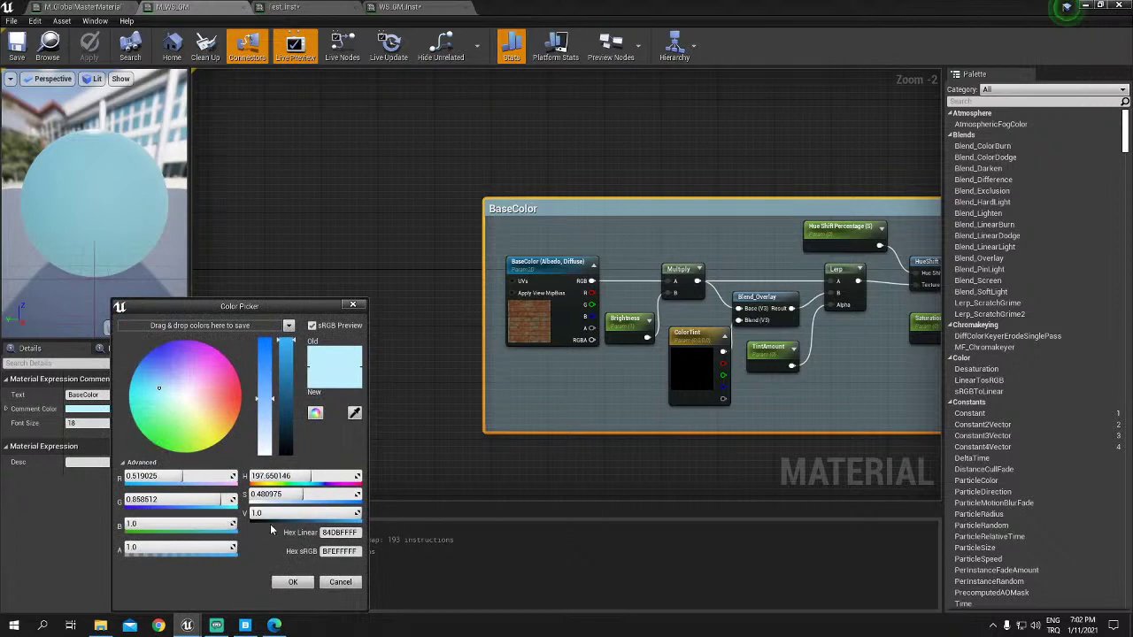
pyautogui.click(292, 582)
pyautogui.click(415, 9)
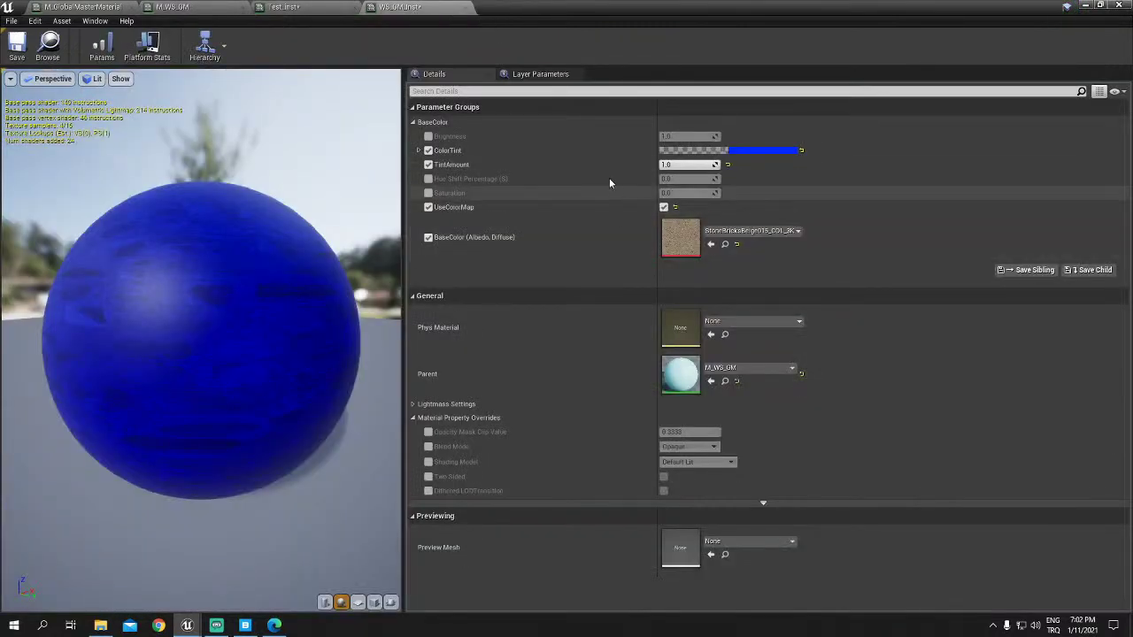
# Step: Turn off ColorTint and TintAmount, then test and disable the Hue Shift Percentage override
pyautogui.click(429, 151)
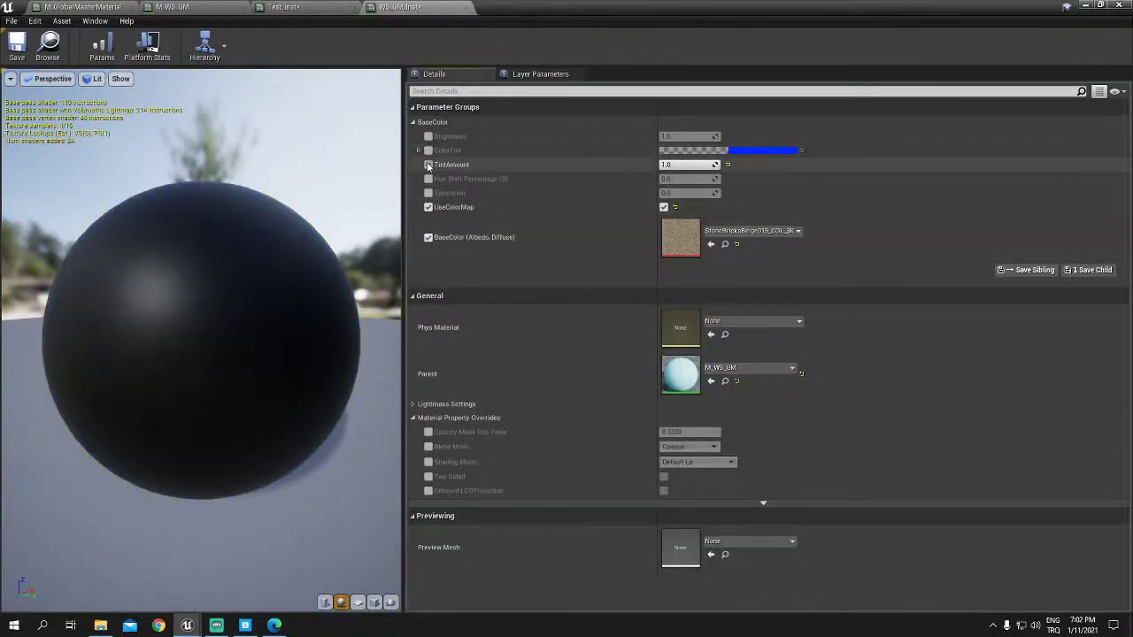
pyautogui.click(429, 164)
pyautogui.click(428, 179)
pyautogui.moveTo(689, 179); pyautogui.dragTo(735, 179)
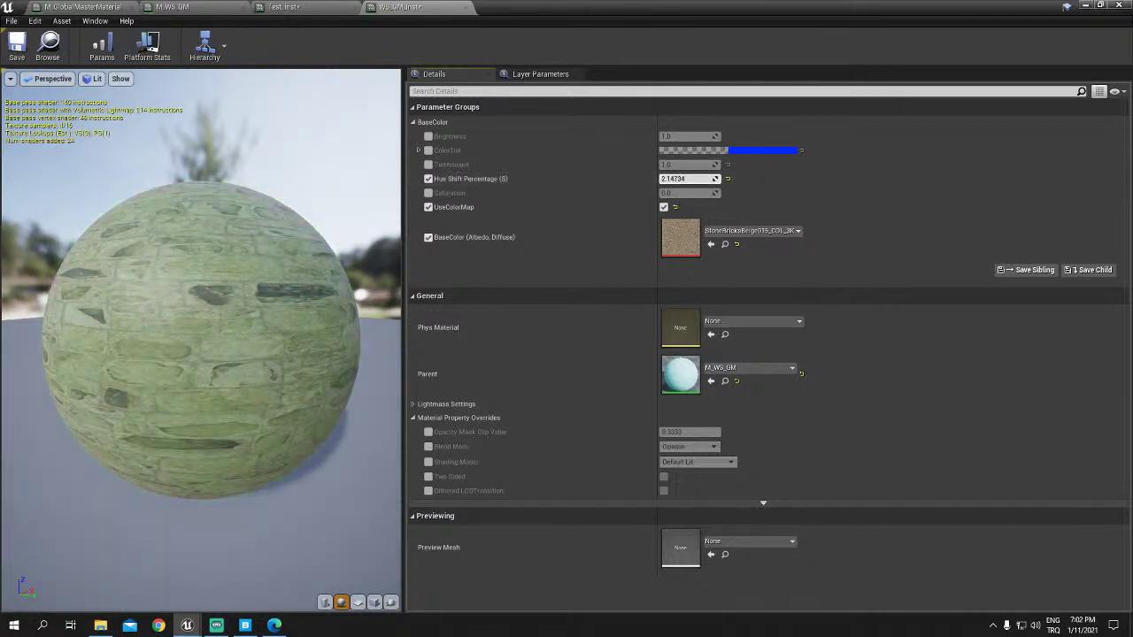
pyautogui.moveTo(689, 178)
pyautogui.mouseDown()
pyautogui.moveTo(663, 179)
pyautogui.moveTo(708, 193)
pyautogui.moveTo(672, 192)
pyautogui.moveTo(703, 193)
pyautogui.mouseUp()
pyautogui.click(428, 178)
# Step: Reset Saturation to 0.0, test and disable Brightness, and restore the instance window
pyautogui.click(428, 193)
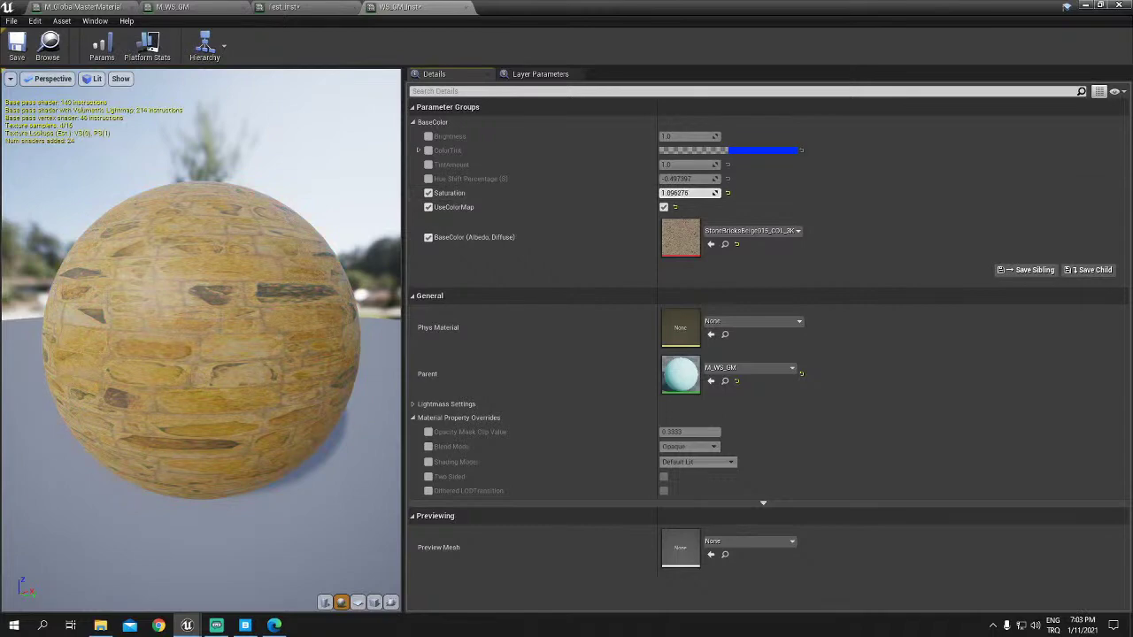
pyautogui.click(726, 193)
pyautogui.click(428, 136)
pyautogui.moveTo(687, 136); pyautogui.dragTo(622, 141)
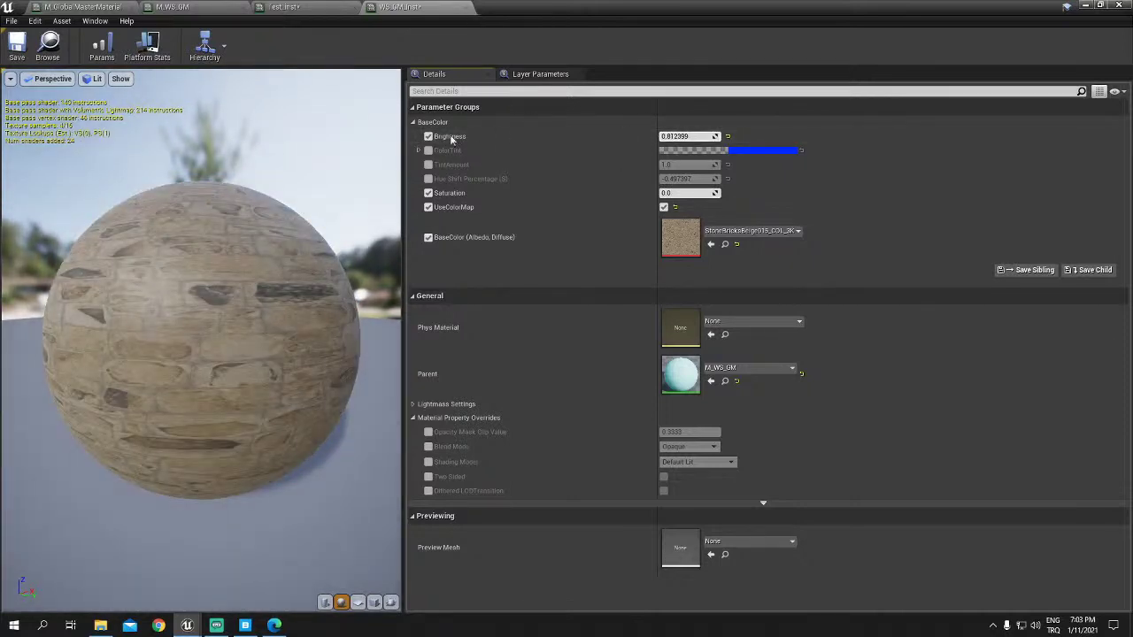
pyautogui.click(428, 137)
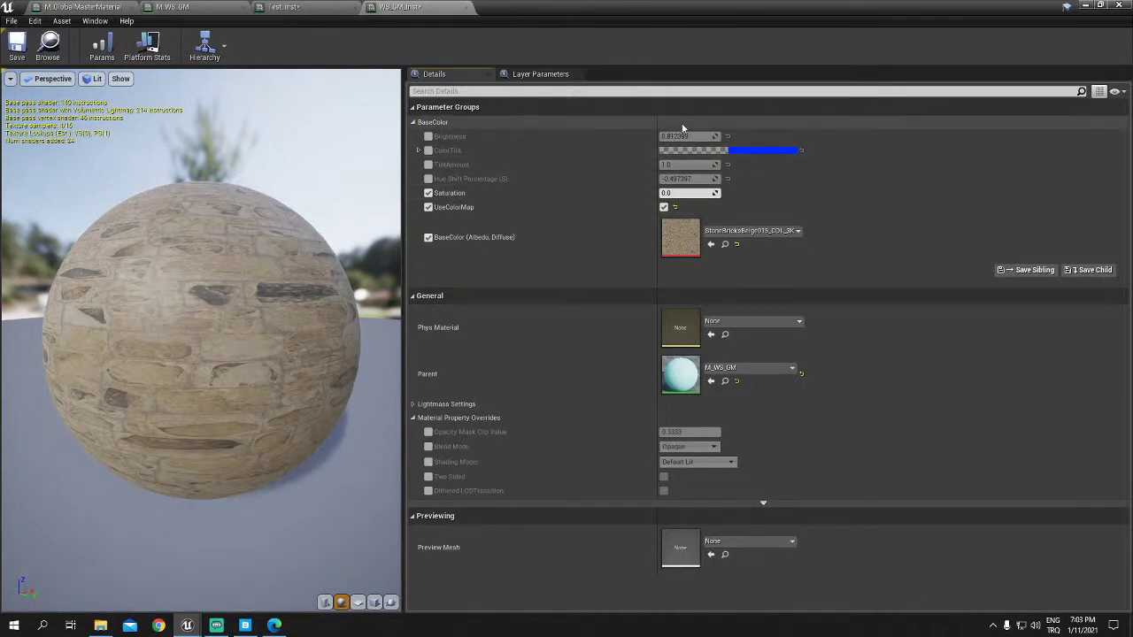
pyautogui.doubleClick(618, 10)
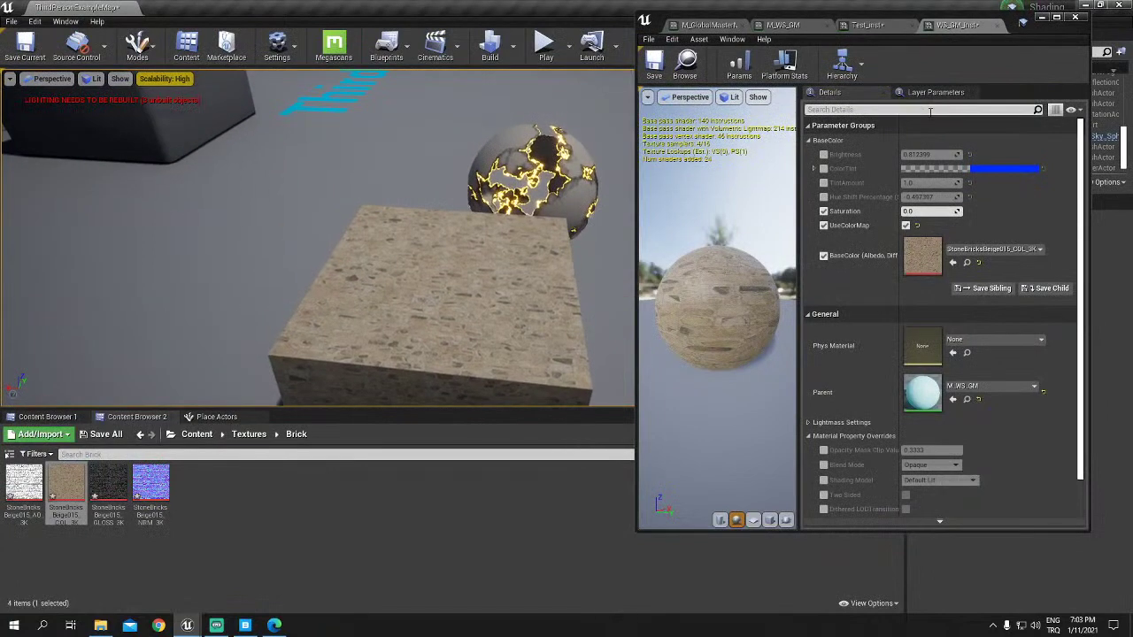
# Step: Close the M_WS_Inst, Test_Inst and M_WS_GM tabs and maximize the M_GlobalMasterMaterial editor
pyautogui.click(996, 24)
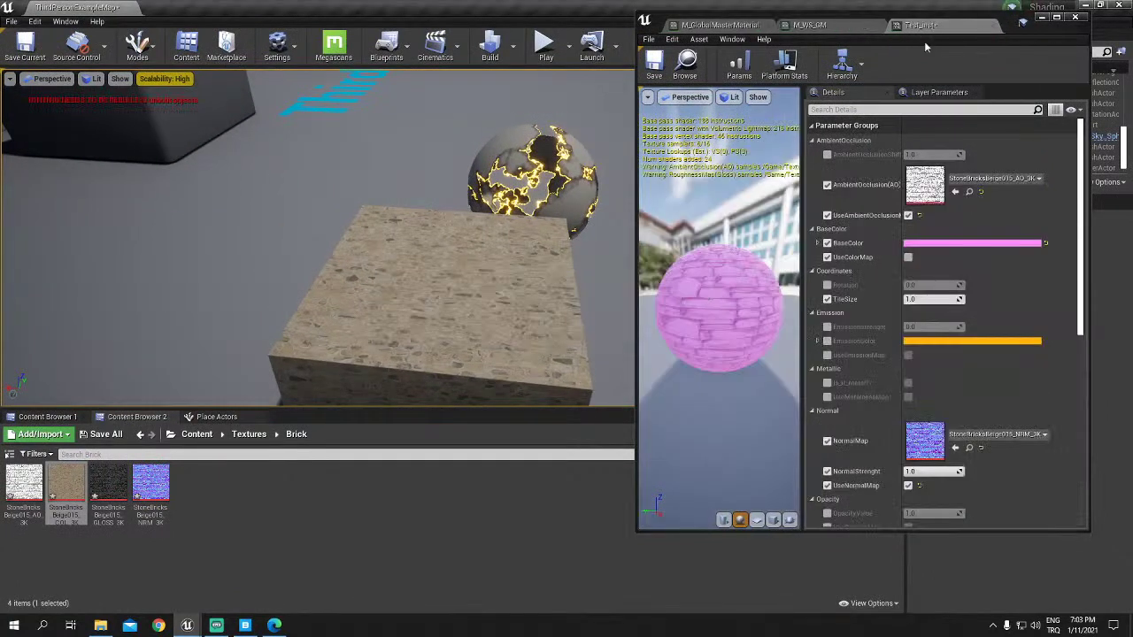
pyautogui.middleClick(892, 32)
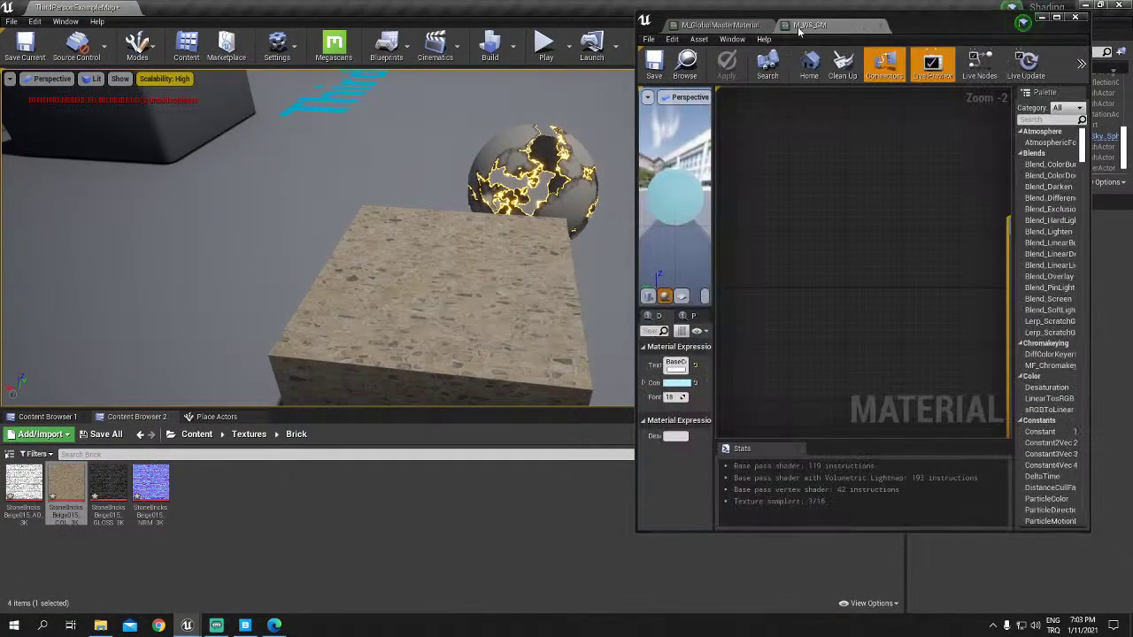
pyautogui.middleClick(885, 31)
pyautogui.doubleClick(884, 31)
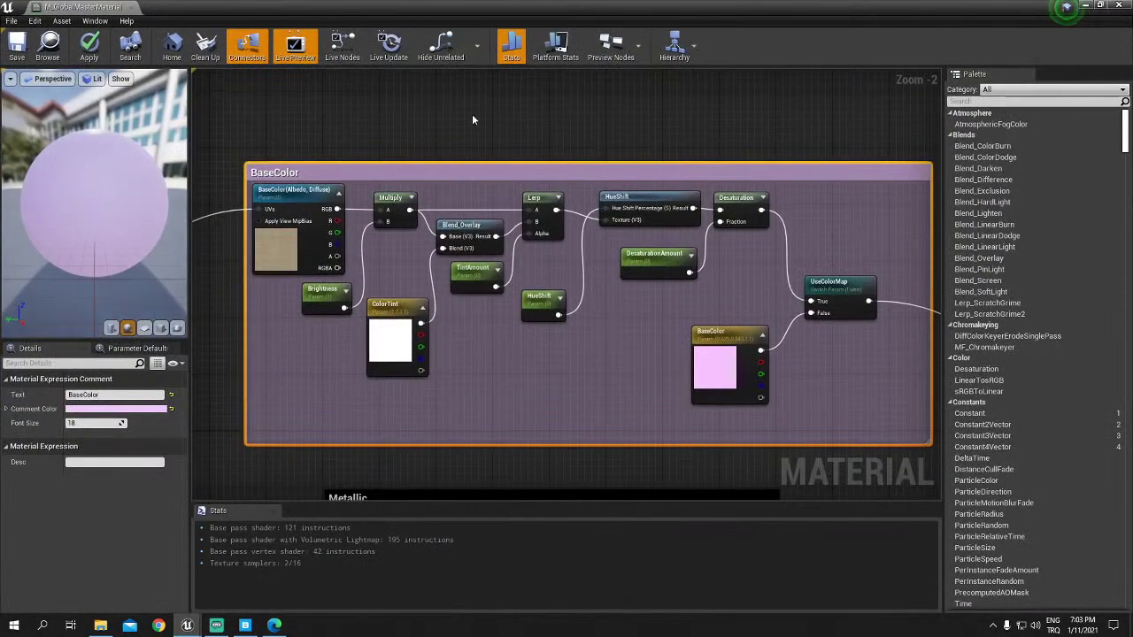
# Step: Frame the Metallic comment group and inspect the MetalnessMap and MetalnessValue parameters
pyautogui.moveTo(471, 113)
pyautogui.mouseDown(button='right')
pyautogui.moveTo(516, 121)
pyautogui.moveTo(522, 105)
pyautogui.mouseUp(button='right')
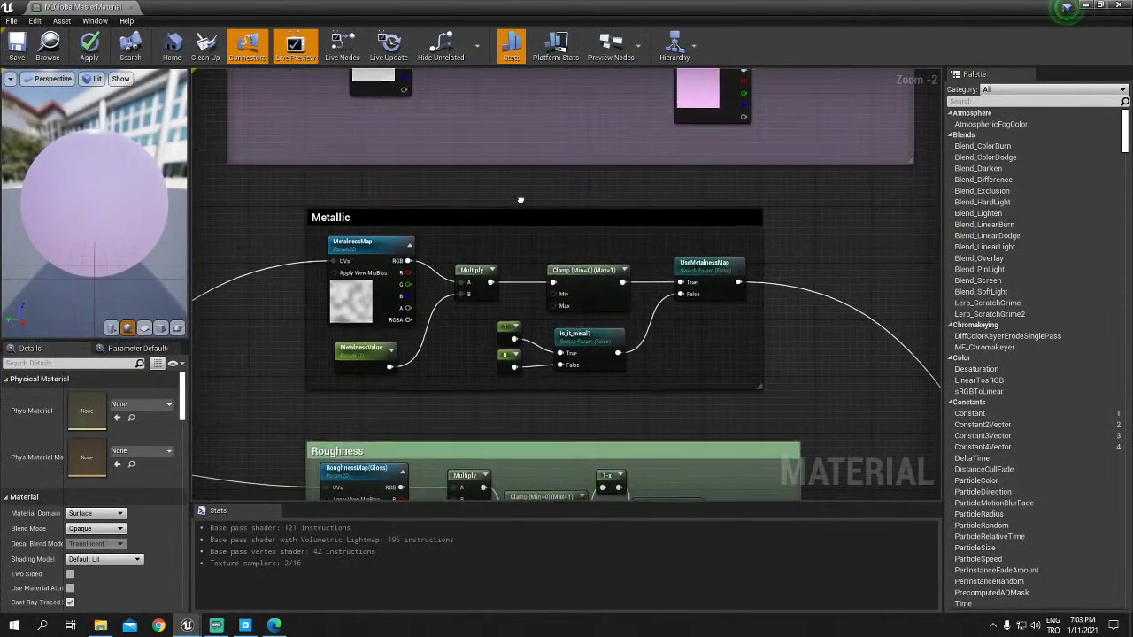
pyautogui.moveTo(530, 224); pyautogui.dragTo(535, 185, button='right')
pyautogui.click(344, 207)
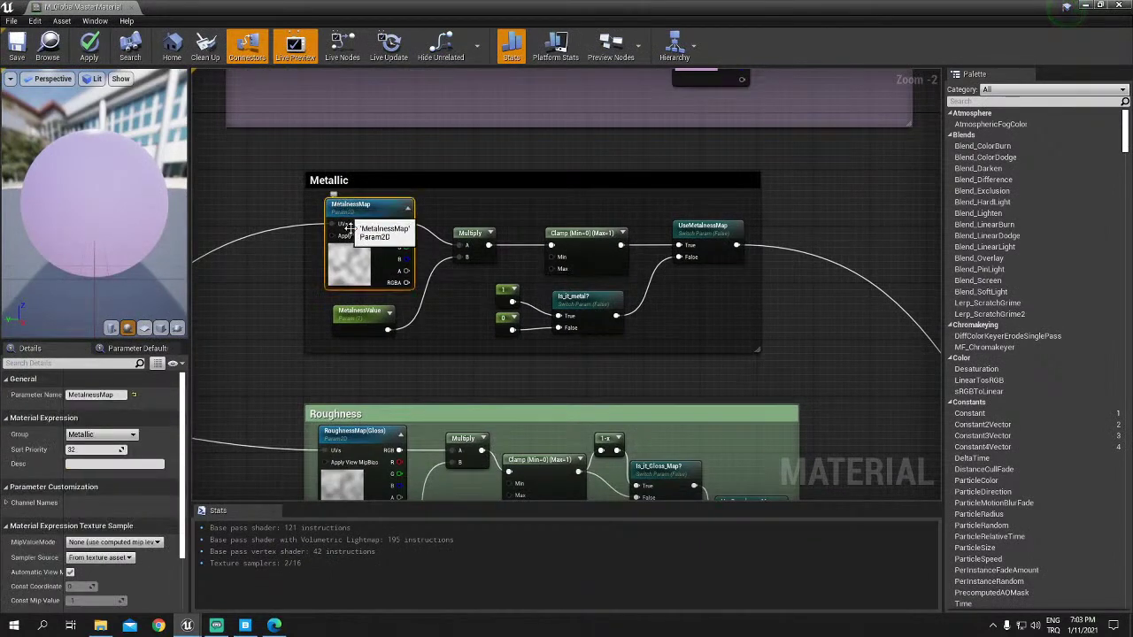
pyautogui.click(363, 310)
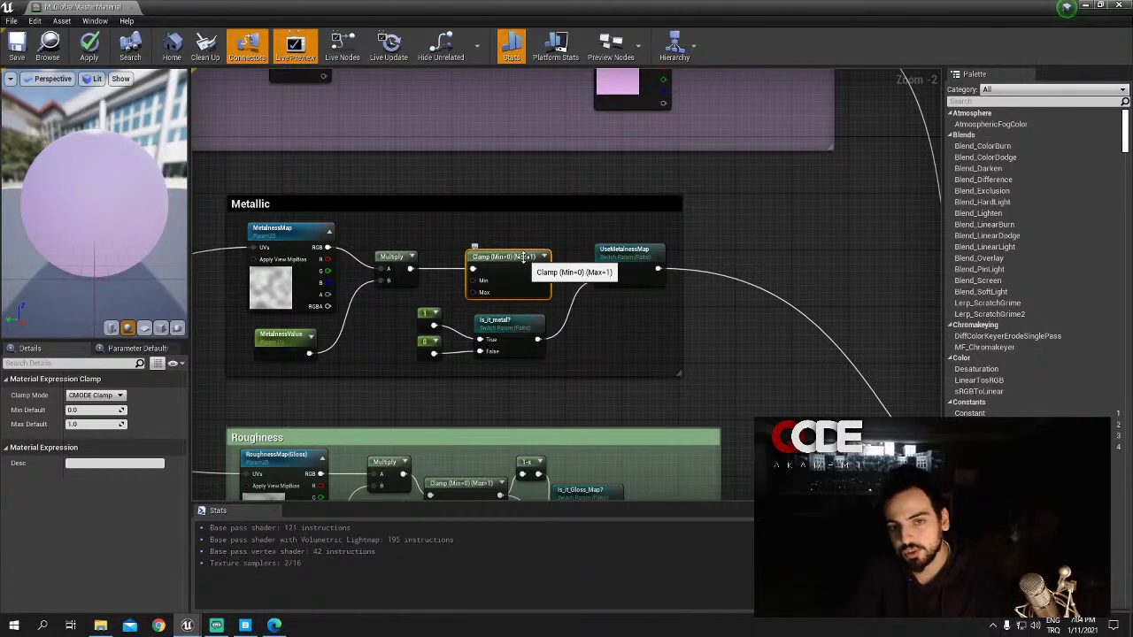
pyautogui.scroll(2, 525, 257)
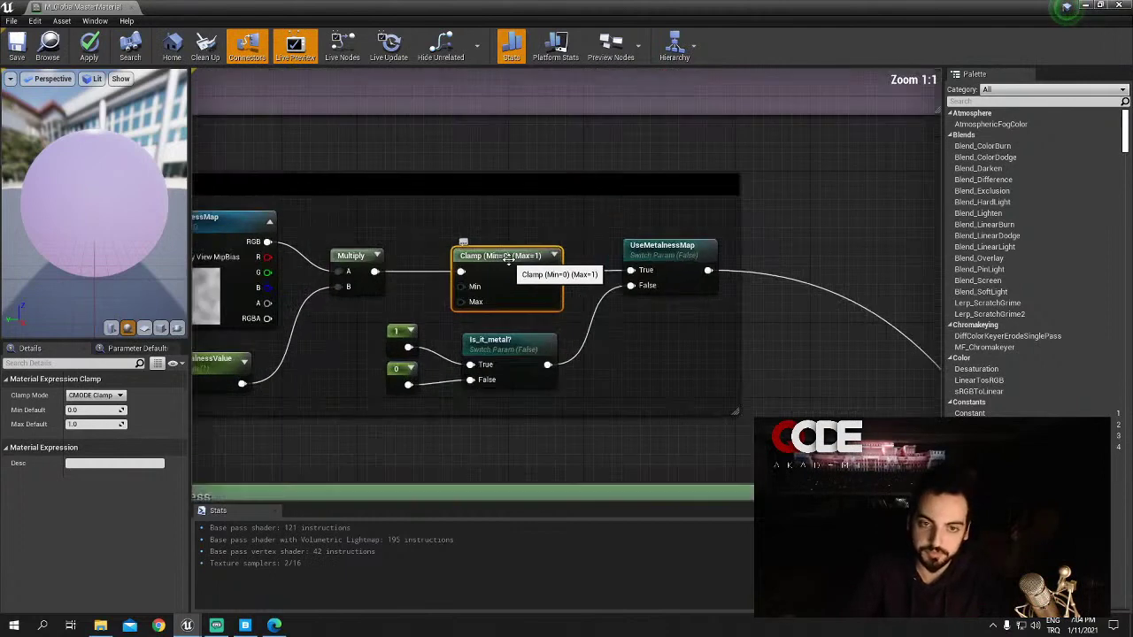
pyautogui.moveTo(556, 268); pyautogui.dragTo(540, 320, button='right')
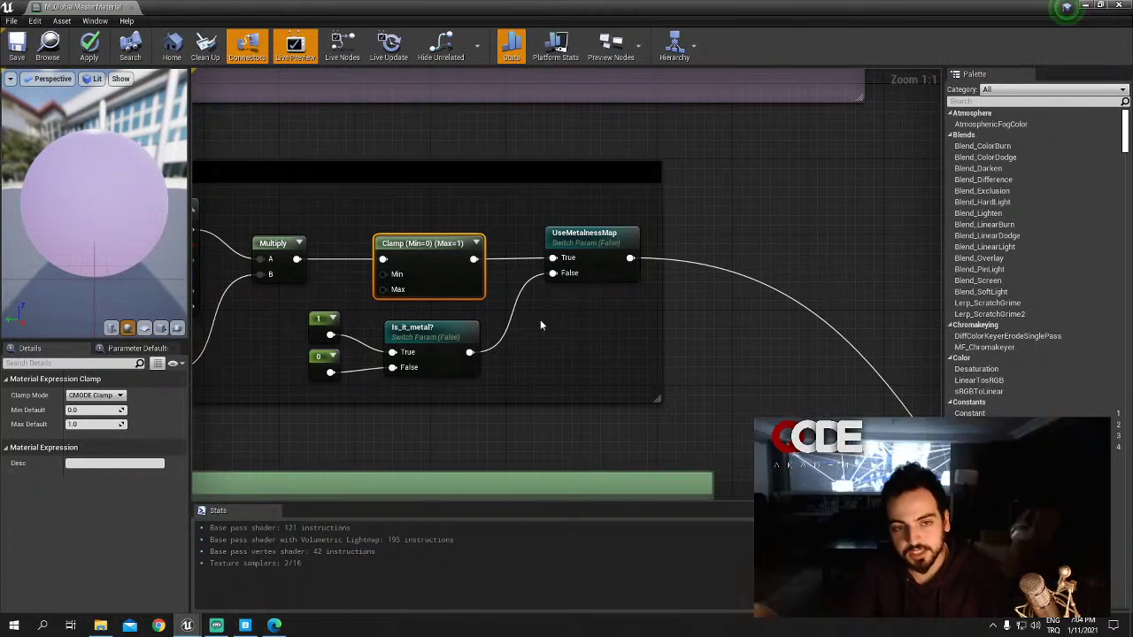
pyautogui.click(432, 330)
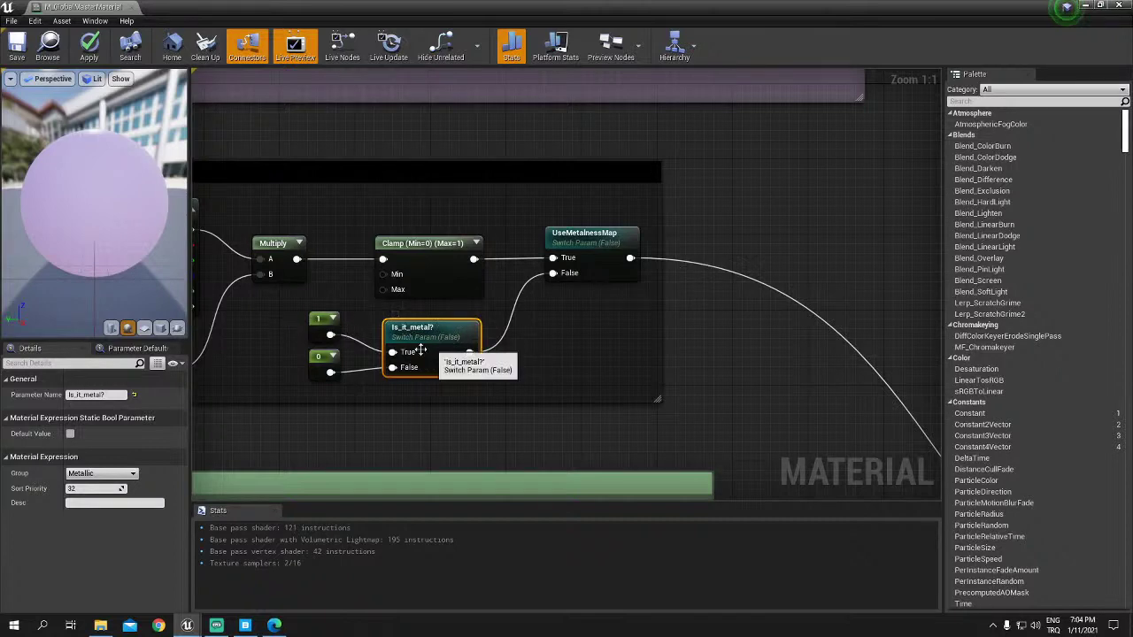
pyautogui.click(304, 321)
pyautogui.click(320, 320)
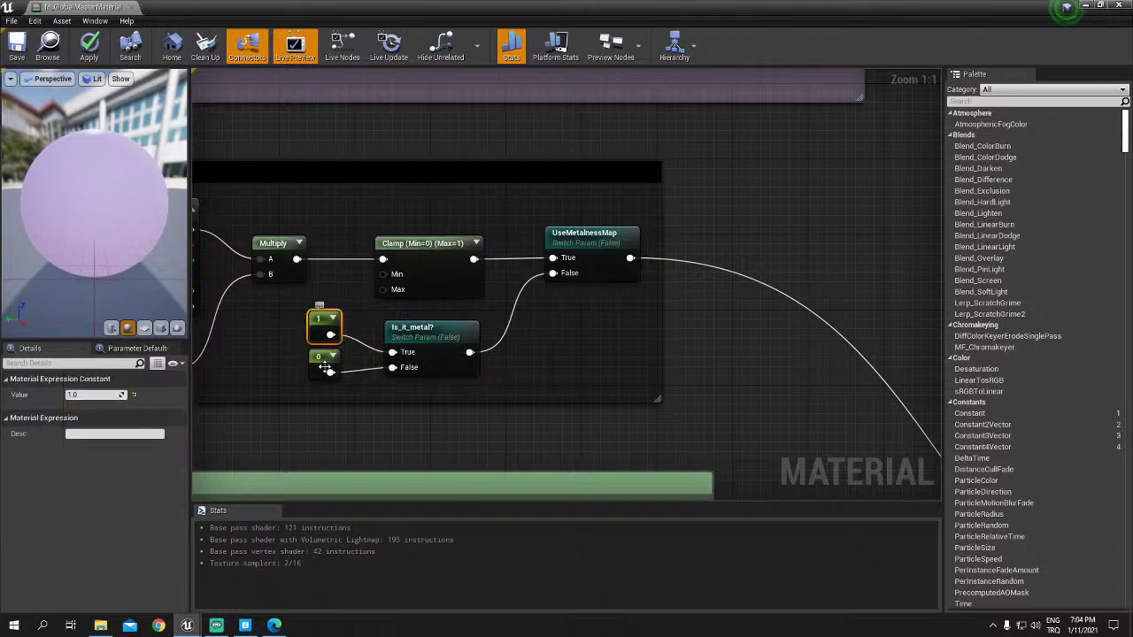
pyautogui.click(310, 358)
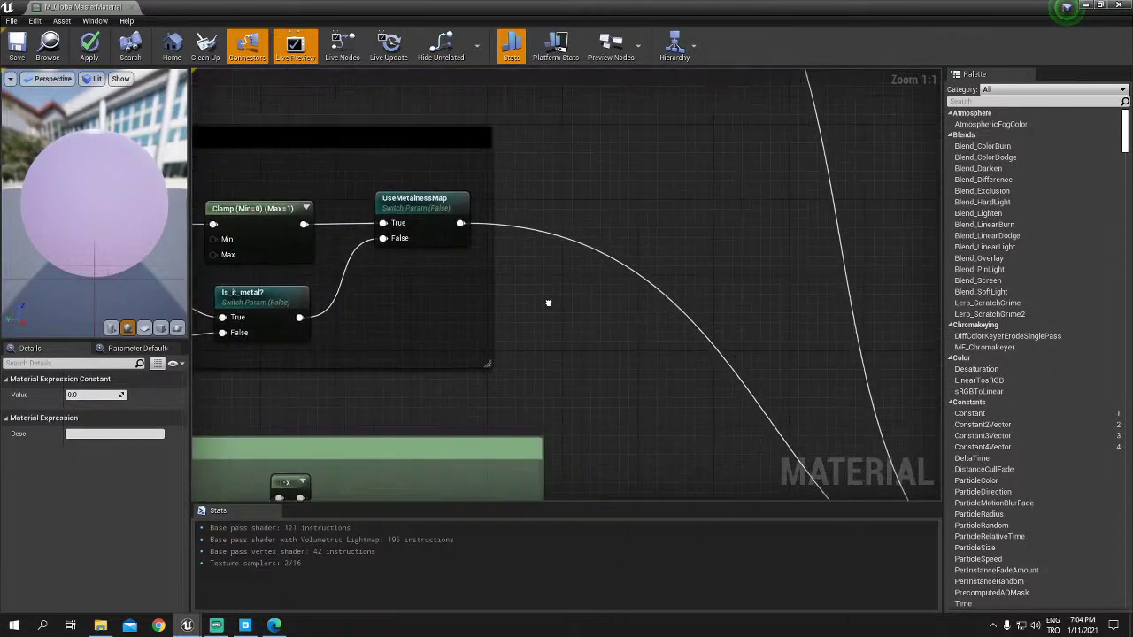
pyautogui.moveTo(718, 343); pyautogui.dragTo(510, 312, button='right')
pyautogui.click(385, 213)
pyautogui.moveTo(396, 291); pyautogui.dragTo(635, 327, button='right')
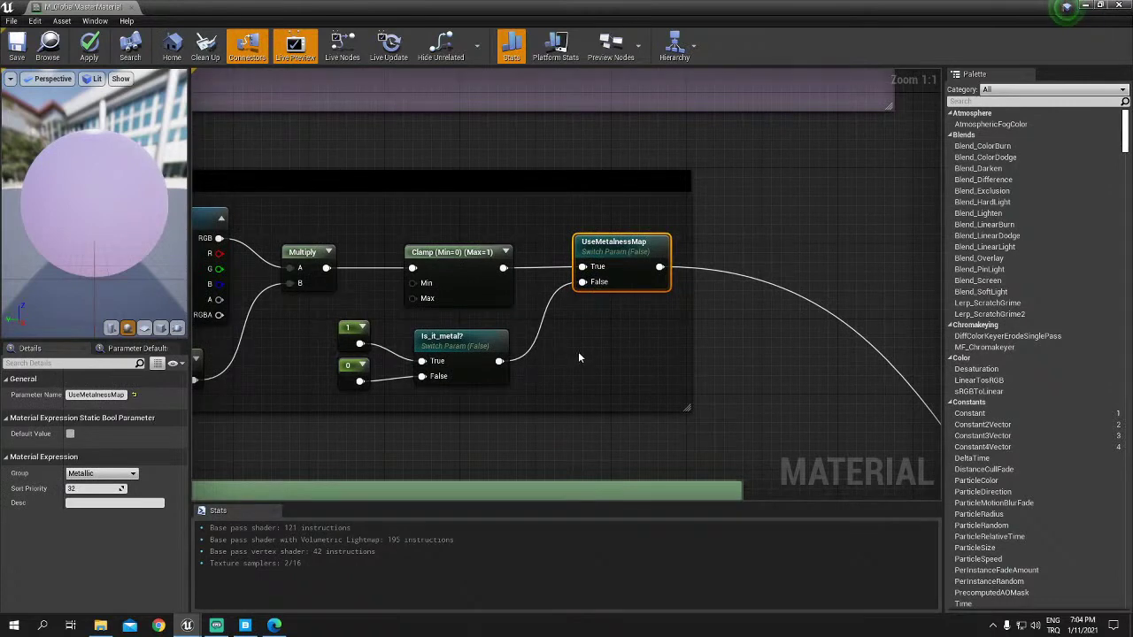
pyautogui.moveTo(579, 353); pyautogui.dragTo(671, 351, button='right')
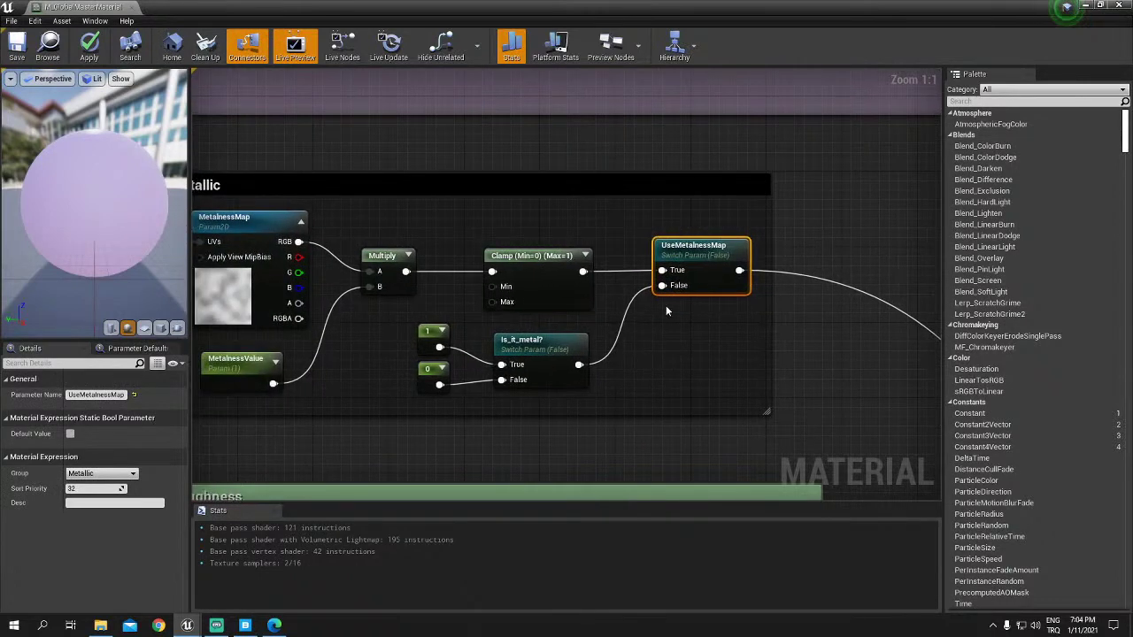
pyautogui.moveTo(667, 309); pyautogui.dragTo(752, 314, button='right')
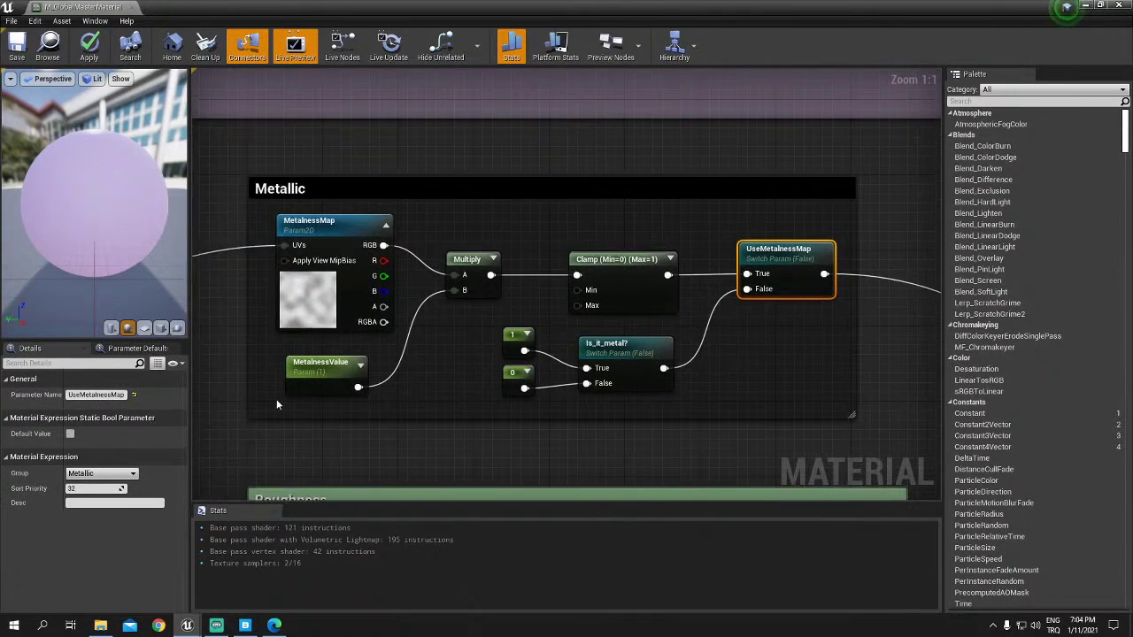
pyautogui.click(321, 372)
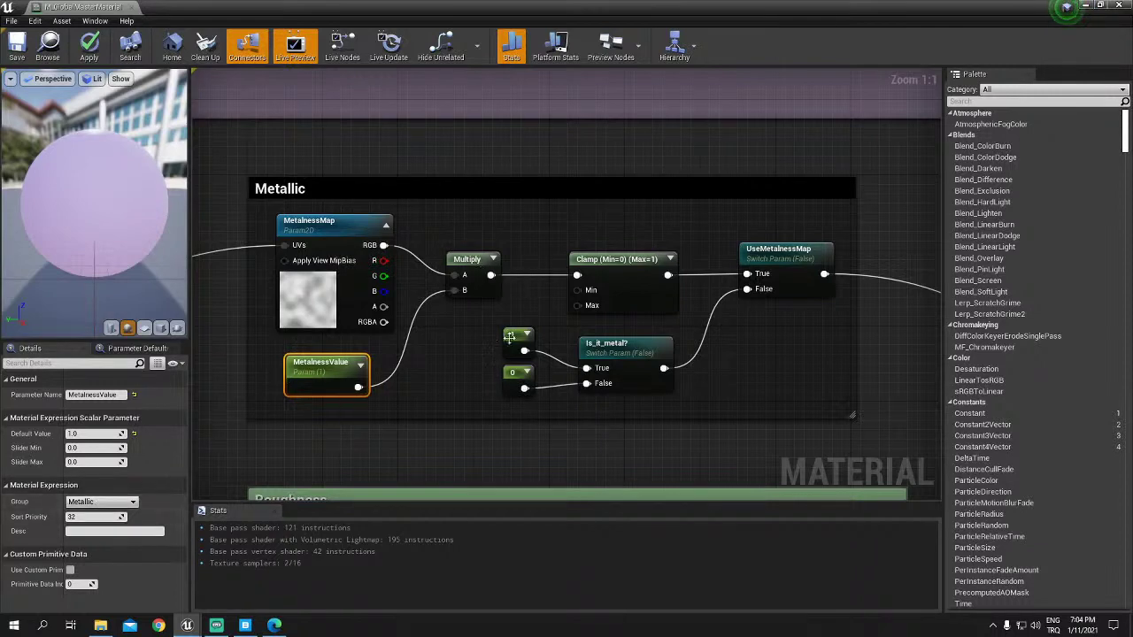
pyautogui.click(779, 253)
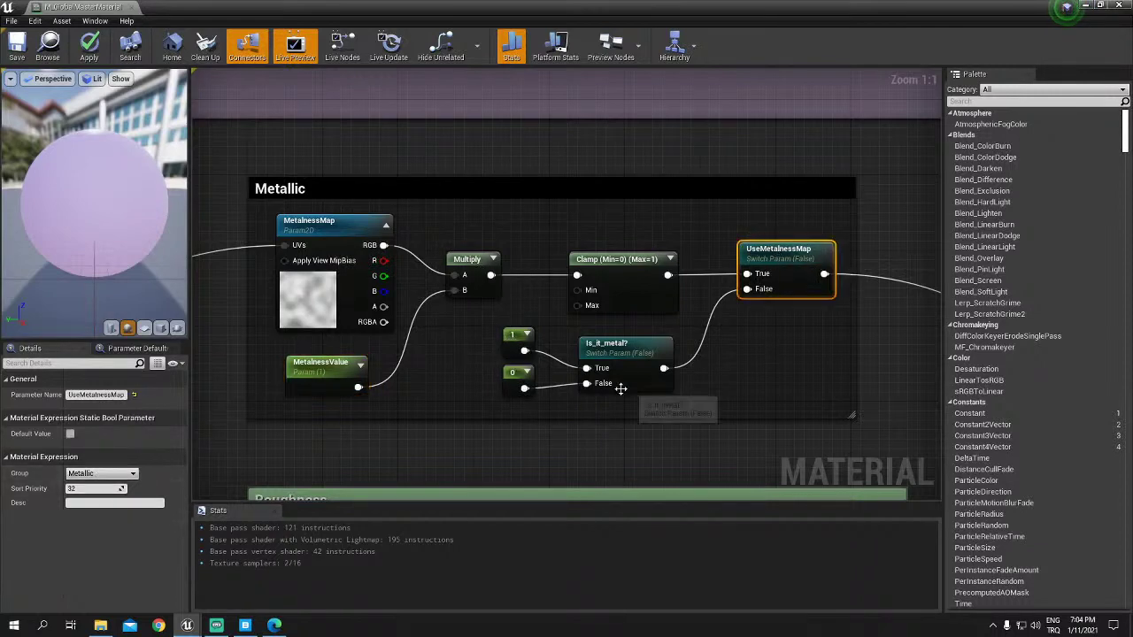
pyautogui.click(616, 343)
pyautogui.click(840, 378)
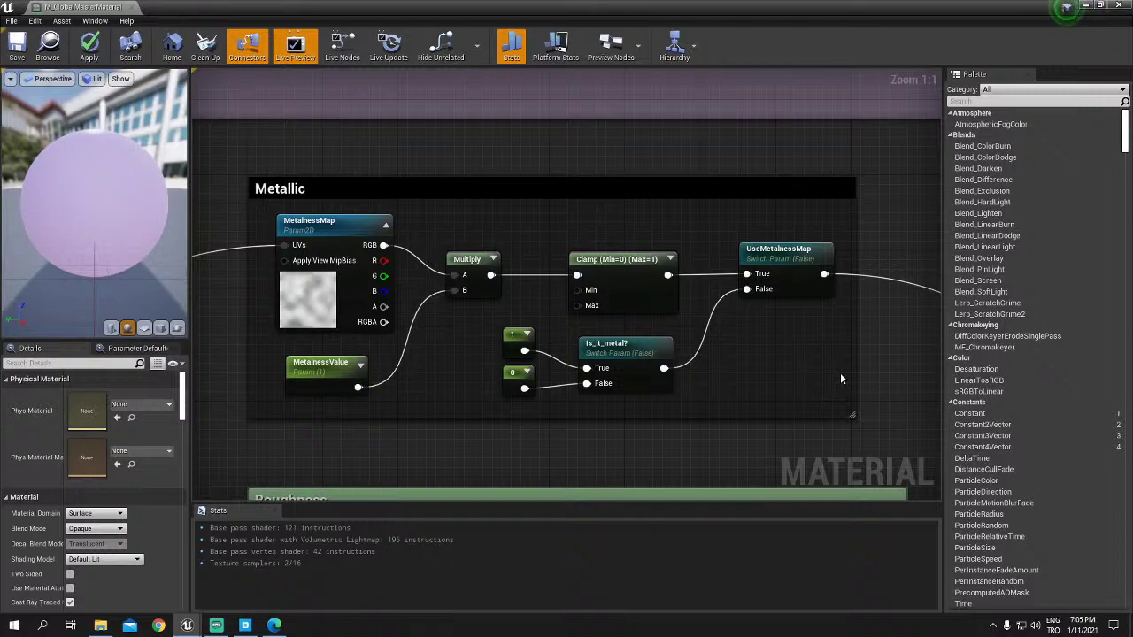
pyautogui.scroll(-3, 840, 372)
pyautogui.moveTo(738, 358)
pyautogui.mouseDown(button='right')
pyautogui.moveTo(711, 238)
pyautogui.moveTo(684, 225)
pyautogui.mouseUp(button='right')
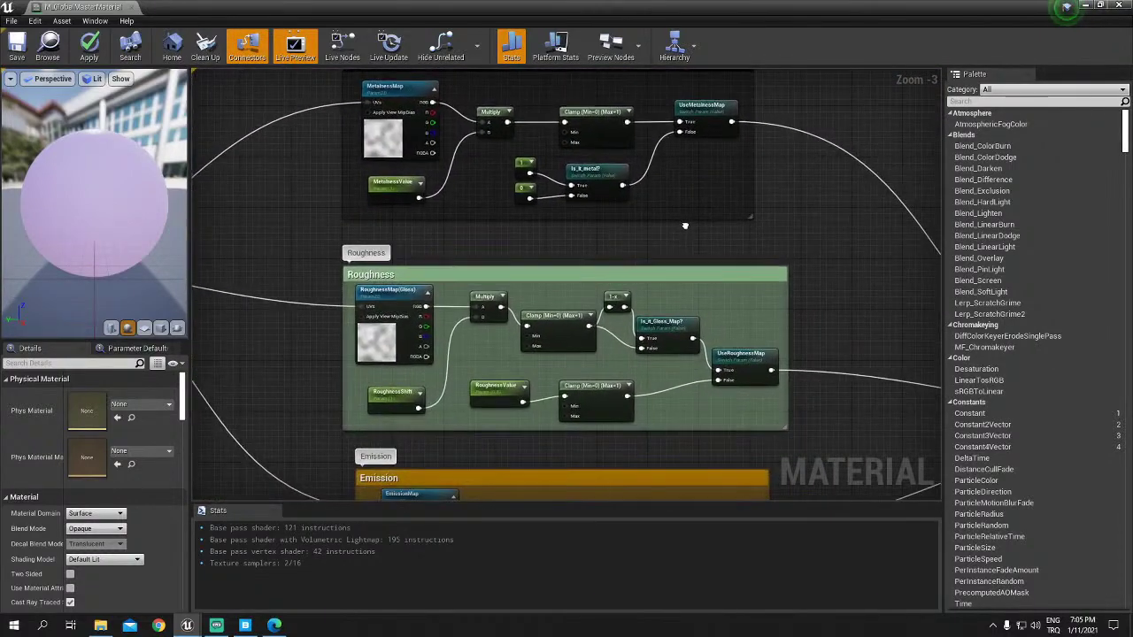
# Step: Zoom into the Roughness group and inspect the RoughnessMap(Gloss) and RoughnessShift parameters
pyautogui.scroll(3, 660, 227)
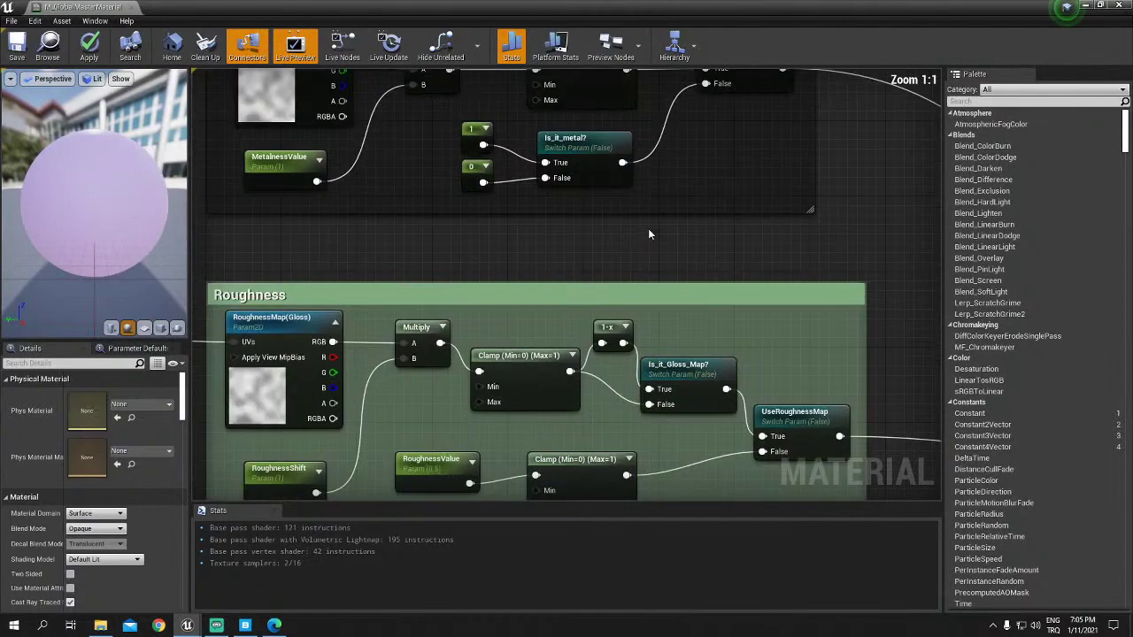
pyautogui.scroll(-6, 620, 229)
pyautogui.scroll(1, 608, 213)
pyautogui.scroll(5, 608, 207)
pyautogui.moveTo(381, 285); pyautogui.dragTo(354, 215, button='right')
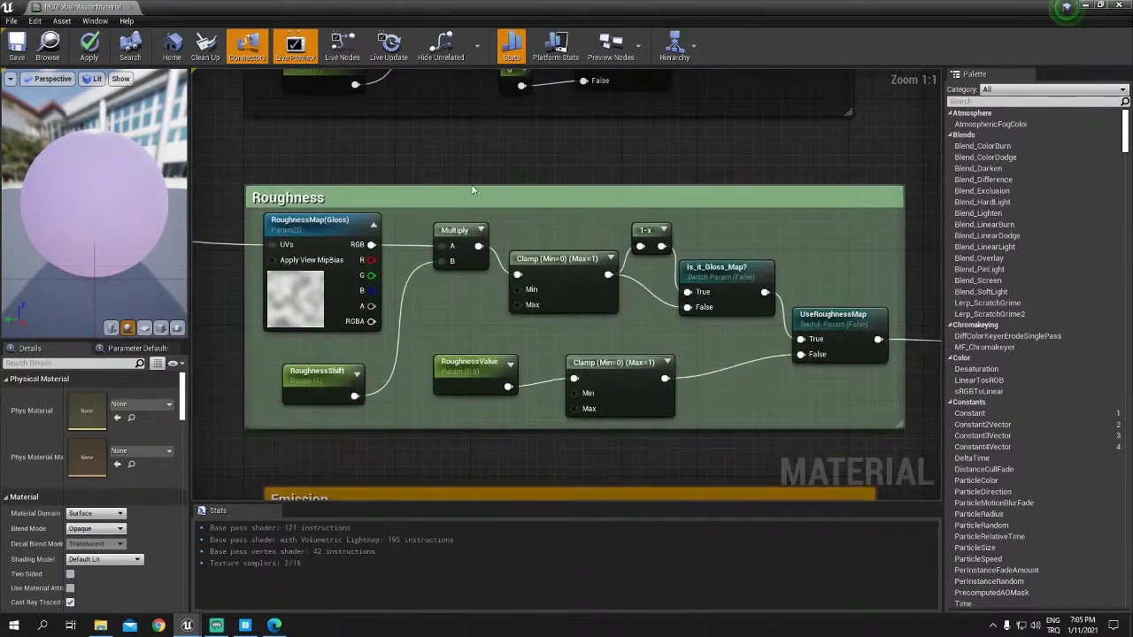
pyautogui.click(358, 330)
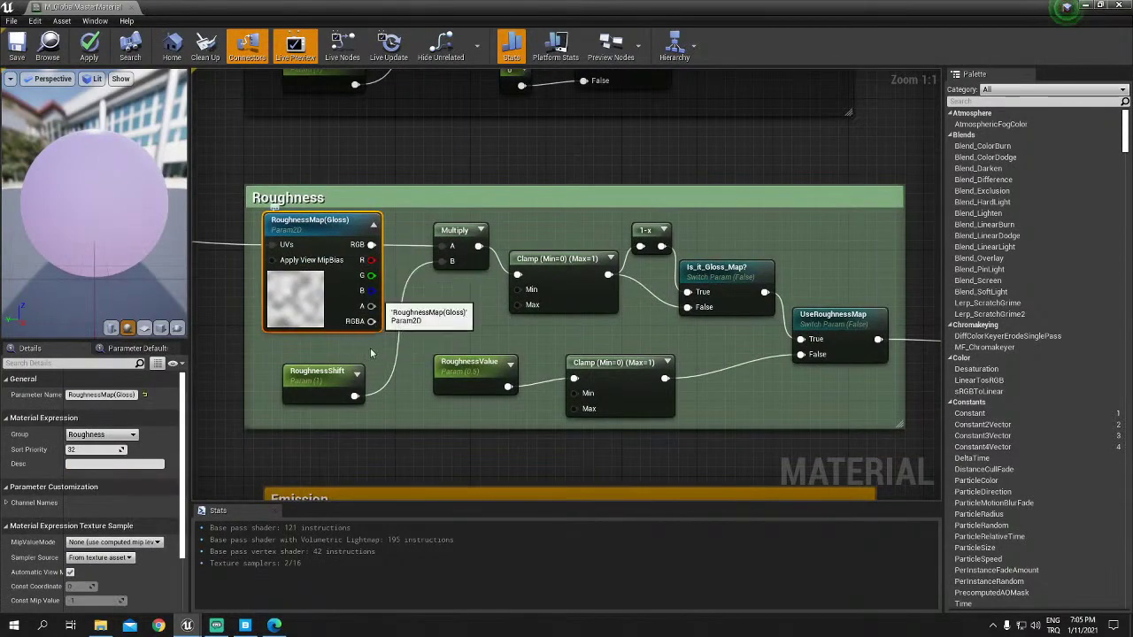
pyautogui.click(333, 373)
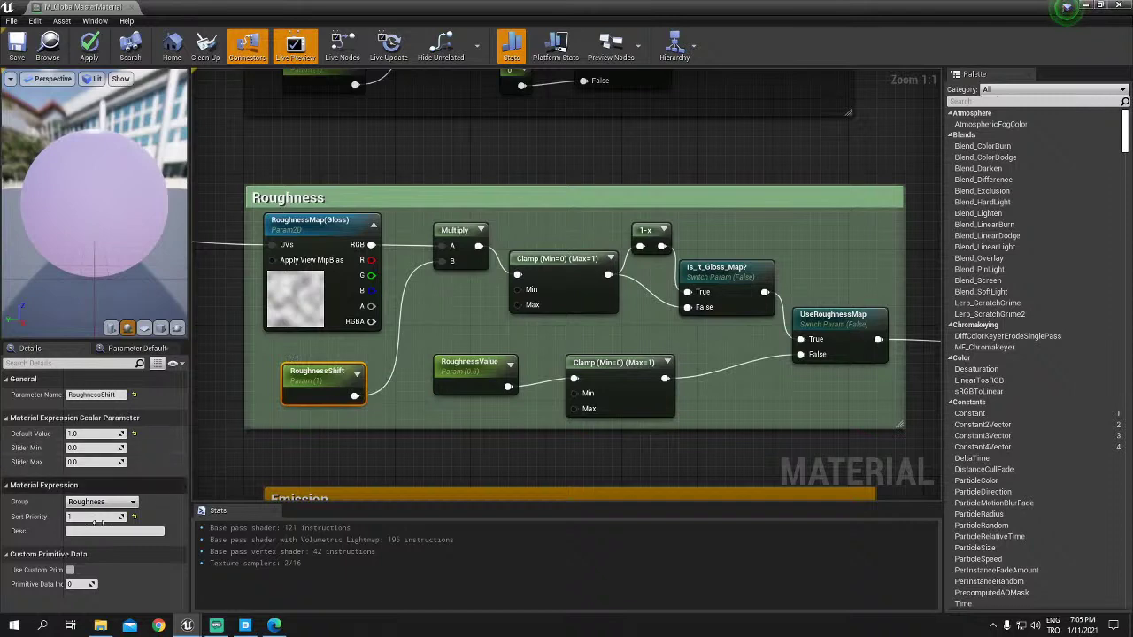
# Step: Reposition the Clamp, 1-x and Is_it_Gloss_Map? nodes, then inspect RoughnessValue
pyautogui.click(566, 275)
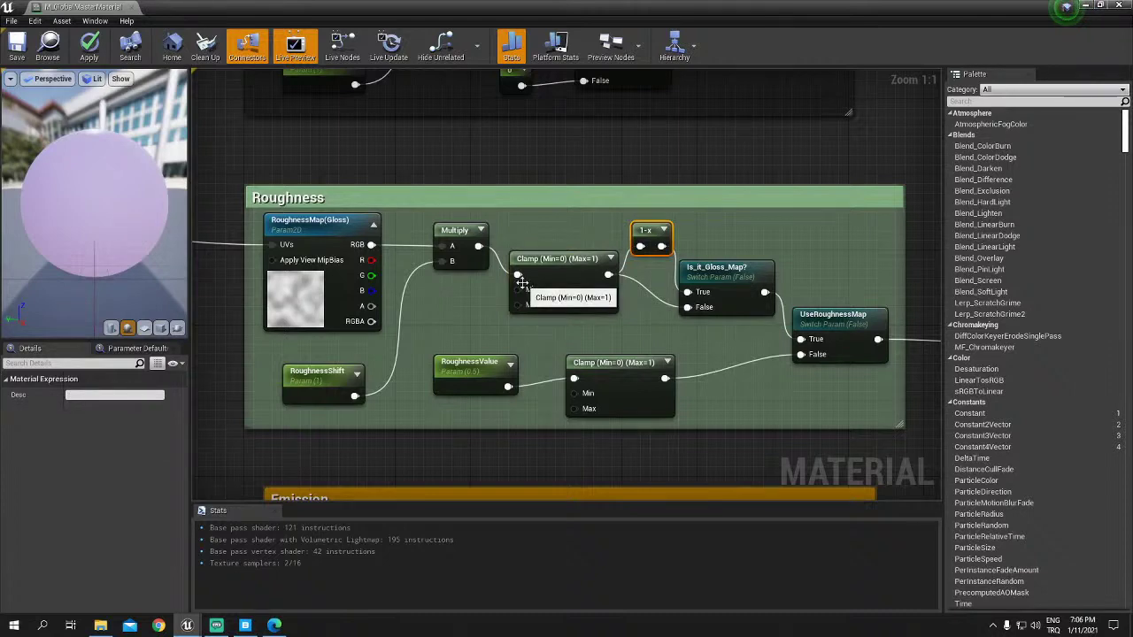
pyautogui.moveTo(585, 262)
pyautogui.mouseDown()
pyautogui.moveTo(566, 273)
pyautogui.moveTo(577, 267)
pyautogui.mouseUp()
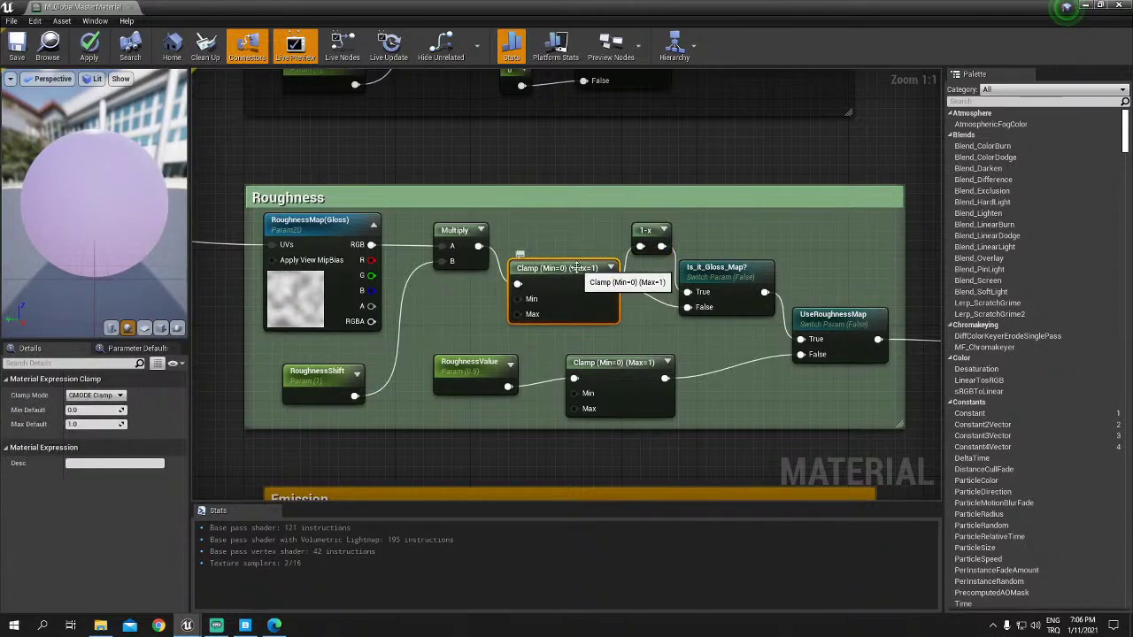
pyautogui.moveTo(719, 271); pyautogui.dragTo(738, 270)
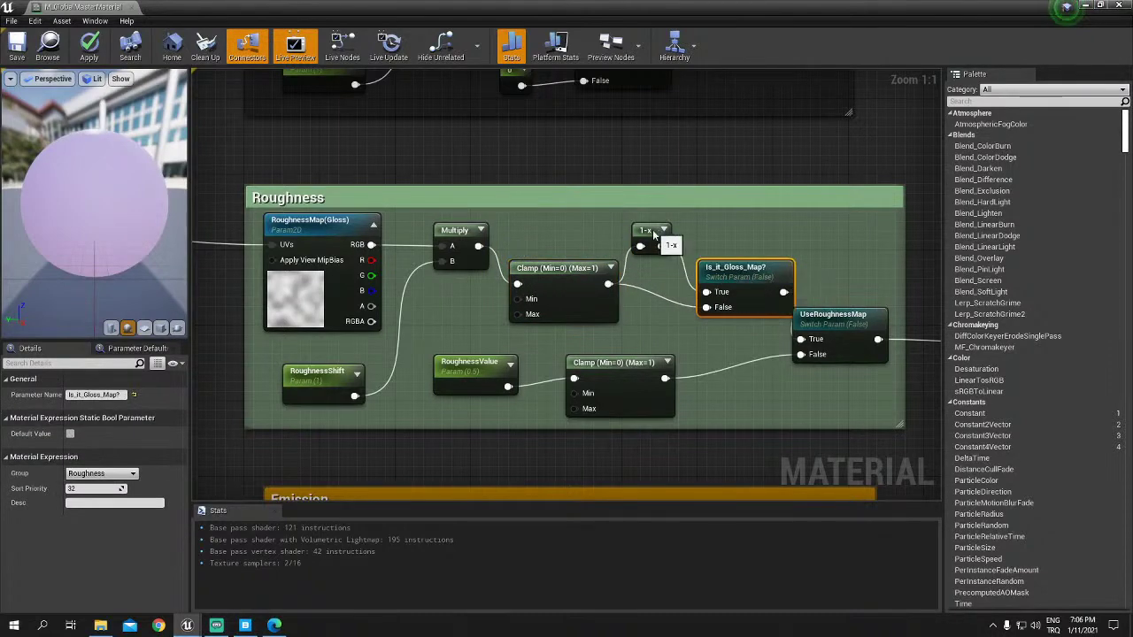
pyautogui.moveTo(653, 232); pyautogui.dragTo(661, 251)
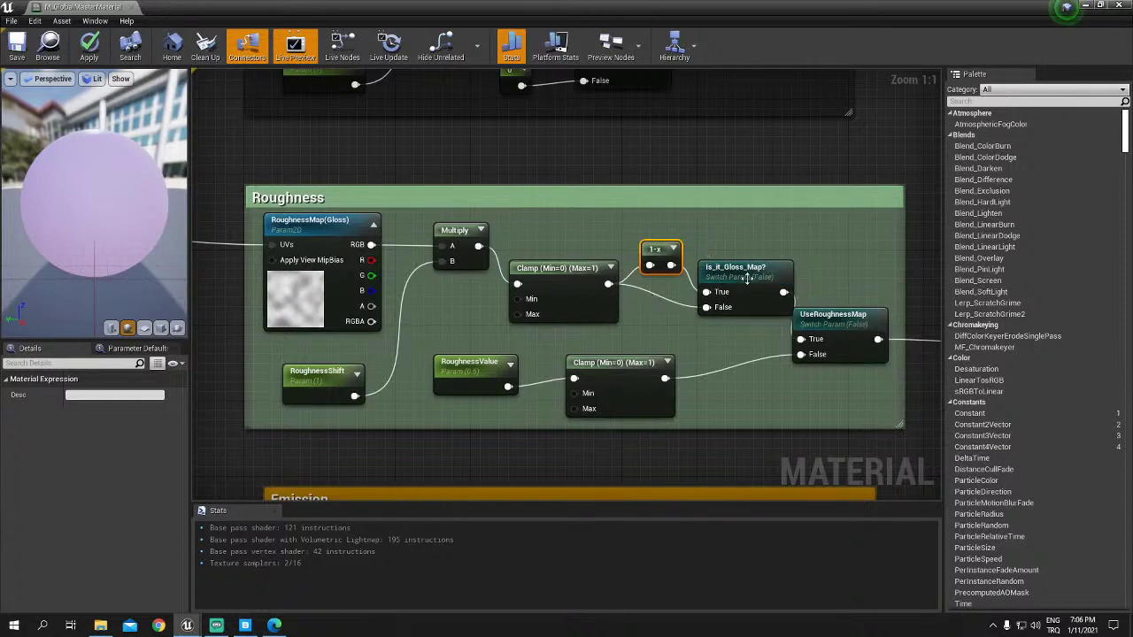
pyautogui.moveTo(734, 269); pyautogui.dragTo(724, 268)
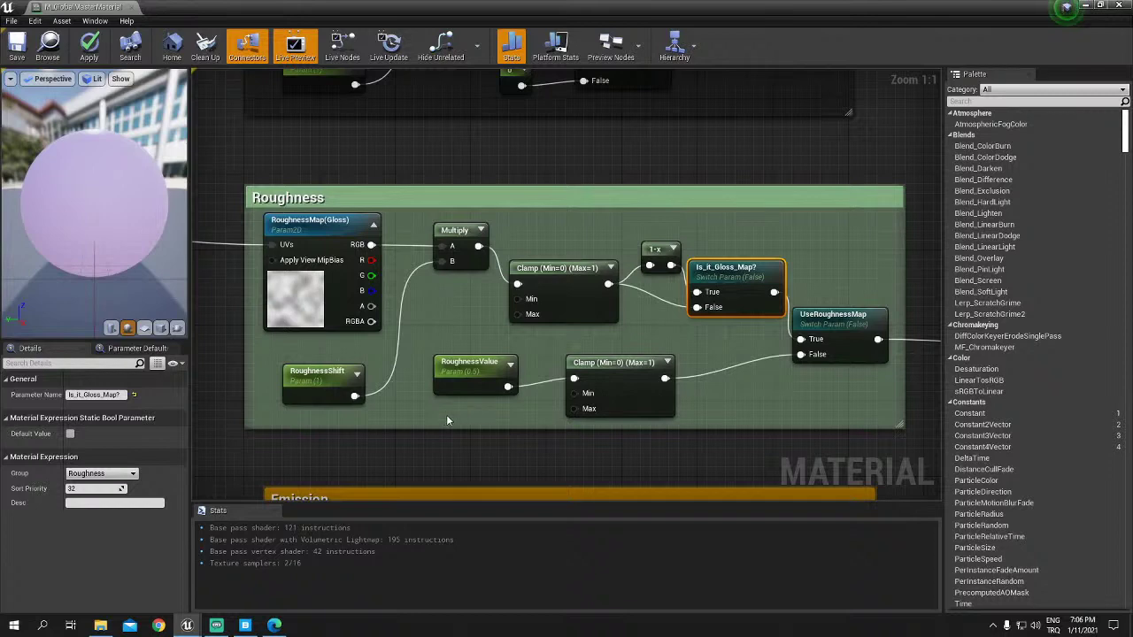
pyautogui.click(465, 362)
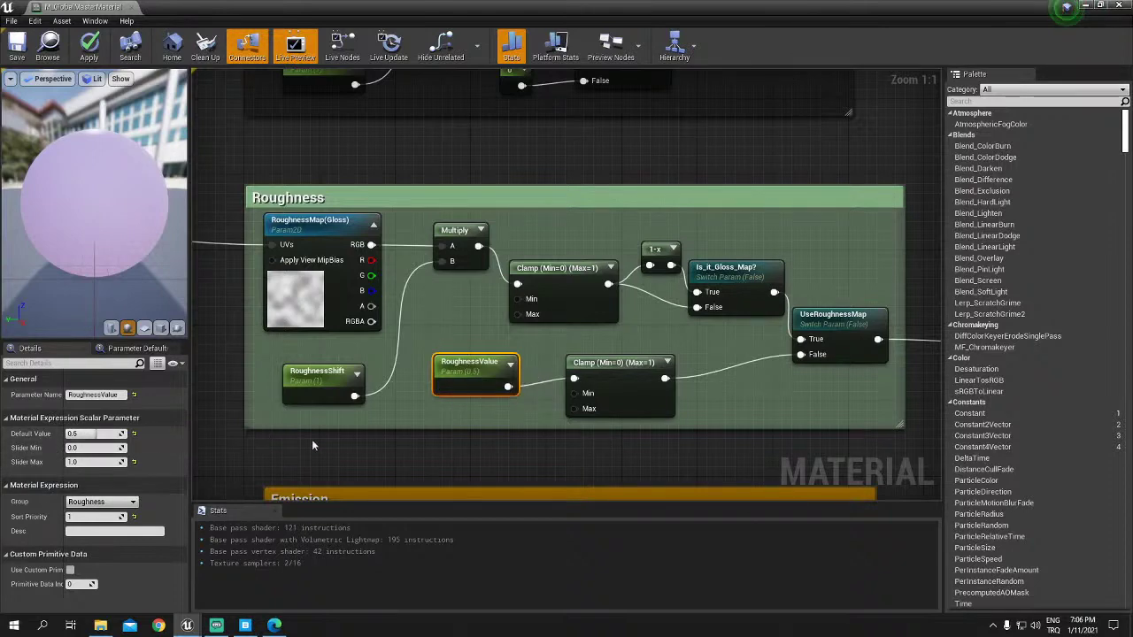
# Step: Inspect the Roughness group's Clamp min/max and the UseRoughnessMap switch parameter
pyautogui.click(612, 362)
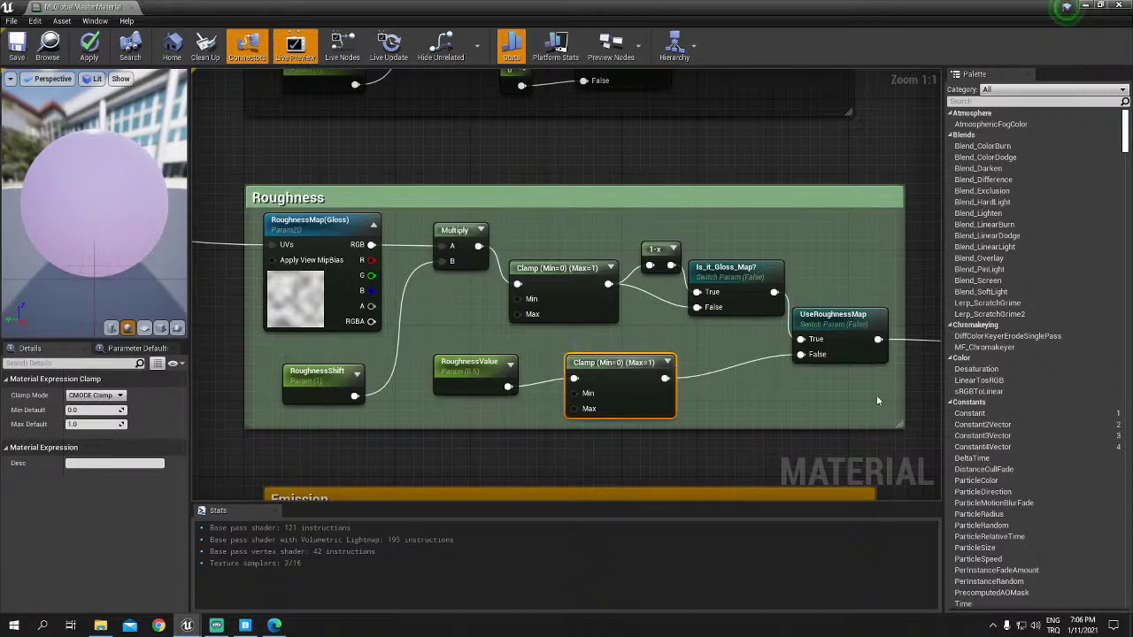
pyautogui.moveTo(876, 395); pyautogui.dragTo(690, 376, button='right')
pyautogui.click(663, 305)
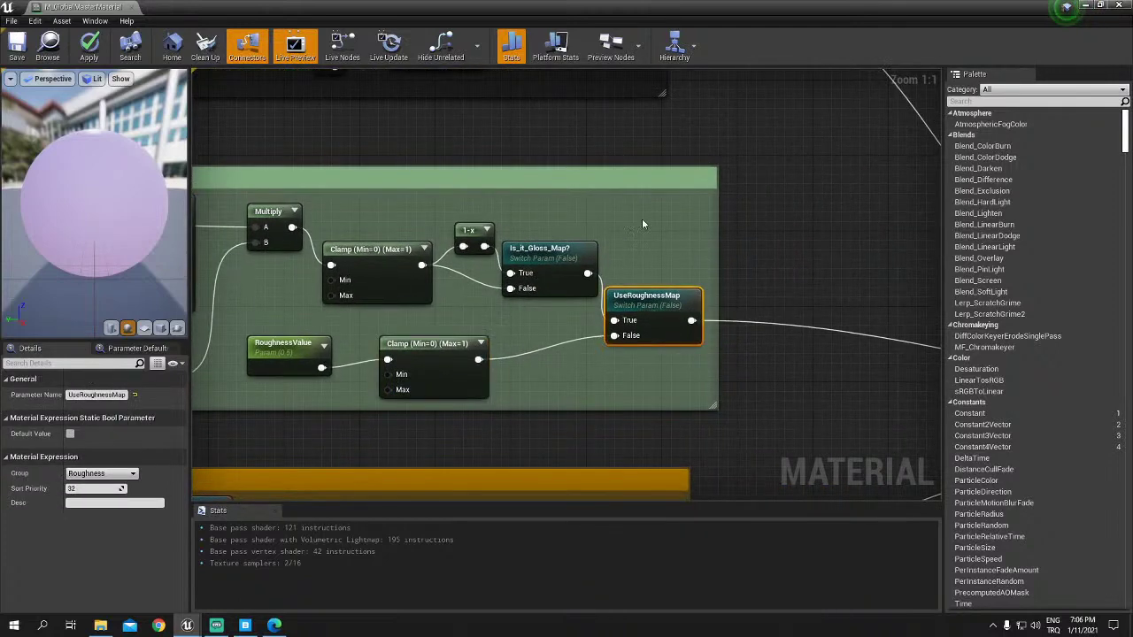
pyautogui.moveTo(641, 217); pyautogui.dragTo(648, 291, button='right')
pyautogui.moveTo(650, 192)
pyautogui.mouseDown(button='right')
pyautogui.moveTo(646, 321)
pyautogui.moveTo(661, 164)
pyautogui.mouseUp(button='right')
pyautogui.moveTo(715, 359); pyautogui.dragTo(808, 318, button='right')
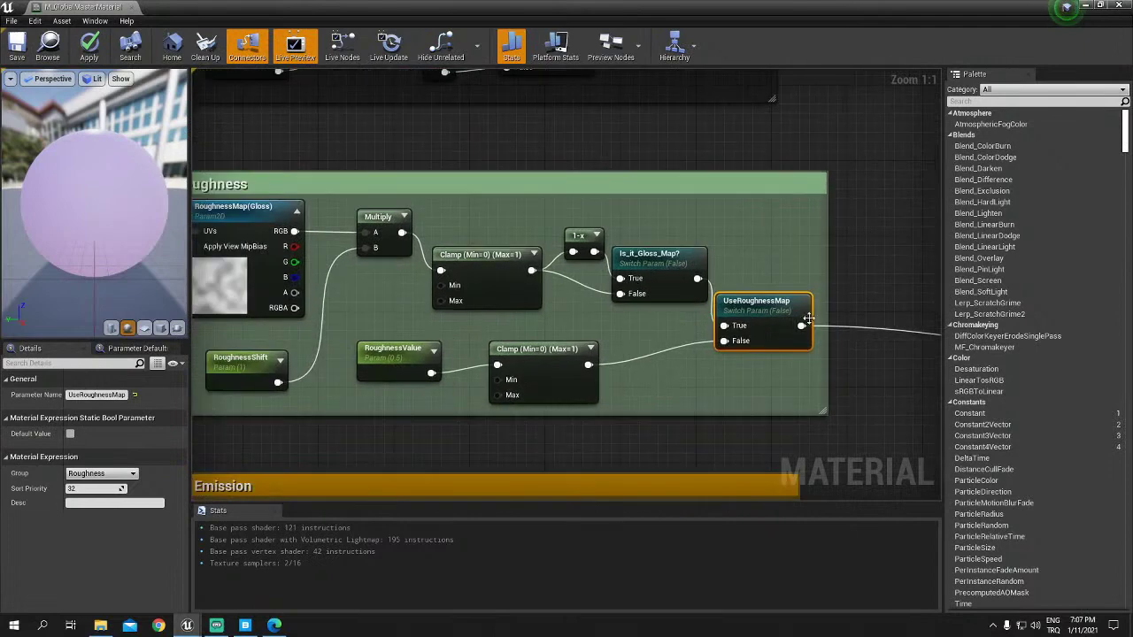
pyautogui.moveTo(750, 389); pyautogui.dragTo(767, 370, button='right')
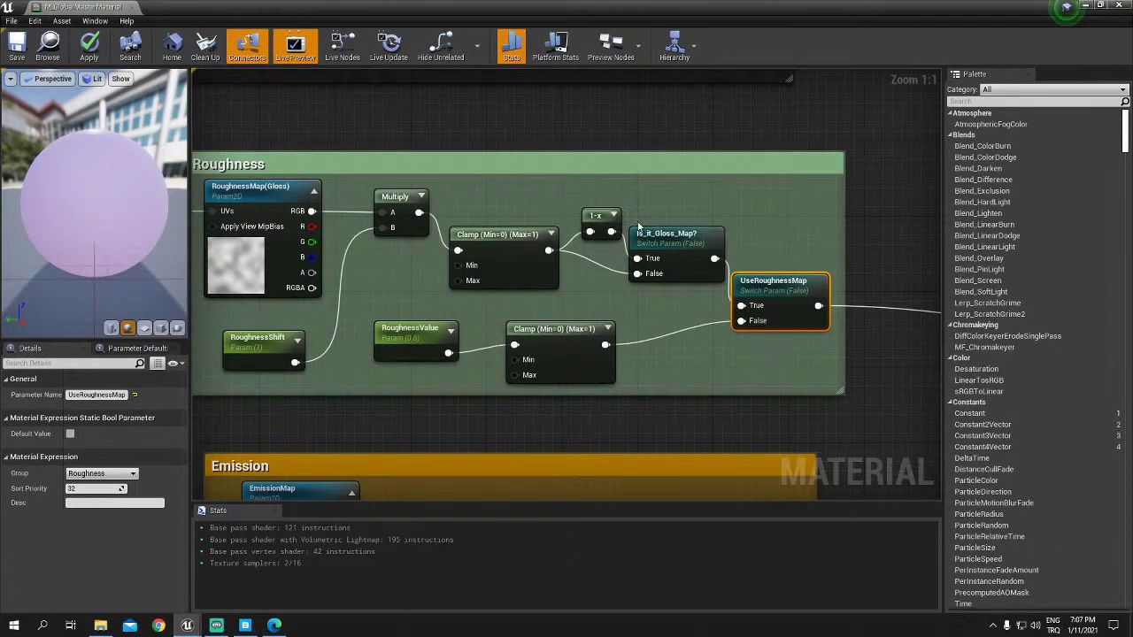
# Step: Review RoughnessValue, RoughnessShift and RoughnessMap(Gloss), keeping RoughnessShift in the Roughness group
pyautogui.click(423, 327)
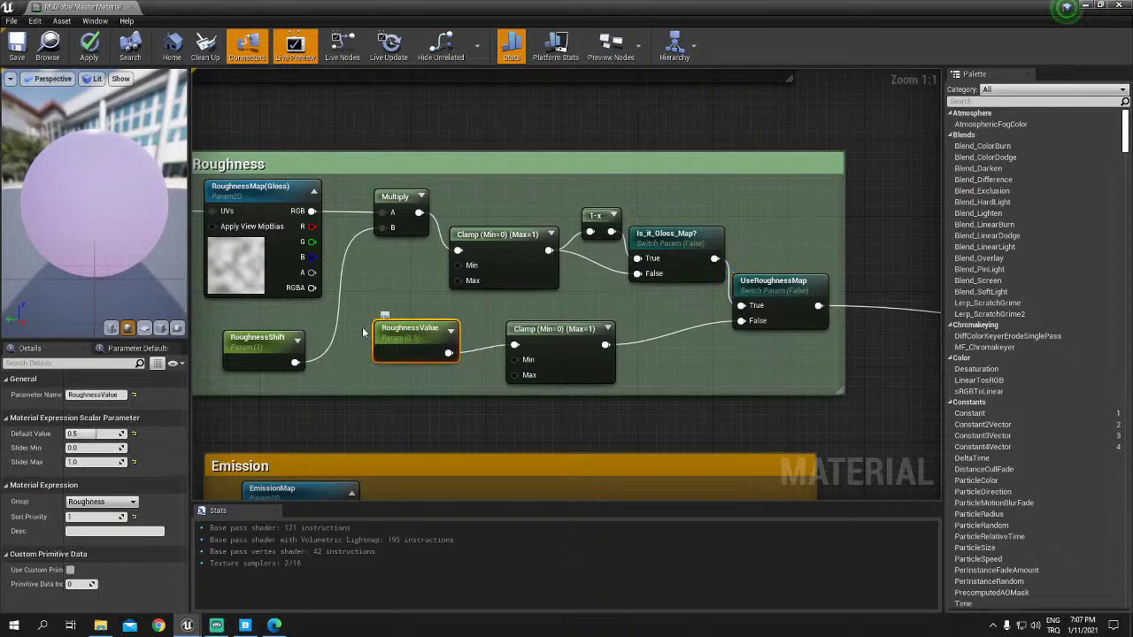
pyautogui.click(258, 339)
pyautogui.click(134, 503)
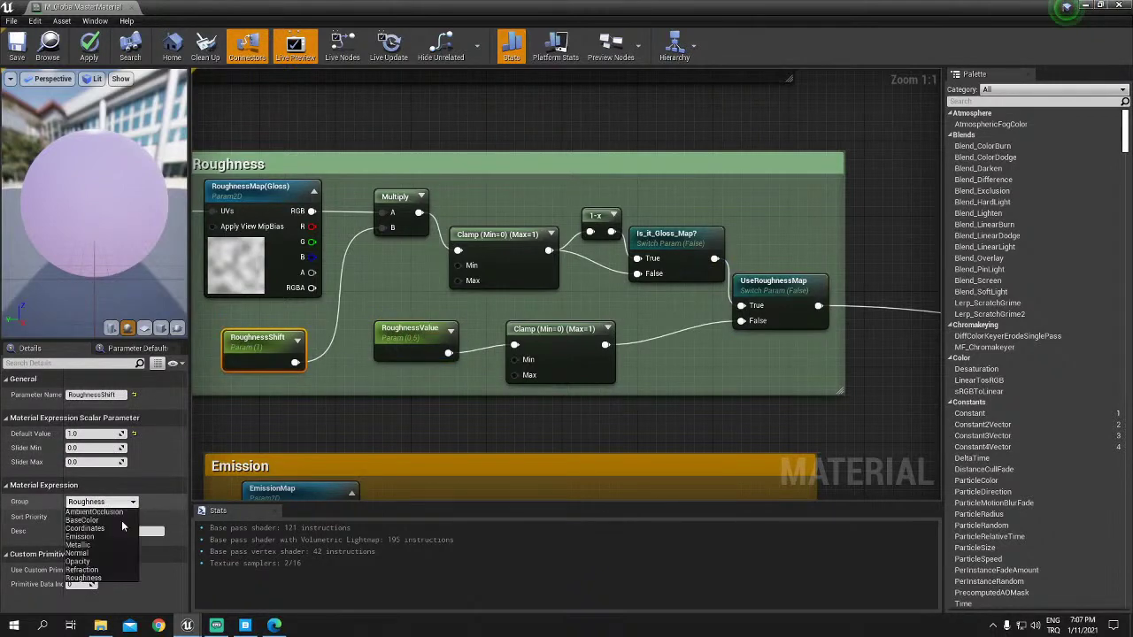
pyautogui.click(360, 423)
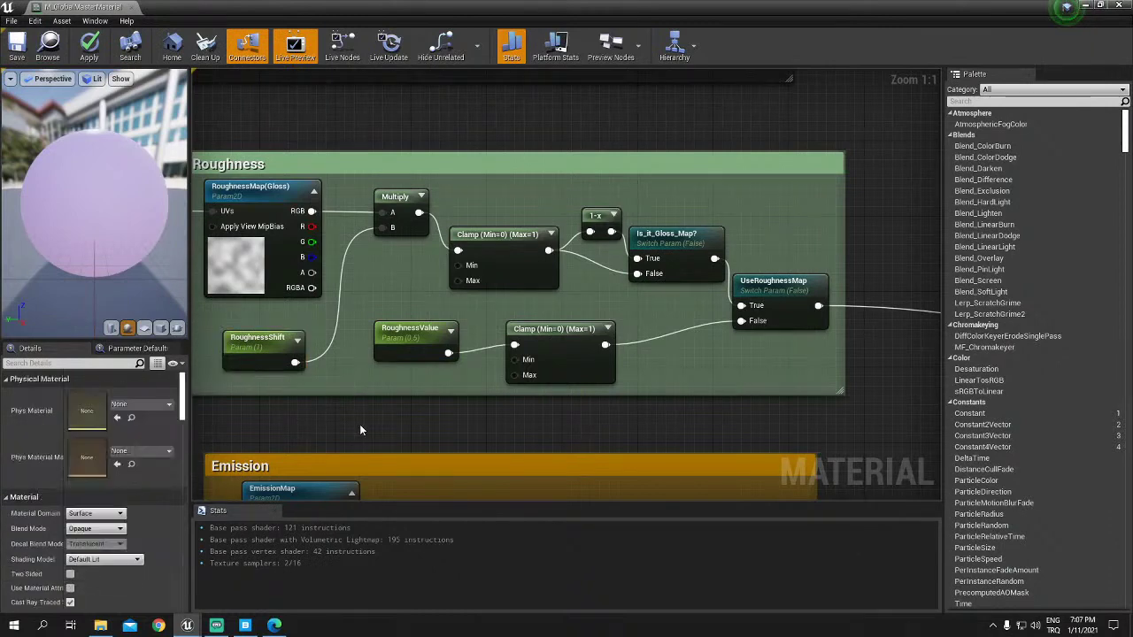
pyautogui.click(398, 336)
pyautogui.click(264, 352)
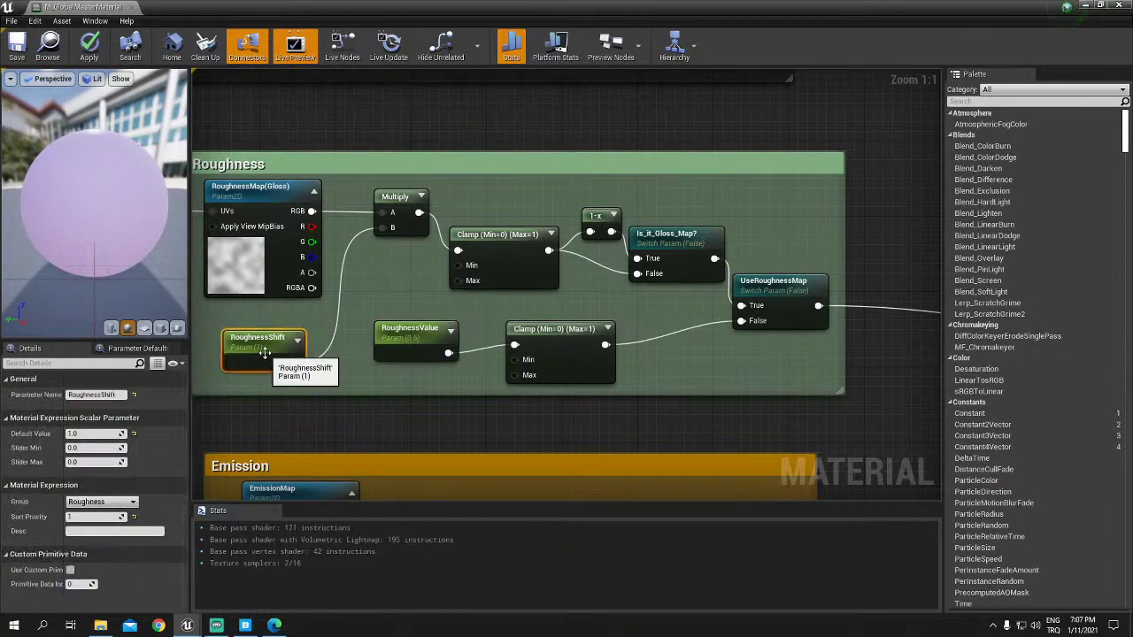
pyautogui.click(401, 337)
pyautogui.moveTo(628, 242); pyautogui.dragTo(725, 292, button='right')
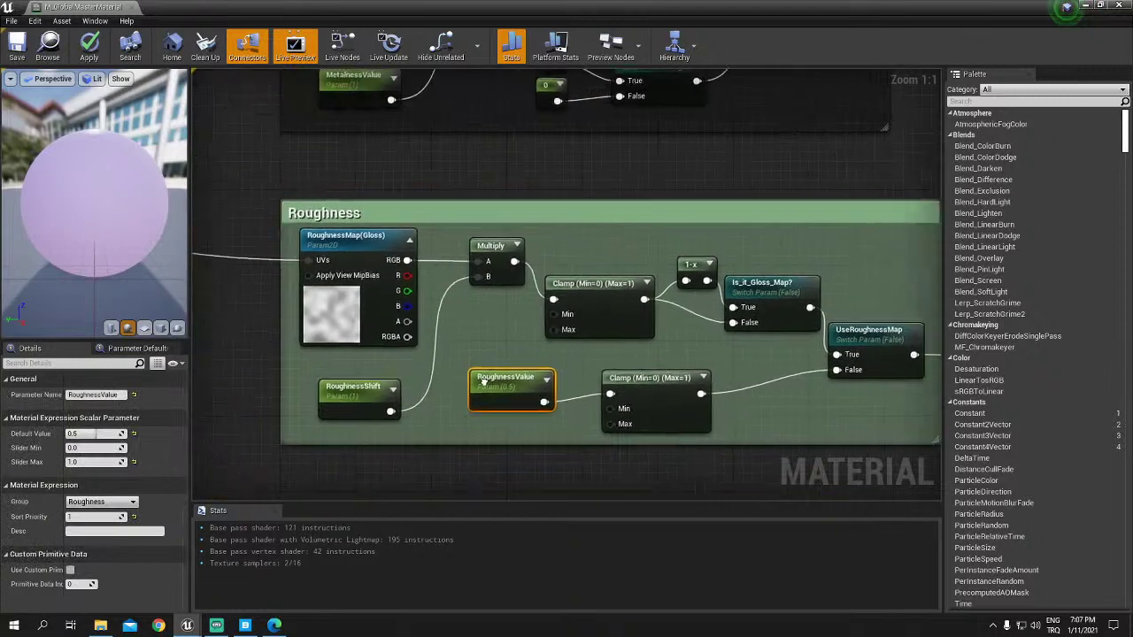
pyautogui.click(363, 244)
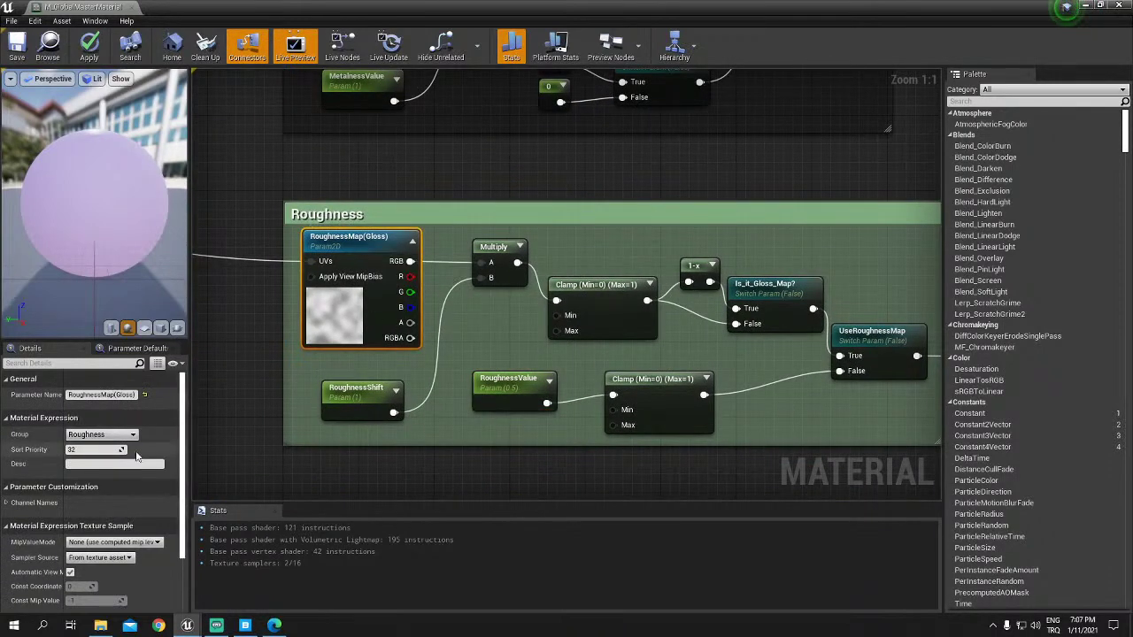
# Step: Inspect the Emission group's EmissionMapStrenght, EmissionStrenght and EmissionColor parameters
pyautogui.moveTo(801, 414)
pyautogui.mouseDown(button='right')
pyautogui.moveTo(649, 369)
pyautogui.moveTo(619, 372)
pyautogui.moveTo(647, 294)
pyautogui.moveTo(650, 214)
pyautogui.moveTo(596, 257)
pyautogui.mouseUp(button='right')
pyautogui.click(595, 249)
pyautogui.click(626, 391)
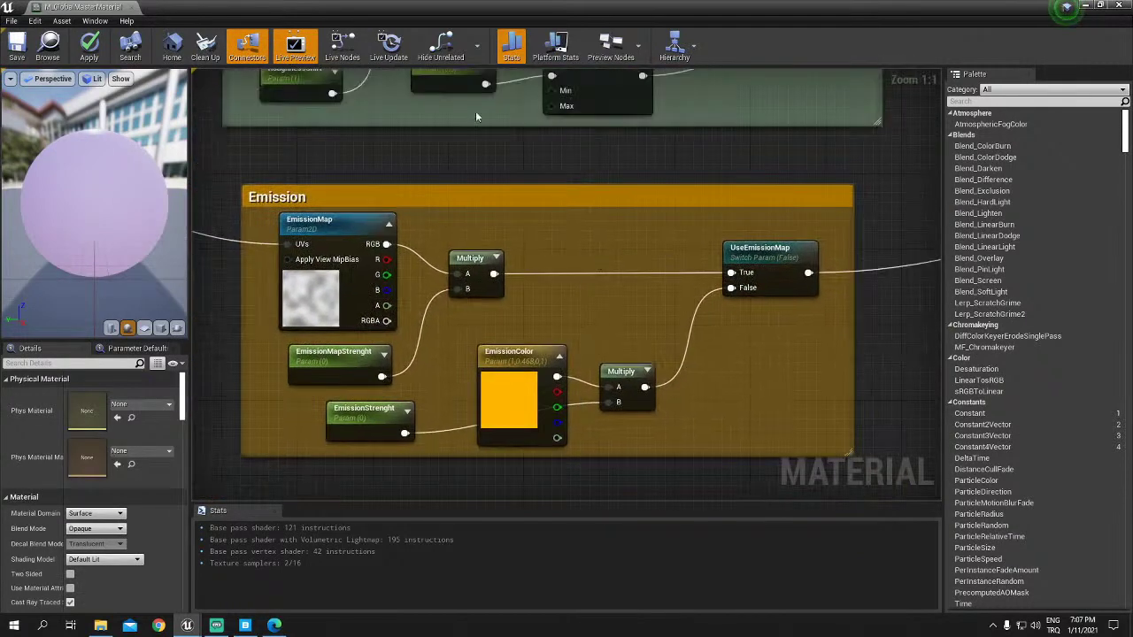
pyautogui.moveTo(694, 334); pyautogui.dragTo(668, 295, button='right')
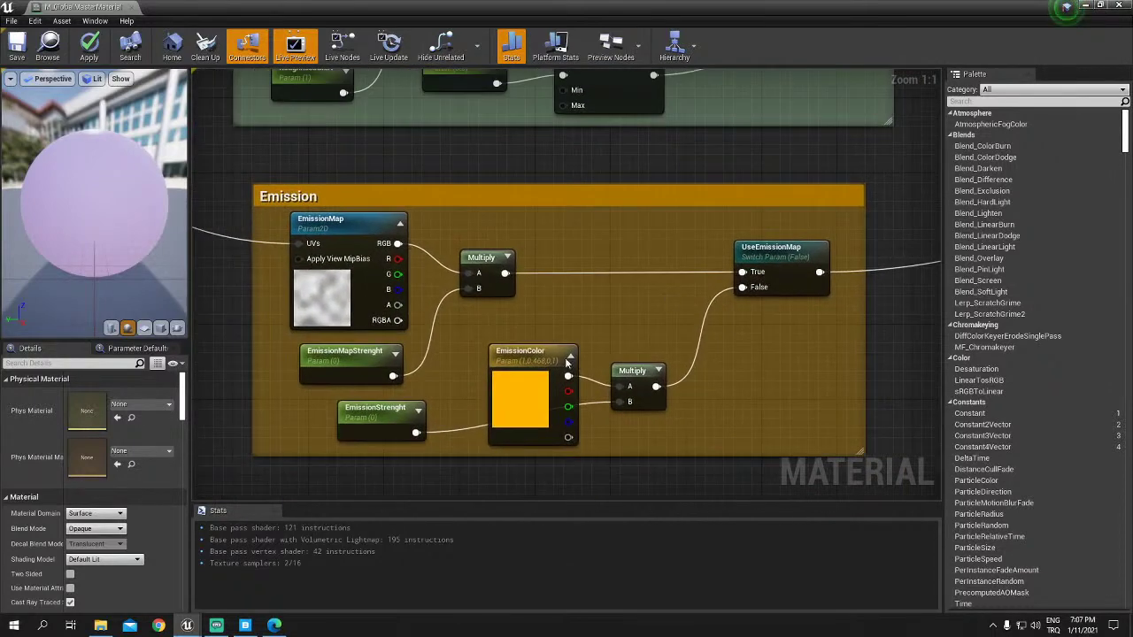
pyautogui.moveTo(668, 298); pyautogui.dragTo(678, 300, button='right')
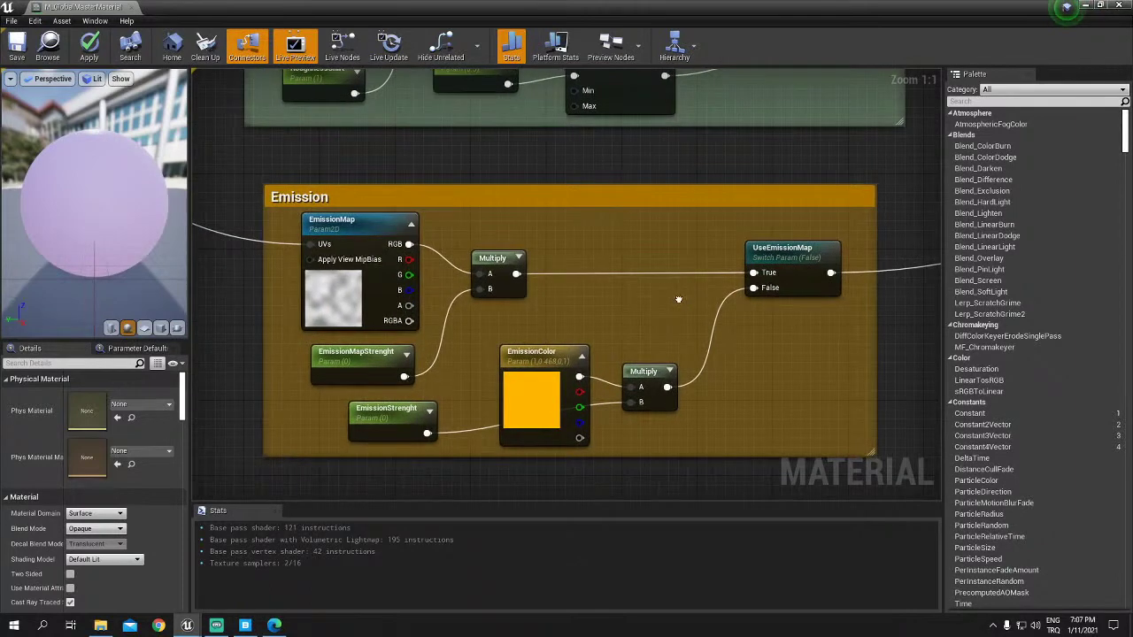
pyautogui.click(350, 354)
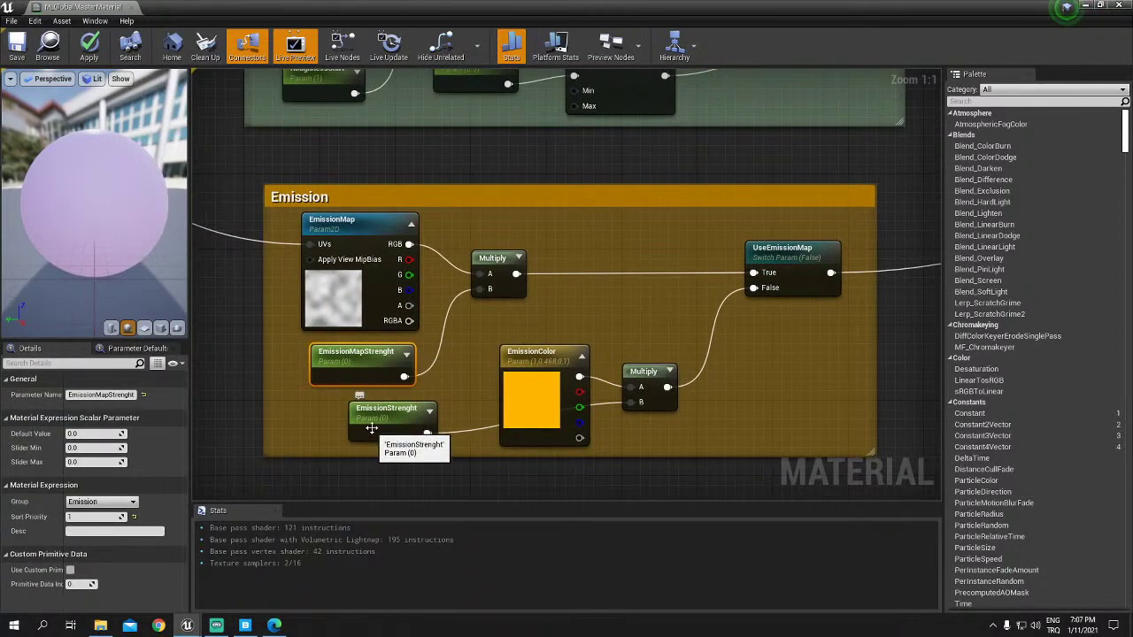
pyautogui.click(366, 412)
pyautogui.click(531, 359)
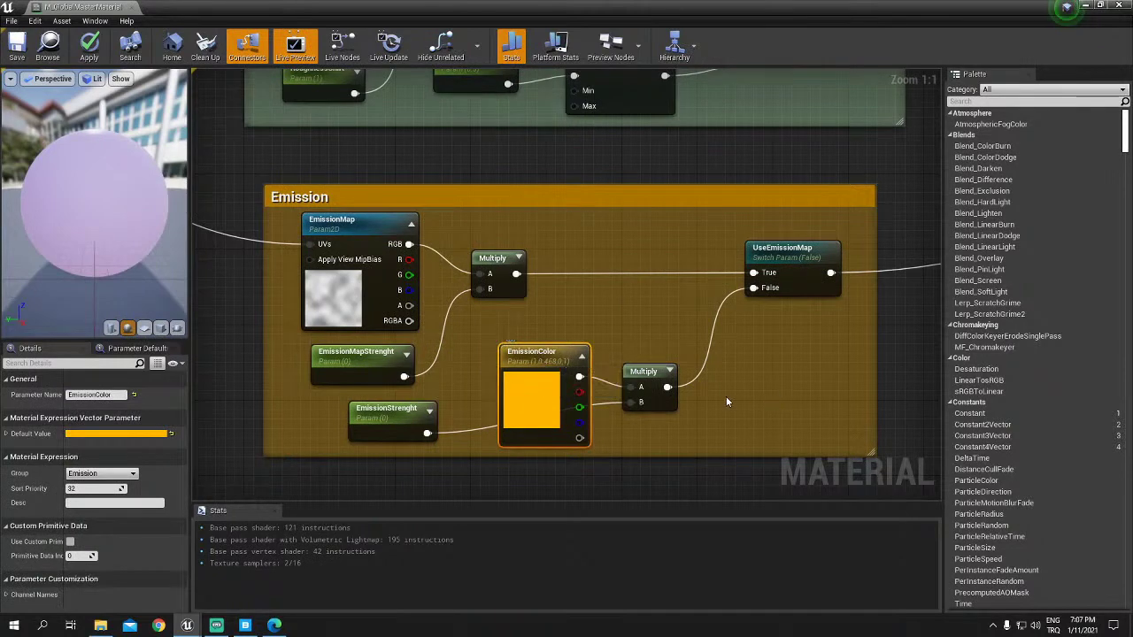
pyautogui.click(646, 327)
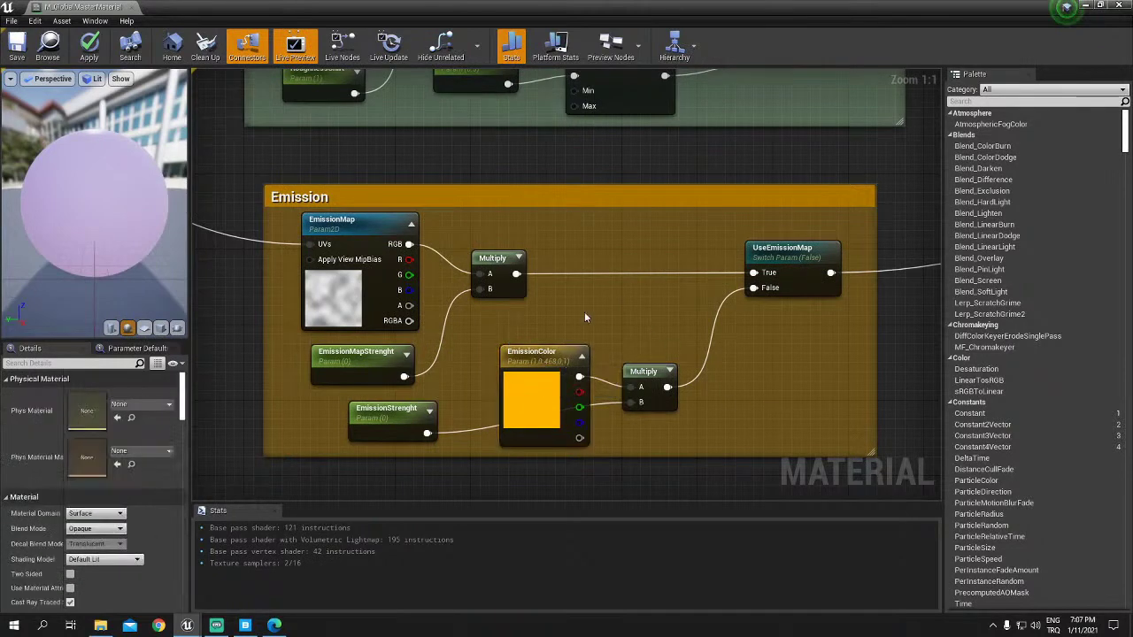
pyautogui.moveTo(584, 317); pyautogui.dragTo(682, 331, button='right')
pyautogui.click(648, 356)
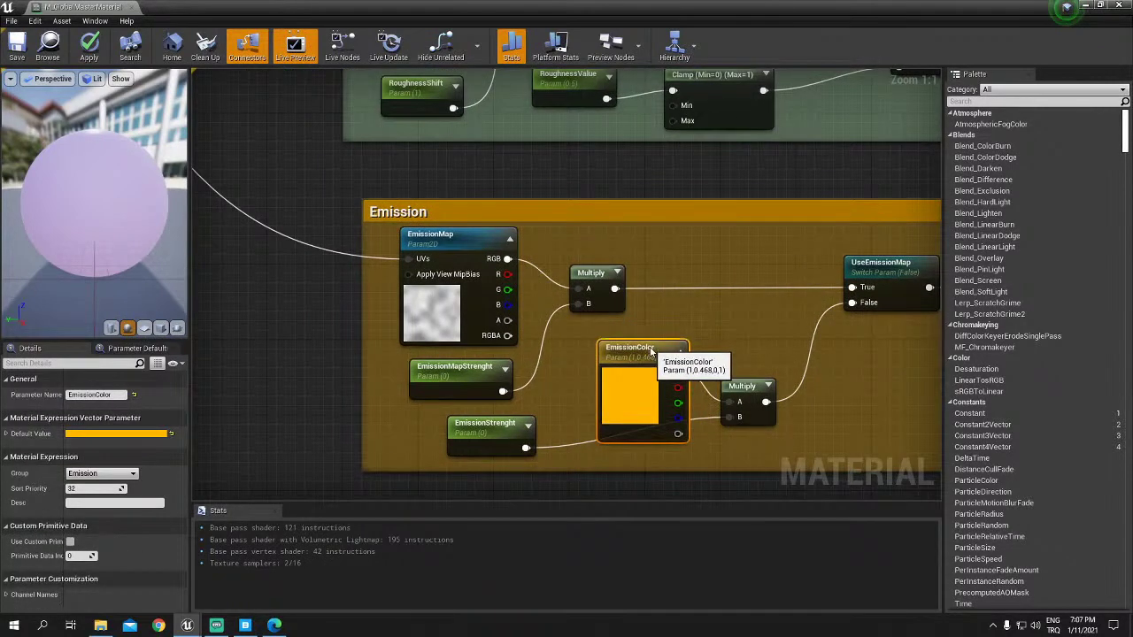
pyautogui.click(290, 345)
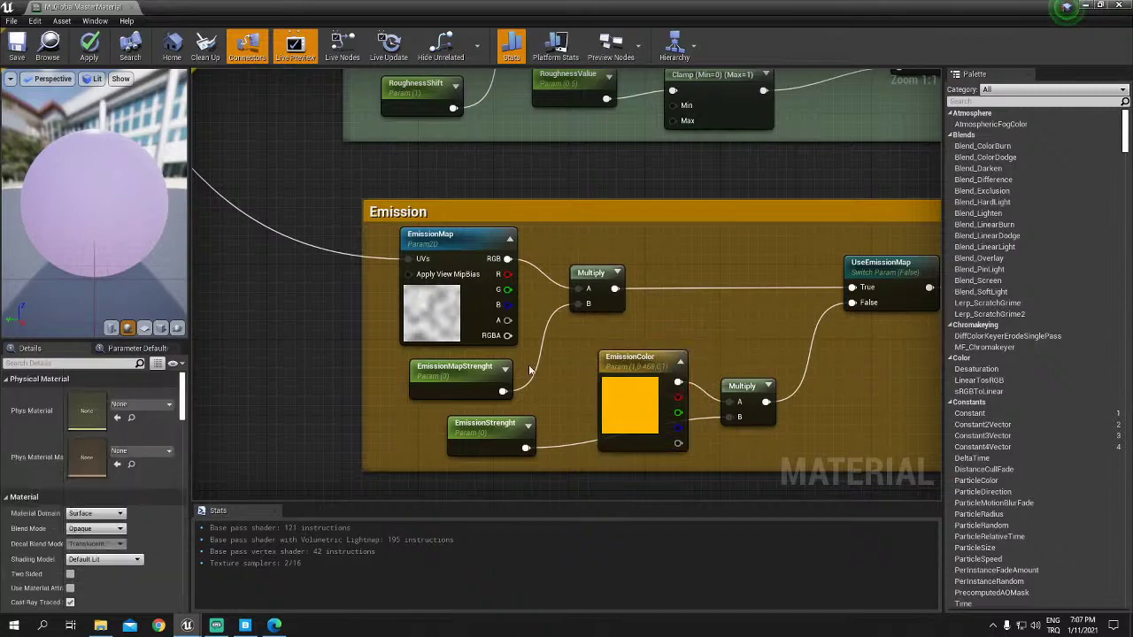
# Step: Survey the Coordinates, Roughness and Emission groups, then inspect the Opacity comment group
pyautogui.scroll(-4, 536, 320)
pyautogui.scroll(3, 536, 320)
pyautogui.moveTo(586, 340); pyautogui.dragTo(550, 288, button='right')
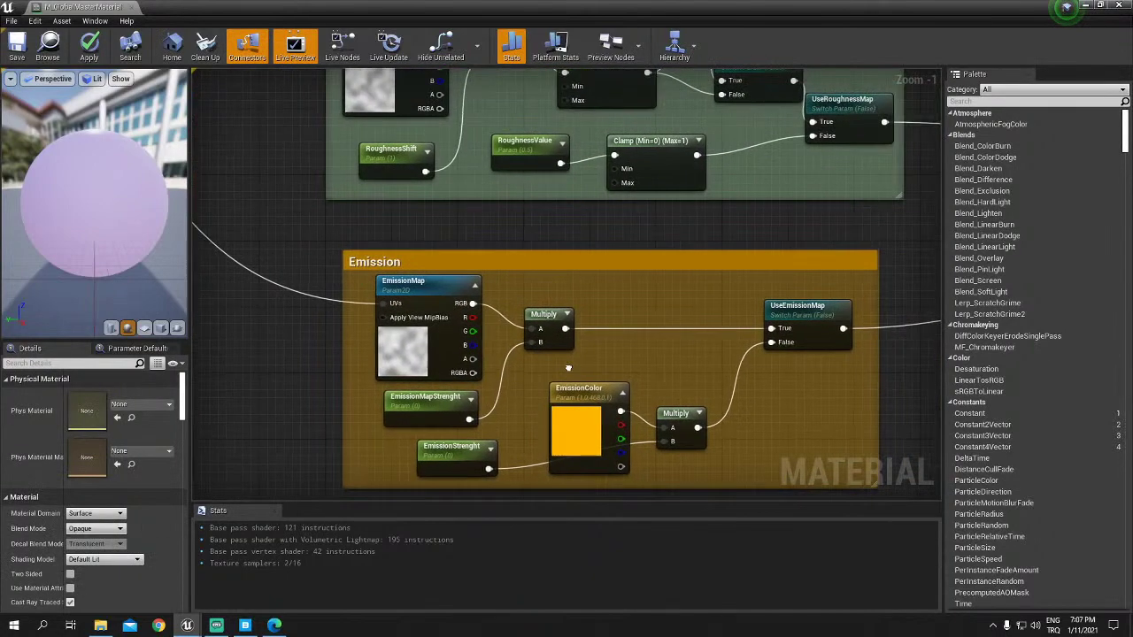
pyautogui.scroll(-2, 551, 288)
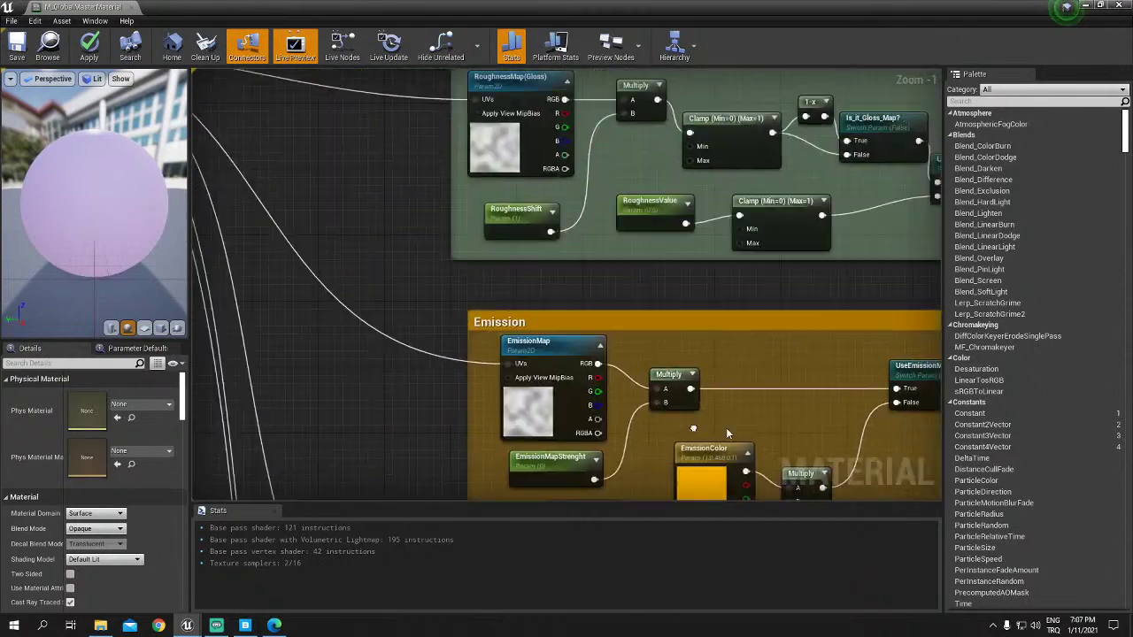
pyautogui.moveTo(551, 289)
pyautogui.mouseDown(button='right')
pyautogui.moveTo(722, 431)
pyautogui.moveTo(921, 479)
pyautogui.mouseUp(button='right')
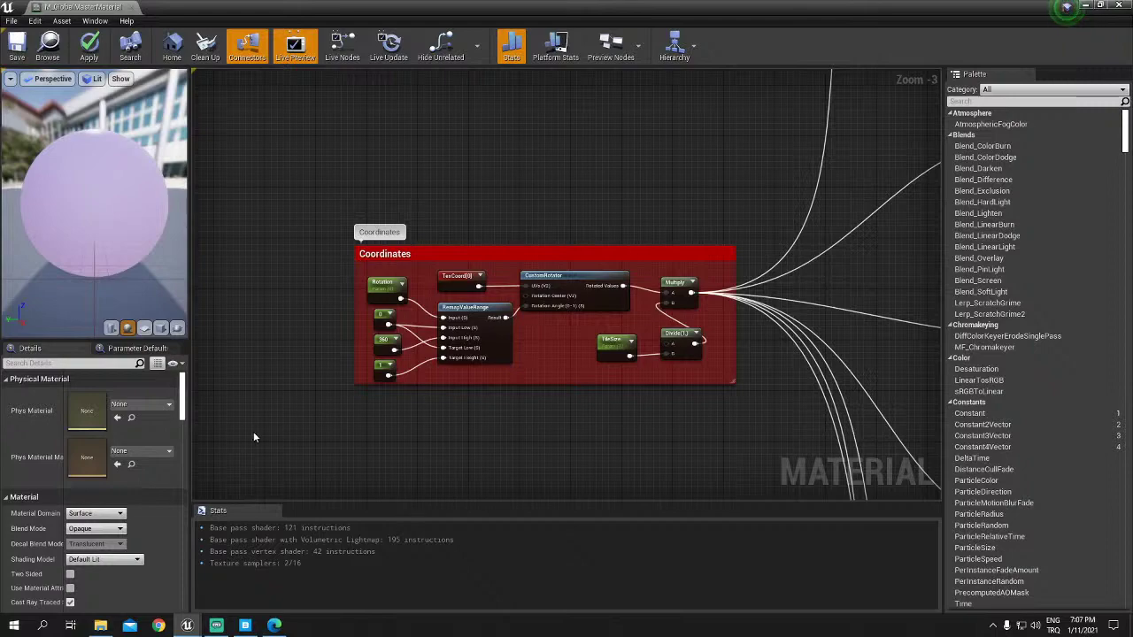
pyautogui.moveTo(547, 441); pyautogui.dragTo(475, 377, button='right')
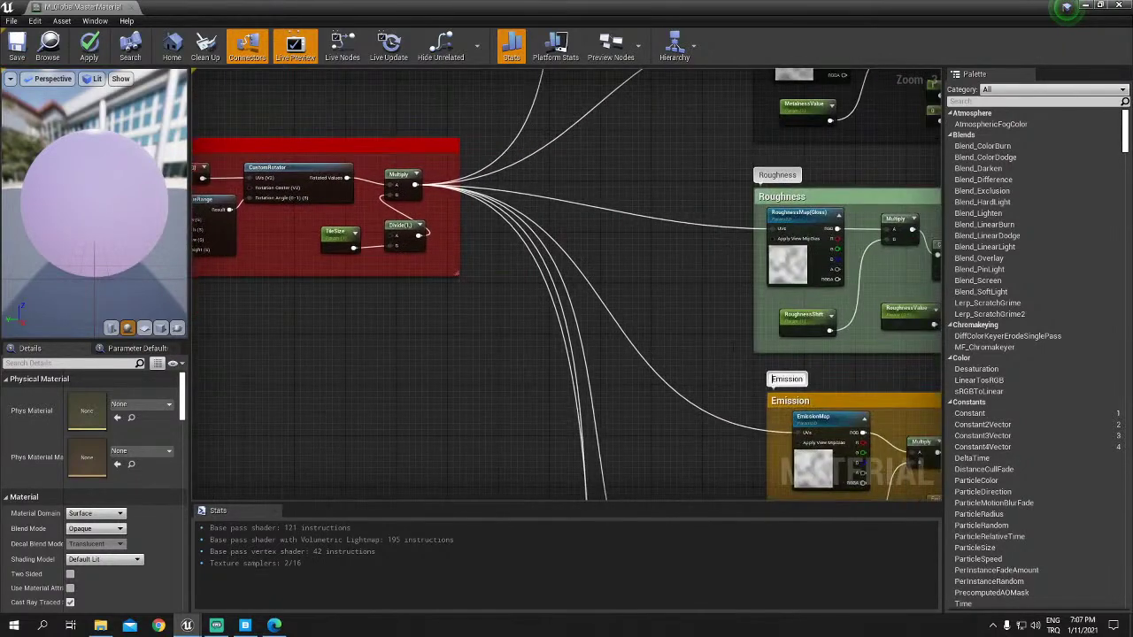
pyautogui.moveTo(589, 284)
pyautogui.mouseDown(button='right')
pyautogui.moveTo(547, 142)
pyautogui.moveTo(634, 147)
pyautogui.mouseUp(button='right')
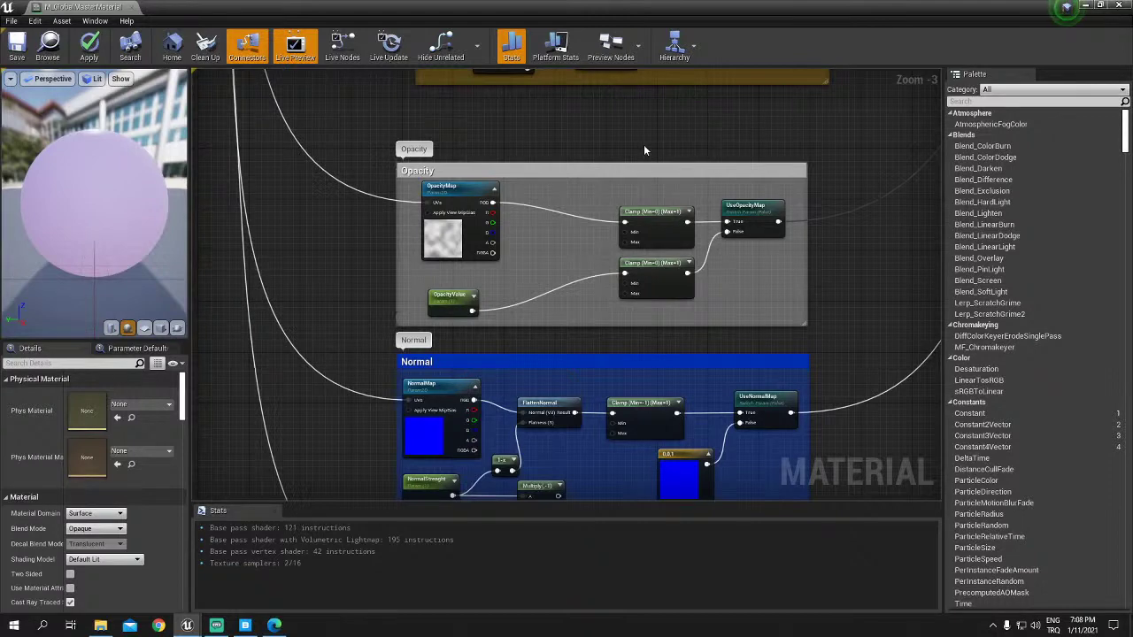
pyautogui.moveTo(643, 146); pyautogui.dragTo(691, 172, button='right')
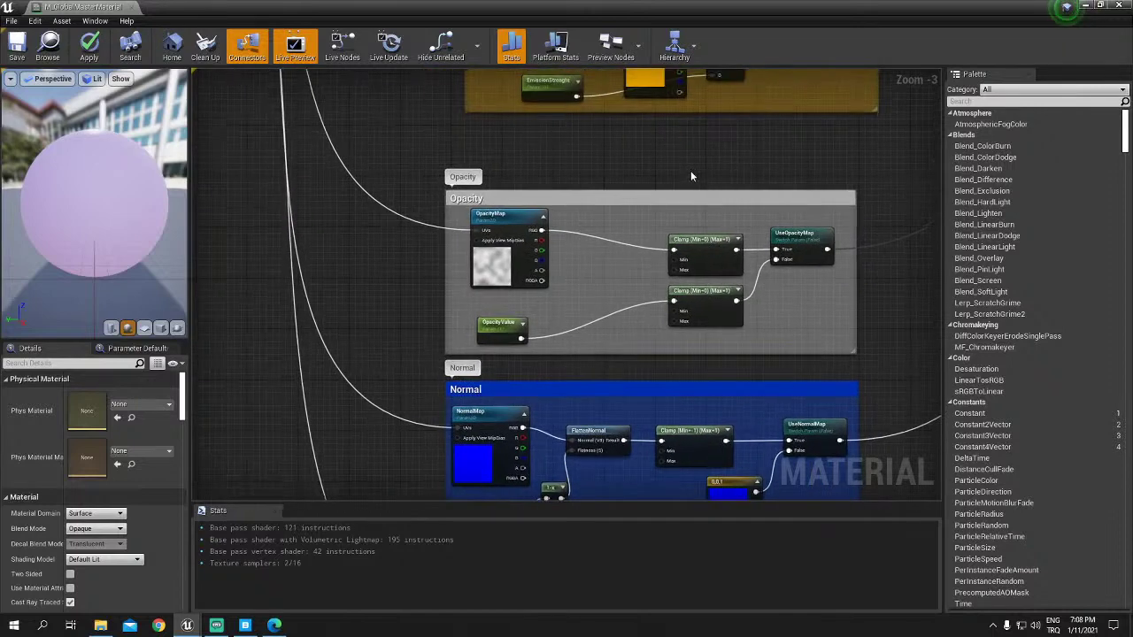
pyautogui.click(587, 248)
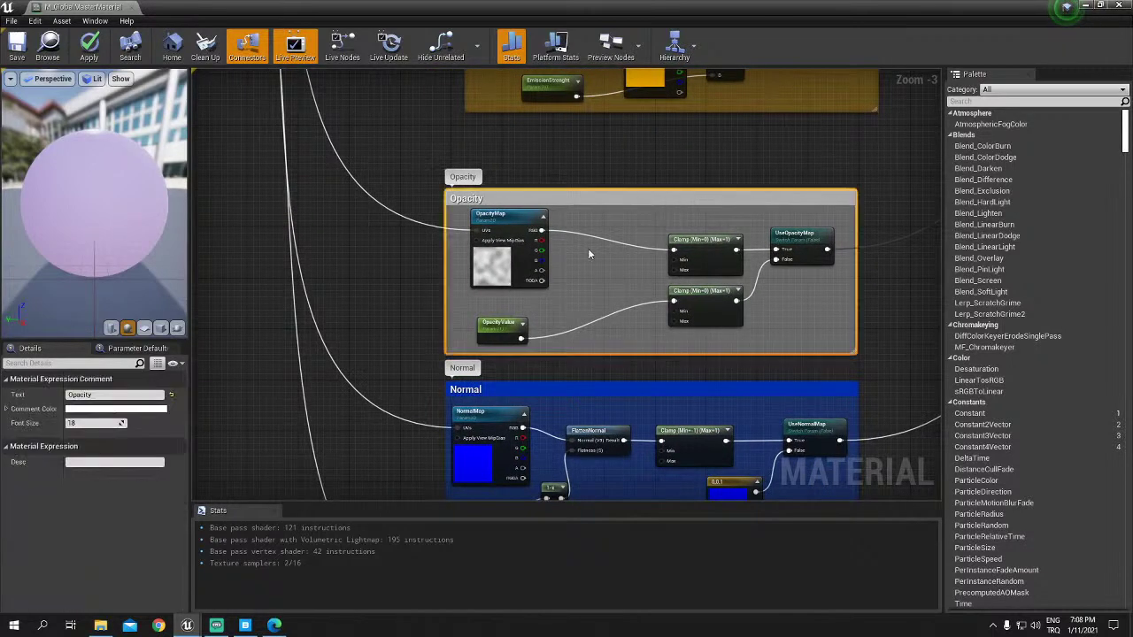
# Step: Inspect the OpacityMap, OpacityValue and UseOpacityMap switch parameters
pyautogui.scroll(3, 588, 250)
pyautogui.moveTo(624, 250); pyautogui.dragTo(497, 268, button='right')
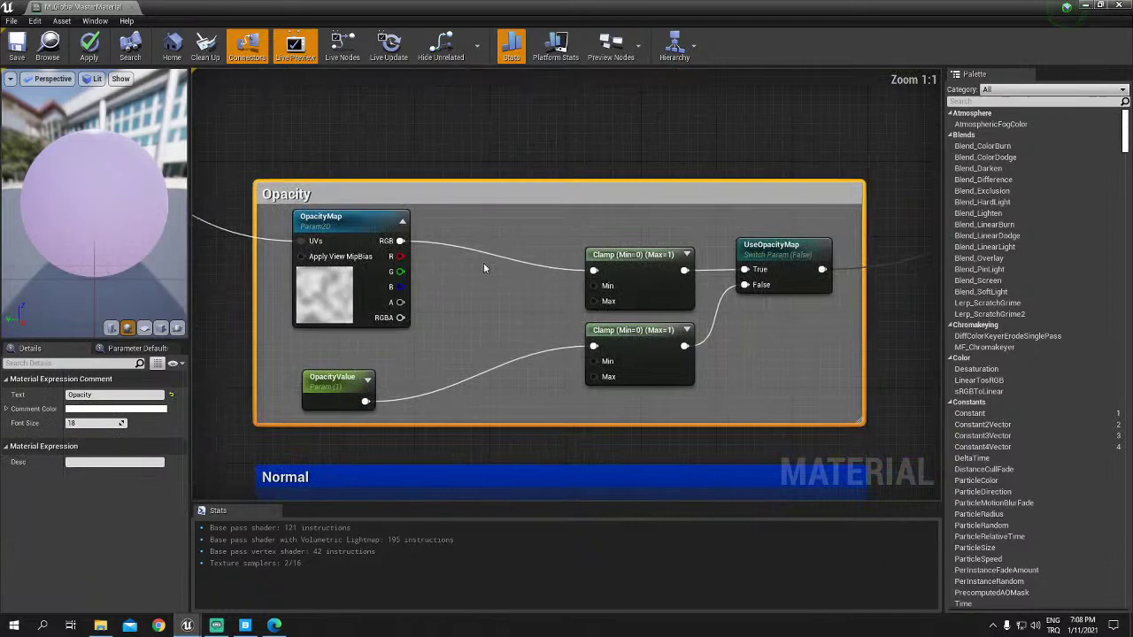
pyautogui.click(336, 220)
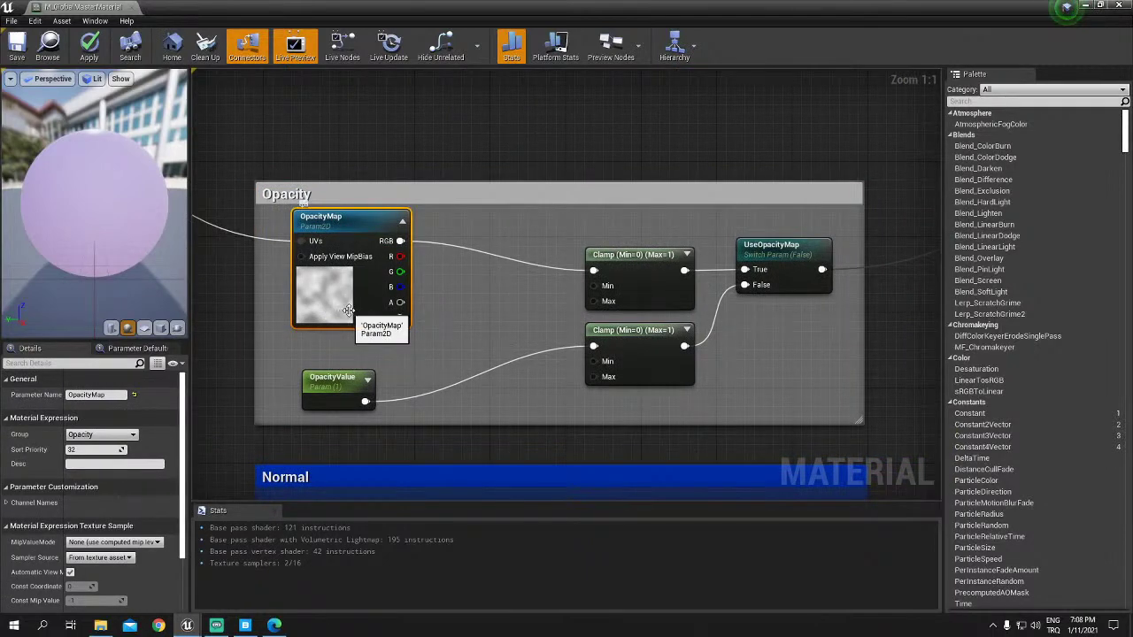
pyautogui.click(338, 379)
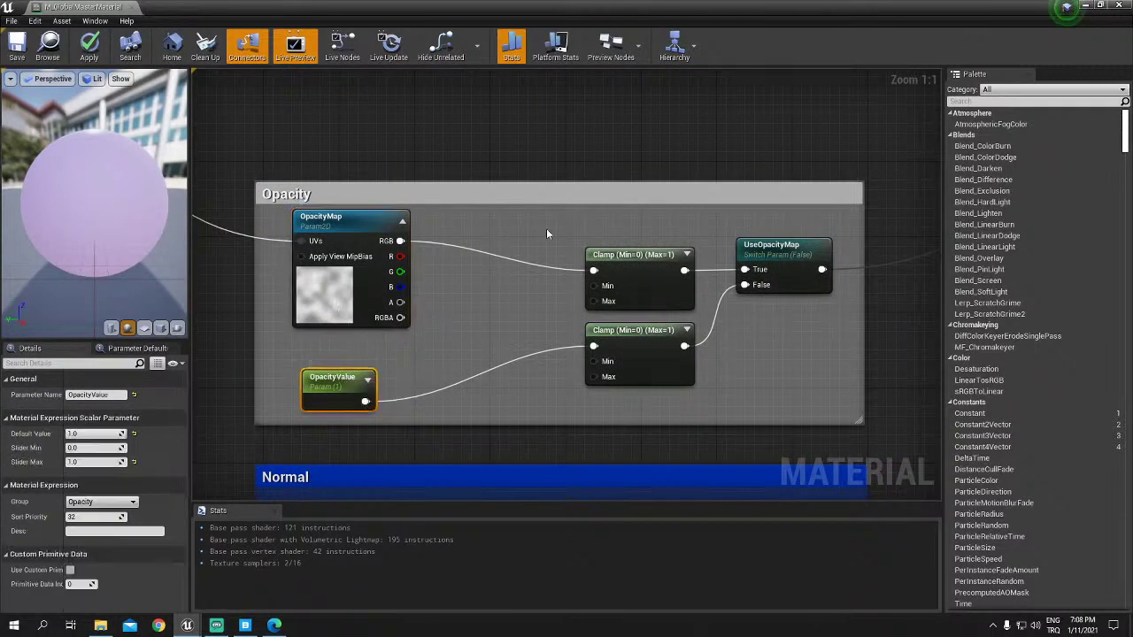
pyautogui.moveTo(809, 318); pyautogui.dragTo(645, 306, button='right')
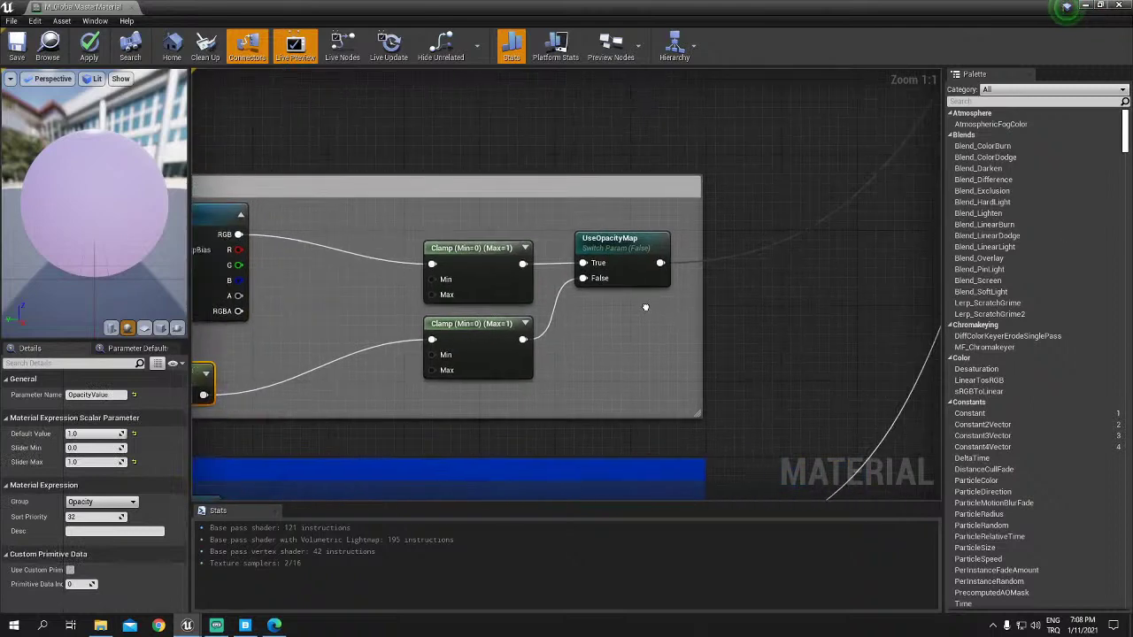
pyautogui.moveTo(735, 251); pyautogui.dragTo(643, 320, button='right')
pyautogui.click(518, 306)
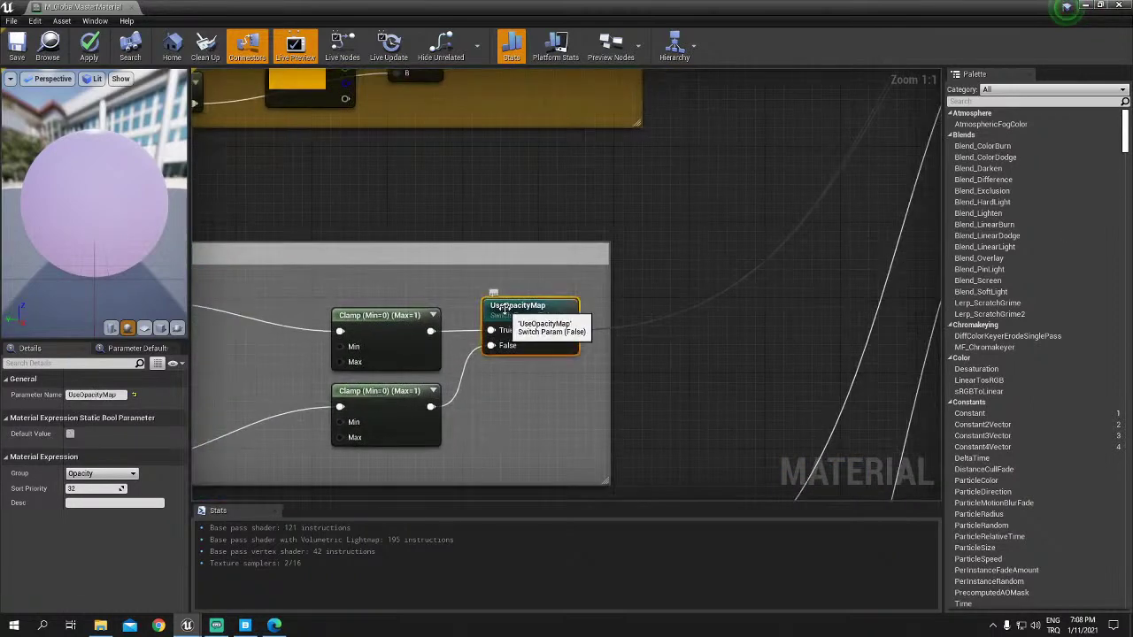
# Step: Check the material output node's base properties, leaving Blend Mode on Opaque
pyautogui.moveTo(614, 279)
pyautogui.mouseDown(button='right')
pyautogui.moveTo(514, 255)
pyautogui.moveTo(432, 285)
pyautogui.mouseUp(button='right')
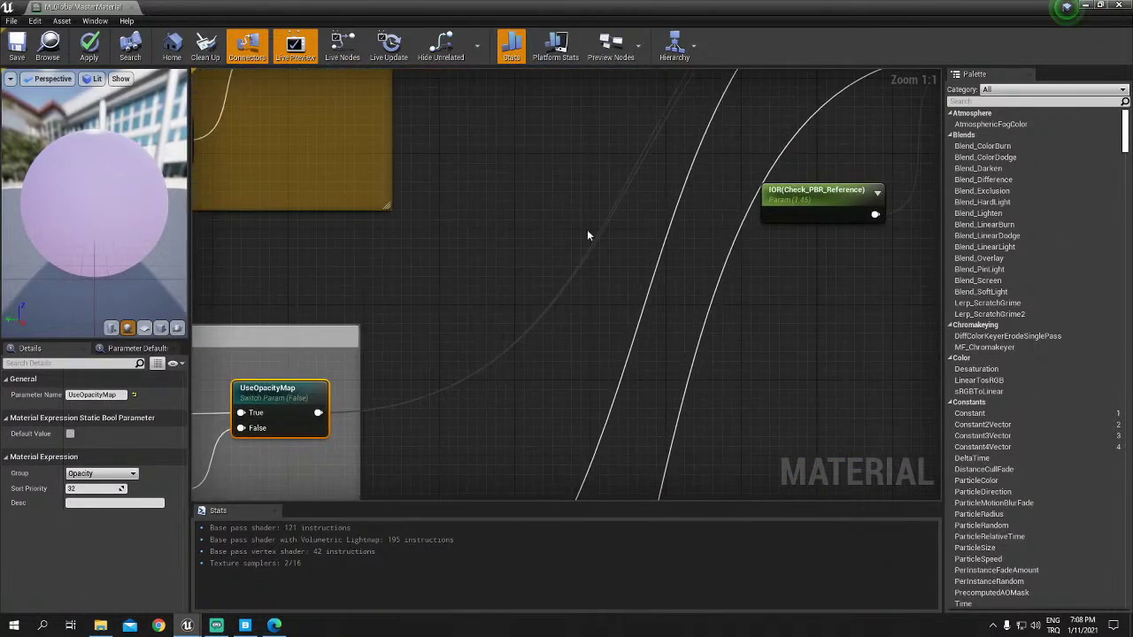
pyautogui.moveTo(587, 230); pyautogui.dragTo(438, 375, button='right')
pyautogui.moveTo(725, 131); pyautogui.dragTo(643, 137, button='right')
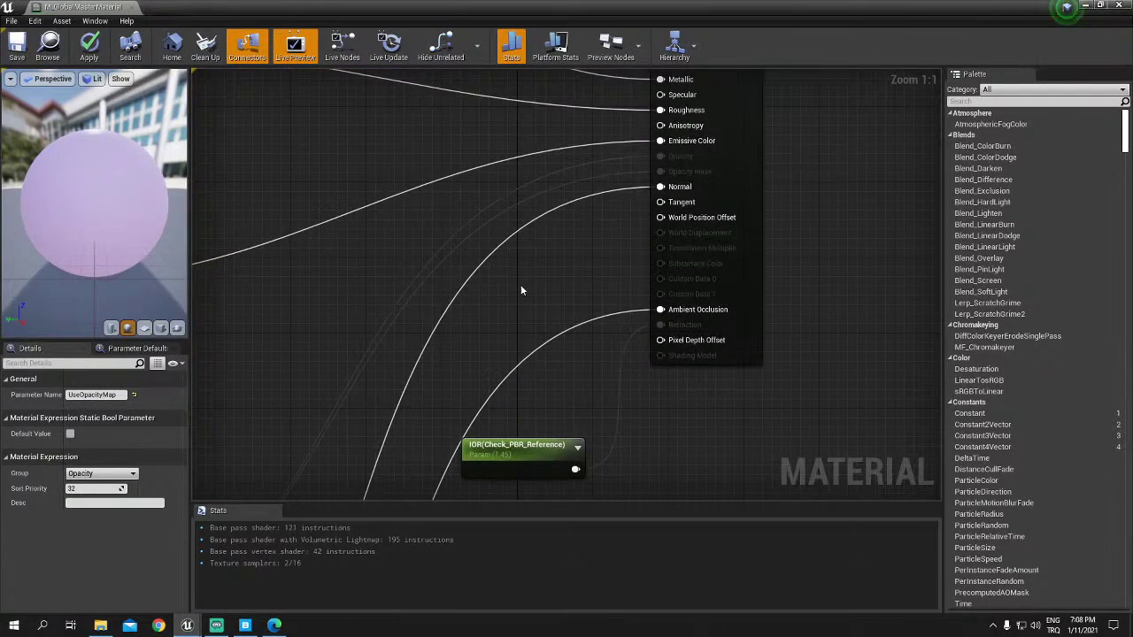
pyautogui.moveTo(520, 289); pyautogui.dragTo(507, 295, button='right')
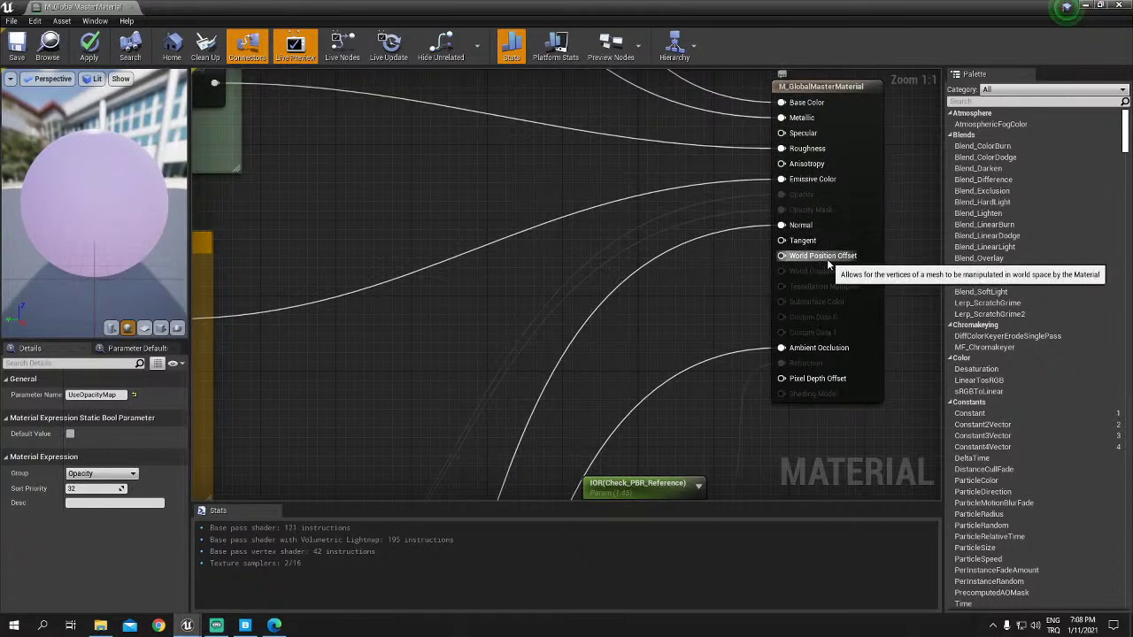
pyautogui.click(818, 217)
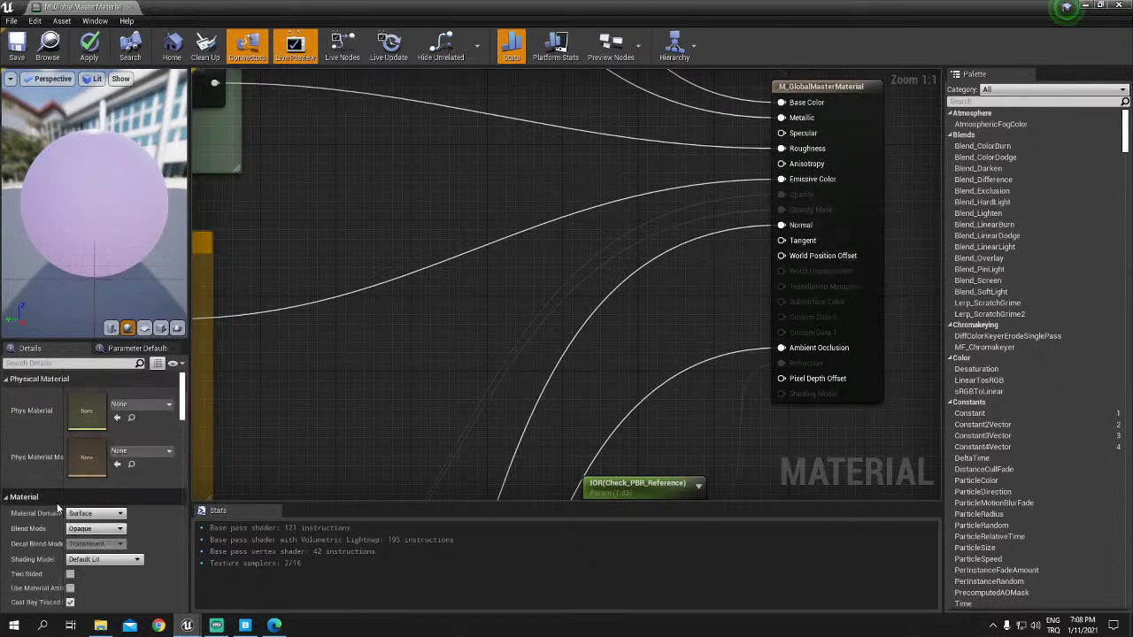
pyautogui.scroll(-1, 93, 522)
pyautogui.click(93, 511)
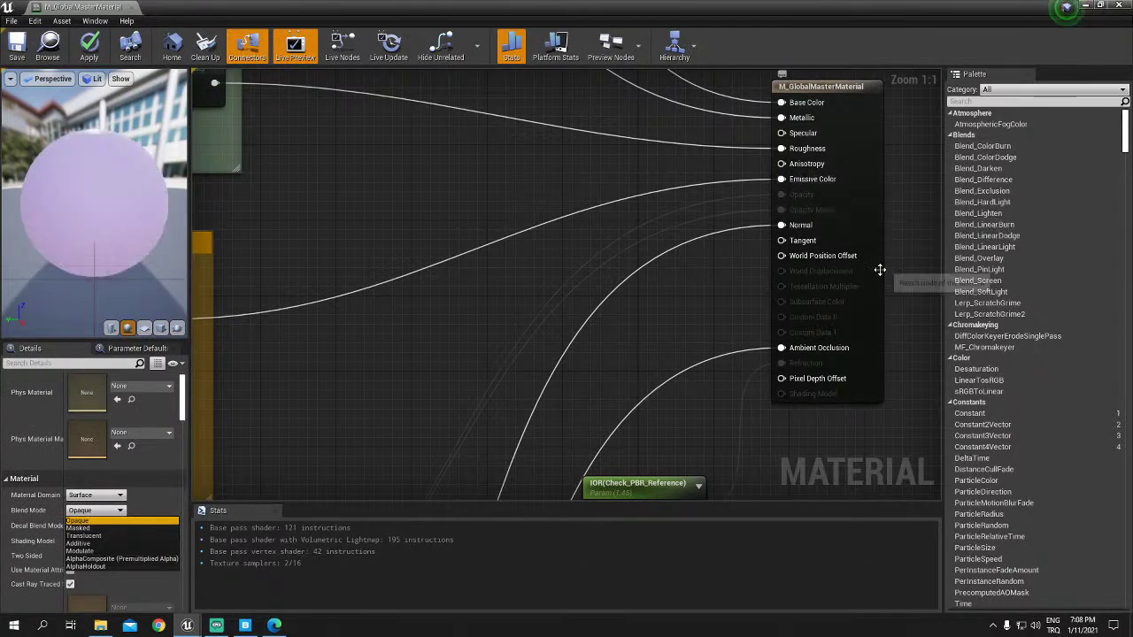
pyautogui.click(907, 279)
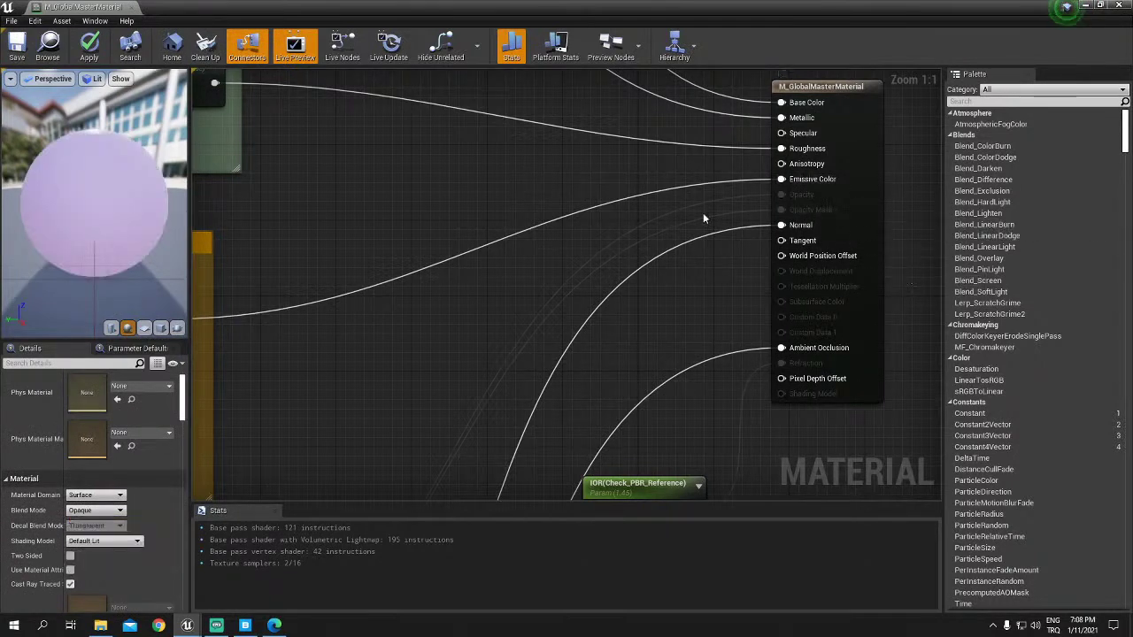
# Step: Look over the IOR parameter and inspect the NormalMap texture parameter
pyautogui.moveTo(537, 336); pyautogui.dragTo(807, 111, button='right')
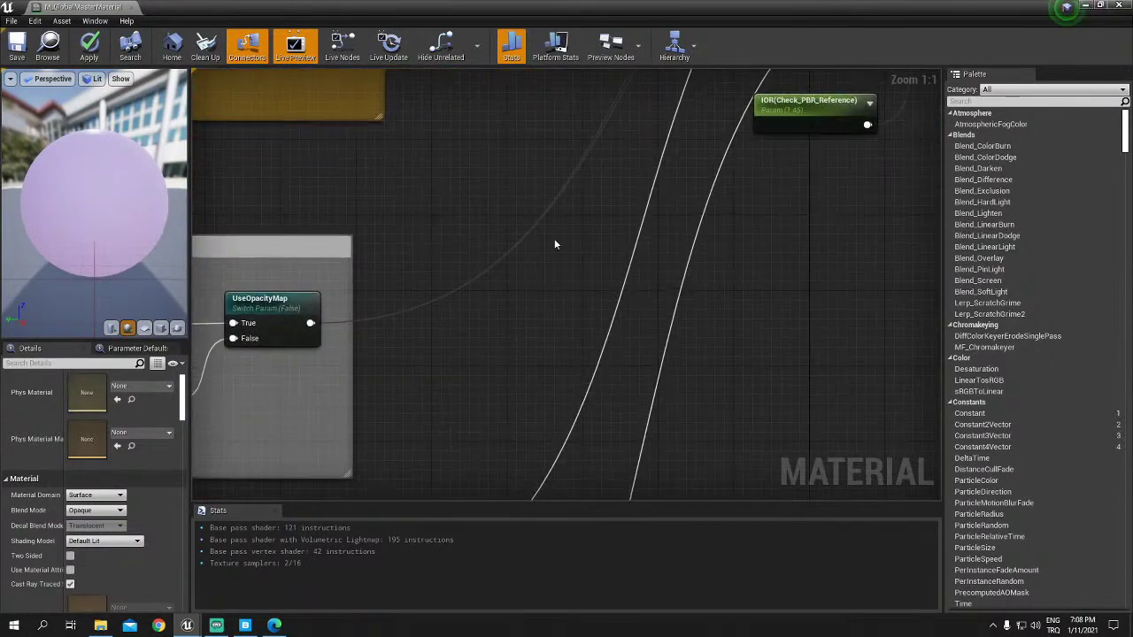
pyautogui.moveTo(537, 336); pyautogui.dragTo(192, 469, button='right')
pyautogui.moveTo(318, 495)
pyautogui.mouseDown(button='right')
pyautogui.moveTo(377, 475)
pyautogui.moveTo(425, 371)
pyautogui.moveTo(487, 305)
pyautogui.mouseUp(button='right')
pyautogui.scroll(-4, 405, 363)
pyautogui.scroll(4, 486, 305)
pyautogui.moveTo(451, 233); pyautogui.dragTo(525, 250, button='right')
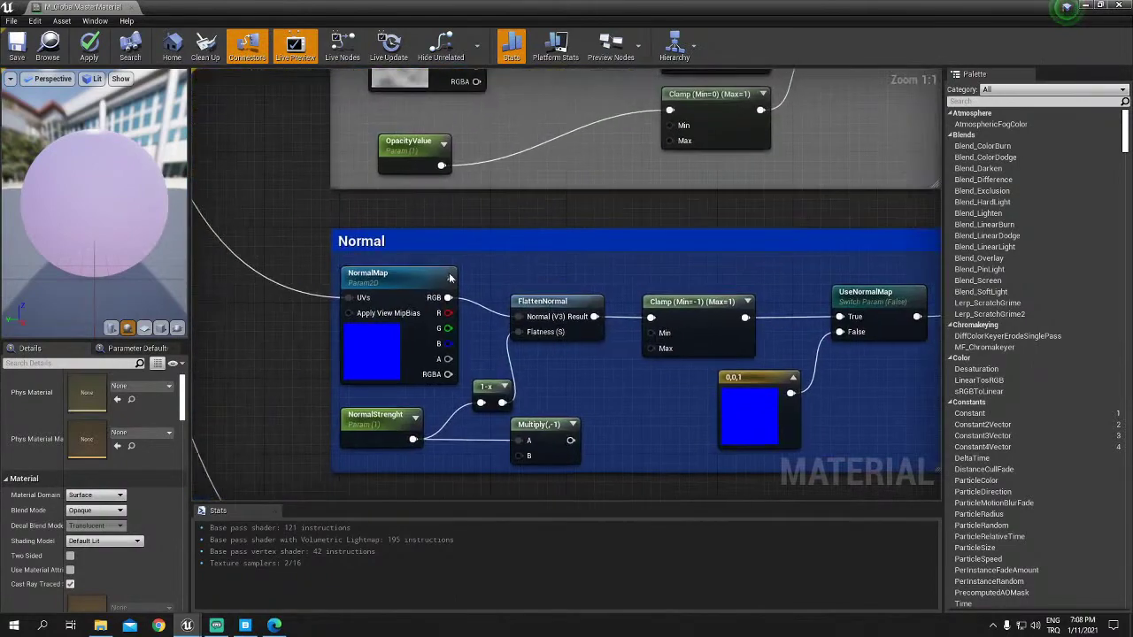
pyautogui.click(370, 276)
# Step: Open the FlattenNormal function graph to look it over, then close it
pyautogui.scroll(-3, 106, 485)
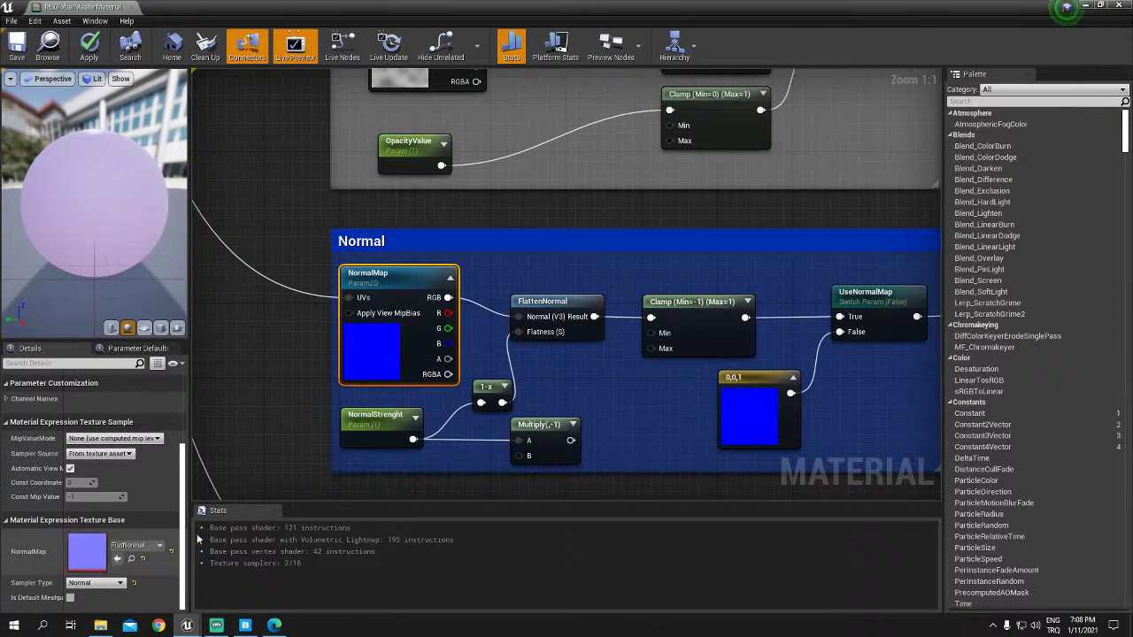
pyautogui.click(552, 301)
pyautogui.doubleClick(552, 301)
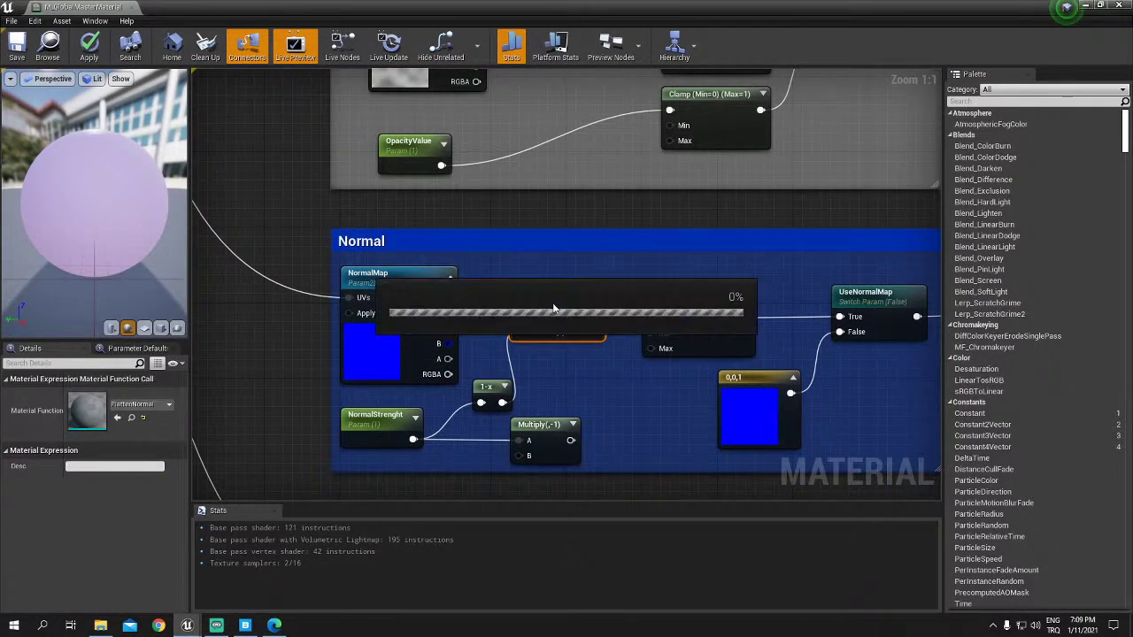
pyautogui.moveTo(425, 323)
pyautogui.mouseDown(button='right')
pyautogui.moveTo(571, 351)
pyautogui.moveTo(804, 321)
pyautogui.moveTo(637, 260)
pyautogui.moveTo(548, 314)
pyautogui.moveTo(595, 295)
pyautogui.mouseUp(button='right')
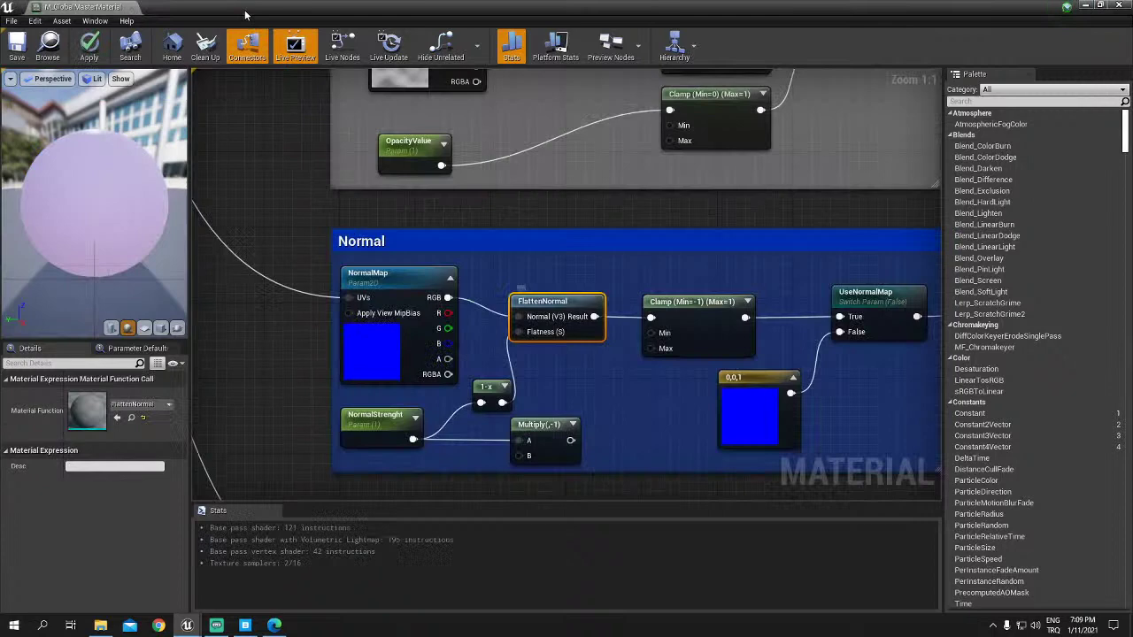
pyautogui.click(245, 7)
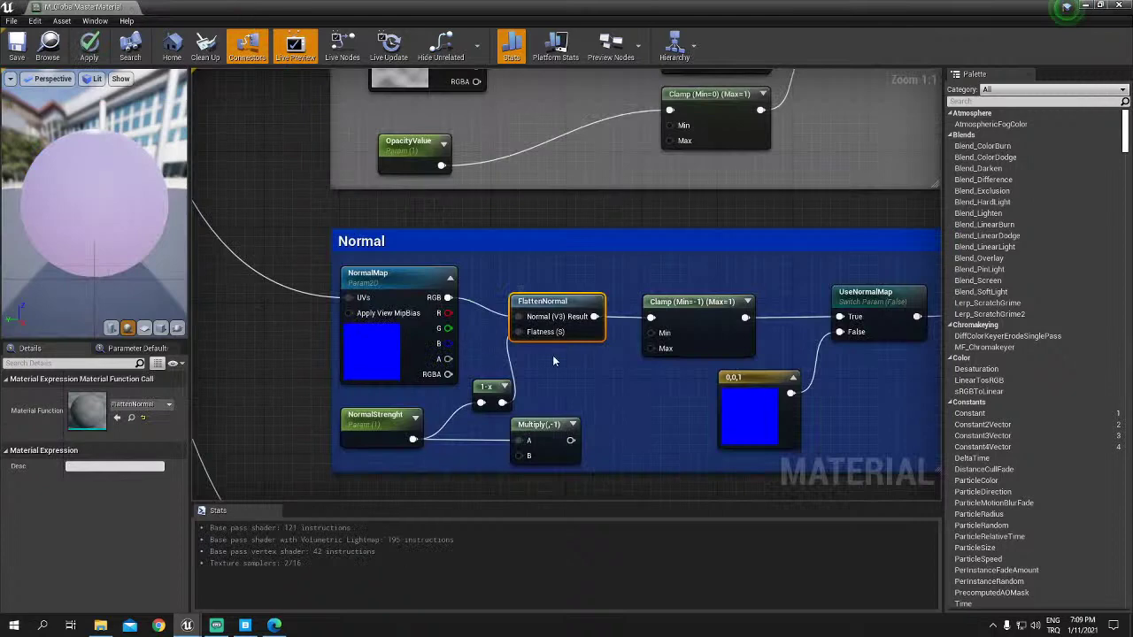
pyautogui.moveTo(553, 360); pyautogui.dragTo(528, 309, button='right')
pyautogui.click(580, 326)
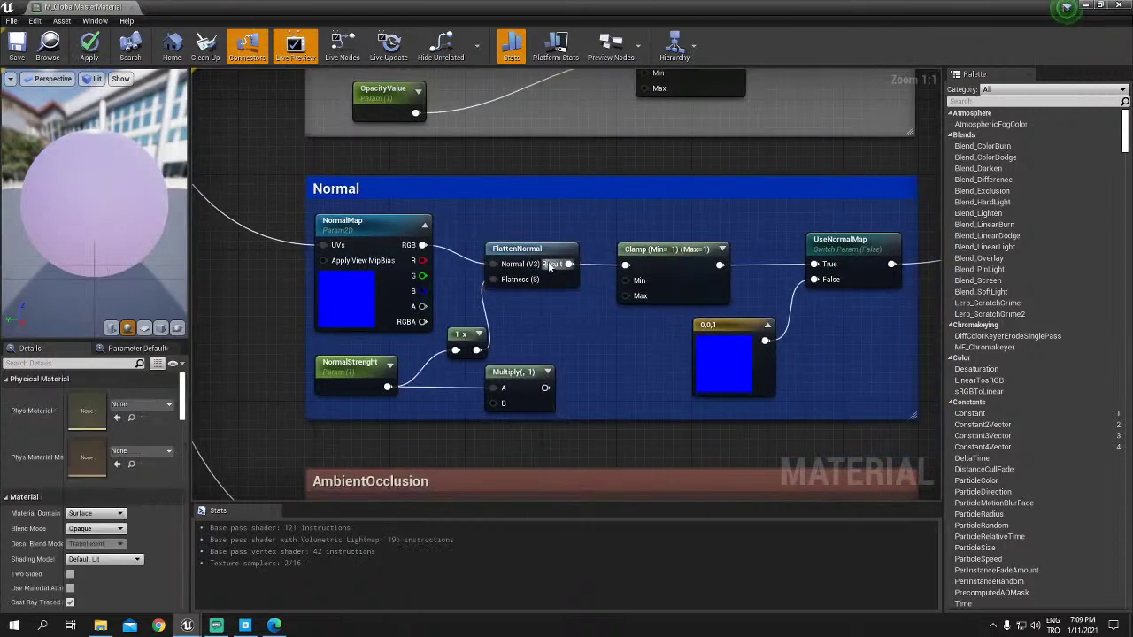
pyautogui.click(550, 267)
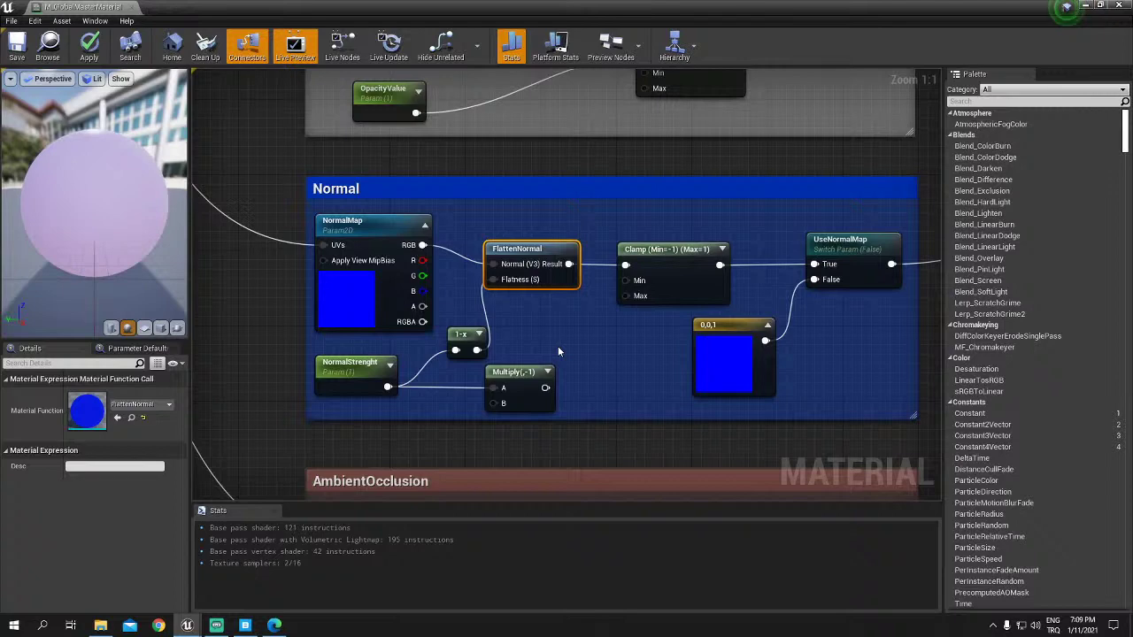
# Step: Nudge the 1-x node left and check the NormalStrenght name and Clamp min/max
pyautogui.click(457, 347)
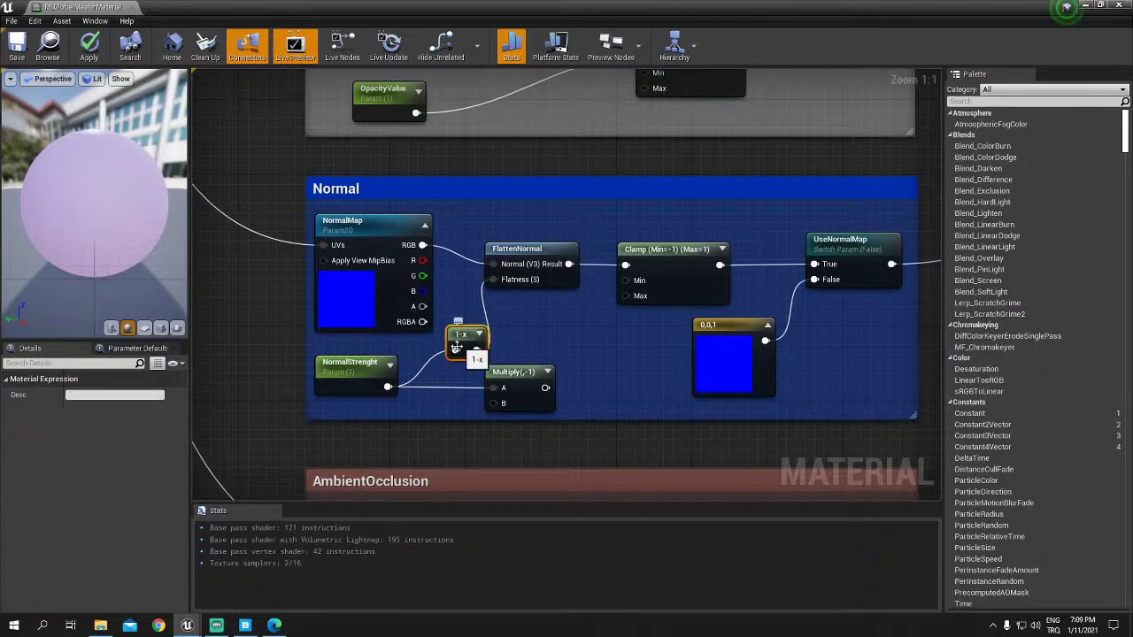
pyautogui.click(363, 376)
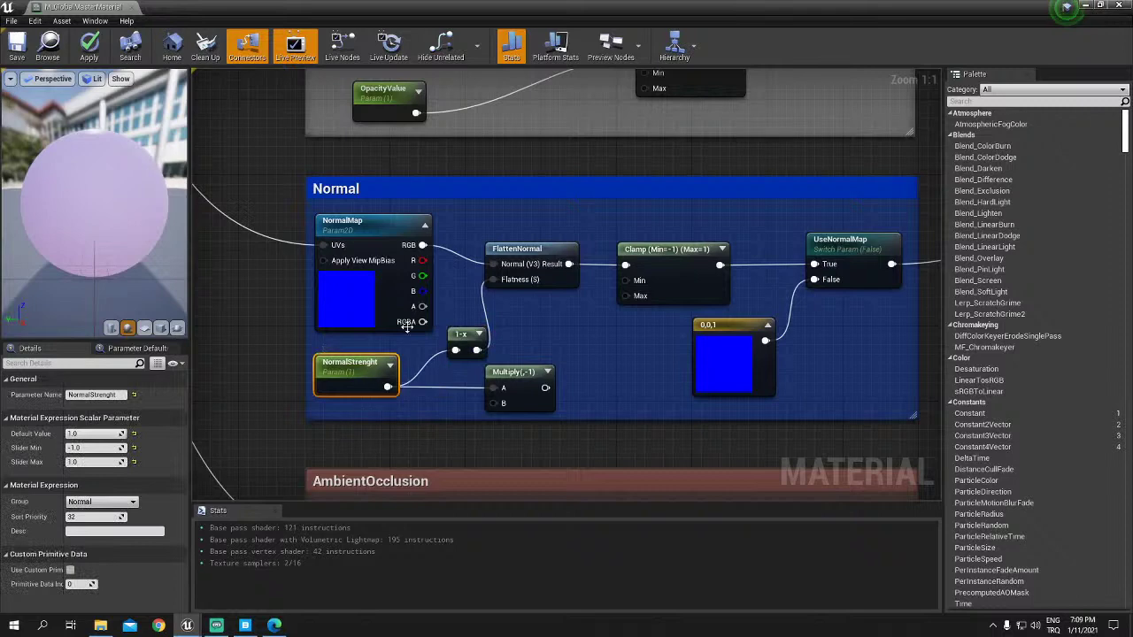
pyautogui.moveTo(457, 335); pyautogui.dragTo(444, 335)
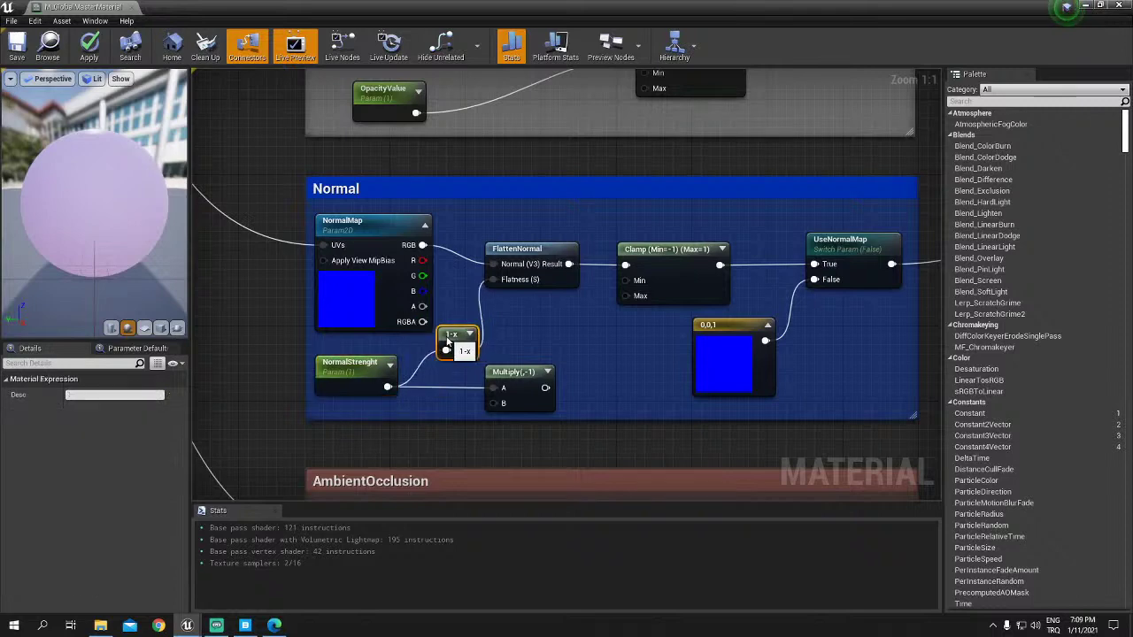
pyautogui.click(359, 372)
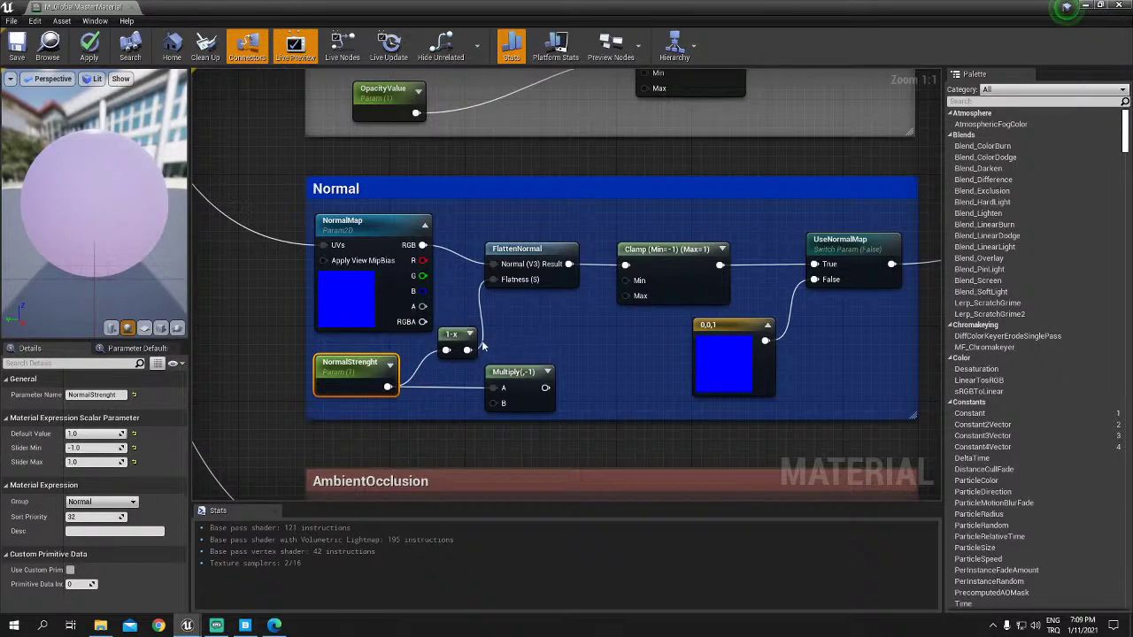
pyautogui.doubleClick(355, 363)
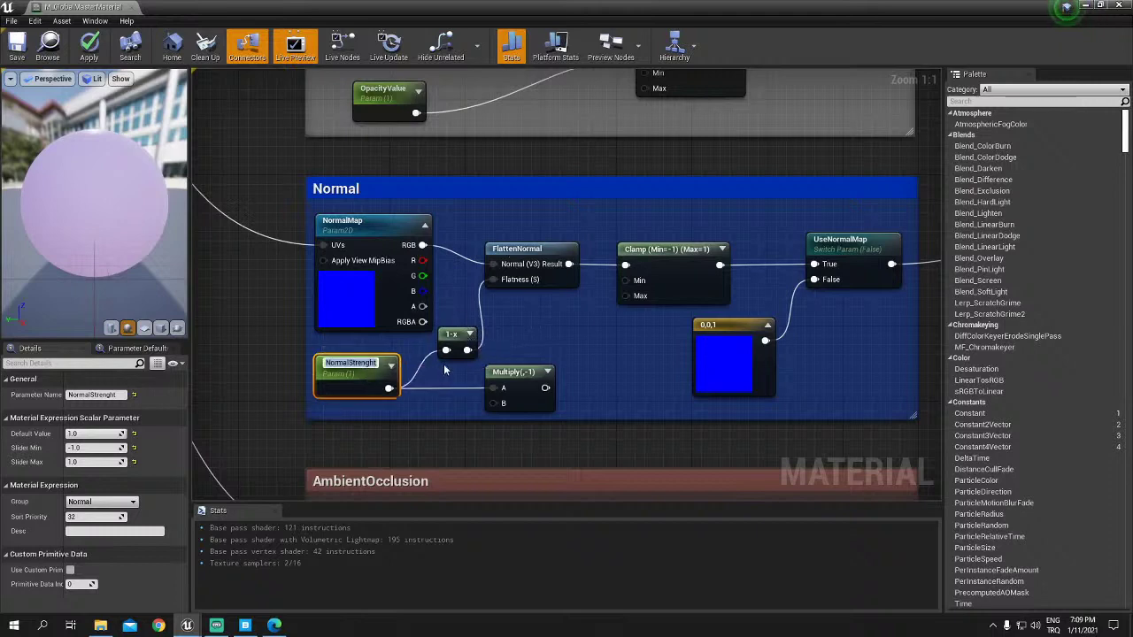
pyautogui.press('Return')
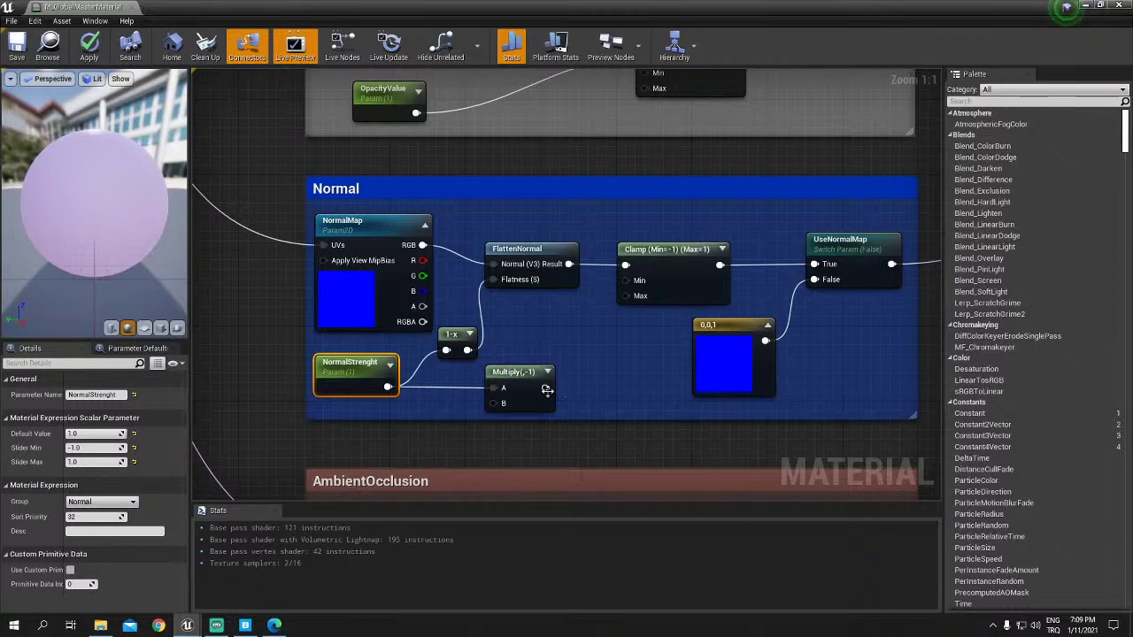
pyautogui.click(698, 253)
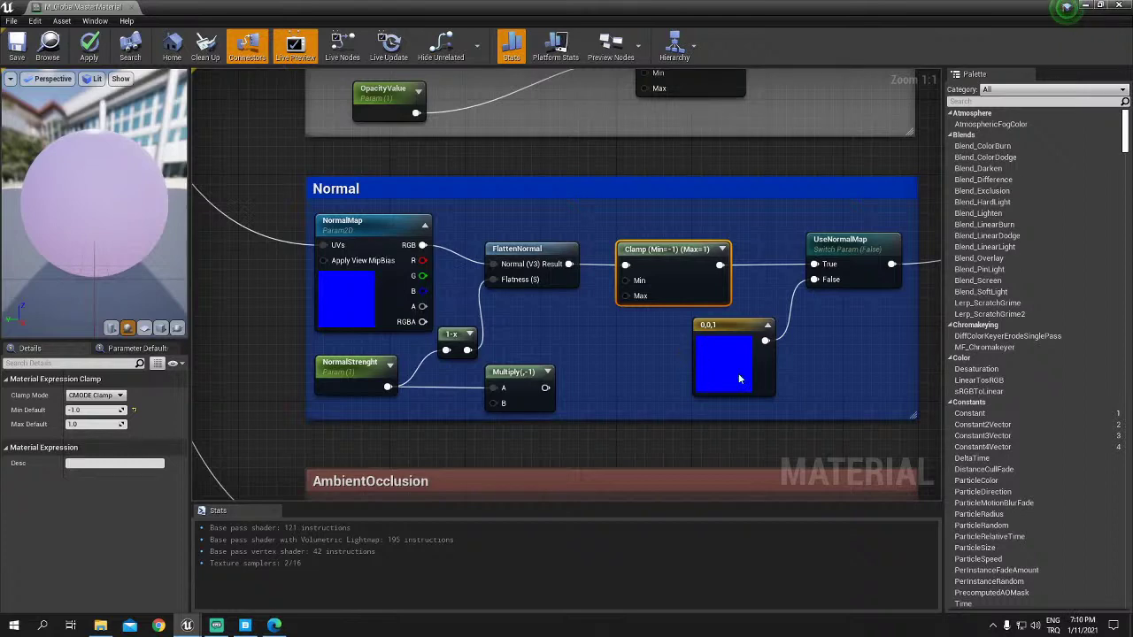
# Step: Shift the 0,0,1 Constant3Vector slightly down-left, still wired to UseNormalMap's False input
pyautogui.moveTo(738, 372); pyautogui.dragTo(372, 391, button='right')
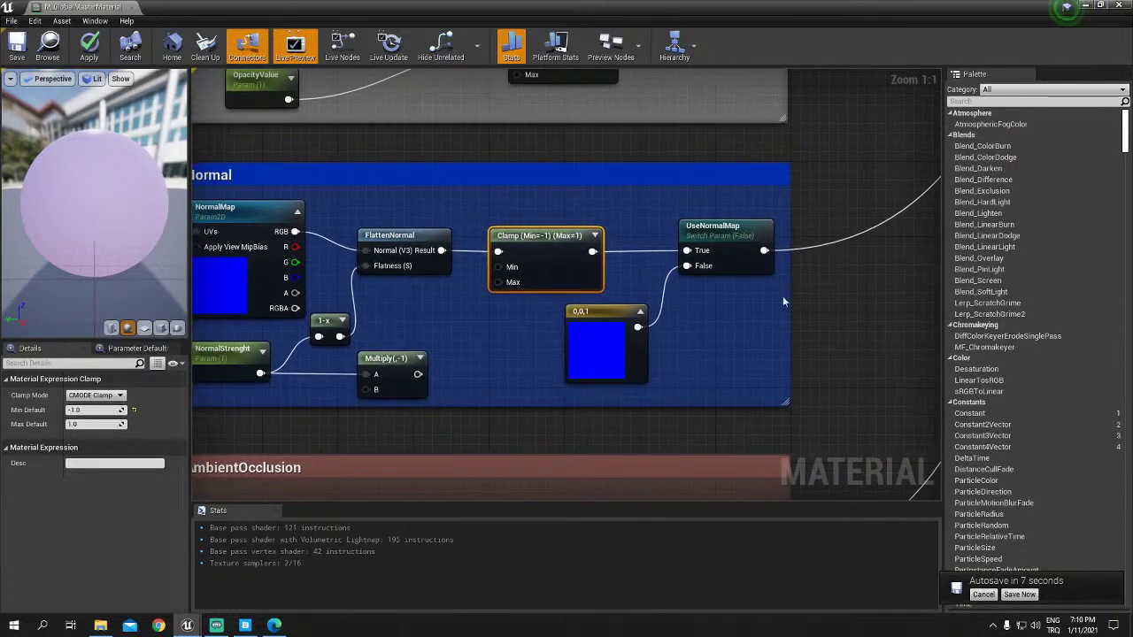
pyautogui.moveTo(782, 302); pyautogui.dragTo(722, 286, button='right')
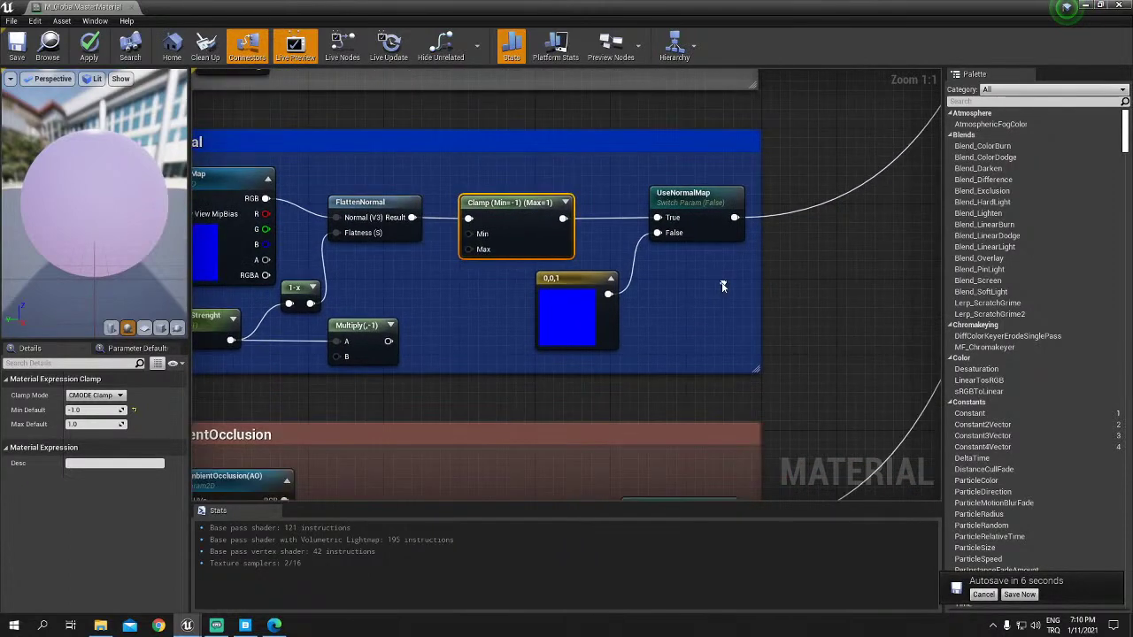
pyautogui.click(576, 314)
pyautogui.moveTo(885, 133); pyautogui.dragTo(781, 259, button='right')
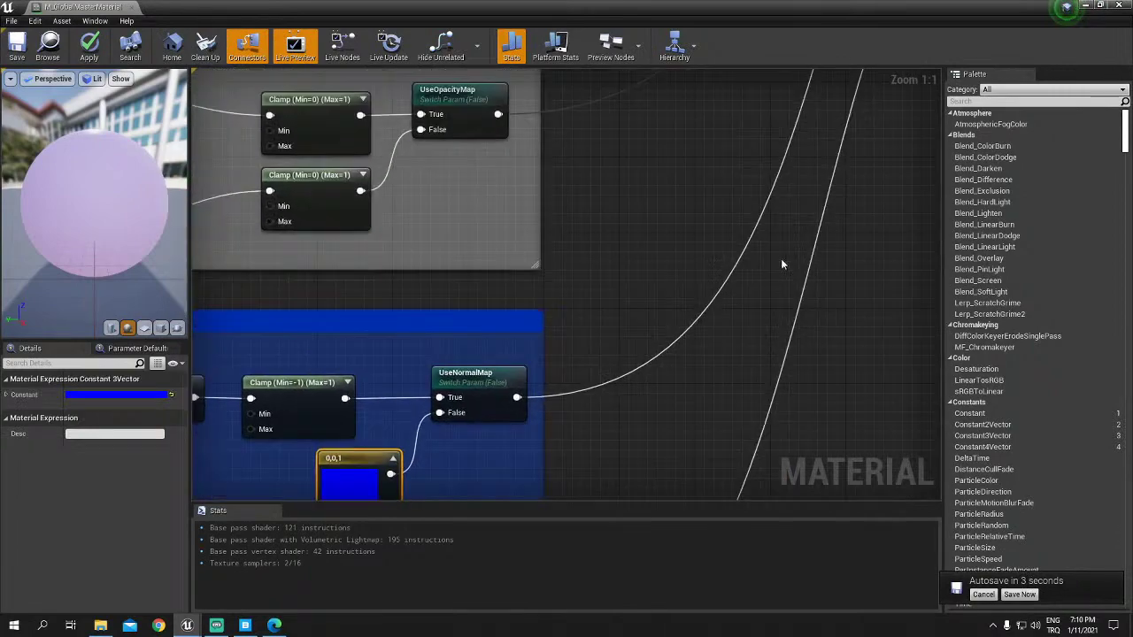
pyautogui.moveTo(849, 149); pyautogui.dragTo(700, 183, button='right')
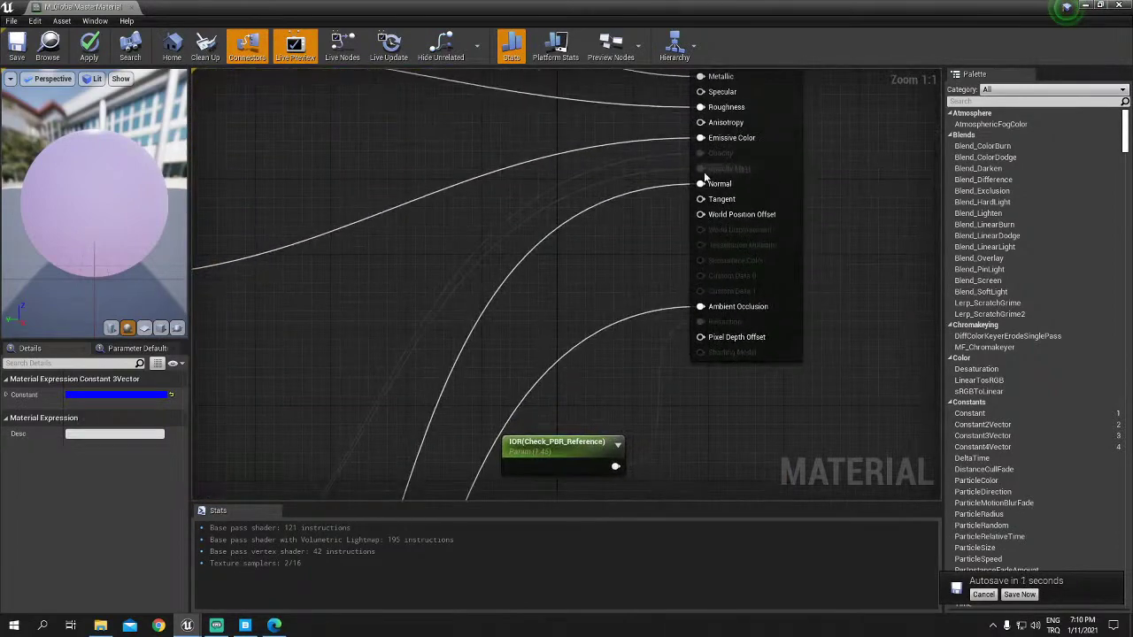
pyautogui.moveTo(460, 359)
pyautogui.mouseDown(button='right')
pyautogui.moveTo(539, 266)
pyautogui.moveTo(562, 264)
pyautogui.moveTo(695, 151)
pyautogui.mouseUp(button='right')
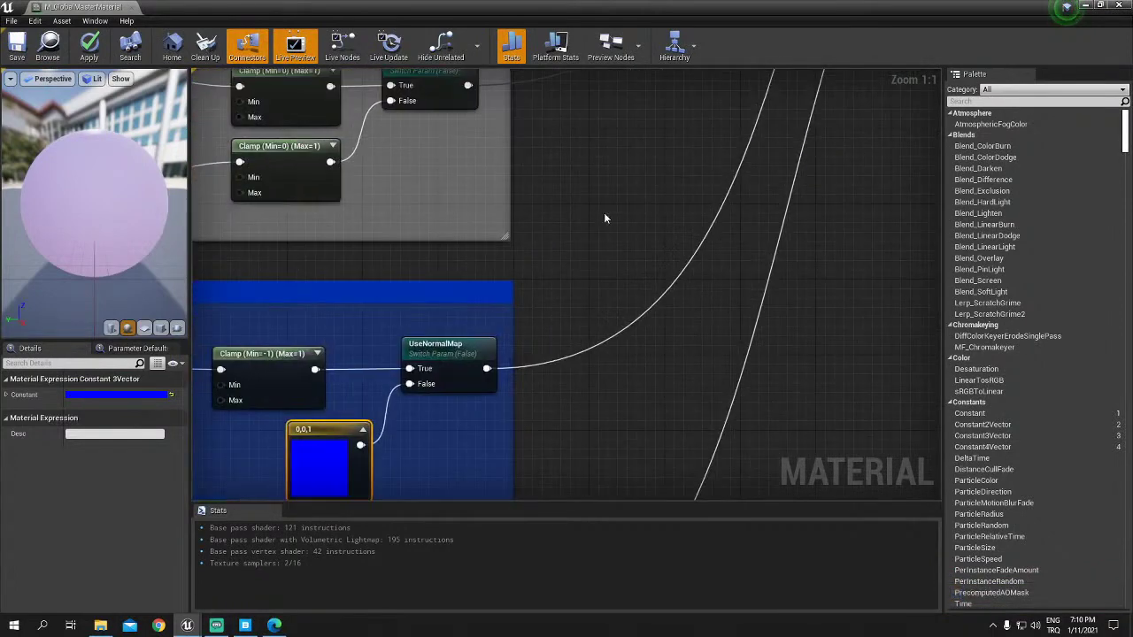
pyautogui.moveTo(604, 213); pyautogui.dragTo(686, 184, button='right')
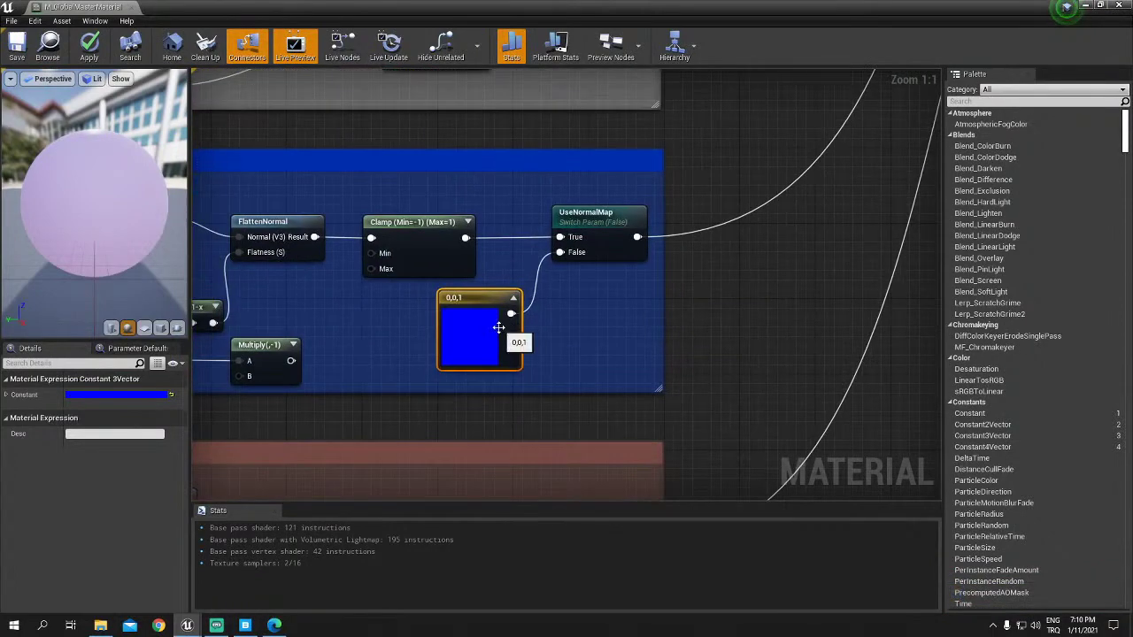
pyautogui.moveTo(485, 298); pyautogui.dragTo(475, 308)
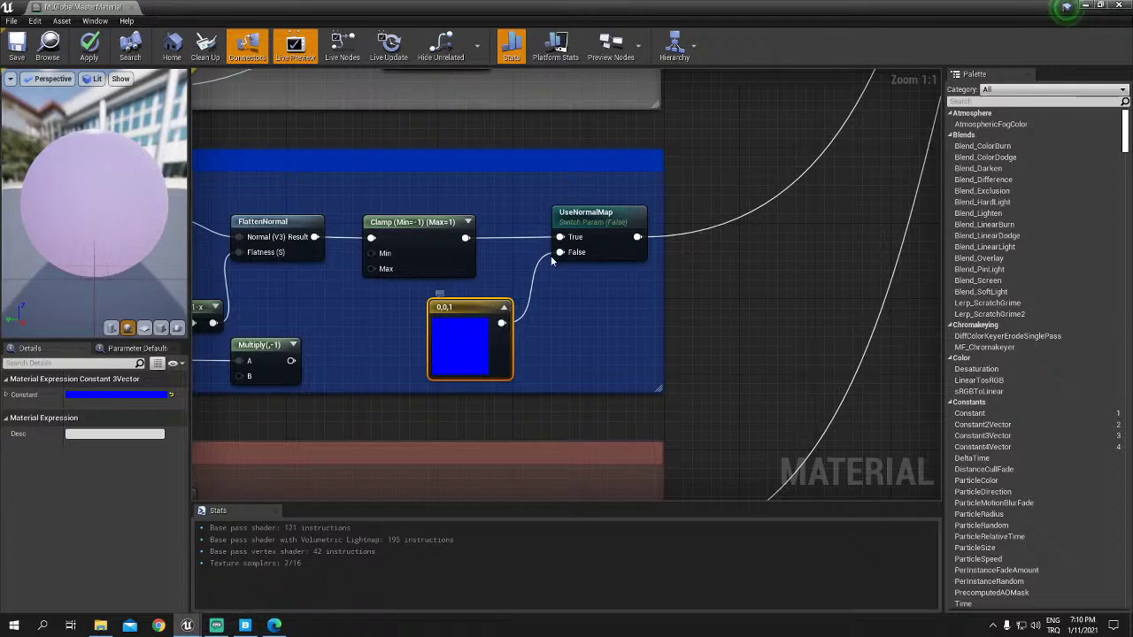
pyautogui.moveTo(732, 338); pyautogui.dragTo(403, 215, button='right')
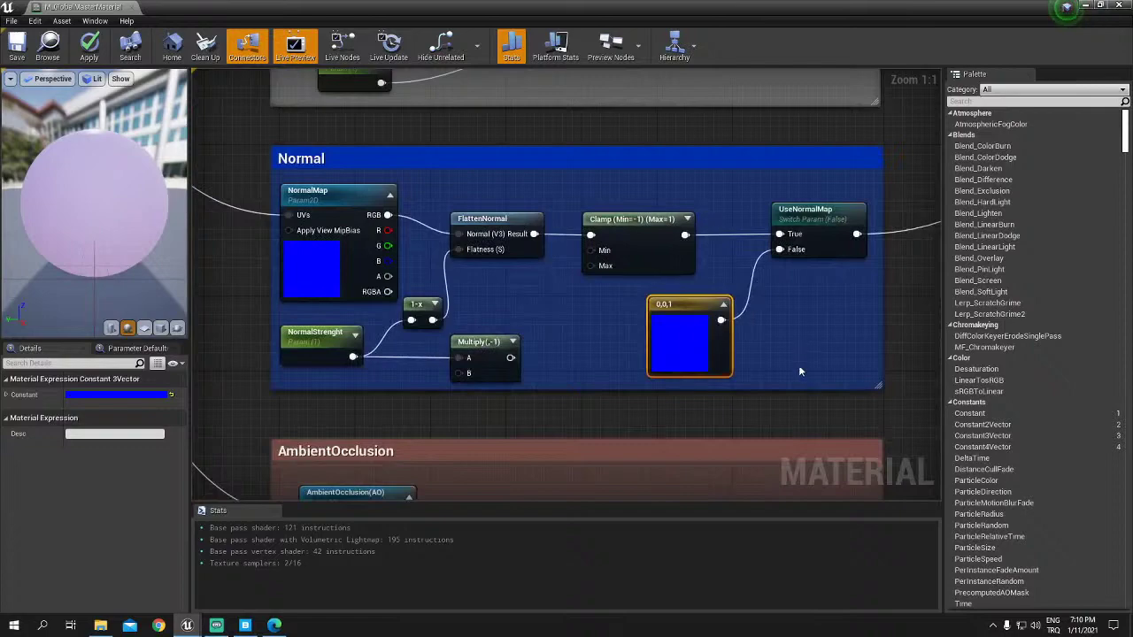
pyautogui.moveTo(798, 371)
pyautogui.mouseDown(button='right')
pyautogui.moveTo(639, 303)
pyautogui.moveTo(663, 324)
pyautogui.mouseUp(button='right')
# Step: Open the M_WS_GM master material from the Materials folder, maximized
pyautogui.doubleClick(403, 16)
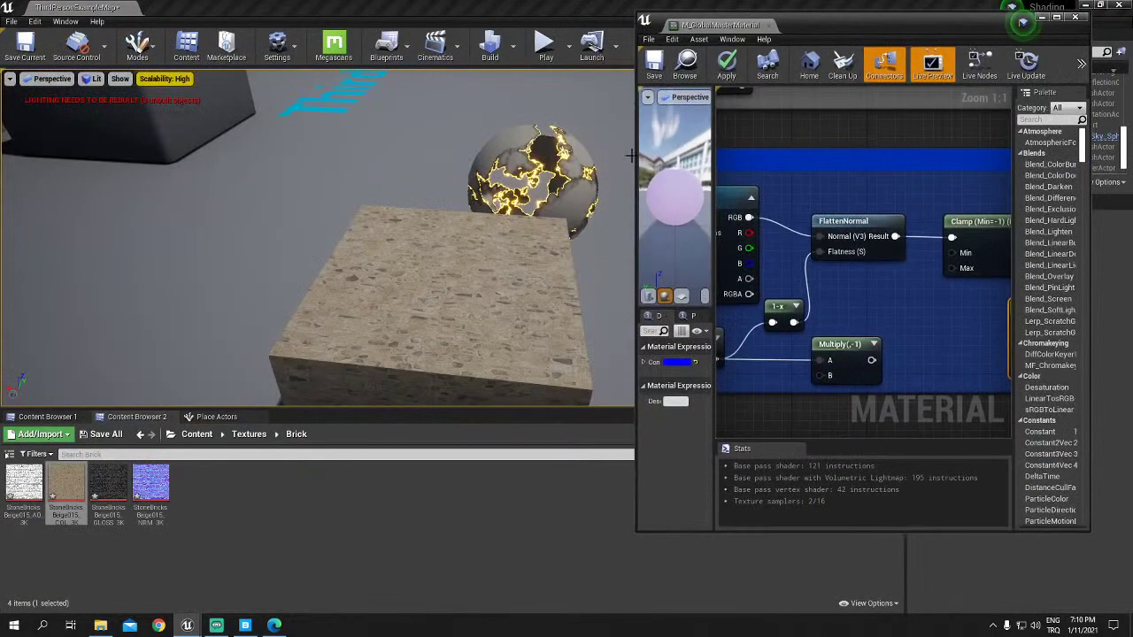
pyautogui.click(140, 433)
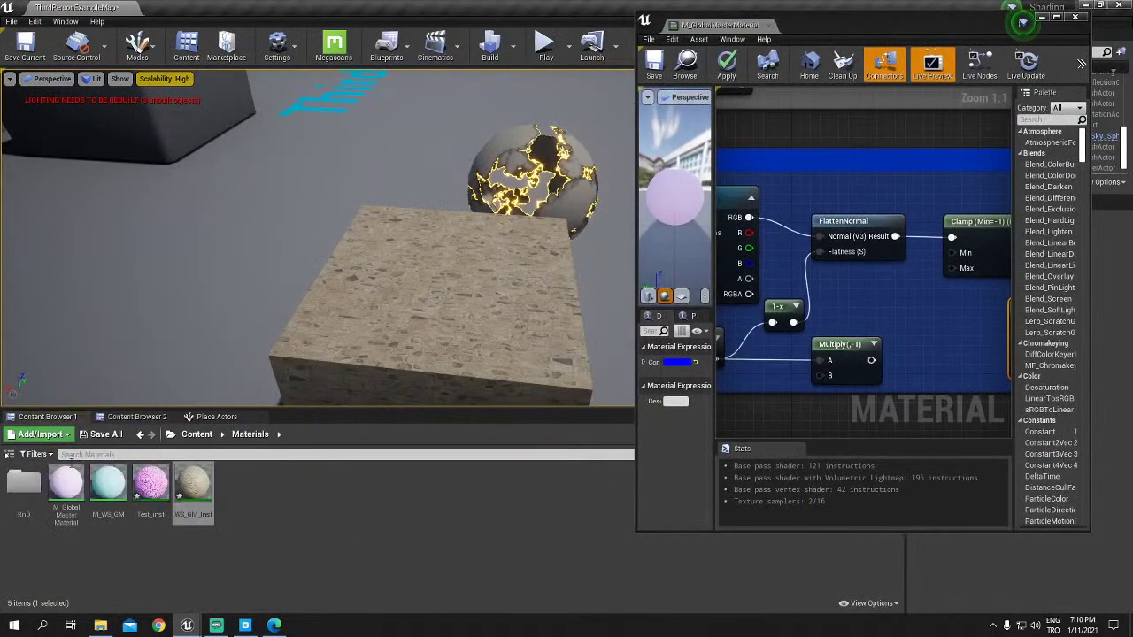
pyautogui.doubleClick(108, 482)
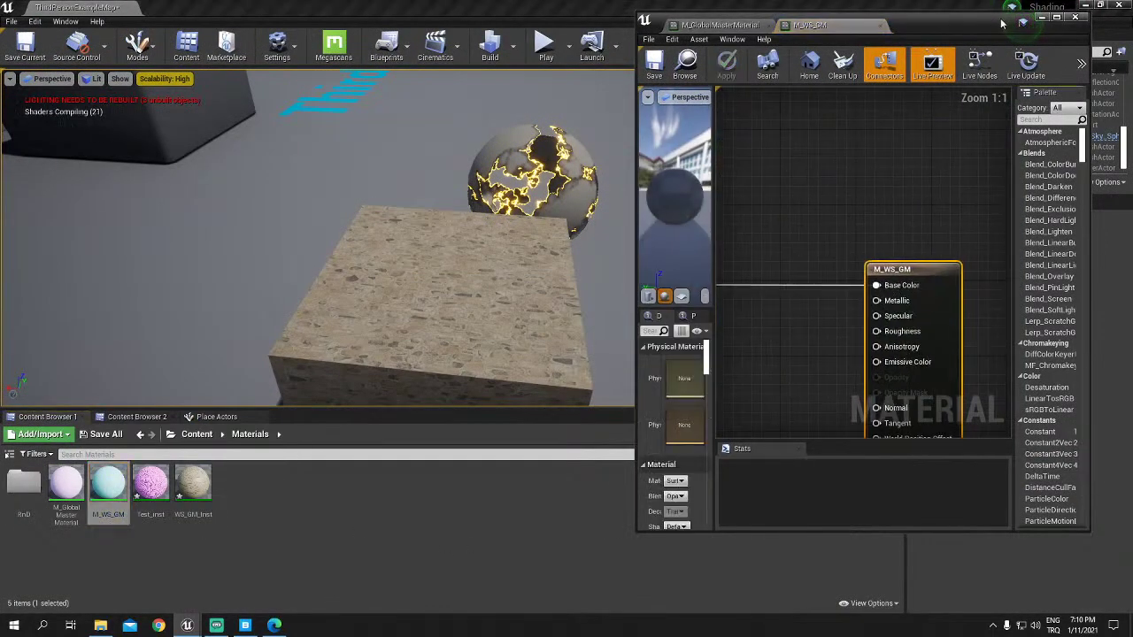
pyautogui.doubleClick(1002, 23)
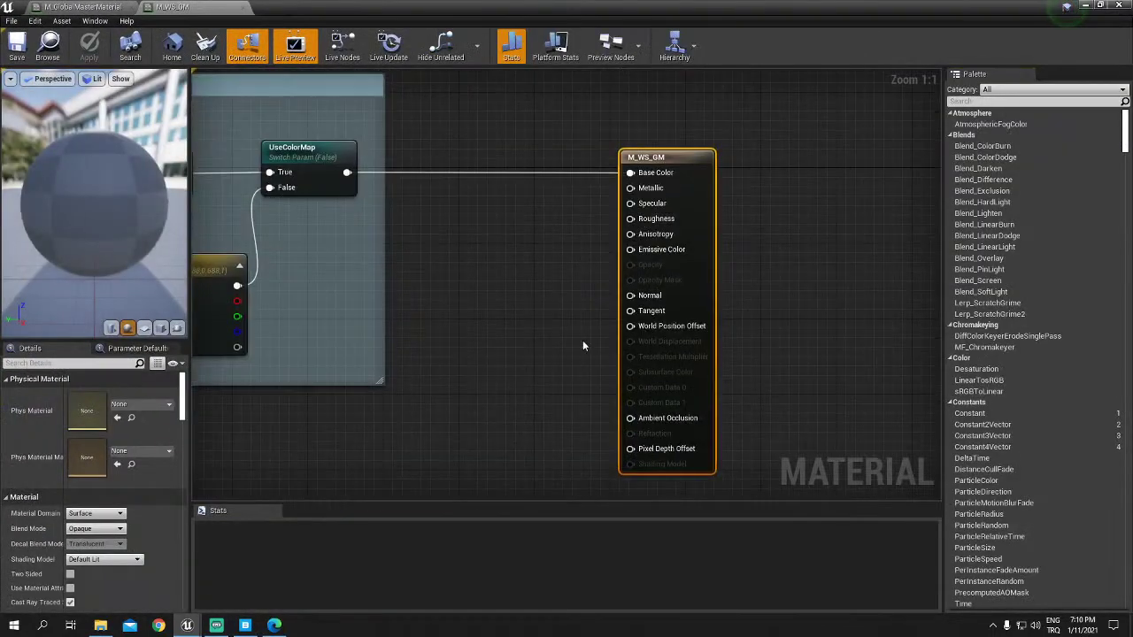
# Step: Add a black Normal vector parameter wired to the Normal input and check the preview
pyautogui.click(650, 323)
pyautogui.moveTo(587, 204)
pyautogui.mouseDown()
pyautogui.moveTo(402, 380)
pyautogui.moveTo(363, 452)
pyautogui.mouseUp()
pyautogui.click(314, 405)
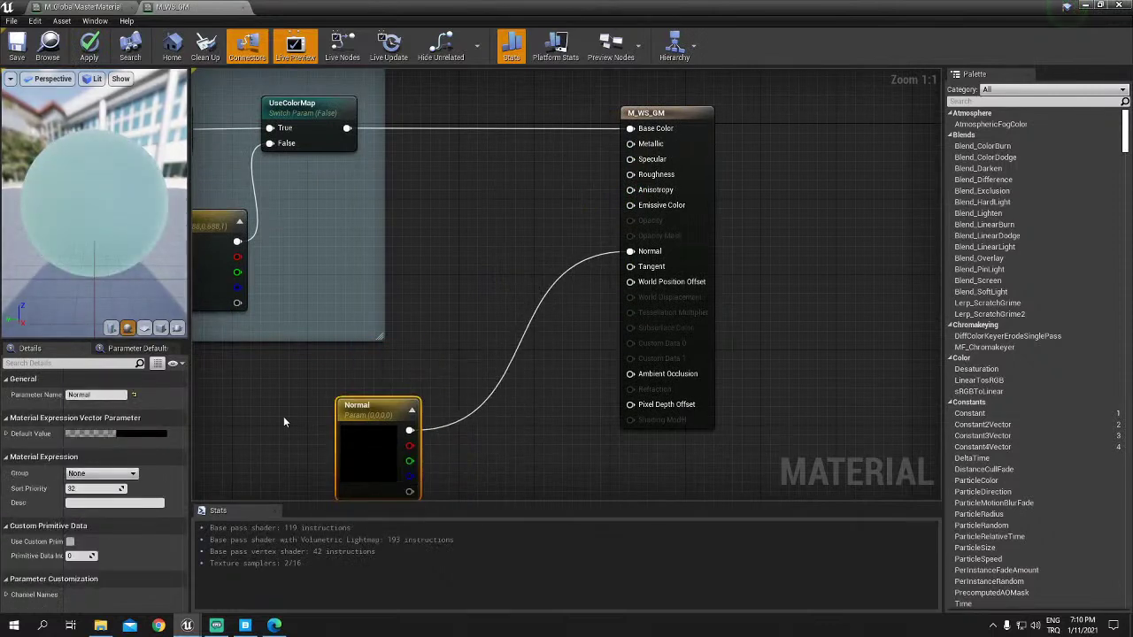
pyautogui.click(142, 434)
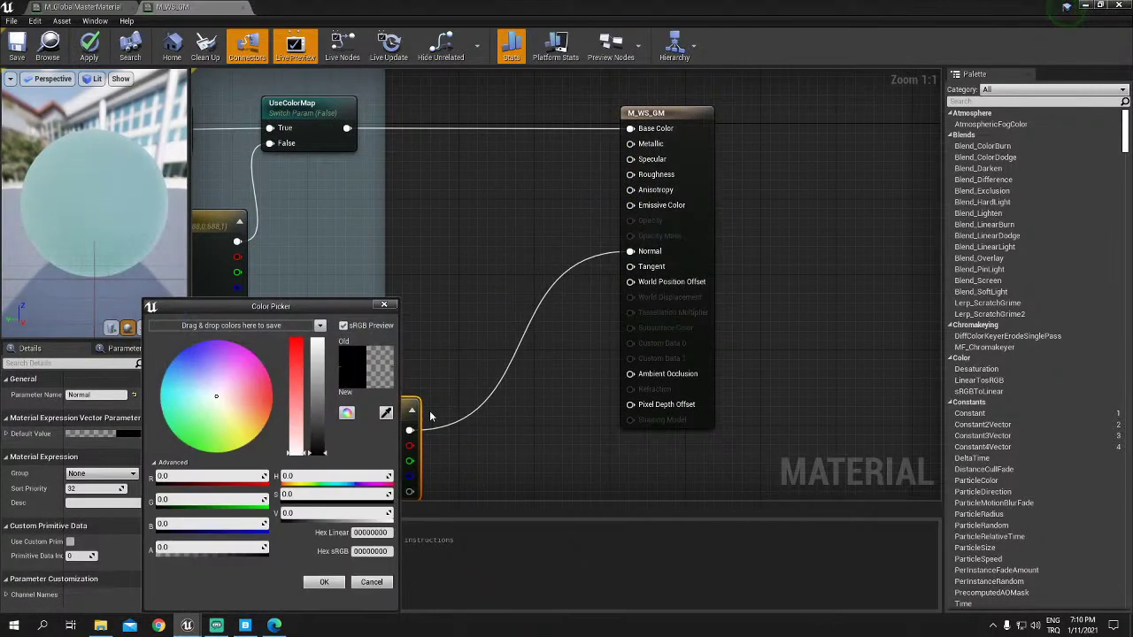
pyautogui.click(384, 304)
pyautogui.click(437, 320)
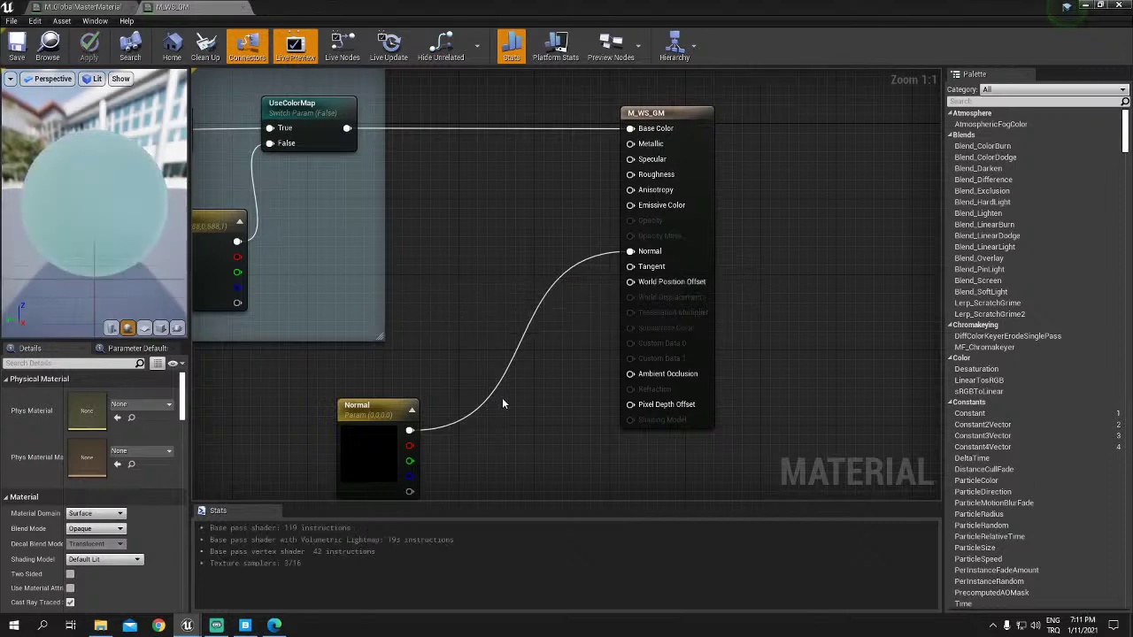
pyautogui.moveTo(76, 169)
pyautogui.mouseDown()
pyautogui.moveTo(124, 172)
pyautogui.moveTo(75, 164)
pyautogui.moveTo(115, 181)
pyautogui.moveTo(189, 8)
pyautogui.mouseUp()
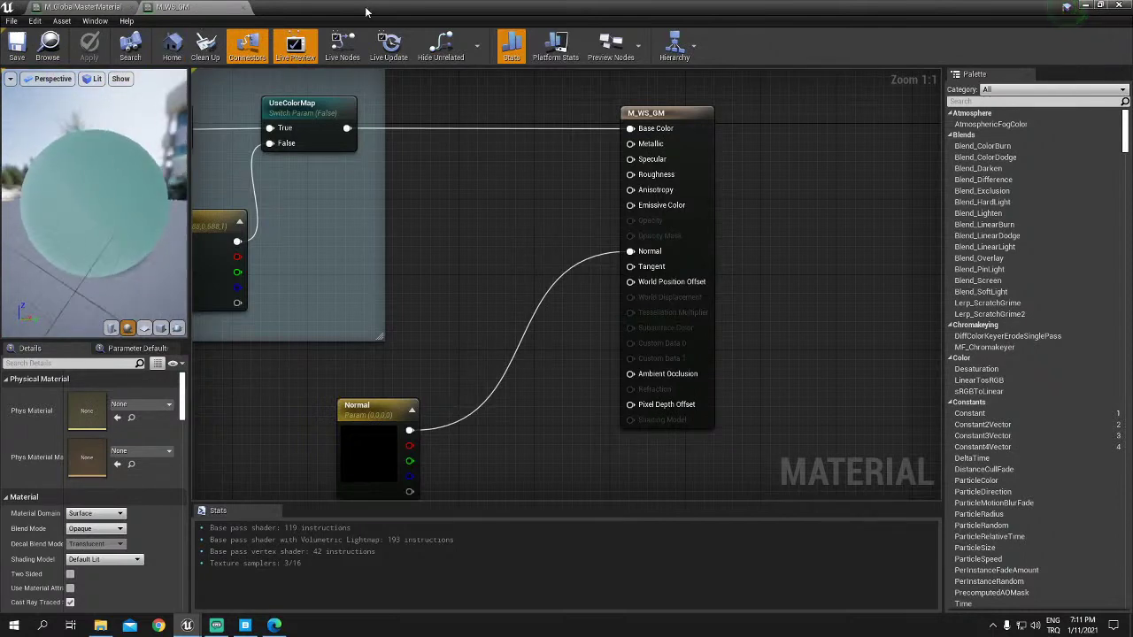
pyautogui.doubleClick(1067, 11)
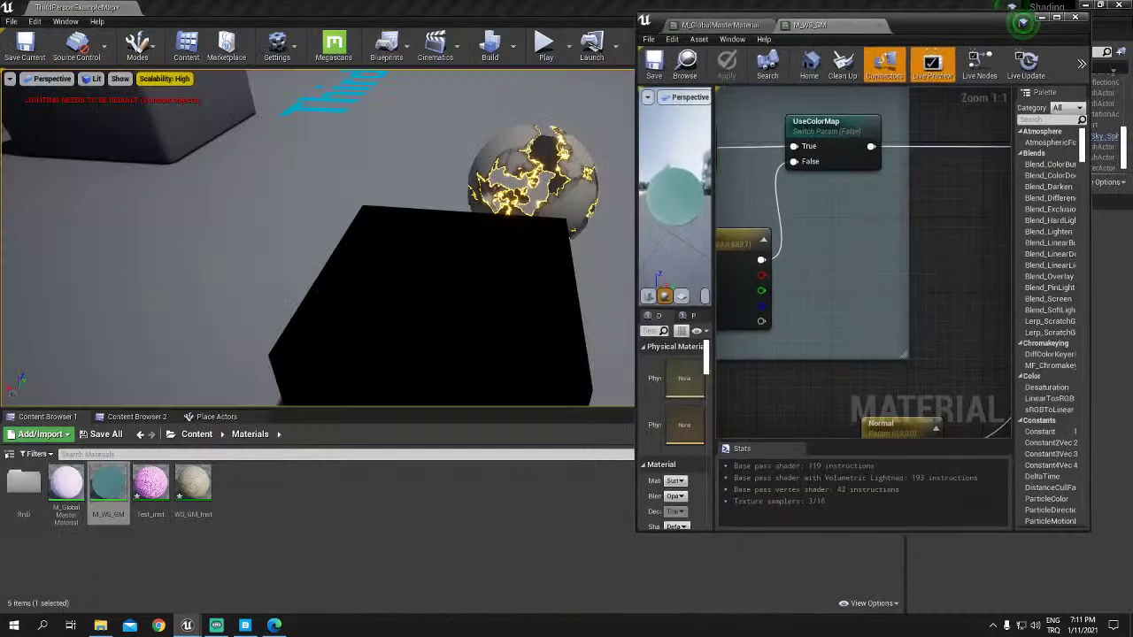
# Step: Apply the WS_GM_Inst material instance to the black cube
pyautogui.click(193, 487)
pyautogui.moveTo(318, 239)
pyautogui.mouseDown(button='right')
pyautogui.moveTo(265, 239)
pyautogui.moveTo(292, 238)
pyautogui.mouseUp(button='right')
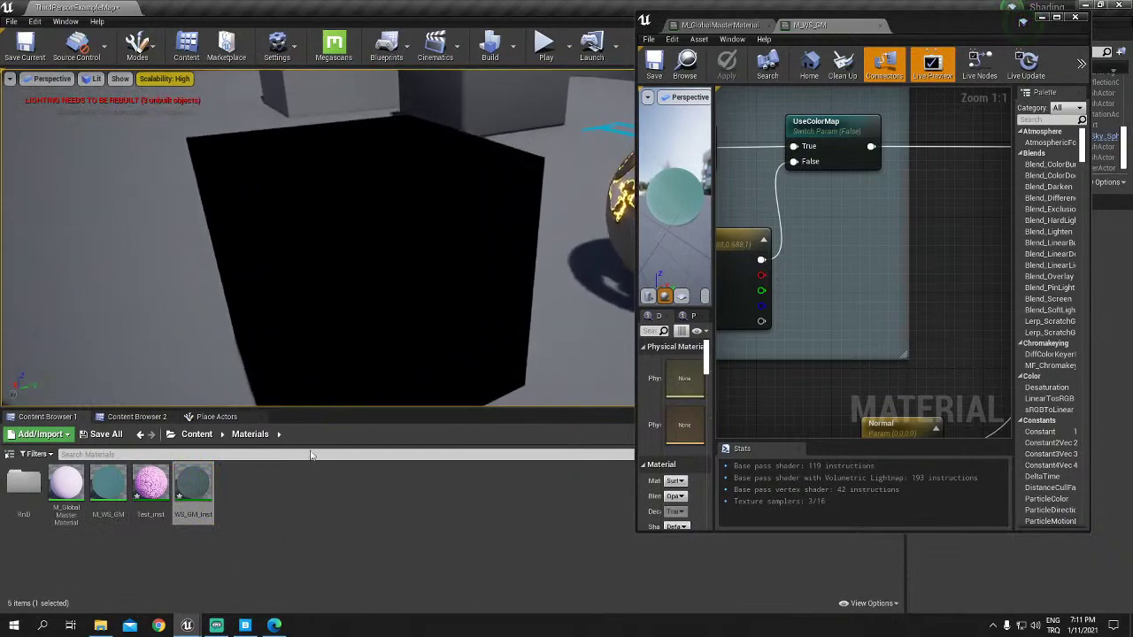
pyautogui.moveTo(193, 487); pyautogui.dragTo(379, 294)
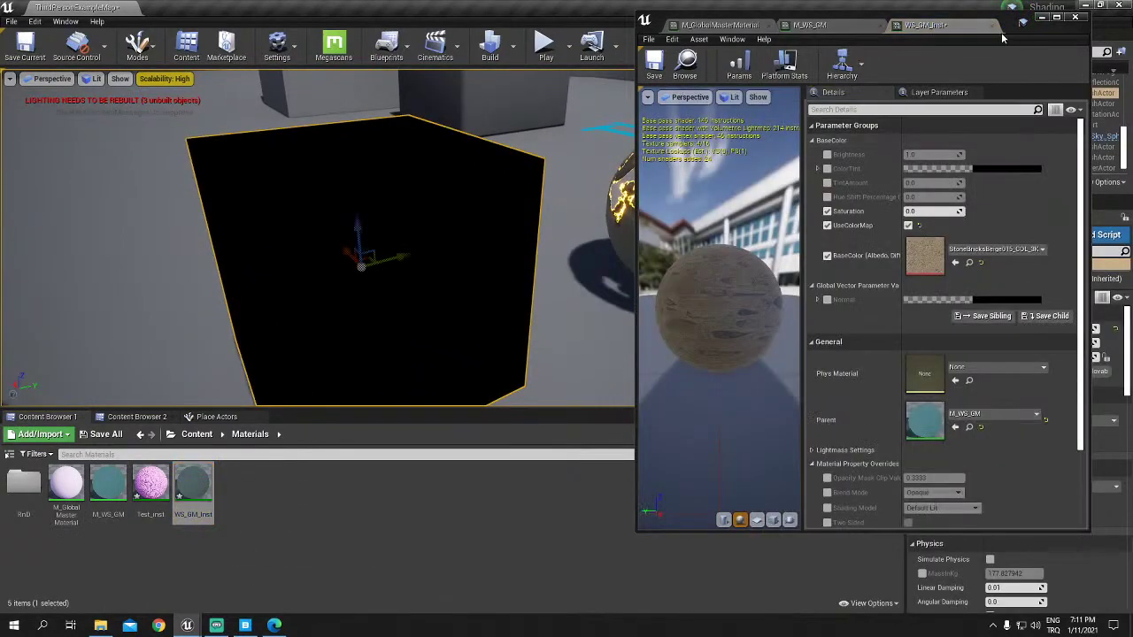
pyautogui.moveTo(1018, 22)
pyautogui.mouseDown()
pyautogui.moveTo(794, 56)
pyautogui.moveTo(969, 48)
pyautogui.mouseUp()
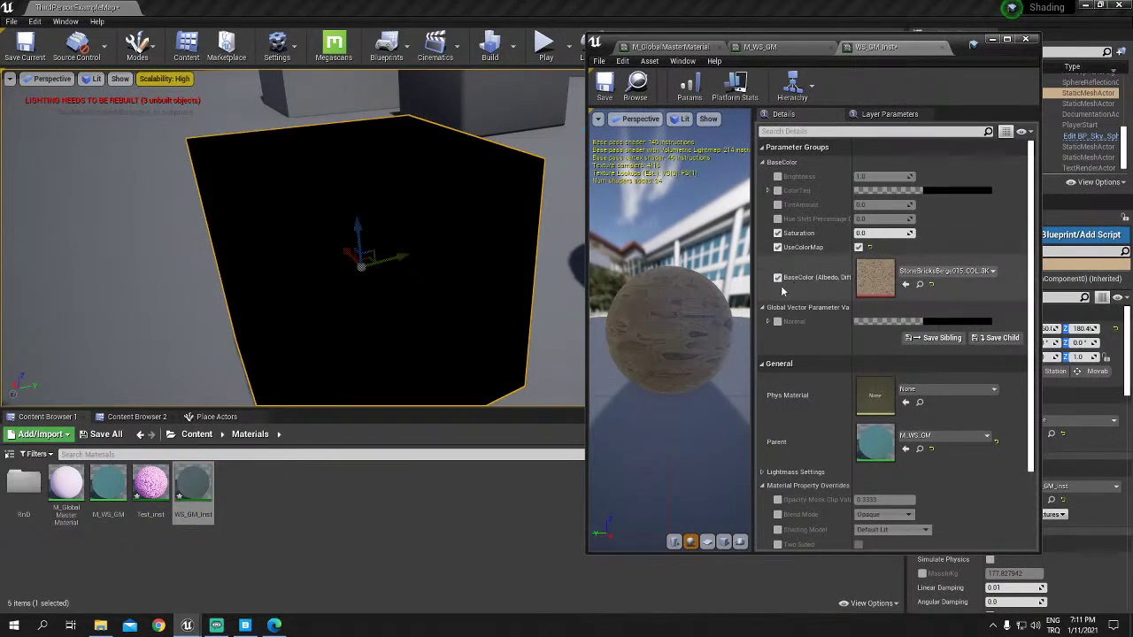
# Step: Enable WS_GM_Inst's Normal override and drag its colour toward blue
pyautogui.click(777, 321)
pyautogui.click(928, 322)
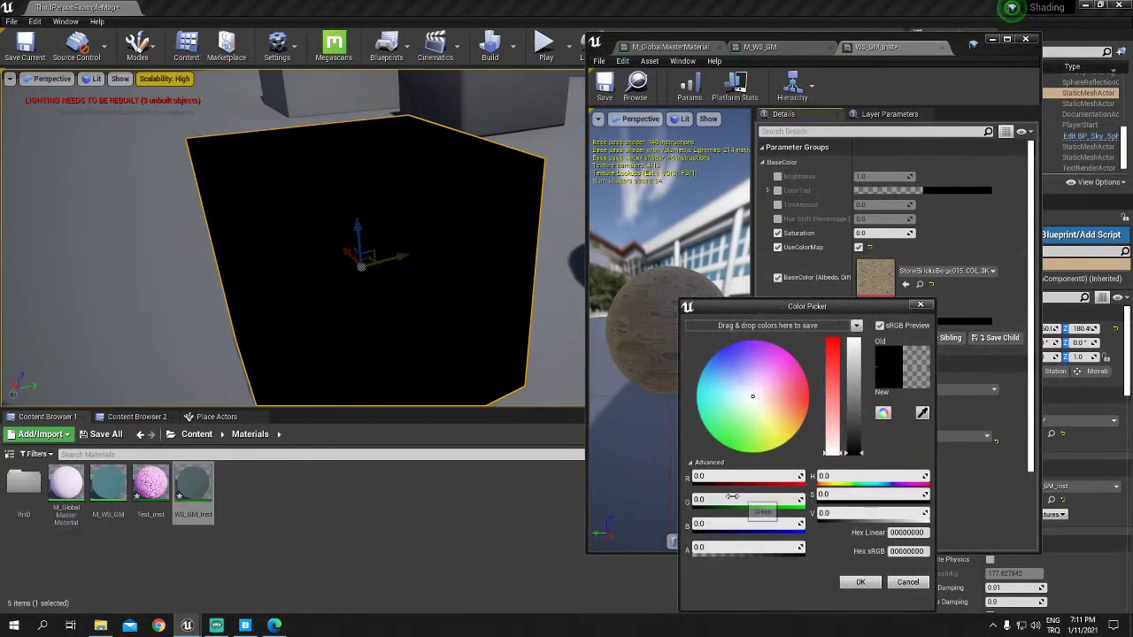
pyautogui.moveTo(731, 523); pyautogui.dragTo(760, 524)
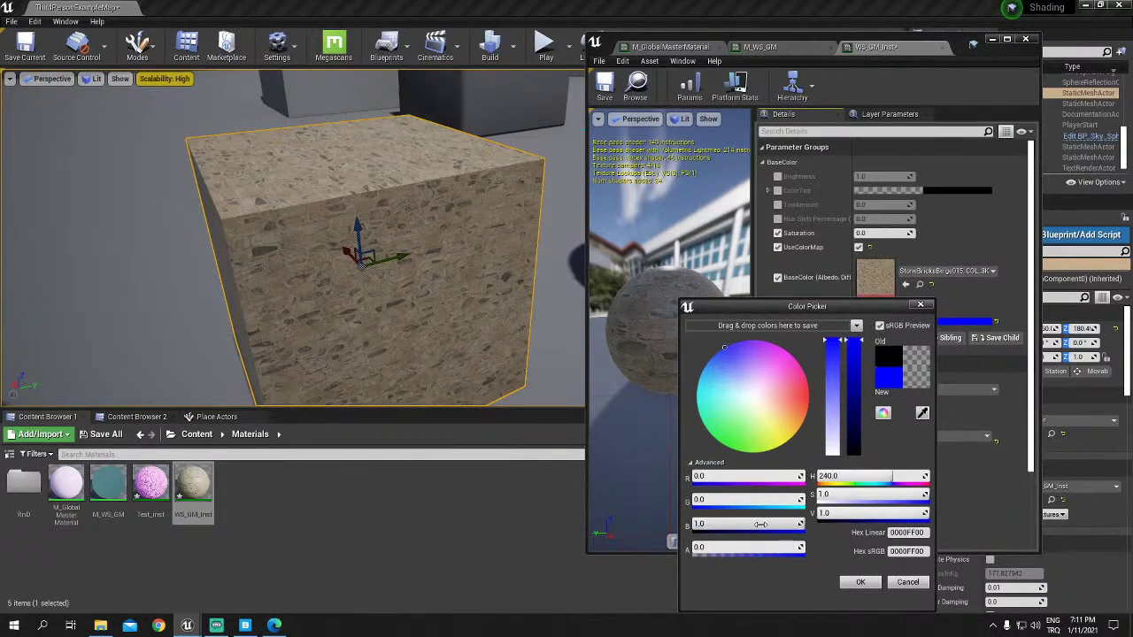
pyautogui.moveTo(759, 524)
pyautogui.mouseDown()
pyautogui.moveTo(701, 524)
pyautogui.moveTo(779, 524)
pyautogui.mouseUp()
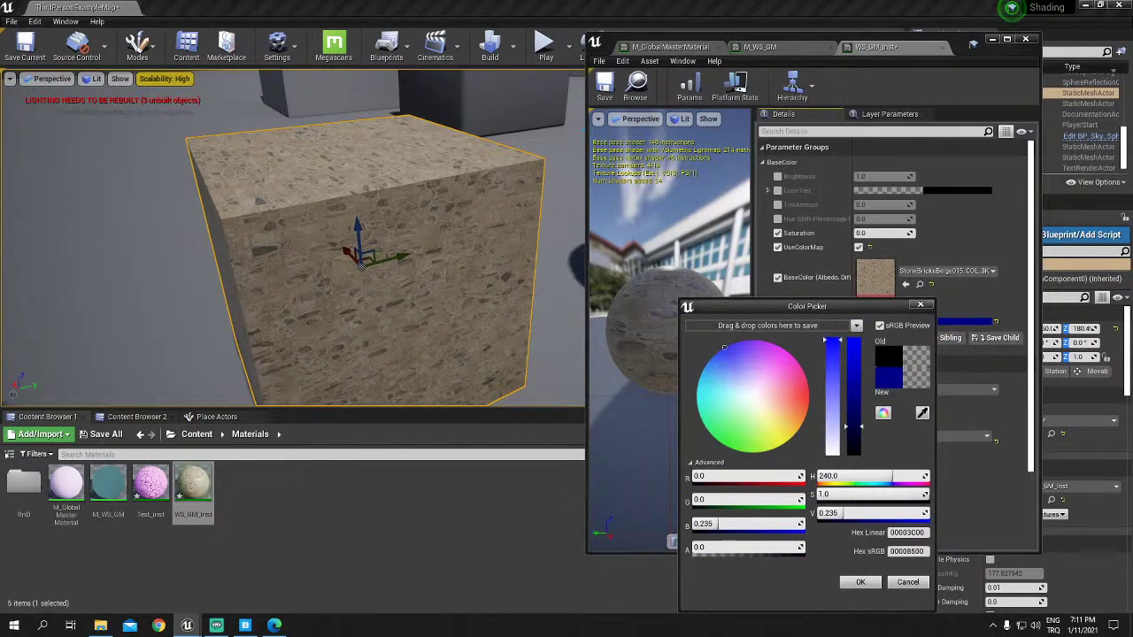
# Step: Give the sphere the WS_GM_Inst stone material while tweaking the Normal colour's values
pyautogui.moveTo(151, 485); pyautogui.dragTo(242, 343)
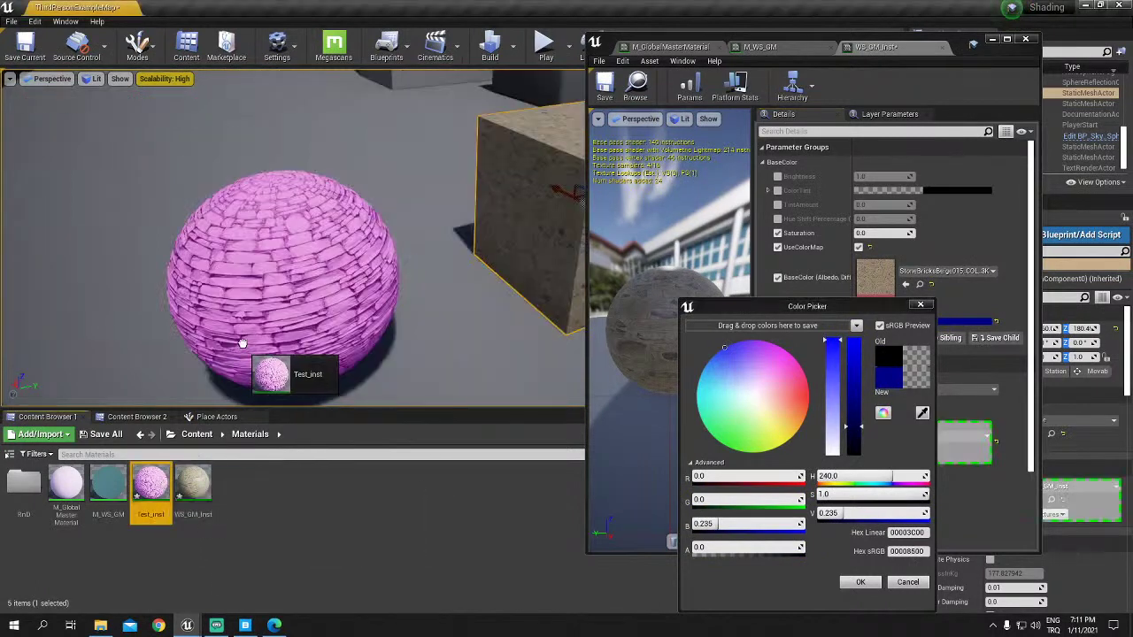
pyautogui.press('f')
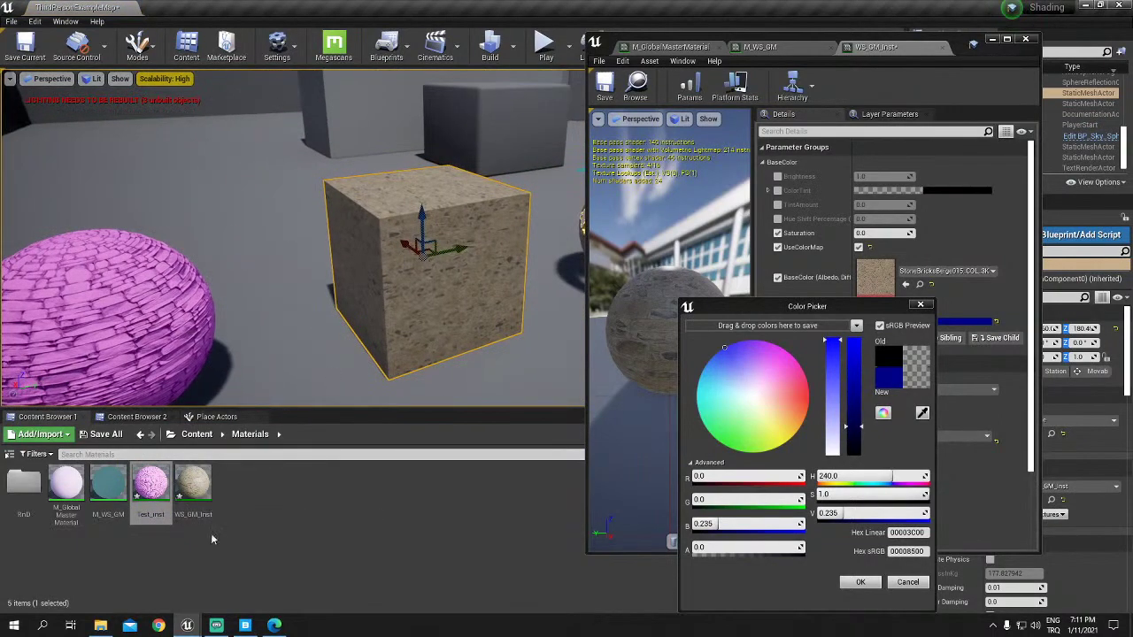
pyautogui.moveTo(193, 485); pyautogui.dragTo(168, 353)
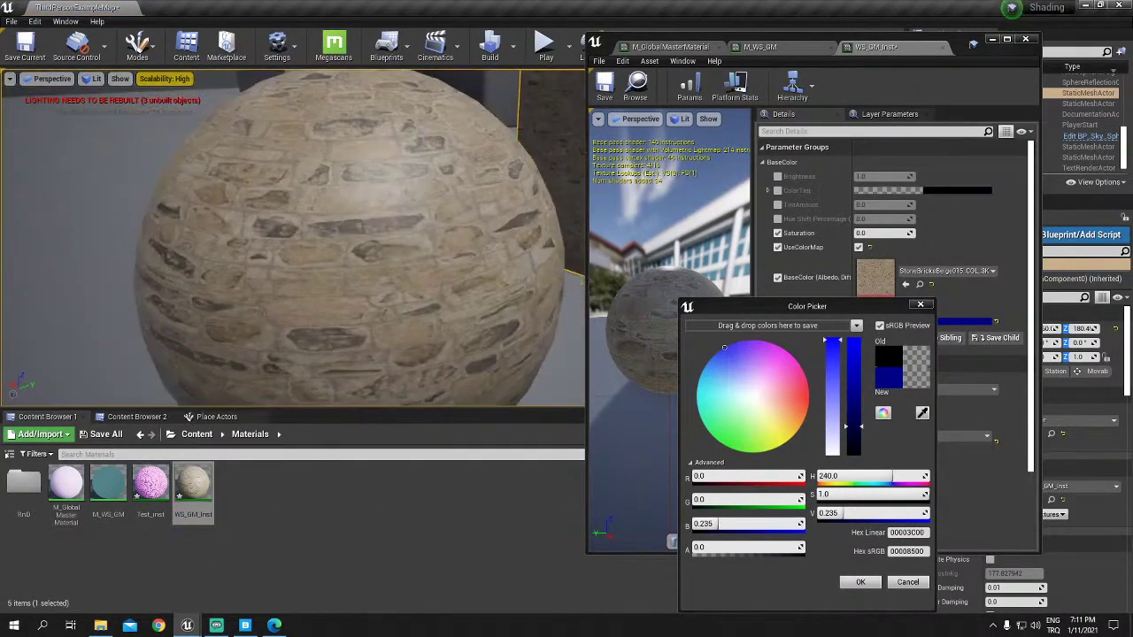
pyautogui.press('BackSpace')
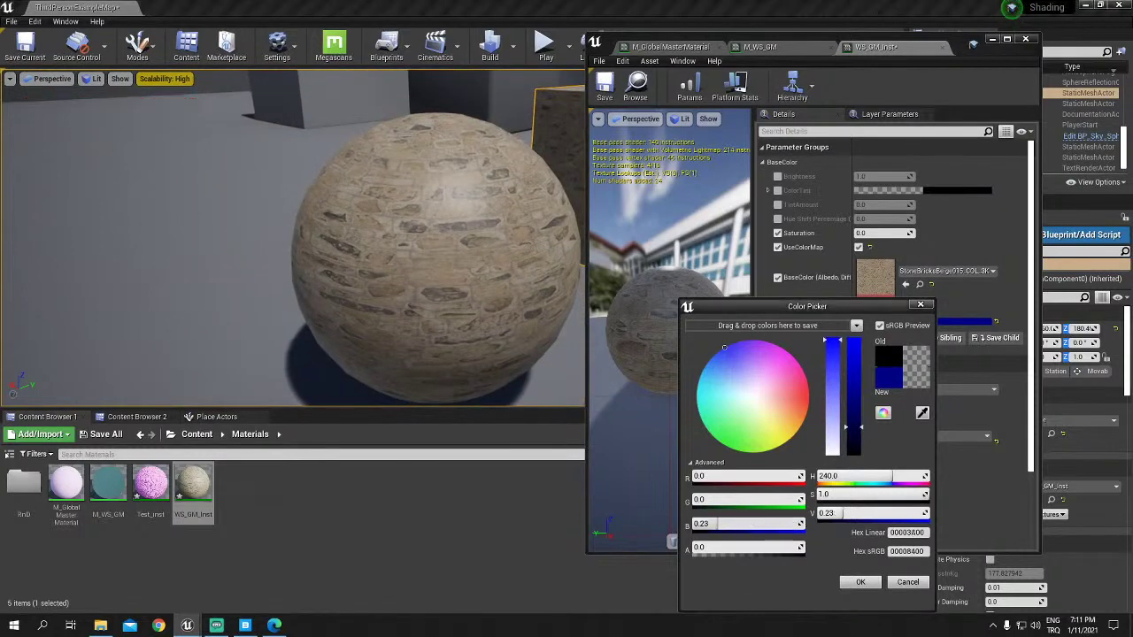
pyautogui.moveTo(854, 428); pyautogui.dragTo(854, 431)
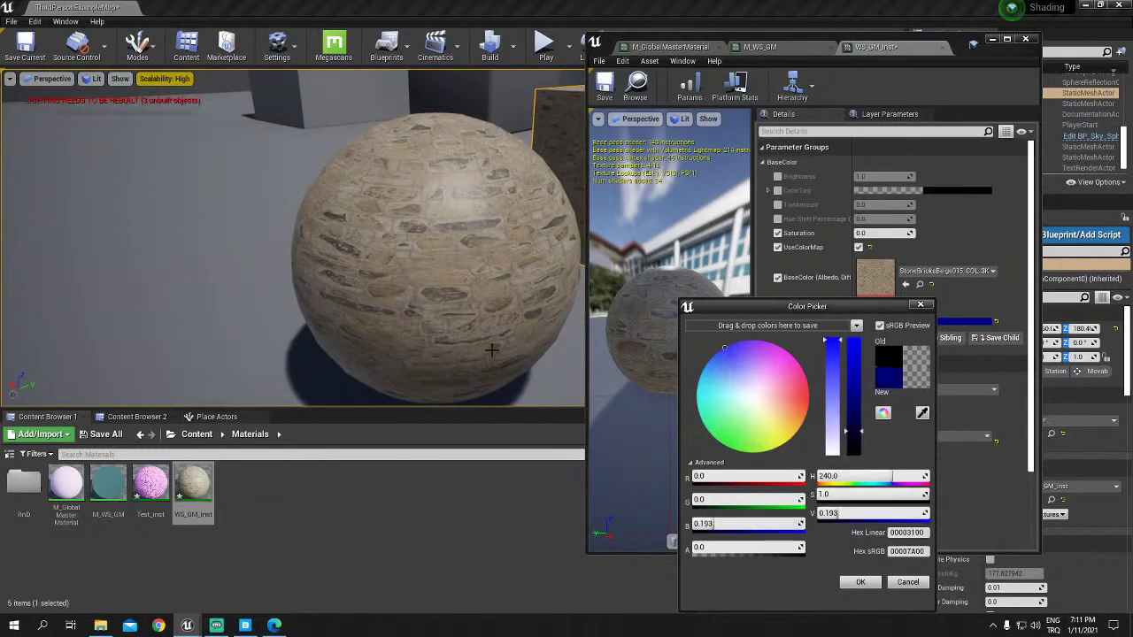
pyautogui.moveTo(491, 350); pyautogui.dragTo(496, 380, button='right')
pyautogui.moveTo(725, 500)
pyautogui.mouseDown()
pyautogui.moveTo(748, 499)
pyautogui.moveTo(730, 499)
pyautogui.mouseUp()
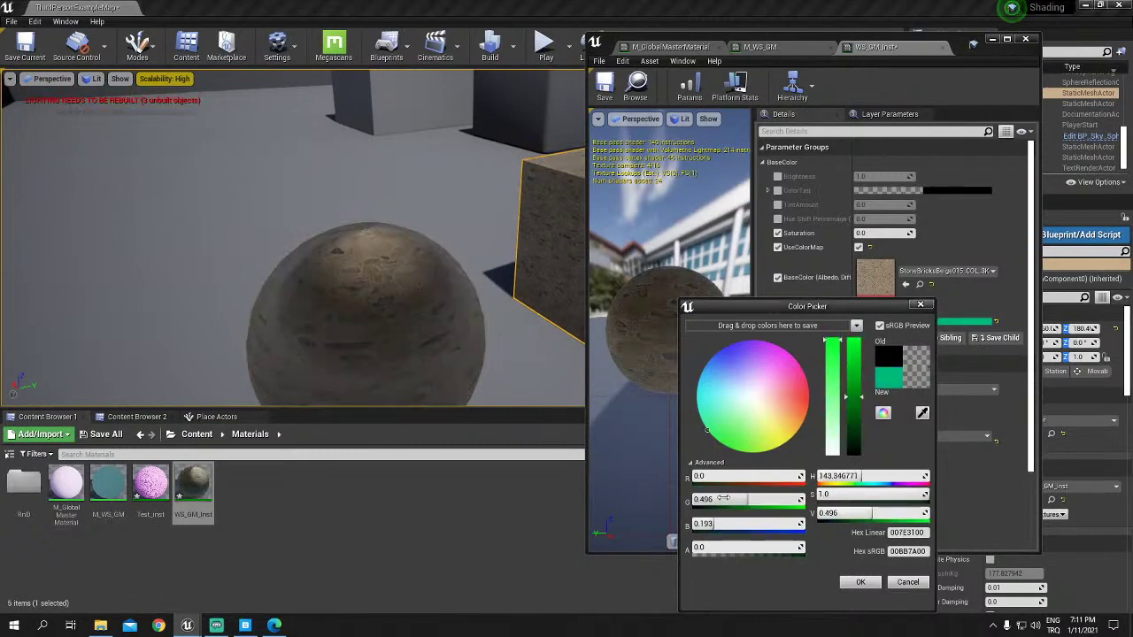
pyautogui.moveTo(292, 265)
pyautogui.mouseDown(button='right')
pyautogui.moveTo(265, 283)
pyautogui.moveTo(565, 196)
pyautogui.mouseUp(button='right')
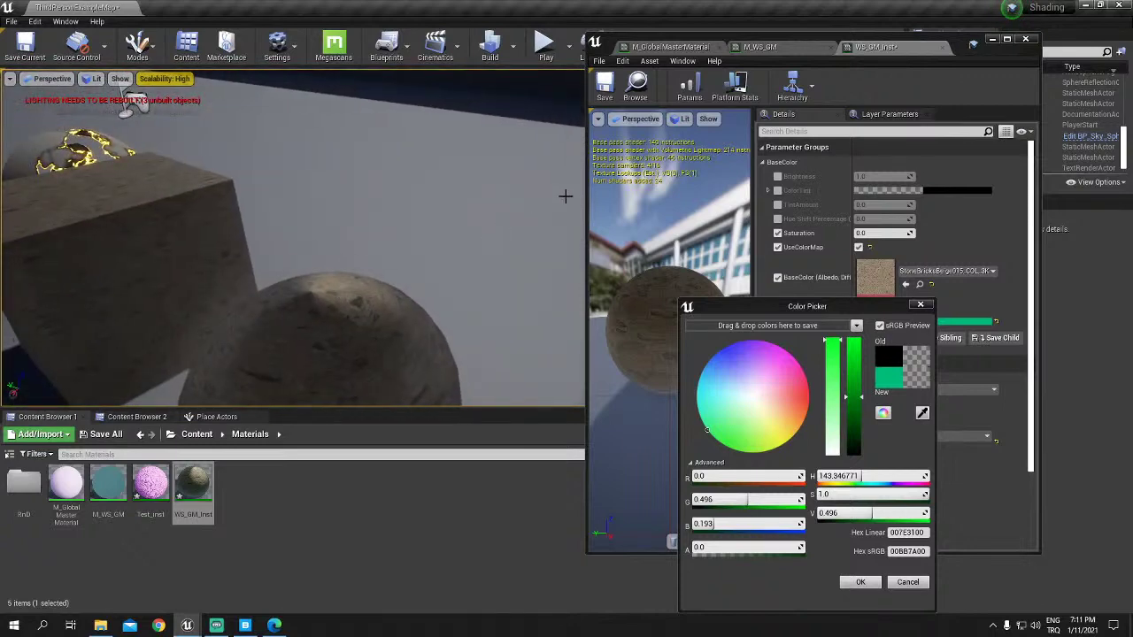
# Step: Set the Normal override to R0 G0 B1, confirm it, and close WS_GM_Inst
pyautogui.click(921, 306)
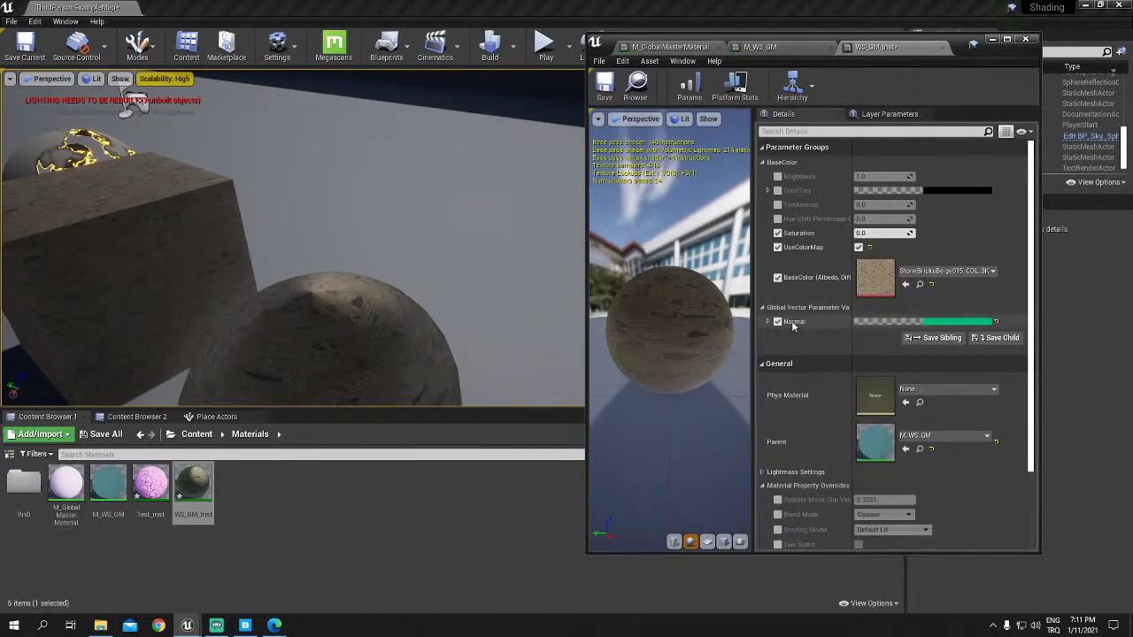
pyautogui.click(920, 321)
pyautogui.click(731, 475)
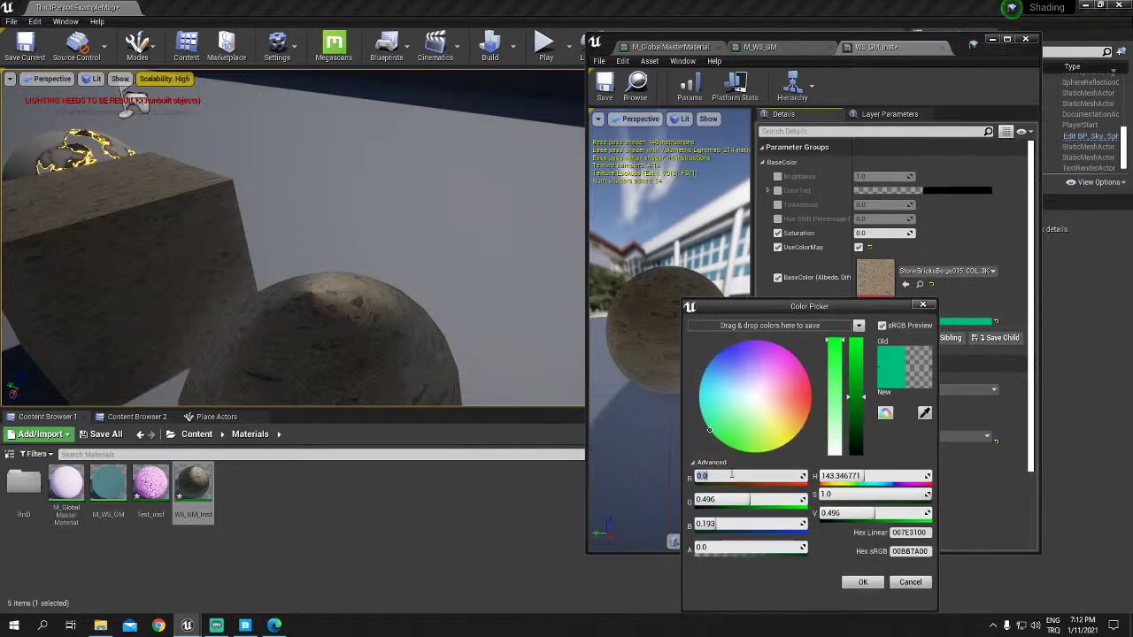
pyautogui.press('Tab')
pyautogui.write('0')
pyautogui.press('Tab')
pyautogui.write('1')
pyautogui.press('Return')
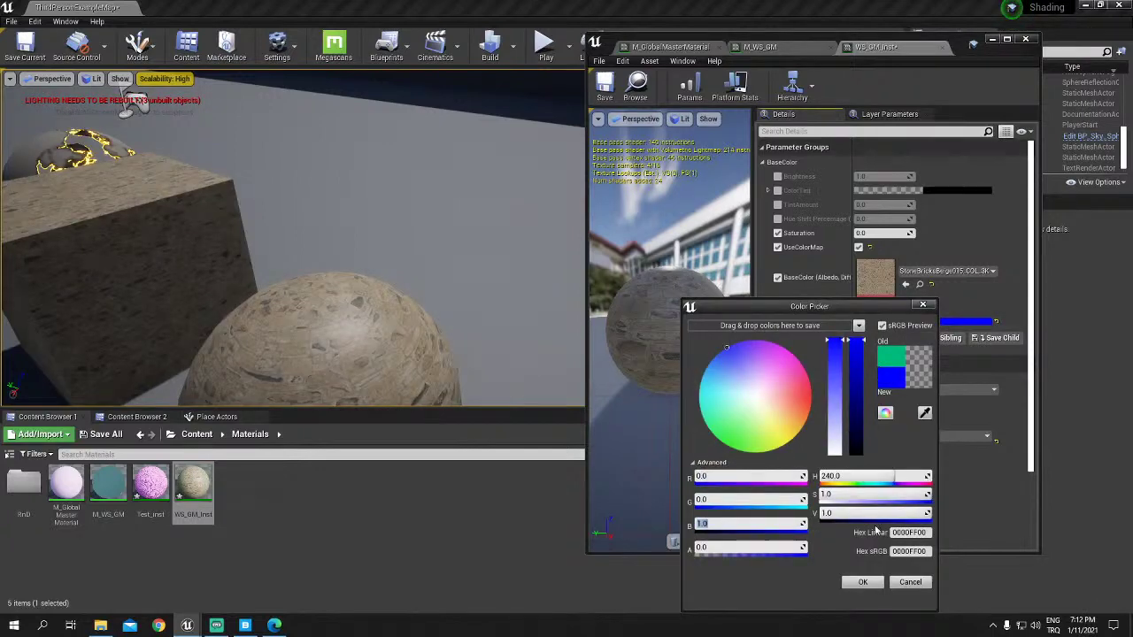
pyautogui.click(862, 582)
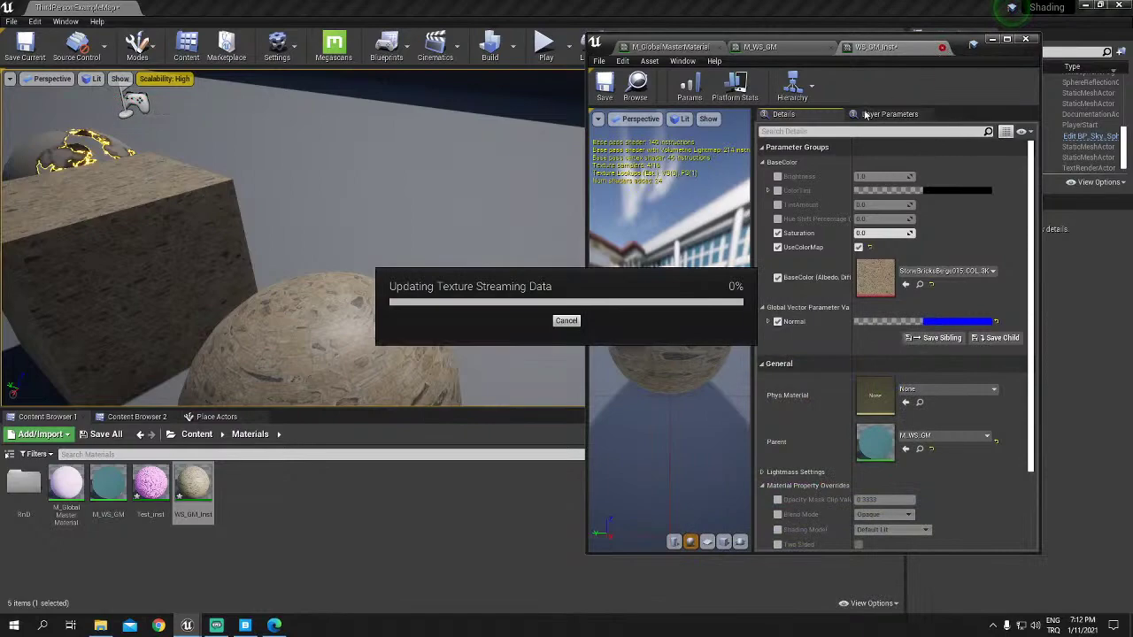
pyautogui.click(942, 47)
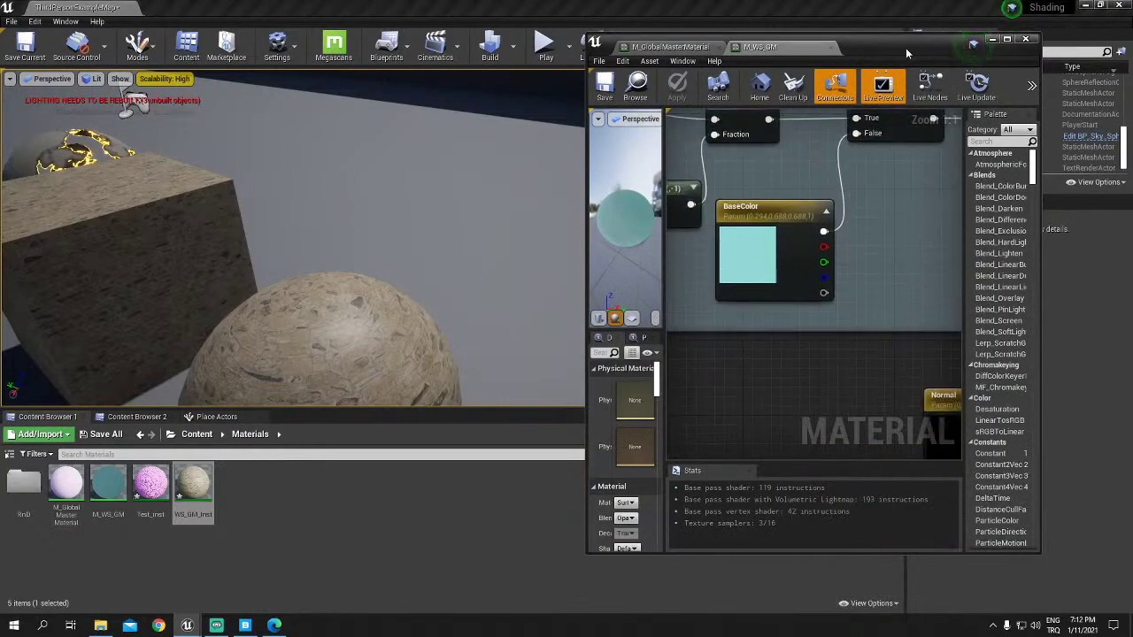
# Step: Inspect the AmbientOcclusion section, its AO texture and AmbientOcclusionShift parameter
pyautogui.doubleClick(905, 47)
pyautogui.scroll(-3, 672, 387)
pyautogui.moveTo(443, 265); pyautogui.dragTo(748, 339, button='right')
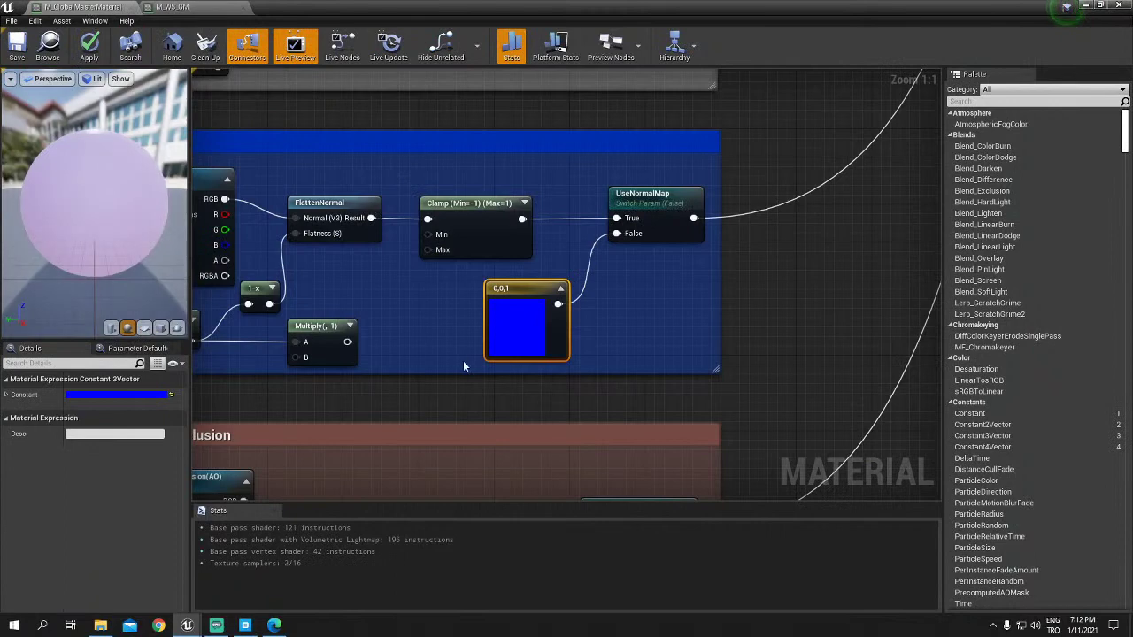
pyautogui.scroll(-1, 463, 360)
pyautogui.moveTo(463, 360)
pyautogui.mouseDown(button='right')
pyautogui.moveTo(650, 342)
pyautogui.moveTo(574, 124)
pyautogui.mouseUp(button='right')
pyautogui.click(526, 360)
pyautogui.click(341, 281)
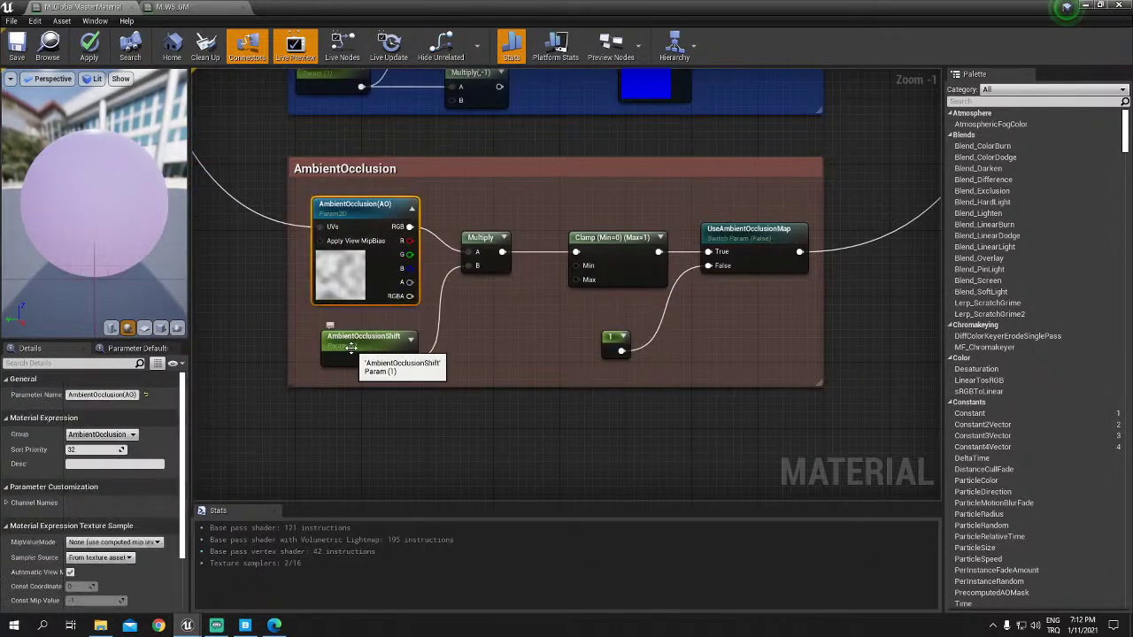
pyautogui.click(352, 336)
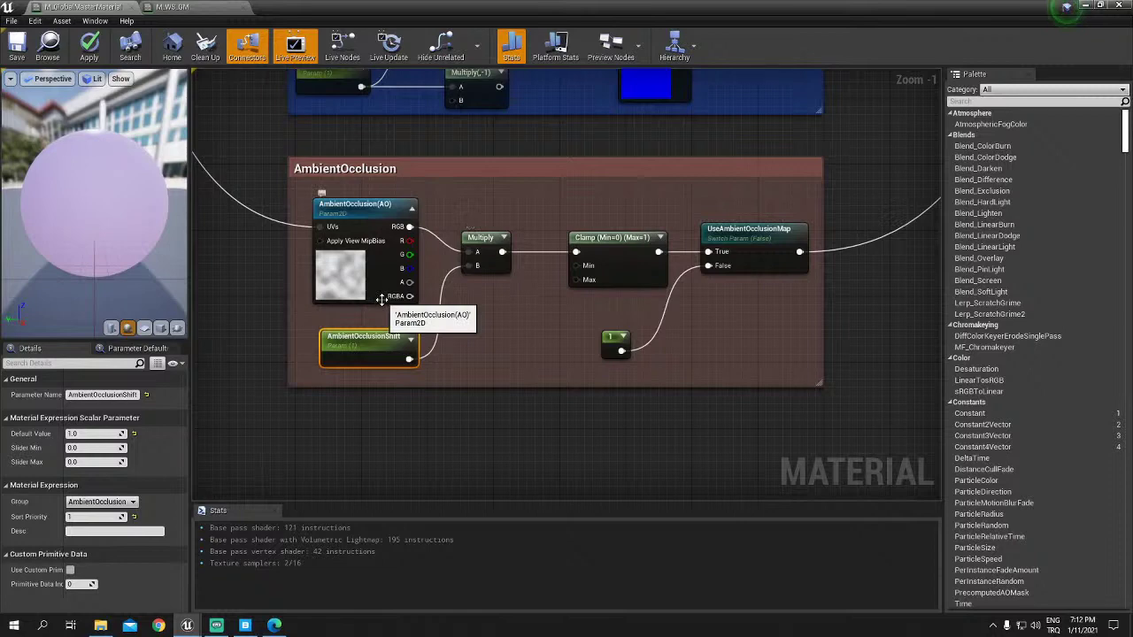
# Step: Check the AO Clamp, the constant 1 fallback and the UseAmbientOcclusionMap switch
pyautogui.click(611, 232)
pyautogui.moveTo(611, 232); pyautogui.dragTo(493, 237, button='right')
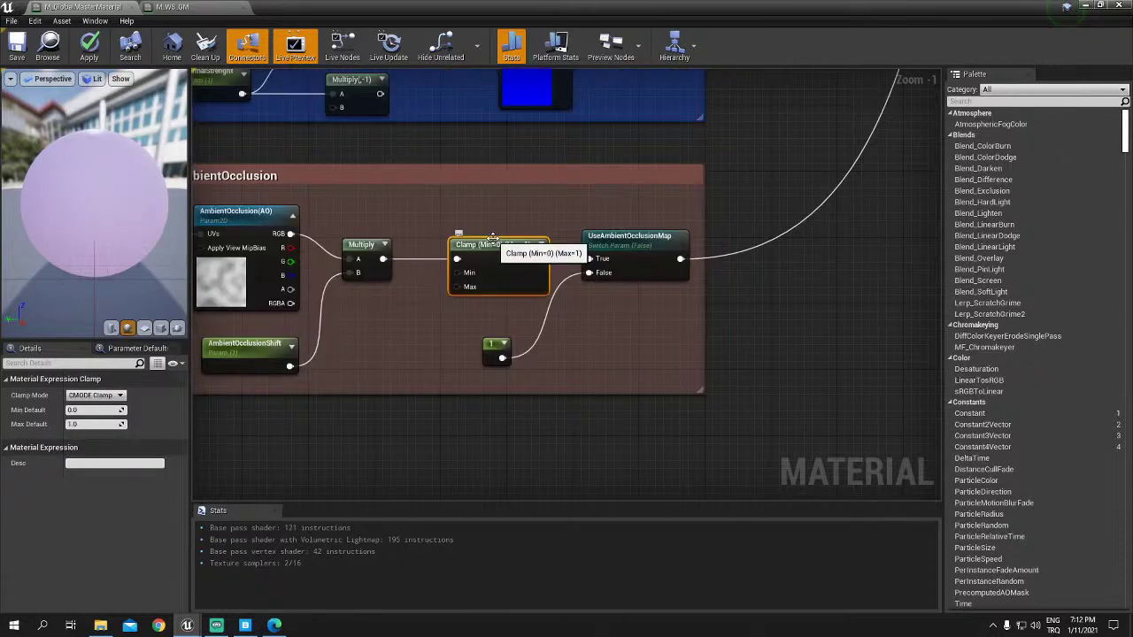
pyautogui.click(498, 345)
pyautogui.click(633, 238)
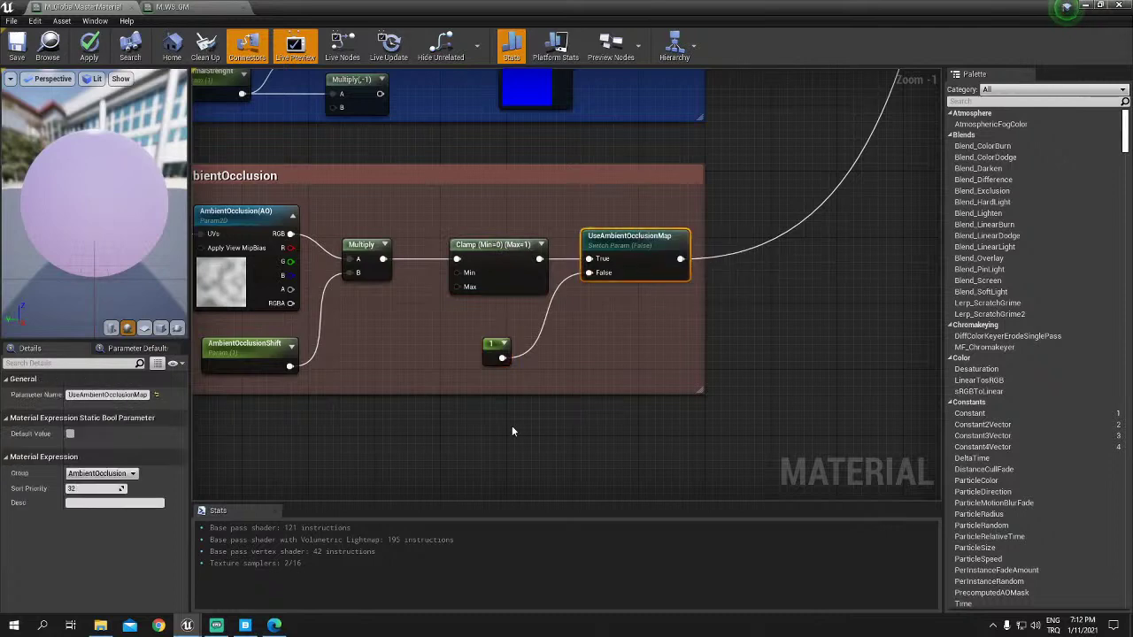
pyautogui.click(493, 345)
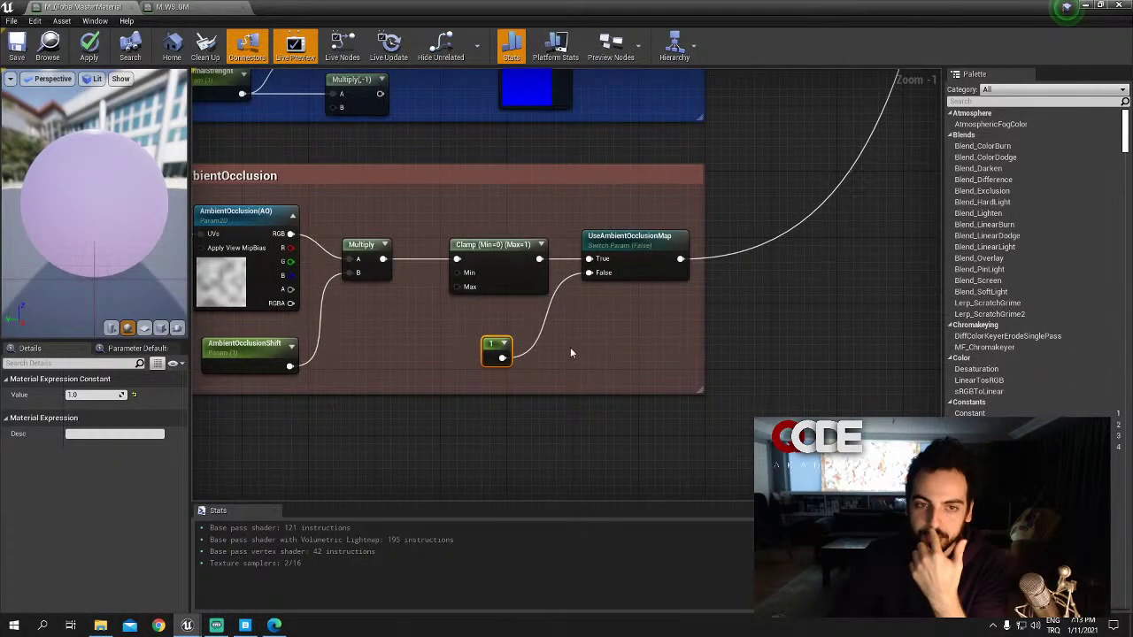
pyautogui.moveTo(570, 353); pyautogui.dragTo(794, 400, button='right')
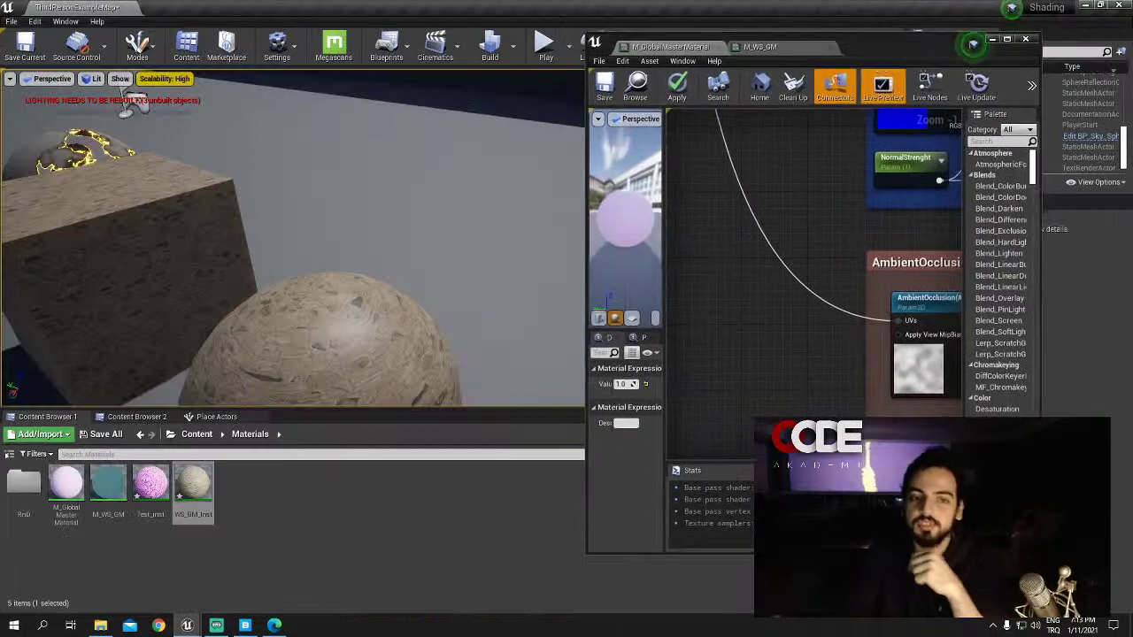
# Step: Orbit the level camera to centre the sphere with glowing yellow emissive veins
pyautogui.moveTo(498, 172); pyautogui.dragTo(485, 293)
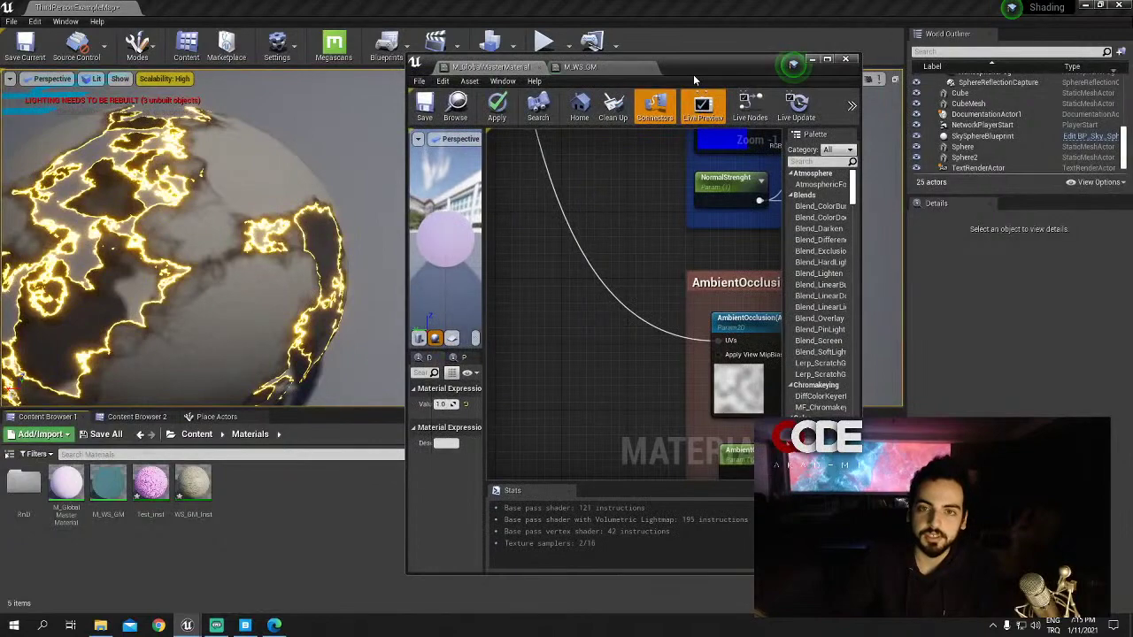
# Step: Maximize the Material Editor and move CustomRotator off the Multiply link, shifting TexCoord[0] right
pyautogui.moveTo(692, 74); pyautogui.dragTo(726, 84)
pyautogui.doubleClick(726, 84)
pyautogui.scroll(-2, 587, 421)
pyautogui.scroll(-2, 340, 170)
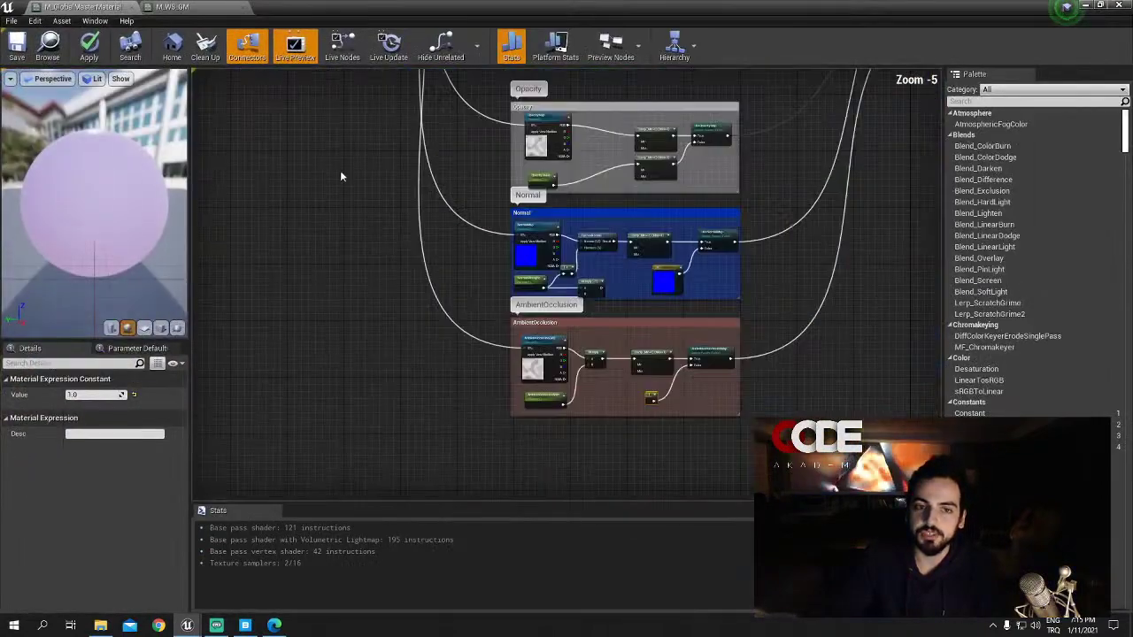
pyautogui.moveTo(340, 175); pyautogui.dragTo(306, 244, button='right')
pyautogui.scroll(2, 324, 202)
pyautogui.scroll(3, 381, 219)
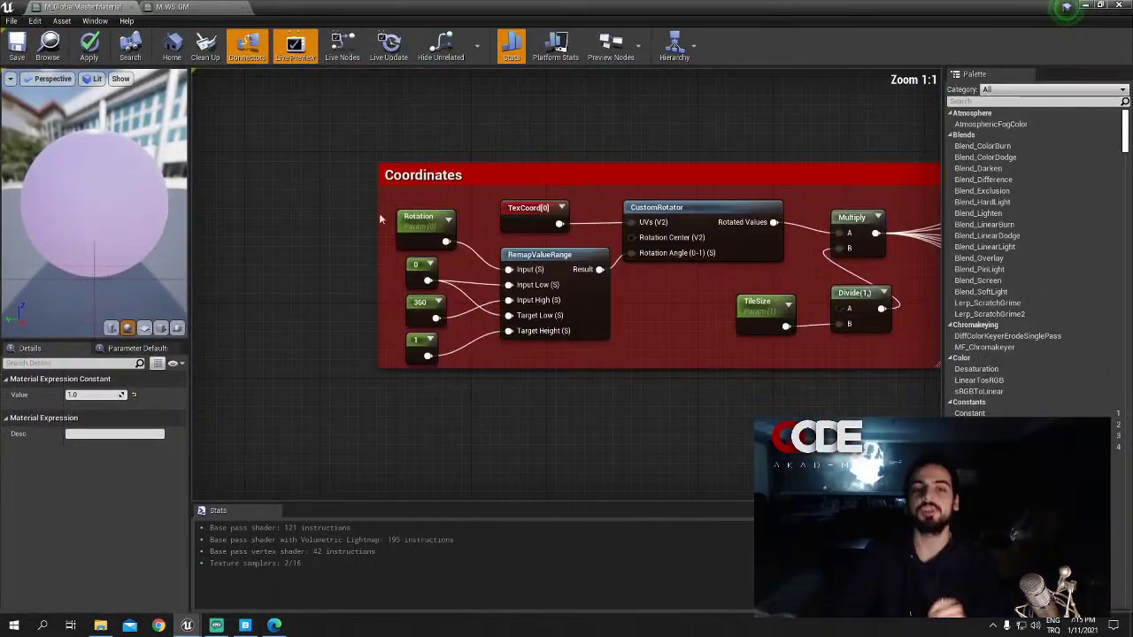
pyautogui.moveTo(576, 259); pyautogui.dragTo(556, 257)
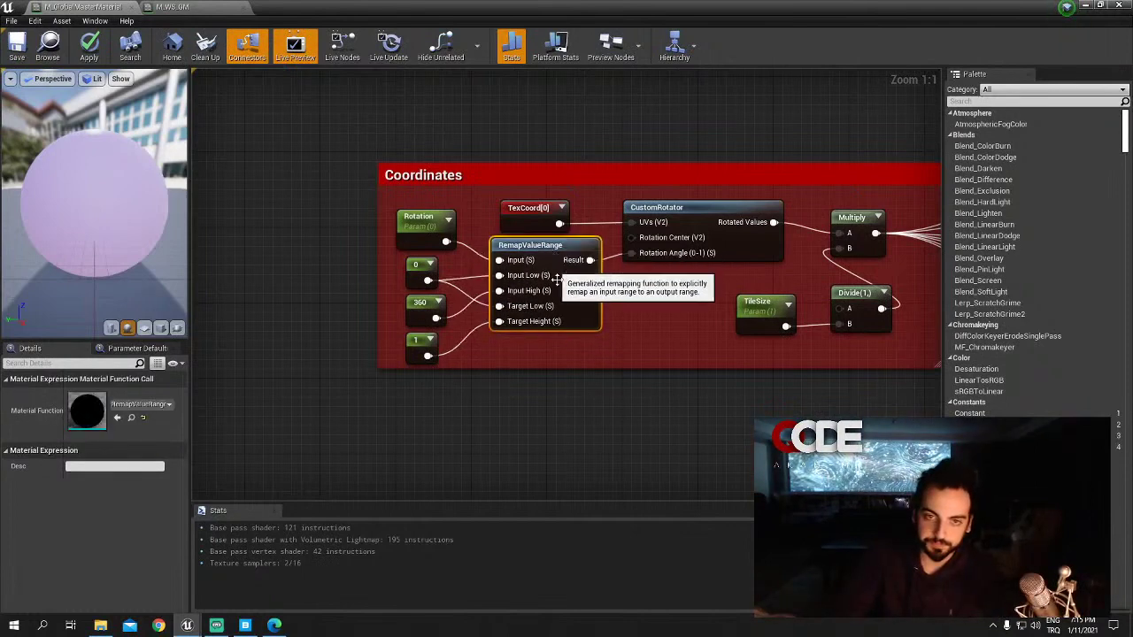
pyautogui.click(362, 205)
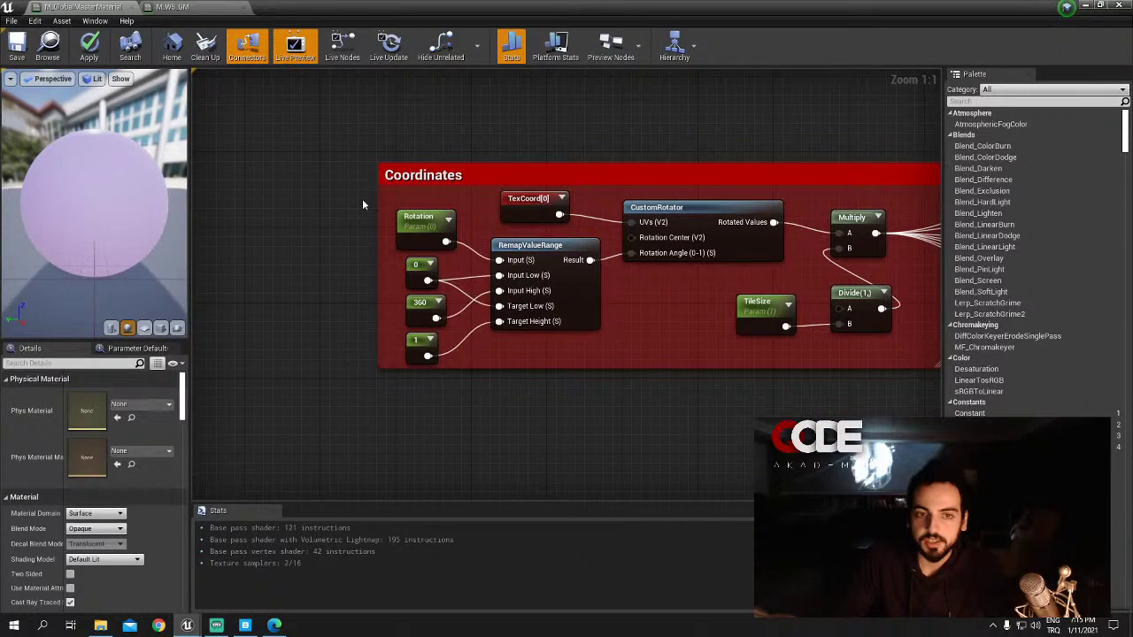
pyautogui.moveTo(362, 198); pyautogui.dragTo(219, 238, button='right')
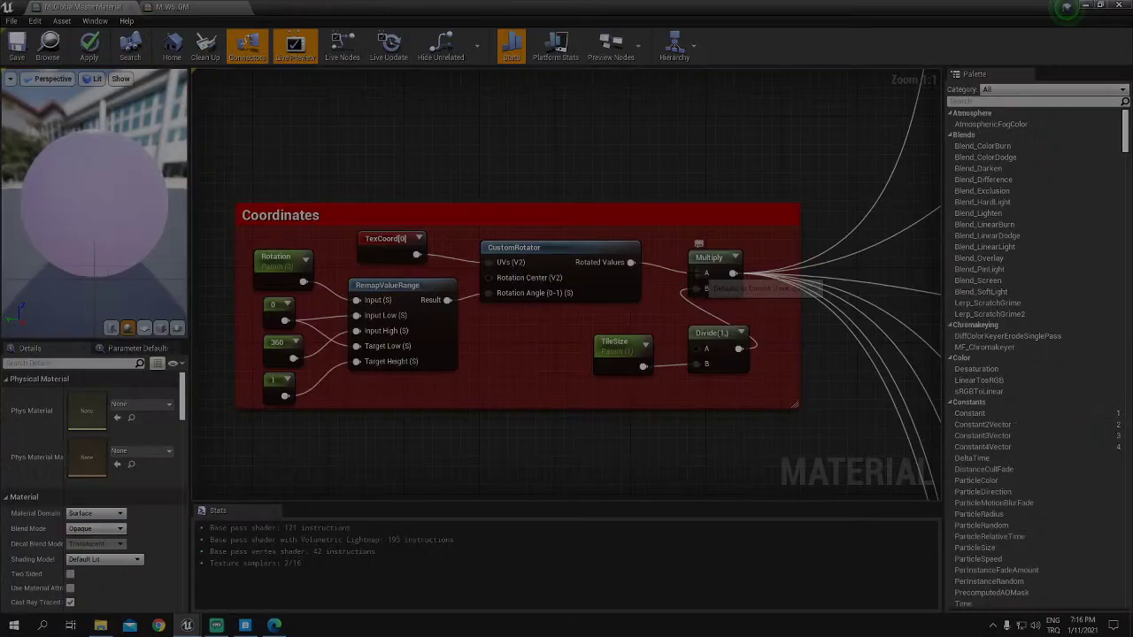
pyautogui.moveTo(531, 248); pyautogui.dragTo(502, 277)
pyautogui.moveTo(418, 241)
pyautogui.mouseDown()
pyautogui.moveTo(644, 241)
pyautogui.moveTo(602, 262)
pyautogui.mouseUp()
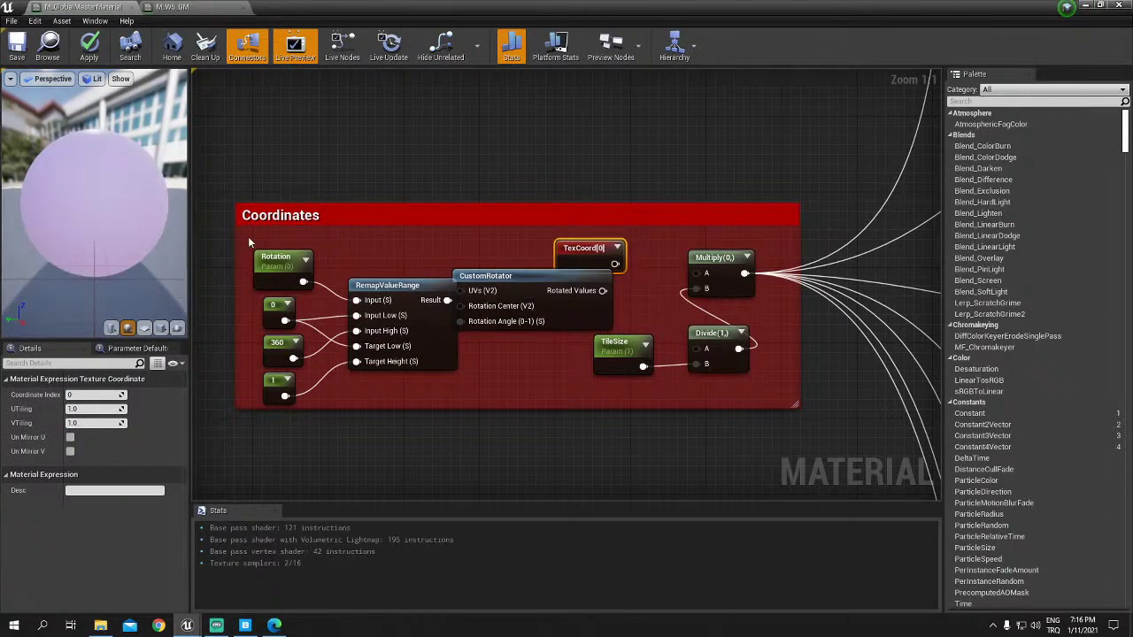
# Step: Shift the rotation nodes right and stretch the Coordinates comment box's left edge outward
pyautogui.moveTo(248, 241); pyautogui.dragTo(482, 403)
pyautogui.moveTo(488, 289)
pyautogui.mouseDown()
pyautogui.moveTo(498, 288)
pyautogui.moveTo(469, 278)
pyautogui.mouseUp()
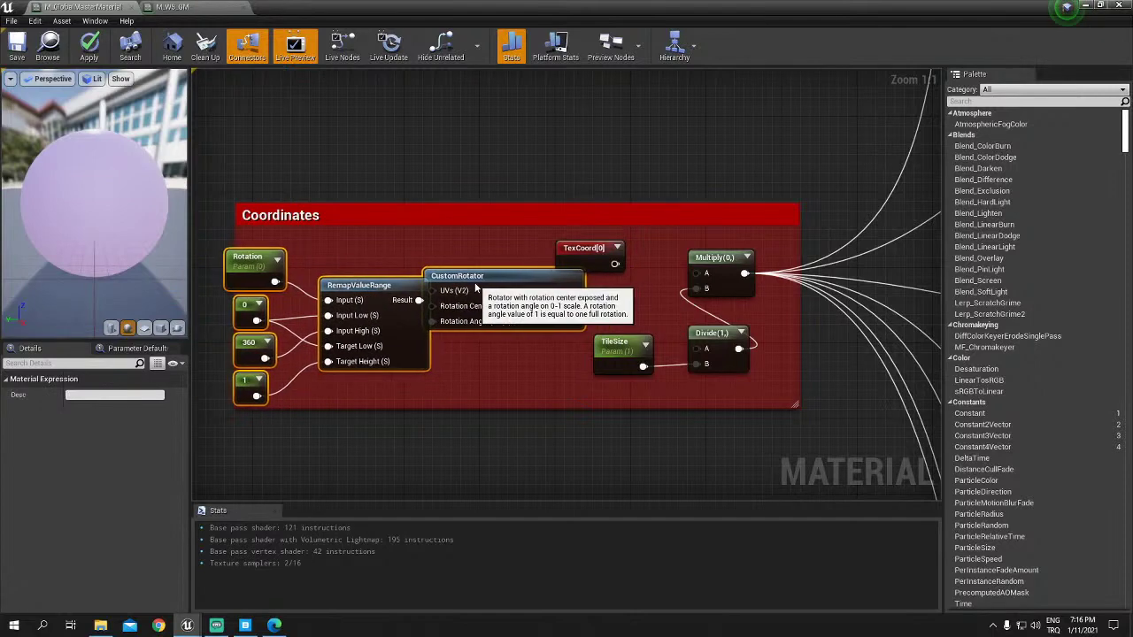
pyautogui.moveTo(234, 296); pyautogui.dragTo(200, 296)
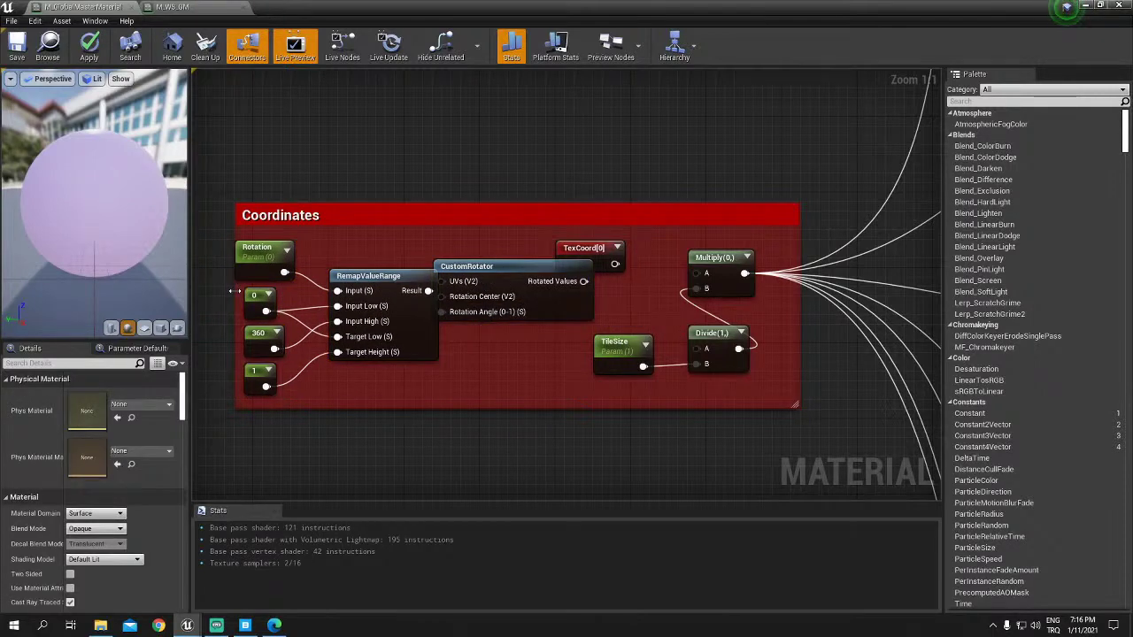
pyautogui.moveTo(576, 416); pyautogui.dragTo(727, 432, button='right')
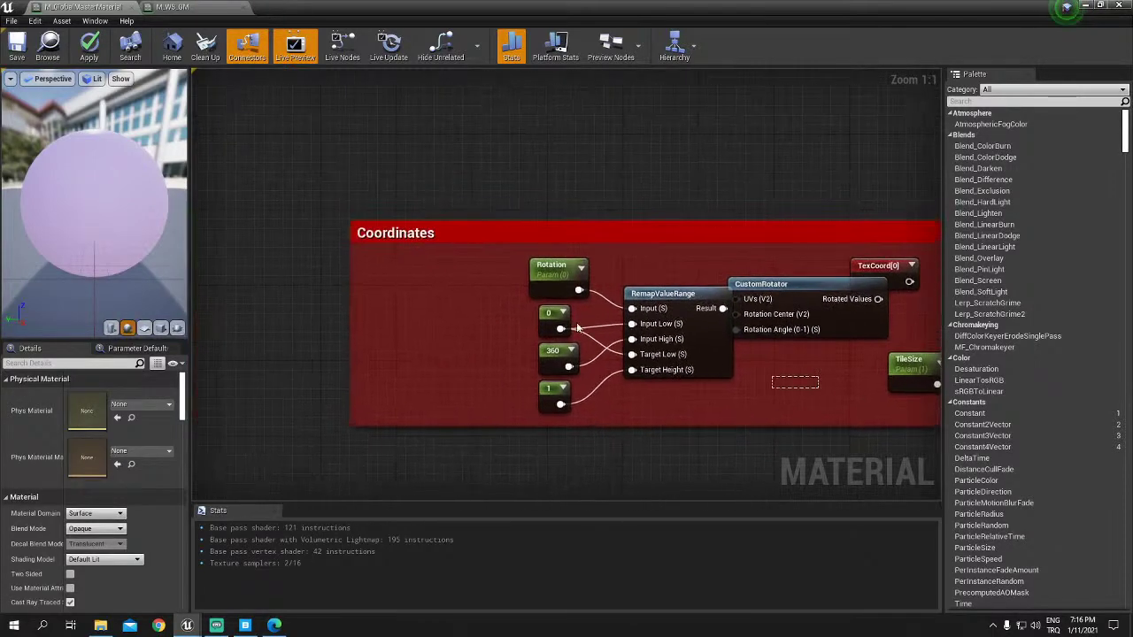
pyautogui.moveTo(822, 392); pyautogui.dragTo(503, 278)
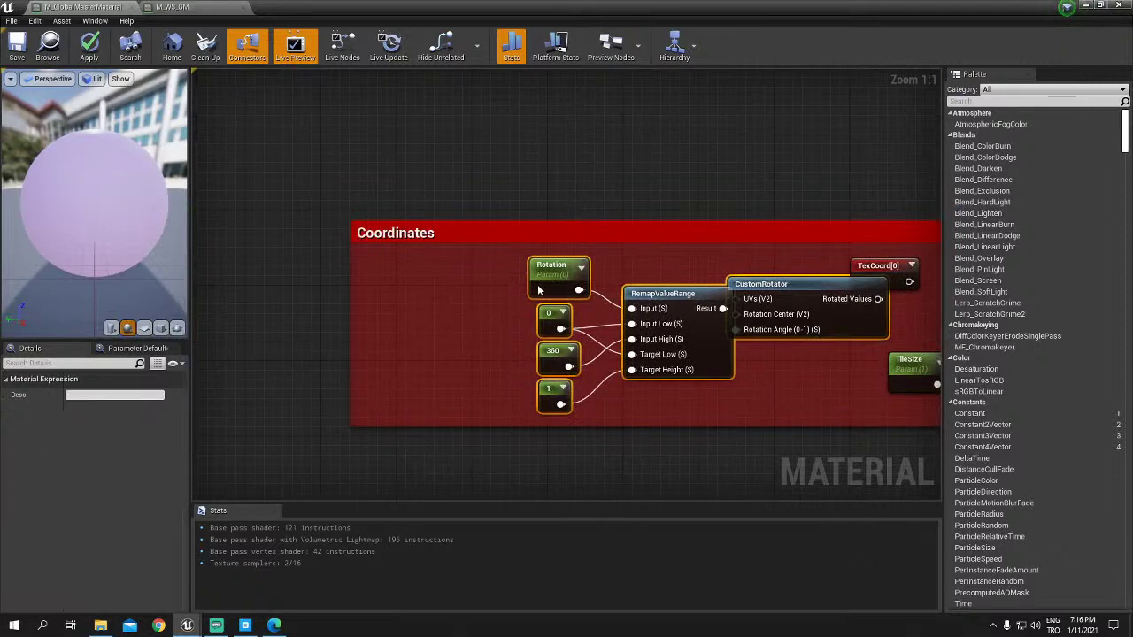
pyautogui.click(513, 292)
pyautogui.moveTo(743, 377); pyautogui.dragTo(385, 384, button='right')
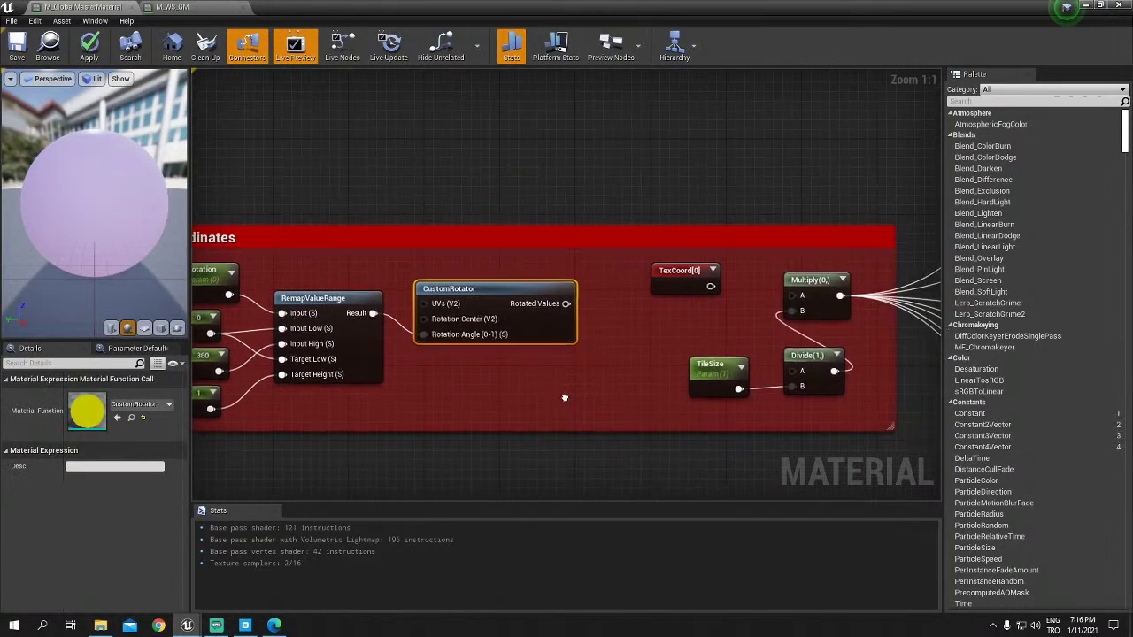
pyautogui.moveTo(723, 360); pyautogui.dragTo(643, 339, button='right')
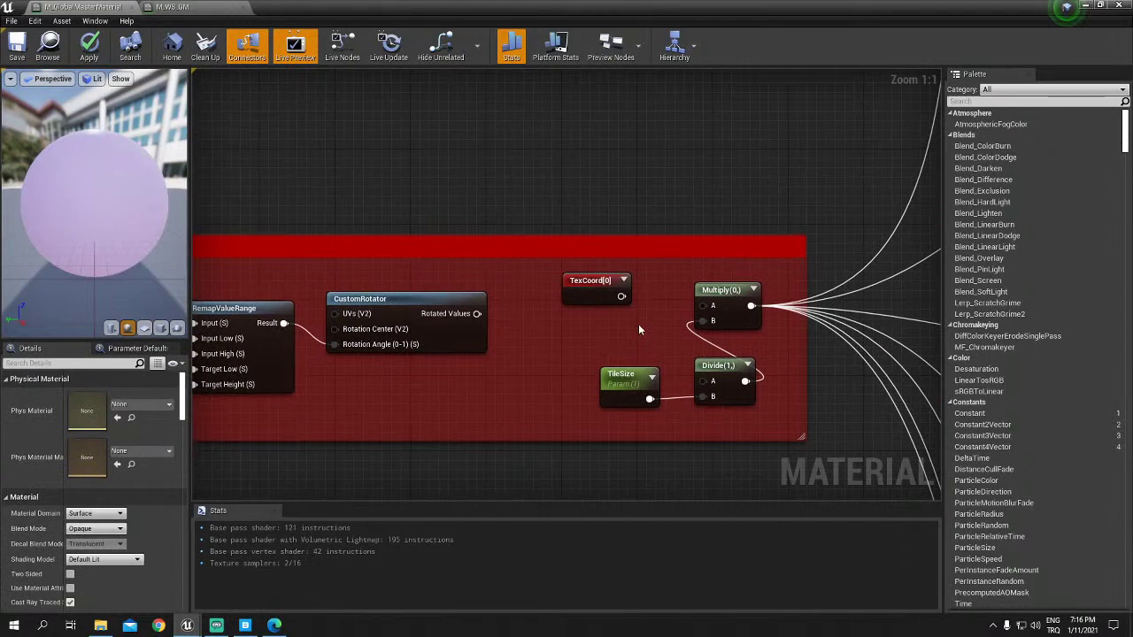
# Step: Wire TexCoord[0] straight into Multiply A and move TileSize, Divide and TexCoord[0] left
pyautogui.hotkey('ctrl', 'z')
pyautogui.moveTo(732, 420); pyautogui.dragTo(636, 380)
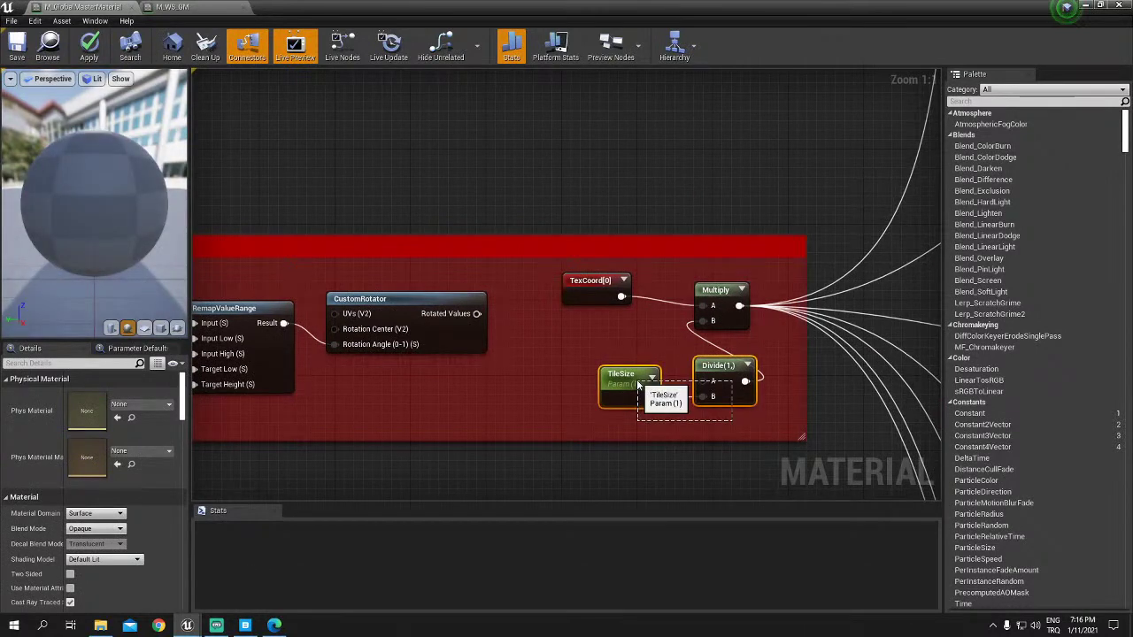
pyautogui.moveTo(714, 371); pyautogui.dragTo(638, 372)
pyautogui.click(697, 364)
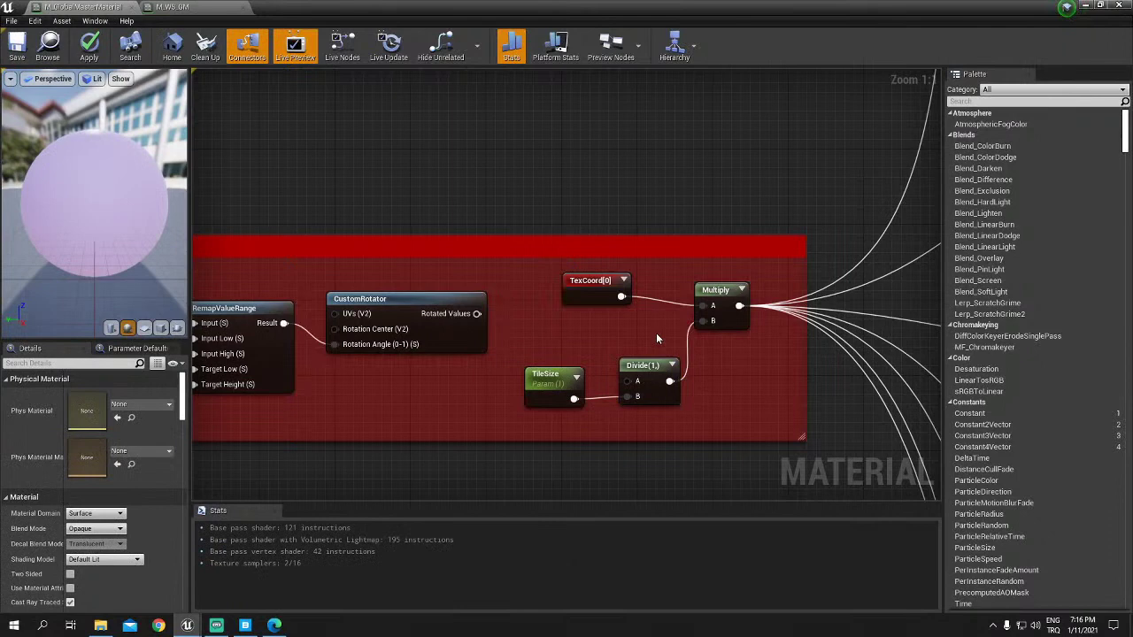
pyautogui.click(643, 366)
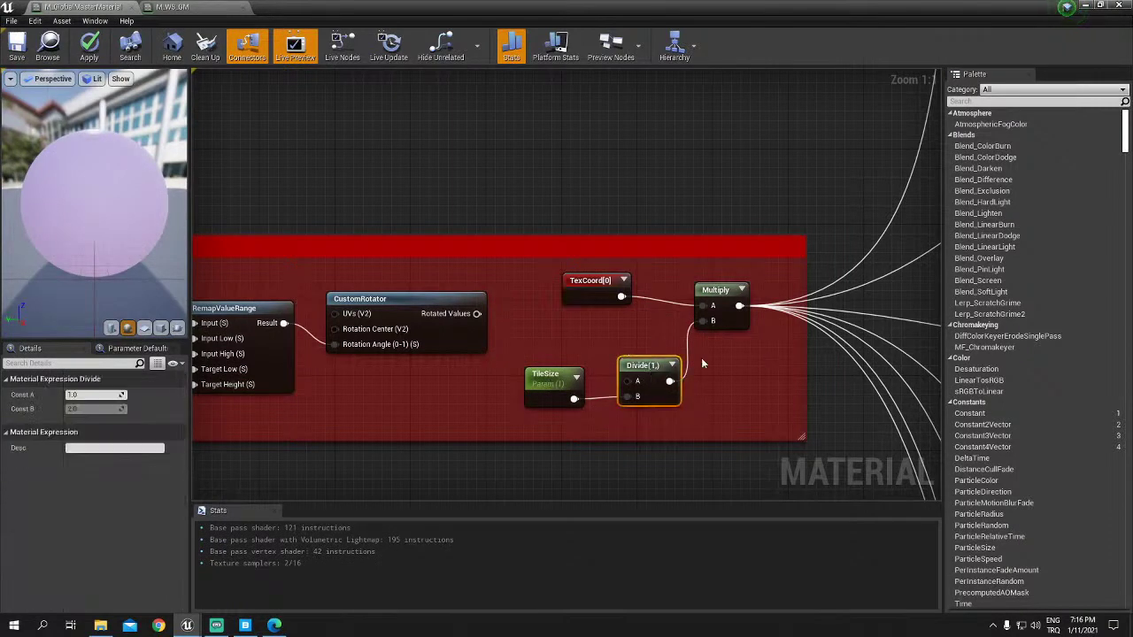
pyautogui.moveTo(701, 358); pyautogui.dragTo(687, 406, button='right')
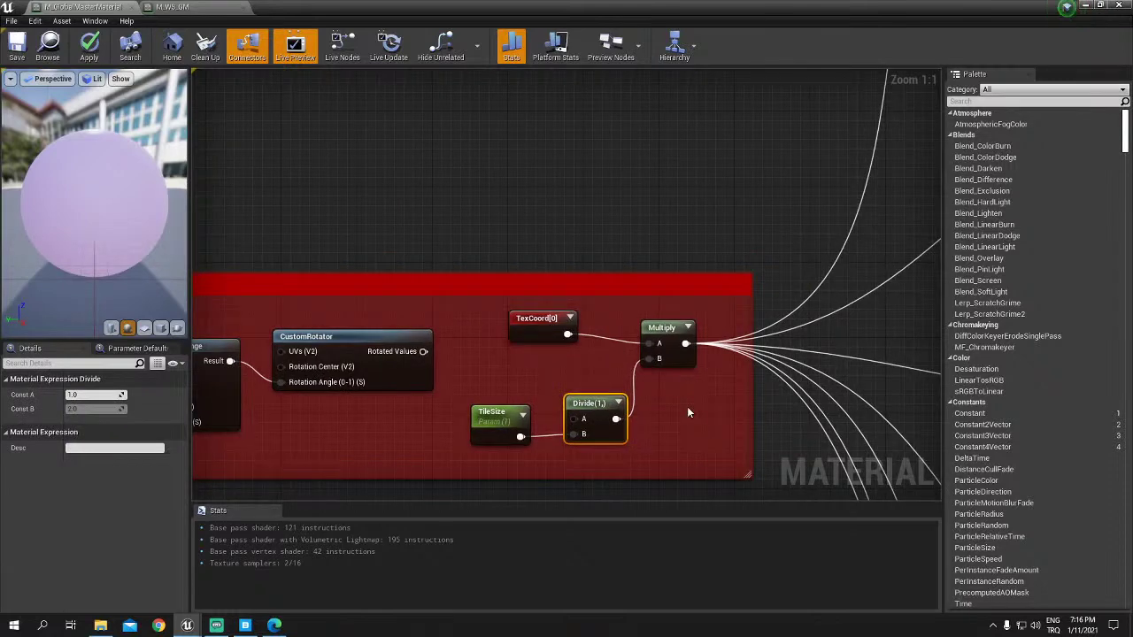
pyautogui.moveTo(535, 321); pyautogui.dragTo(505, 330)
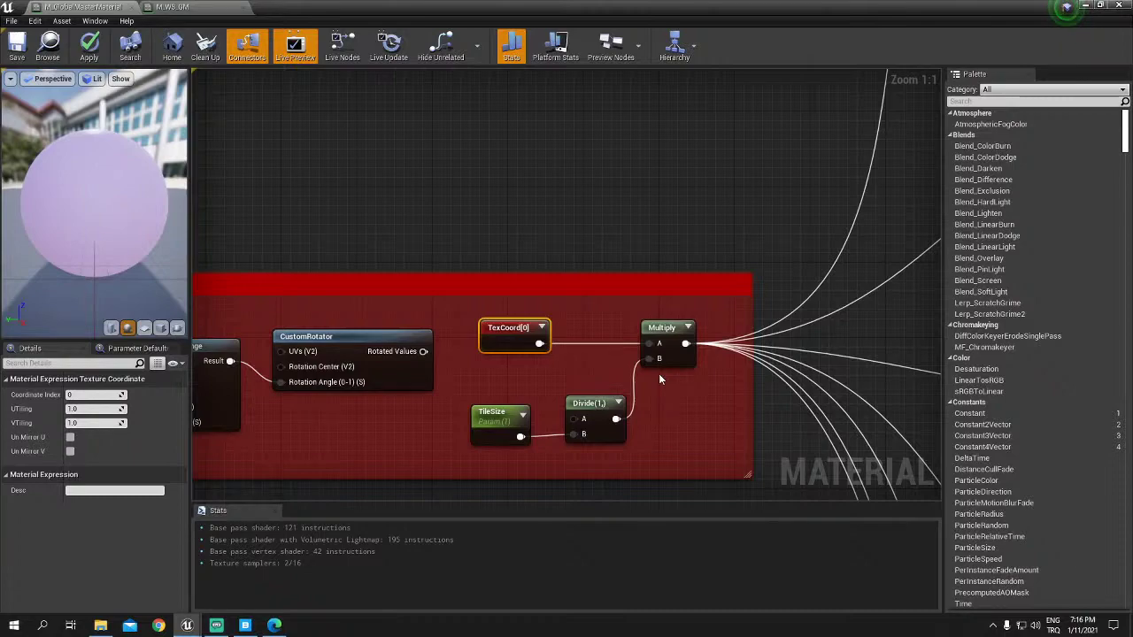
# Step: Pan and zoom from the BaseColor section back to the red Coordinates group
pyautogui.click(599, 372)
pyautogui.scroll(-5, 598, 372)
pyautogui.moveTo(920, 256); pyautogui.dragTo(793, 255, button='right')
pyautogui.scroll(3, 794, 256)
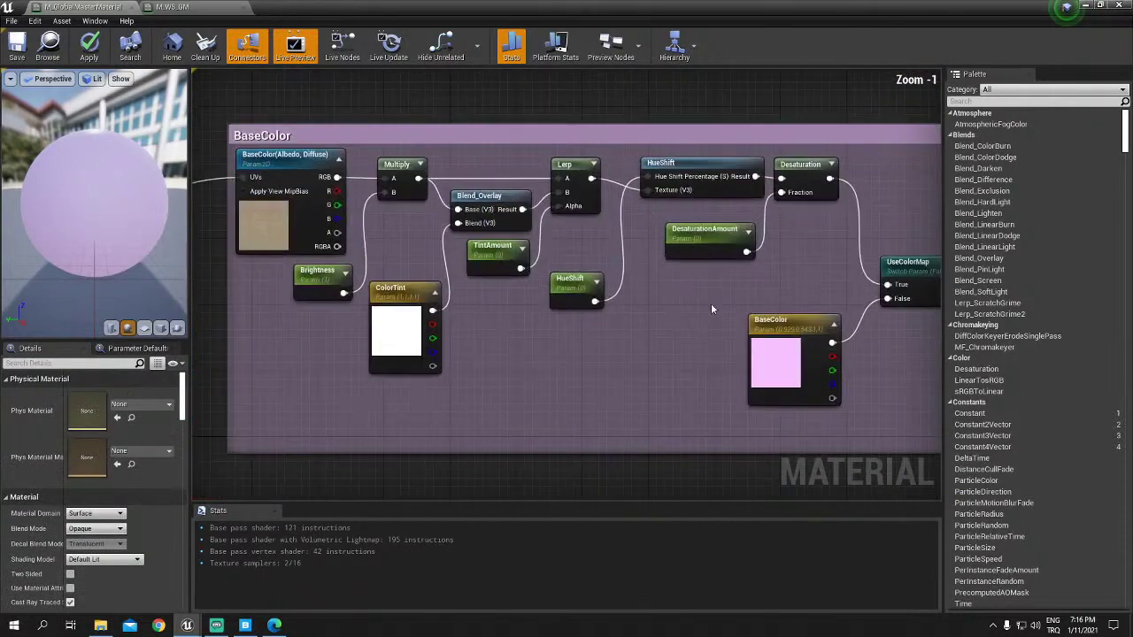
pyautogui.scroll(-3, 710, 302)
pyautogui.moveTo(203, 495)
pyautogui.mouseDown(button='right')
pyautogui.moveTo(404, 374)
pyautogui.moveTo(481, 290)
pyautogui.mouseUp(button='right')
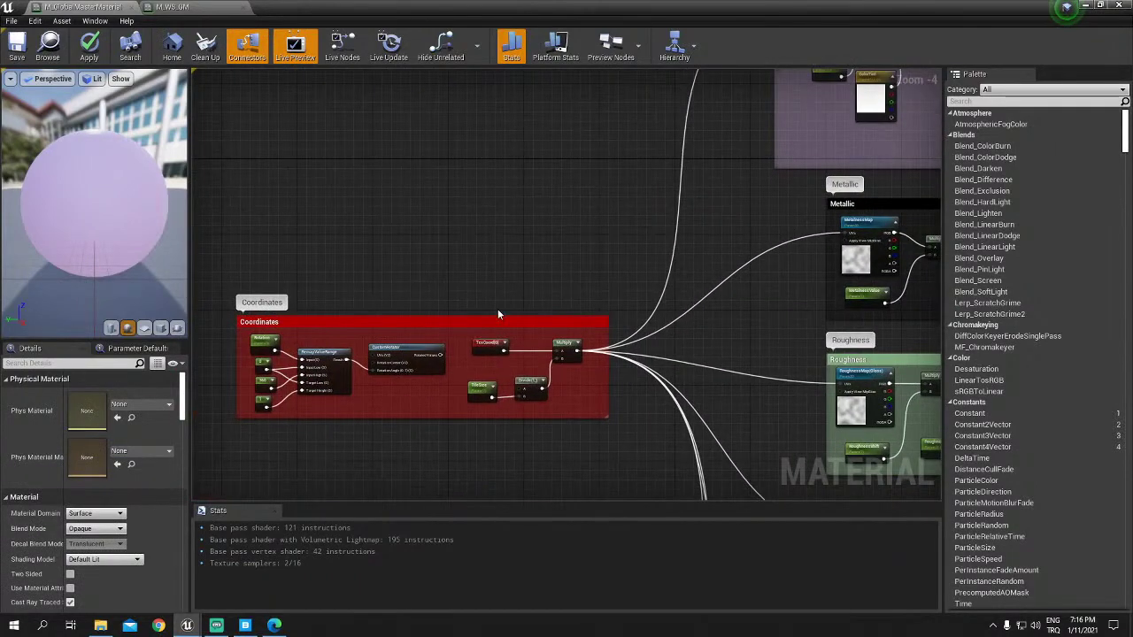
pyautogui.scroll(5, 495, 343)
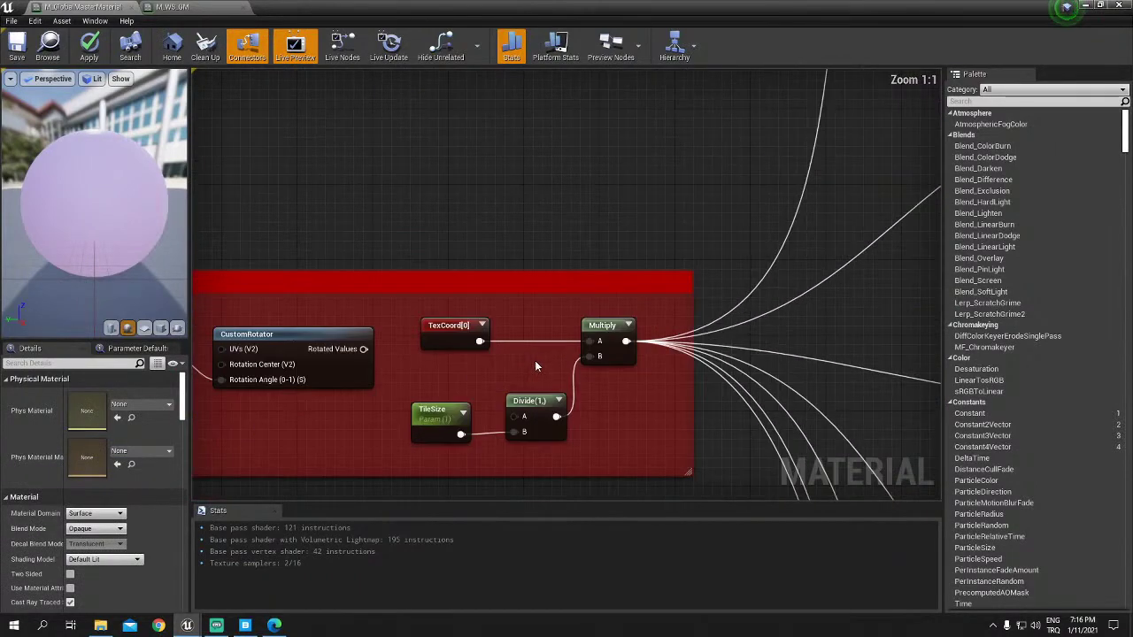
# Step: Select TexCoord[0] to check its settings, then restore the Material Editor to a smaller window
pyautogui.moveTo(547, 362); pyautogui.dragTo(591, 384, button='right')
pyautogui.click(492, 351)
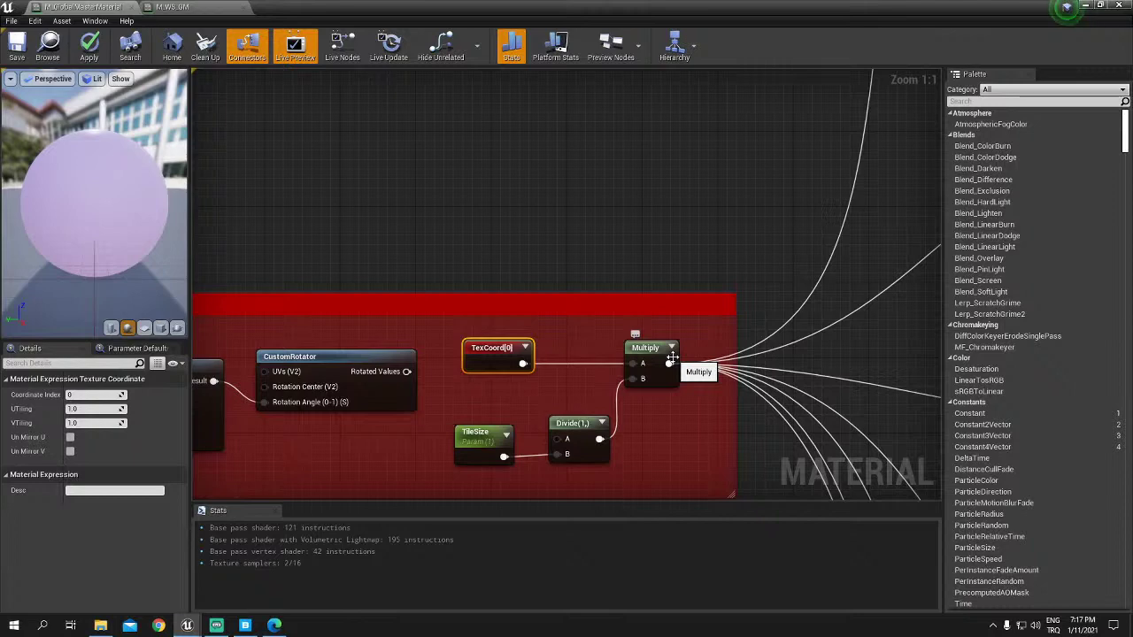
pyautogui.doubleClick(487, 11)
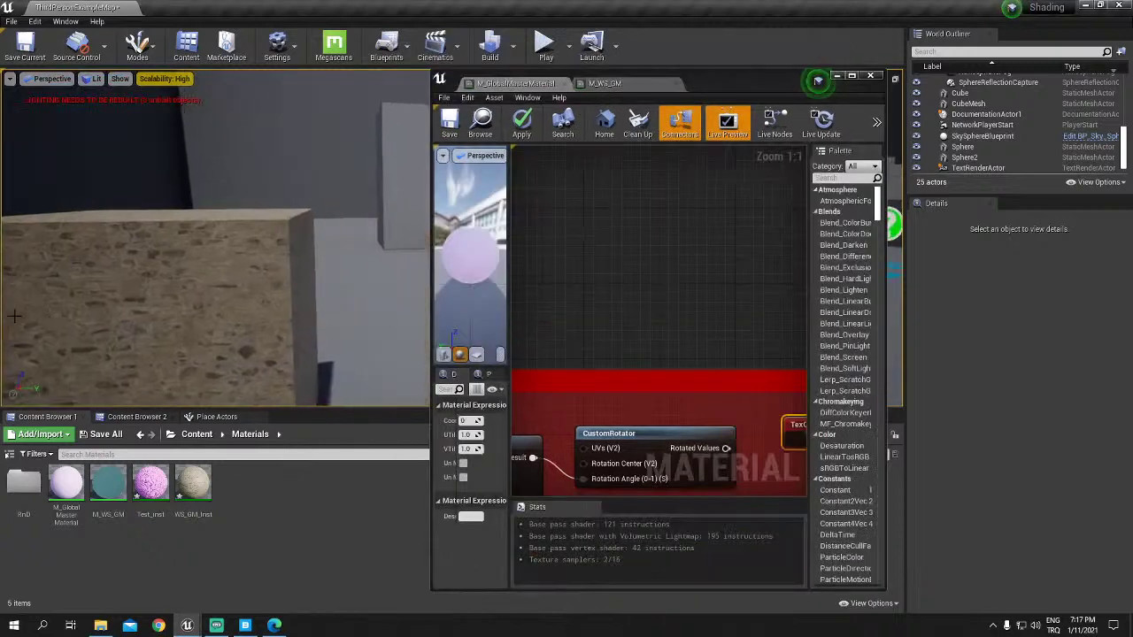
# Step: Apply the Test_inst material instance to the cube and move the view close to it
pyautogui.click(870, 76)
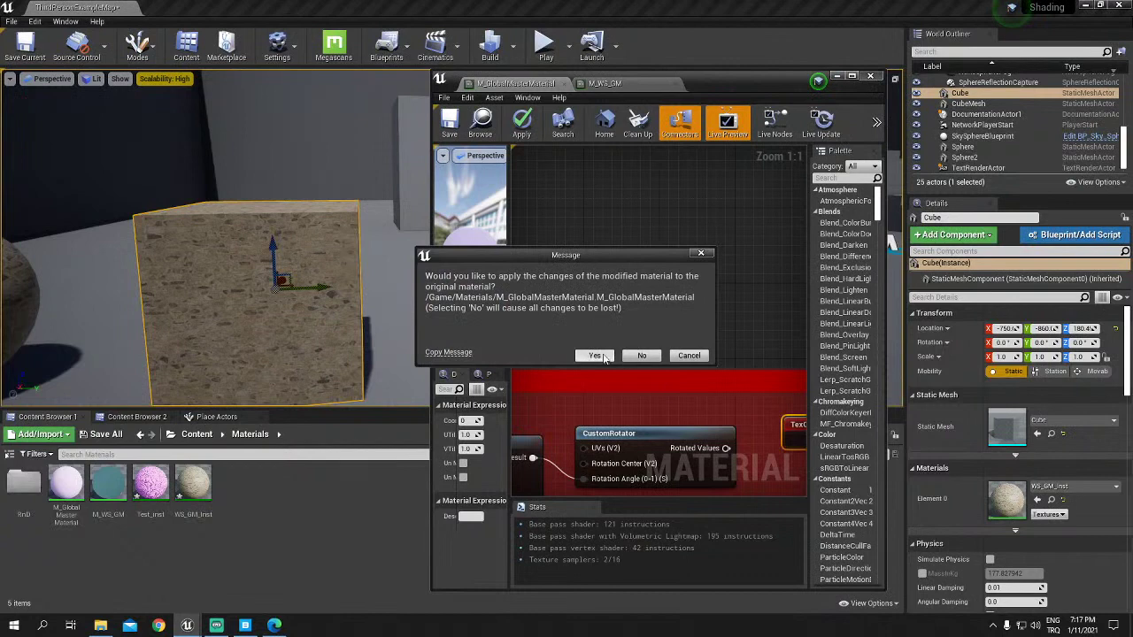
pyautogui.click(701, 253)
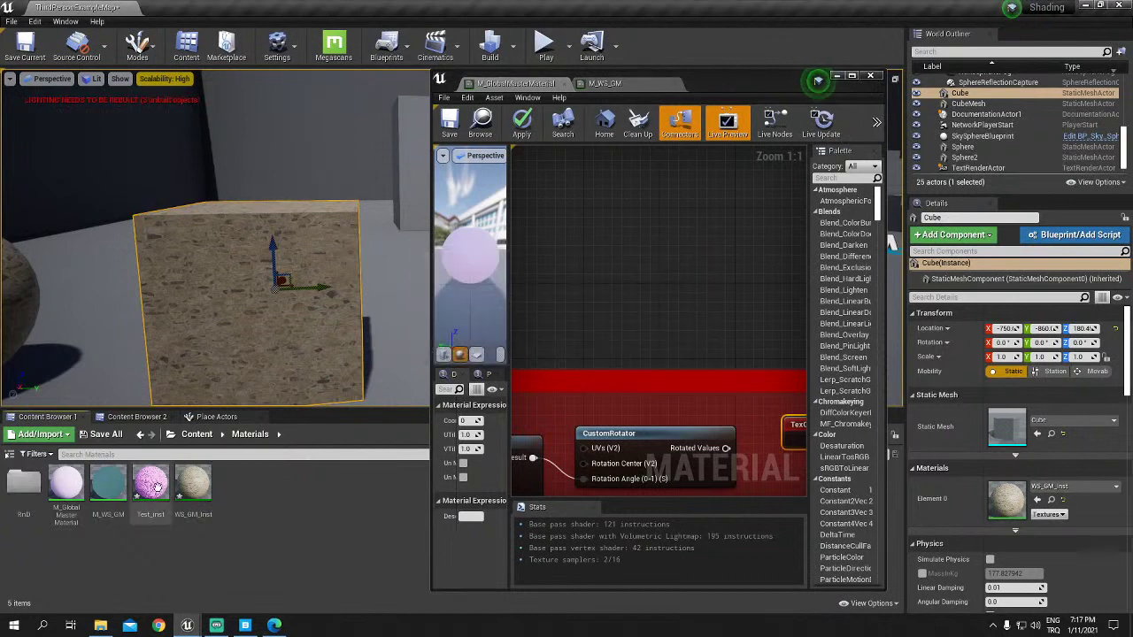
pyautogui.doubleClick(193, 485)
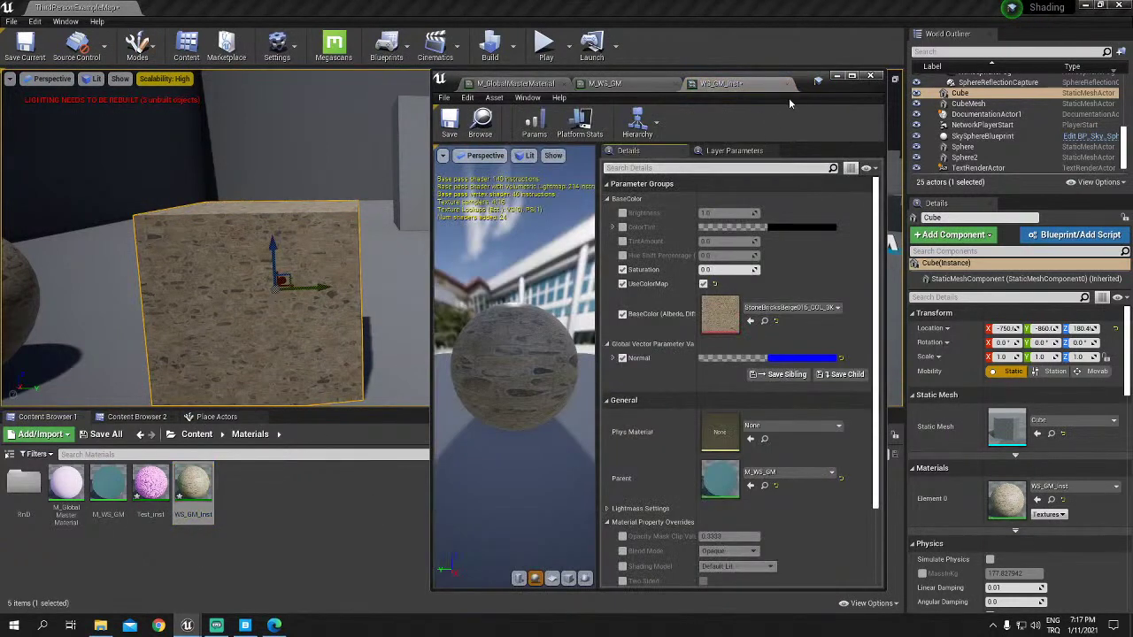
pyautogui.click(763, 84)
pyautogui.moveTo(151, 485); pyautogui.dragTo(254, 285)
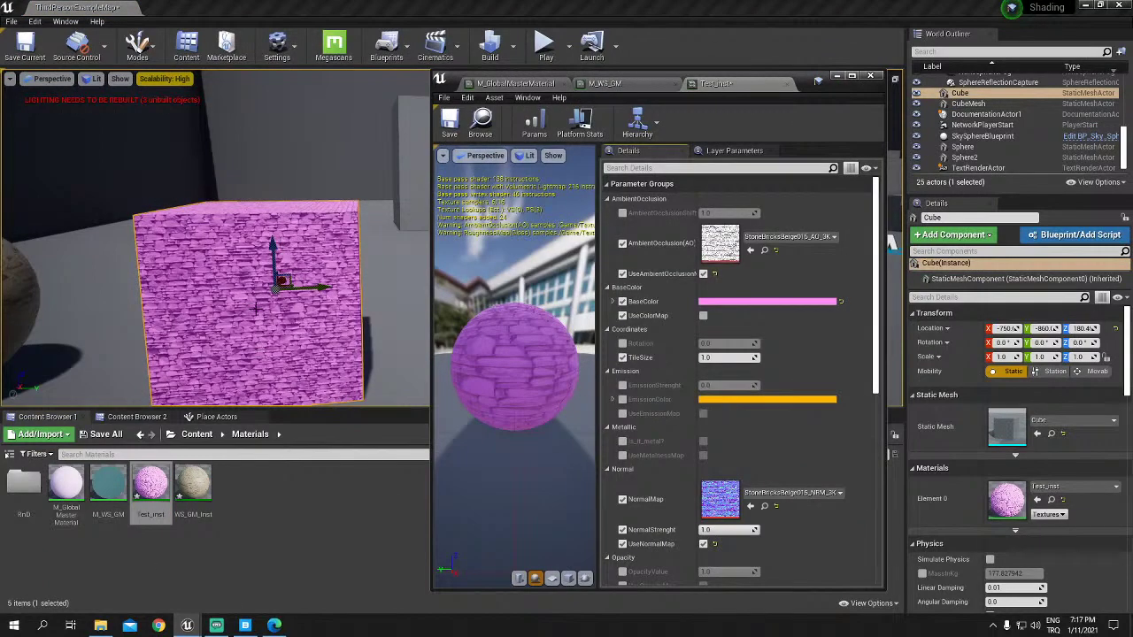
pyautogui.moveTo(255, 308); pyautogui.dragTo(177, 308, button='right')
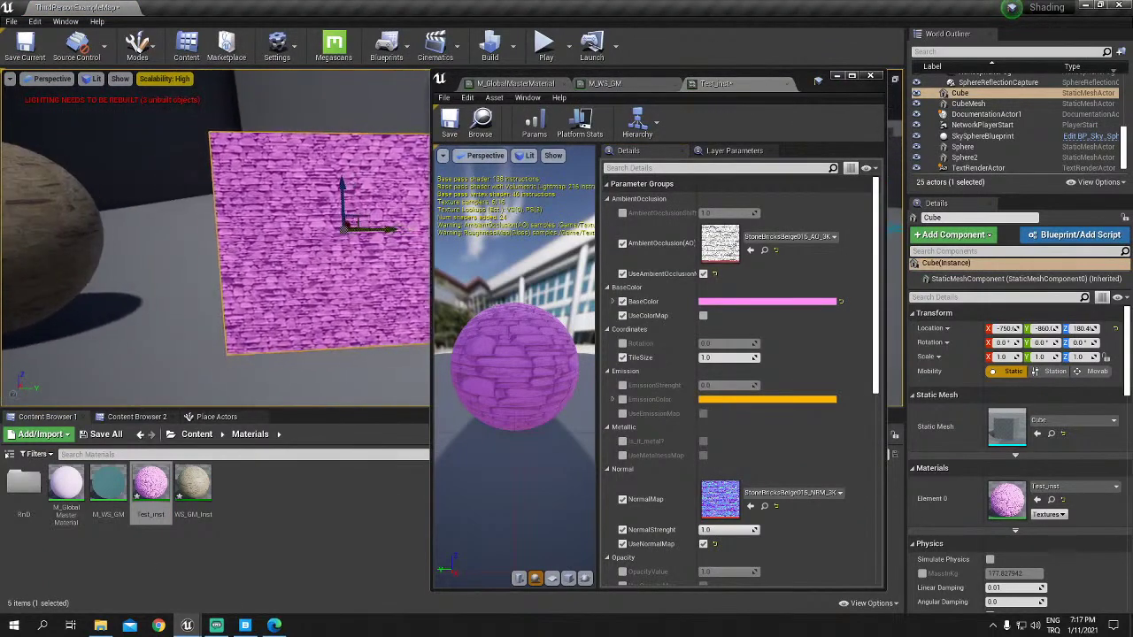
pyautogui.moveTo(255, 308); pyautogui.dragTo(221, 308, button='right')
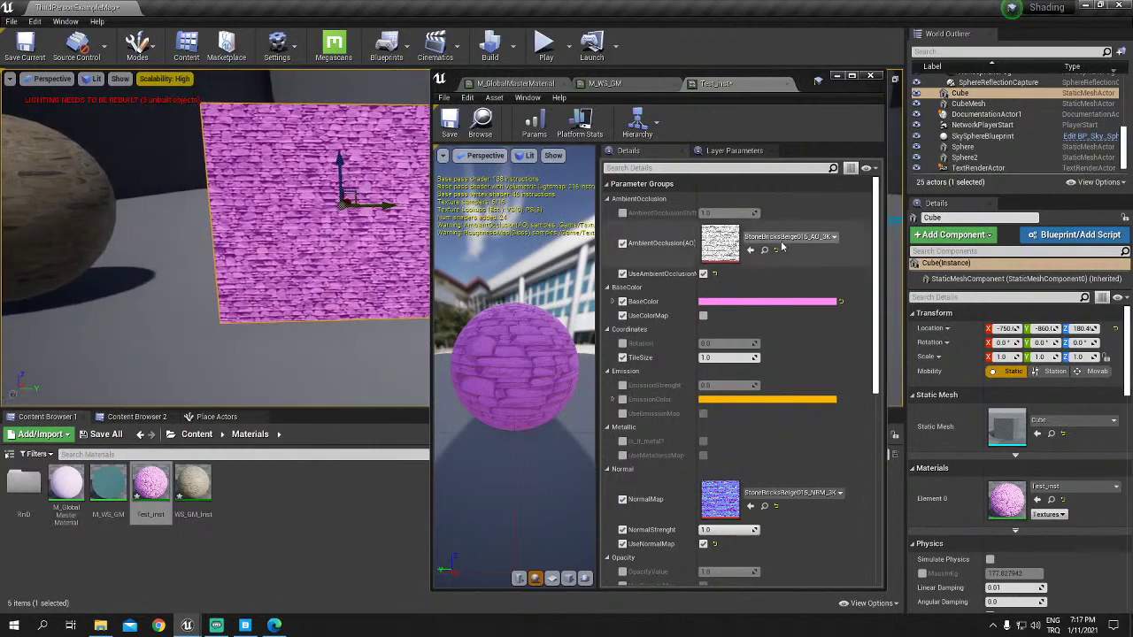
pyautogui.scroll(-2, 781, 248)
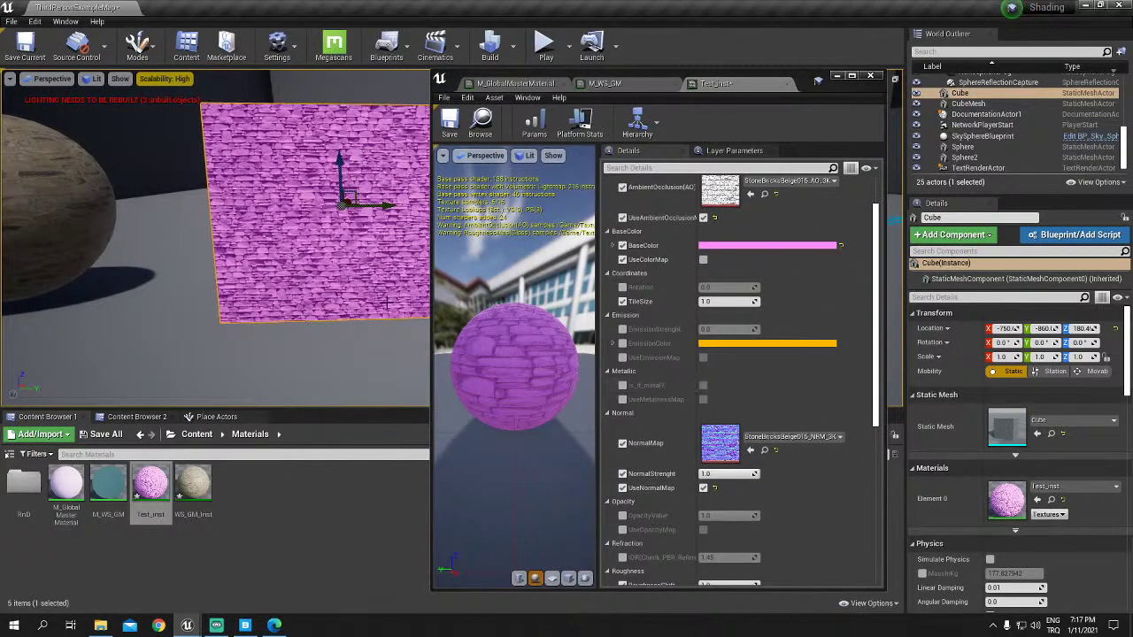
pyautogui.moveTo(386, 303); pyautogui.dragTo(416, 303, button='right')
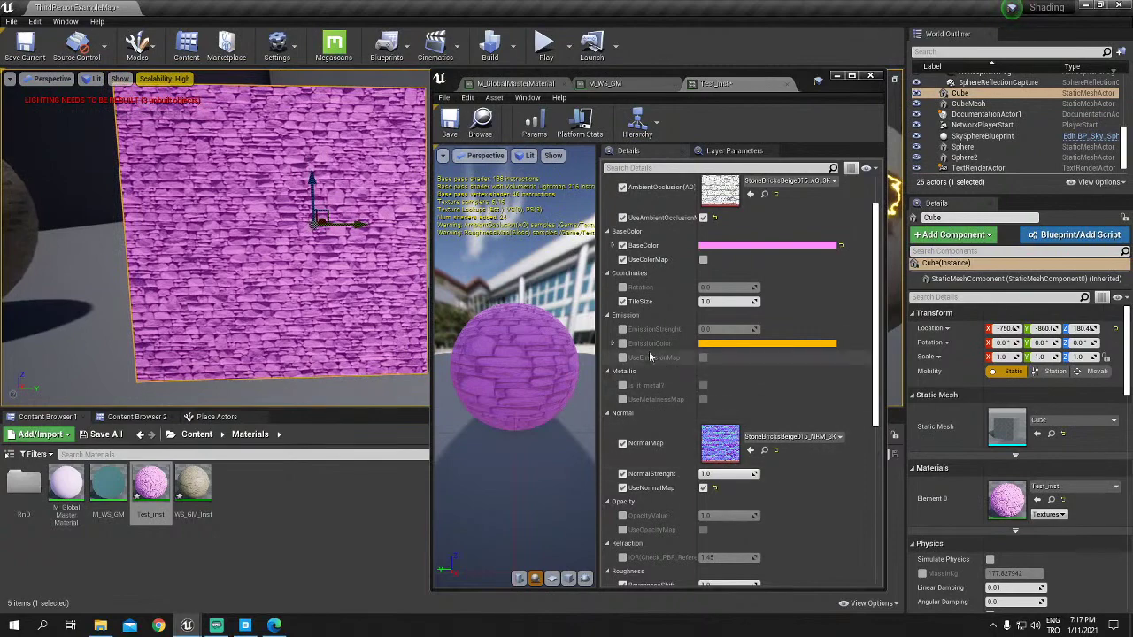
# Step: Try TileSize 2.0 and 1.0 on Test_inst, then settle on 0.5 for denser tiling
pyautogui.click(720, 301)
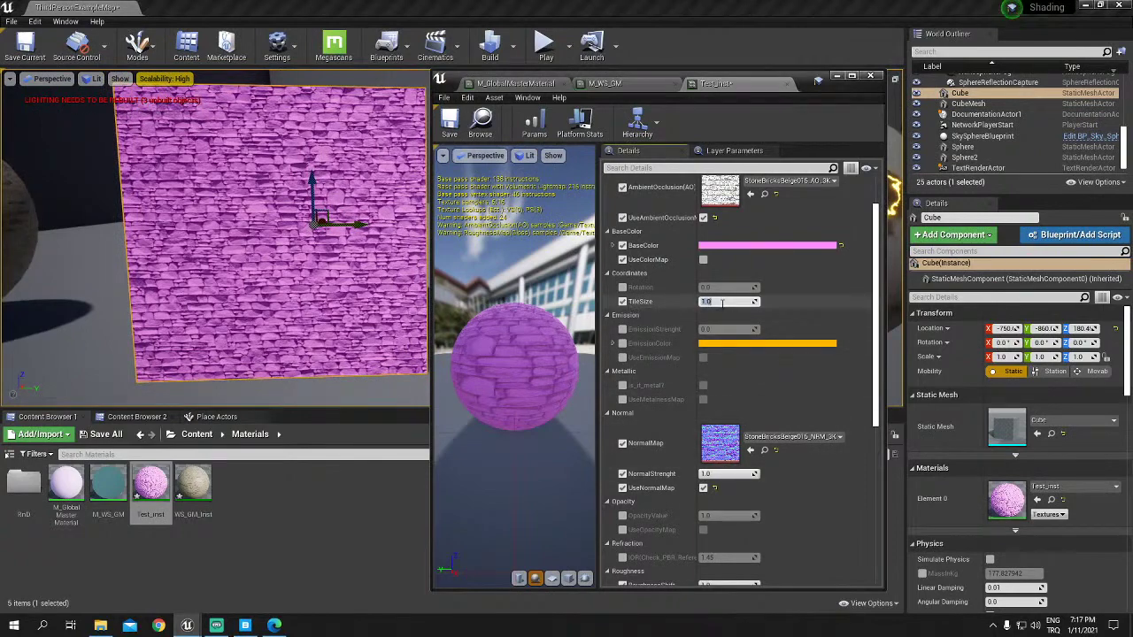
pyautogui.write('2')
pyautogui.press('Return')
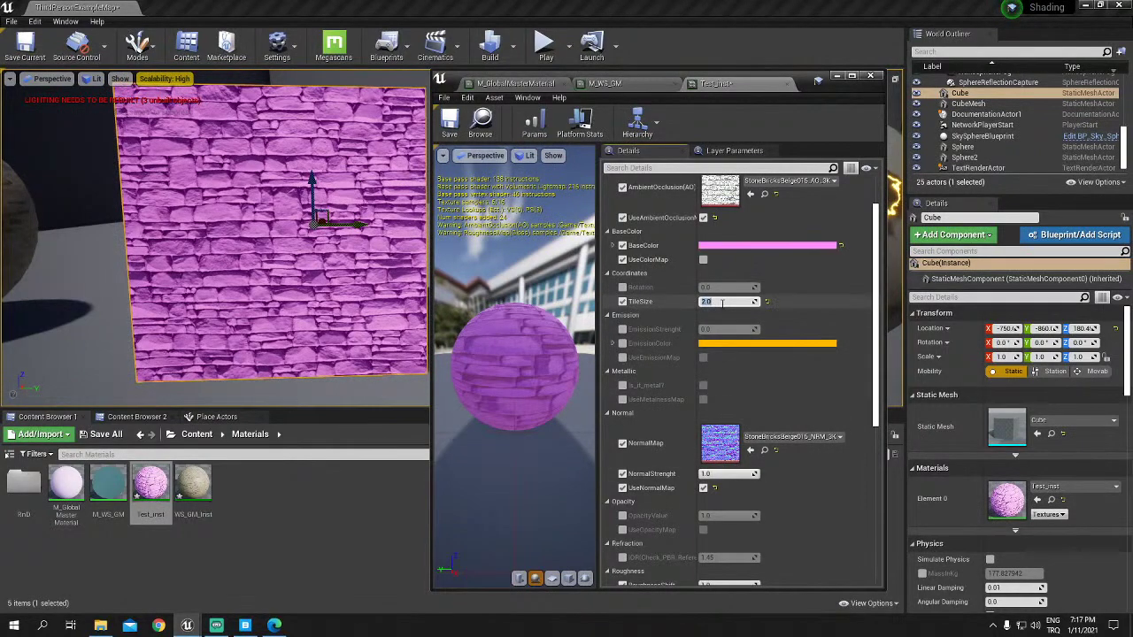
pyautogui.write('0.1')
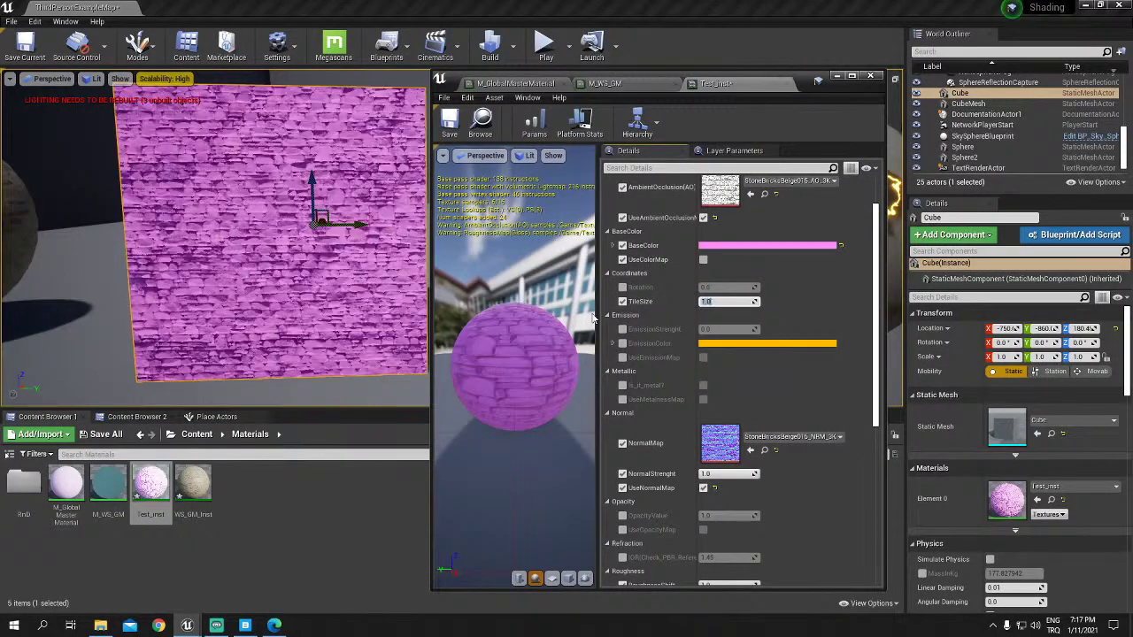
pyautogui.write('1')
pyautogui.press('Return')
pyautogui.moveTo(213, 265); pyautogui.dragTo(177, 283, button='right')
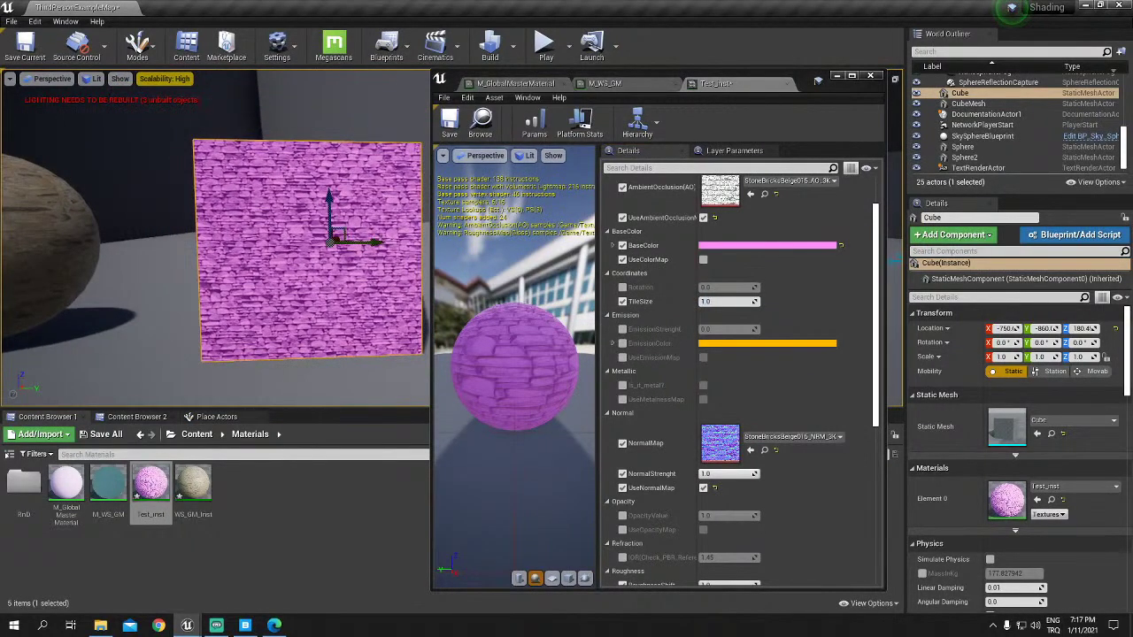
pyautogui.moveTo(212, 266); pyautogui.dragTo(213, 221)
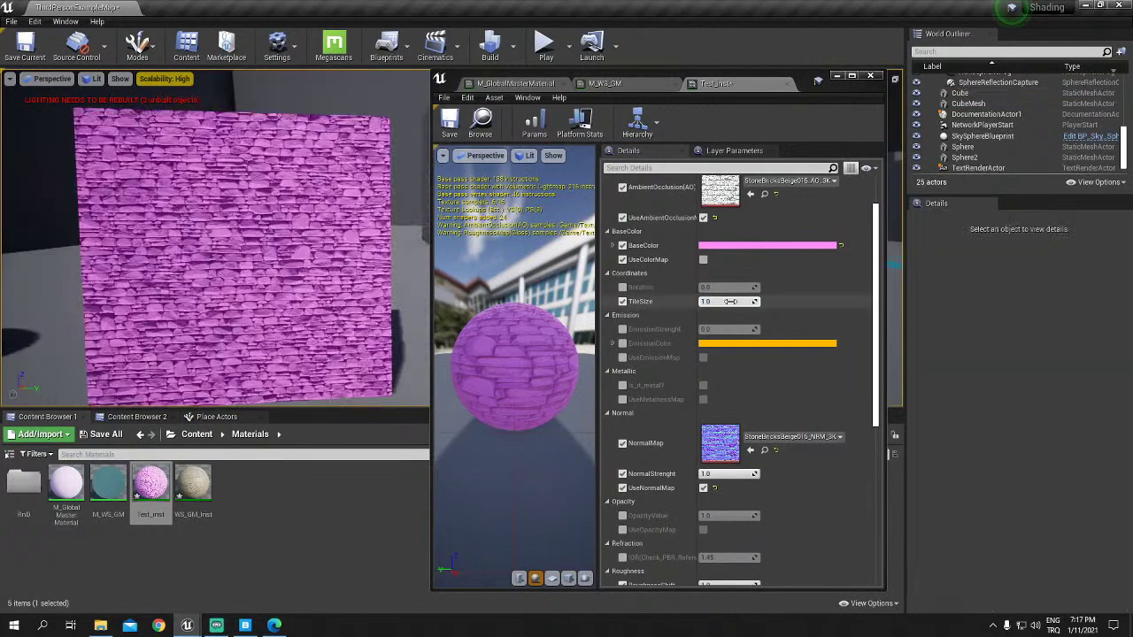
pyautogui.moveTo(730, 301); pyautogui.dragTo(708, 301)
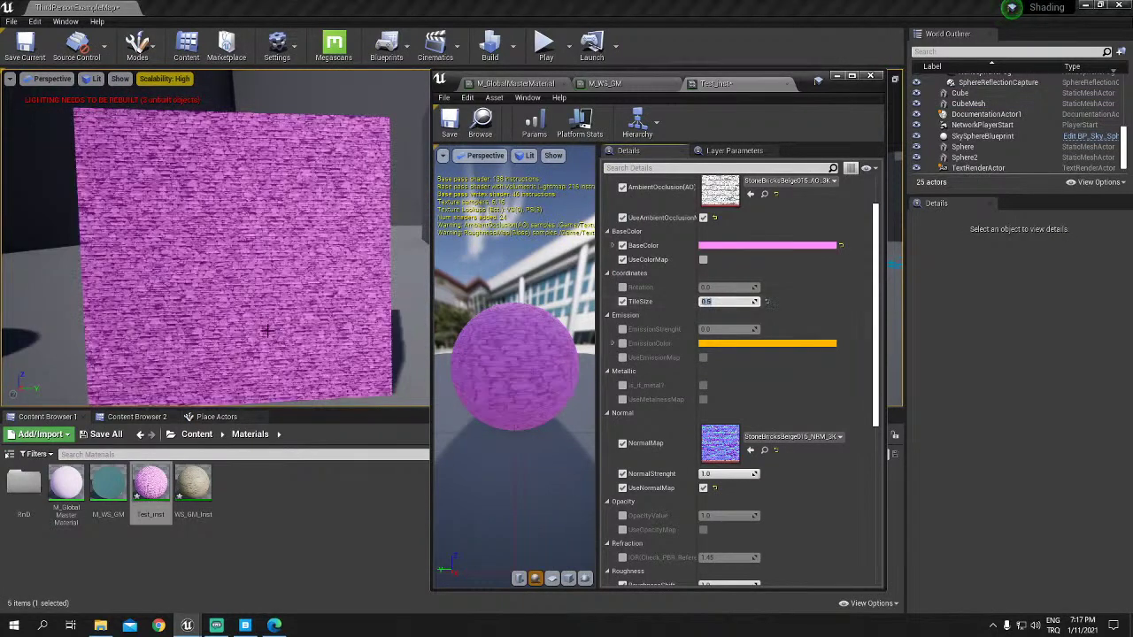
pyautogui.moveTo(212, 265); pyautogui.dragTo(212, 248, button='right')
pyautogui.moveTo(212, 265); pyautogui.dragTo(213, 301)
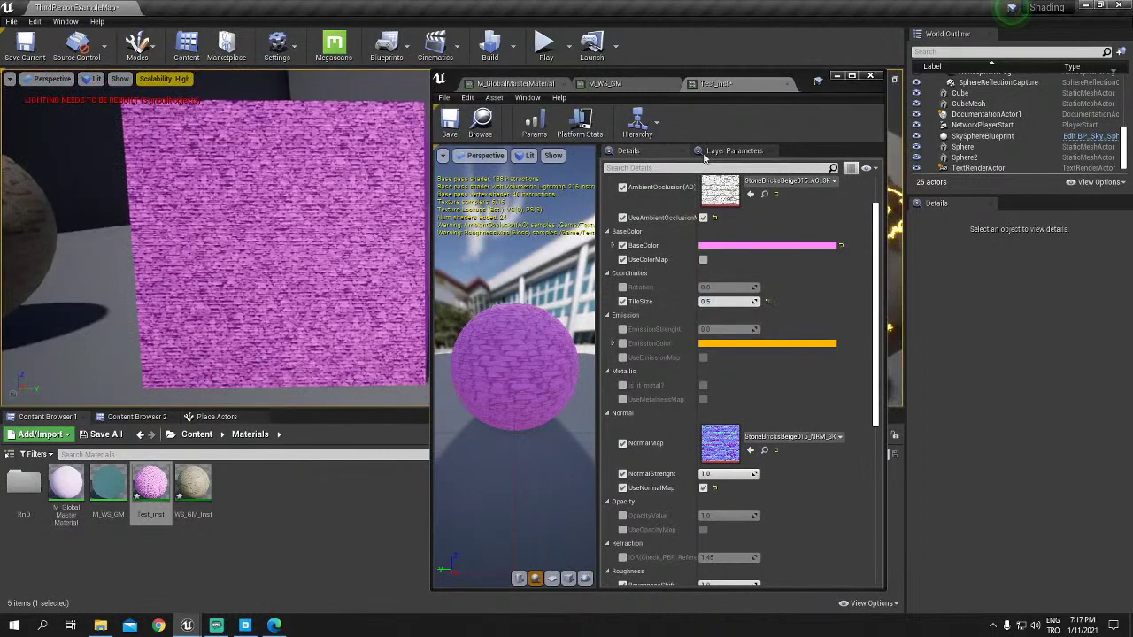
pyautogui.click(515, 83)
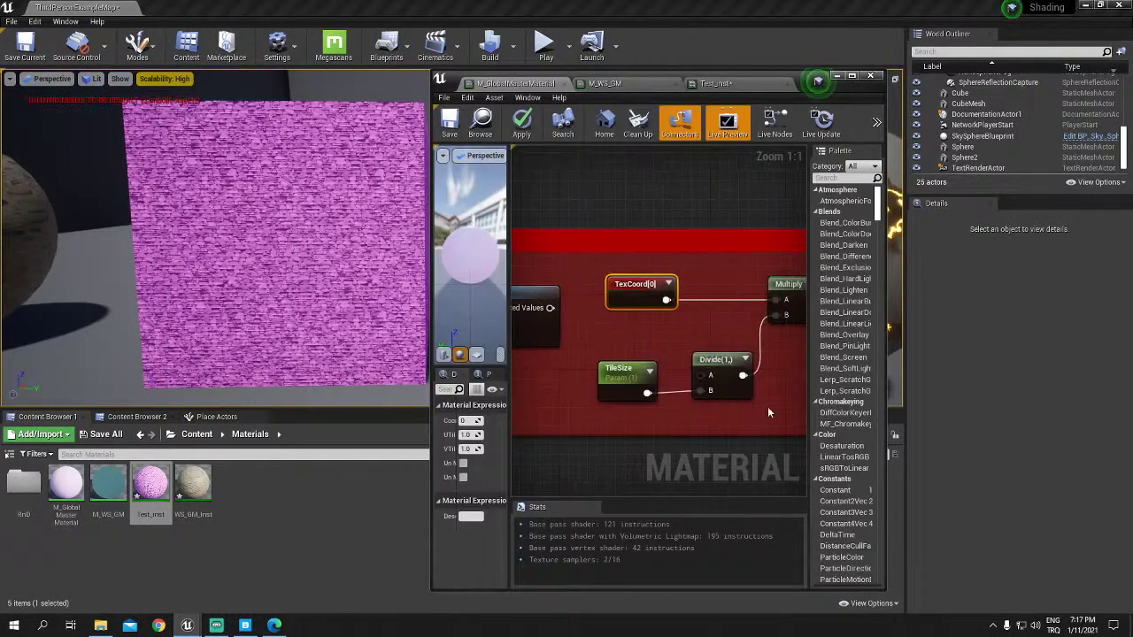
# Step: Wire TileSize straight into Multiply B, bypassing Divide, and save the master material
pyautogui.moveTo(647, 391); pyautogui.dragTo(779, 316)
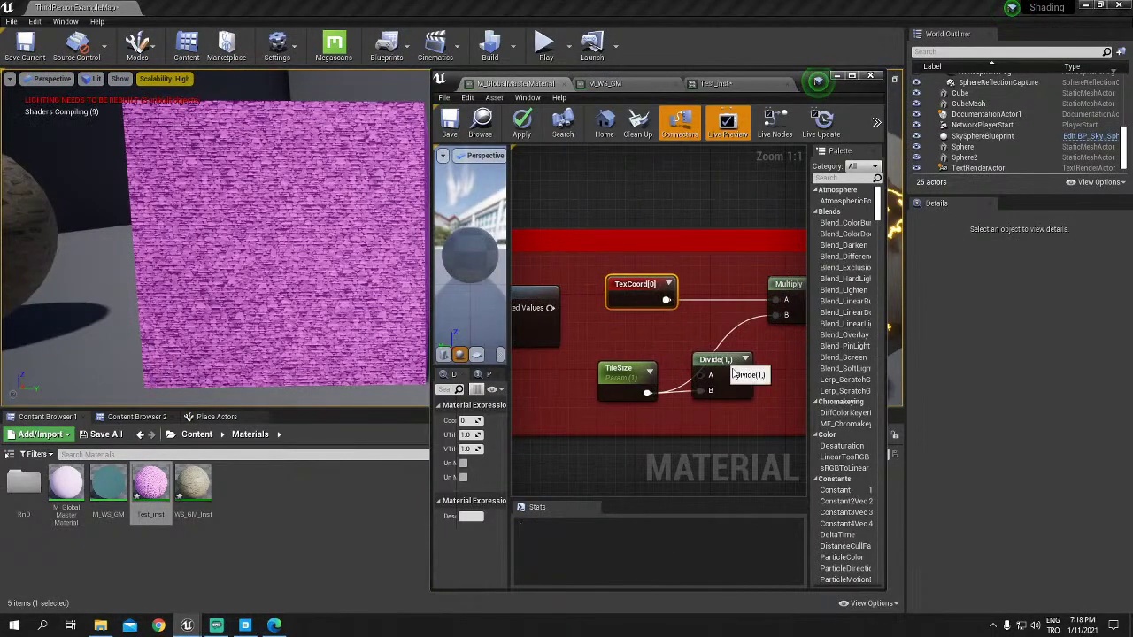
pyautogui.moveTo(717, 360); pyautogui.dragTo(755, 388)
pyautogui.click(450, 123)
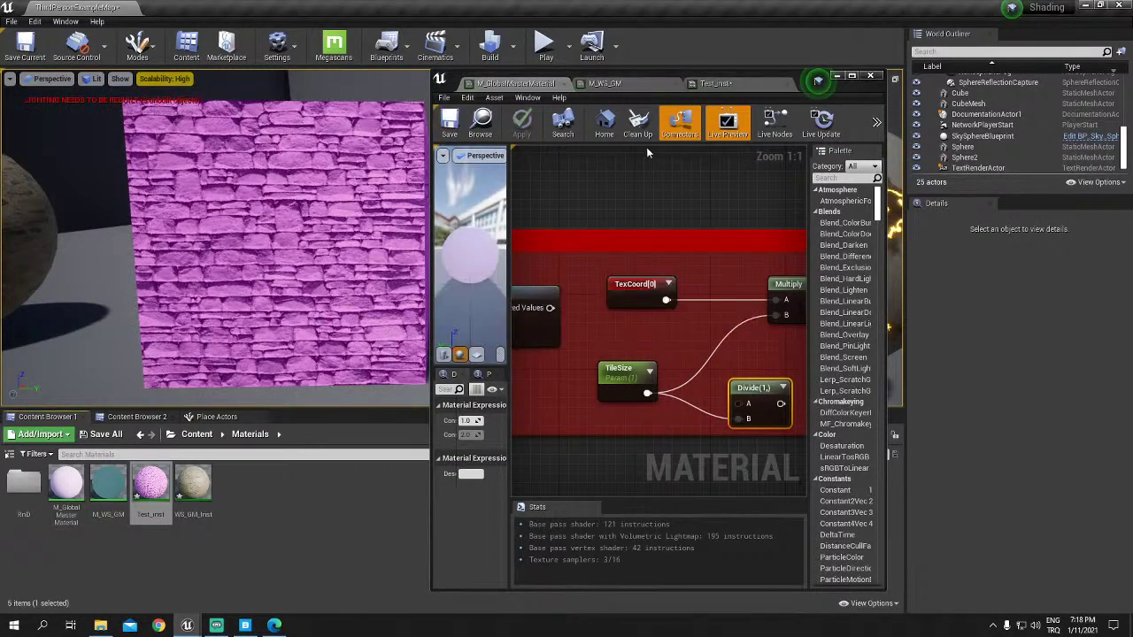
pyautogui.click(751, 84)
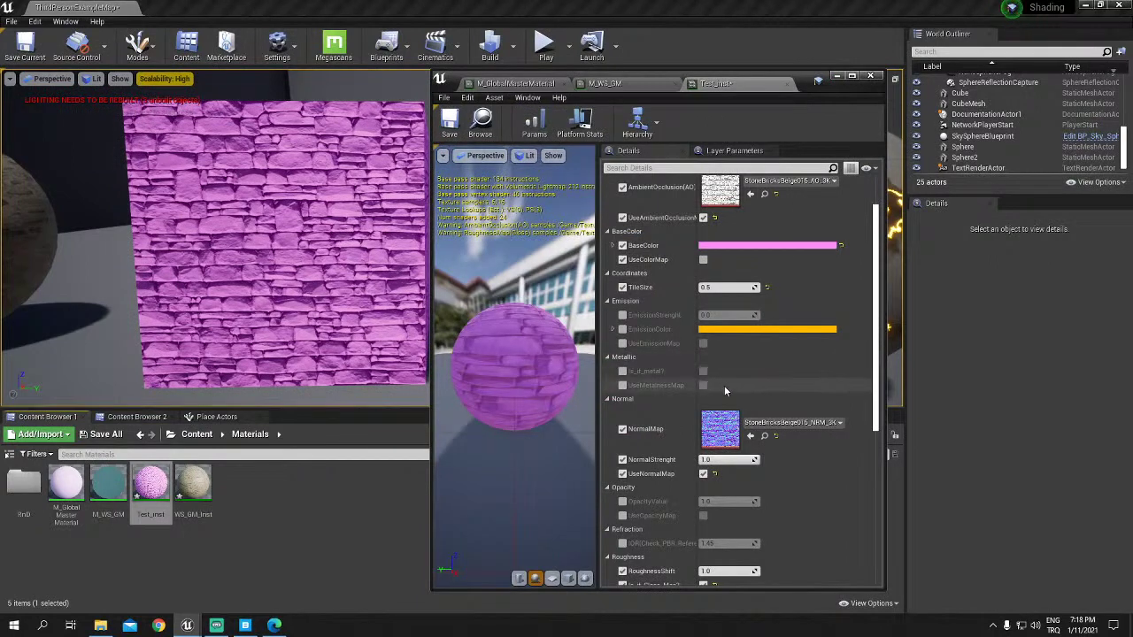
# Step: Set Test_inst's TileSize to 1.0 and move the editor aside to view the pink wall
pyautogui.click(716, 286)
pyautogui.write('5')
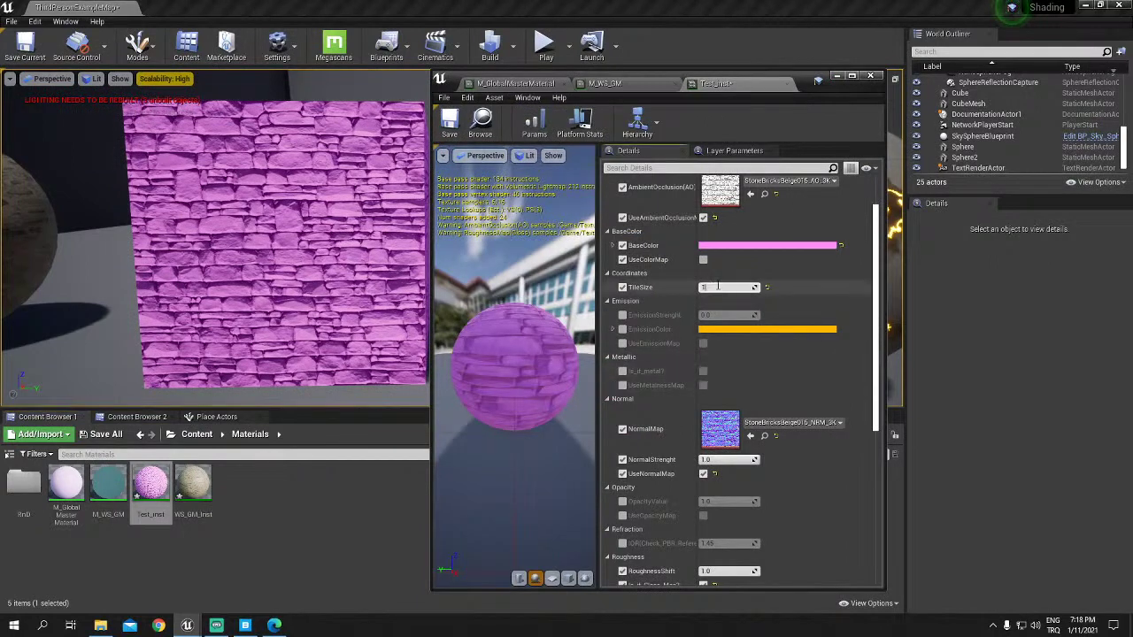
pyautogui.press('Return')
pyautogui.moveTo(265, 266); pyautogui.dragTo(243, 336, button='right')
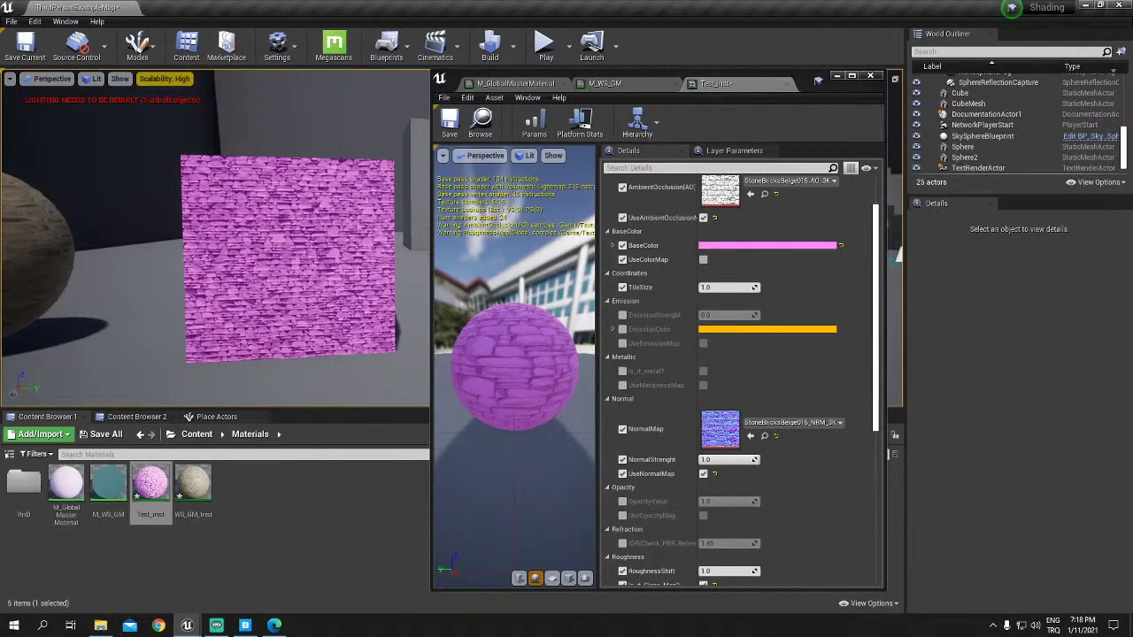
pyautogui.moveTo(271, 236); pyautogui.dragTo(354, 232, button='right')
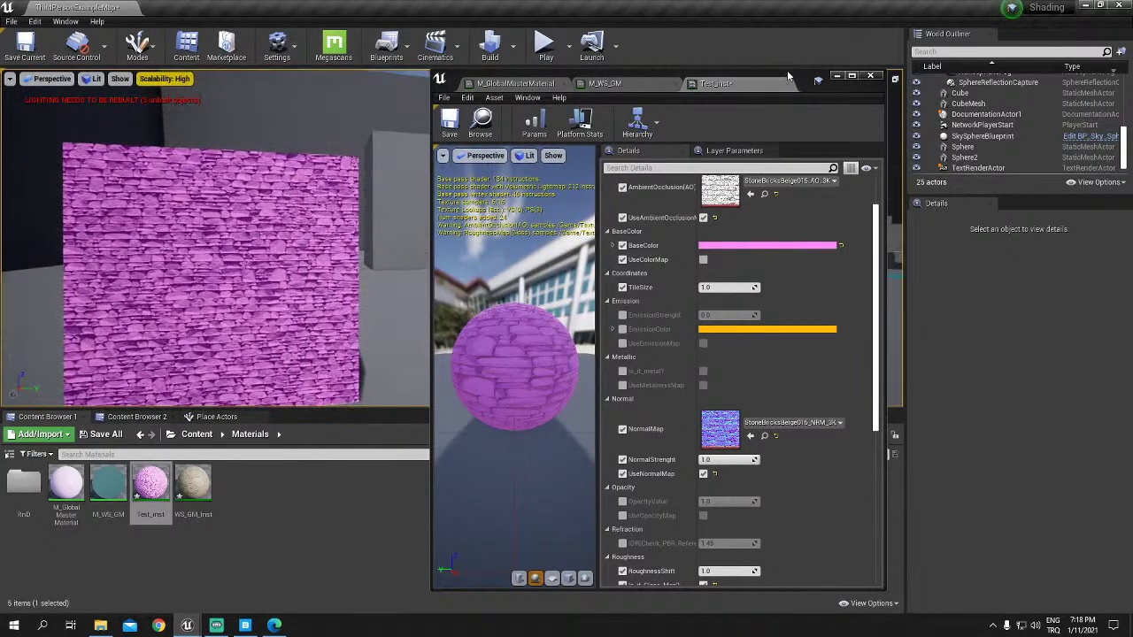
pyautogui.moveTo(786, 78); pyautogui.dragTo(984, 68)
pyautogui.moveTo(172, 266); pyautogui.dragTo(133, 266, button='right')
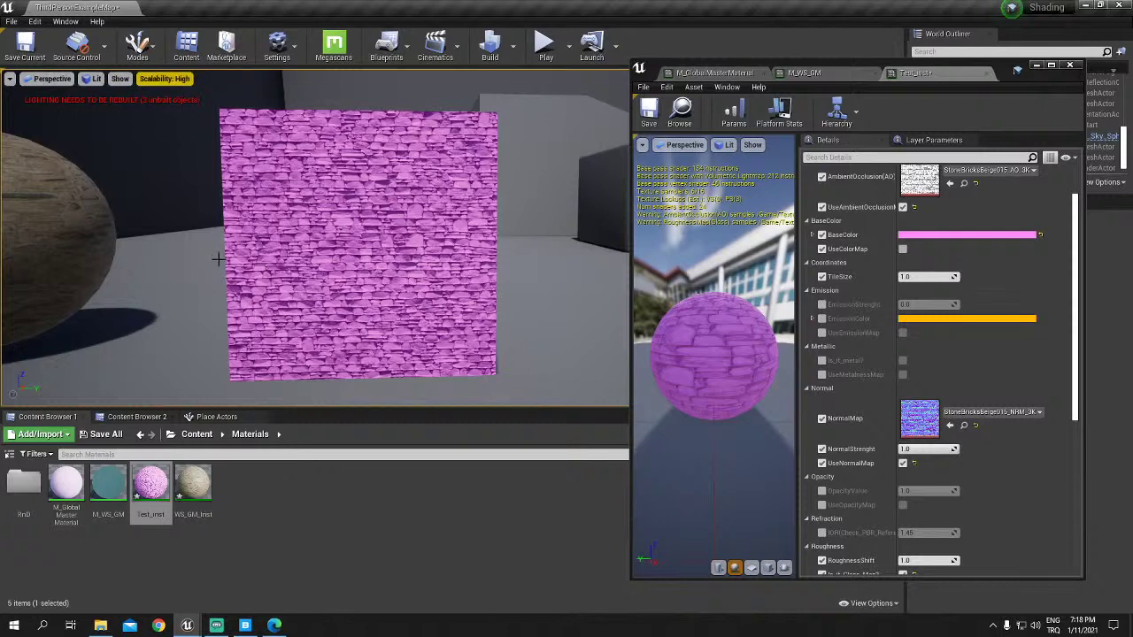
# Step: Change Test_inst's TileSize to 2.0 so the bricks tile densely
pyautogui.click(931, 276)
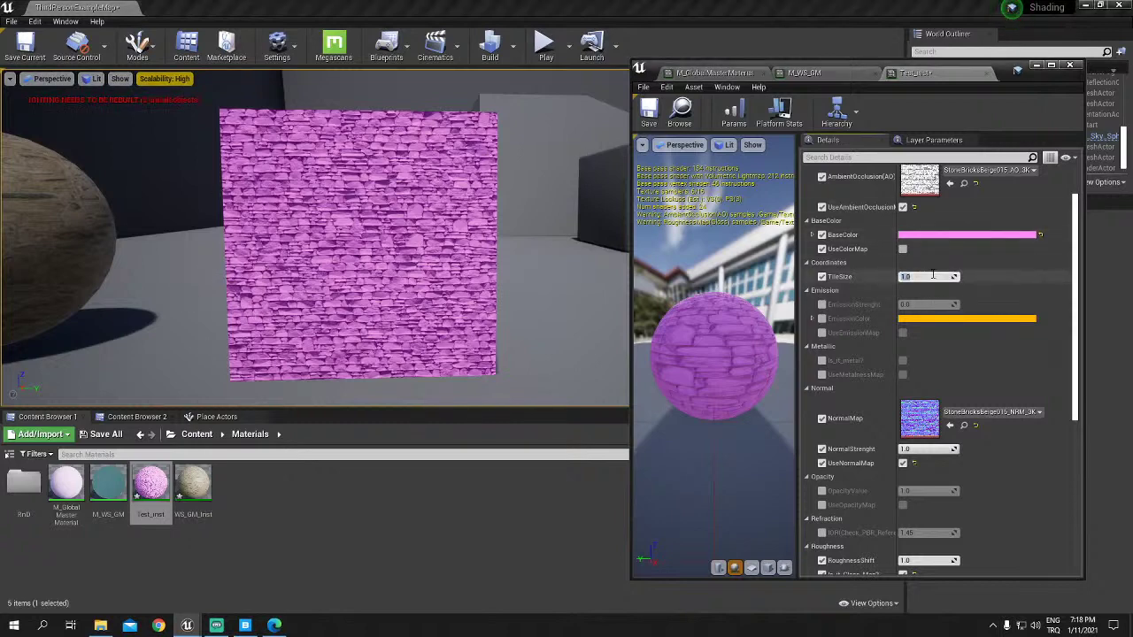
pyautogui.write('2')
pyautogui.press('Return')
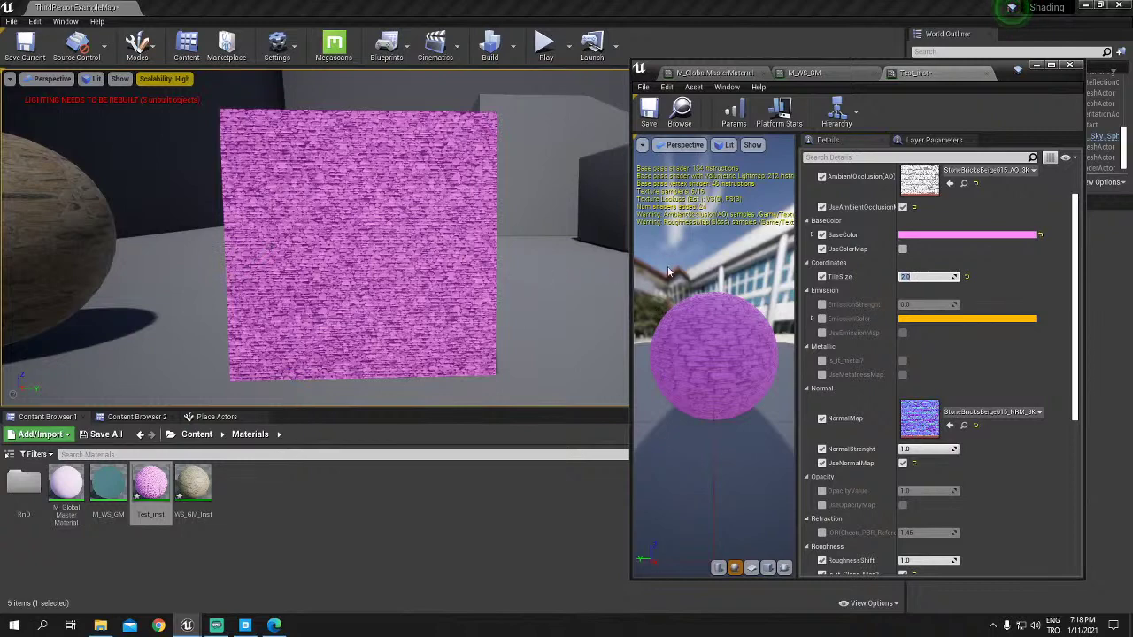
pyautogui.press('Return')
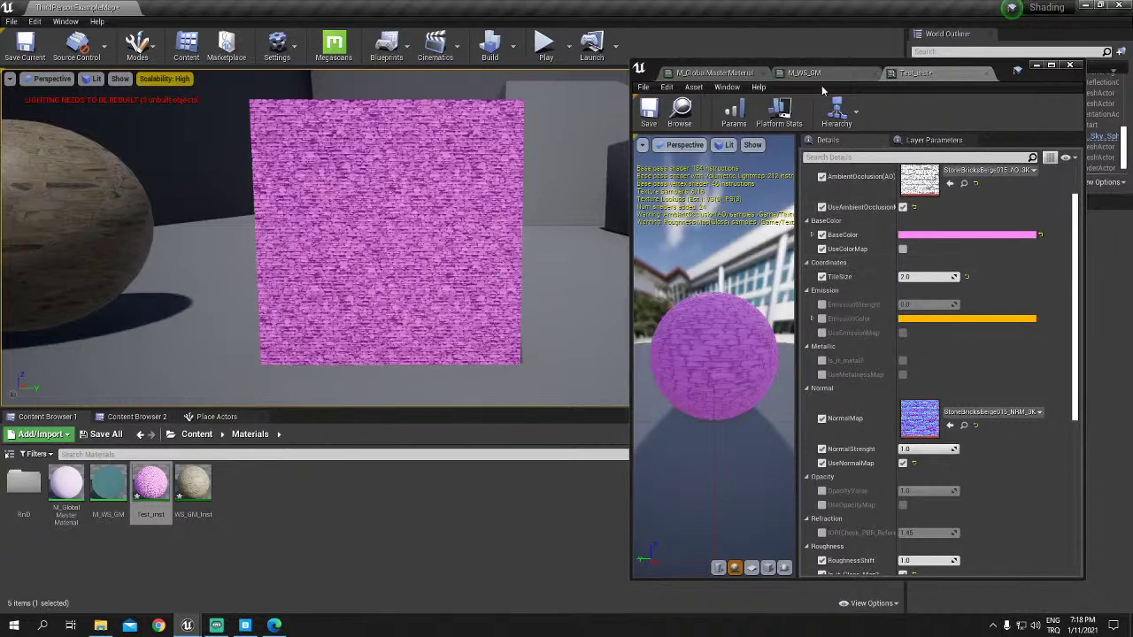
pyautogui.click(818, 73)
# Step: Route Divide's output back into Multiply B and save the master material
pyautogui.click(713, 72)
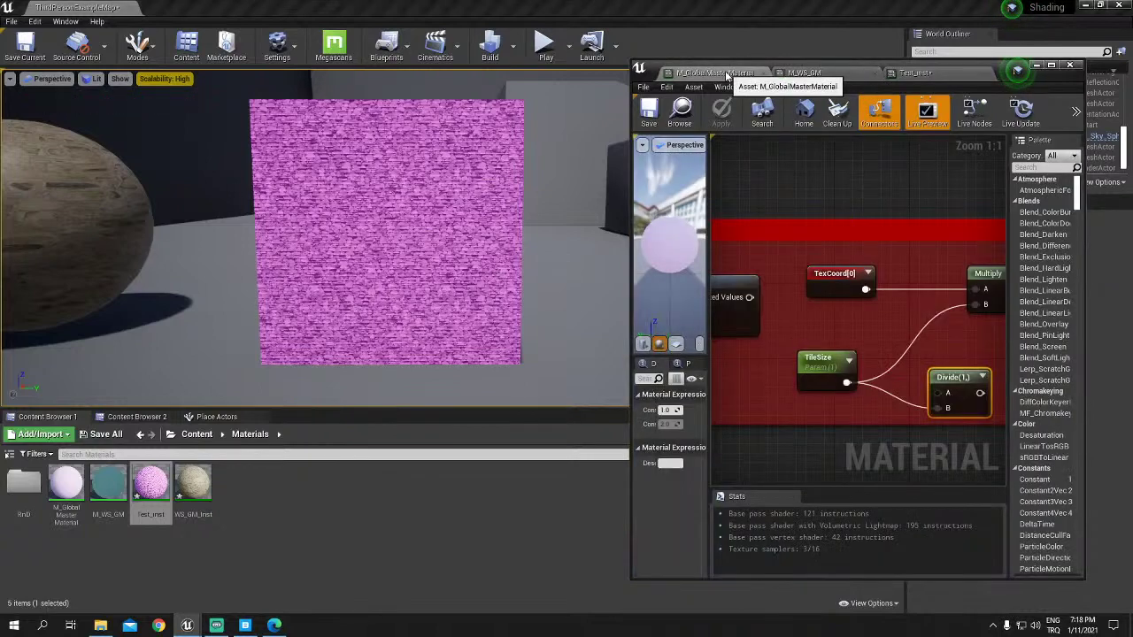
pyautogui.moveTo(902, 389); pyautogui.dragTo(904, 301)
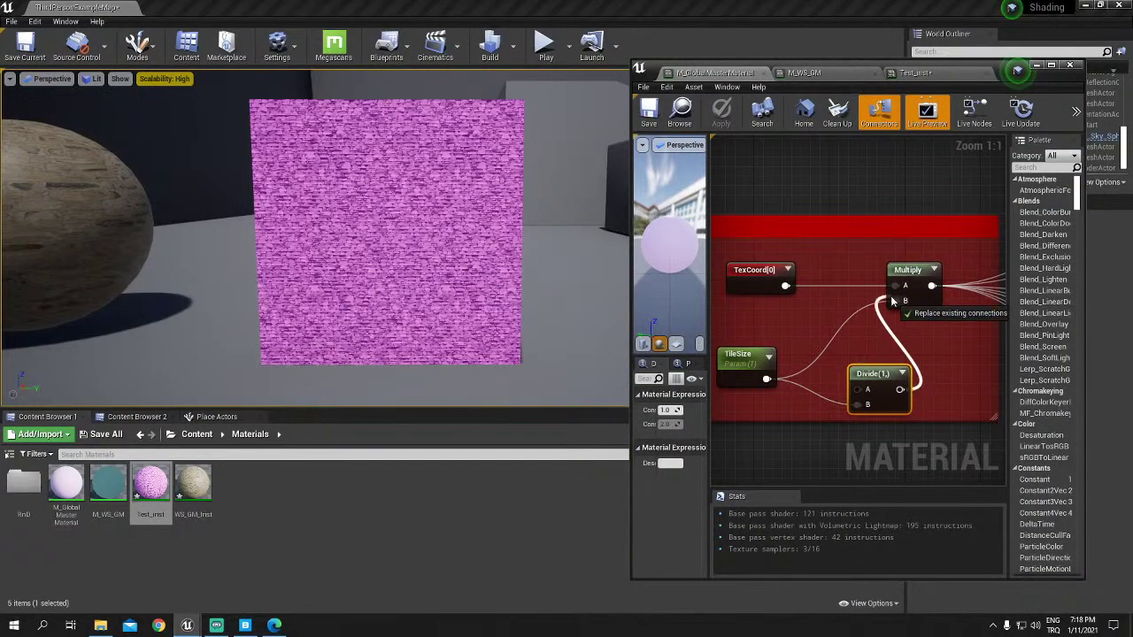
pyautogui.moveTo(871, 375); pyautogui.dragTo(823, 337)
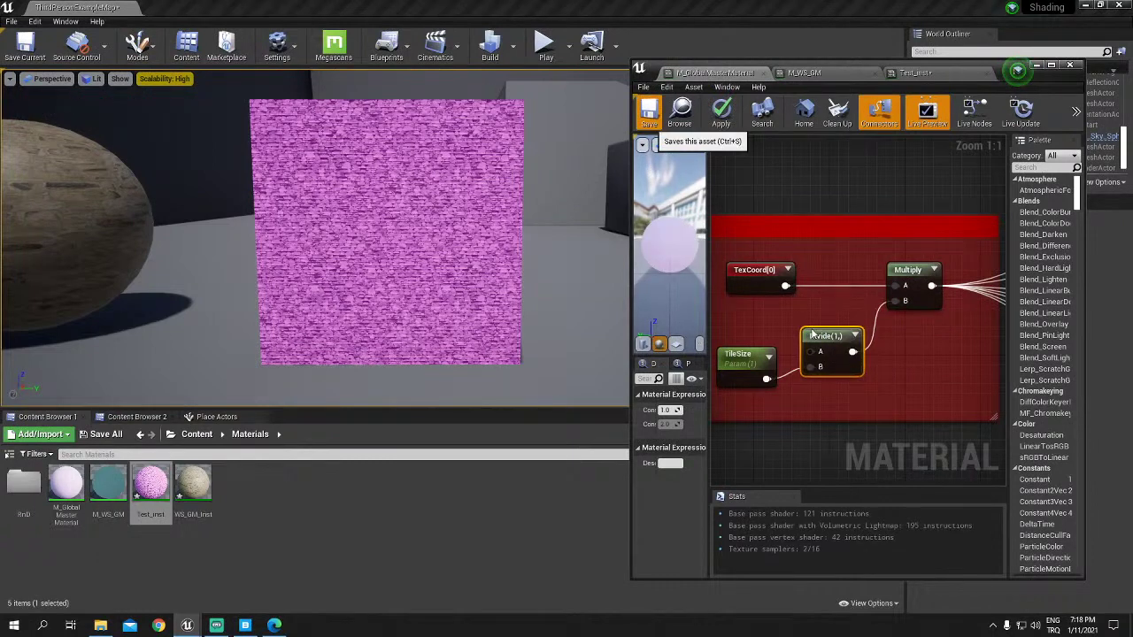
pyautogui.hotkey('ctrl', 's')
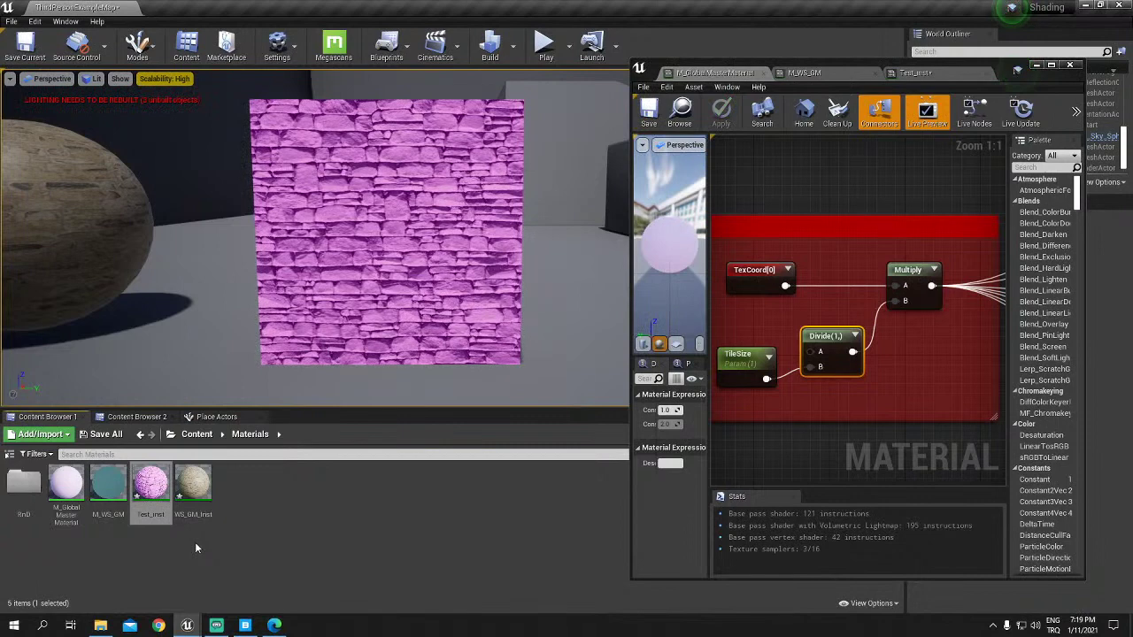
# Step: Raise Test_inst's TileSize, then maximize the master material editor on the Coordinates group
pyautogui.click(911, 73)
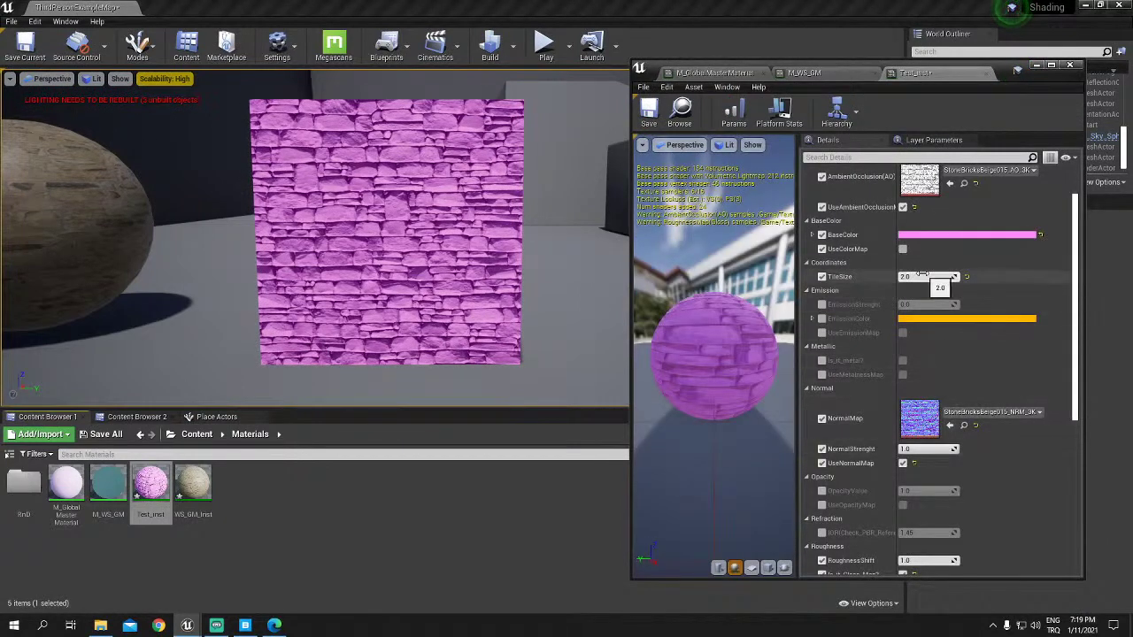
pyautogui.moveTo(922, 276); pyautogui.dragTo(973, 276)
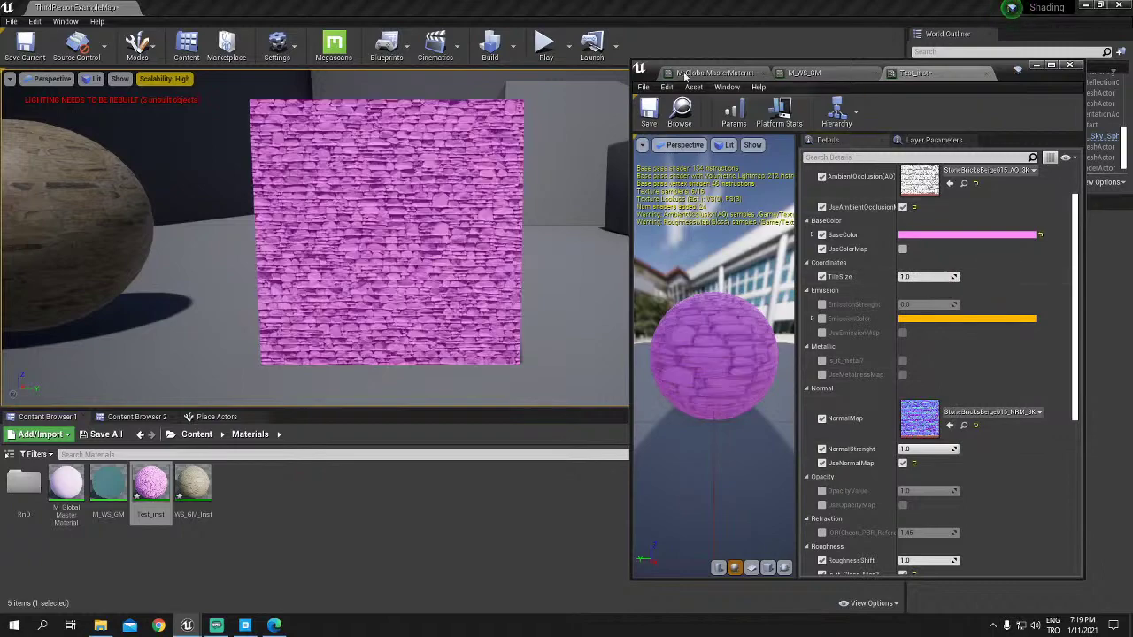
pyautogui.click(715, 72)
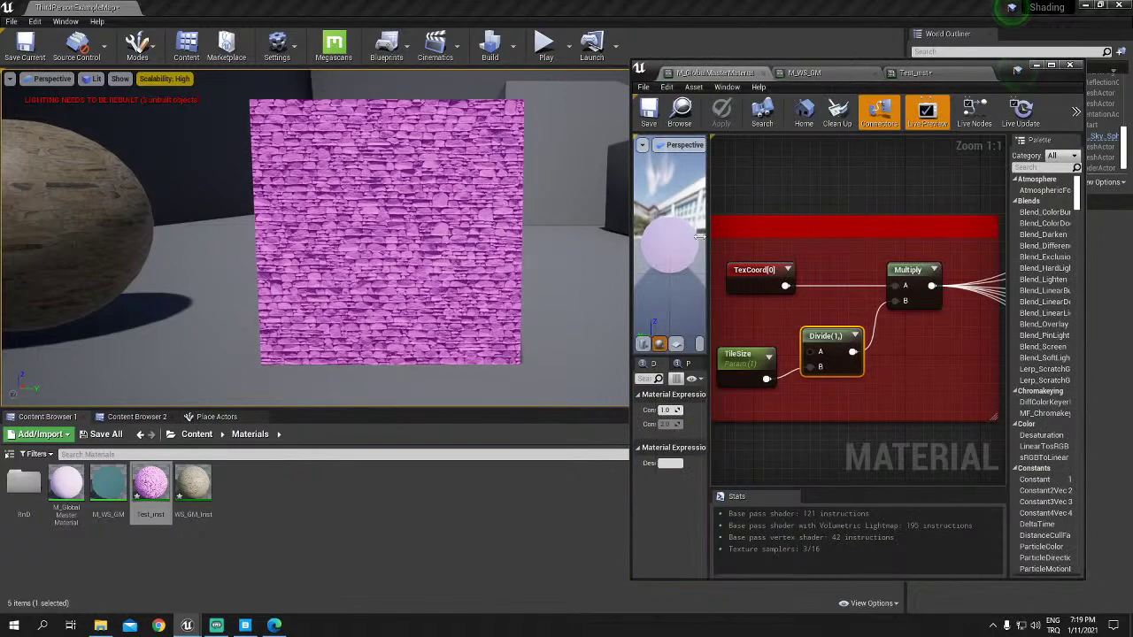
pyautogui.click(1050, 65)
pyautogui.moveTo(319, 223); pyautogui.dragTo(732, 305, button='right')
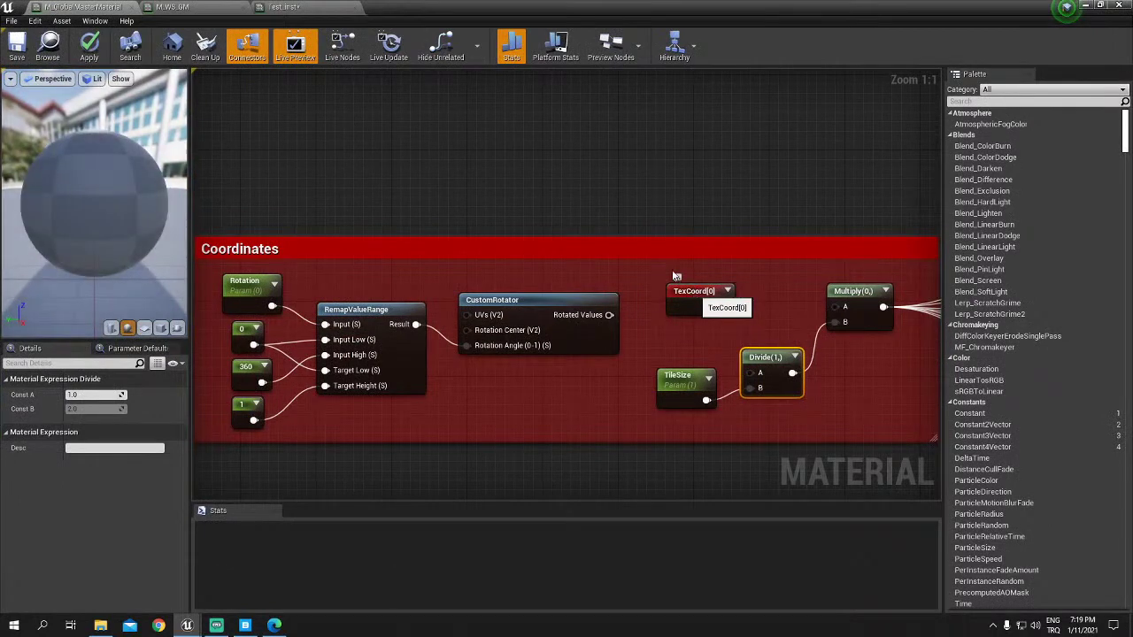
# Step: Place TexCoord[0] beside CustomRotator and connect RemapValueRange's result to the rotation angle
pyautogui.moveTo(724, 304); pyautogui.dragTo(423, 181)
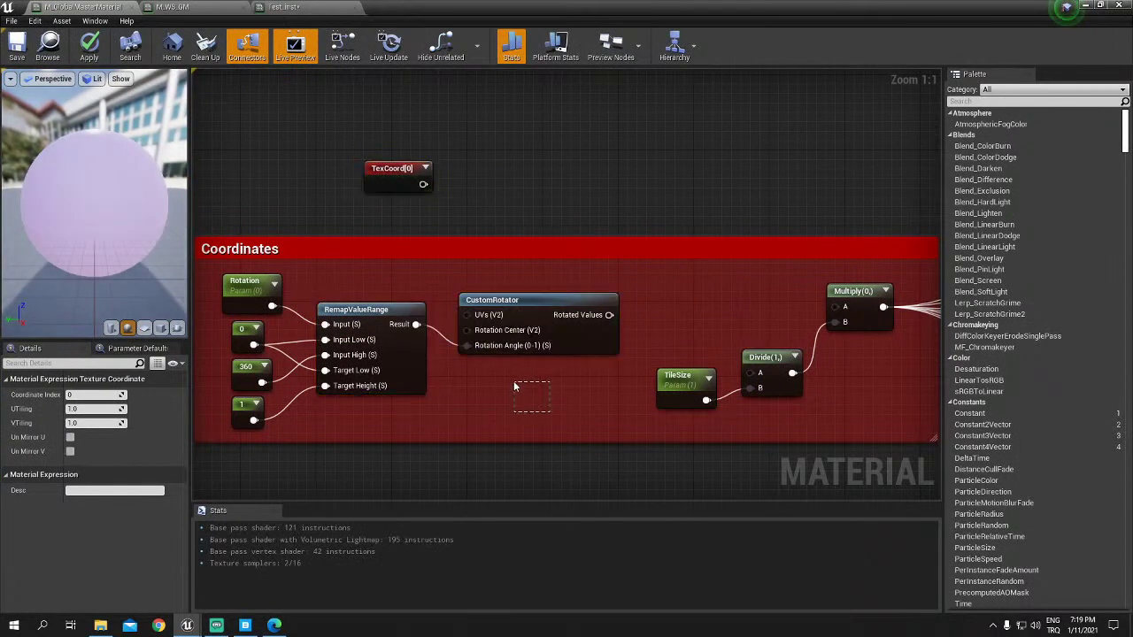
pyautogui.moveTo(535, 306); pyautogui.dragTo(685, 296)
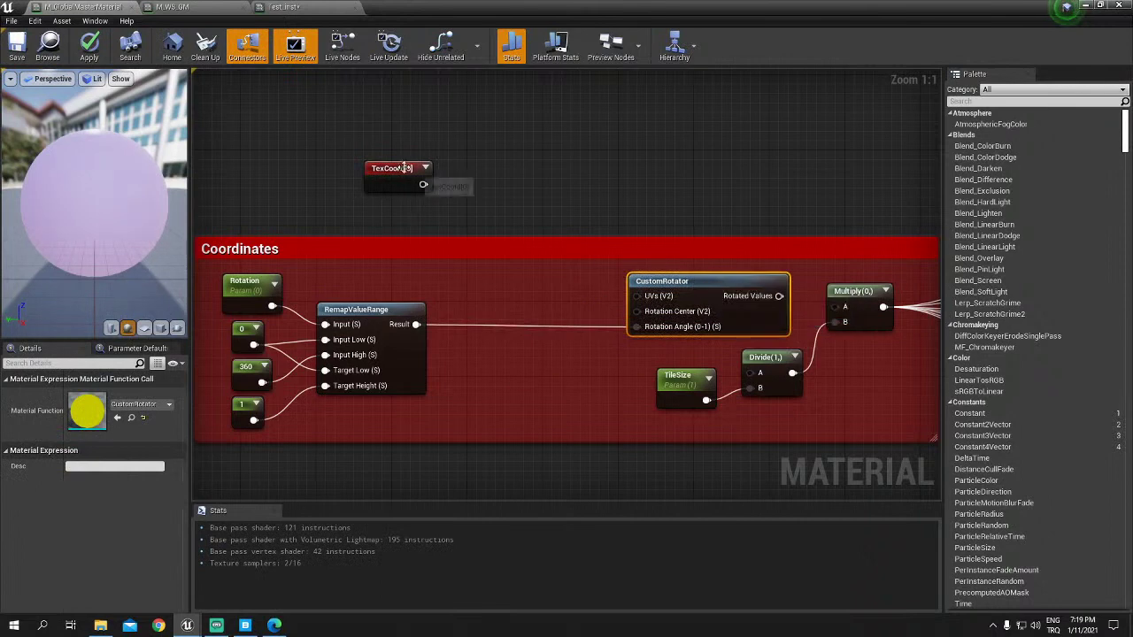
pyautogui.moveTo(394, 168)
pyautogui.mouseDown()
pyautogui.moveTo(535, 281)
pyautogui.moveTo(635, 296)
pyautogui.mouseUp()
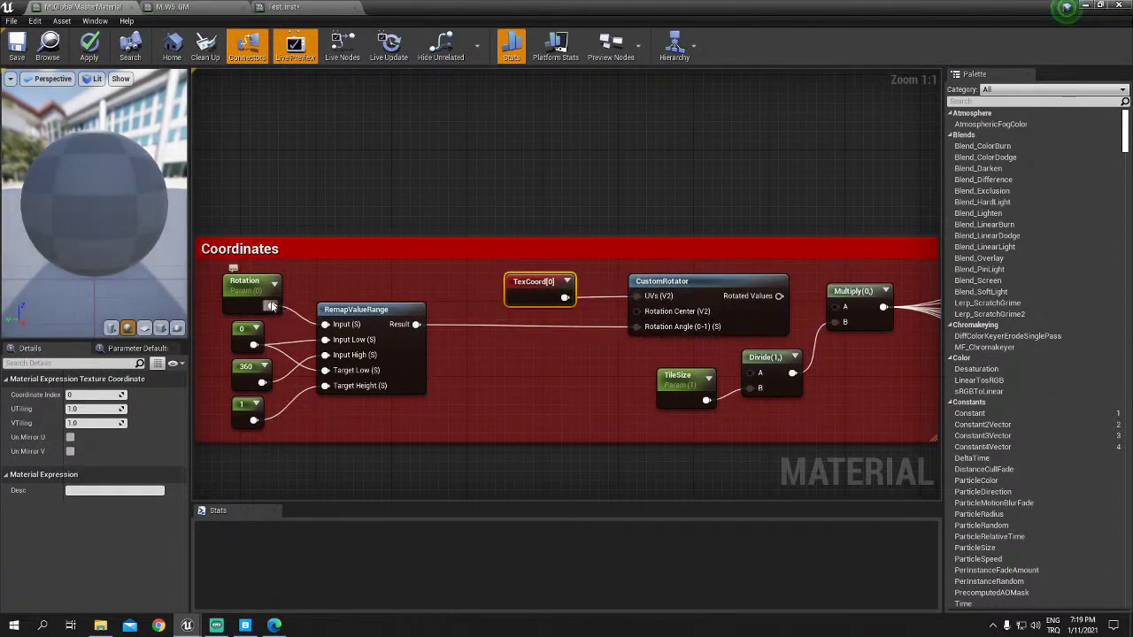
pyautogui.moveTo(272, 306); pyautogui.dragTo(325, 324)
pyautogui.moveTo(416, 324); pyautogui.dragTo(635, 327)
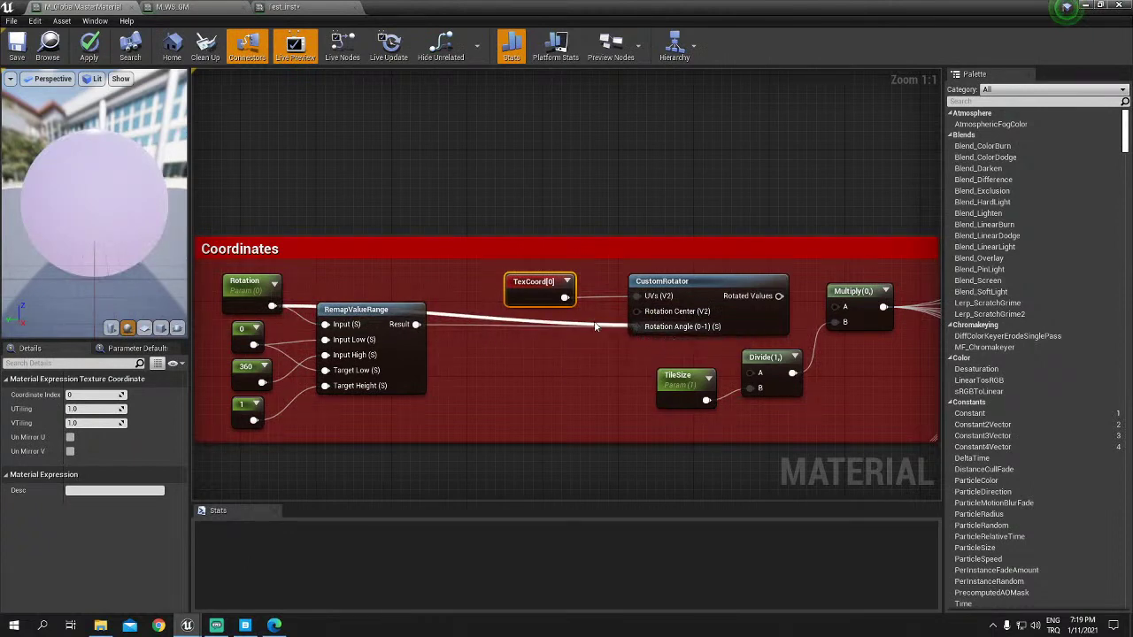
pyautogui.moveTo(352, 309); pyautogui.dragTo(355, 352)
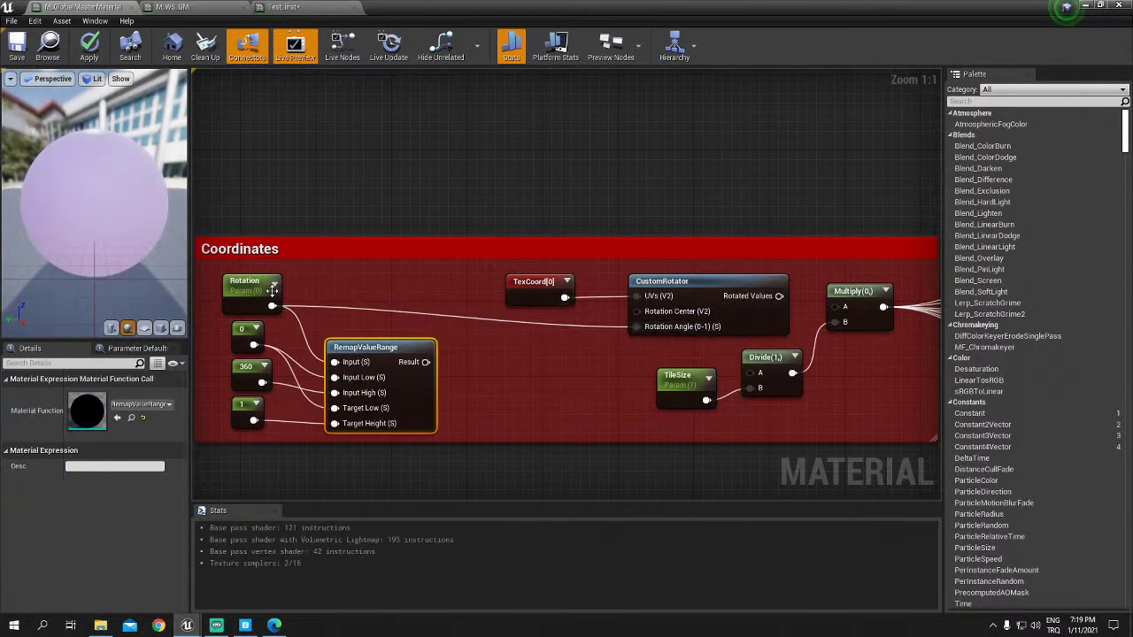
pyautogui.moveTo(264, 285)
pyautogui.mouseDown()
pyautogui.moveTo(406, 285)
pyautogui.moveTo(529, 319)
pyautogui.moveTo(633, 326)
pyautogui.mouseUp()
pyautogui.keyDown('alt'); pyautogui.click(335, 362); pyautogui.keyUp('alt')
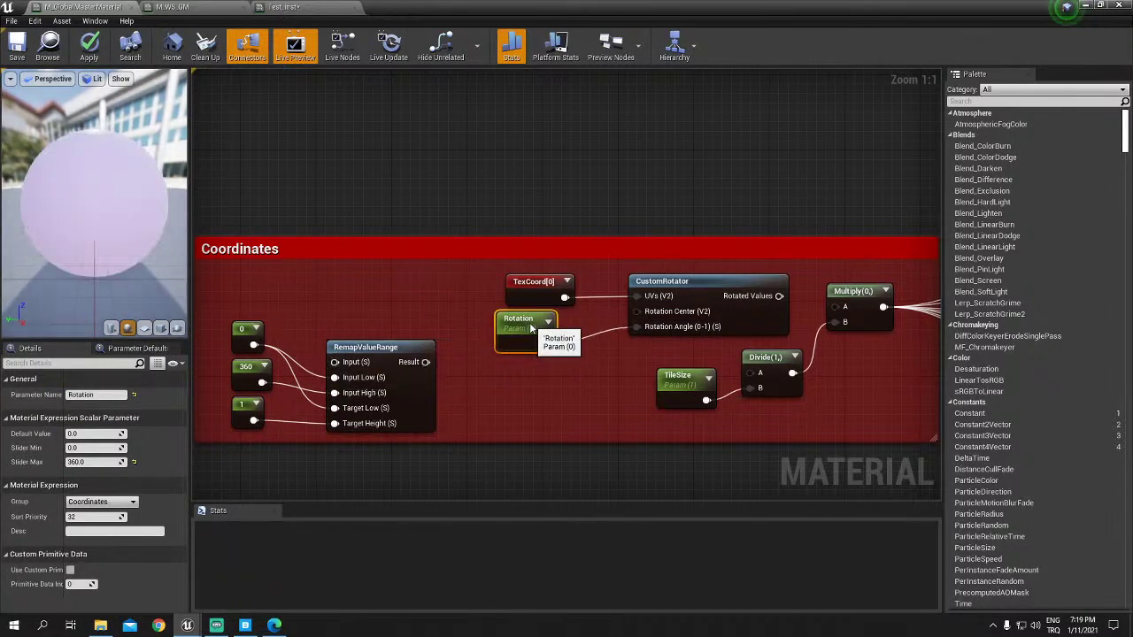
pyautogui.moveTo(540, 330); pyautogui.dragTo(540, 339)
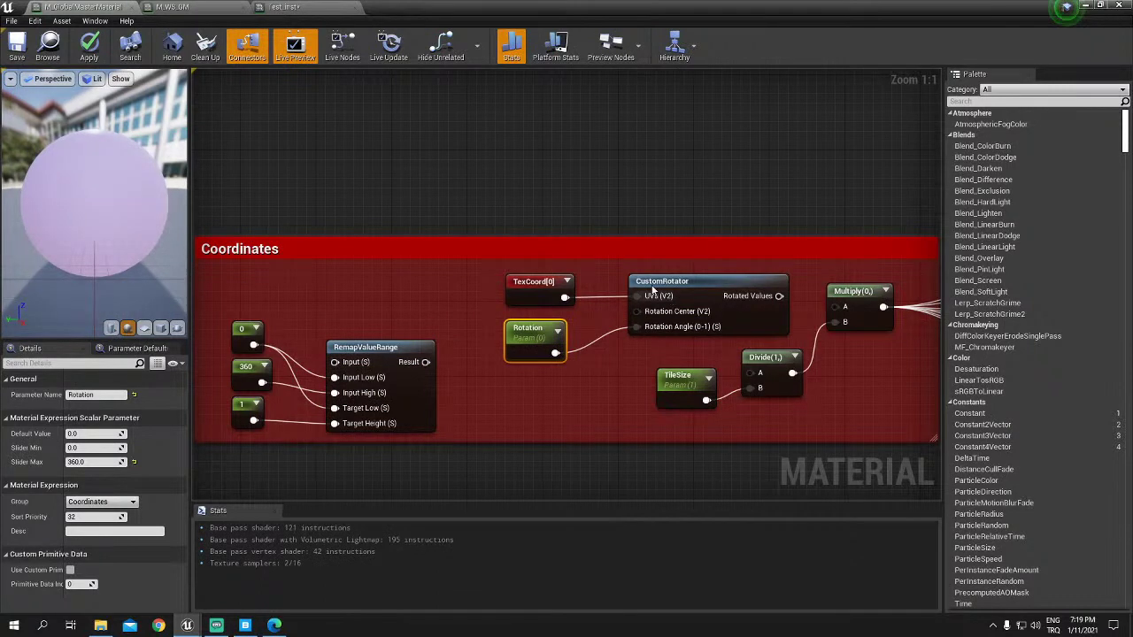
# Step: Feed CustomRotator's rotated UVs into the Multiply and save the master material
pyautogui.moveTo(778, 296); pyautogui.dragTo(834, 307)
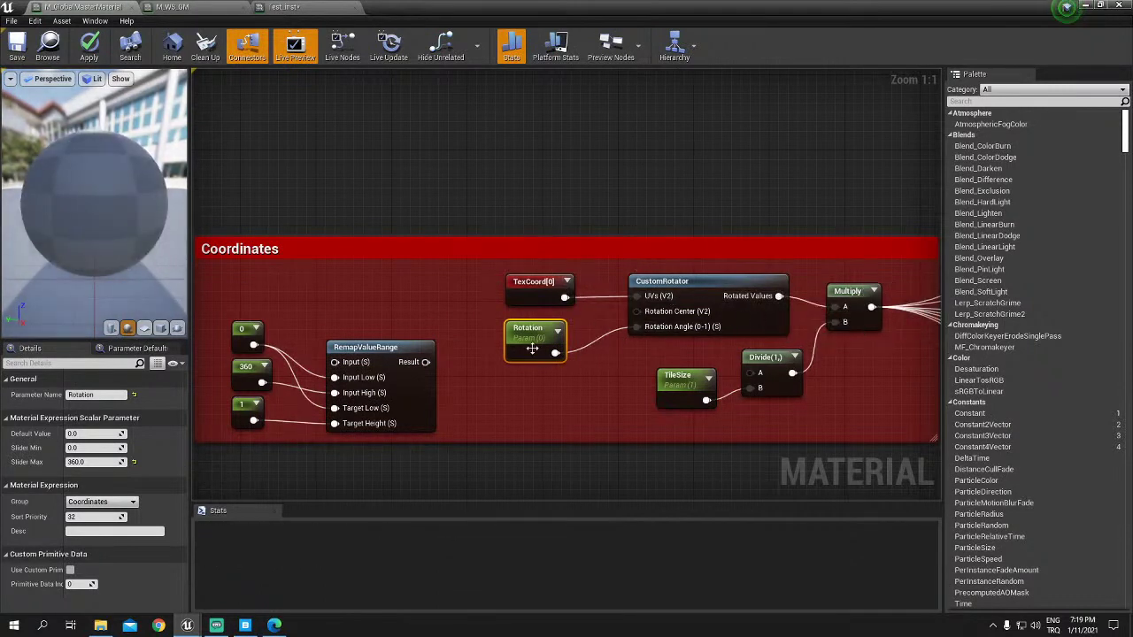
pyautogui.click(284, 6)
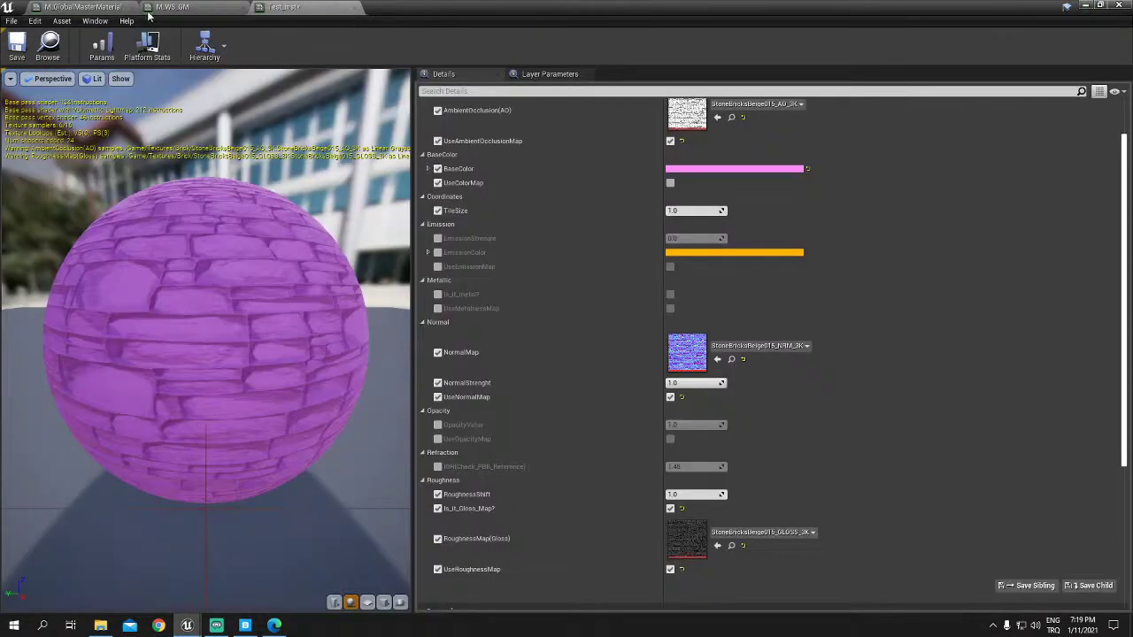
pyautogui.click(84, 6)
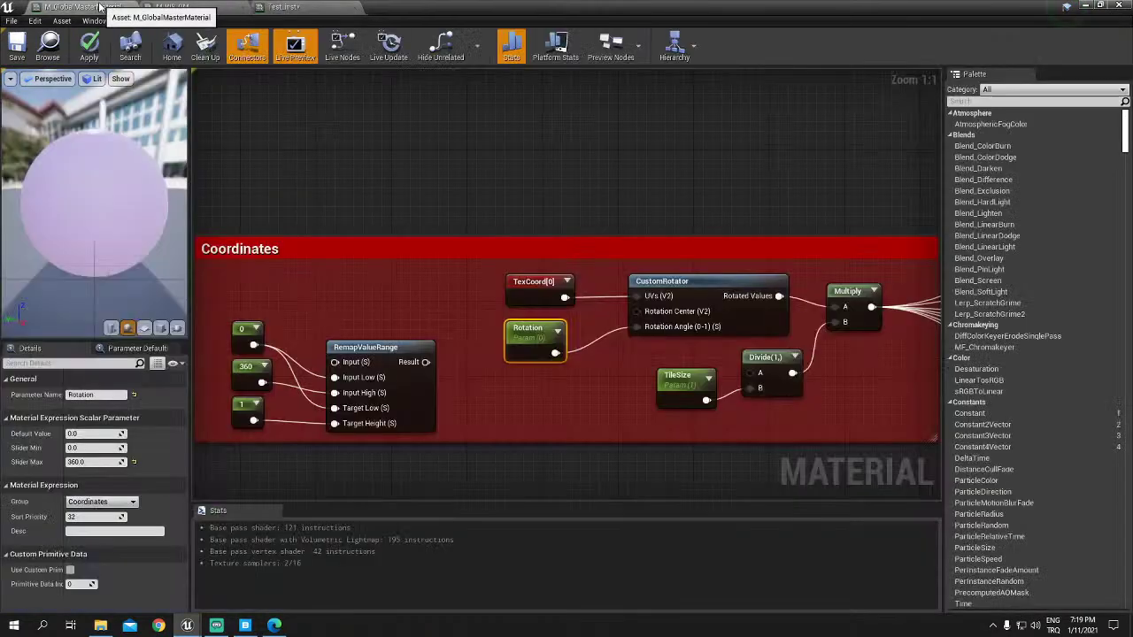
pyautogui.click(22, 46)
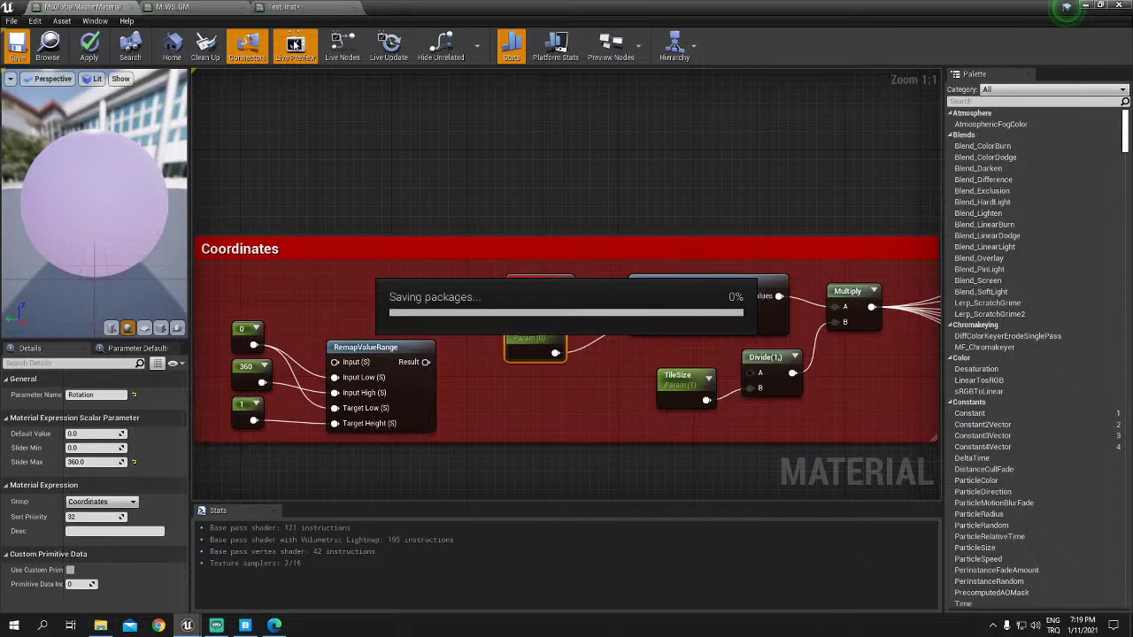
pyautogui.click(285, 7)
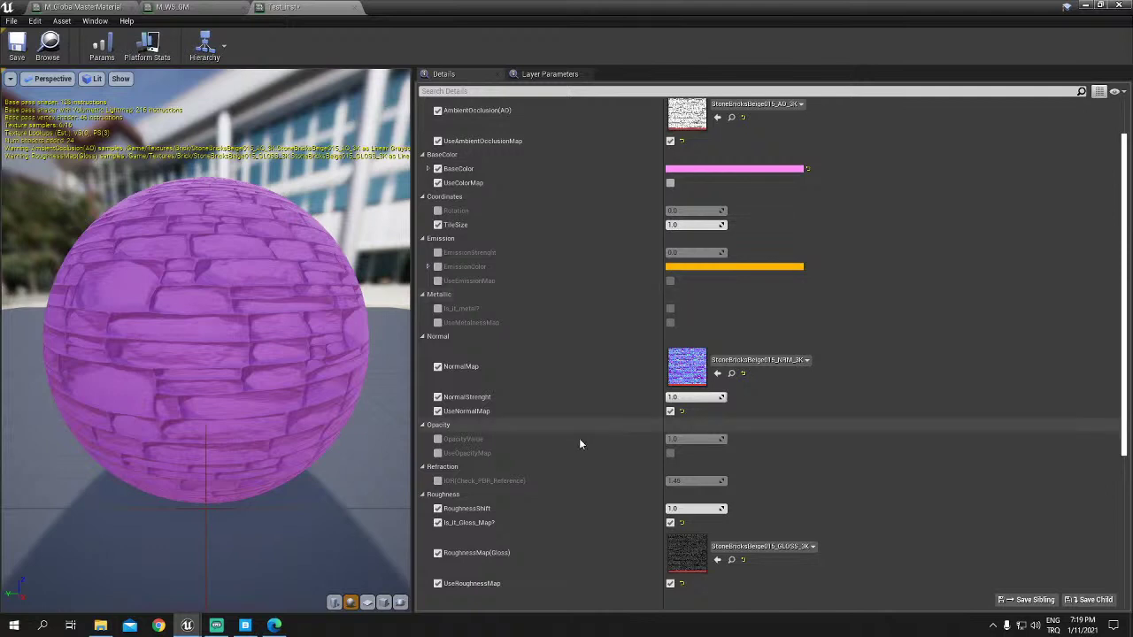
# Step: Enable Test_inst's Rotation parameter, test 0.5 and 0.25, then reset it to 0.0
pyautogui.scroll(3, 619, 354)
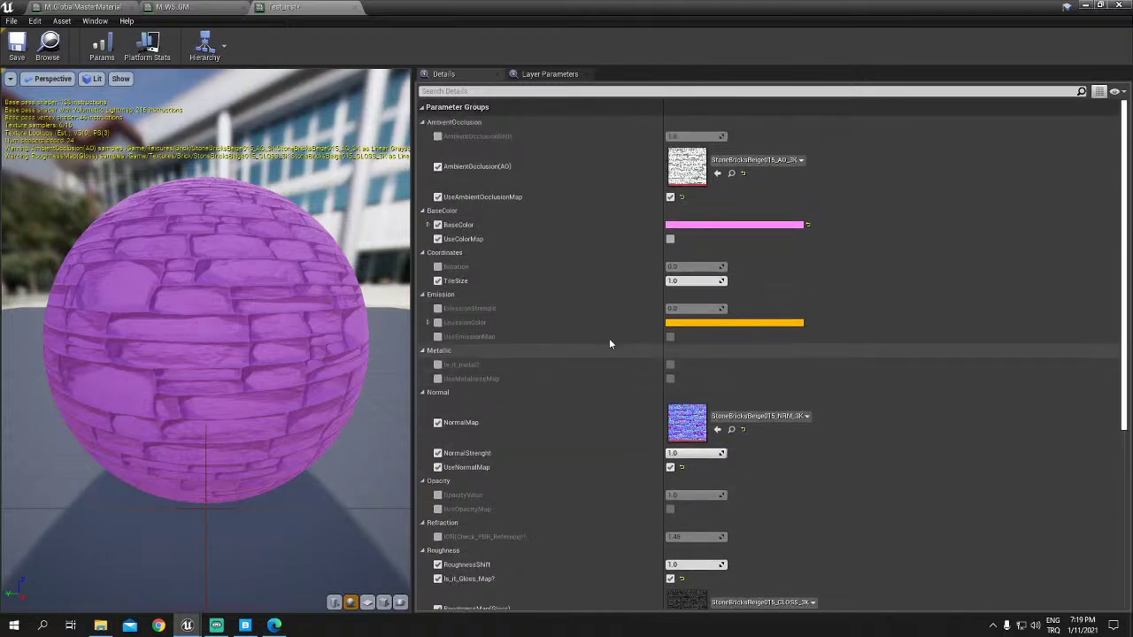
pyautogui.click(437, 267)
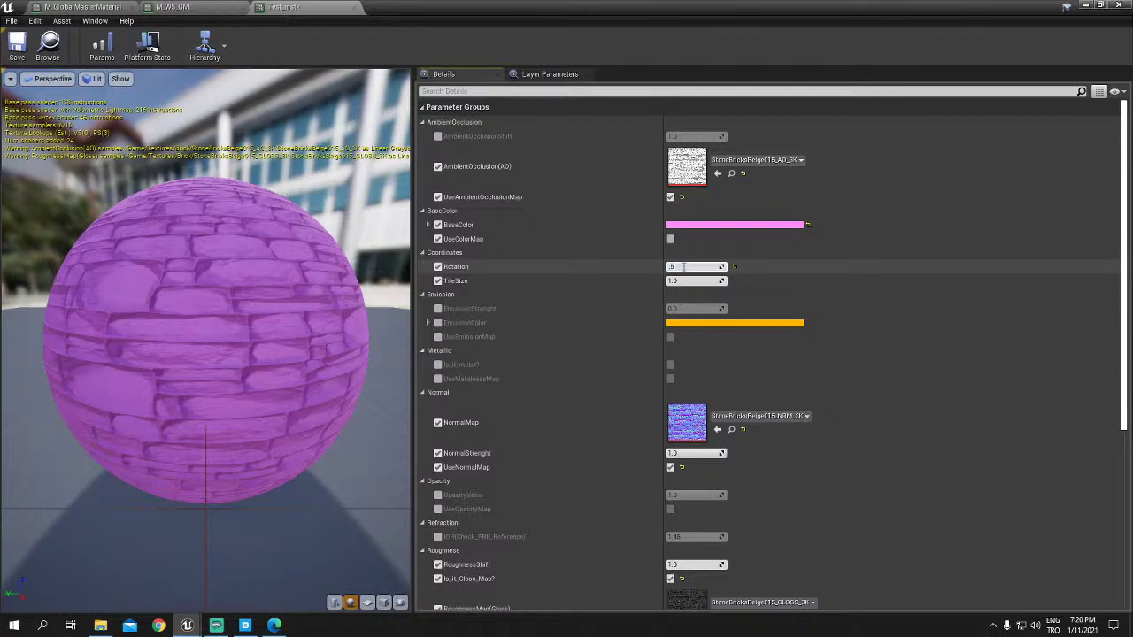
pyautogui.write('5')
pyautogui.press('Return')
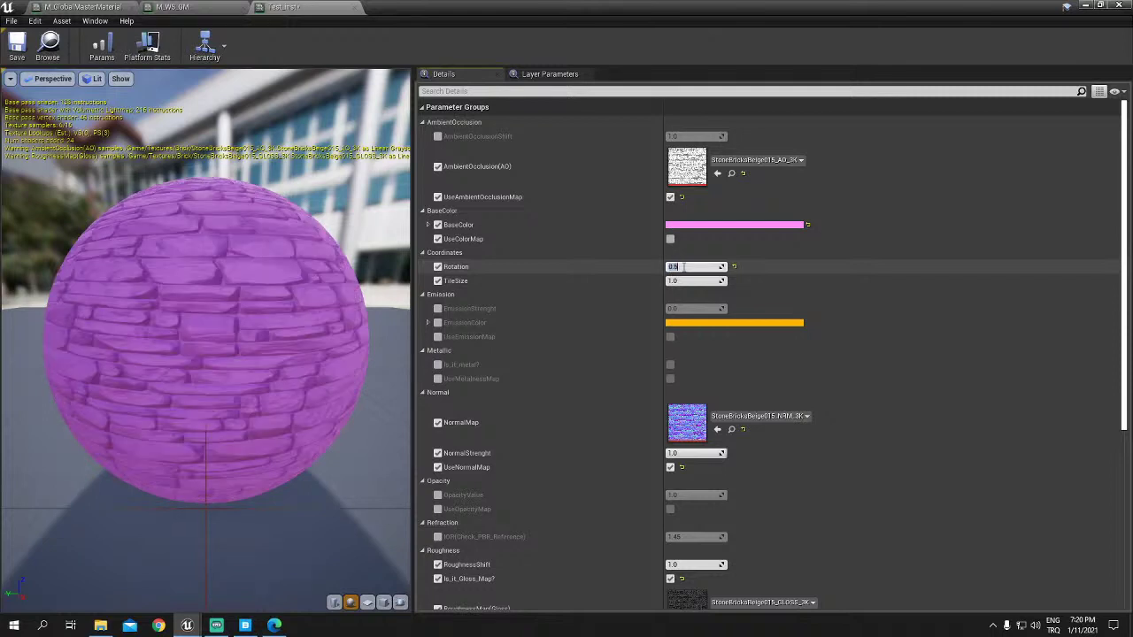
pyautogui.write('5')
pyautogui.press('Return')
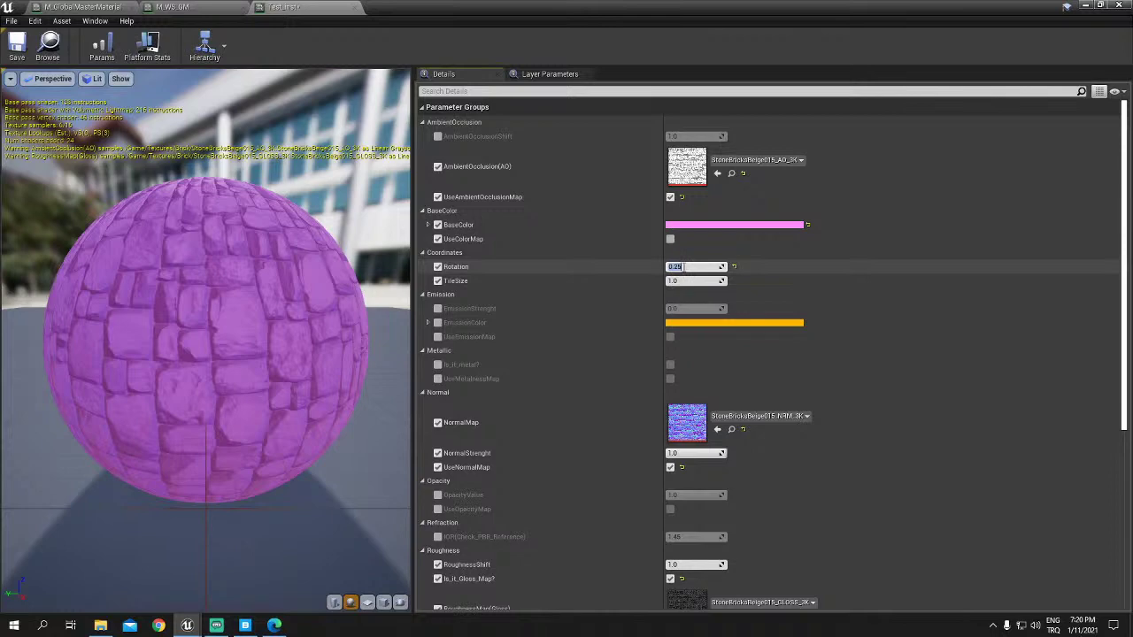
pyautogui.write('0')
pyautogui.press('Return')
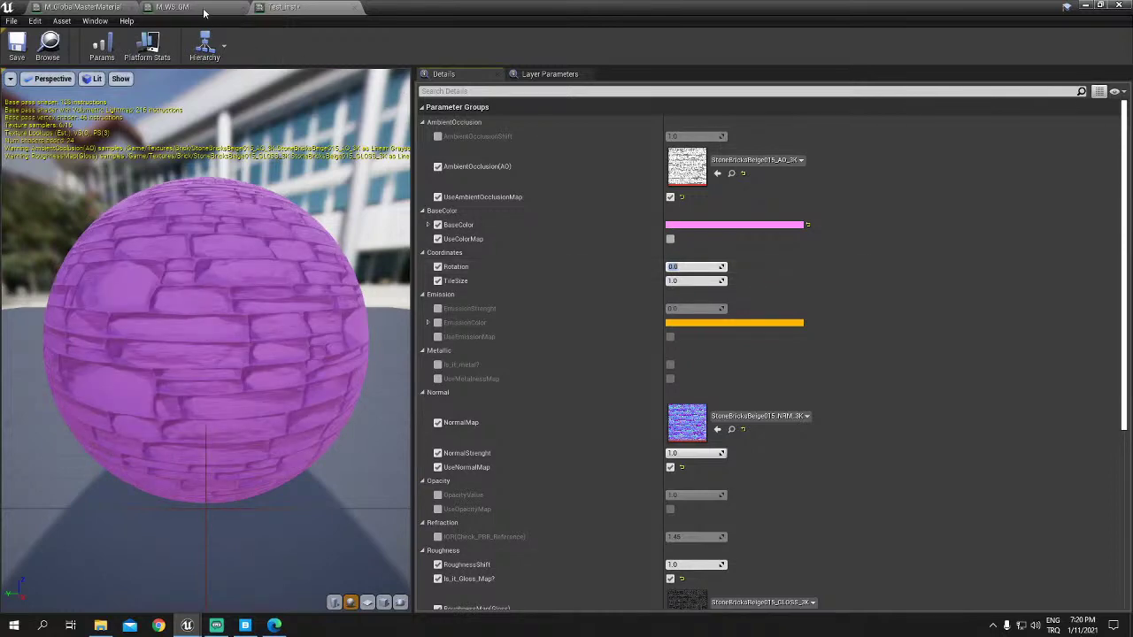
pyautogui.click(204, 11)
pyautogui.click(97, 7)
# Step: Put TexCoord[0] beside CustomRotator and chain Rotation through RemapValueRange into its Rotation Angle
pyautogui.moveTo(454, 236); pyautogui.dragTo(540, 240, button='right')
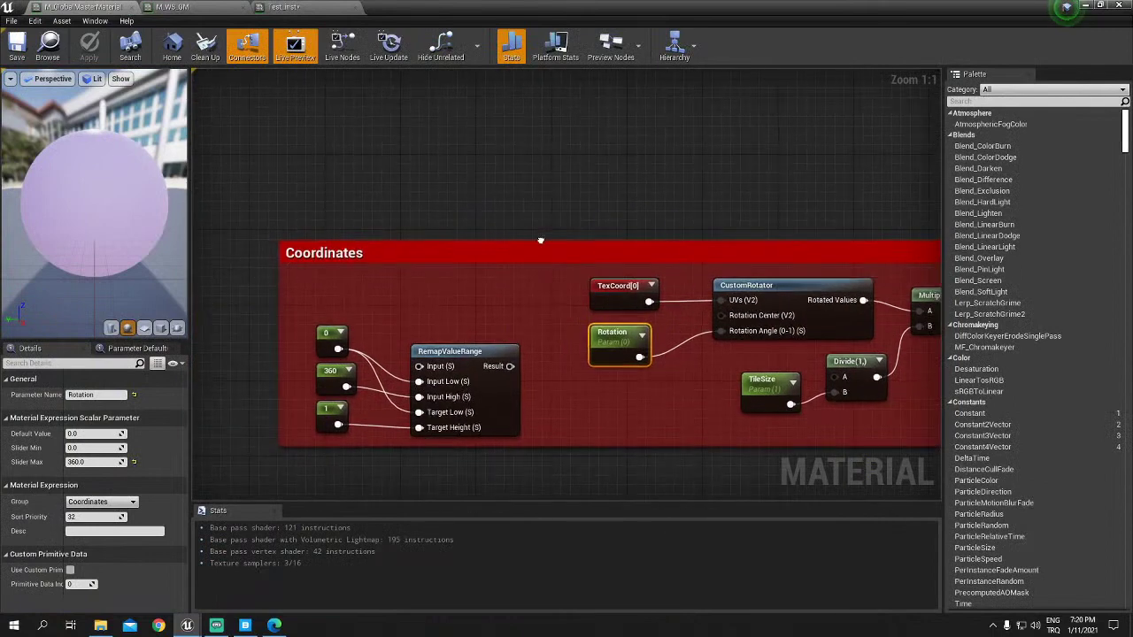
pyautogui.moveTo(606, 297)
pyautogui.mouseDown()
pyautogui.moveTo(325, 289)
pyautogui.moveTo(325, 299)
pyautogui.mouseUp()
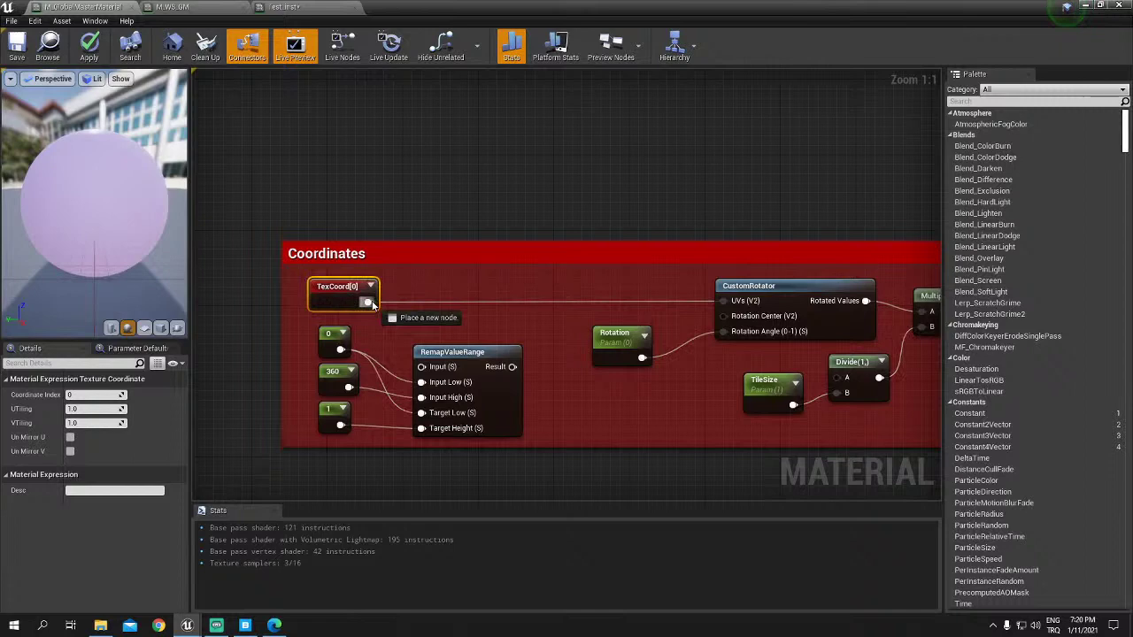
pyautogui.moveTo(372, 304); pyautogui.dragTo(664, 303)
pyautogui.moveTo(619, 340); pyautogui.dragTo(346, 284)
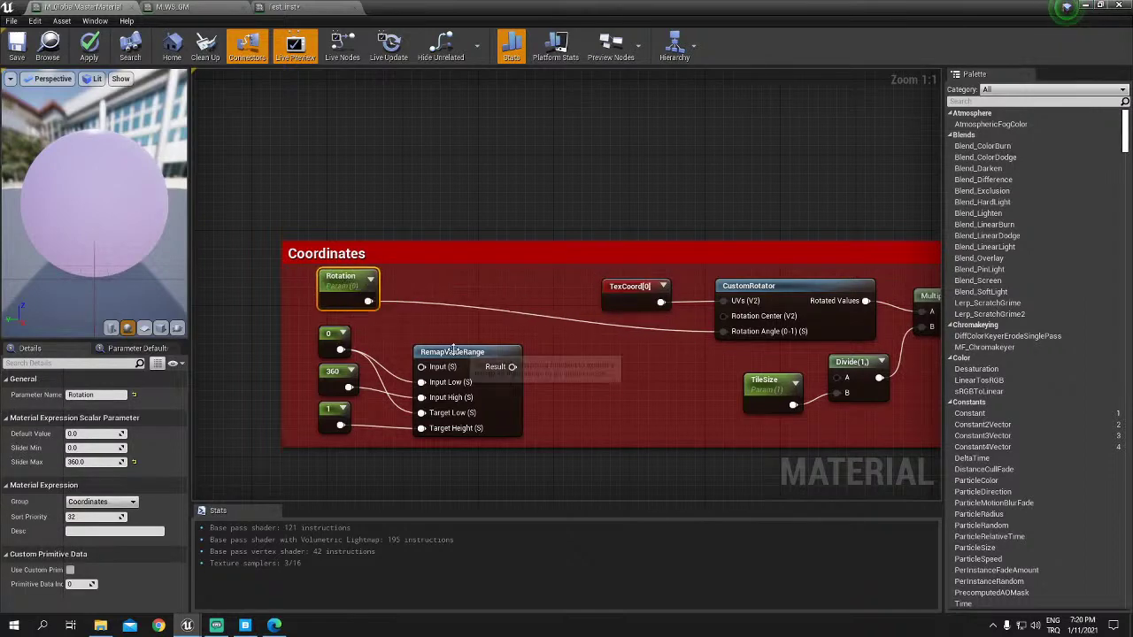
pyautogui.moveTo(453, 350); pyautogui.dragTo(460, 341)
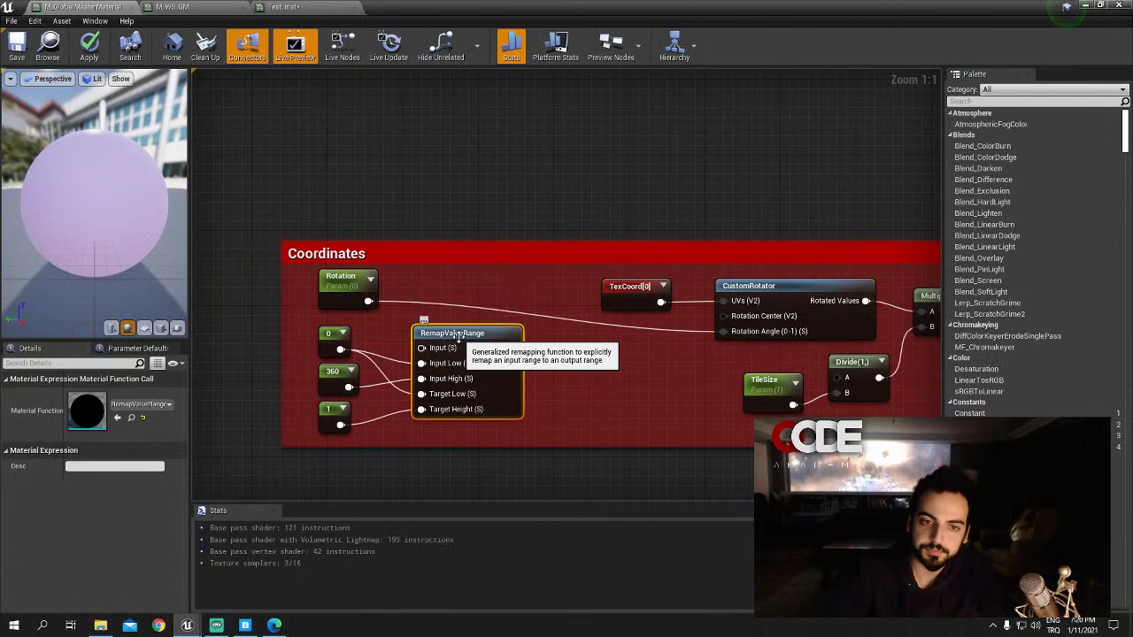
pyautogui.moveTo(458, 334); pyautogui.dragTo(603, 355)
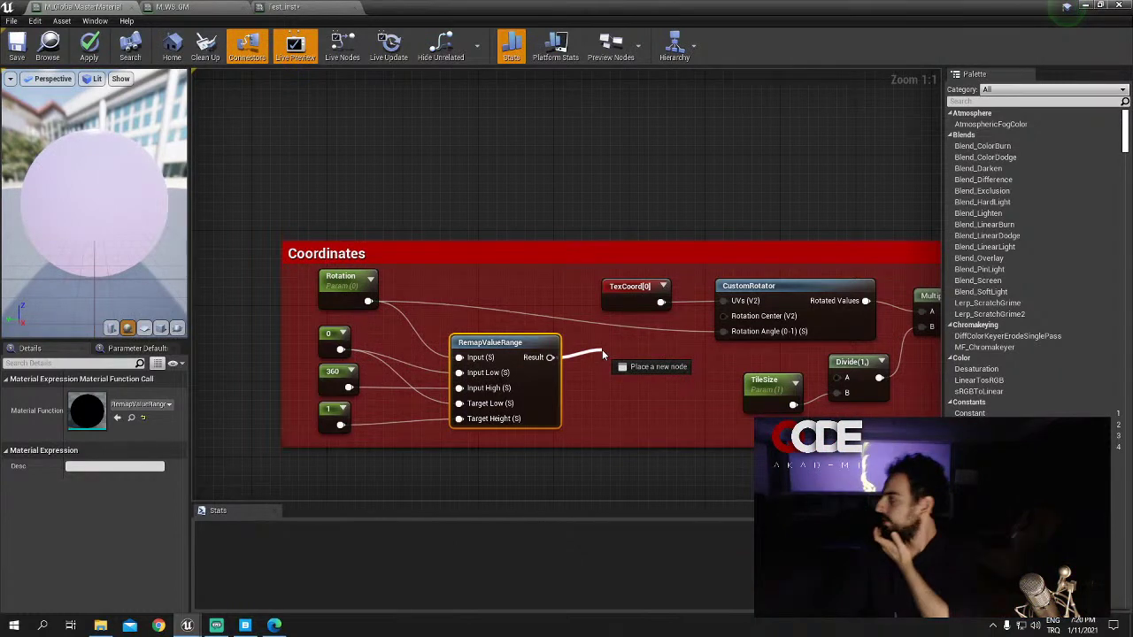
pyautogui.moveTo(602, 354); pyautogui.dragTo(724, 331)
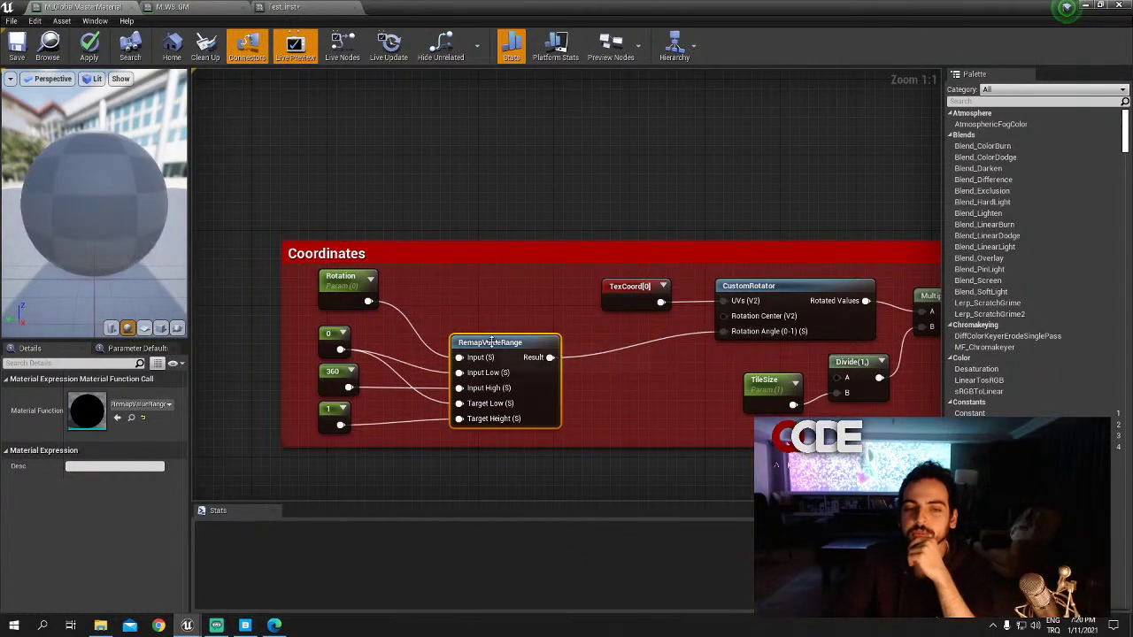
pyautogui.moveTo(491, 342); pyautogui.dragTo(500, 333)
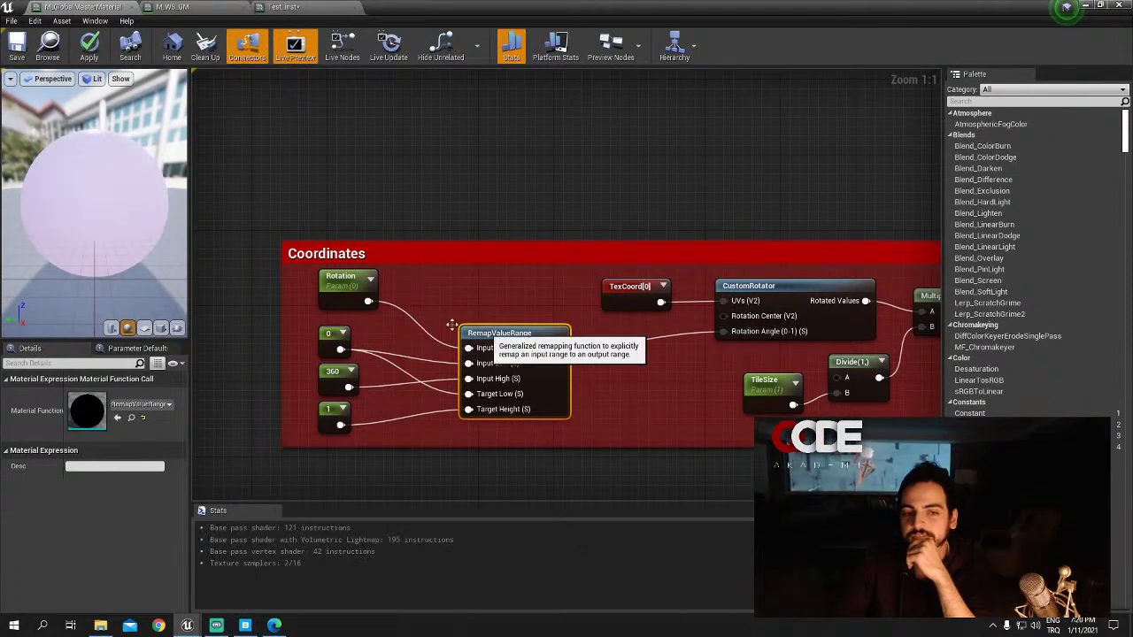
pyautogui.moveTo(343, 284); pyautogui.dragTo(334, 292)
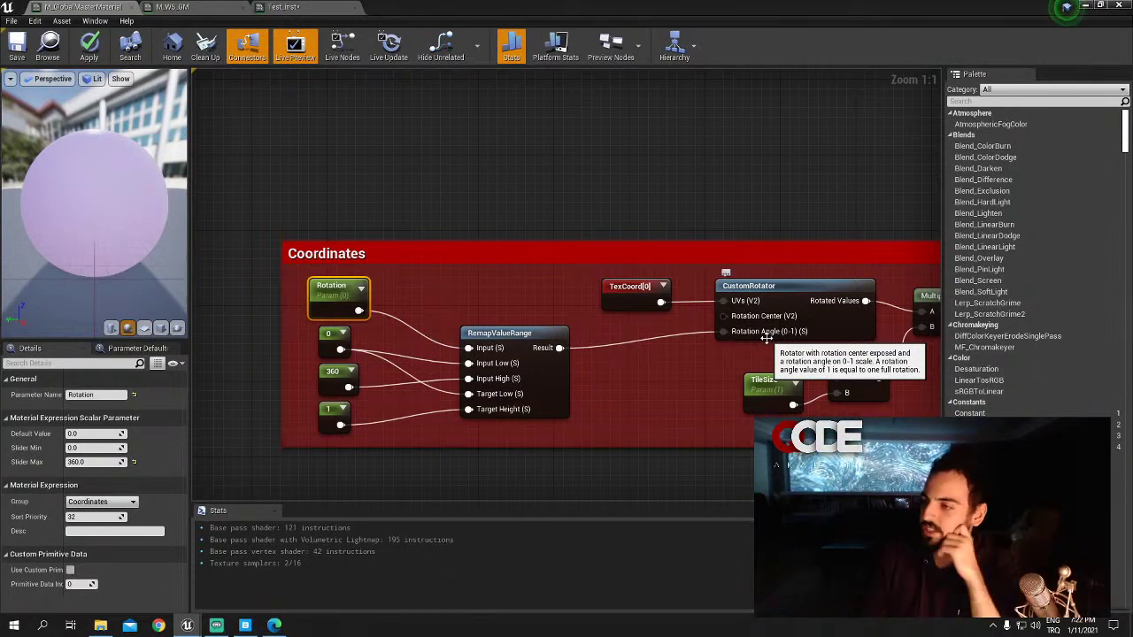
# Step: Nudge RemapValueRange and TexCoord[0] into place, undoing the last RemapValueRange move
pyautogui.moveTo(541, 392); pyautogui.dragTo(656, 395)
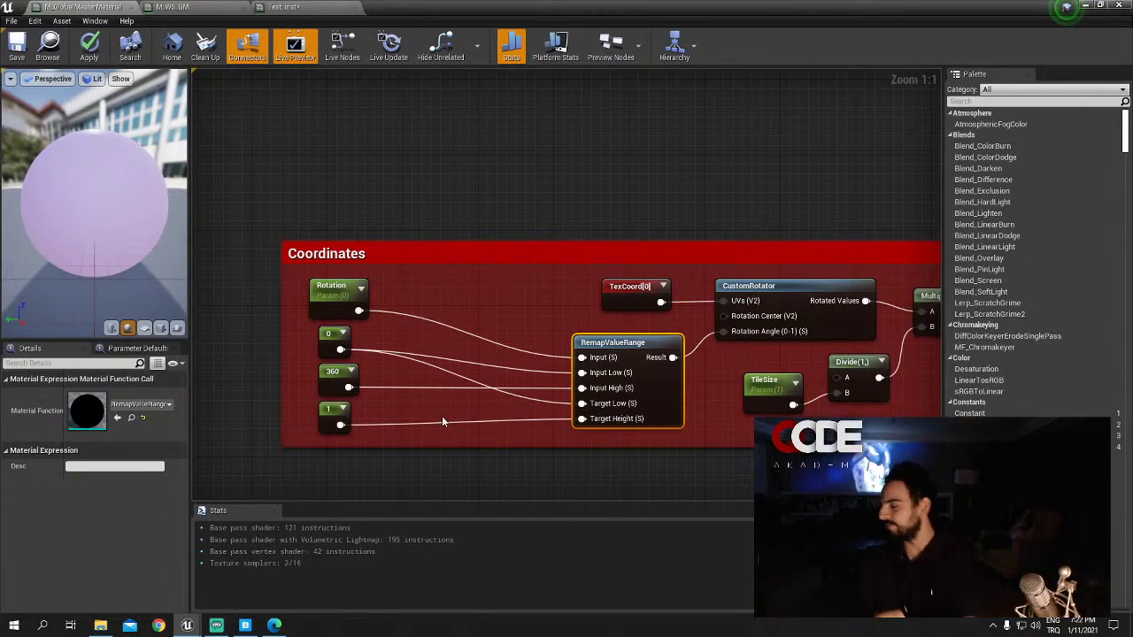
pyautogui.moveTo(633, 286); pyautogui.dragTo(623, 277)
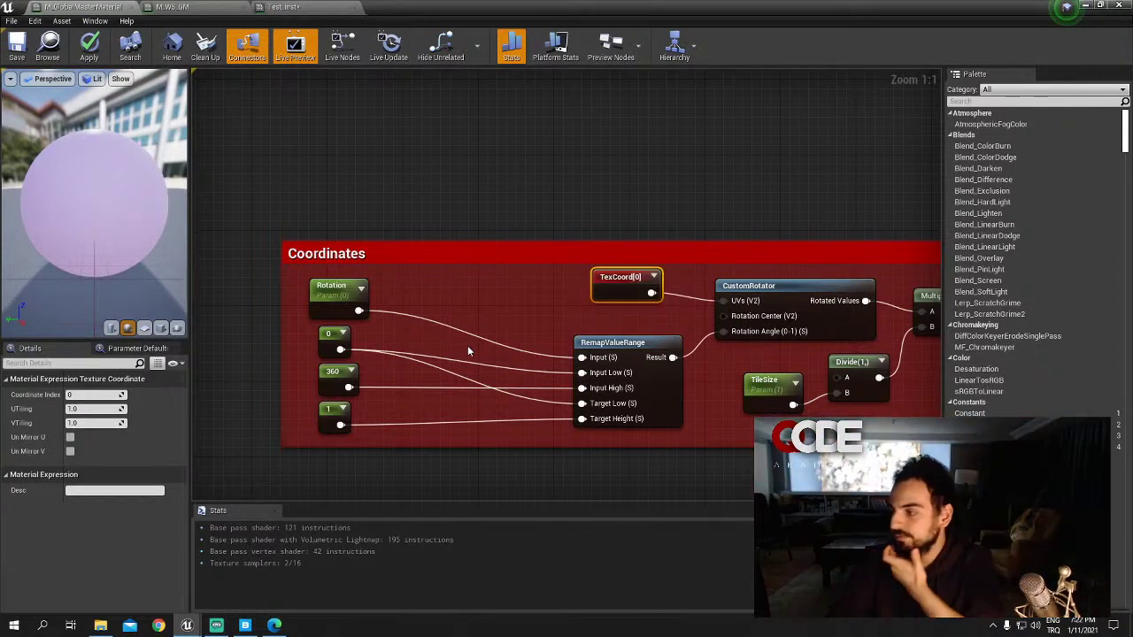
pyautogui.moveTo(614, 346); pyautogui.dragTo(614, 337)
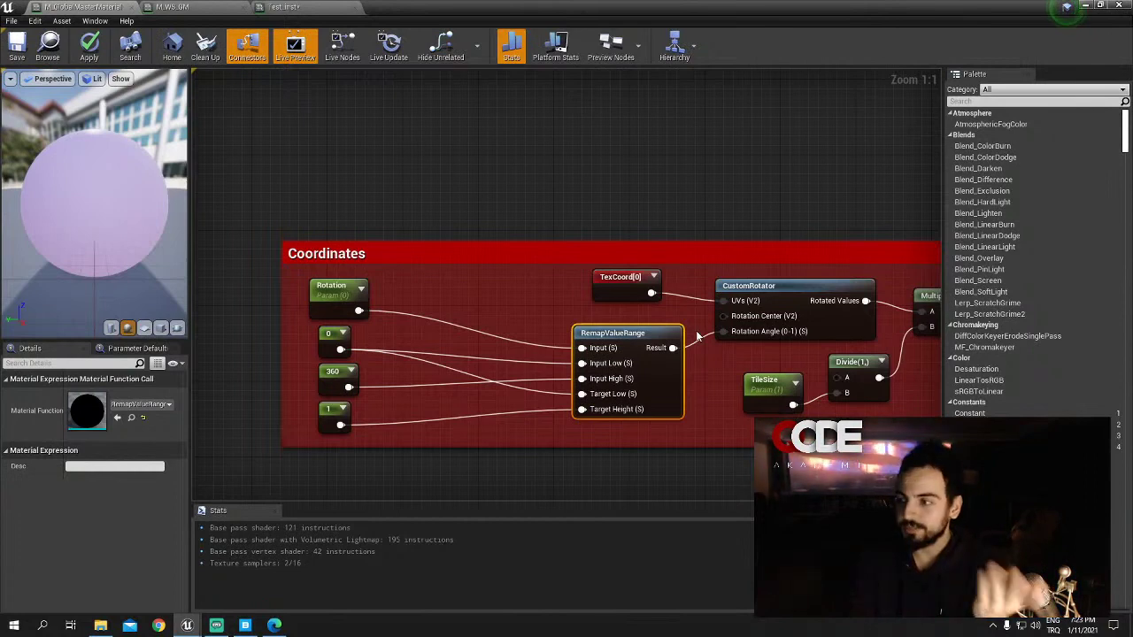
pyautogui.hotkey('ctrl', 'z')
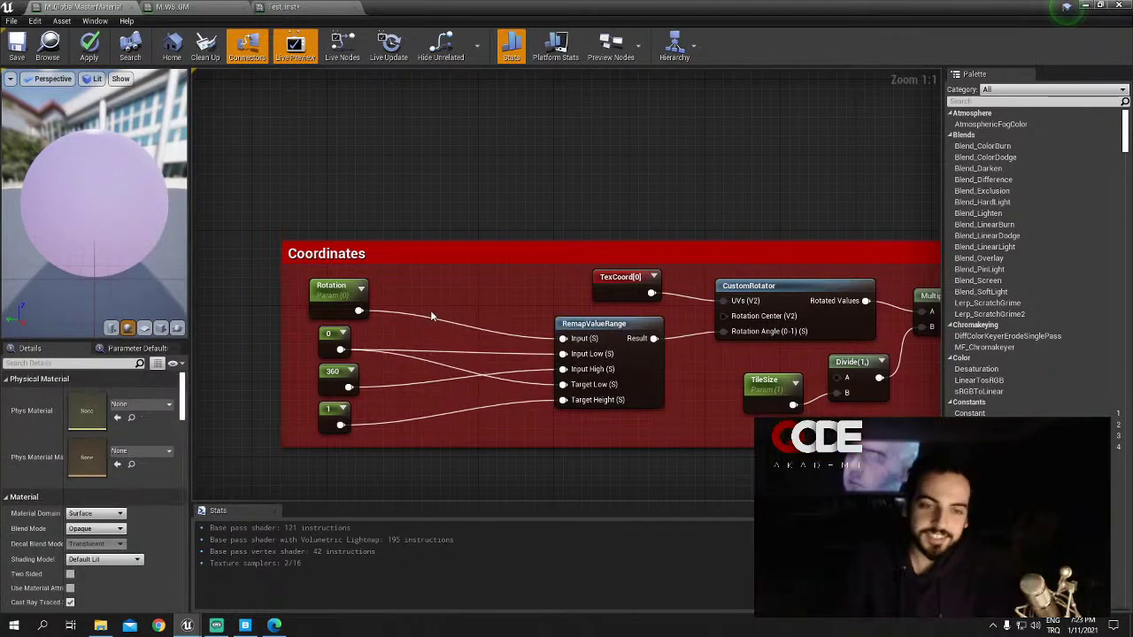
# Step: Move the Rotation, 0, 360 and 1 nodes toward RemapValueRange and narrow the Coordinates box
pyautogui.click(336, 288)
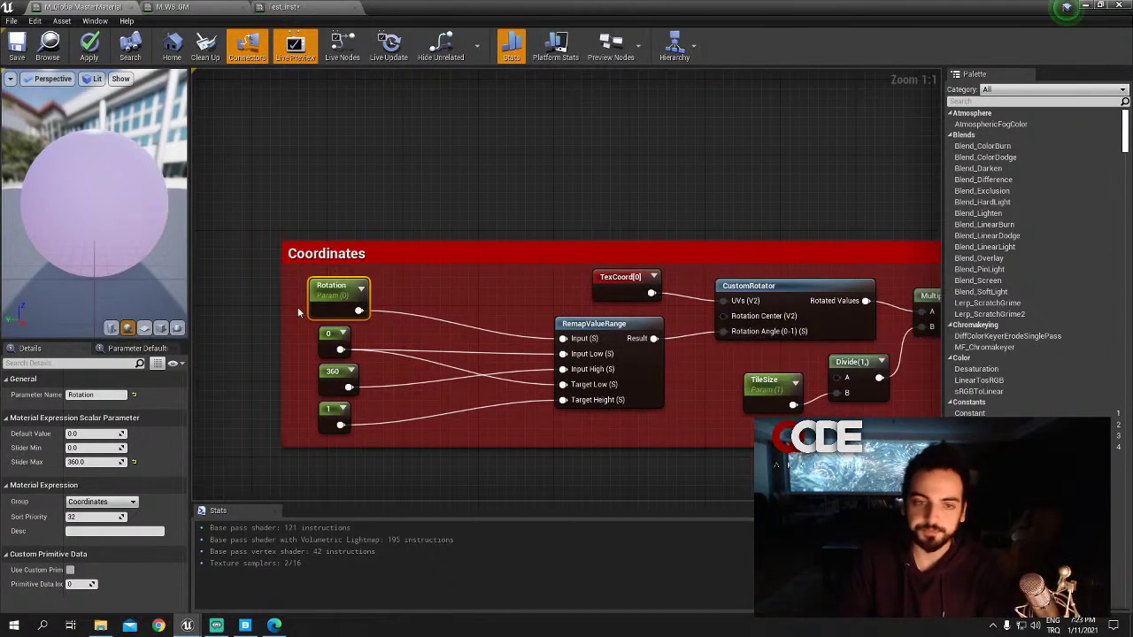
pyautogui.moveTo(292, 293); pyautogui.dragTo(375, 440)
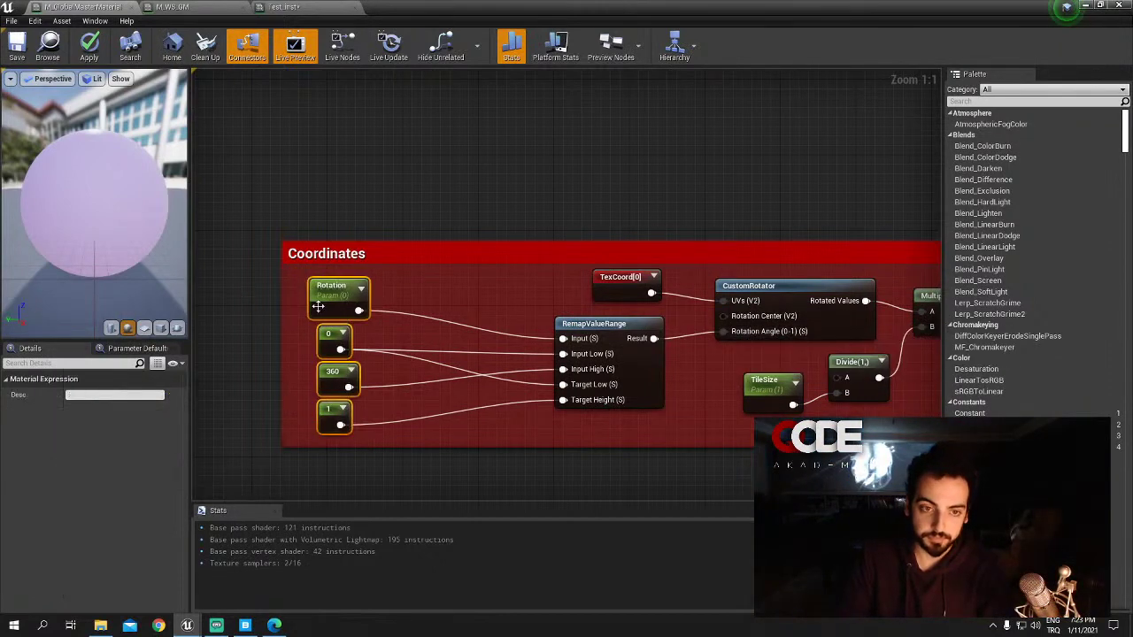
pyautogui.moveTo(320, 303); pyautogui.dragTo(462, 304)
pyautogui.click(384, 311)
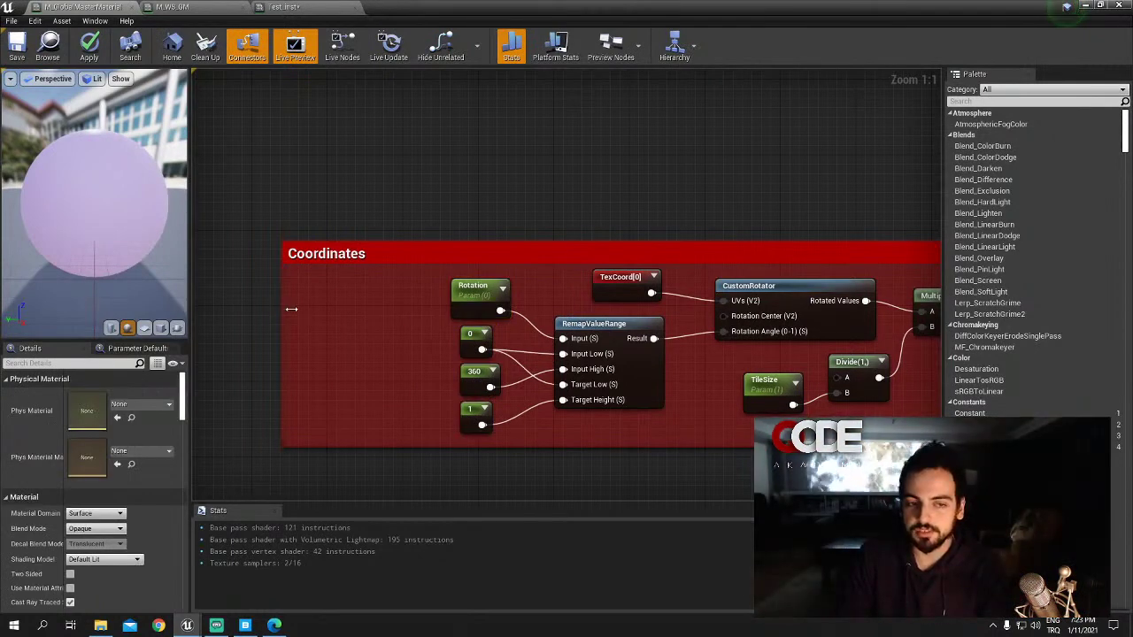
pyautogui.moveTo(291, 309); pyautogui.dragTo(435, 309)
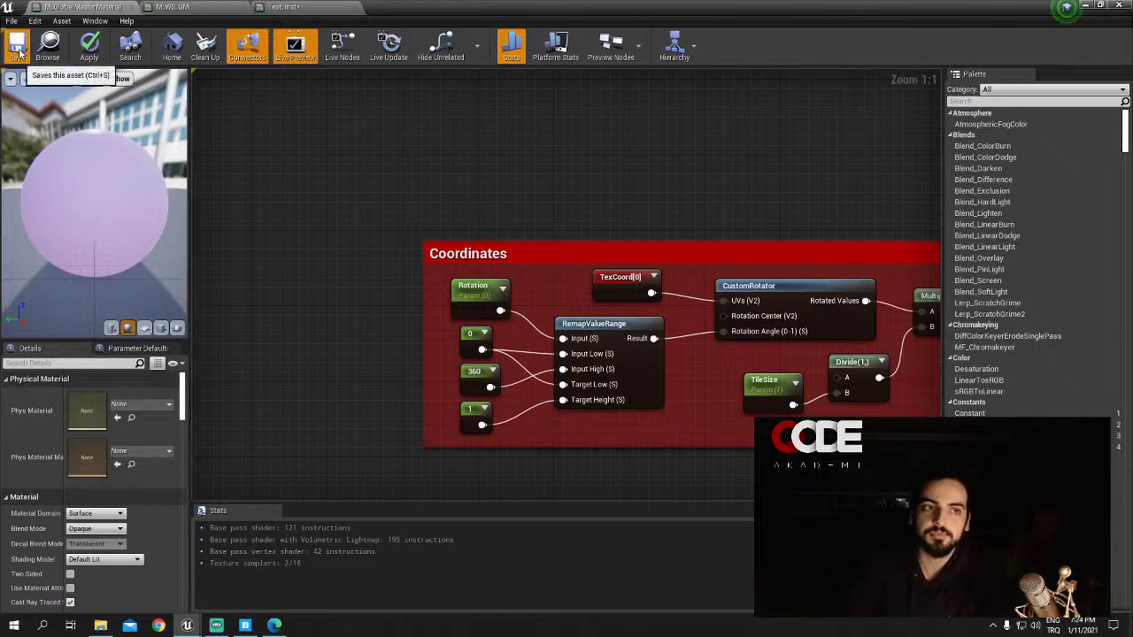
# Step: Save M_GlobalMasterMaterial, glance at the level, then re-maximize the material editor
pyautogui.hotkey('ctrl', 's')
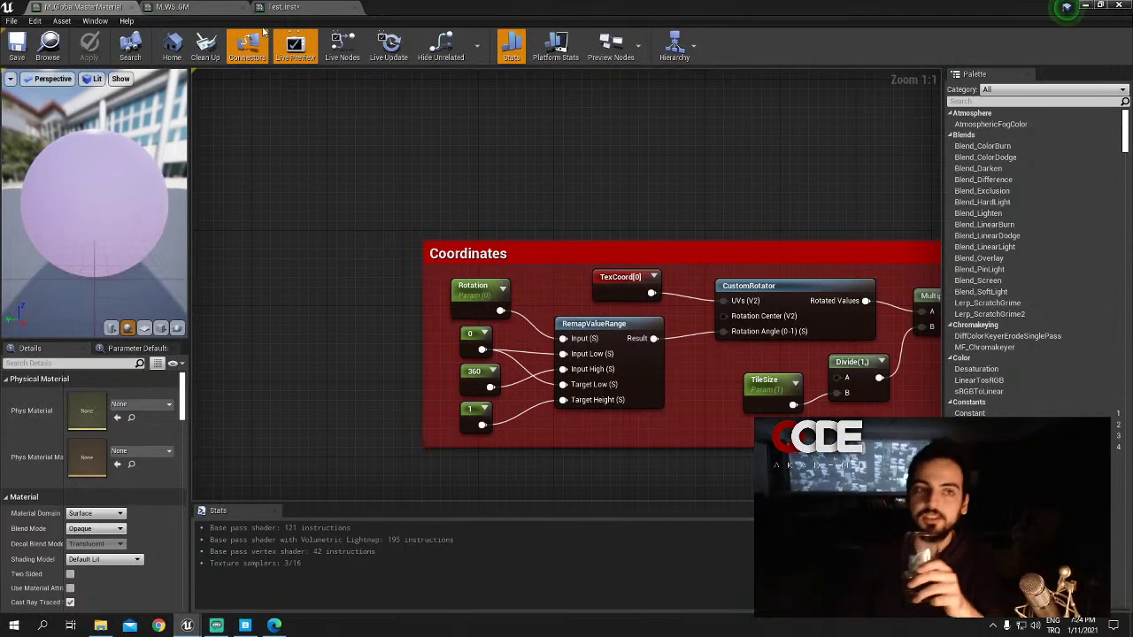
pyautogui.doubleClick(543, 10)
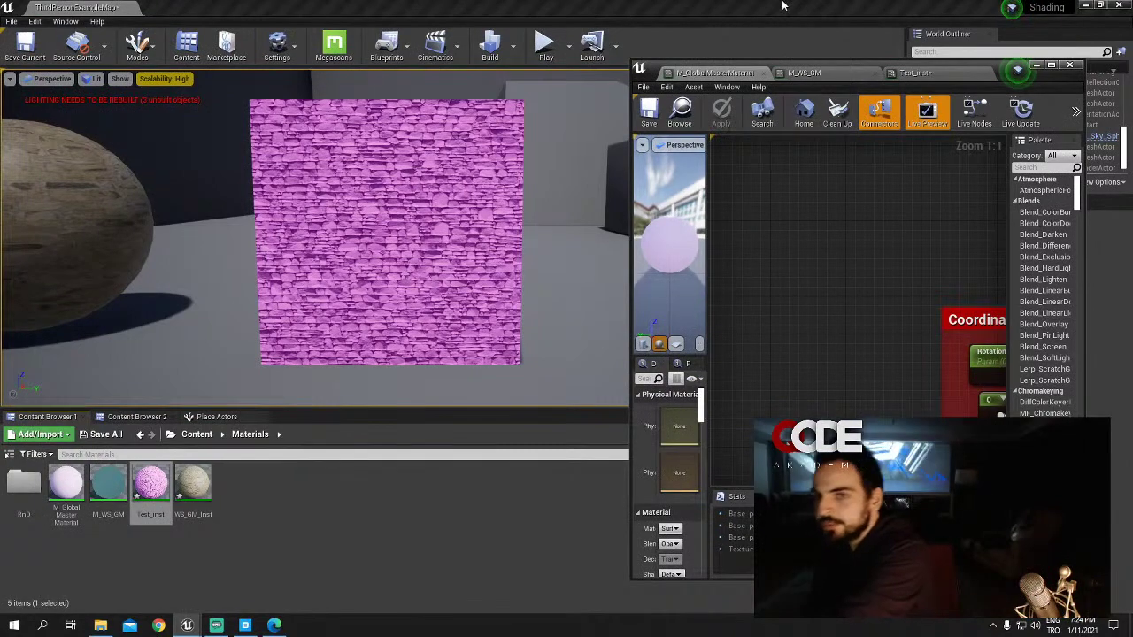
pyautogui.click(1053, 67)
# Step: Bring the Emission comment group into view and select the EmissionMap texture parameter
pyautogui.scroll(-1, 724, 233)
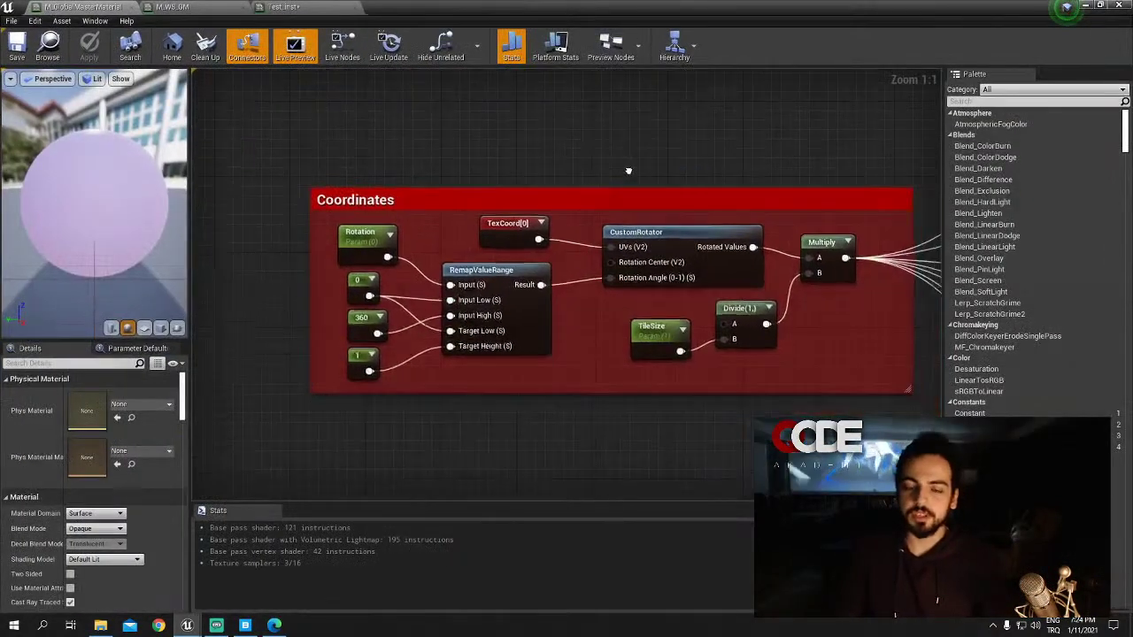
pyautogui.scroll(-4, 708, 235)
pyautogui.scroll(-1, 701, 238)
pyautogui.moveTo(701, 237)
pyautogui.mouseDown(button='right')
pyautogui.moveTo(459, 184)
pyautogui.moveTo(426, 104)
pyautogui.mouseUp(button='right')
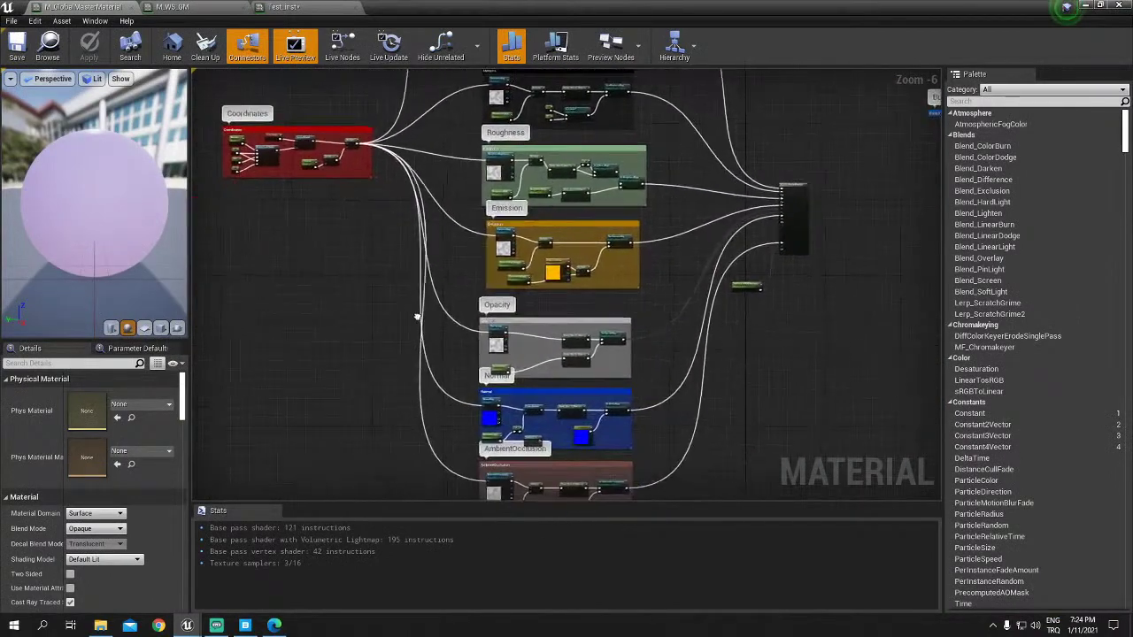
pyautogui.scroll(6, 448, 293)
pyautogui.moveTo(358, 342)
pyautogui.mouseDown(button='right')
pyautogui.moveTo(311, 342)
pyautogui.moveTo(325, 385)
pyautogui.mouseUp(button='right')
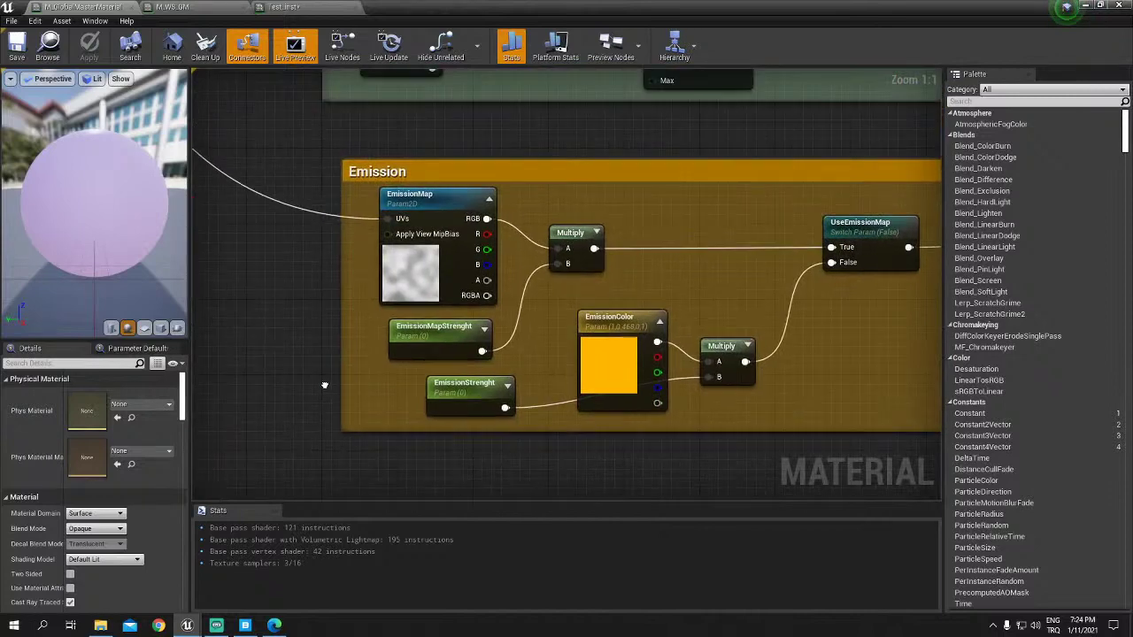
pyautogui.click(449, 265)
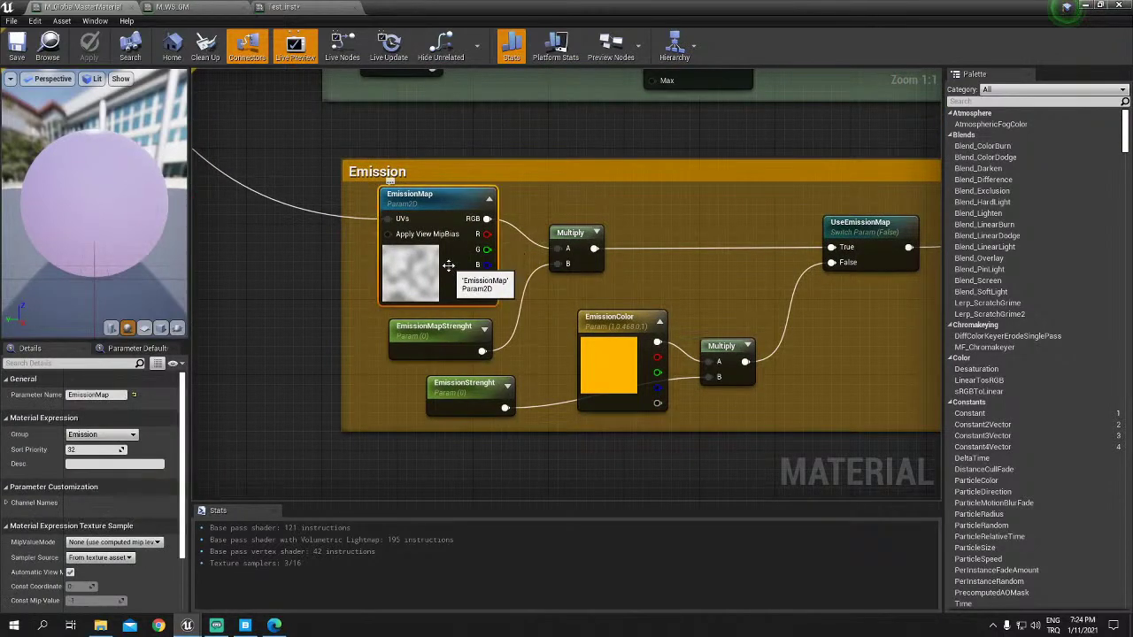
# Step: Survey the Roughness and Opacity groups, then re-centre the Emission group and deselect EmissionMap
pyautogui.scroll(-4, 448, 265)
pyautogui.moveTo(656, 272); pyautogui.dragTo(591, 263, button='right')
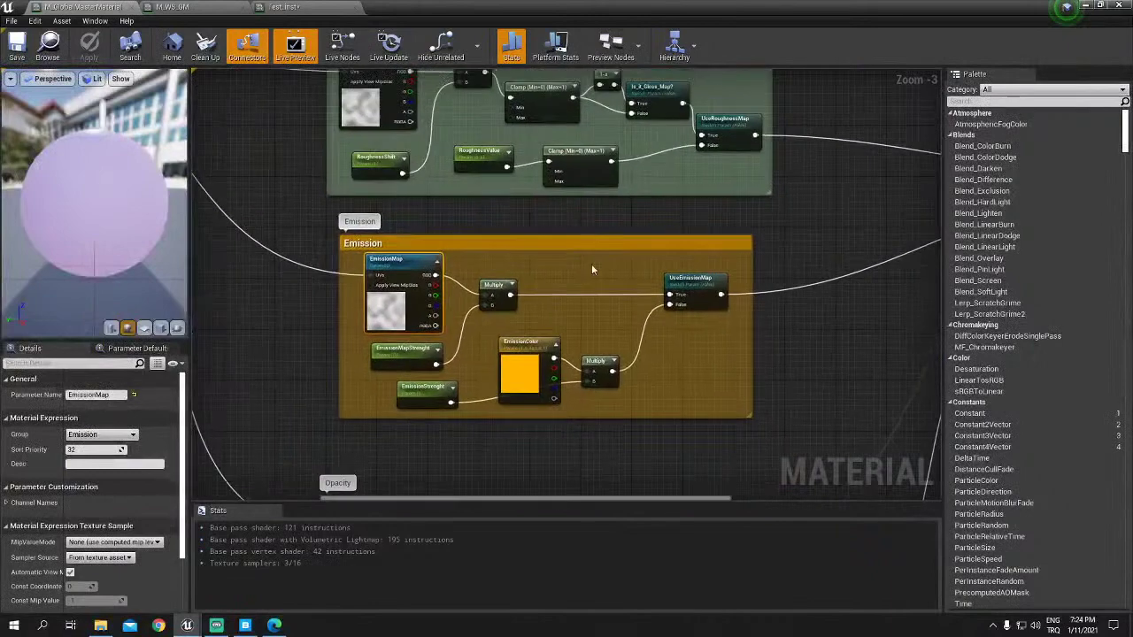
pyautogui.scroll(2, 540, 286)
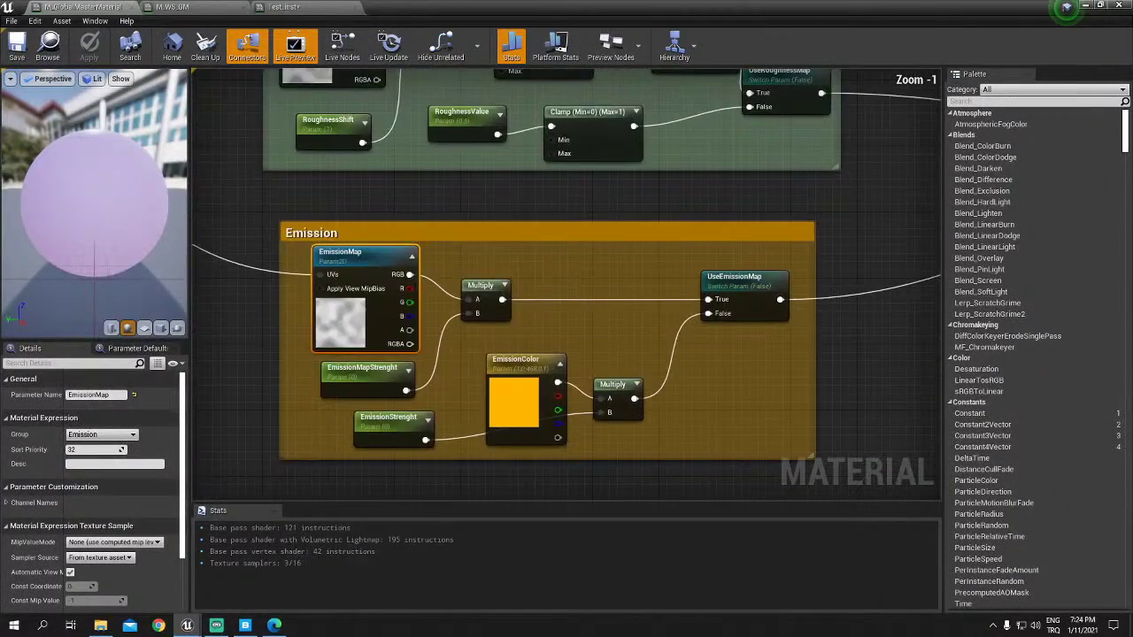
pyautogui.moveTo(518, 274); pyautogui.dragTo(607, 266, button='right')
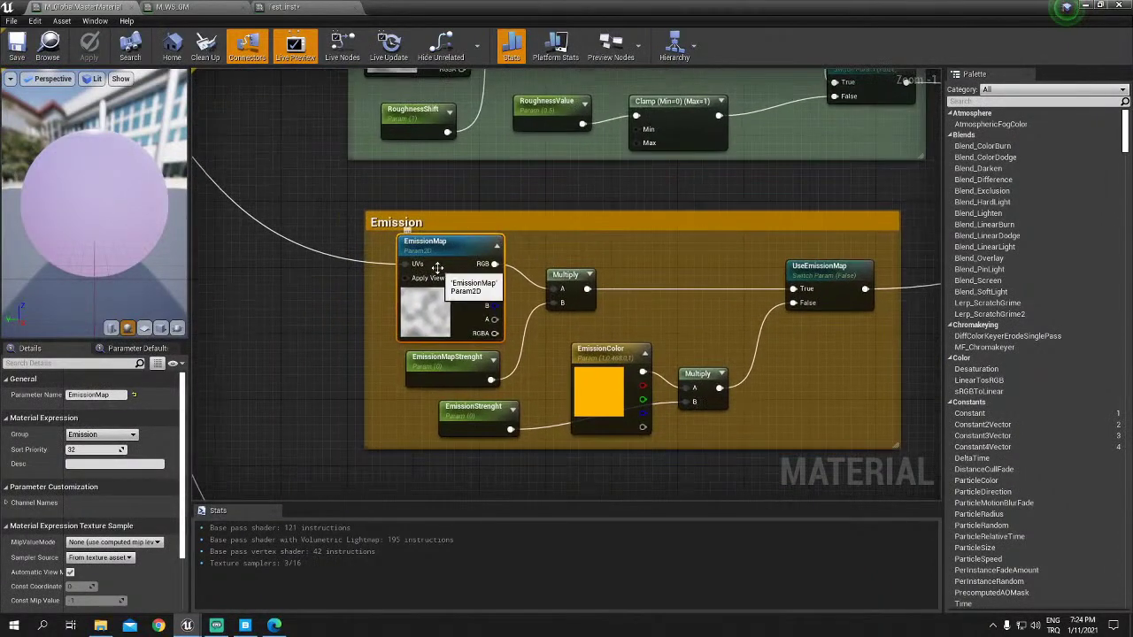
pyautogui.click(318, 350)
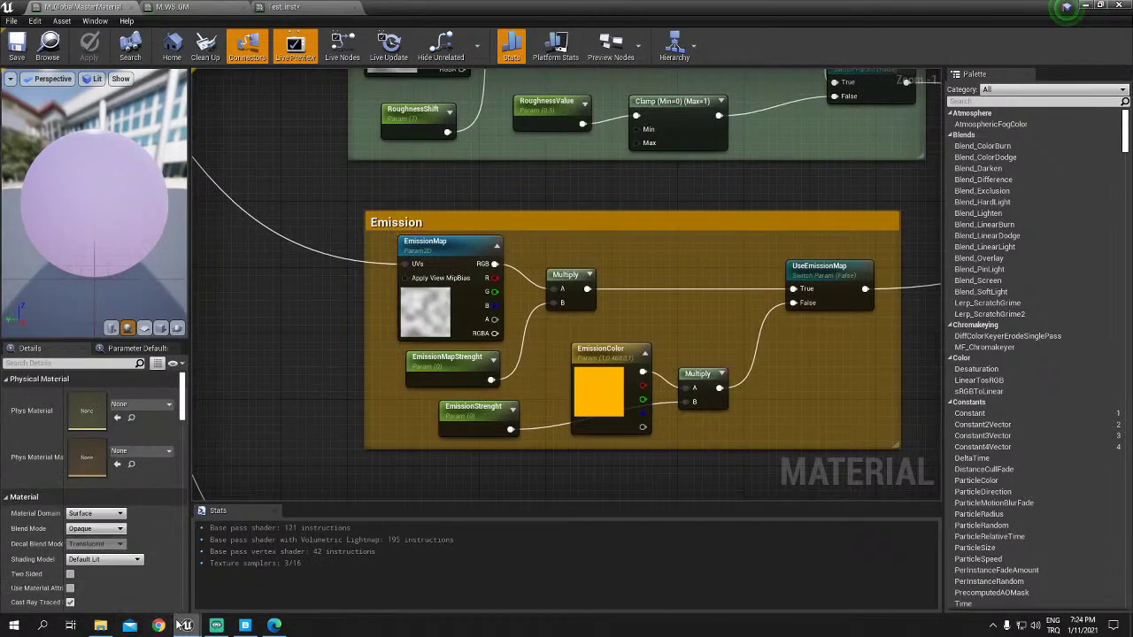
# Step: Open cc0textures.com in a new Edge tab via a search for 'cc0texture'
pyautogui.click(275, 625)
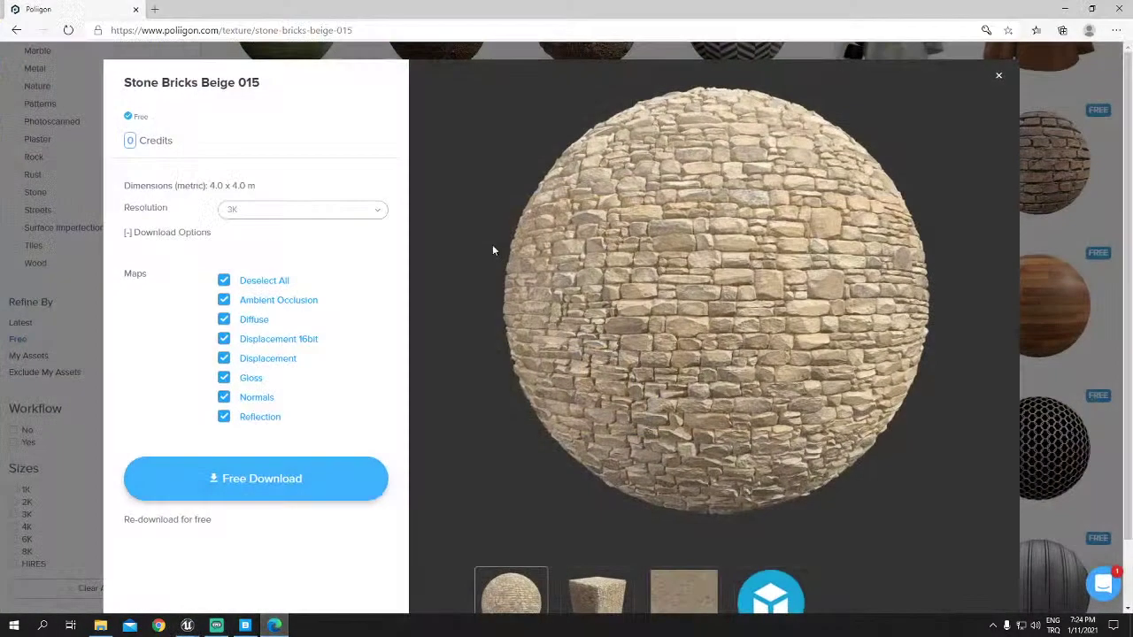
pyautogui.click(156, 10)
pyautogui.write('cc0tex')
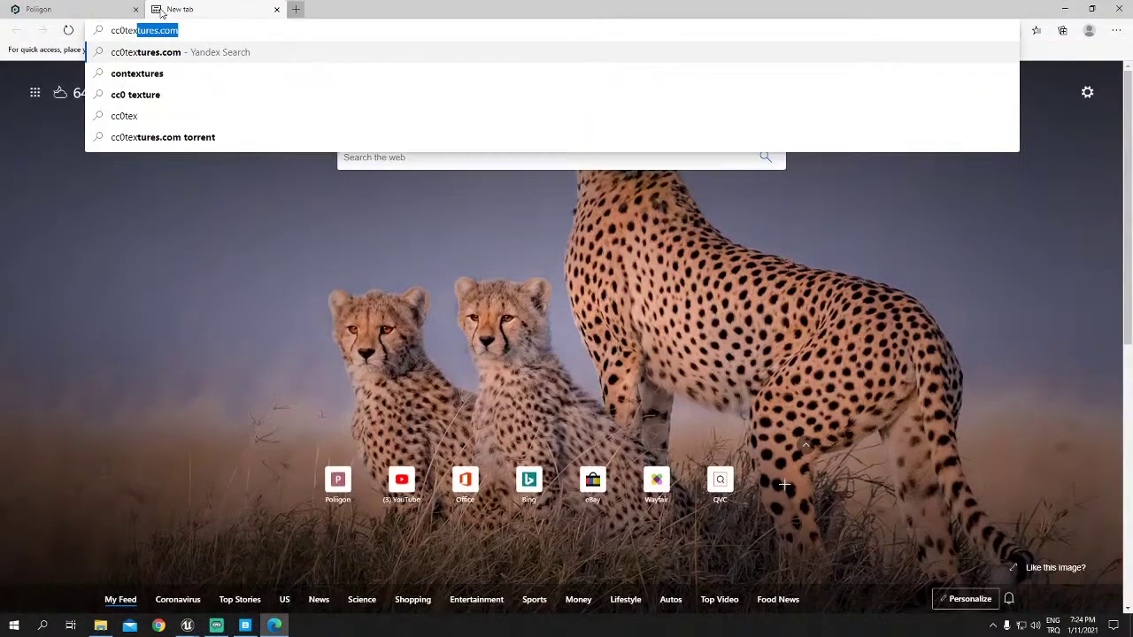
pyautogui.write('tures')
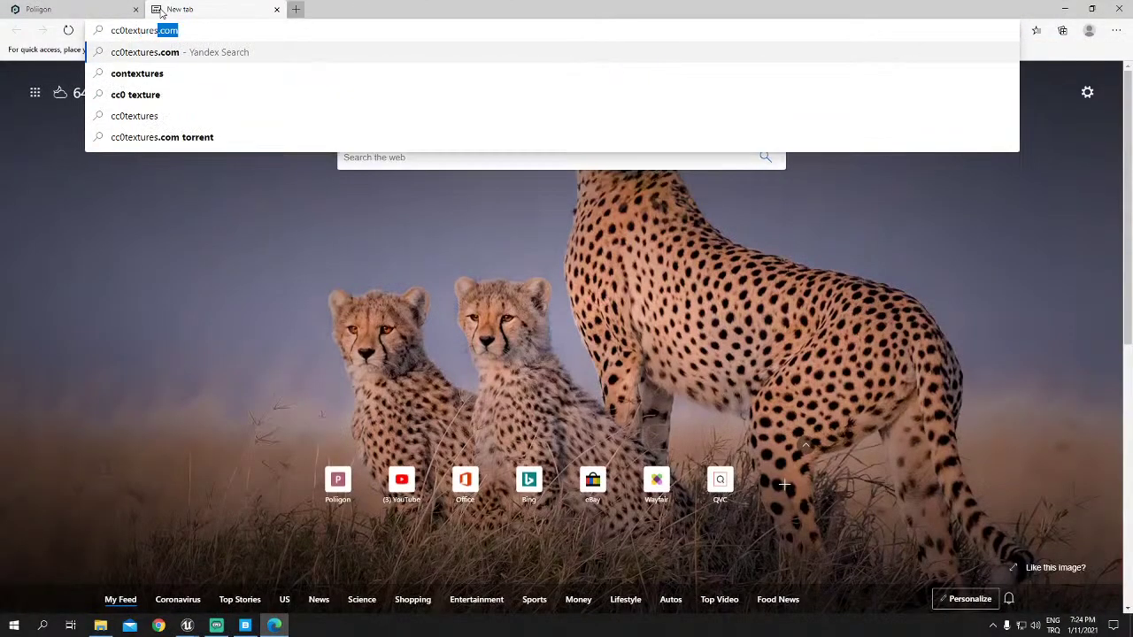
pyautogui.press('Return')
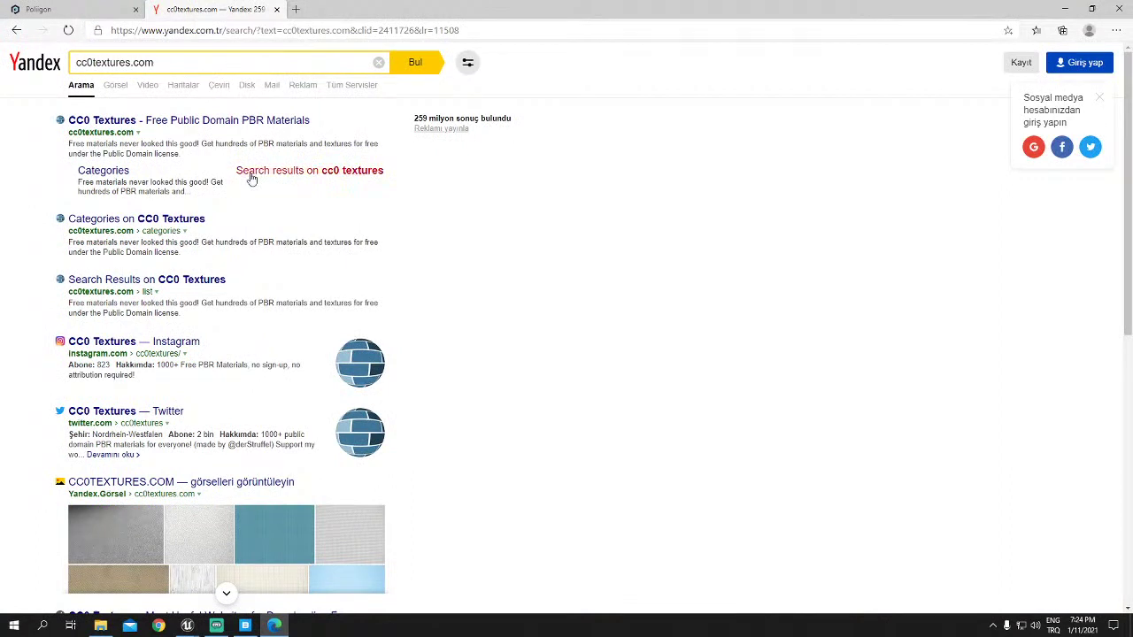
pyautogui.click(203, 120)
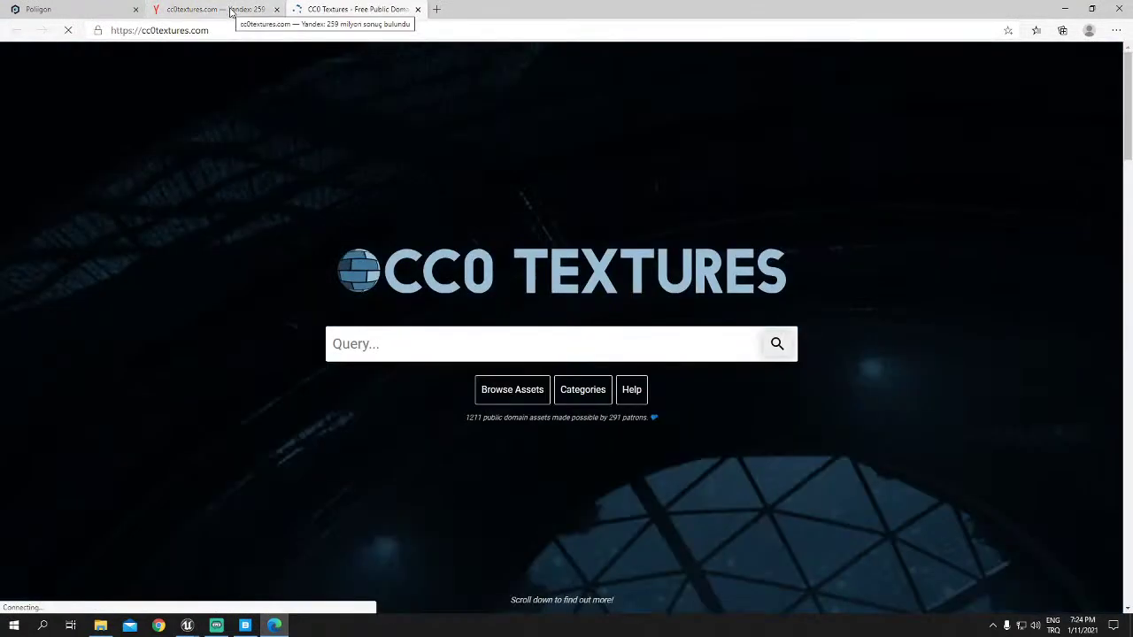
# Step: Open the Categories page and browse the list, from Paving Stones and Tiles downward
pyautogui.click(580, 397)
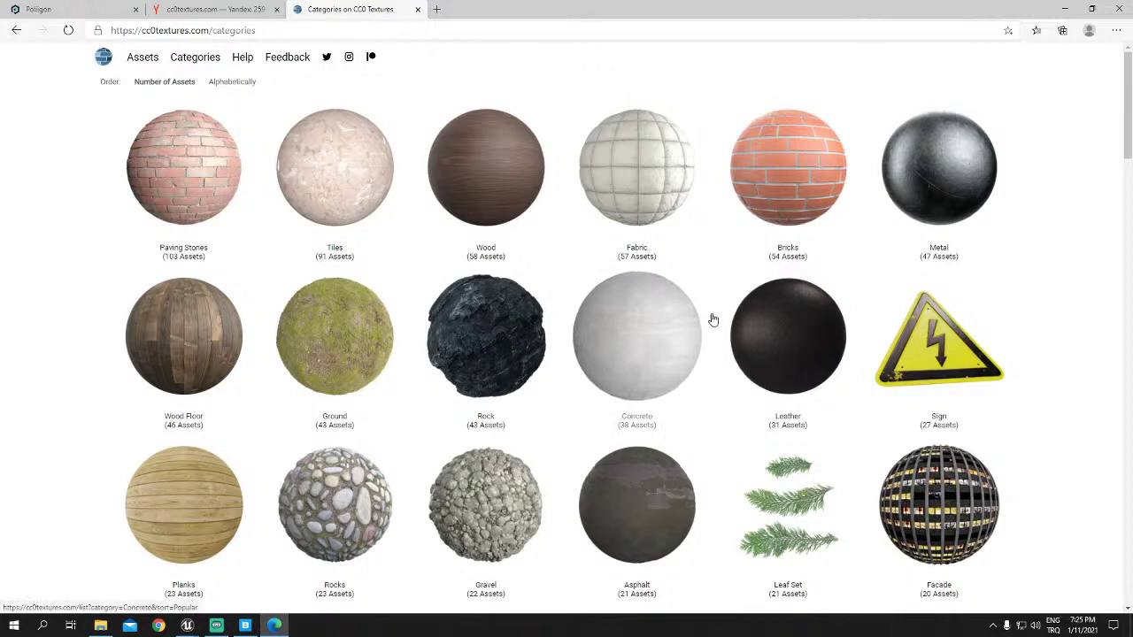
pyautogui.scroll(-3, 712, 345)
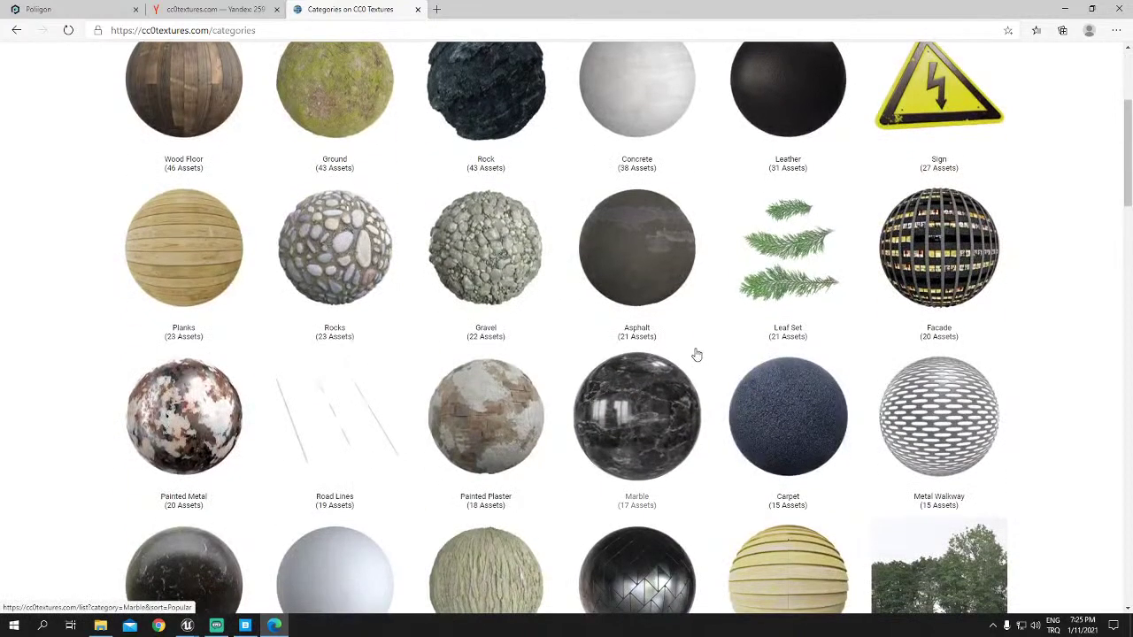
pyautogui.scroll(3, 694, 356)
pyautogui.scroll(-4, 294, 372)
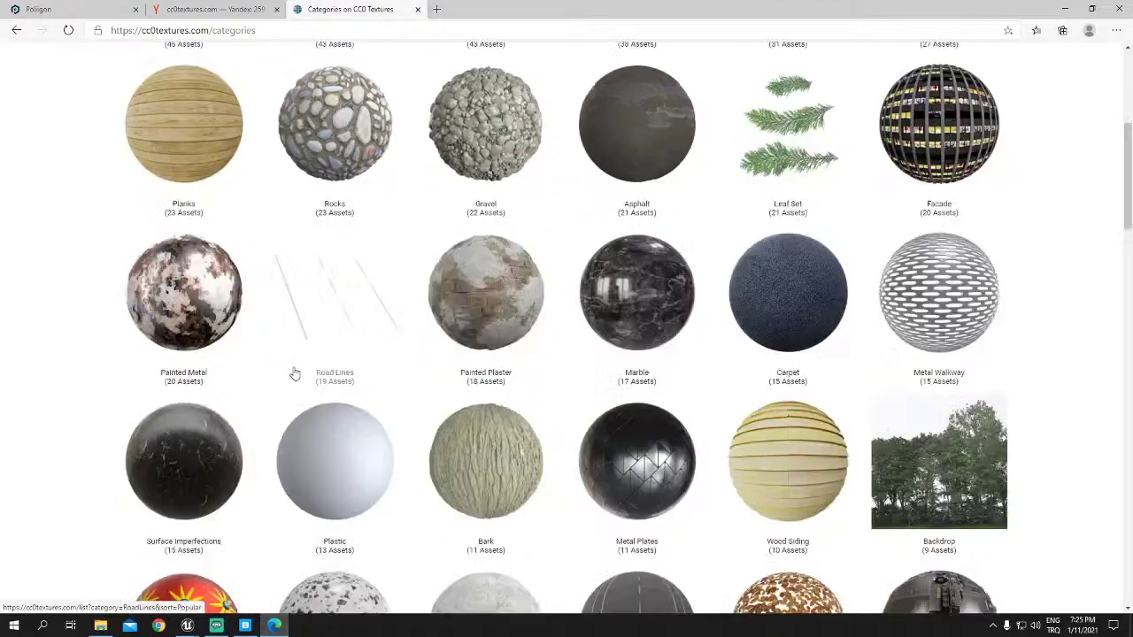
pyautogui.scroll(-5, 576, 380)
pyautogui.scroll(-4, 653, 376)
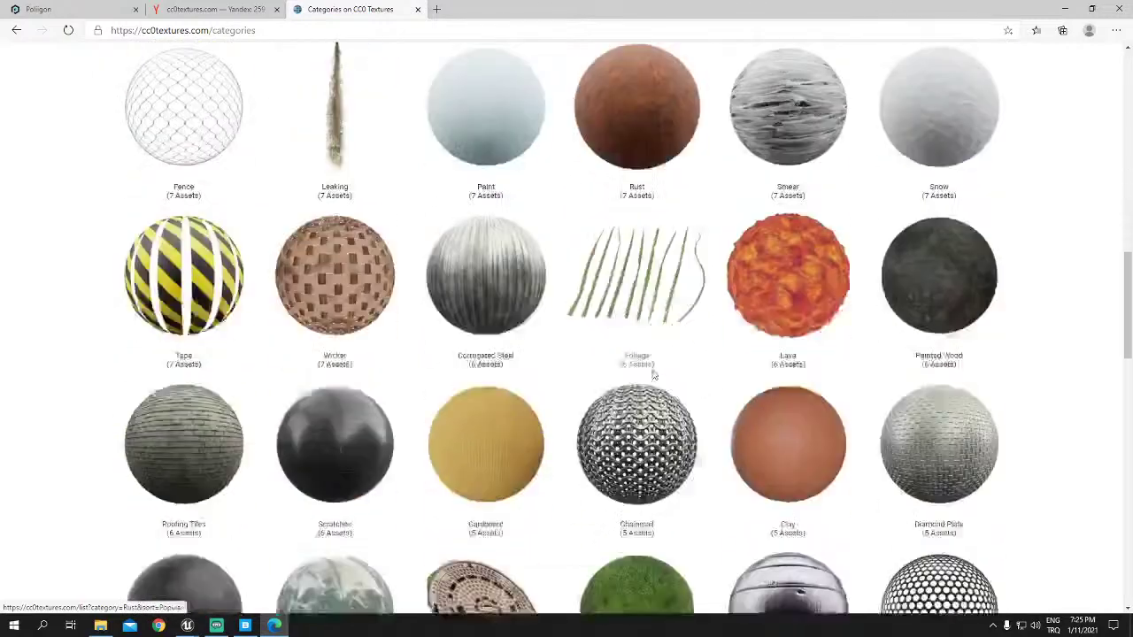
pyautogui.scroll(-4, 653, 376)
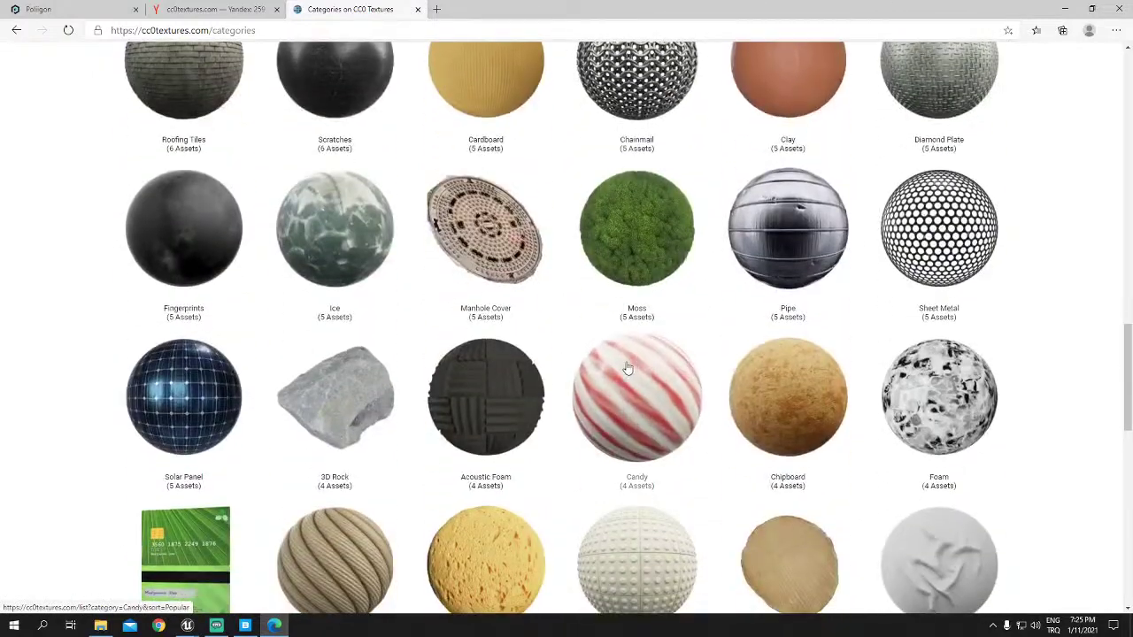
pyautogui.scroll(-3, 619, 385)
pyautogui.scroll(7, 616, 388)
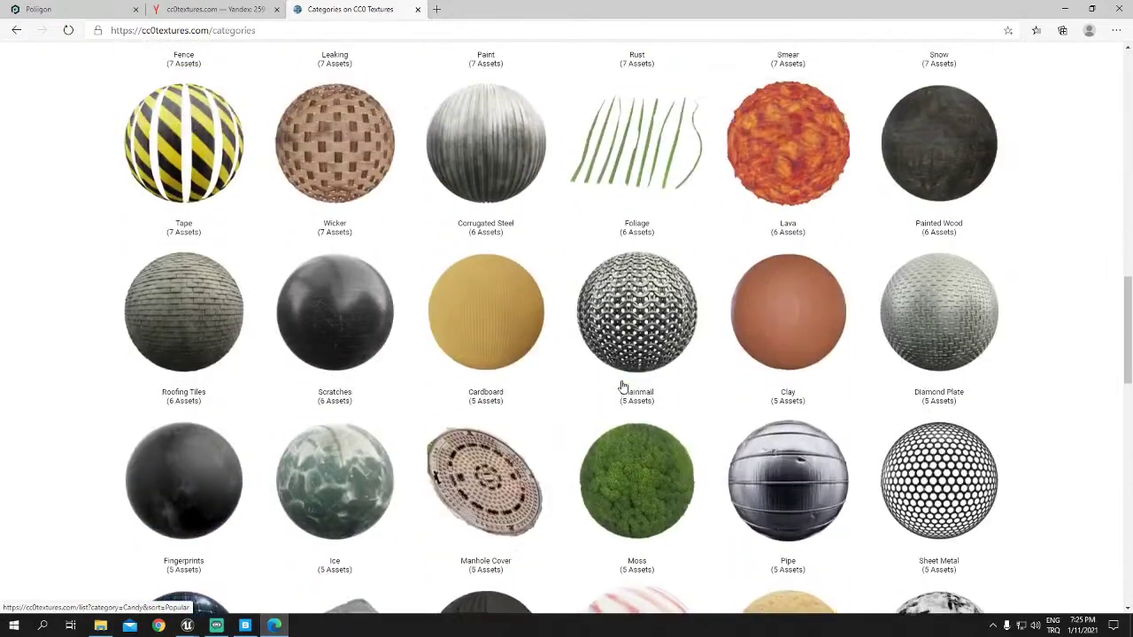
pyautogui.scroll(2, 620, 384)
pyautogui.scroll(3, 619, 384)
pyautogui.scroll(3, 624, 386)
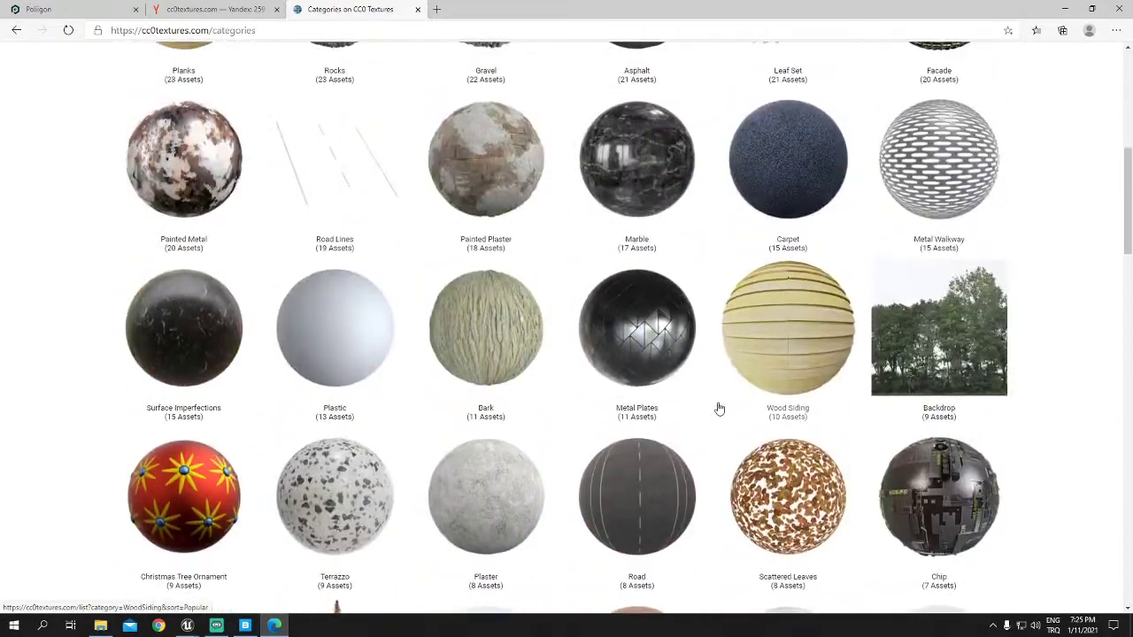
pyautogui.scroll(2, 716, 404)
pyautogui.scroll(2, 715, 404)
pyautogui.scroll(2, 719, 406)
pyautogui.scroll(-3, 721, 407)
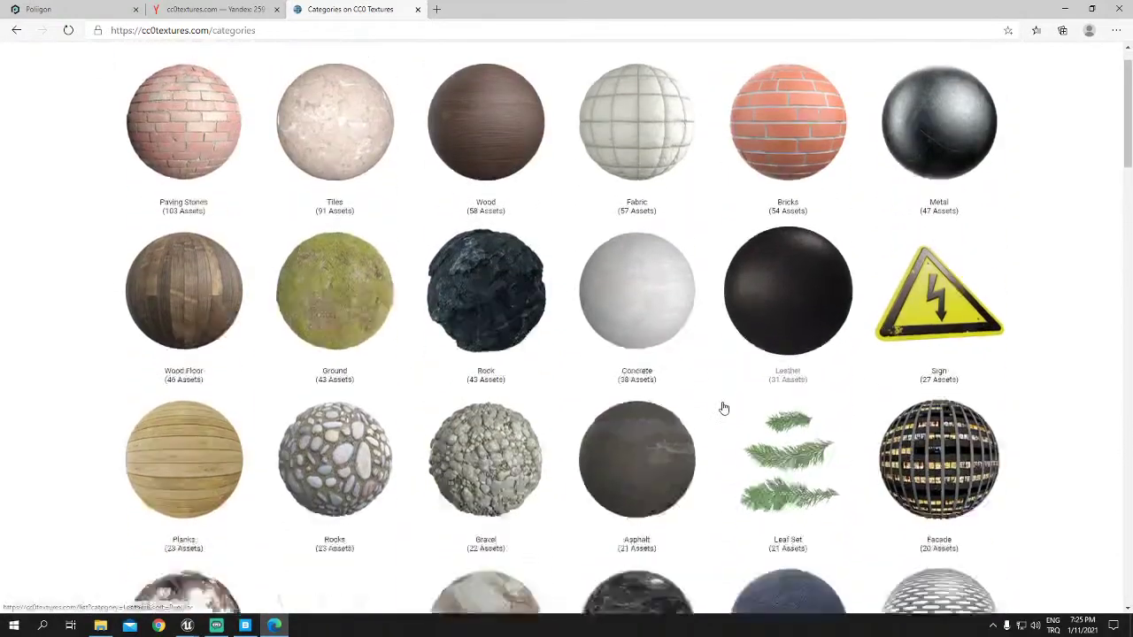
# Step: Find Facade 011 in the Facade category, download its 4K JPG zip, and open it
pyautogui.click(938, 241)
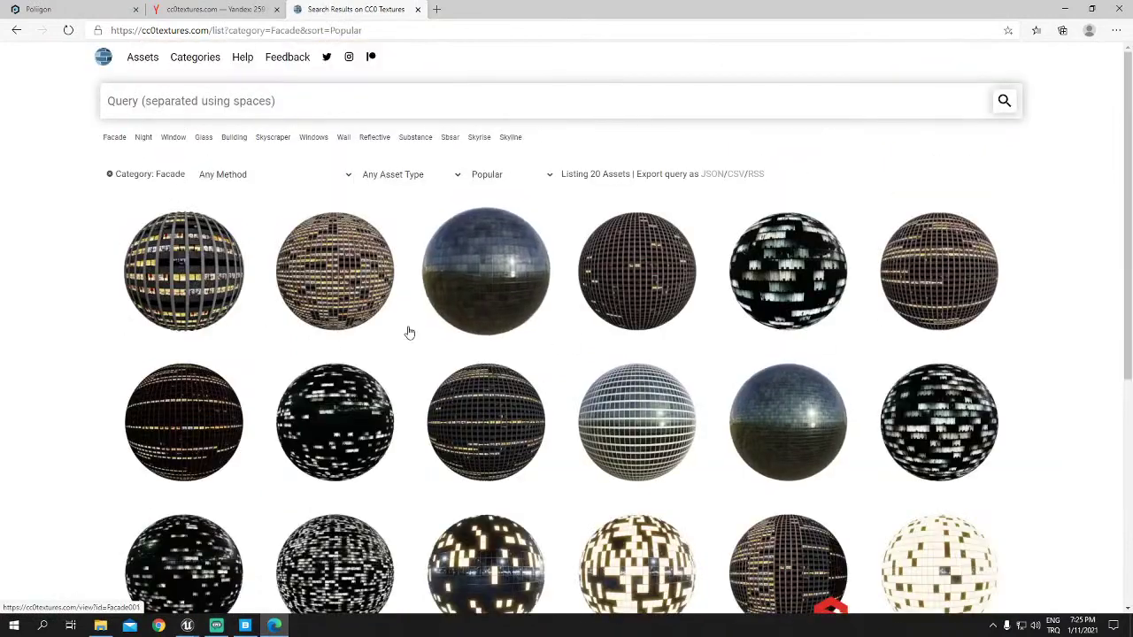
pyautogui.click(231, 276)
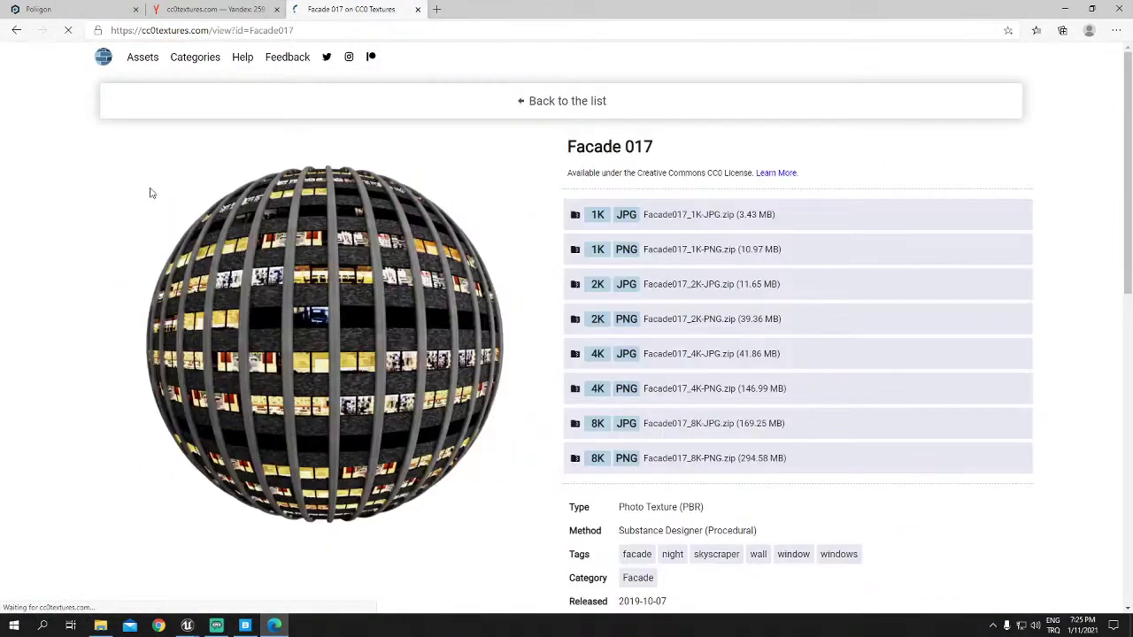
pyautogui.click(18, 32)
pyautogui.scroll(-1, 186, 393)
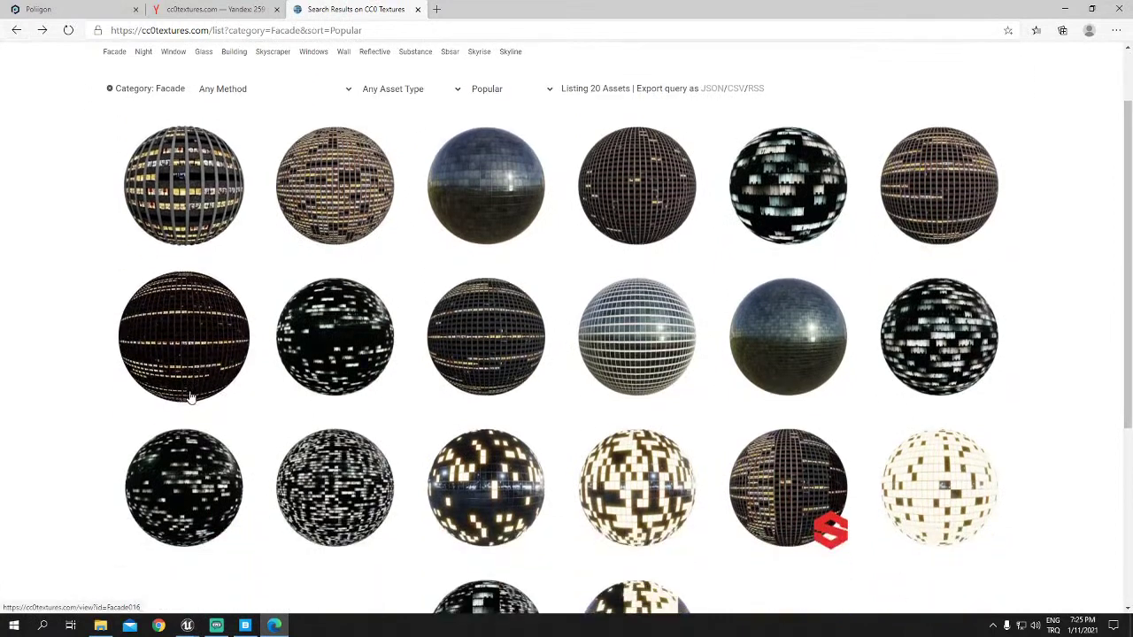
pyautogui.click(334, 347)
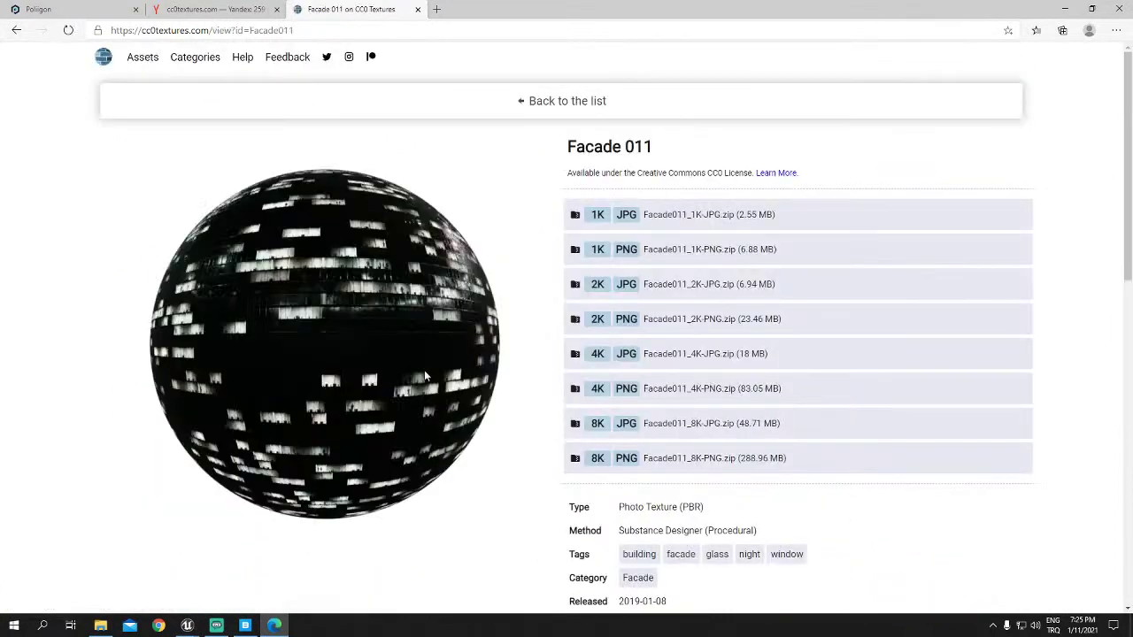
pyautogui.click(823, 356)
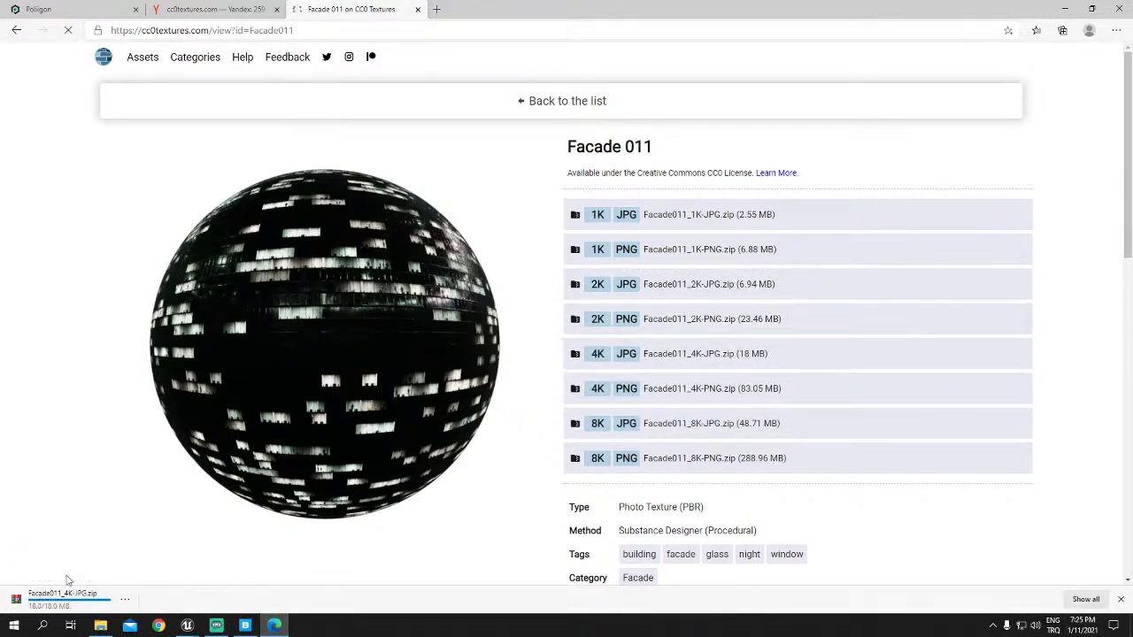
pyautogui.click(67, 595)
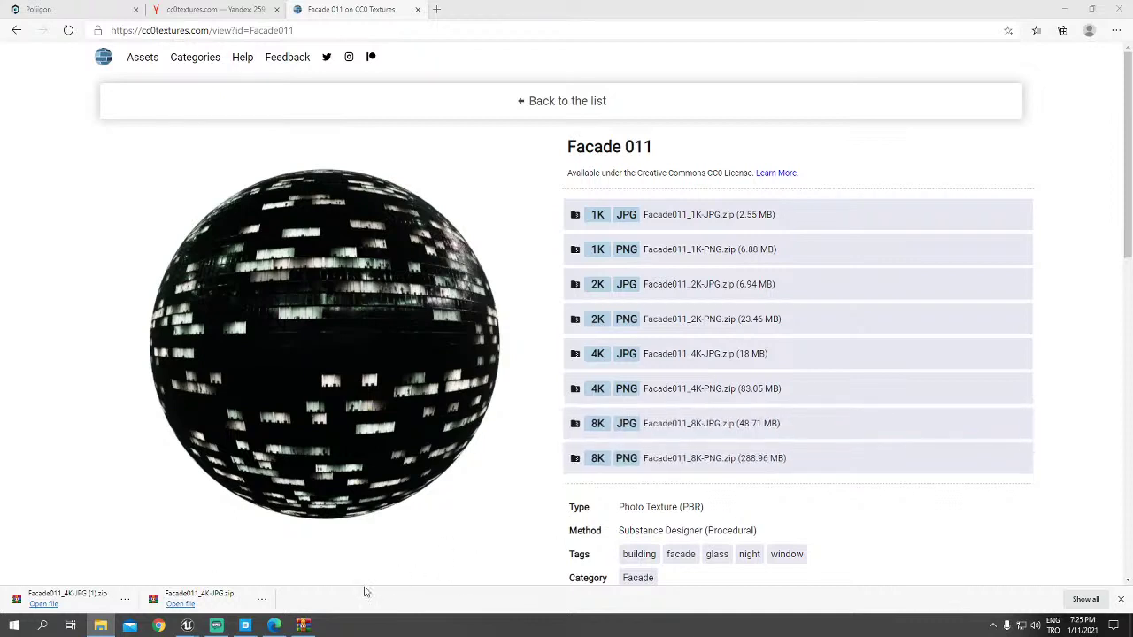
# Step: Open the Facade 011 zip in WinRAR, select its six JPG maps, then return to Unreal
pyautogui.click(217, 598)
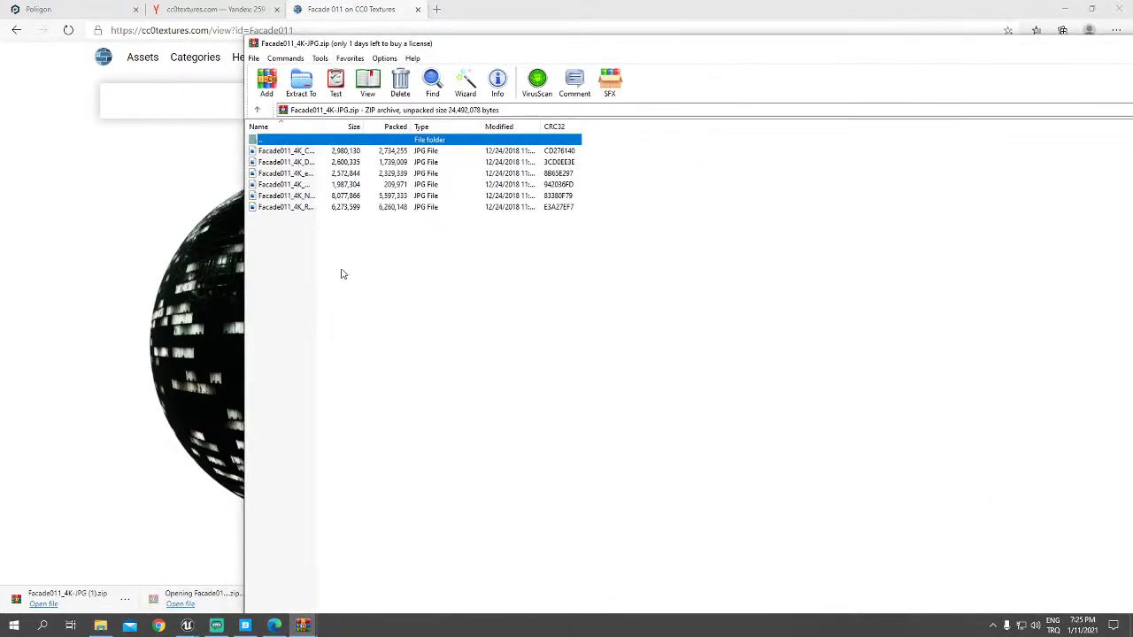
pyautogui.moveTo(310, 265); pyautogui.dragTo(299, 159)
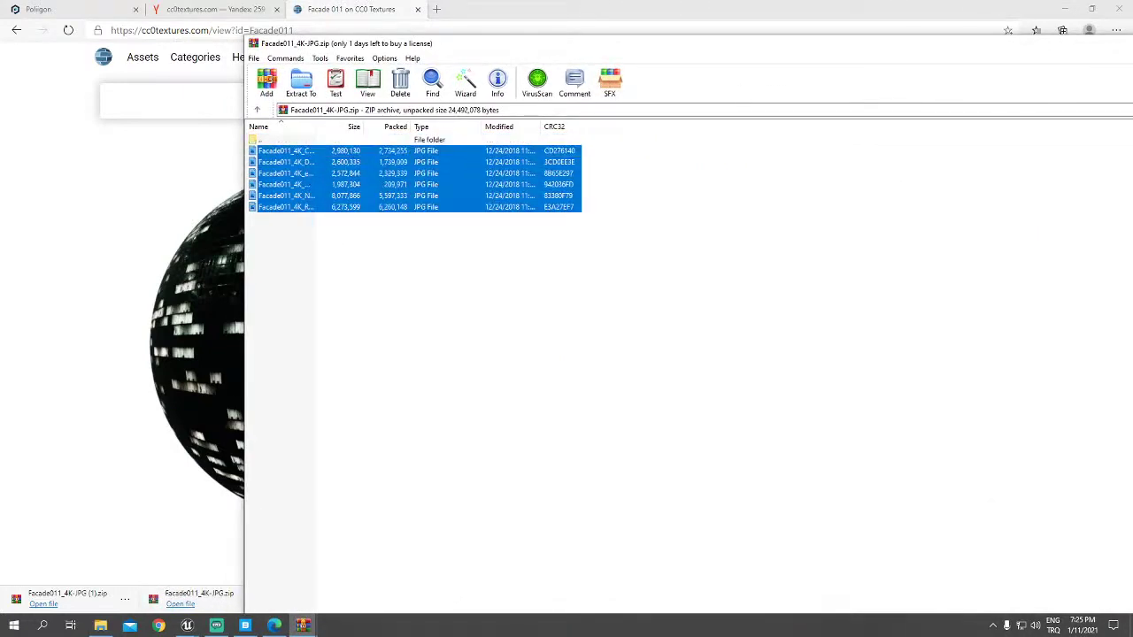
pyautogui.doubleClick(566, 44)
pyautogui.click(302, 625)
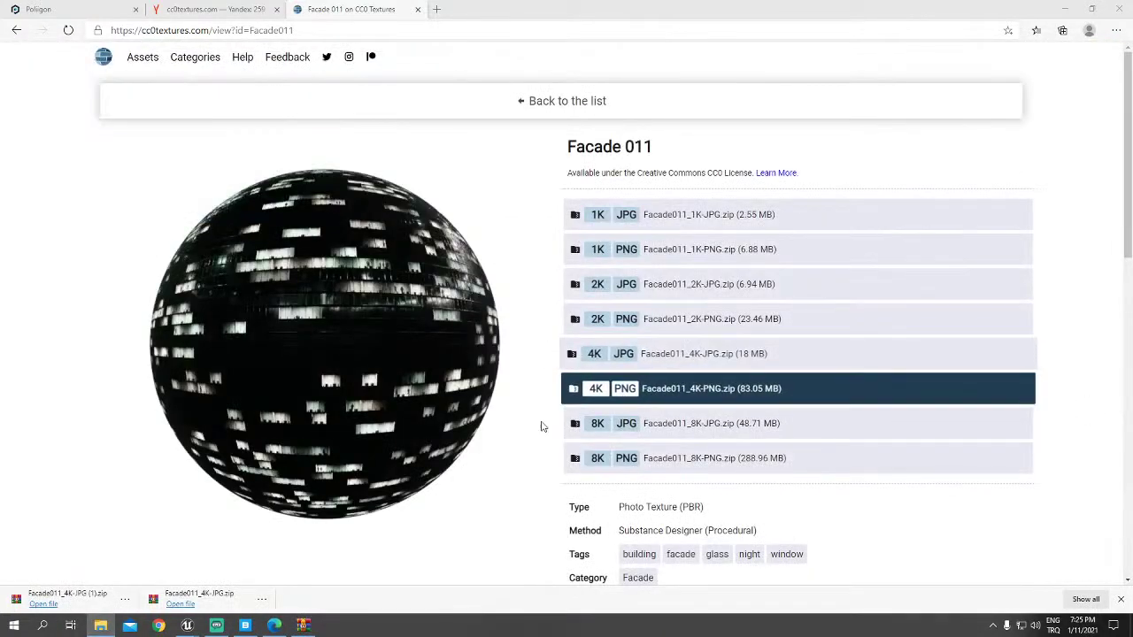
pyautogui.moveTo(195, 610)
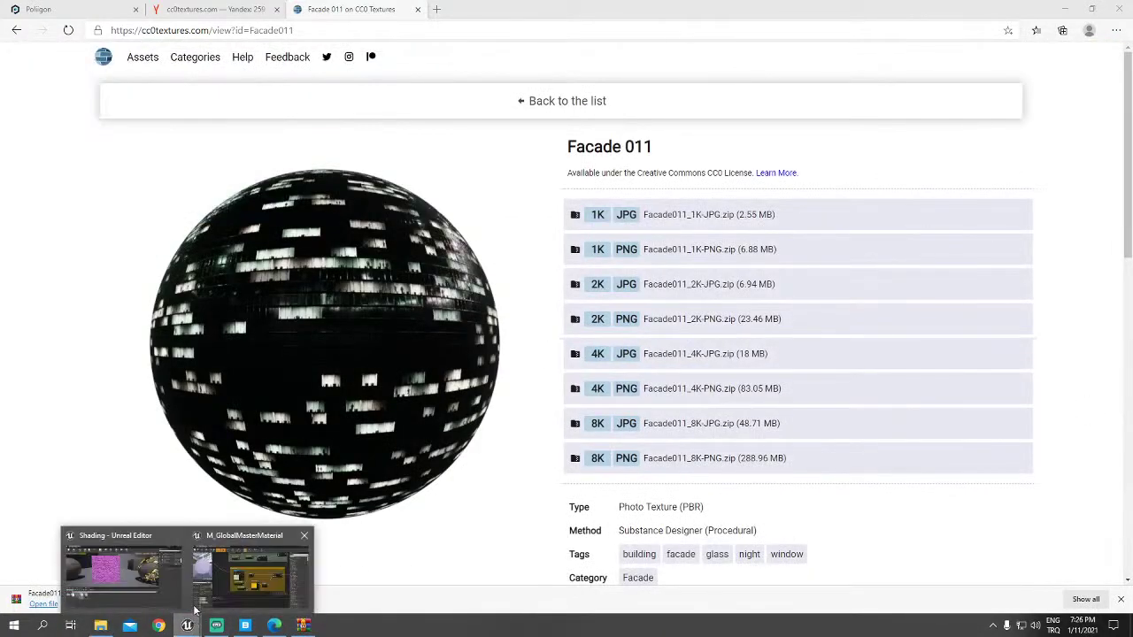
pyautogui.click(248, 591)
# Step: Create a Building folder under Textures and import the six Facade011 4K JPGs into it
pyautogui.click(247, 591)
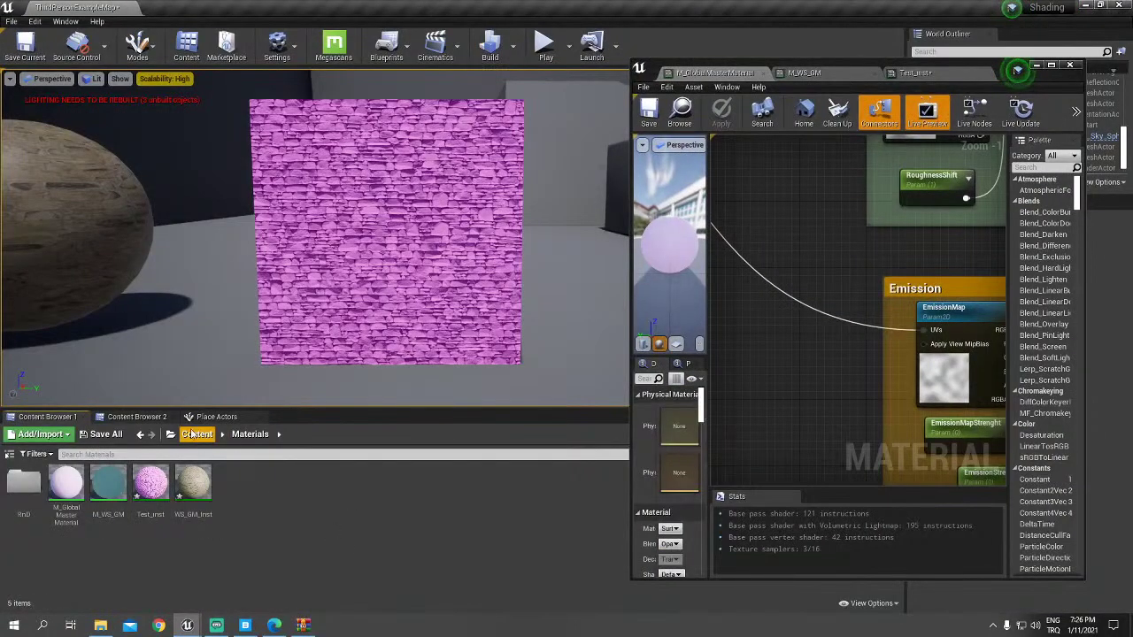
pyautogui.hotkey('alt', 'Left')
pyautogui.click(249, 433)
pyautogui.rightClick(210, 490)
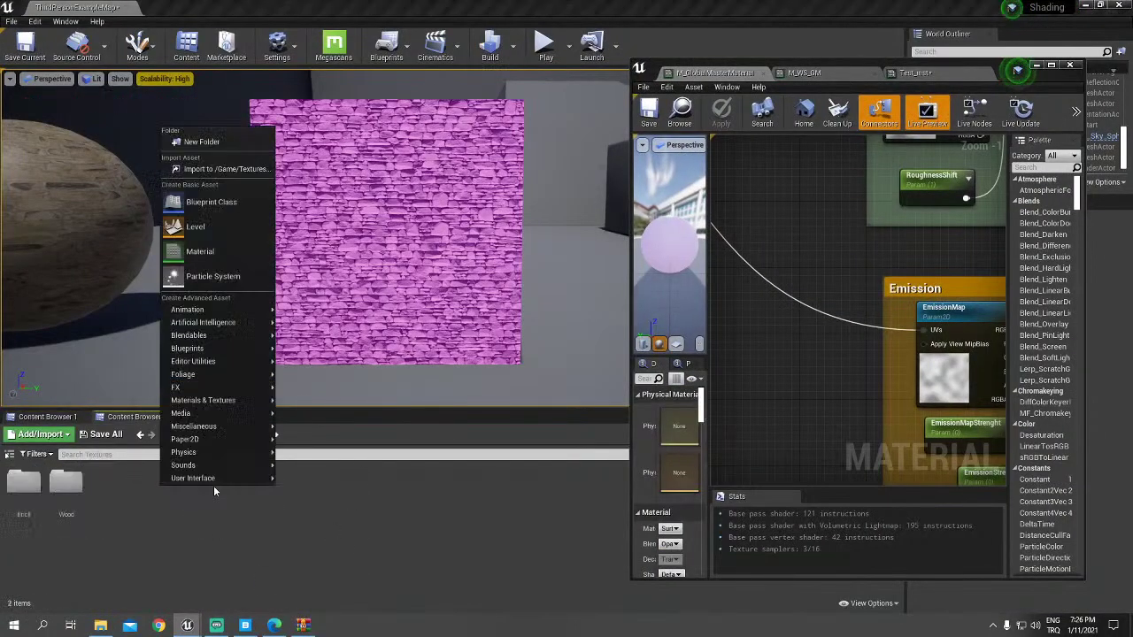
pyautogui.click(199, 143)
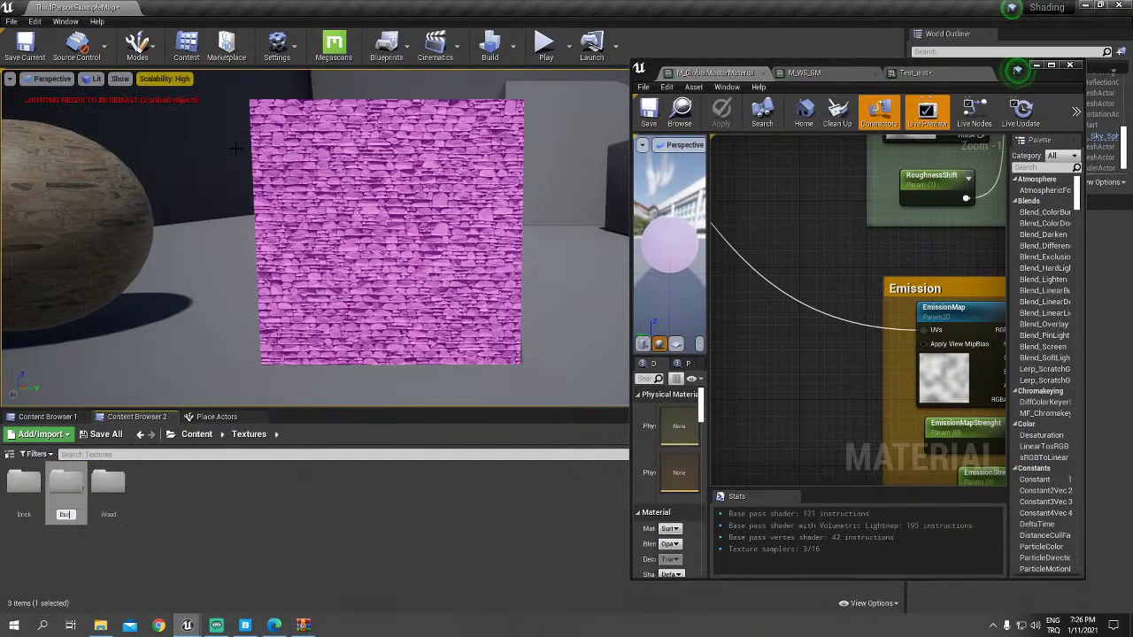
pyautogui.write('Building')
pyautogui.press('Return')
pyautogui.press('Return')
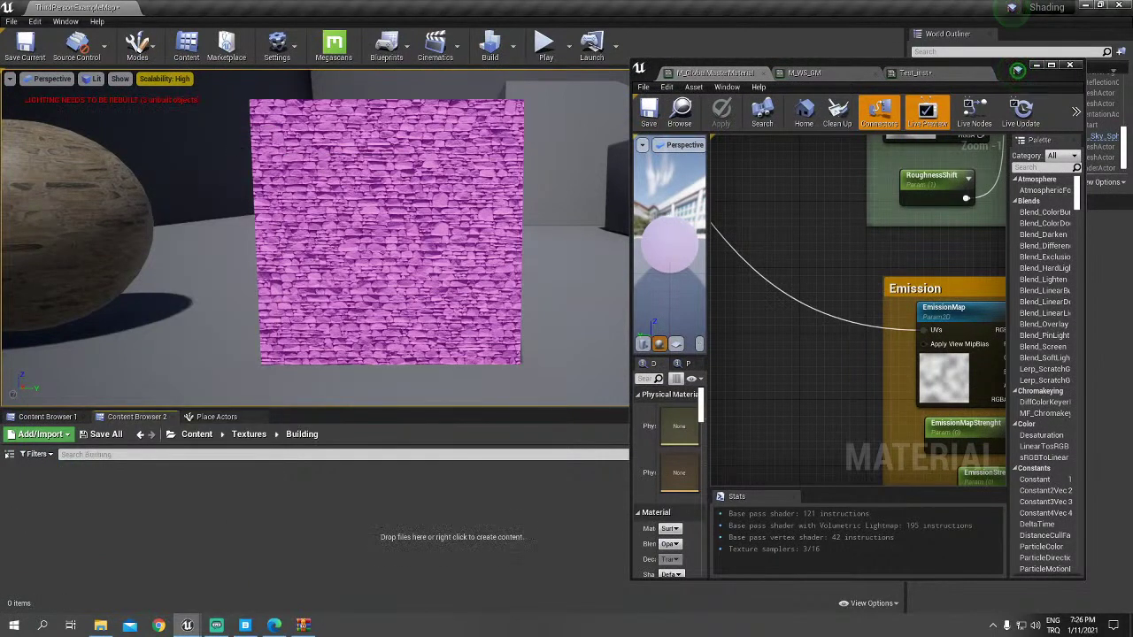
pyautogui.moveTo(1018, 69); pyautogui.dragTo(255, 526)
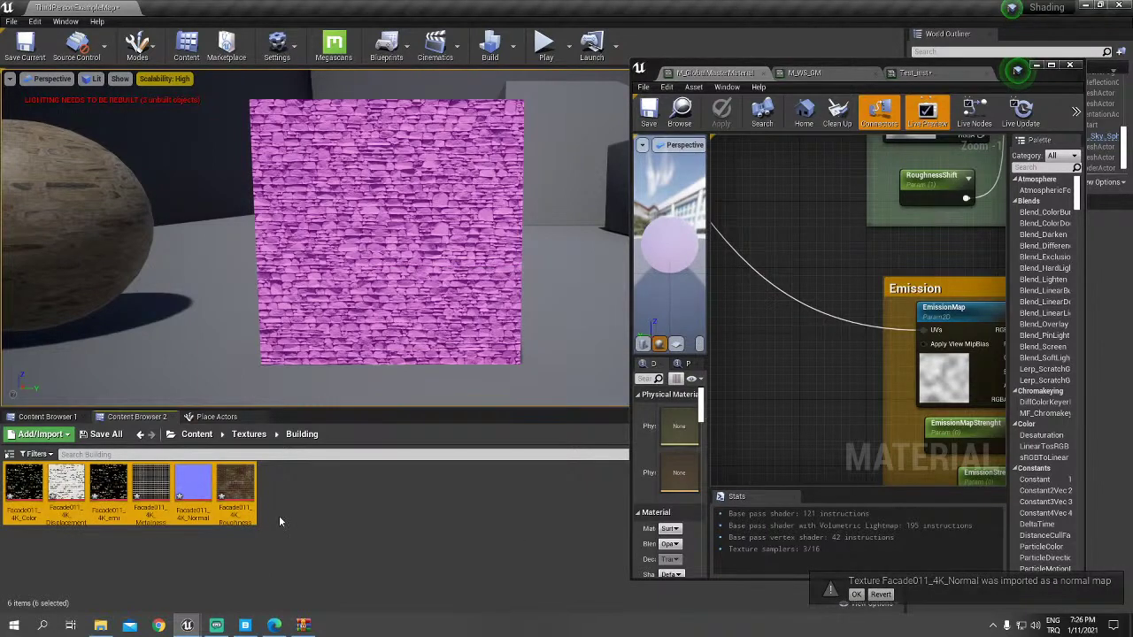
# Step: Assign Facade011_4K_Color to Test_inst's AmbientOcclusion slot
pyautogui.moveTo(1015, 88)
pyautogui.mouseDown()
pyautogui.moveTo(741, 111)
pyautogui.moveTo(752, 113)
pyautogui.moveTo(632, 95)
pyautogui.mouseUp()
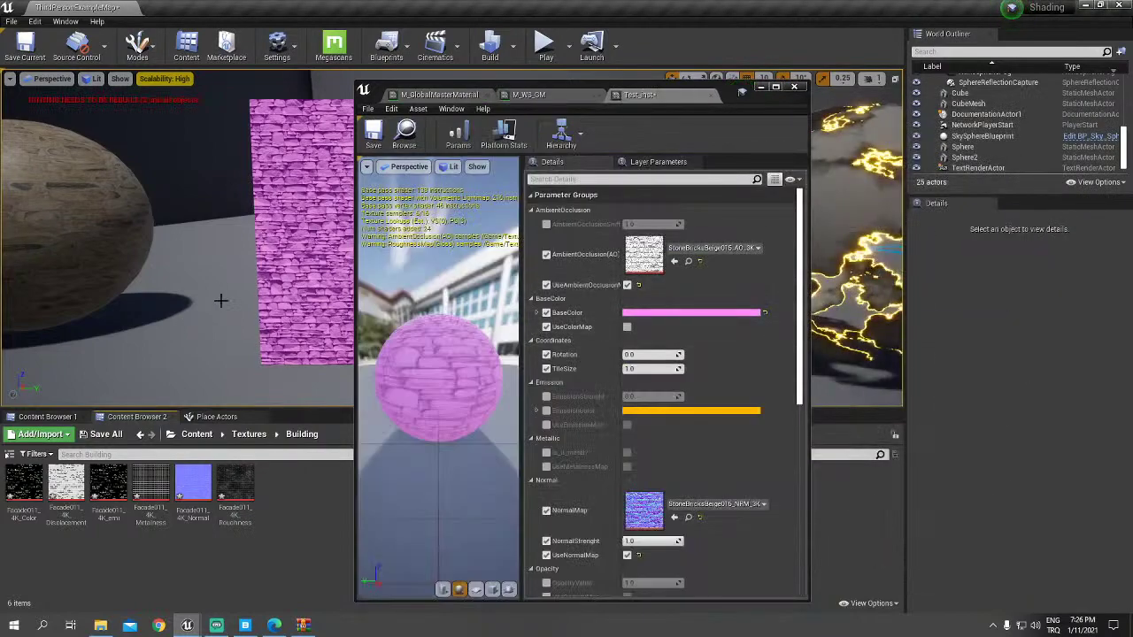
pyautogui.moveTo(222, 298); pyautogui.dragTo(222, 345)
pyautogui.click(24, 487)
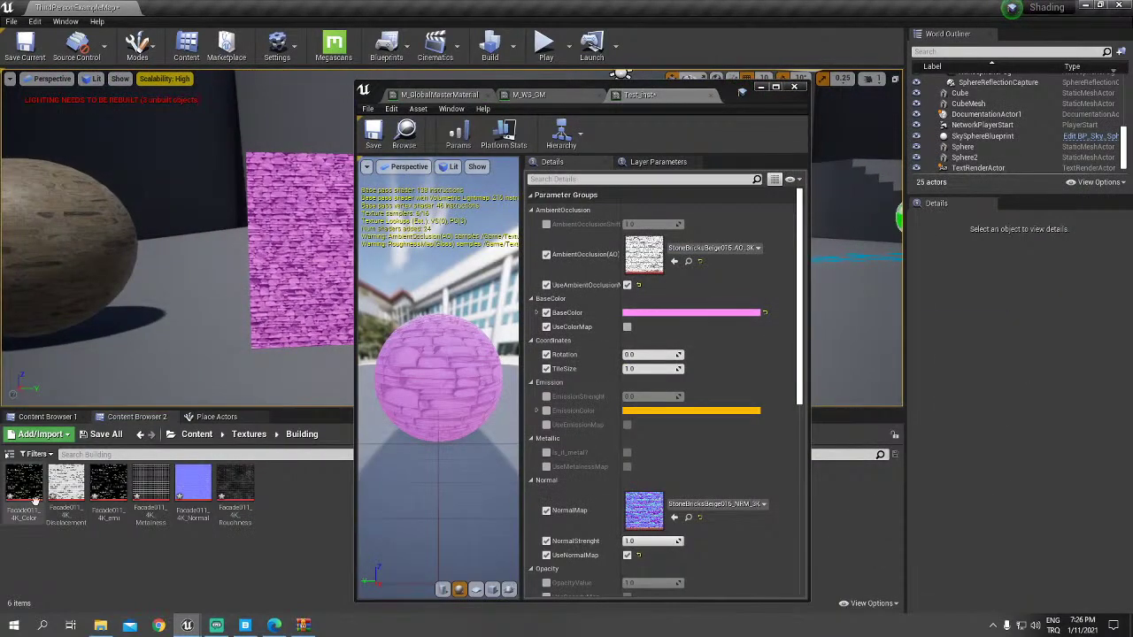
pyautogui.click(675, 262)
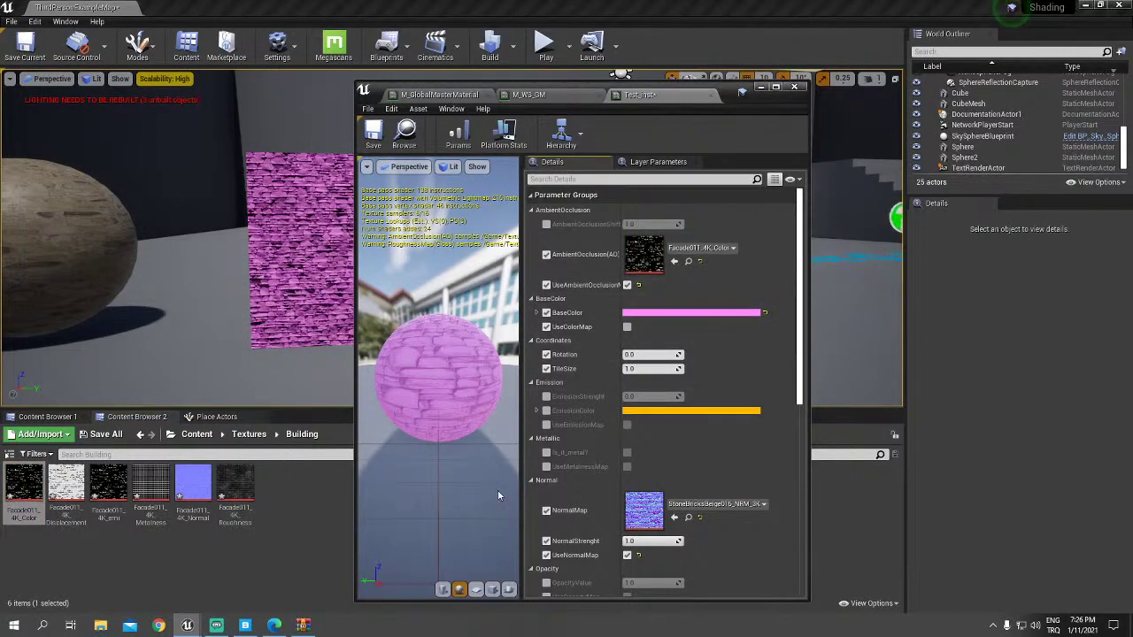
# Step: Reset the AO texture, turn UseAmbientOcclusion off, and turn UseColorMap on in Test_inst
pyautogui.click(698, 262)
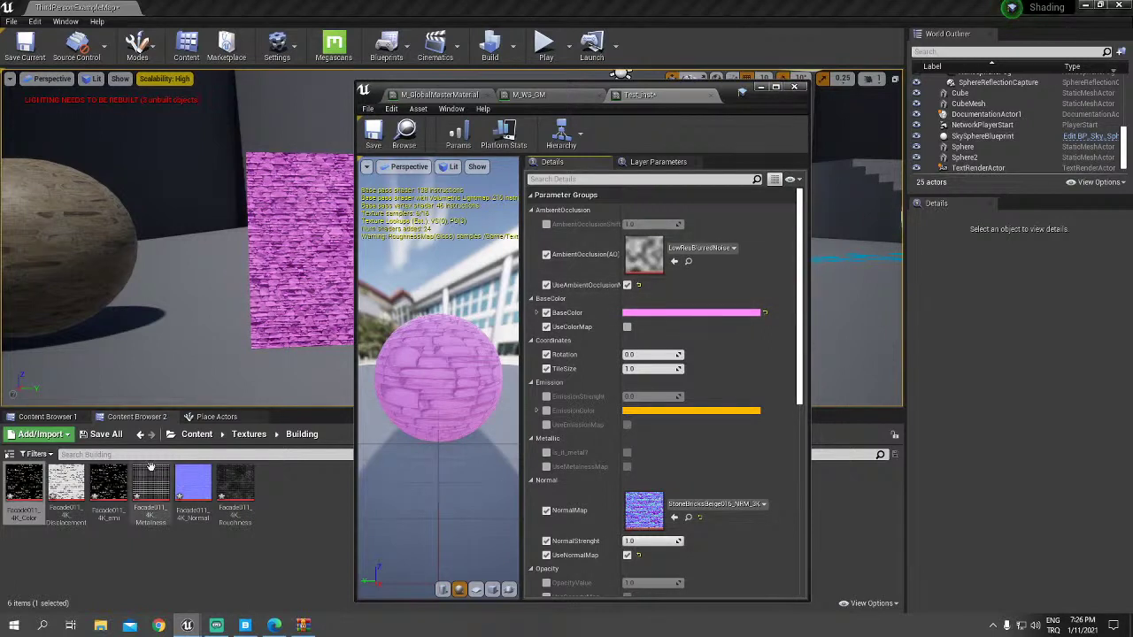
pyautogui.click(546, 254)
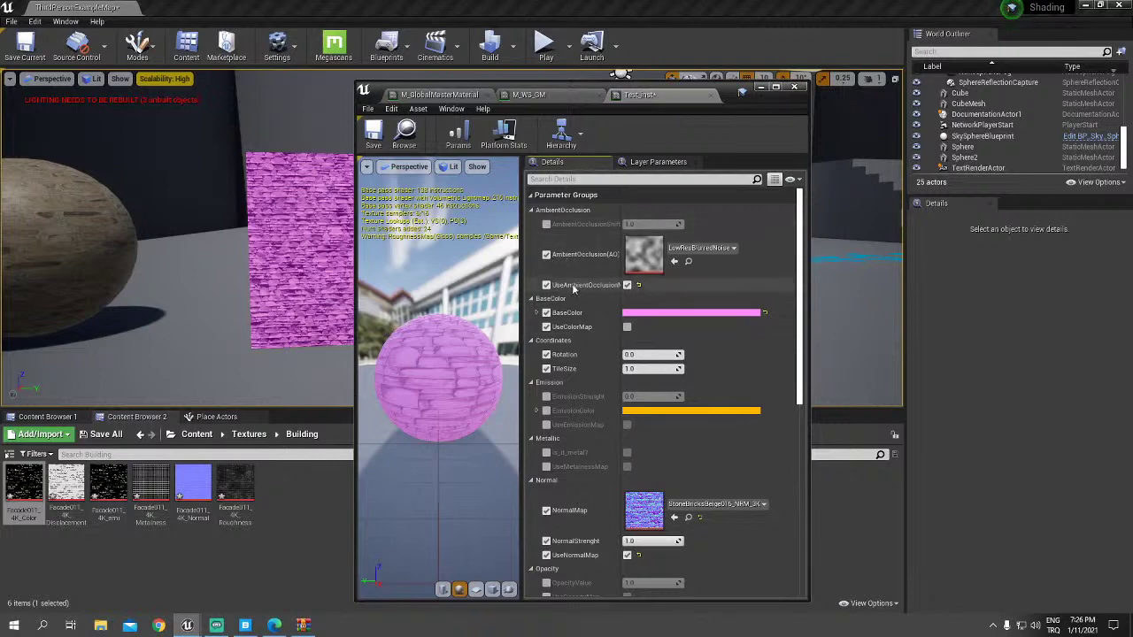
pyautogui.click(546, 285)
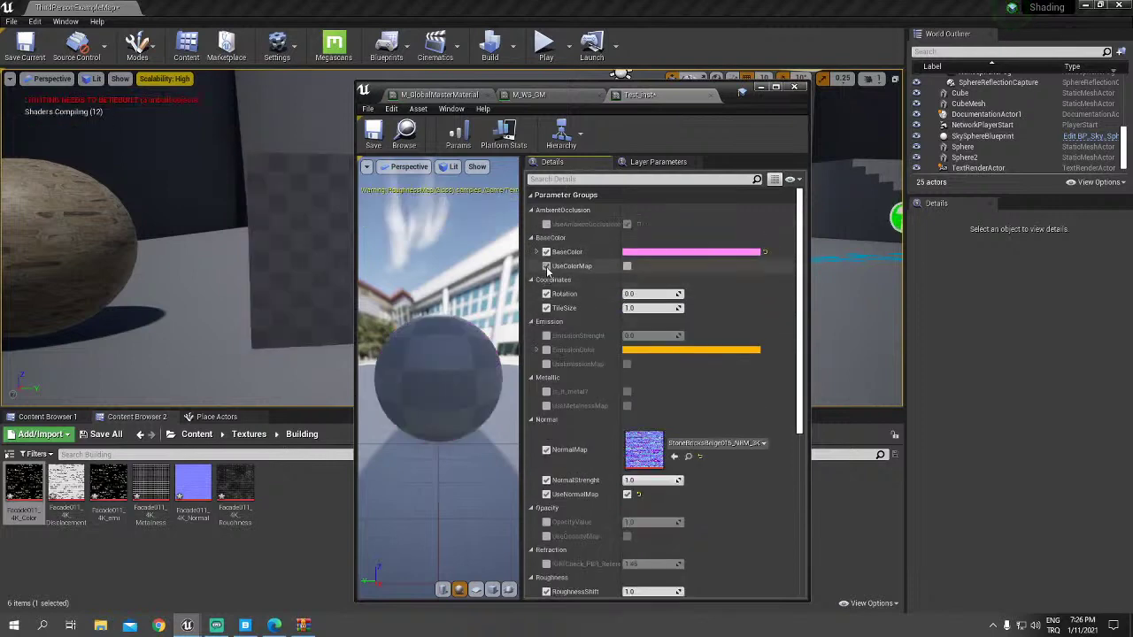
pyautogui.click(546, 267)
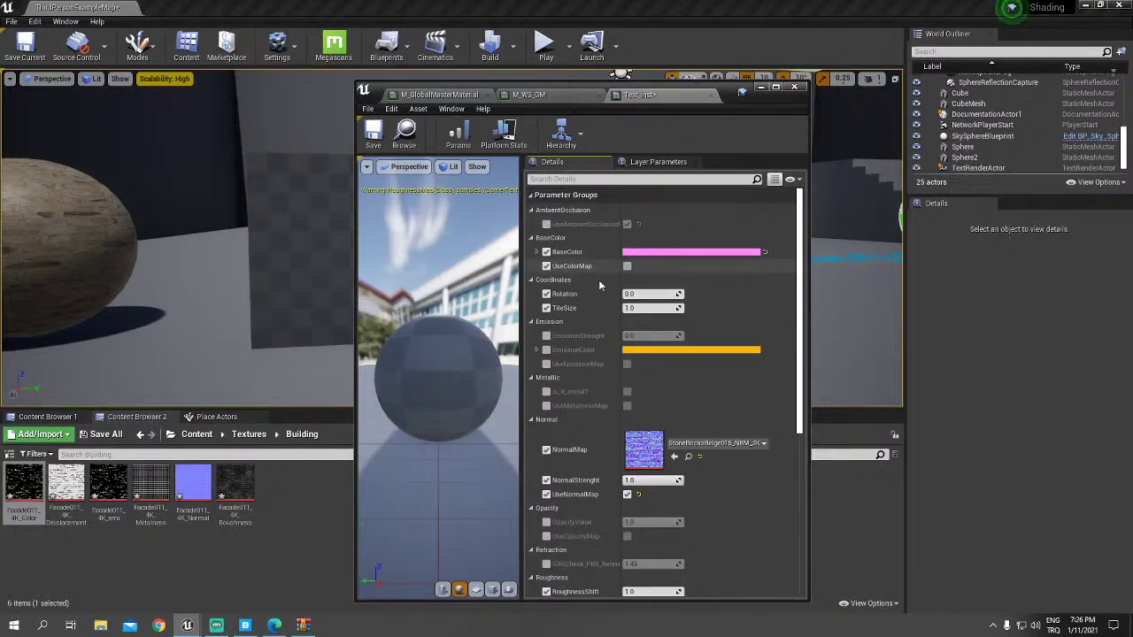
pyautogui.click(626, 266)
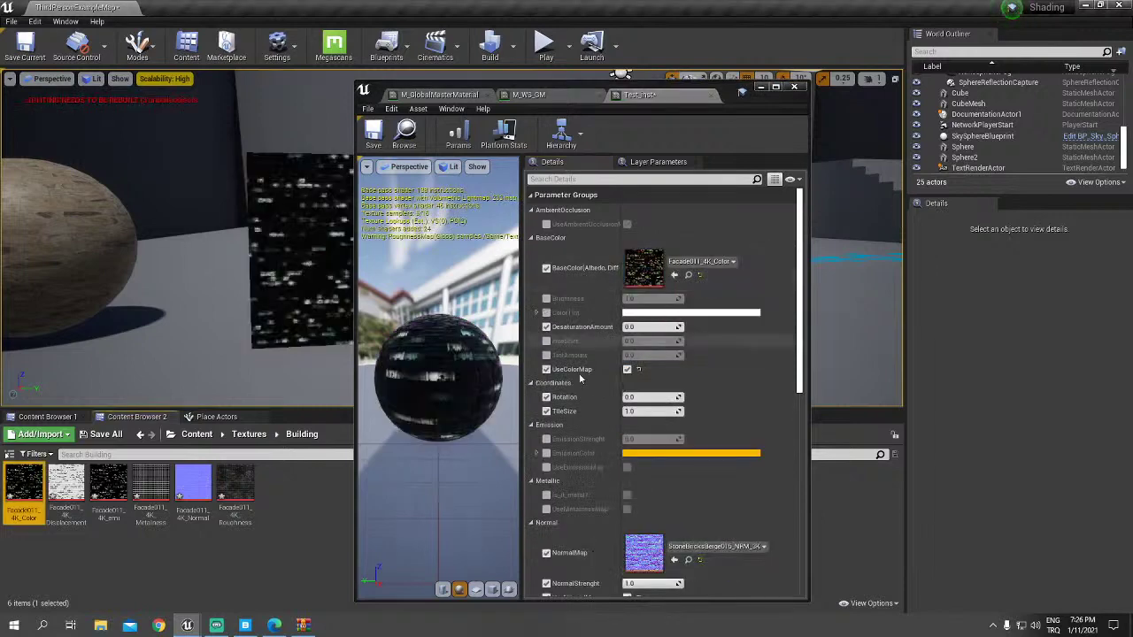
# Step: Preview the Facade011_4K_emi texture, then enable UseEmissionMap in Test_inst
pyautogui.scroll(-1, 669, 344)
pyautogui.scroll(-1, 662, 371)
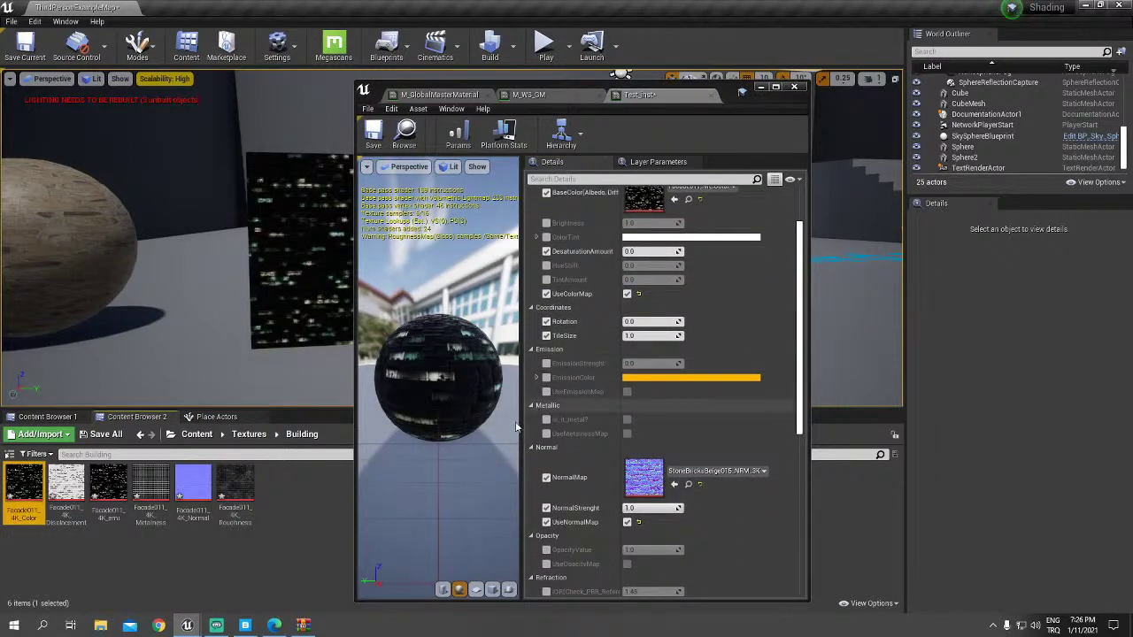
pyautogui.click(108, 488)
pyautogui.doubleClick(110, 489)
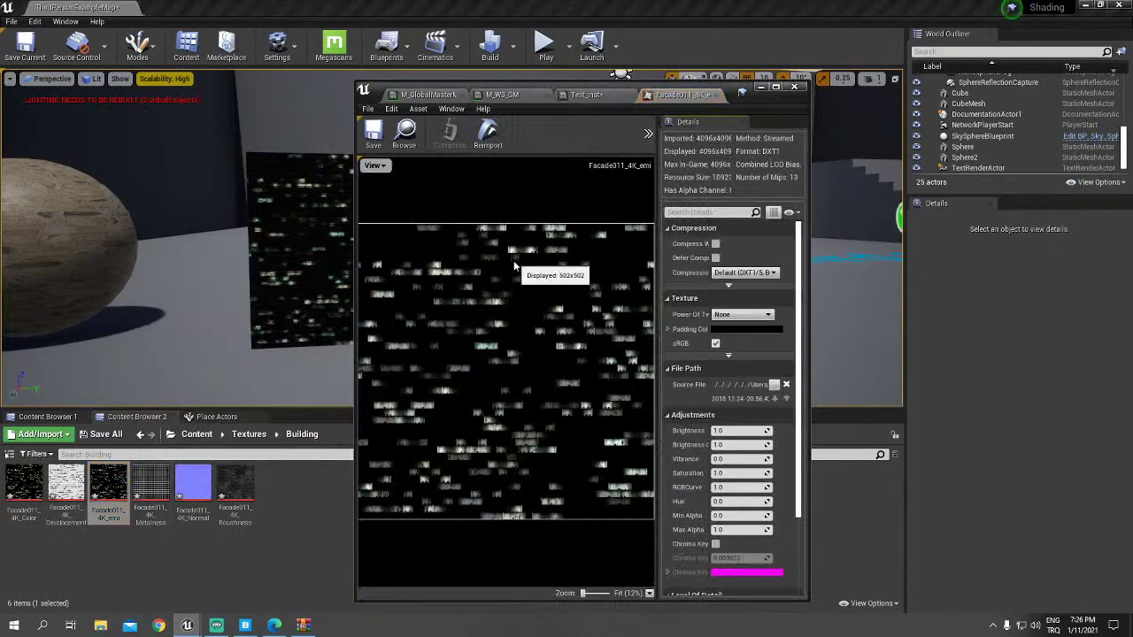
pyautogui.click(714, 96)
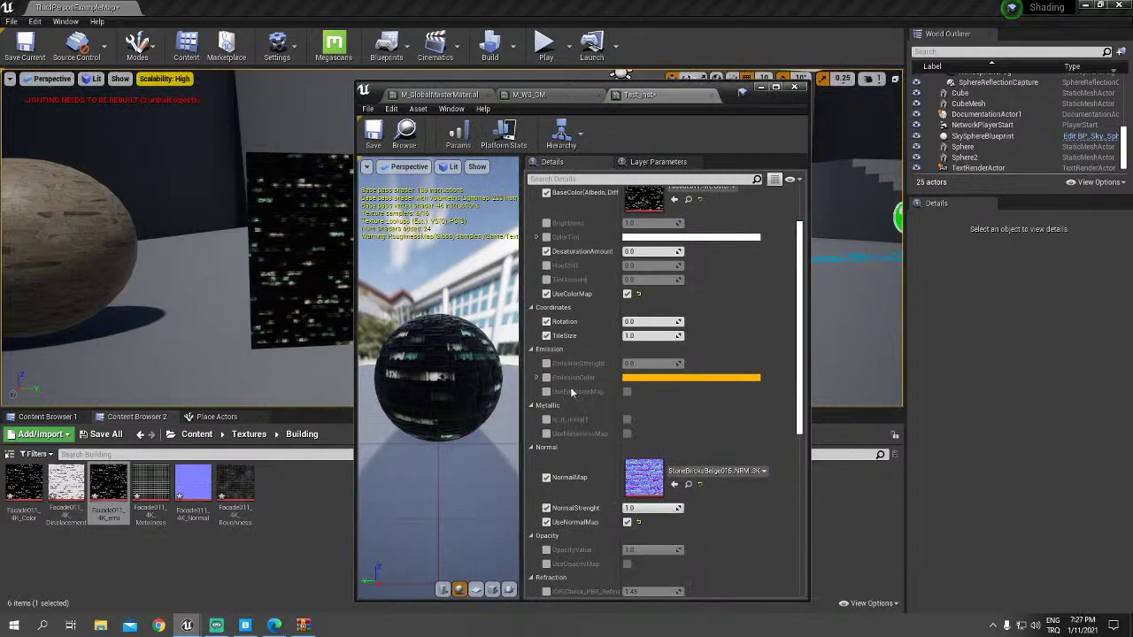
pyautogui.scroll(-1, 573, 392)
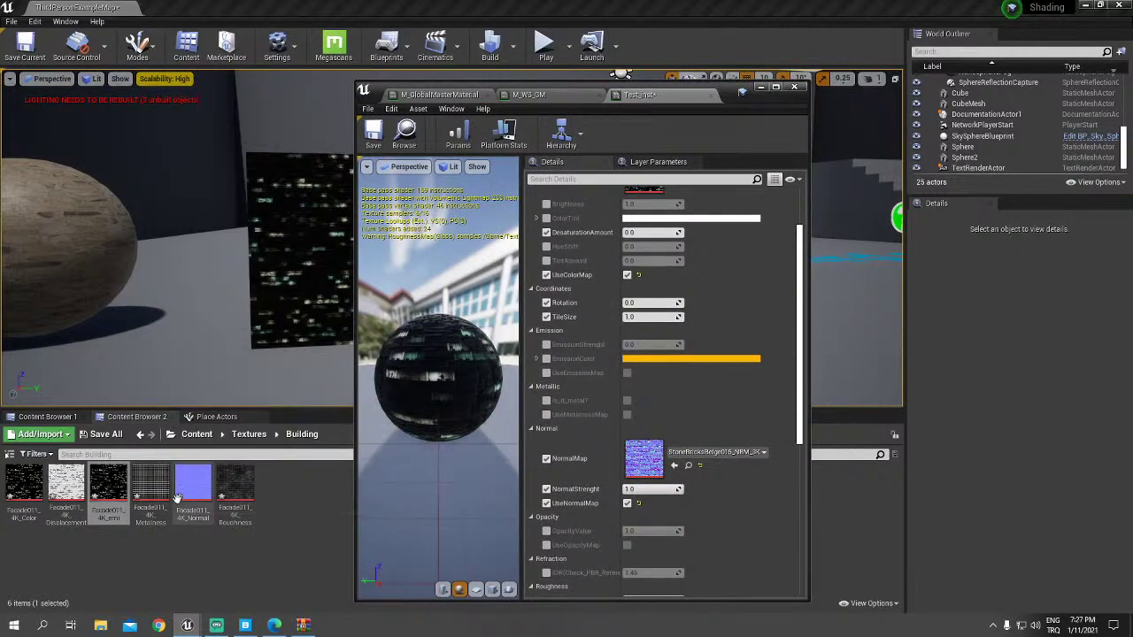
pyautogui.moveTo(177, 498); pyautogui.dragTo(120, 500)
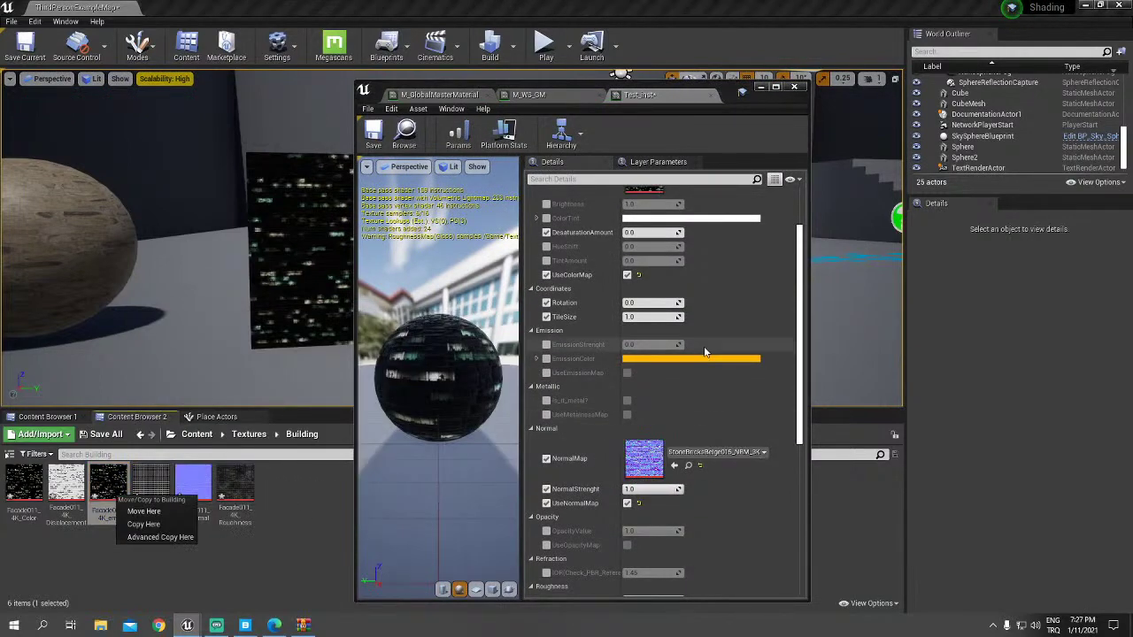
pyautogui.scroll(-1, 642, 366)
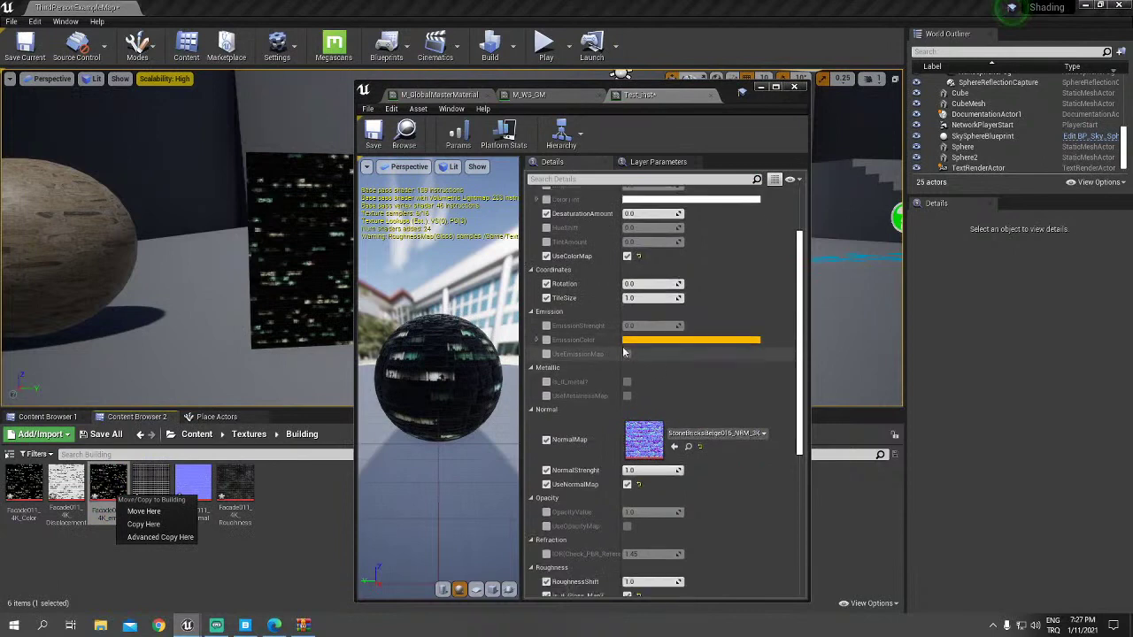
pyautogui.click(546, 354)
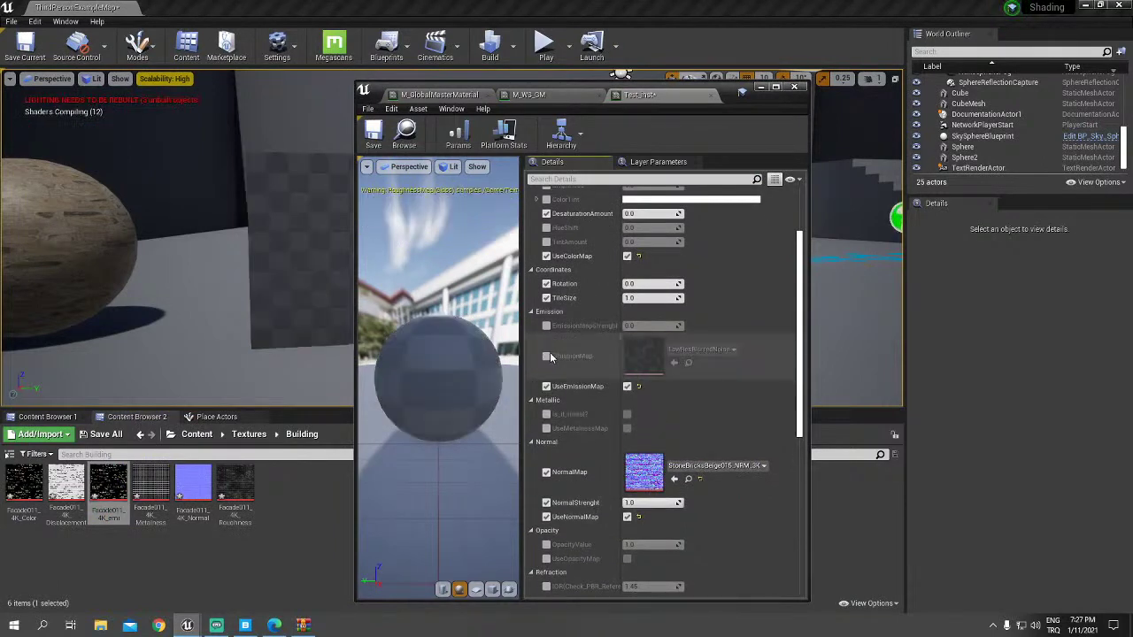
# Step: Assign Facade011_4K_emi to EmissionMap and Facade011_4K_Roughness to RoughnessMap, after previewing the Metalness texture
pyautogui.click(546, 356)
pyautogui.moveTo(107, 488); pyautogui.dragTo(649, 364)
pyautogui.scroll(-3, 595, 431)
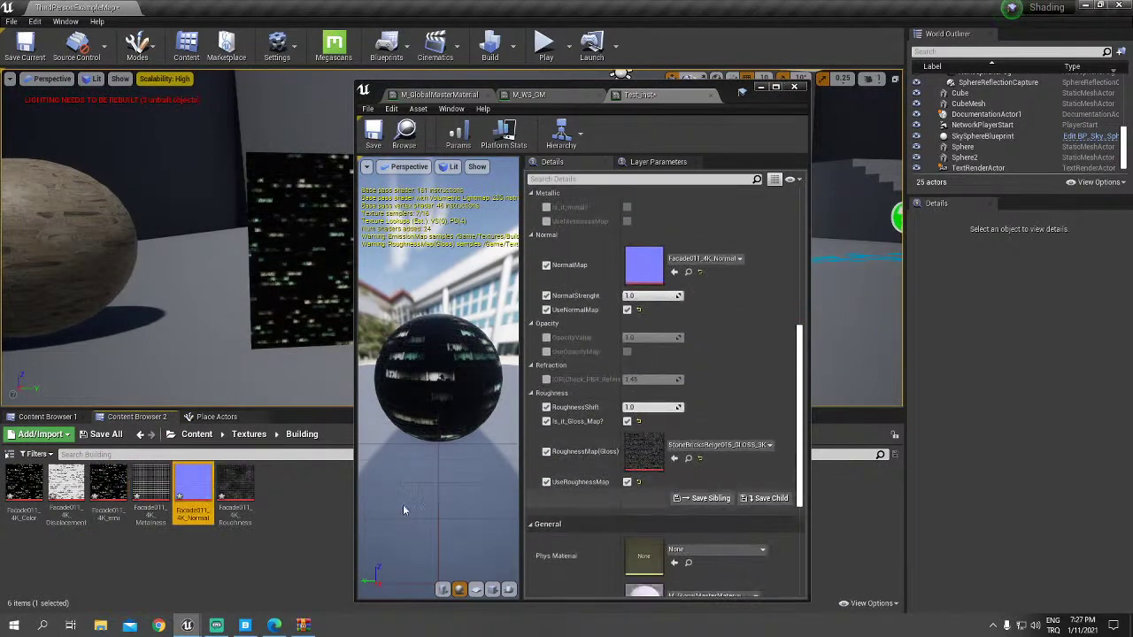
pyautogui.doubleClick(139, 483)
pyautogui.scroll(2, 514, 322)
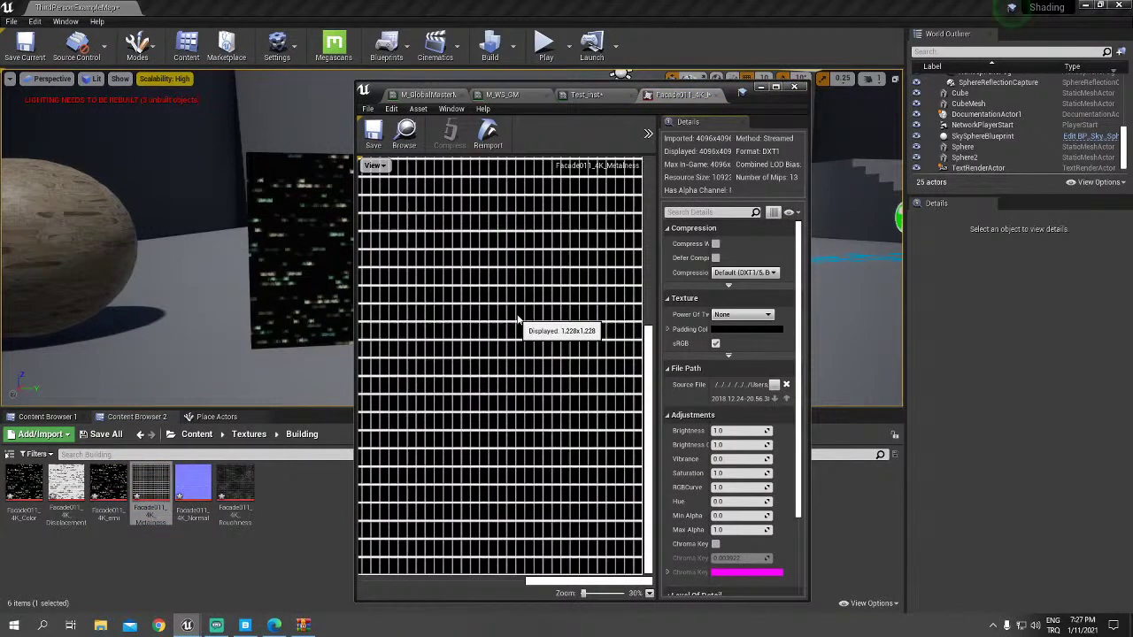
pyautogui.hotkey('ctrl', 'w')
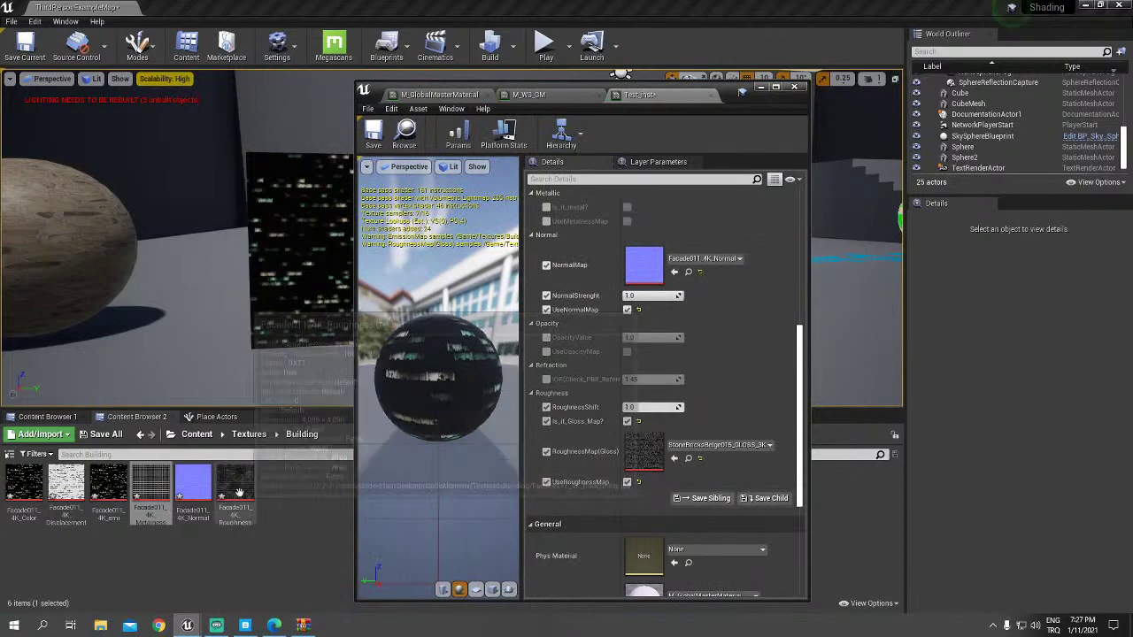
pyautogui.moveTo(239, 493); pyautogui.dragTo(653, 452)
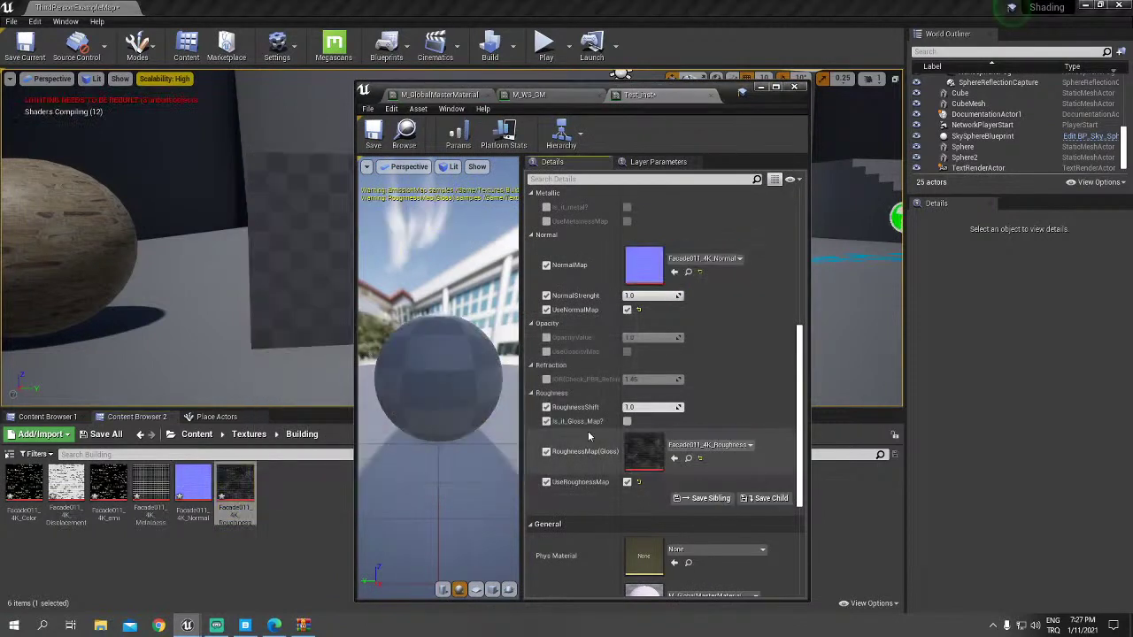
# Step: Enable UseMetalnessMap and MetalnessMap, assigning the Facade011_4K_Metalness texture
pyautogui.scroll(8, 713, 442)
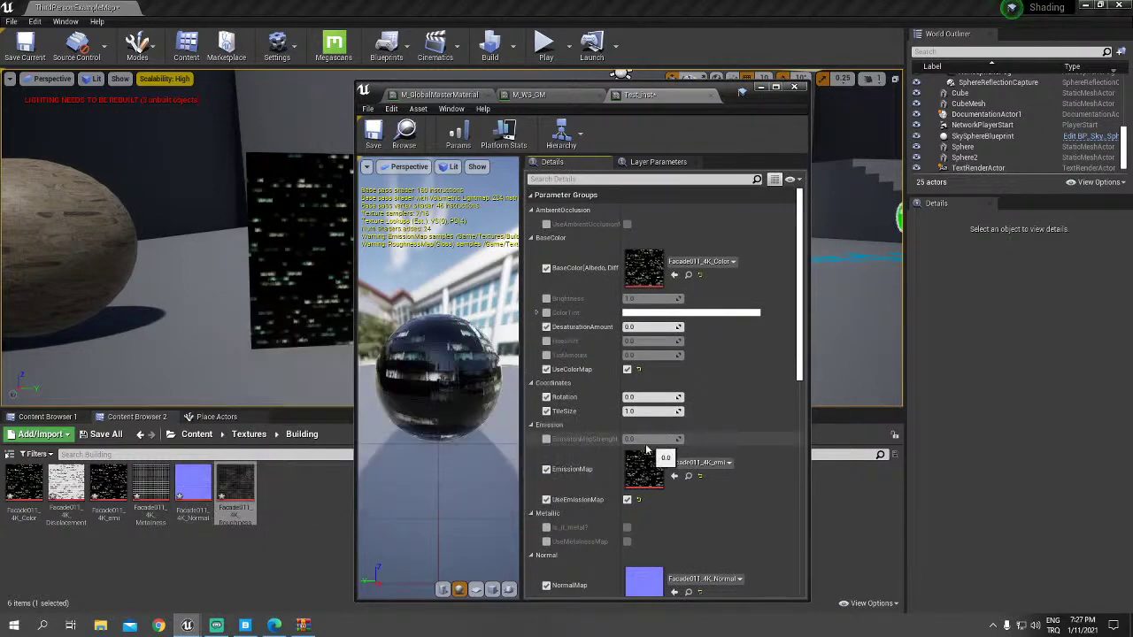
pyautogui.scroll(-3, 584, 458)
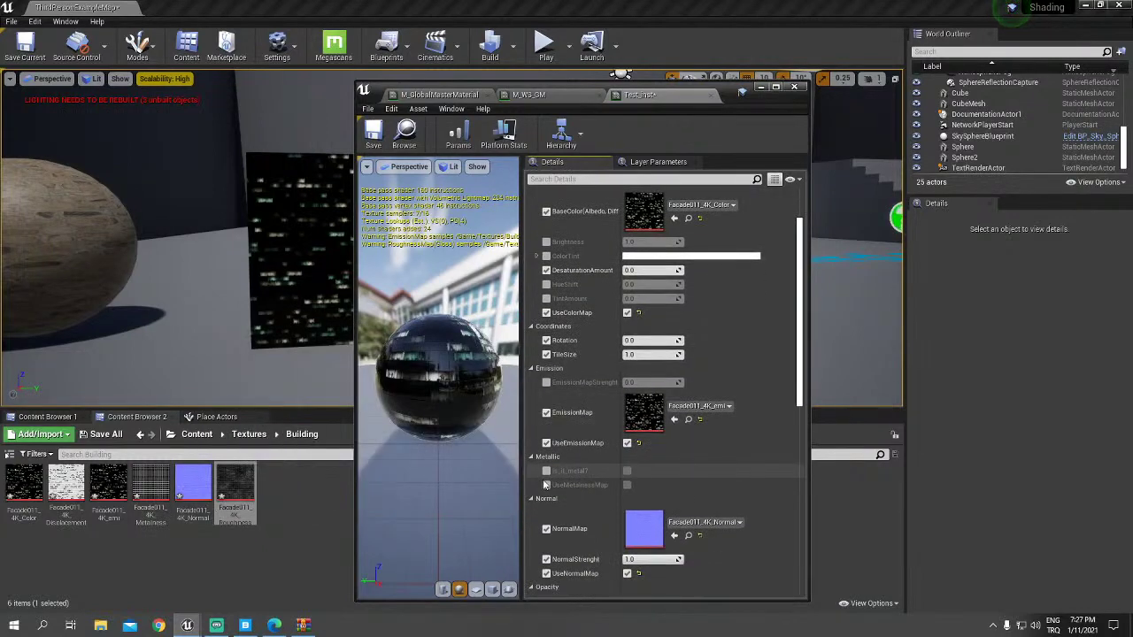
pyautogui.click(546, 485)
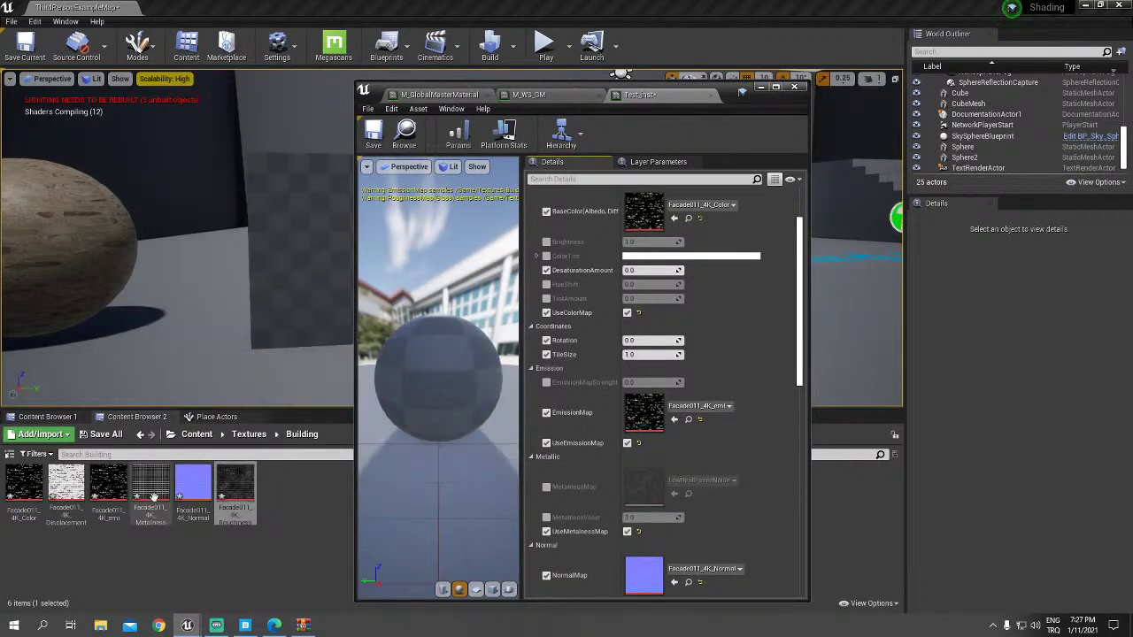
pyautogui.moveTo(150, 485)
pyautogui.mouseDown()
pyautogui.moveTo(659, 555)
pyautogui.moveTo(140, 488)
pyautogui.moveTo(550, 493)
pyautogui.mouseUp()
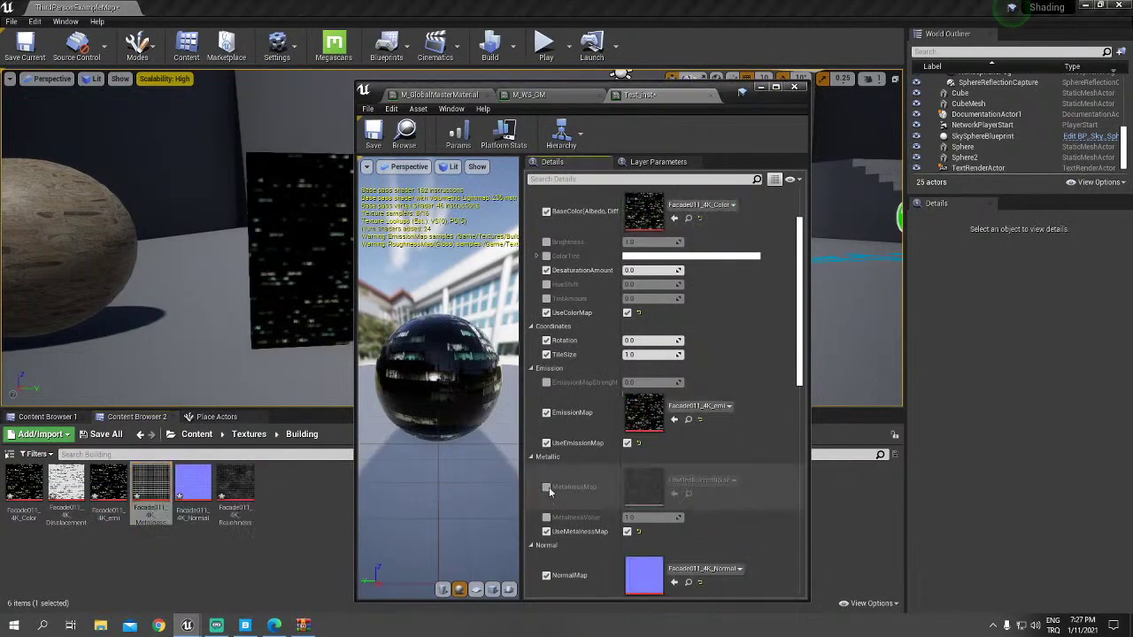
pyautogui.click(549, 487)
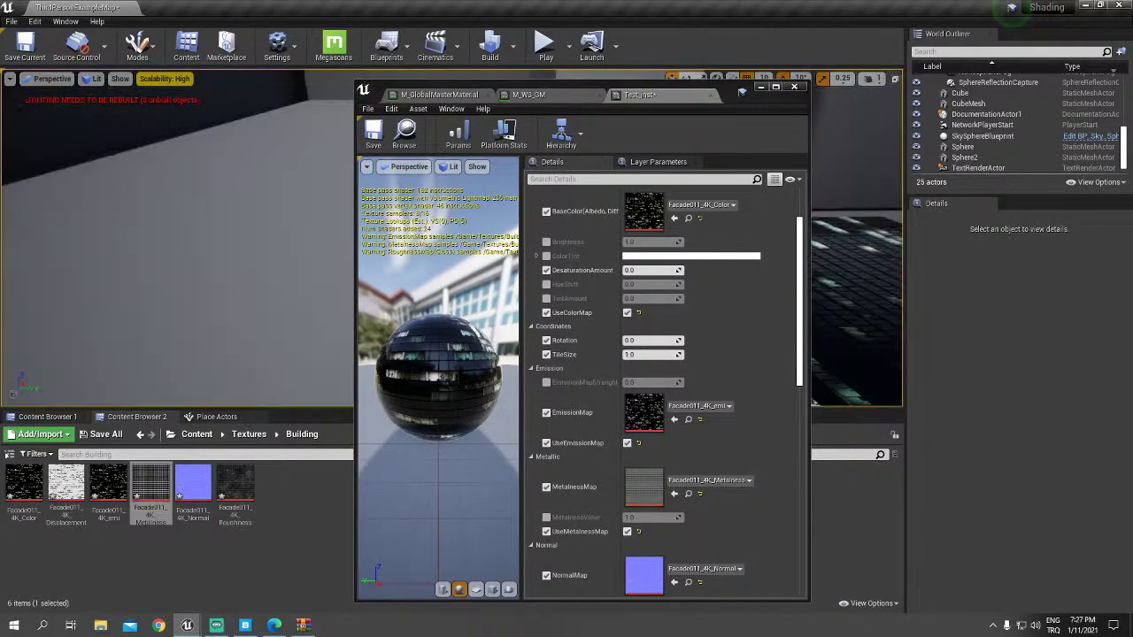
pyautogui.scroll(-1, 599, 354)
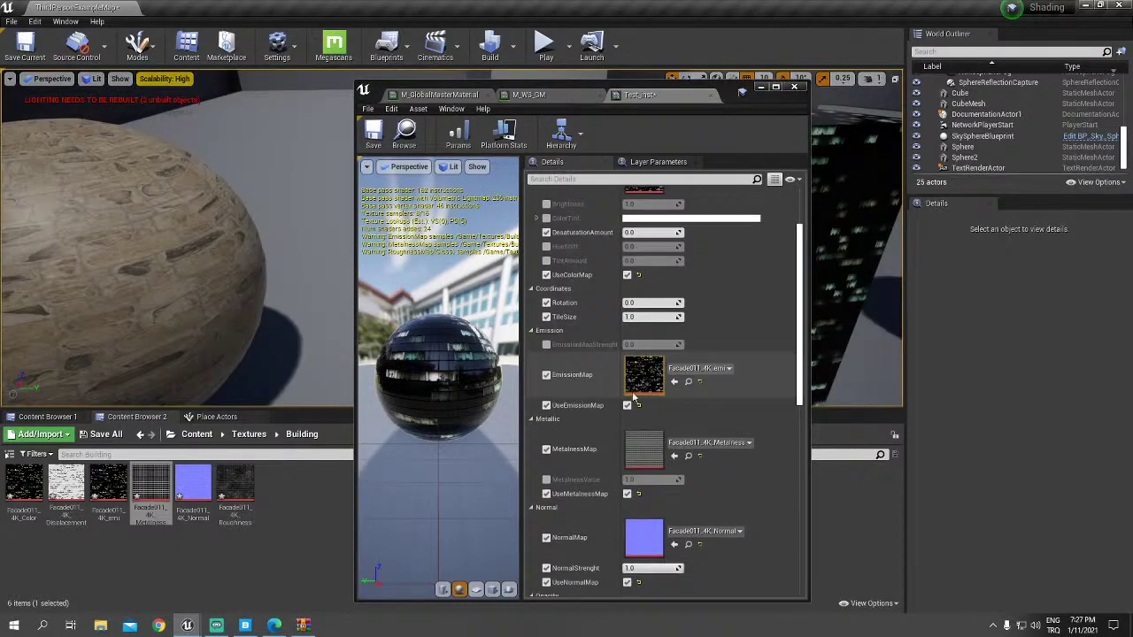
# Step: Enable EmissionMapStrenght and scrub it to about 89.45 so the windows glow
pyautogui.click(546, 344)
pyautogui.moveTo(599, 352); pyautogui.dragTo(672, 351)
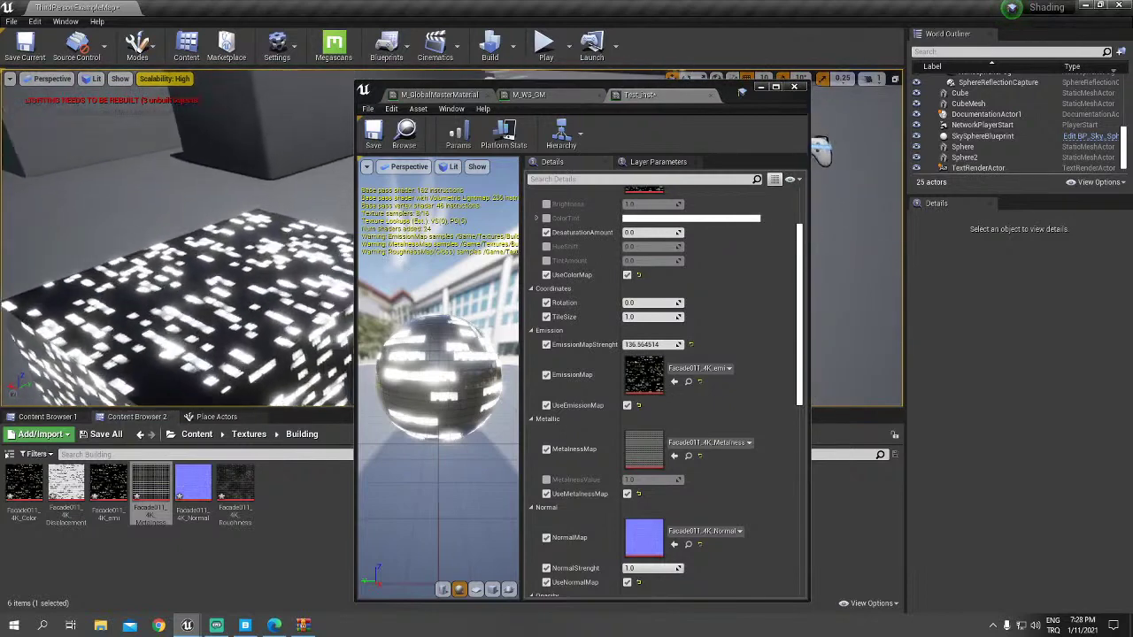
pyautogui.moveTo(653, 344); pyautogui.dragTo(628, 345)
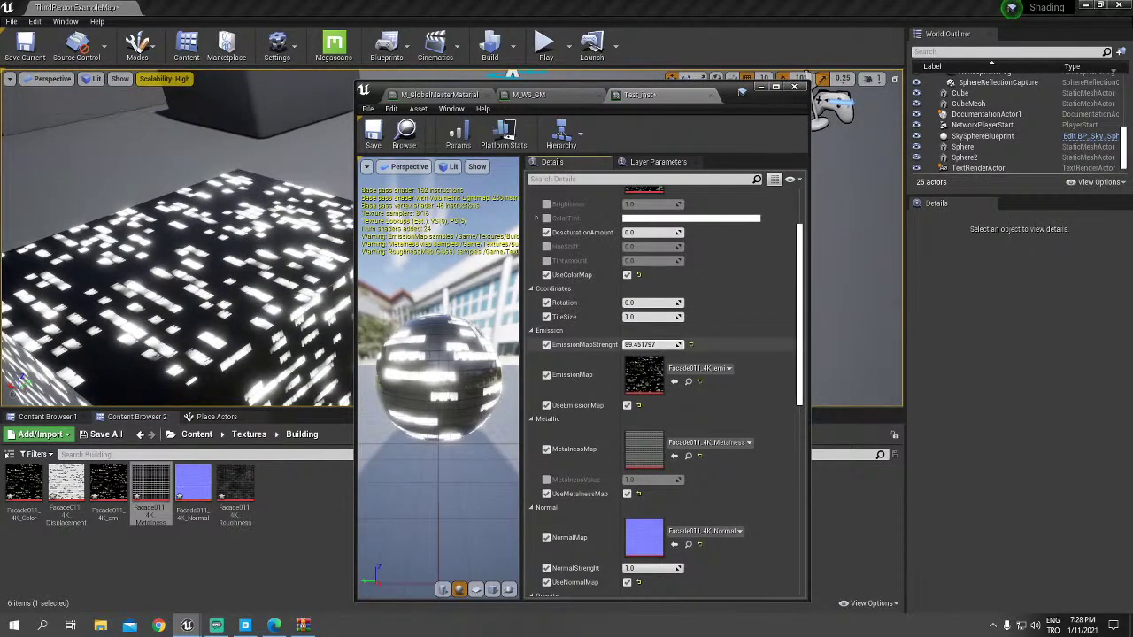
# Step: Select the Cube and try scale 50, first on X alone, then on every axis
pyautogui.doubleClick(959, 92)
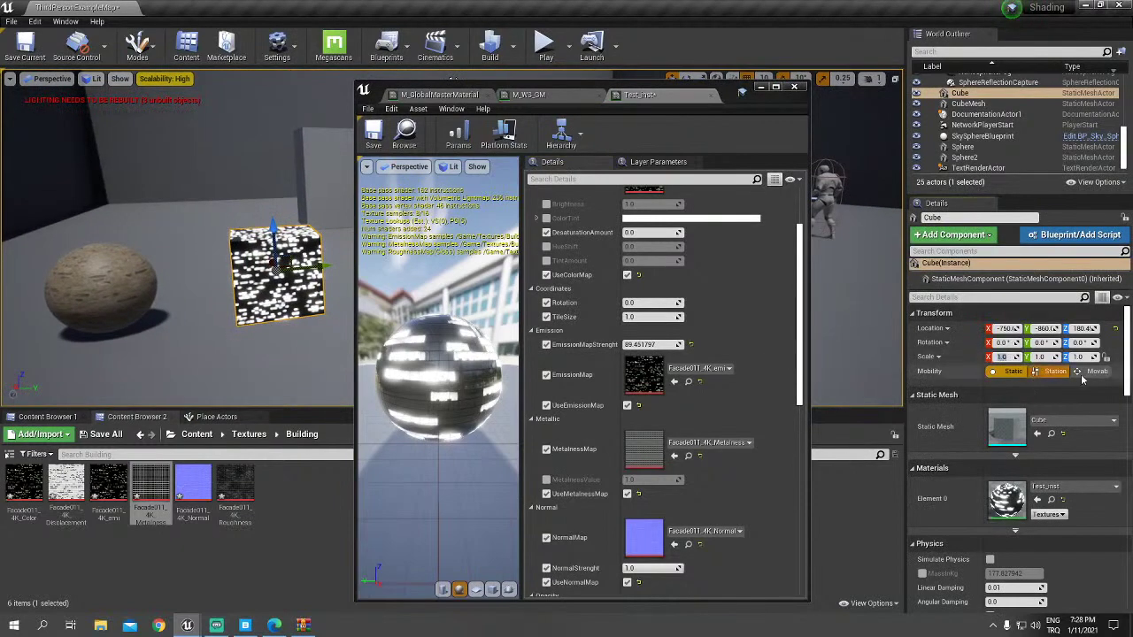
pyautogui.write('50')
pyautogui.press('Return')
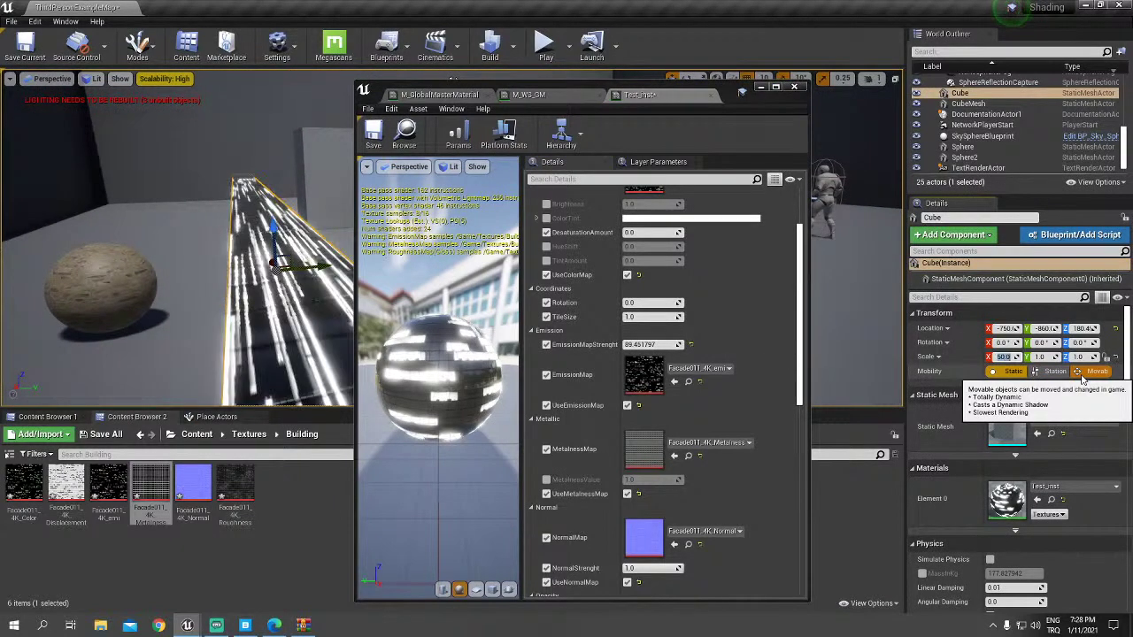
pyautogui.write('1')
pyautogui.press('Return')
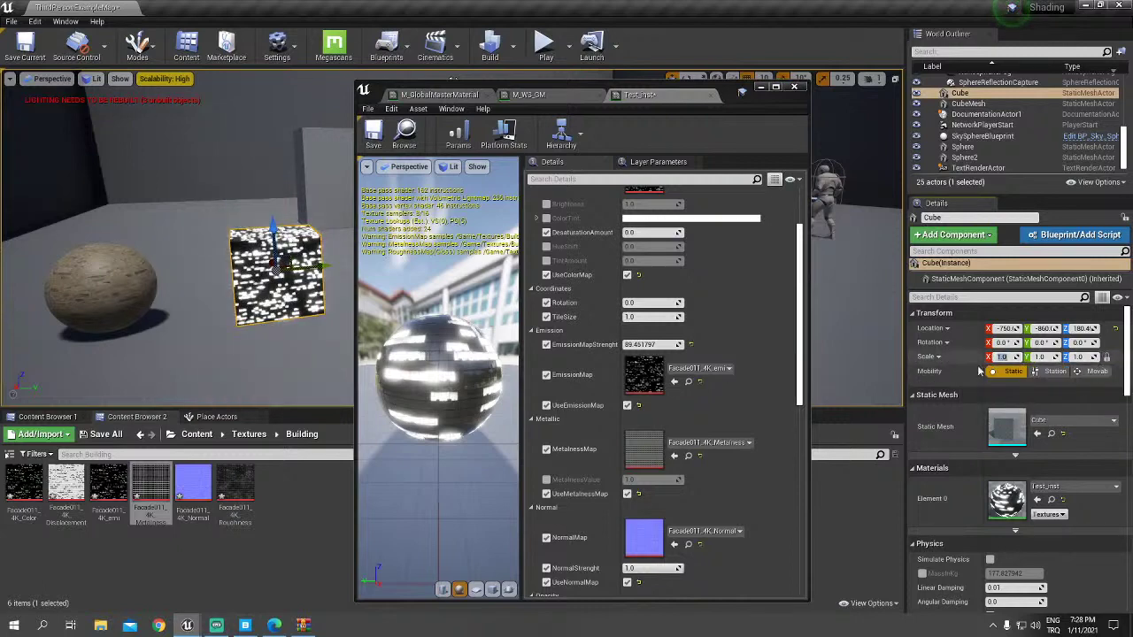
pyautogui.moveTo(124, 265); pyautogui.dragTo(124, 265, button='right')
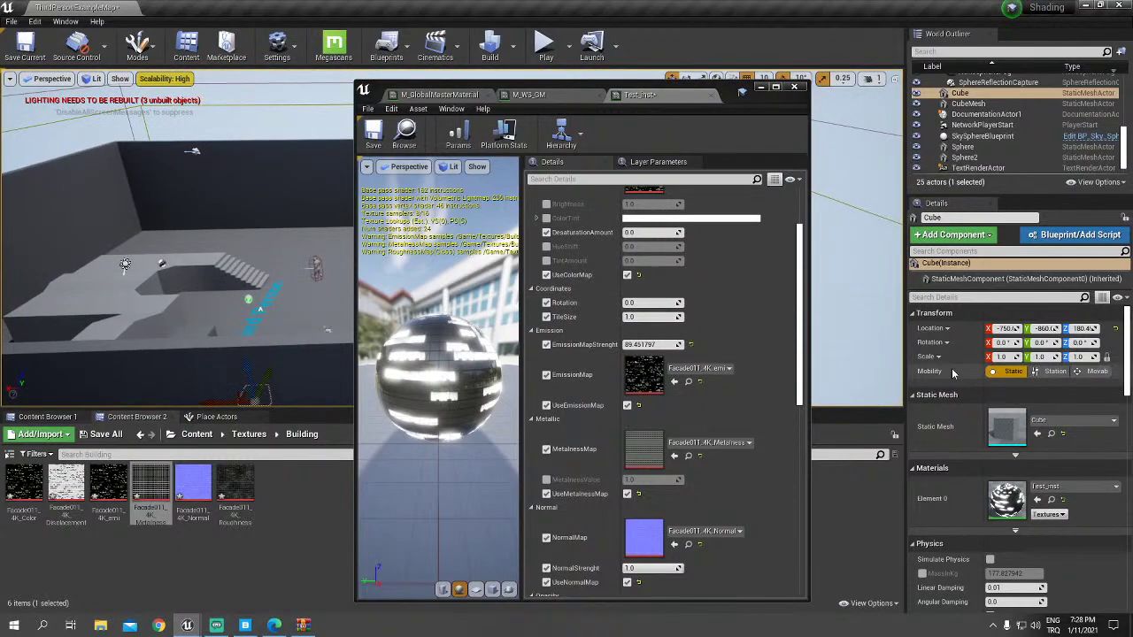
pyautogui.click(1002, 356)
pyautogui.write('50')
pyautogui.press('Return')
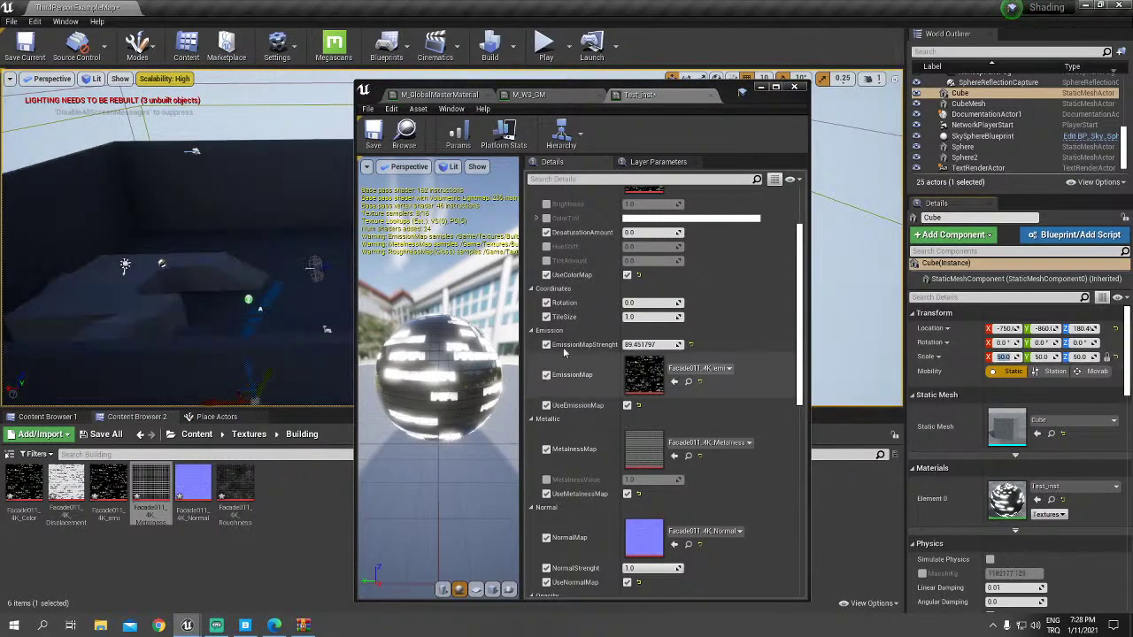
# Step: Settle the Cube's scale at 20 on all axes and fly across its glowing facade
pyautogui.press('f')
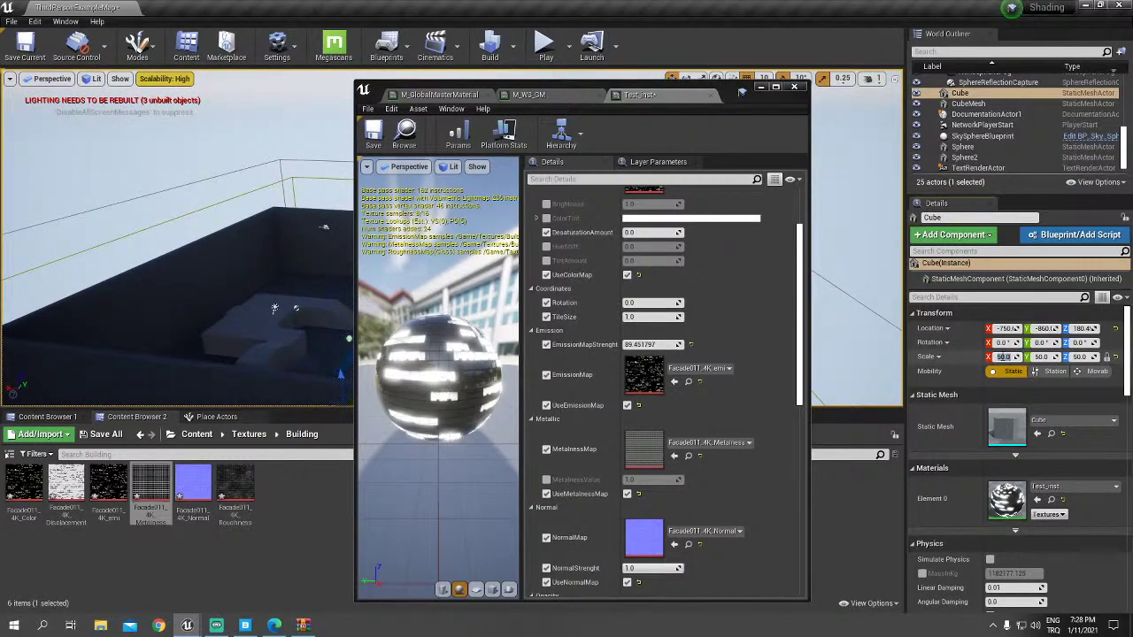
pyautogui.click(1002, 357)
pyautogui.write('10')
pyautogui.press('Return')
pyautogui.press('f')
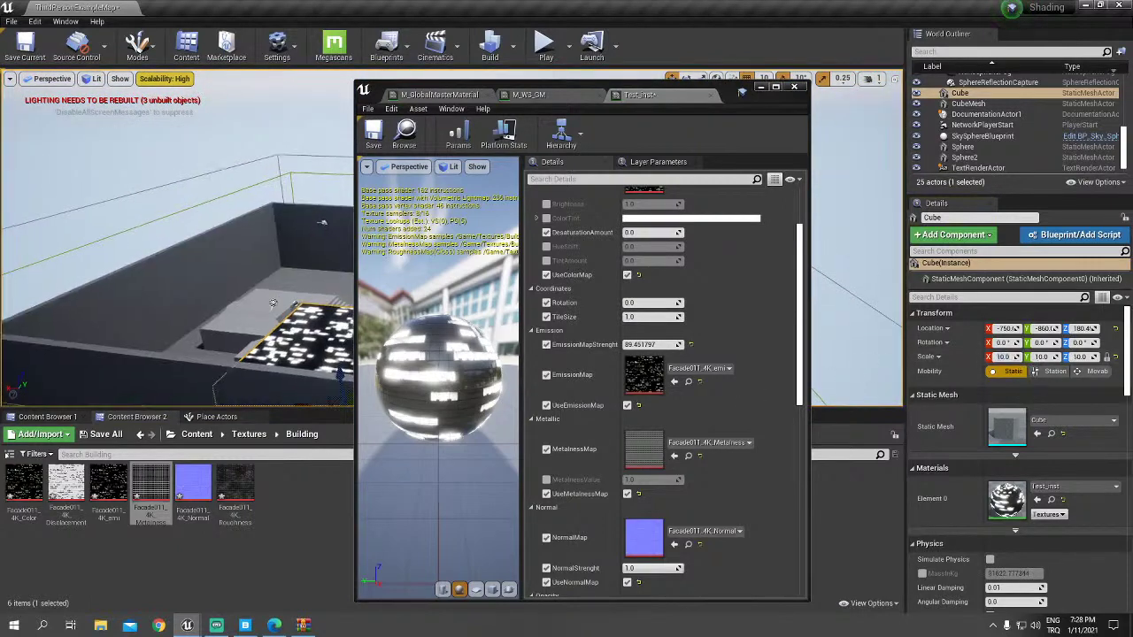
pyautogui.click(1003, 357)
pyautogui.write('20')
pyautogui.press('Return')
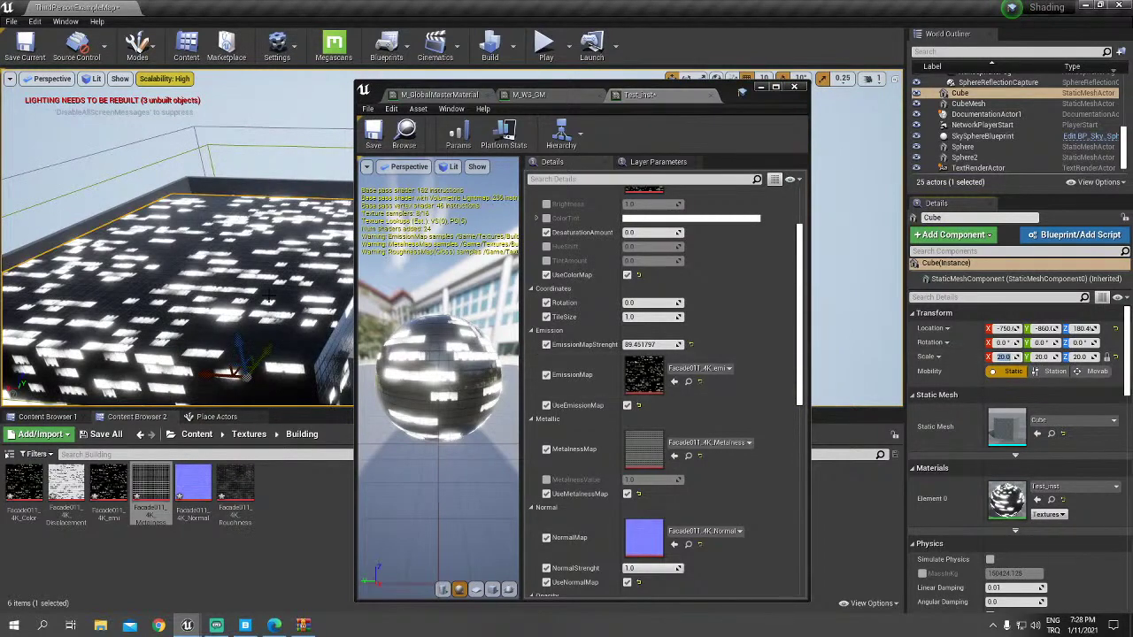
pyautogui.press('f')
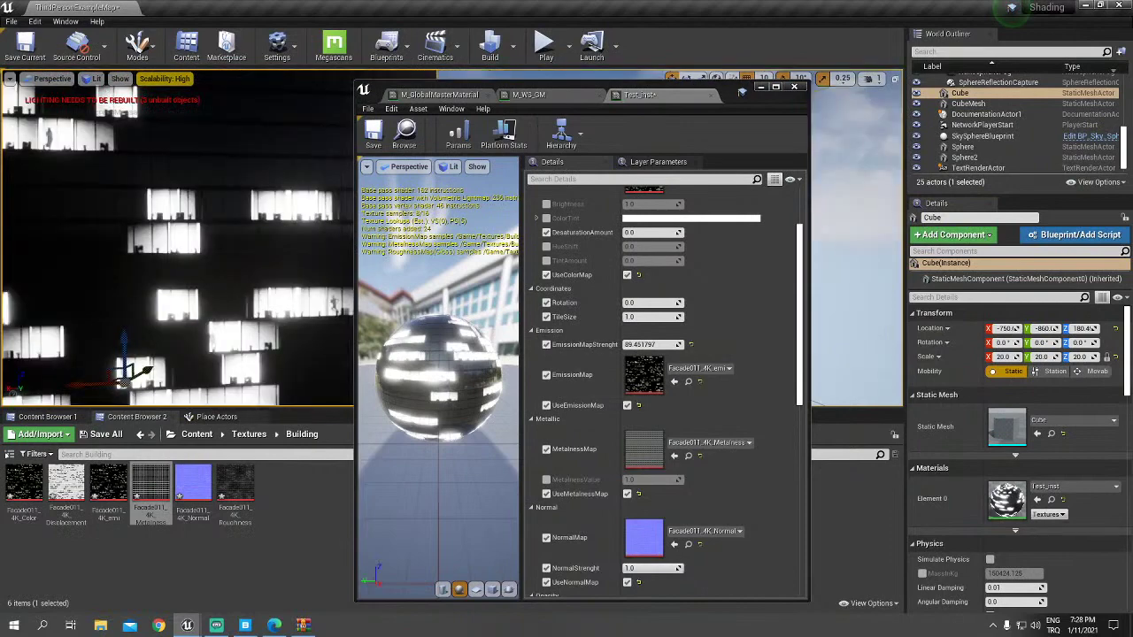
pyautogui.moveTo(325, 239); pyautogui.dragTo(325, 239, button='right')
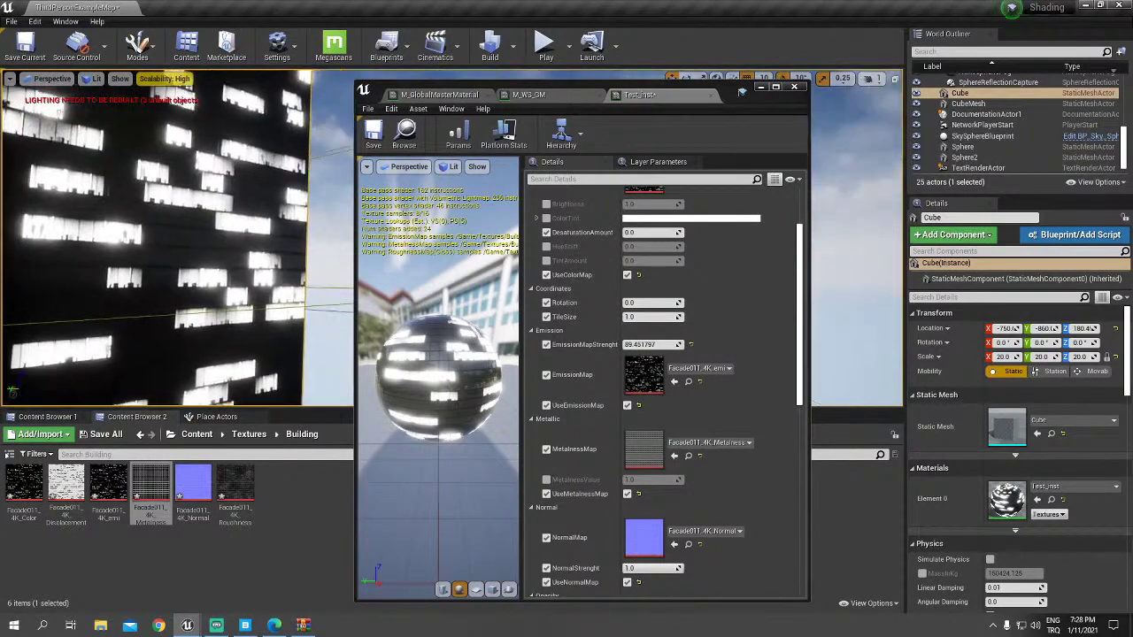
pyautogui.press('Escape')
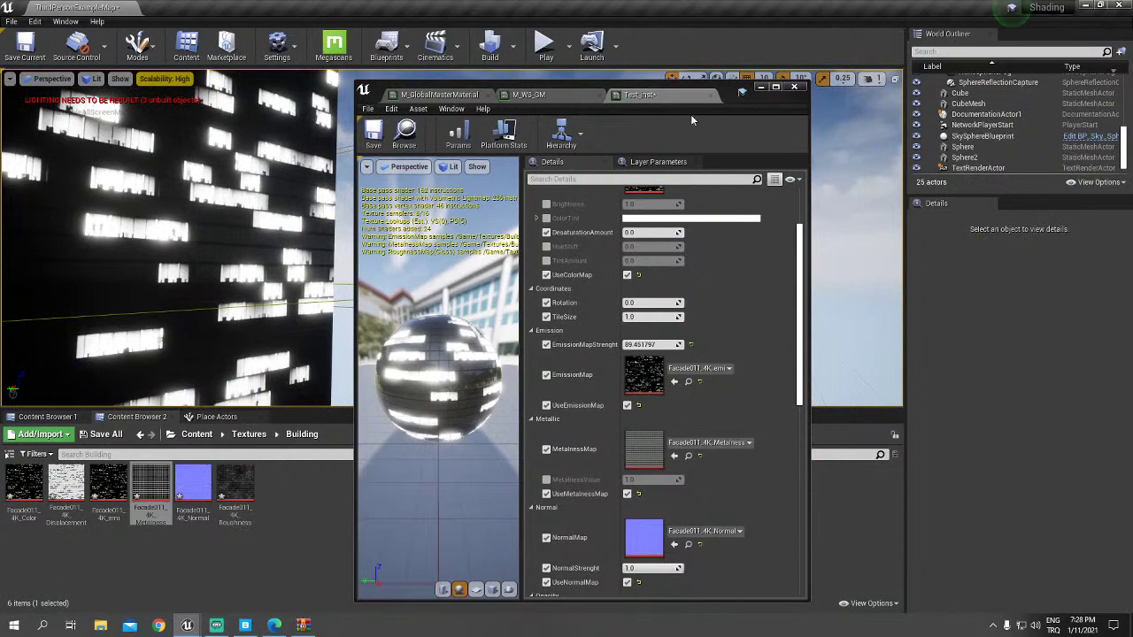
# Step: Bring the M_GlobalMasterMaterial graph back full-screen and centre its Emission group
pyautogui.click(439, 95)
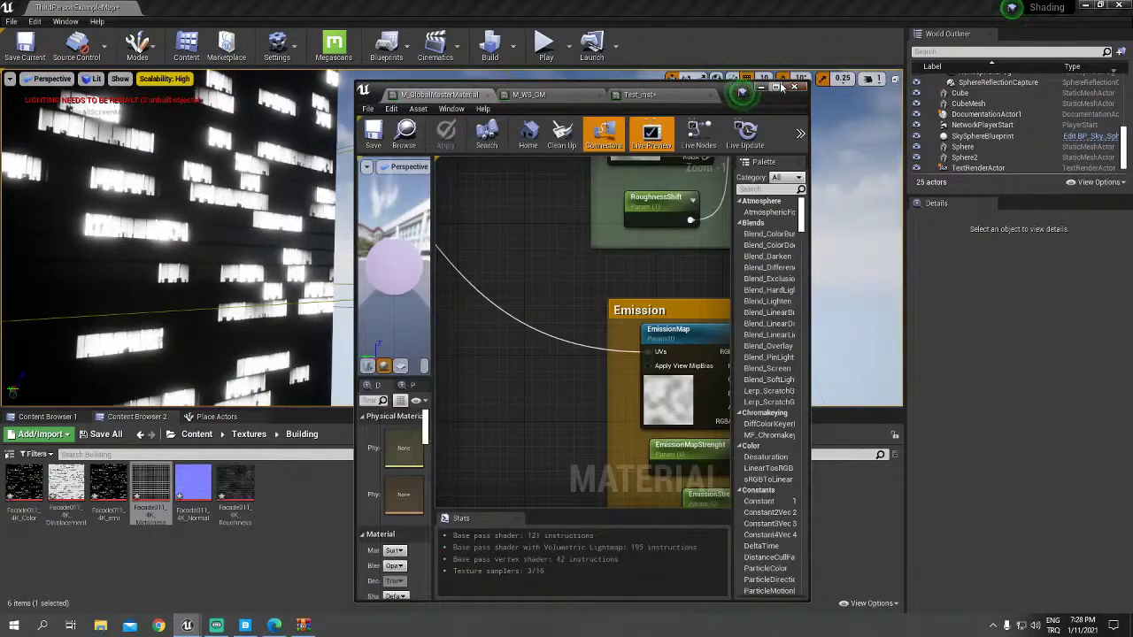
pyautogui.click(775, 86)
pyautogui.scroll(1, 593, 298)
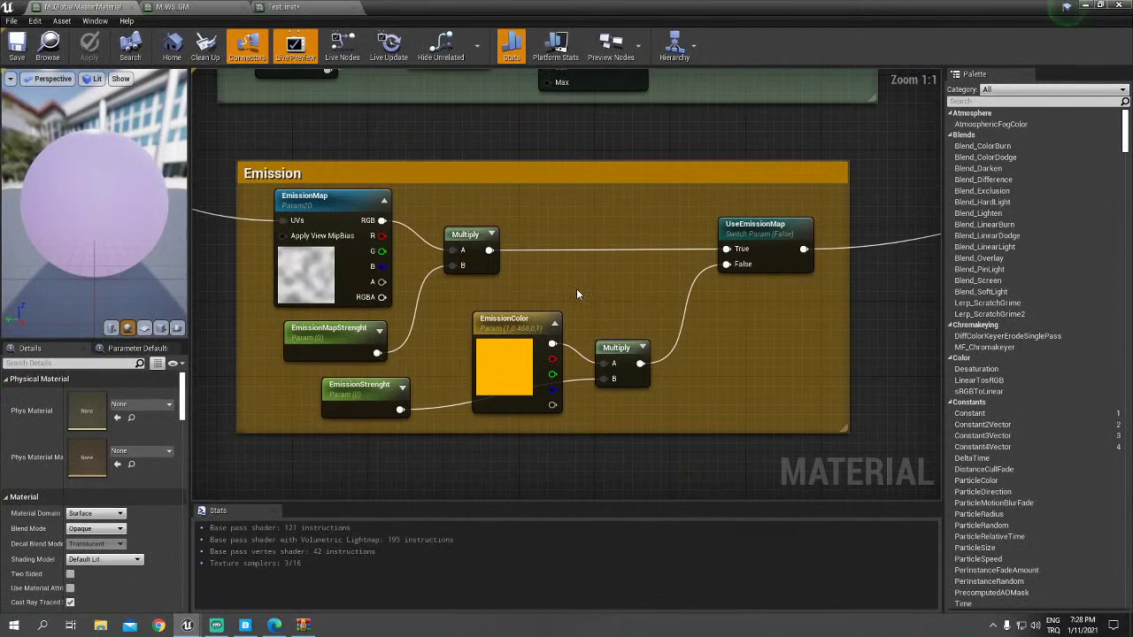
pyautogui.moveTo(576, 293); pyautogui.dragTo(649, 311, button='right')
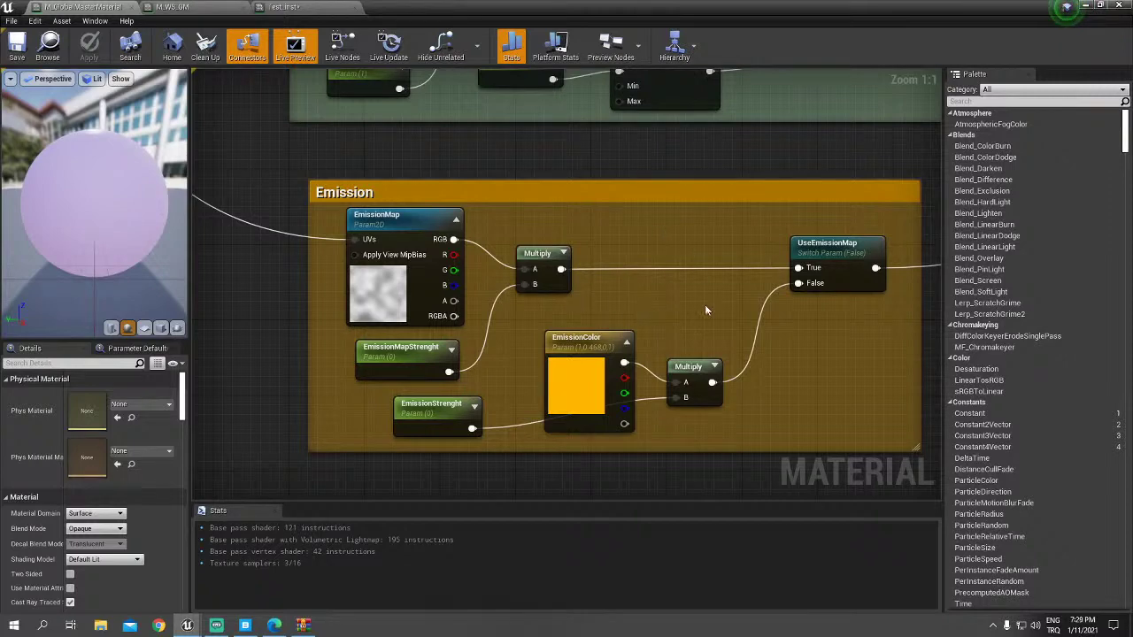
pyautogui.moveTo(706, 310); pyautogui.dragTo(659, 289, button='right')
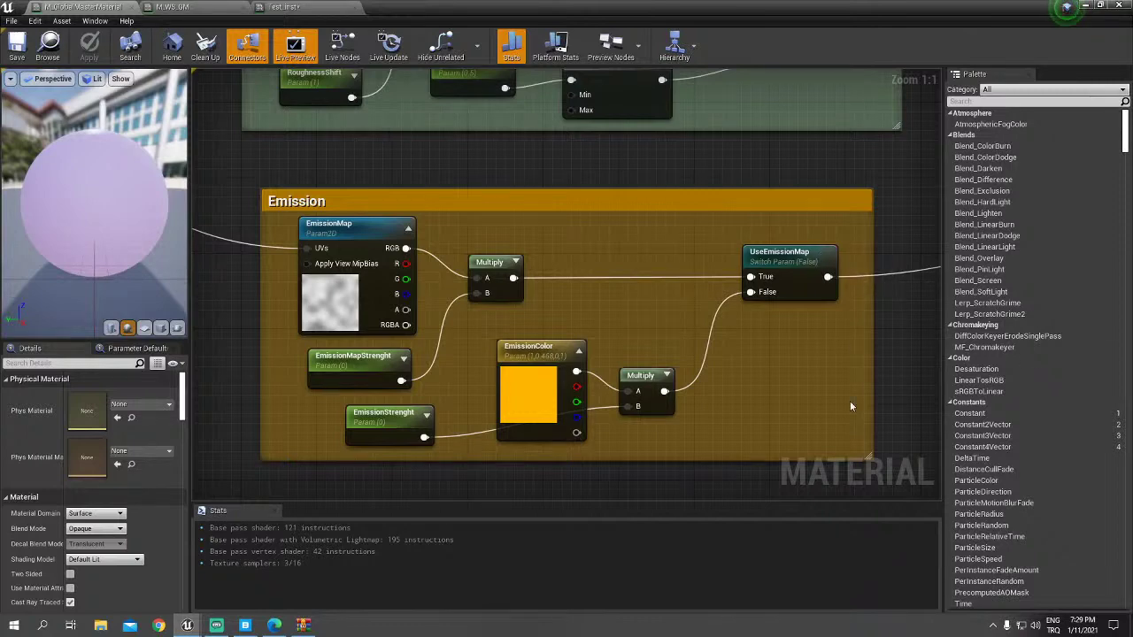
# Step: Rearrange the Emission group so EmissionStrenght sits directly below EmissionColor
pyautogui.moveTo(849, 406); pyautogui.dragTo(802, 377, button='right')
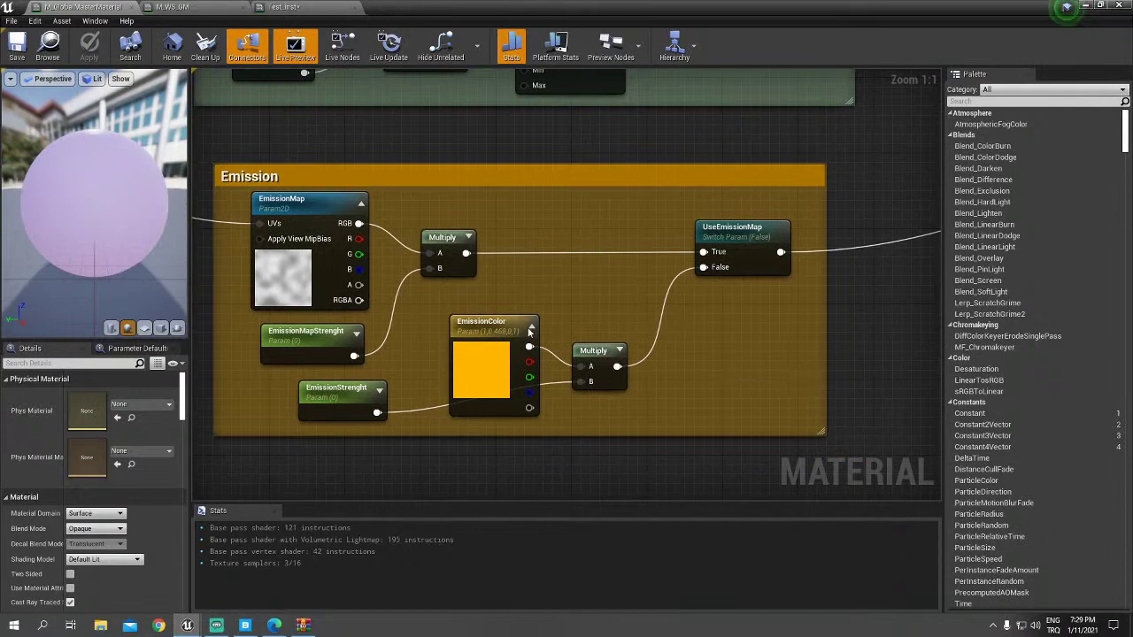
pyautogui.click(288, 202)
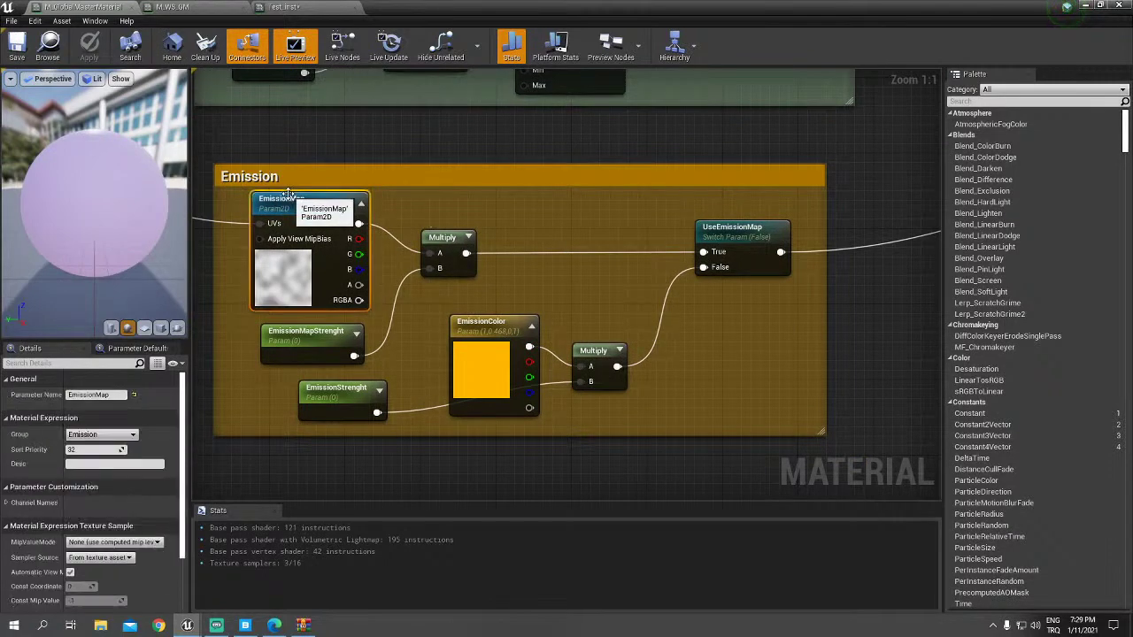
pyautogui.click(305, 335)
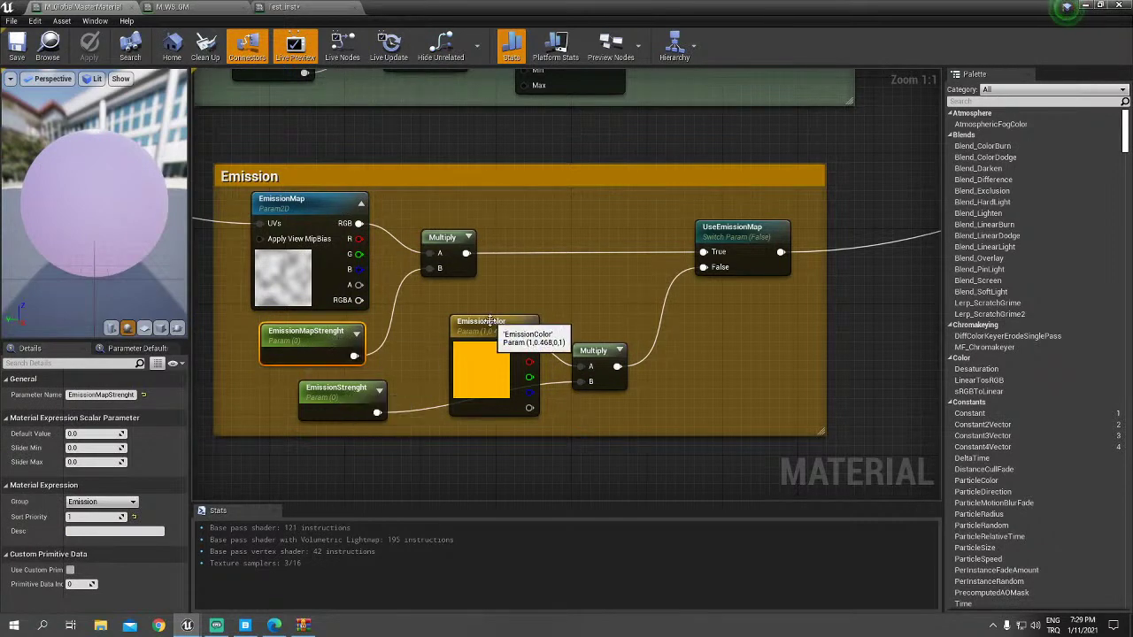
pyautogui.moveTo(487, 320); pyautogui.dragTo(487, 302)
pyautogui.moveTo(344, 400)
pyautogui.mouseDown()
pyautogui.moveTo(485, 420)
pyautogui.moveTo(503, 410)
pyautogui.mouseUp()
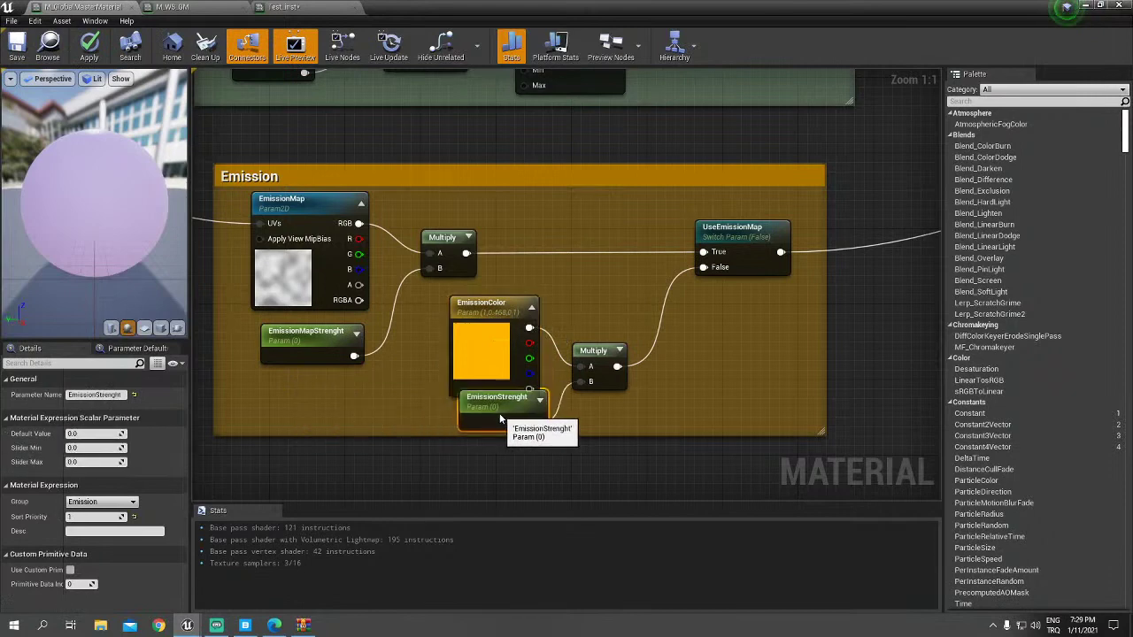
pyautogui.moveTo(579, 436); pyautogui.dragTo(579, 455)
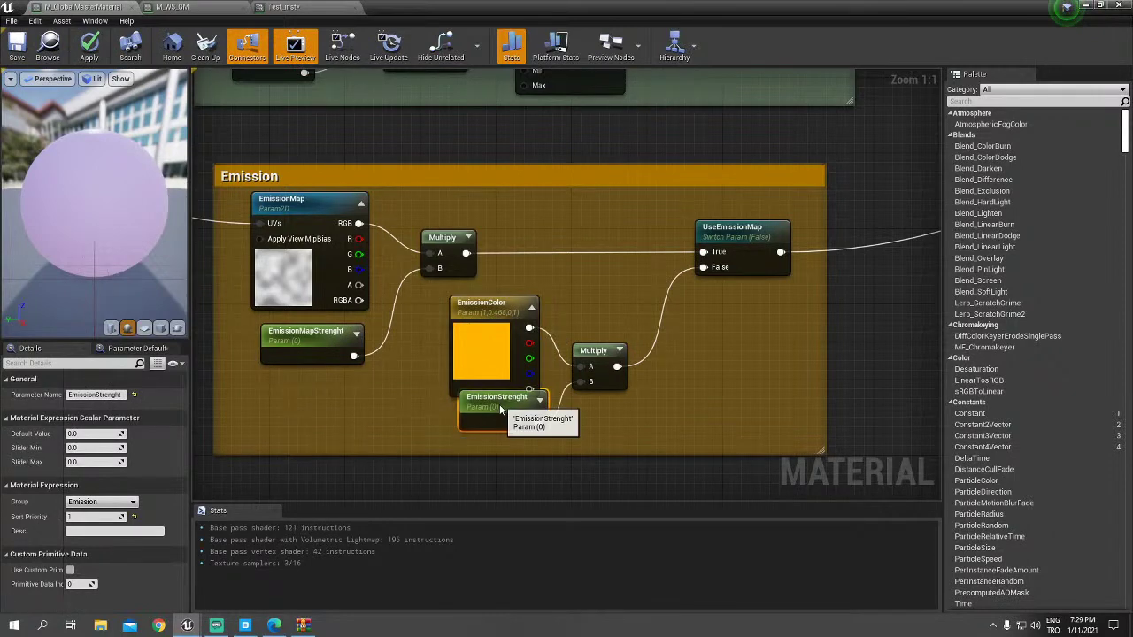
pyautogui.moveTo(500, 400); pyautogui.dragTo(491, 419)
# Step: Select the UseEmissionMap switch and pan the graph to the material output node
pyautogui.moveTo(750, 254); pyautogui.dragTo(523, 305, button='right')
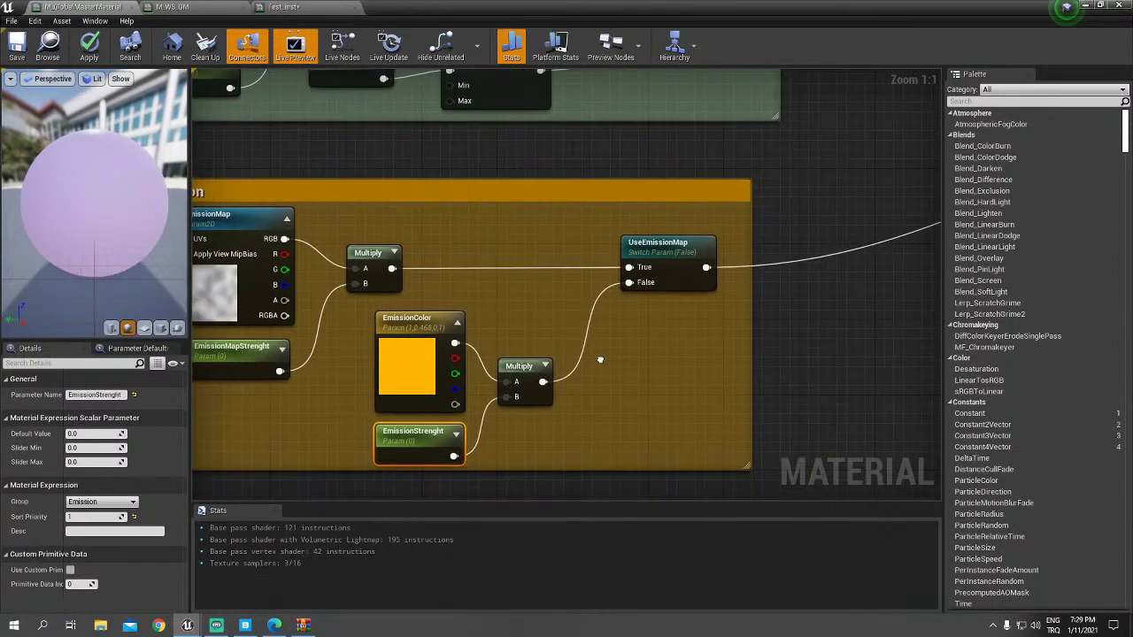
pyautogui.click(527, 301)
pyautogui.moveTo(766, 287); pyautogui.dragTo(320, 409, button='right')
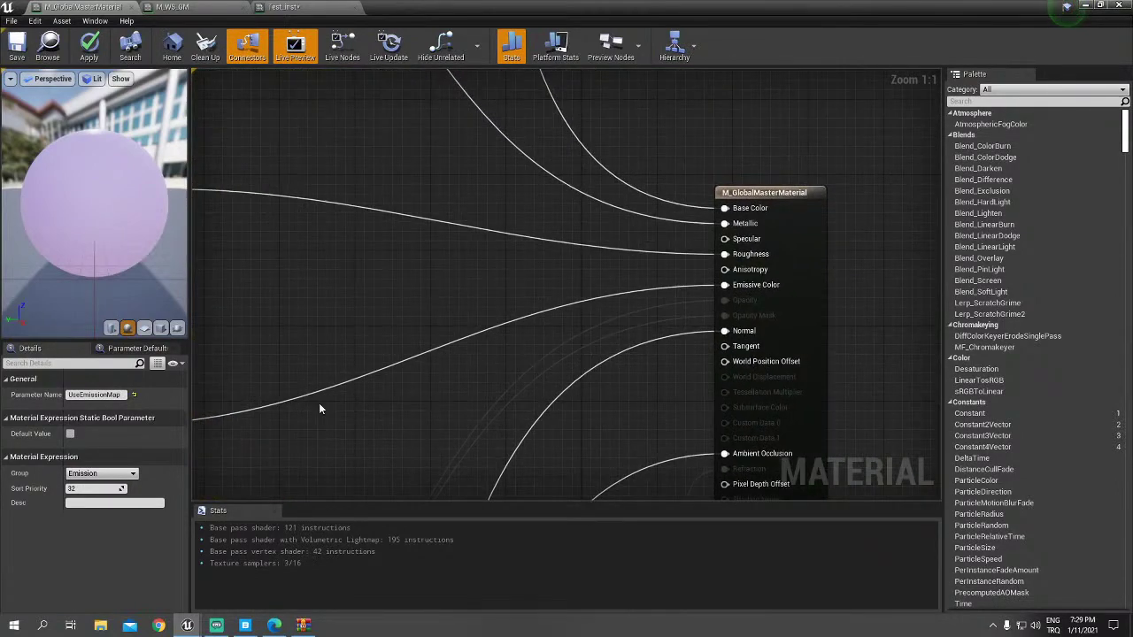
# Step: Zoom out and pan to review the comment containing the two links
pyautogui.scroll(-3, 574, 358)
pyautogui.scroll(-5, 615, 354)
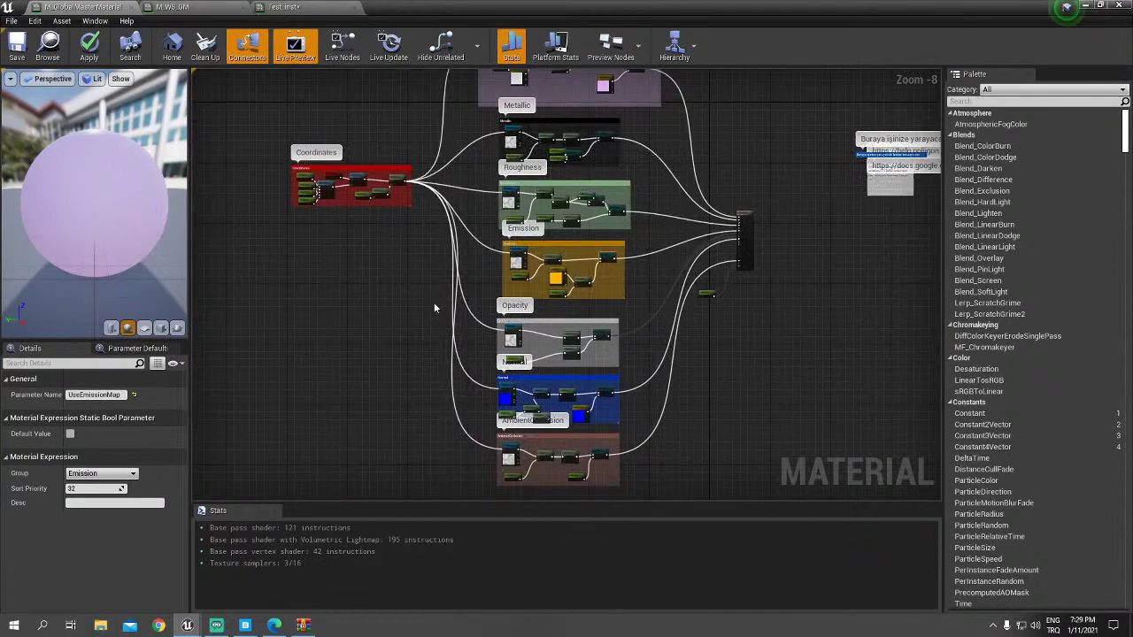
pyautogui.scroll(7, 878, 251)
pyautogui.moveTo(403, 338); pyautogui.dragTo(680, 334, button='right')
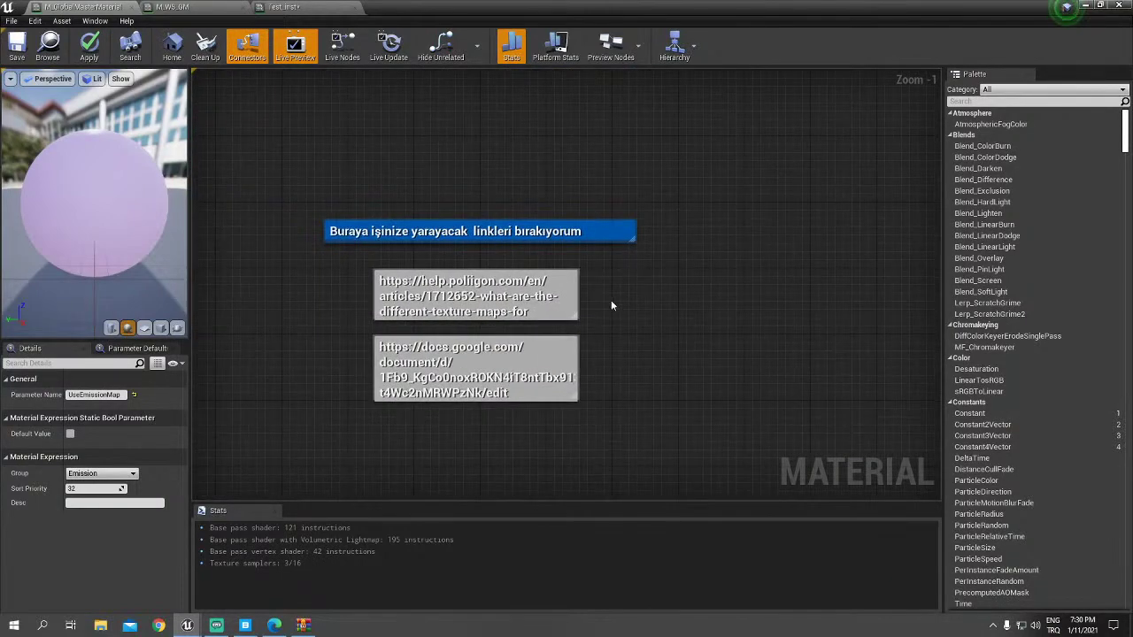
pyautogui.scroll(-3, 590, 340)
# Step: Frame the whole node network, save M_GlobalMasterMaterial and close the Material Editor
pyautogui.moveTo(590, 340); pyautogui.dragTo(770, 340, button='right')
pyautogui.scroll(-1, 425, 342)
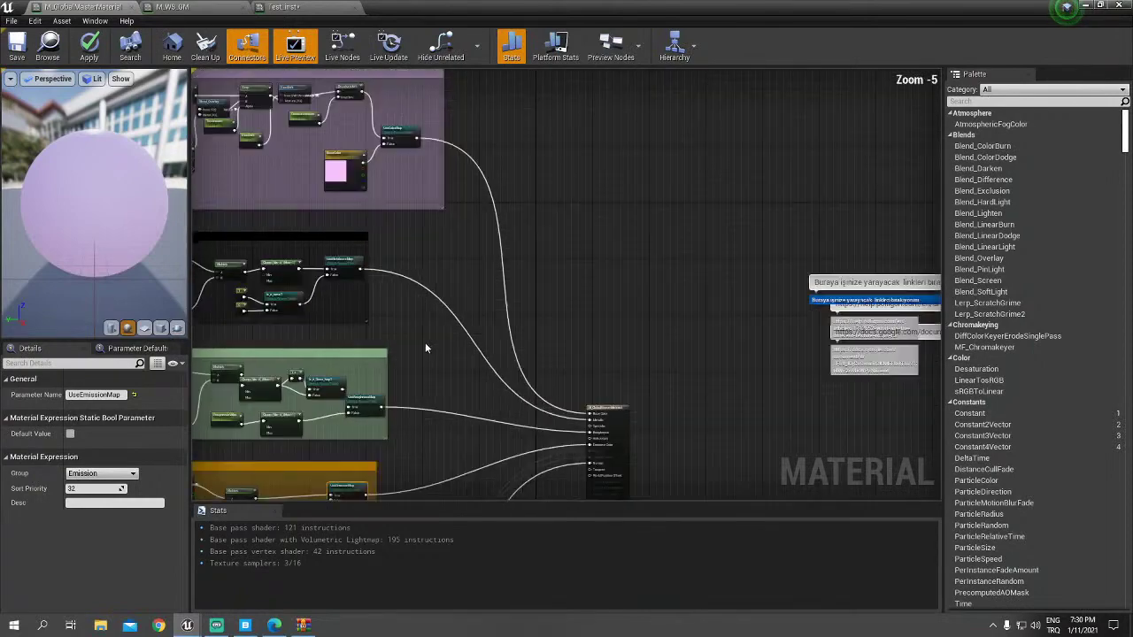
pyautogui.scroll(-2, 424, 342)
pyautogui.moveTo(425, 342)
pyautogui.mouseDown(button='right')
pyautogui.moveTo(622, 317)
pyautogui.moveTo(634, 205)
pyautogui.mouseUp(button='right')
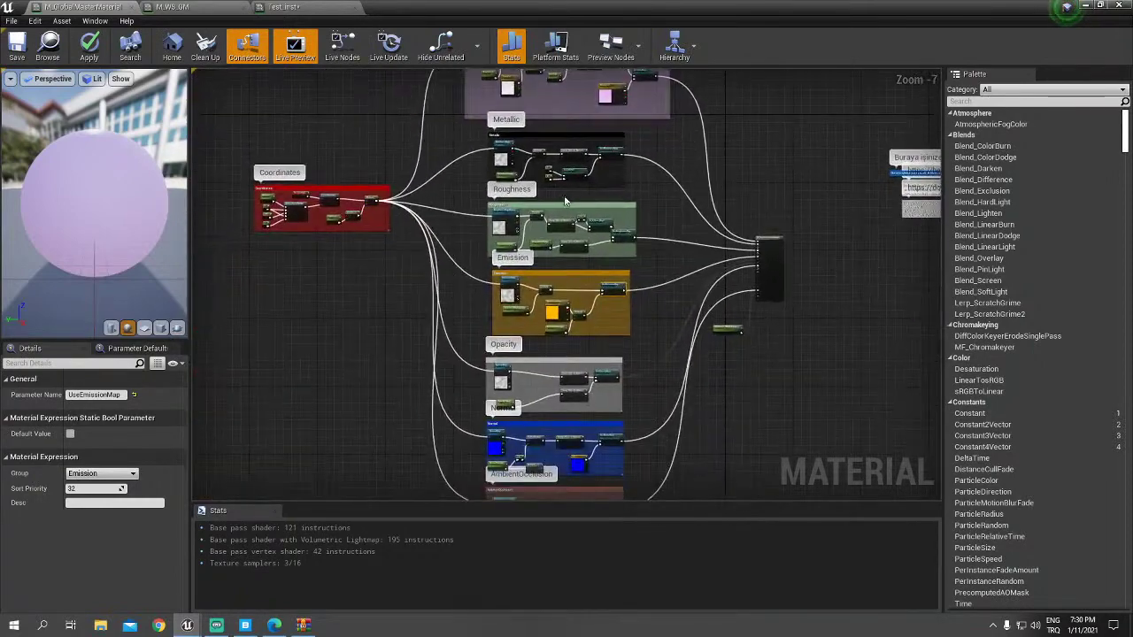
pyautogui.click(16, 49)
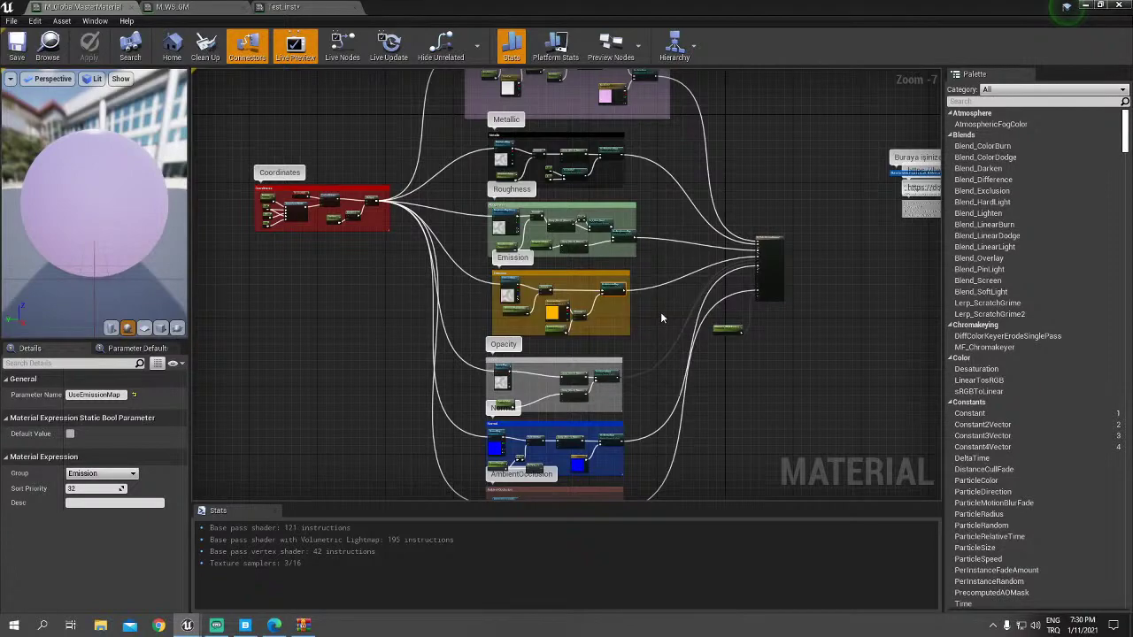
pyautogui.click(1118, 5)
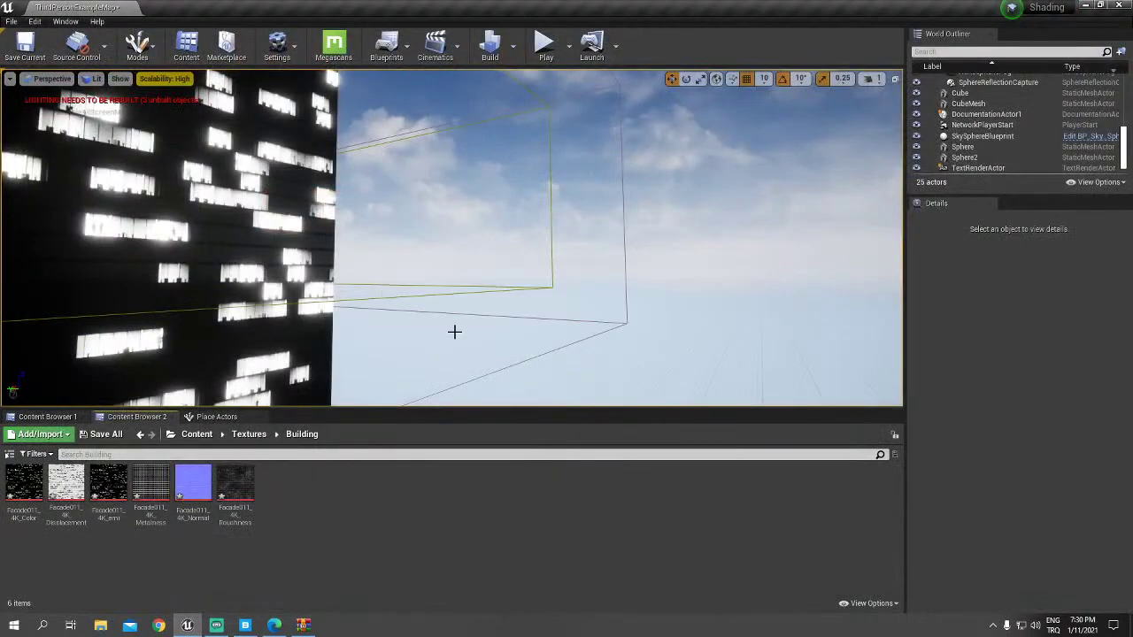
# Step: Select the facade Cube, reset its scale to 1.0 and focus on it
pyautogui.moveTo(454, 331); pyautogui.dragTo(354, 318, button='right')
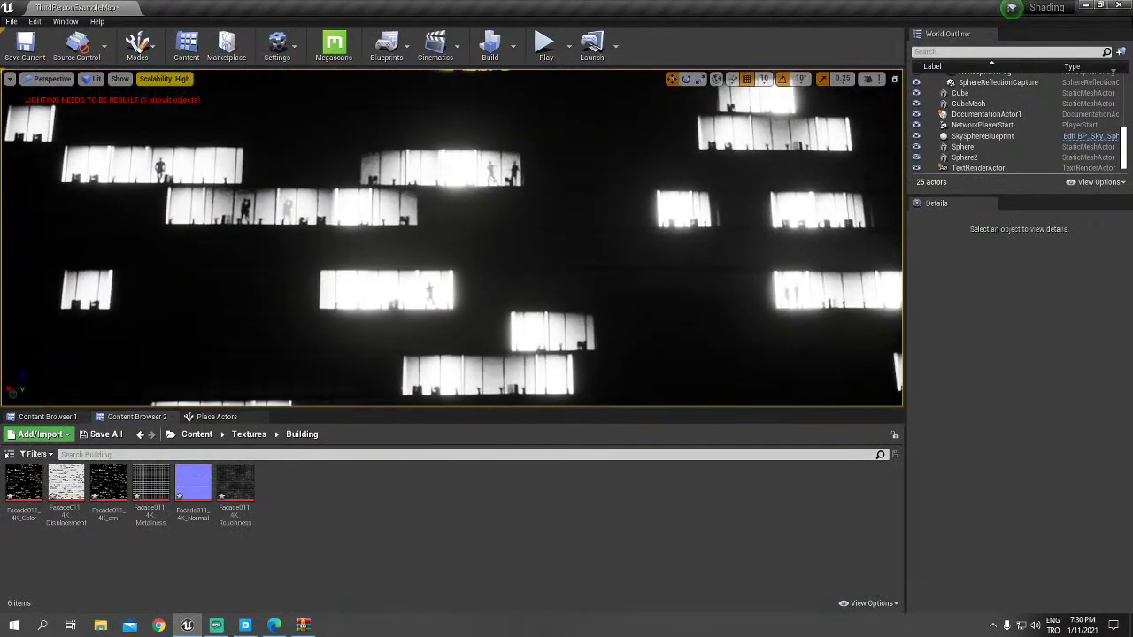
pyautogui.click(353, 319)
pyautogui.press('f')
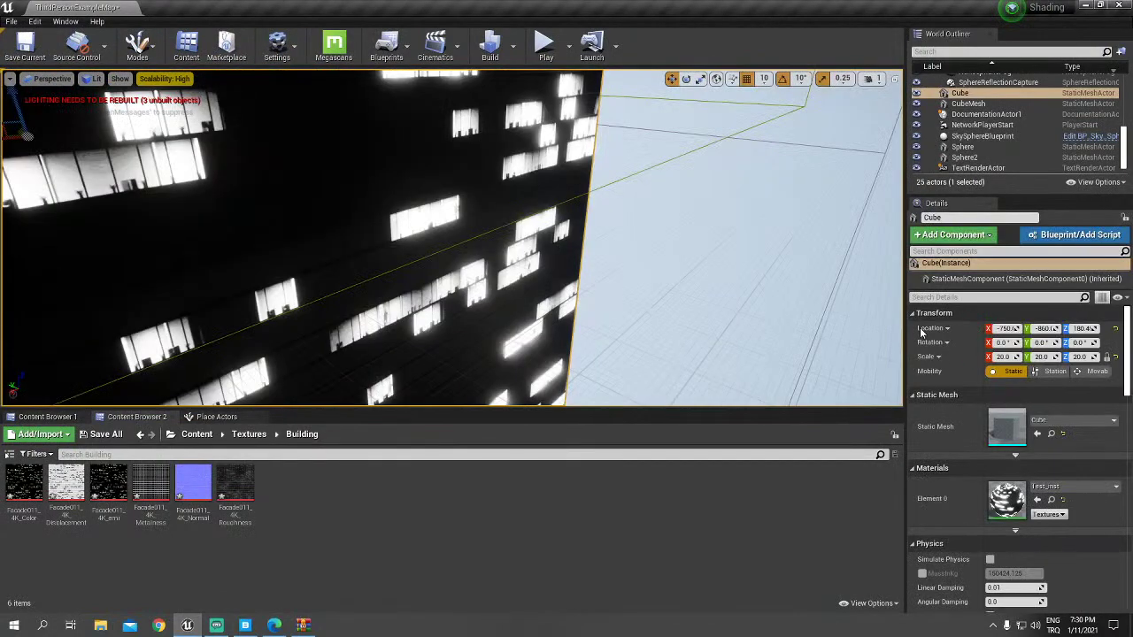
pyautogui.click(1114, 356)
pyautogui.press('f')
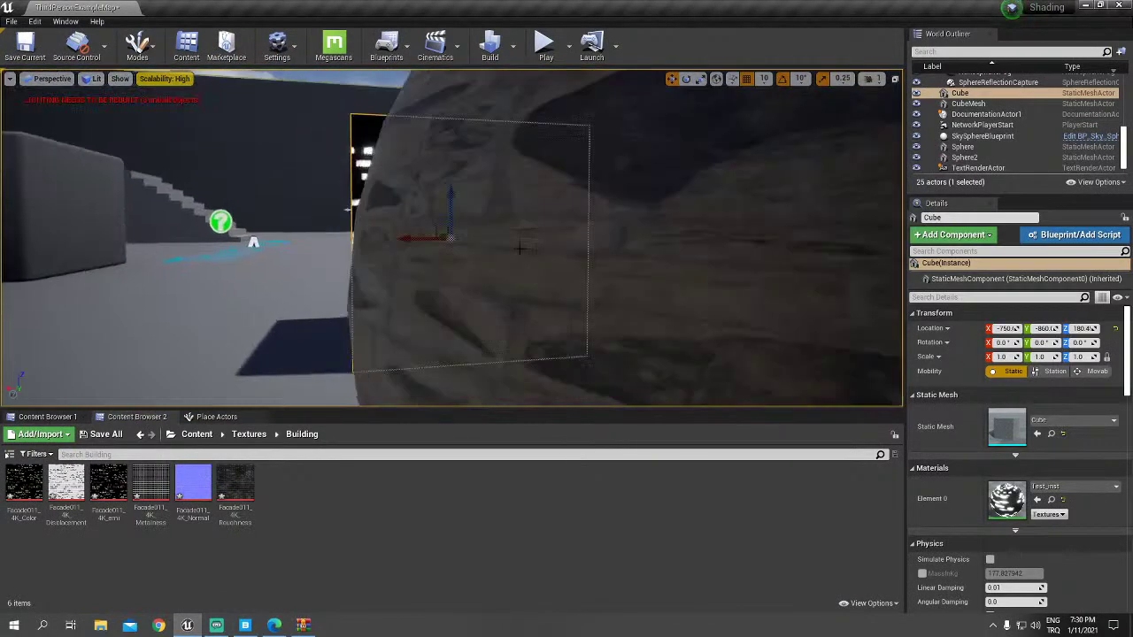
# Step: Frame the cube between the wooden and glowing spheres and open Content > Materials
pyautogui.moveTo(177, 239); pyautogui.dragTo(230, 204, button='right')
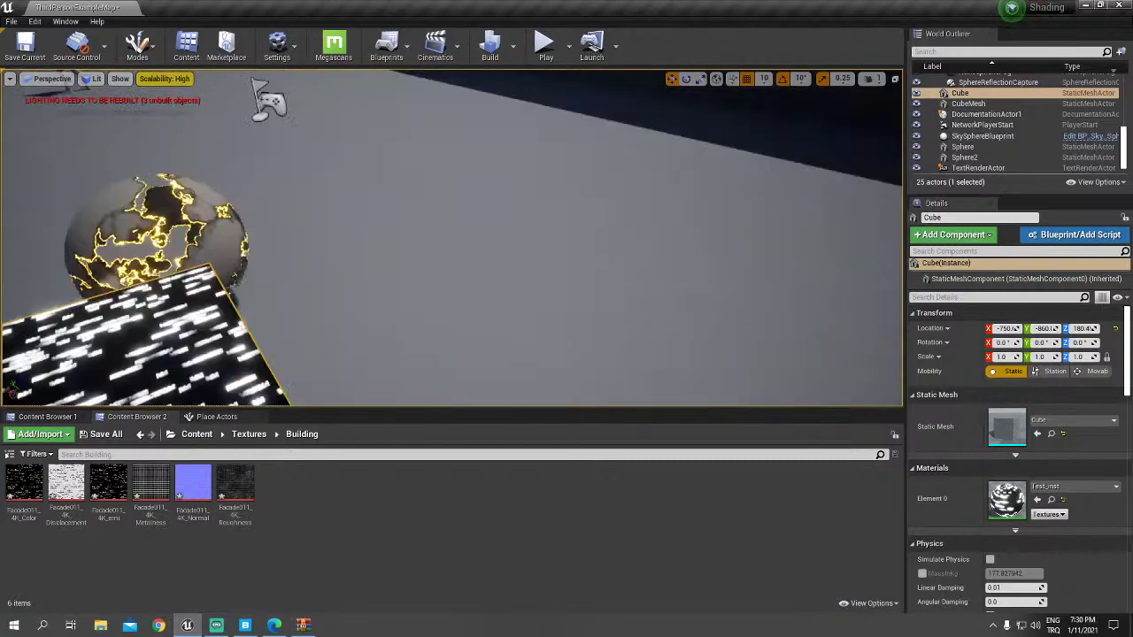
pyautogui.moveTo(531, 222); pyautogui.dragTo(531, 292)
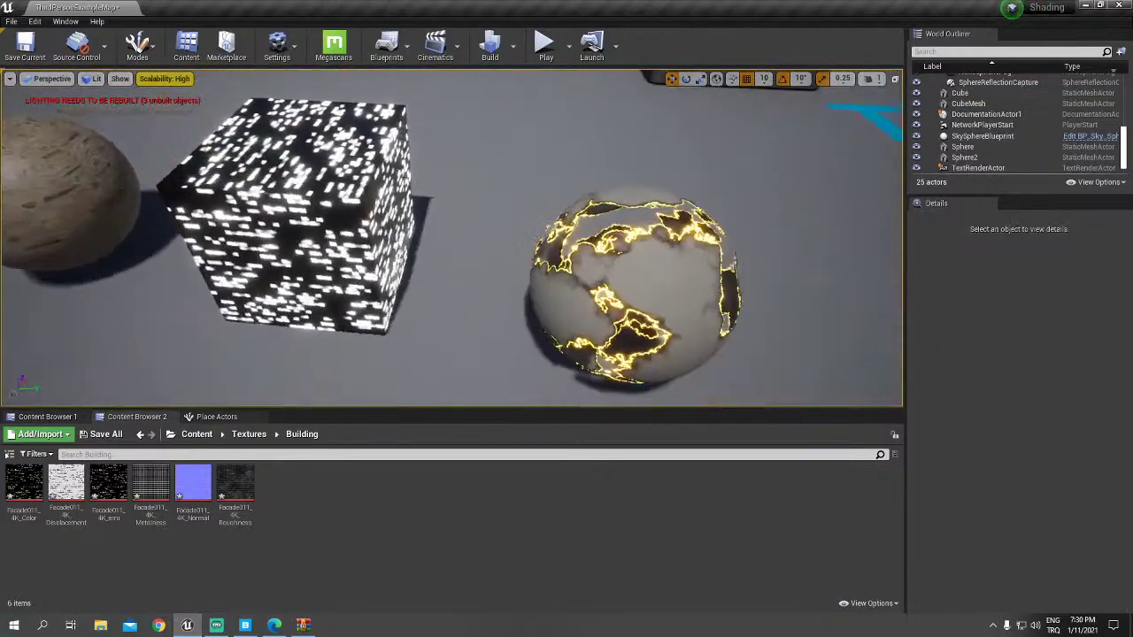
pyautogui.moveTo(531, 221)
pyautogui.mouseDown()
pyautogui.moveTo(460, 186)
pyautogui.moveTo(531, 185)
pyautogui.mouseUp()
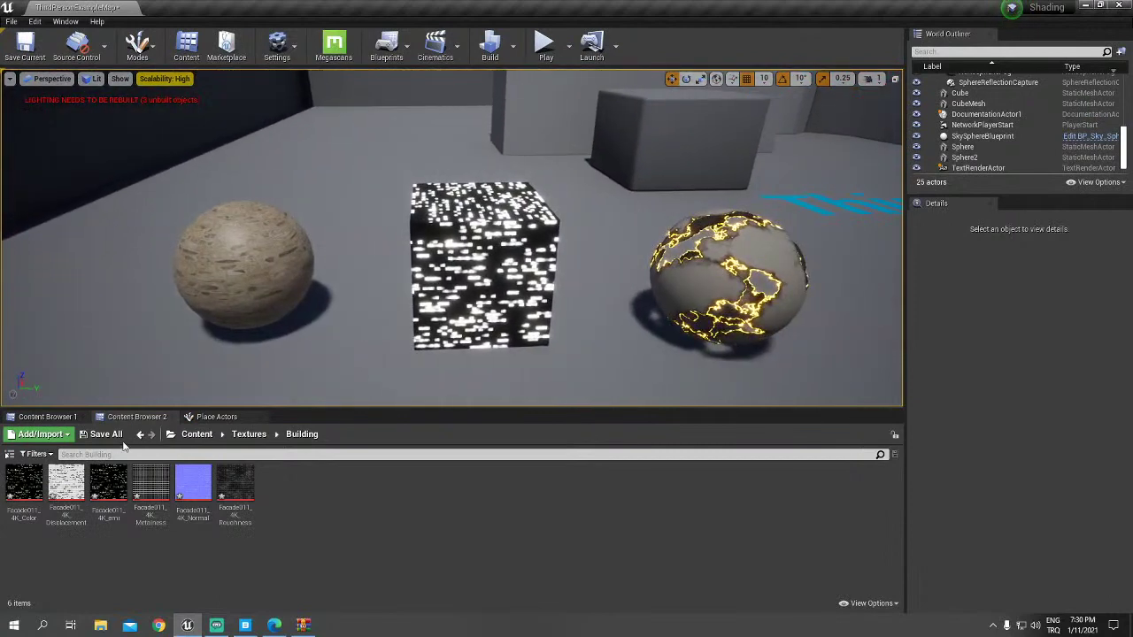
pyautogui.click(65, 420)
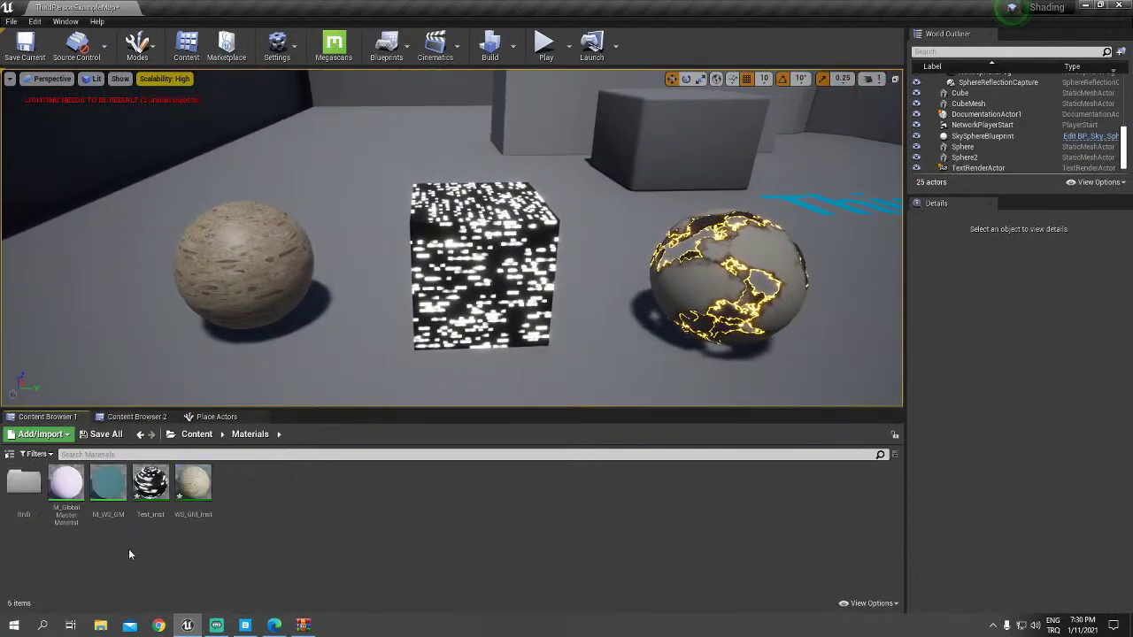
# Step: Duplicate M_GlobalMasterMaterial and name the copy M_GlobalMasterMaterial_Disp
pyautogui.click(67, 495)
pyautogui.hotkey('ctrl', 'c')
pyautogui.hotkey('ctrl', 'v')
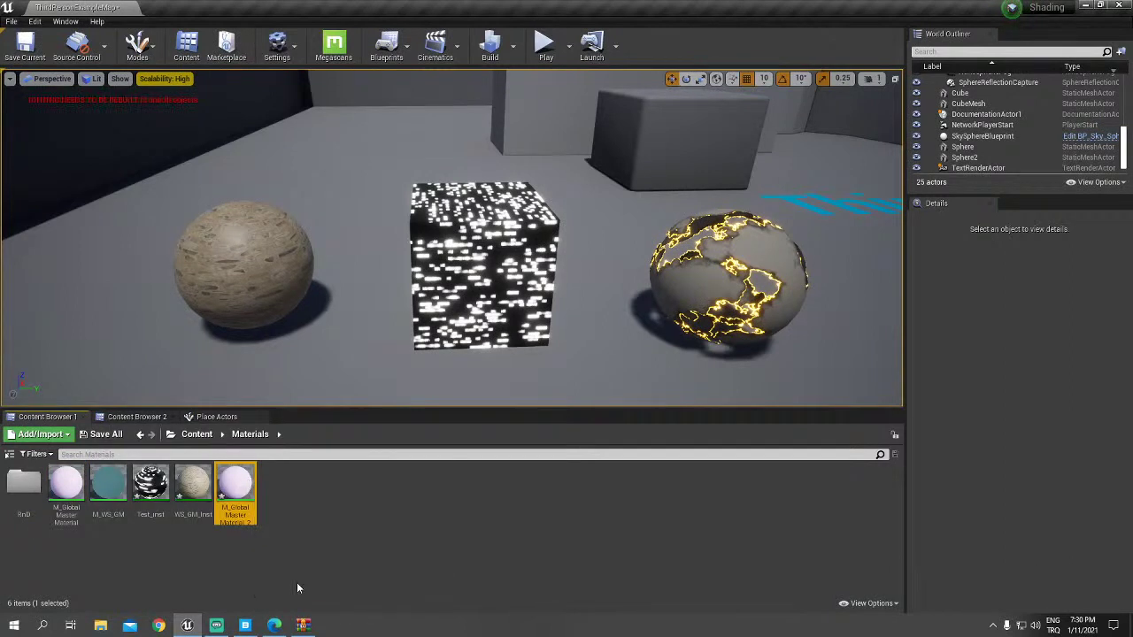
pyautogui.press('End')
pyautogui.press('BackSpace')
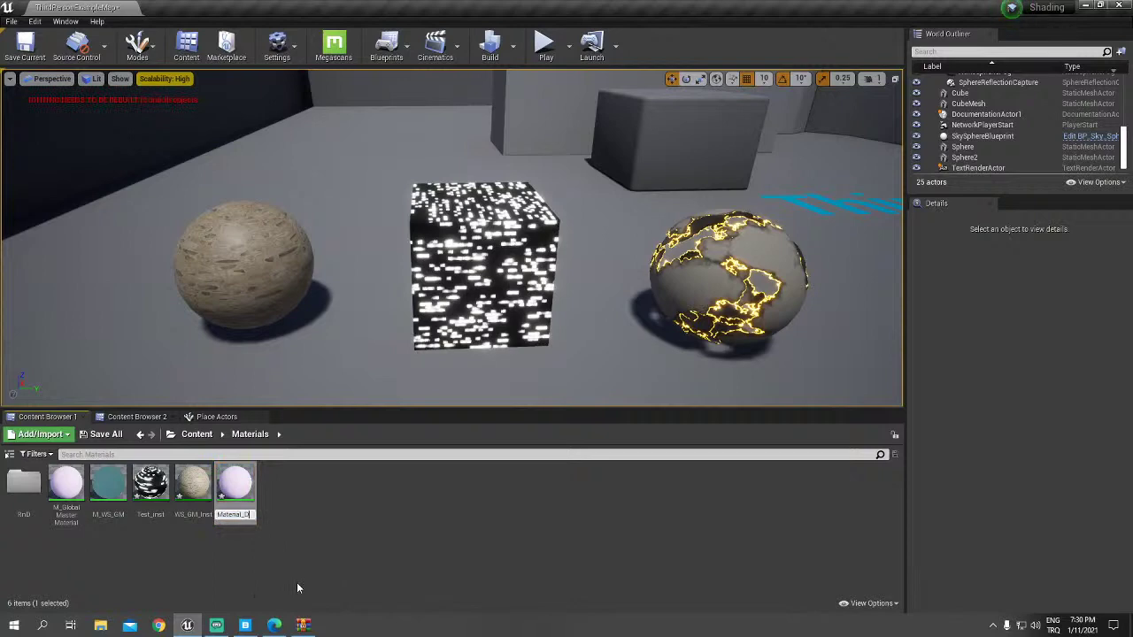
pyautogui.write('Disp')
pyautogui.press('Return')
pyautogui.press('Return')
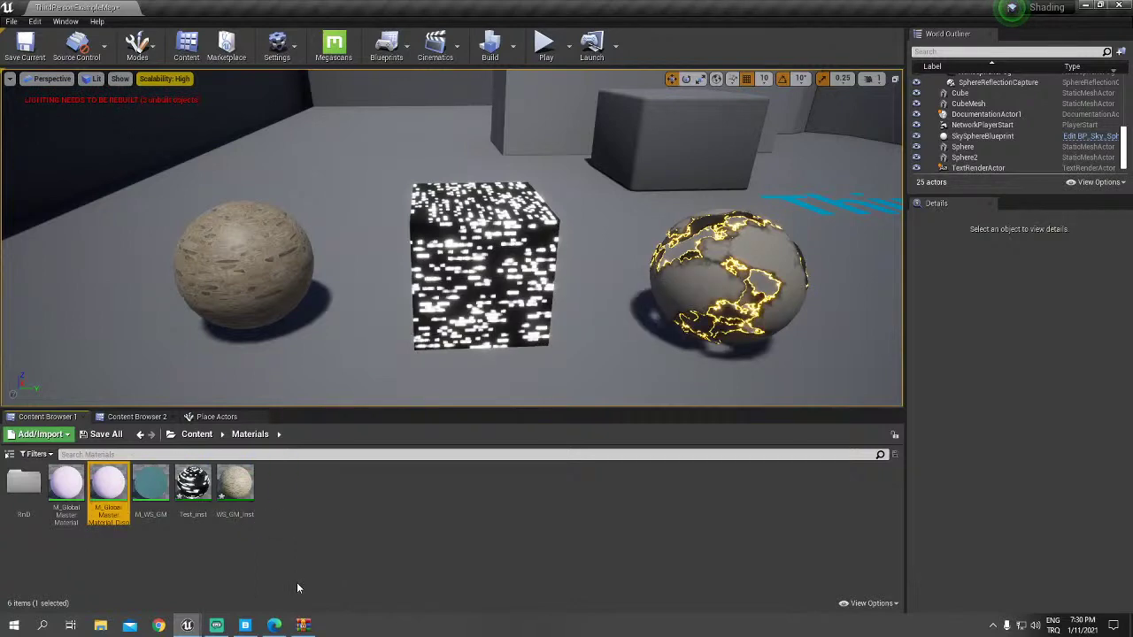
pyautogui.scroll(-1, 462, 271)
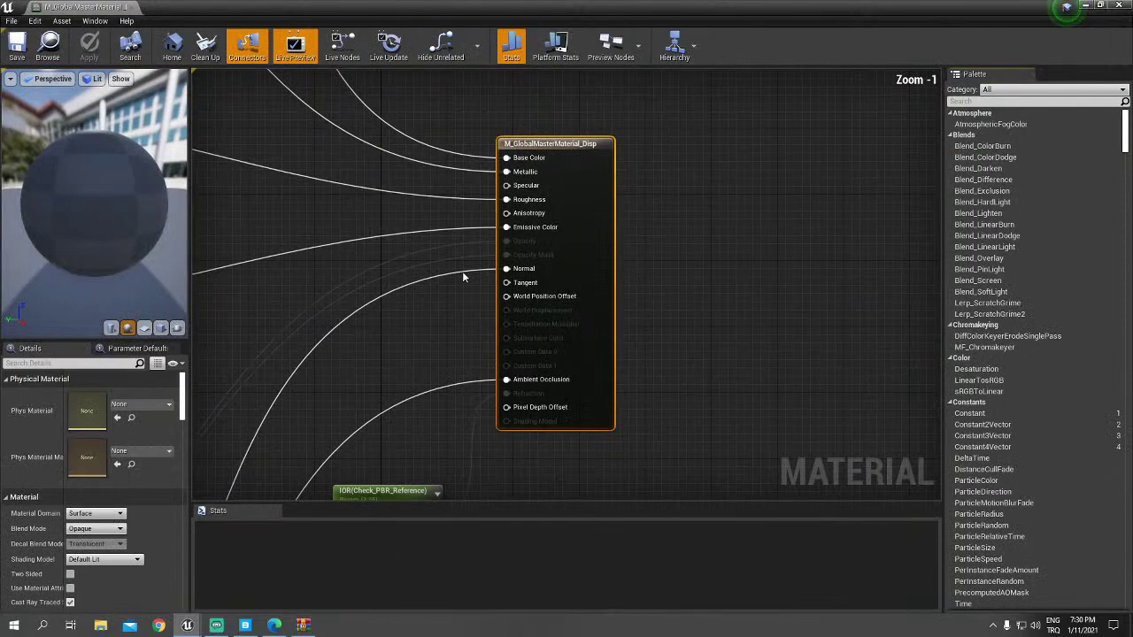
pyautogui.scroll(-9, 462, 271)
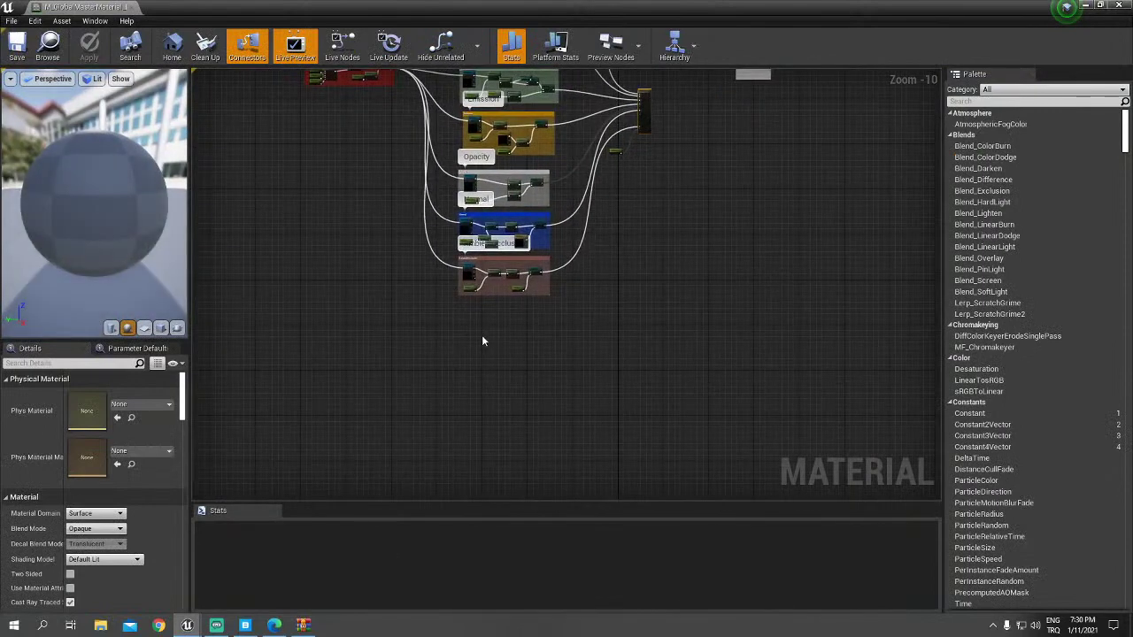
pyautogui.scroll(5, 481, 334)
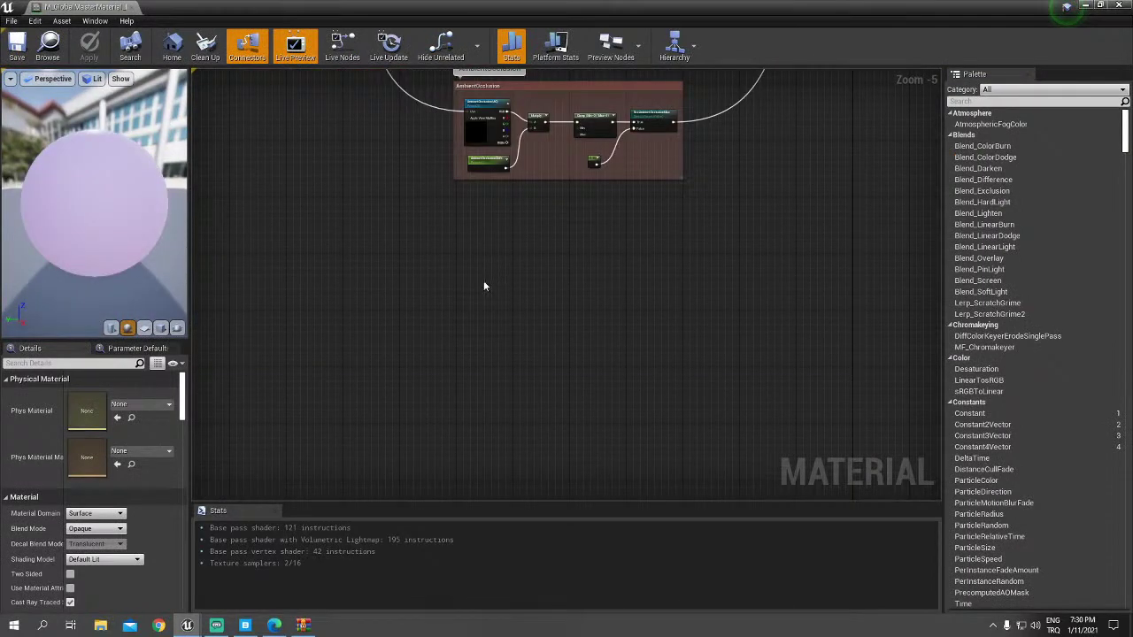
pyautogui.scroll(-2, 115, 443)
pyautogui.scroll(2, 115, 442)
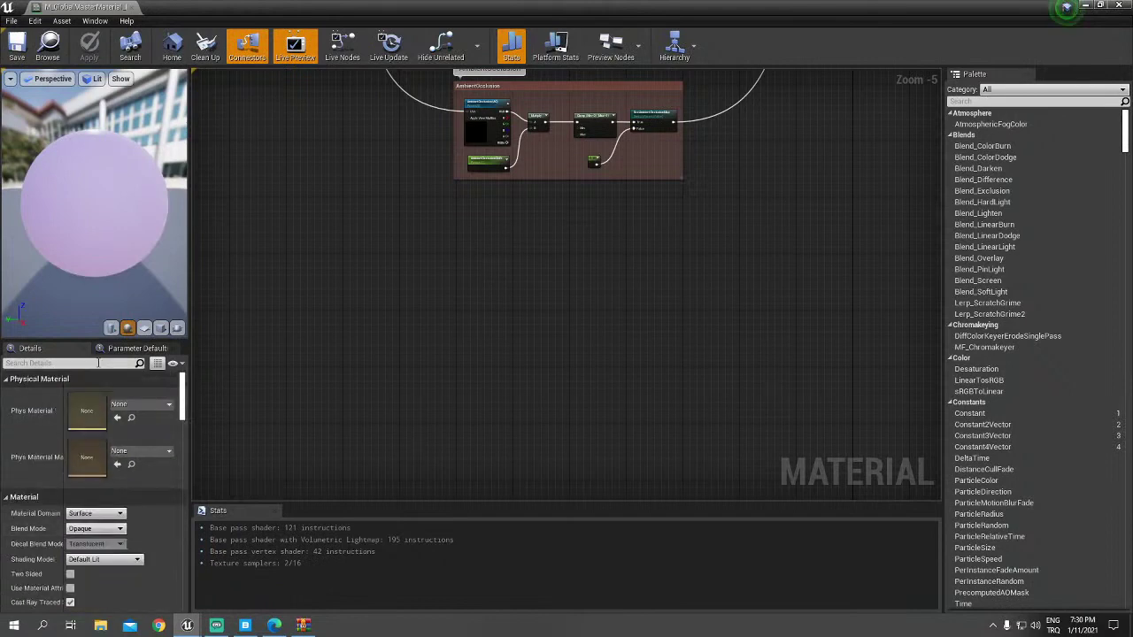
# Step: Filter Details by 'tess', choose Flat Tessellation and turn off Adaptive Tessellation
pyautogui.click(98, 362)
pyautogui.write('tess')
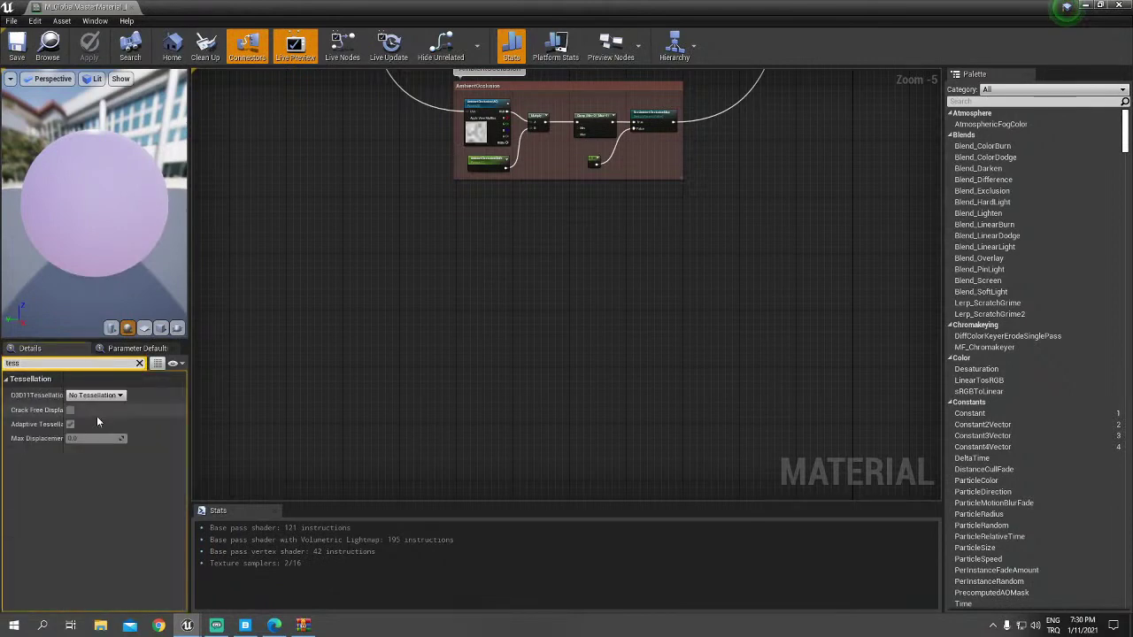
pyautogui.click(96, 395)
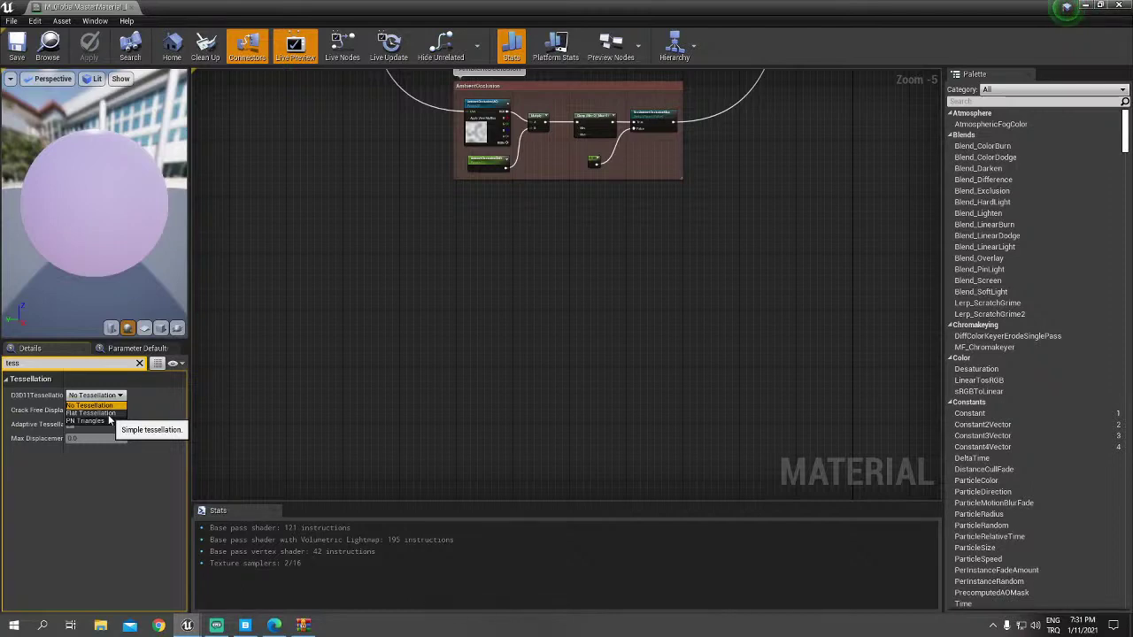
pyautogui.click(108, 414)
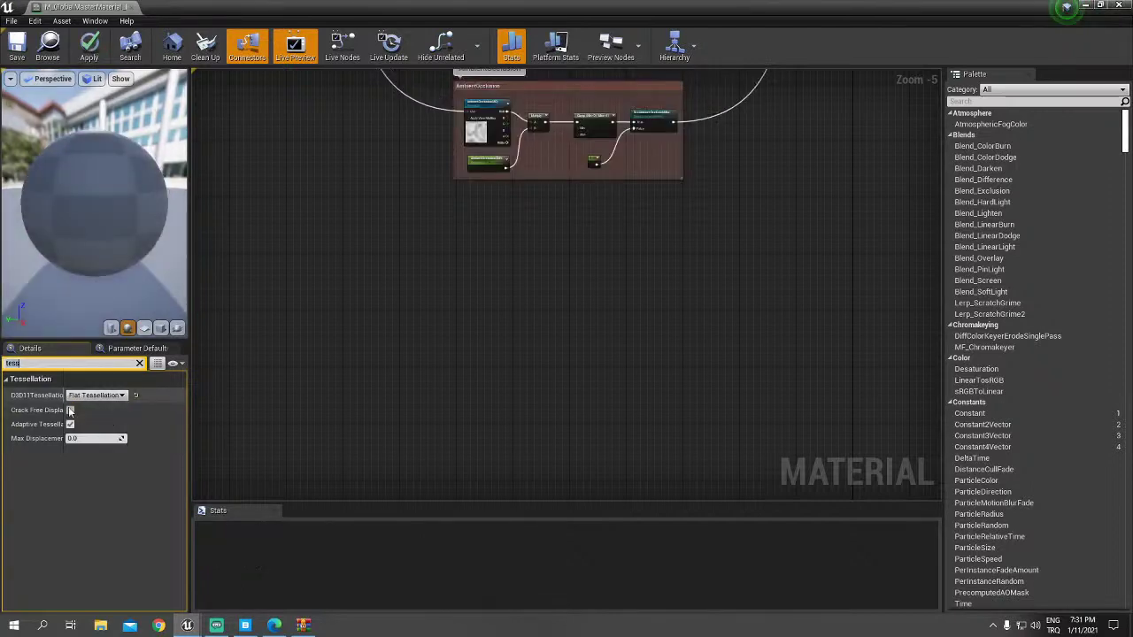
pyautogui.moveTo(71, 419); pyautogui.dragTo(90, 422)
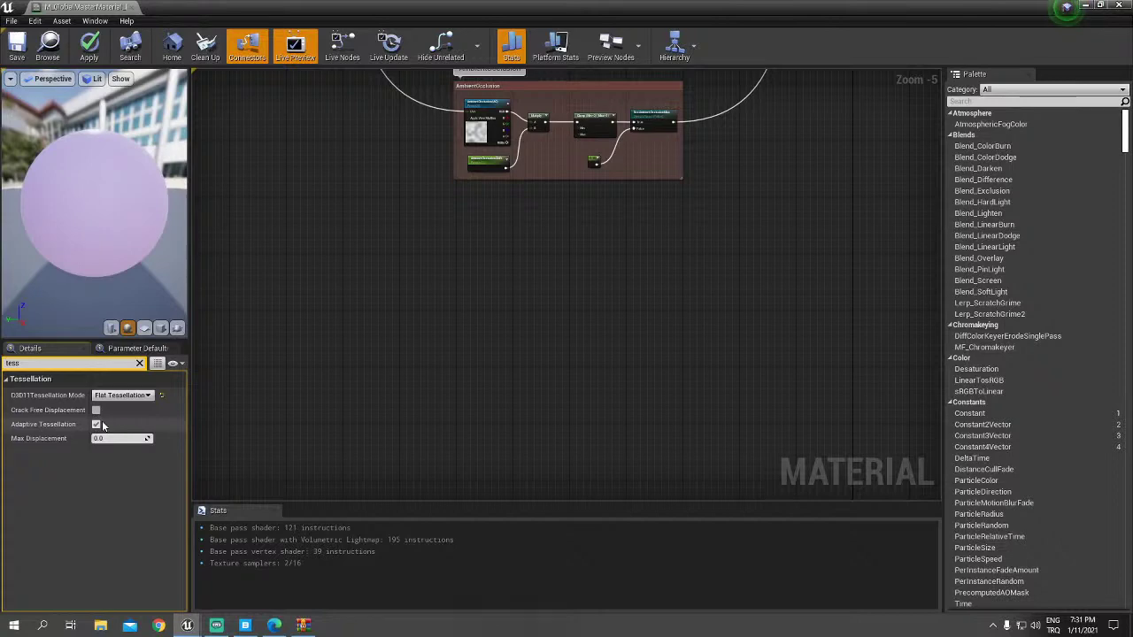
pyautogui.click(102, 425)
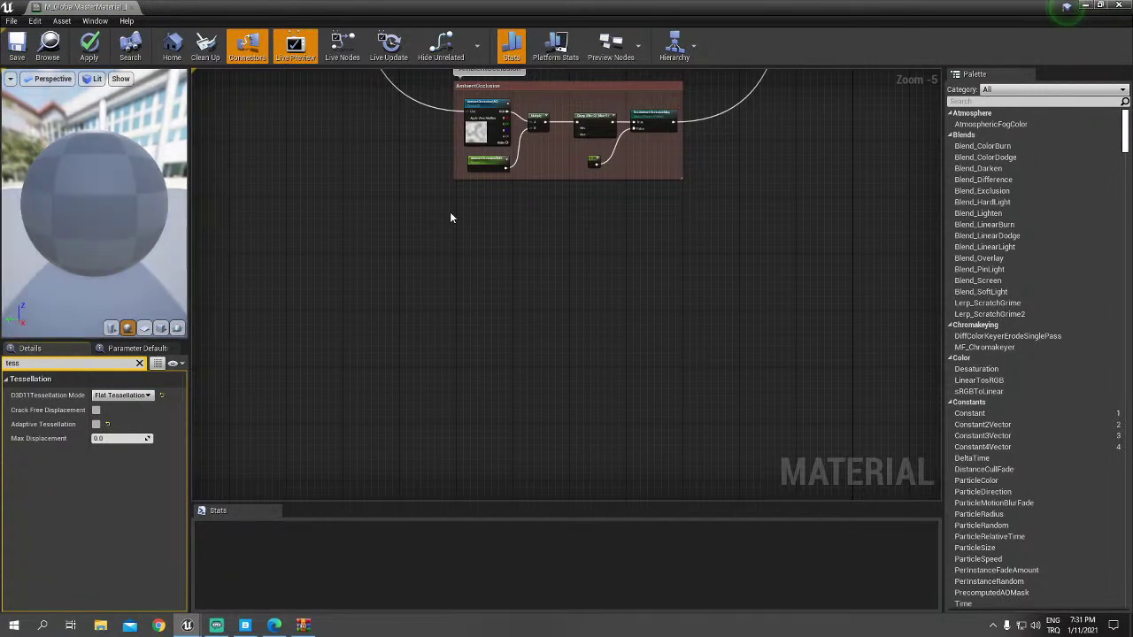
pyautogui.moveTo(450, 217); pyautogui.dragTo(406, 362, button='right')
pyautogui.moveTo(770, 233); pyautogui.dragTo(726, 341, button='right')
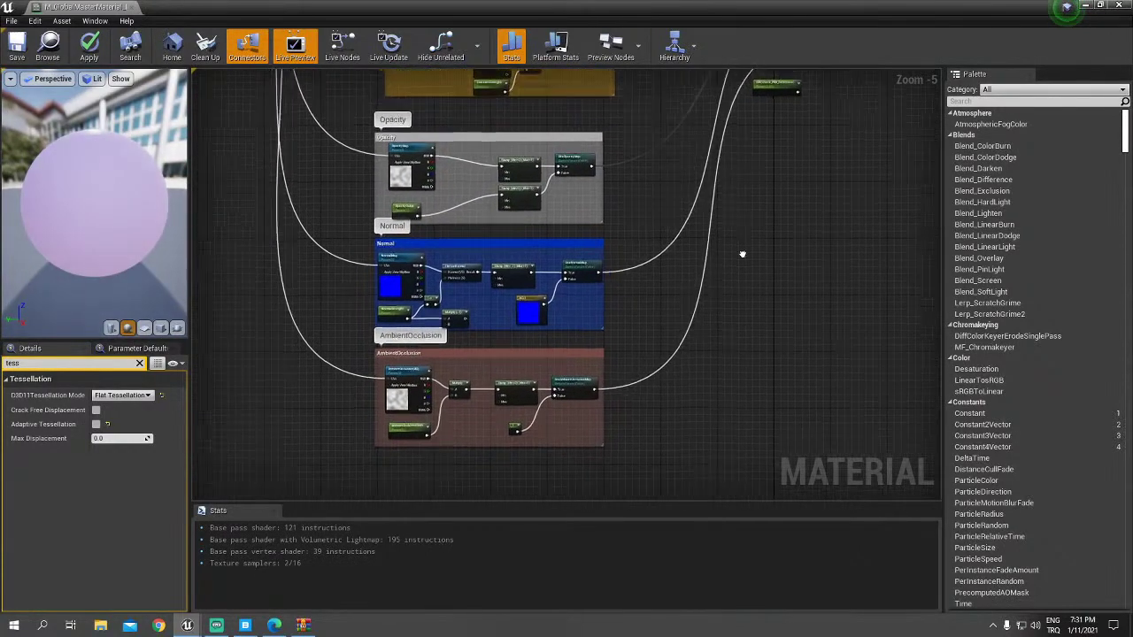
# Step: Clear the 'tess' Details filter and bring the main material output node into view
pyautogui.moveTo(741, 253)
pyautogui.mouseDown(button='right')
pyautogui.moveTo(731, 184)
pyautogui.moveTo(744, 134)
pyautogui.mouseUp(button='right')
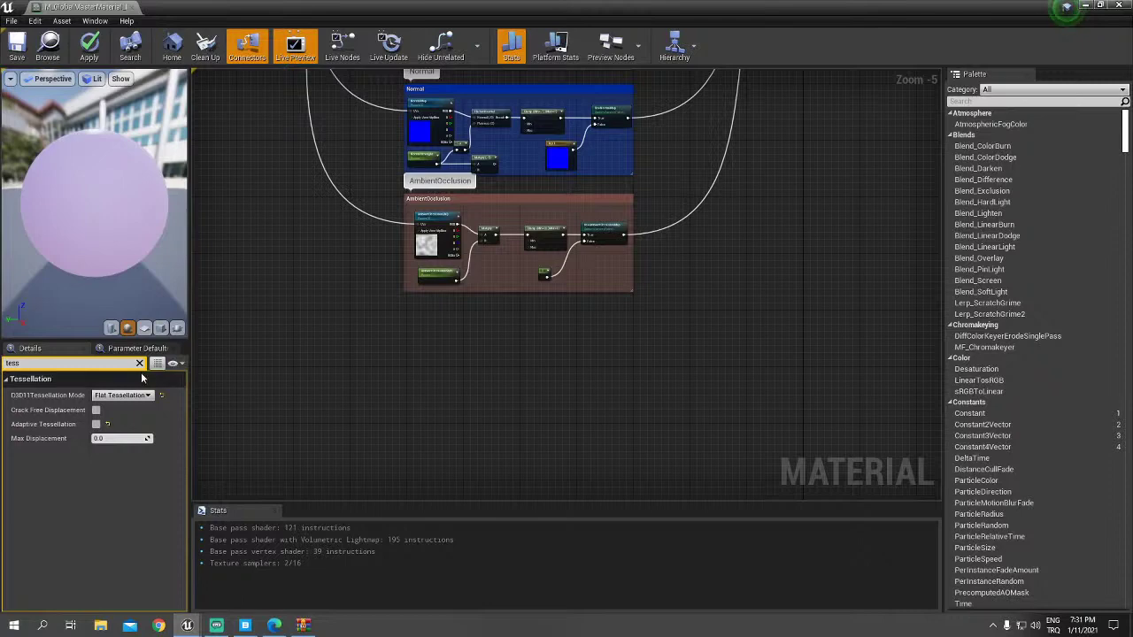
pyautogui.click(139, 364)
pyautogui.moveTo(611, 349); pyautogui.dragTo(460, 464, button='right')
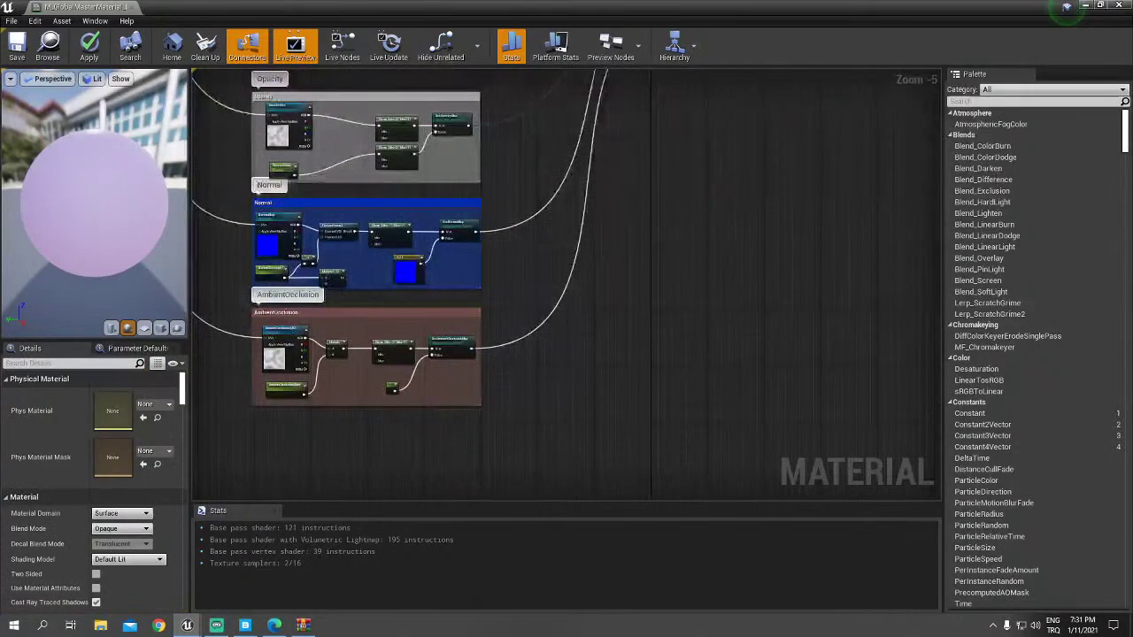
pyautogui.moveTo(637, 124); pyautogui.dragTo(560, 233, button='right')
pyautogui.scroll(3, 559, 234)
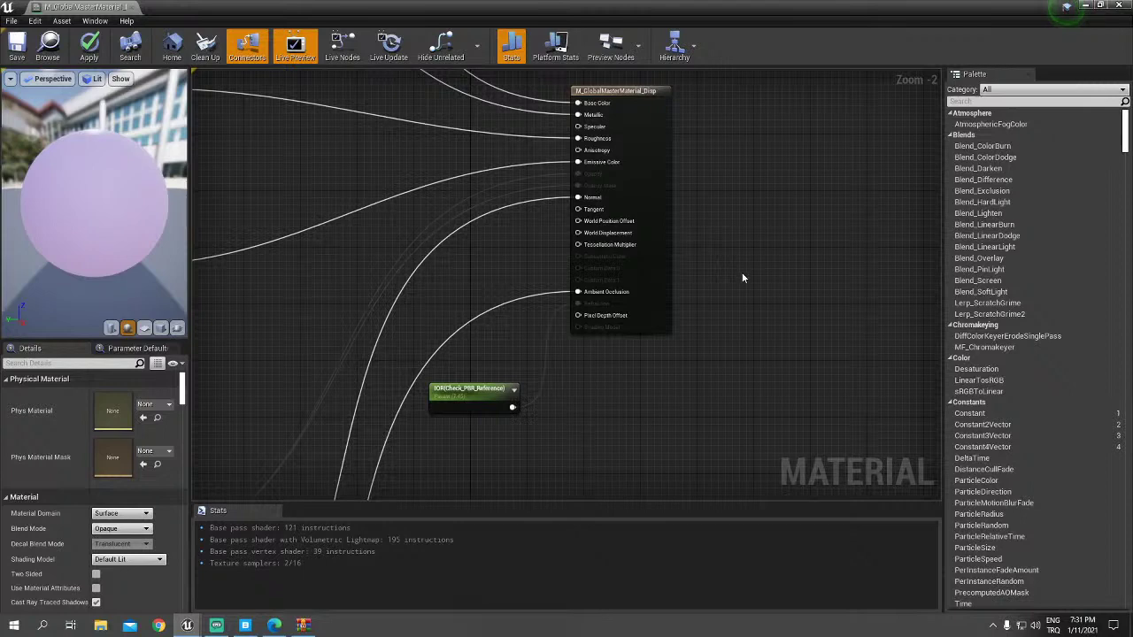
# Step: Promote the output's Tessellation Multiplier input to a parameter placed below the AmbientOcclusion group
pyautogui.scroll(2, 742, 277)
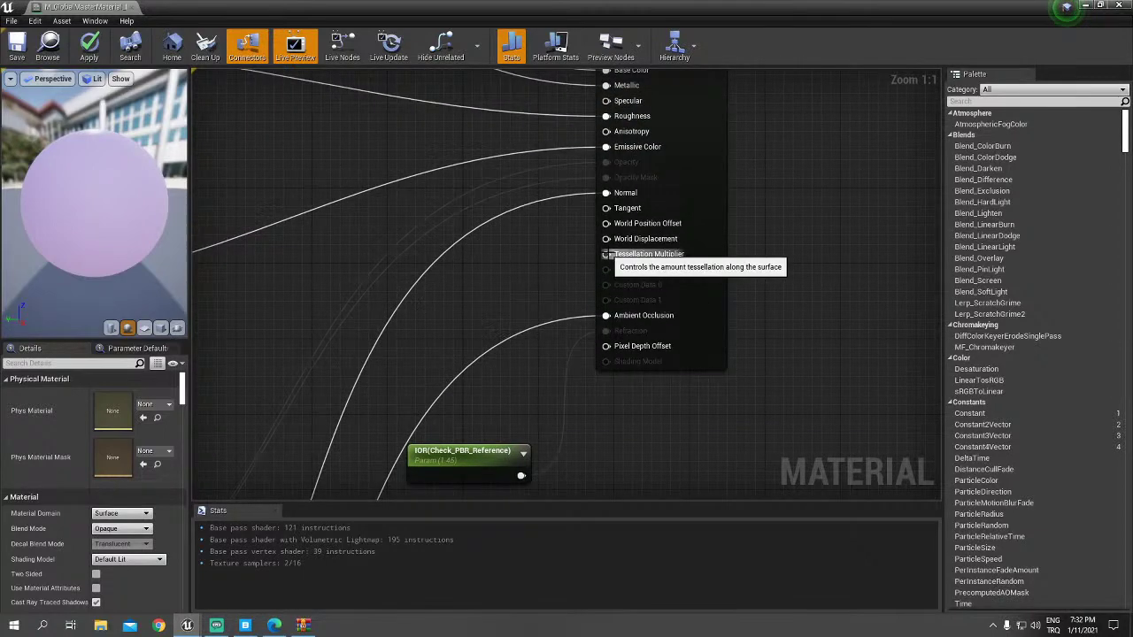
pyautogui.rightClick(609, 255)
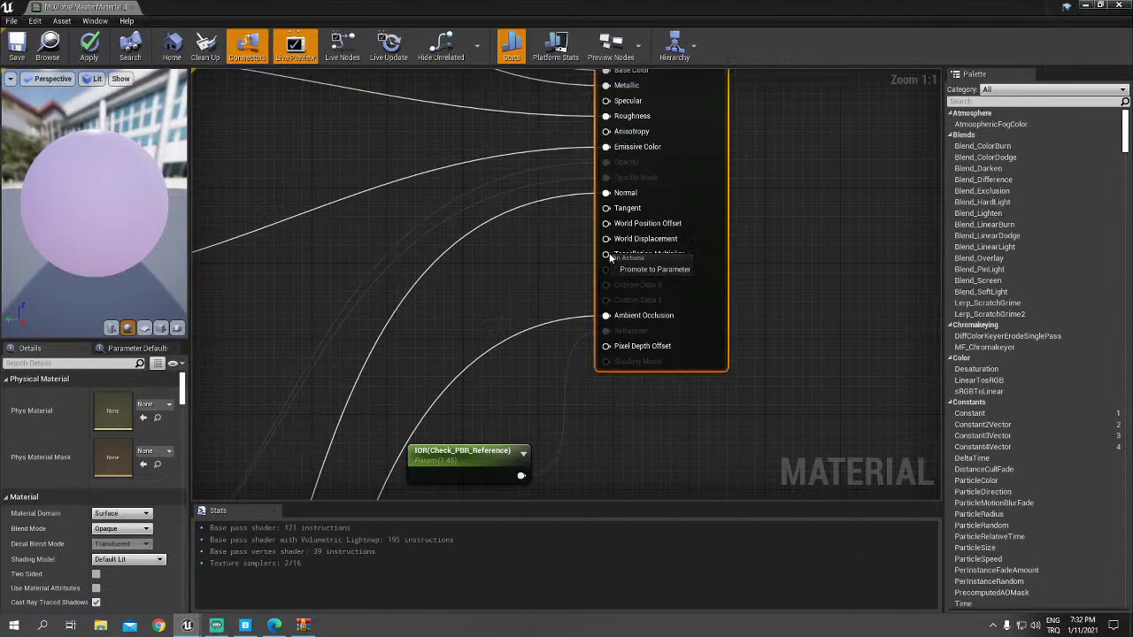
pyautogui.click(630, 269)
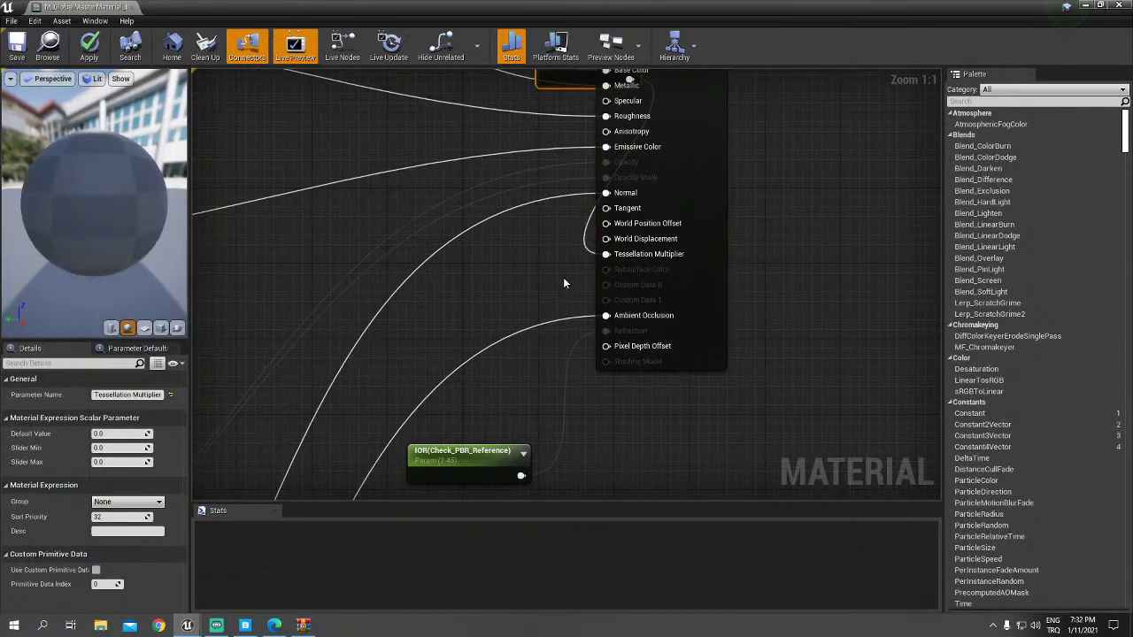
pyautogui.moveTo(564, 279)
pyautogui.mouseDown()
pyautogui.moveTo(467, 303)
pyautogui.moveTo(481, 270)
pyautogui.mouseUp()
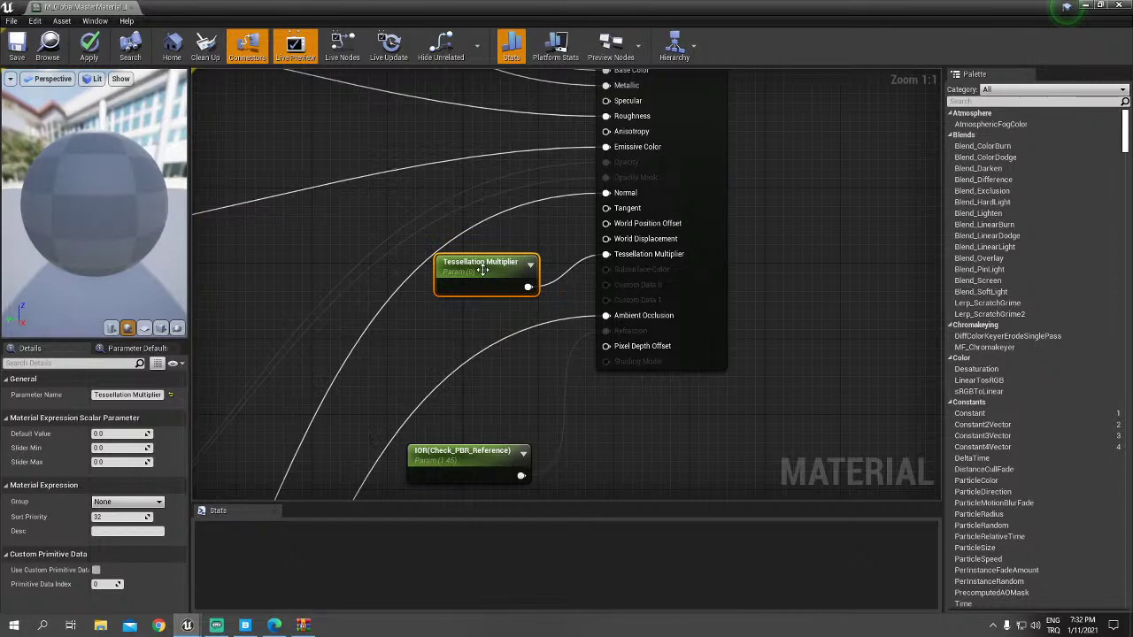
pyautogui.scroll(-5, 461, 333)
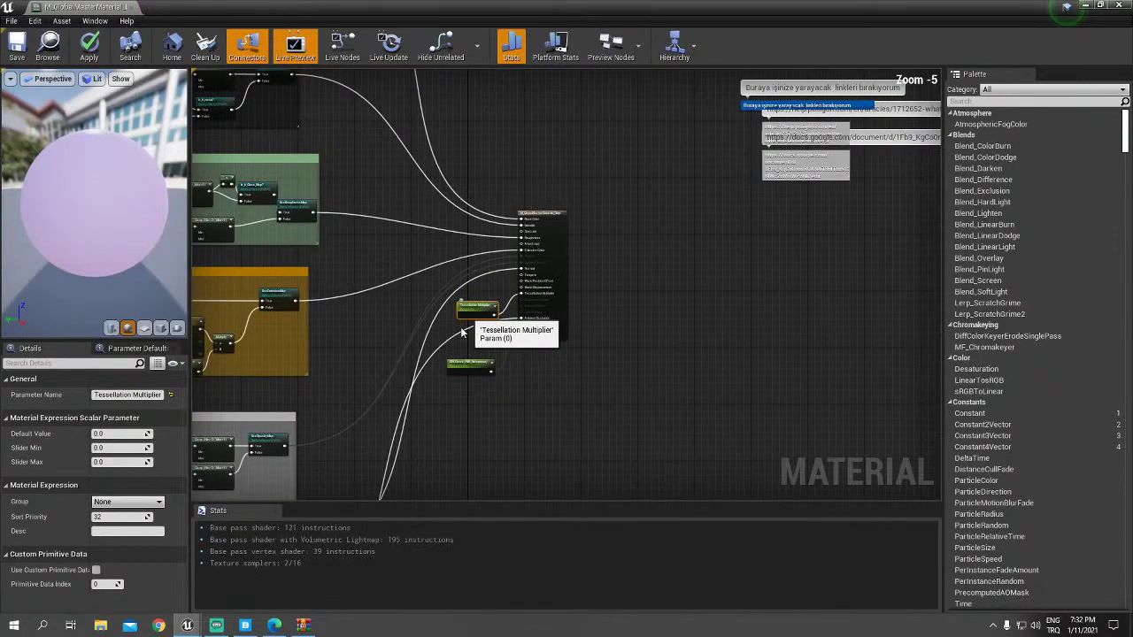
pyautogui.moveTo(461, 333)
pyautogui.mouseDown()
pyautogui.moveTo(530, 422)
pyautogui.moveTo(607, 379)
pyautogui.mouseUp()
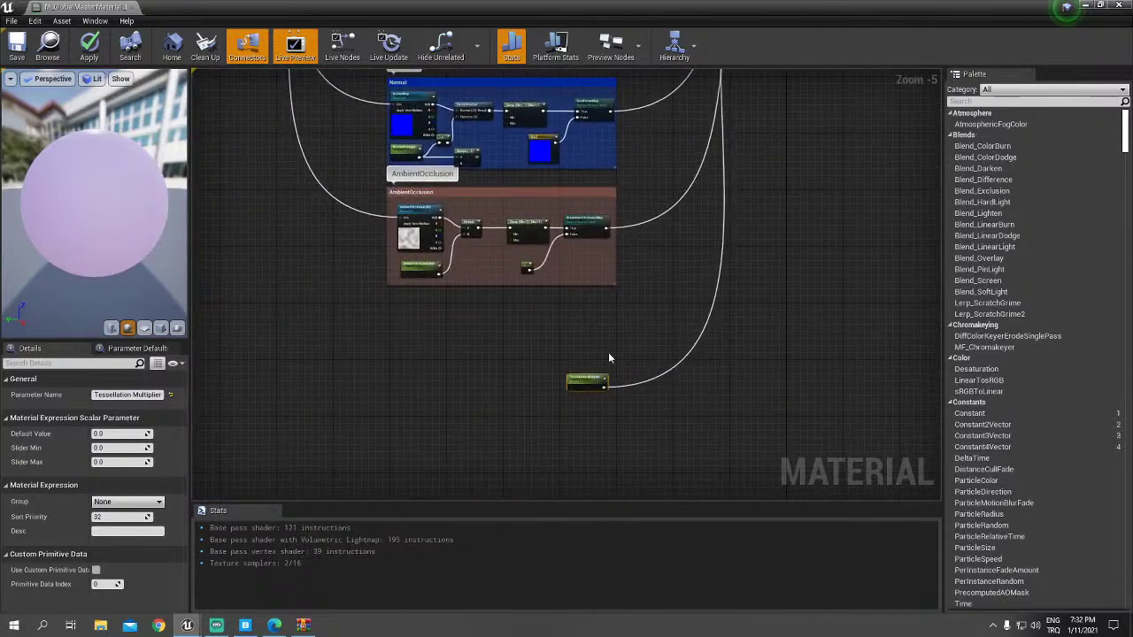
pyautogui.moveTo(441, 345); pyautogui.dragTo(485, 378, button='right')
pyautogui.click(453, 389)
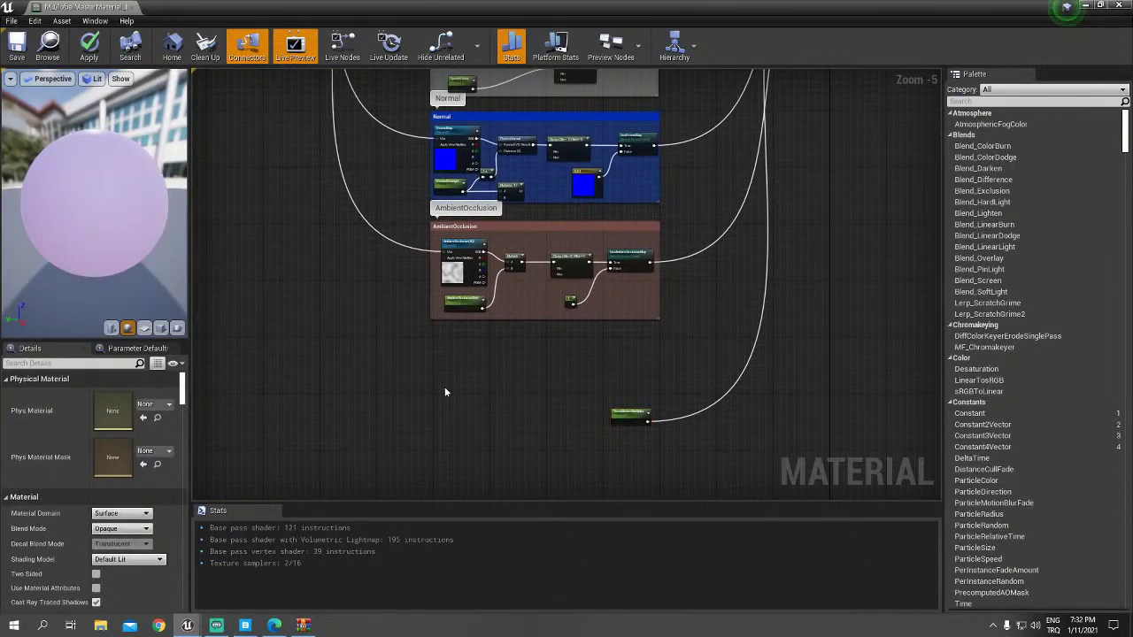
# Step: Add a Texture Sample and convert it to a texture parameter named DisplacementMap
pyautogui.rightClick(444, 386)
pyautogui.press('Escape')
pyautogui.click(445, 379)
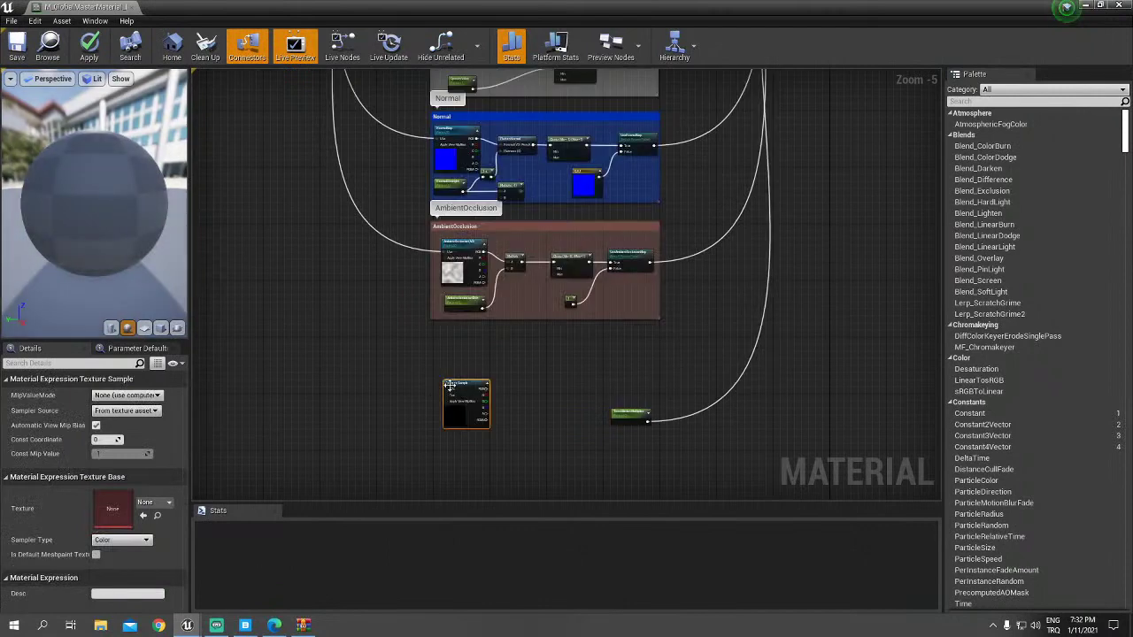
pyautogui.scroll(5, 447, 382)
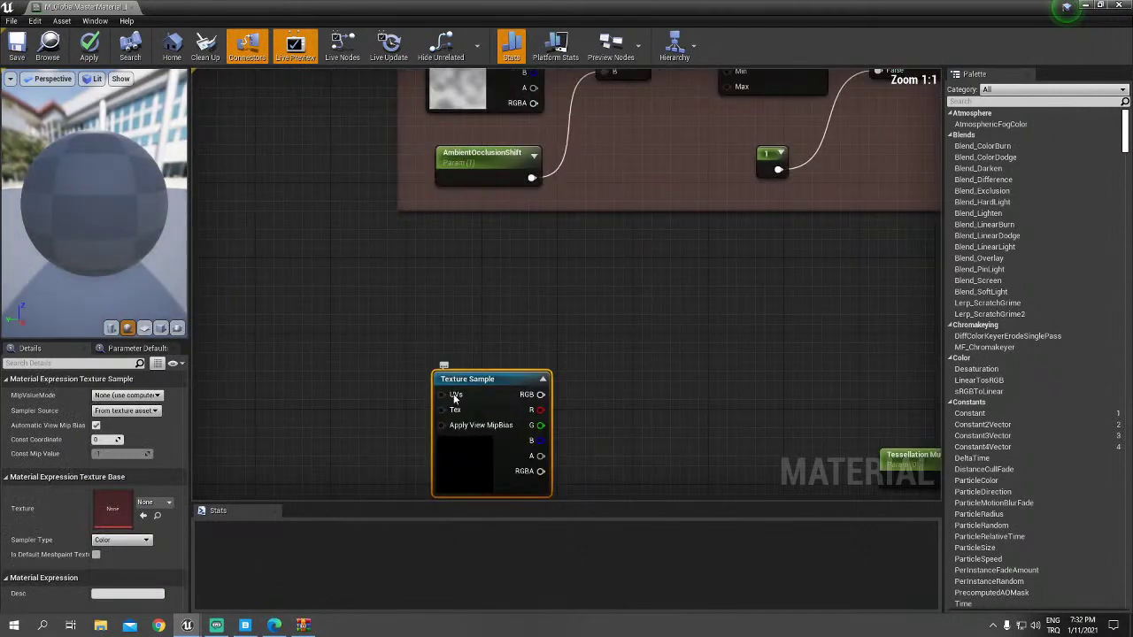
pyautogui.rightClick(454, 399)
pyautogui.click(609, 301)
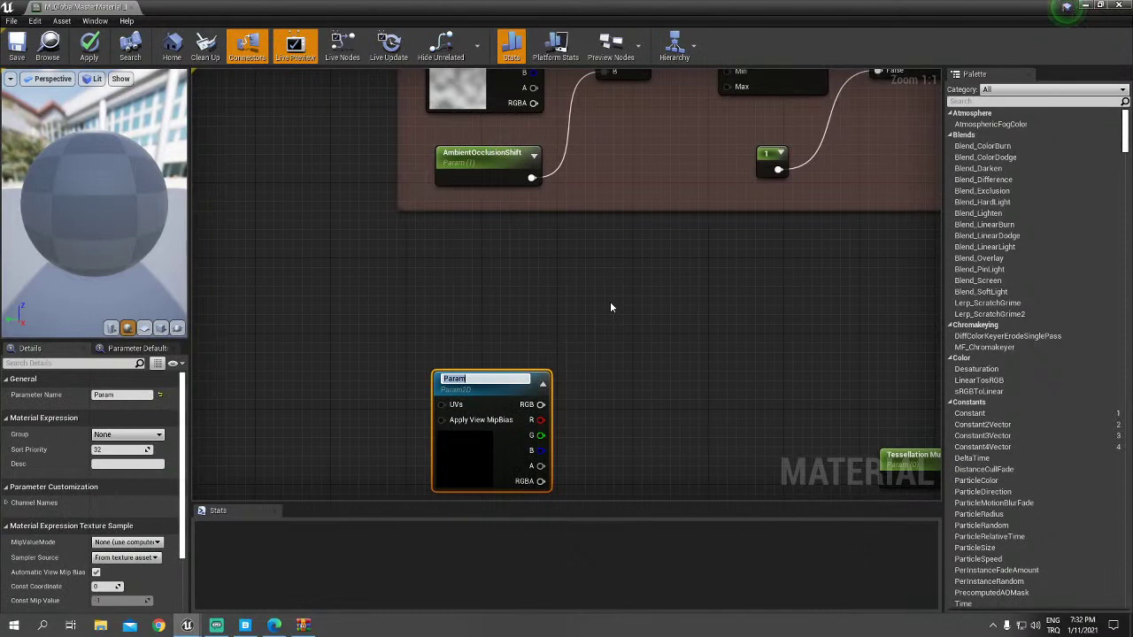
pyautogui.write('DisplacementMap')
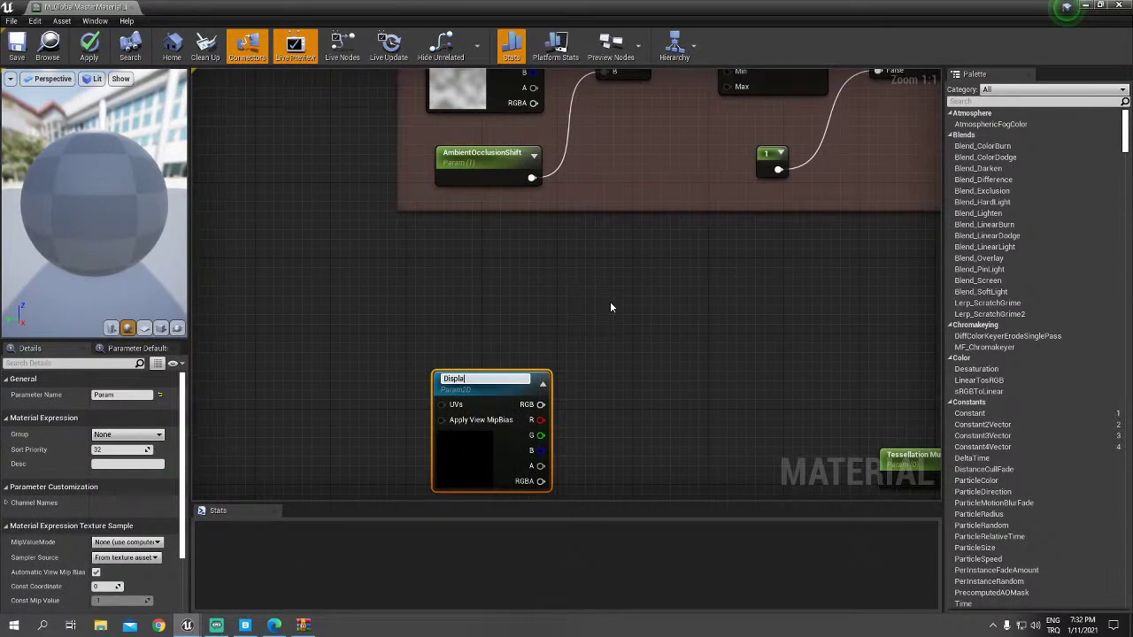
pyautogui.press('Return')
# Step: Shift the DisplacementMap node left and add a Multiply node beside it
pyautogui.scroll(-2, 700, 410)
pyautogui.moveTo(700, 410); pyautogui.dragTo(548, 316, button='right')
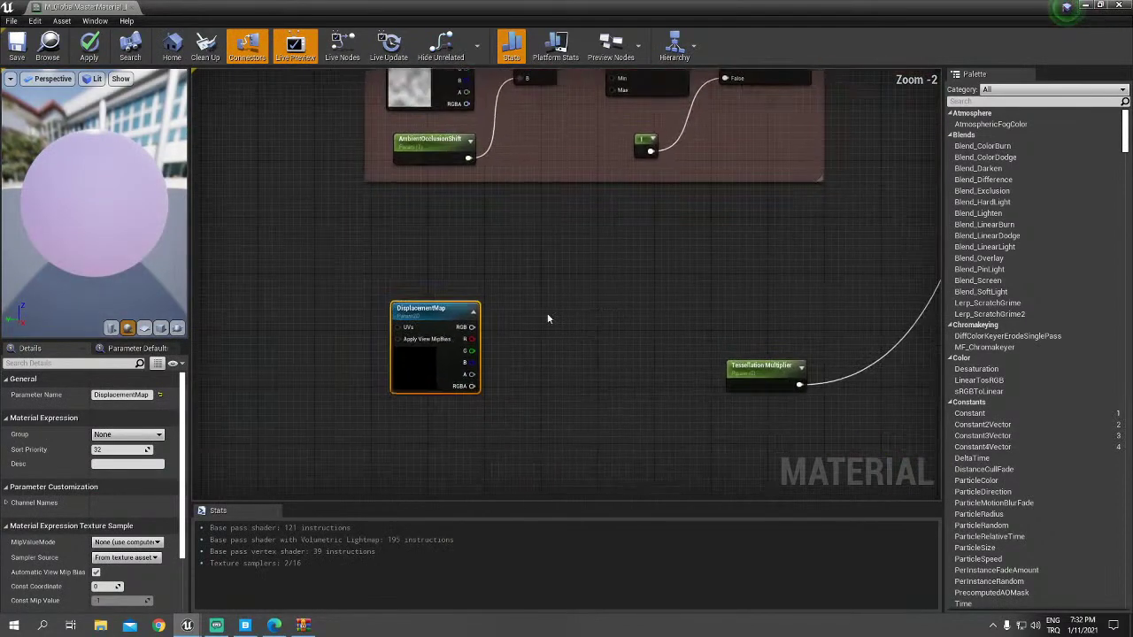
pyautogui.moveTo(443, 305); pyautogui.dragTo(401, 296)
pyautogui.click(485, 323)
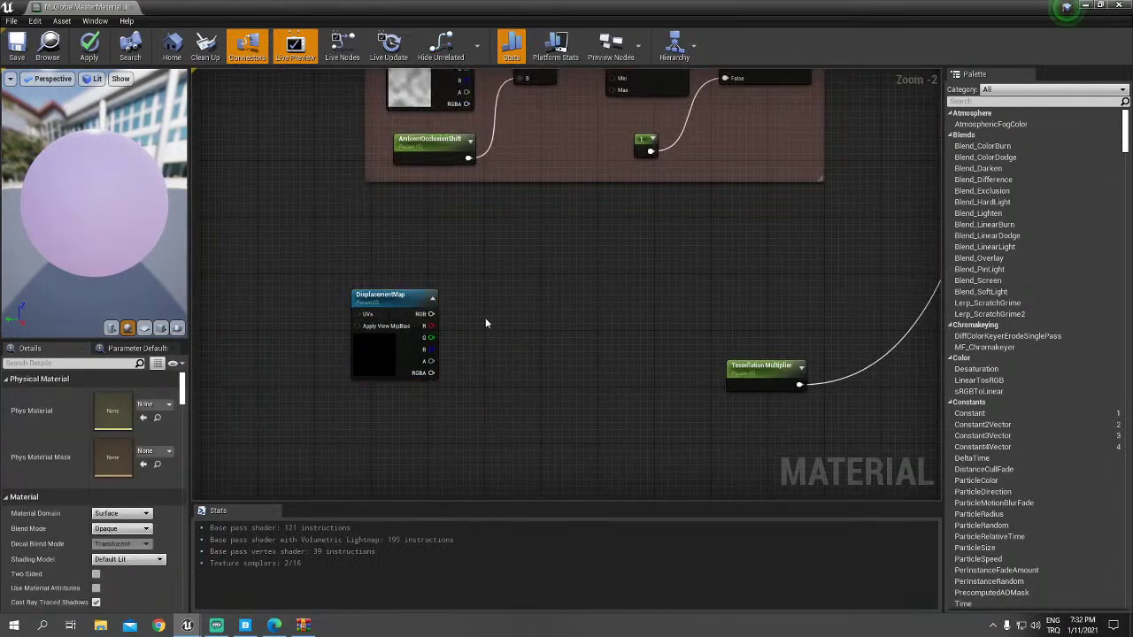
pyautogui.click(512, 311)
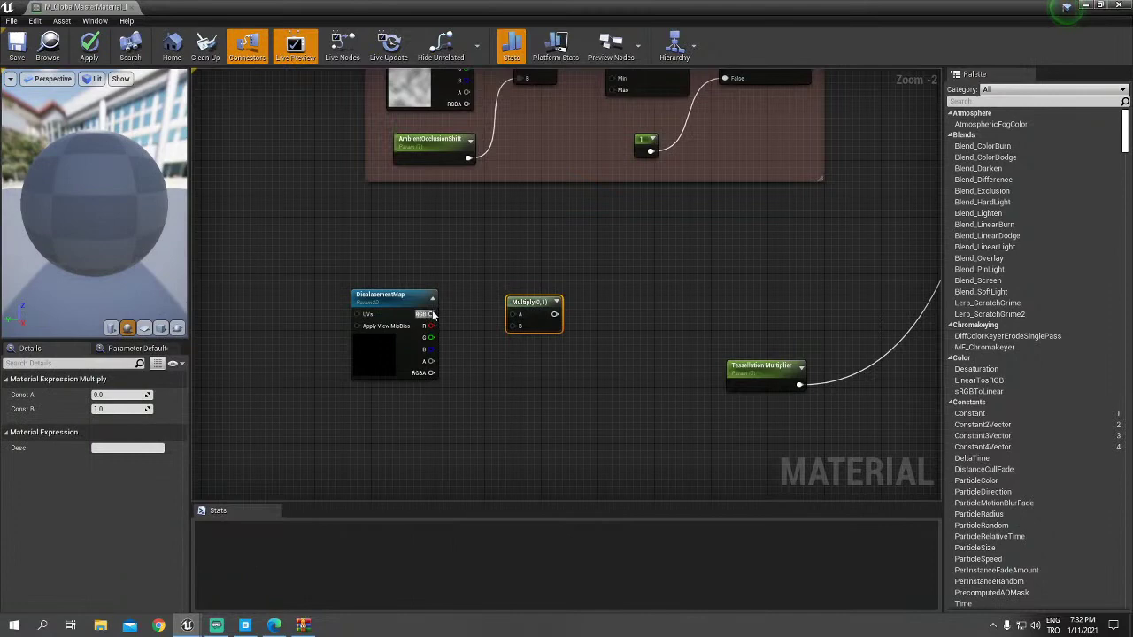
# Step: Wire DisplacementMap RGB into Multiply A and promote B to a DisplacementAmount parameter
pyautogui.moveTo(430, 314); pyautogui.dragTo(512, 315)
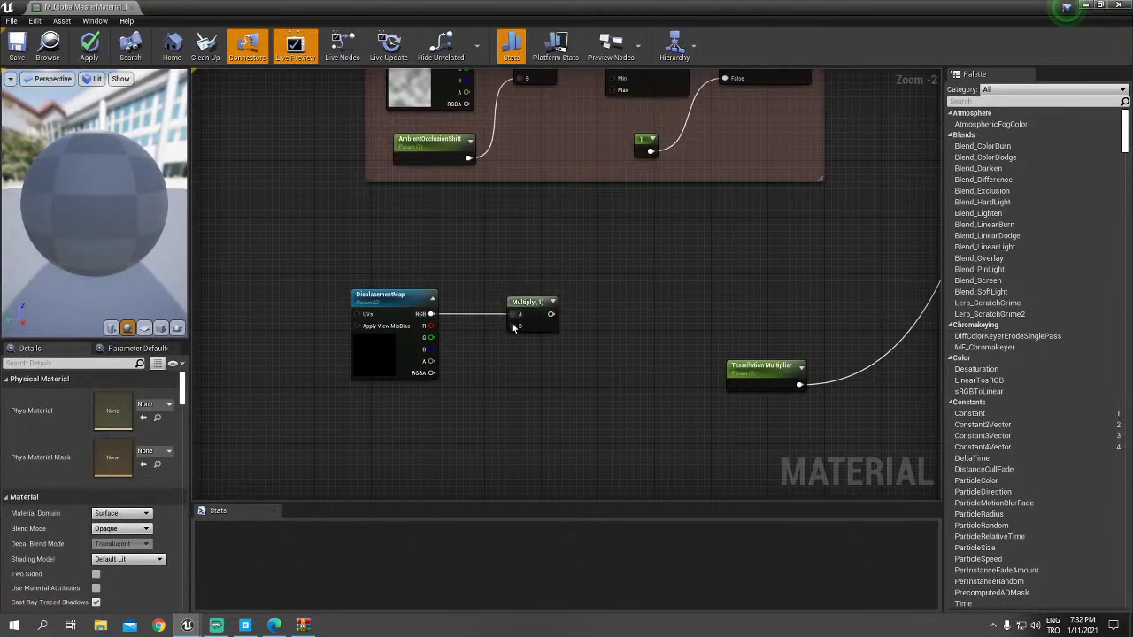
pyautogui.rightClick(512, 327)
pyautogui.click(548, 343)
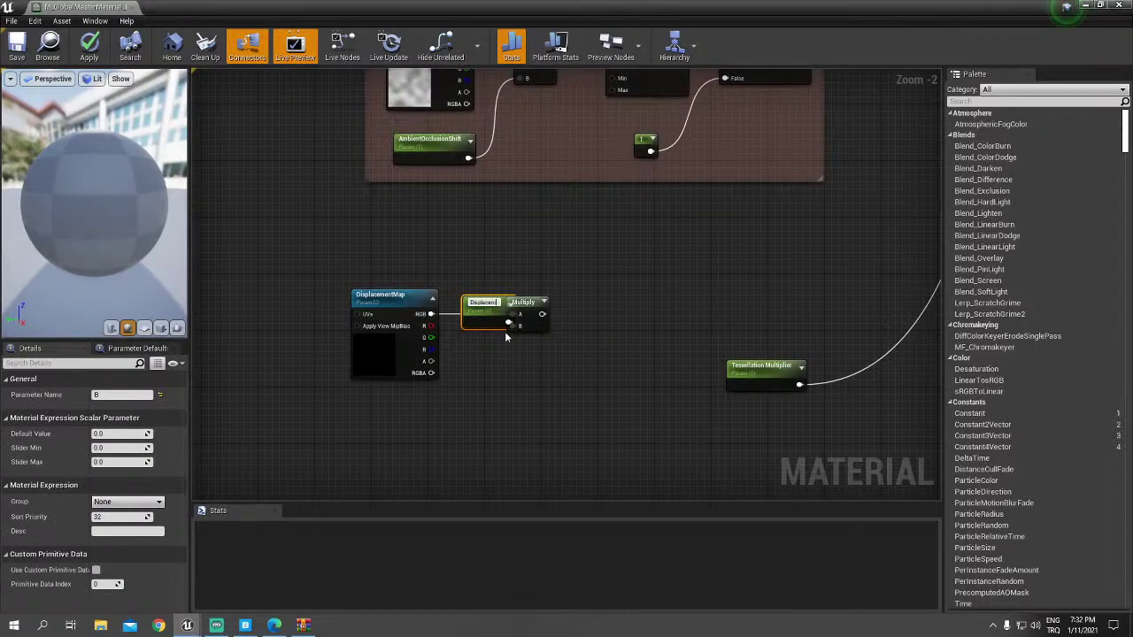
pyautogui.write('mentAm')
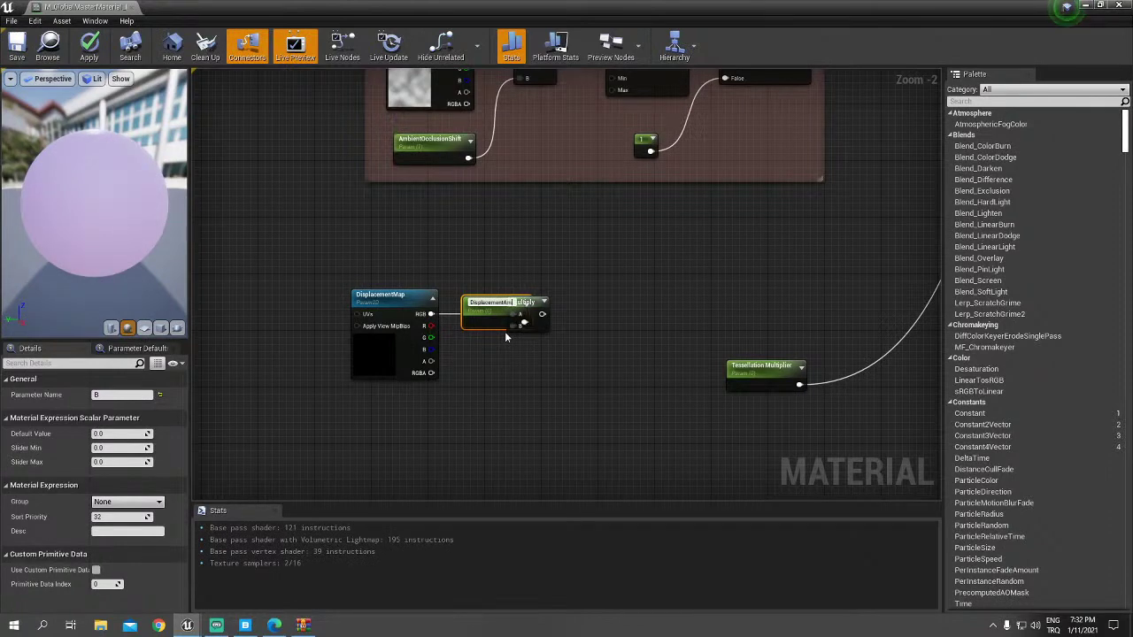
pyautogui.write('ount')
pyautogui.press('Return')
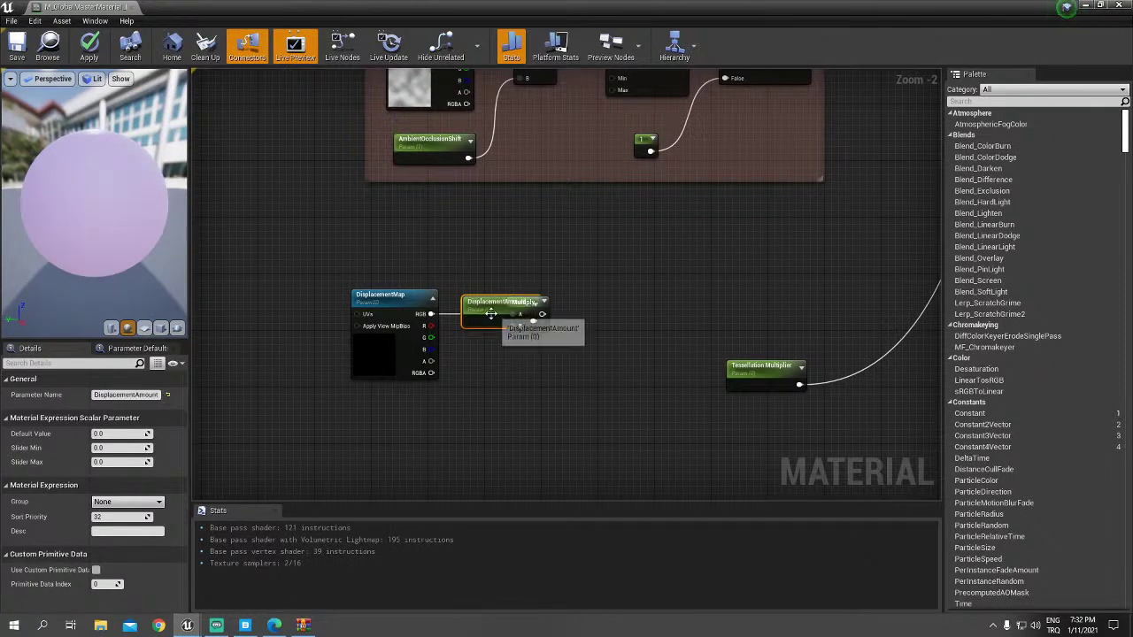
pyautogui.moveTo(490, 314); pyautogui.dragTo(431, 444)
# Step: Rename the parameter to DispAmount in Details and position it below the Multiply
pyautogui.click(128, 396)
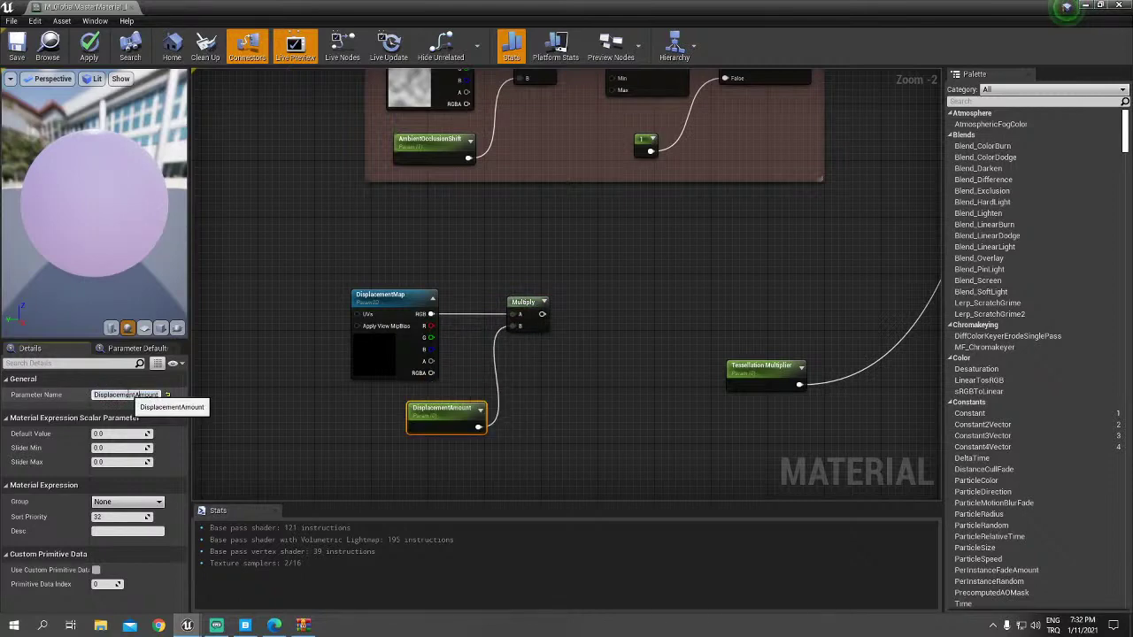
pyautogui.press('BackSpace')
pyautogui.press('BackSpace')
pyautogui.press('BackSpace')
pyautogui.press('BackSpace')
pyautogui.press('BackSpace')
pyautogui.press('BackSpace')
pyautogui.press('BackSpace')
pyautogui.press('BackSpace')
pyautogui.press('Return')
pyautogui.click(529, 439)
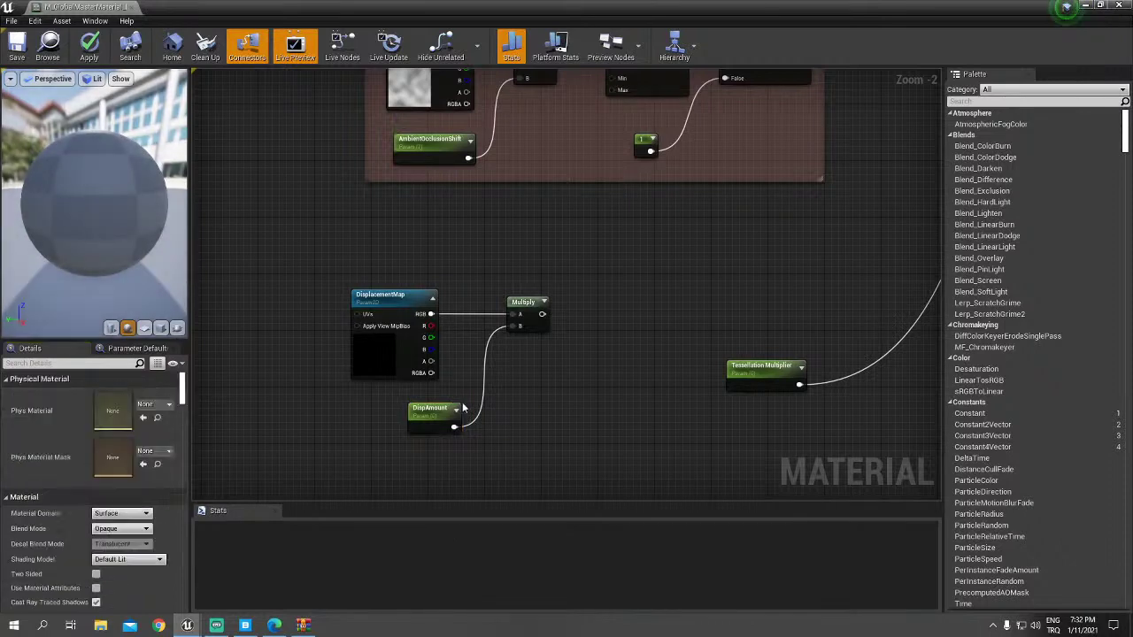
pyautogui.moveTo(404, 410); pyautogui.dragTo(401, 409)
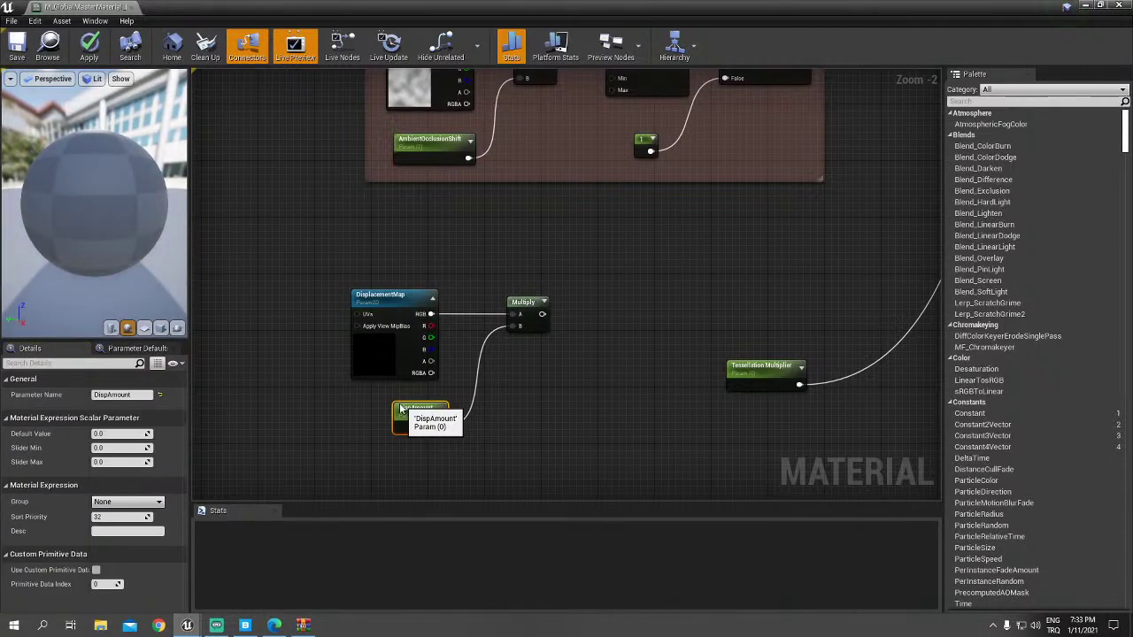
pyautogui.click(605, 328)
pyautogui.moveTo(605, 329)
pyautogui.mouseDown(button='right')
pyautogui.moveTo(409, 455)
pyautogui.moveTo(437, 374)
pyautogui.mouseUp(button='right')
# Step: Connect the Multiply result to the World Displacement input
pyautogui.scroll(-2, 531, 324)
pyautogui.moveTo(531, 324); pyautogui.dragTo(436, 454, button='right')
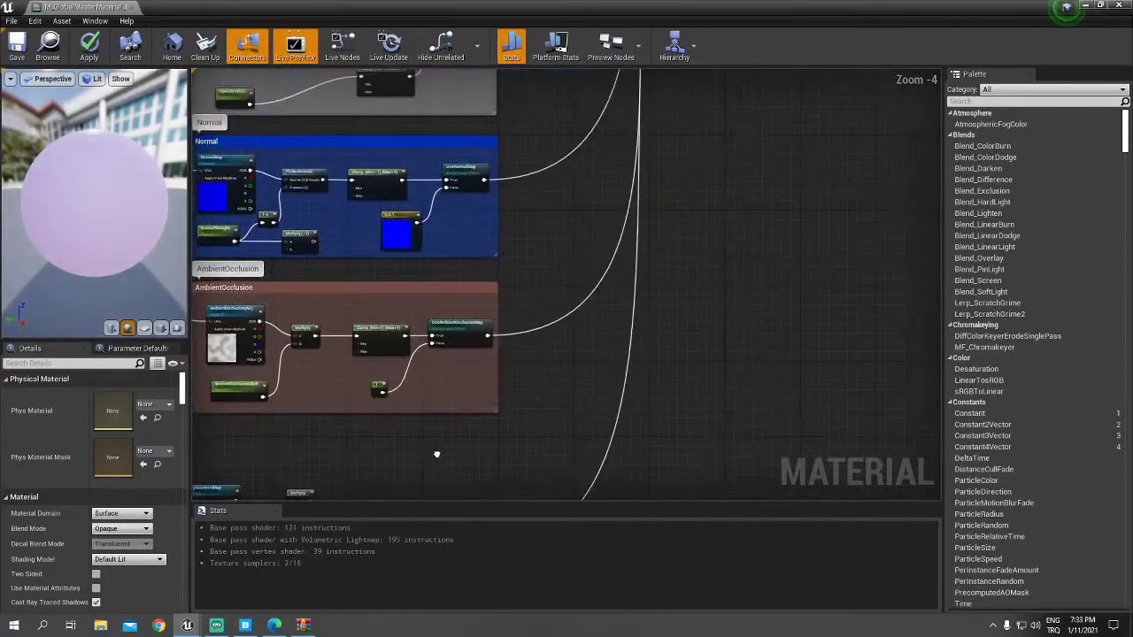
pyautogui.scroll(-3, 436, 454)
pyautogui.scroll(4, 379, 478)
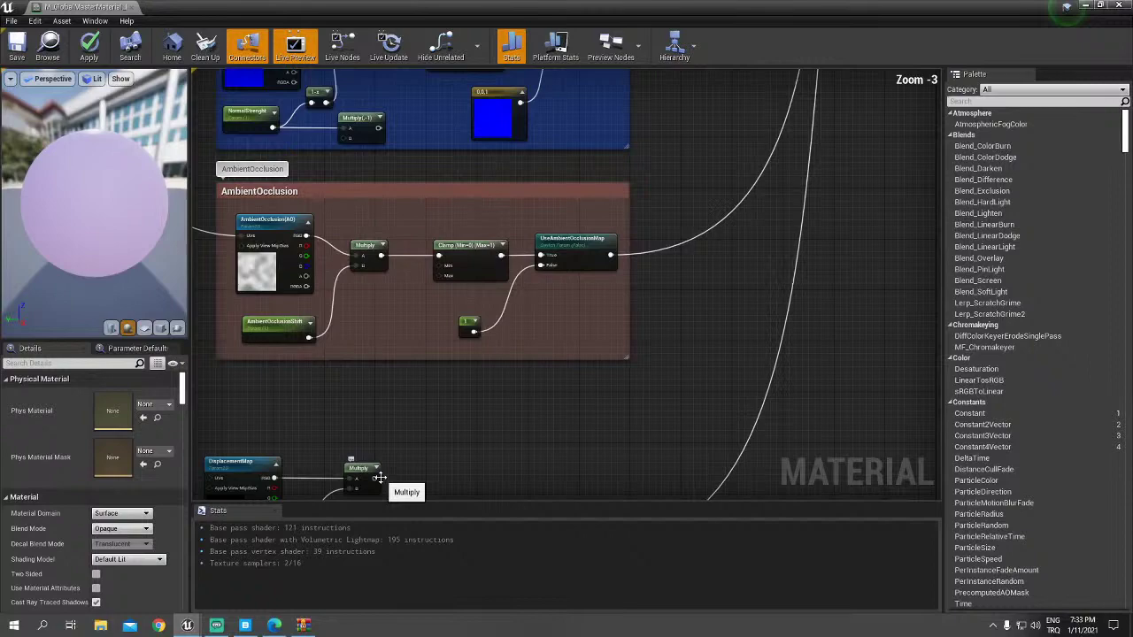
pyautogui.moveTo(379, 478); pyautogui.dragTo(821, 324)
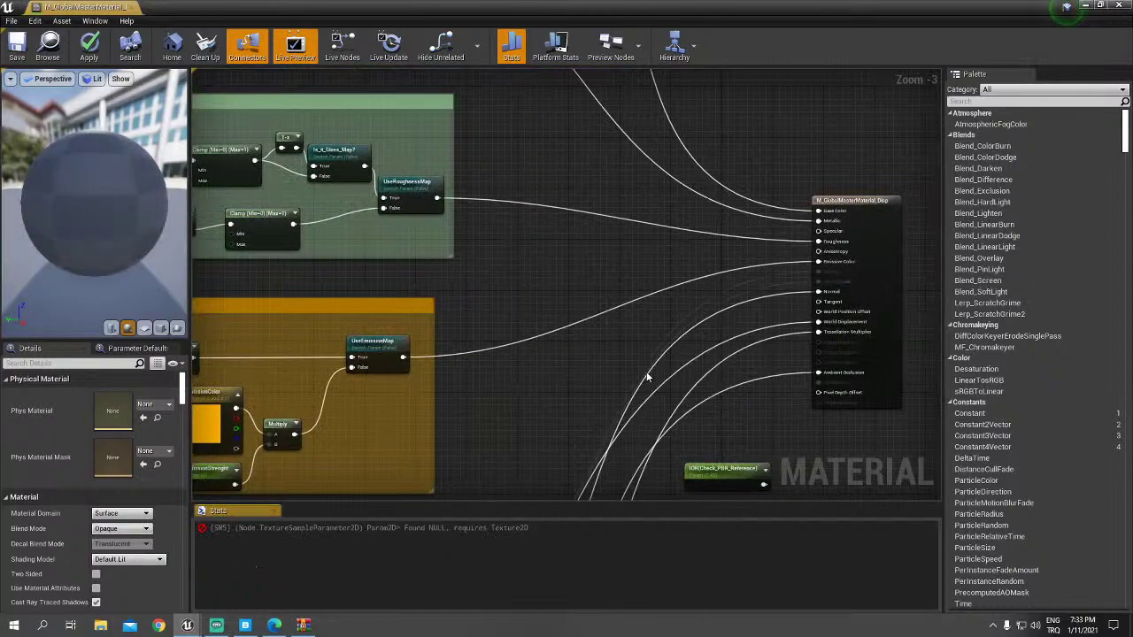
pyautogui.scroll(-4, 647, 377)
pyautogui.scroll(5, 639, 377)
# Step: Set DisplacementMap's default texture to Albedo_4K_ui2leaxlw and save the material
pyautogui.click(462, 175)
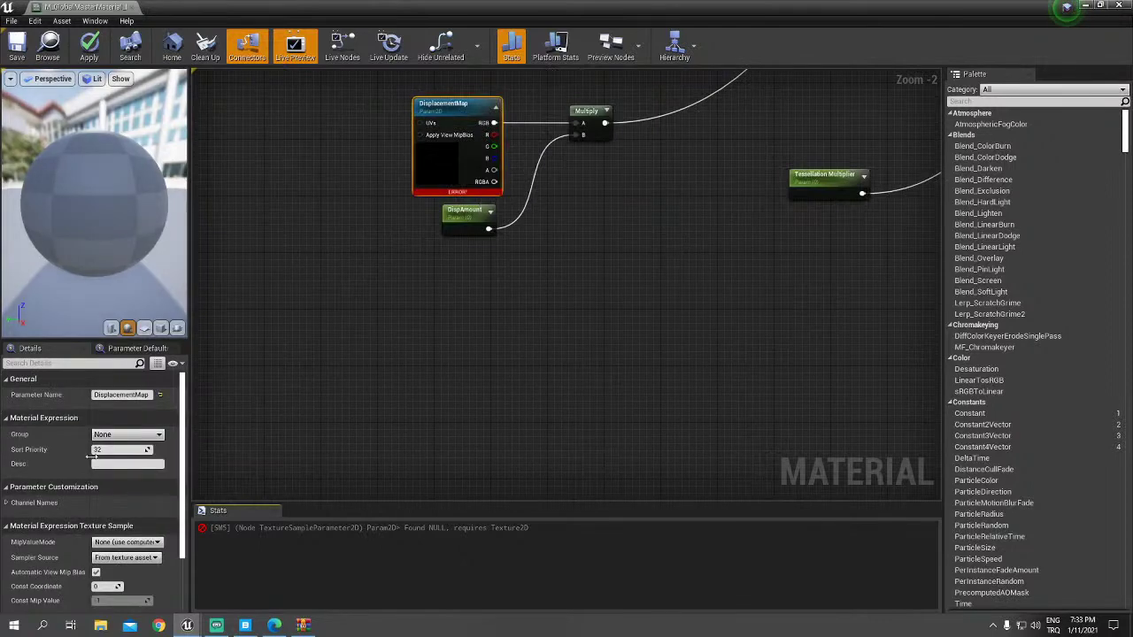
pyautogui.scroll(-3, 97, 477)
pyautogui.click(146, 548)
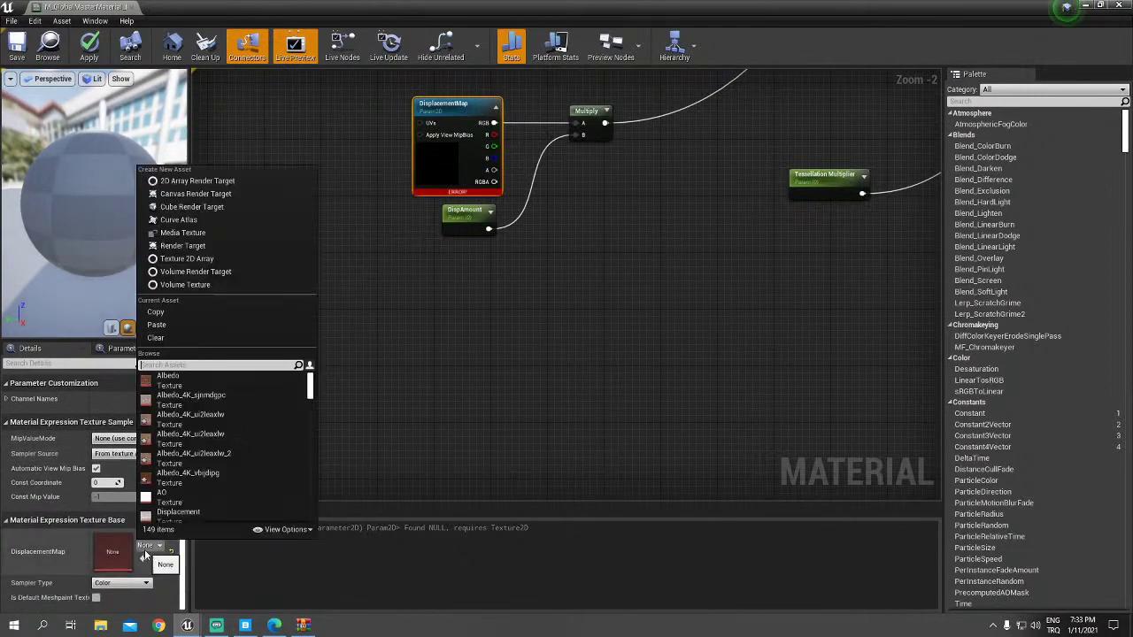
pyautogui.click(212, 366)
pyautogui.write('blac')
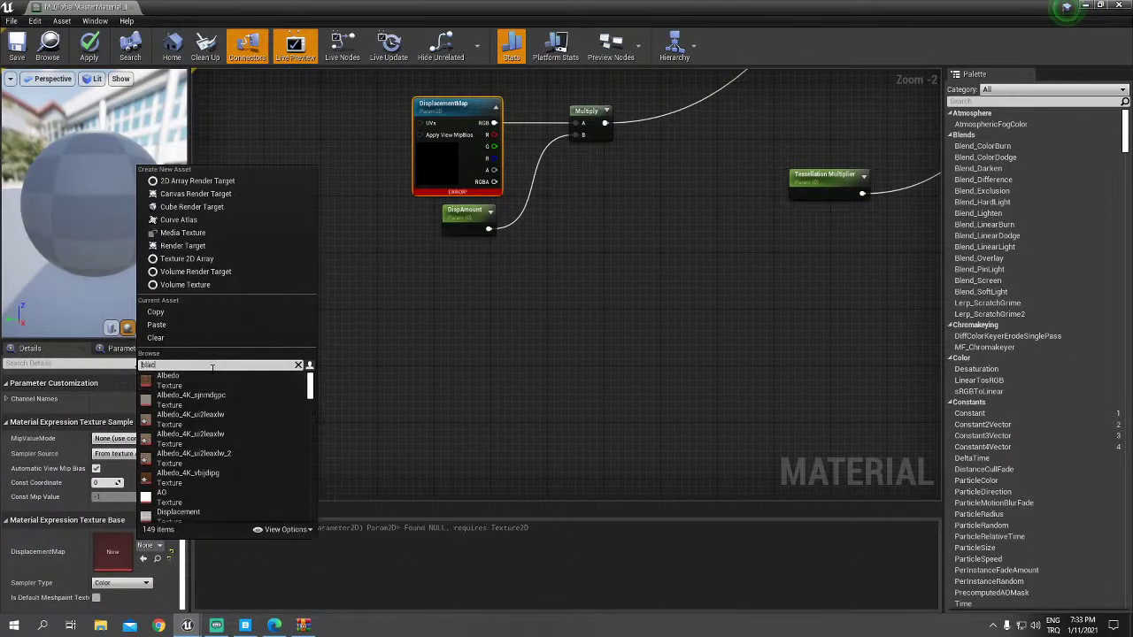
pyautogui.write('k')
pyautogui.press('BackSpace')
pyautogui.write('flat')
pyautogui.press('BackSpace')
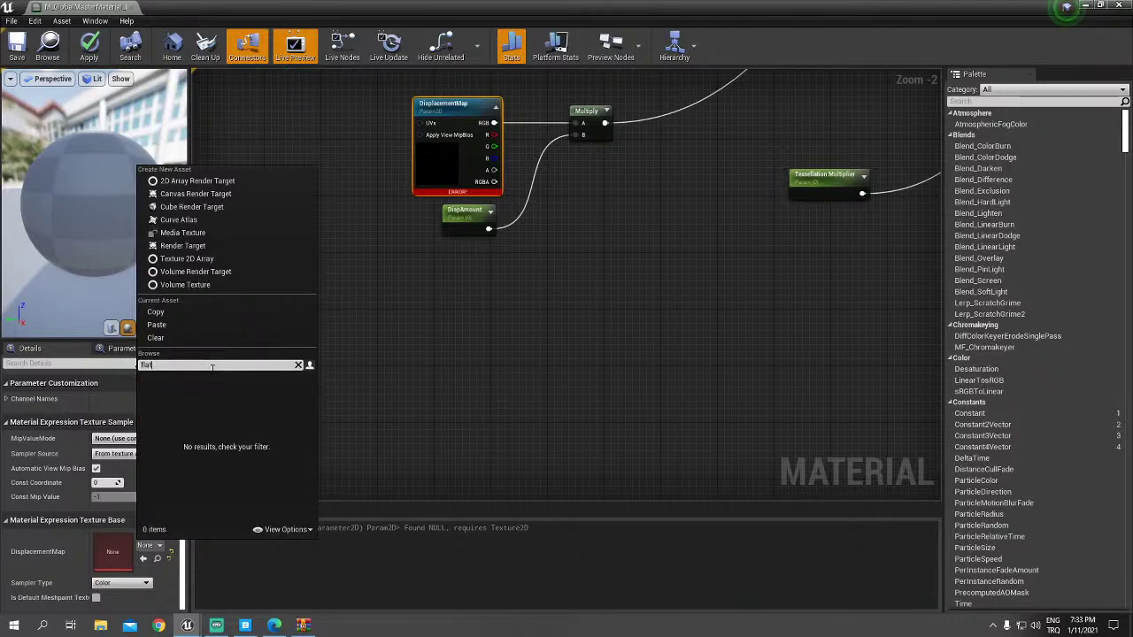
pyautogui.press('BackSpace')
pyautogui.press('BackSpace')
pyautogui.press('BackSpace')
pyautogui.moveTo(204, 430)
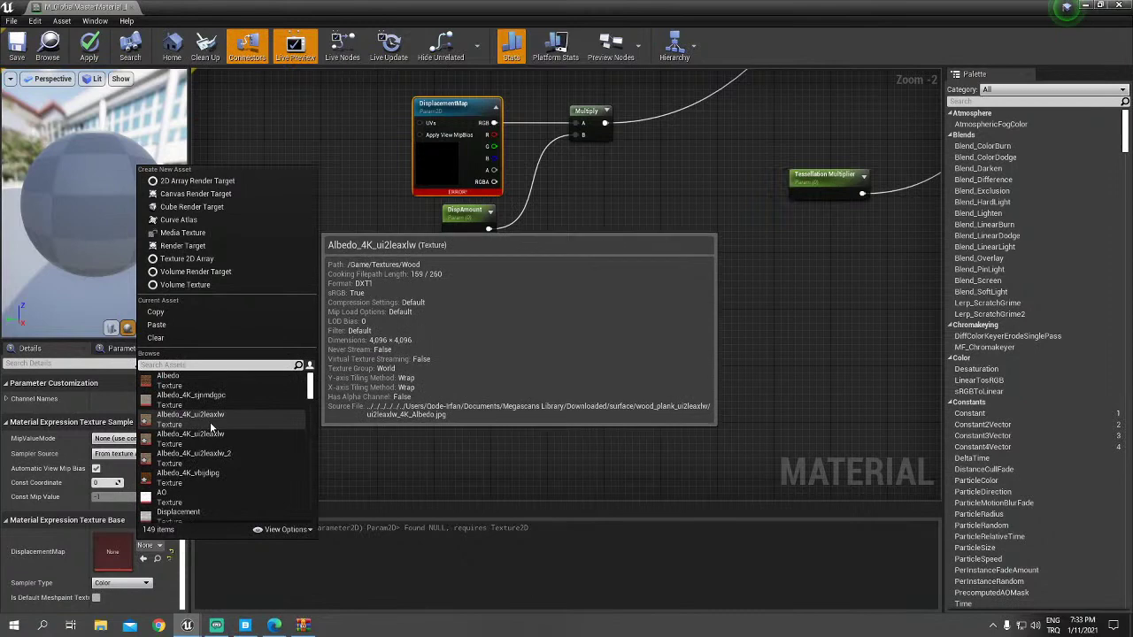
pyautogui.click(200, 379)
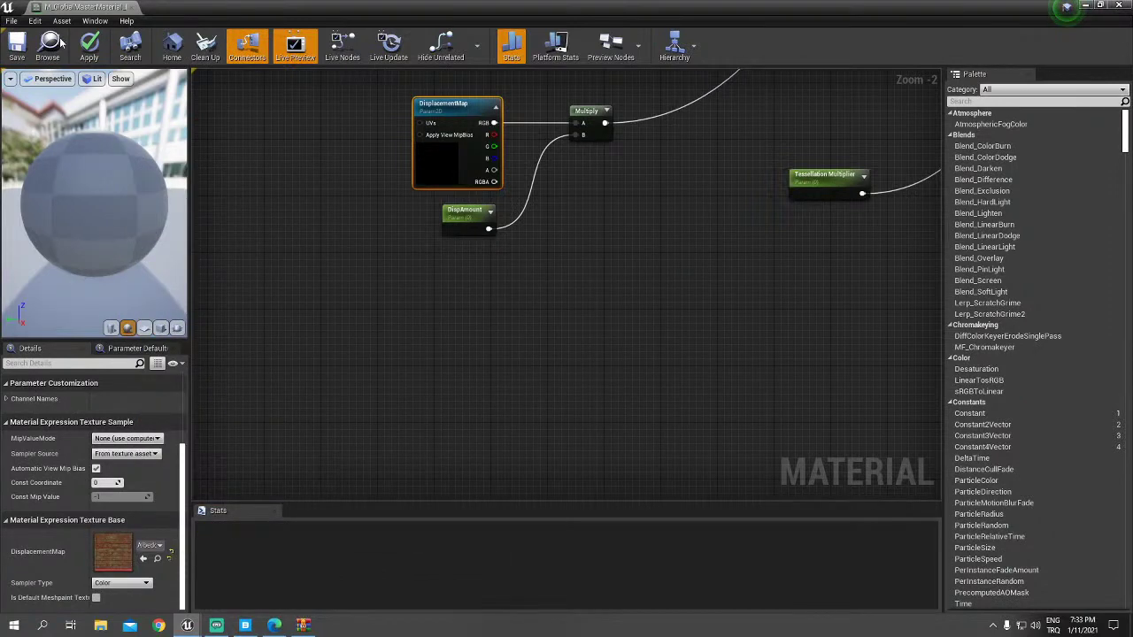
pyautogui.click(17, 44)
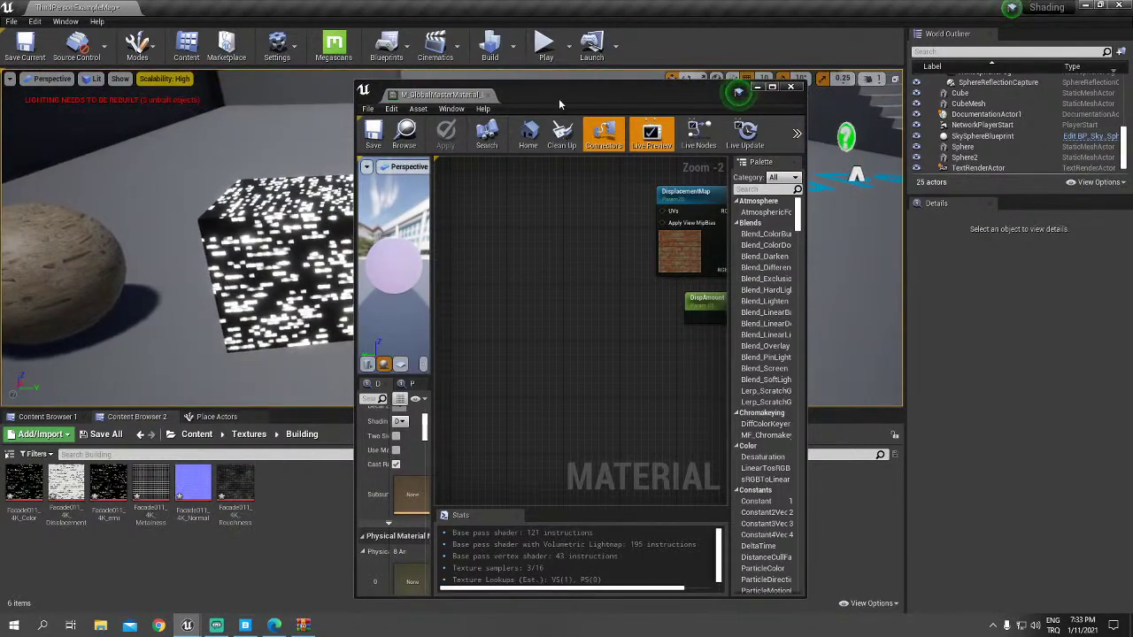
# Step: Close the material editor and create a named material instance of M_GlobalMasterMaterial_Disp in Materials
pyautogui.click(241, 555)
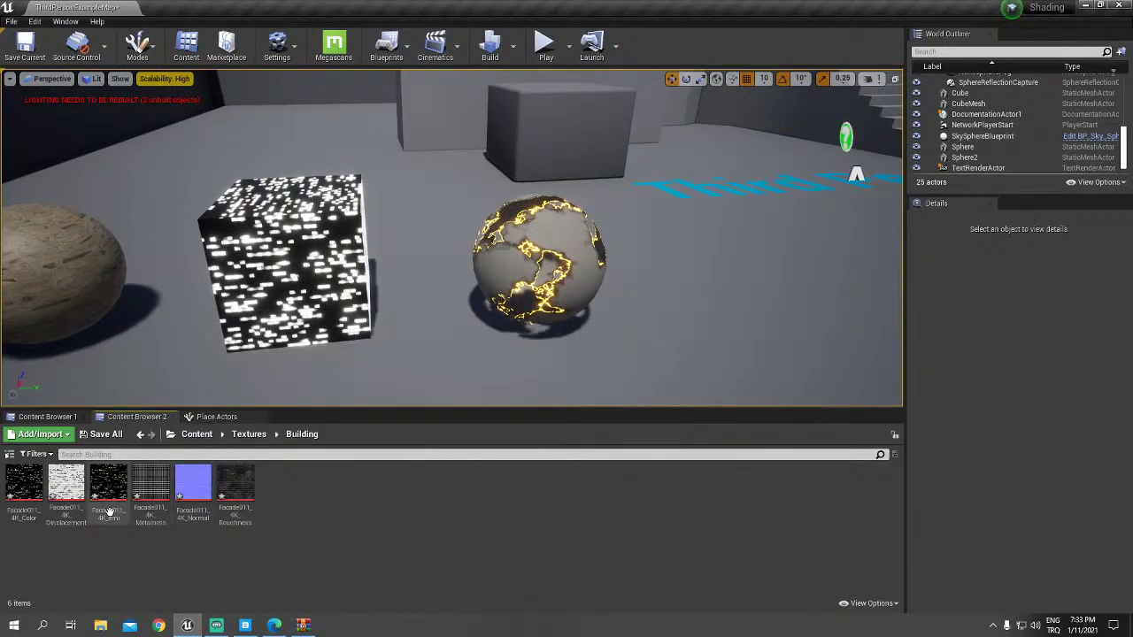
pyautogui.click(69, 418)
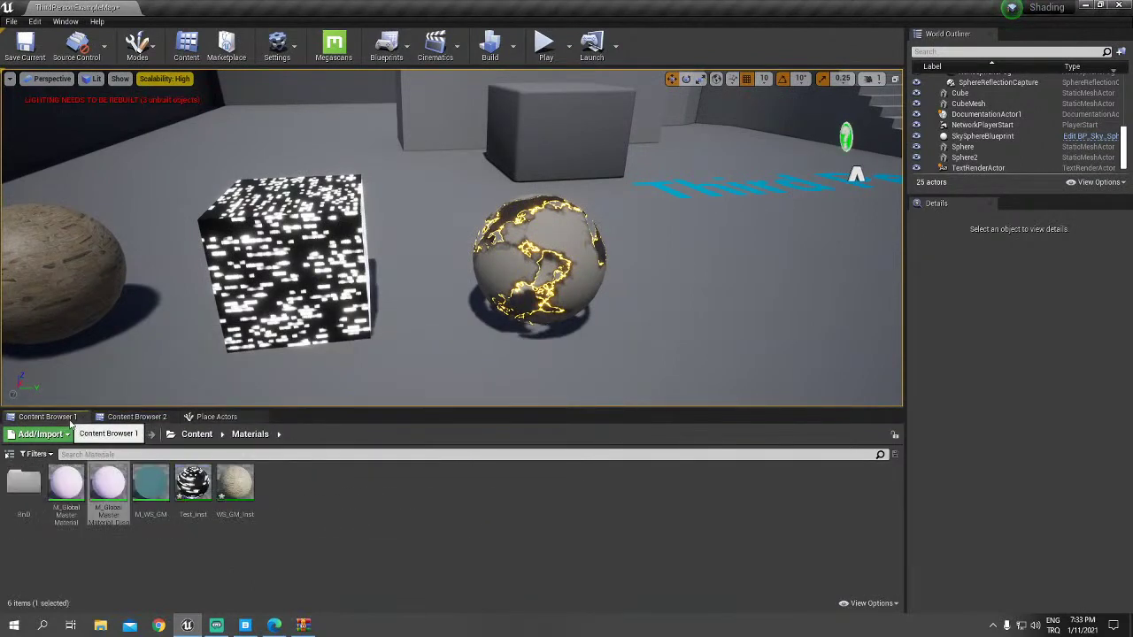
pyautogui.rightClick(113, 485)
pyautogui.click(207, 225)
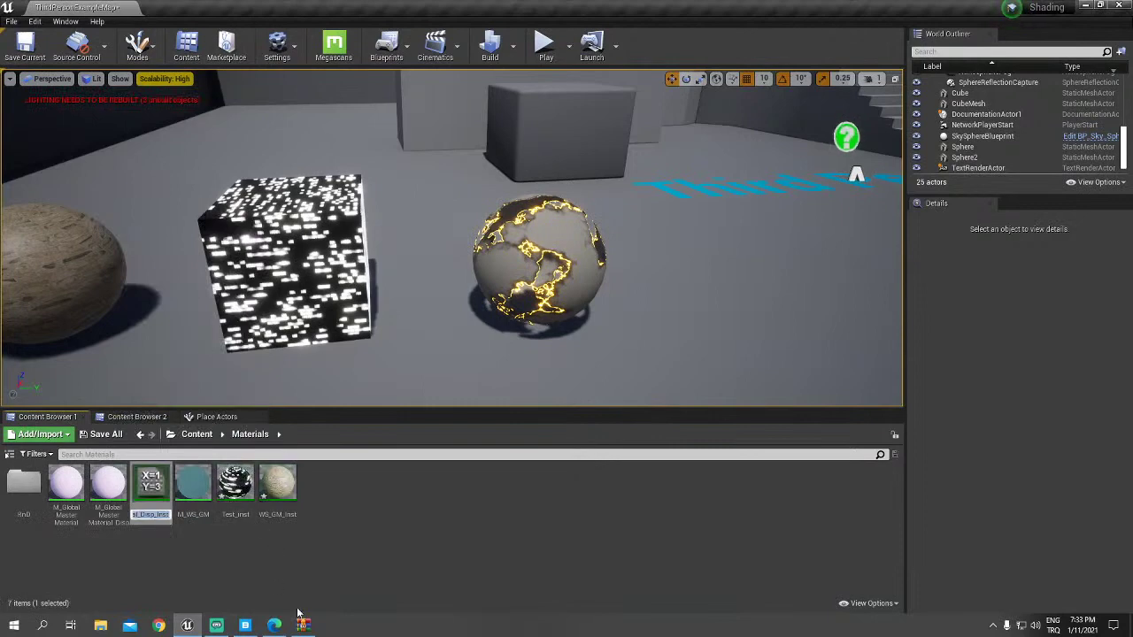
pyautogui.write('M_GlobalMa')
pyautogui.press('Return')
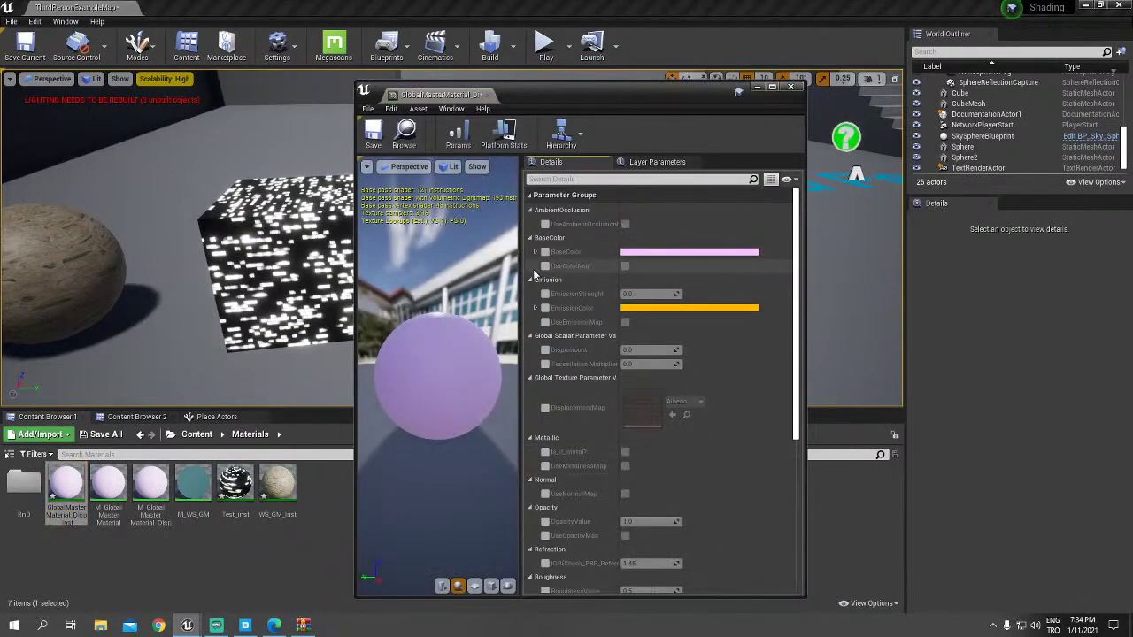
# Step: Turn on UseColorMap and assign Facade011_4K_Color as the instance's base color texture
pyautogui.click(544, 266)
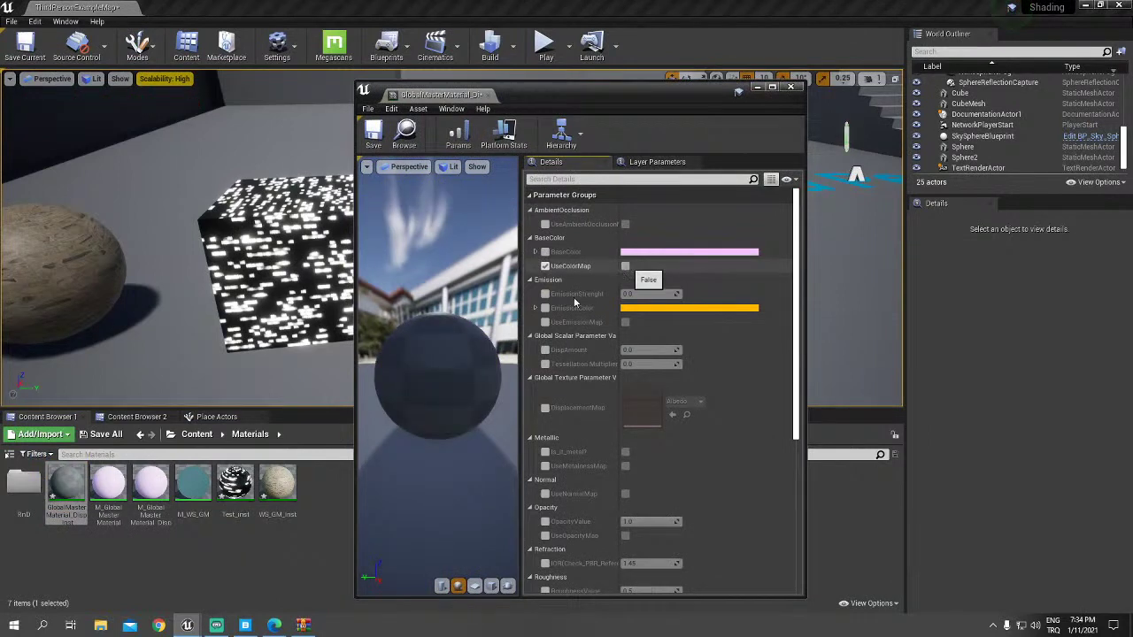
pyautogui.click(625, 267)
pyautogui.click(136, 415)
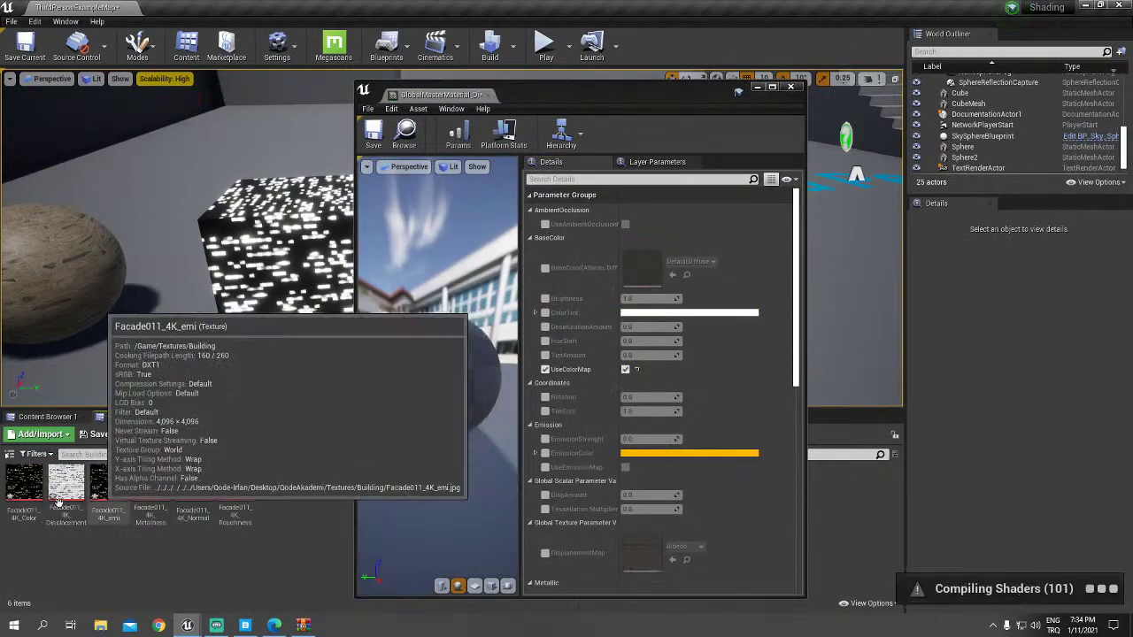
pyautogui.click(24, 485)
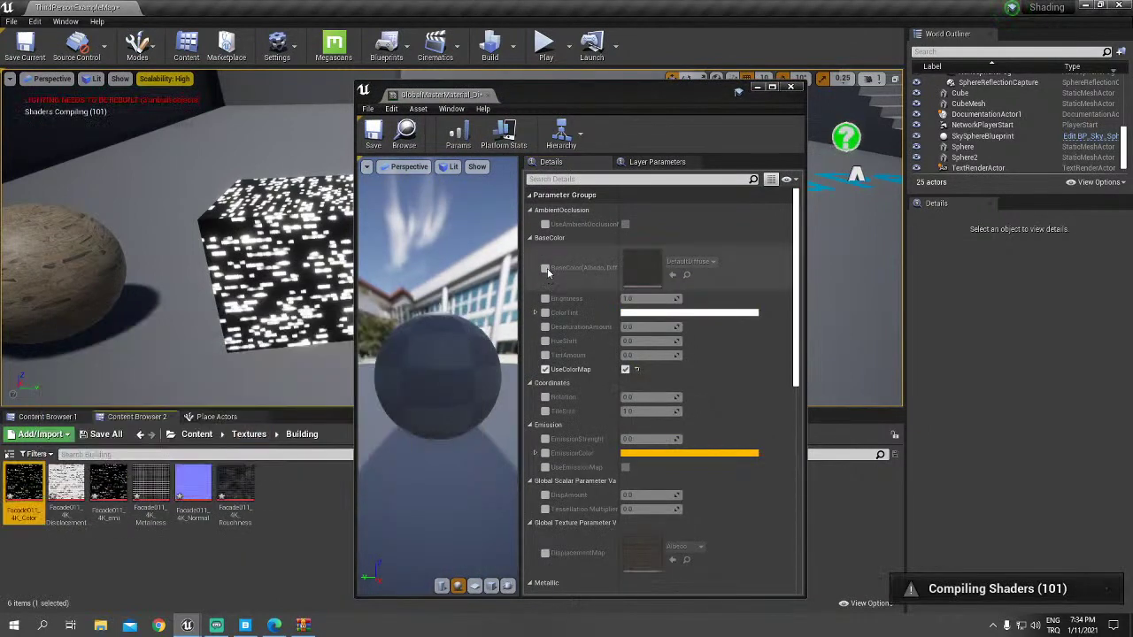
pyautogui.click(544, 267)
pyautogui.click(672, 274)
# Step: Enable the normal map override and set it to Facade011_4K_Normal
pyautogui.scroll(-2, 623, 314)
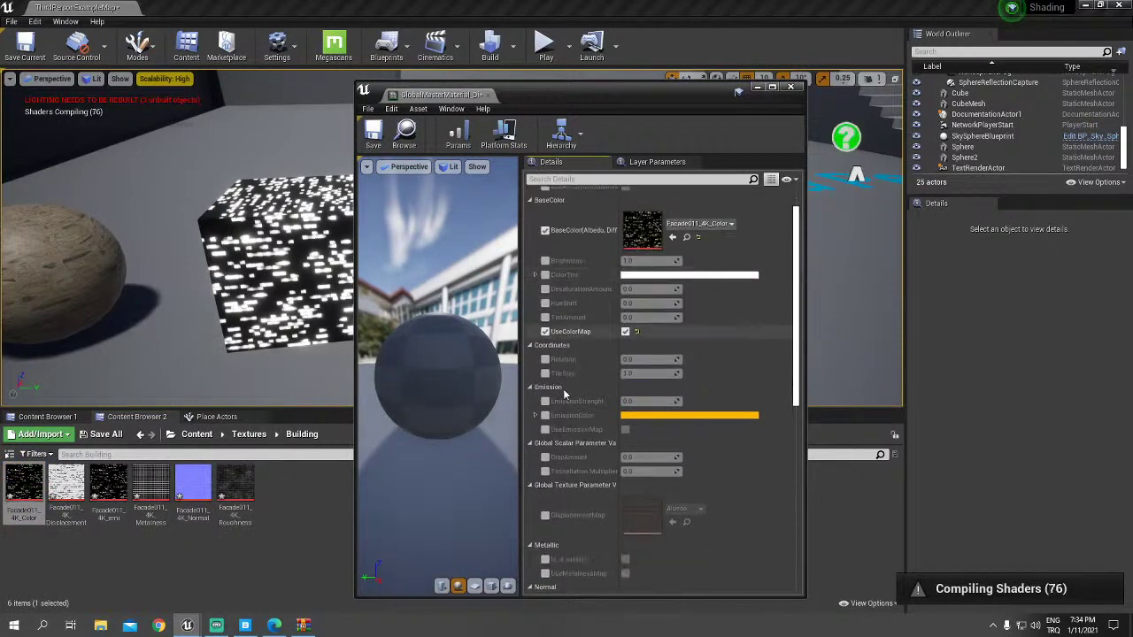
pyautogui.scroll(-1, 564, 394)
pyautogui.scroll(-1, 563, 433)
pyautogui.scroll(-2, 562, 461)
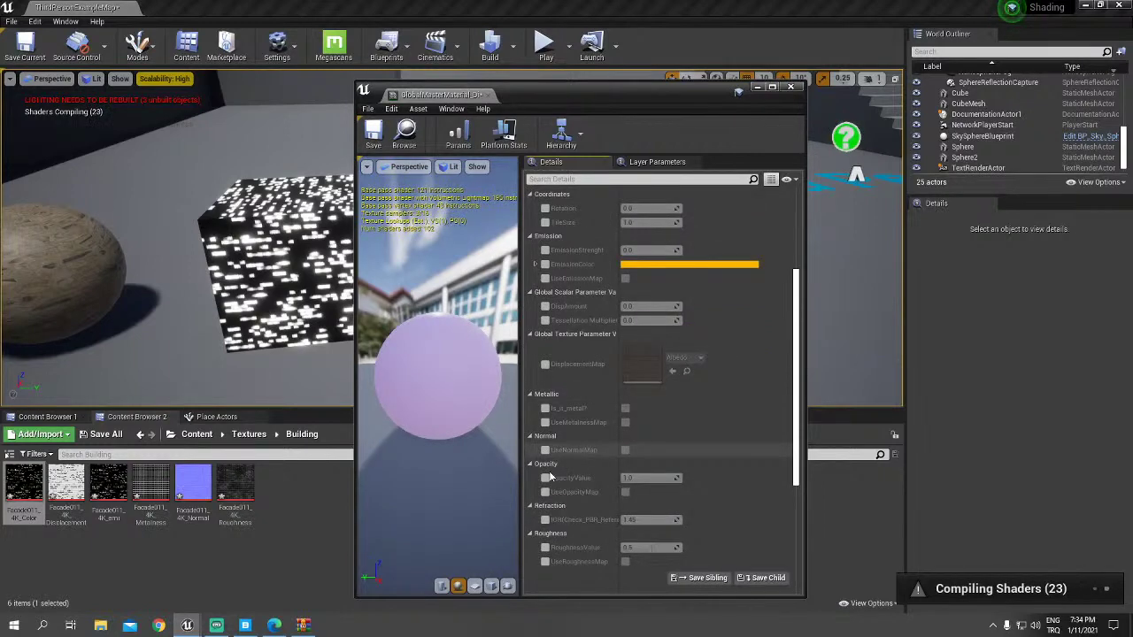
pyautogui.click(544, 449)
pyautogui.click(544, 466)
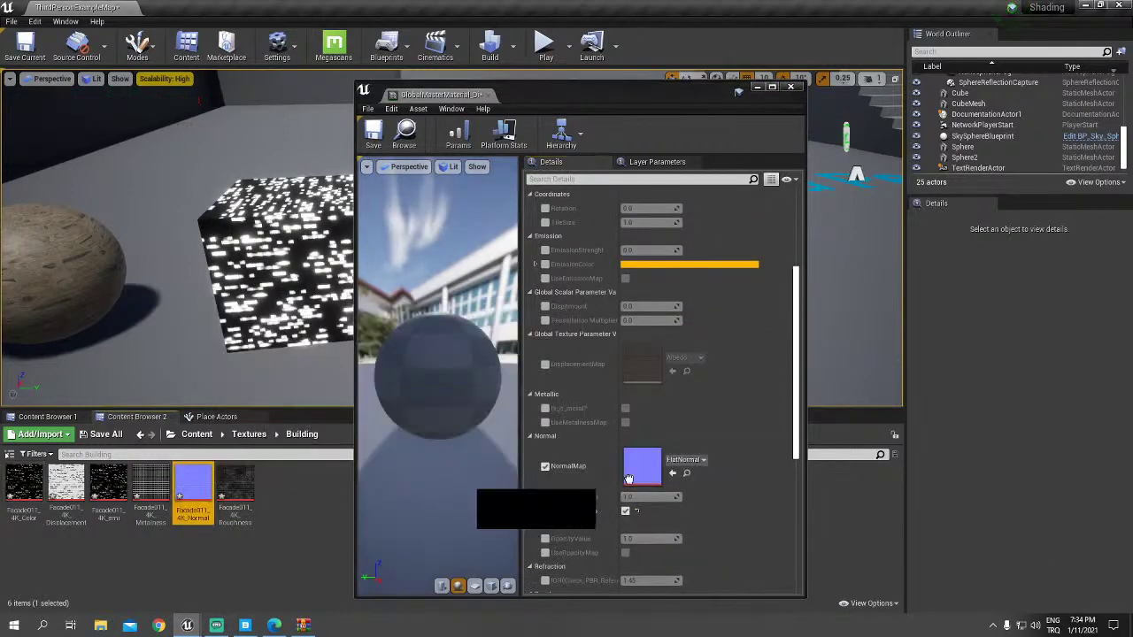
pyautogui.moveTo(628, 478); pyautogui.dragTo(657, 474)
# Step: Turn on UseRoughnessMap with Facade011_4K_Roughness, then select the M_GlobalMasterMaterial_Disp master material
pyautogui.scroll(-2, 619, 496)
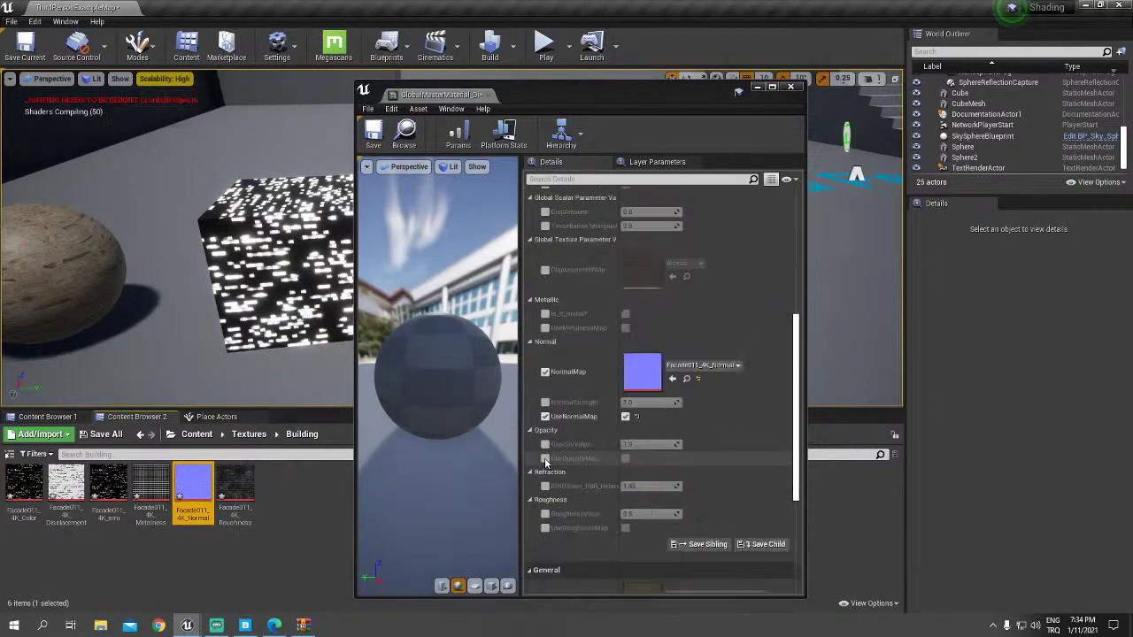
pyautogui.click(545, 528)
pyautogui.click(625, 527)
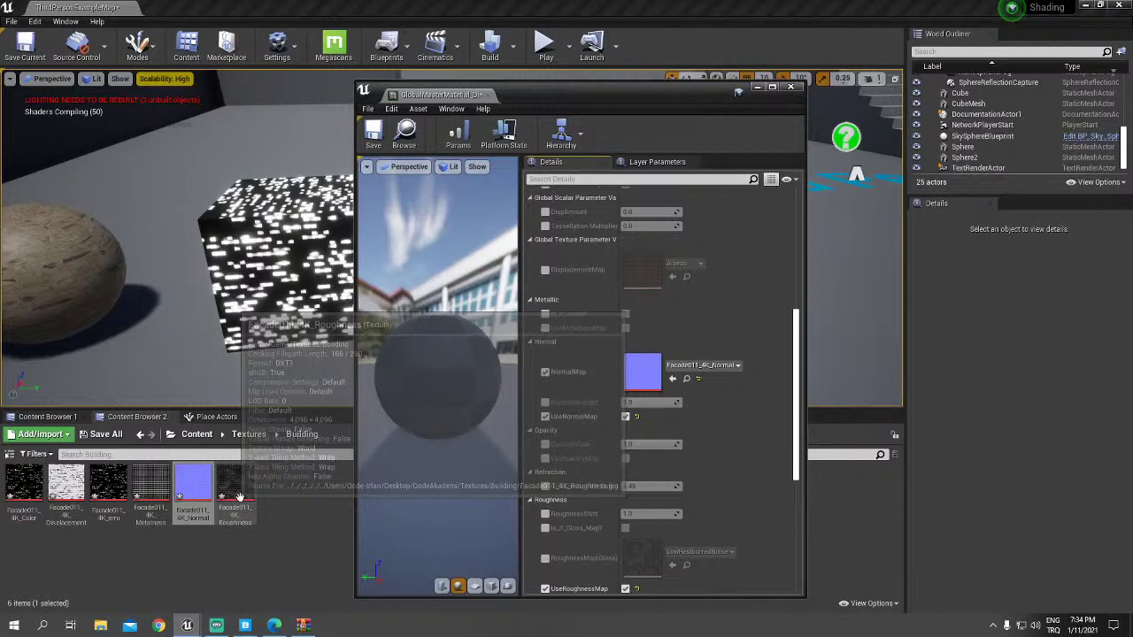
pyautogui.moveTo(238, 493); pyautogui.dragTo(641, 483)
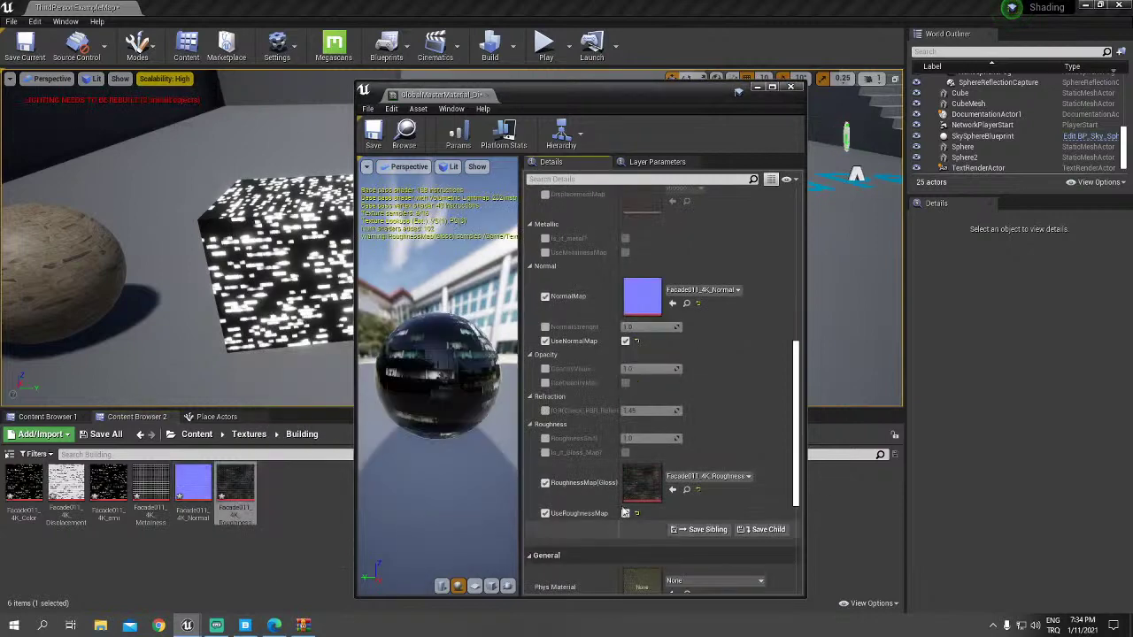
pyautogui.scroll(5, 638, 371)
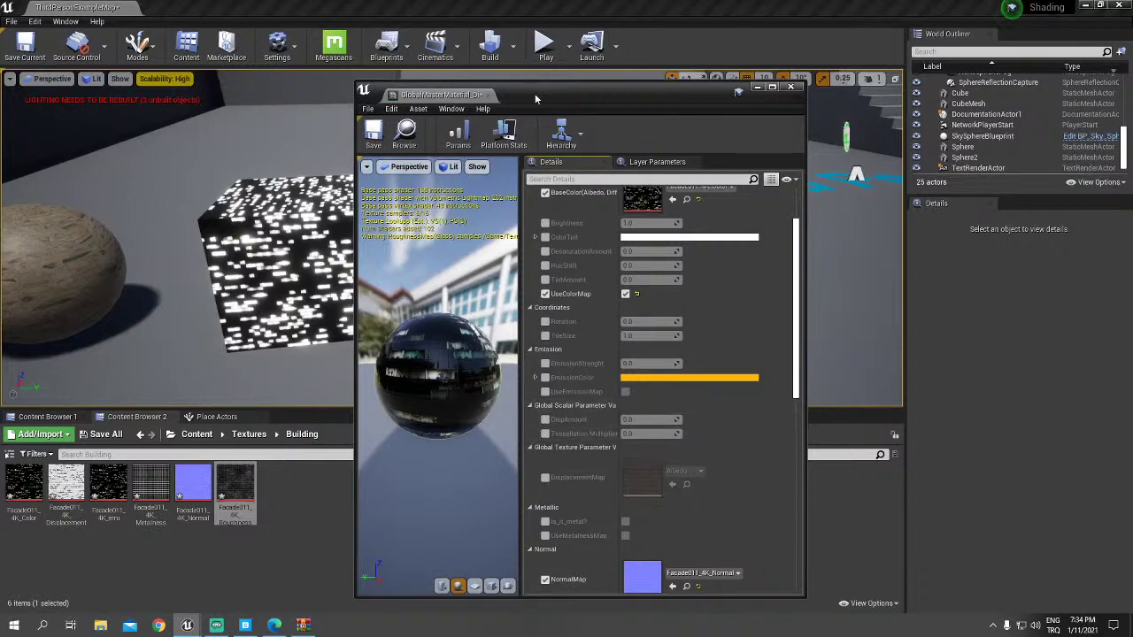
pyautogui.click(140, 433)
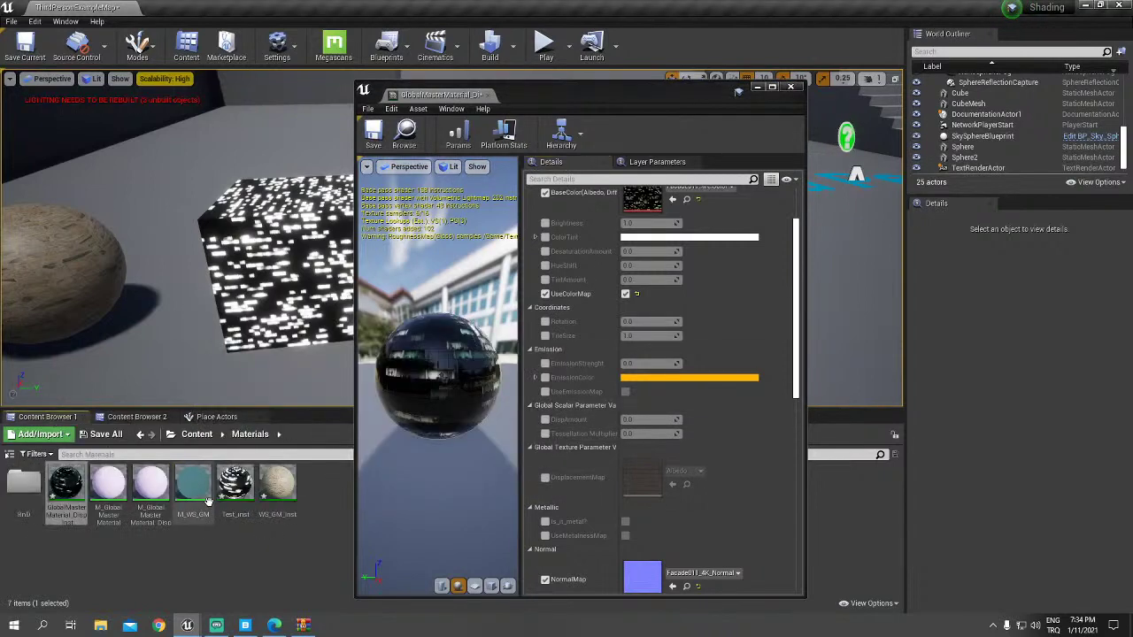
pyautogui.click(137, 520)
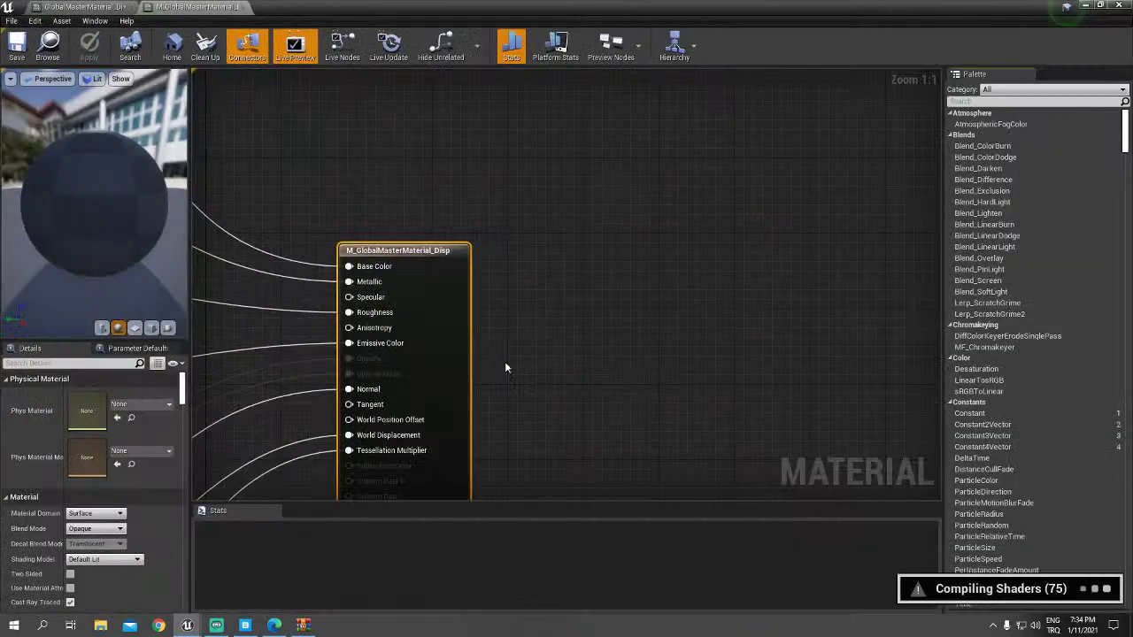
# Step: Put the DispAmount and Tessellation Multiplier parameters in the Displacement group
pyautogui.scroll(-5, 504, 368)
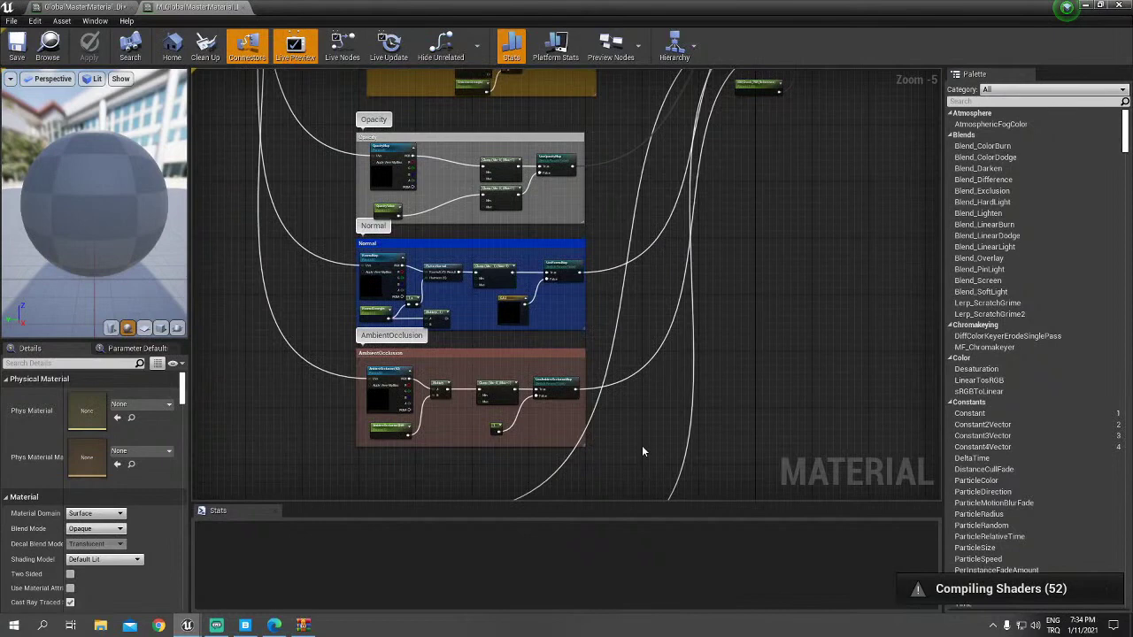
pyautogui.moveTo(643, 451); pyautogui.dragTo(696, 234, button='right')
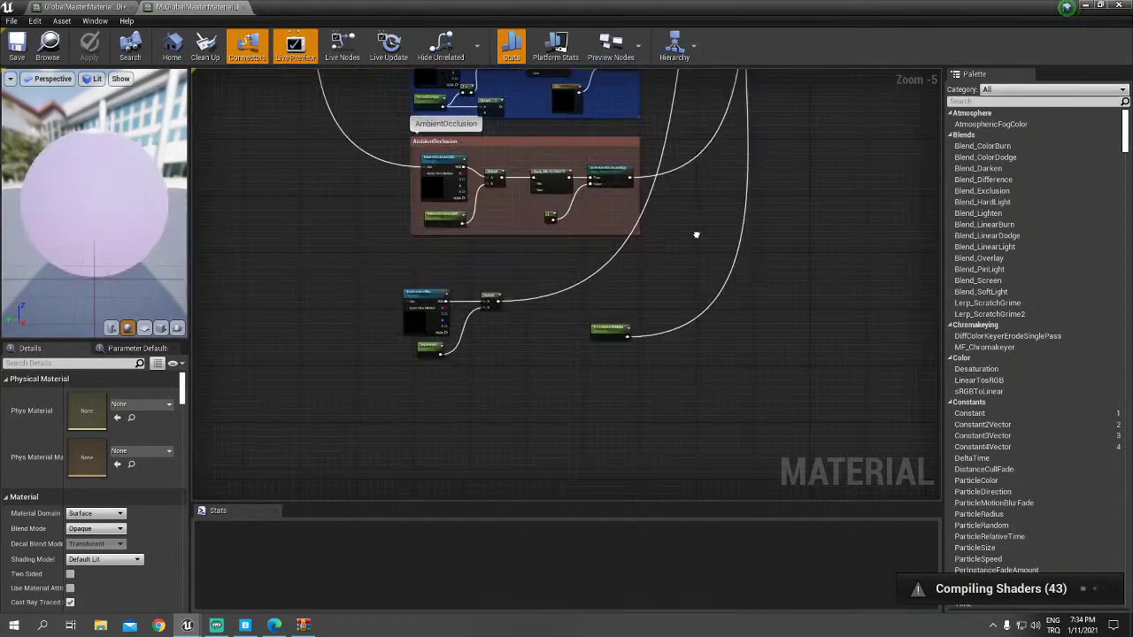
pyautogui.scroll(3, 696, 234)
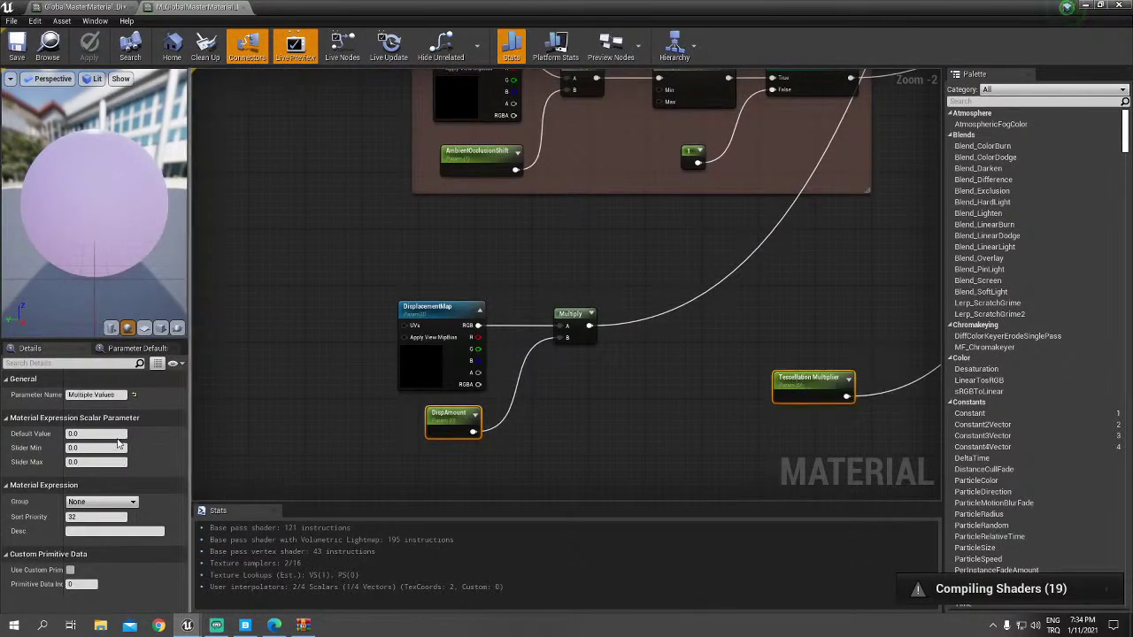
pyautogui.click(104, 504)
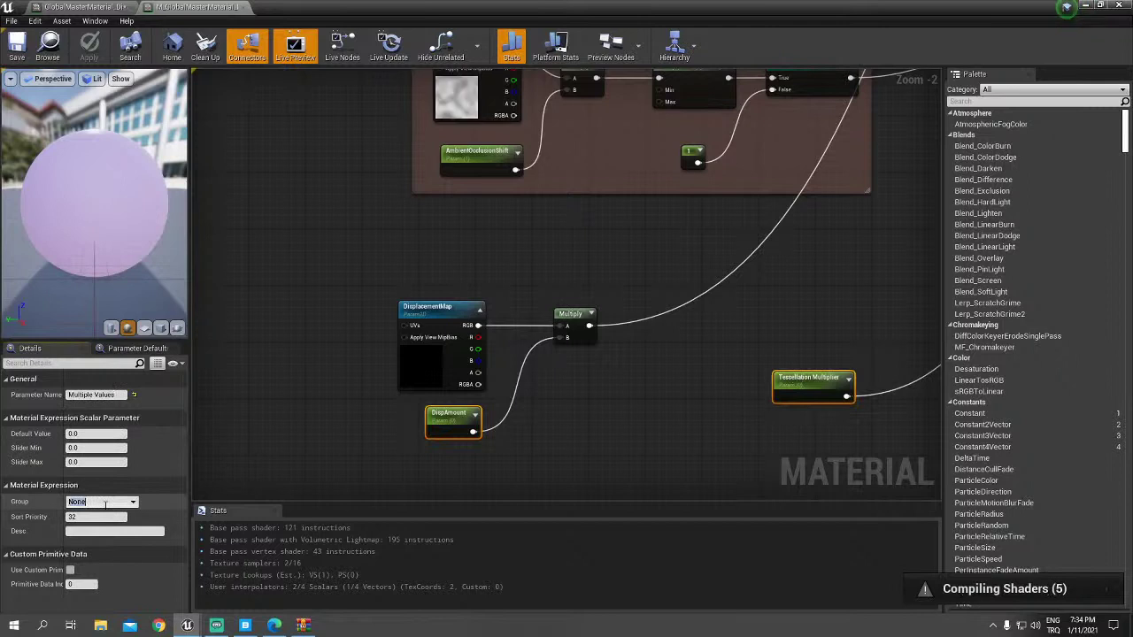
pyautogui.write('Displacement')
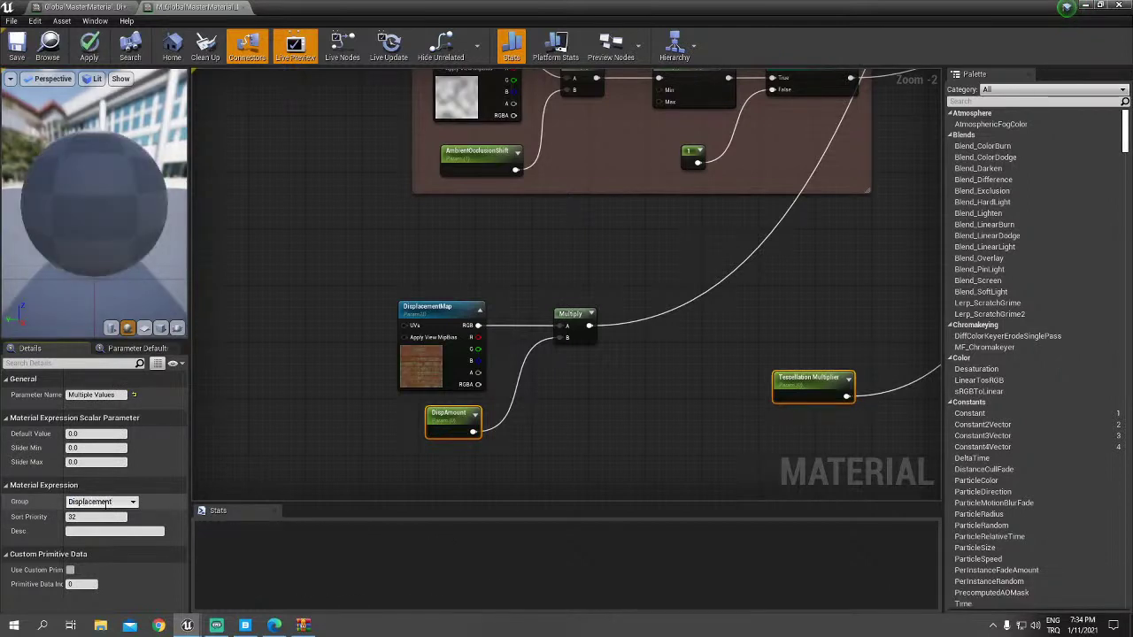
pyautogui.press('Return')
# Step: Assign the DisplacementMap parameter to the Displacement group and save the master material
pyautogui.click(606, 423)
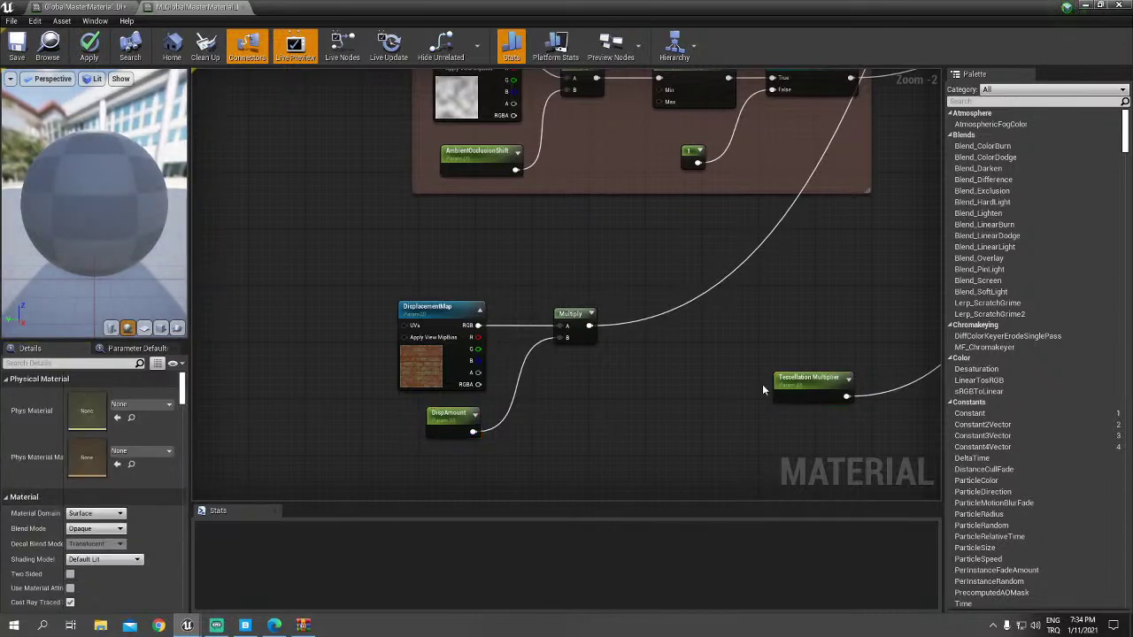
pyautogui.moveTo(809, 377); pyautogui.dragTo(668, 413)
pyautogui.click(434, 307)
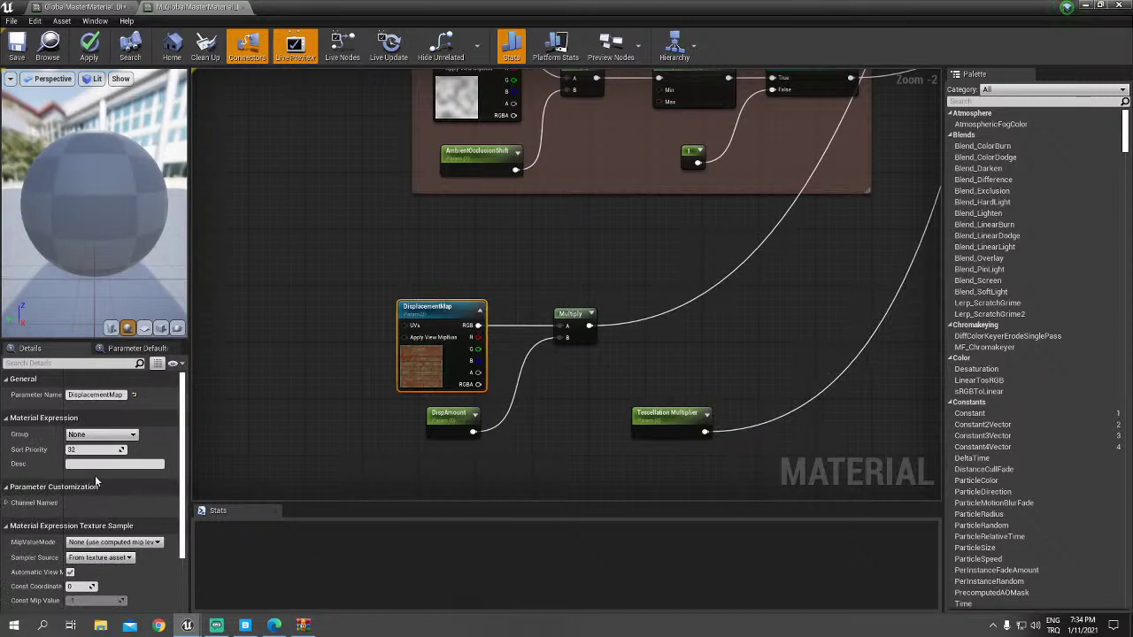
pyautogui.click(98, 434)
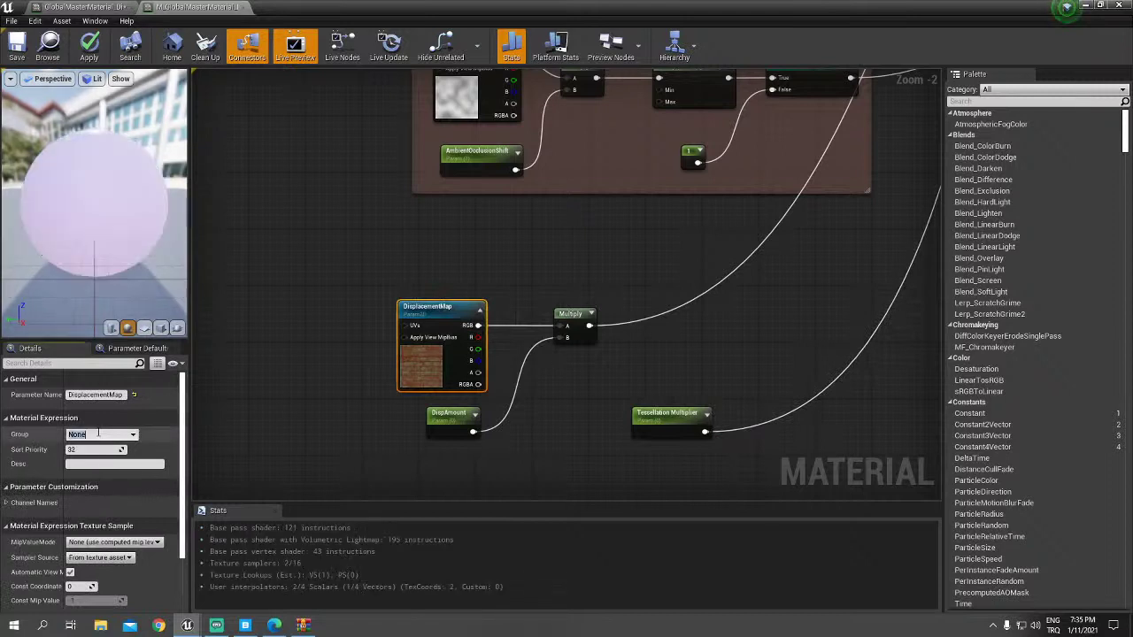
pyautogui.write('Displacement')
pyautogui.press('Return')
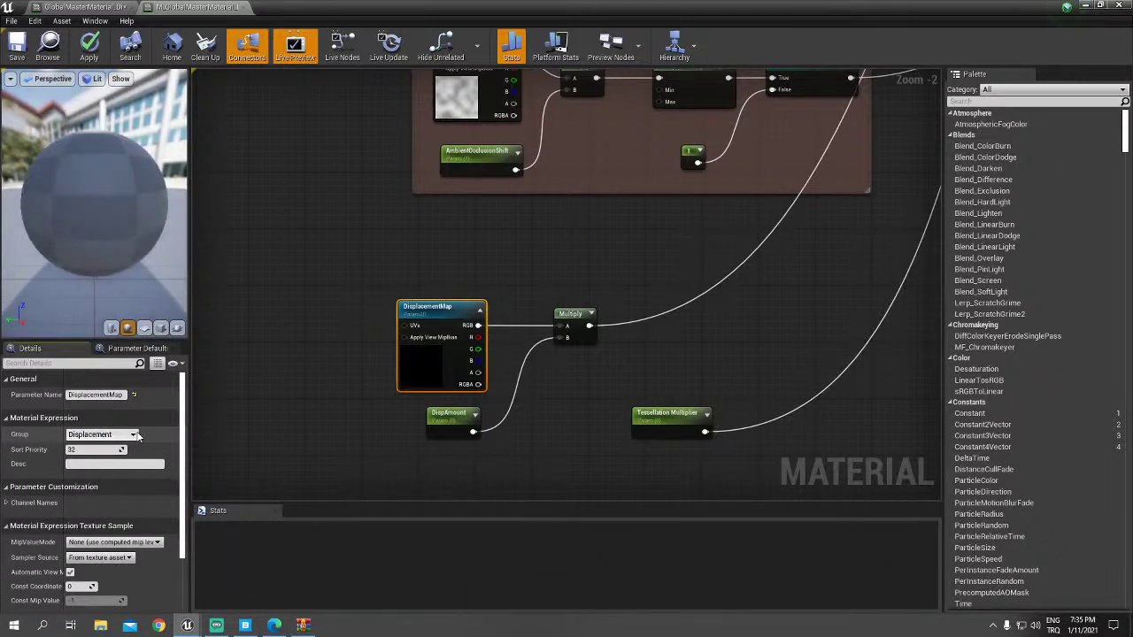
pyautogui.click(134, 435)
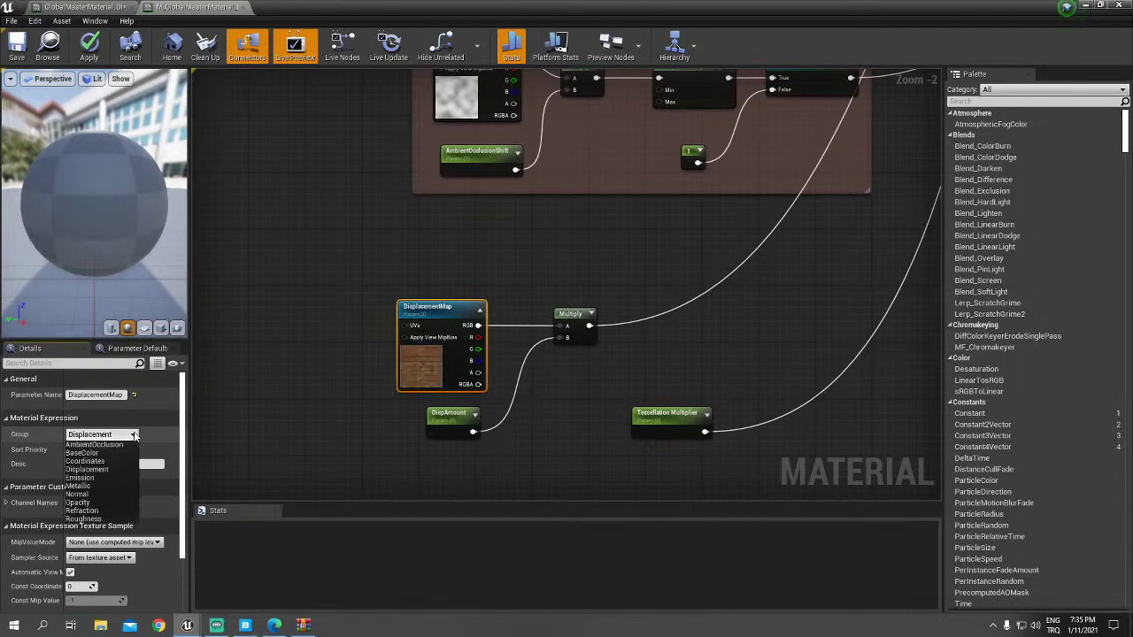
pyautogui.click(258, 413)
pyautogui.click(258, 413)
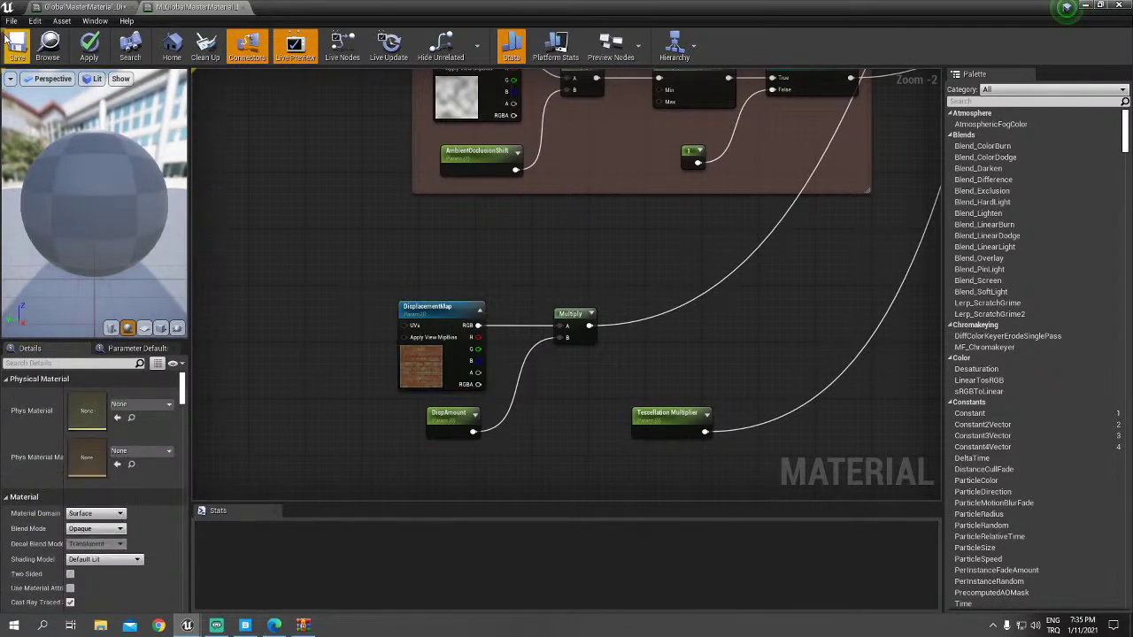
pyautogui.click(9, 40)
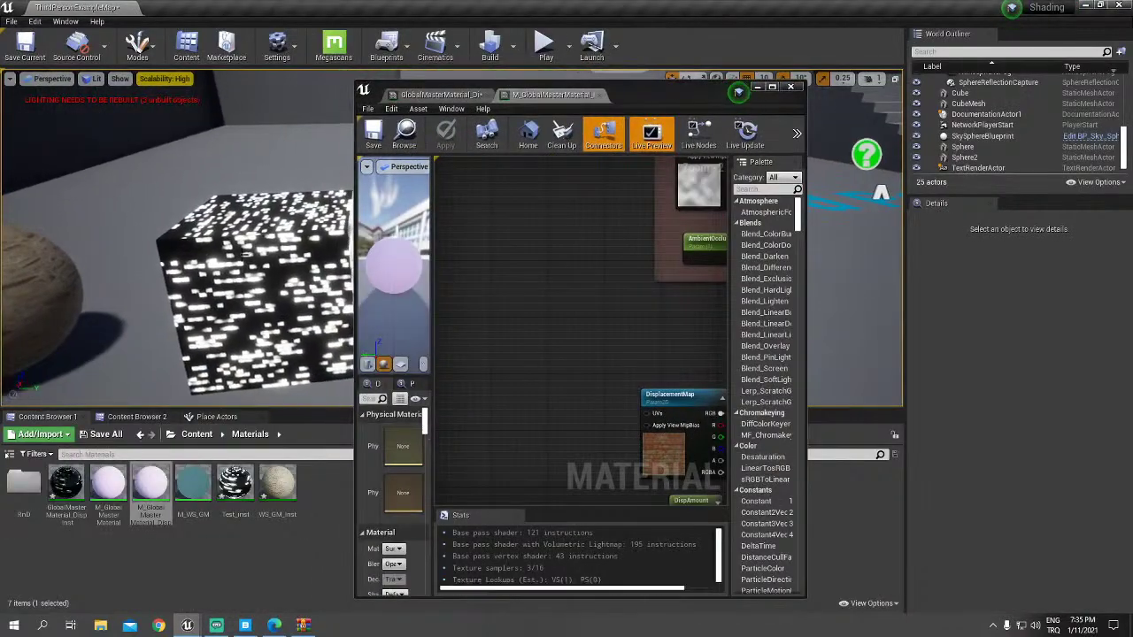
# Step: In the facade material instance, override DisplacementMap with Facade011_4K_Displacement
pyautogui.click(438, 95)
pyautogui.moveTo(548, 95)
pyautogui.mouseDown()
pyautogui.moveTo(603, 83)
pyautogui.moveTo(542, 99)
pyautogui.mouseUp()
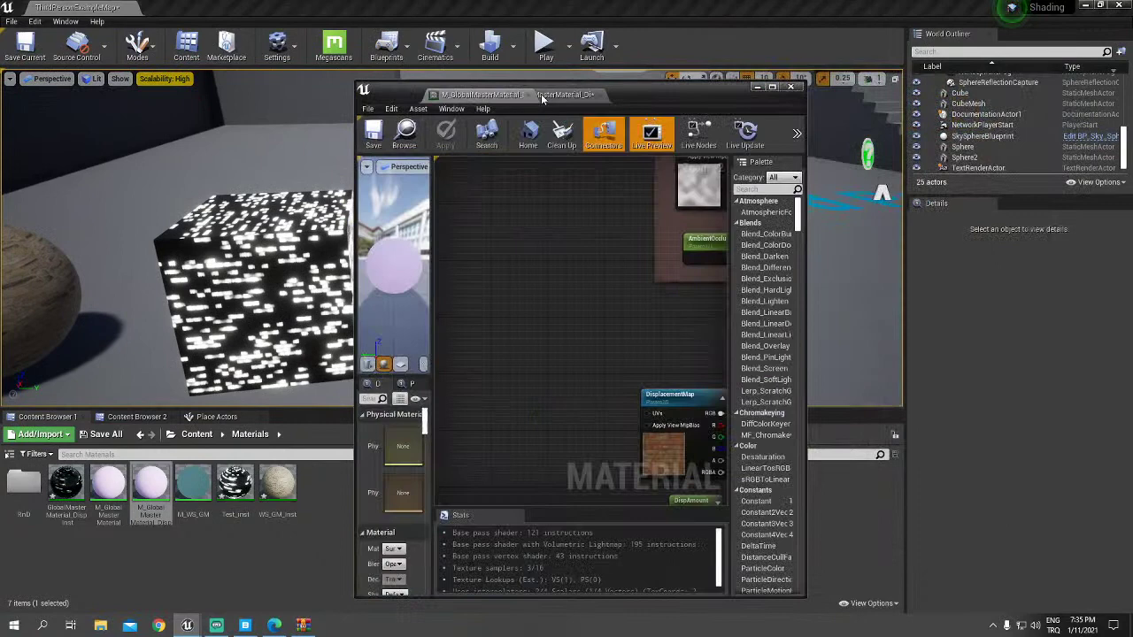
pyautogui.click(543, 94)
pyautogui.moveTo(1058, 203); pyautogui.dragTo(1045, 204)
pyautogui.scroll(-2, 946, 358)
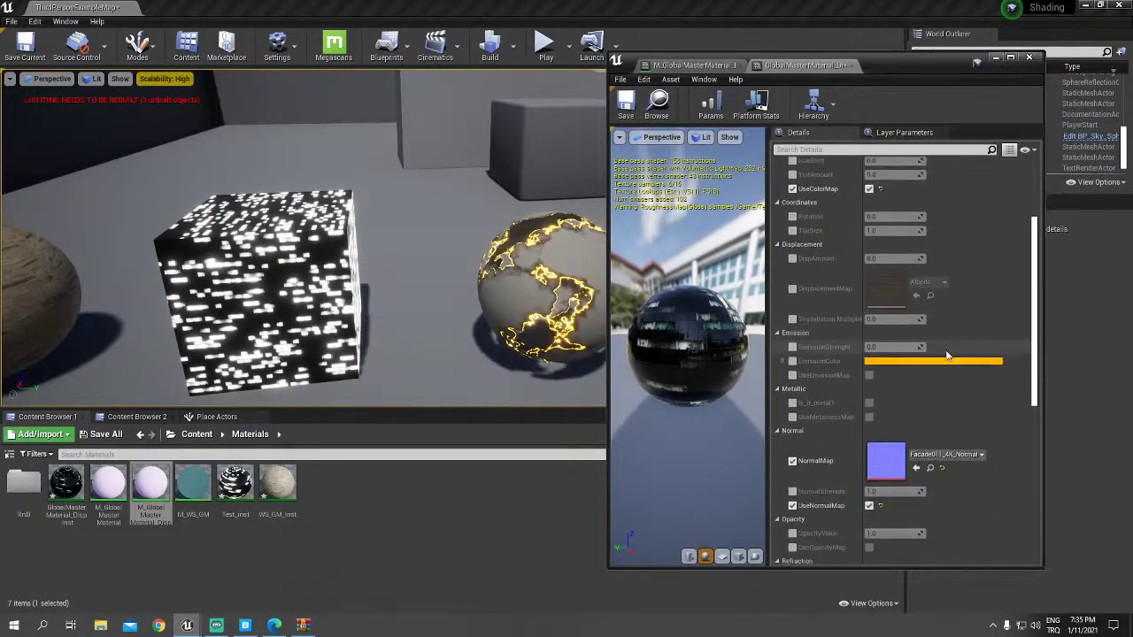
pyautogui.scroll(-3, 946, 359)
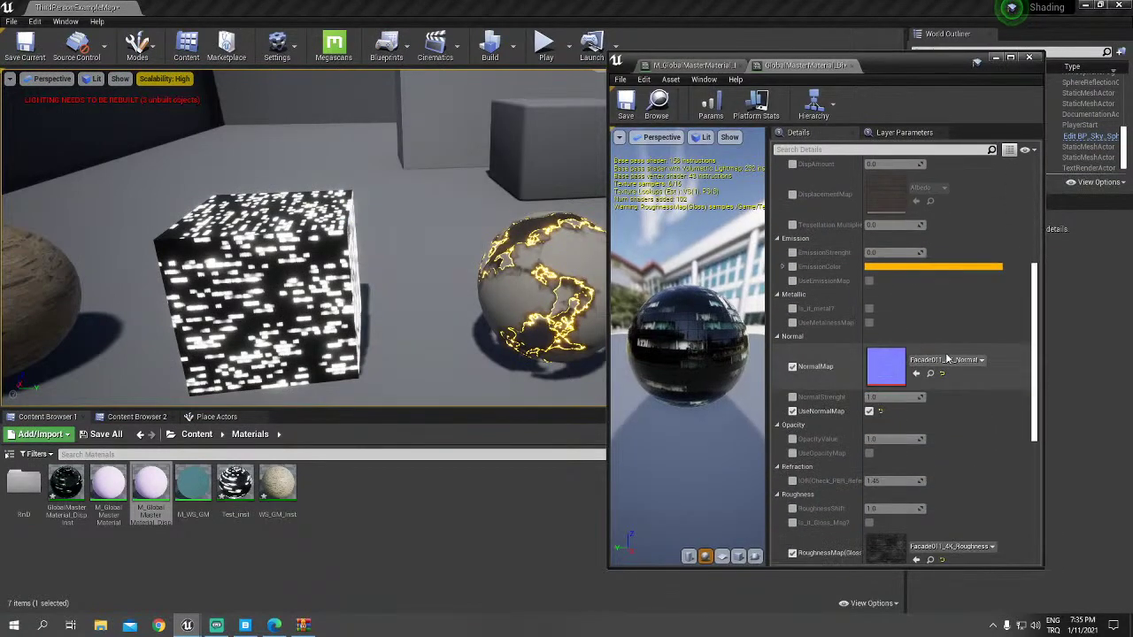
pyautogui.scroll(1, 917, 372)
pyautogui.scroll(1, 843, 320)
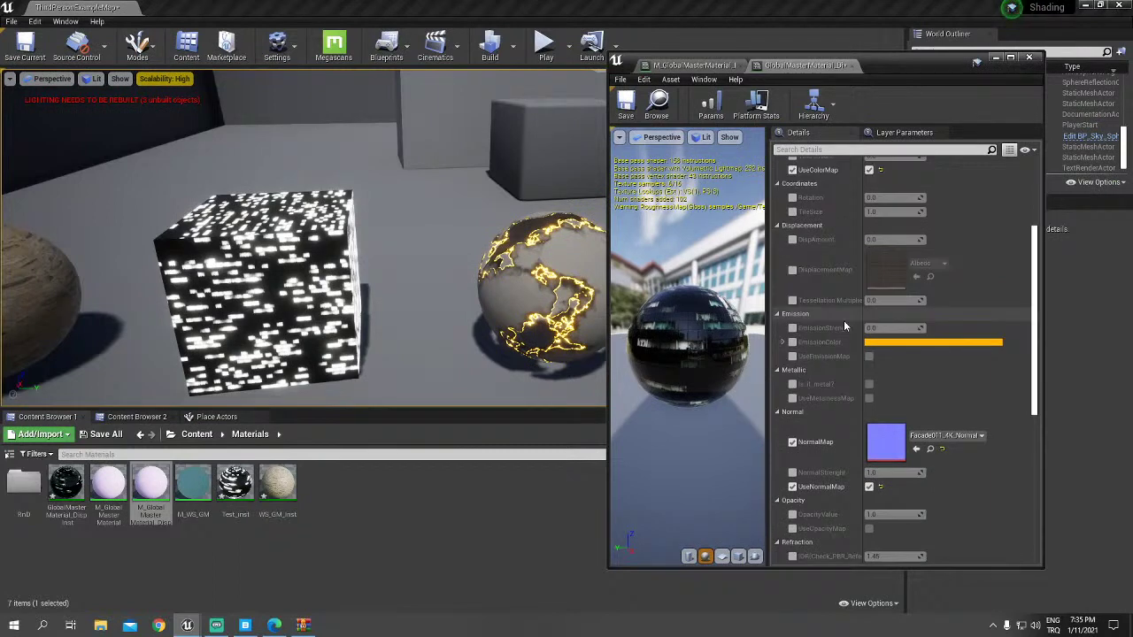
pyautogui.click(793, 270)
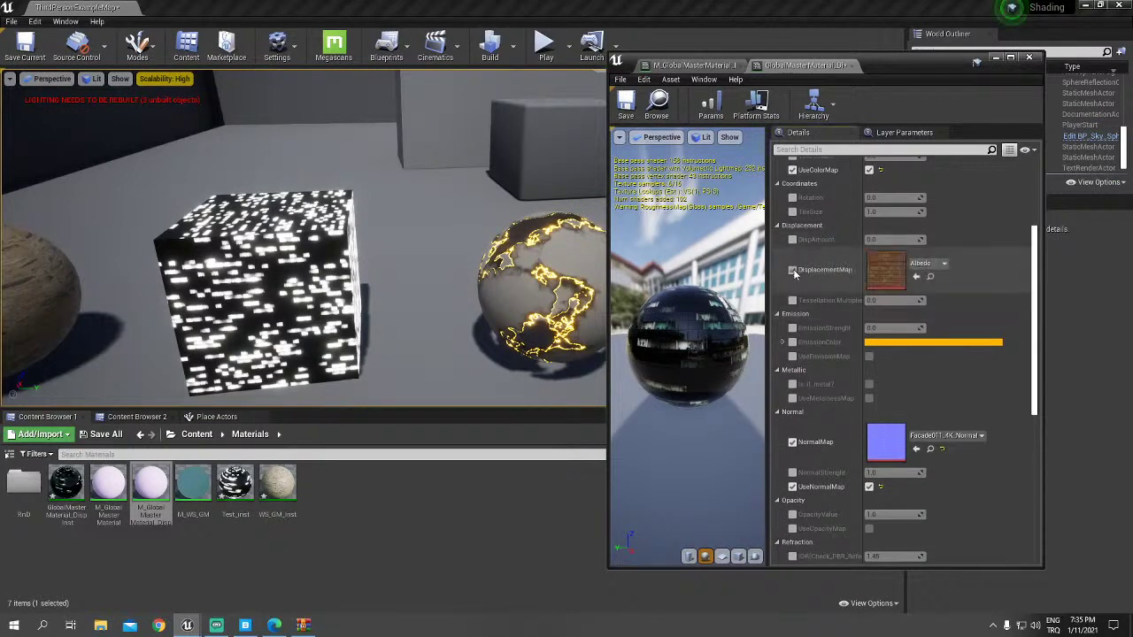
pyautogui.click(930, 276)
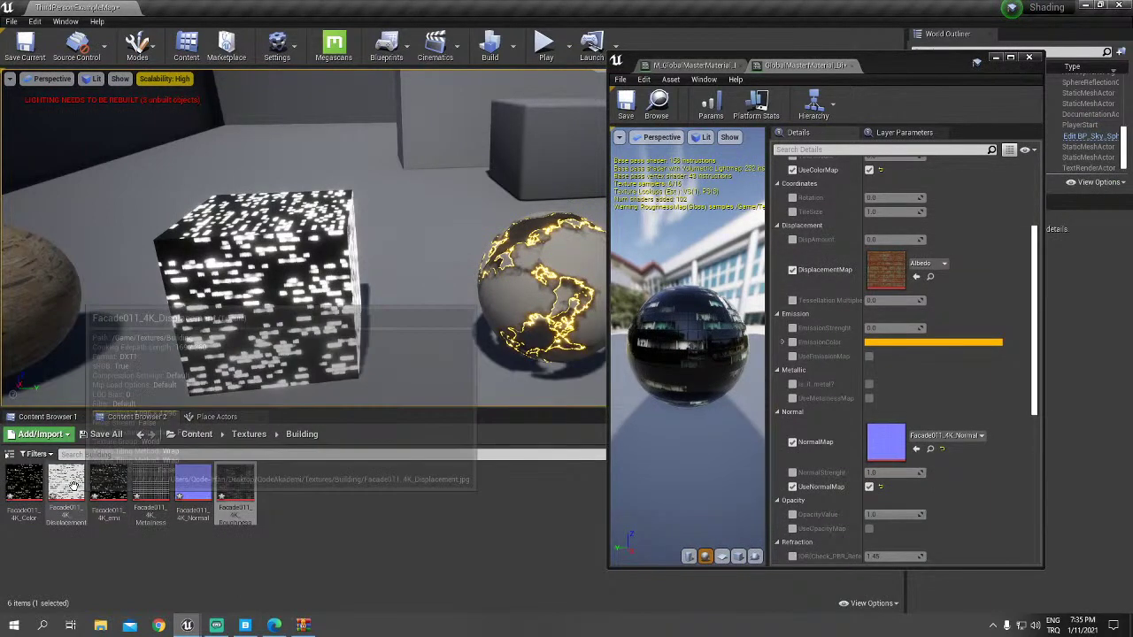
pyautogui.moveTo(74, 485)
pyautogui.mouseDown()
pyautogui.moveTo(700, 473)
pyautogui.moveTo(894, 273)
pyautogui.mouseUp()
pyautogui.click(792, 300)
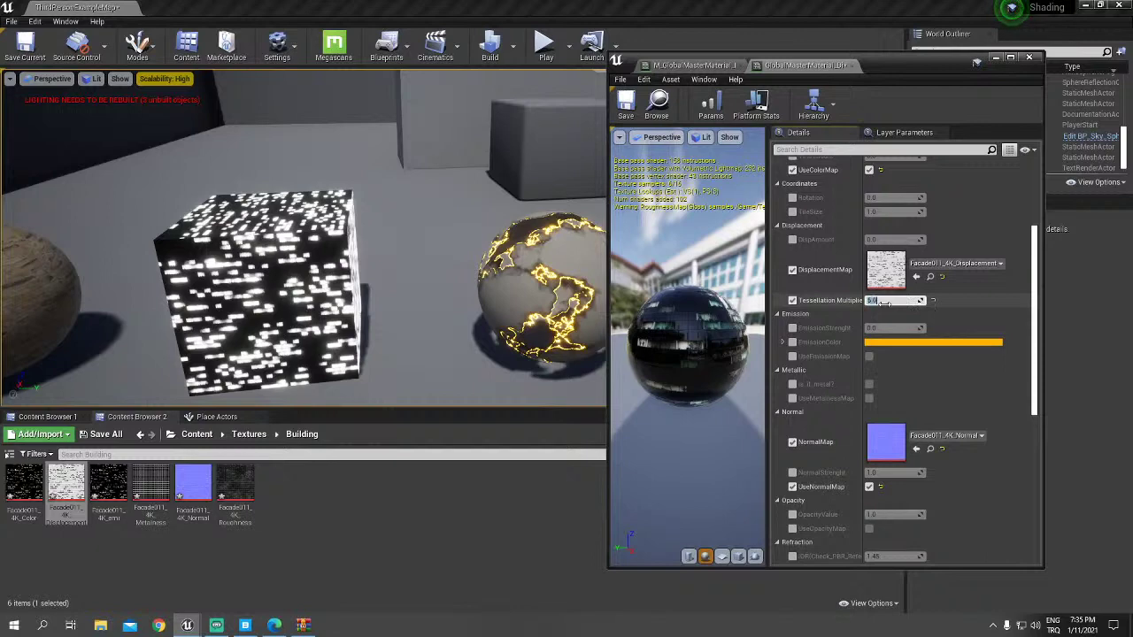
# Step: Switch the viewport to wireframe and apply GlobalMasterMaterial_Disp_Inst to the cube
pyautogui.scroll(3, 468, 266)
pyautogui.hotkey('alt', '1')
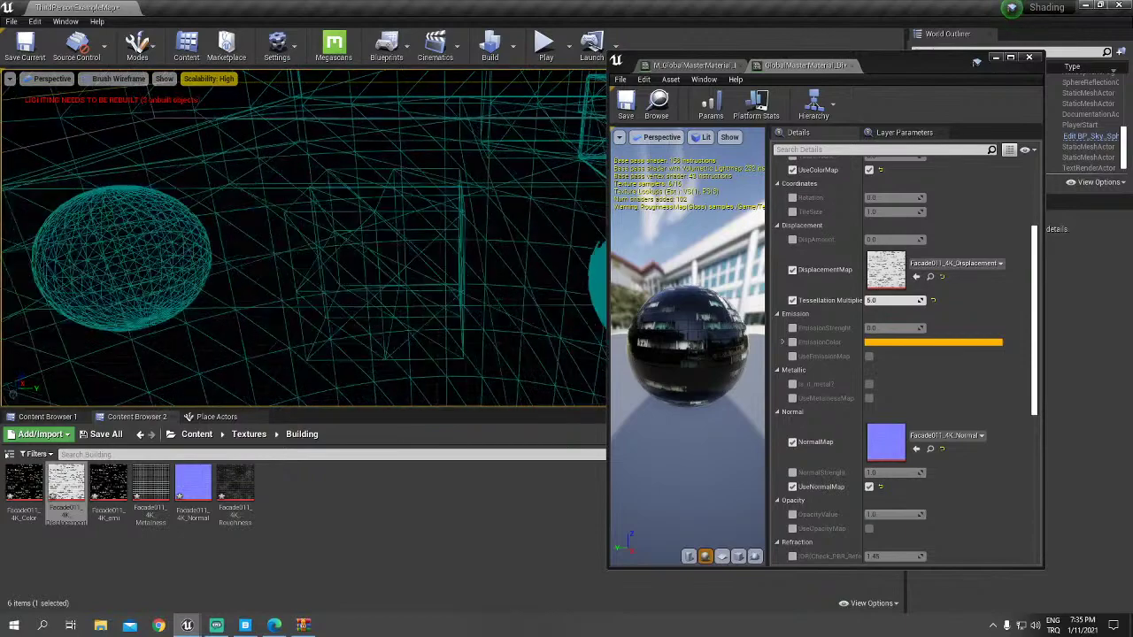
pyautogui.moveTo(372, 266); pyautogui.dragTo(305, 266, button='right')
pyautogui.click(478, 266)
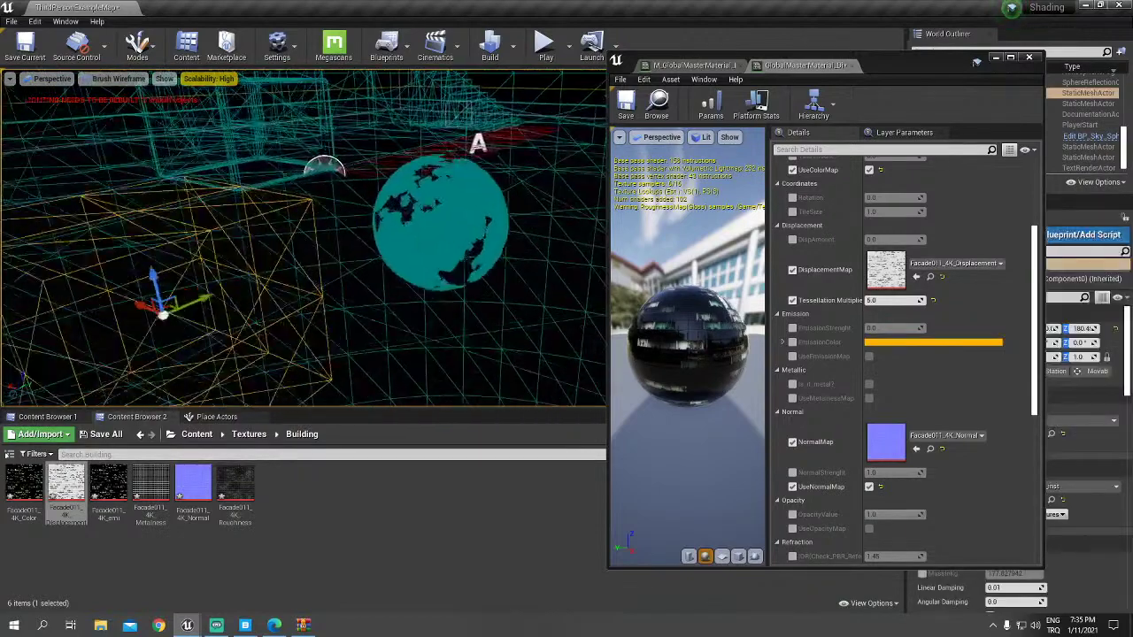
pyautogui.moveTo(433, 272); pyautogui.dragTo(434, 273)
pyautogui.click(438, 78)
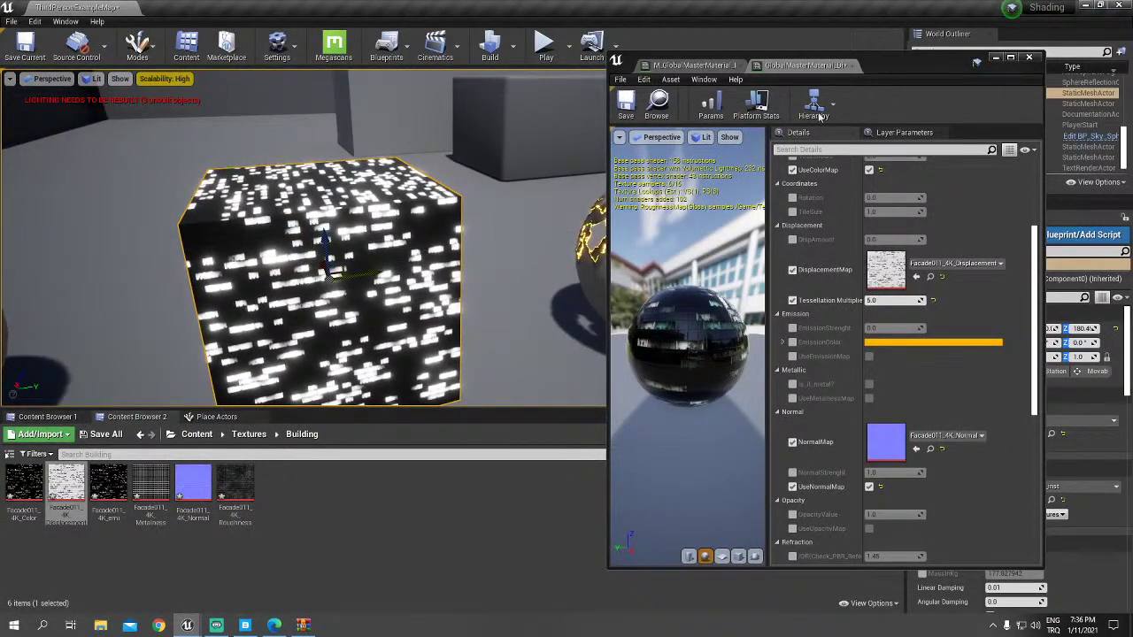
pyautogui.moveTo(904, 71); pyautogui.dragTo(804, 203)
pyautogui.click(69, 417)
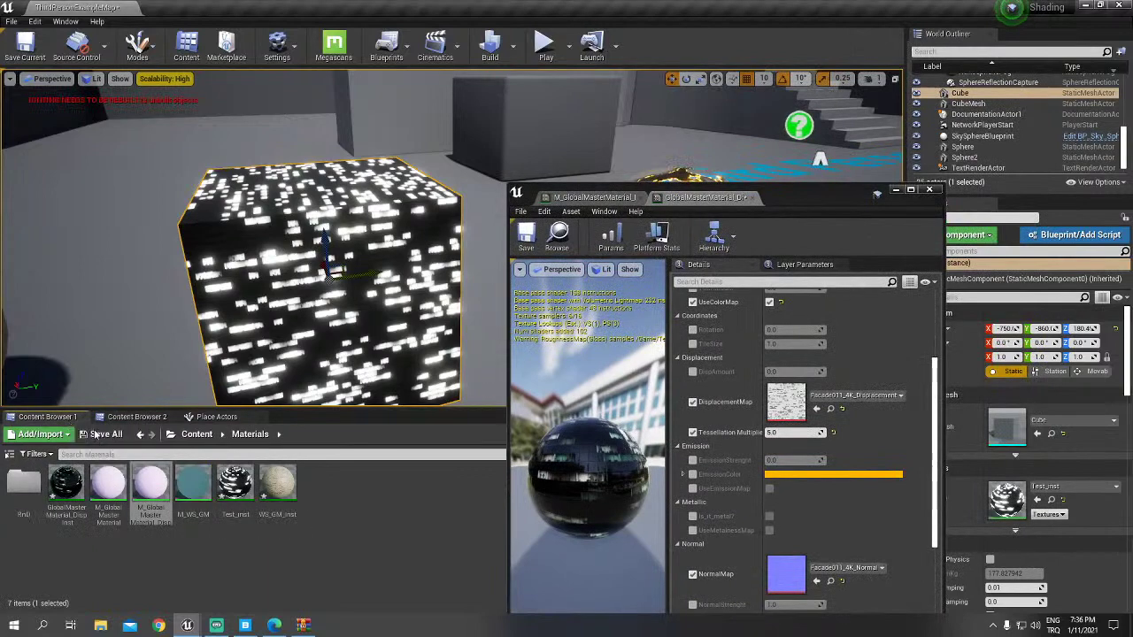
pyautogui.moveTo(66, 485); pyautogui.dragTo(263, 295)
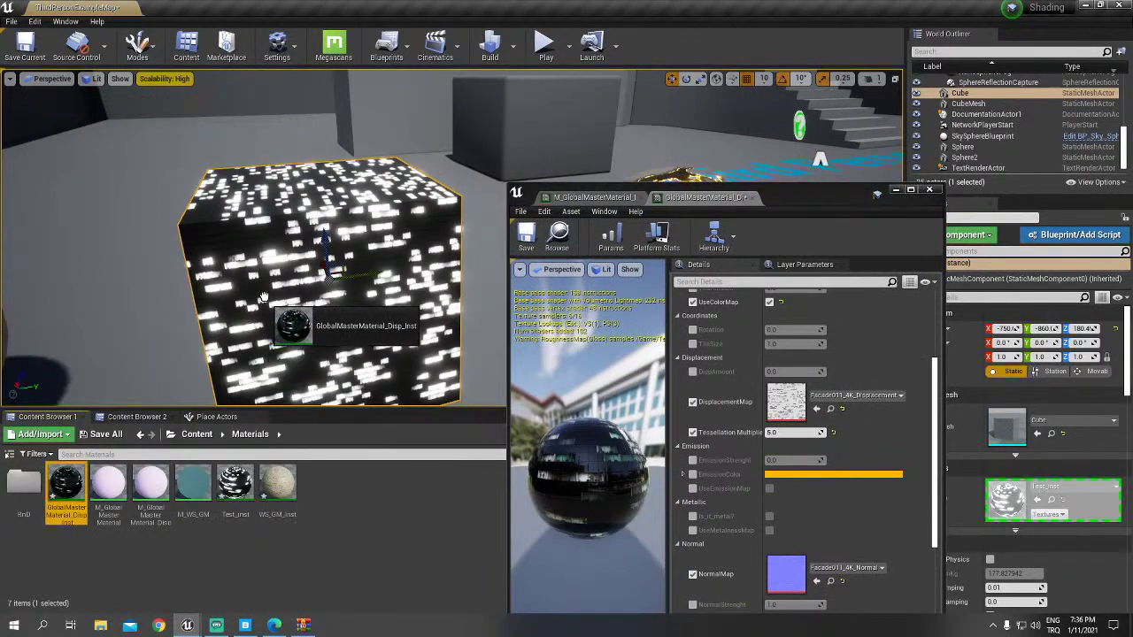
# Step: Frame the cube and lower the instance's Tessellation Multiplier from 5.0 to 1.0
pyautogui.press('f')
pyautogui.hotkey('alt', '1')
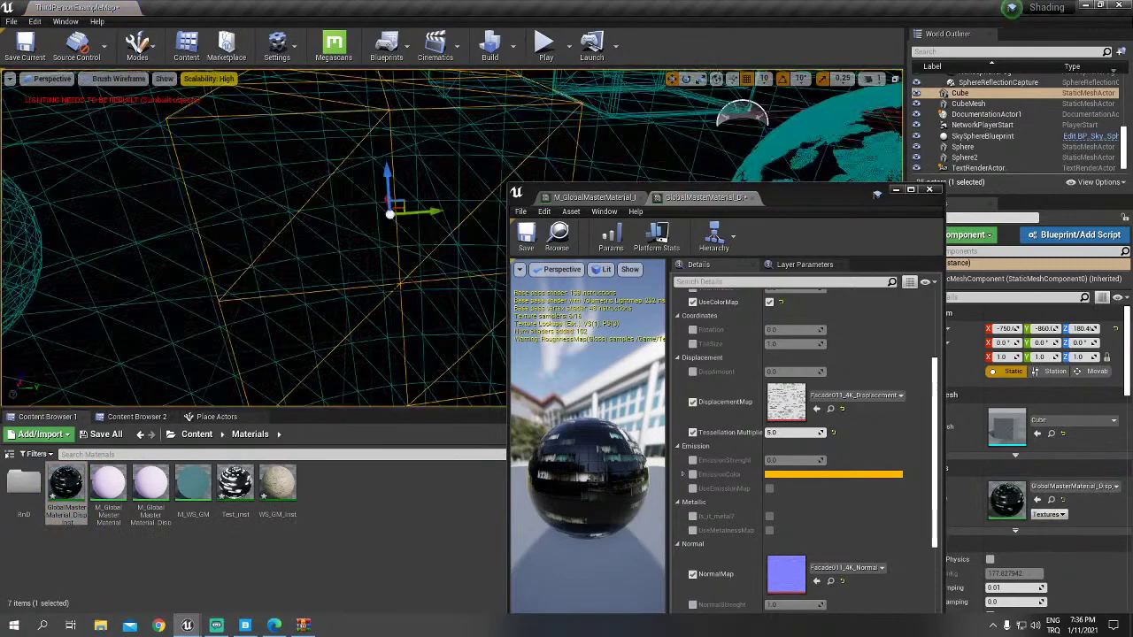
pyautogui.moveTo(397, 292); pyautogui.dragTo(397, 292)
pyautogui.click(397, 292)
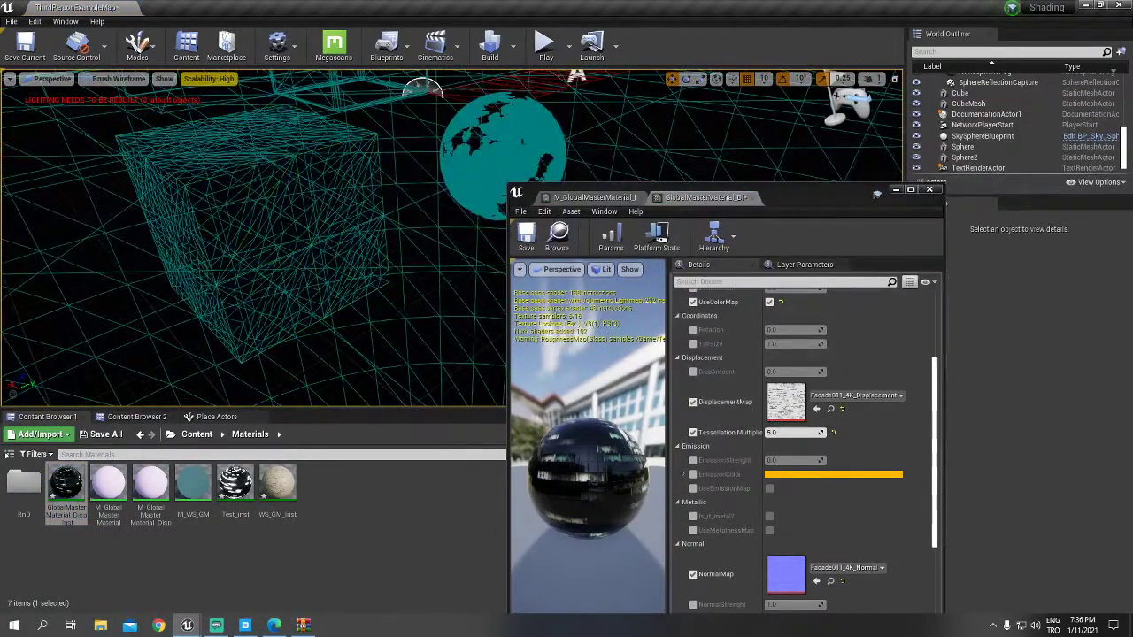
pyautogui.scroll(2, 398, 292)
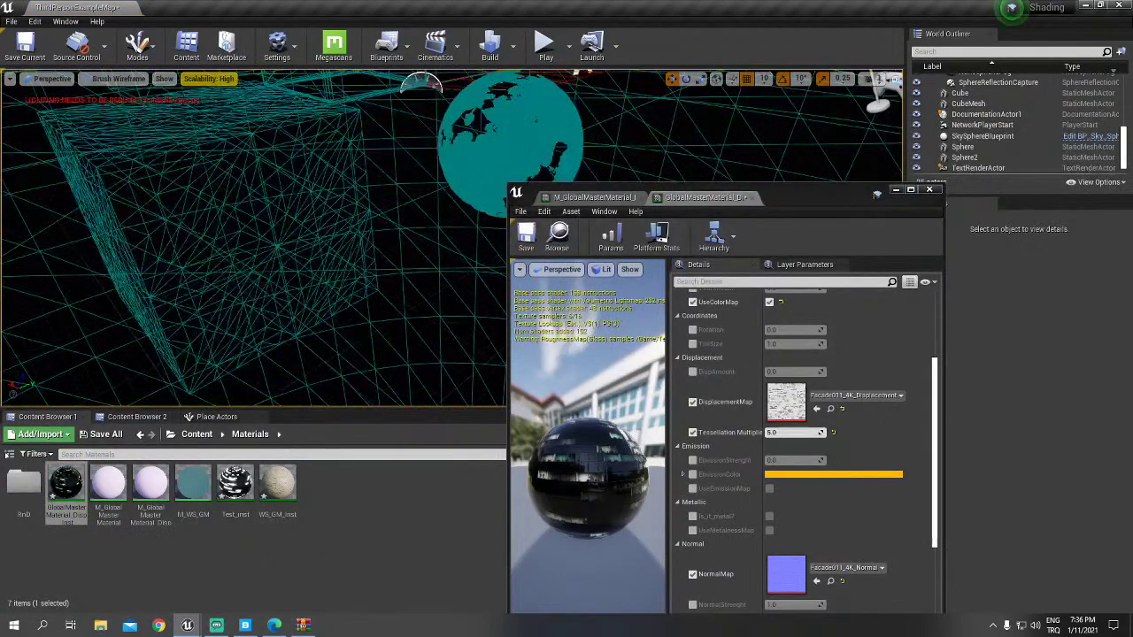
pyautogui.scroll(2, 332, 272)
pyautogui.click(332, 271)
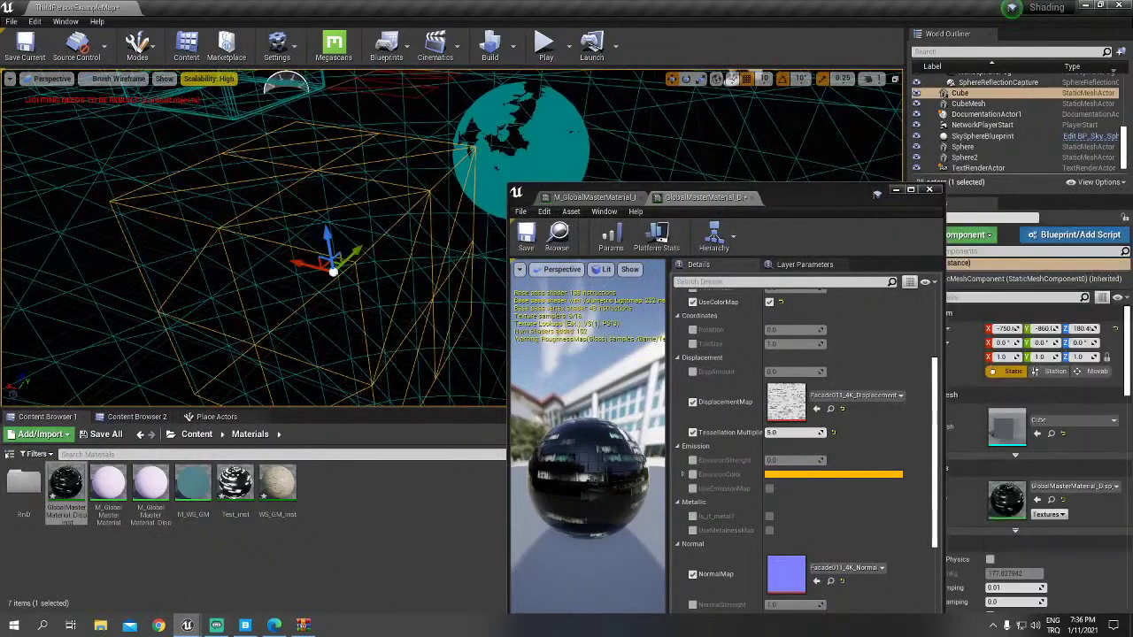
pyautogui.click(795, 433)
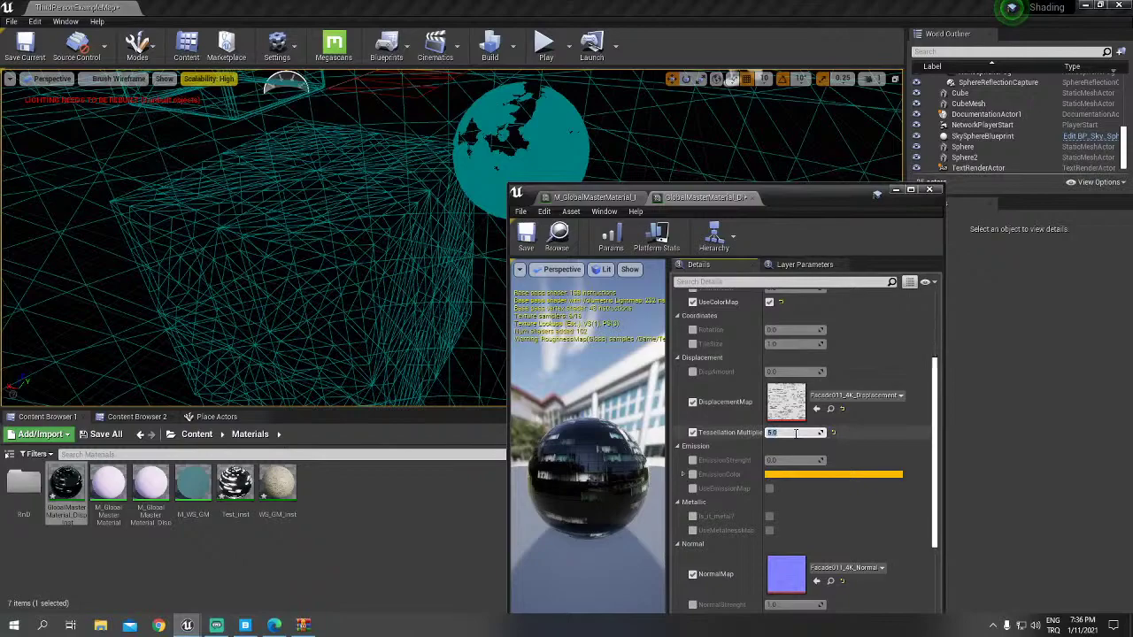
pyautogui.write('1')
pyautogui.moveTo(354, 309); pyautogui.dragTo(395, 339, button='right')
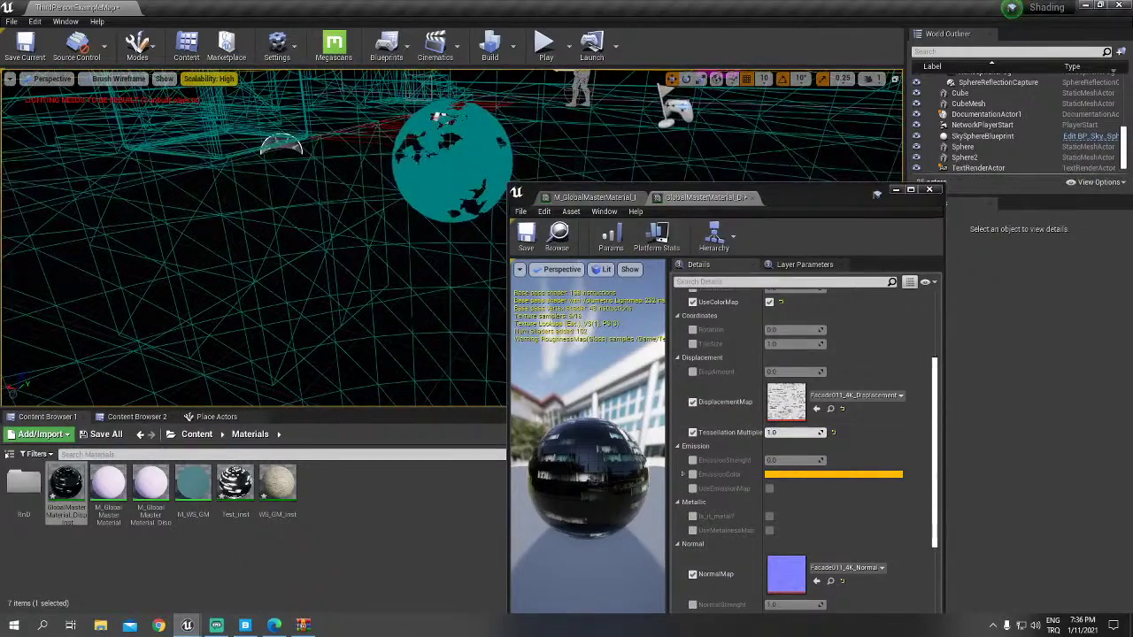
pyautogui.click(432, 308)
pyautogui.moveTo(432, 309)
pyautogui.mouseDown(button='right')
pyautogui.moveTo(495, 327)
pyautogui.moveTo(710, 86)
pyautogui.moveTo(672, 124)
pyautogui.moveTo(690, 133)
pyautogui.mouseUp(button='right')
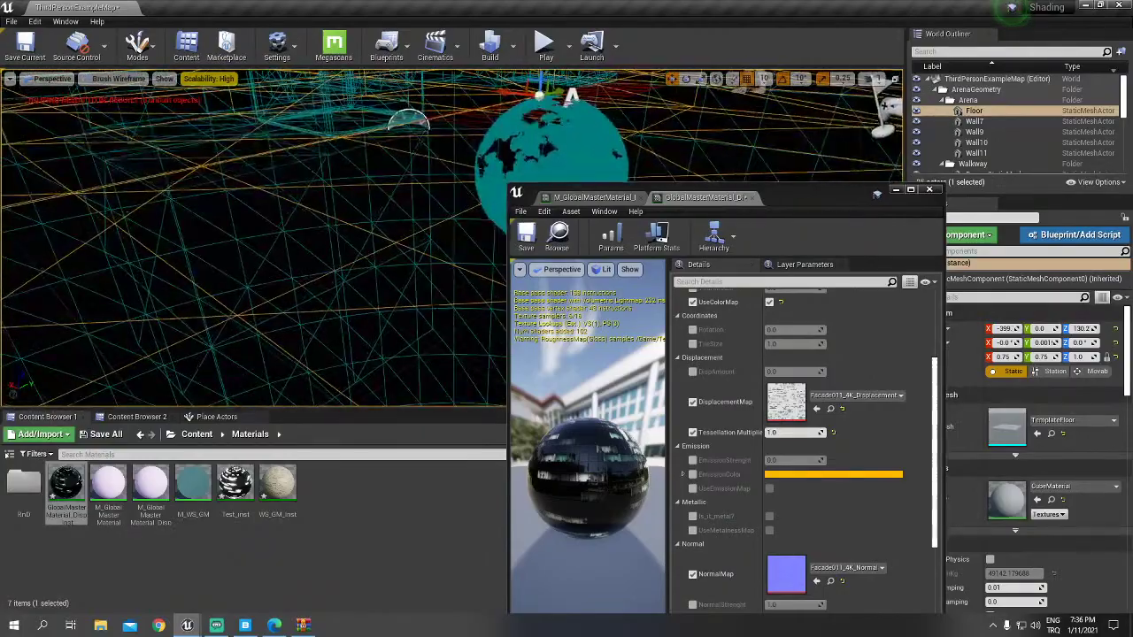
# Step: Try Tessellation Multiplier values 5, 10, 15 and 20, settle on 15.0, and inspect the wireframe cube
pyautogui.click(793, 431)
pyautogui.write('5')
pyautogui.press('Return')
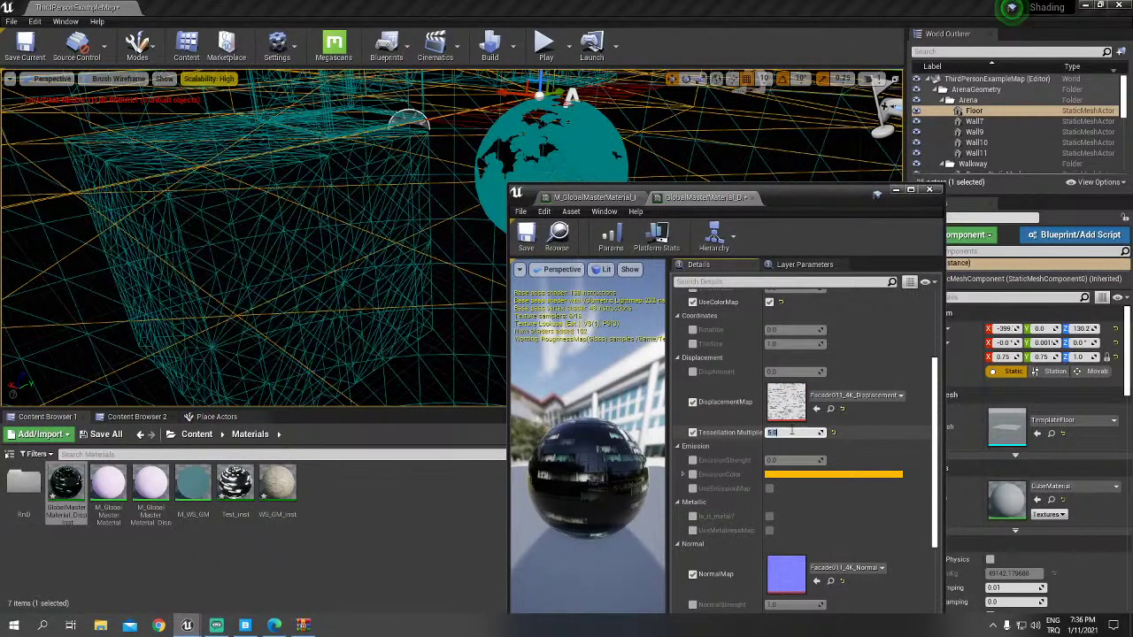
pyautogui.write('10')
pyautogui.press('Return')
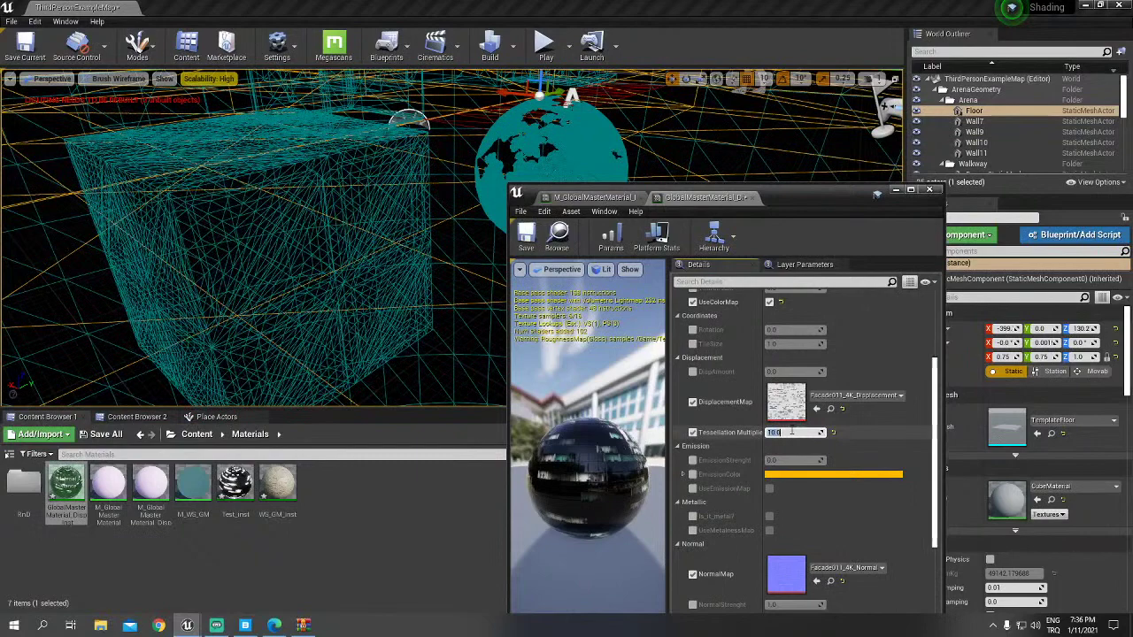
pyautogui.write('15')
pyautogui.press('Return')
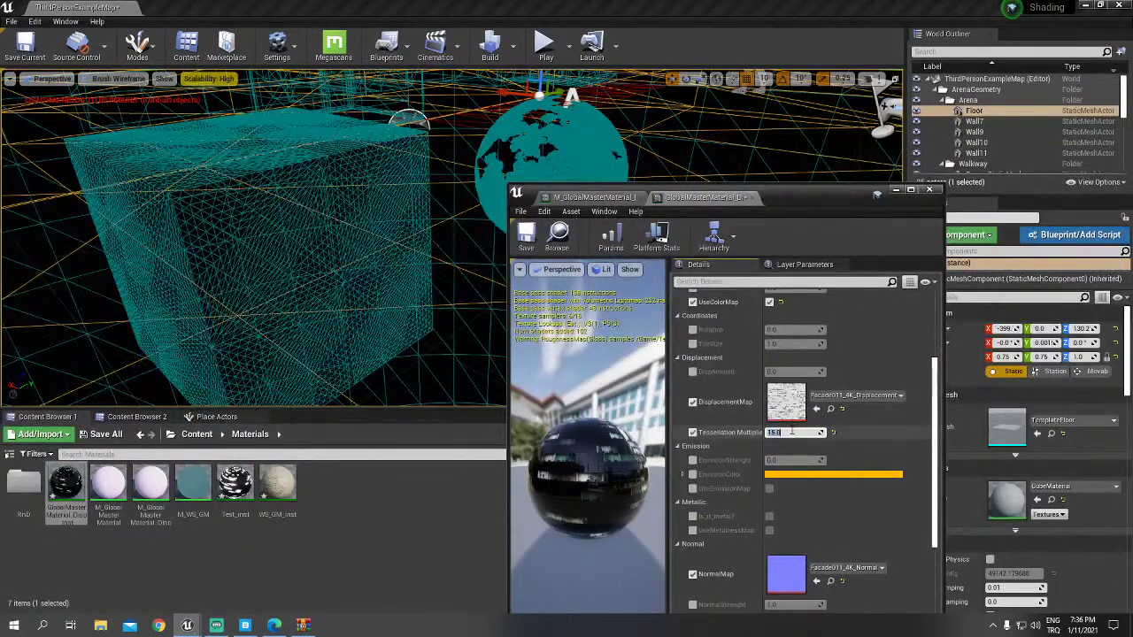
pyautogui.press('Return')
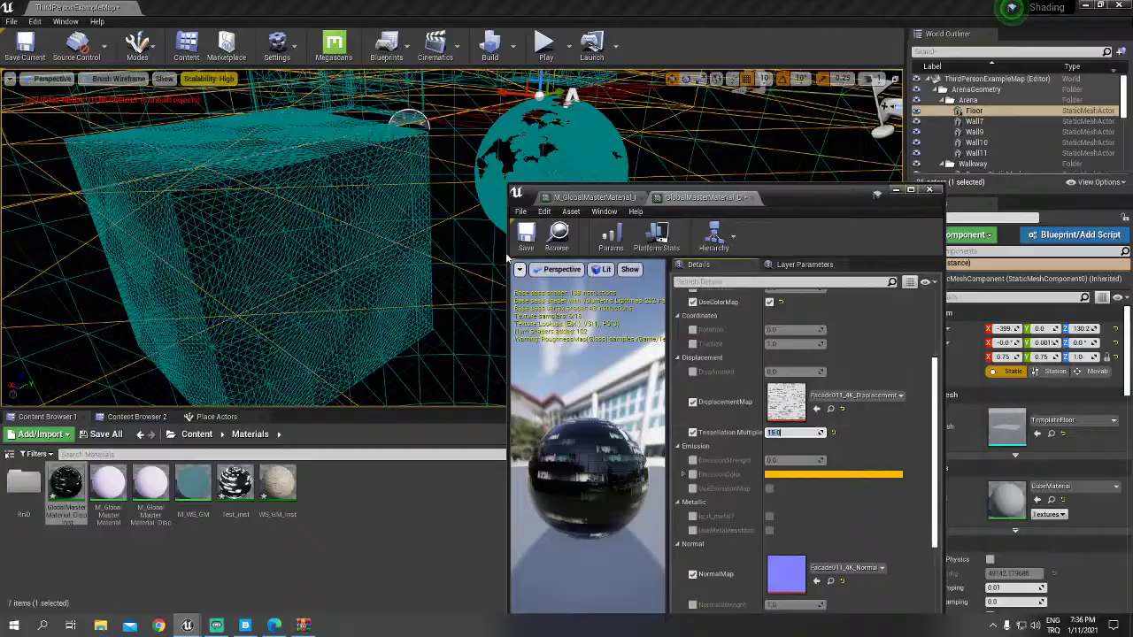
pyautogui.moveTo(505, 252); pyautogui.dragTo(506, 252, button='right')
# Step: Return to Lit view and override DispAmount, raising it to about 94.33
pyautogui.hotkey('alt', '4')
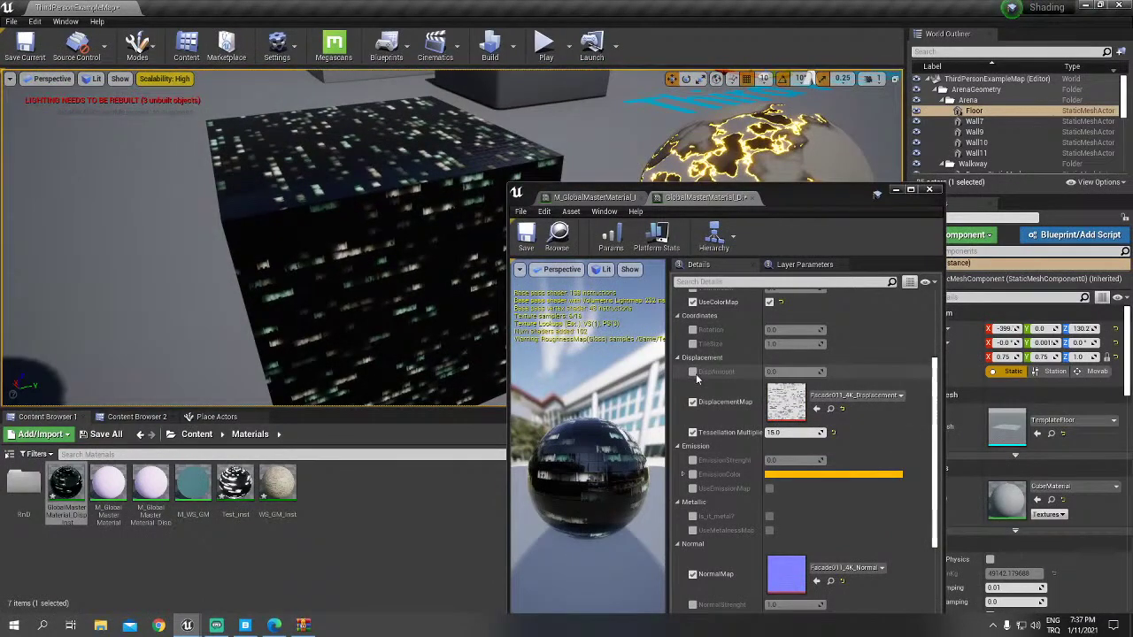
pyautogui.click(695, 375)
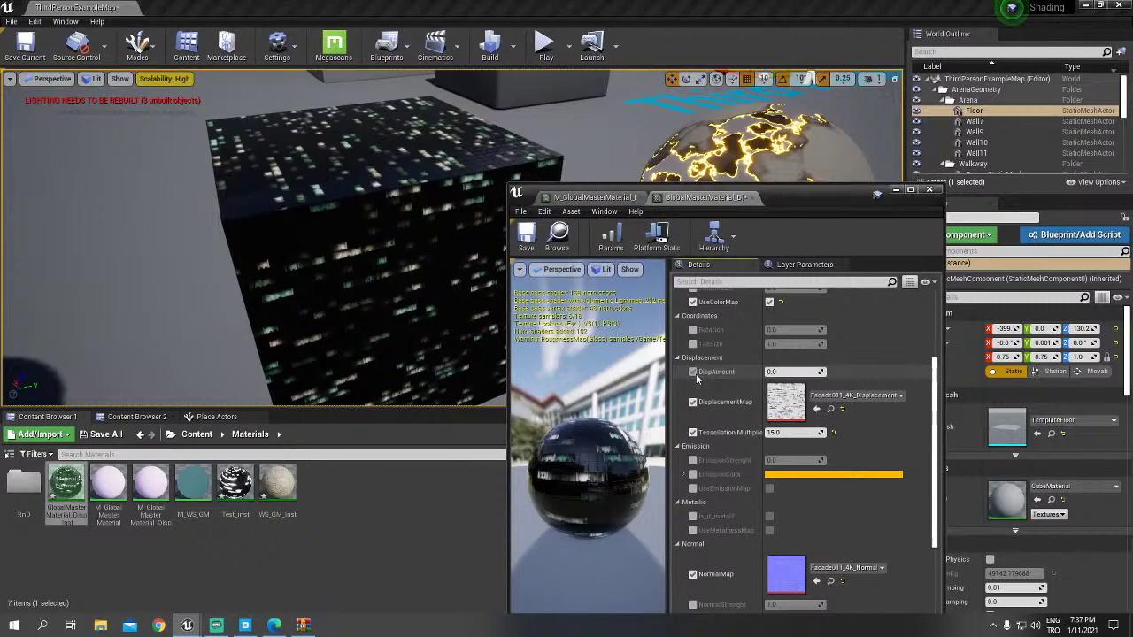
pyautogui.click(693, 372)
pyautogui.moveTo(792, 372); pyautogui.dragTo(876, 372)
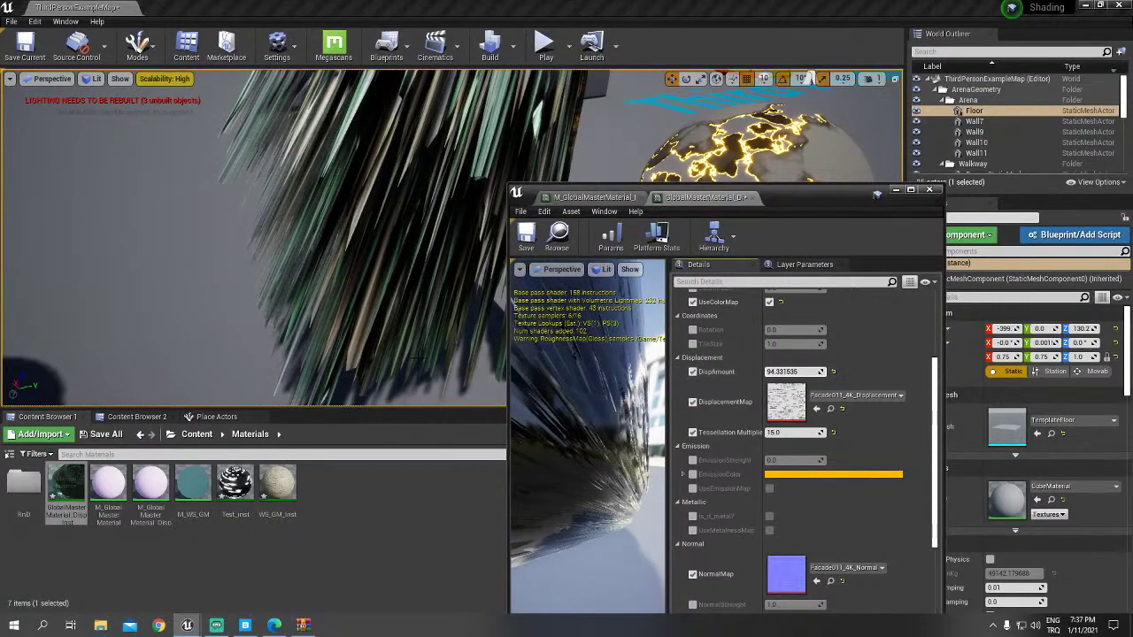
pyautogui.moveTo(253, 237); pyautogui.dragTo(284, 262, button='right')
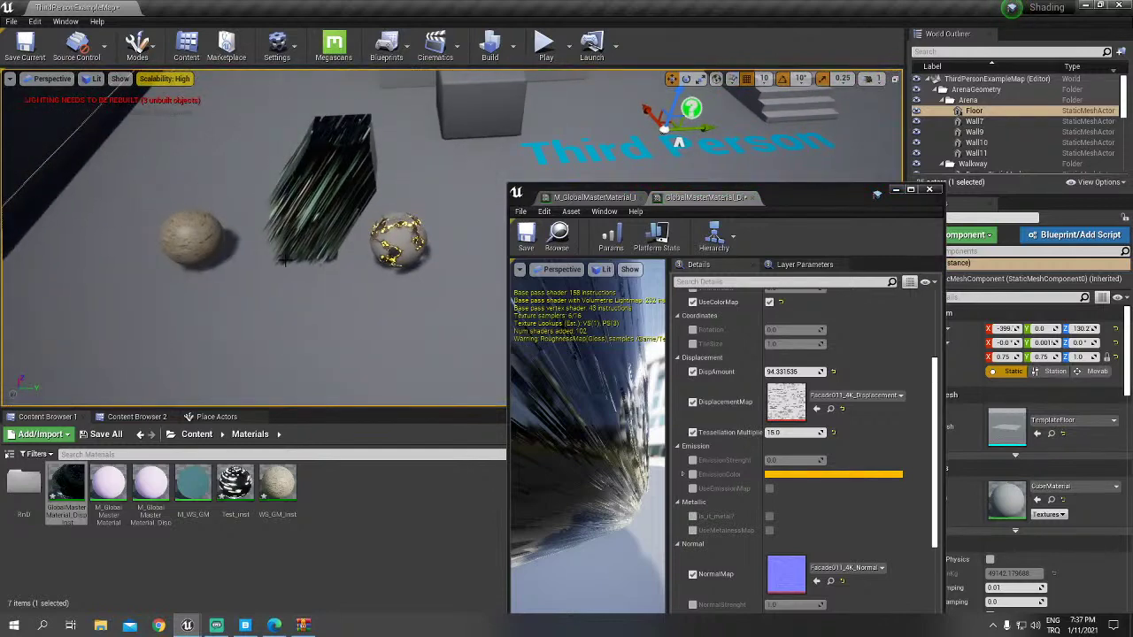
# Step: Move the documentation actor next to the gold sphere
pyautogui.click(398, 241)
pyautogui.press('f')
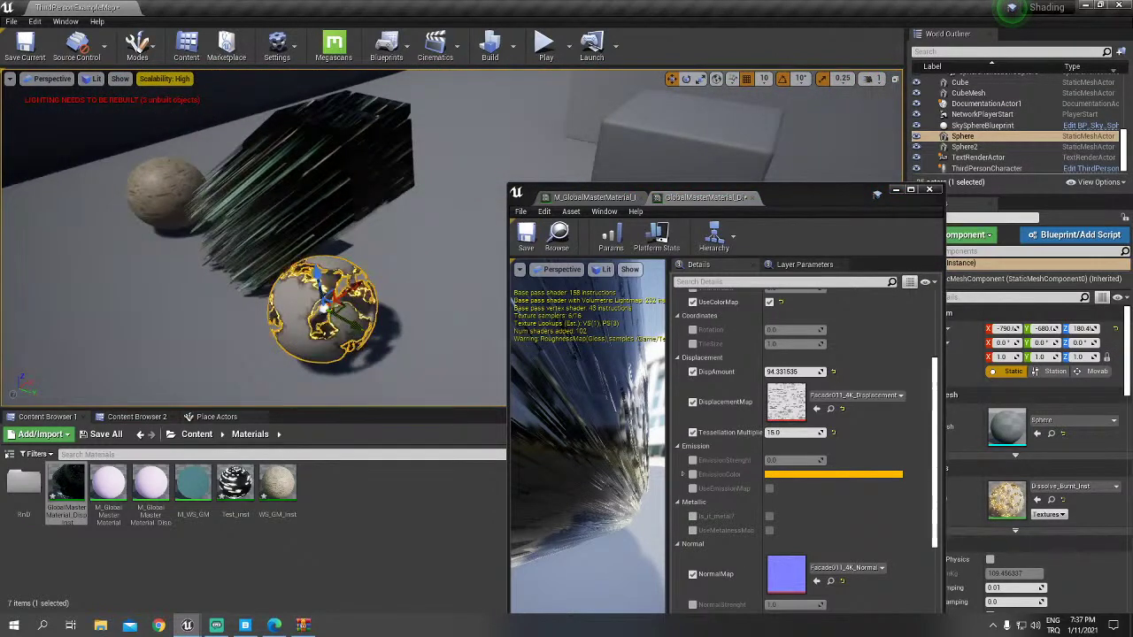
pyautogui.click(651, 151)
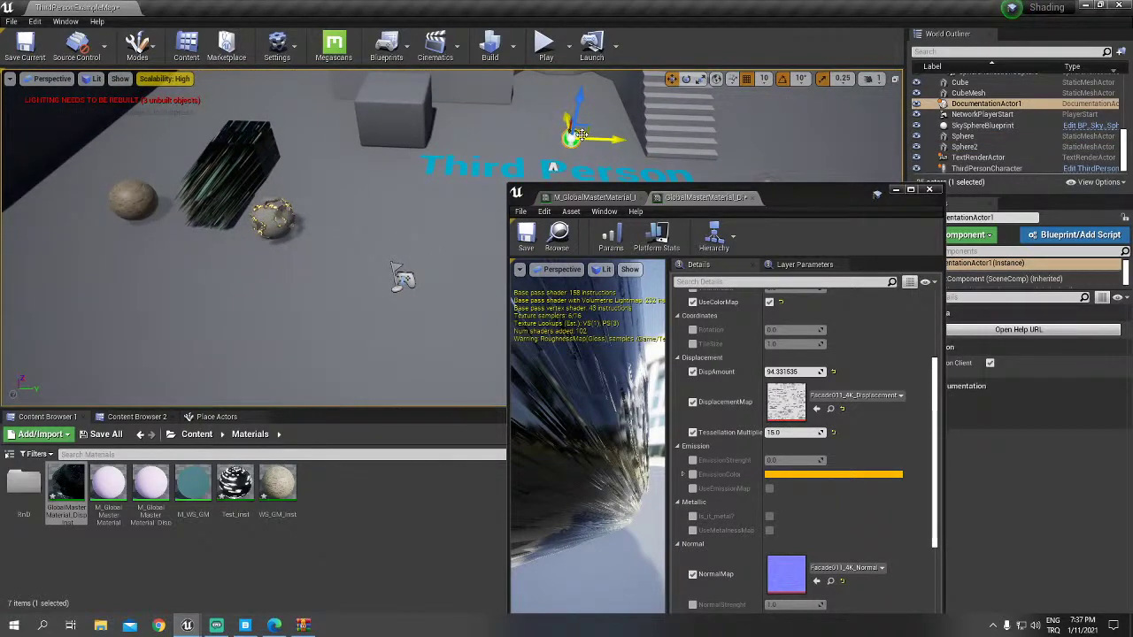
pyautogui.moveTo(580, 134); pyautogui.dragTo(304, 200)
pyautogui.click(362, 298)
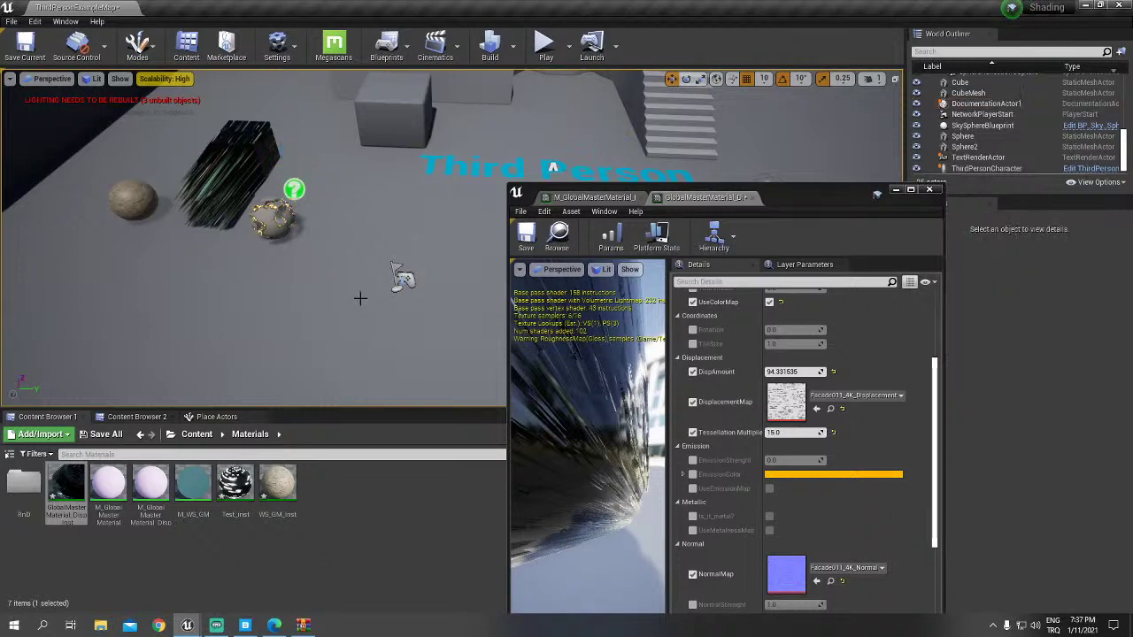
pyautogui.moveTo(435, 342); pyautogui.dragTo(353, 281)
pyautogui.click(352, 282)
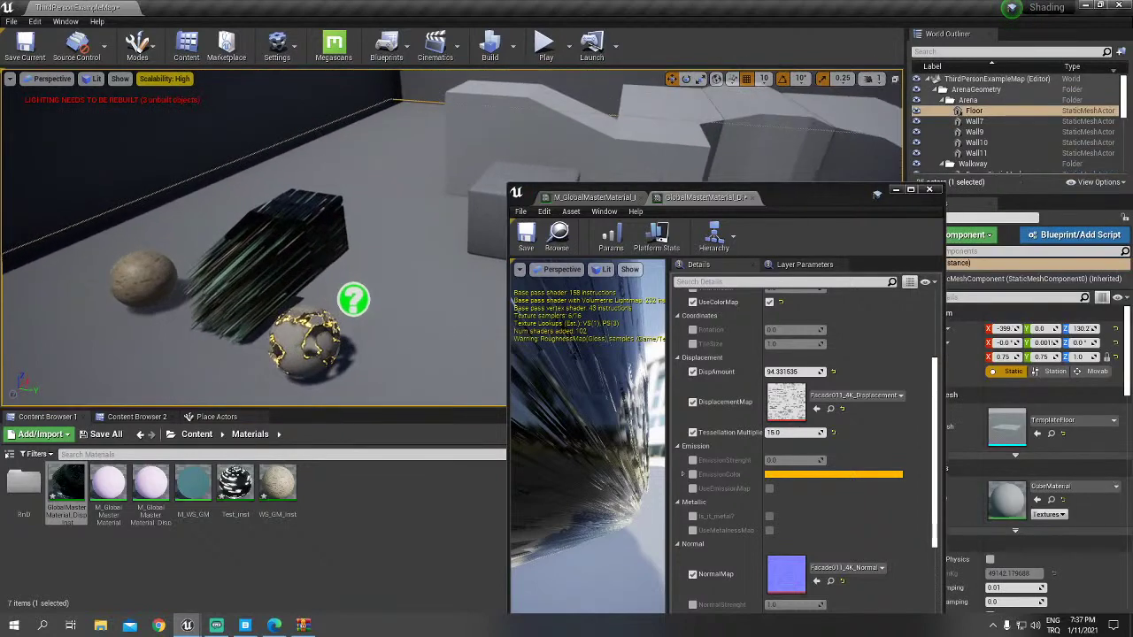
pyautogui.scroll(5, 354, 285)
pyautogui.click(330, 248)
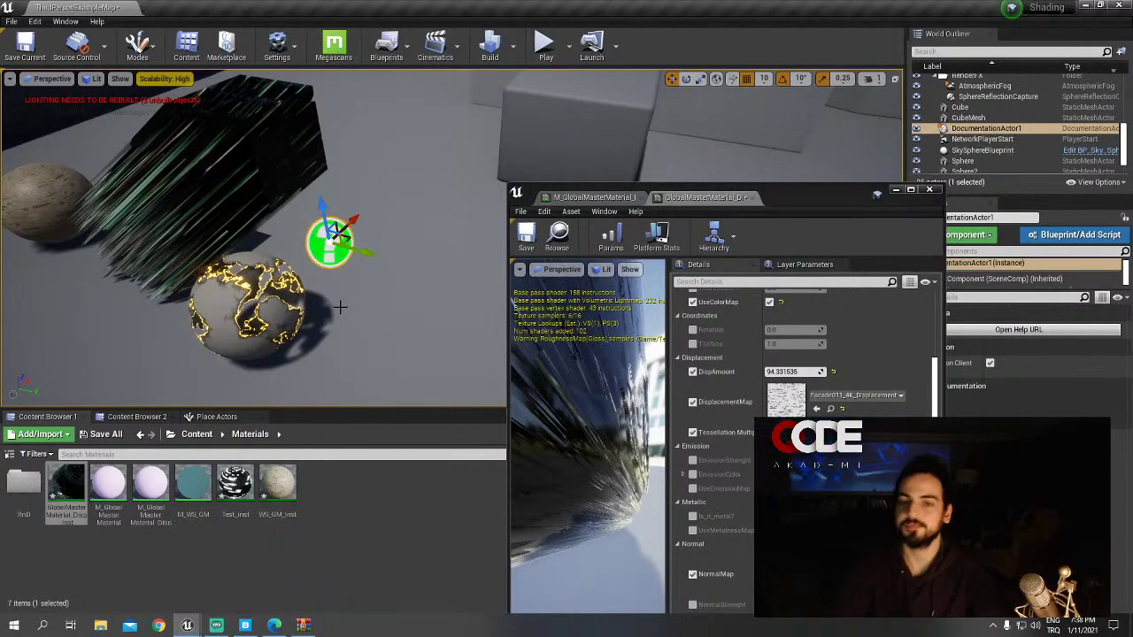
pyautogui.moveTo(342, 292); pyautogui.dragTo(389, 363, button='middle')
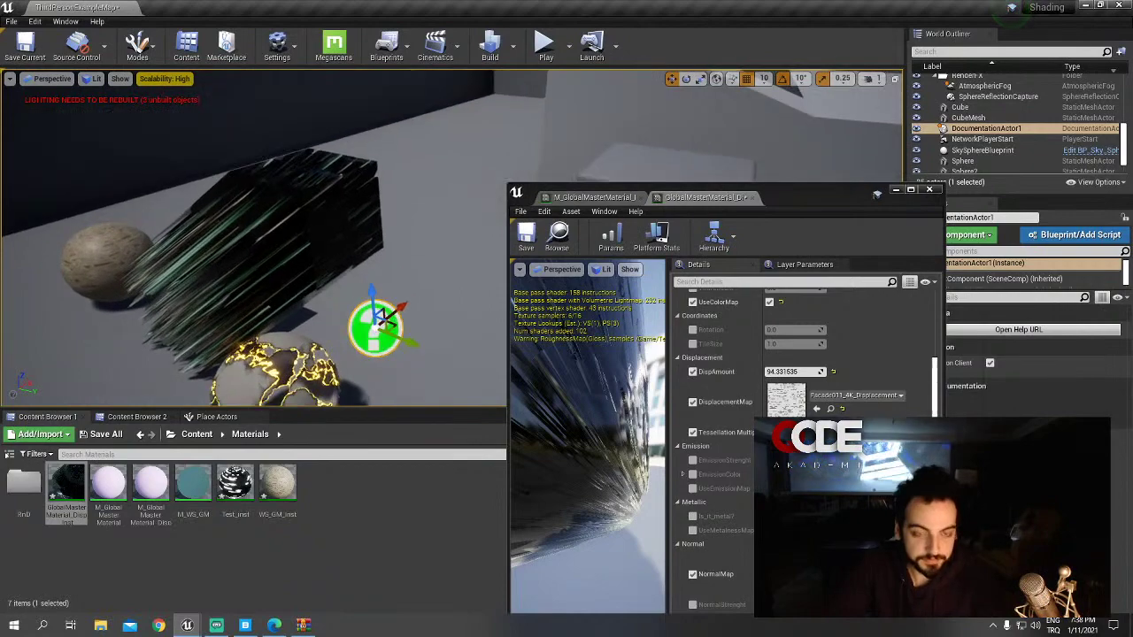
pyautogui.moveTo(389, 363); pyautogui.dragTo(801, 104, button='right')
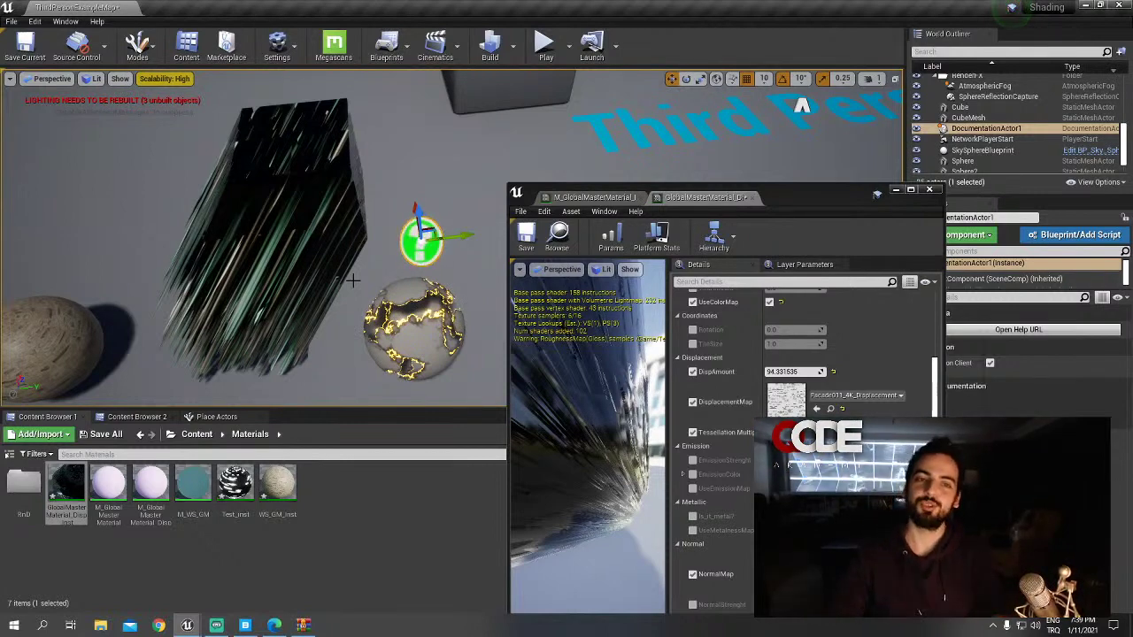
pyautogui.moveTo(351, 280)
pyautogui.mouseDown()
pyautogui.moveTo(306, 250)
pyautogui.moveTo(311, 332)
pyautogui.moveTo(354, 283)
pyautogui.moveTo(832, 144)
pyautogui.mouseUp()
pyautogui.moveTo(392, 194); pyautogui.dragTo(393, 197)
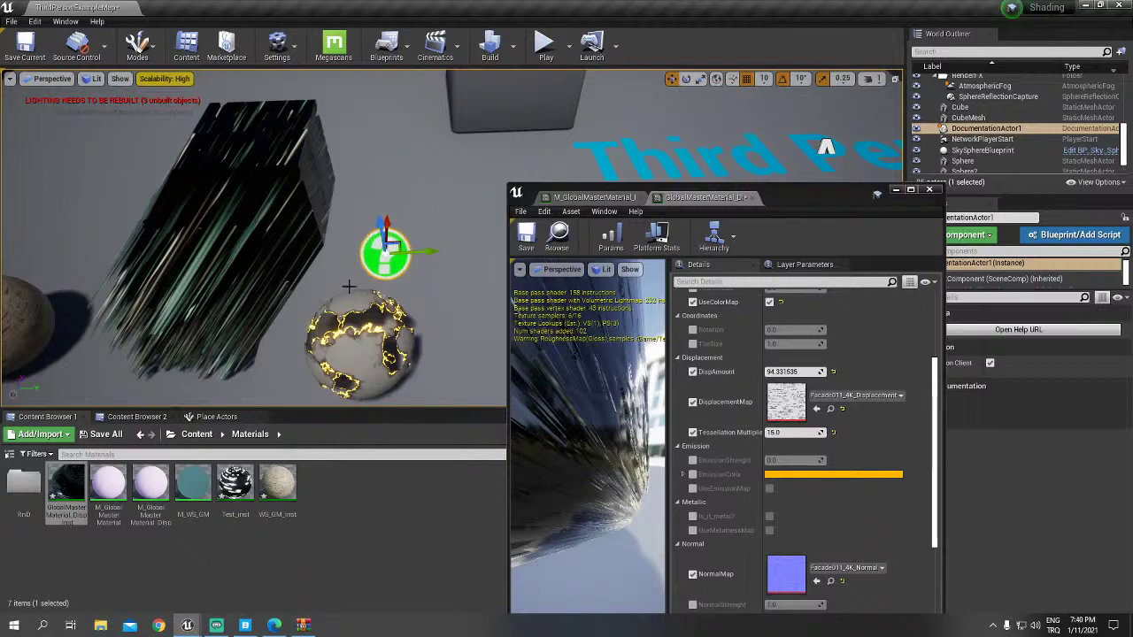
# Step: Orbit the camera around the spiky displaced cube and the glowing gold sphere
pyautogui.moveTo(349, 286)
pyautogui.mouseDown()
pyautogui.moveTo(371, 292)
pyautogui.moveTo(630, 80)
pyautogui.moveTo(619, 107)
pyautogui.mouseUp()
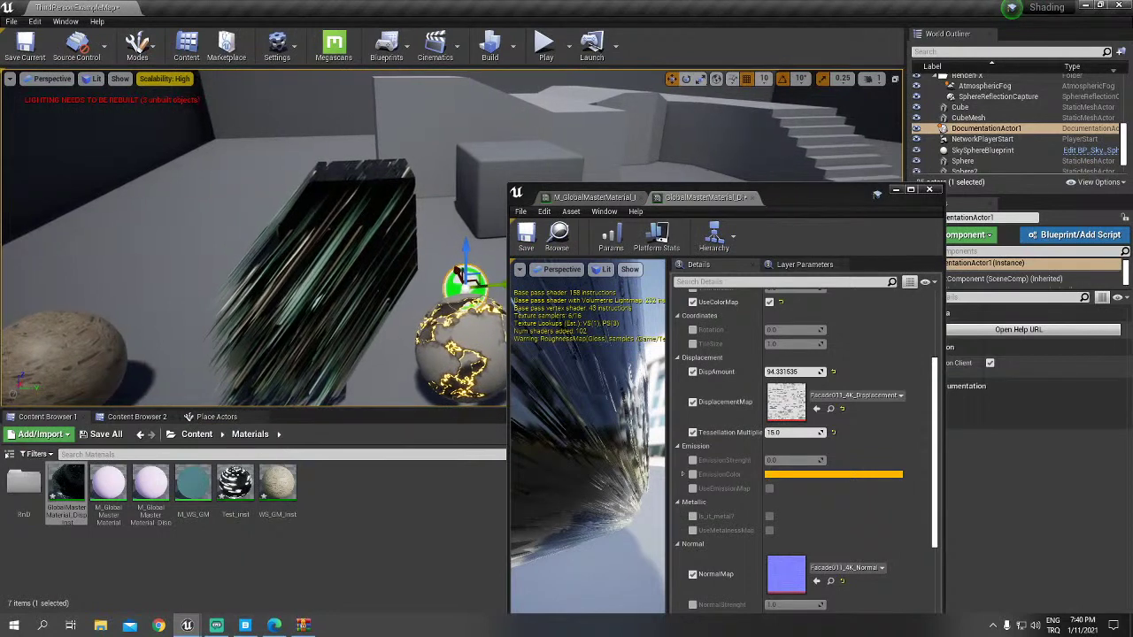
pyautogui.moveTo(321, 304); pyautogui.dragTo(488, 282)
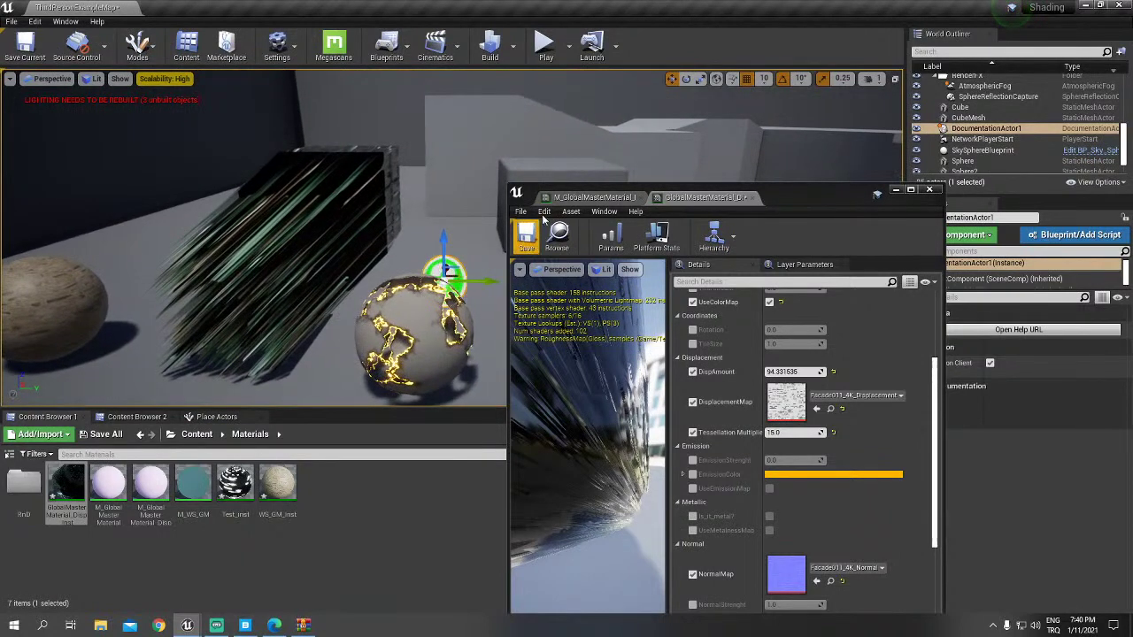
# Step: In the master material graph, add a Multiply node and a VertexNormalWS node
pyautogui.click(571, 196)
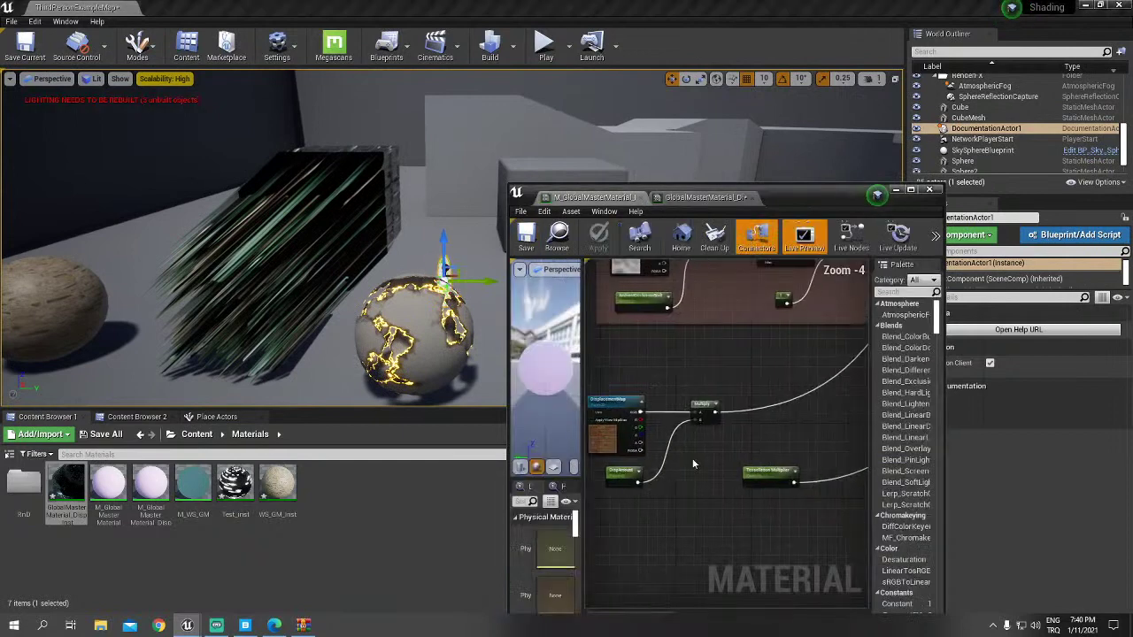
pyautogui.click(776, 424)
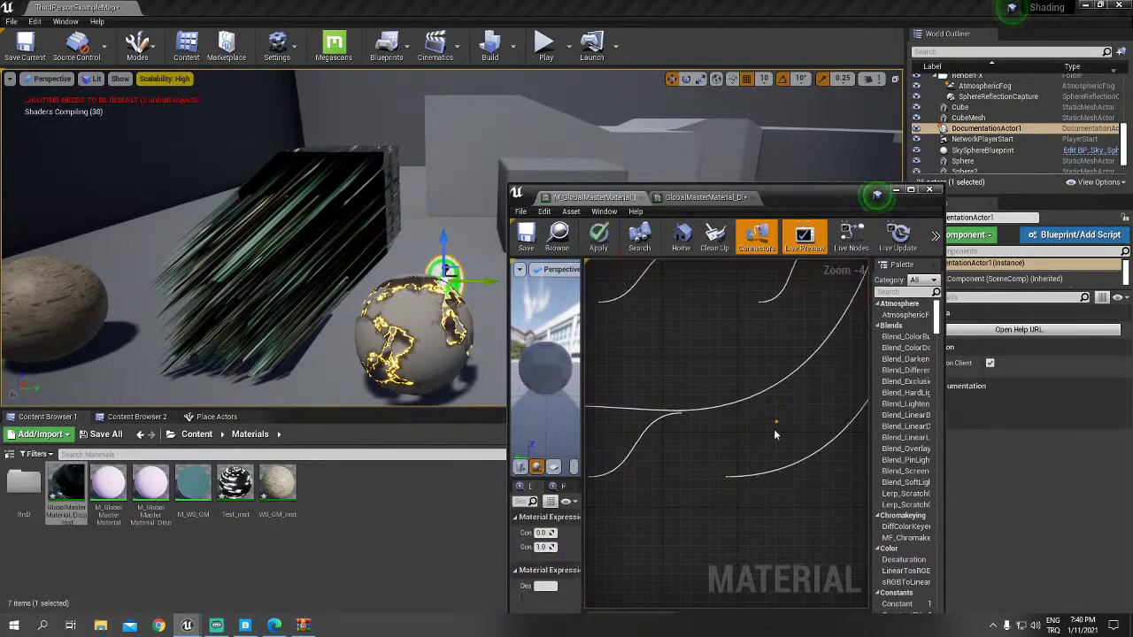
pyautogui.rightClick(712, 449)
pyautogui.write('ver')
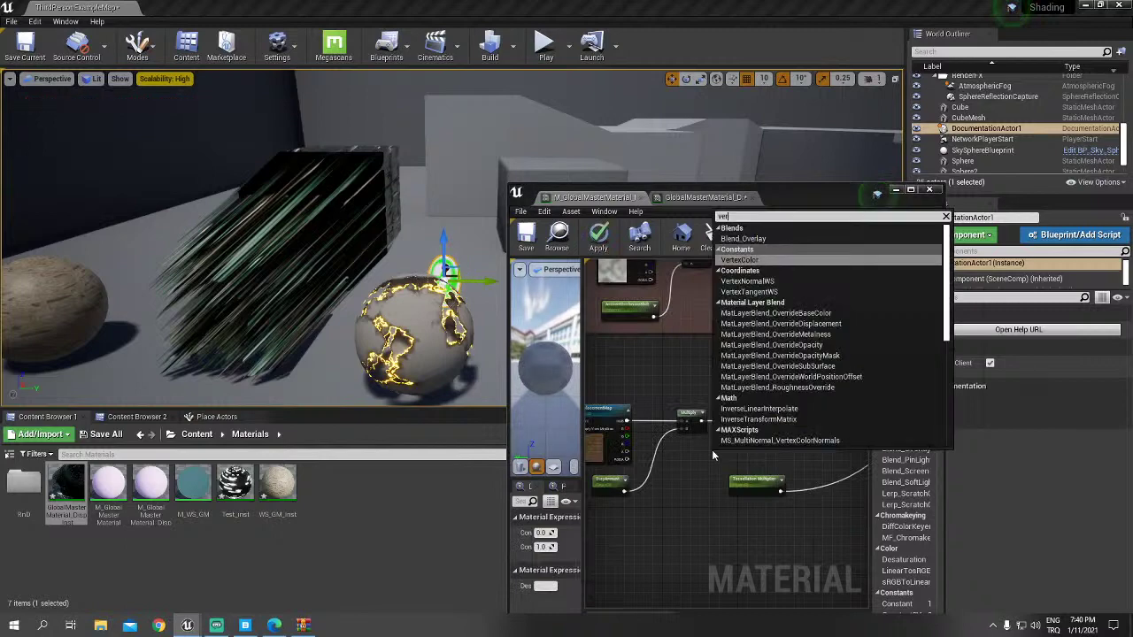
pyautogui.press('Down')
pyautogui.press('Return')
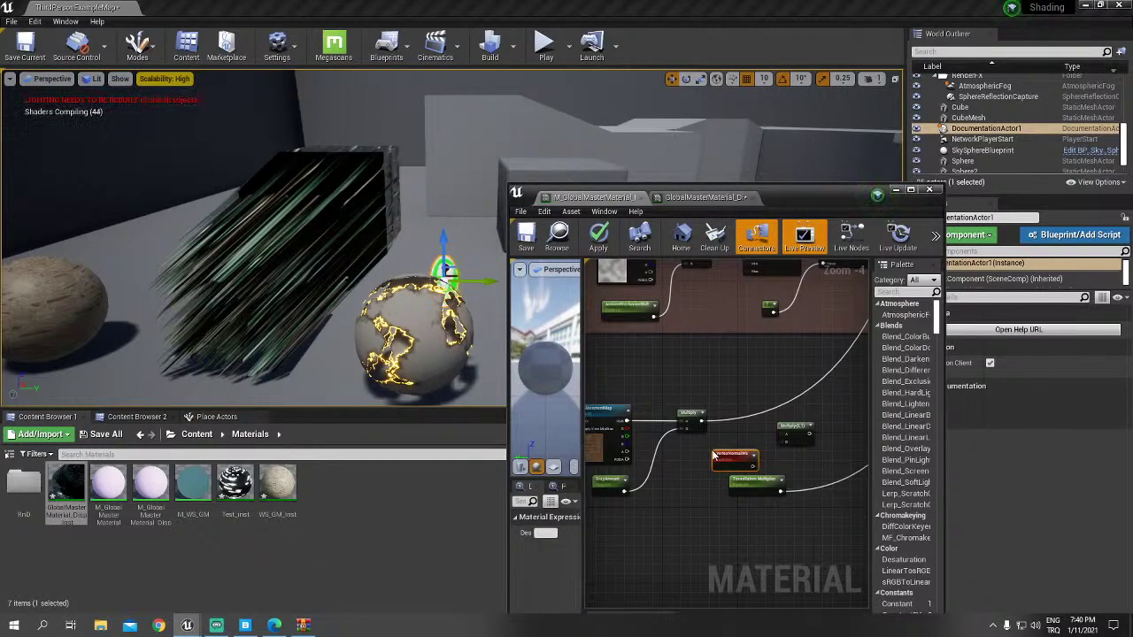
# Step: Wire the displacement Multiply into input A and VertexNormalWS into input B
pyautogui.moveTo(713, 456); pyautogui.dragTo(683, 455)
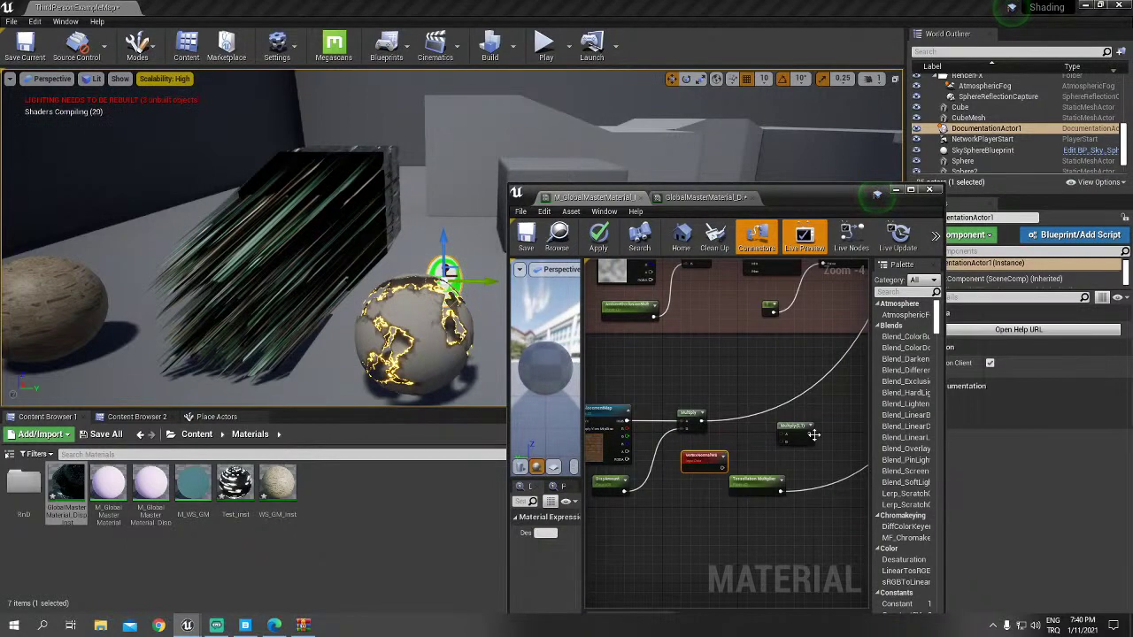
pyautogui.moveTo(813, 433); pyautogui.dragTo(756, 431)
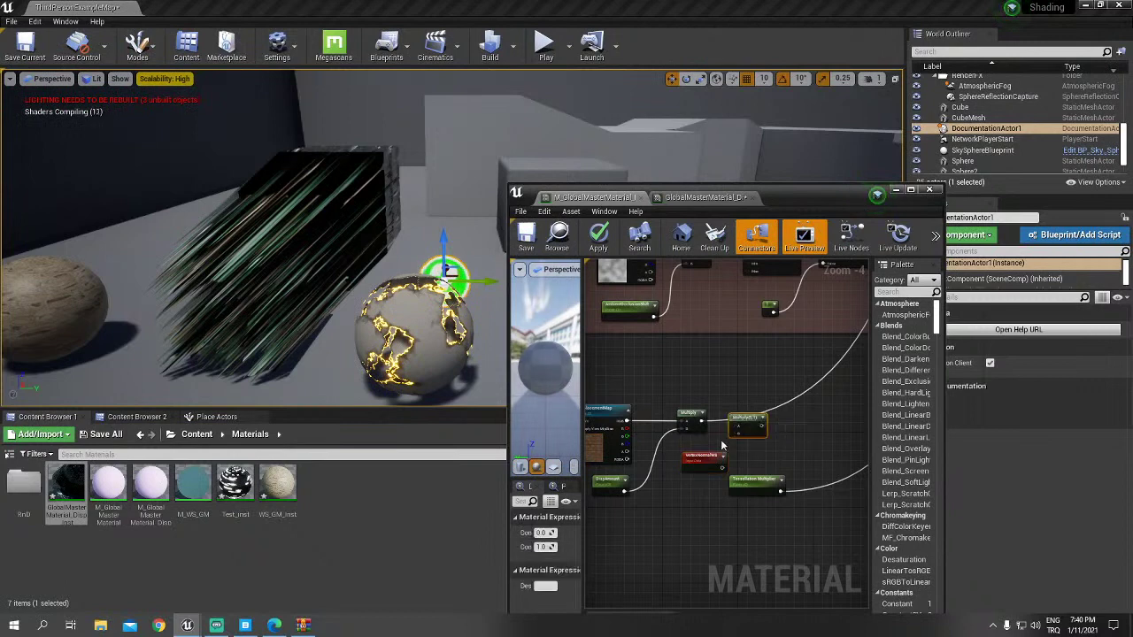
pyautogui.scroll(5, 756, 431)
pyautogui.moveTo(682, 407); pyautogui.dragTo(755, 415)
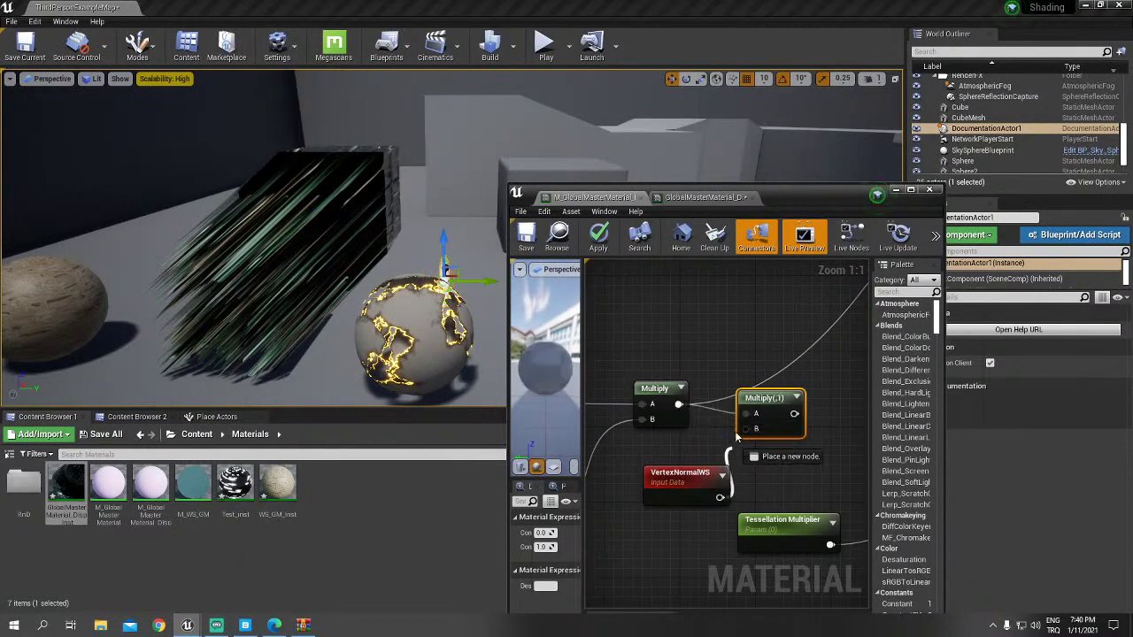
pyautogui.moveTo(719, 497); pyautogui.dragTo(756, 429)
pyautogui.moveTo(683, 491); pyautogui.dragTo(663, 481)
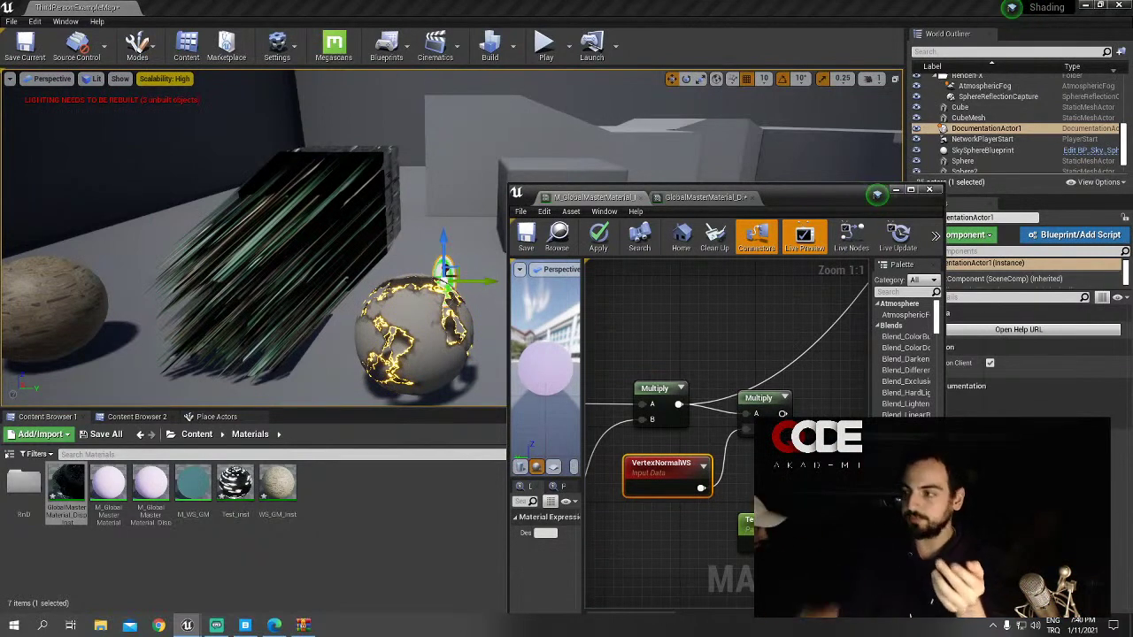
pyautogui.moveTo(757, 475); pyautogui.dragTo(692, 511, button='right')
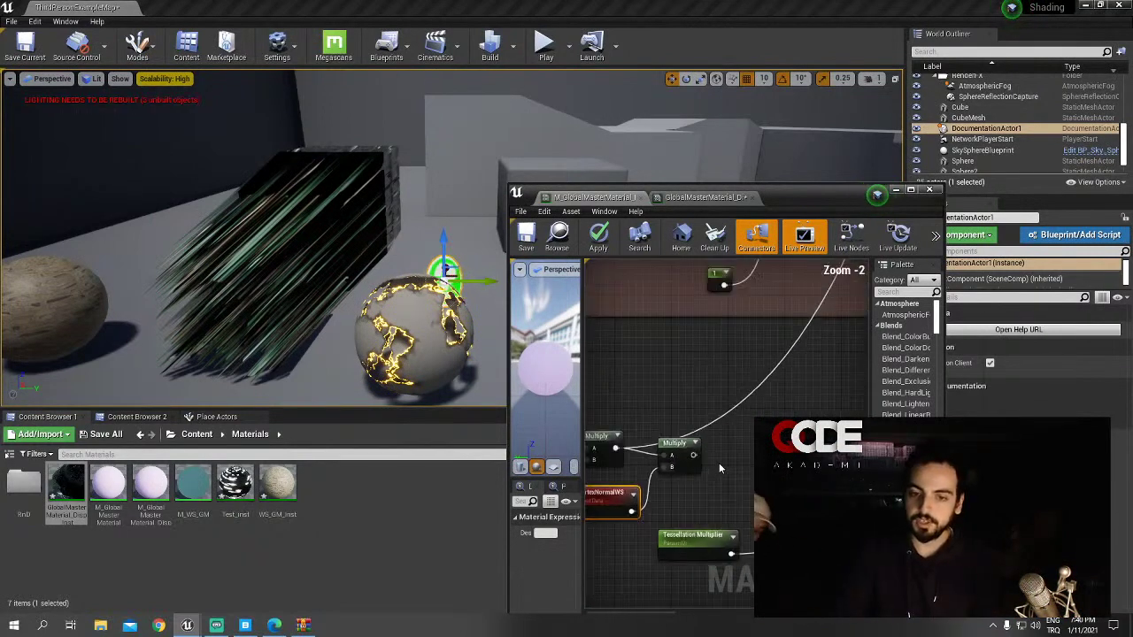
# Step: Maximize the material editor and connect the new Multiply output to World Displacement
pyautogui.scroll(-2, 718, 463)
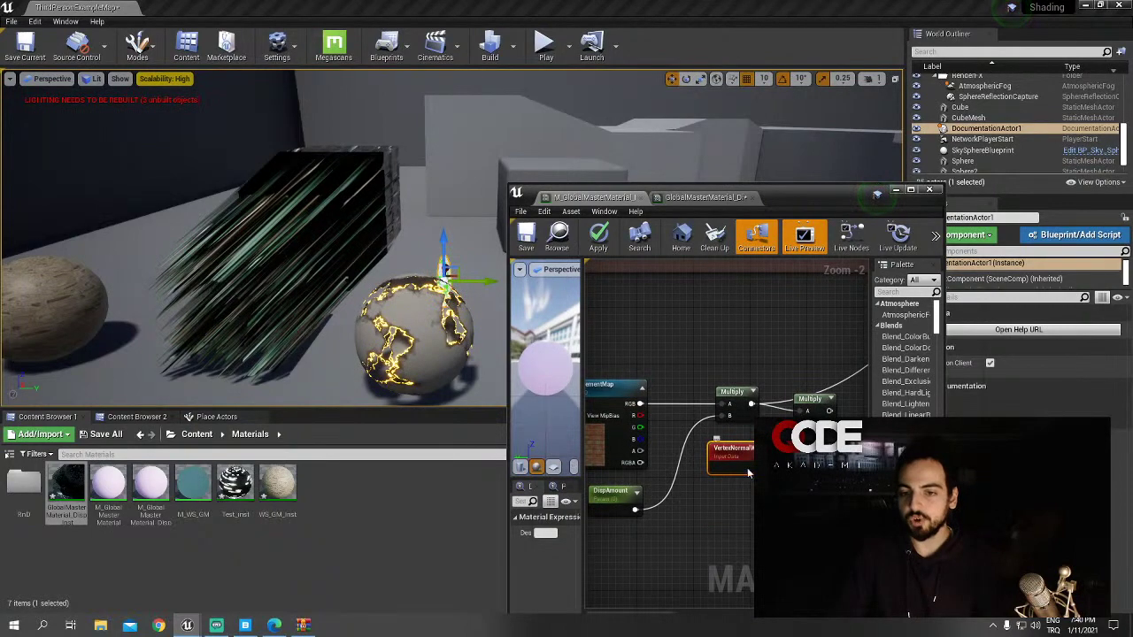
pyautogui.click(911, 190)
pyautogui.scroll(-2, 827, 309)
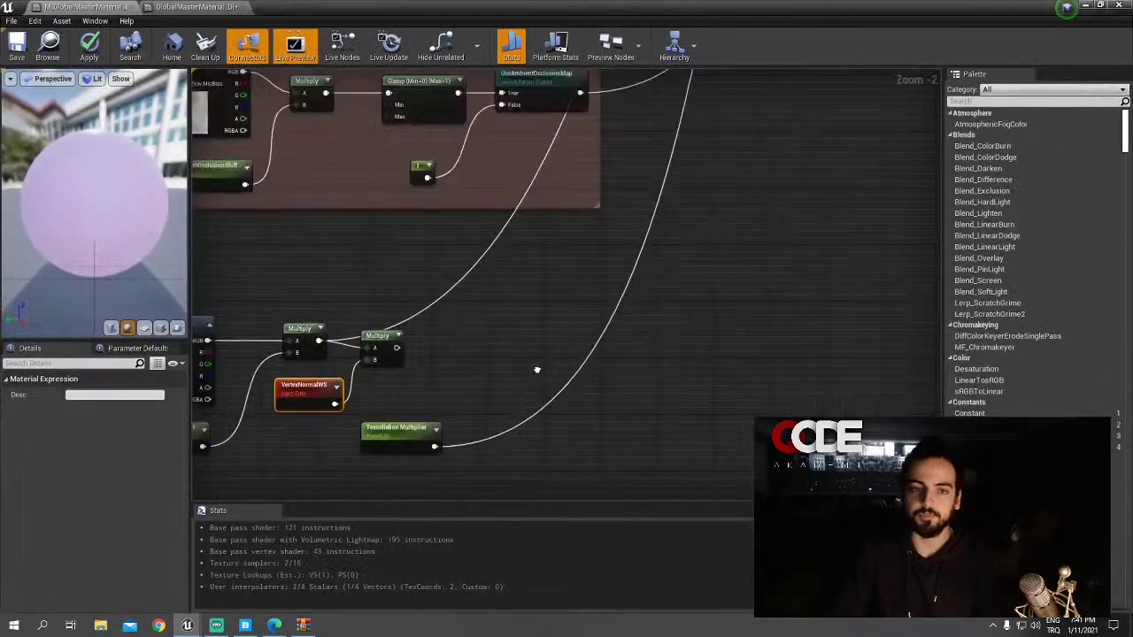
pyautogui.moveTo(505, 265)
pyautogui.mouseDown(button='right')
pyautogui.moveTo(474, 490)
pyautogui.moveTo(460, 383)
pyautogui.mouseUp(button='right')
pyautogui.scroll(-2, 474, 489)
pyautogui.scroll(1, 460, 383)
pyautogui.scroll(2, 460, 383)
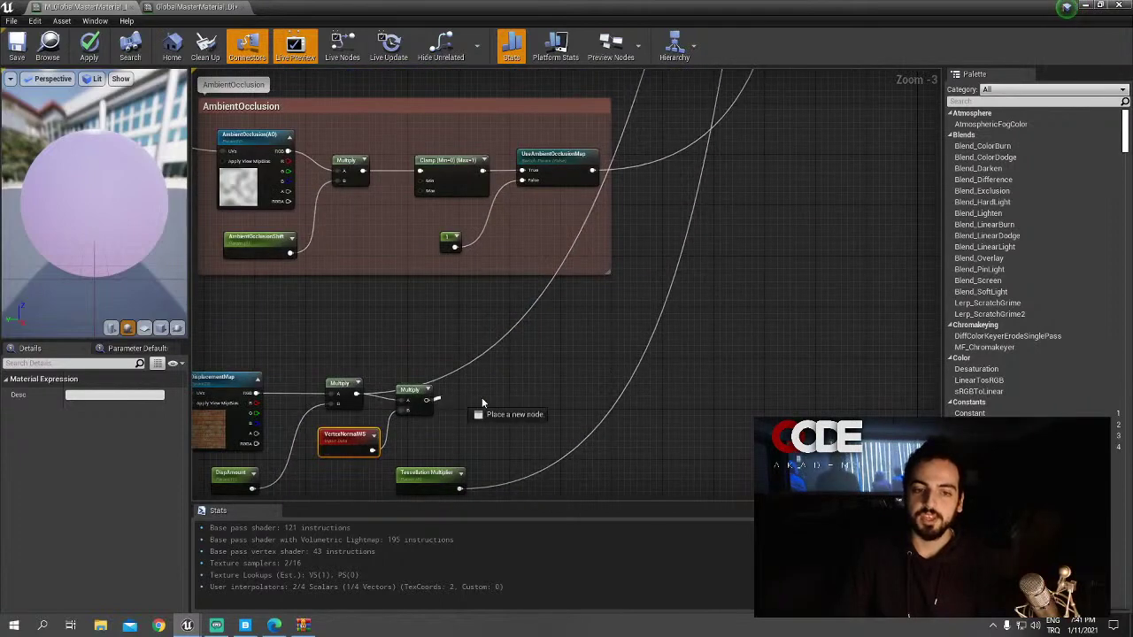
pyautogui.moveTo(426, 400); pyautogui.dragTo(674, 305)
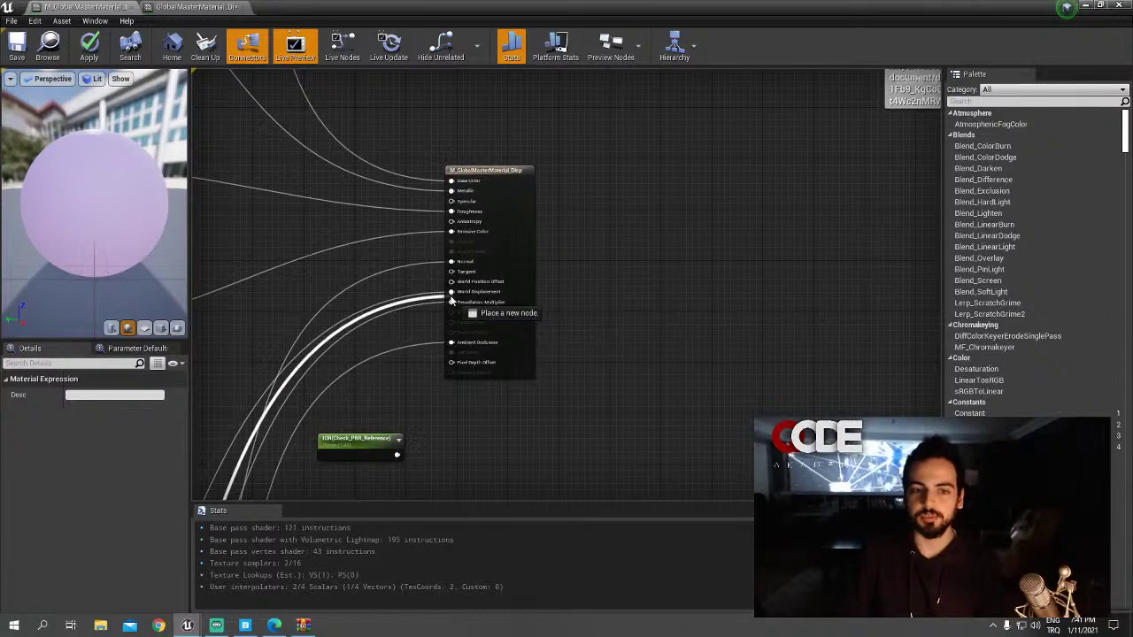
pyautogui.moveTo(674, 306); pyautogui.dragTo(483, 277)
# Step: Save M_GlobalMasterMaterial_Disp and restore the material editor to a floating window
pyautogui.scroll(-2, 509, 370)
pyautogui.scroll(-3, 536, 398)
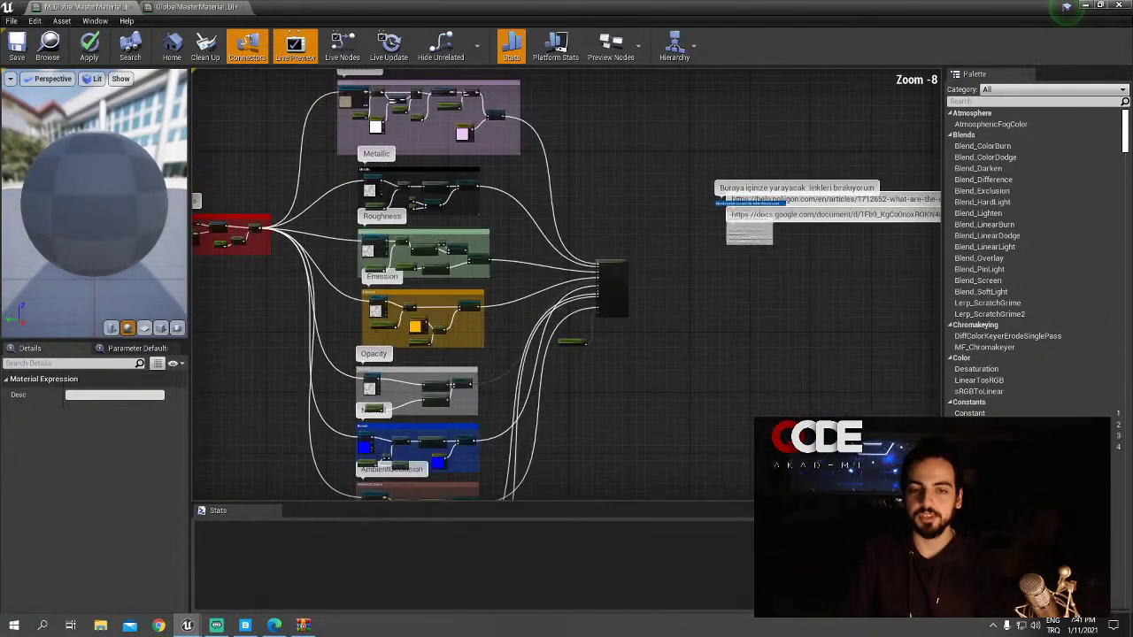
pyautogui.scroll(4, 568, 392)
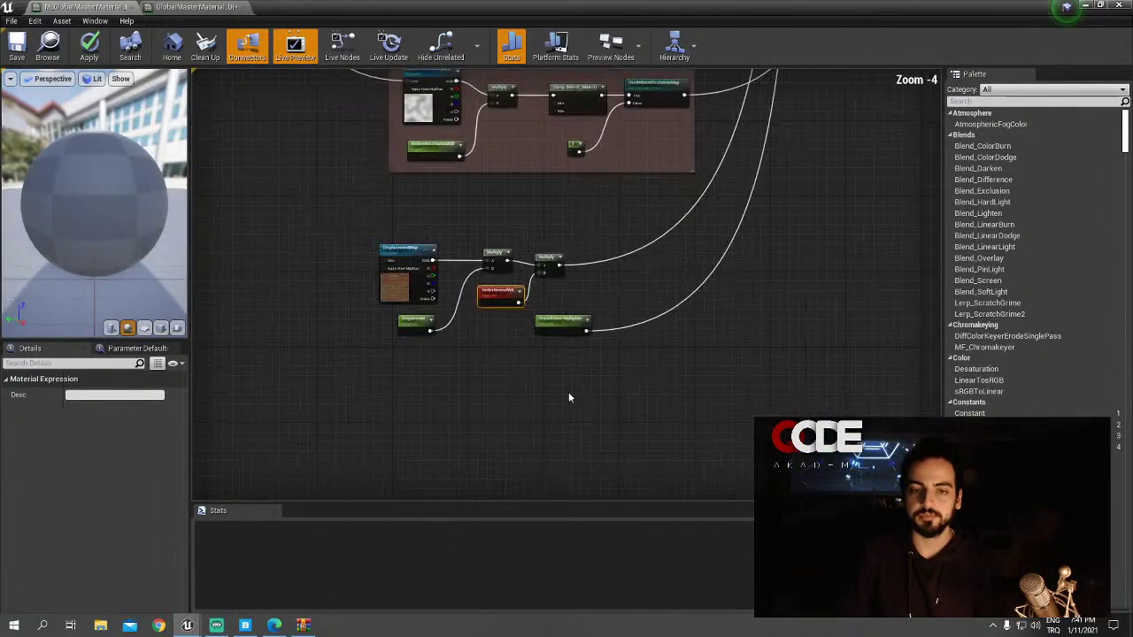
pyautogui.click(28, 53)
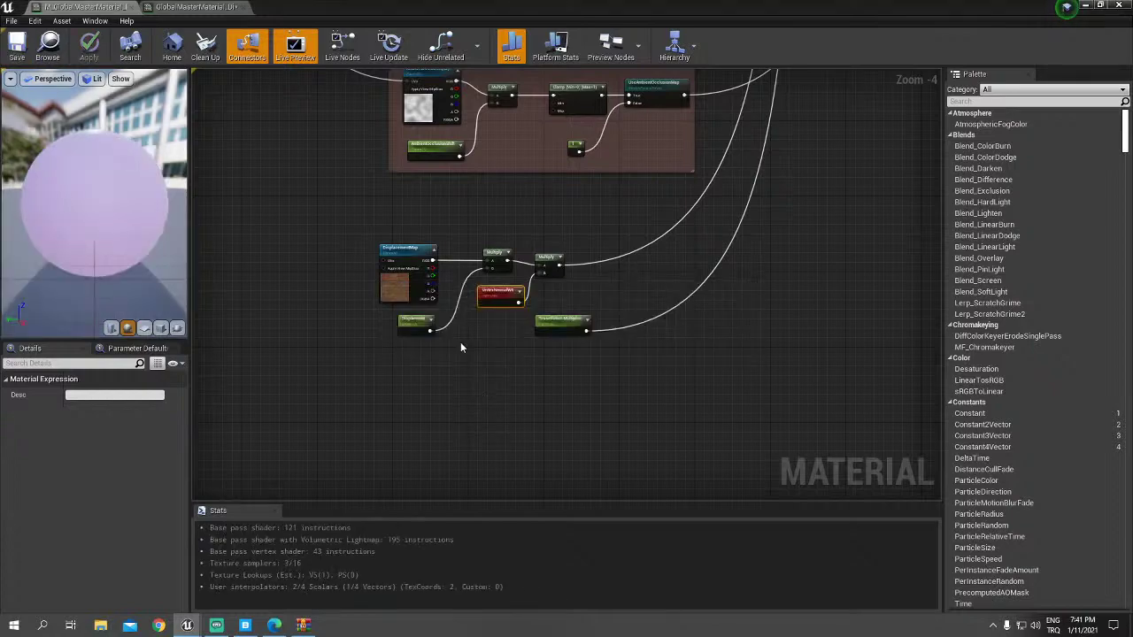
pyautogui.click(1099, 4)
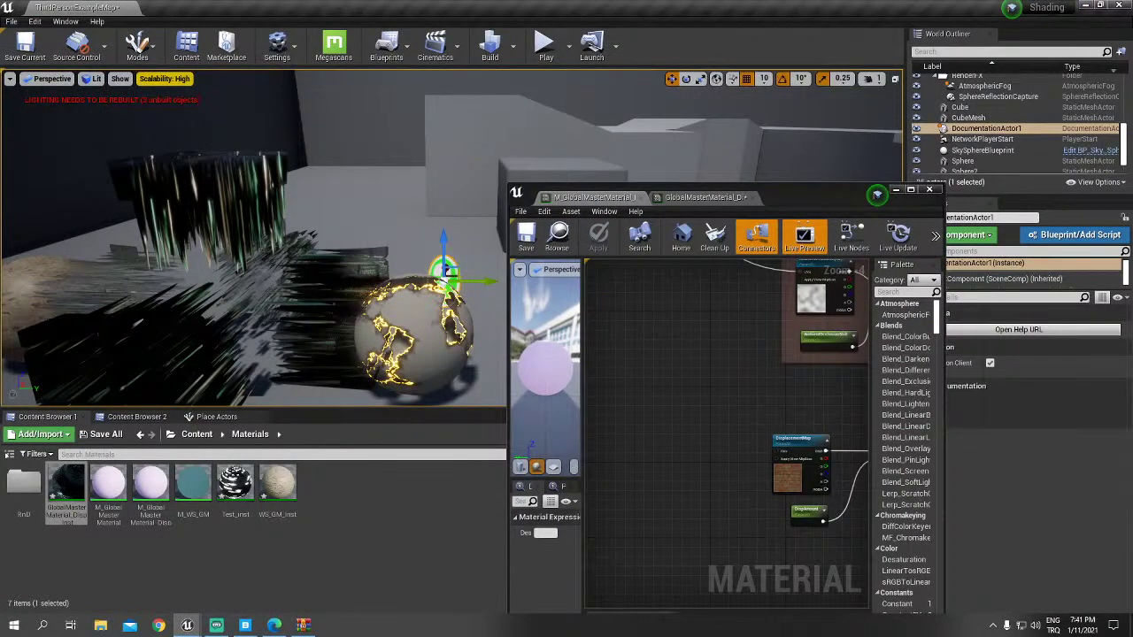
# Step: Set the facade material instance's DispAmount to 1.0 to tame the cube's spiky displacement
pyautogui.click(703, 196)
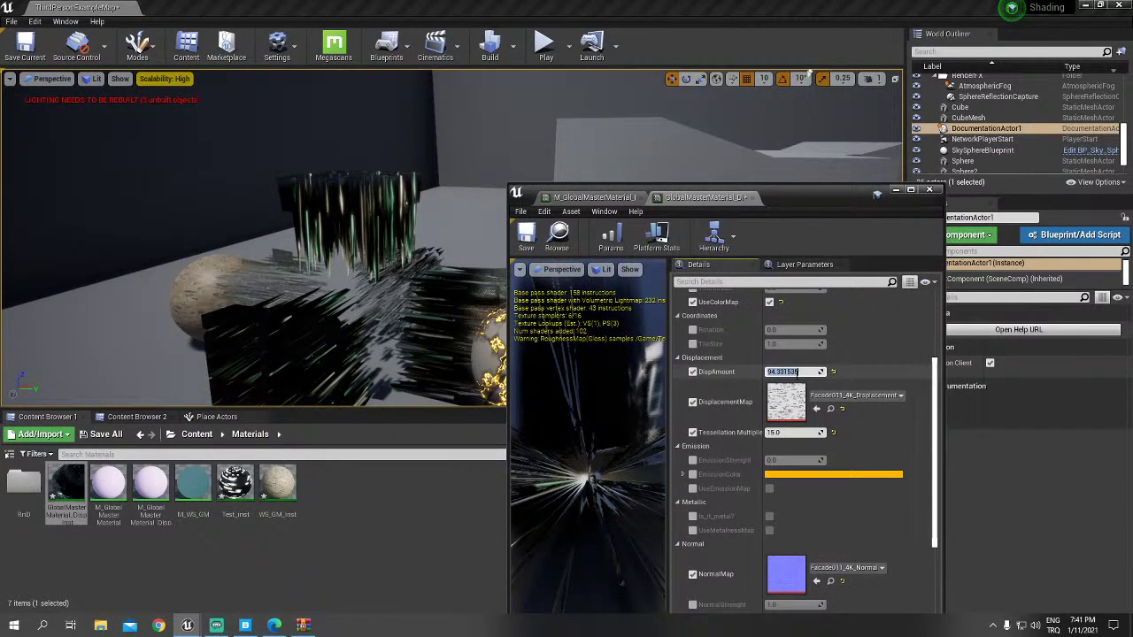
pyautogui.write('1')
pyautogui.press('Return')
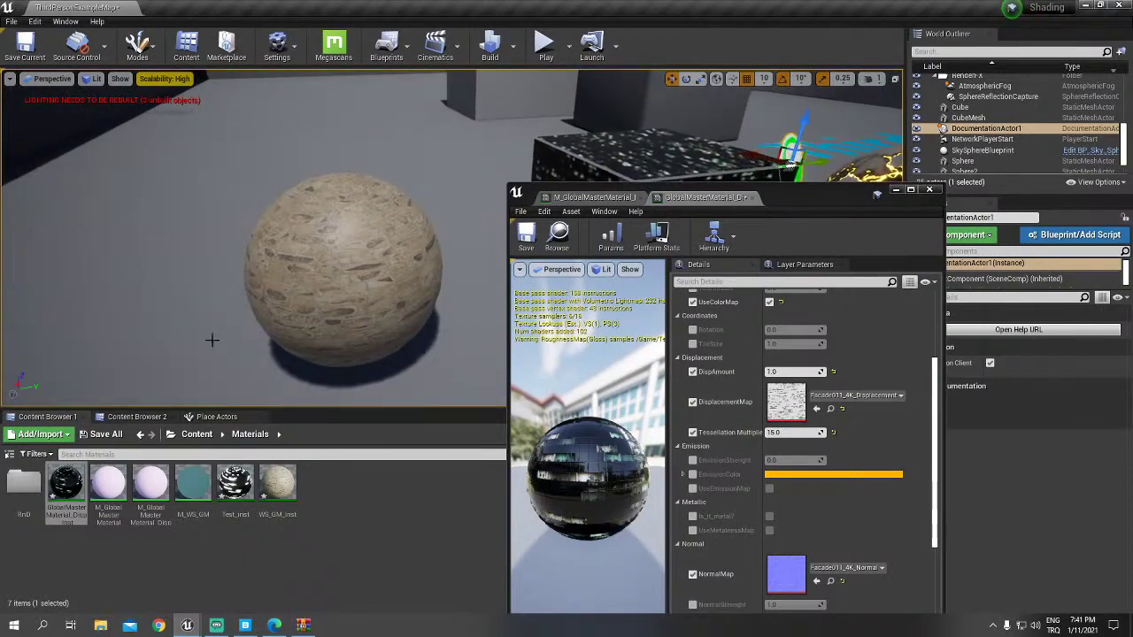
# Step: Select the stone sphere and frame it in the viewport, back in lit shading
pyautogui.rightClick(363, 235)
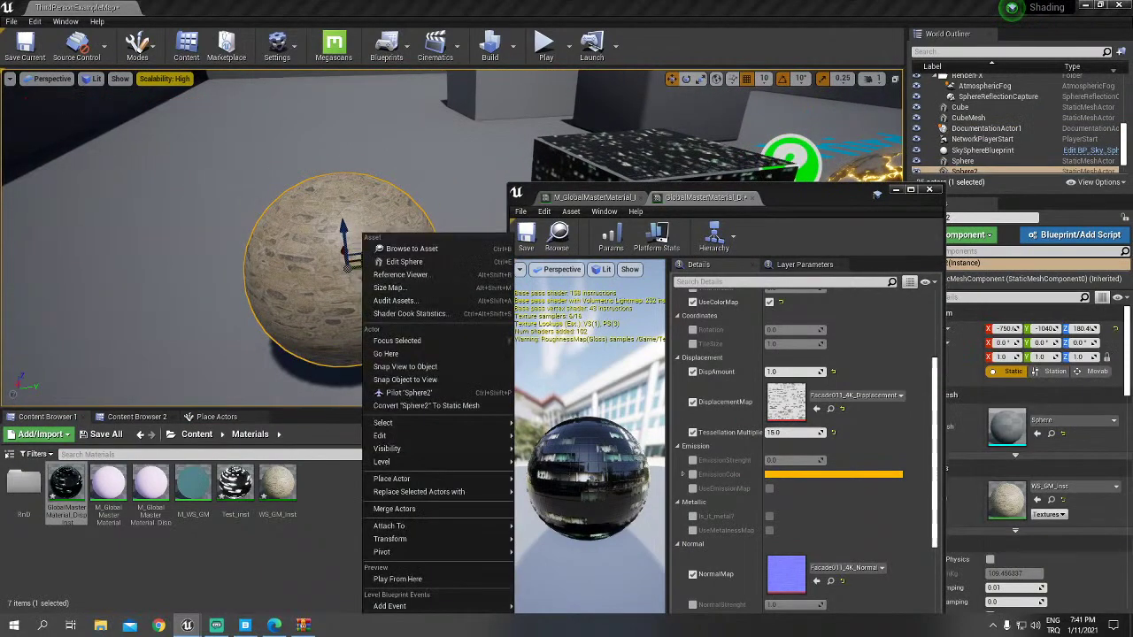
pyautogui.hotkey('alt', '1')
pyautogui.press('f')
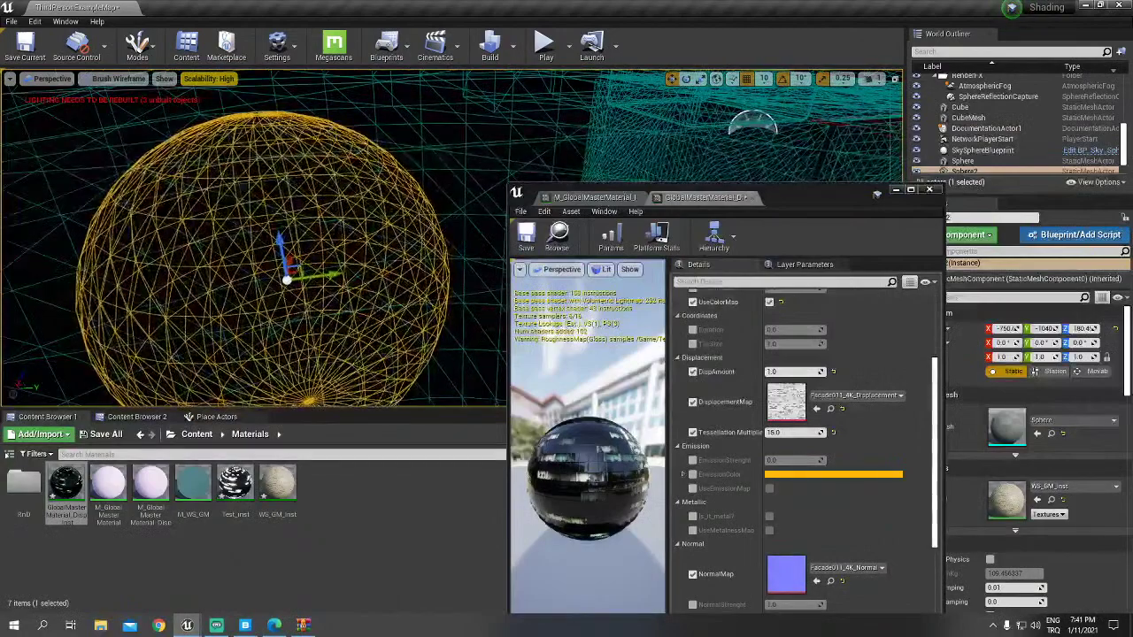
pyautogui.press('Escape')
pyautogui.rightClick(365, 236)
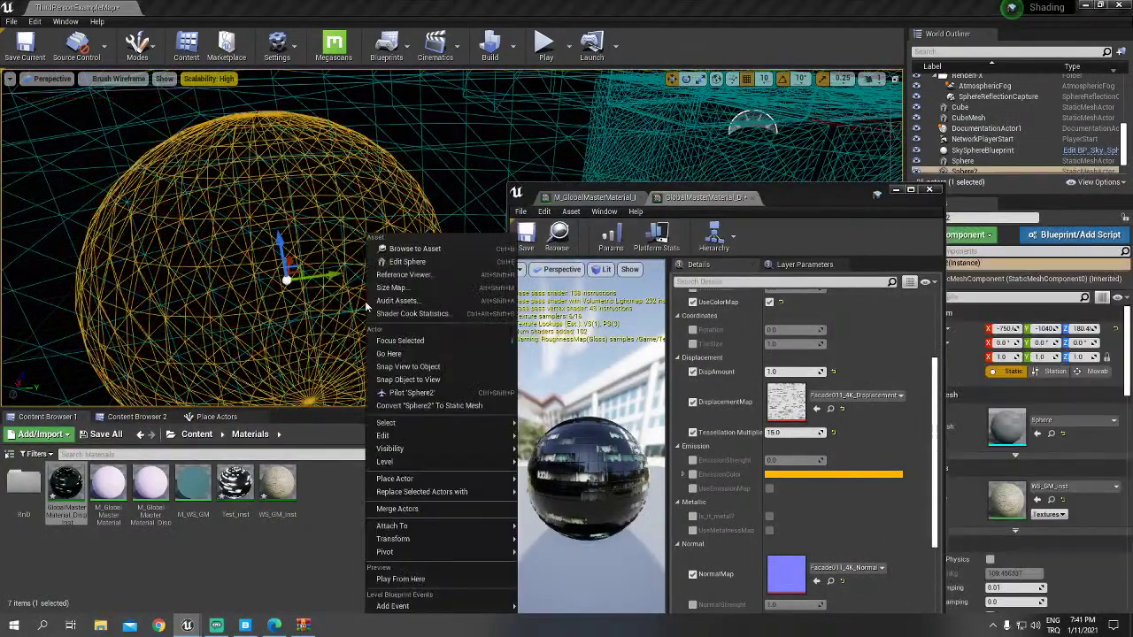
pyautogui.press('Escape')
pyautogui.moveTo(365, 236)
pyautogui.mouseDown(button='right')
pyautogui.moveTo(531, 222)
pyautogui.moveTo(496, 230)
pyautogui.mouseUp(button='right')
pyautogui.hotkey('alt', '4')
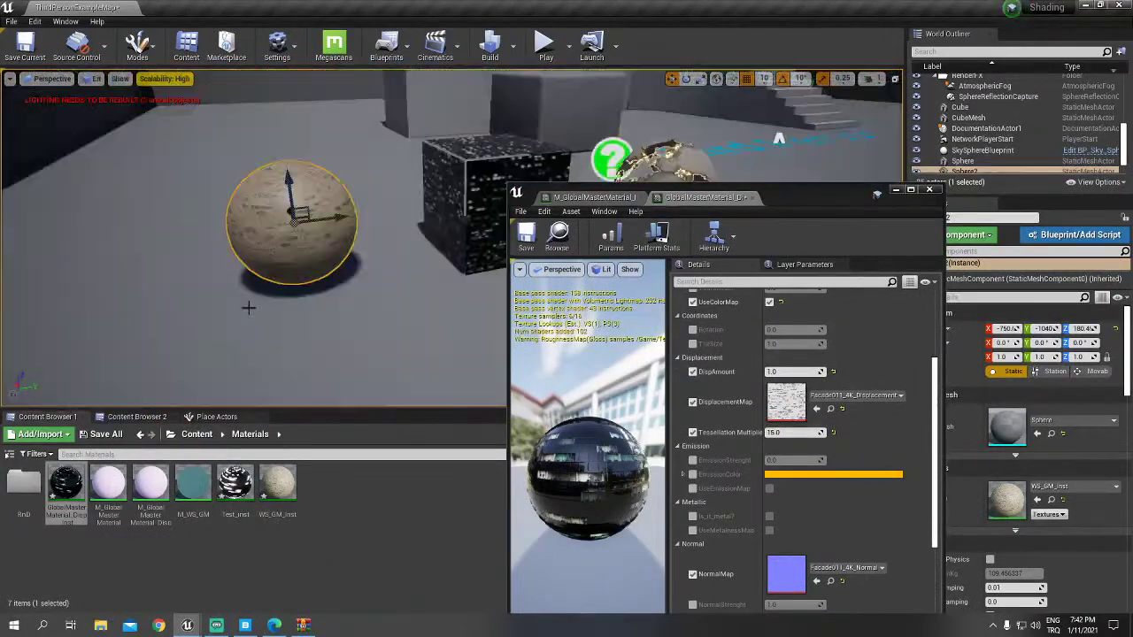
pyautogui.moveTo(430, 300); pyautogui.dragTo(430, 300, button='right')
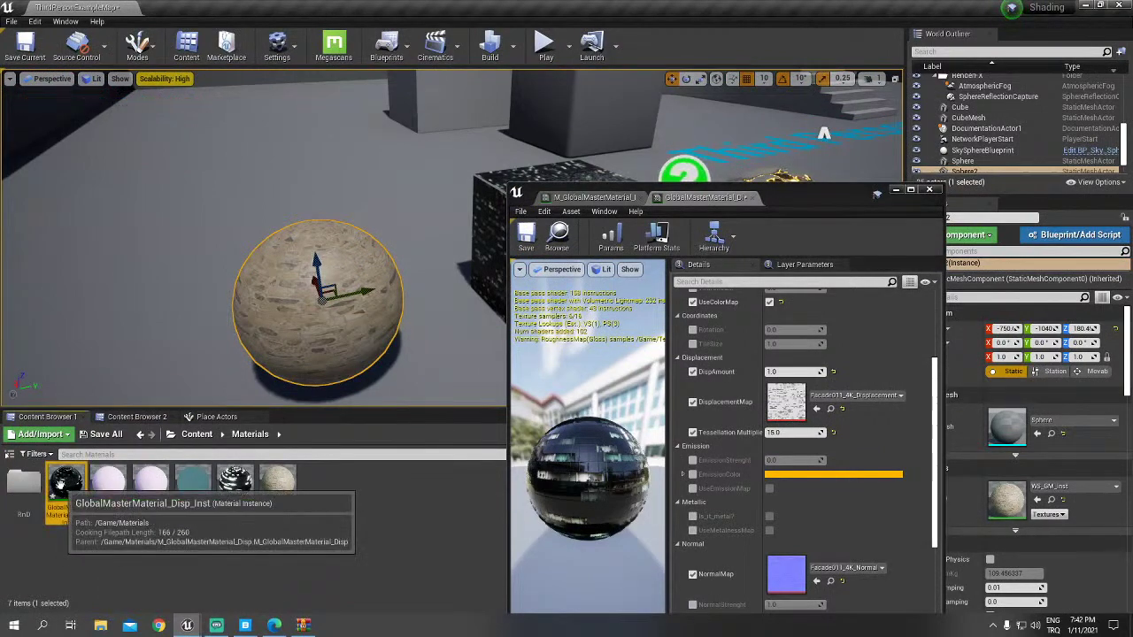
# Step: Apply GlobalMasterMaterial_Disp_Inst to the stone sphere from the Content Browser and move in closer
pyautogui.moveTo(67, 482); pyautogui.dragTo(314, 305)
pyautogui.press('w')
pyautogui.moveTo(430, 300); pyautogui.dragTo(430, 300, button='right')
pyautogui.press('Escape')
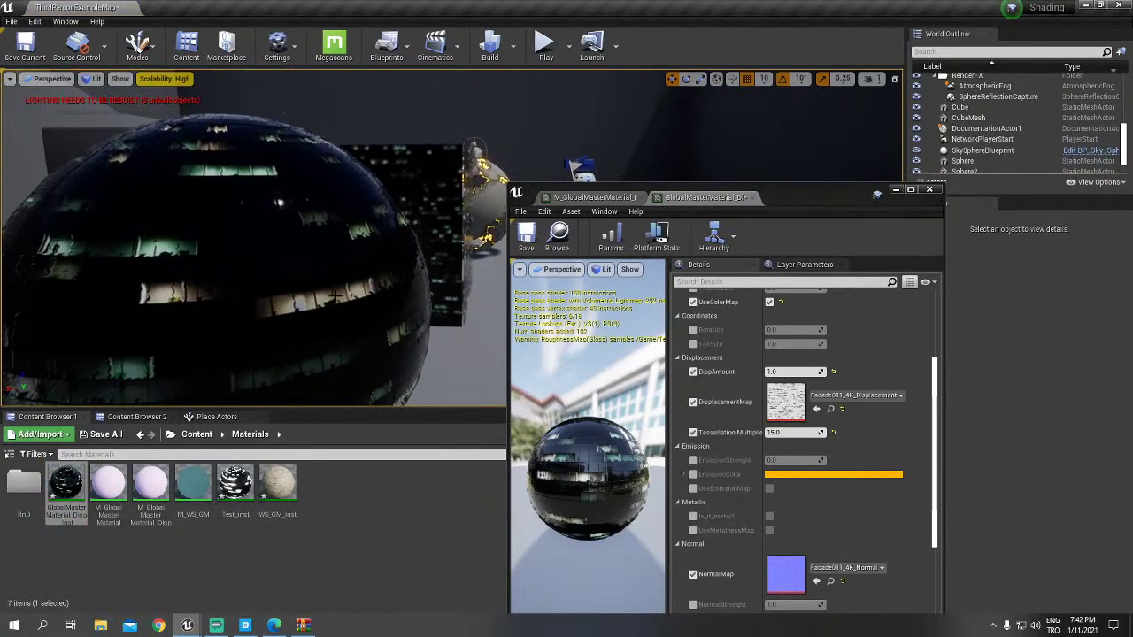
# Step: Enable TileSize on the facade instance, set it to 4.0, and inspect the sphere's denser tiling
pyautogui.scroll(5, 829, 404)
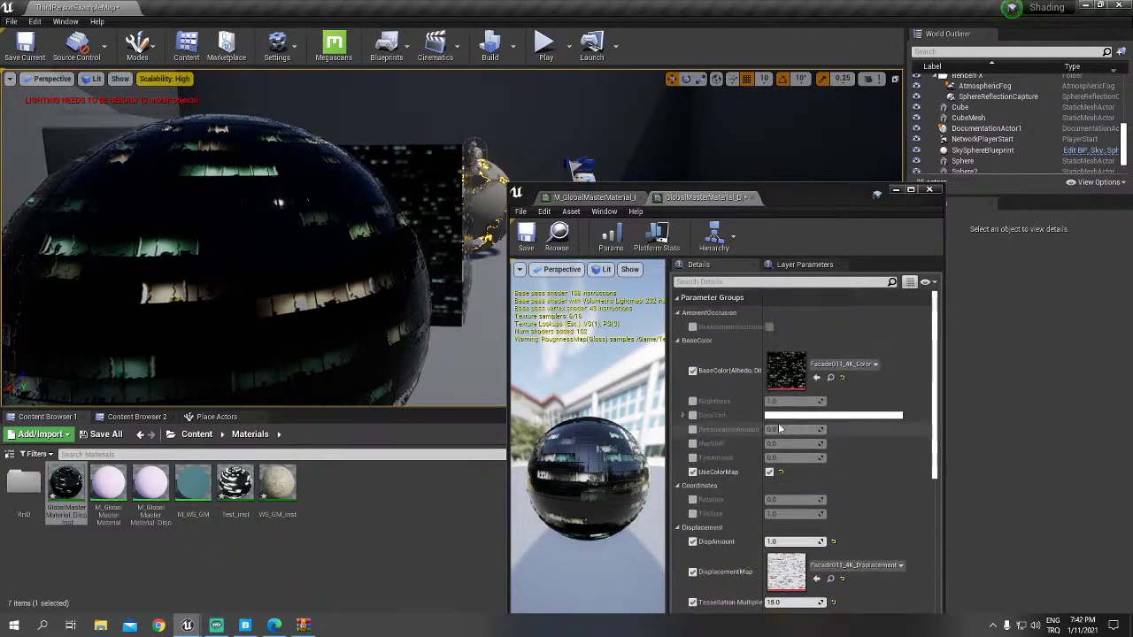
pyautogui.scroll(-2, 695, 469)
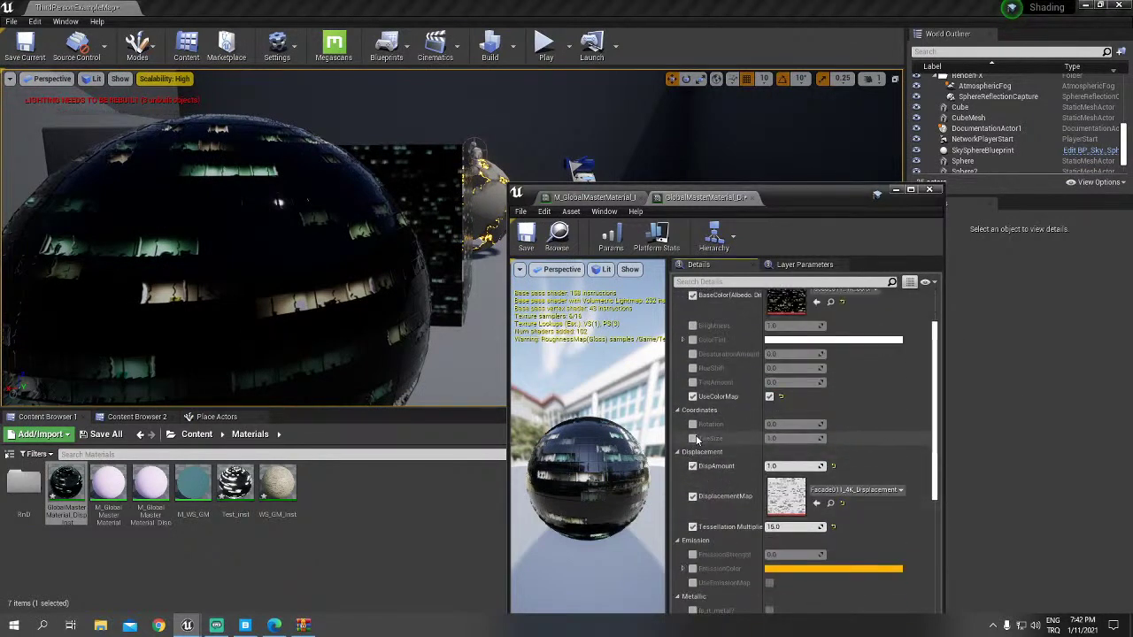
pyautogui.click(693, 438)
pyautogui.write('2')
pyautogui.press('Return')
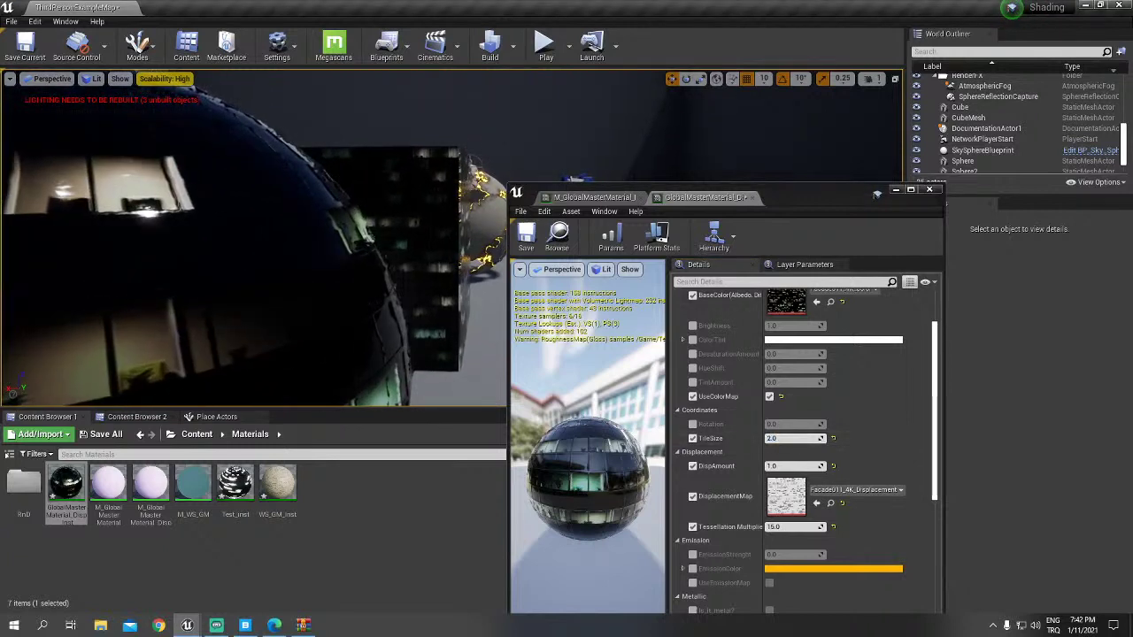
pyautogui.click(783, 437)
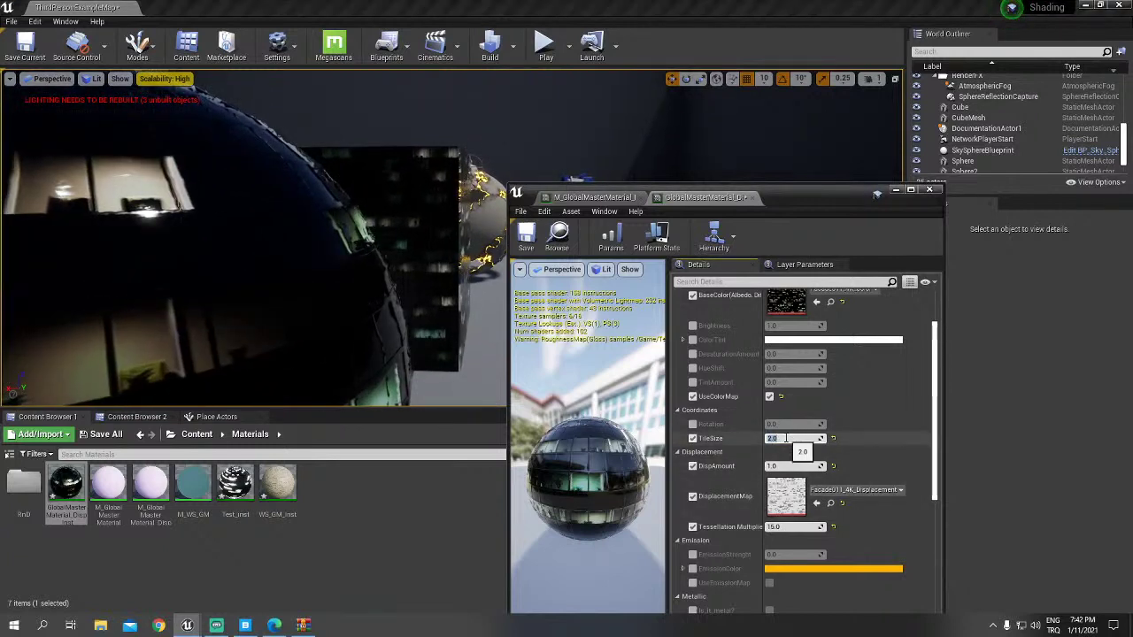
pyautogui.write('4')
pyautogui.press('Return')
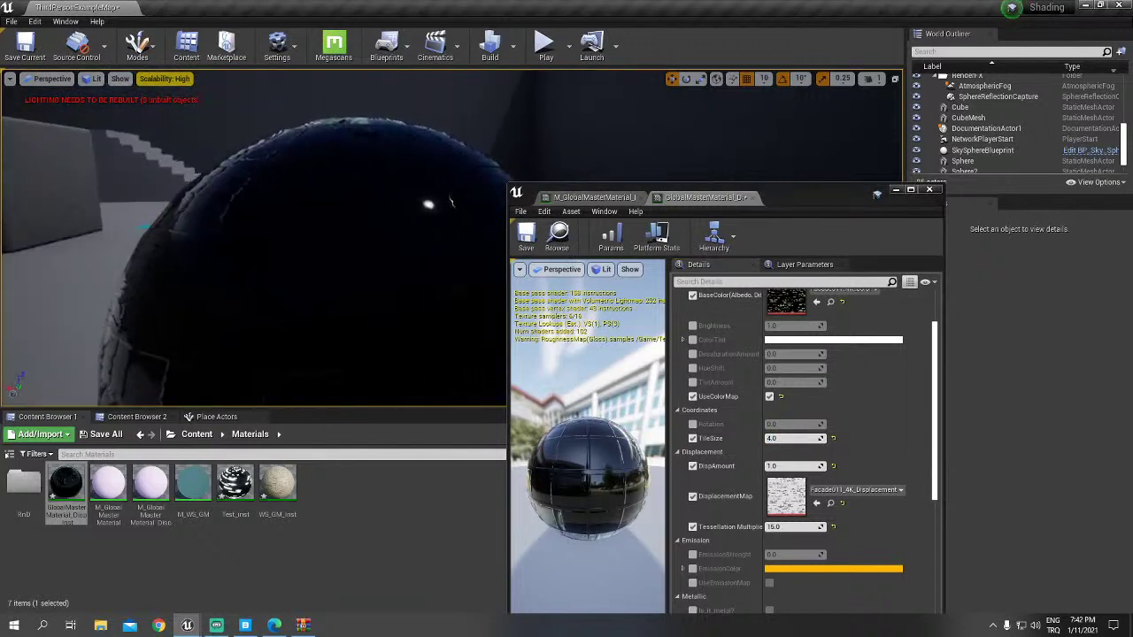
pyautogui.moveTo(266, 265); pyautogui.dragTo(371, 239, button='right')
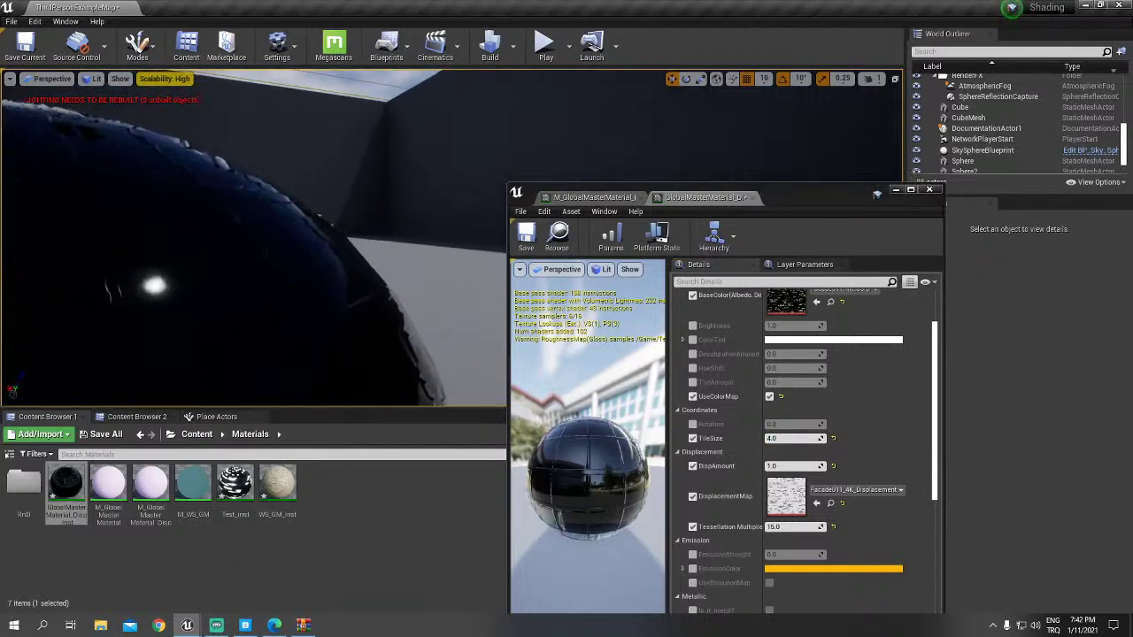
pyautogui.moveTo(266, 265)
pyautogui.mouseDown(button='right')
pyautogui.moveTo(301, 257)
pyautogui.moveTo(292, 266)
pyautogui.mouseUp(button='right')
pyautogui.moveTo(265, 239); pyautogui.dragTo(292, 230, button='right')
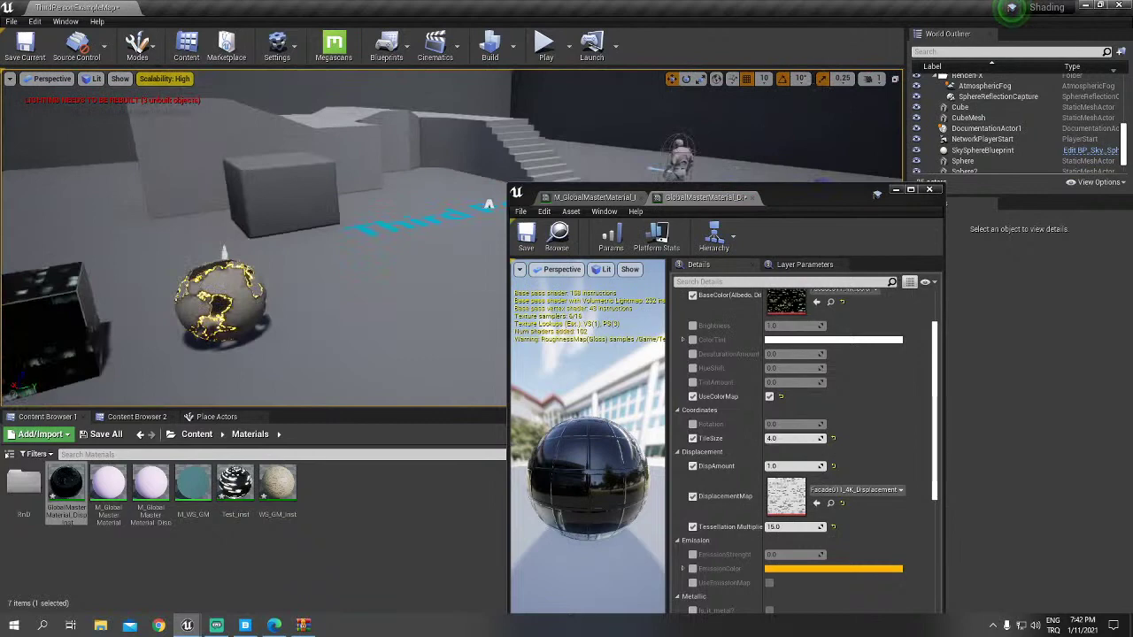
# Step: Raise the facade instance's DispAmount to about 14.83, watching the preview sphere's deep blocky relief
pyautogui.moveTo(343, 302); pyautogui.dragTo(363, 297, button='right')
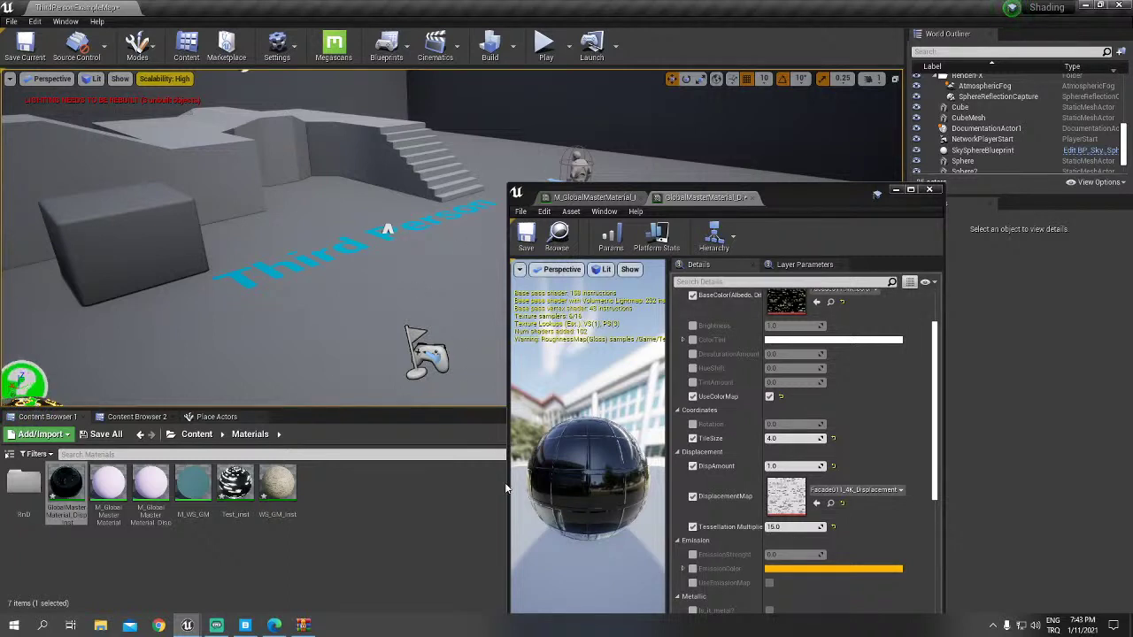
pyautogui.moveTo(575, 486); pyautogui.dragTo(571, 460)
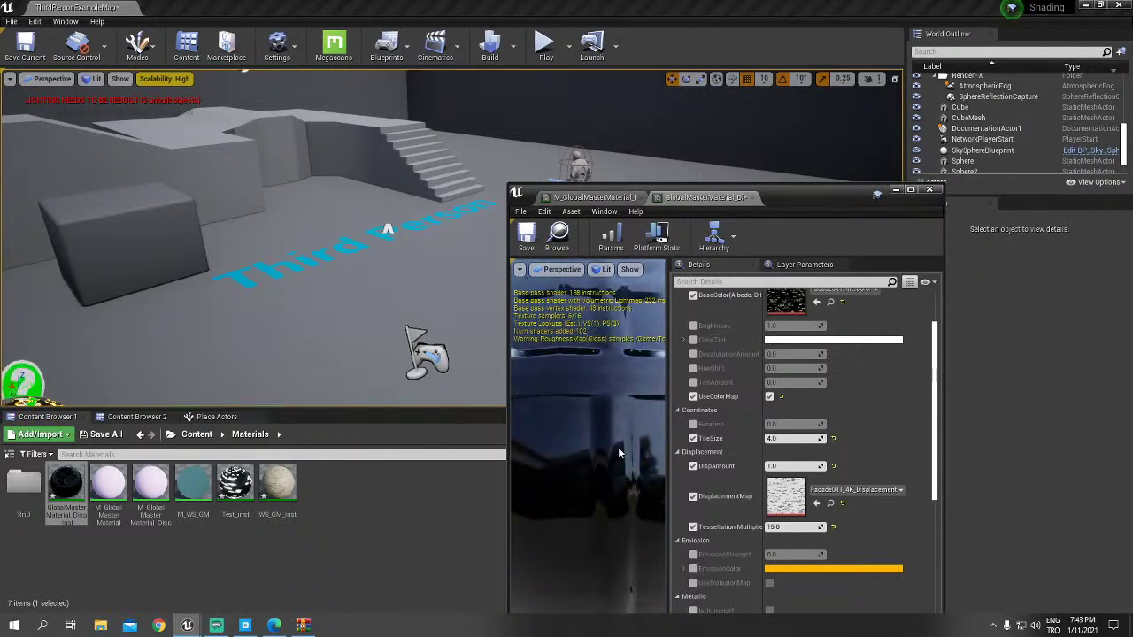
pyautogui.moveTo(610, 443); pyautogui.dragTo(624, 443)
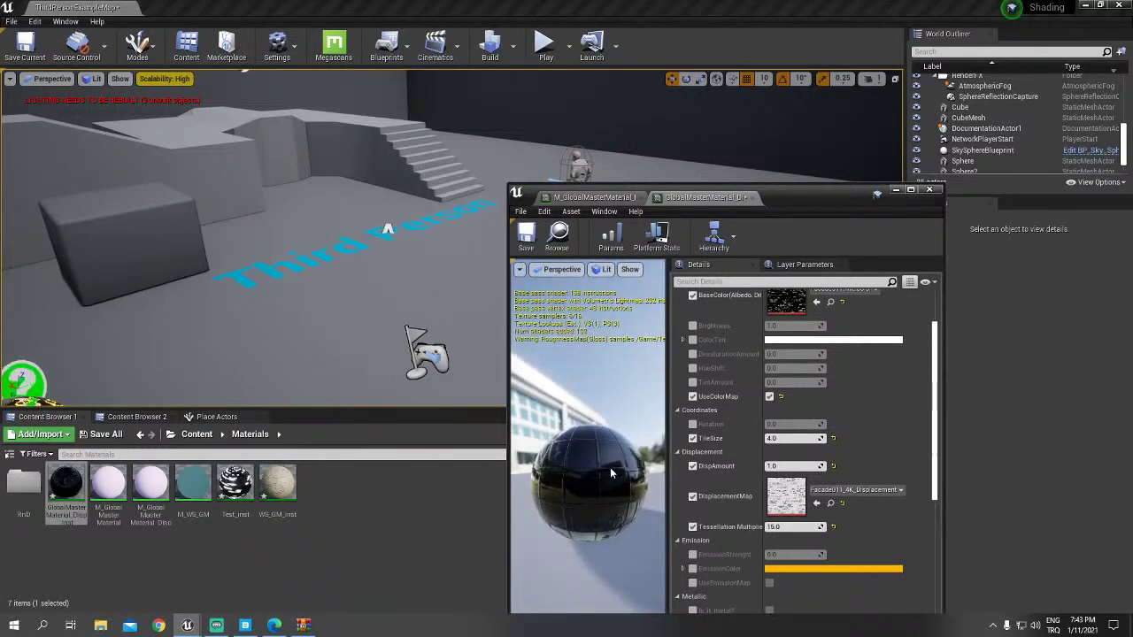
pyautogui.moveTo(609, 467); pyautogui.dragTo(610, 443, button='right')
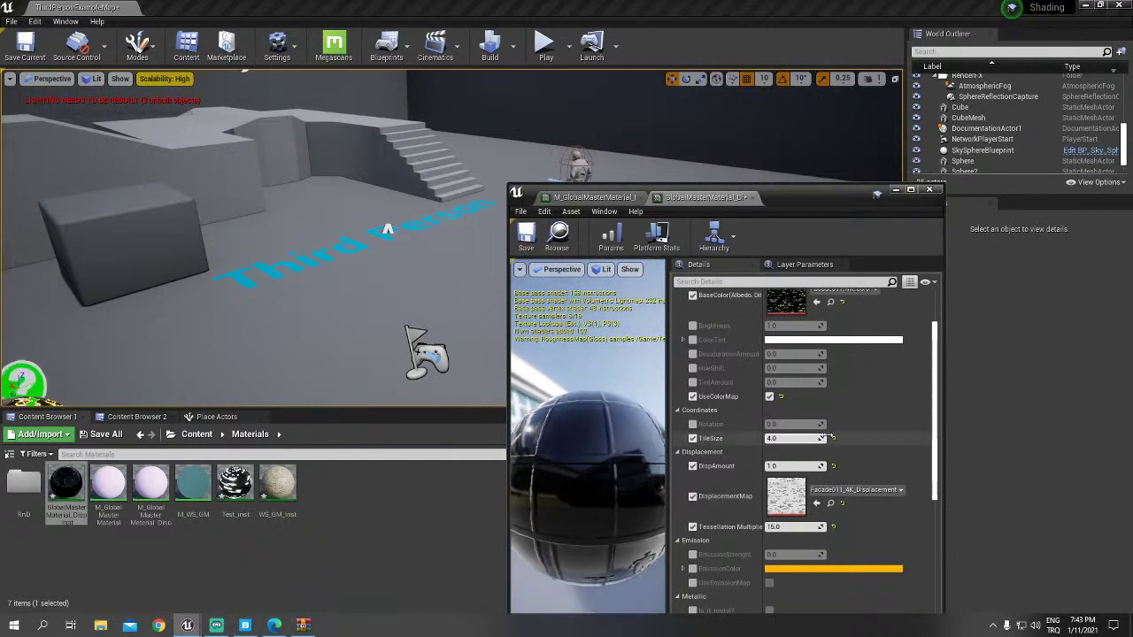
pyautogui.moveTo(794, 466); pyautogui.dragTo(867, 465)
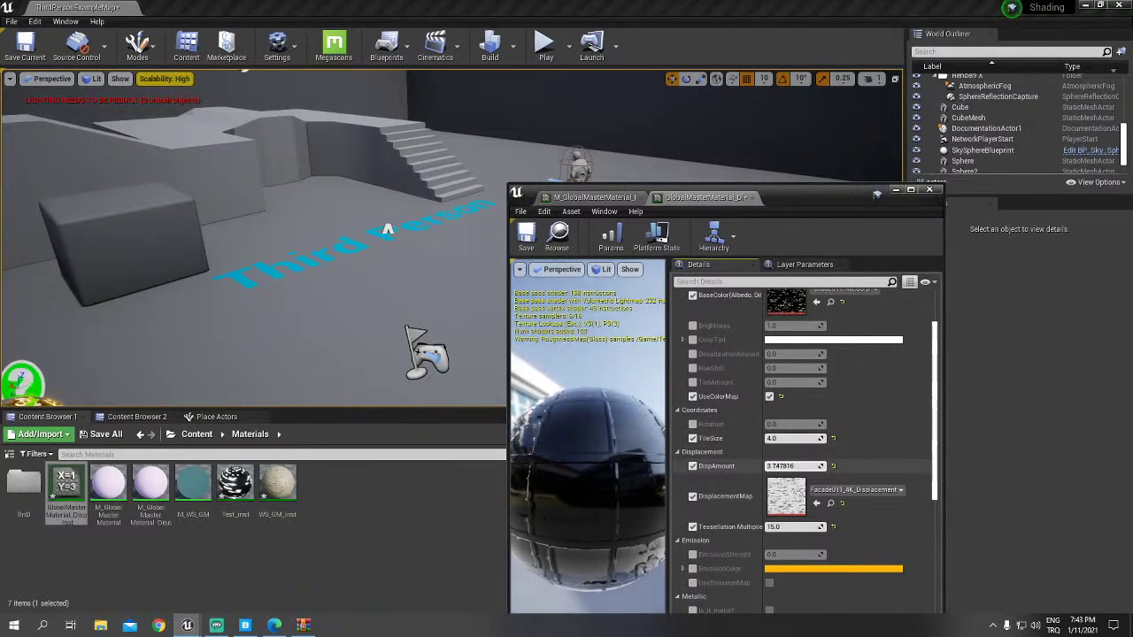
pyautogui.moveTo(794, 466); pyautogui.dragTo(876, 465)
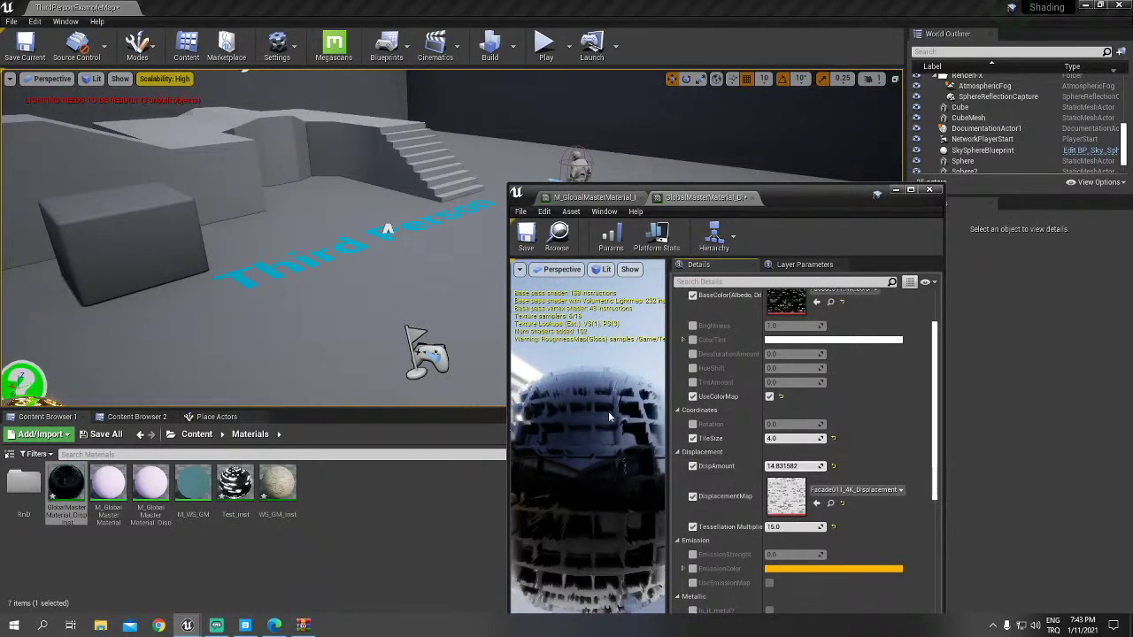
# Step: In M_GlobalMasterMaterial, wire the tiling Multiply output into the DisplacementMap texture's UVs input
pyautogui.click(610, 197)
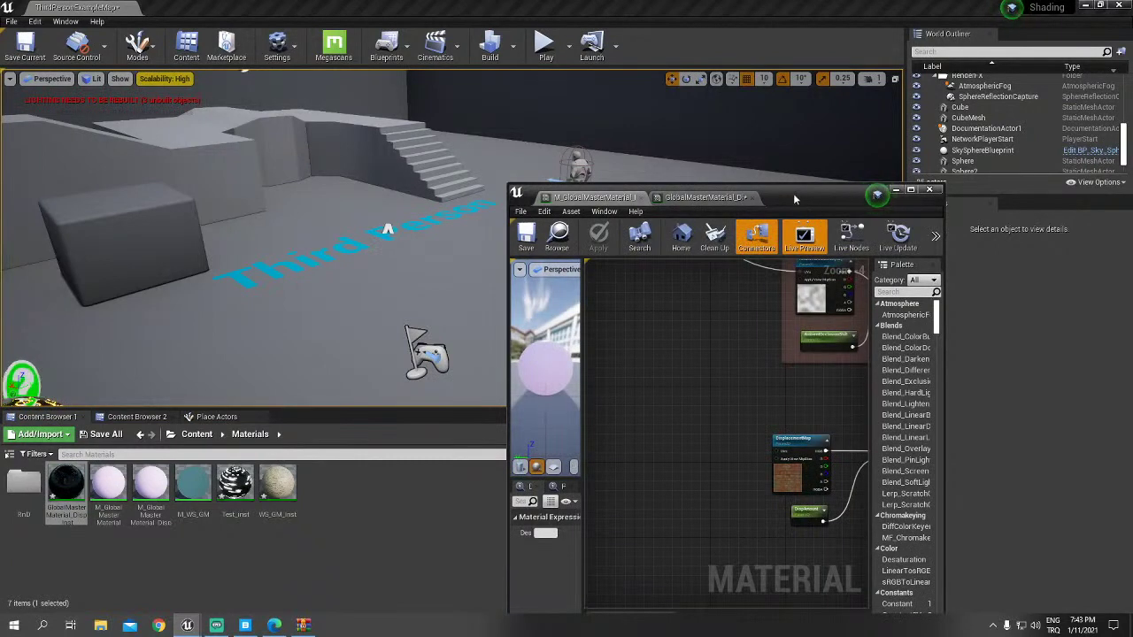
pyautogui.doubleClick(876, 193)
pyautogui.scroll(-2, 737, 270)
pyautogui.scroll(1, 590, 407)
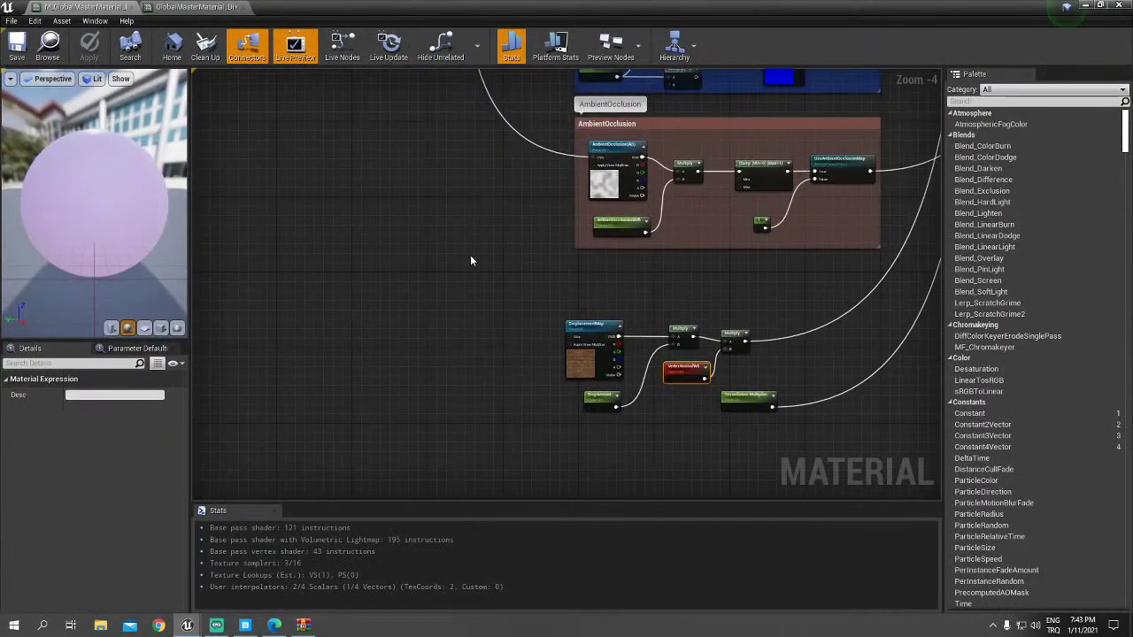
pyautogui.scroll(-1, 470, 255)
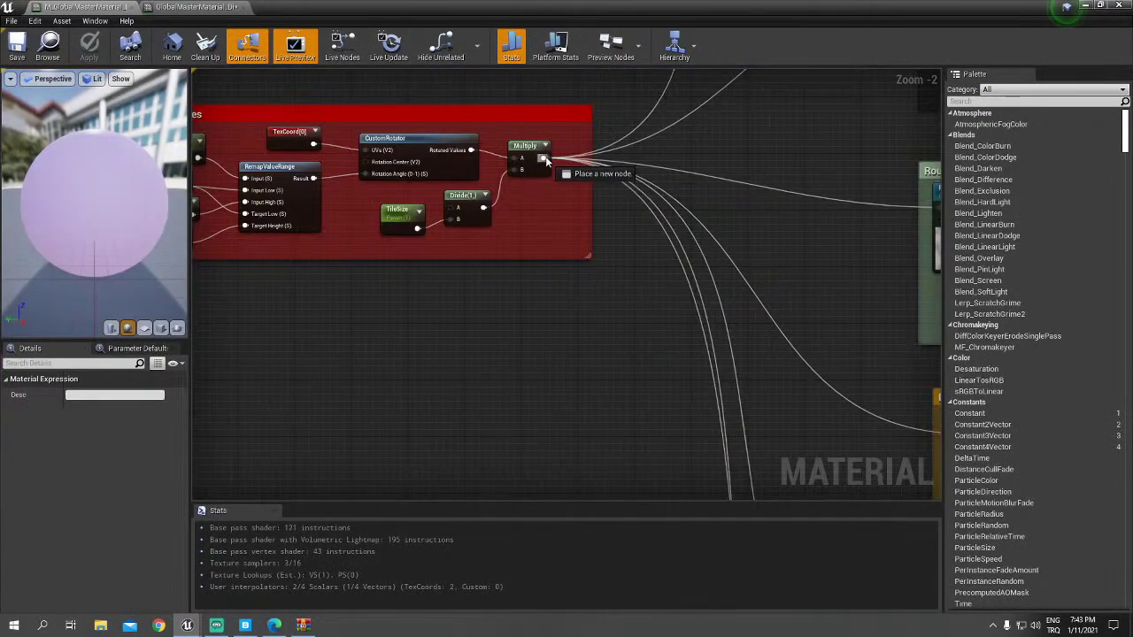
pyautogui.moveTo(546, 160); pyautogui.dragTo(686, 148)
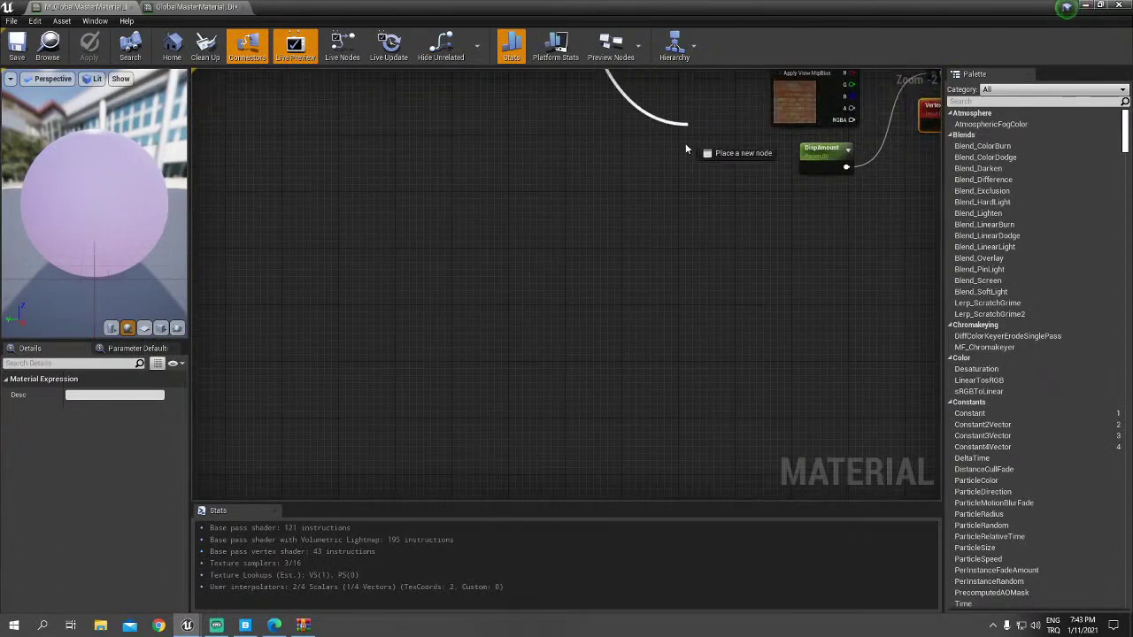
pyautogui.moveTo(685, 148); pyautogui.dragTo(780, 190)
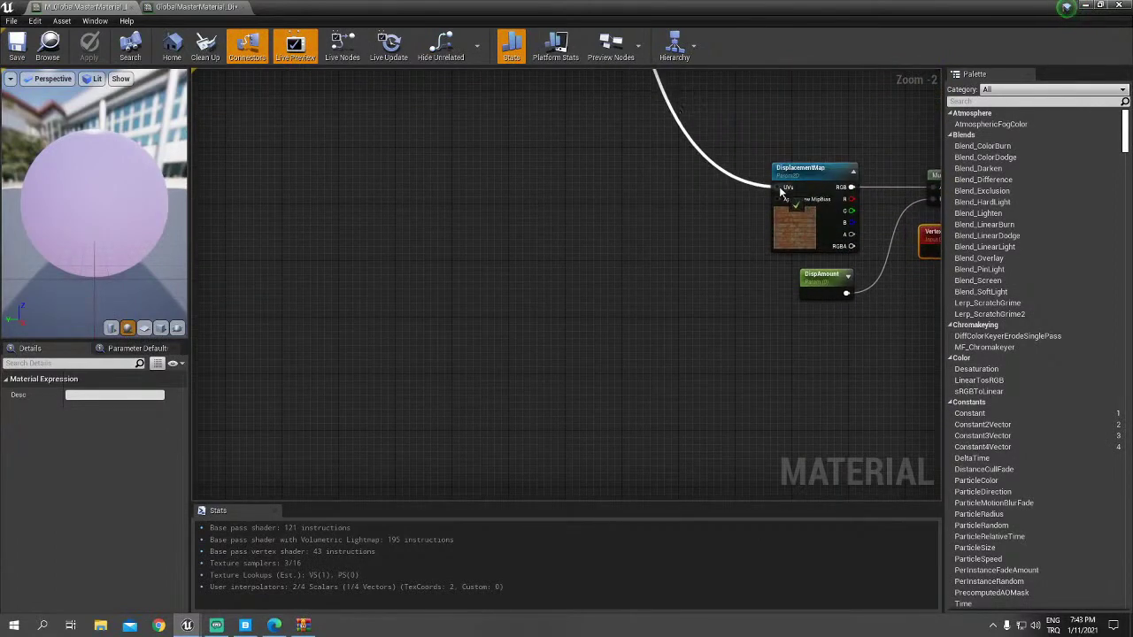
pyautogui.click(420, 168)
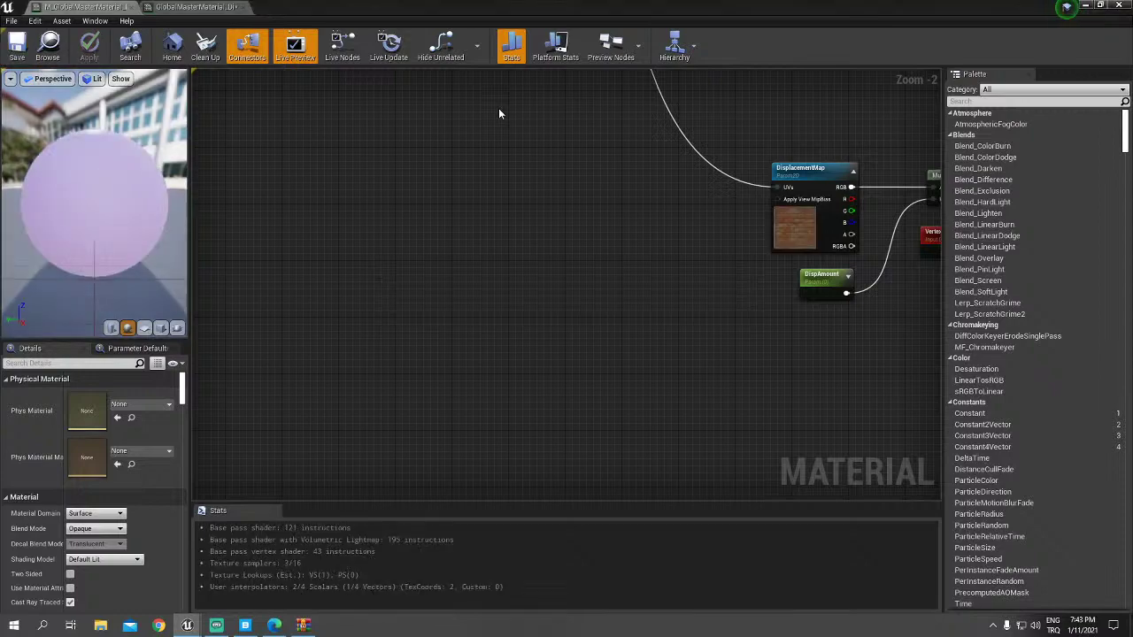
pyautogui.doubleClick(443, 8)
pyautogui.moveTo(262, 388)
pyautogui.mouseDown(button='right')
pyautogui.moveTo(292, 381)
pyautogui.moveTo(265, 363)
pyautogui.moveTo(301, 353)
pyautogui.moveTo(283, 372)
pyautogui.moveTo(275, 354)
pyautogui.moveTo(292, 354)
pyautogui.mouseUp(button='right')
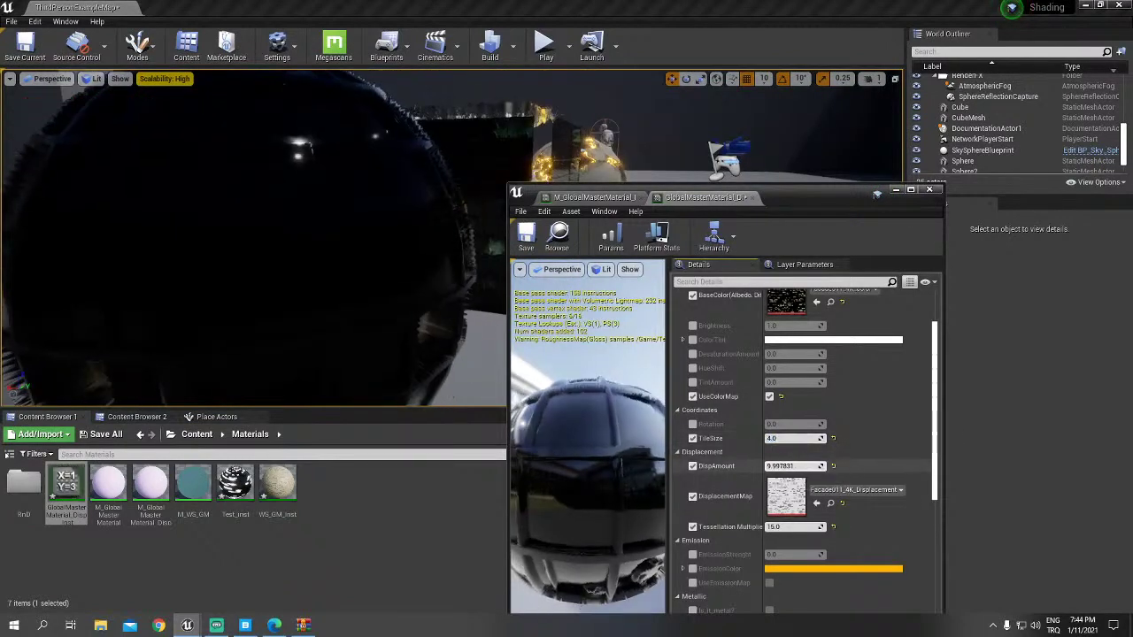
# Step: Lower DispAmount to about 4.26 and view the level in Brush Wireframe
pyautogui.moveTo(794, 465); pyautogui.dragTo(770, 465)
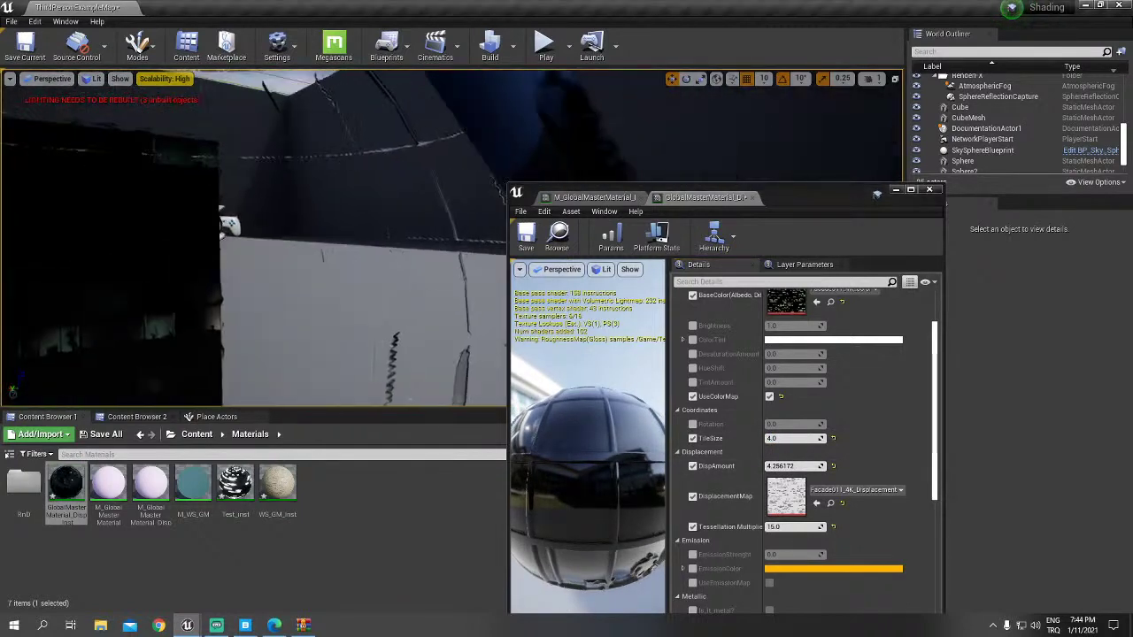
pyautogui.moveTo(310, 265)
pyautogui.mouseDown(button='right')
pyautogui.moveTo(221, 221)
pyautogui.moveTo(230, 230)
pyautogui.mouseUp(button='right')
pyautogui.hotkey('alt', '1')
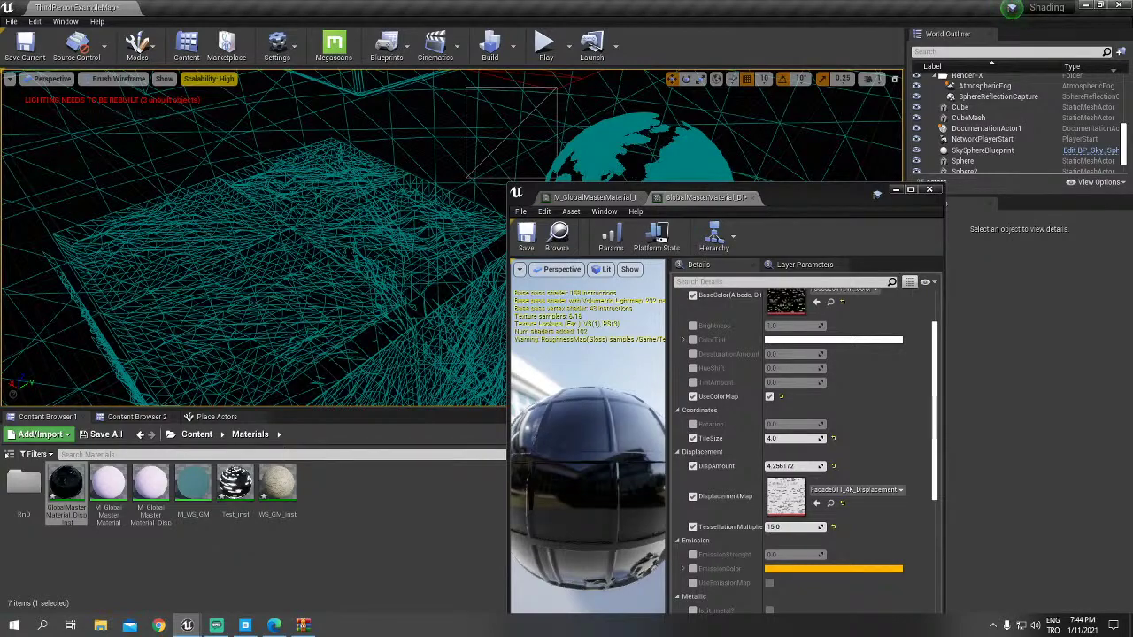
pyautogui.press('Up')
pyautogui.press('Up')
pyautogui.press('Up')
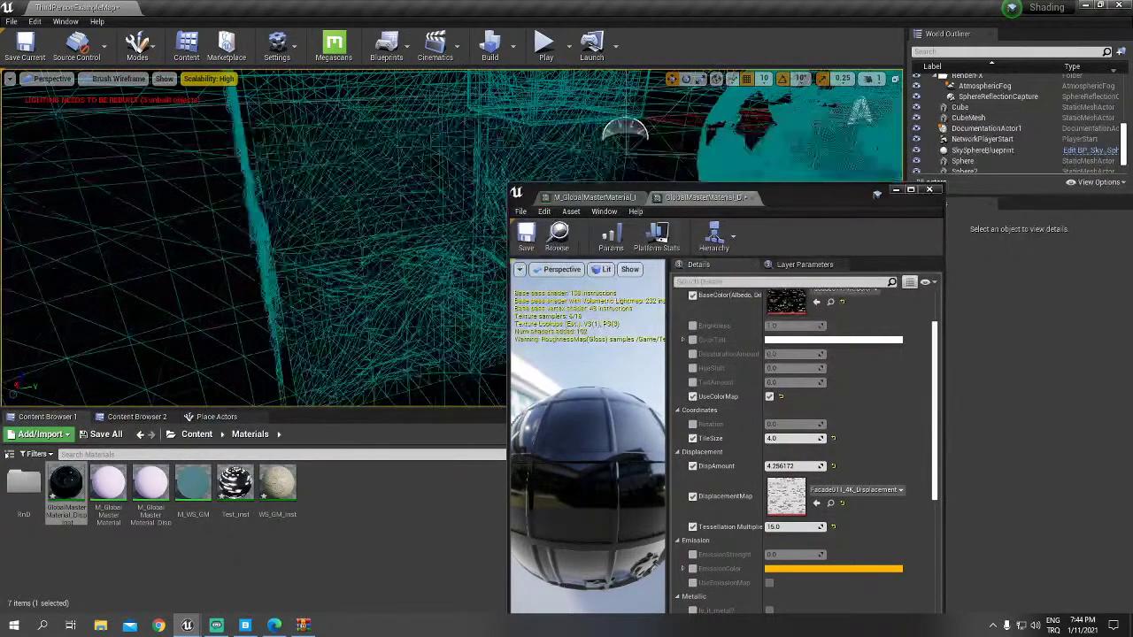
# Step: Return the viewport to Lit and close the facade material instance editor
pyautogui.hotkey('alt', '4')
pyautogui.press('Down')
pyautogui.press('Down')
pyautogui.press('Down')
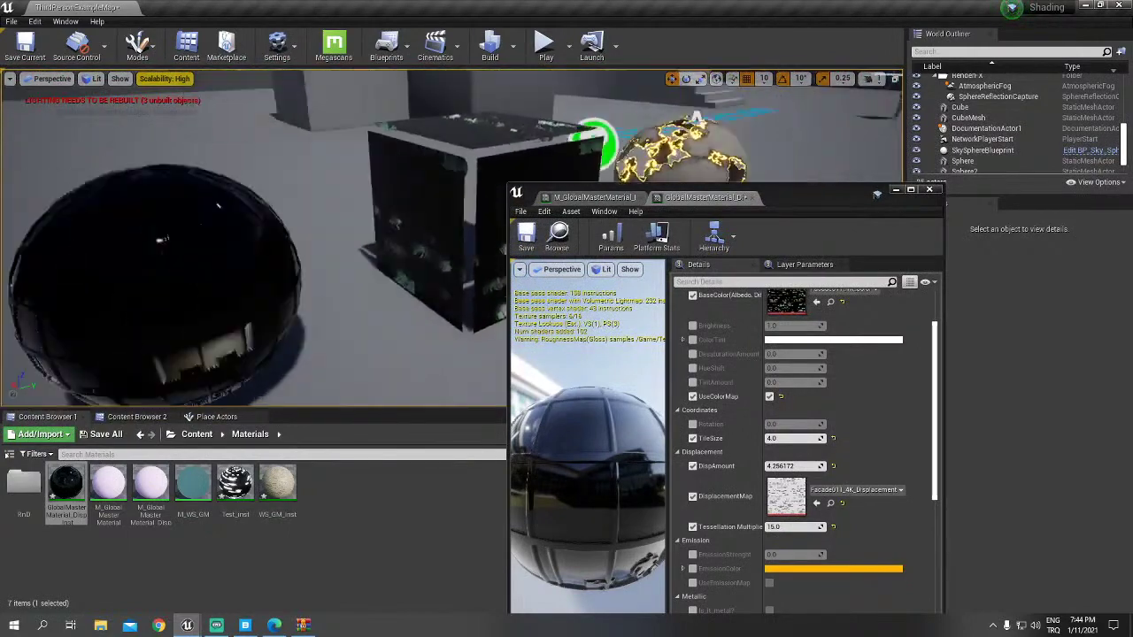
pyautogui.press('Down')
pyautogui.press('Down')
pyautogui.press('Down')
pyautogui.press('Down')
pyautogui.press('Down')
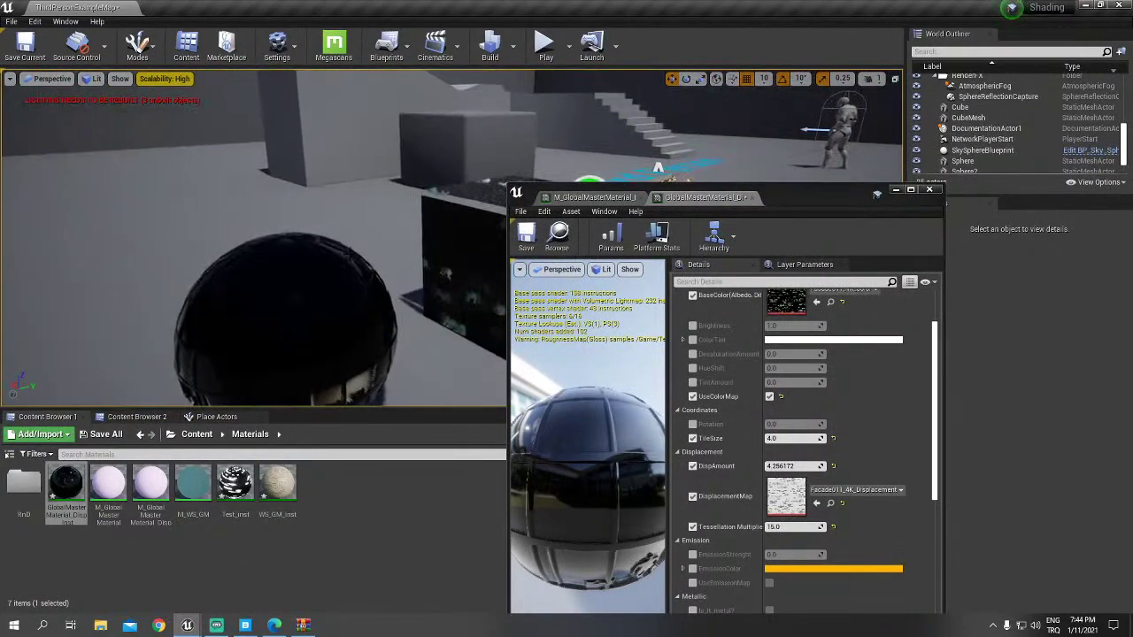
pyautogui.moveTo(816, 189); pyautogui.dragTo(746, 95)
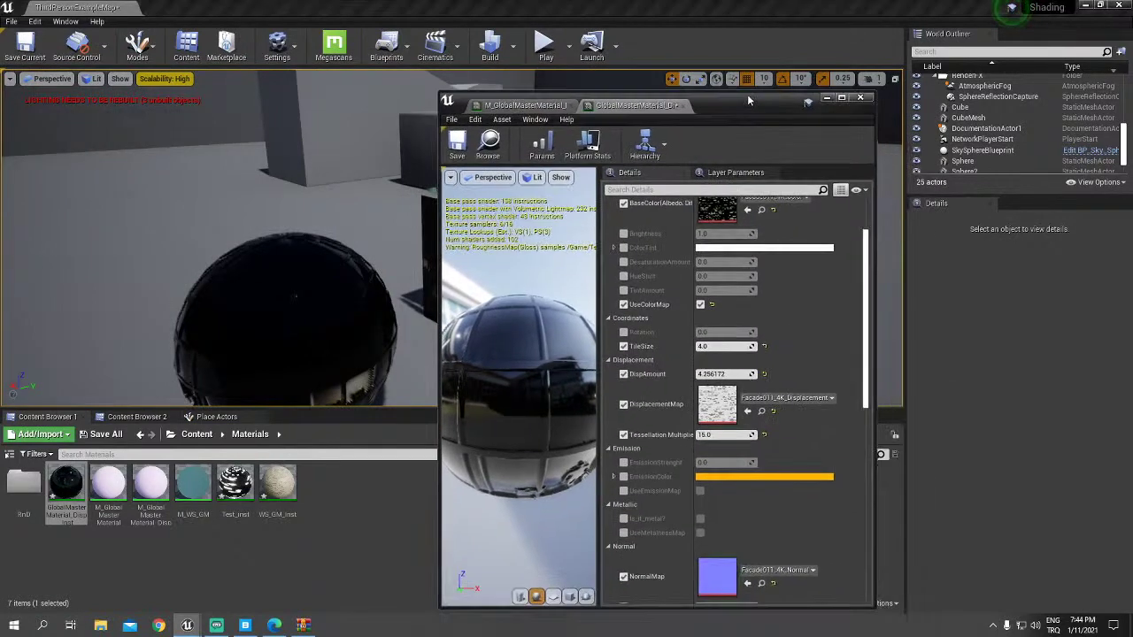
pyautogui.click(858, 99)
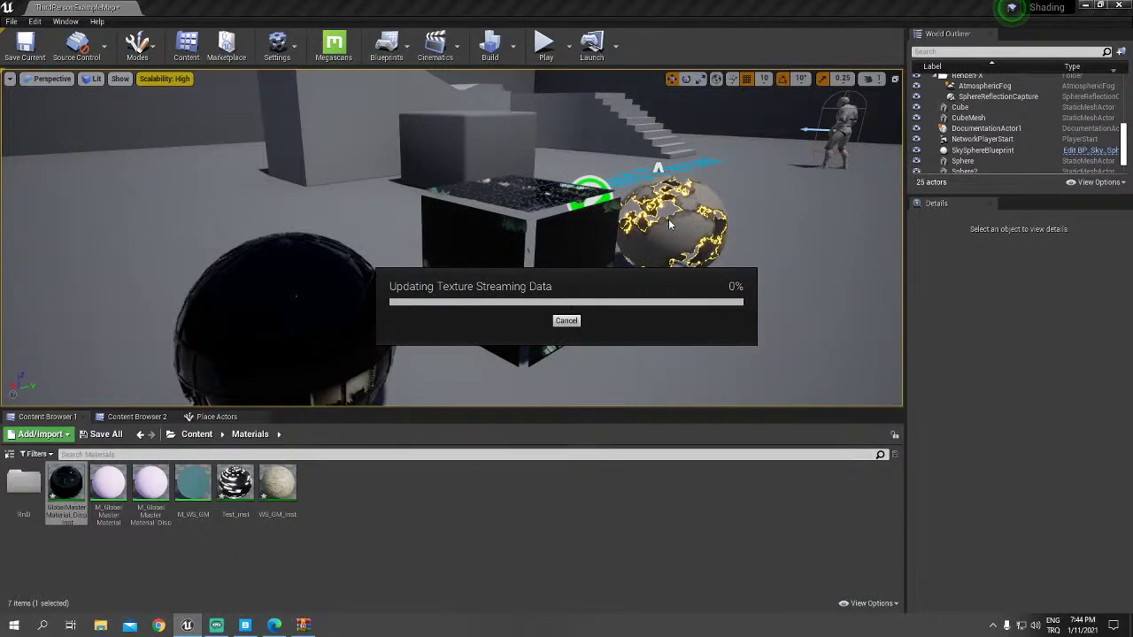
# Step: Open the glowing sphere's parent material M_Dissolve_Burnt in a maximised material editor
pyautogui.moveTo(670, 224); pyautogui.dragTo(677, 185)
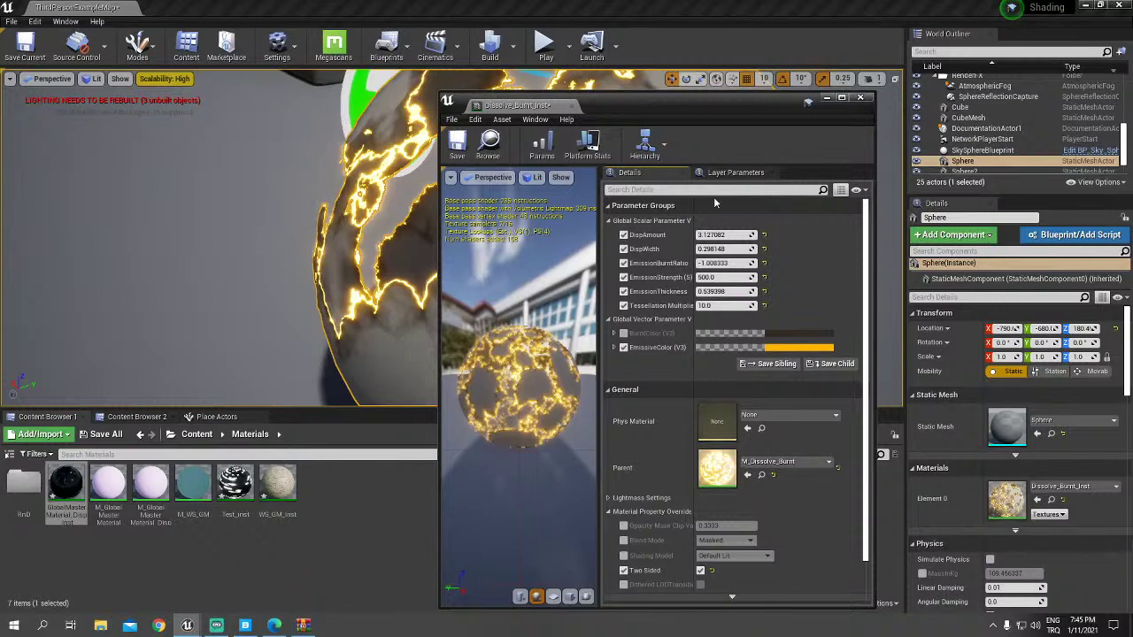
pyautogui.doubleClick(730, 468)
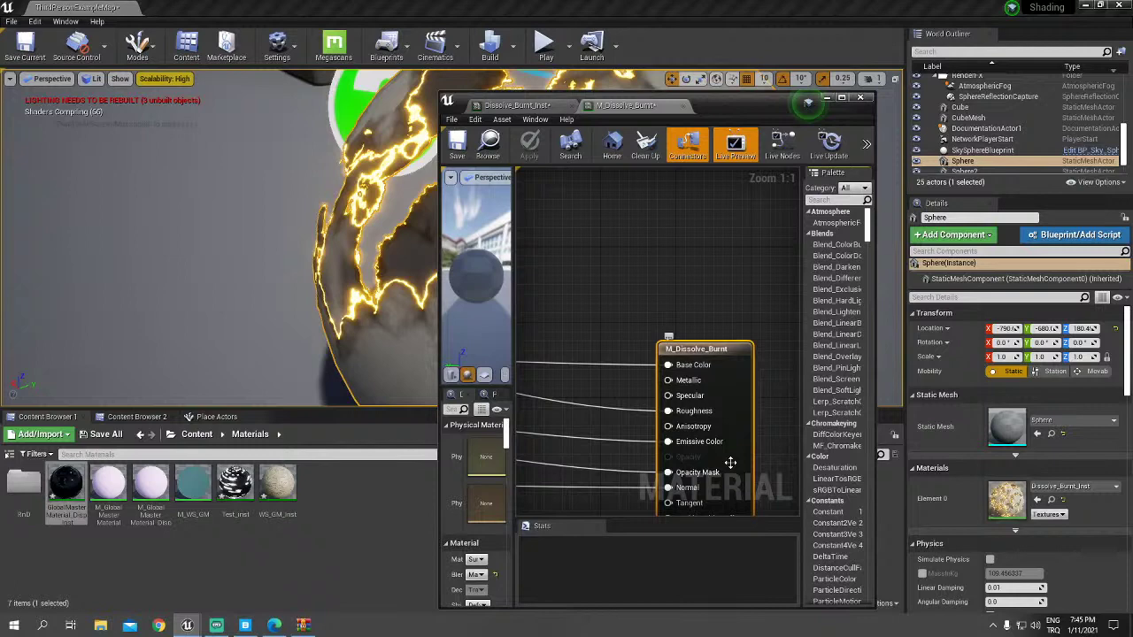
pyautogui.press('super+Up')
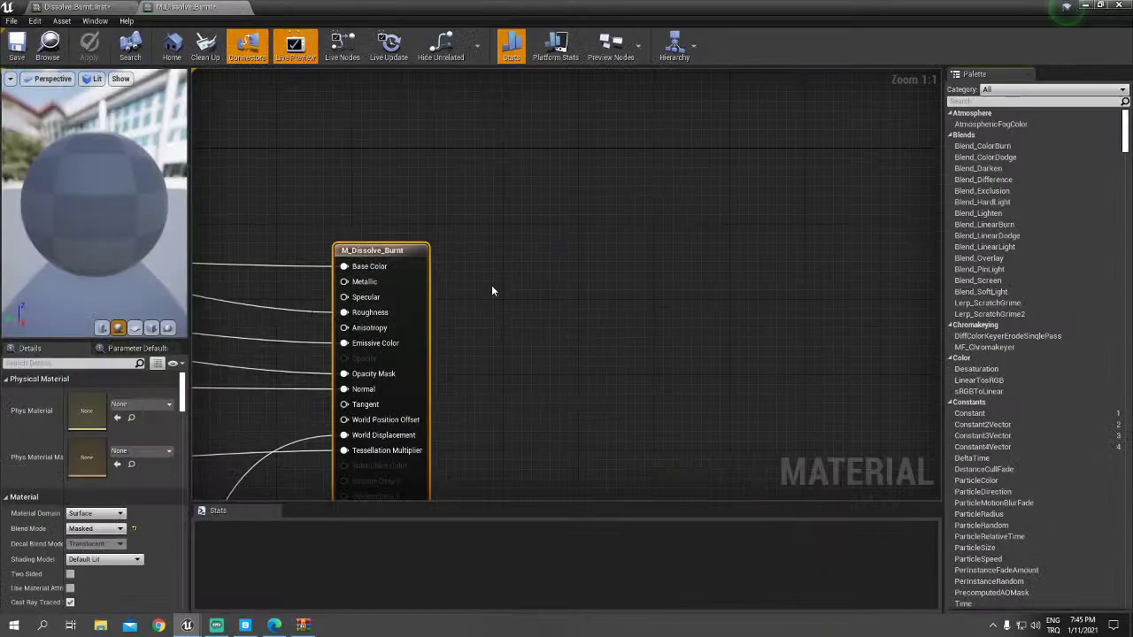
# Step: Frame the BurntAreaDisplacement group and preview its DispWidth mask through Base Color
pyautogui.scroll(-4, 493, 291)
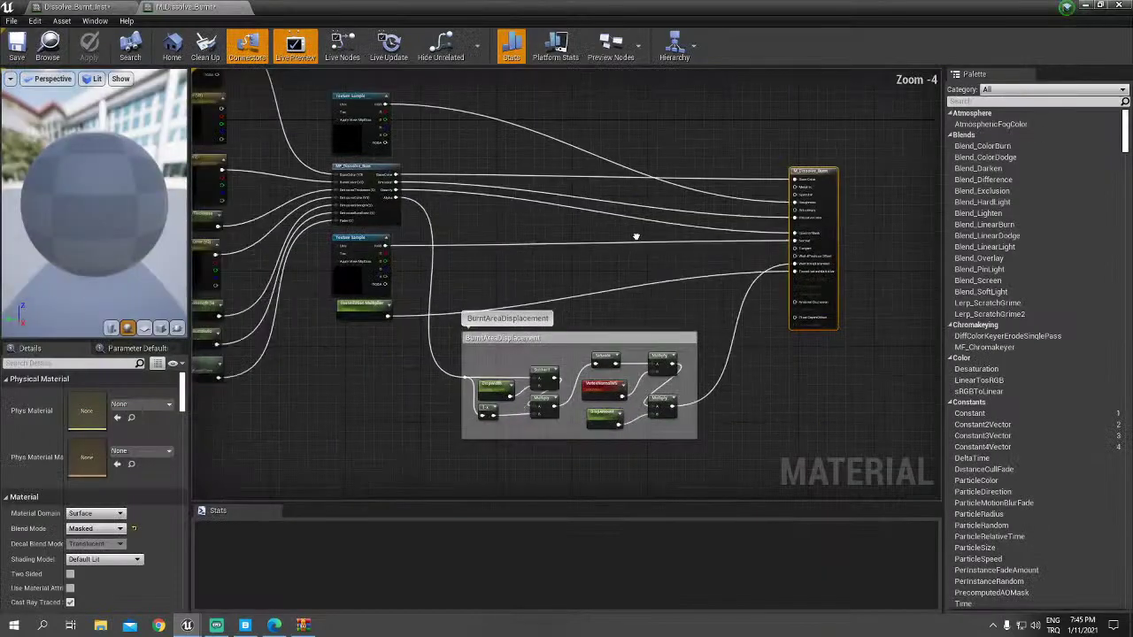
pyautogui.scroll(5, 636, 236)
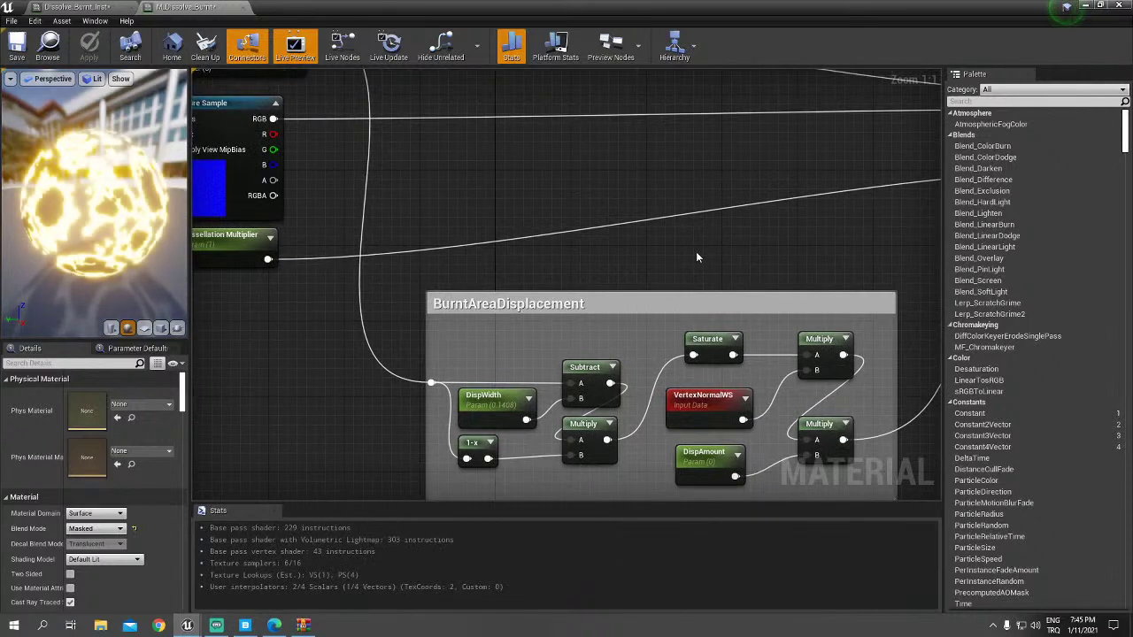
pyautogui.moveTo(693, 255); pyautogui.dragTo(692, 185, button='right')
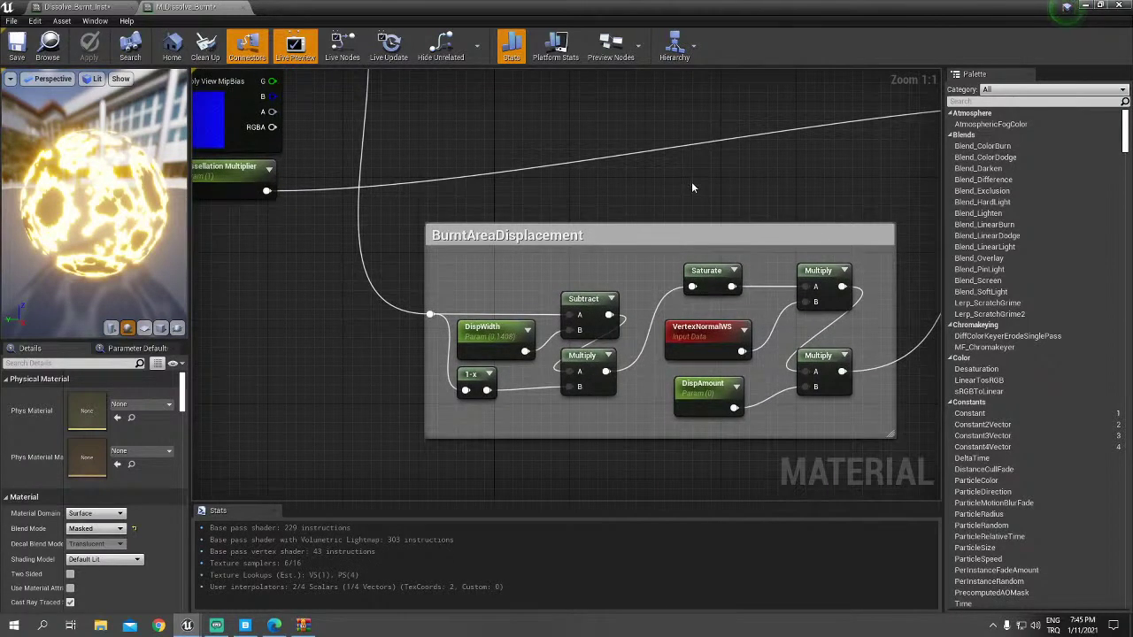
pyautogui.scroll(-1, 691, 184)
pyautogui.moveTo(690, 183)
pyautogui.mouseDown(button='right')
pyautogui.moveTo(526, 273)
pyautogui.moveTo(753, 311)
pyautogui.mouseUp(button='right')
pyautogui.scroll(-1, 525, 274)
pyautogui.scroll(-1, 525, 273)
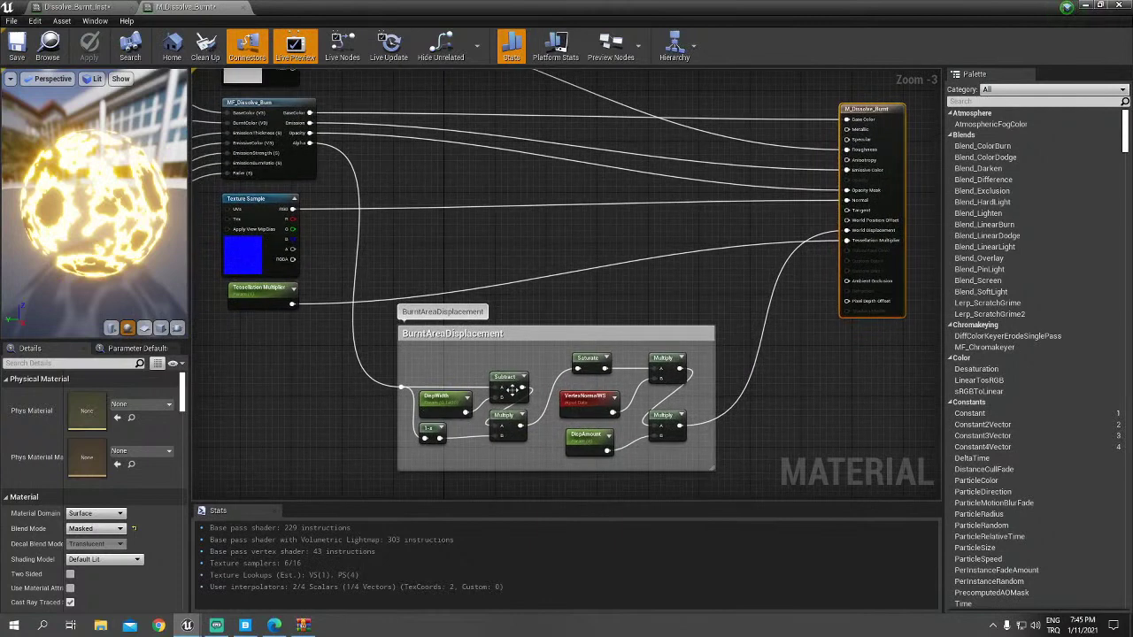
pyautogui.moveTo(400, 385); pyautogui.dragTo(846, 119)
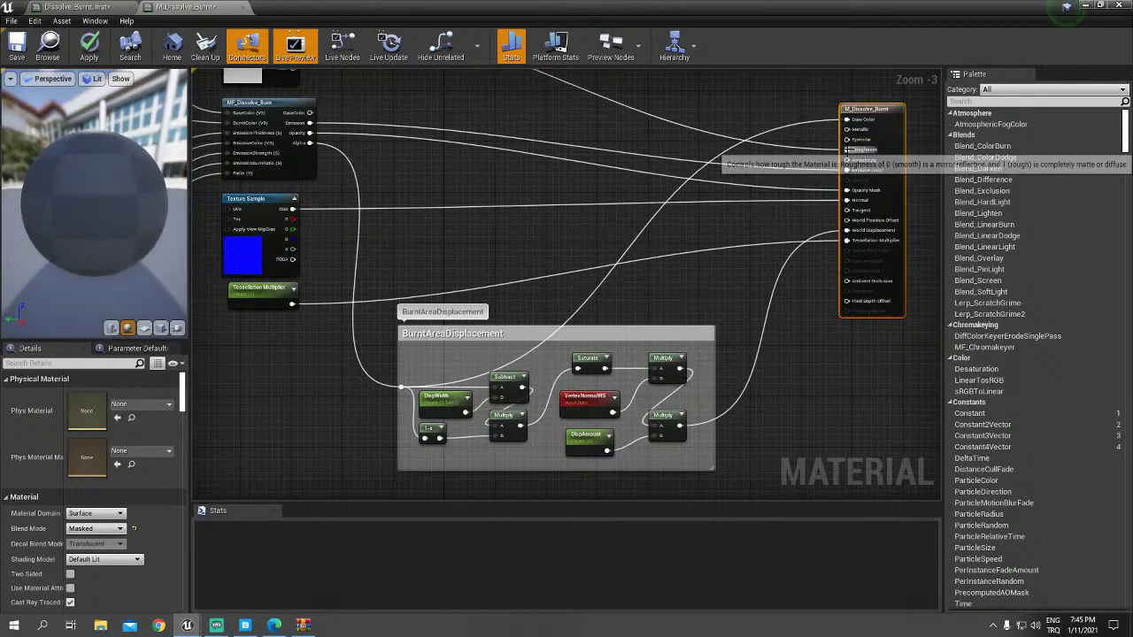
# Step: Disconnect the Emissive, Opacity Mask and Normal wires from the result node
pyautogui.keyDown('alt'); pyautogui.click(847, 169); pyautogui.keyUp('alt')
pyautogui.keyDown('alt'); pyautogui.click(846, 190); pyautogui.keyUp('alt')
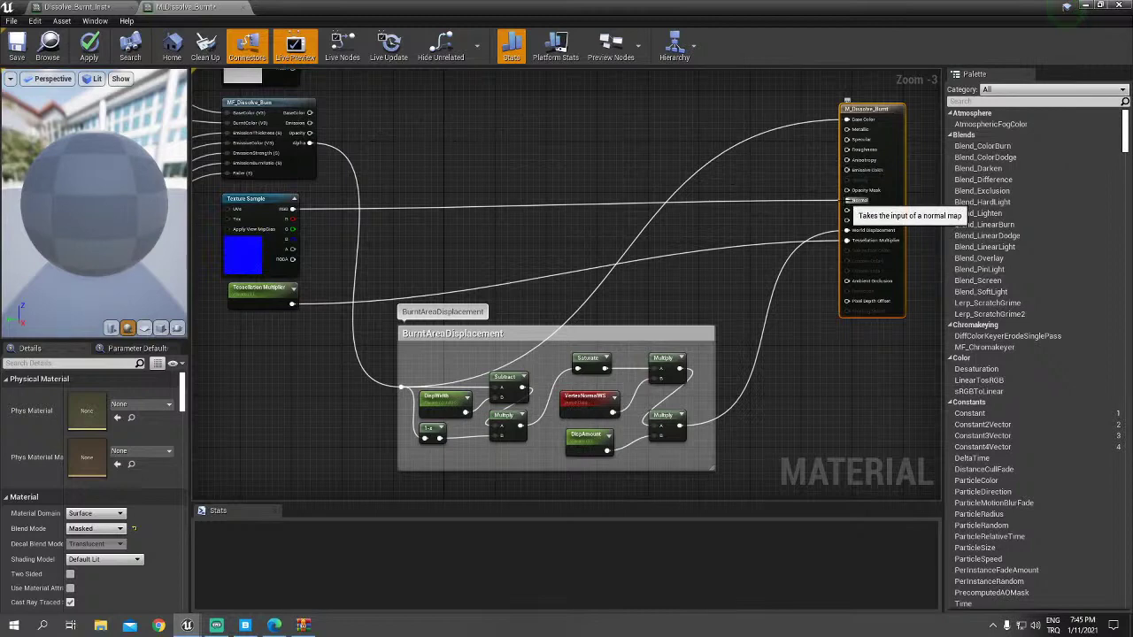
pyautogui.keyDown('alt'); pyautogui.click(847, 201); pyautogui.keyUp('alt')
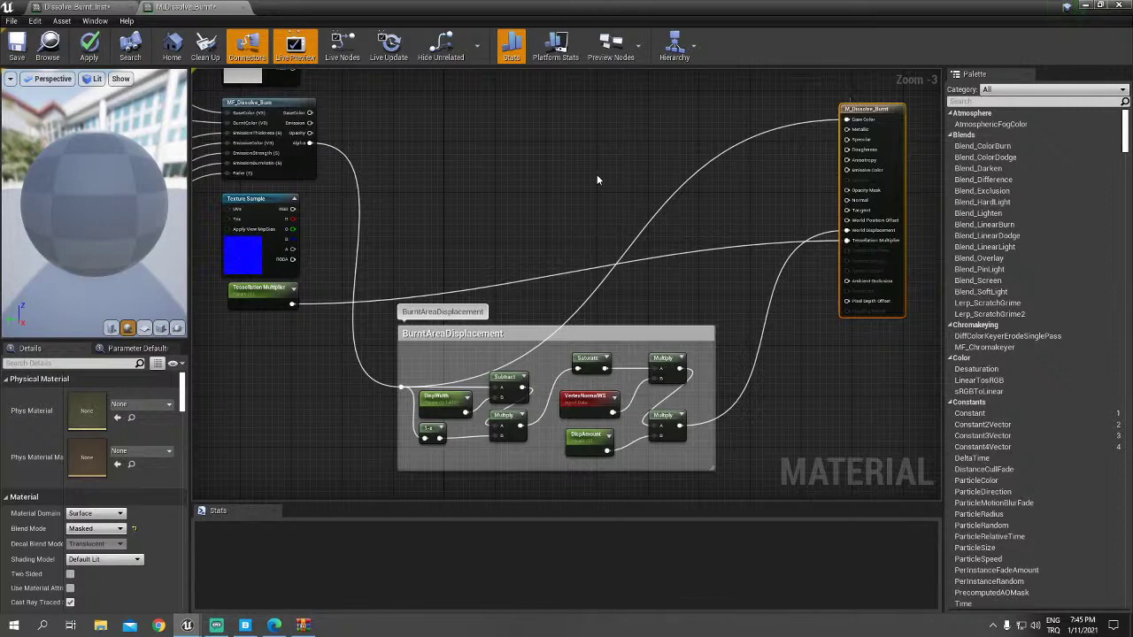
# Step: Test the Subtract output by wiring it into the result node's Opacity Mask
pyautogui.scroll(3, 98, 189)
pyautogui.scroll(5, 99, 188)
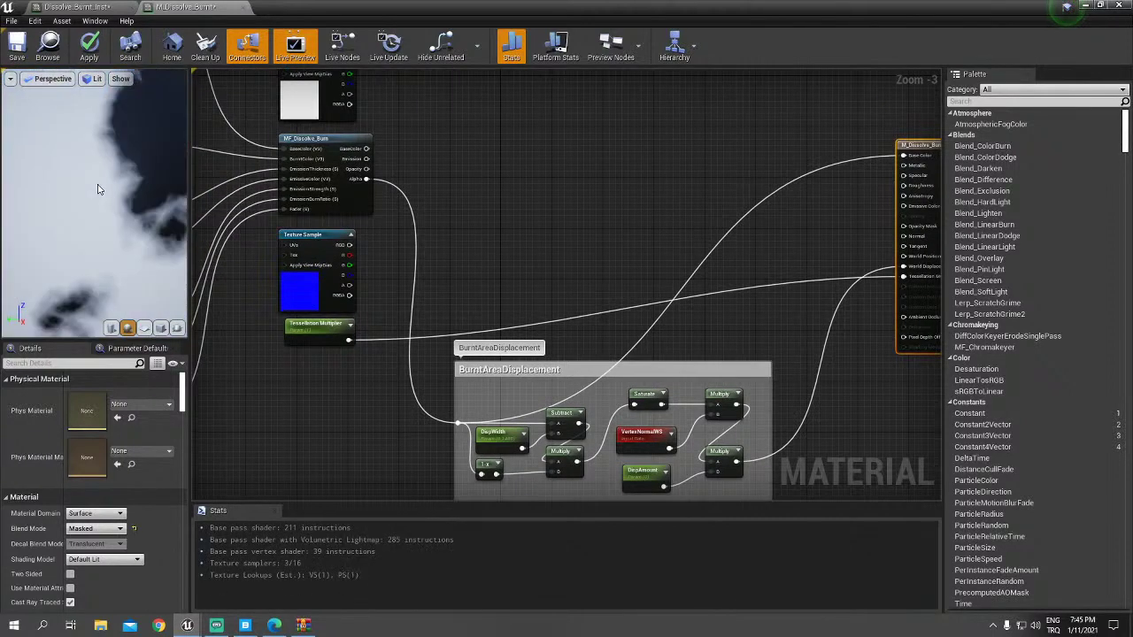
pyautogui.scroll(-6, 99, 189)
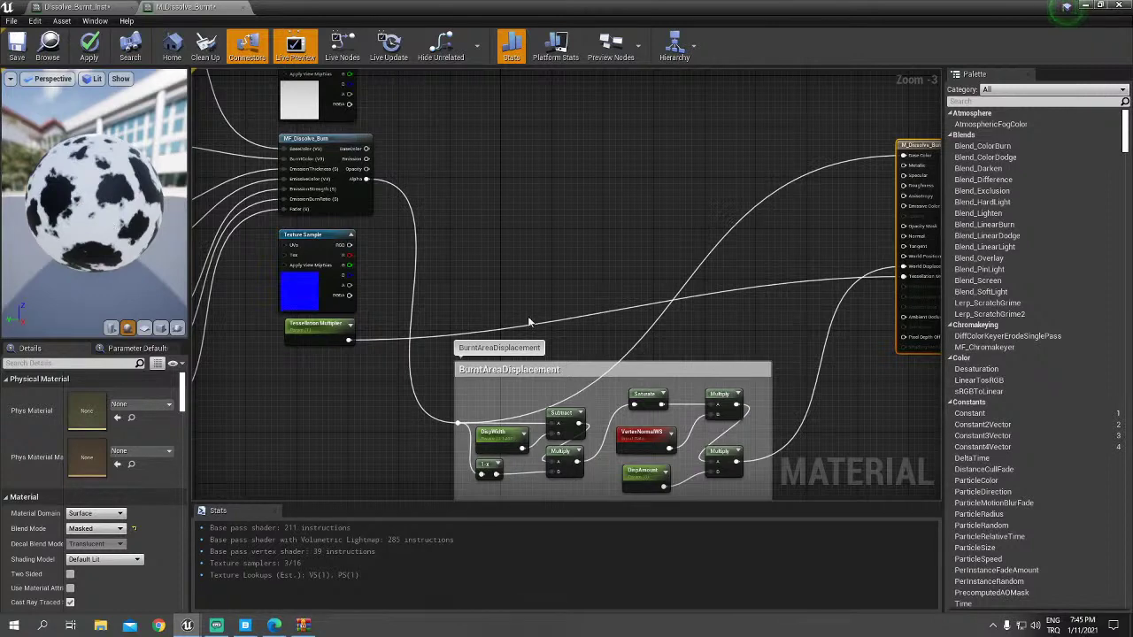
pyautogui.moveTo(526, 321); pyautogui.dragTo(523, 252, button='right')
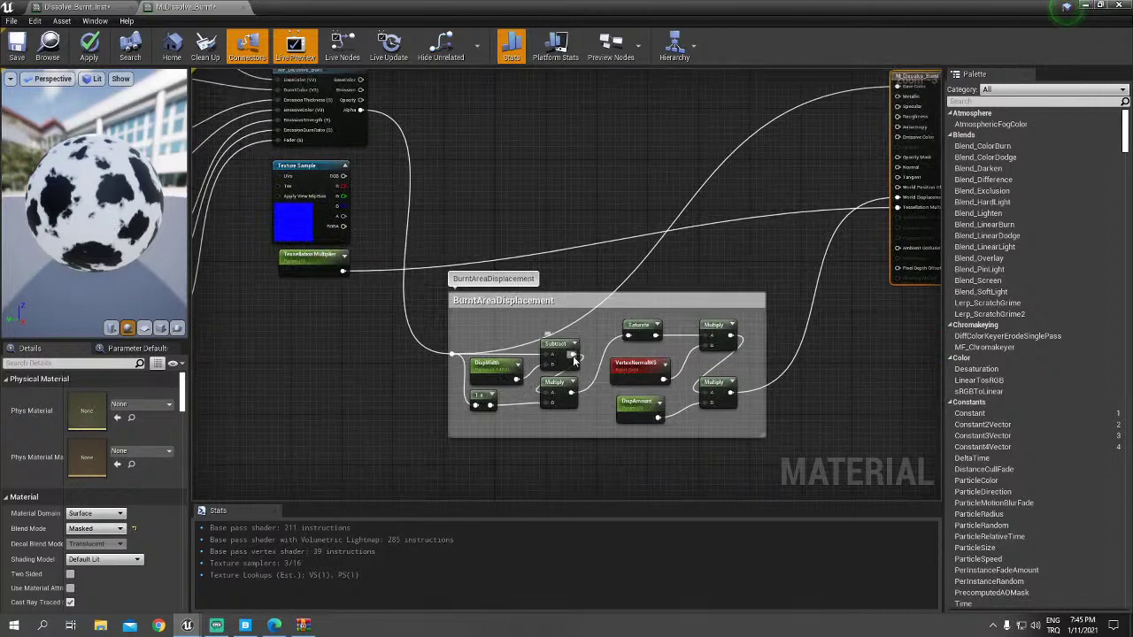
pyautogui.moveTo(570, 354); pyautogui.dragTo(849, 182)
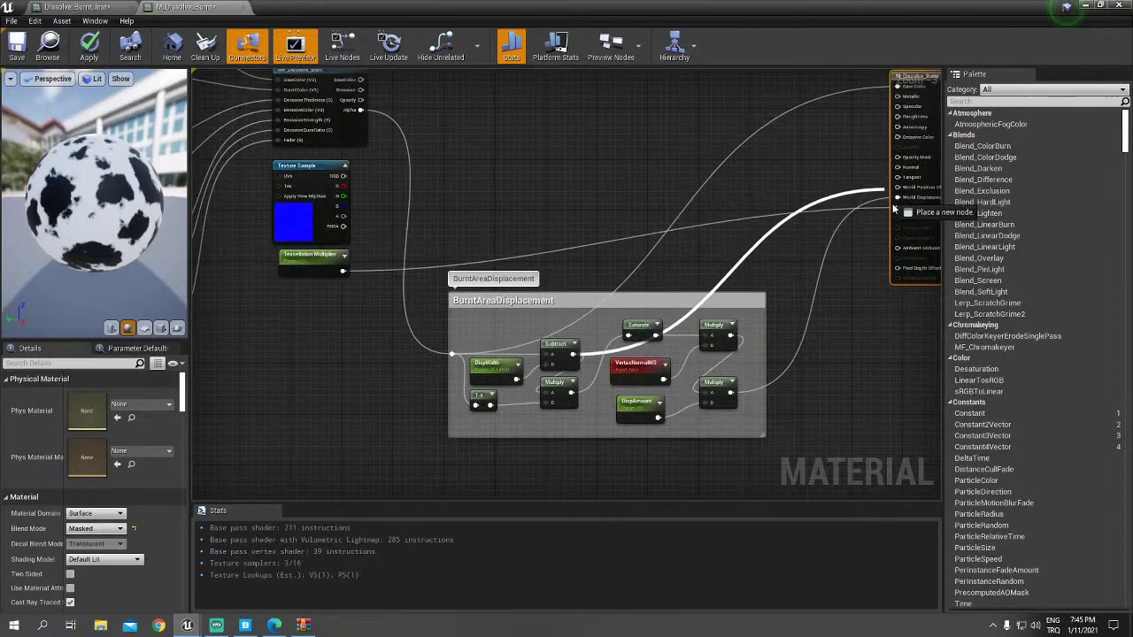
pyautogui.moveTo(849, 183); pyautogui.dragTo(899, 164)
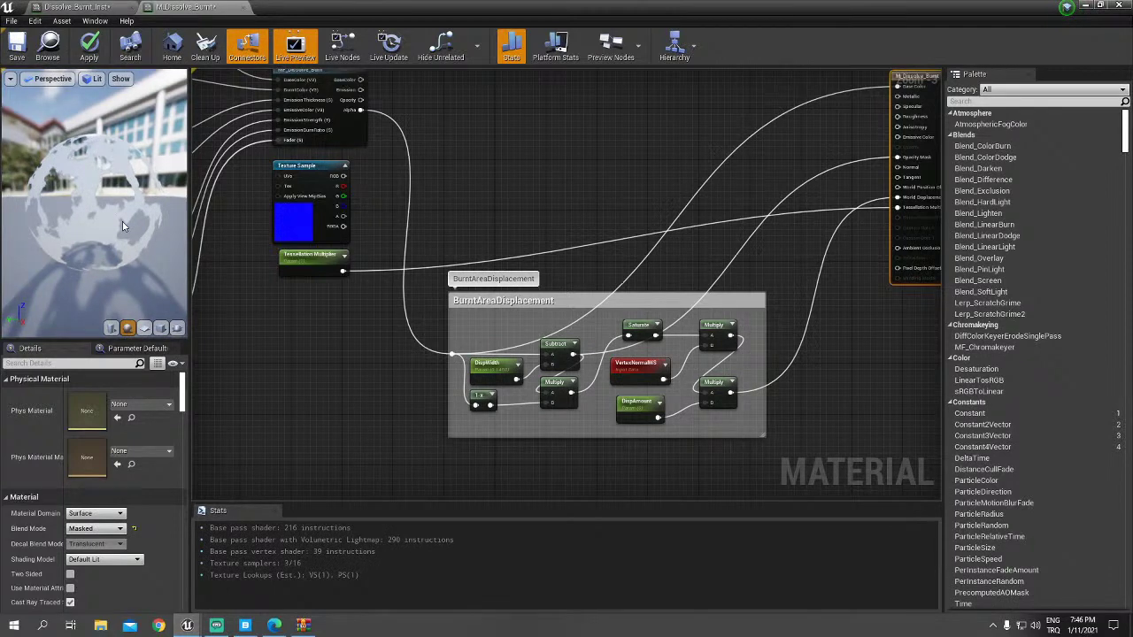
# Step: Remove the Opacity Mask link and start wiring the Multiply output to the result node
pyautogui.moveTo(897, 159); pyautogui.dragTo(896, 89)
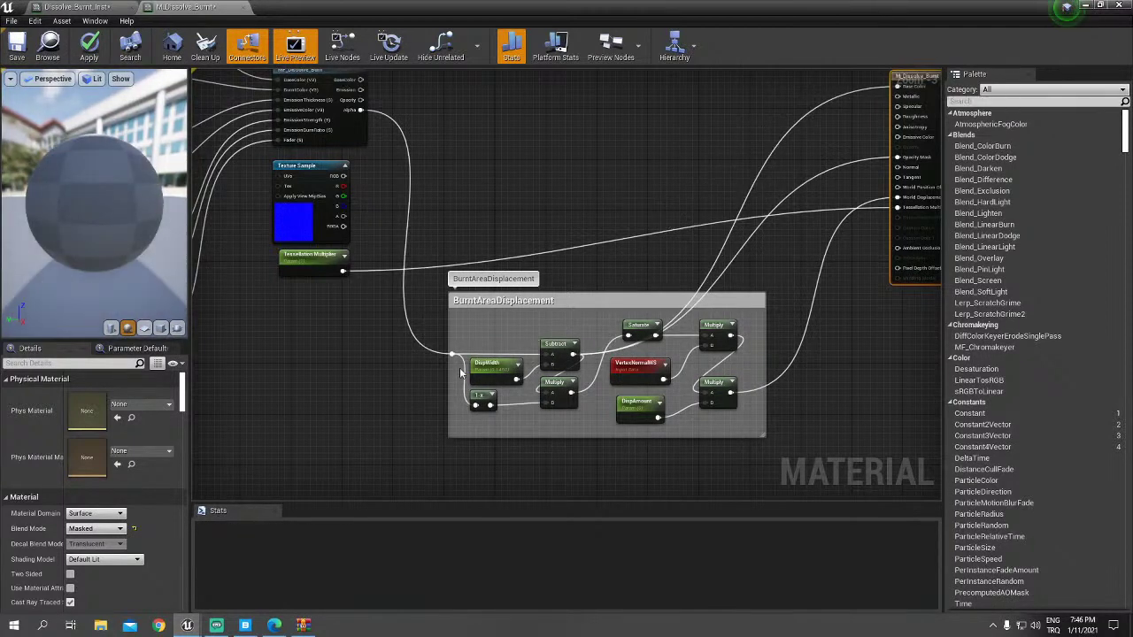
pyautogui.moveTo(452, 353)
pyautogui.mouseDown()
pyautogui.moveTo(635, 278)
pyautogui.moveTo(897, 197)
pyautogui.mouseUp()
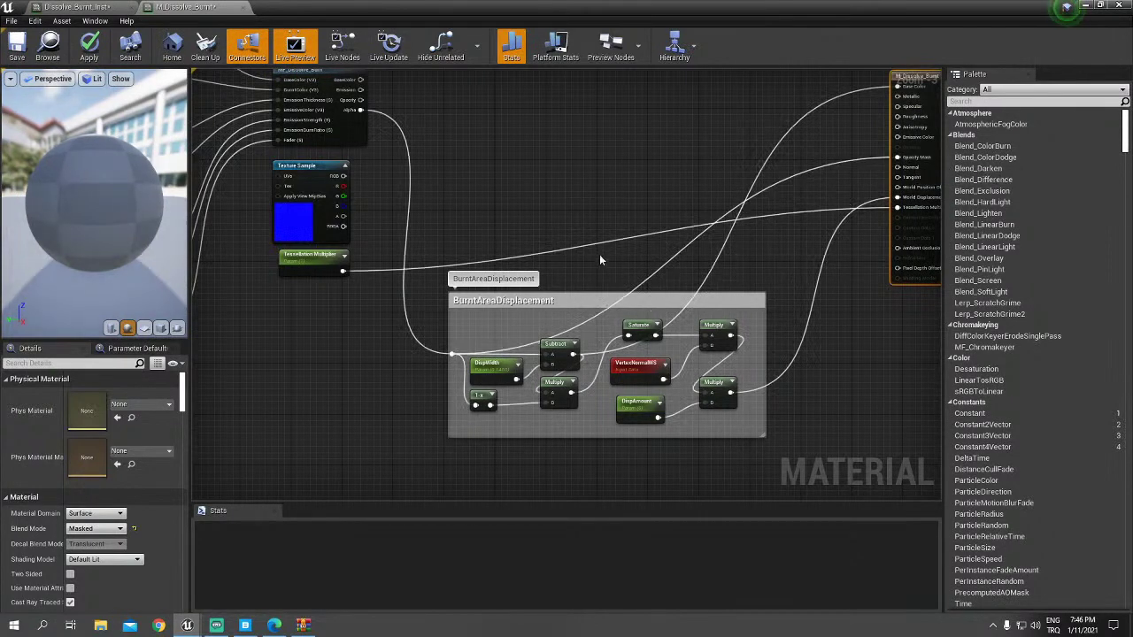
pyautogui.keyDown('alt'); pyautogui.click(896, 156); pyautogui.keyUp('alt')
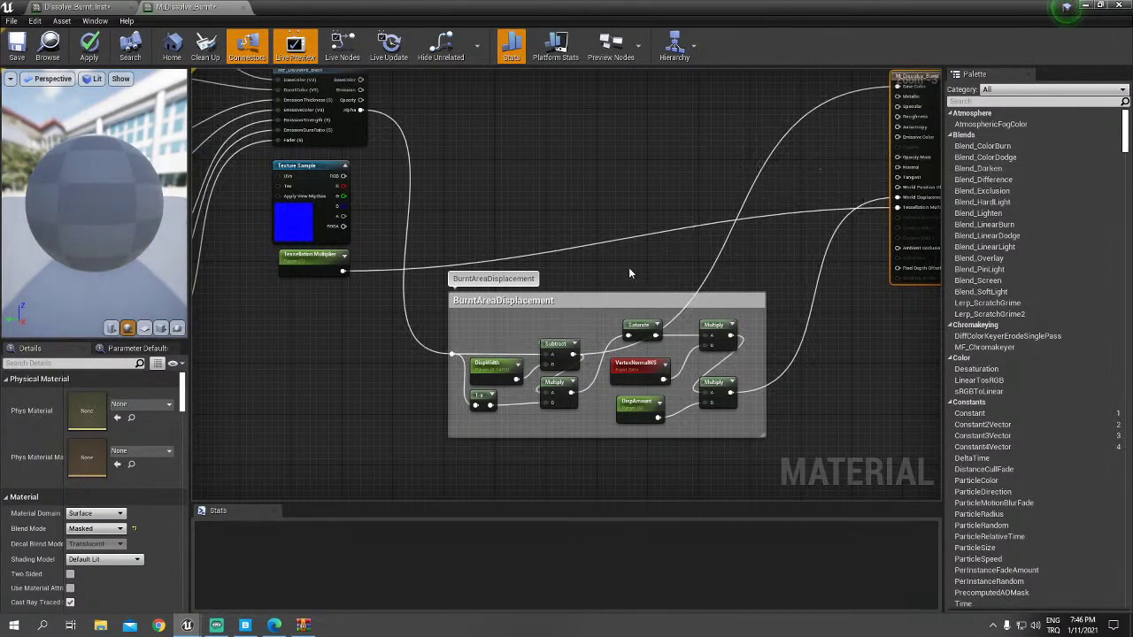
pyautogui.moveTo(577, 225); pyautogui.dragTo(592, 219, button='right')
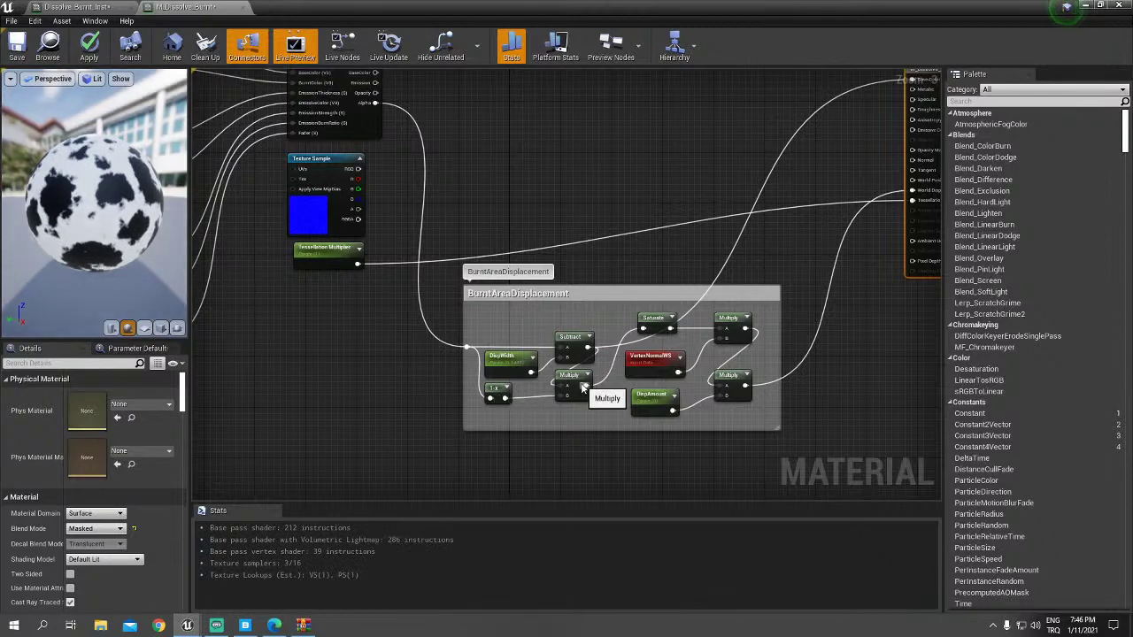
pyautogui.moveTo(586, 385)
pyautogui.mouseDown()
pyautogui.moveTo(921, 85)
pyautogui.moveTo(912, 224)
pyautogui.mouseUp()
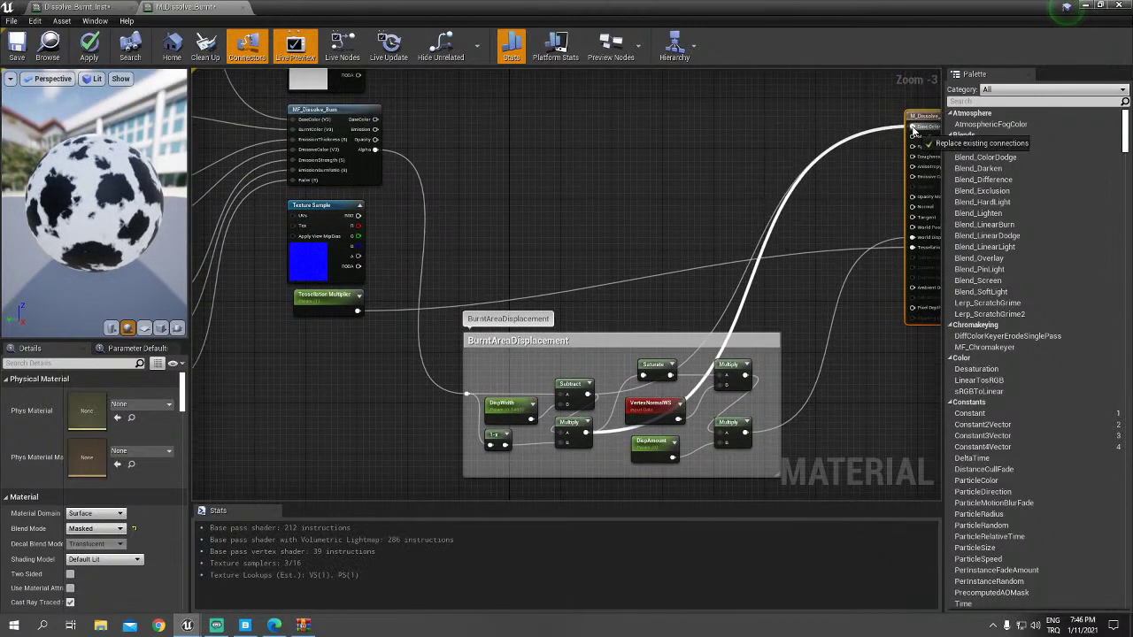
# Step: Feed BurntAreaDisplacement's Multiply output into the result node and check the white crack lines
pyautogui.moveTo(694, 257); pyautogui.dragTo(690, 192, button='right')
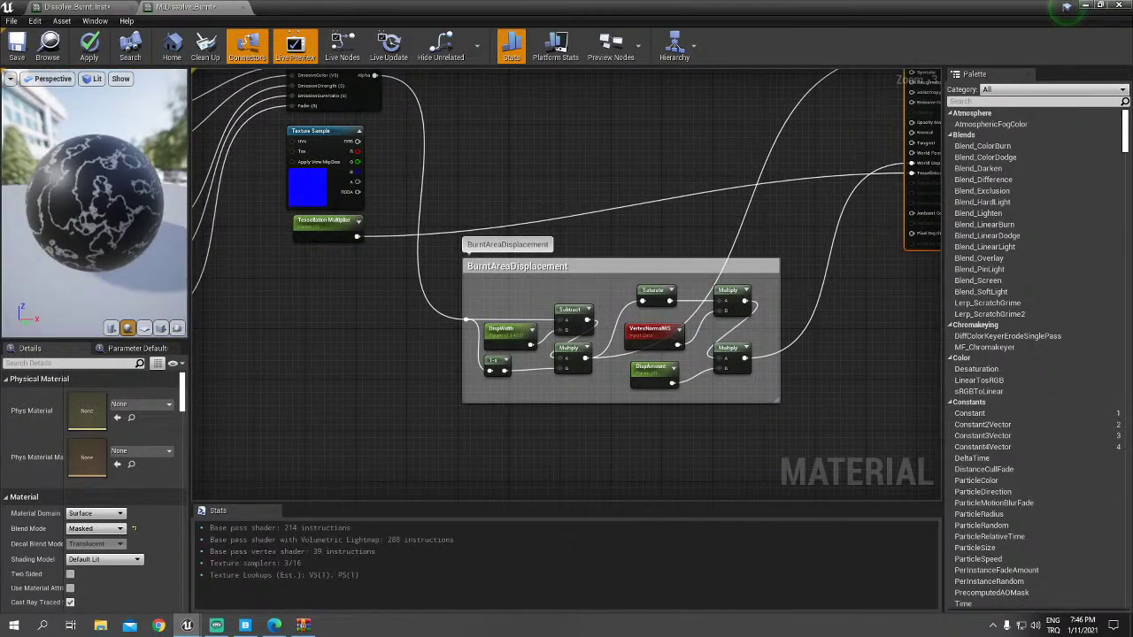
pyautogui.moveTo(106, 204); pyautogui.dragTo(71, 203)
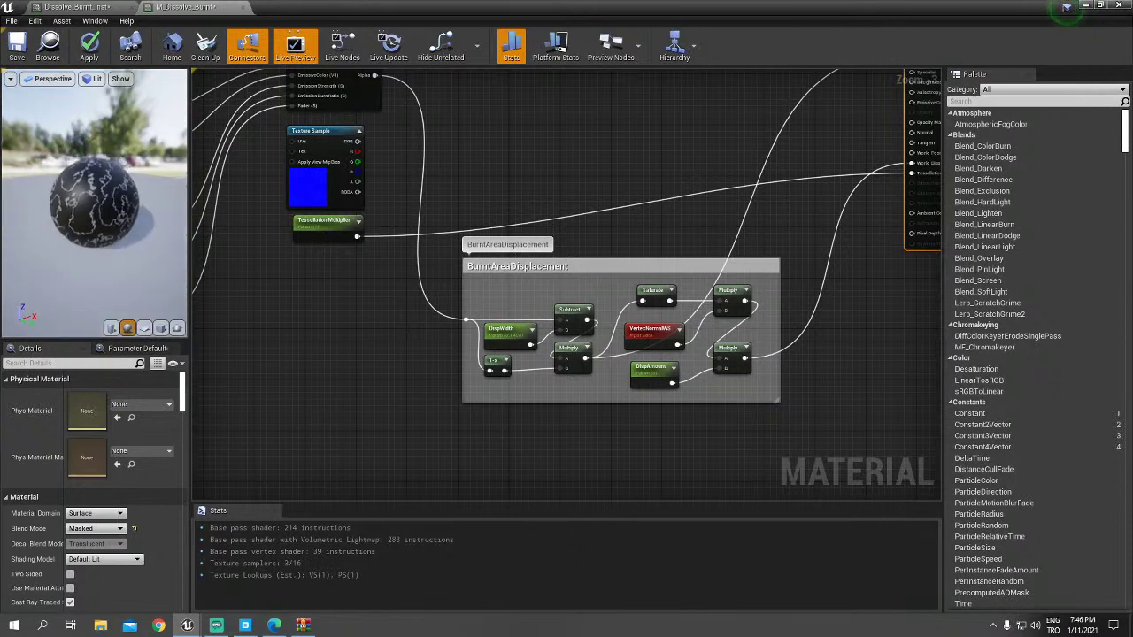
pyautogui.scroll(3, 115, 208)
pyautogui.scroll(3, 115, 208)
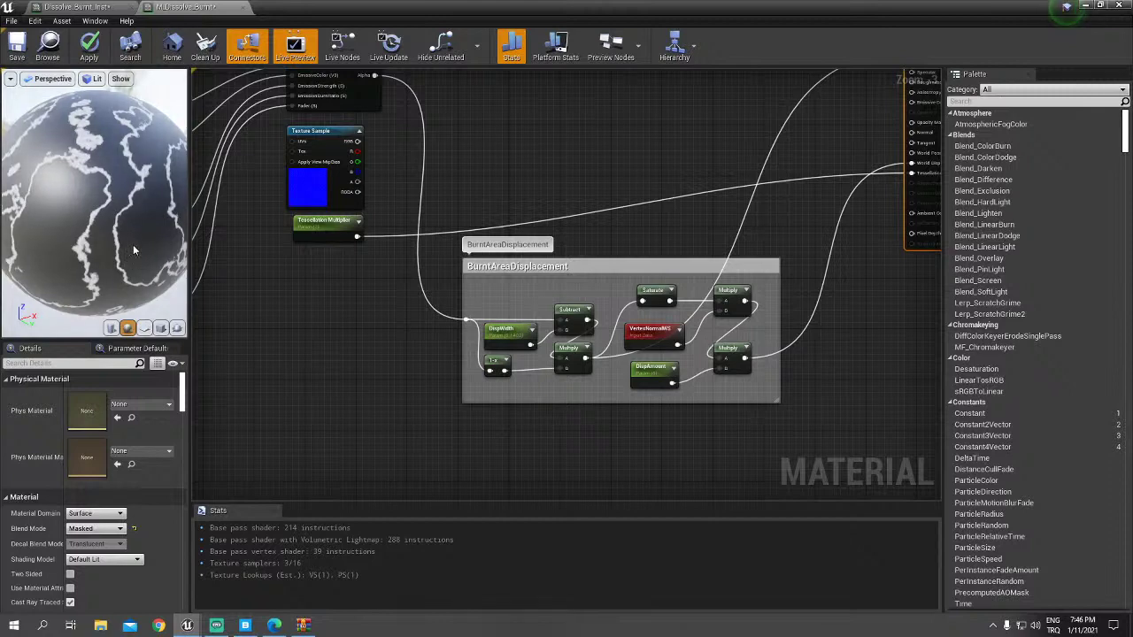
pyautogui.moveTo(544, 198)
pyautogui.mouseDown(button='right')
pyautogui.moveTo(557, 171)
pyautogui.moveTo(582, 189)
pyautogui.mouseUp(button='right')
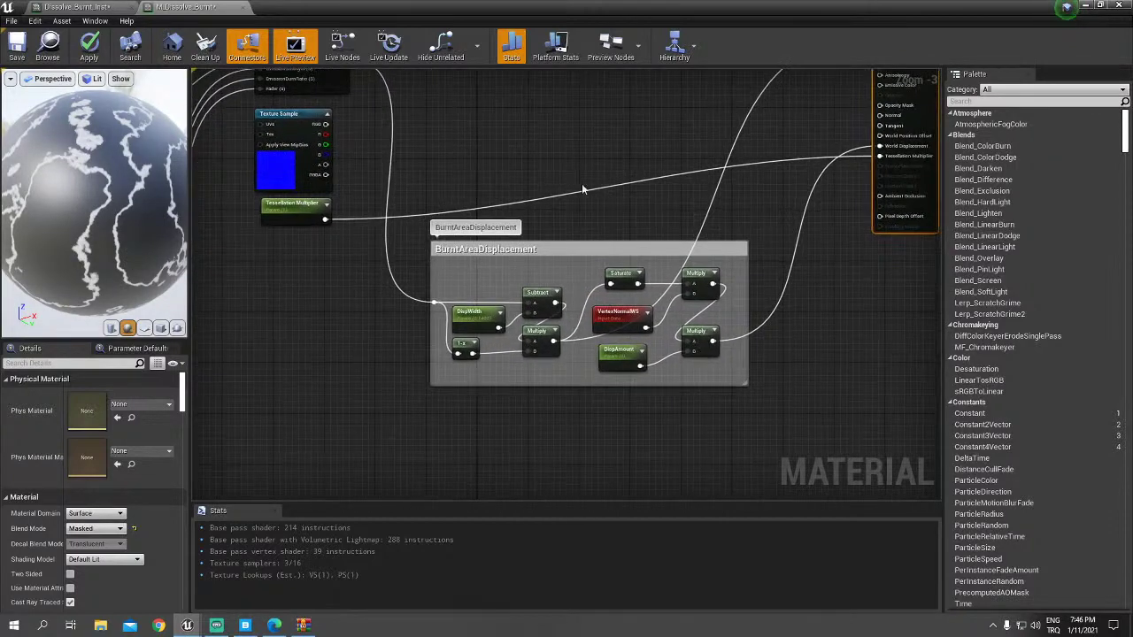
# Step: Inspect the VertexNormalWS and DispAmount nodes, then close the editor applying the changes
pyautogui.click(619, 317)
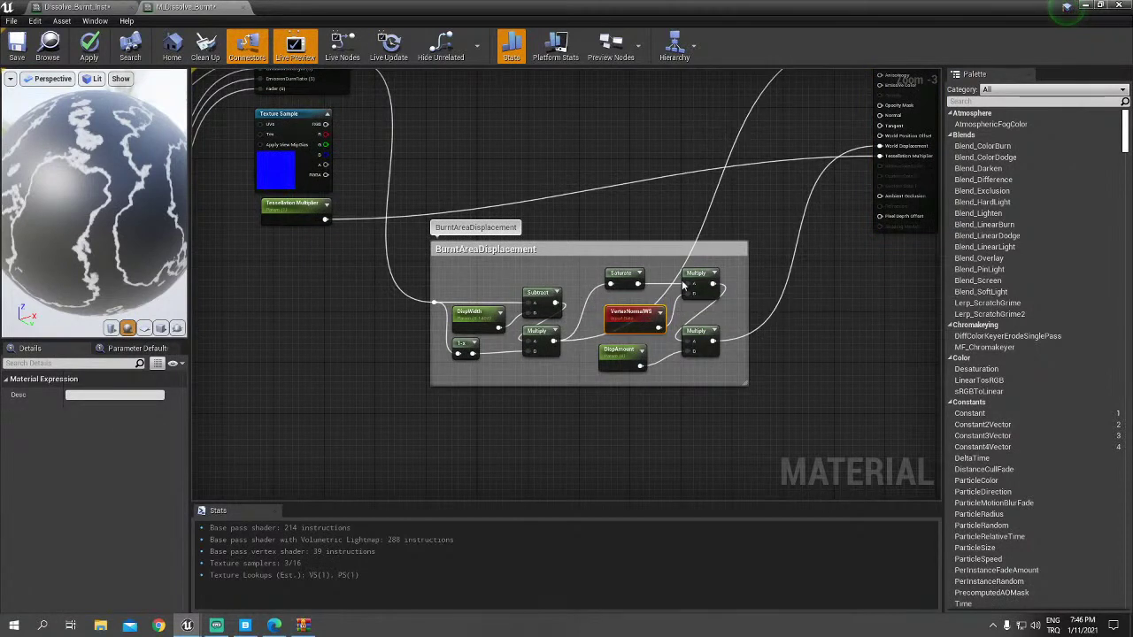
pyautogui.scroll(1, 691, 317)
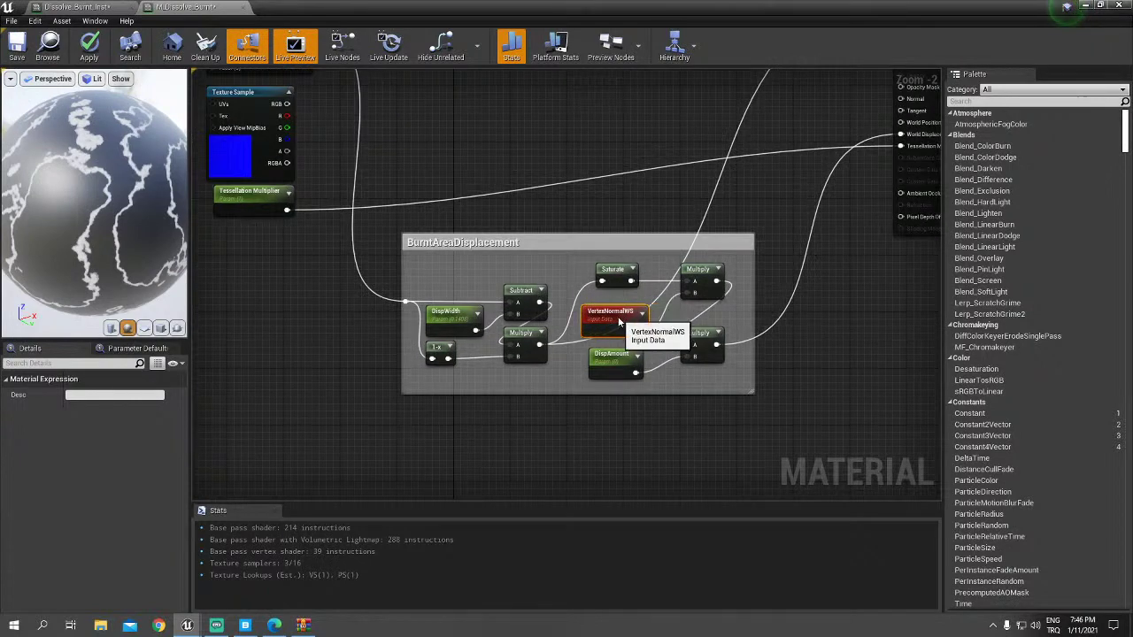
pyautogui.moveTo(629, 316); pyautogui.dragTo(615, 310)
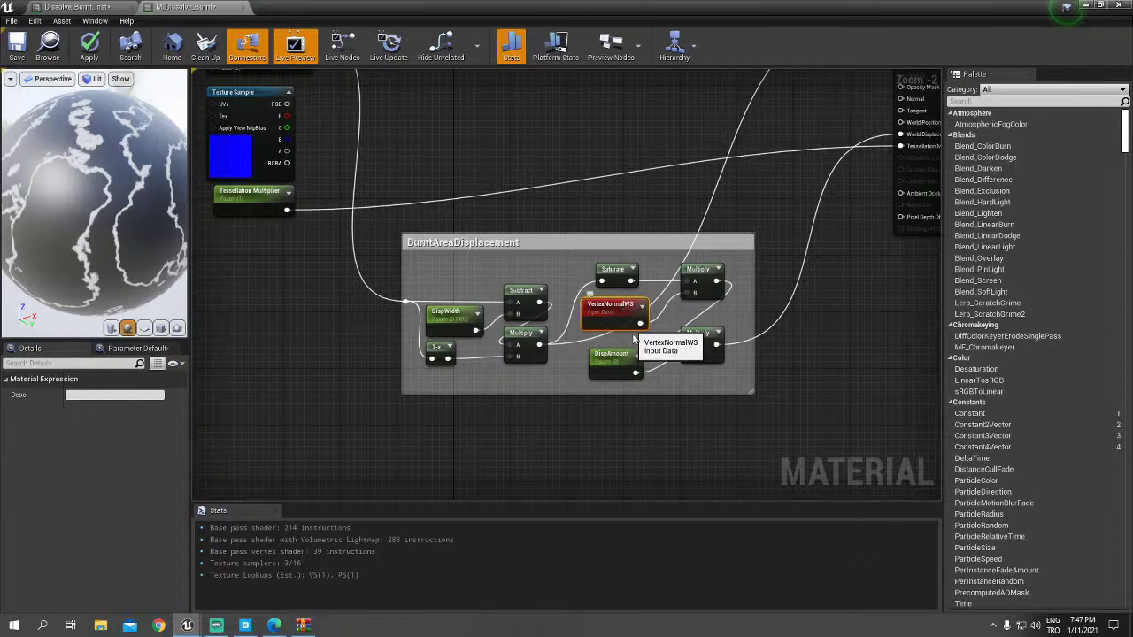
pyautogui.click(637, 375)
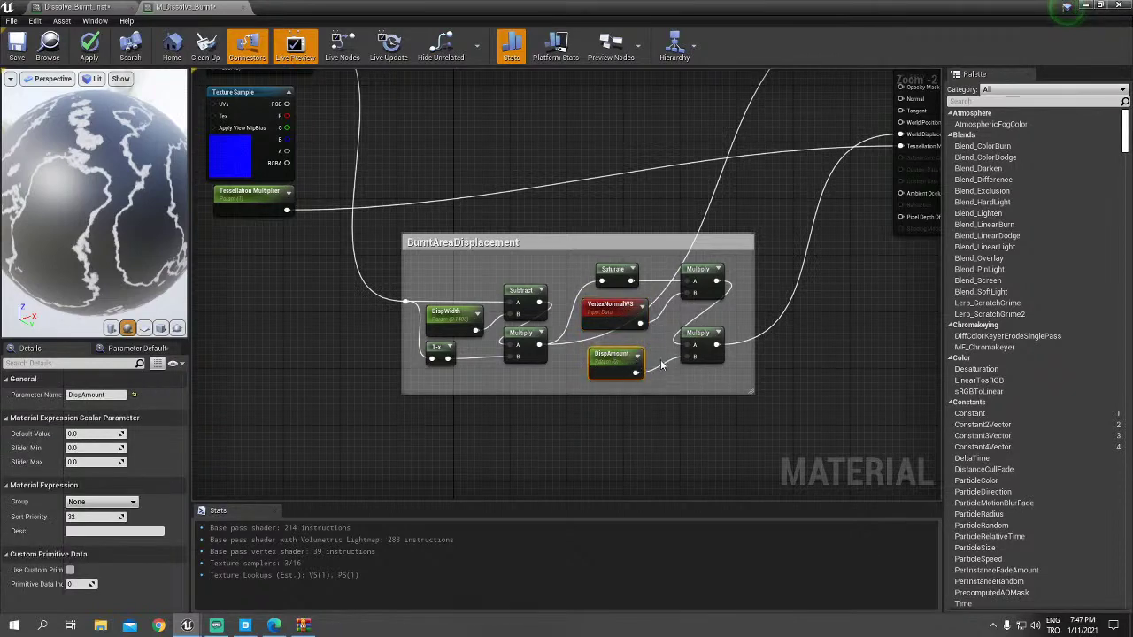
pyautogui.moveTo(778, 281); pyautogui.dragTo(694, 339, button='right')
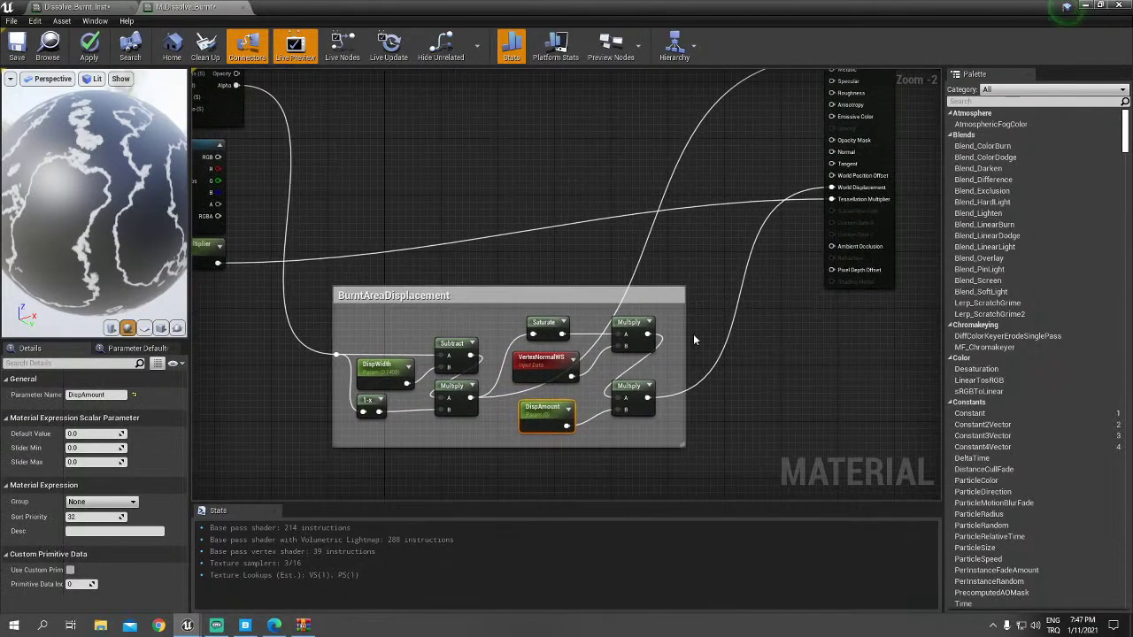
pyautogui.moveTo(695, 324)
pyautogui.mouseDown(button='right')
pyautogui.moveTo(775, 205)
pyautogui.moveTo(794, 198)
pyautogui.mouseUp(button='right')
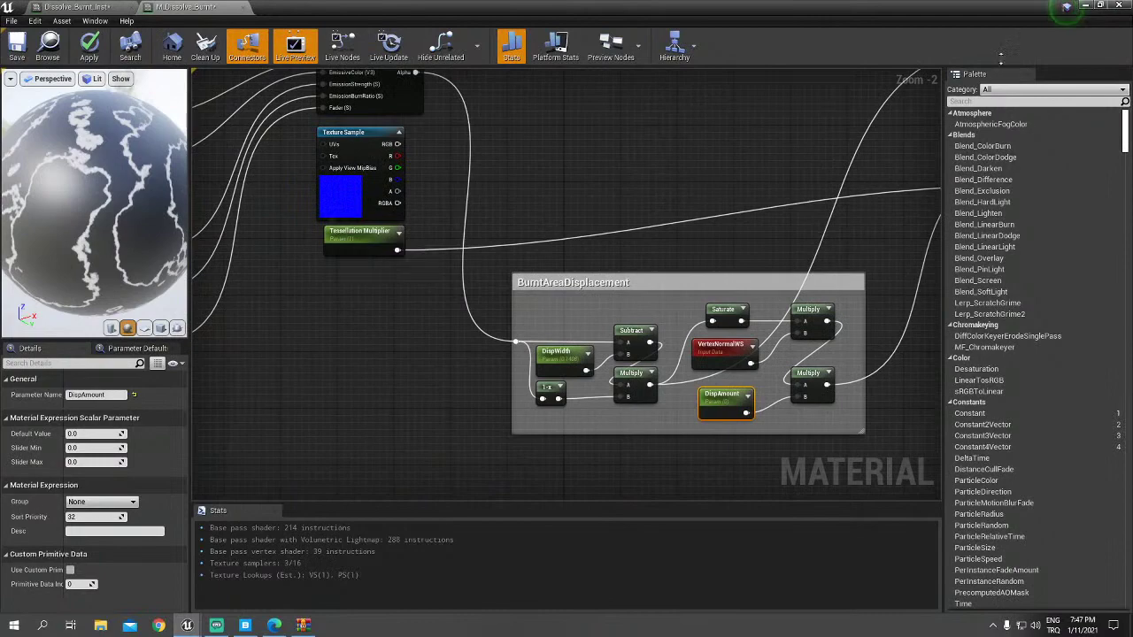
pyautogui.click(1117, 10)
# Step: Apply the material changes, then open Dissolve_Burnt_Inst as a floating instance editor
pyautogui.click(643, 358)
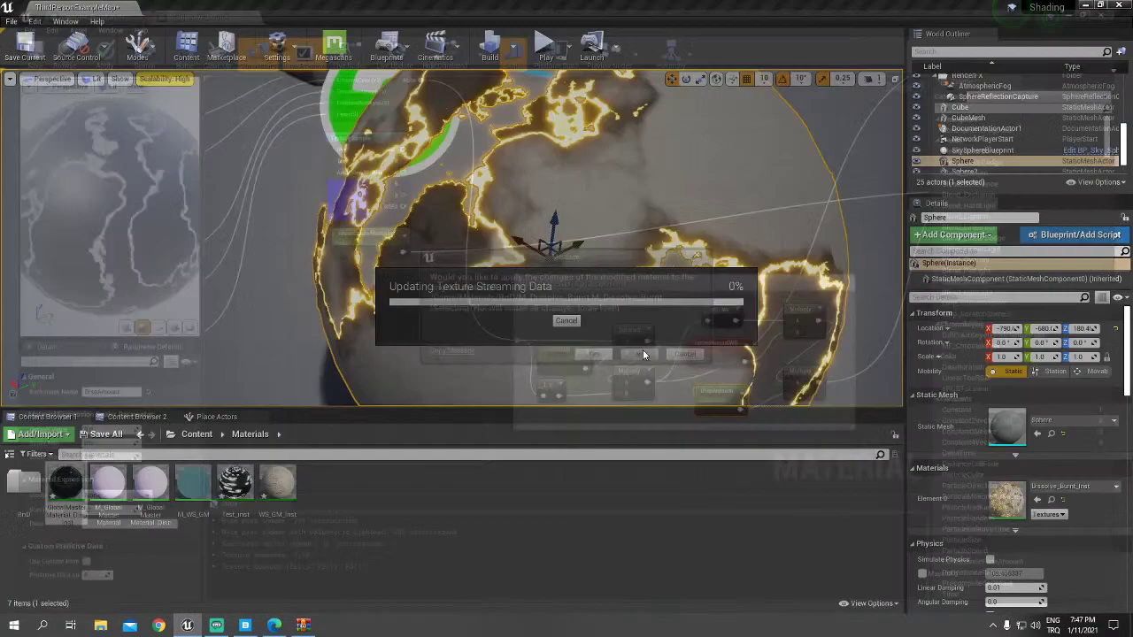
pyautogui.moveTo(598, 317); pyautogui.dragTo(853, 494, button='right')
pyautogui.doubleClick(1006, 498)
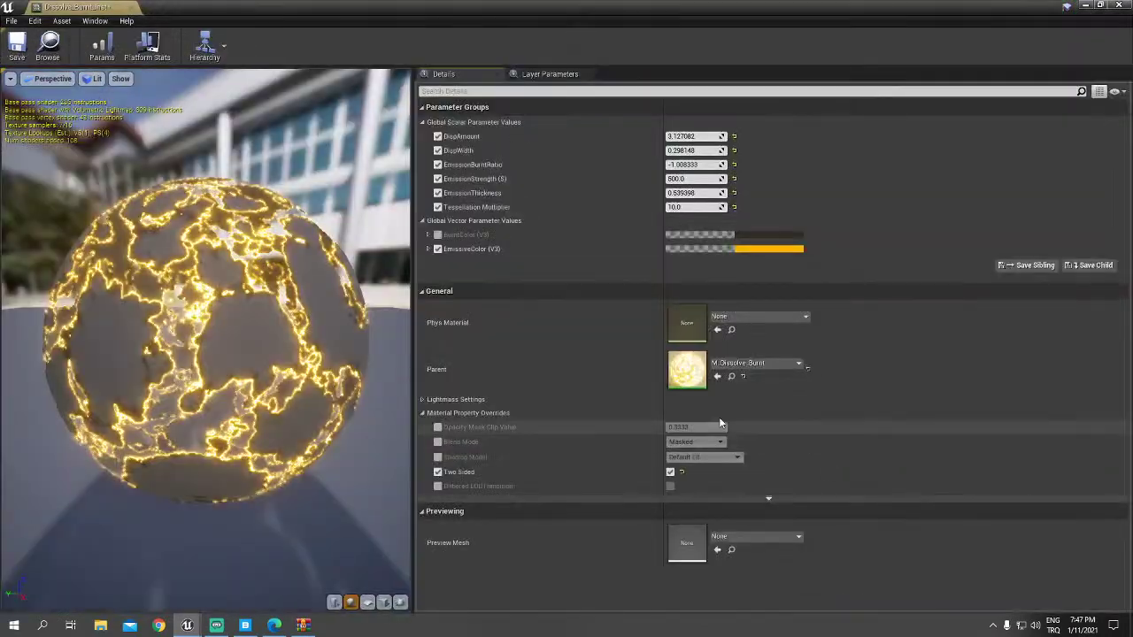
pyautogui.doubleClick(494, 15)
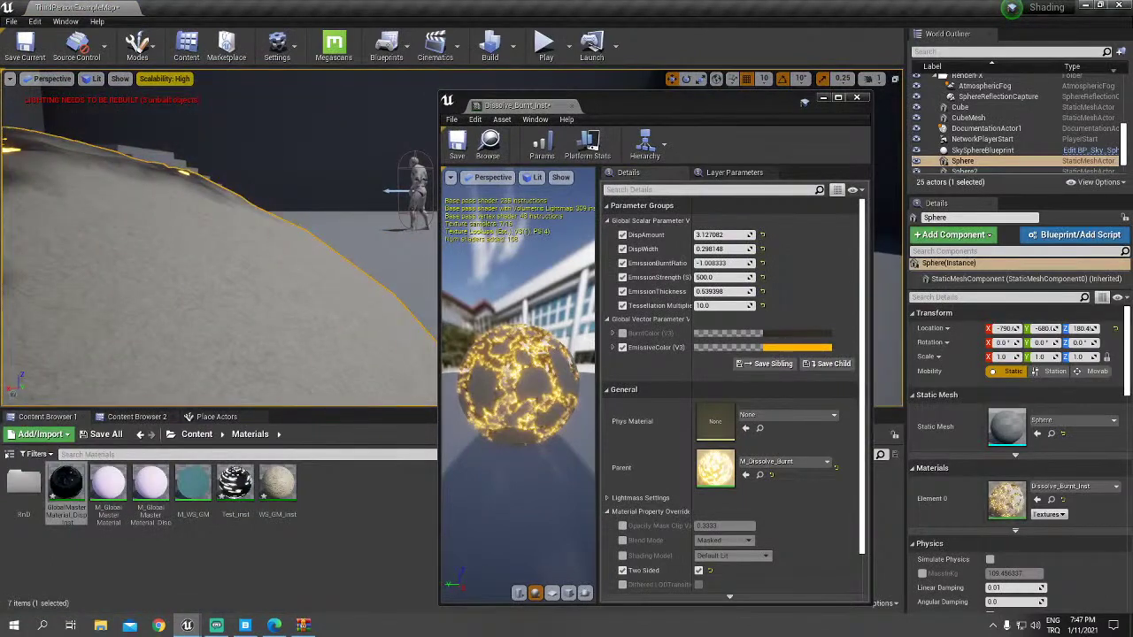
# Step: Inspect the glowing burnt cracks on the displaced sphere up close, with the sphere deselected
pyautogui.moveTo(221, 239); pyautogui.dragTo(226, 222, button='right')
pyautogui.moveTo(113, 175); pyautogui.dragTo(115, 182, button='right')
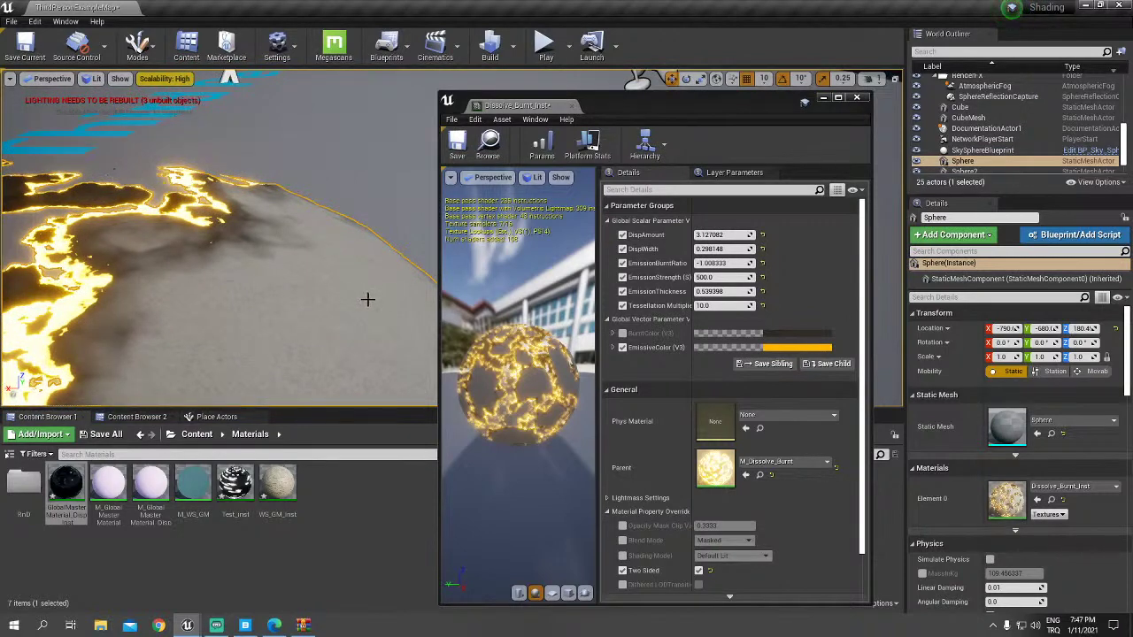
pyautogui.press('Escape')
pyautogui.scroll(-2, 368, 299)
pyautogui.scroll(-2, 367, 299)
pyautogui.scroll(-2, 368, 300)
pyautogui.scroll(-2, 367, 299)
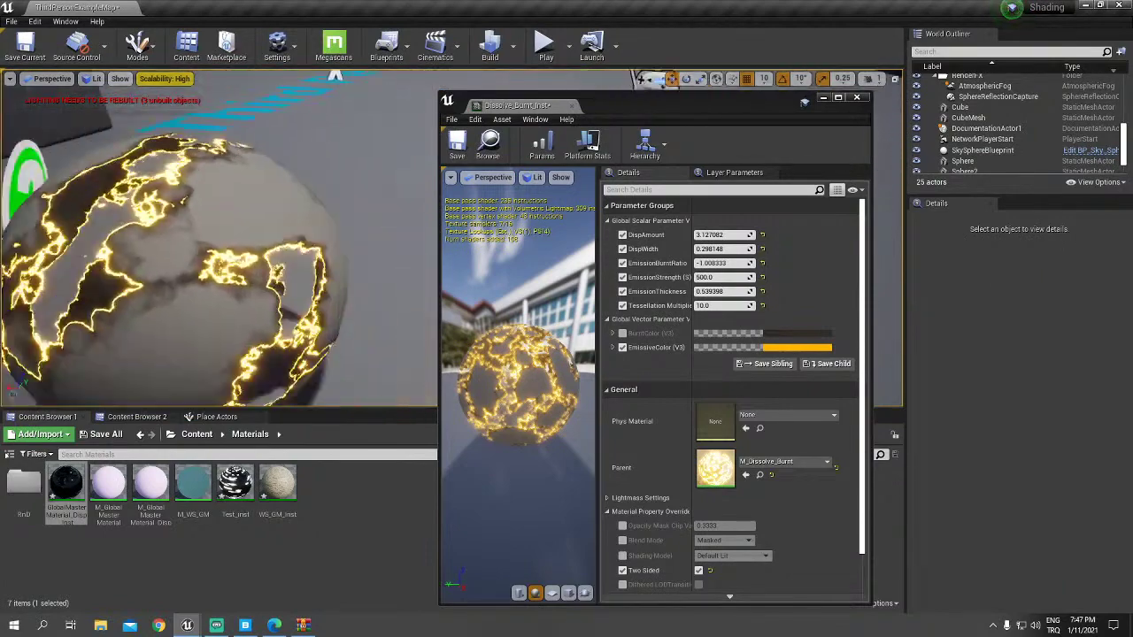
pyautogui.scroll(-4, 367, 299)
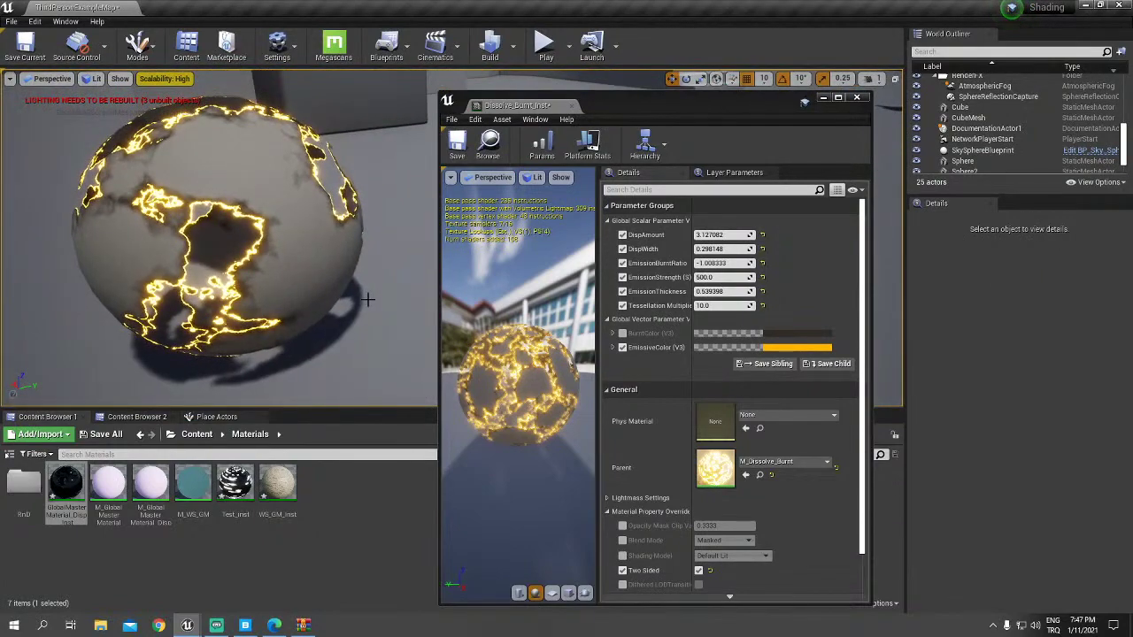